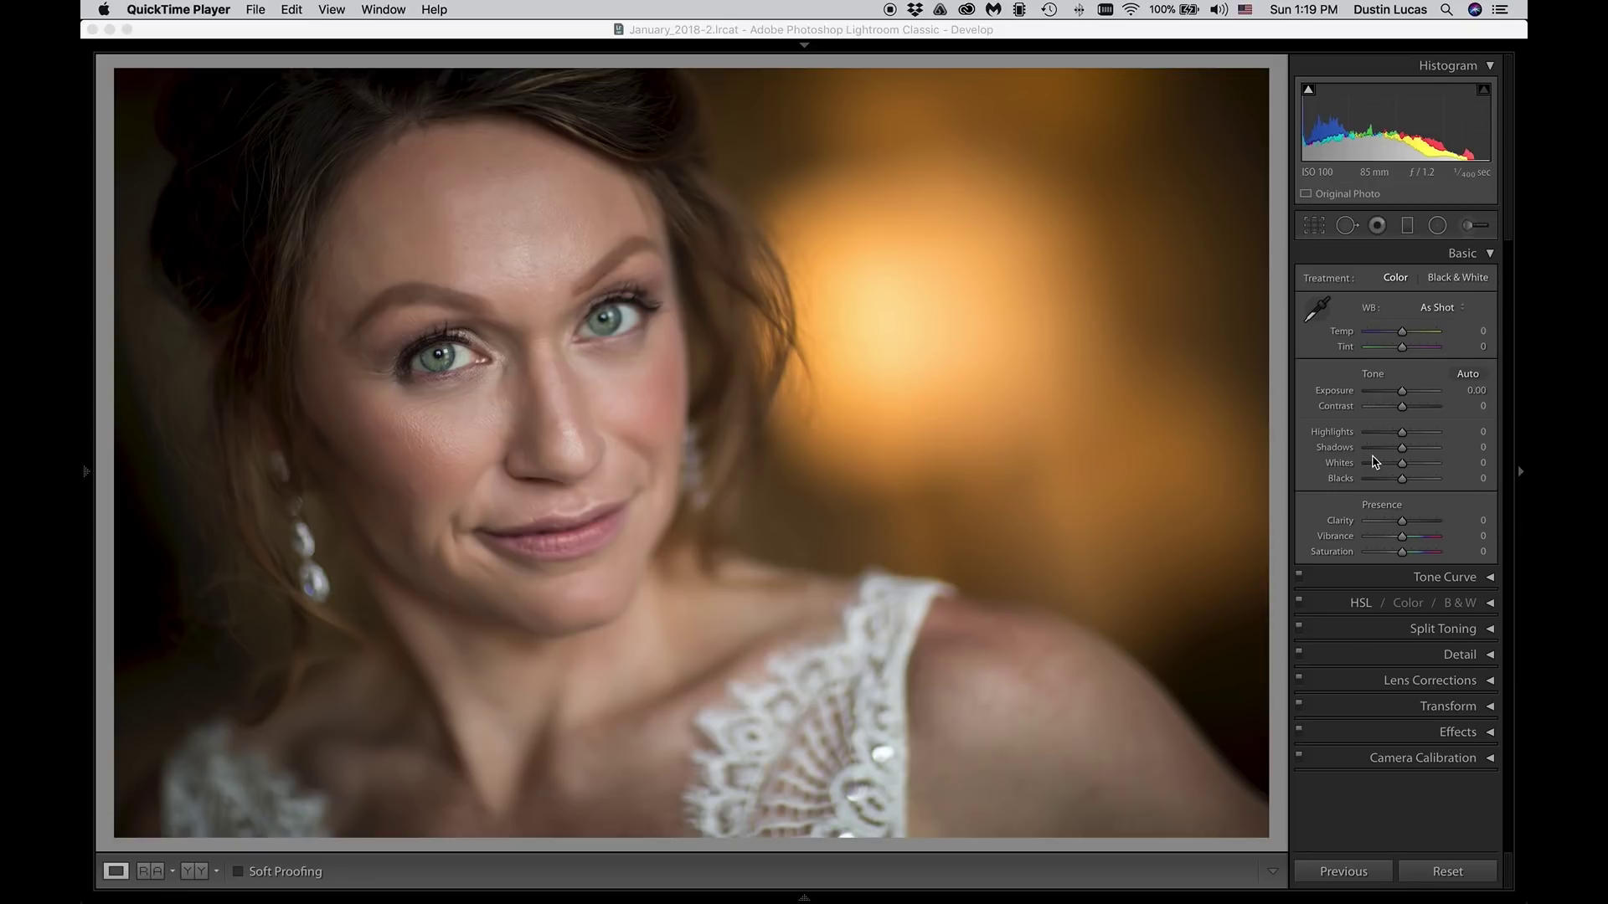
{"action": "left_click", "coordinate": [1471, 391]}
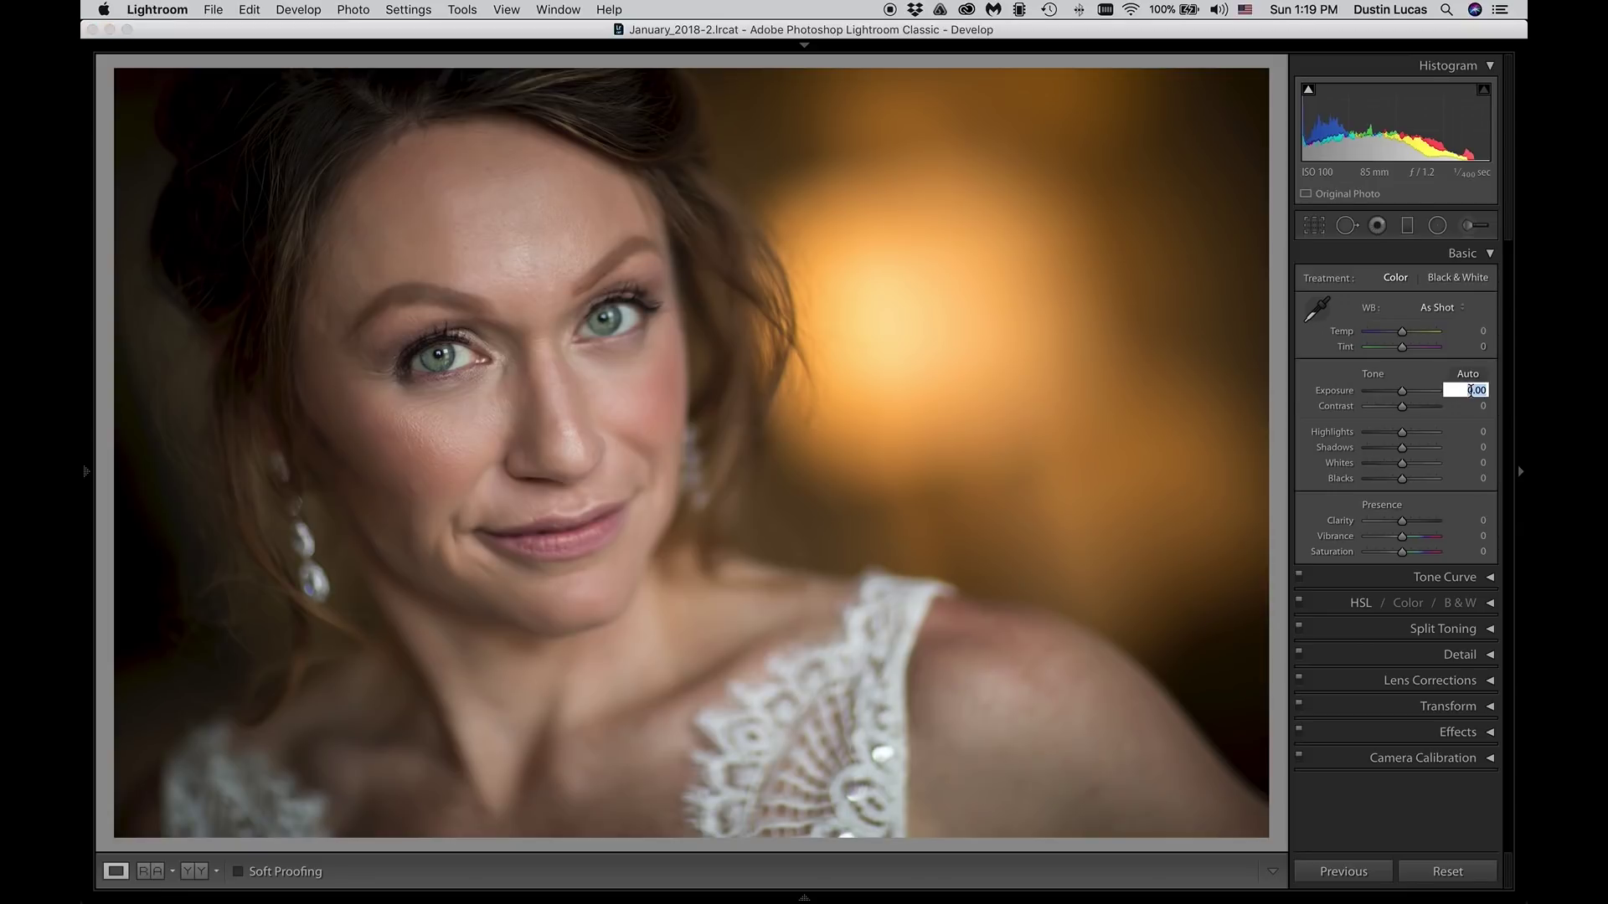
{"action": "type", "text": "1.5"}
{"action": "key", "text": "Return"}
{"action": "key", "text": "super+z"}
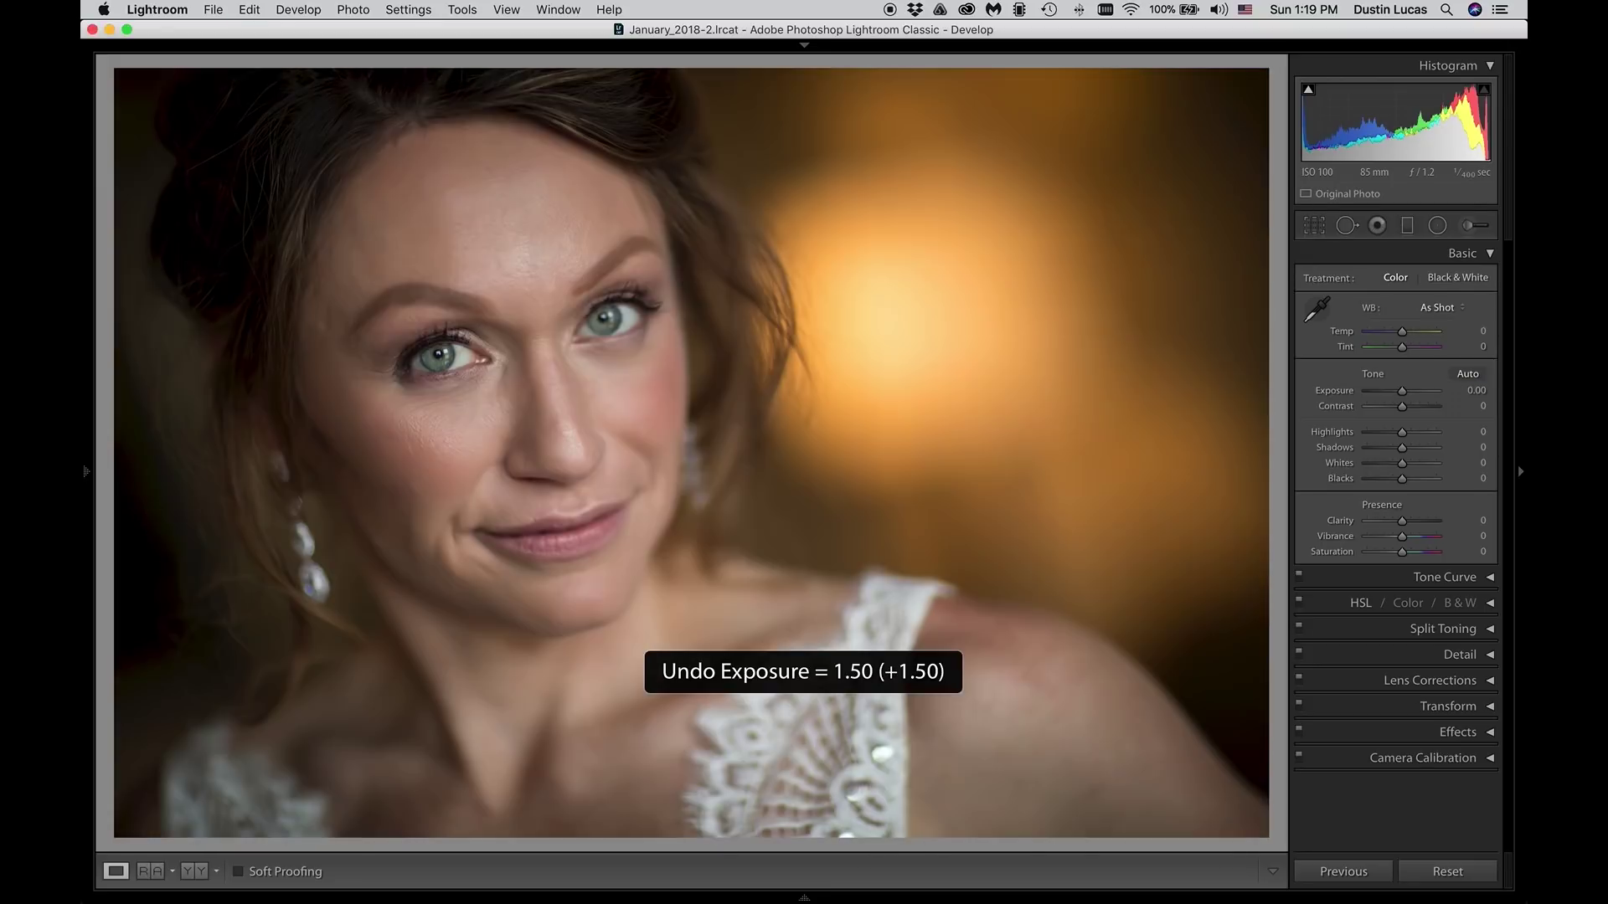
Step: Set the photo's overall Exposure to -1.50
{"action": "key", "text": "minus"}
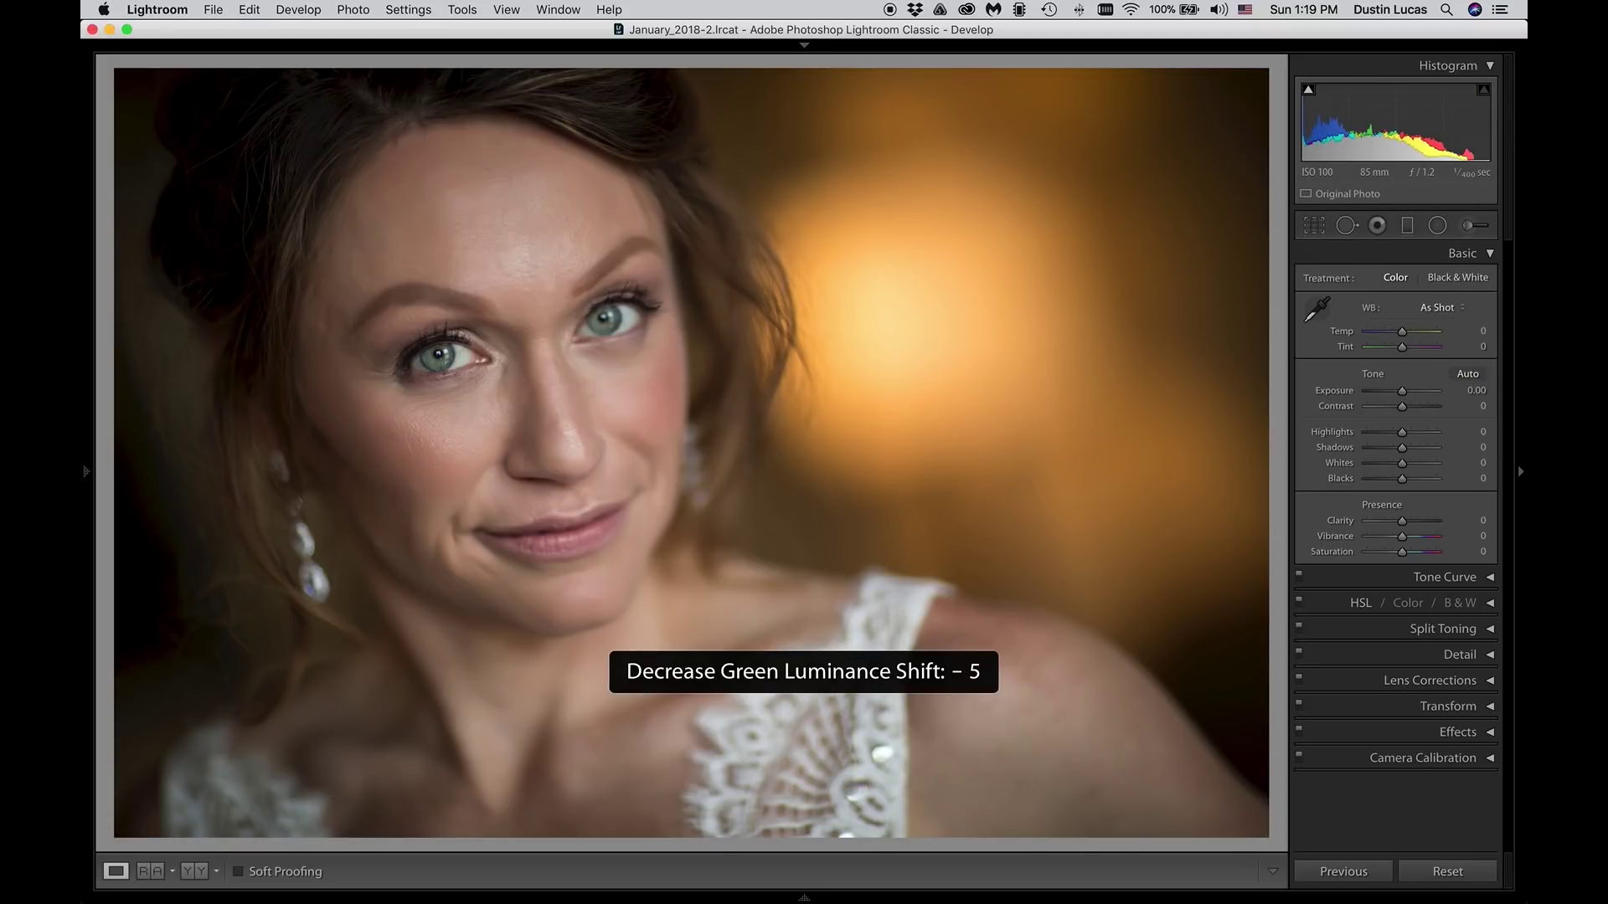
{"action": "left_click", "coordinate": [1471, 390]}
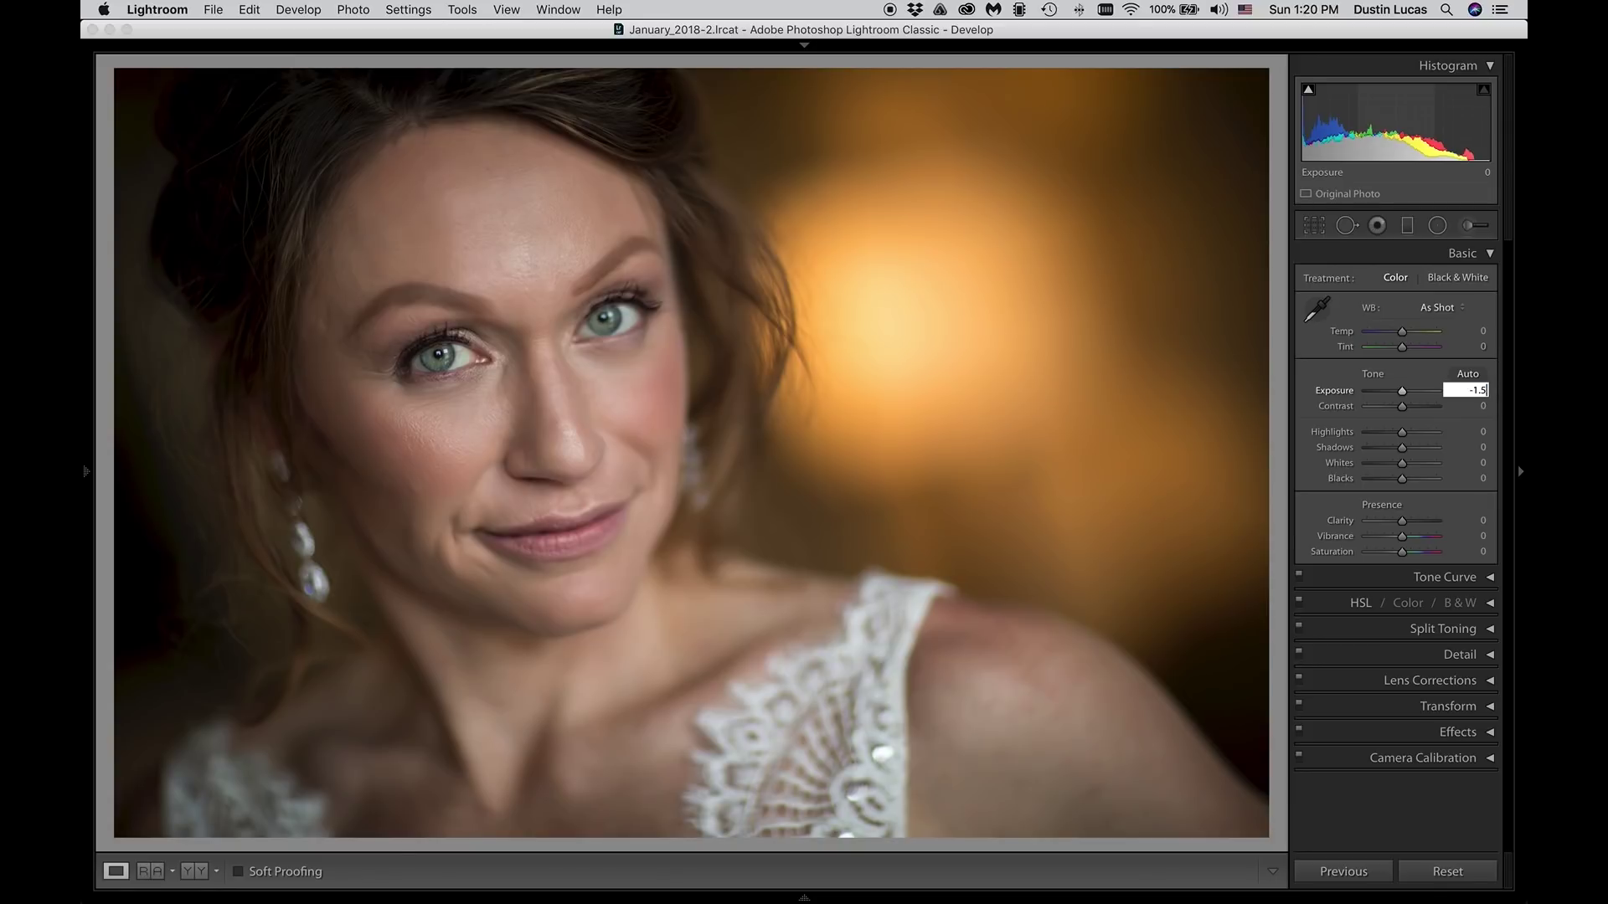
{"action": "key", "text": "Return"}
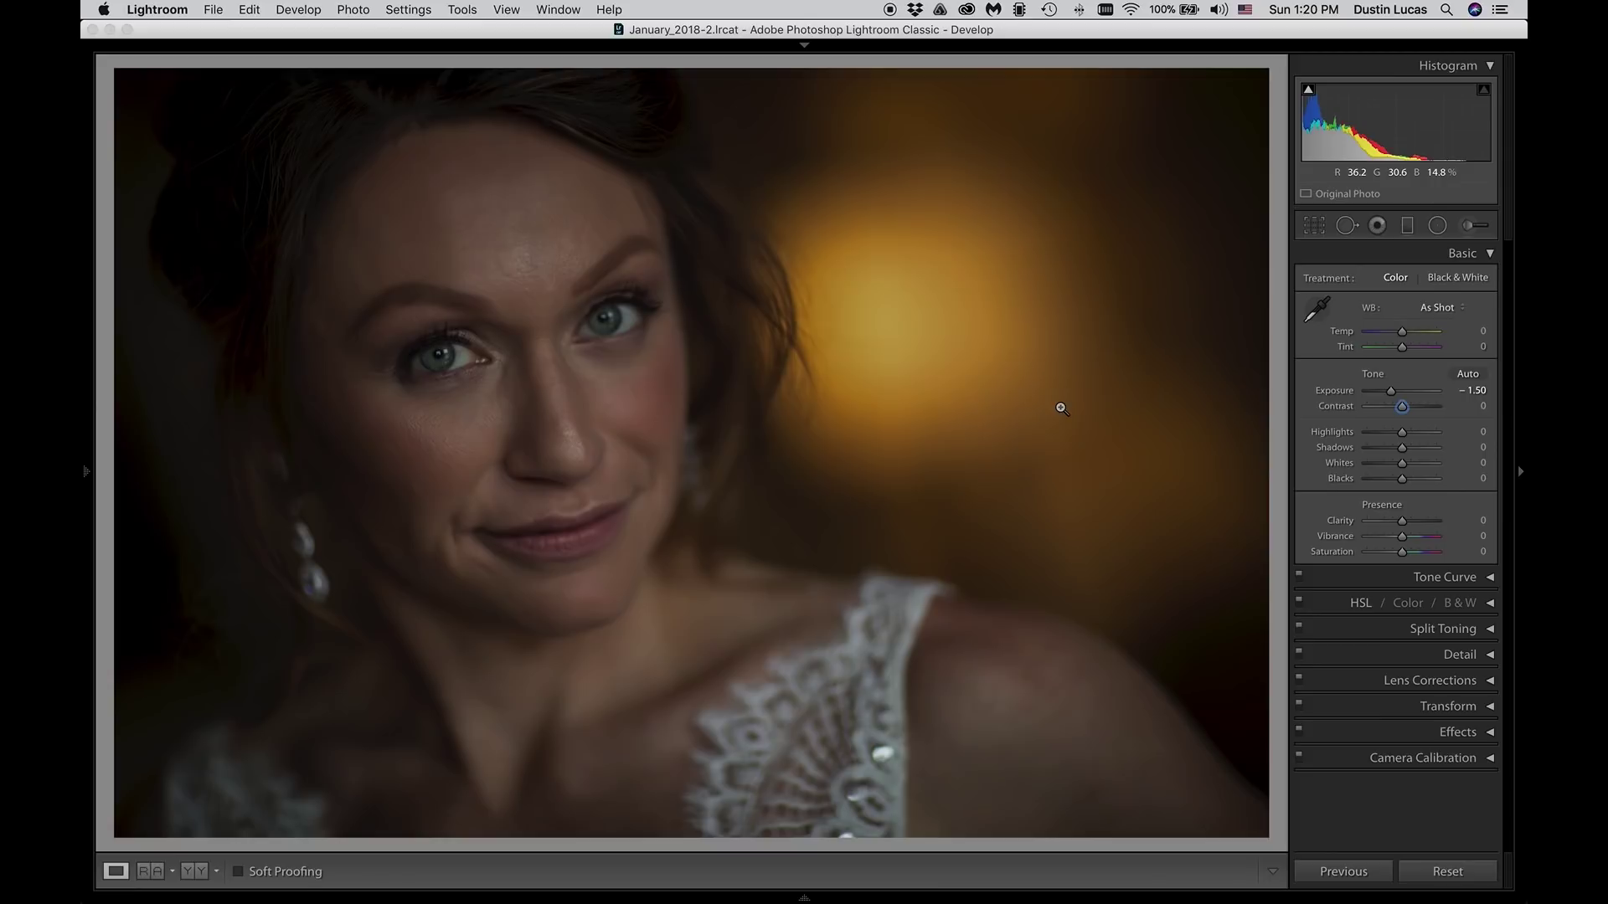
Step: Activate the Adjustment Brush and set its Exposure to 1.50
{"action": "key", "text": "k"}
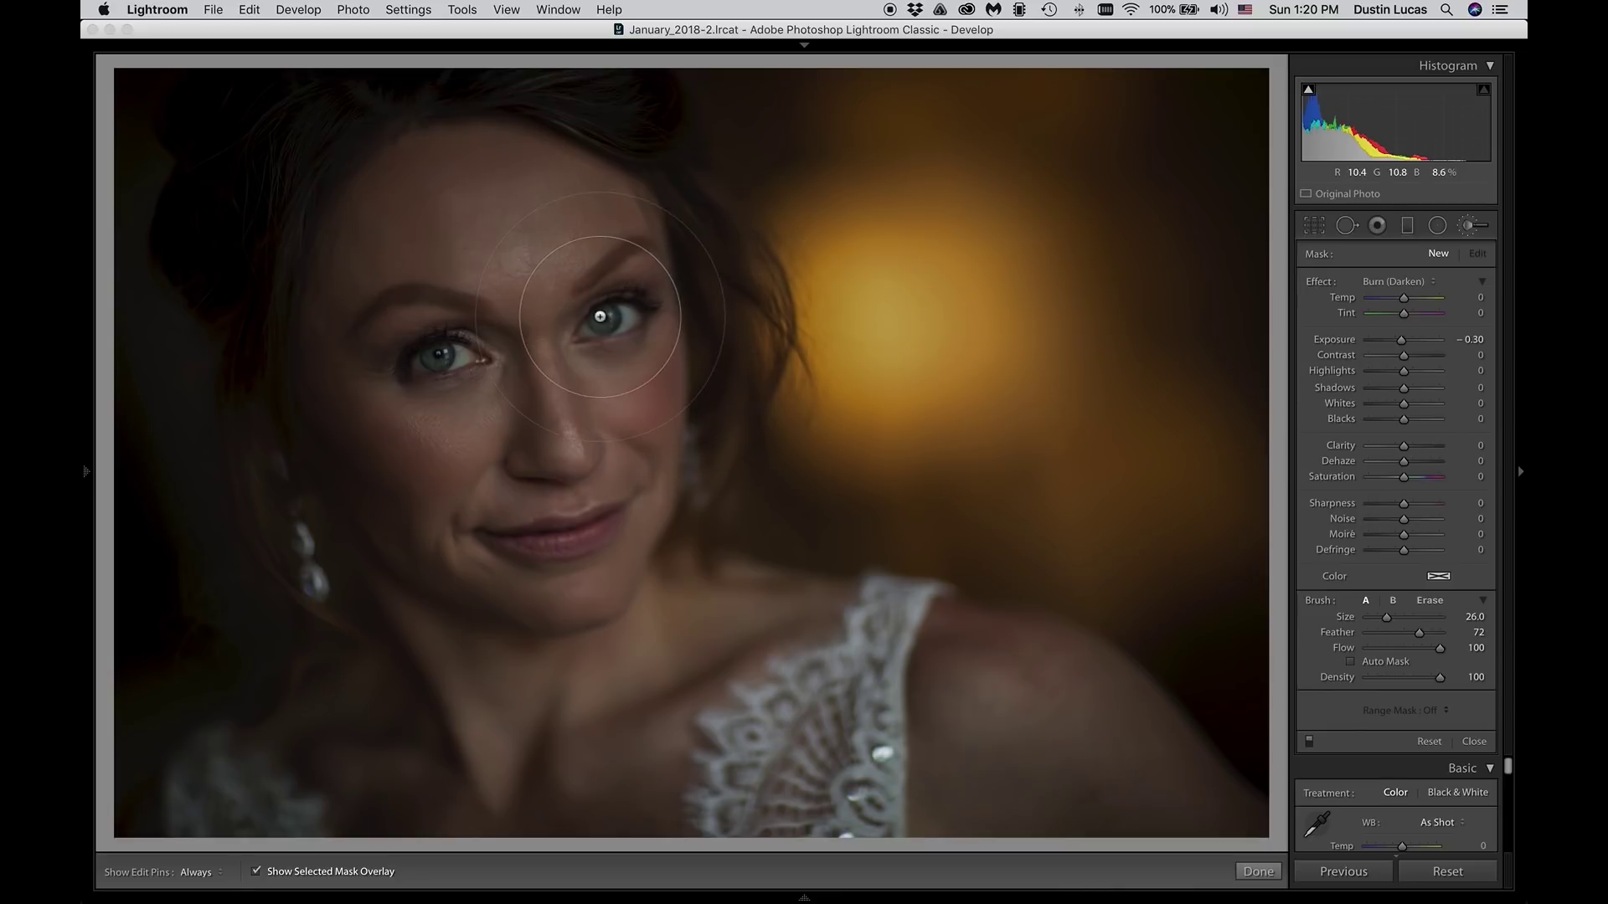
{"action": "double_click", "coordinate": [1394, 343]}
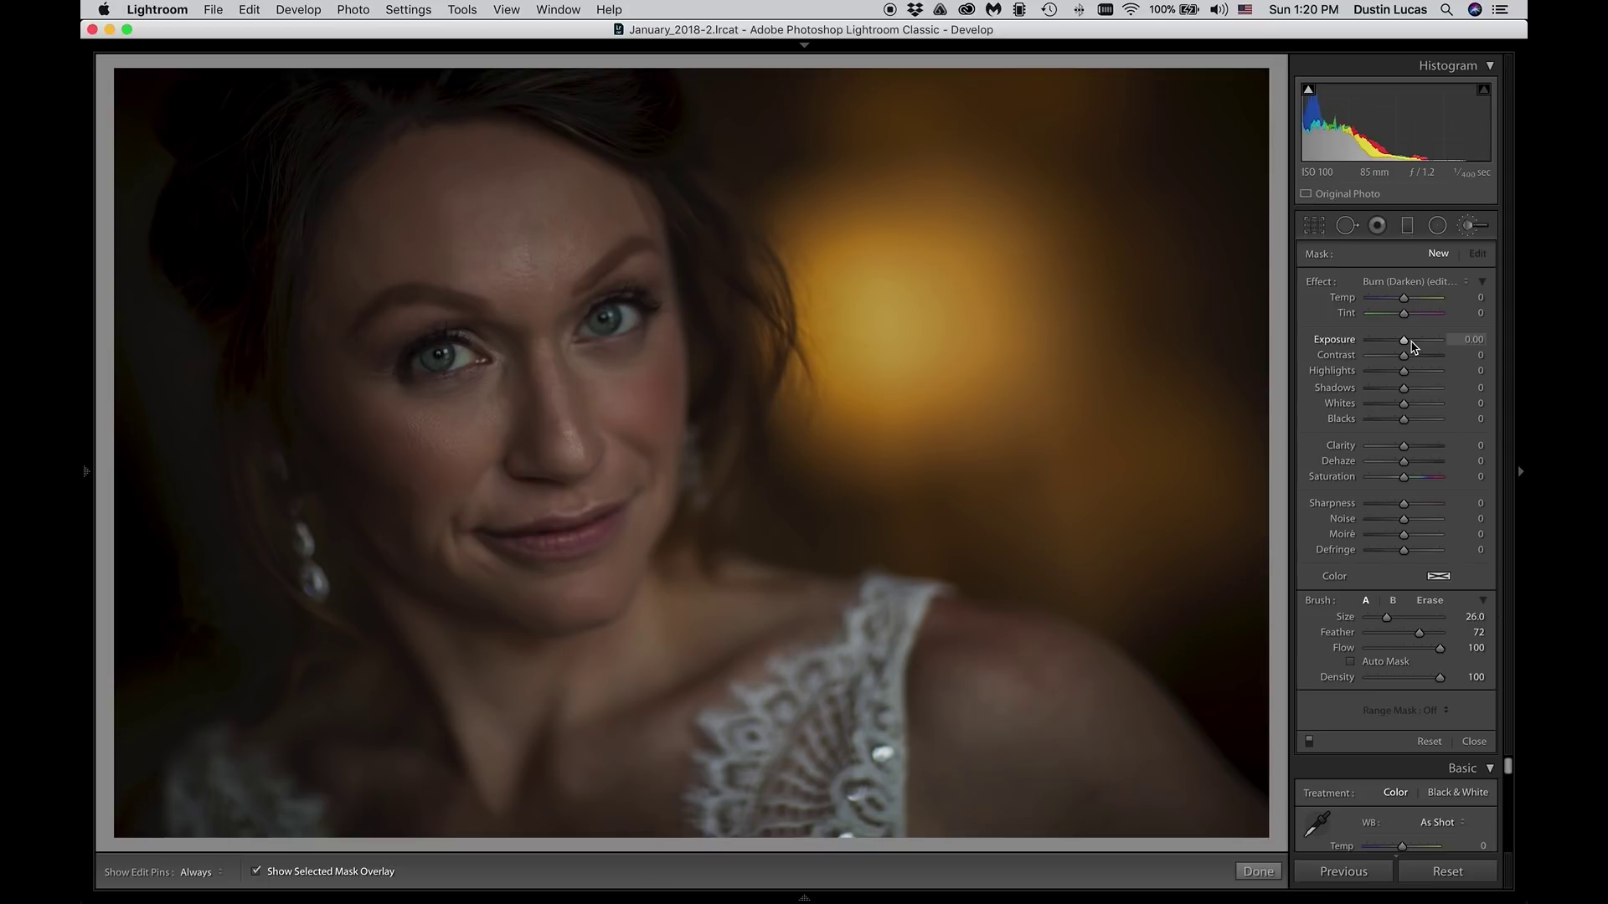
{"action": "type", "text": "1.50"}
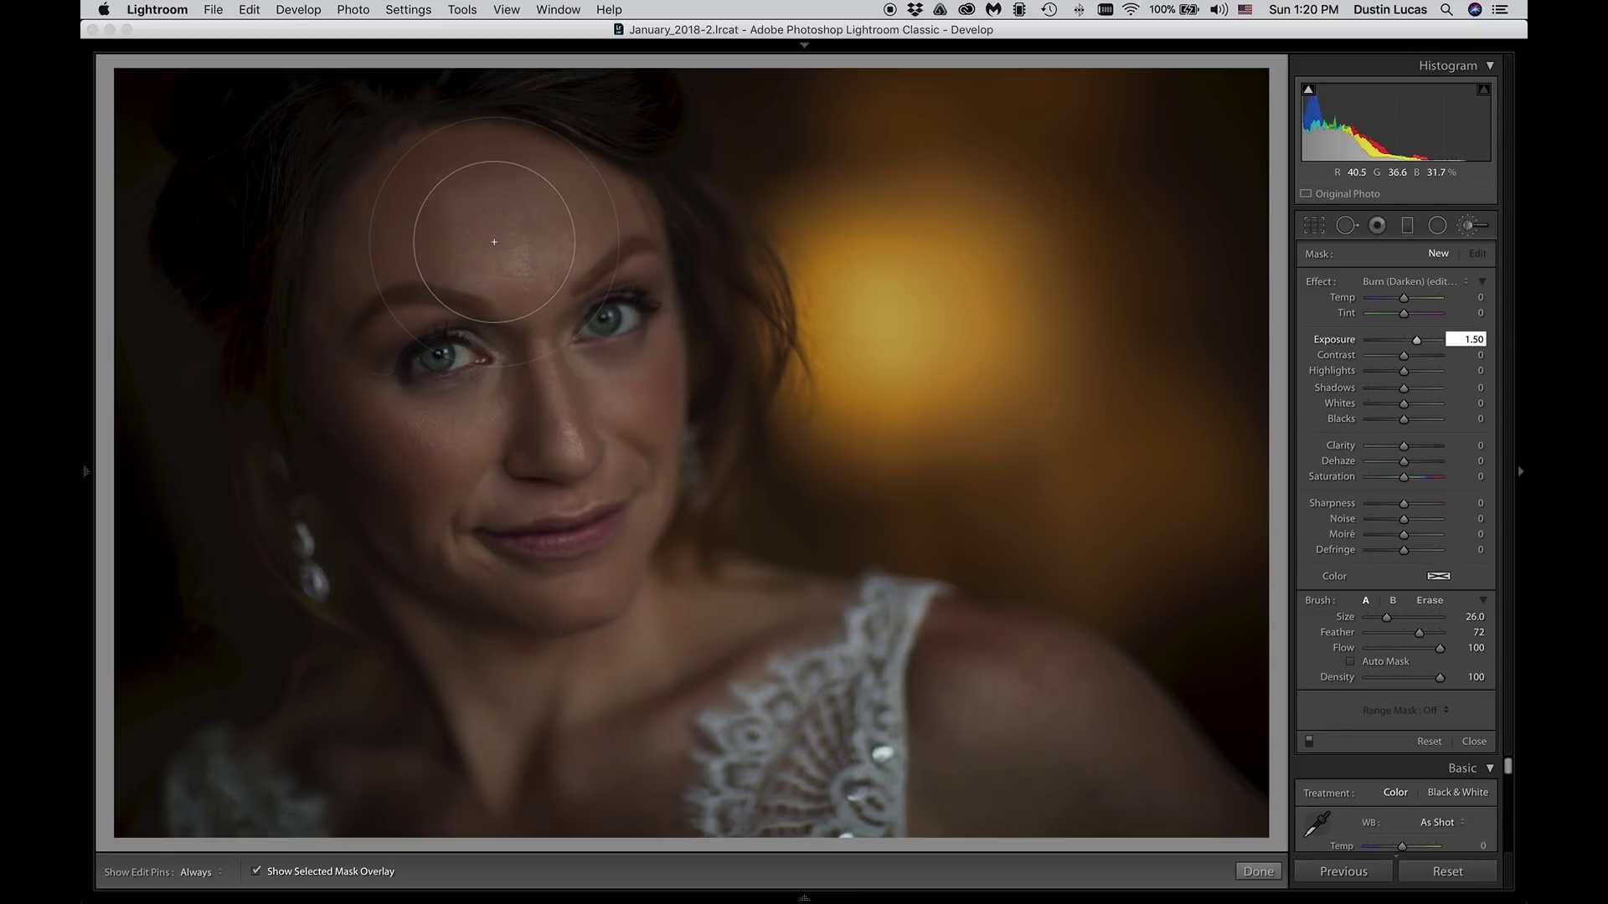
Step: Paint the brightening brush over the woman's face, hair, neck, dress and shoulders, and turn off the selected mask overlay
{"action": "left_click", "coordinate": [394, 192]}
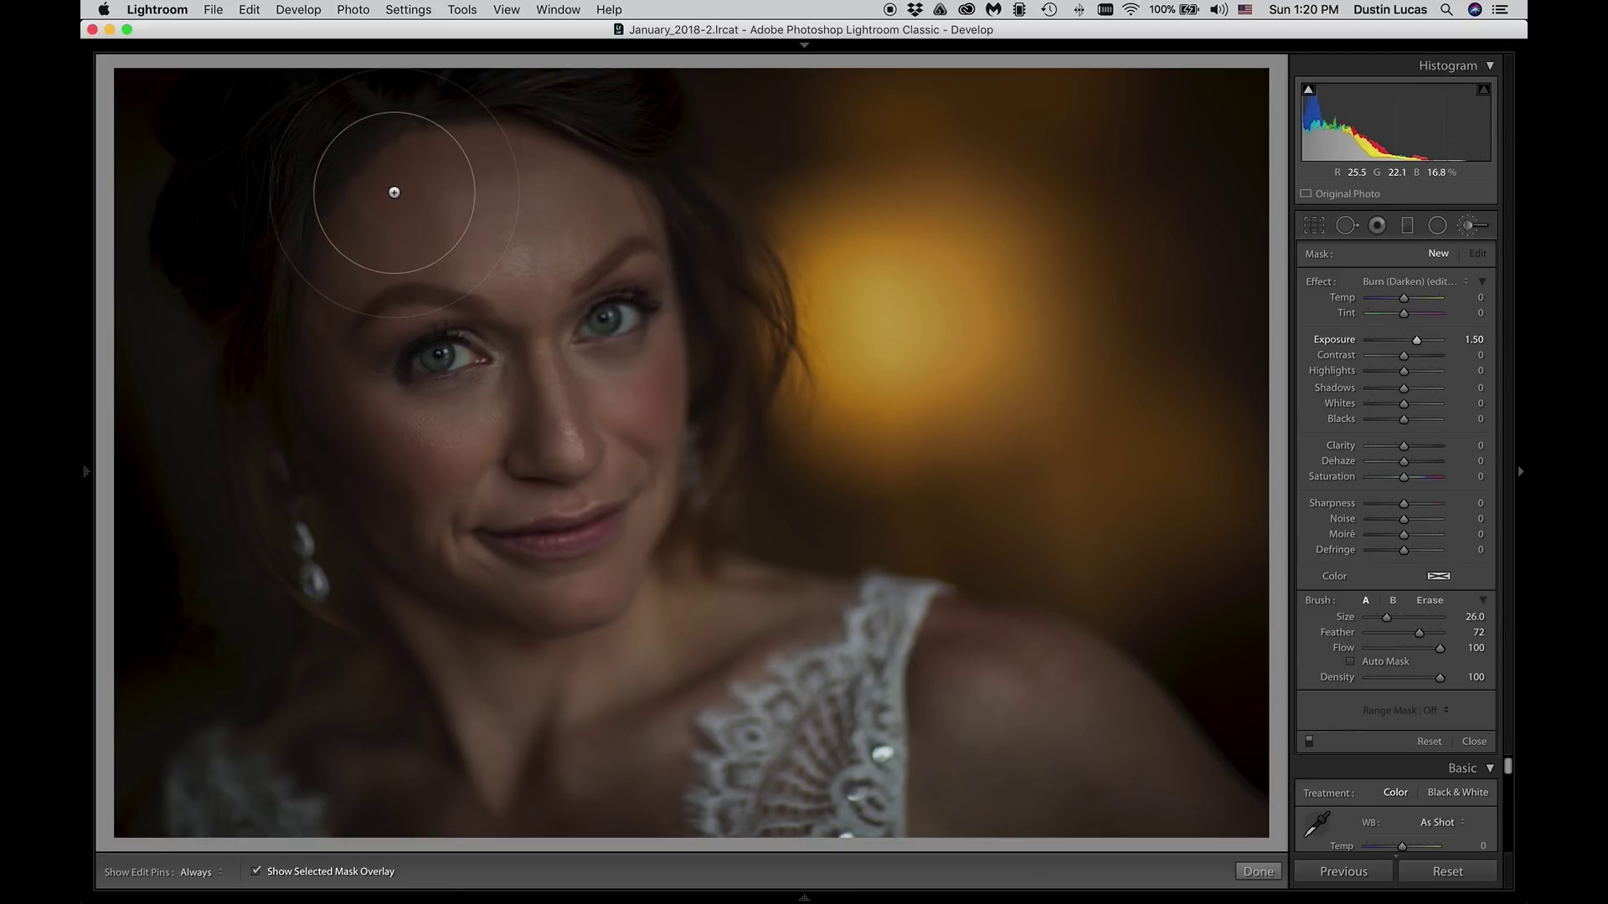
{"action": "mouse_move", "coordinate": [406, 205]}
{"action": "left_mouse_down"}
{"action": "mouse_move", "coordinate": [356, 255]}
{"action": "mouse_move", "coordinate": [483, 624]}
{"action": "mouse_move", "coordinate": [482, 702]}
{"action": "mouse_move", "coordinate": [376, 778]}
{"action": "mouse_move", "coordinate": [318, 790]}
{"action": "mouse_move", "coordinate": [883, 803]}
{"action": "mouse_move", "coordinate": [1162, 858]}
{"action": "mouse_move", "coordinate": [1025, 743]}
{"action": "mouse_move", "coordinate": [659, 670]}
{"action": "mouse_move", "coordinate": [622, 632]}
{"action": "mouse_move", "coordinate": [580, 228]}
{"action": "mouse_move", "coordinate": [556, 186]}
{"action": "mouse_move", "coordinate": [455, 146]}
{"action": "mouse_move", "coordinate": [526, 145]}
{"action": "mouse_move", "coordinate": [571, 154]}
{"action": "mouse_move", "coordinate": [598, 186]}
{"action": "mouse_move", "coordinate": [614, 276]}
{"action": "mouse_move", "coordinate": [580, 497]}
{"action": "mouse_move", "coordinate": [618, 314]}
{"action": "mouse_move", "coordinate": [632, 336]}
{"action": "mouse_move", "coordinate": [584, 483]}
{"action": "mouse_move", "coordinate": [541, 735]}
{"action": "mouse_move", "coordinate": [645, 683]}
{"action": "mouse_move", "coordinate": [723, 686]}
{"action": "mouse_move", "coordinate": [1029, 782]}
{"action": "mouse_move", "coordinate": [928, 748]}
{"action": "mouse_move", "coordinate": [1057, 795]}
{"action": "mouse_move", "coordinate": [1079, 823]}
{"action": "mouse_move", "coordinate": [401, 753]}
{"action": "mouse_move", "coordinate": [326, 769]}
{"action": "mouse_move", "coordinate": [286, 812]}
{"action": "mouse_move", "coordinate": [513, 775]}
{"action": "left_mouse_up"}
{"action": "key", "text": "h"}
{"action": "key", "text": "o"}
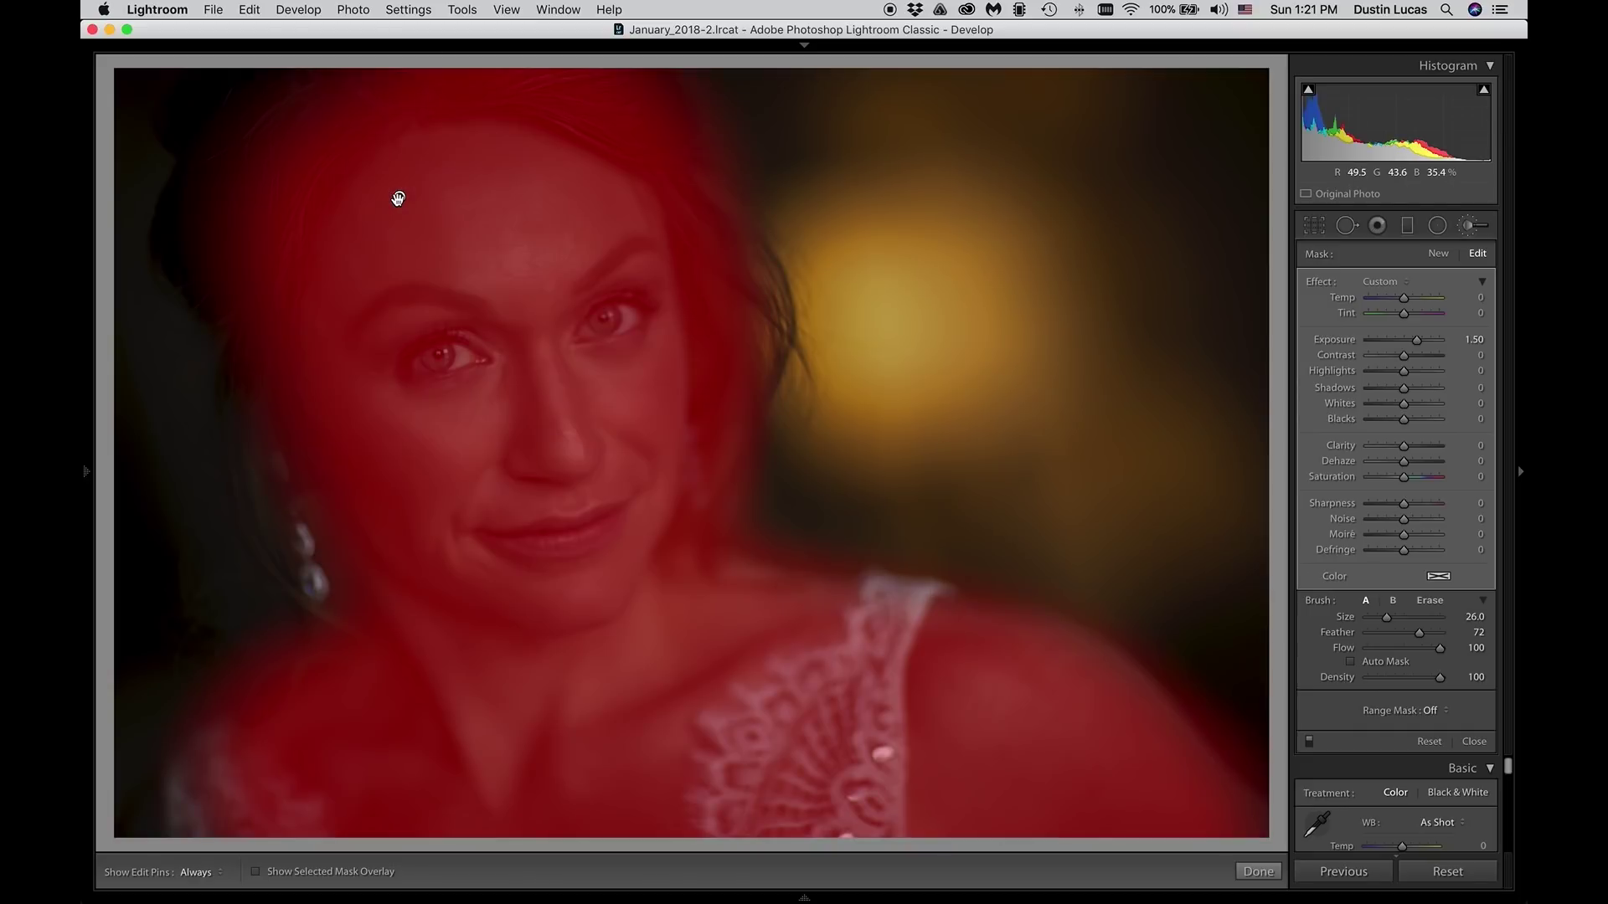
Step: Try shifting the brush adjustment from its forehead pin, undo it, and check the mask overlay
{"action": "left_click_drag", "start_coordinate": [397, 198], "coordinate": [652, 201]}
{"action": "key", "text": "super+z"}
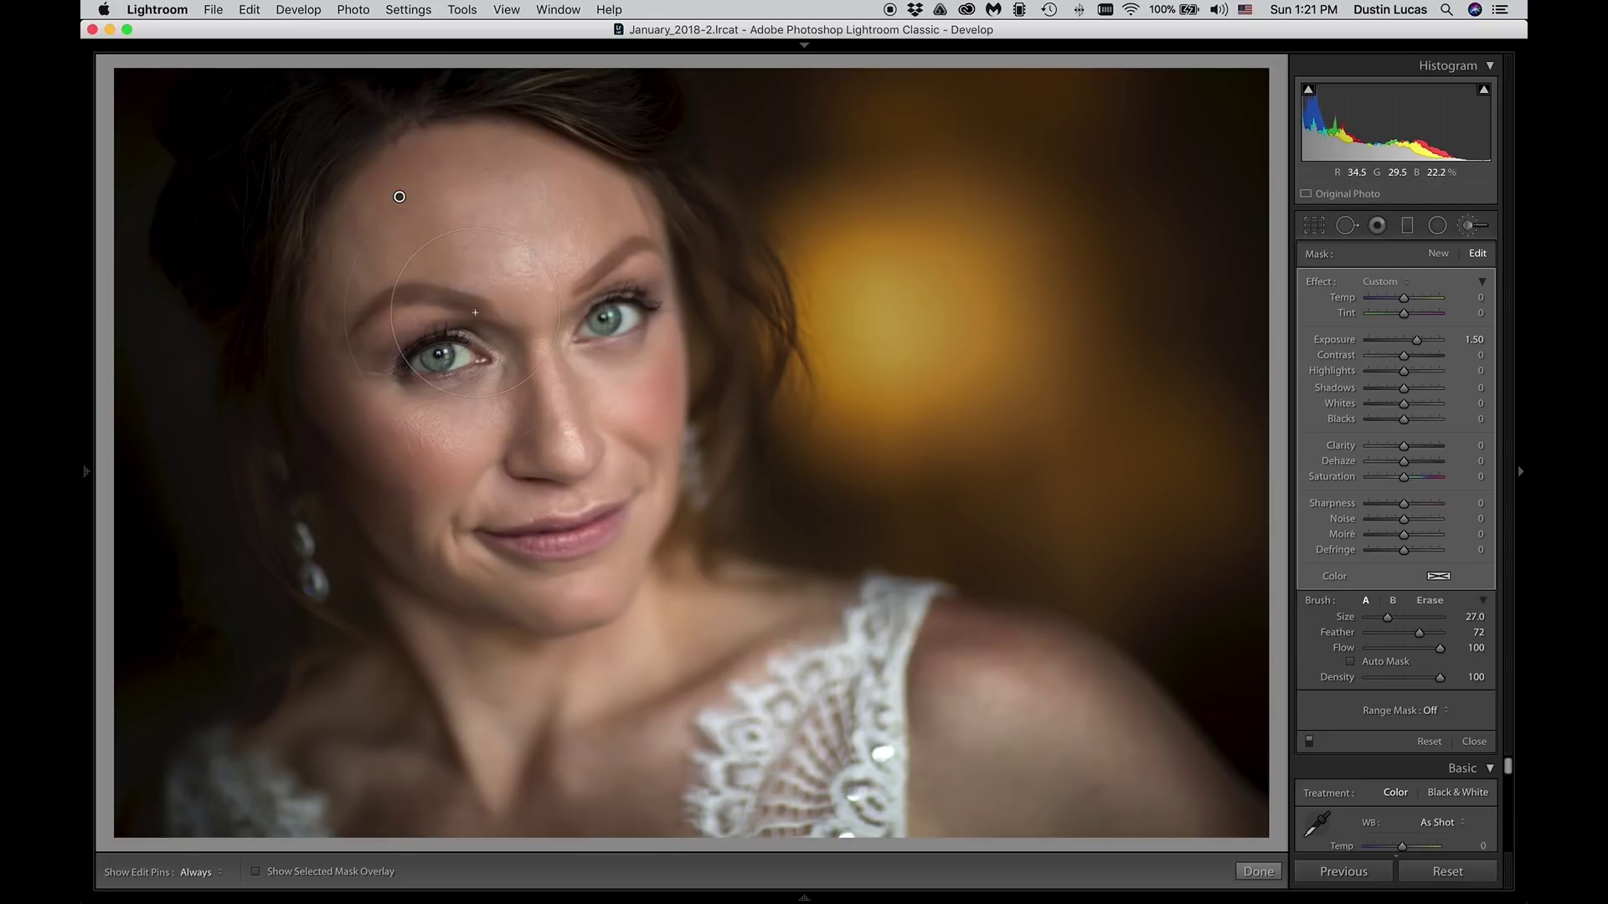
{"action": "key", "text": "o"}
{"action": "key", "text": "o"}
Step: Preview the brush's Erase mode and the photo with the edit pins hidden and shown
{"action": "key", "text": "alt"}
{"action": "key", "text": "alt"}
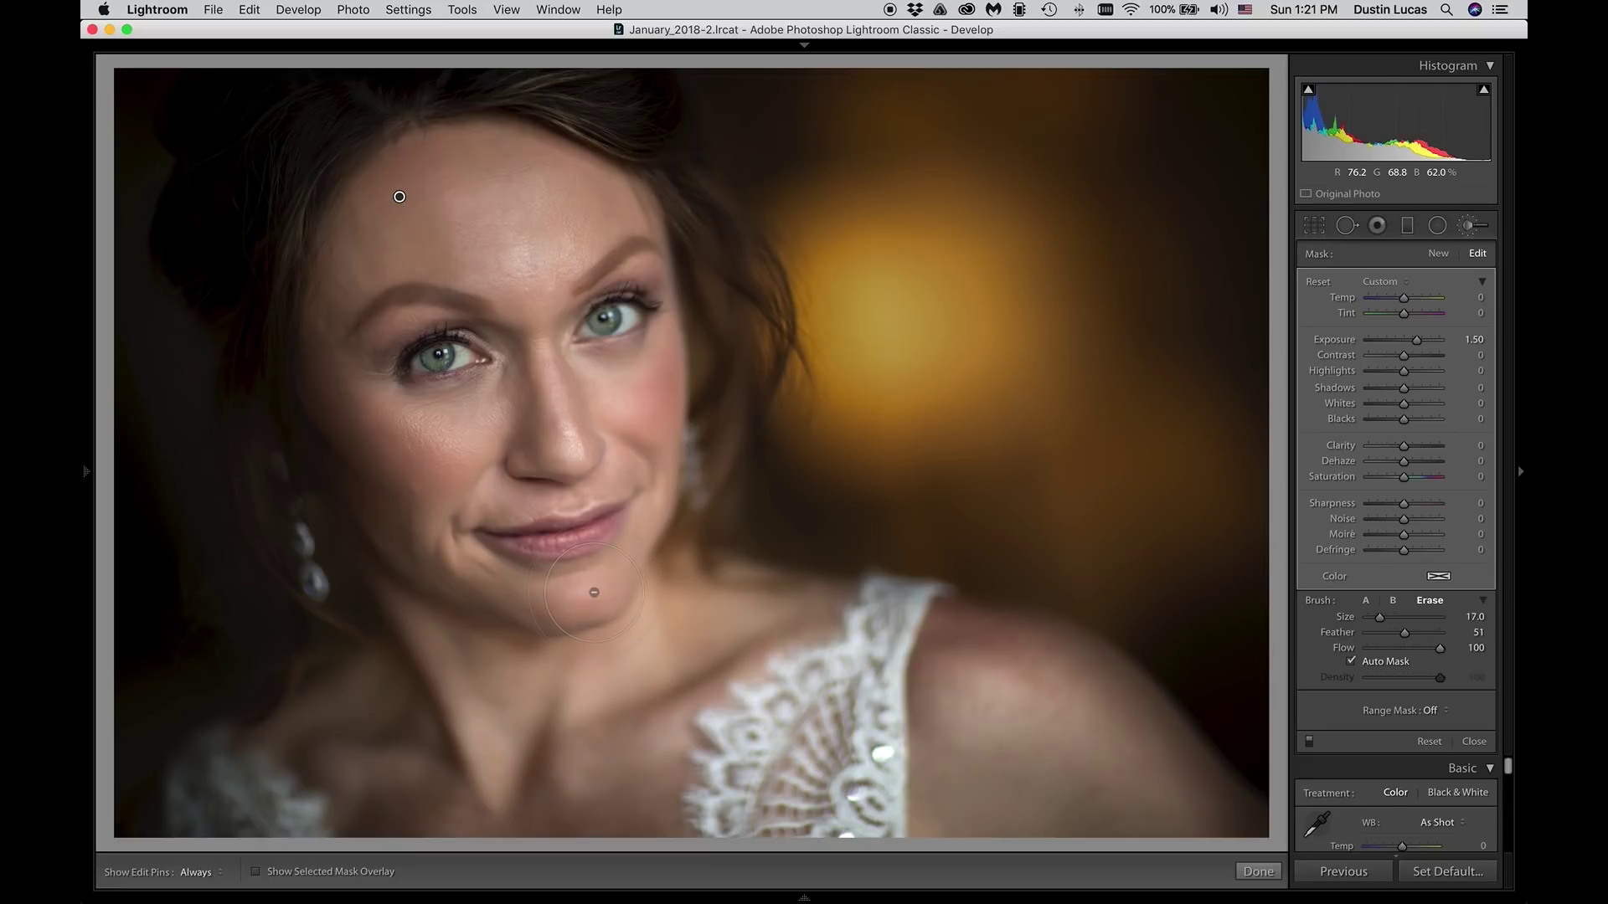
{"action": "key", "text": "h"}
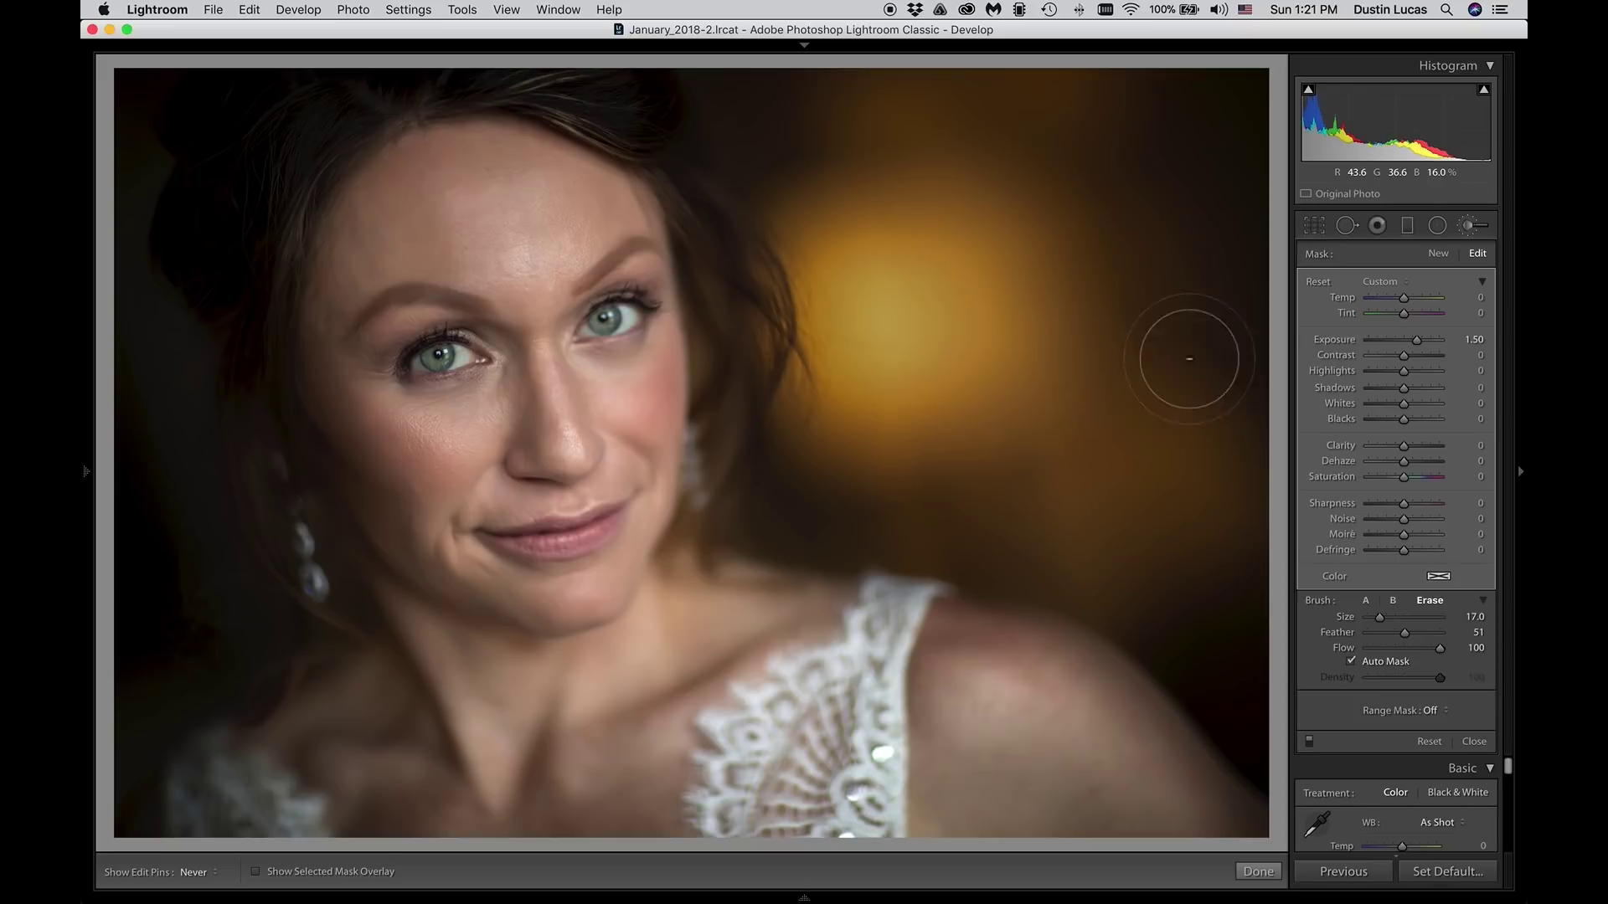
{"action": "key", "text": "h"}
{"action": "key", "text": "h"}
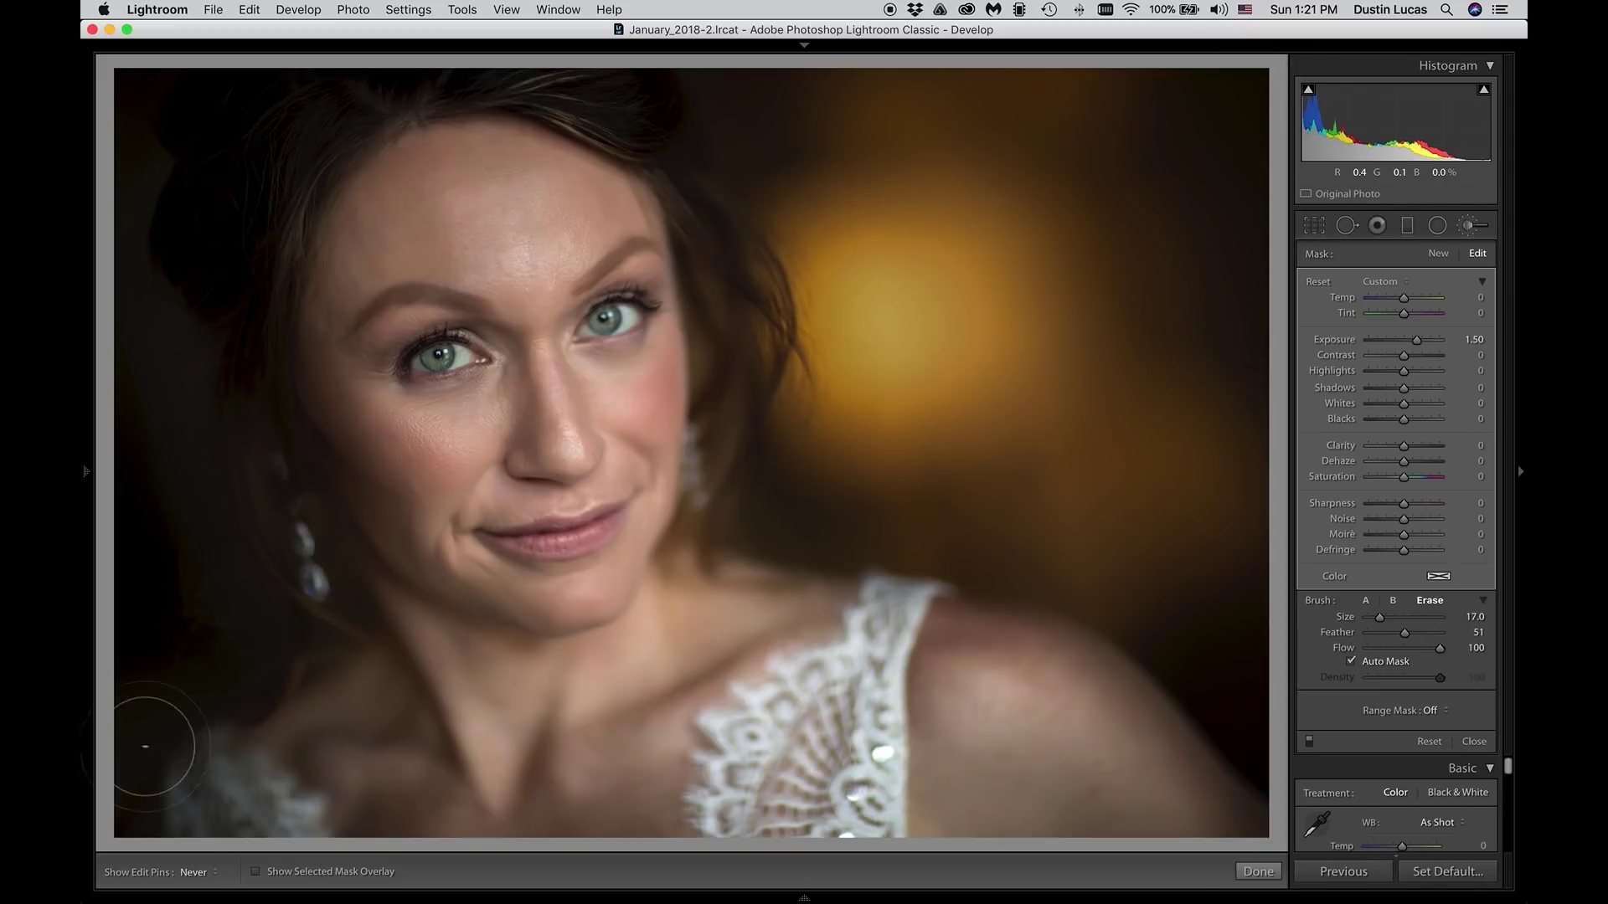
{"action": "key", "text": "h"}
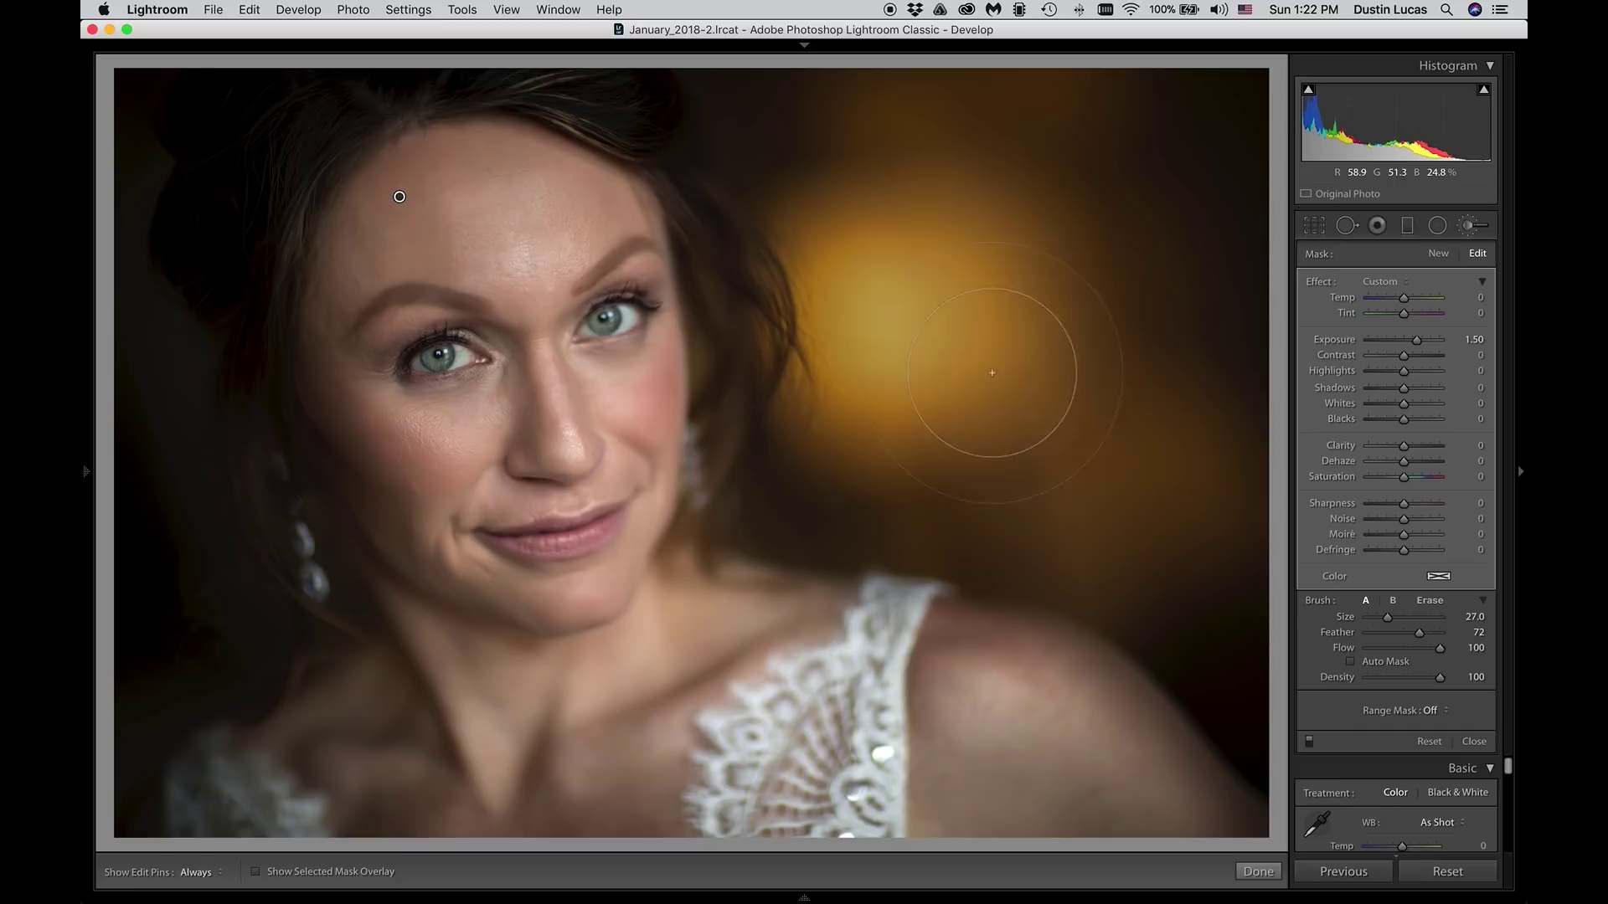
Step: Set the brush Size to 23 and its Feather to 52
{"action": "scroll", "coordinate": [1122, 223], "scroll_direction": "down", "scroll_amount": 2}
{"action": "scroll", "coordinate": [1121, 223], "scroll_direction": "down", "scroll_amount": 10}
{"action": "scroll", "coordinate": [1121, 224], "scroll_direction": "up", "scroll_amount": 11}
{"action": "scroll", "coordinate": [1122, 223], "scroll_direction": "down", "scroll_amount": 3}
{"action": "scroll", "coordinate": [1121, 223], "scroll_direction": "down", "scroll_amount": 8, "text": "shift"}
{"action": "scroll", "coordinate": [1121, 224], "scroll_direction": "up", "scroll_amount": 10, "text": "shift"}
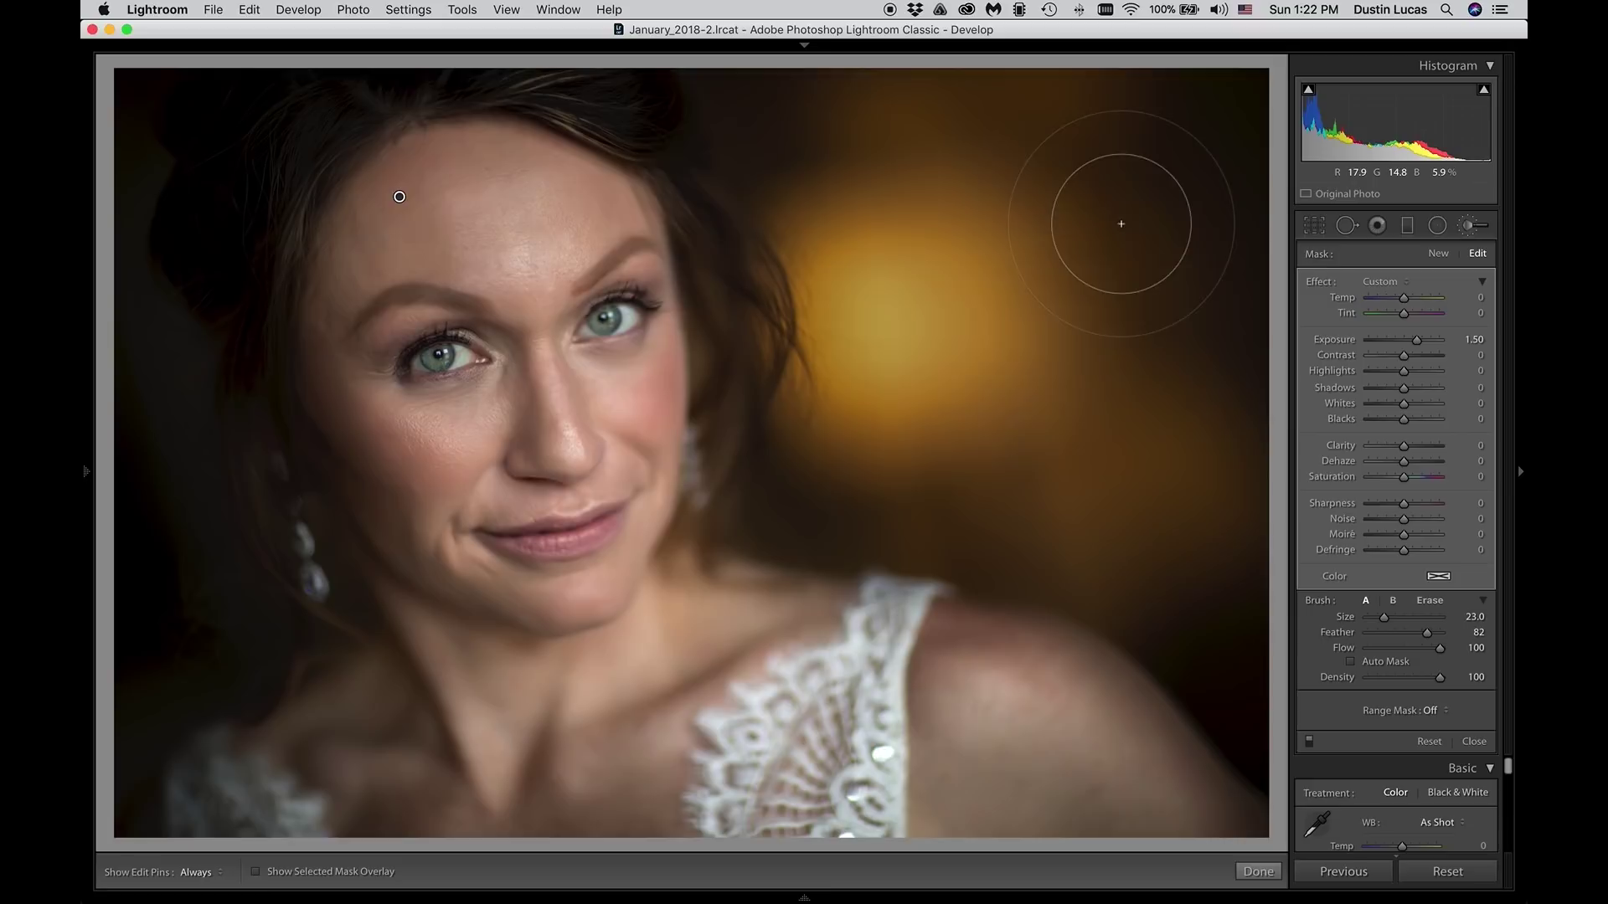
{"action": "key", "text": "shift"}
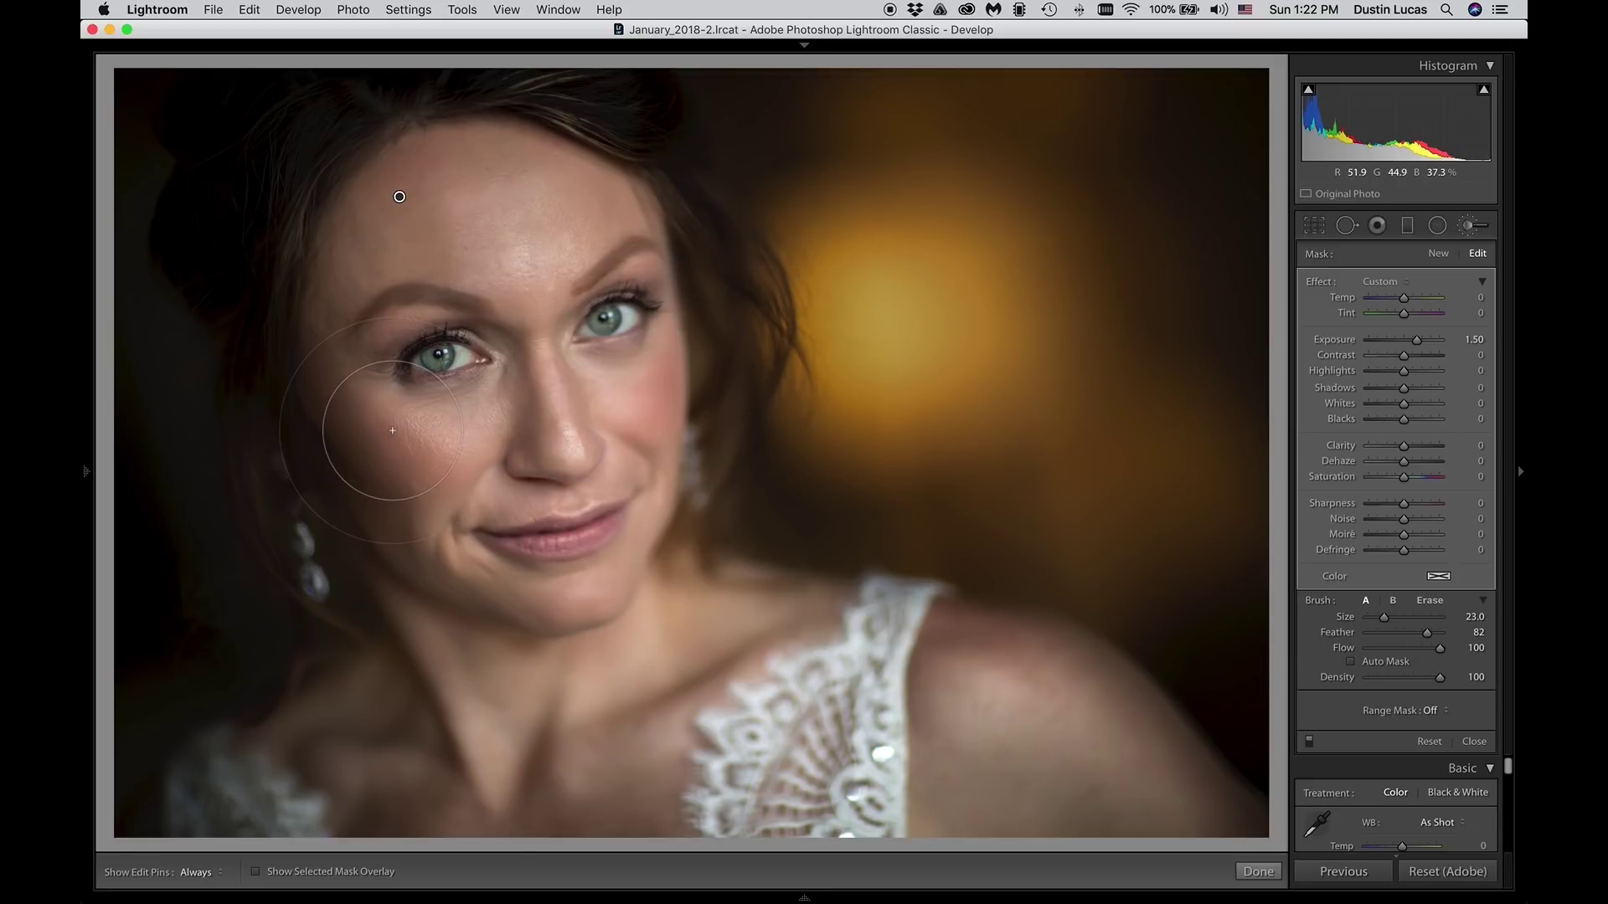
Step: Brush more brightening over the woman's bare shoulder beside the lace strap with the edit pins hidden
{"action": "key", "text": "h"}
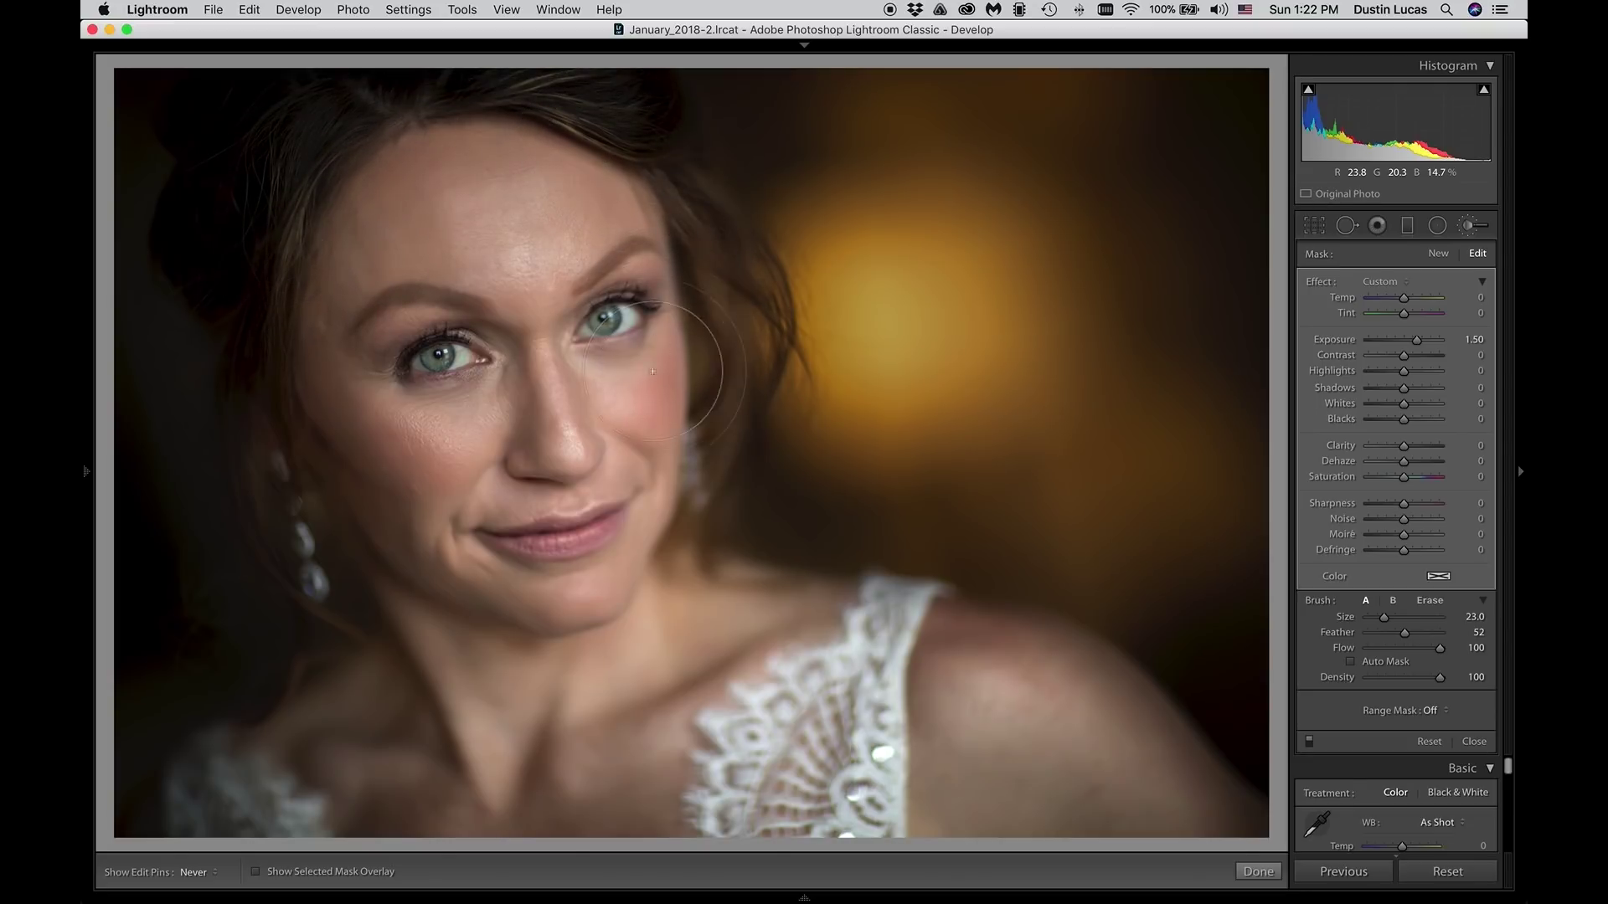
{"action": "mouse_move", "coordinate": [916, 704]}
{"action": "left_mouse_down"}
{"action": "mouse_move", "coordinate": [1005, 641]}
{"action": "mouse_move", "coordinate": [1101, 712]}
{"action": "mouse_move", "coordinate": [1168, 795]}
{"action": "mouse_move", "coordinate": [1176, 846]}
{"action": "left_mouse_up"}
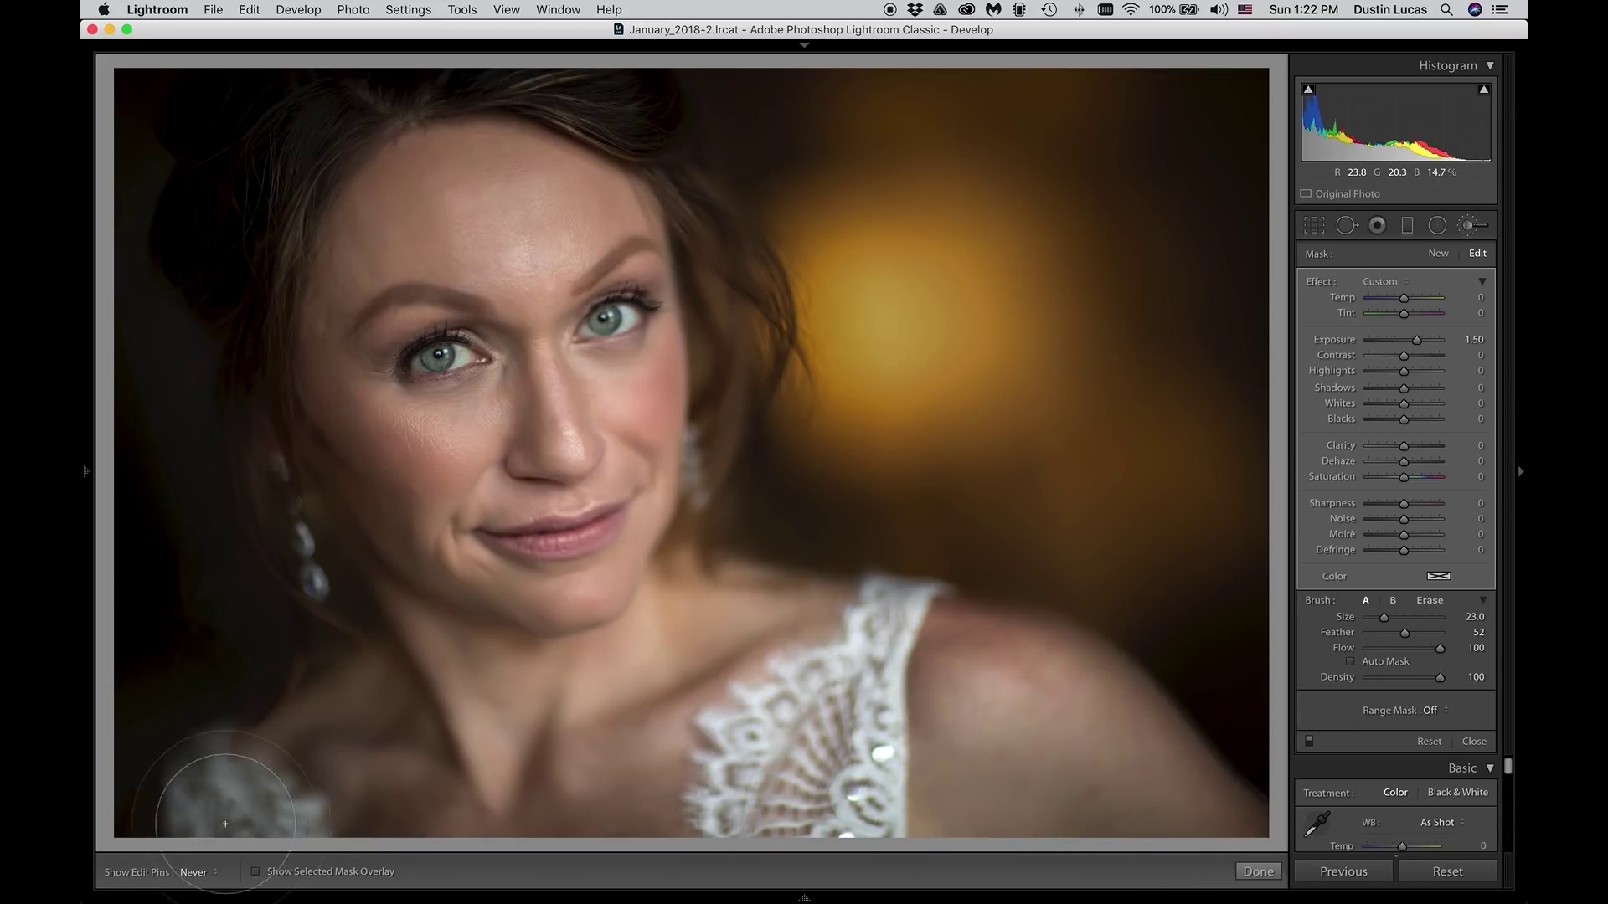
{"action": "key", "text": "h"}
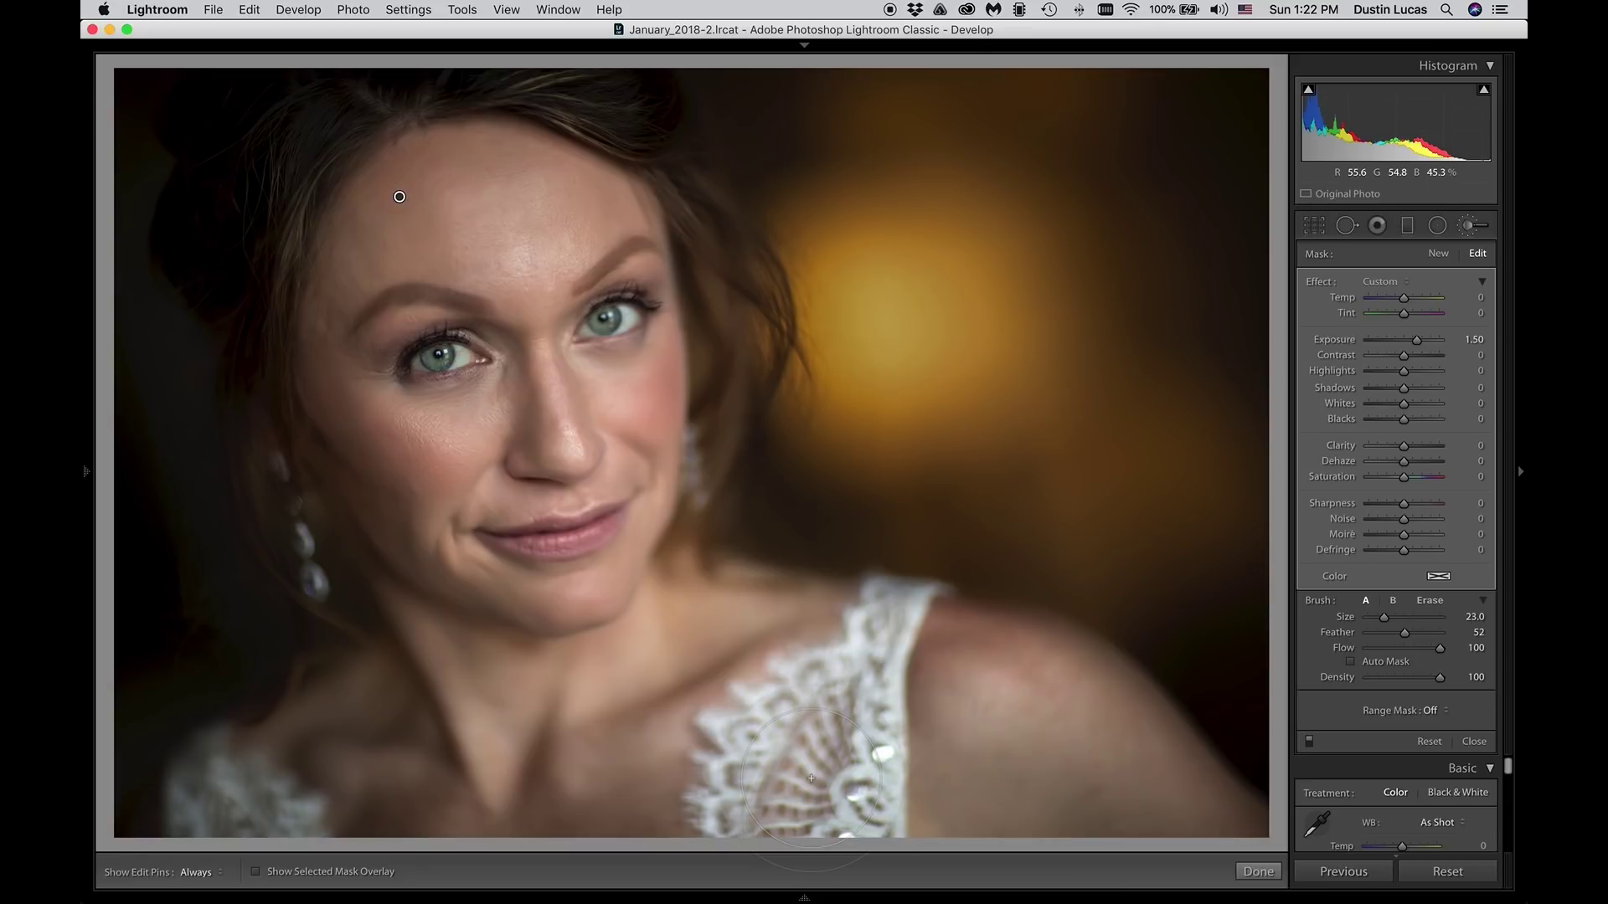
Step: Compare the brushed portrait with its unedited state using the Before view and a full settings reset, and undo the reset
{"action": "key", "text": "backslash"}
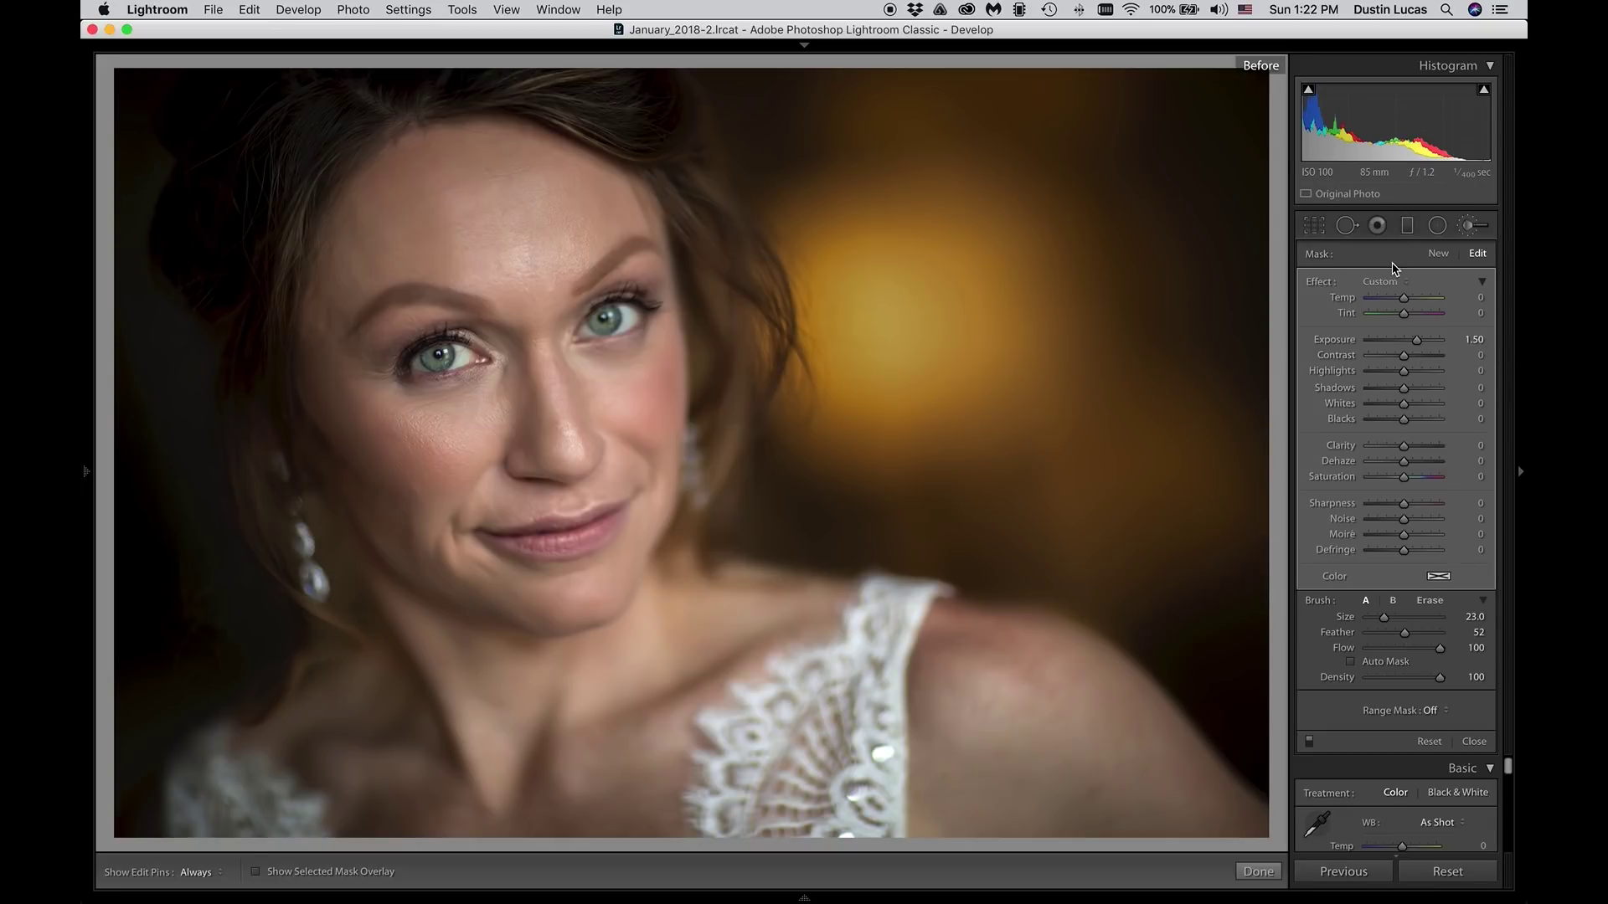
{"action": "key", "text": "k"}
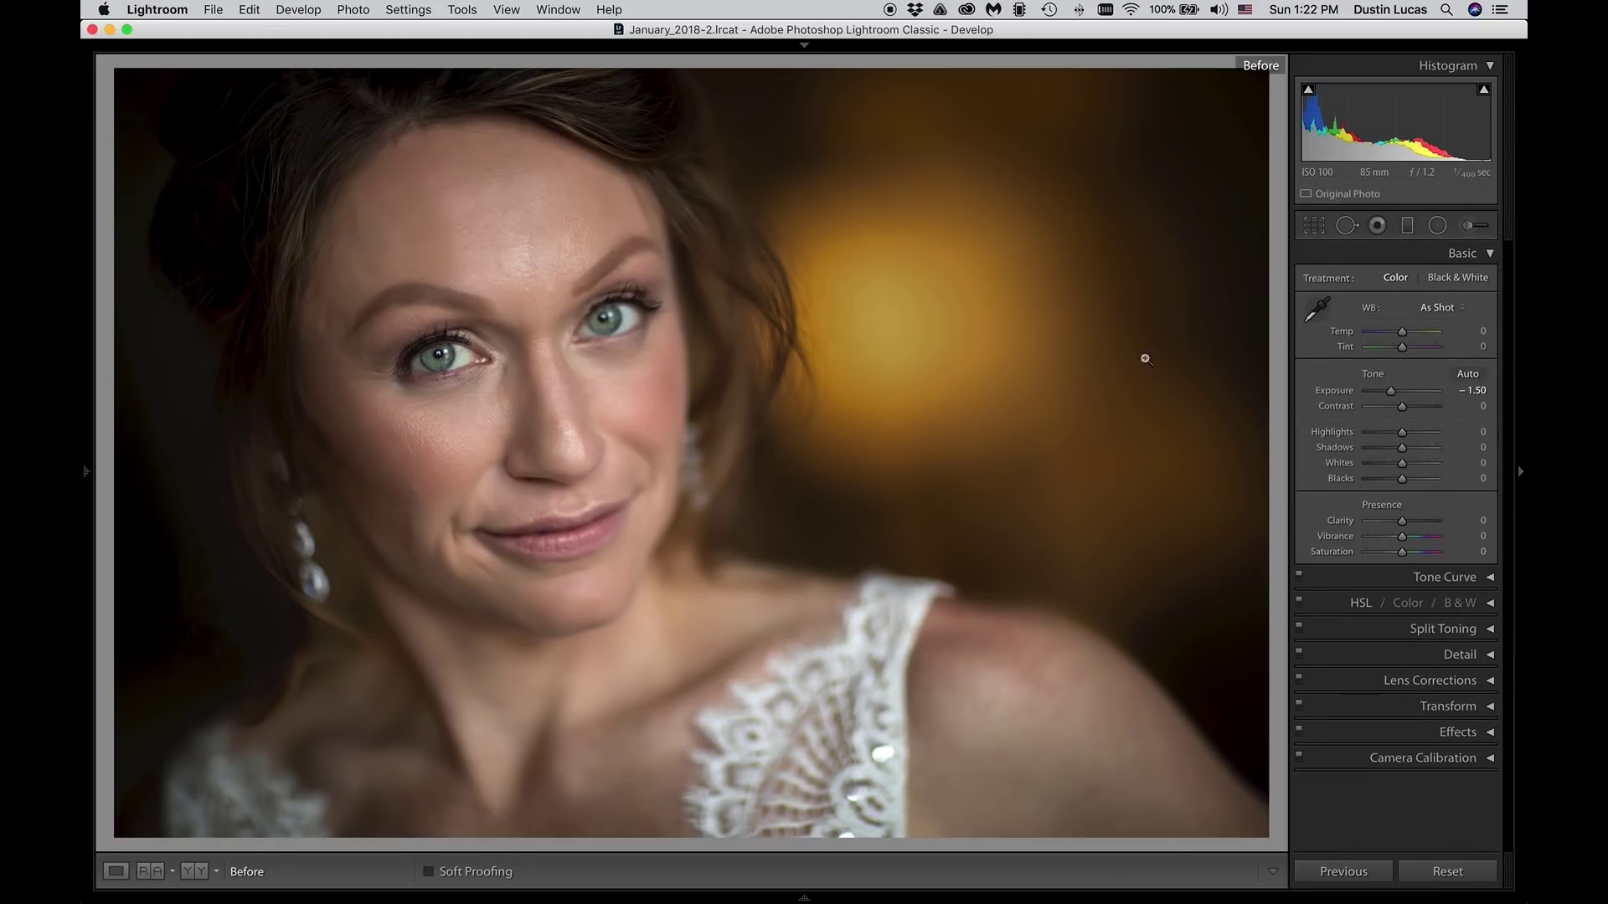
{"action": "left_click", "coordinate": [1464, 228]}
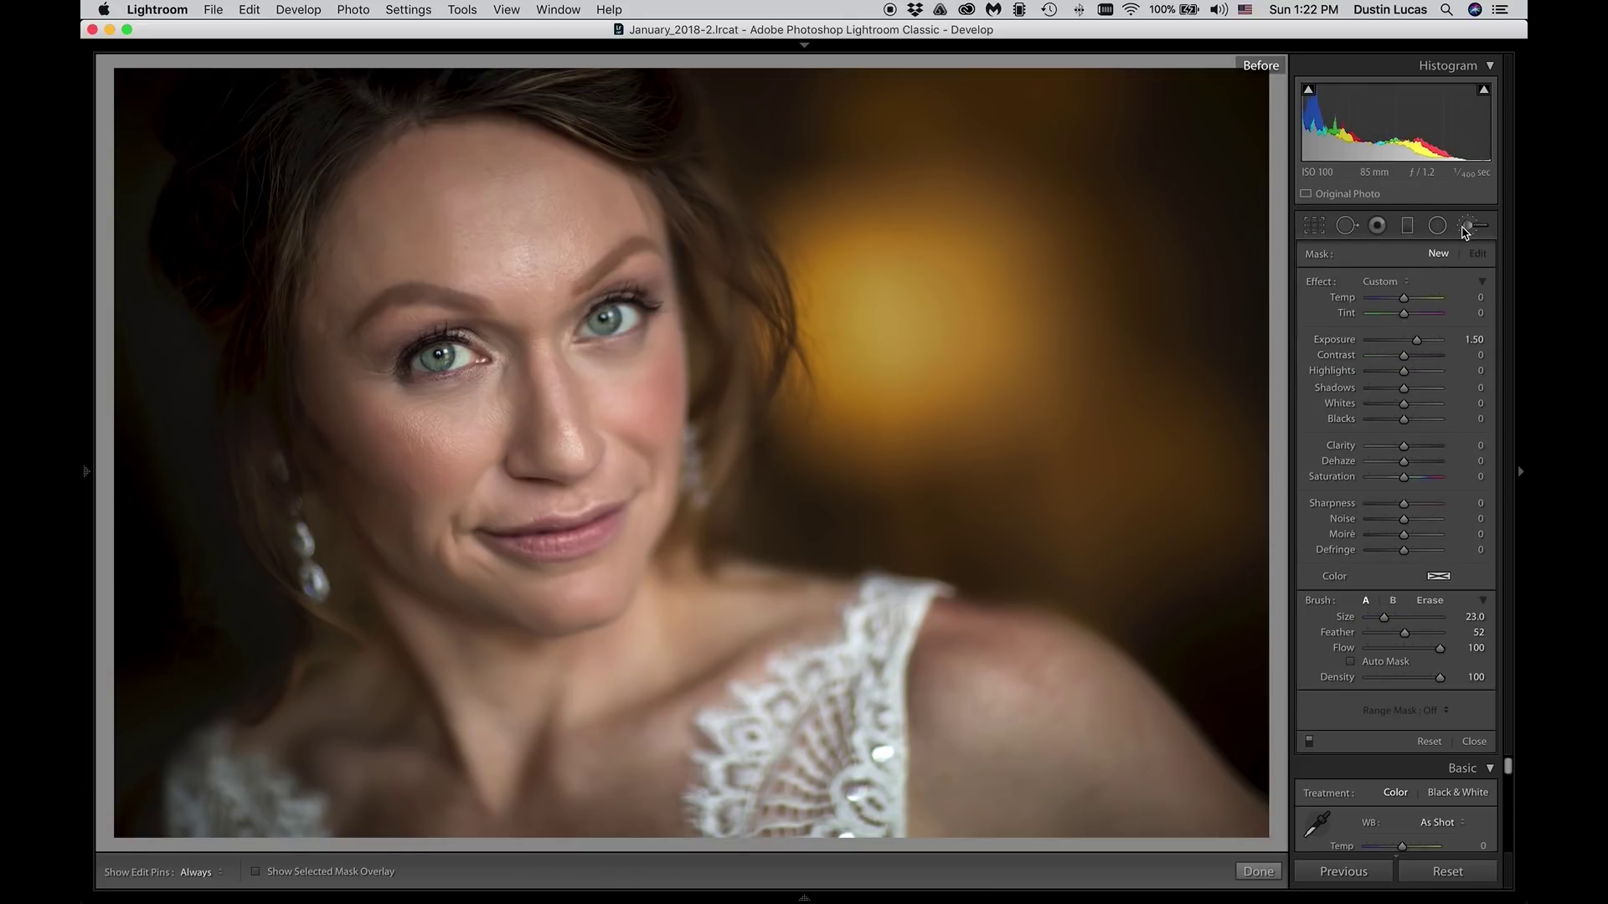
{"action": "left_click", "coordinate": [1465, 229]}
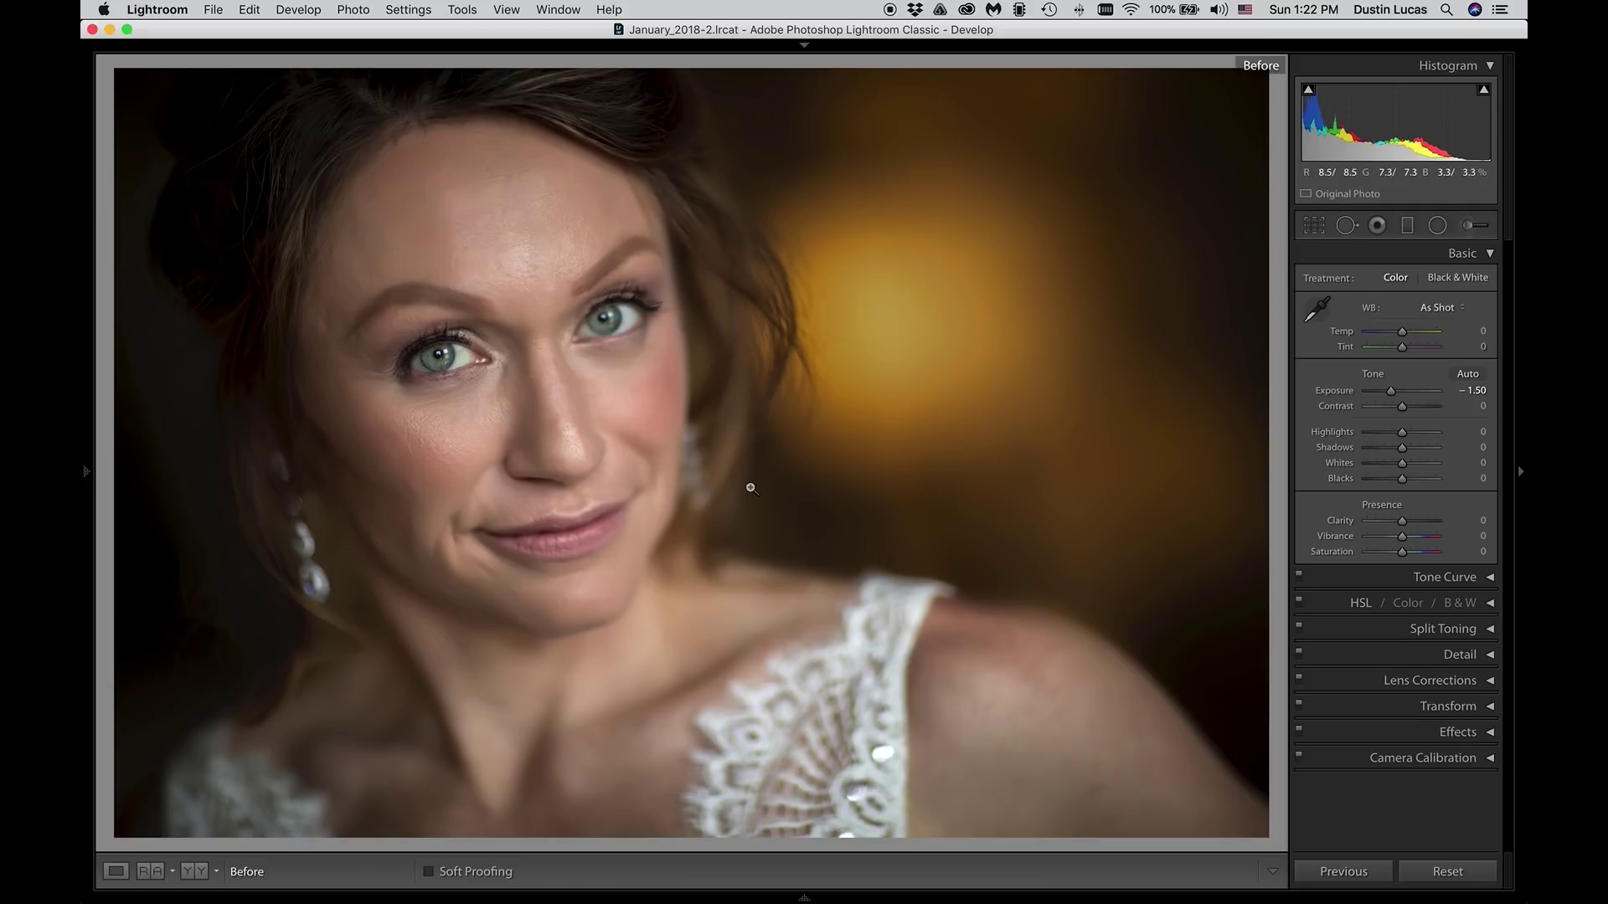
{"action": "left_click", "coordinate": [1448, 872]}
{"action": "key", "text": "super+z"}
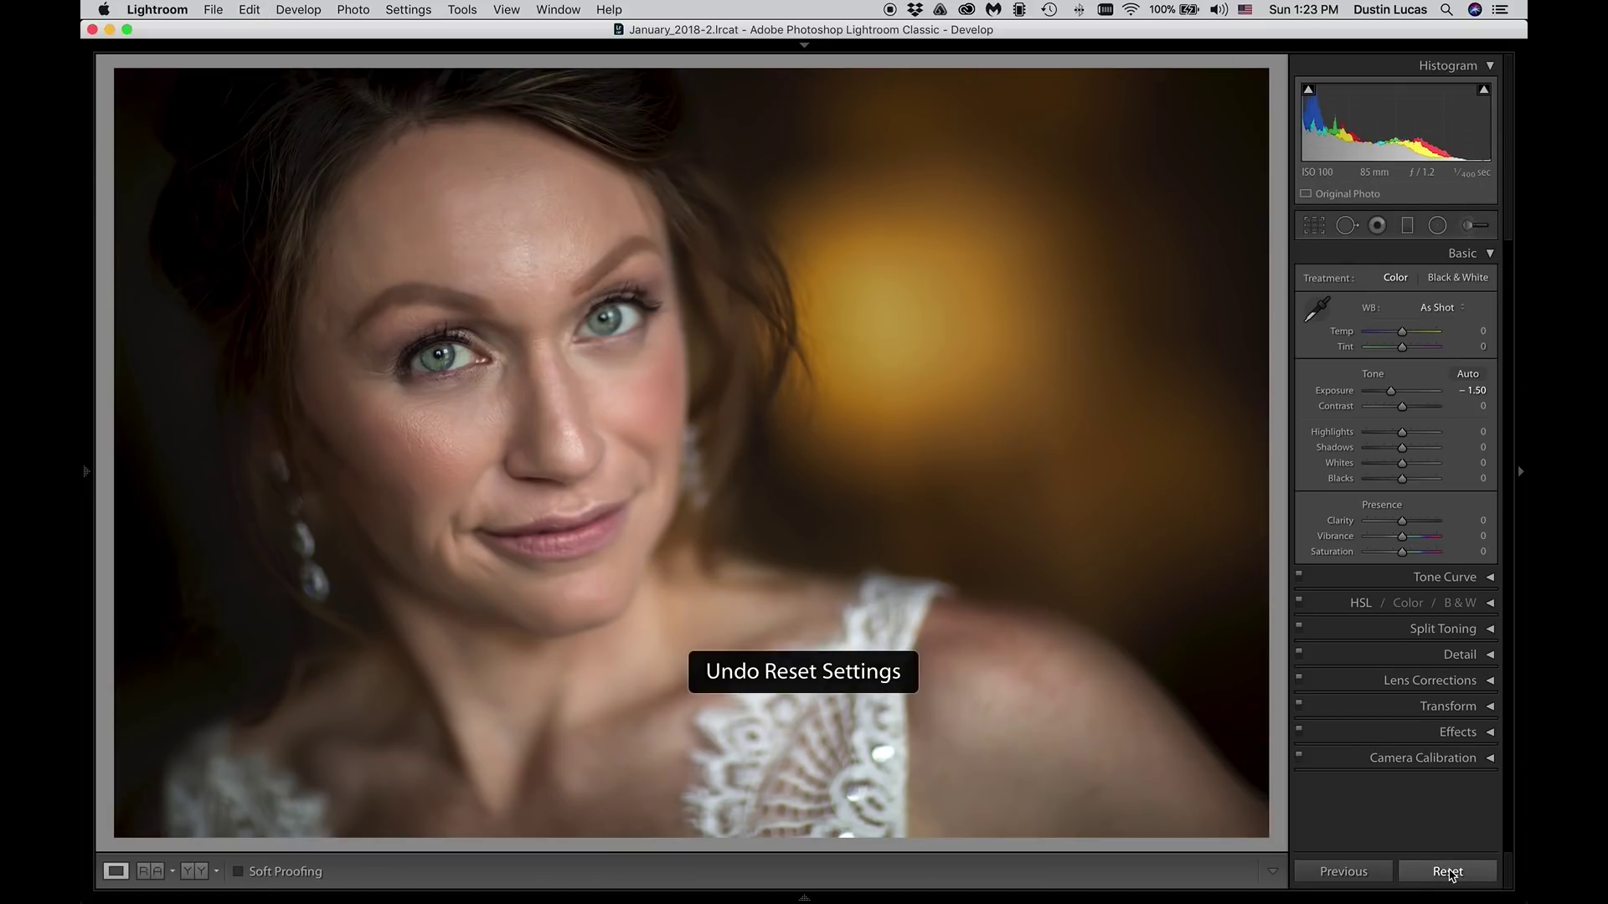
Step: Delete the brush adjustment pinned on the woman's forehead
{"action": "left_click", "coordinate": [1472, 225]}
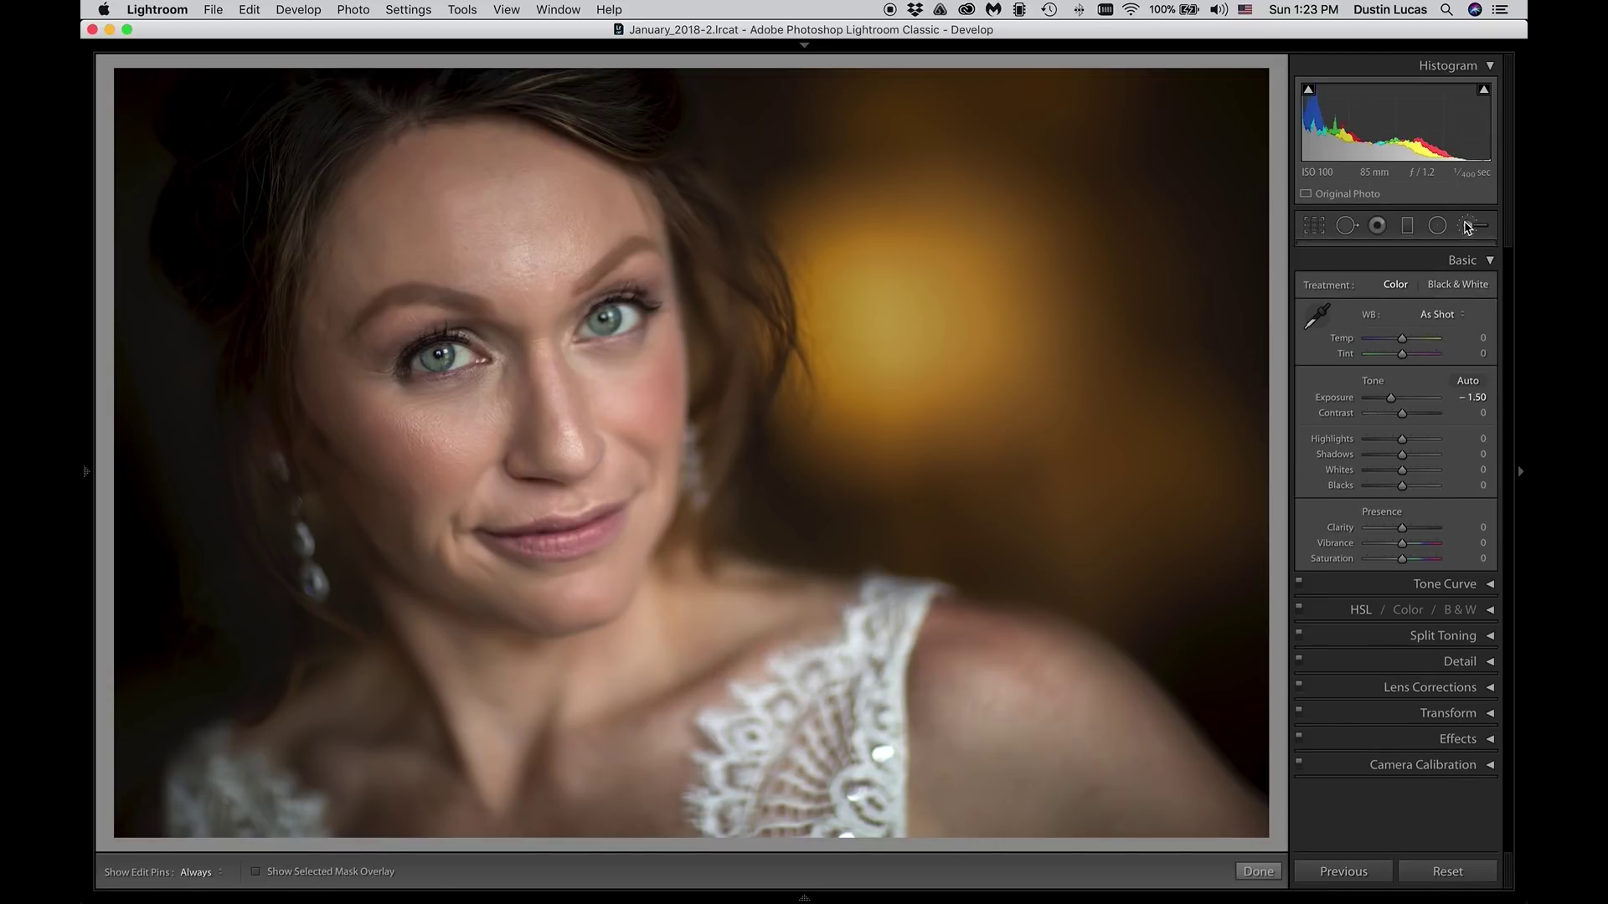
{"action": "left_click", "coordinate": [399, 196]}
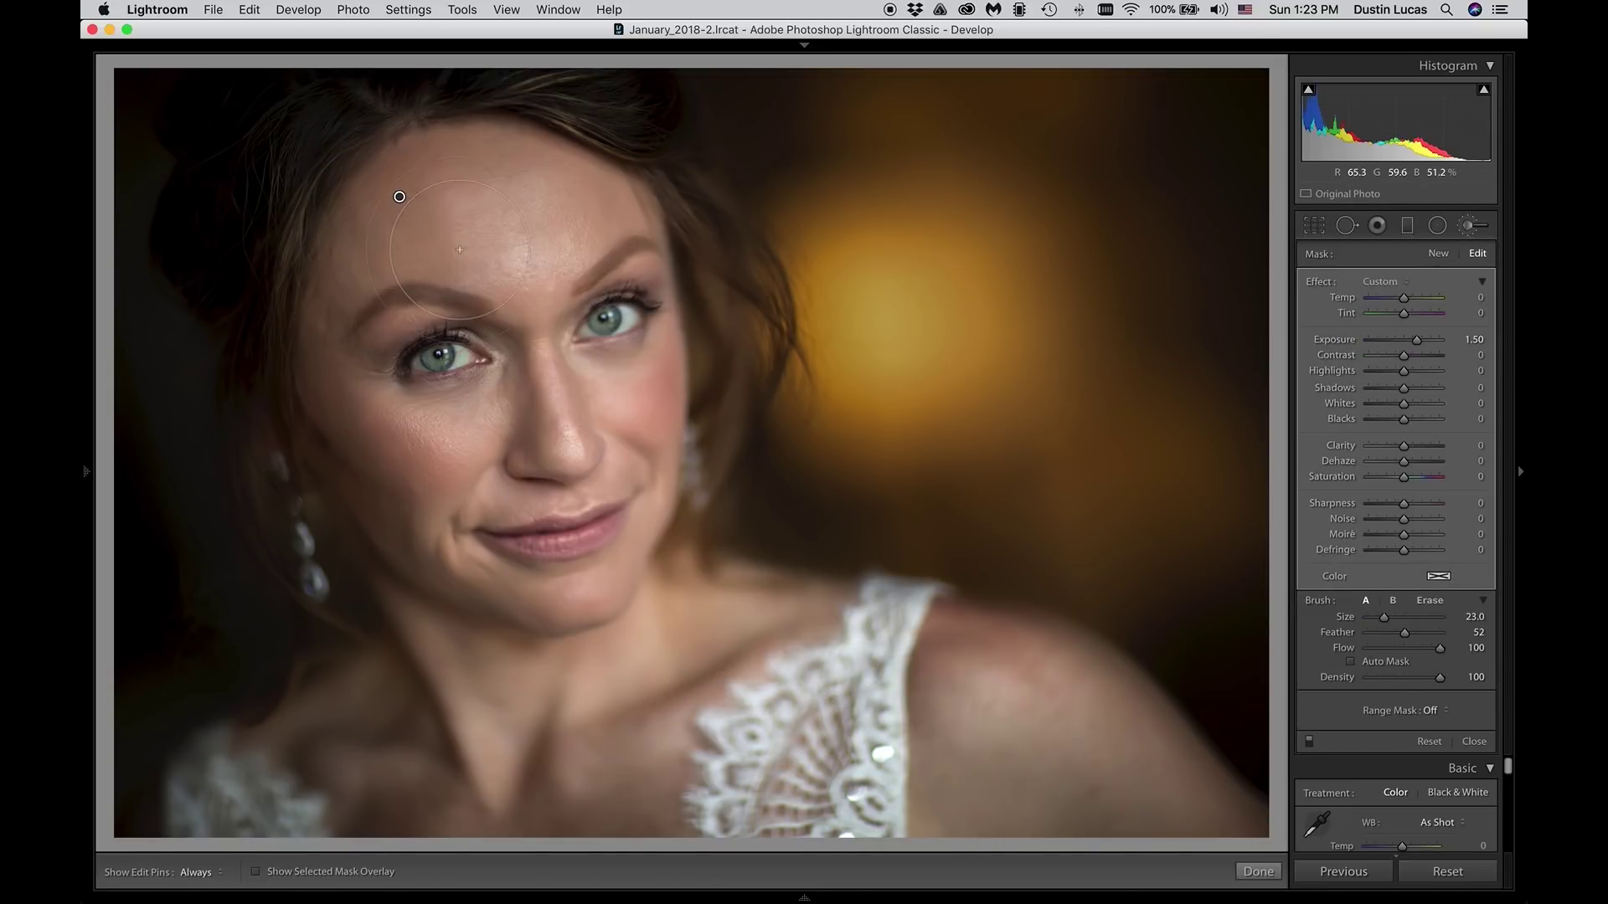
{"action": "key", "text": "BackSpace"}
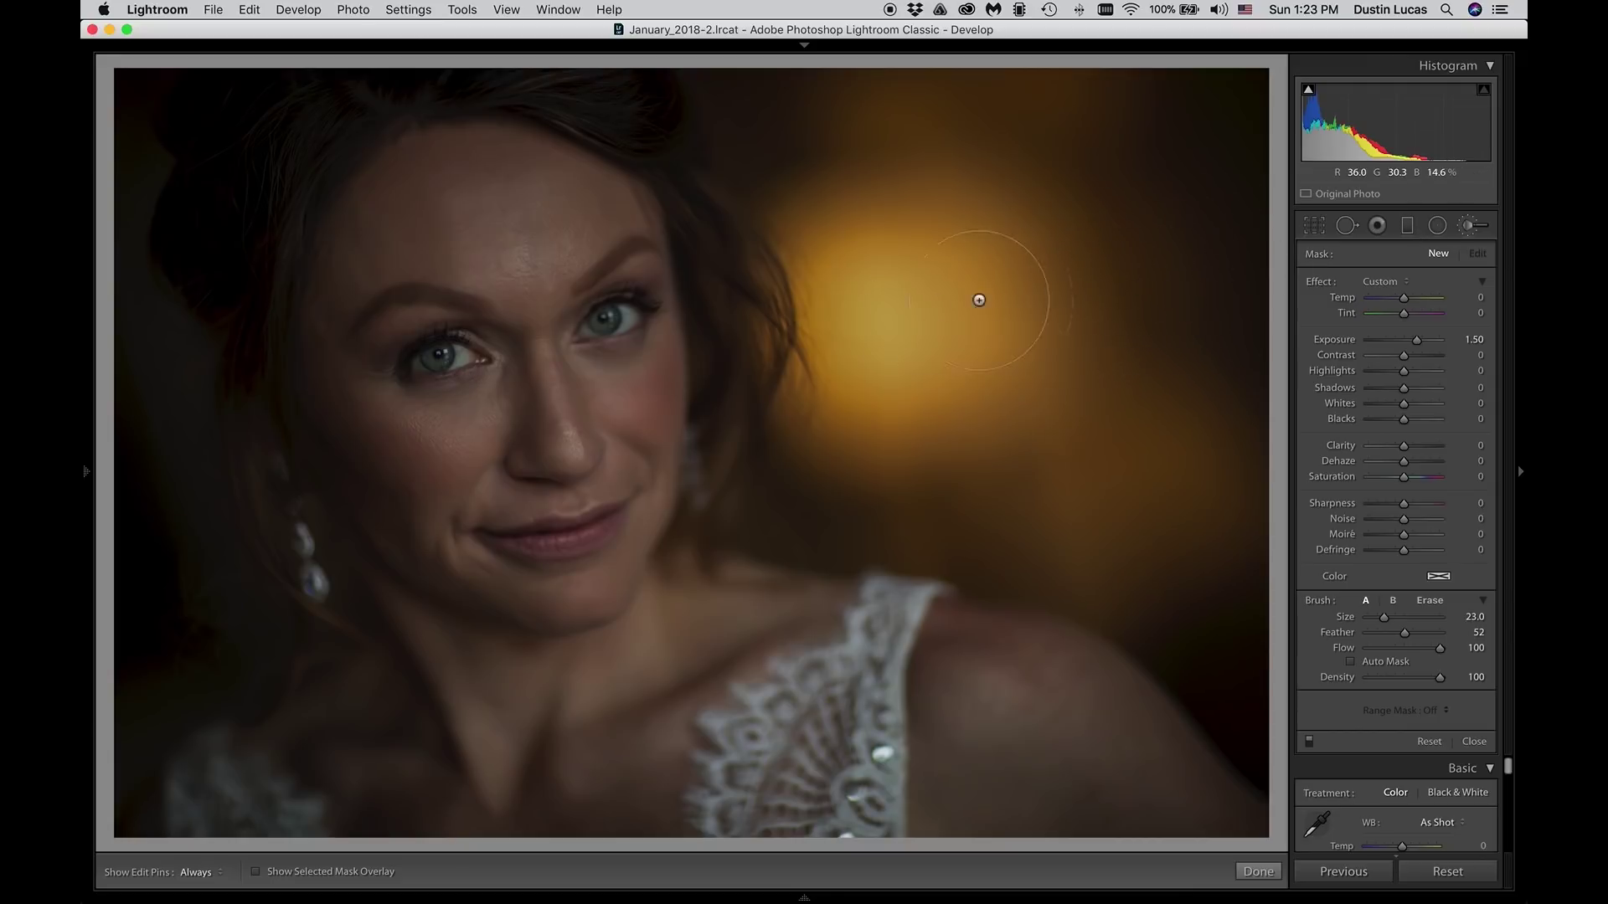
Step: Add an inverted radial filter around the woman's head and neck, and reshape it into a tall oval centred on the face
{"action": "key", "text": "shift+m"}
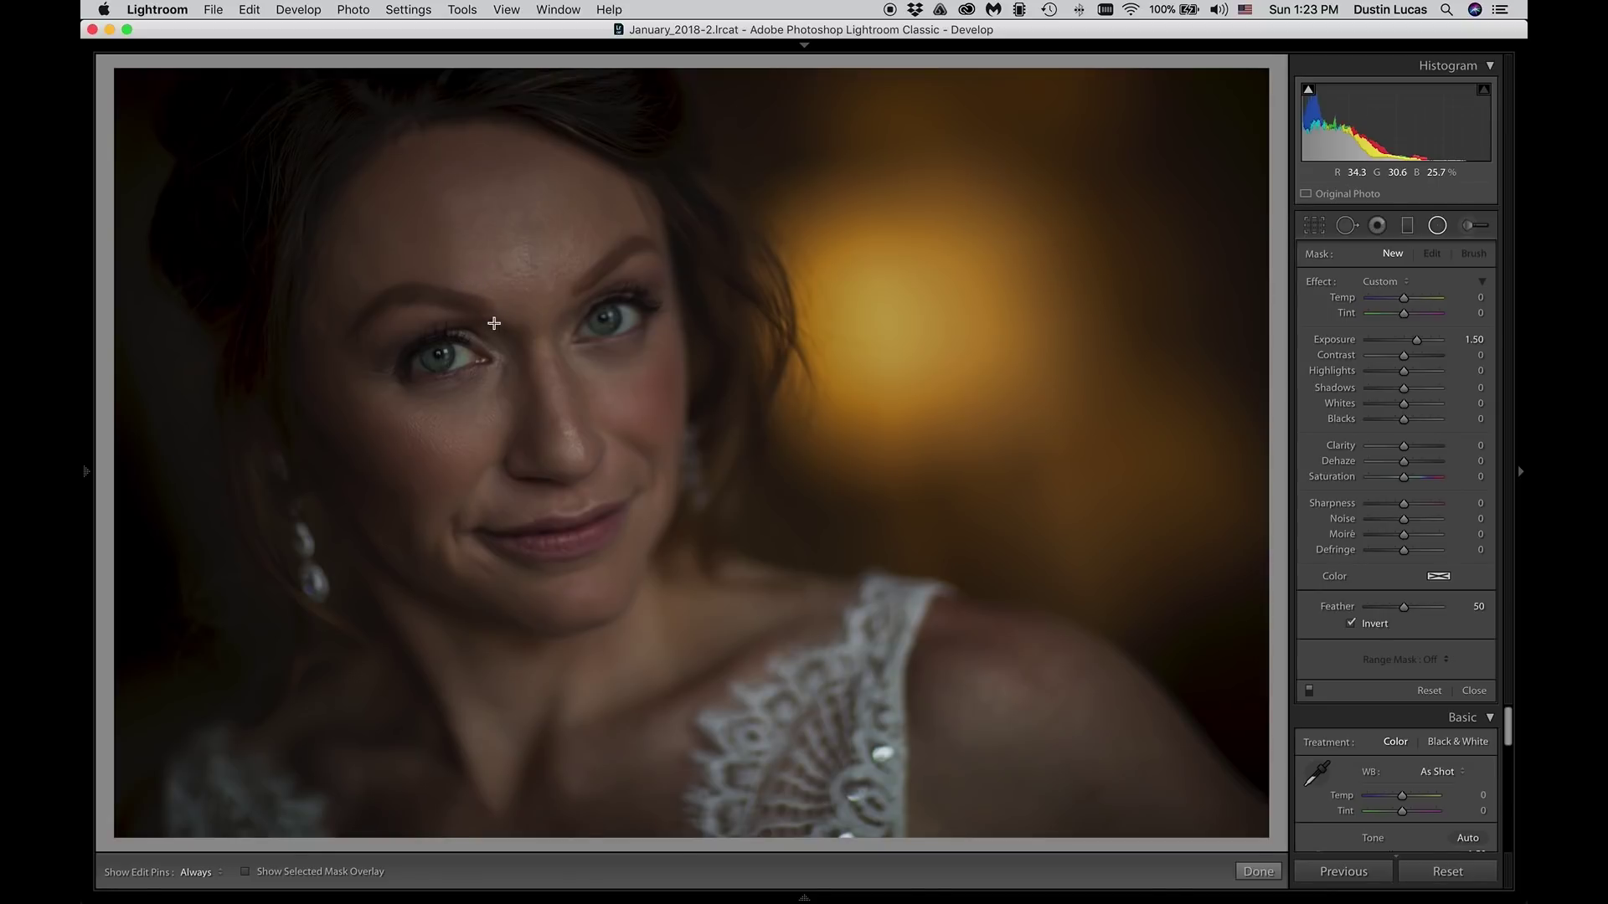
{"action": "left_click_drag", "start_coordinate": [510, 347], "coordinate": [752, 735]}
{"action": "left_click_drag", "start_coordinate": [679, 627], "coordinate": [679, 627]}
{"action": "mouse_move", "coordinate": [548, 427]}
{"action": "left_mouse_down"}
{"action": "mouse_move", "coordinate": [534, 471]}
{"action": "mouse_move", "coordinate": [535, 435]}
{"action": "left_mouse_up"}
{"action": "left_click_drag", "start_coordinate": [495, 742], "coordinate": [494, 846]}
{"action": "left_click_drag", "start_coordinate": [571, 411], "coordinate": [566, 447]}
{"action": "left_click_drag", "start_coordinate": [736, 390], "coordinate": [745, 393]}
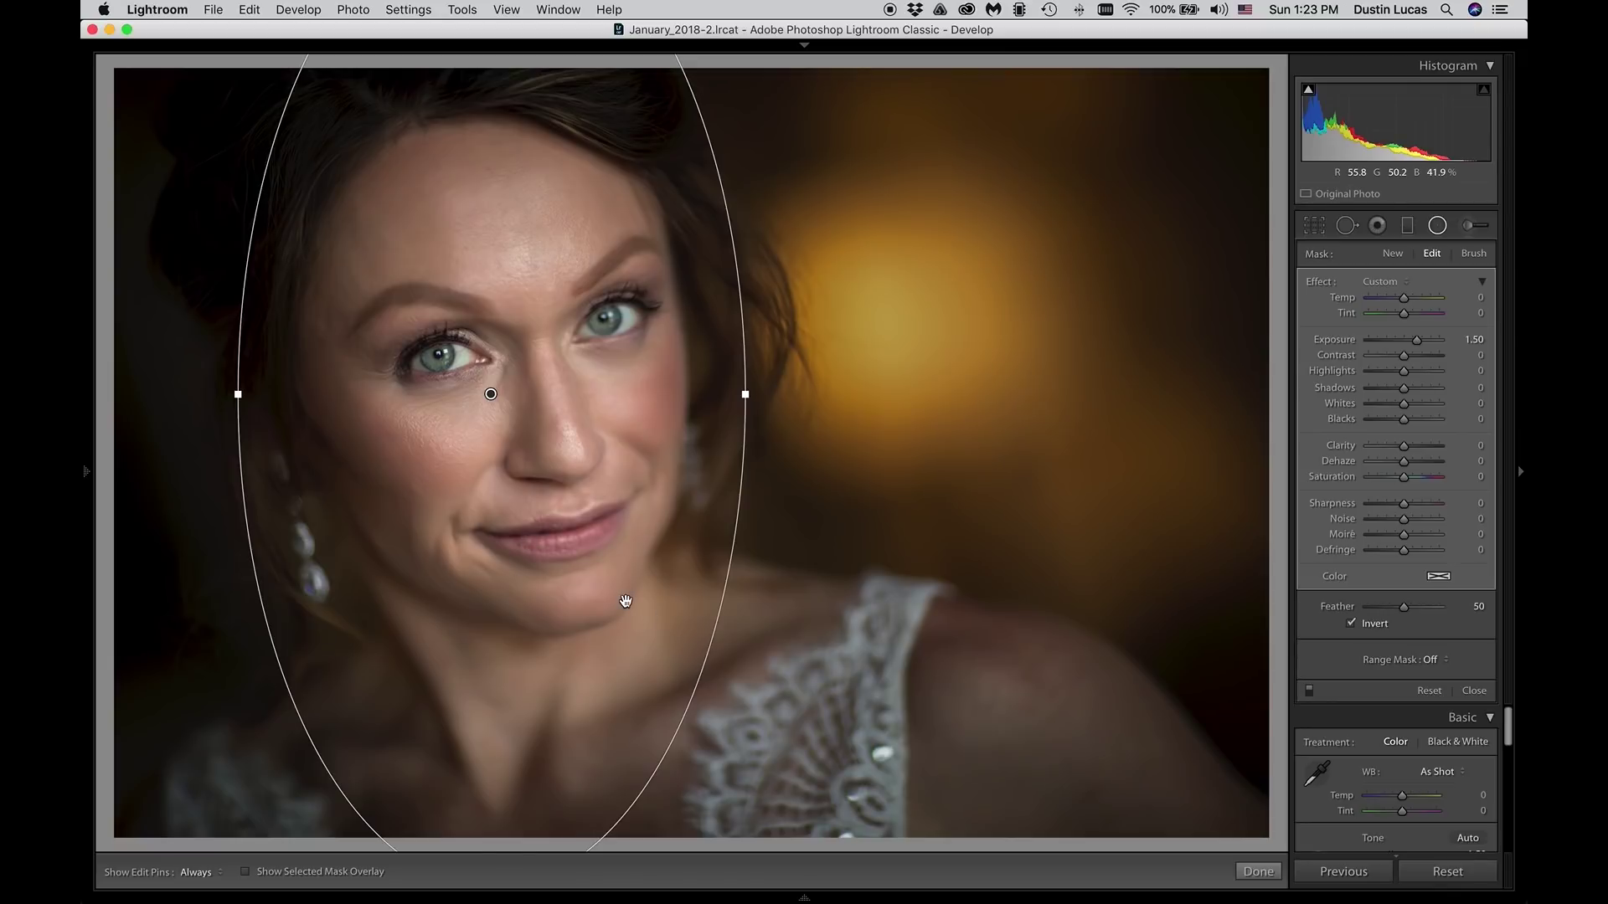
Step: Extend the radial filter's mask with its brush over the lace dress, shoulders, neck, hair and face
{"action": "key", "text": "shift+t"}
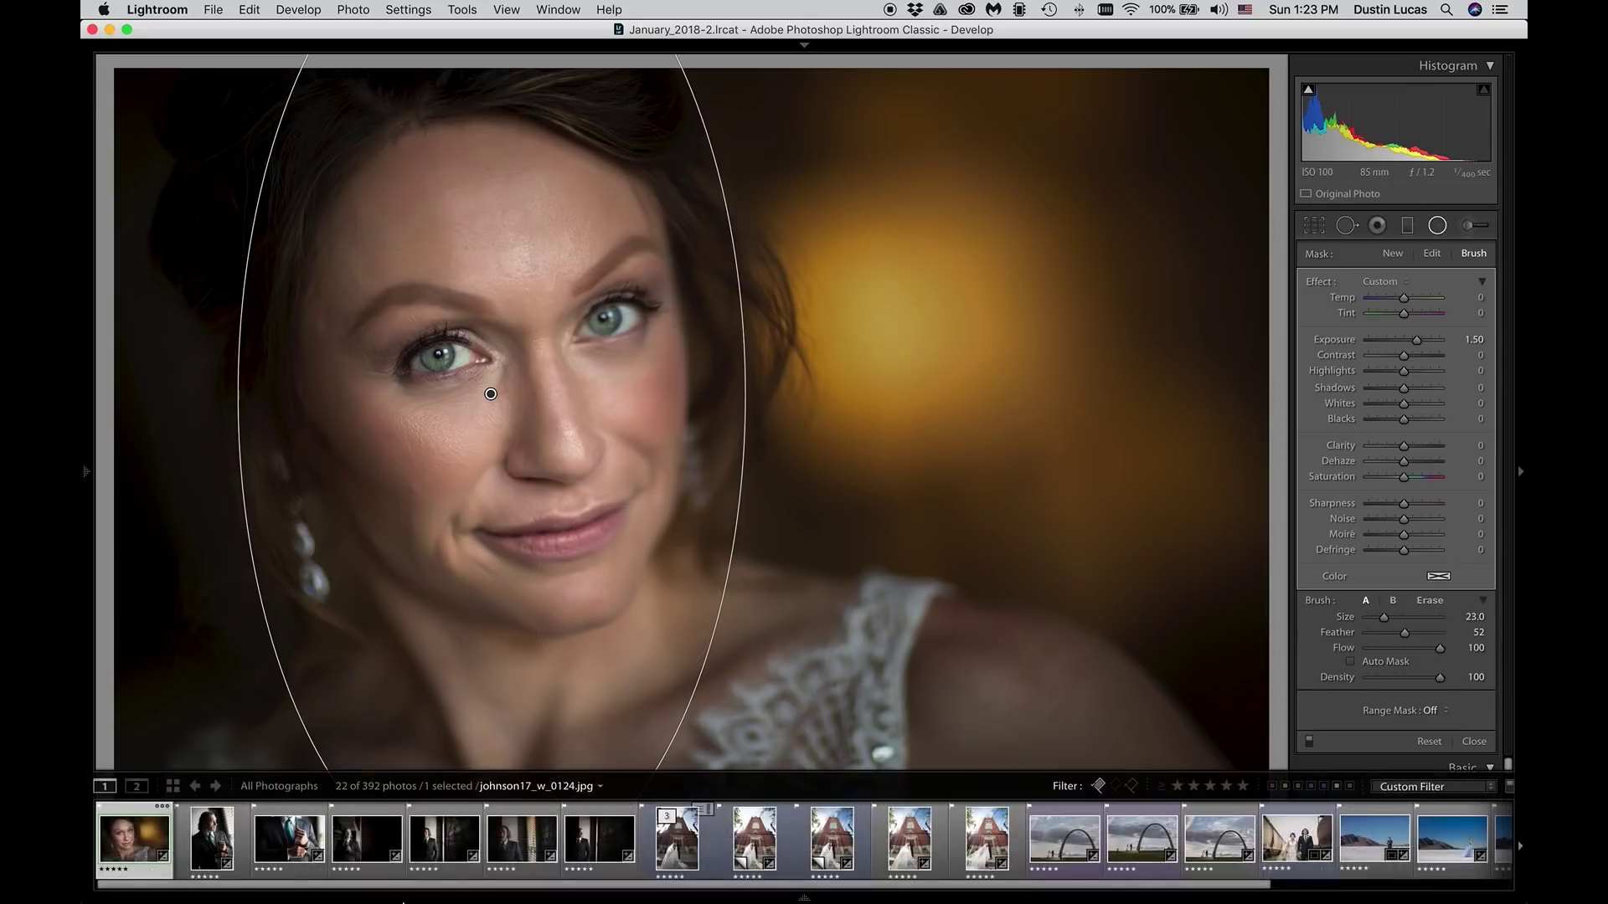
{"action": "key", "text": "h"}
{"action": "mouse_move", "coordinate": [821, 669]}
{"action": "left_mouse_down"}
{"action": "mouse_move", "coordinate": [715, 659]}
{"action": "mouse_move", "coordinate": [993, 682]}
{"action": "mouse_move", "coordinate": [1063, 720]}
{"action": "mouse_move", "coordinate": [1139, 833]}
{"action": "mouse_move", "coordinate": [1207, 846]}
{"action": "mouse_move", "coordinate": [966, 835]}
{"action": "mouse_move", "coordinate": [954, 794]}
{"action": "mouse_move", "coordinate": [702, 777]}
{"action": "mouse_move", "coordinate": [267, 789]}
{"action": "mouse_move", "coordinate": [359, 753]}
{"action": "left_mouse_up"}
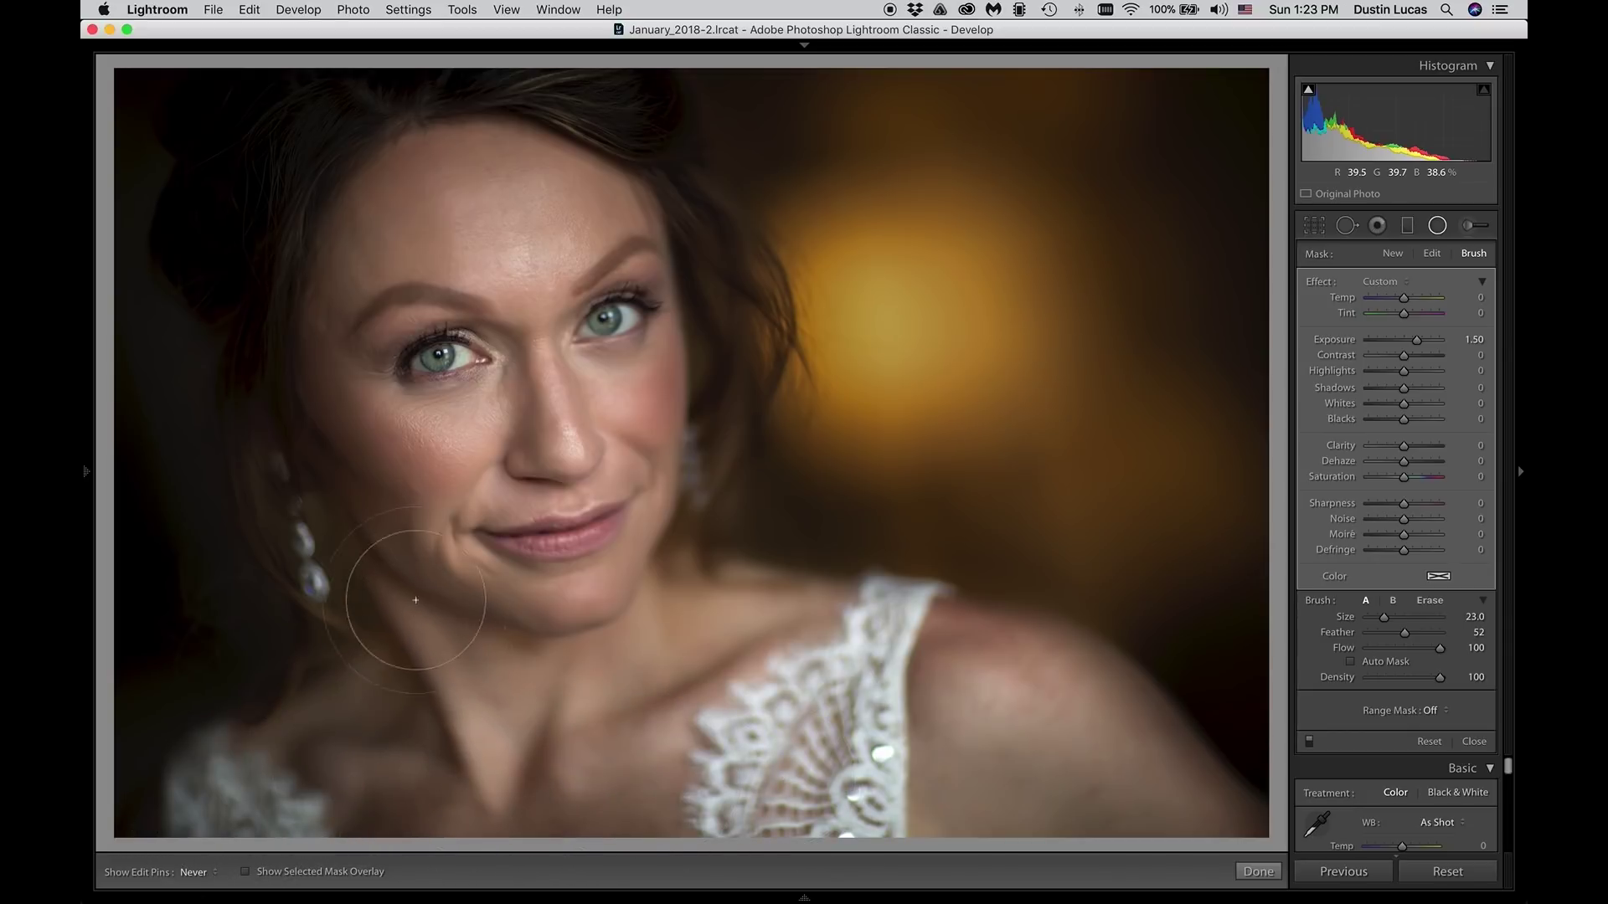
{"action": "mouse_move", "coordinate": [320, 251]}
{"action": "left_mouse_down"}
{"action": "mouse_move", "coordinate": [323, 143]}
{"action": "mouse_move", "coordinate": [457, 126]}
{"action": "mouse_move", "coordinate": [620, 147]}
{"action": "mouse_move", "coordinate": [670, 544]}
{"action": "left_mouse_up"}
{"action": "key", "text": "h"}
{"action": "left_click_drag", "start_coordinate": [423, 322], "coordinate": [452, 360]}
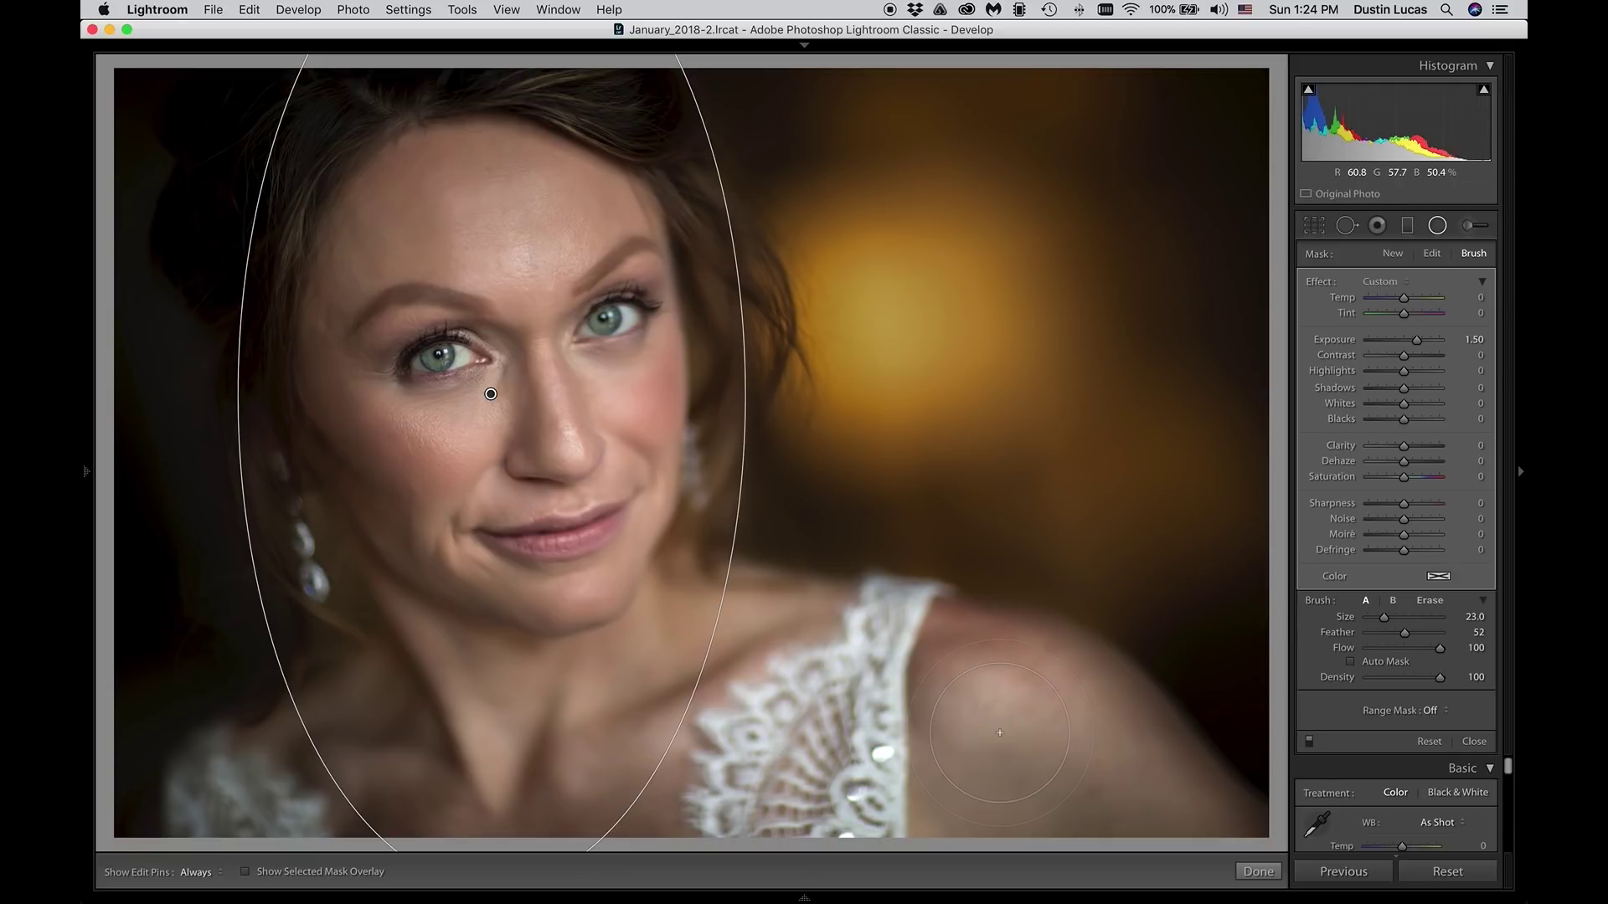
Step: Return to editing the radial filter's shape and set its Exposure to 1.20
{"action": "key", "text": "shift+t"}
{"action": "key", "text": "shift+t"}
{"action": "key", "text": "shift+t"}
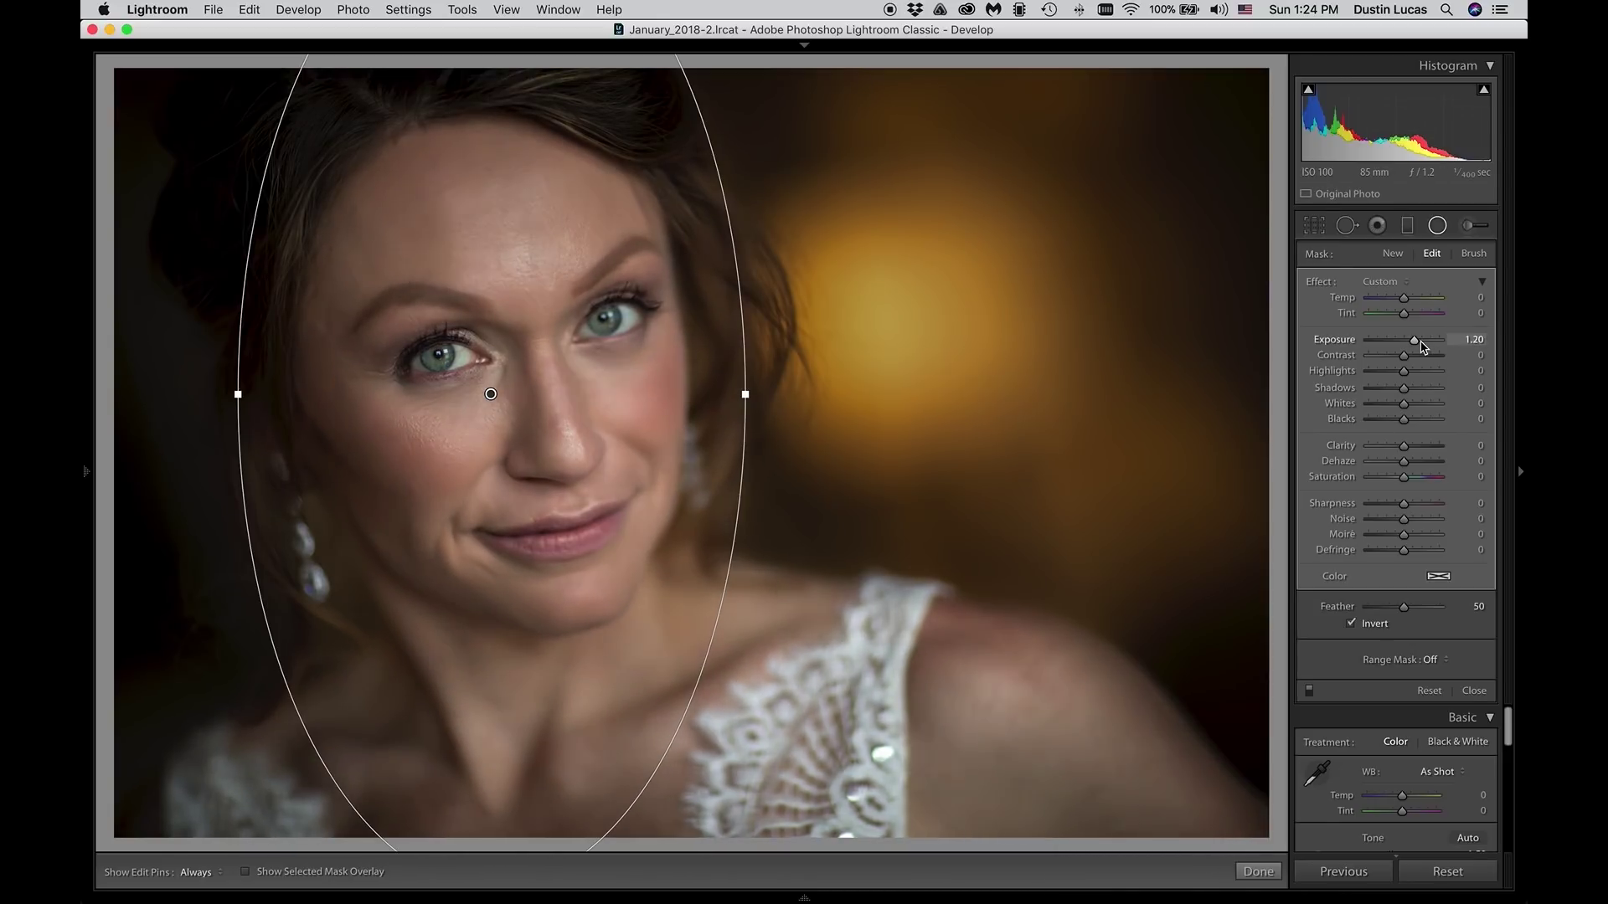
{"action": "key", "text": "shift"}
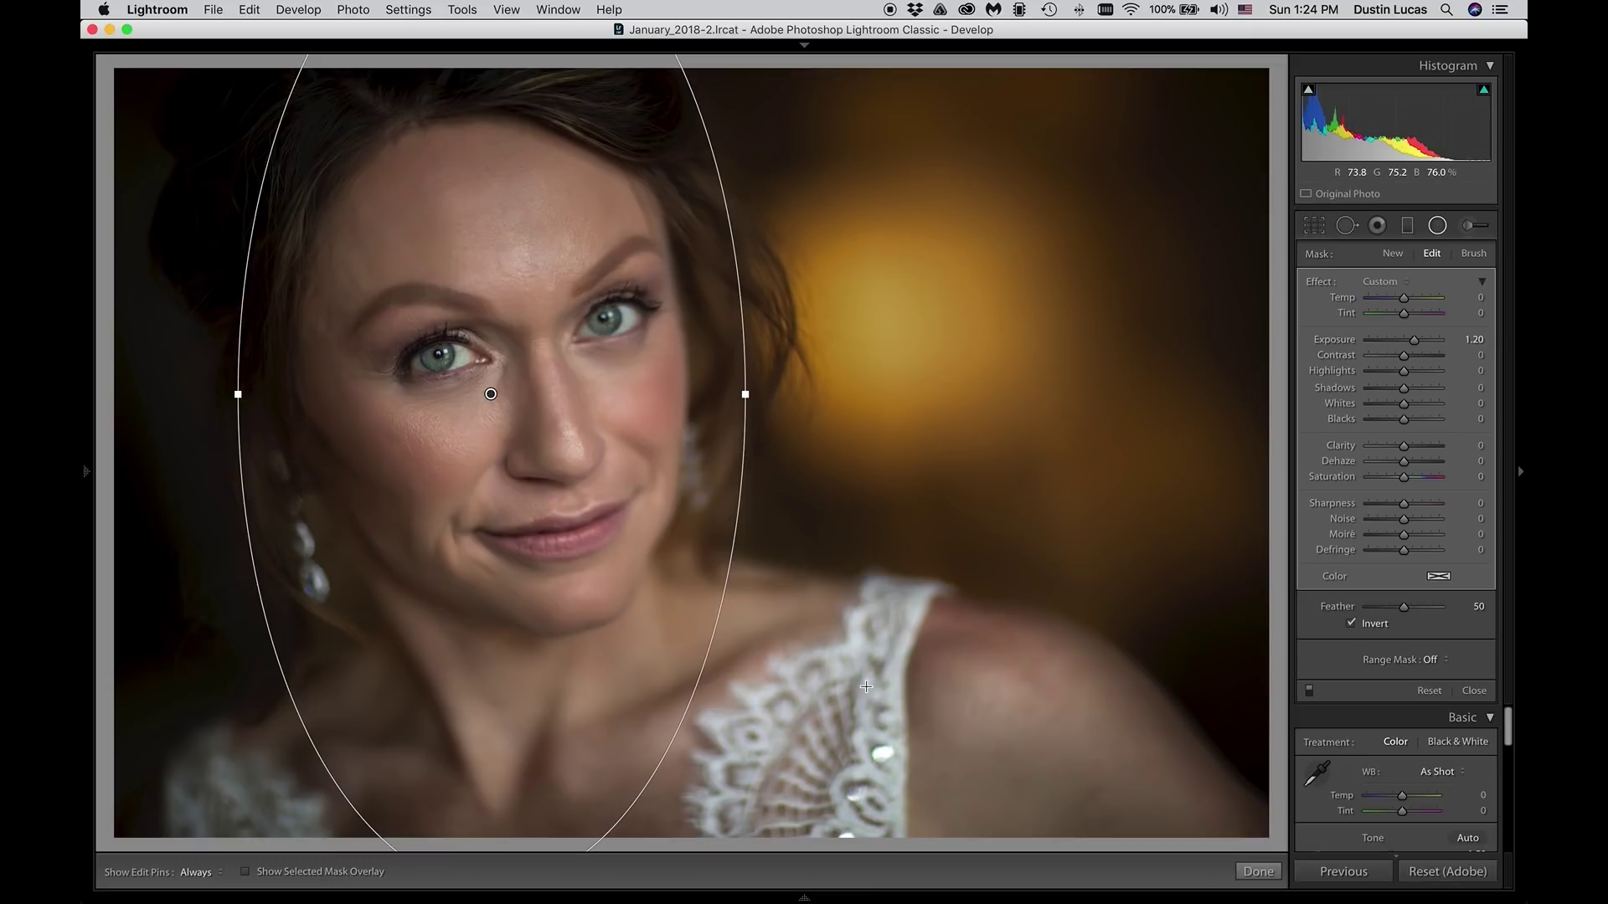
Step: Switch the radial filter to its mask brush and examine the Erase mode and the portrait with edit pins hidden
{"action": "key", "text": "shift+t"}
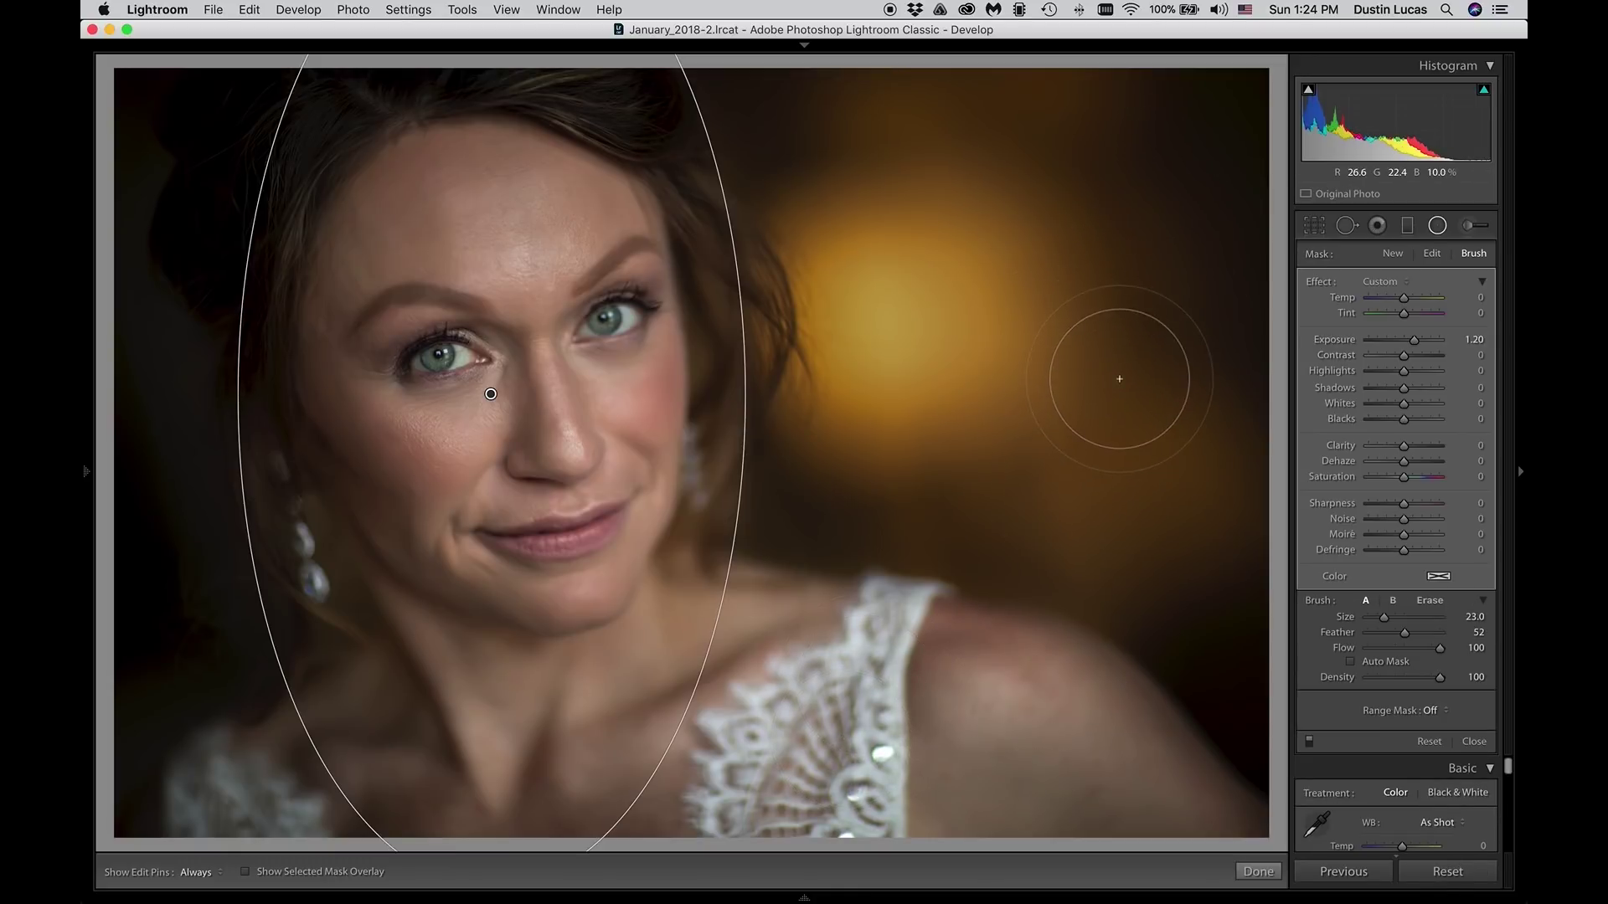
{"action": "key", "text": "alt"}
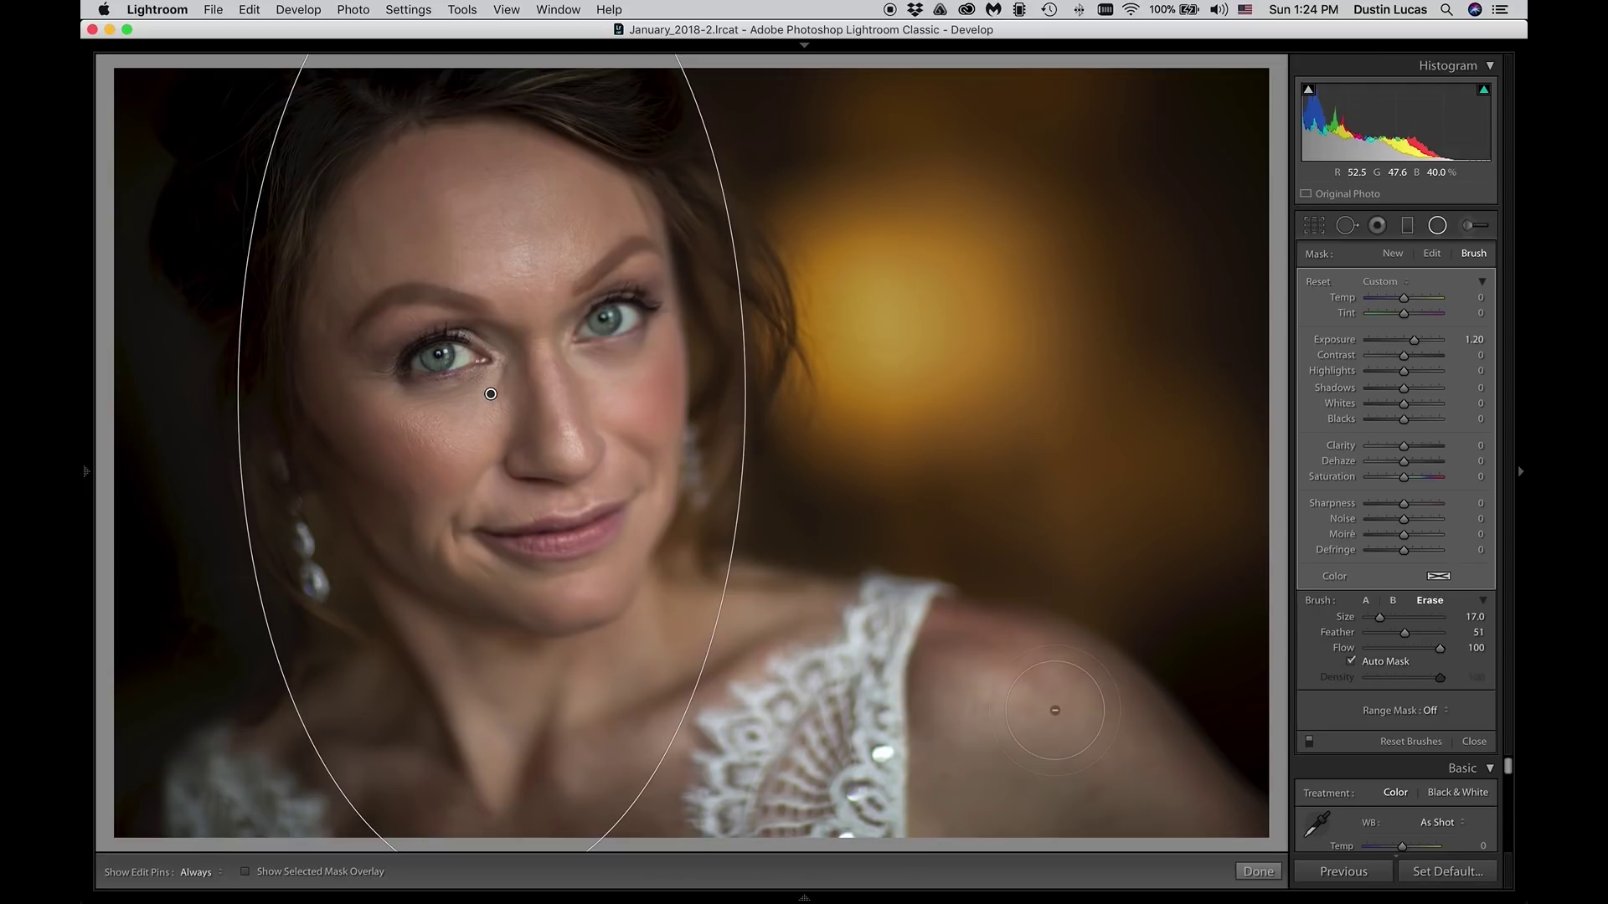
{"action": "key", "text": "h"}
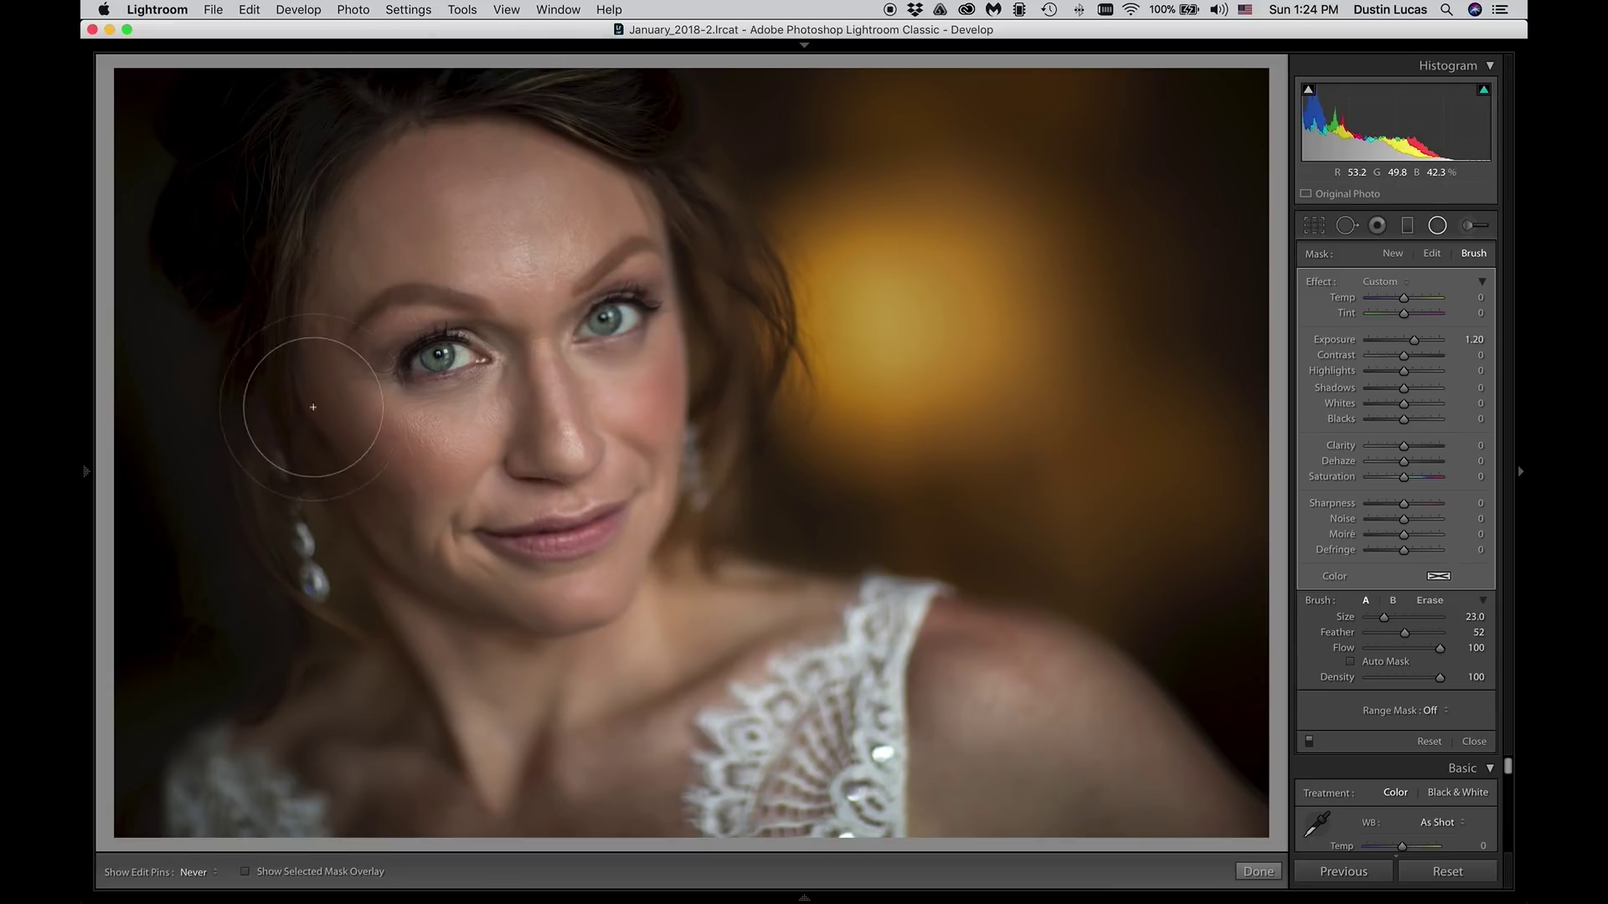
{"action": "key", "text": "h"}
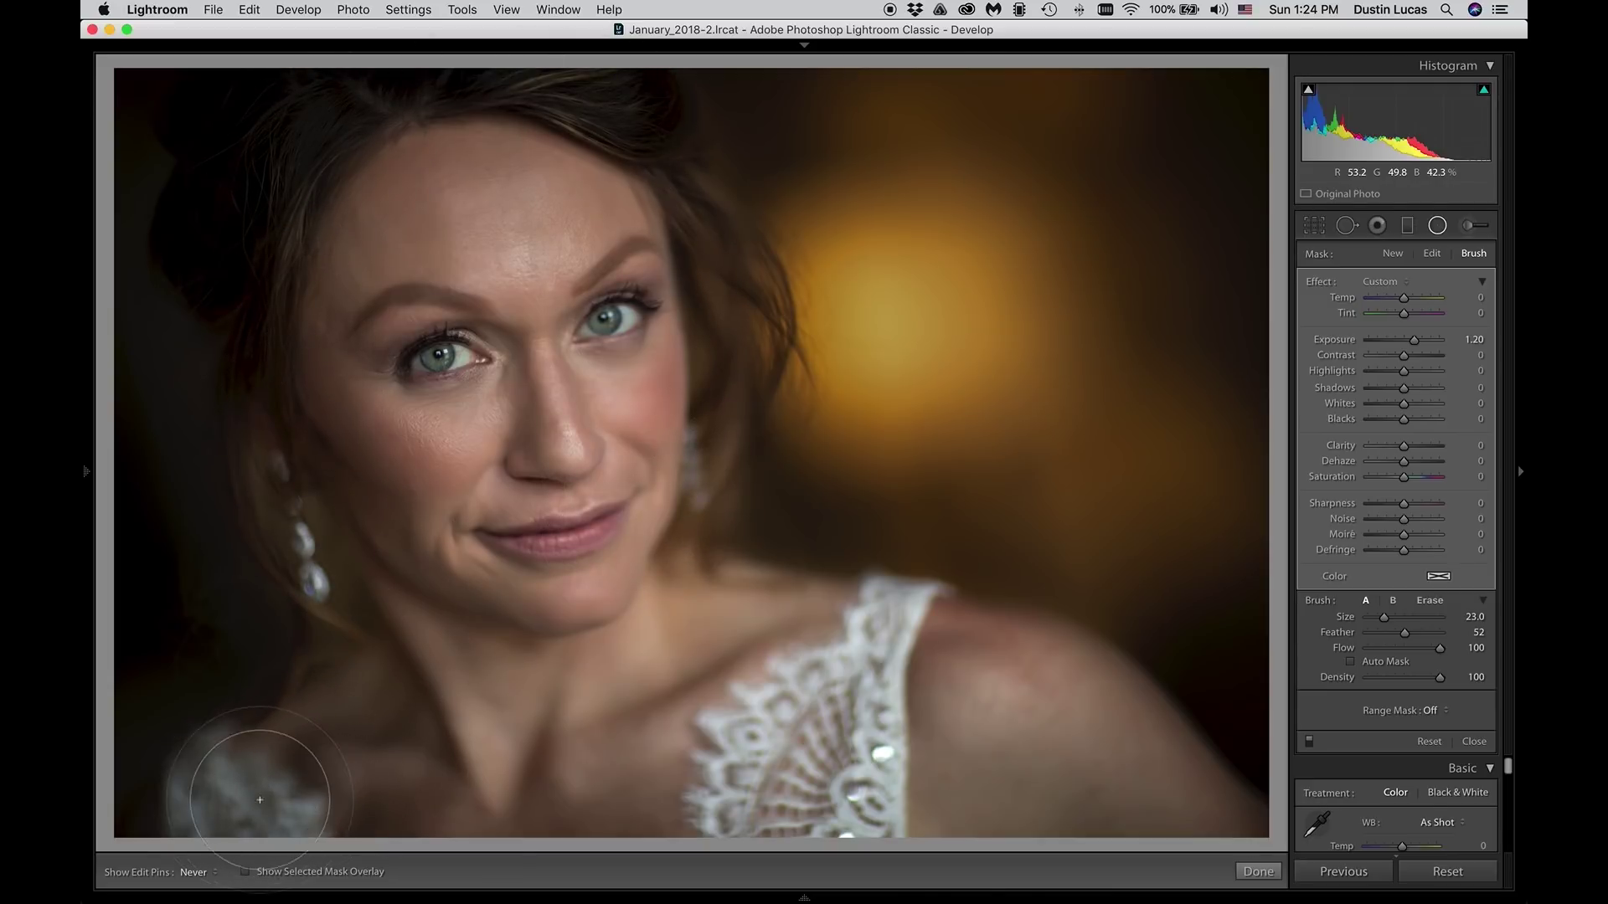
{"action": "key", "text": "alt"}
{"action": "key", "text": "h"}
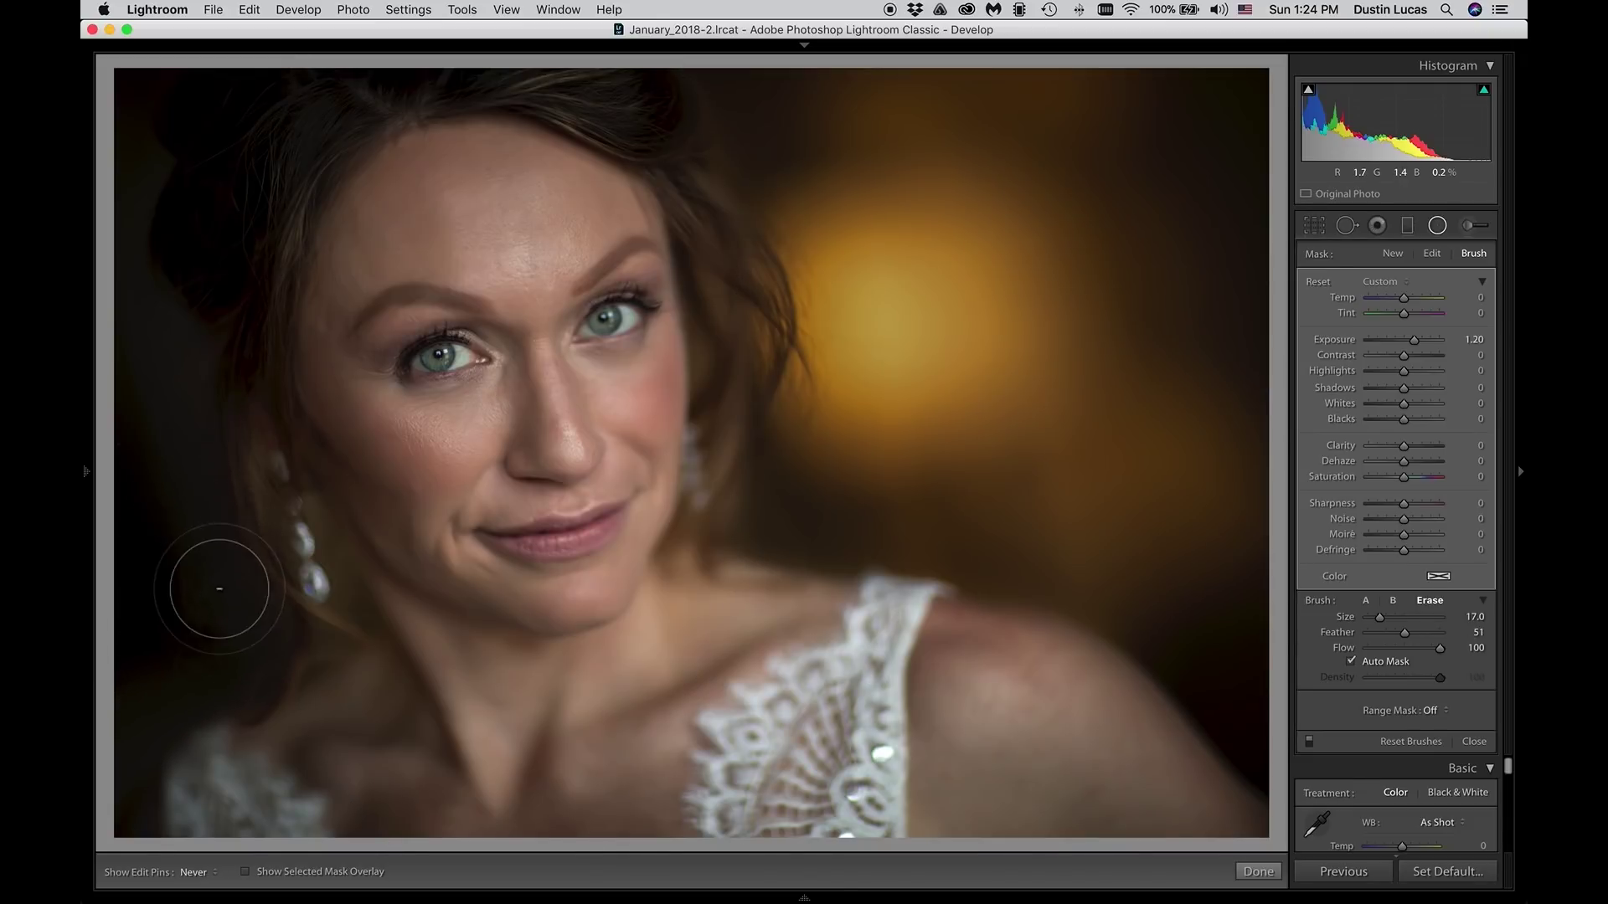
{"action": "key", "text": "h"}
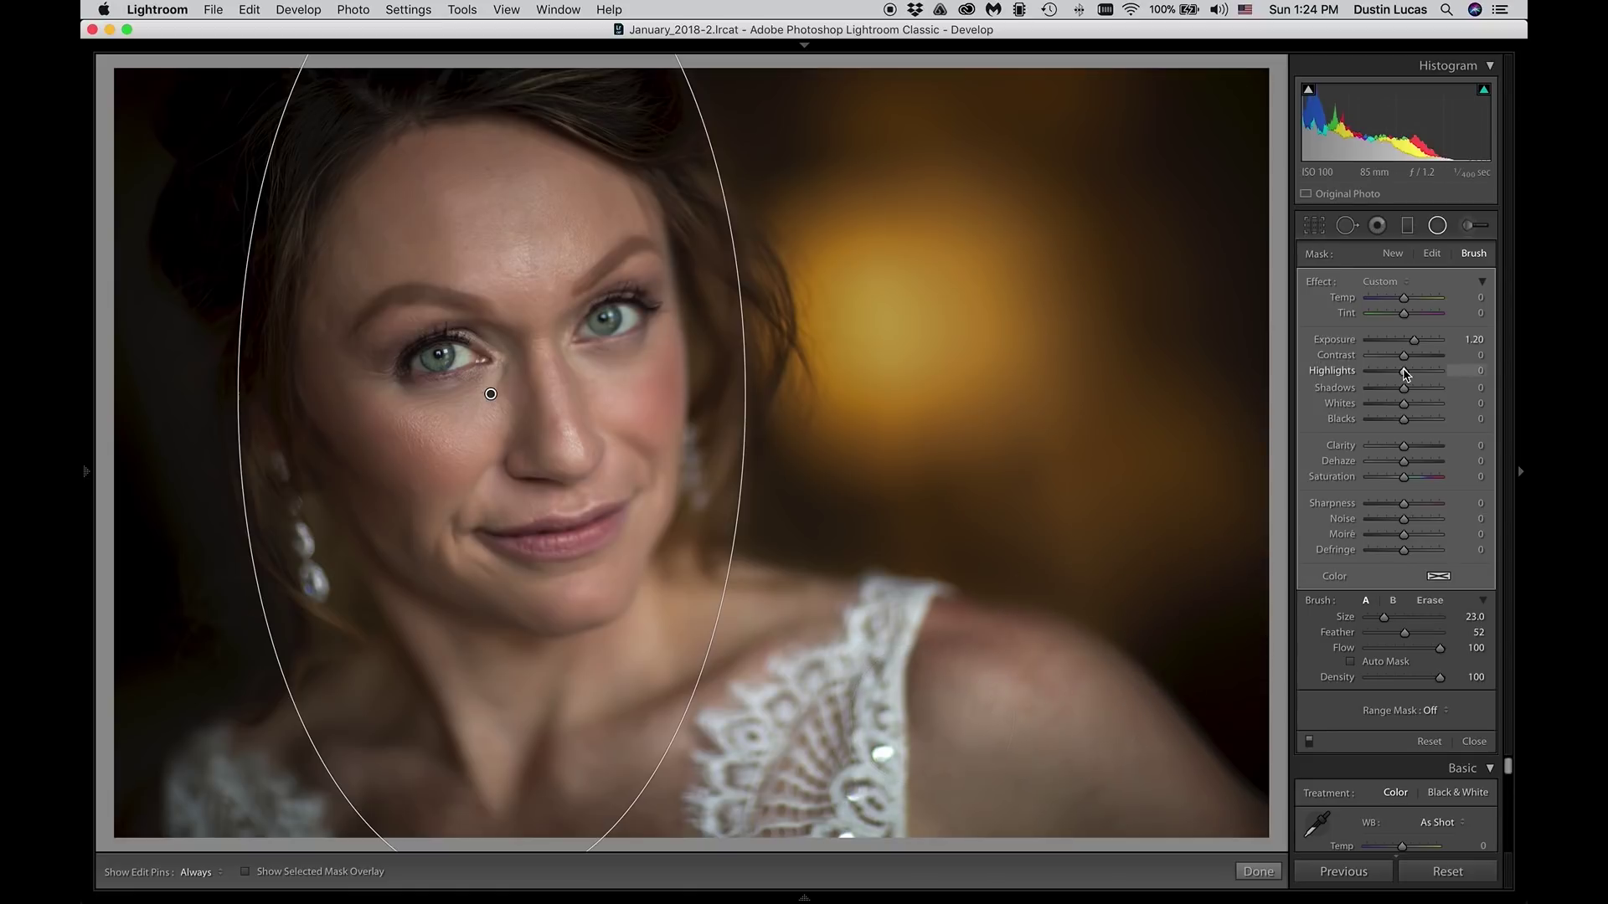
Step: Add a new inverted radial filter as a small oval over the woman's eye beside the earring and set its Exposure to 0.30
{"action": "left_click", "coordinate": [1392, 255]}
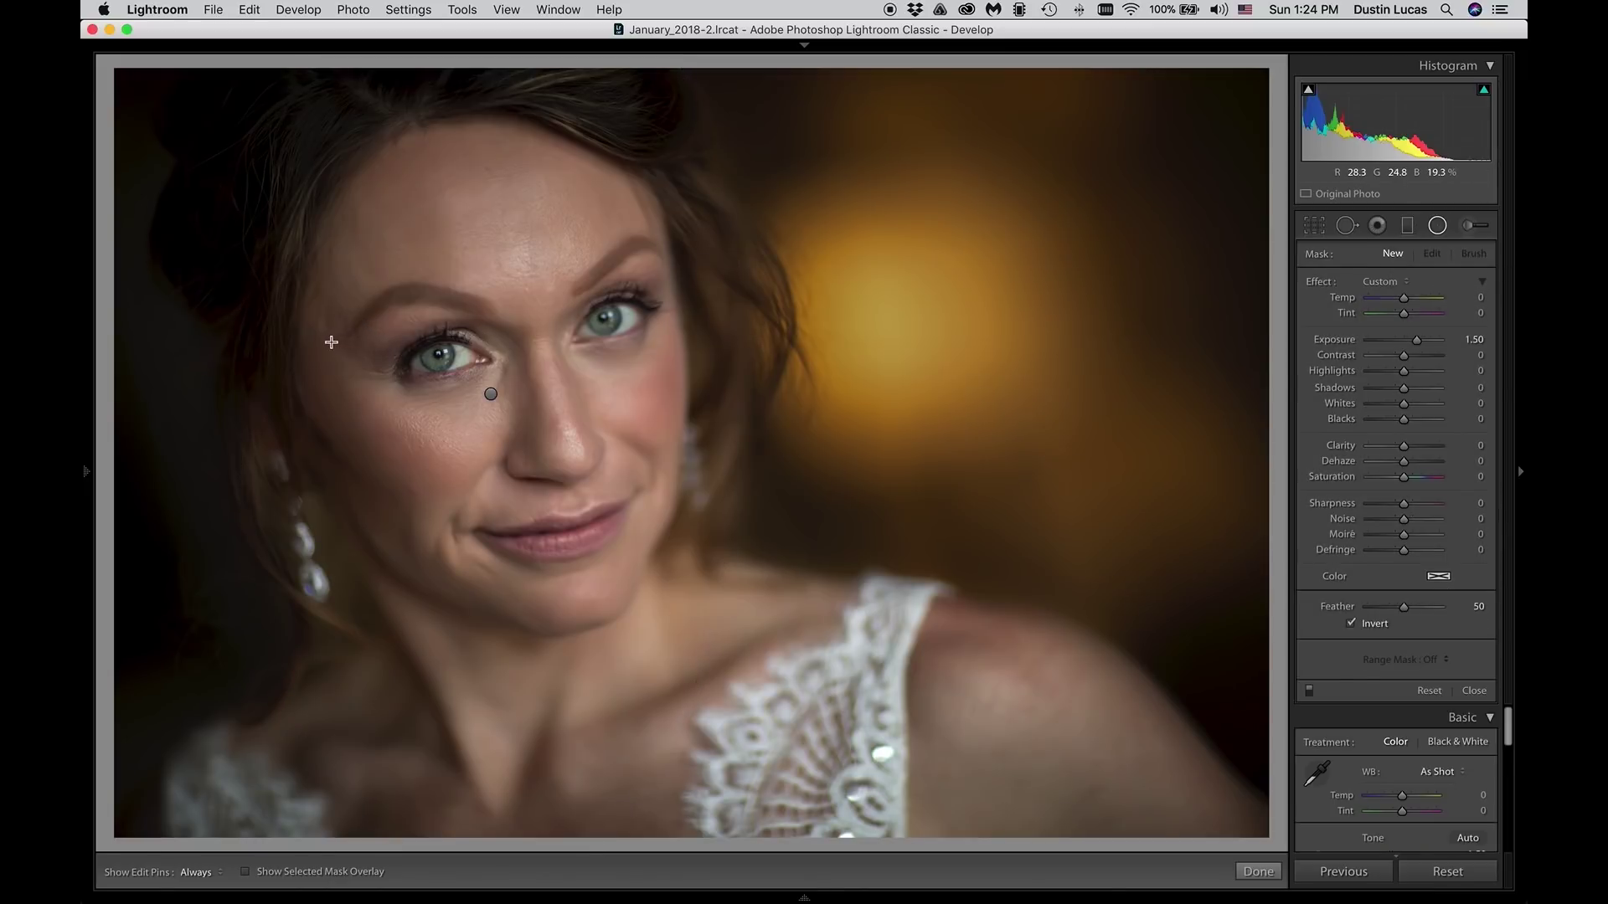
{"action": "mouse_move", "coordinate": [379, 346]}
{"action": "left_mouse_down"}
{"action": "mouse_move", "coordinate": [472, 348]}
{"action": "mouse_move", "coordinate": [468, 395]}
{"action": "mouse_move", "coordinate": [426, 351]}
{"action": "left_mouse_up"}
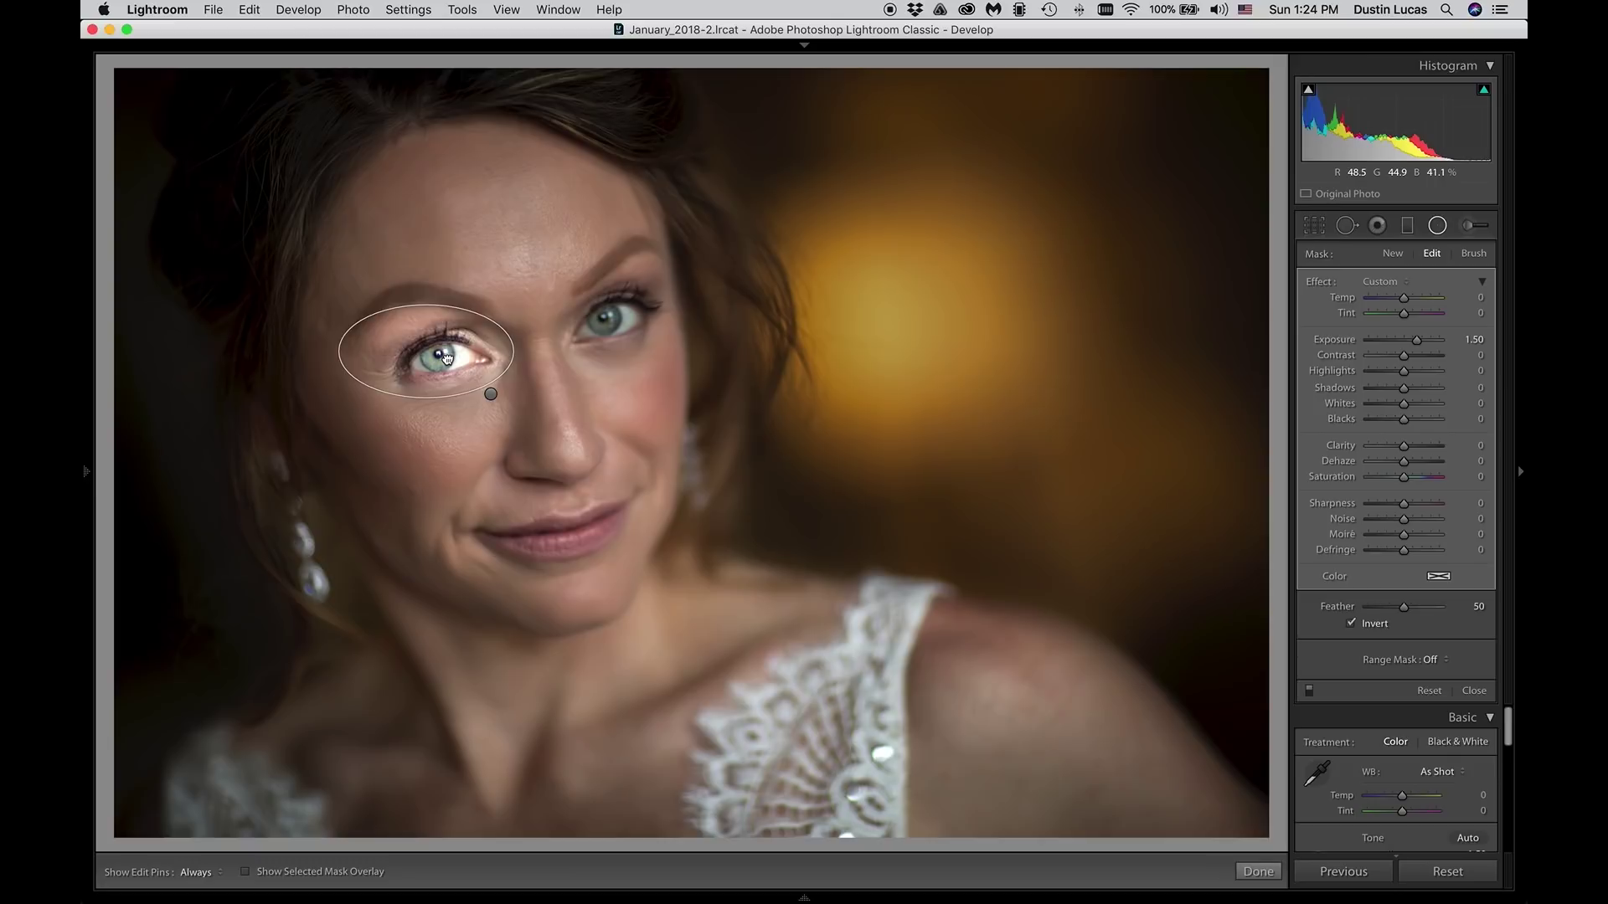
{"action": "double_click", "coordinate": [1349, 341]}
{"action": "left_click_drag", "start_coordinate": [1406, 348], "coordinate": [1407, 348]}
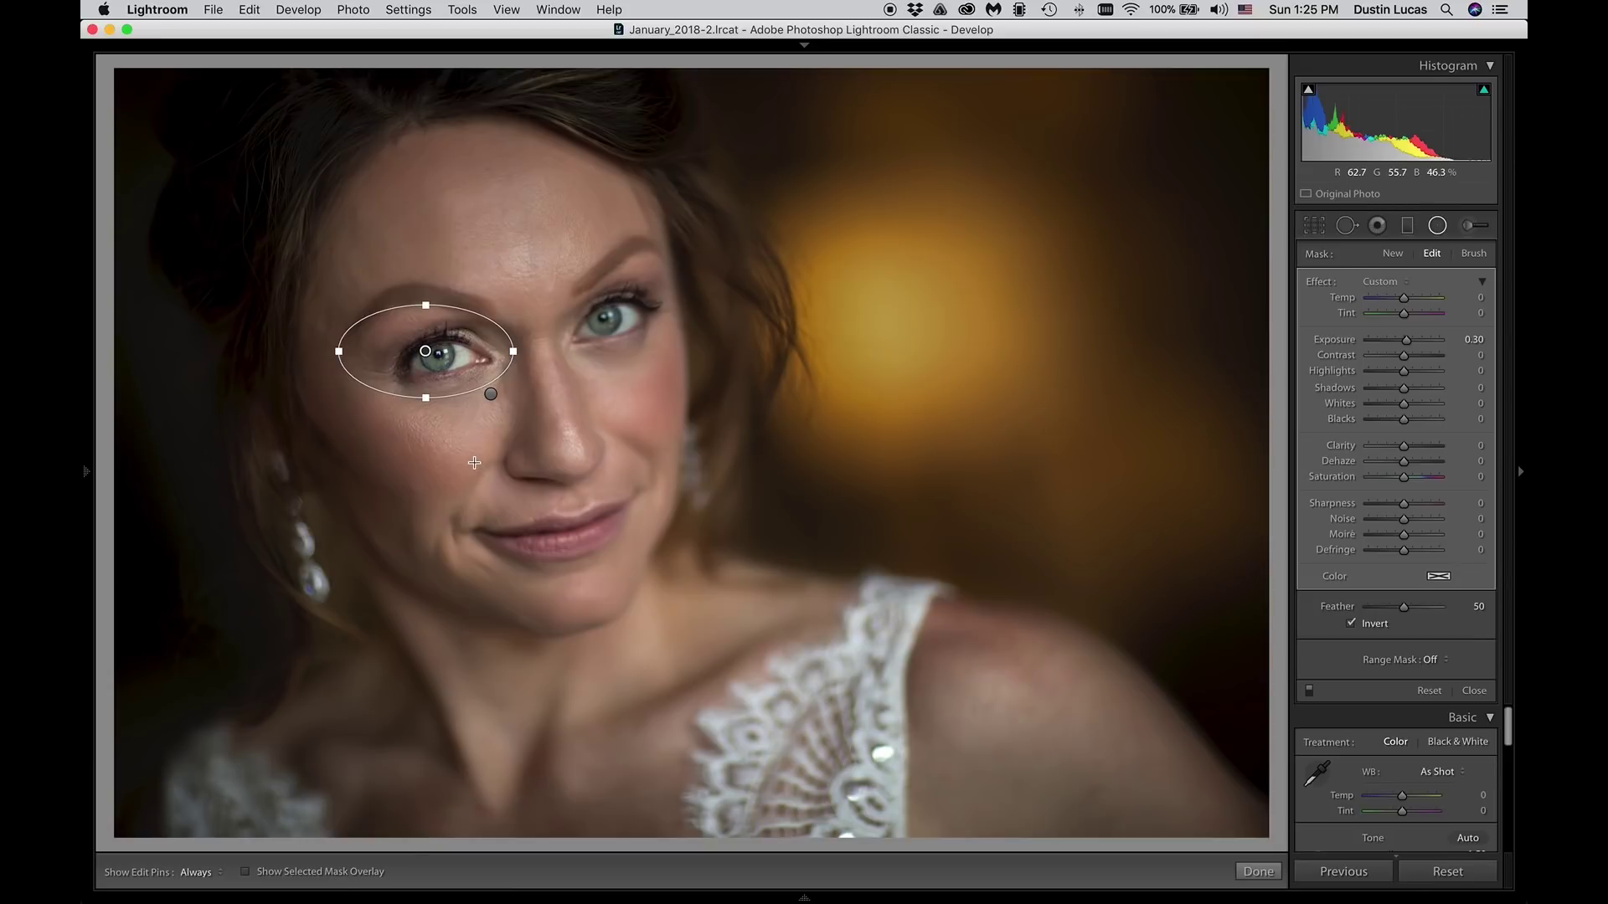
Step: Compare the portrait with the radial filters off and on, with edit pins set to Never
{"action": "left_click", "coordinate": [1309, 691]}
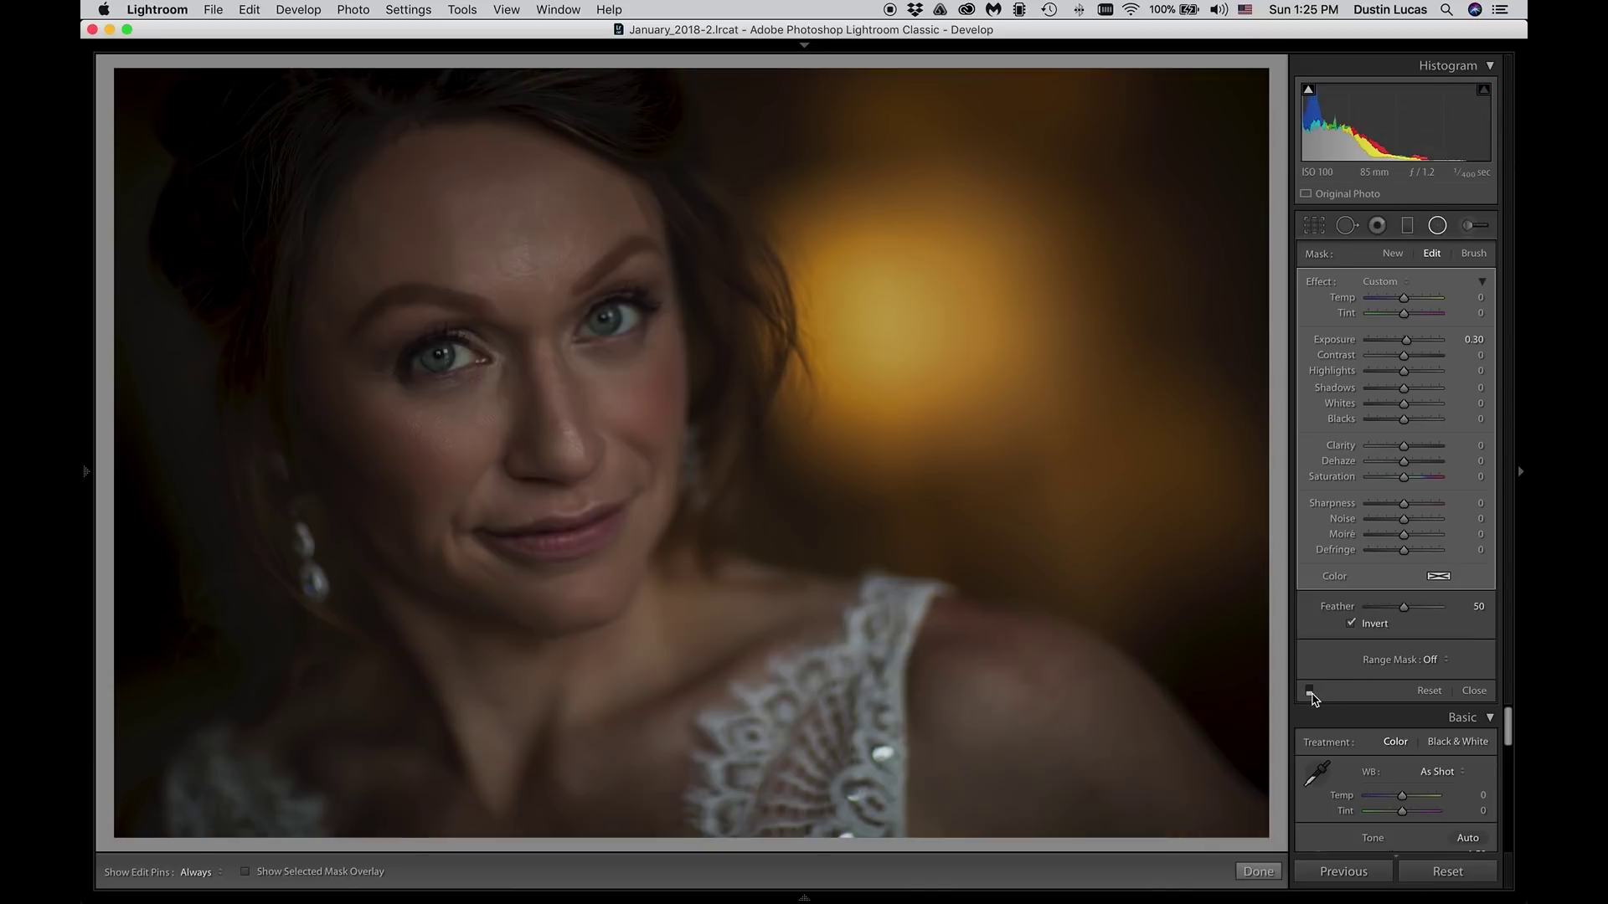
{"action": "left_click", "coordinate": [1309, 691]}
{"action": "left_click", "coordinate": [1309, 691]}
{"action": "left_click", "coordinate": [1310, 691]}
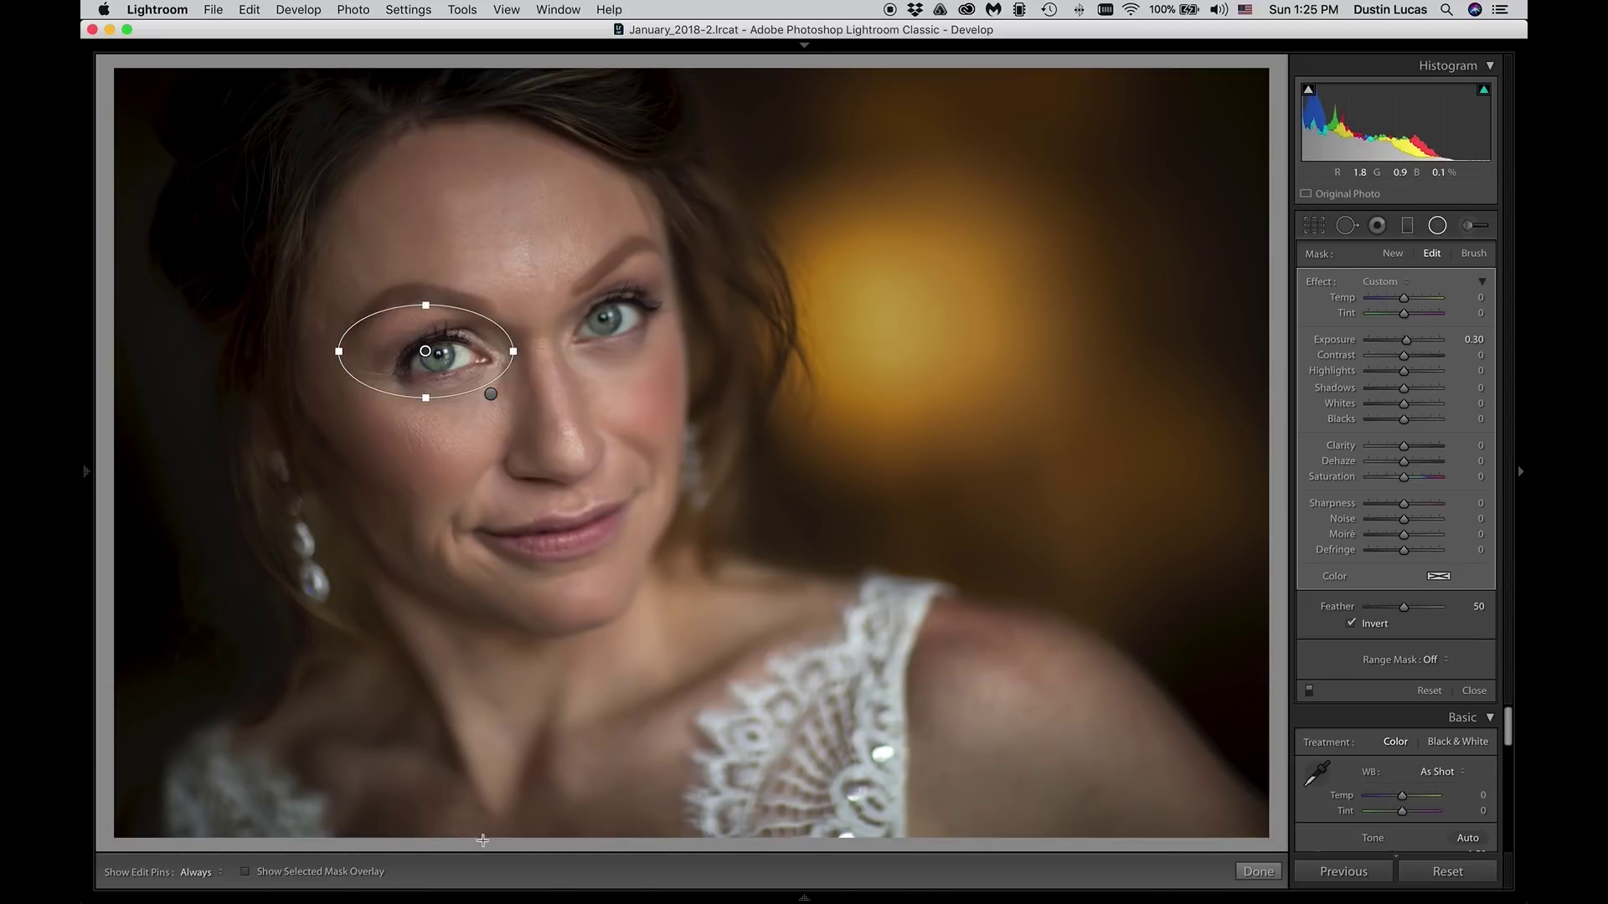
{"action": "left_click", "coordinate": [198, 872]}
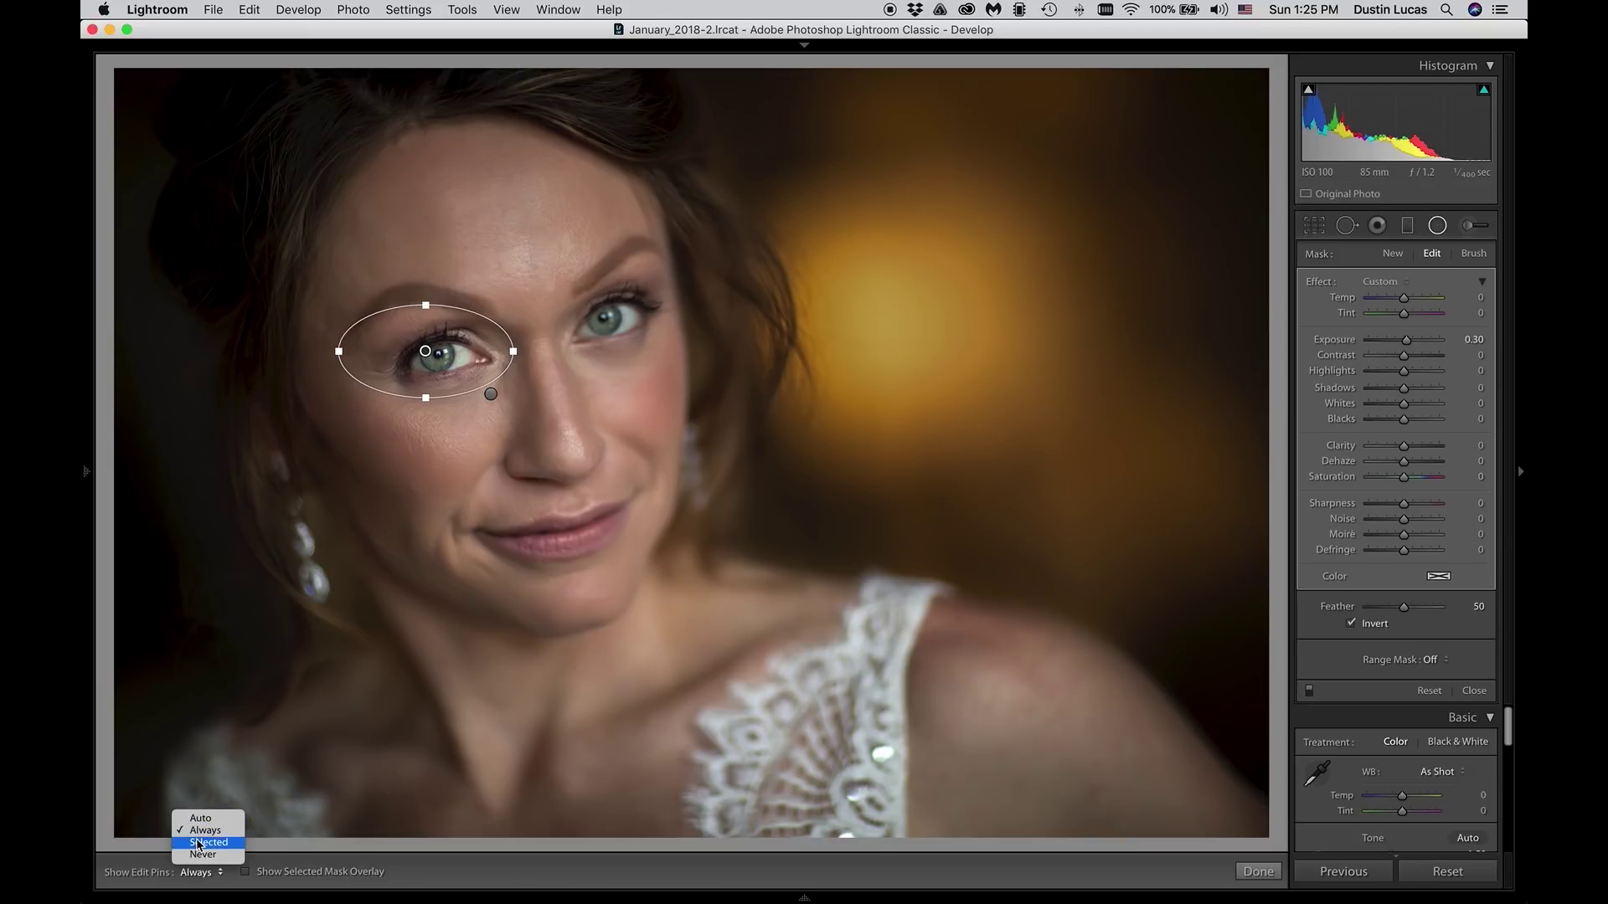
{"action": "left_click", "coordinate": [199, 854]}
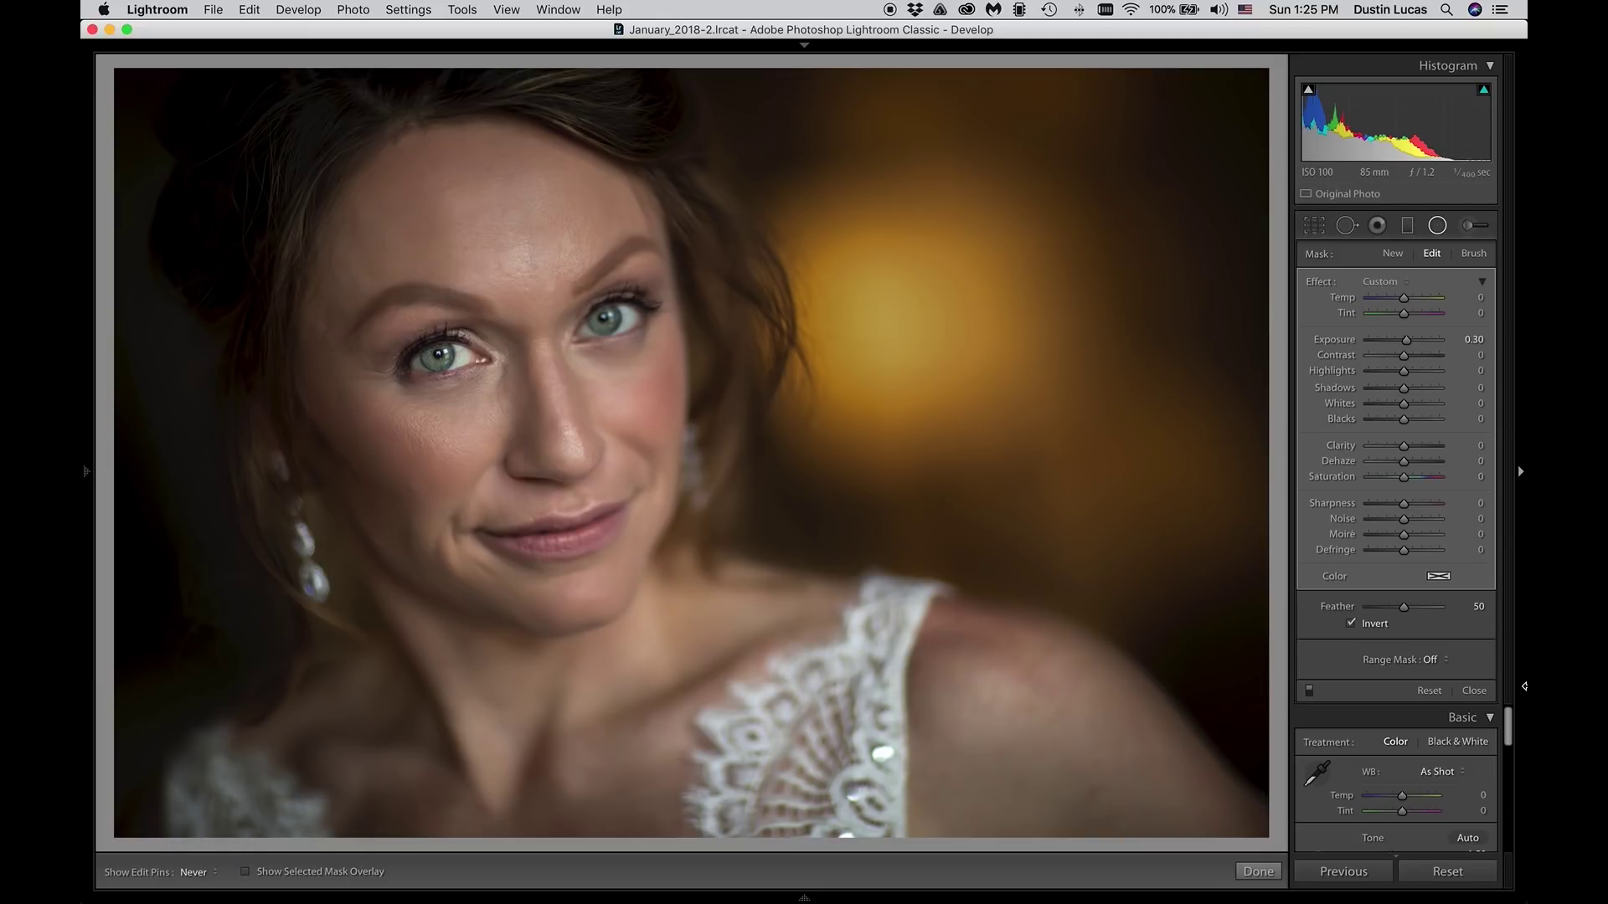
{"action": "left_click", "coordinate": [1310, 692]}
{"action": "left_click", "coordinate": [1311, 692]}
Step: Open the photo _AZ12840 of the suited man beside the window blinds in Develop
{"action": "key", "text": "g"}
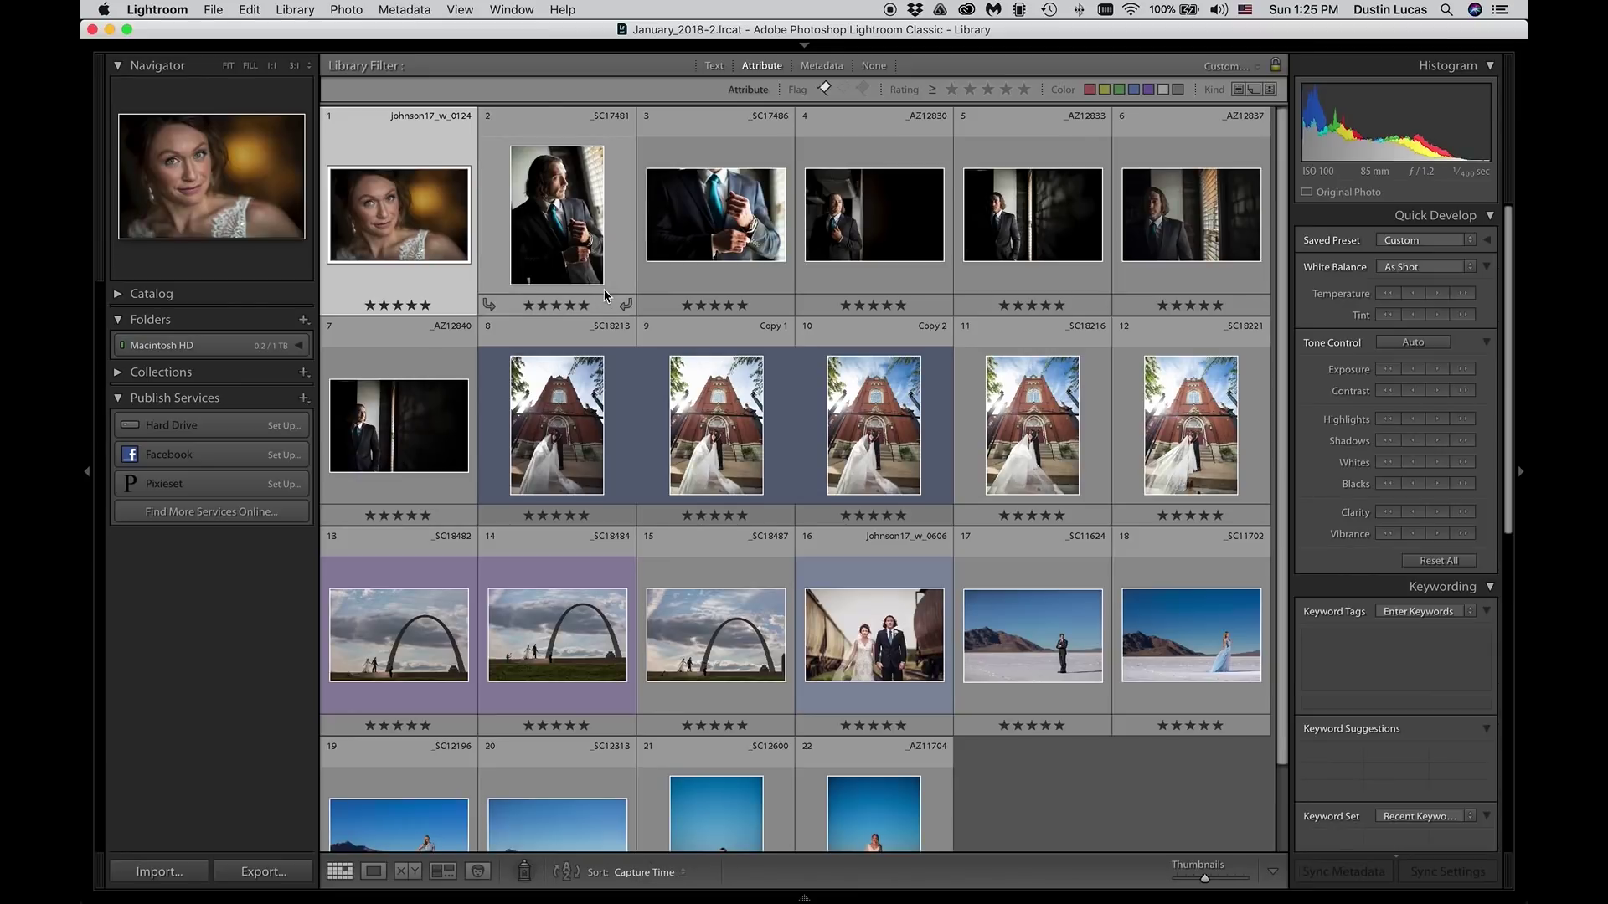
{"action": "double_click", "coordinate": [373, 452]}
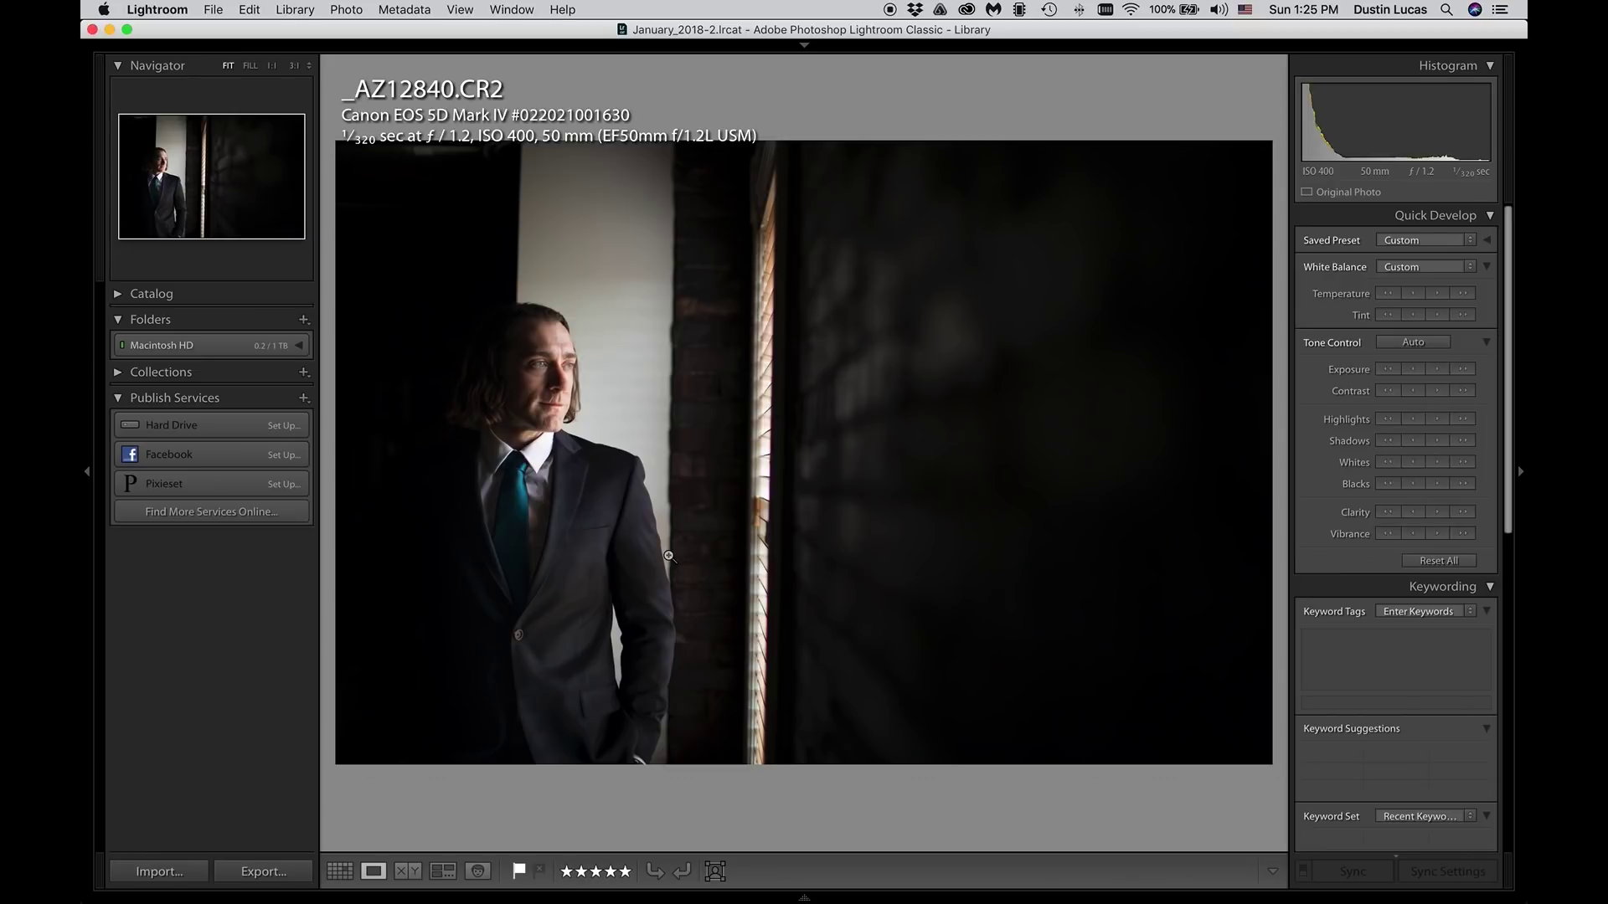
{"action": "key", "text": "d"}
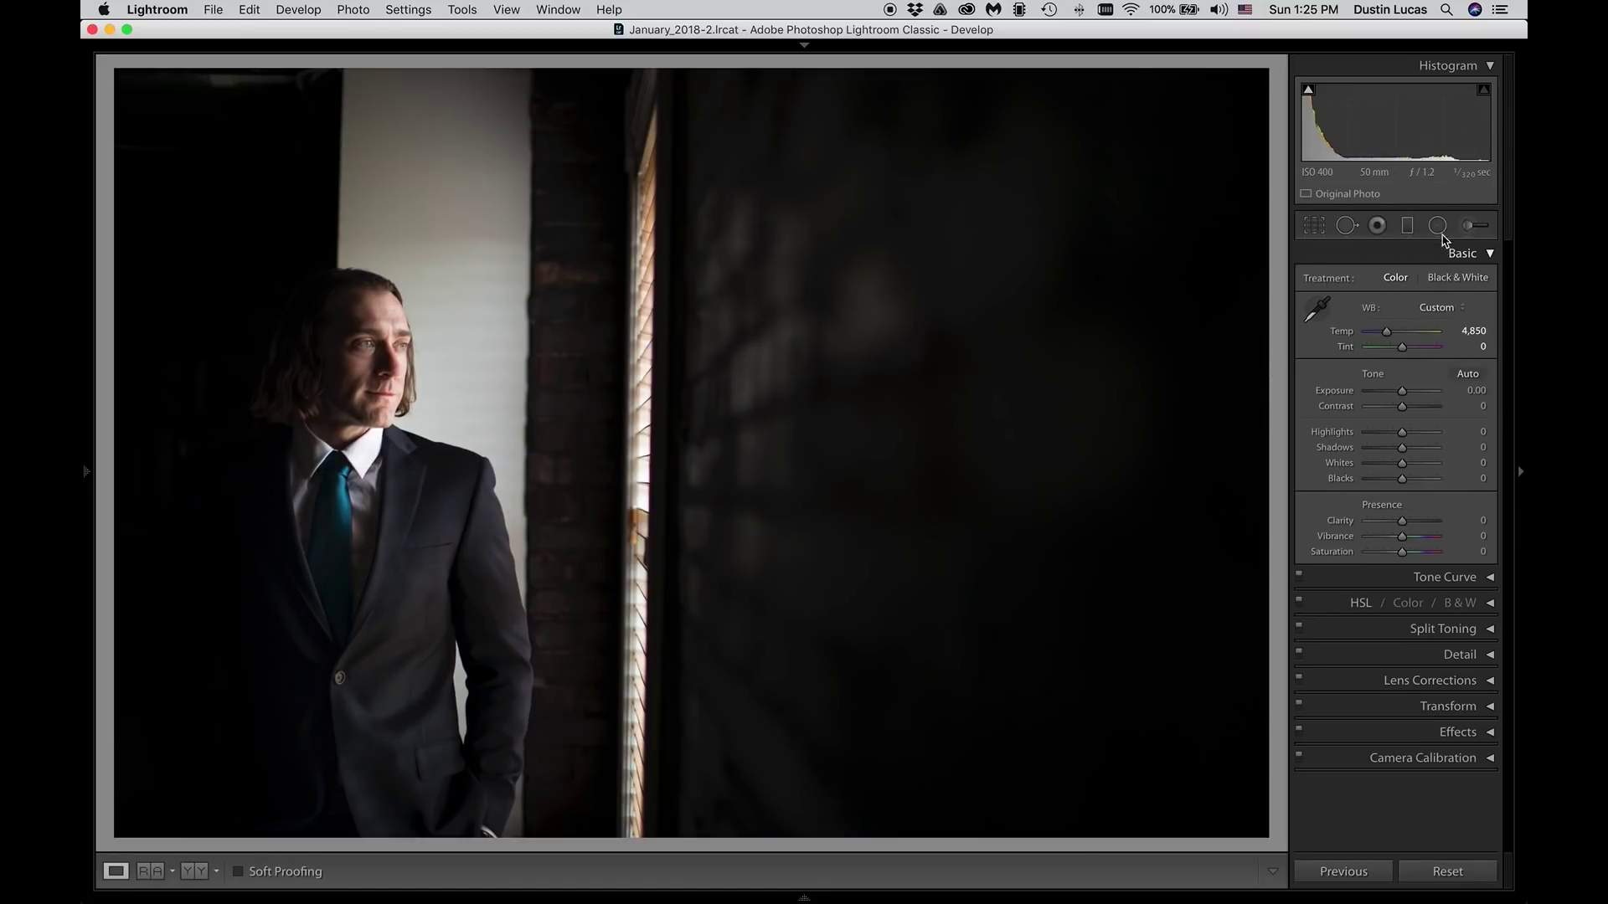
Step: Add a graduated filter with vertical guides, running from the window blinds across the man to the dark area behind him
{"action": "key", "text": "m"}
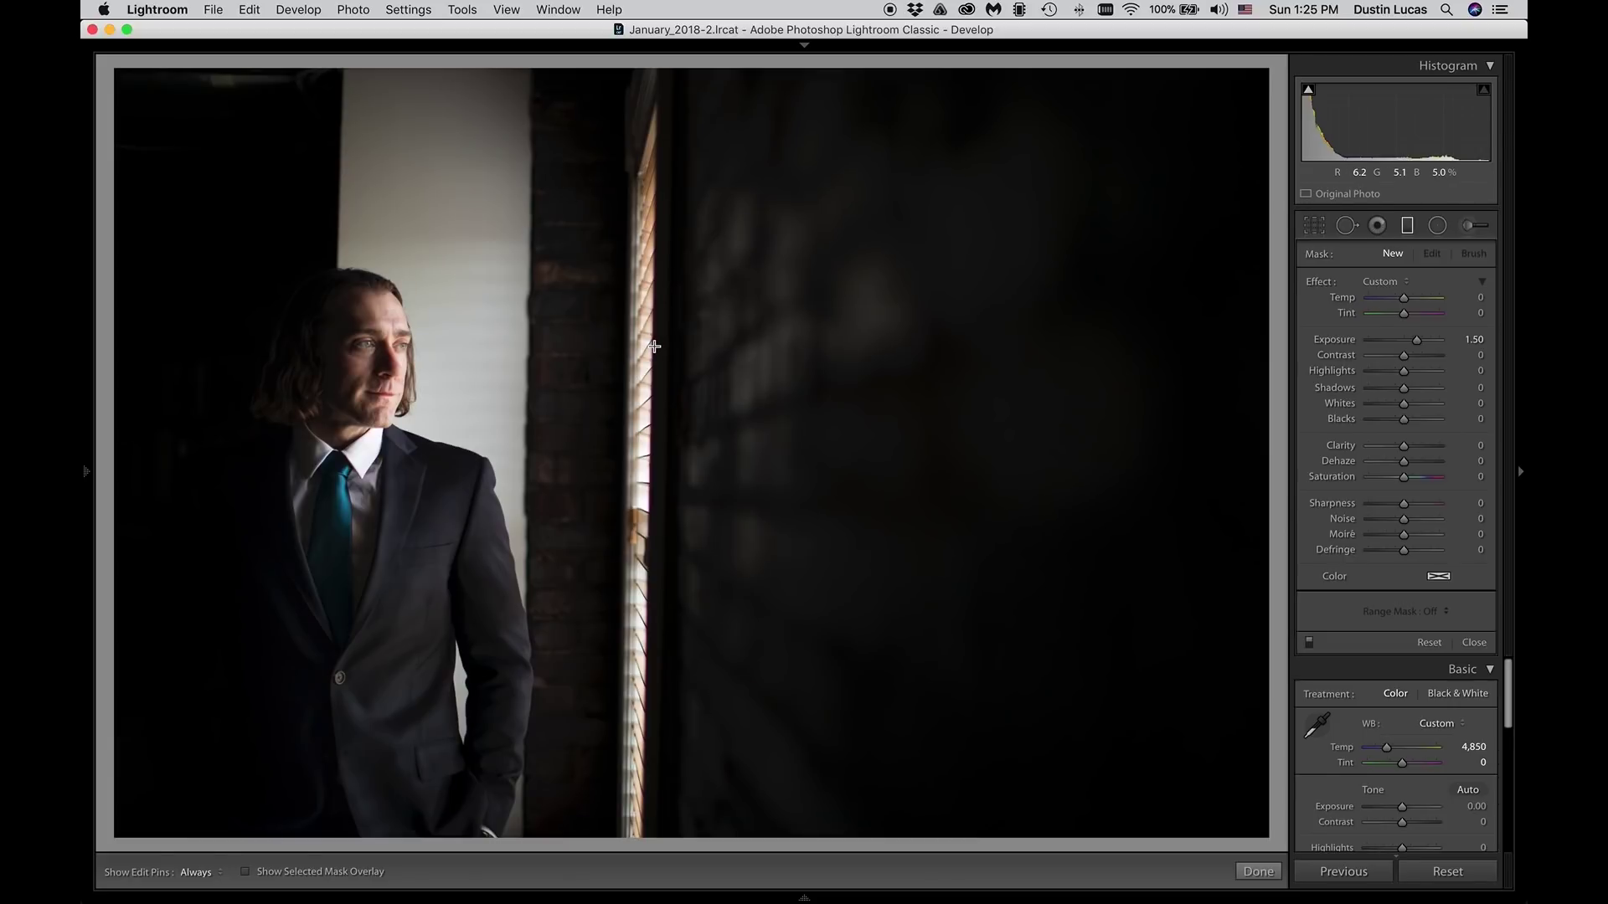
{"action": "left_click_drag", "start_coordinate": [653, 346], "coordinate": [227, 329]}
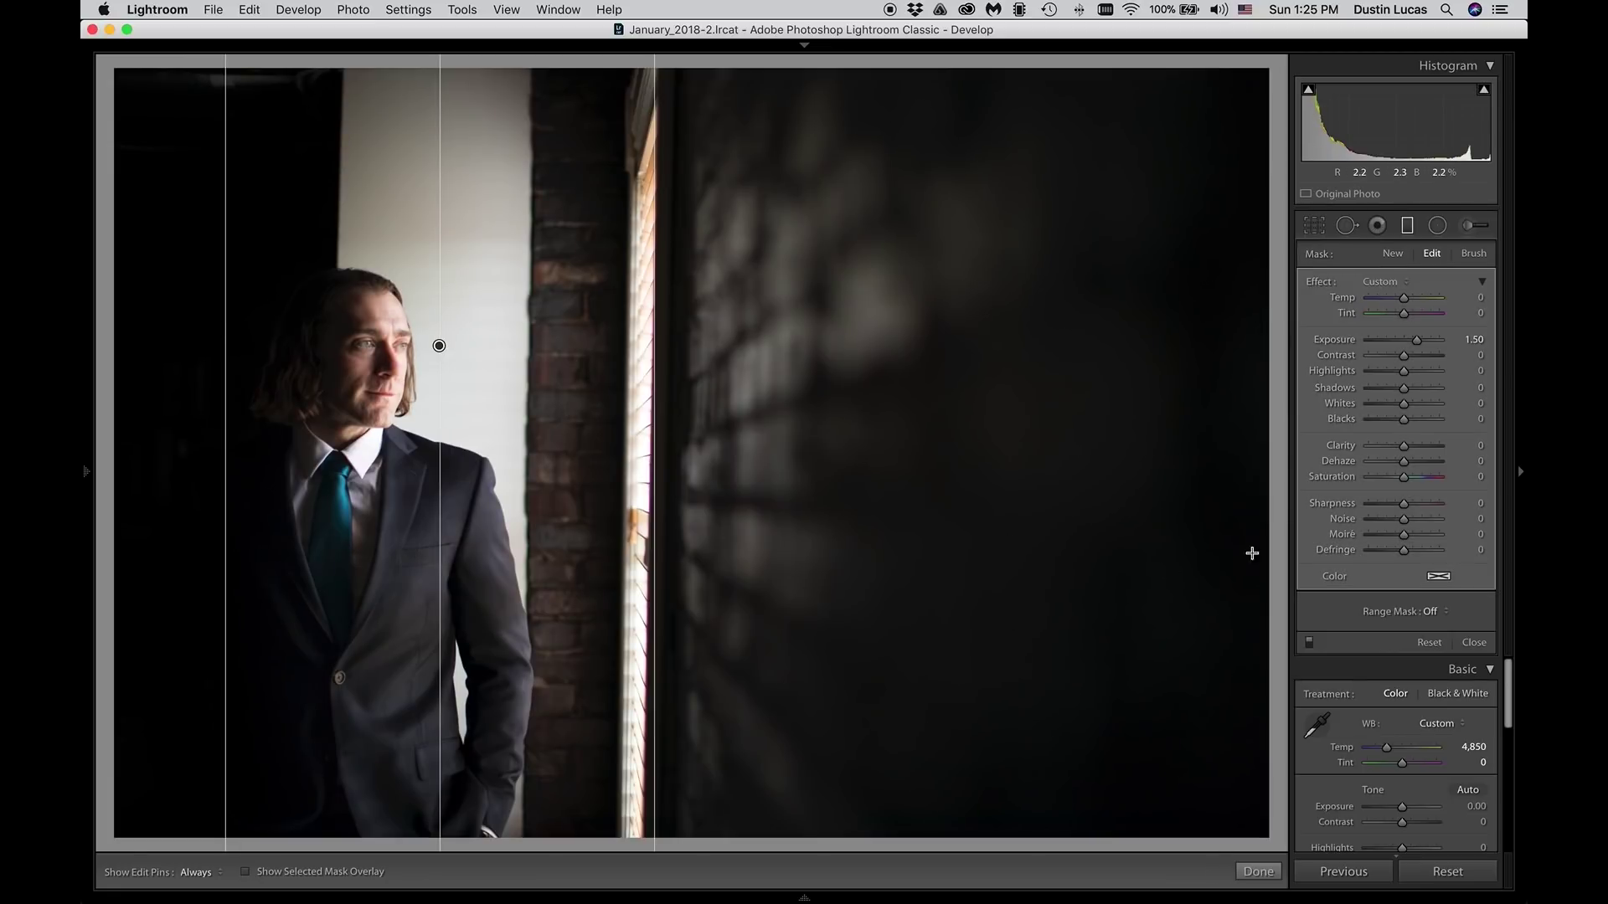
Step: Try the graduated filter's Exposure at 1.90 and 1.40
{"action": "key", "text": "Up"}
{"action": "key", "text": "Up"}
{"action": "key", "text": "Up"}
{"action": "key", "text": "Down"}
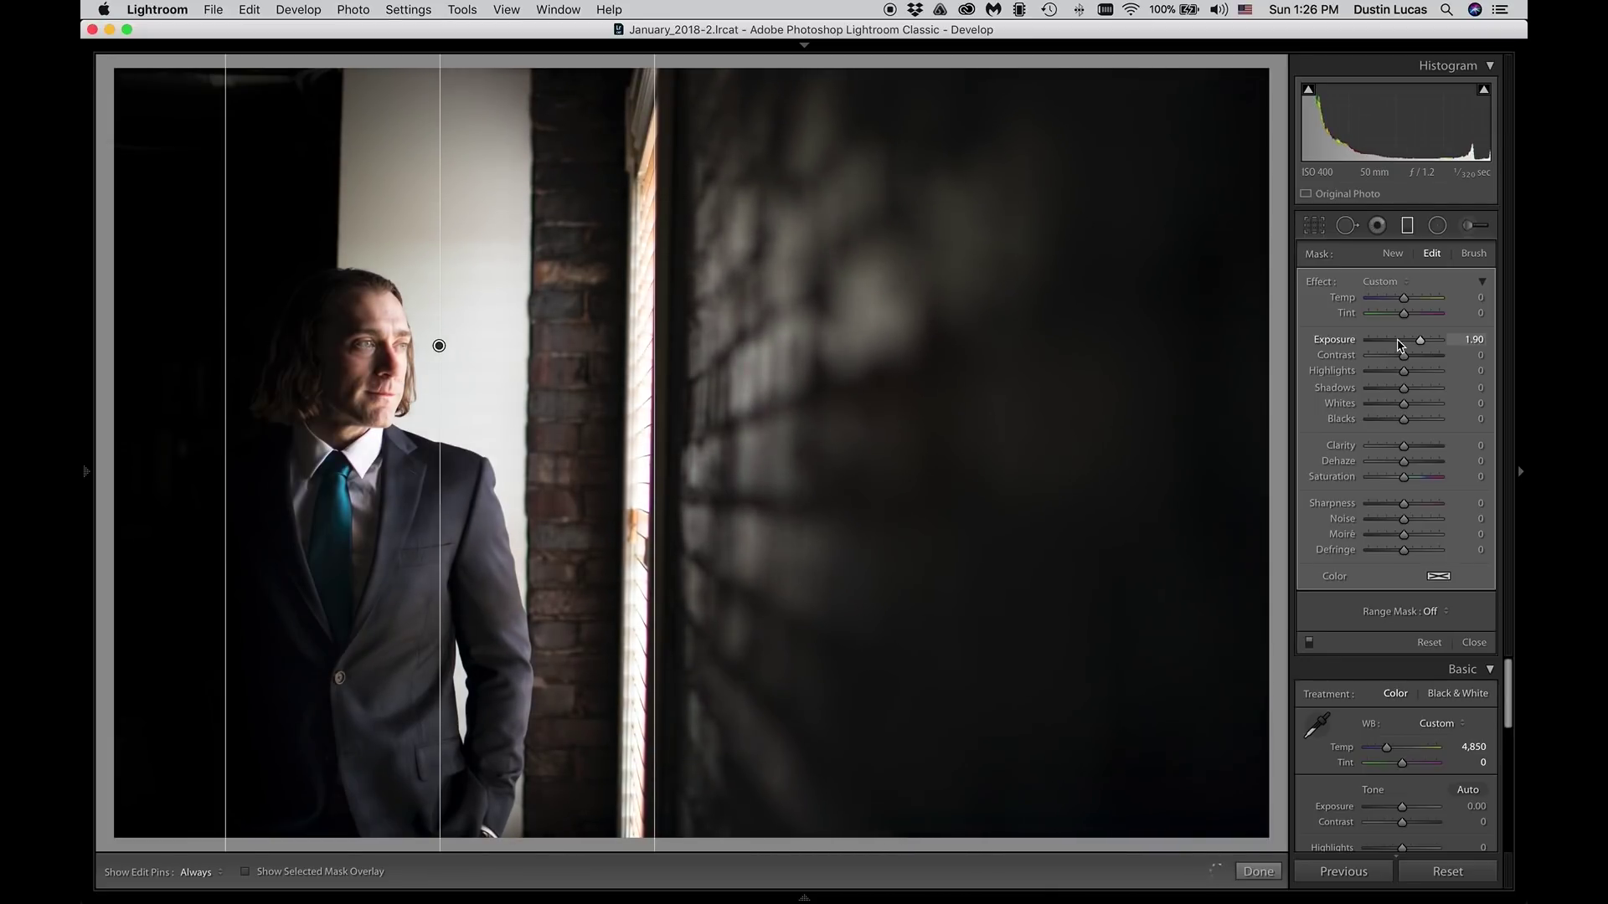
{"action": "key", "text": "Down"}
{"action": "key", "text": "Down"}
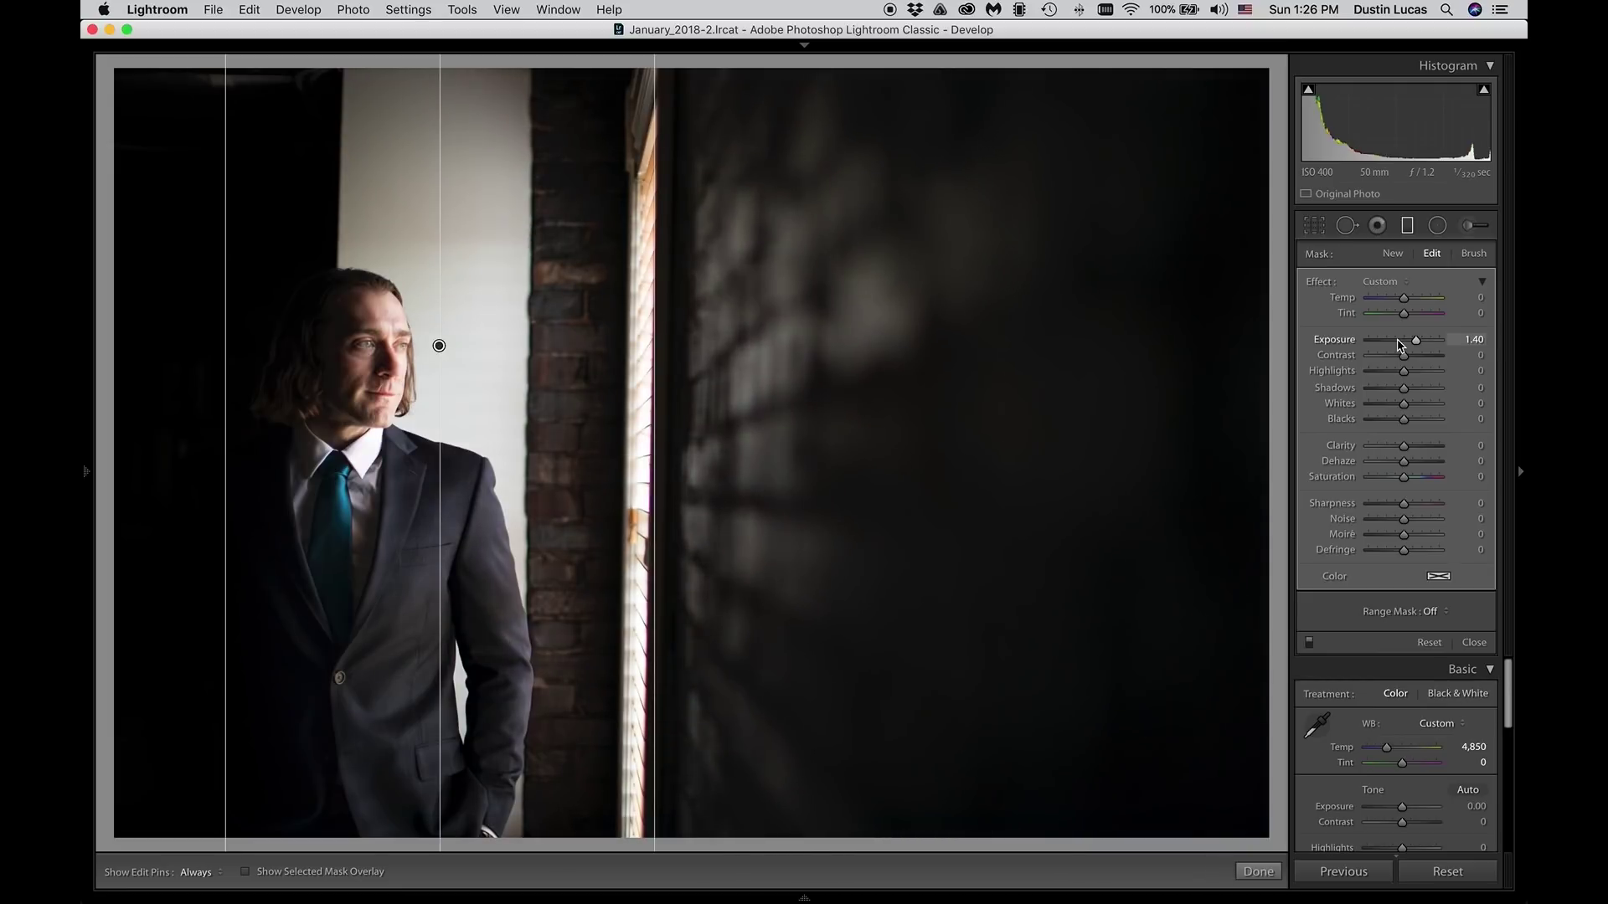
Step: Reset the graduated filter's Exposure to 0.00 and set its Highlights to −25
{"action": "double_click", "coordinate": [1351, 341]}
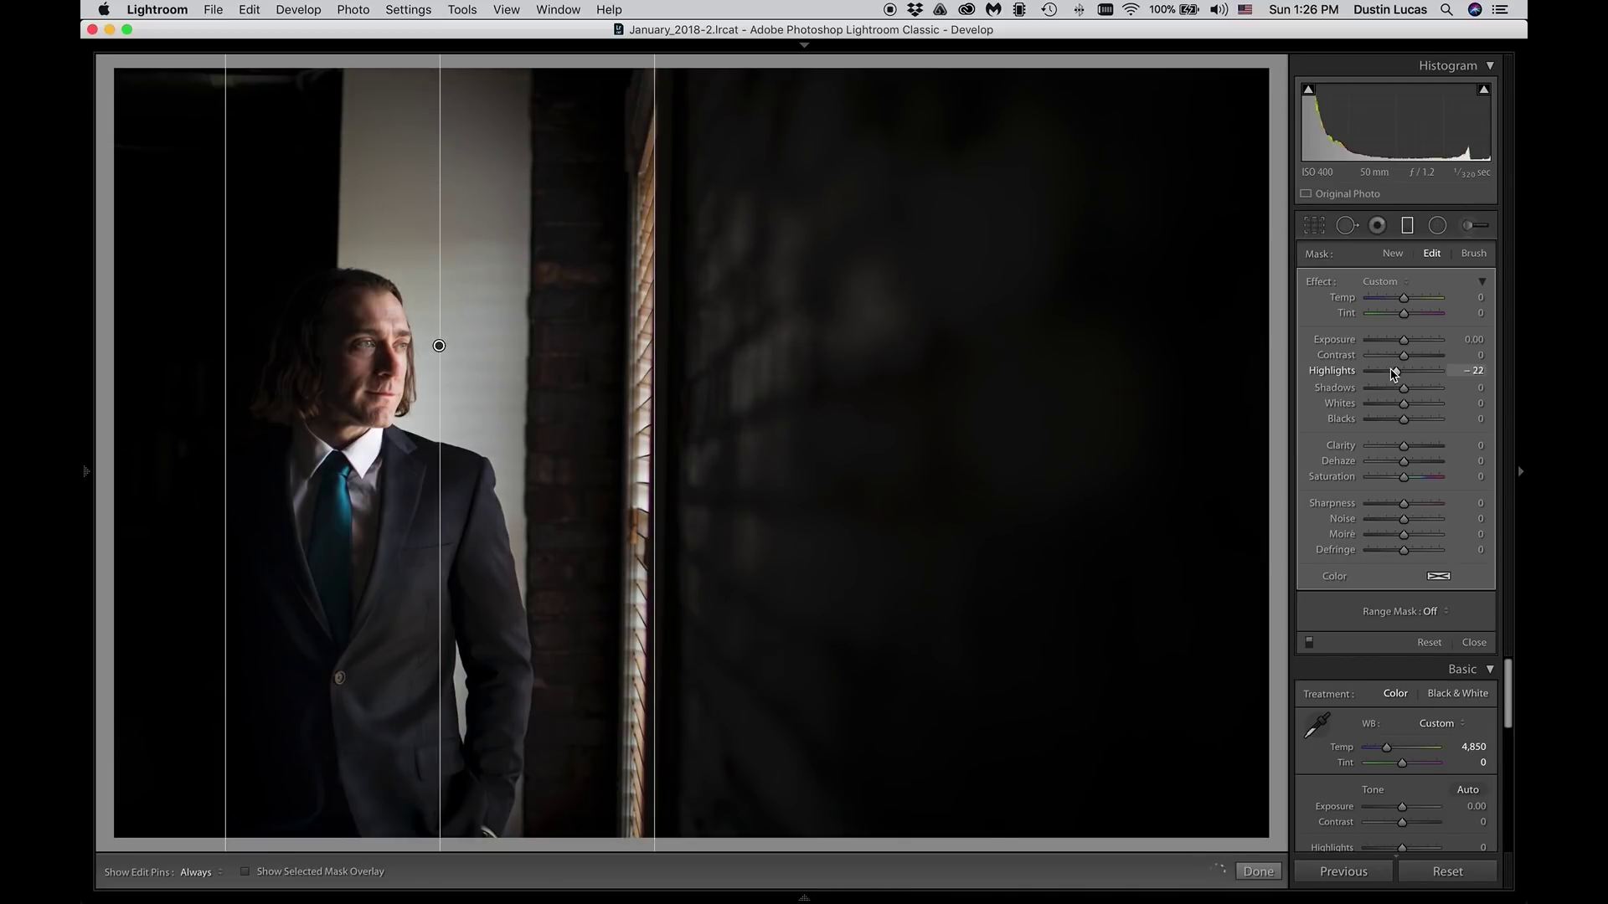
{"action": "left_click_drag", "start_coordinate": [1393, 373], "coordinate": [1395, 373]}
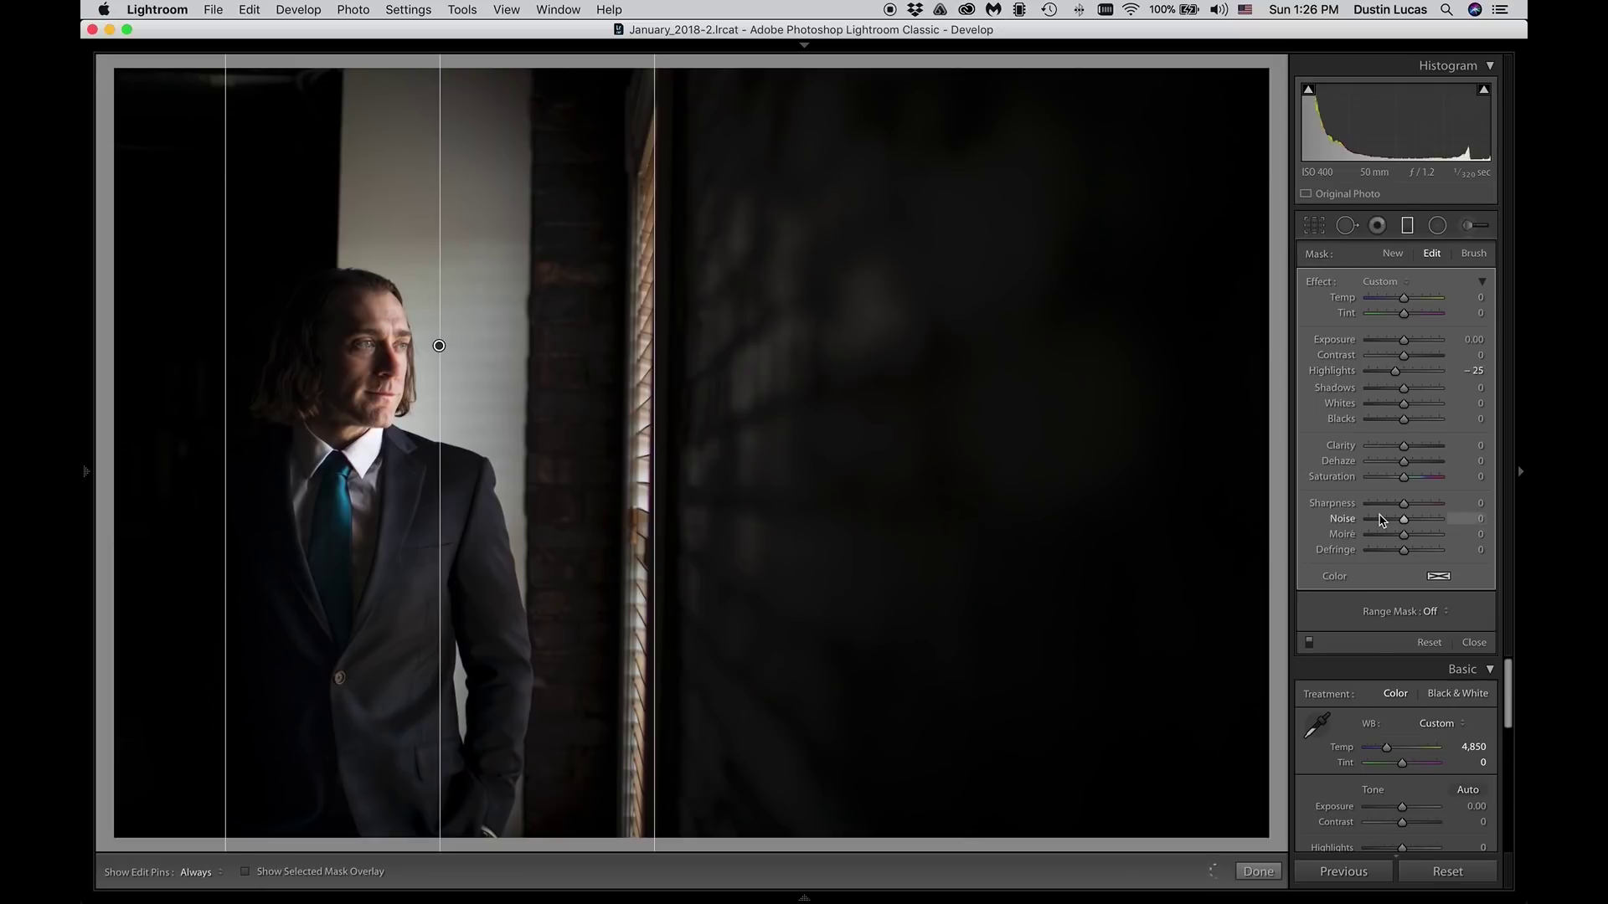
Step: Compare the photo with the graduated filter off and on, and set edit pins to Never
{"action": "left_click", "coordinate": [1309, 642]}
{"action": "left_click", "coordinate": [1309, 641]}
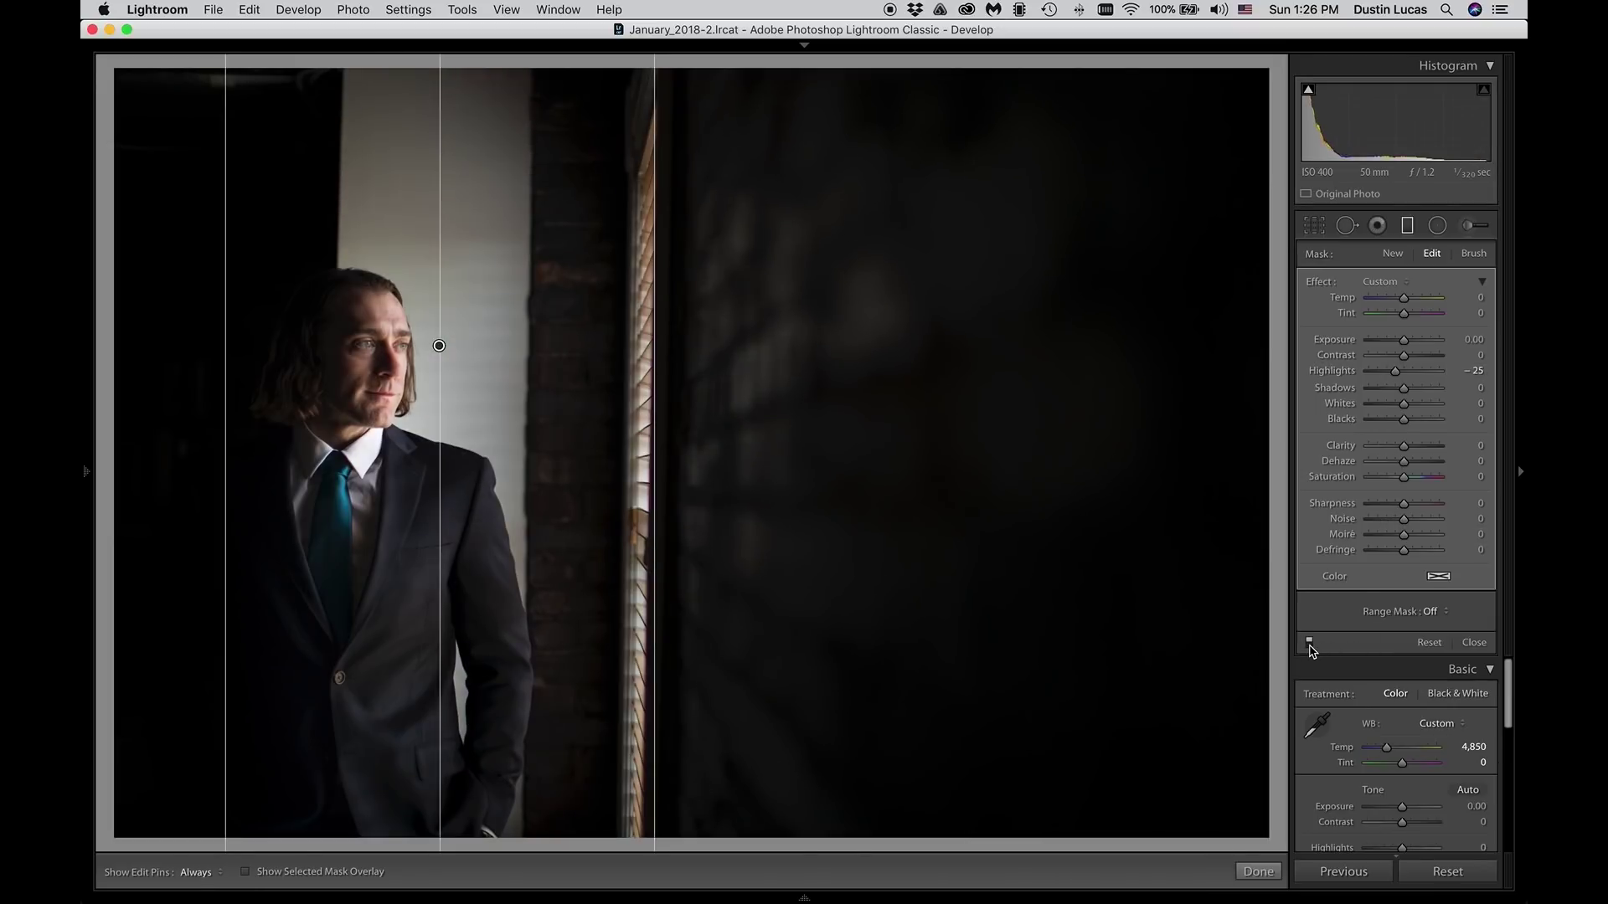
{"action": "left_click", "coordinate": [196, 873]}
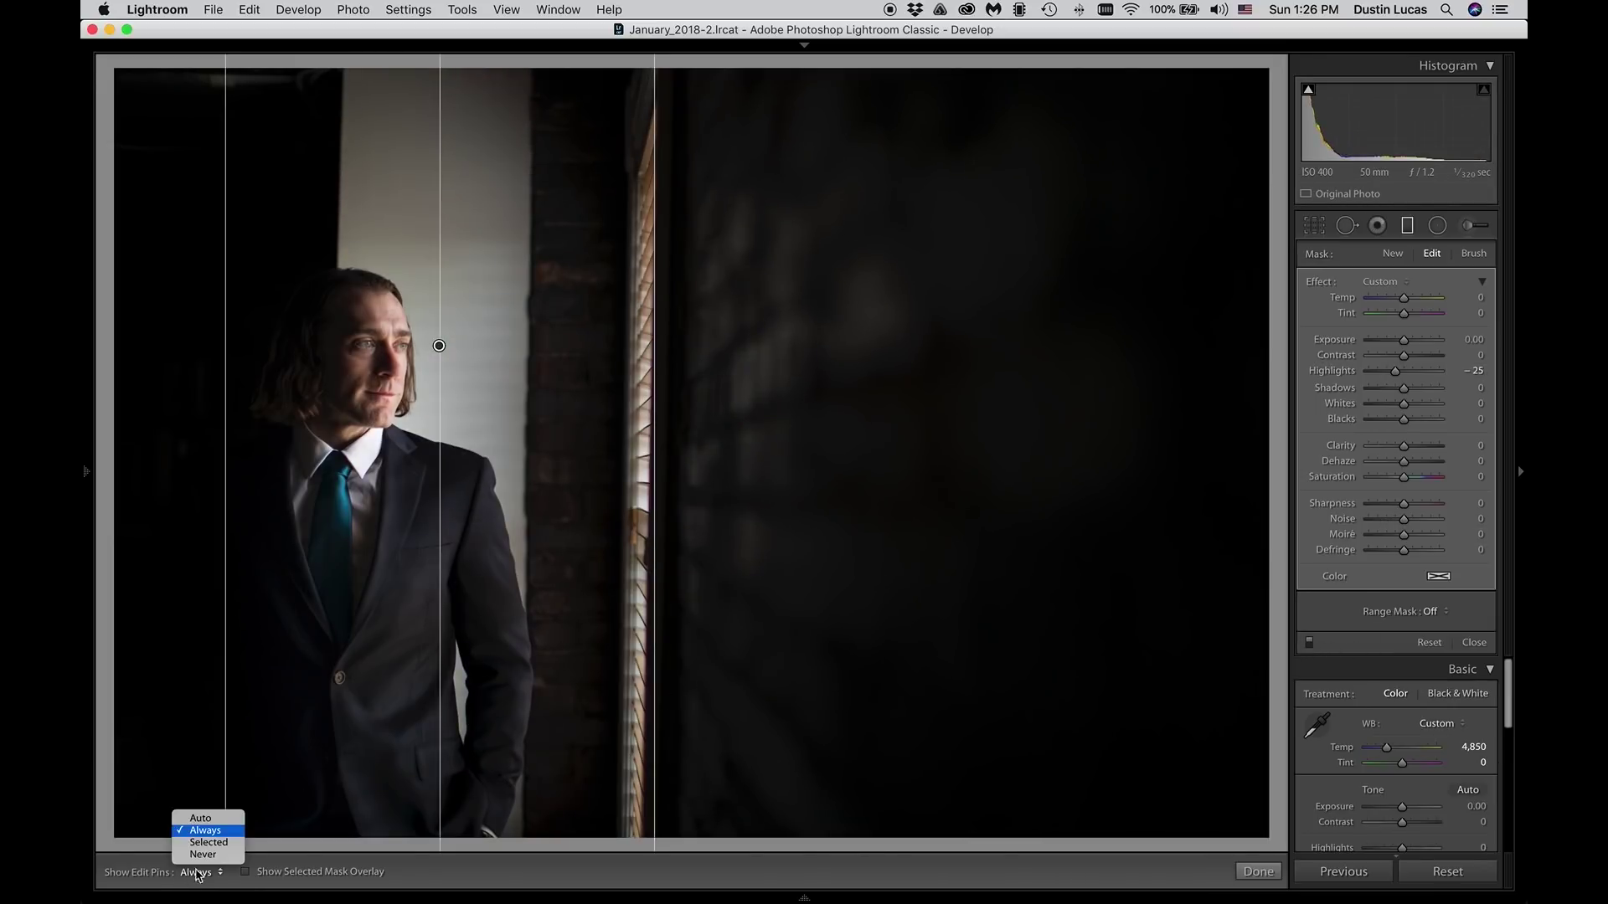
{"action": "left_click", "coordinate": [202, 854]}
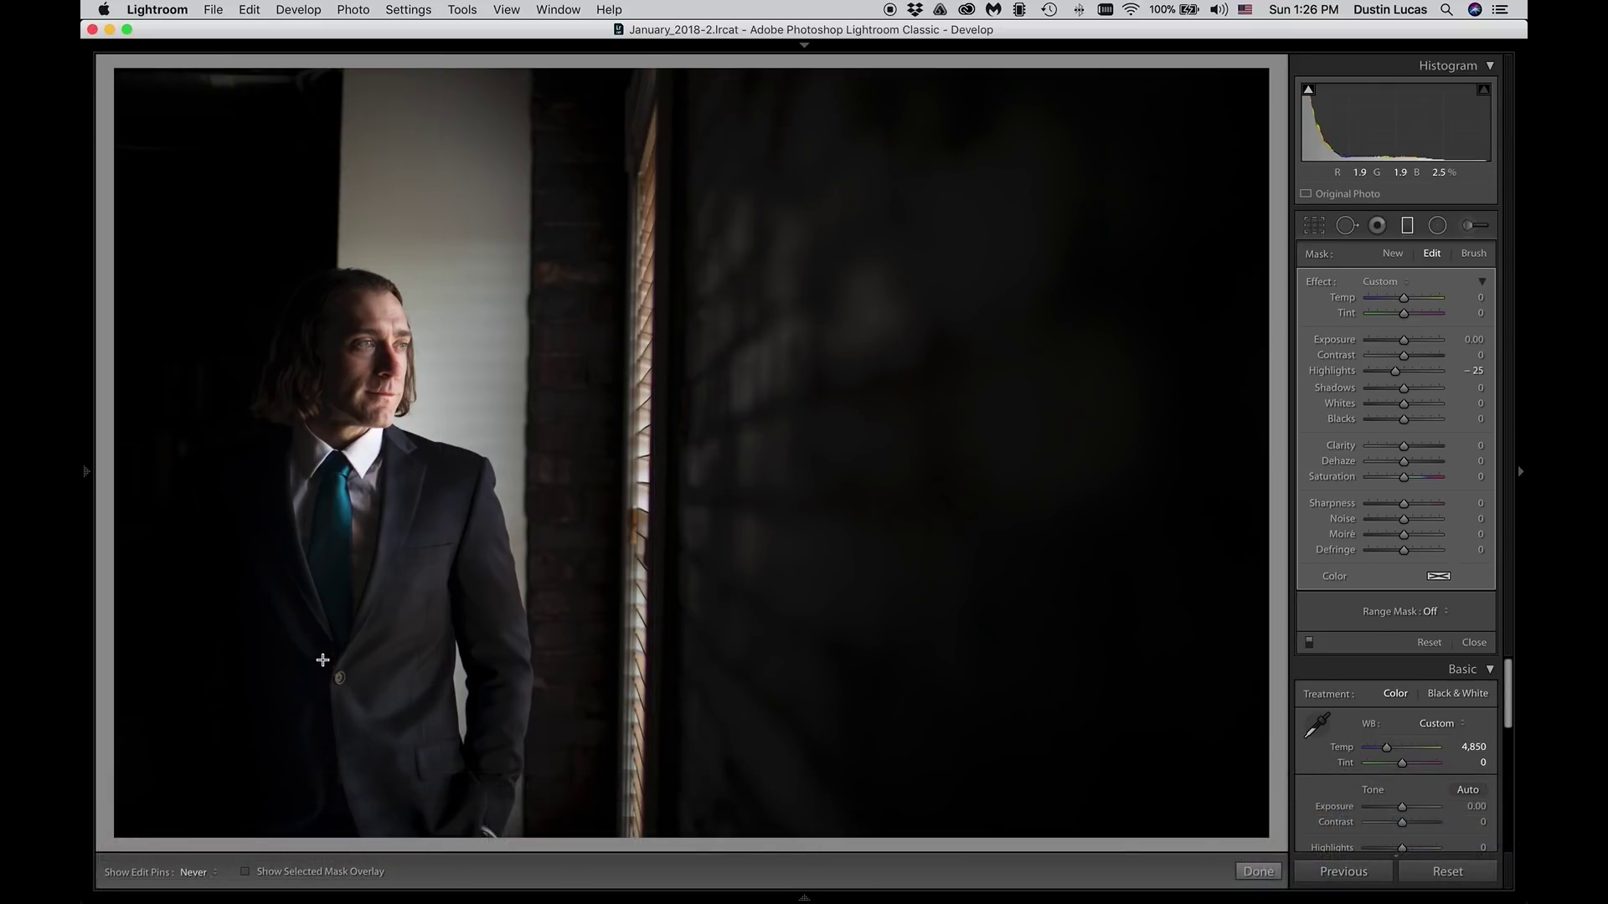
Step: Show the selected mask overlay to examine the graduated filter's coverage, and hide the overlay again
{"action": "left_click", "coordinate": [261, 872]}
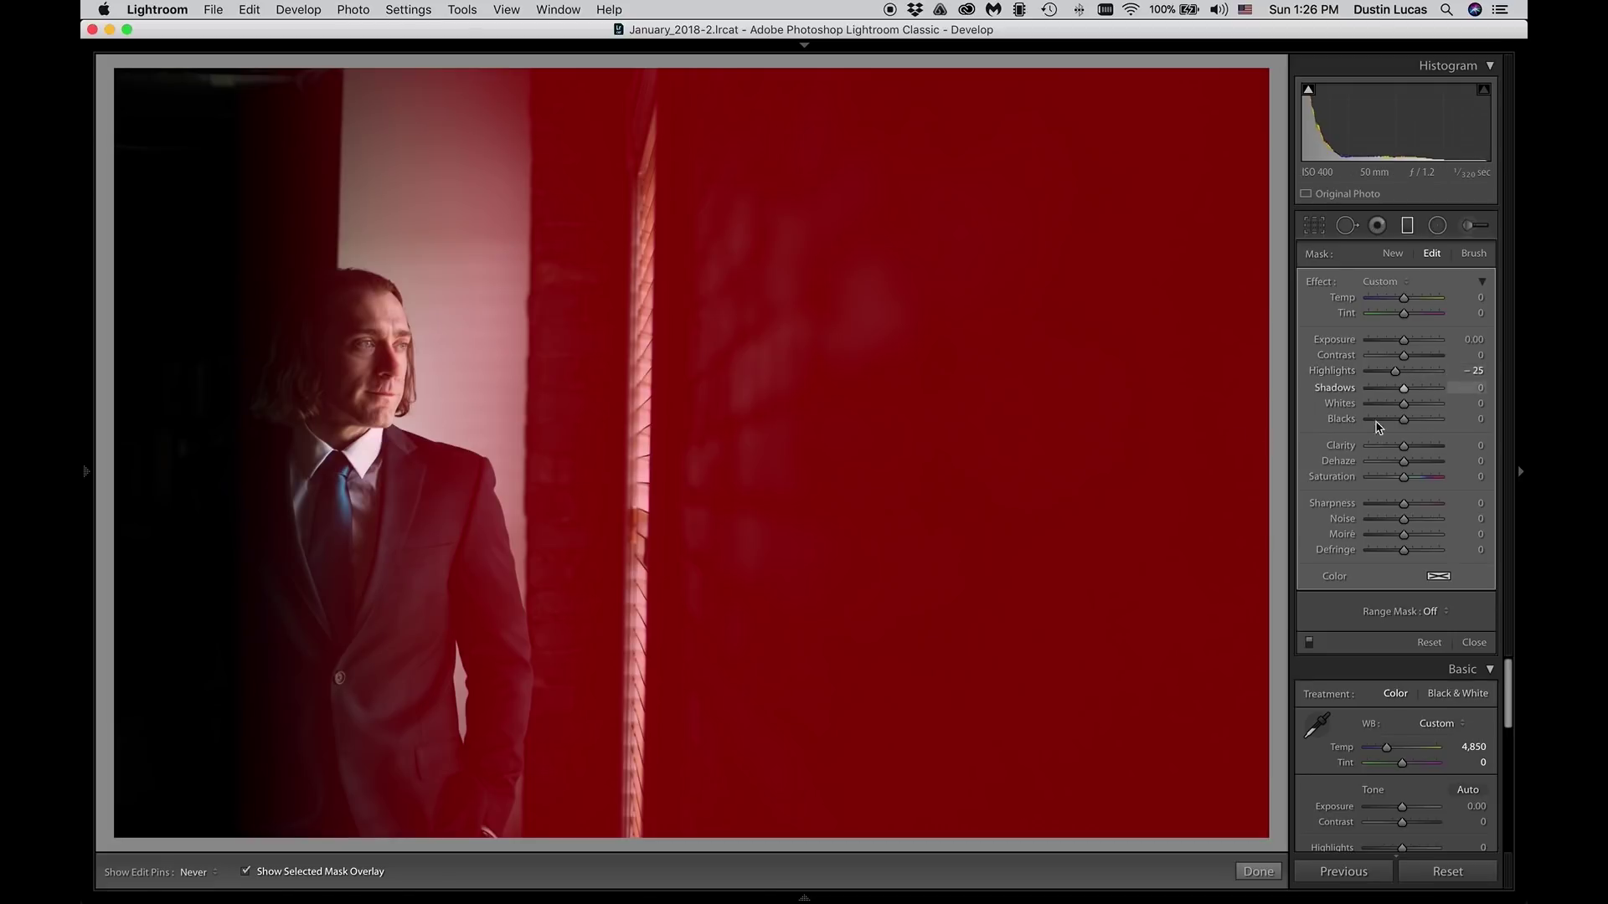
{"action": "key", "text": "p"}
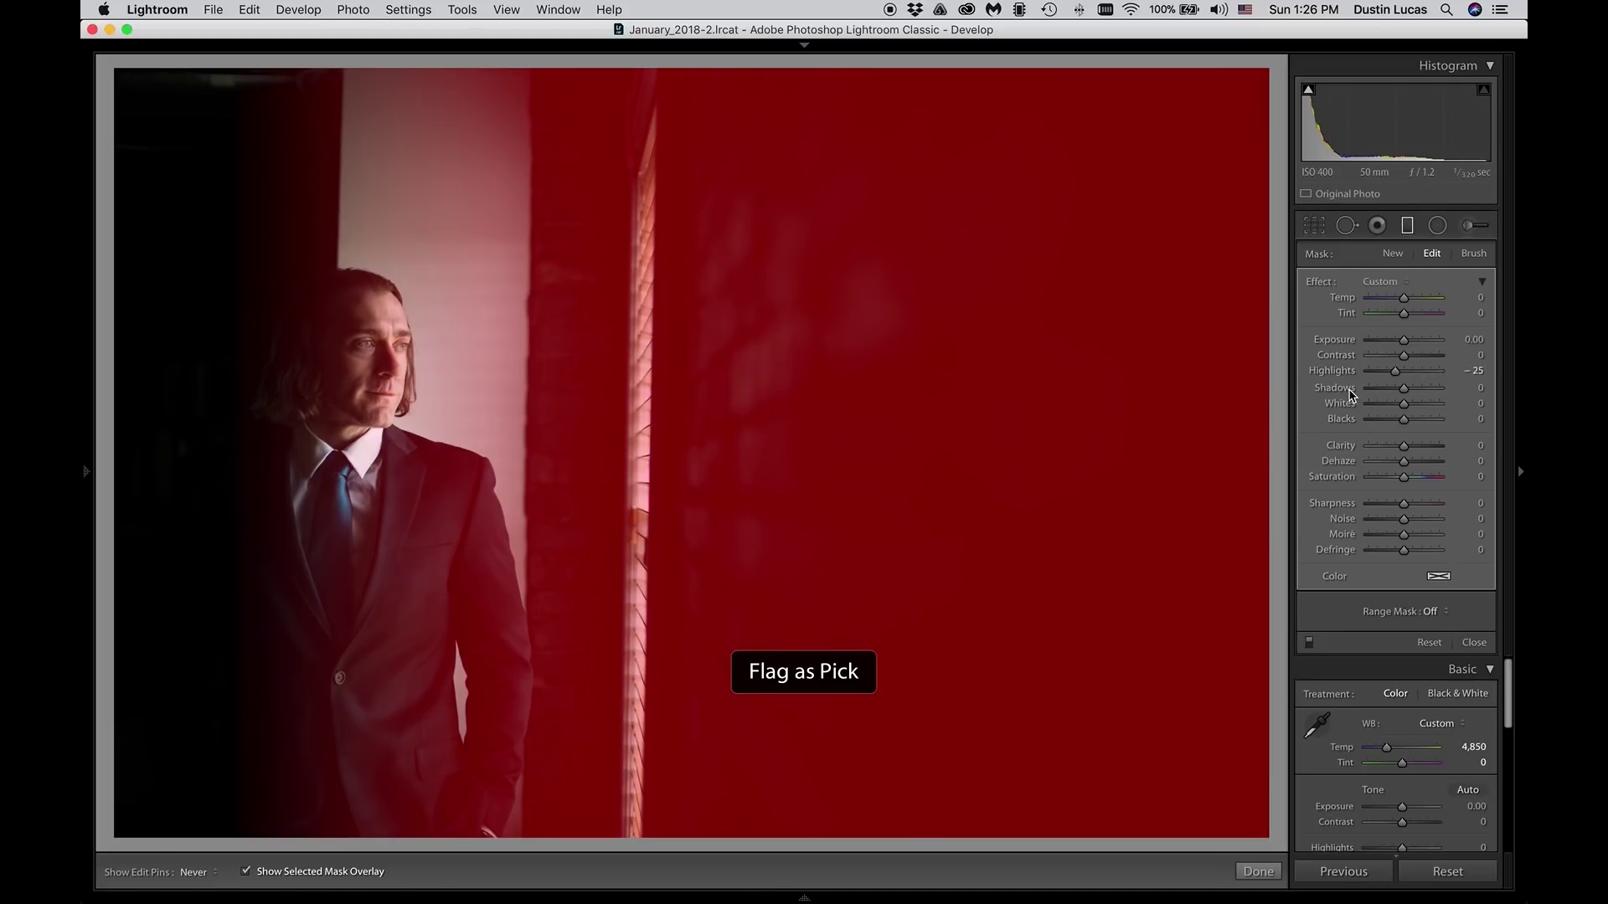
{"action": "key", "text": "p"}
{"action": "key", "text": "o"}
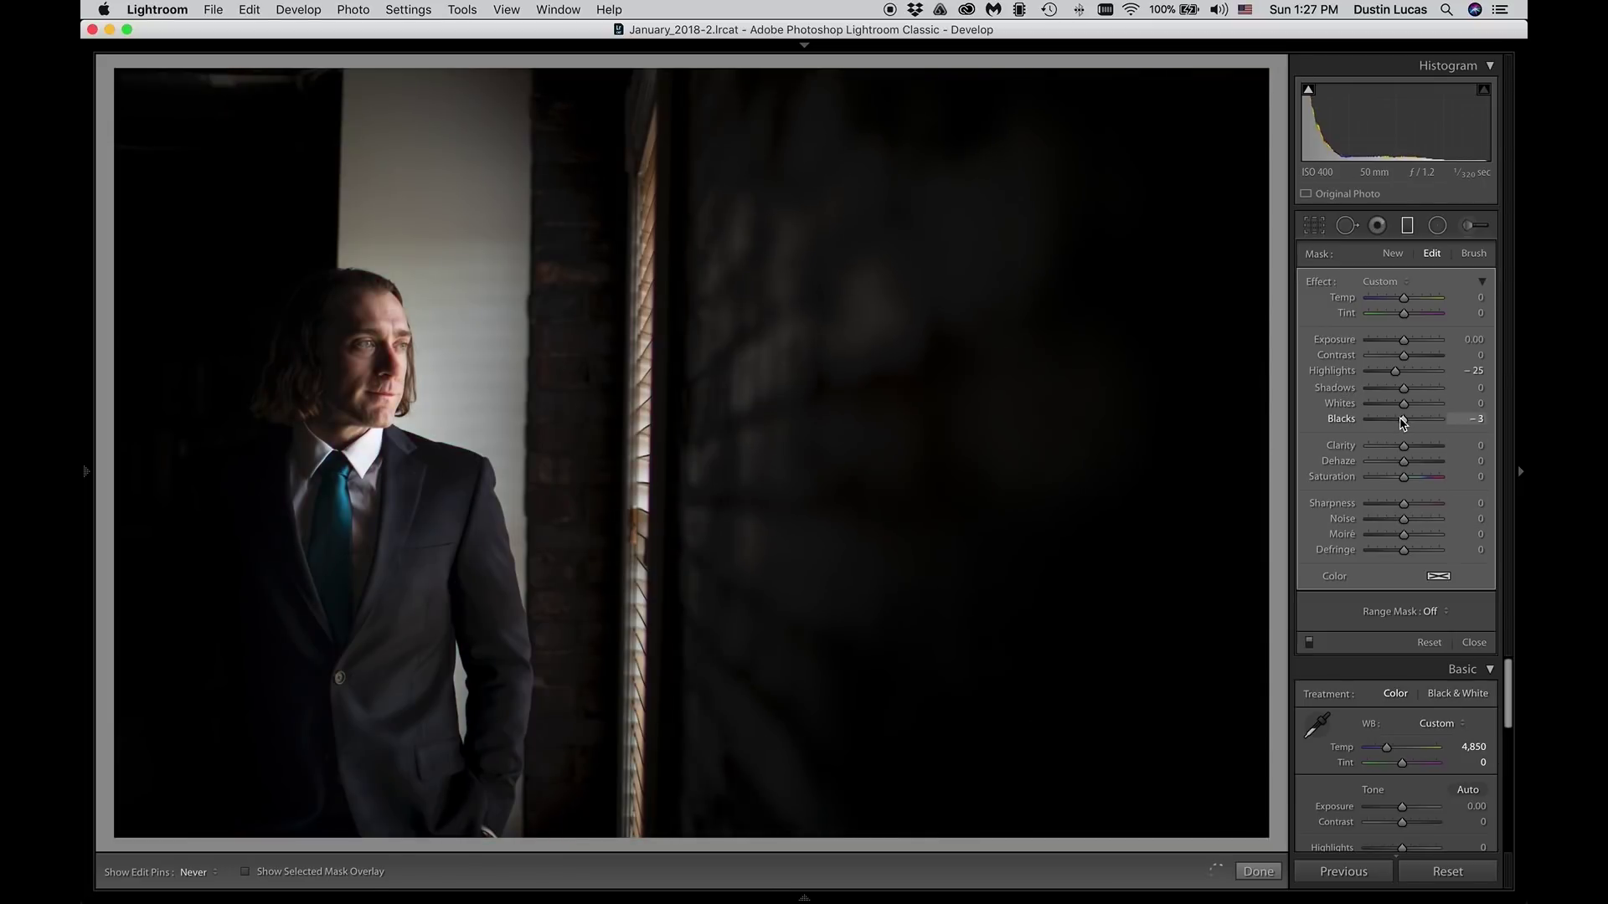
Step: Try the graduated filter's Blacks at −20 and undo the change
{"action": "left_click_drag", "start_coordinate": [1403, 421], "coordinate": [1396, 421]}
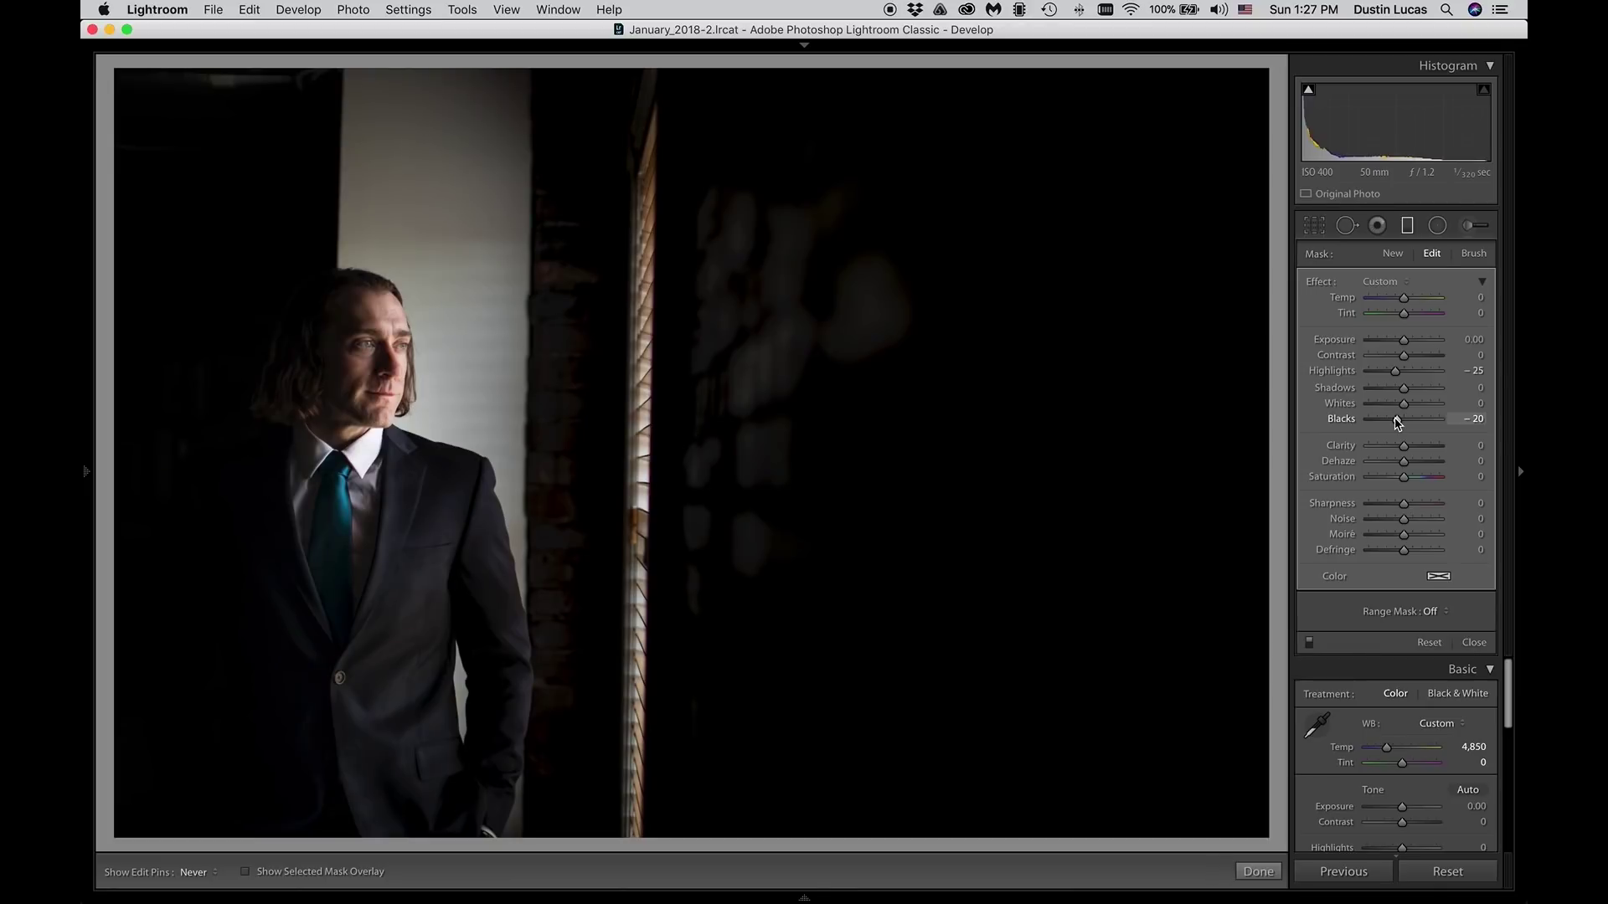
{"action": "key", "text": "super+z"}
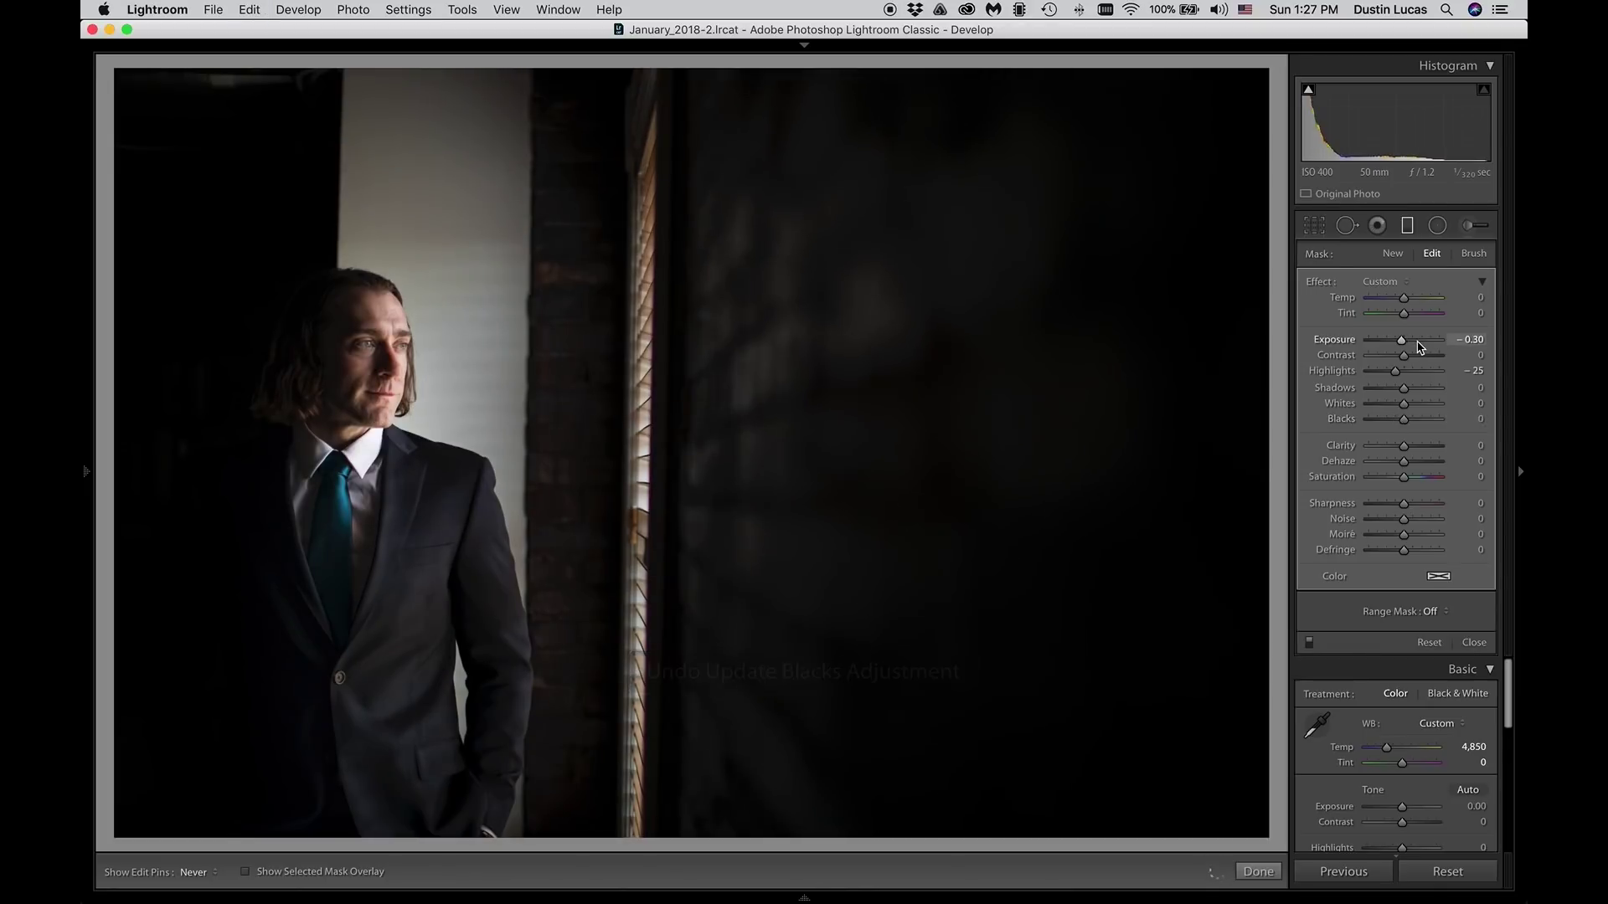
Step: Set the graduated filter's Exposure to −1.50 and its Highlights to −20
{"action": "key", "text": "Down"}
{"action": "key", "text": "Down"}
{"action": "key", "text": "Down"}
{"action": "key", "text": "Down"}
{"action": "key", "text": "Down"}
{"action": "key", "text": "Down"}
{"action": "key", "text": "Down"}
{"action": "key", "text": "Down"}
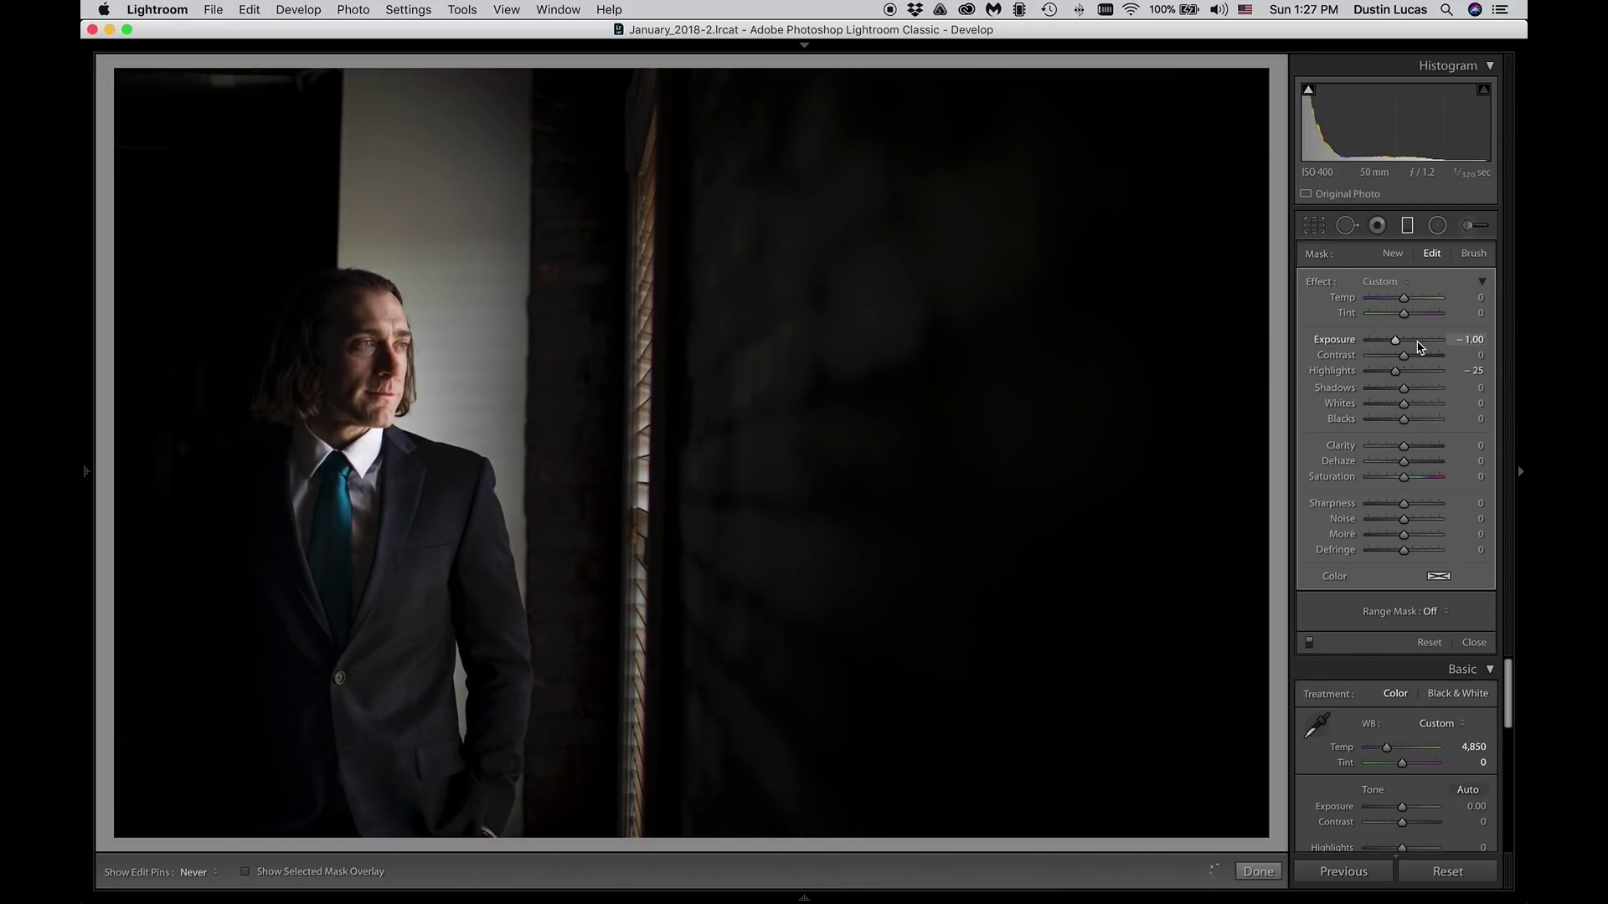
{"action": "key", "text": "Down"}
{"action": "key", "text": "Down"}
{"action": "key", "text": "Down"}
{"action": "key", "text": "Down"}
{"action": "key", "text": "Down"}
{"action": "key", "text": "Down"}
{"action": "key", "text": "Down"}
{"action": "key", "text": "Down"}
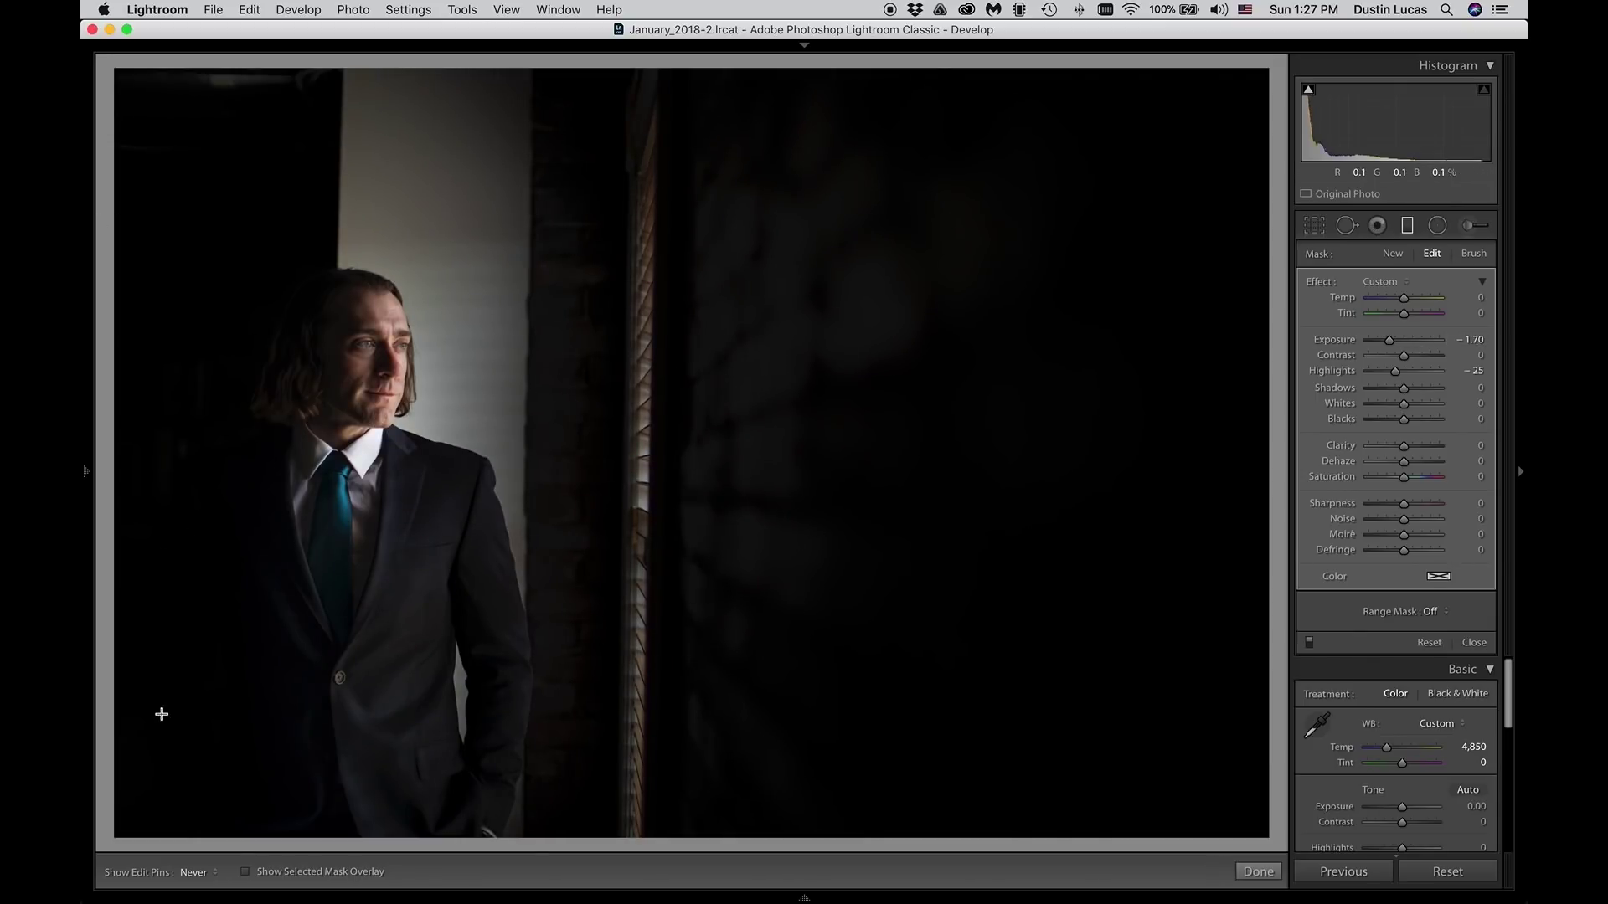
{"action": "key", "text": "Up"}
{"action": "key", "text": "Up"}
{"action": "key", "text": "Up"}
{"action": "key", "text": "Up"}
{"action": "key", "text": "Up"}
{"action": "key", "text": "Up"}
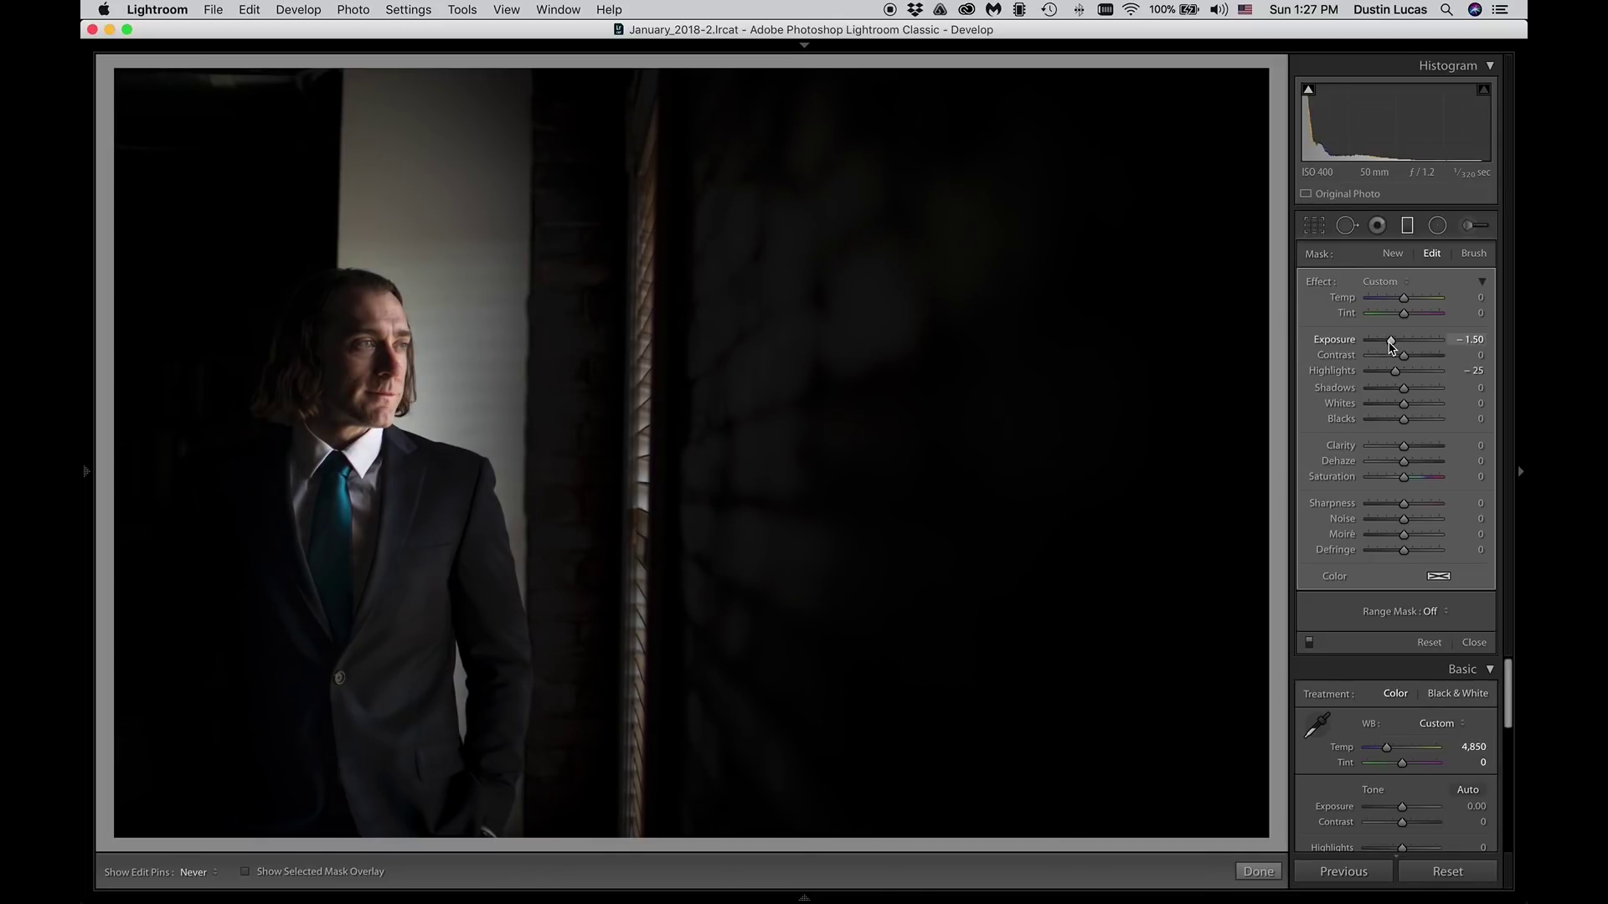
{"action": "key", "text": "Up"}
{"action": "key", "text": "Up"}
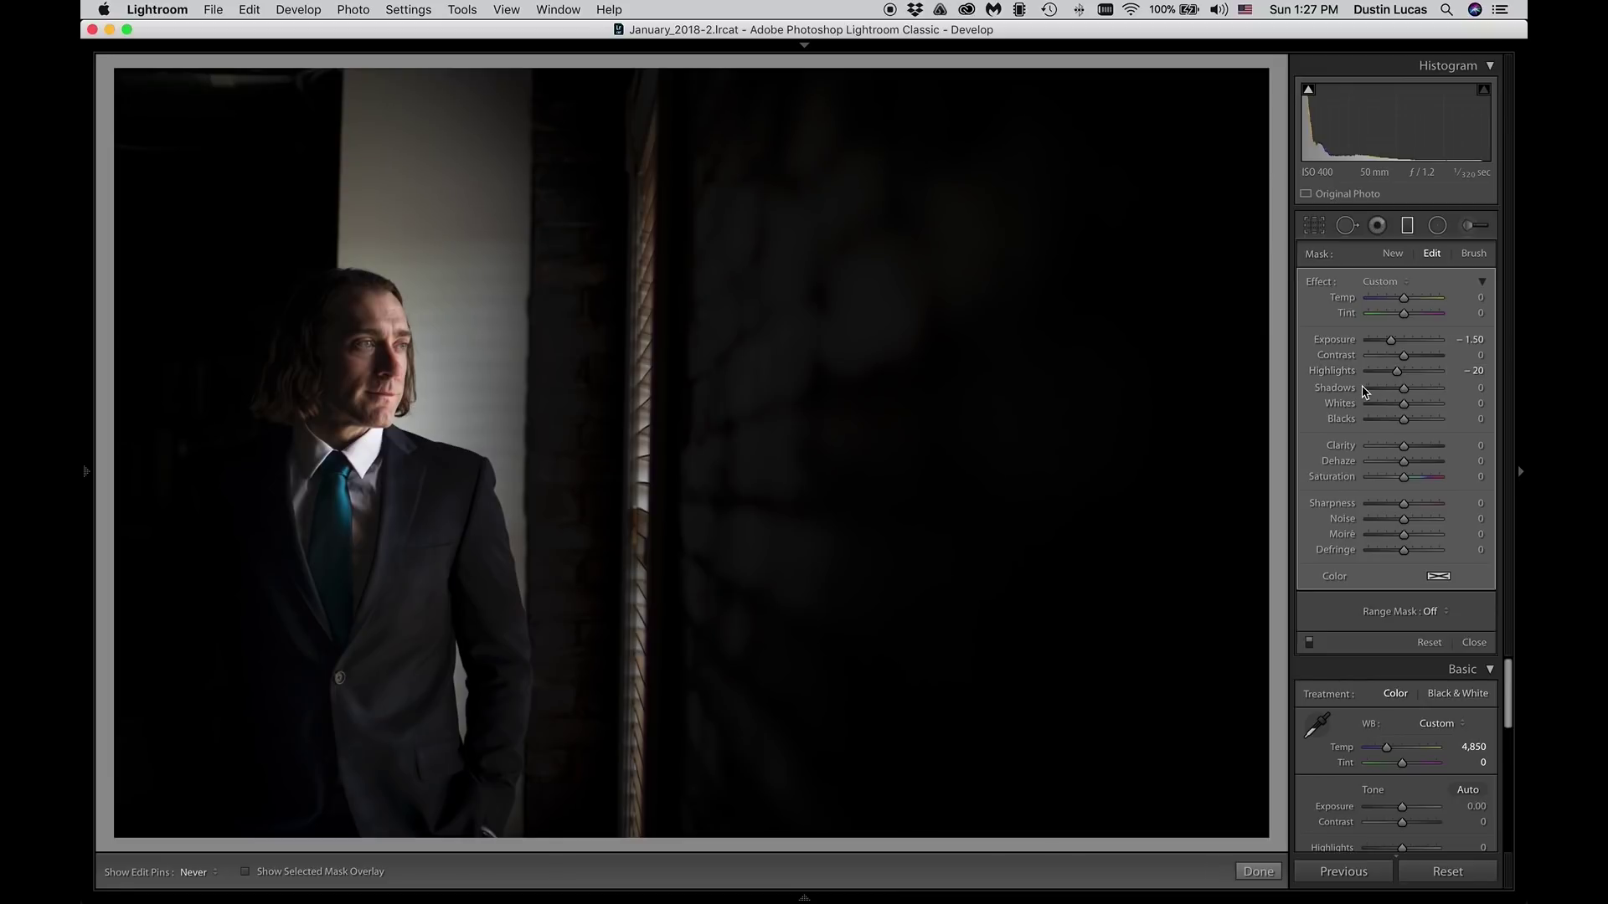
Step: Add a second graduated filter over the dark area beside the groom's head and set its Exposure to 1.50
{"action": "left_click", "coordinate": [1393, 253]}
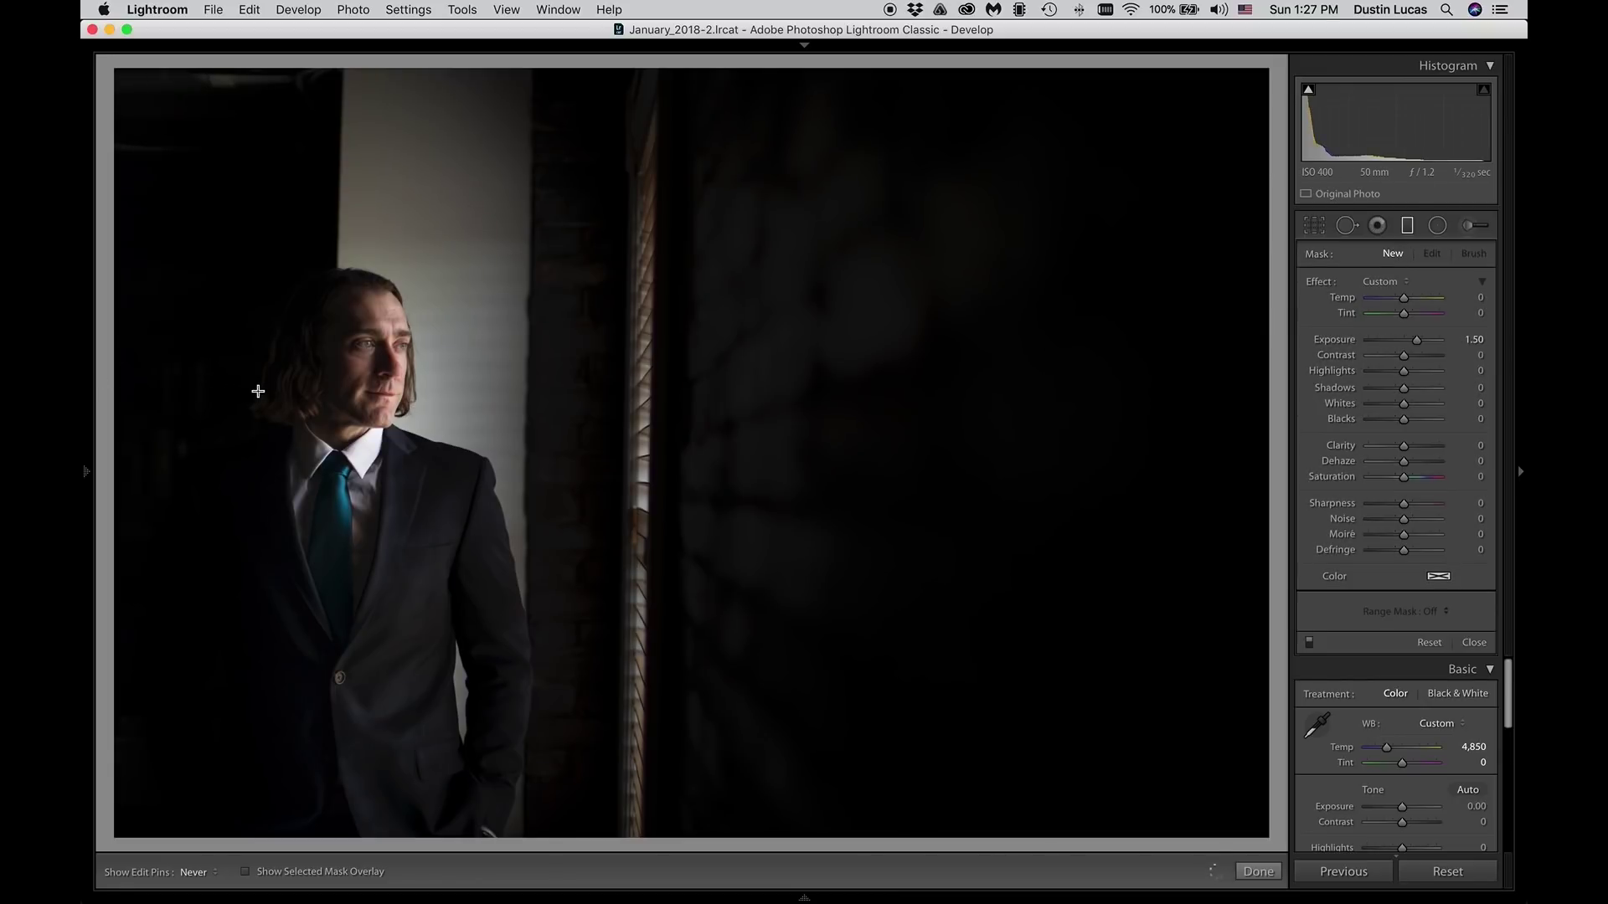
{"action": "left_click", "coordinate": [387, 395]}
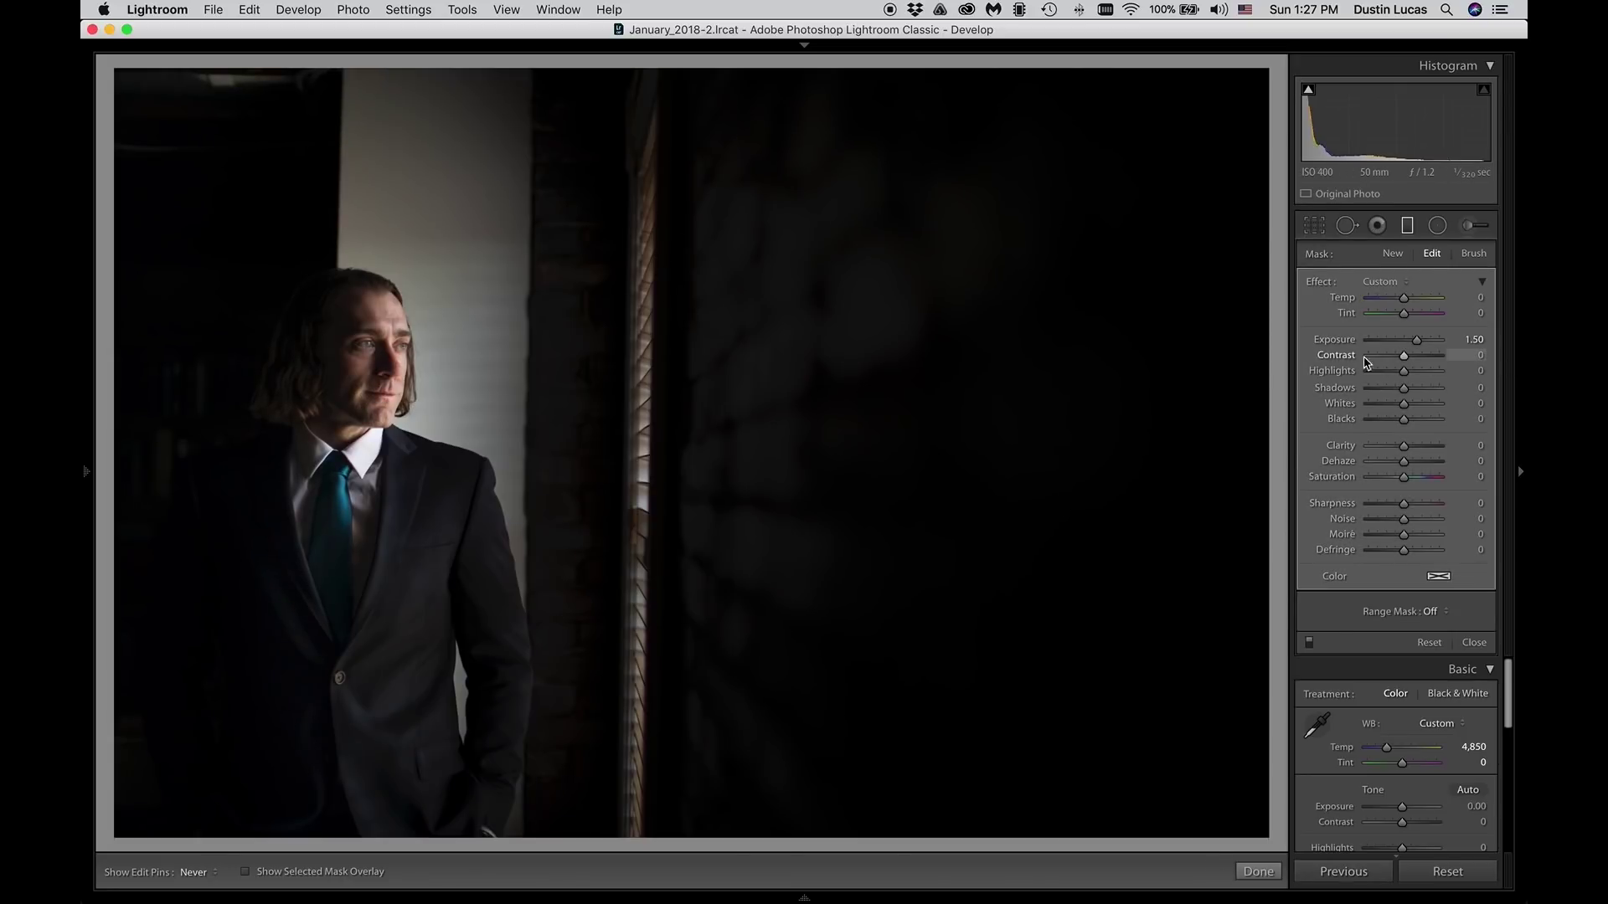
{"action": "double_click", "coordinate": [1338, 340]}
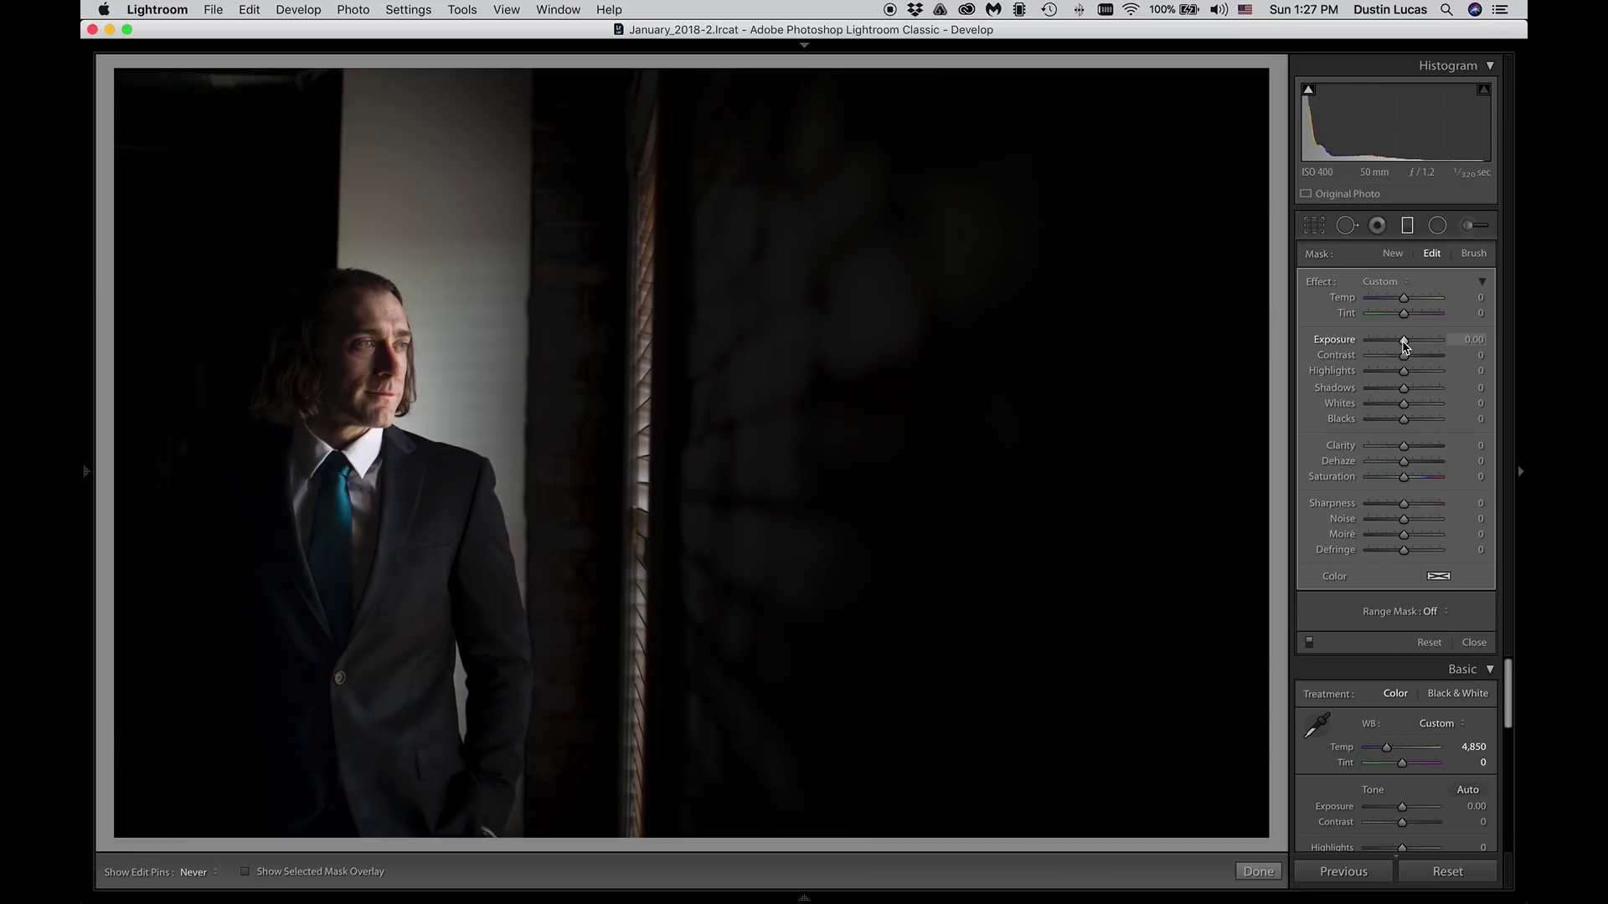
{"action": "mouse_move", "coordinate": [1404, 340]}
{"action": "left_mouse_down"}
{"action": "mouse_move", "coordinate": [1452, 346]}
{"action": "mouse_move", "coordinate": [1419, 344]}
{"action": "left_mouse_up"}
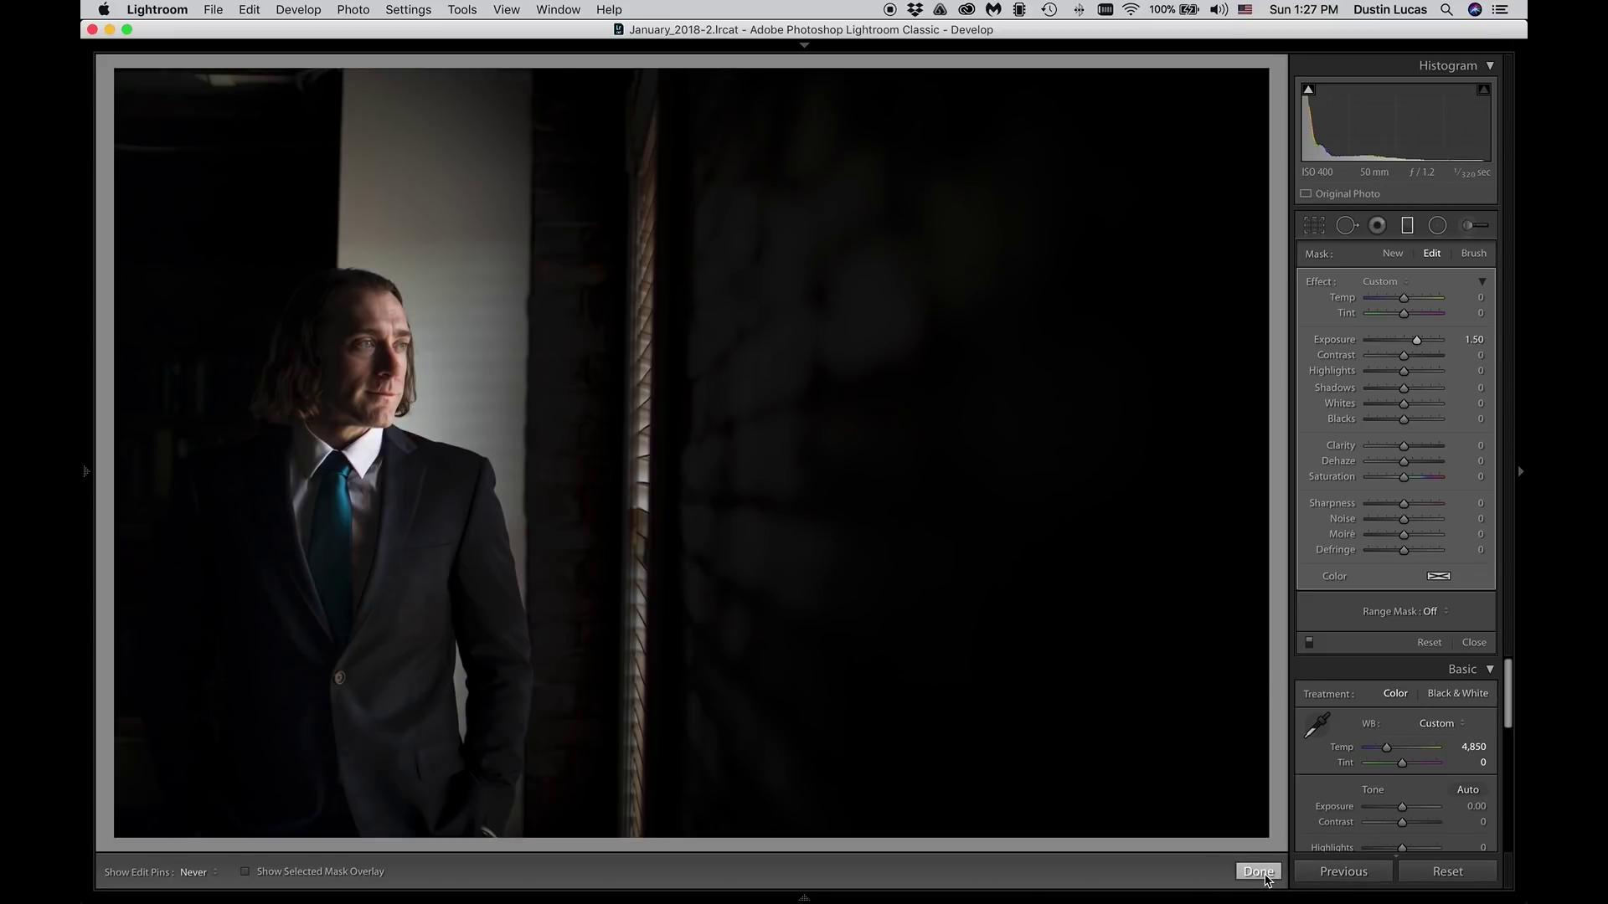
Step: Compare the groom photo with both graduated filters off and on
{"action": "left_click", "coordinate": [1310, 646]}
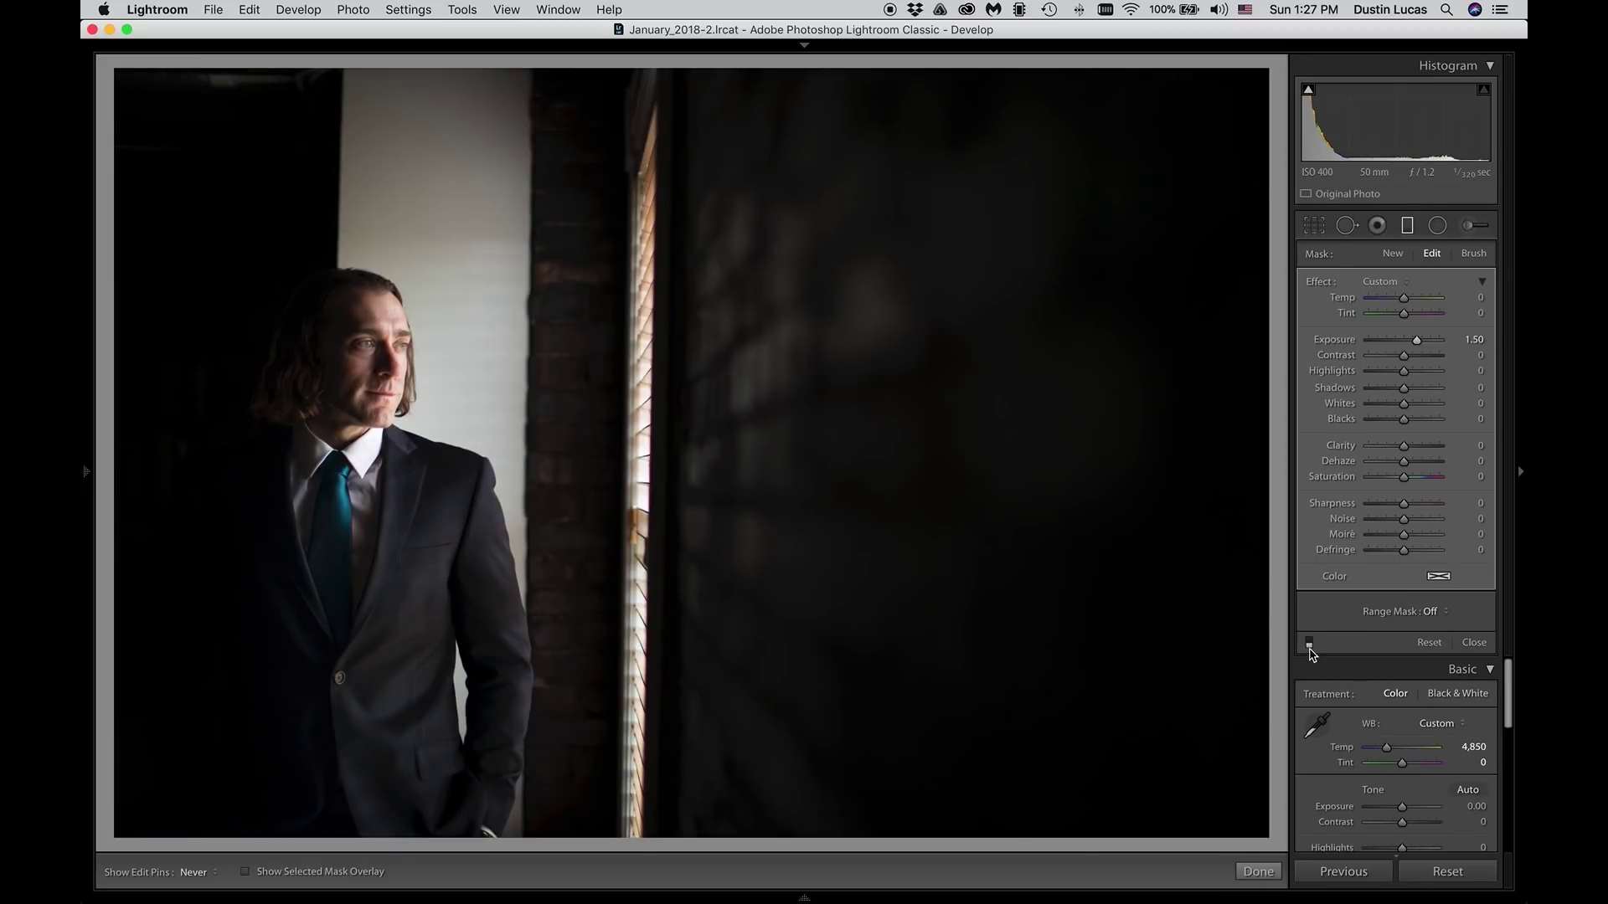
{"action": "left_click", "coordinate": [1309, 647]}
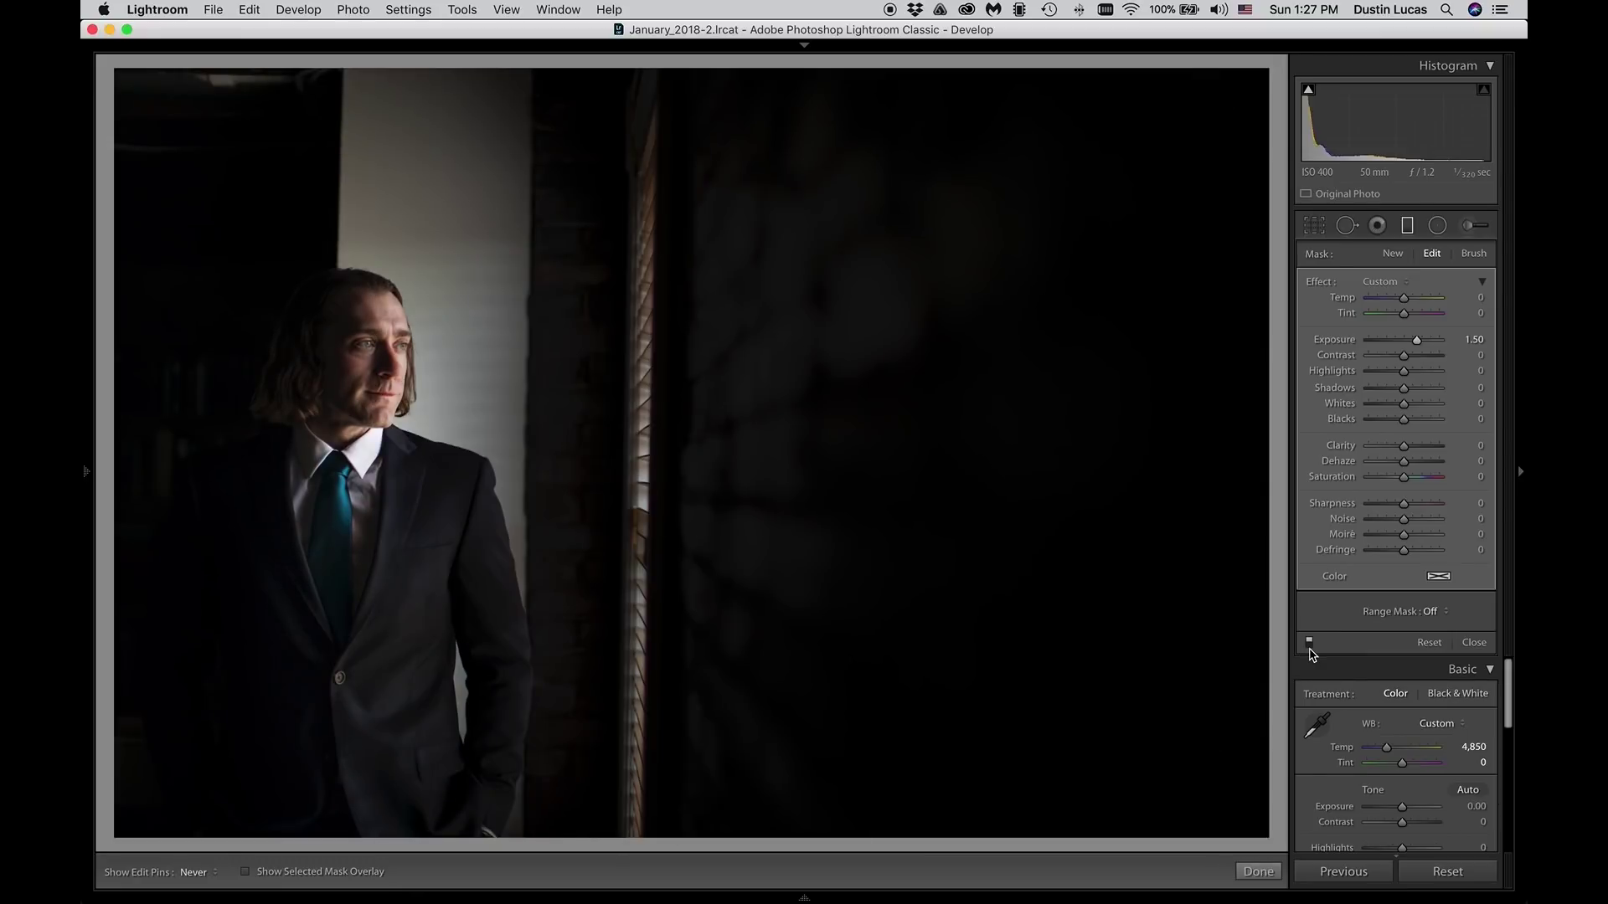
{"action": "left_click", "coordinate": [1310, 647]}
{"action": "left_click", "coordinate": [1309, 646]}
Step: Set edit pins to Auto, reset the darkening graduated filter's Highlights to 0, and check the photo with the filters off and on
{"action": "left_click", "coordinate": [195, 873]}
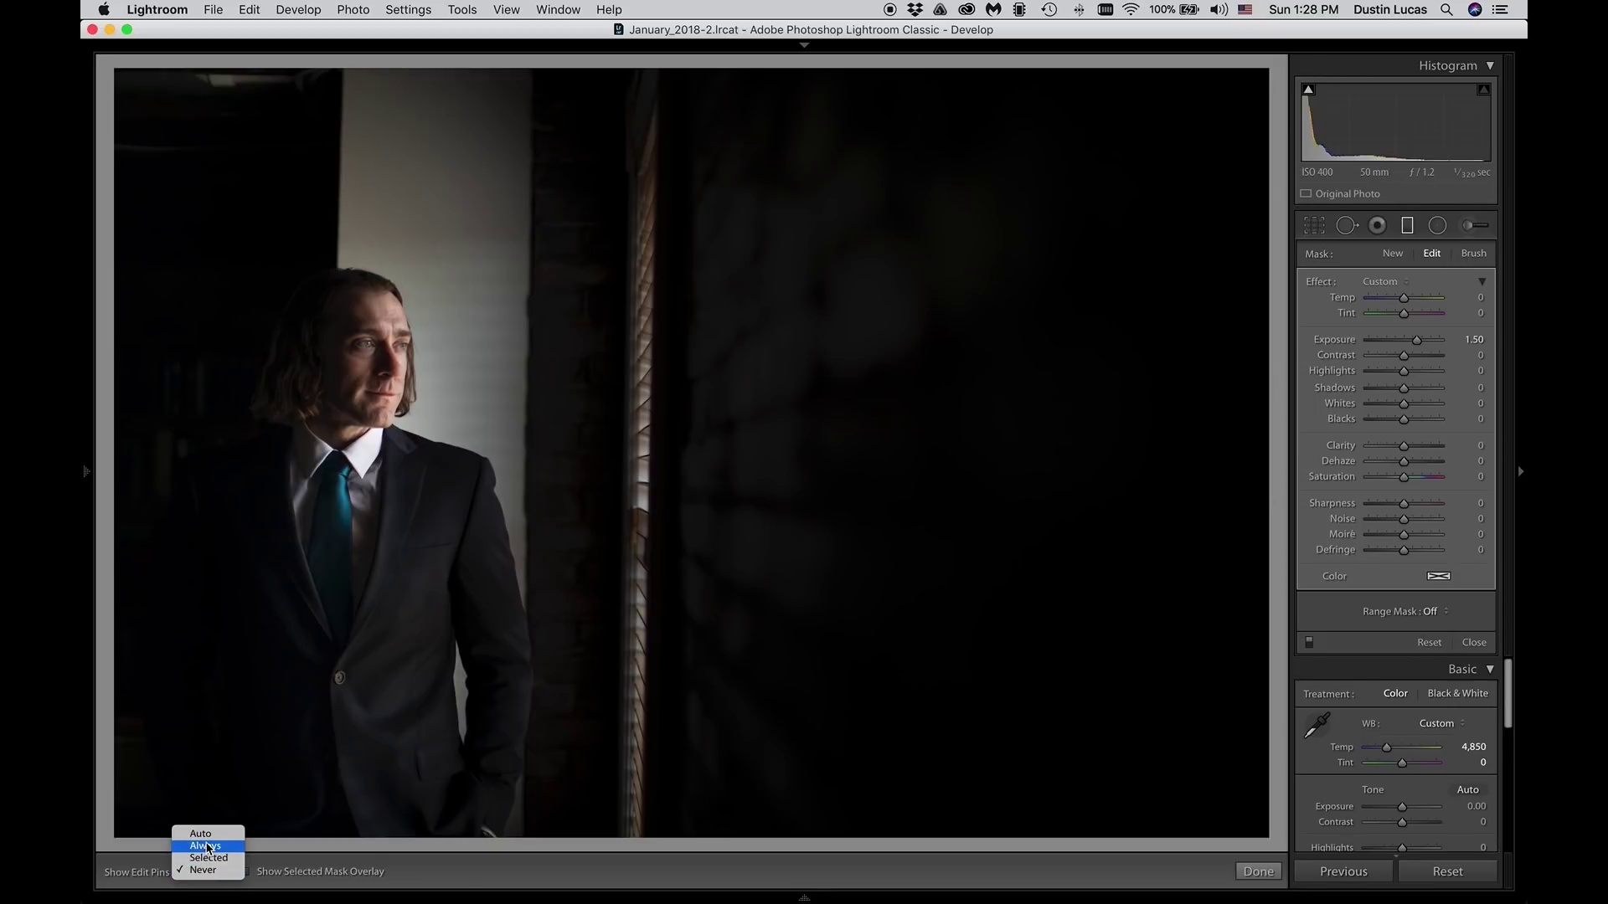
{"action": "left_click", "coordinate": [210, 841]}
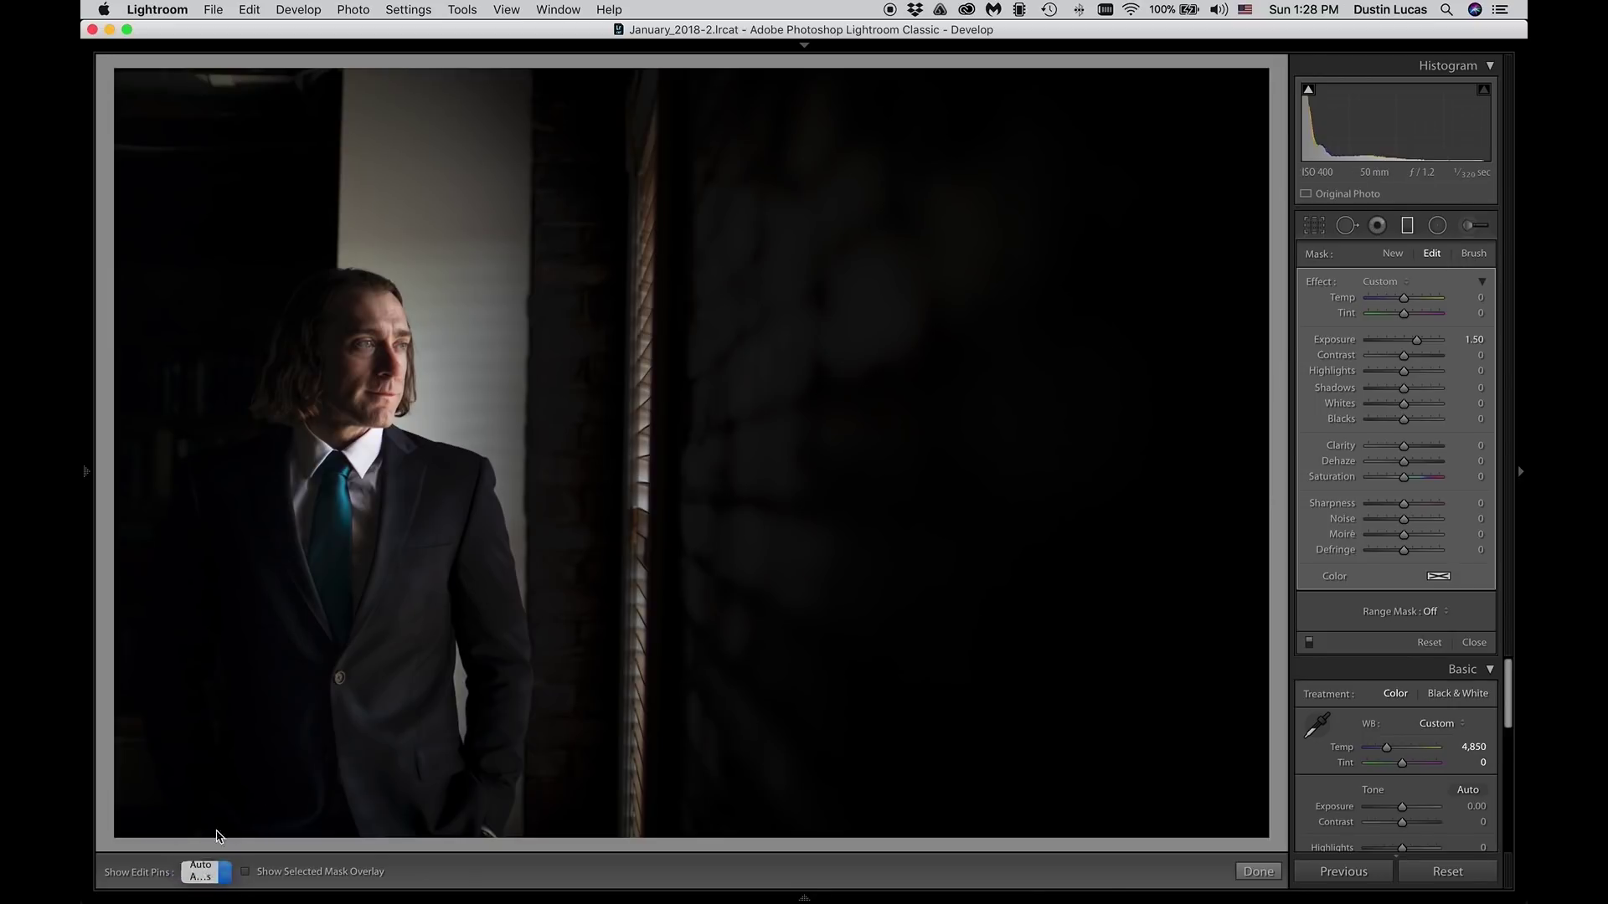
{"action": "left_click", "coordinate": [441, 346]}
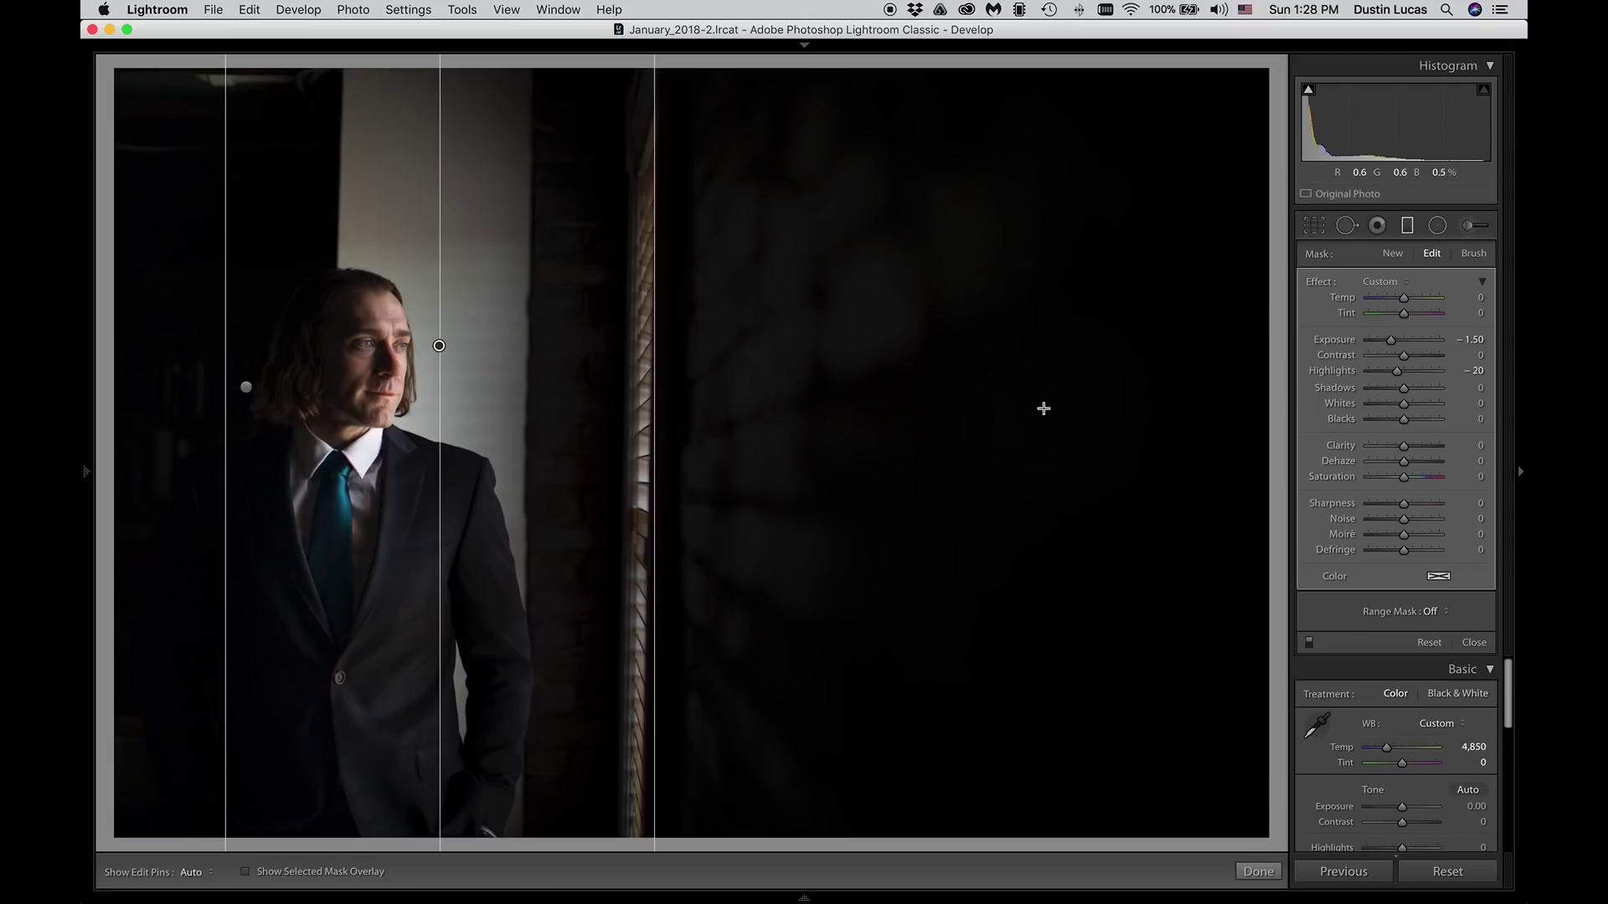
{"action": "double_click", "coordinate": [1333, 377]}
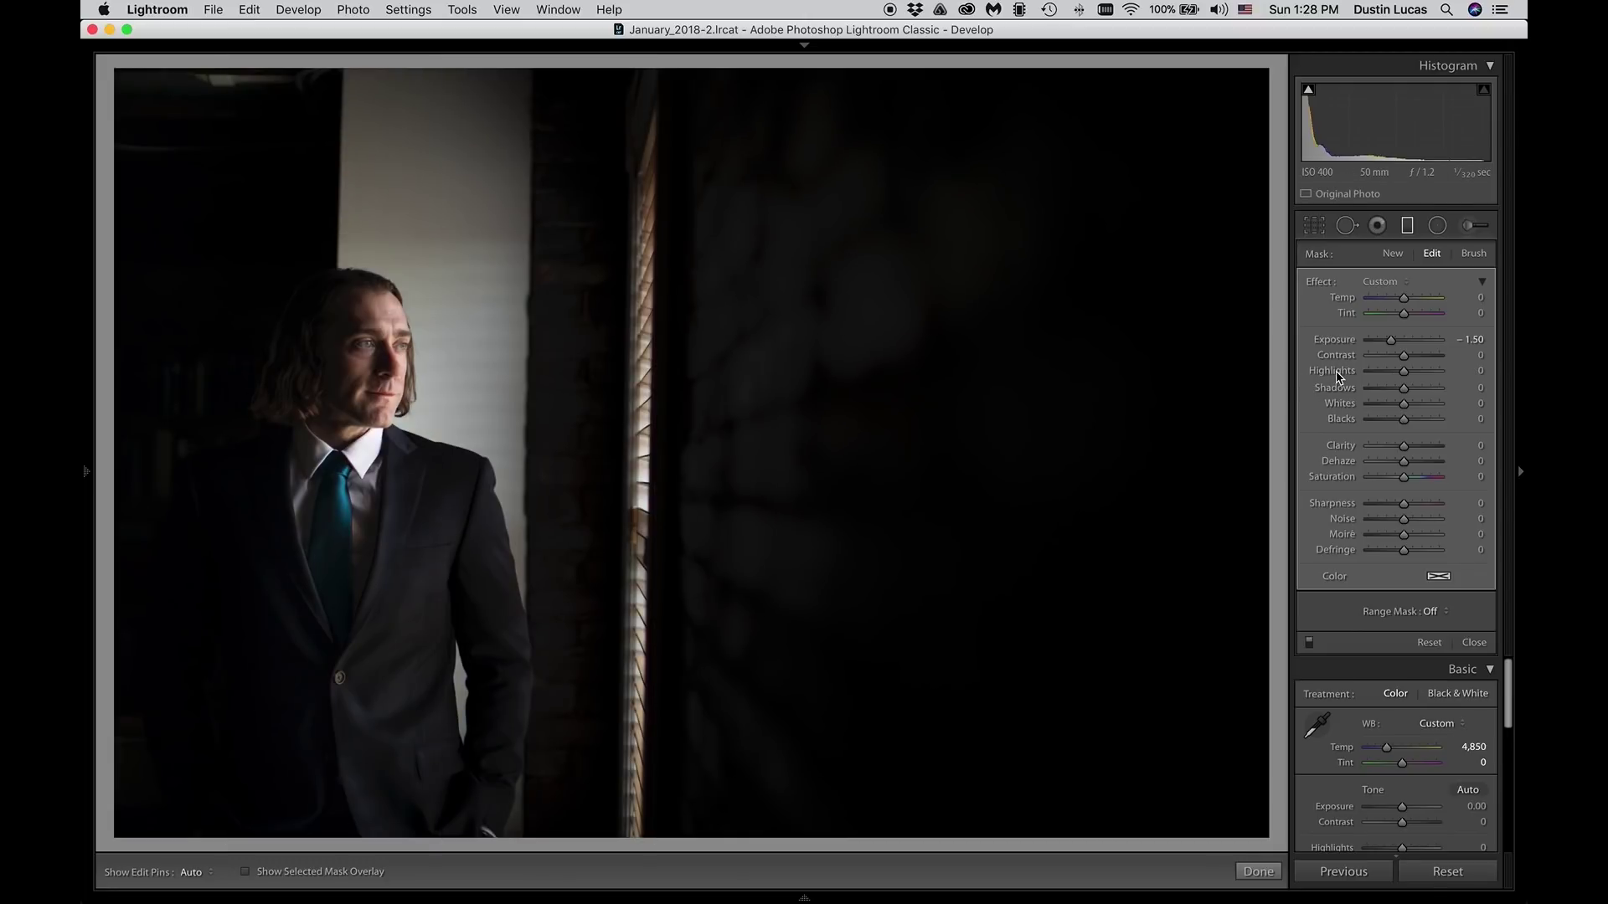
{"action": "left_click", "coordinate": [1308, 643]}
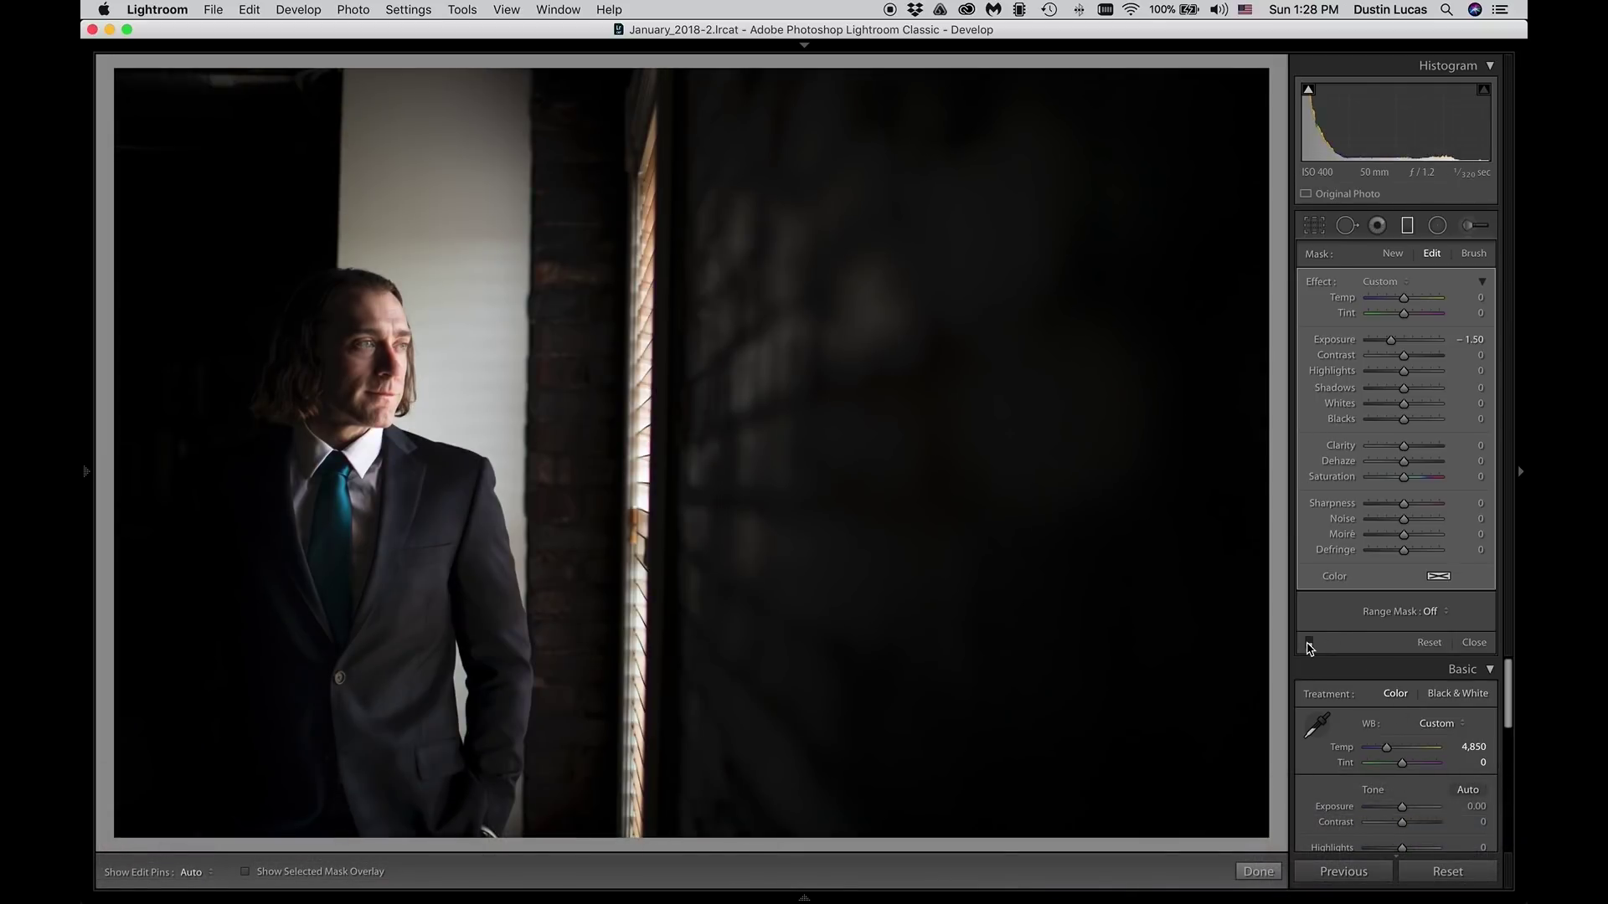
{"action": "left_click", "coordinate": [1309, 643]}
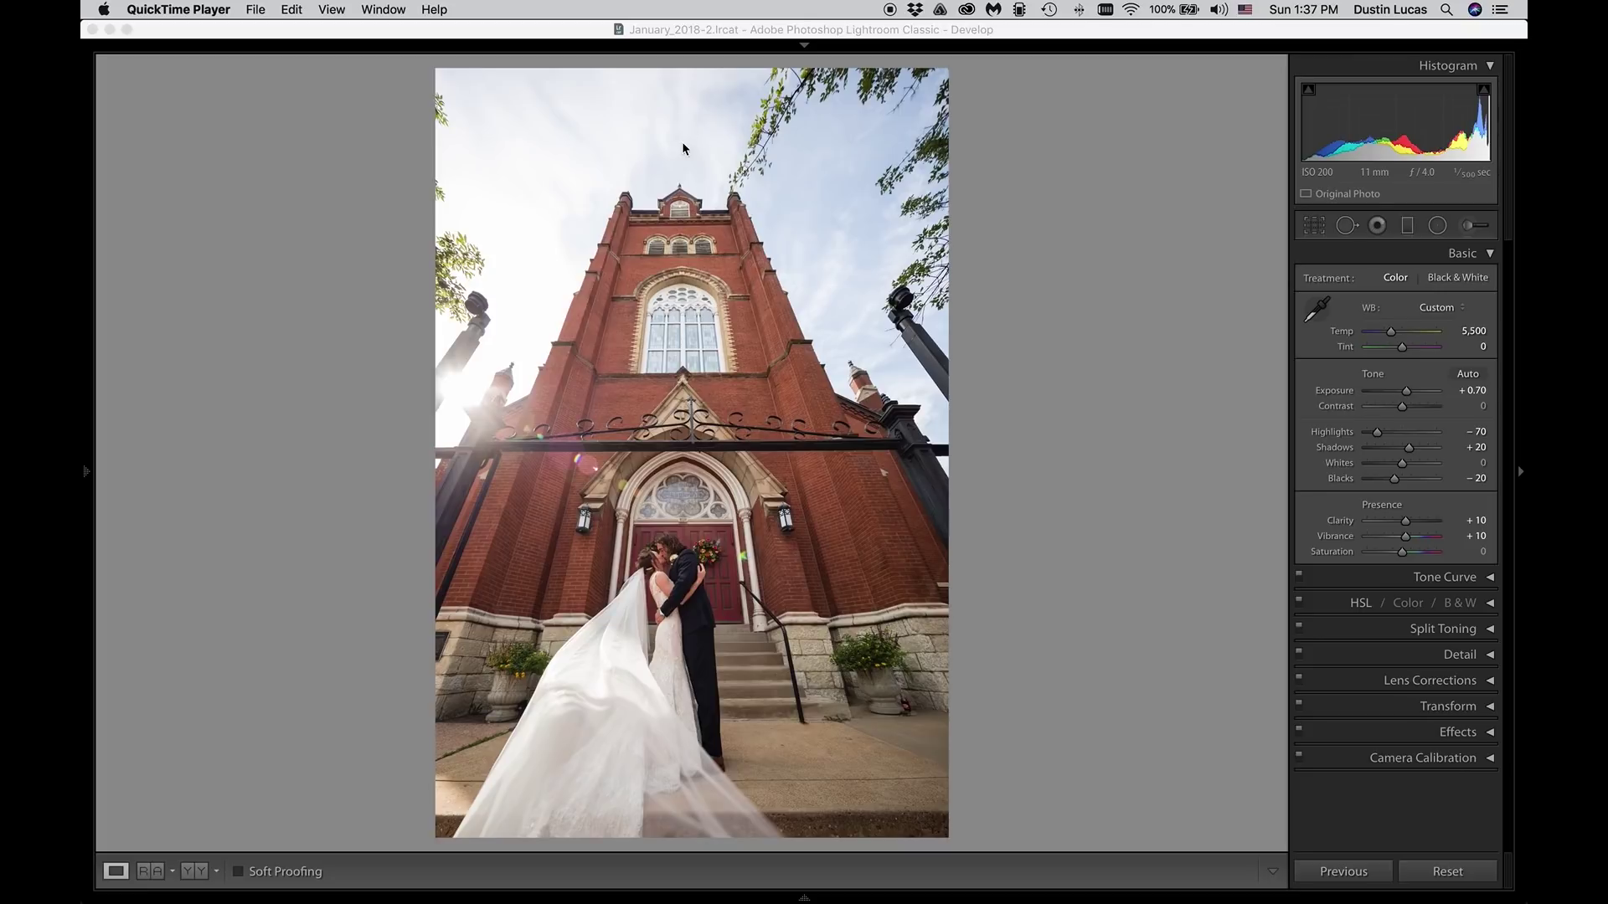
Step: Draw a graduated filter with the Color_Blue Skies preset from the top edge of the church photo down to the couple
{"action": "left_click", "coordinate": [1134, 364]}
{"action": "key", "text": "m"}
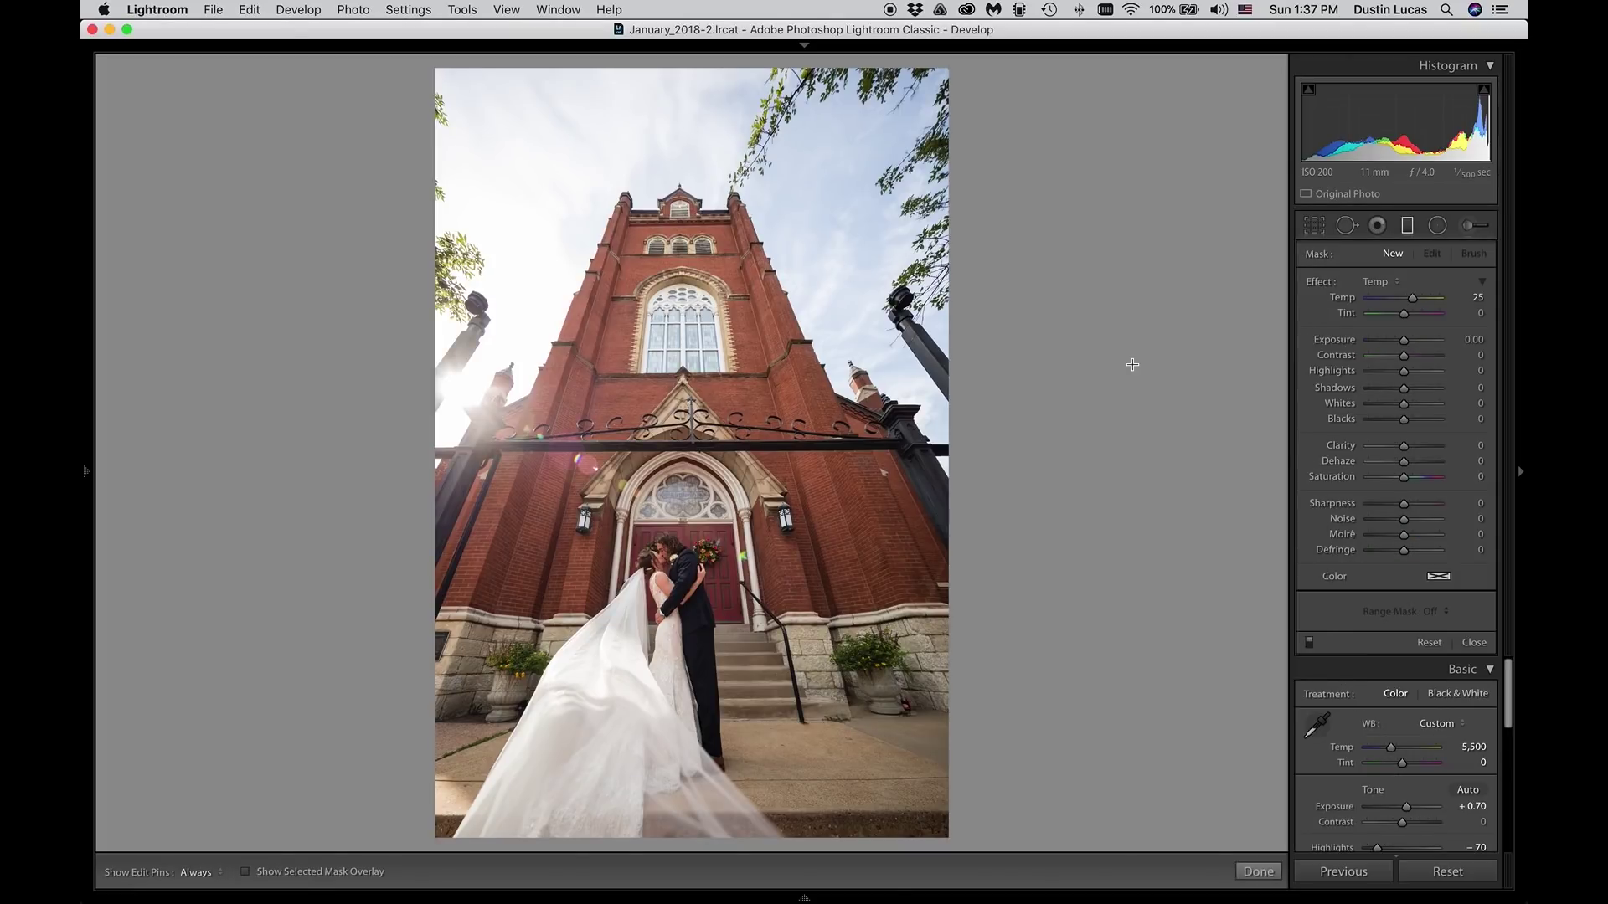
{"action": "left_click", "coordinate": [1381, 283]}
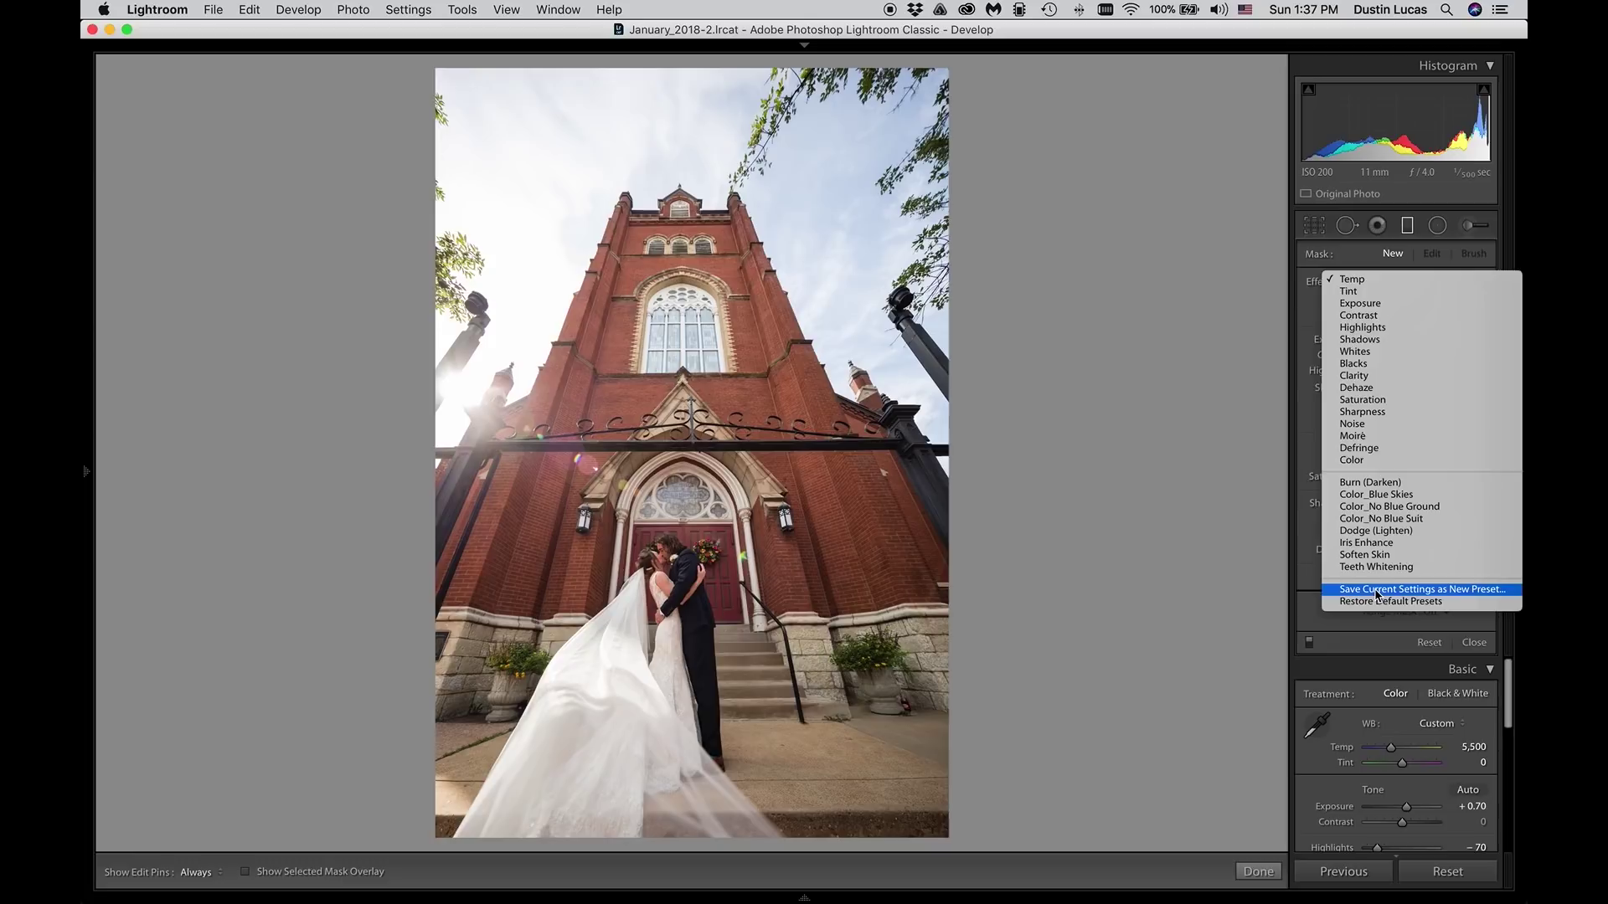
{"action": "left_click", "coordinate": [1310, 571]}
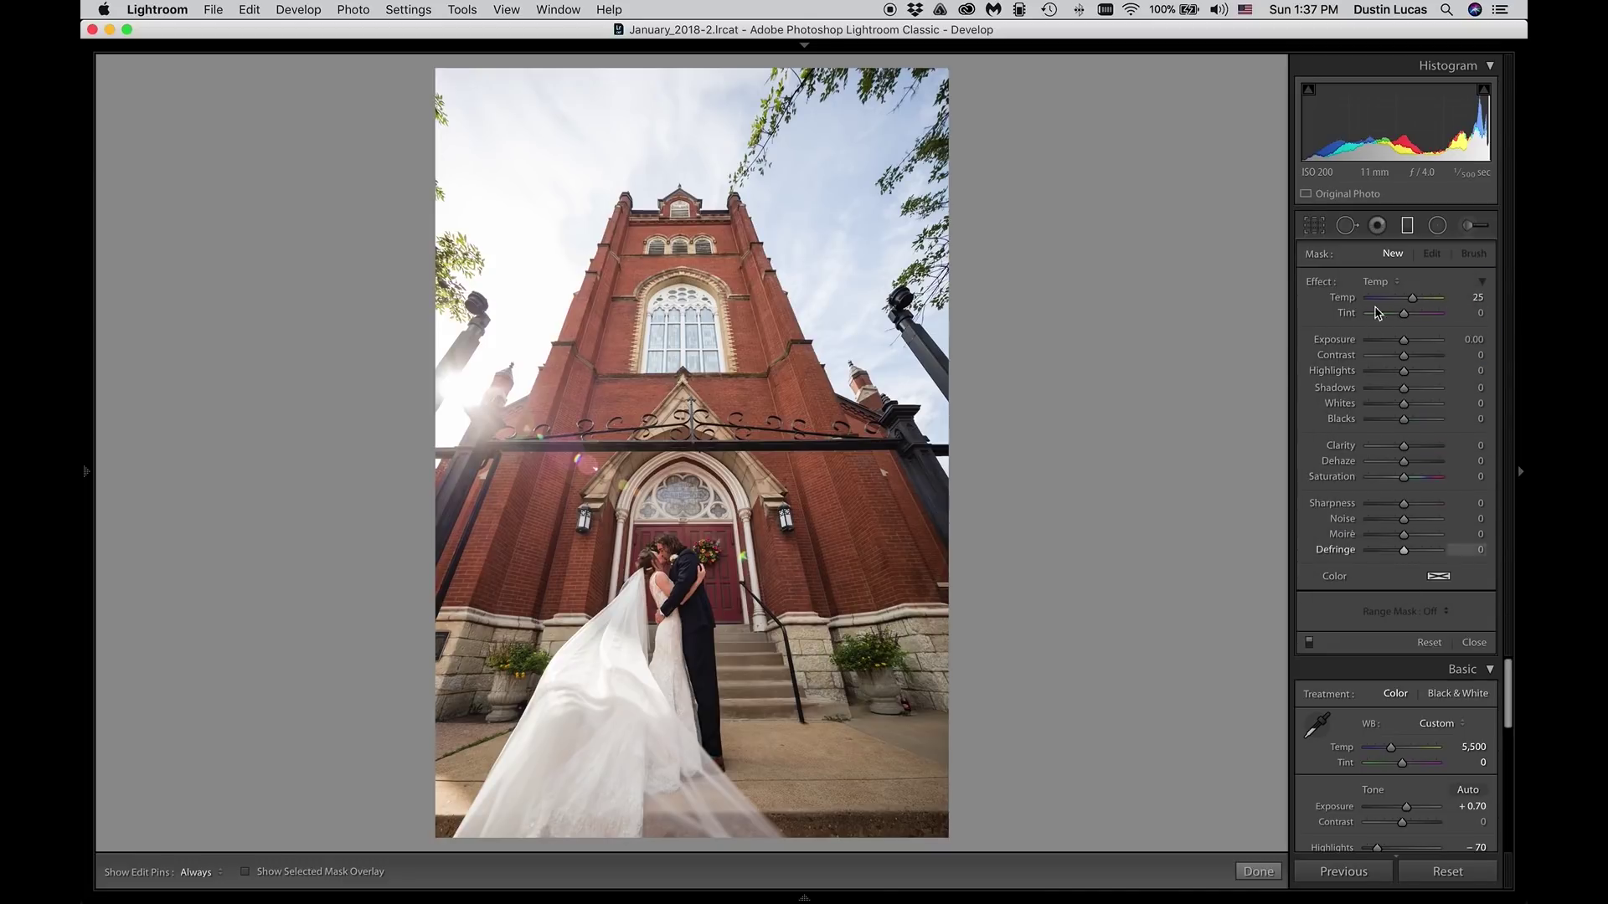
{"action": "left_click", "coordinate": [1386, 282]}
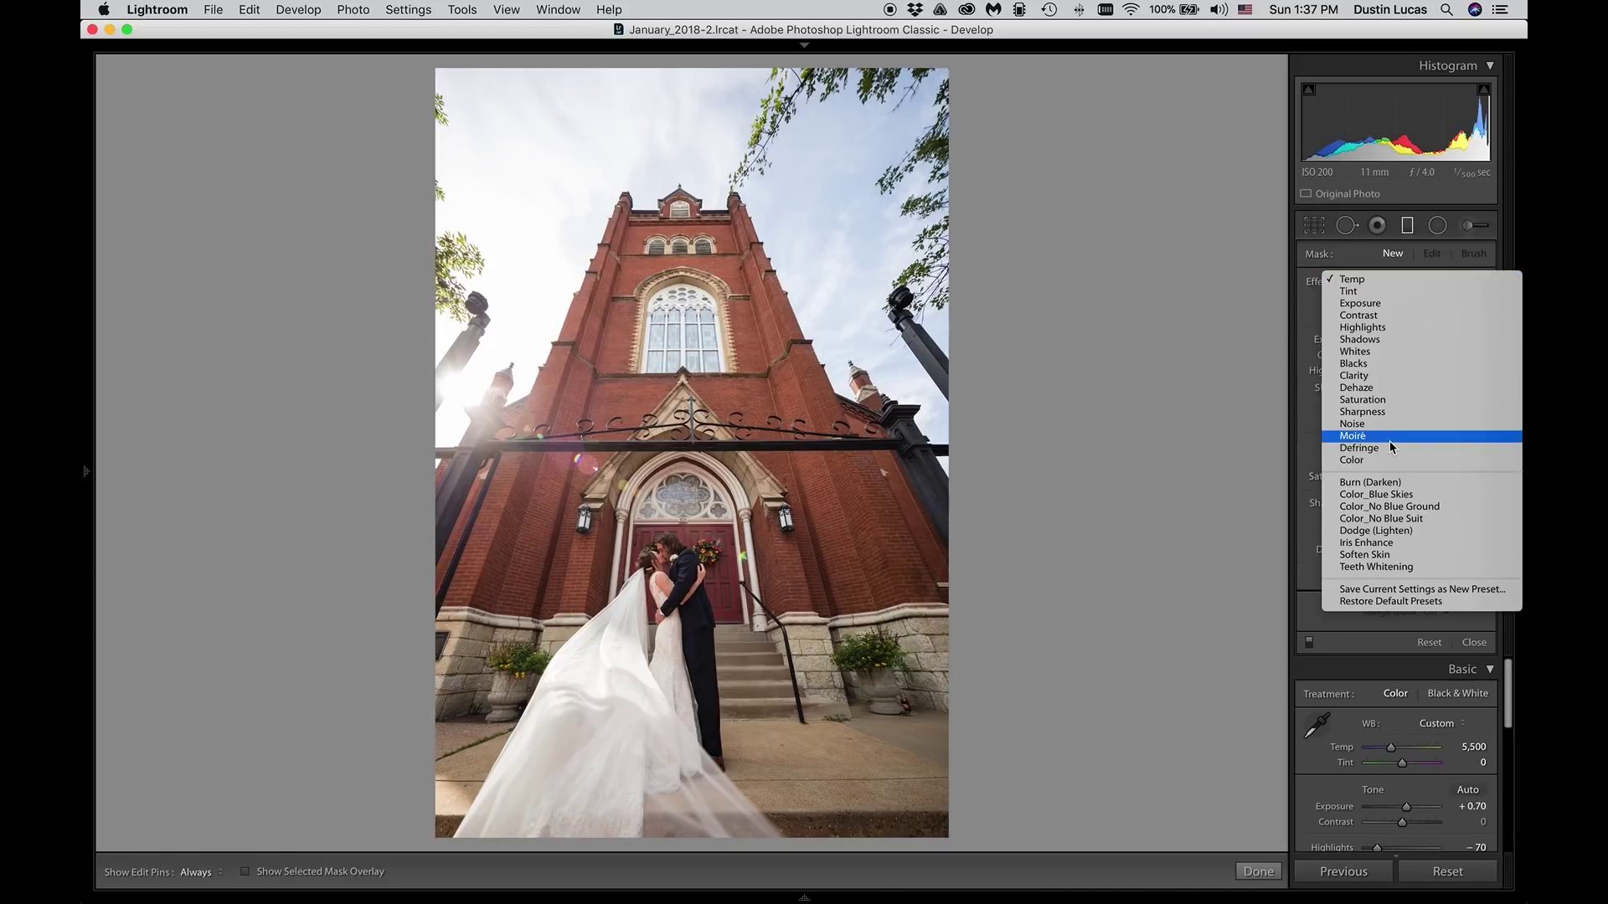
{"action": "left_click", "coordinate": [1364, 495]}
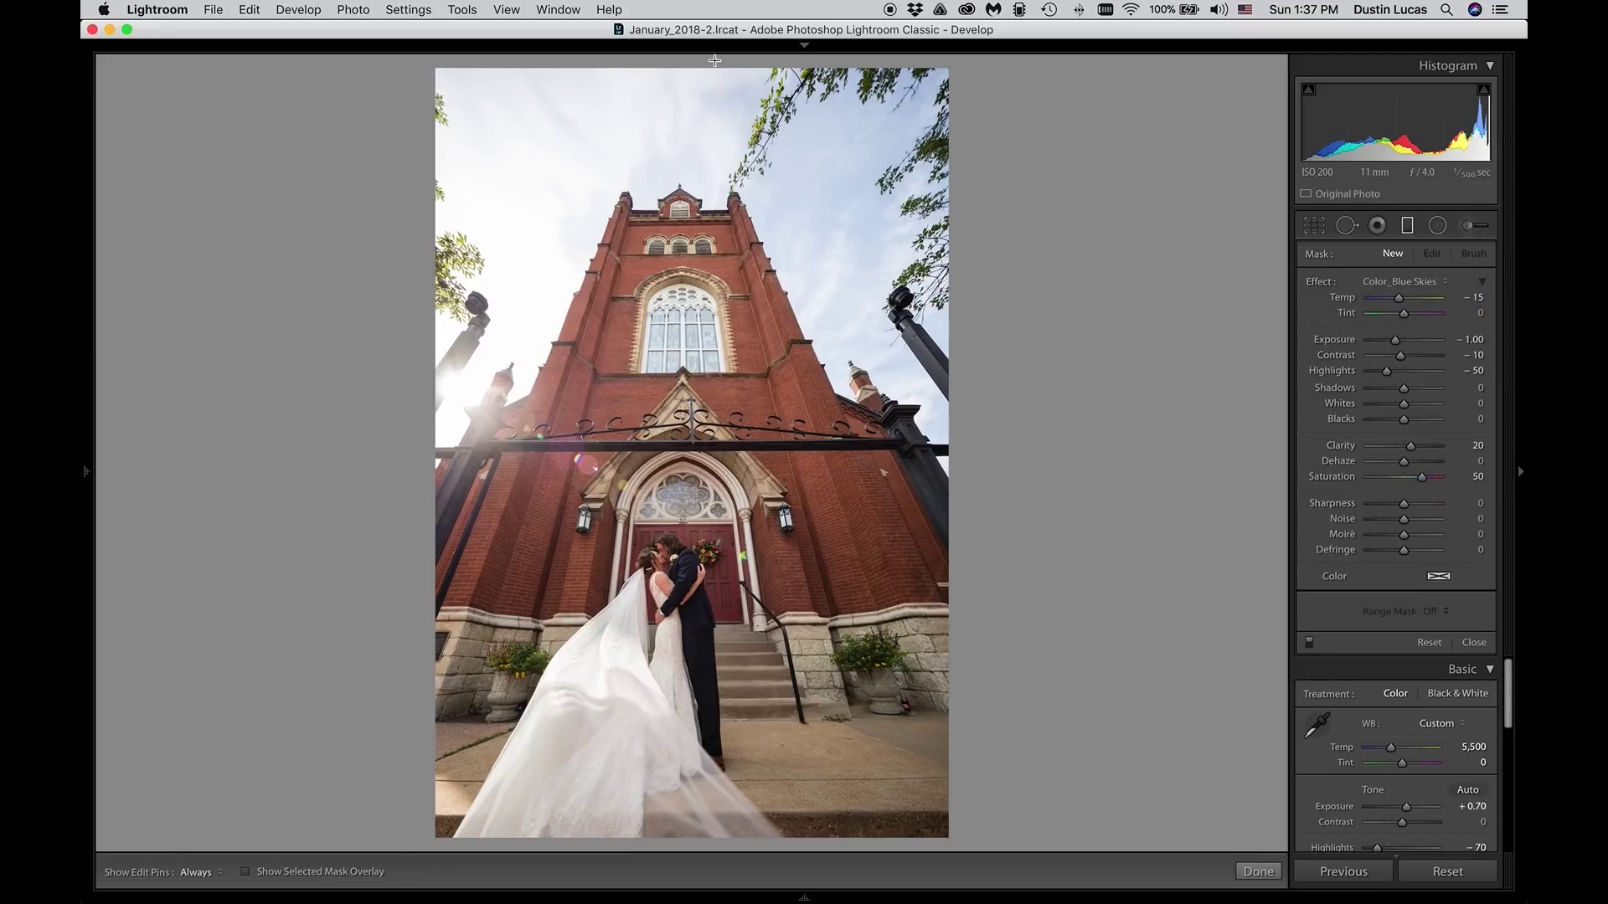
{"action": "left_click_drag", "start_coordinate": [685, 57], "coordinate": [694, 632]}
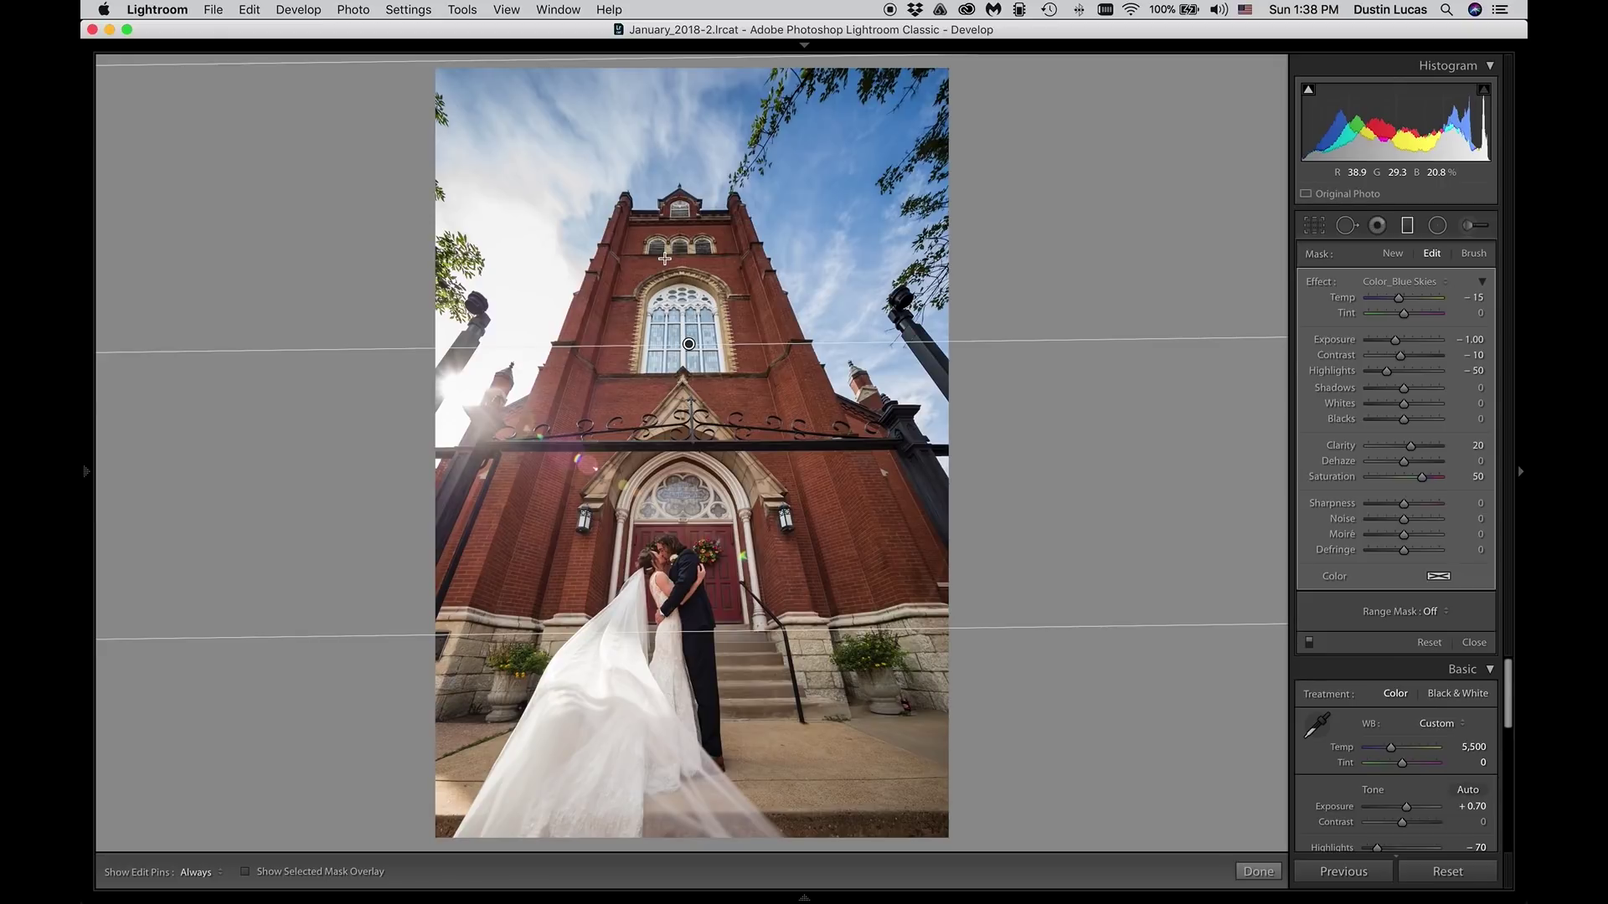
Step: Switch the sky graduated filter to mask brushing and enable Auto Mask
{"action": "key", "text": "shift"}
{"action": "key", "text": "shift+t"}
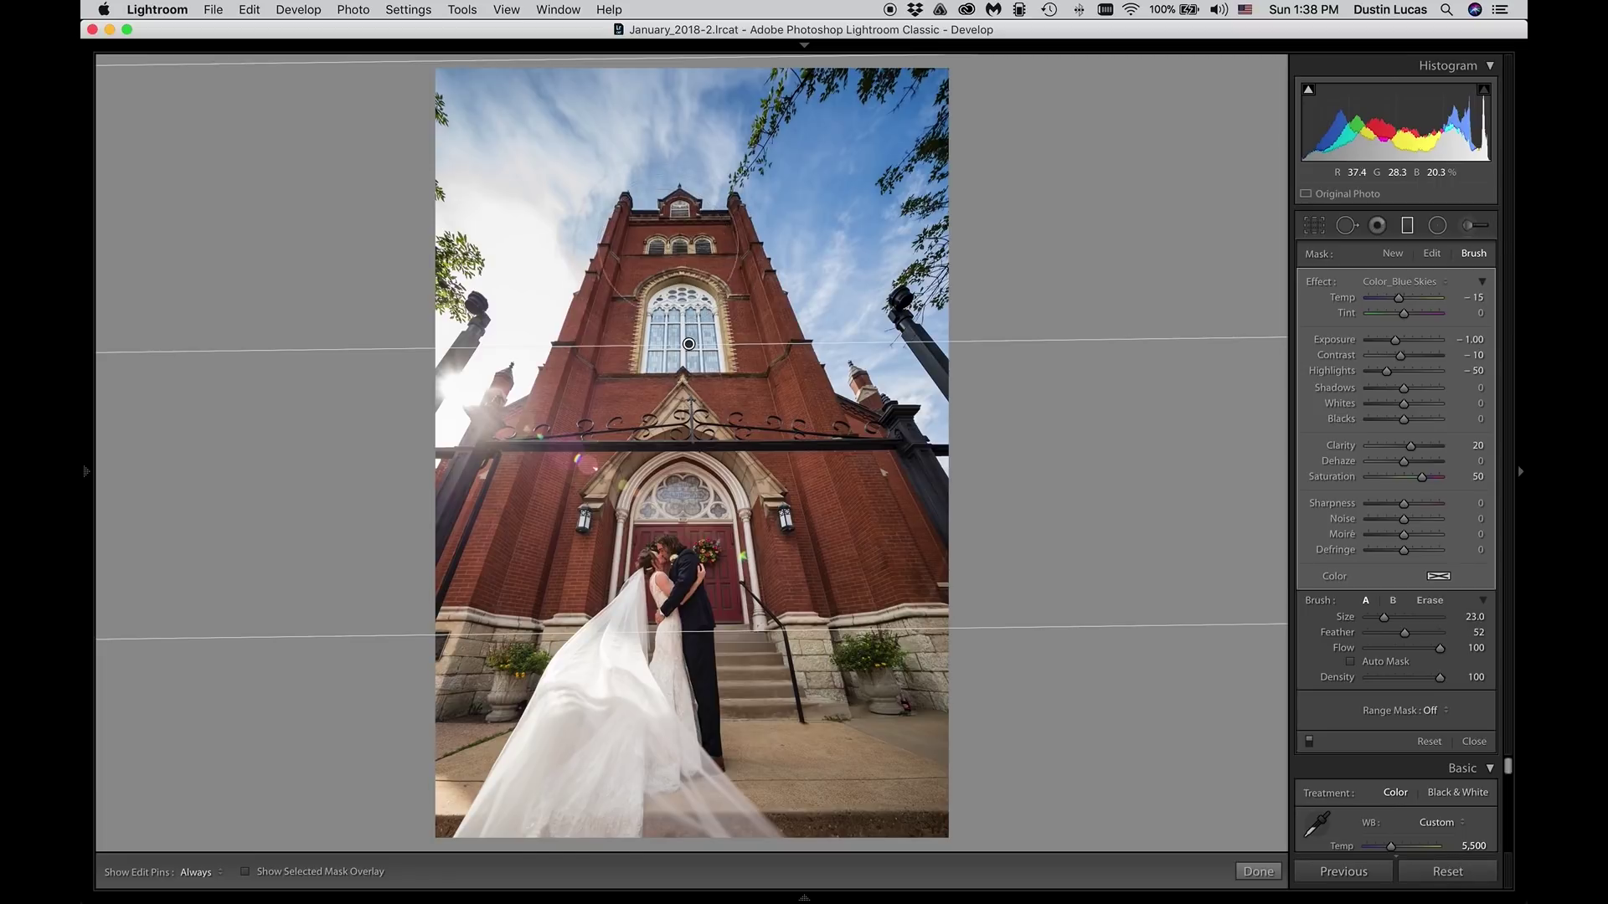
{"action": "left_click", "coordinate": [1350, 662]}
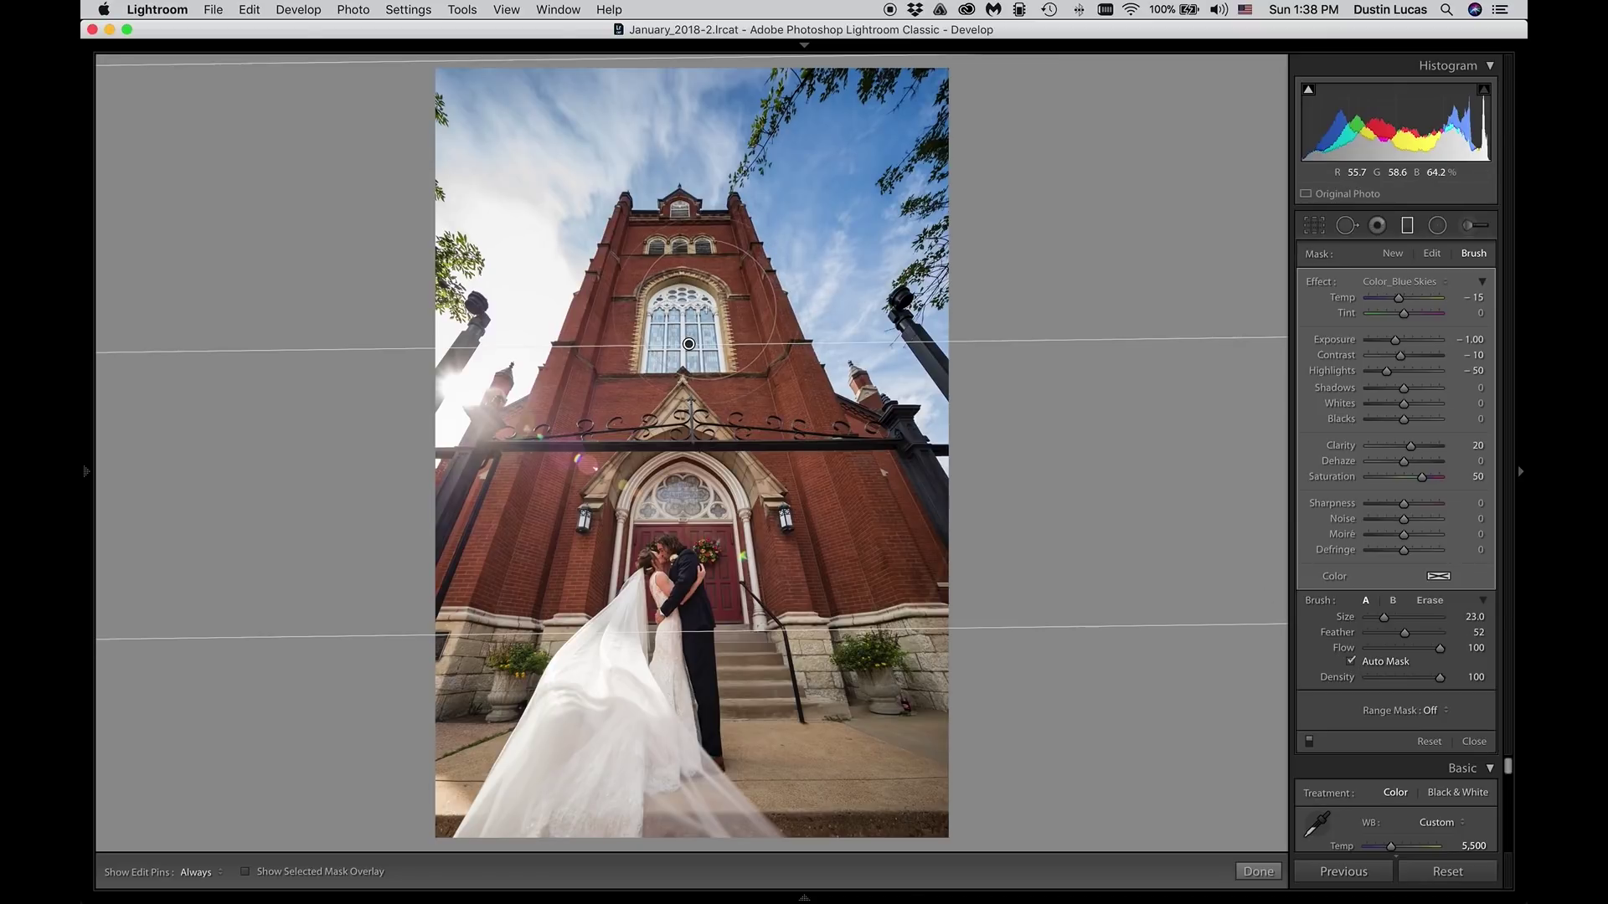
{"action": "key", "text": "alt"}
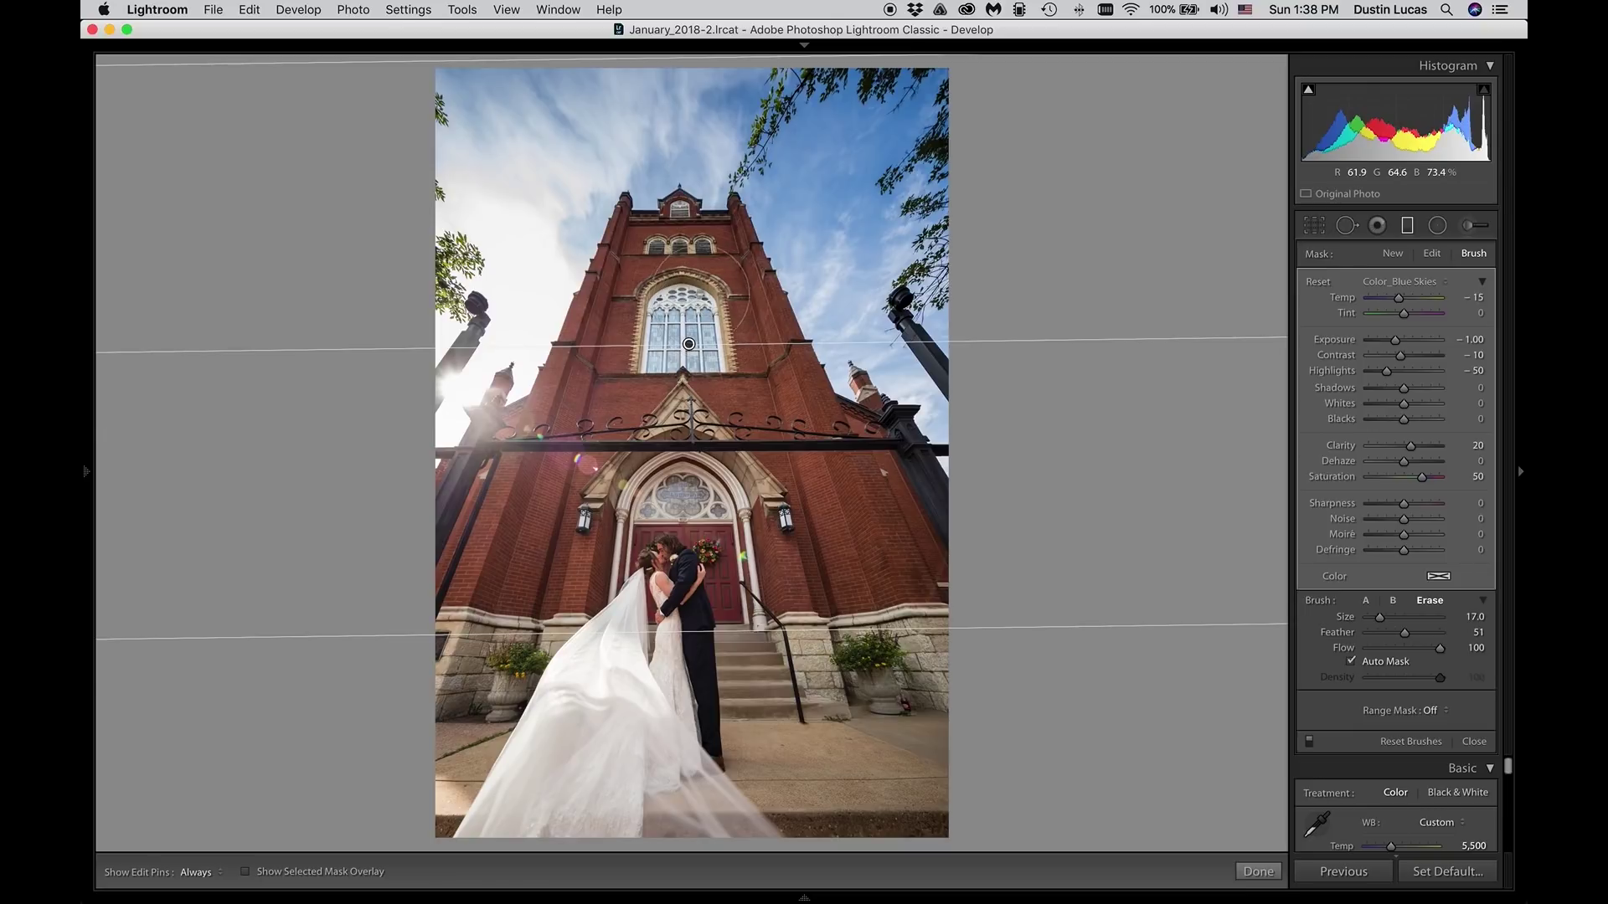
{"action": "key", "text": "h"}
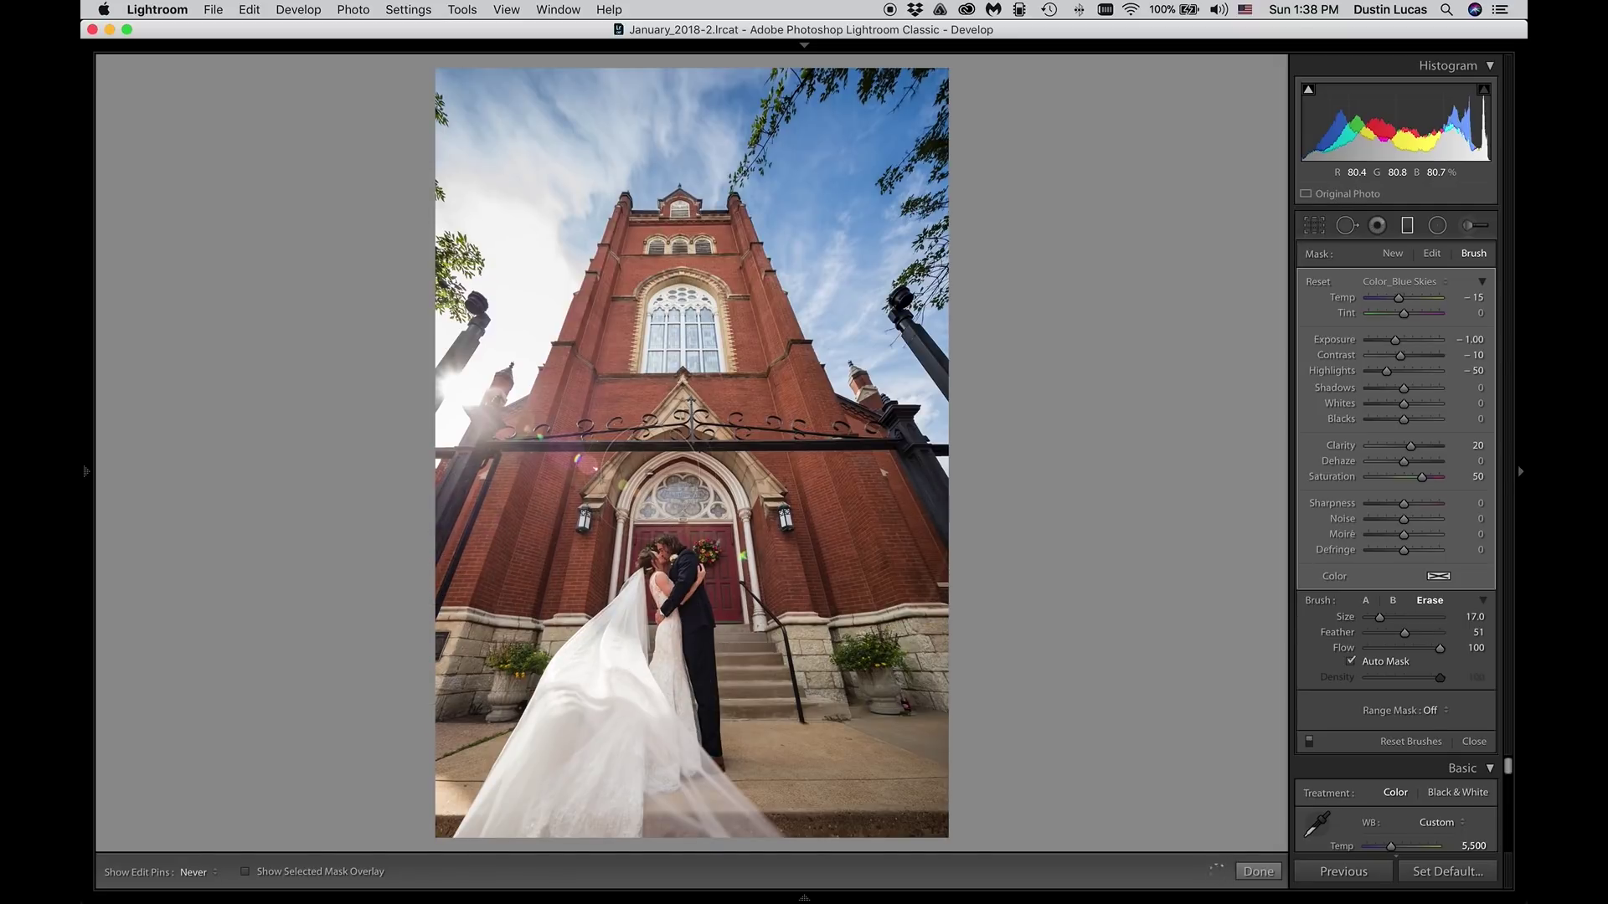
{"action": "key", "text": "alt"}
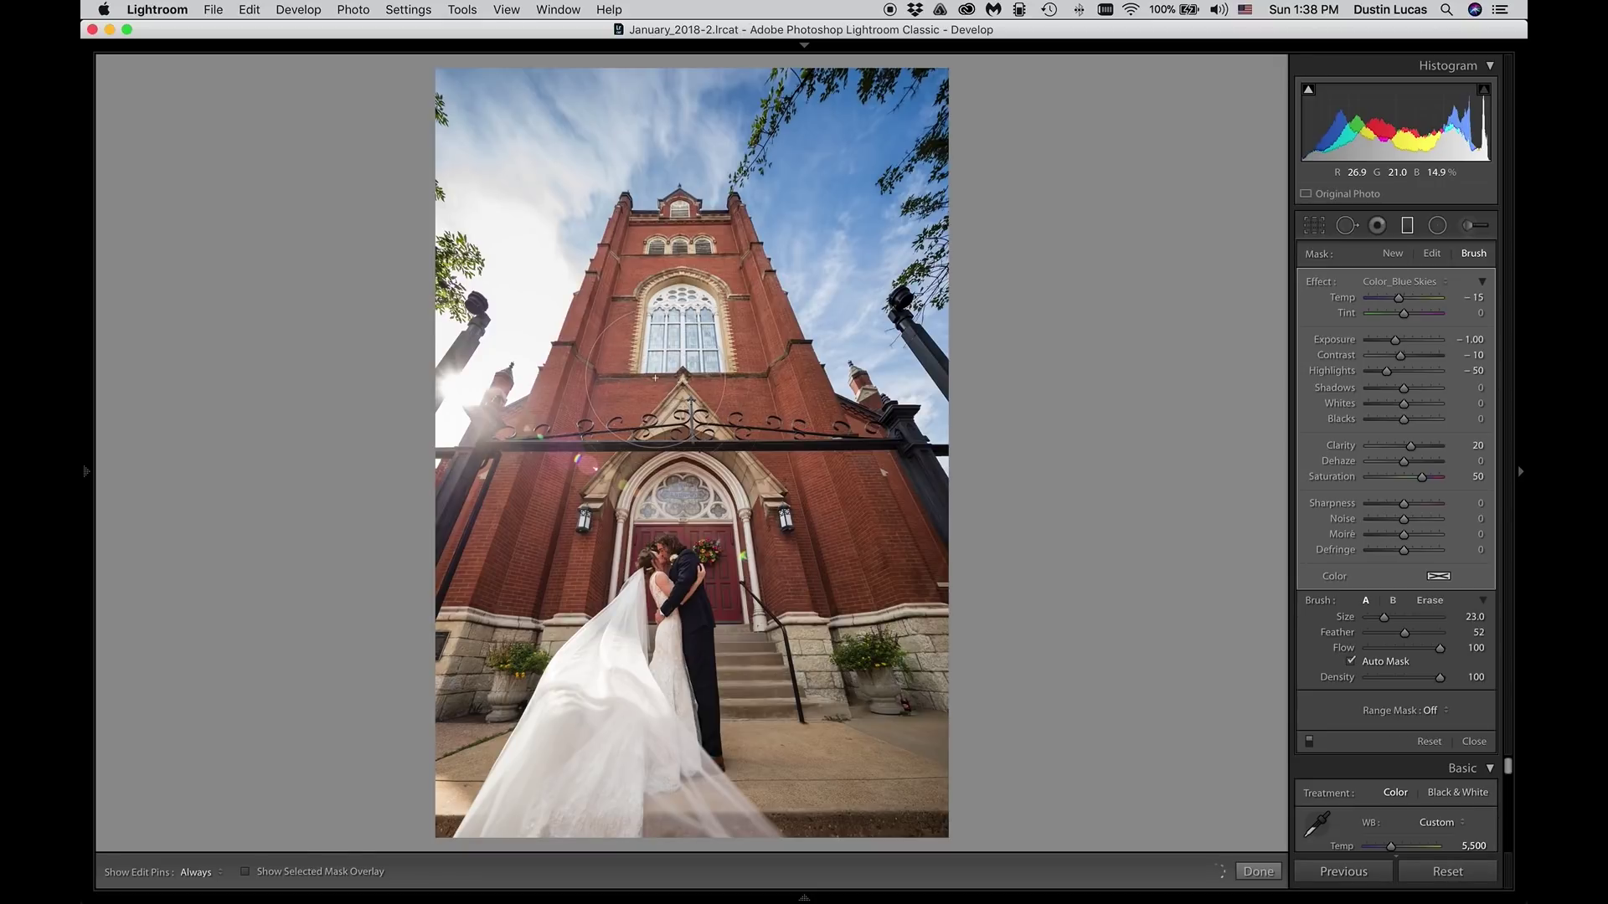
Step: Show the selected mask overlay and set the overlay color to green
{"action": "key", "text": "o"}
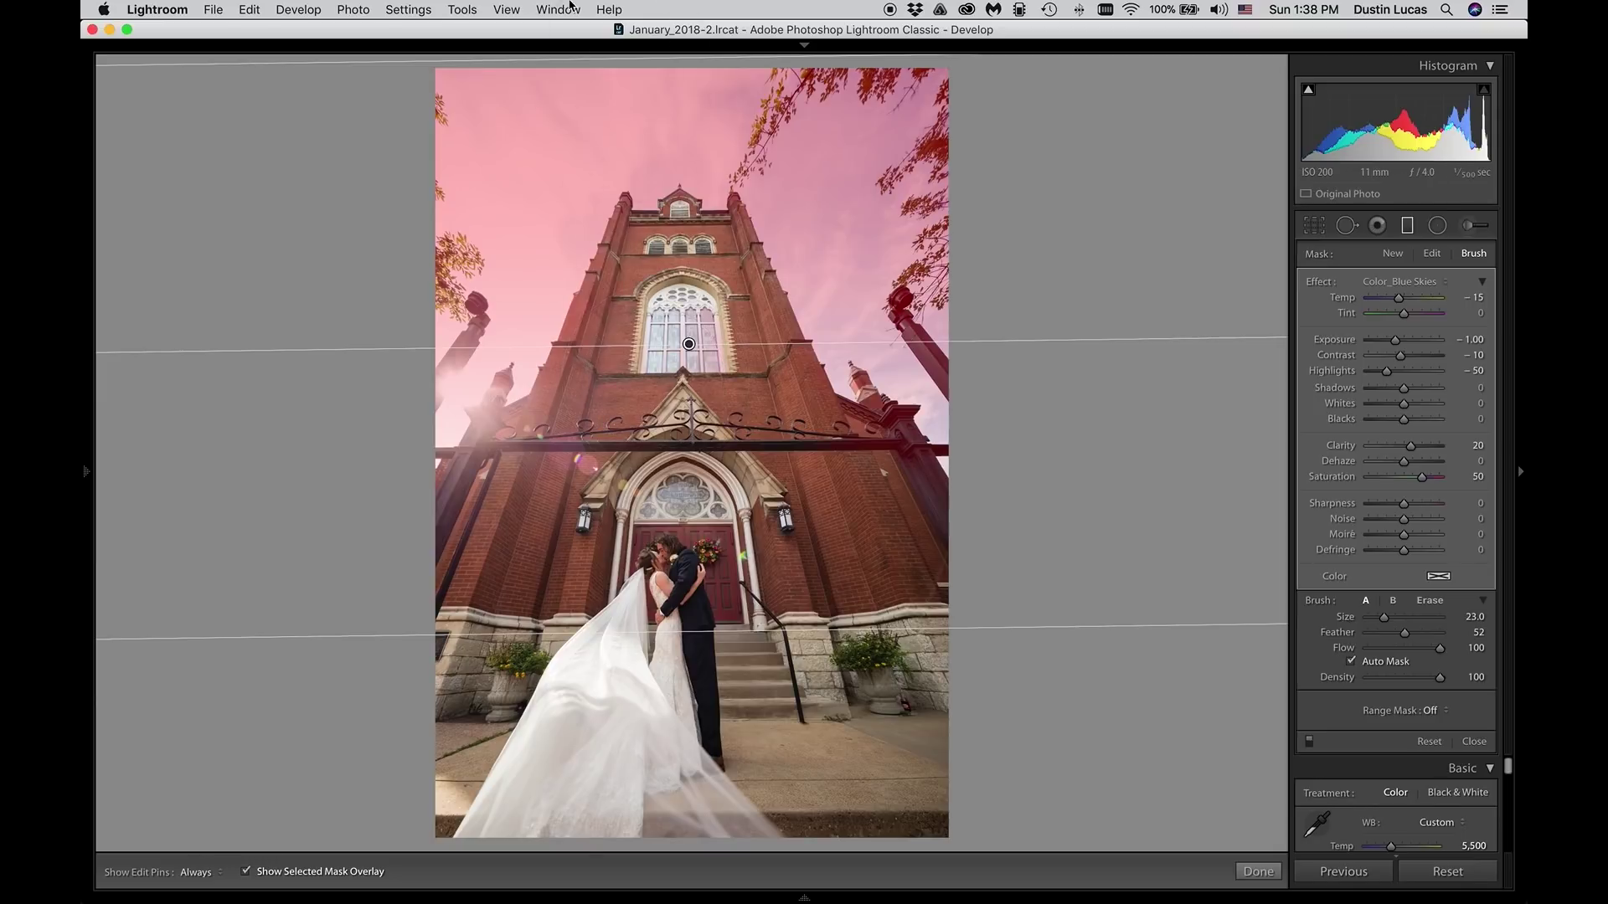
{"action": "left_click", "coordinate": [467, 9]}
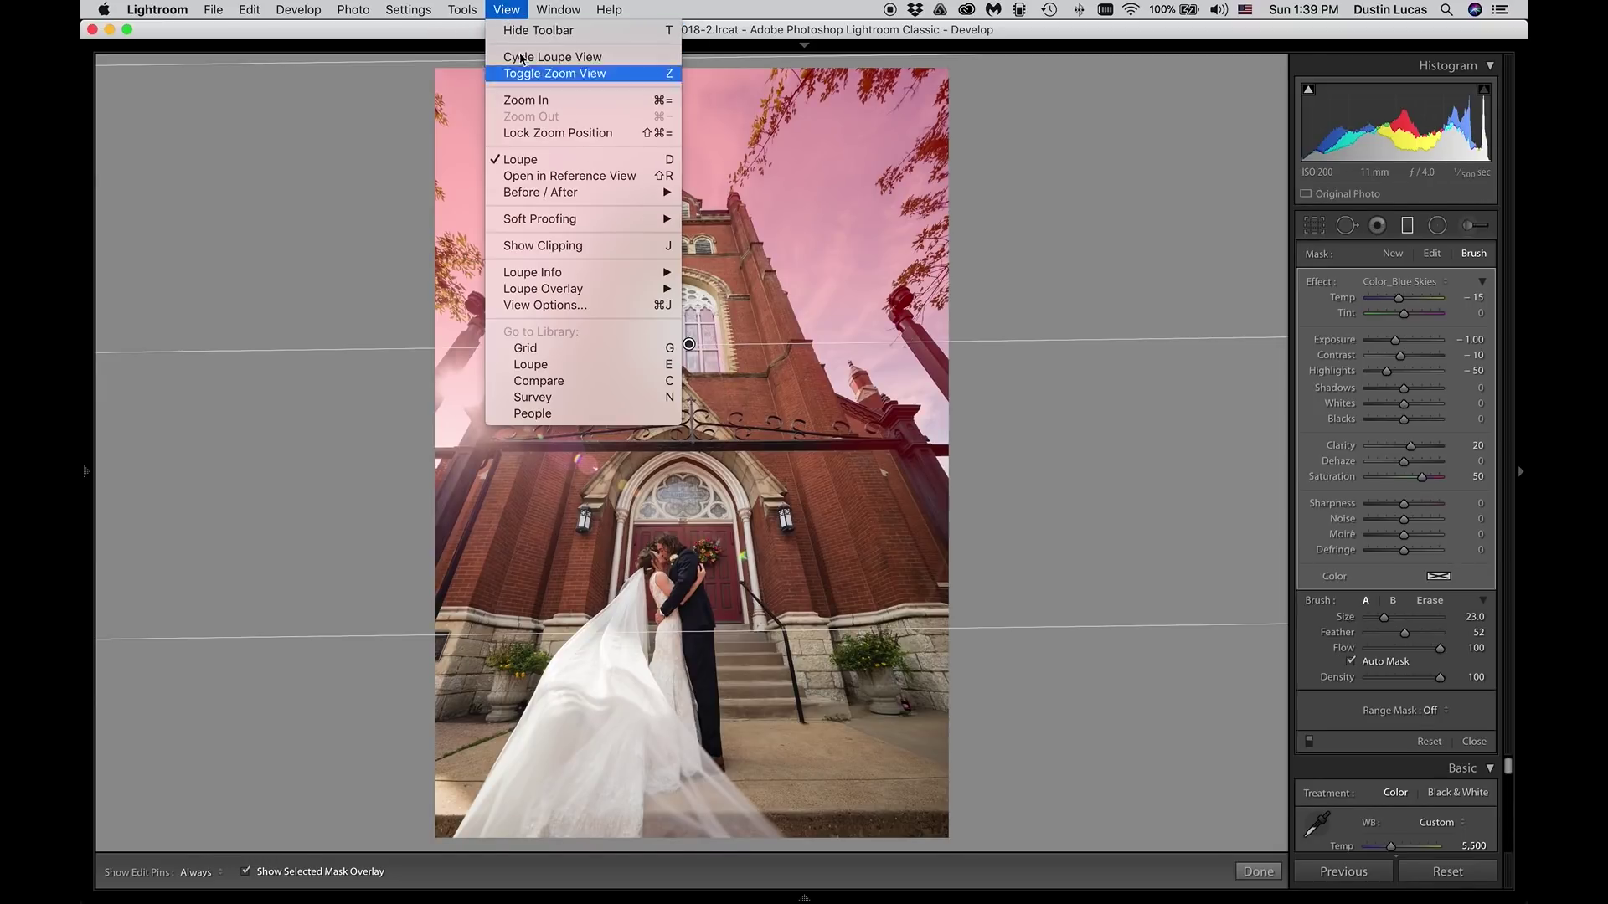
{"action": "mouse_move", "coordinate": [519, 249]}
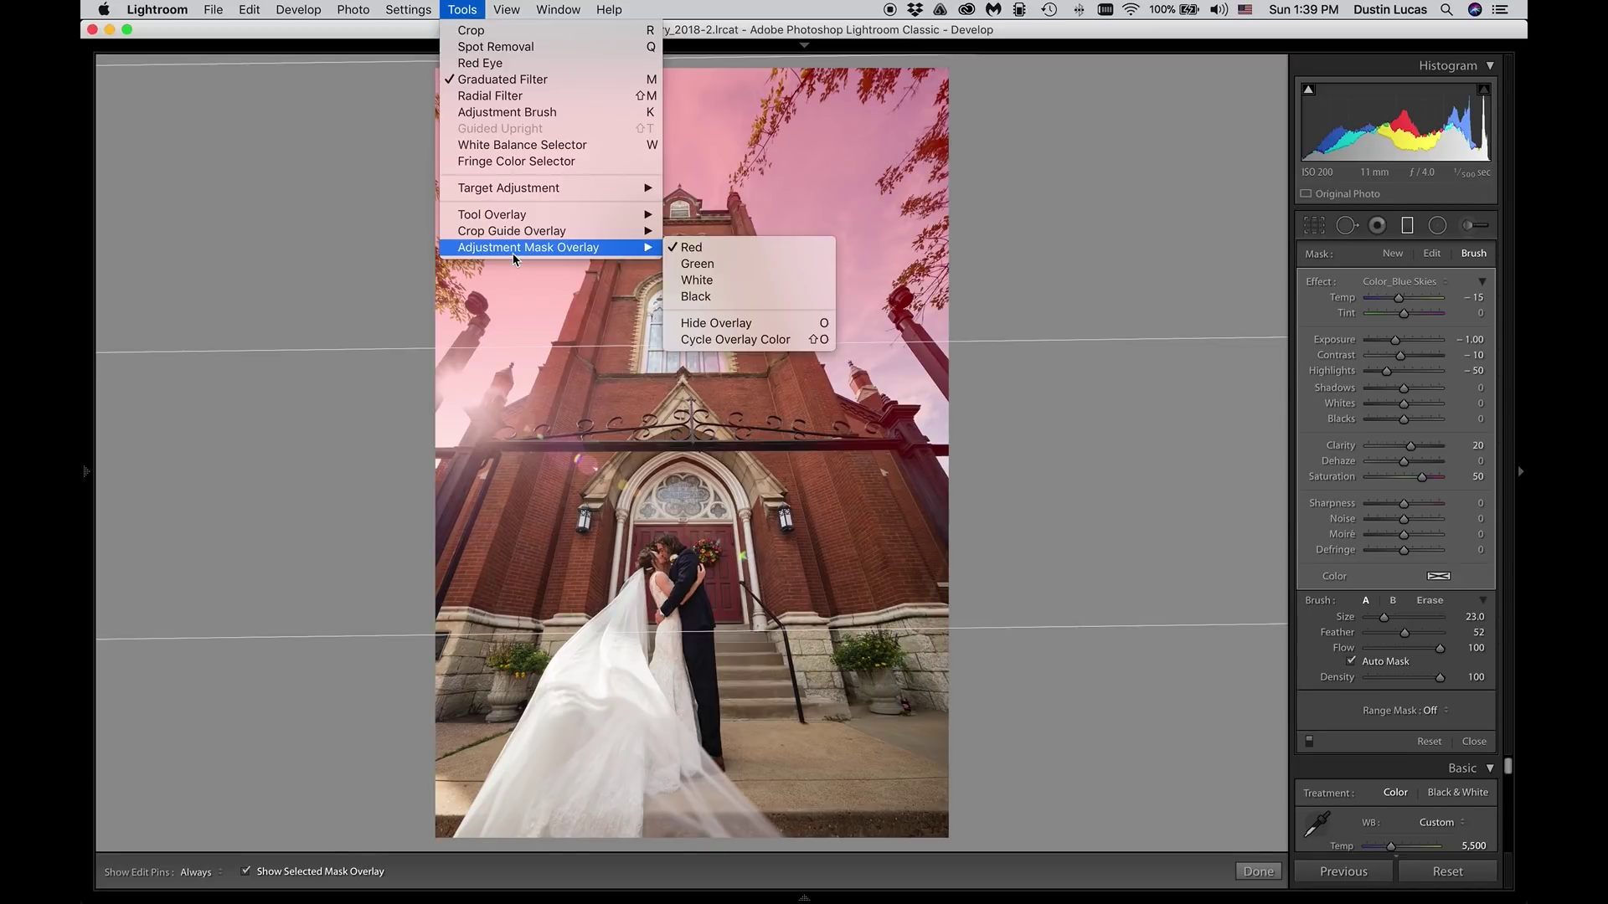
{"action": "left_click", "coordinate": [709, 270]}
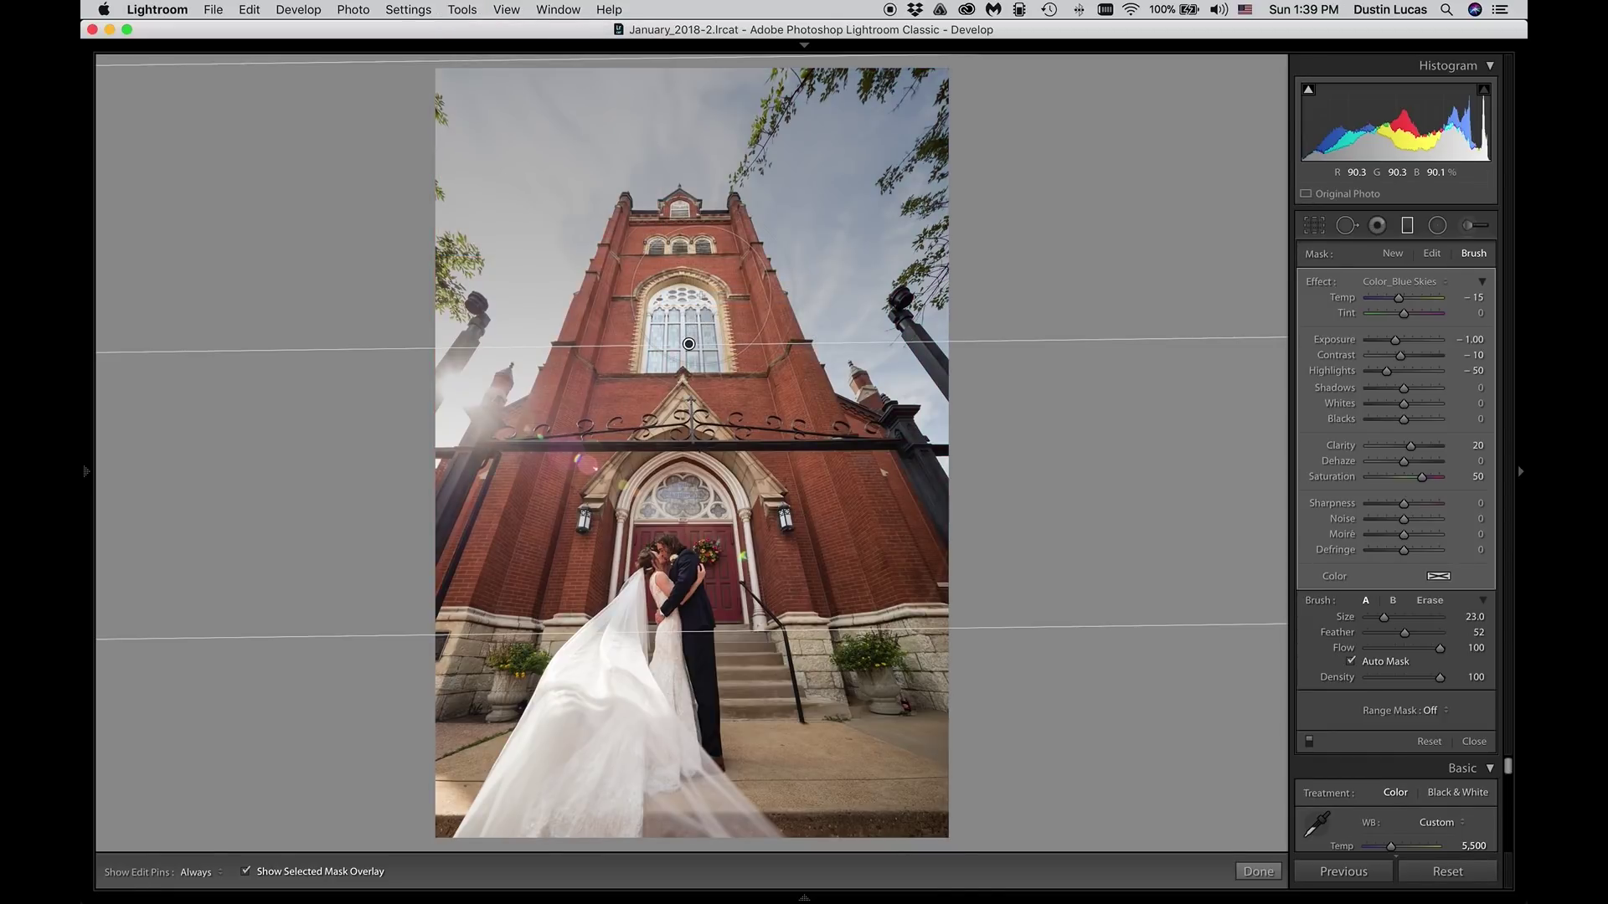
{"action": "left_click", "coordinate": [461, 9]}
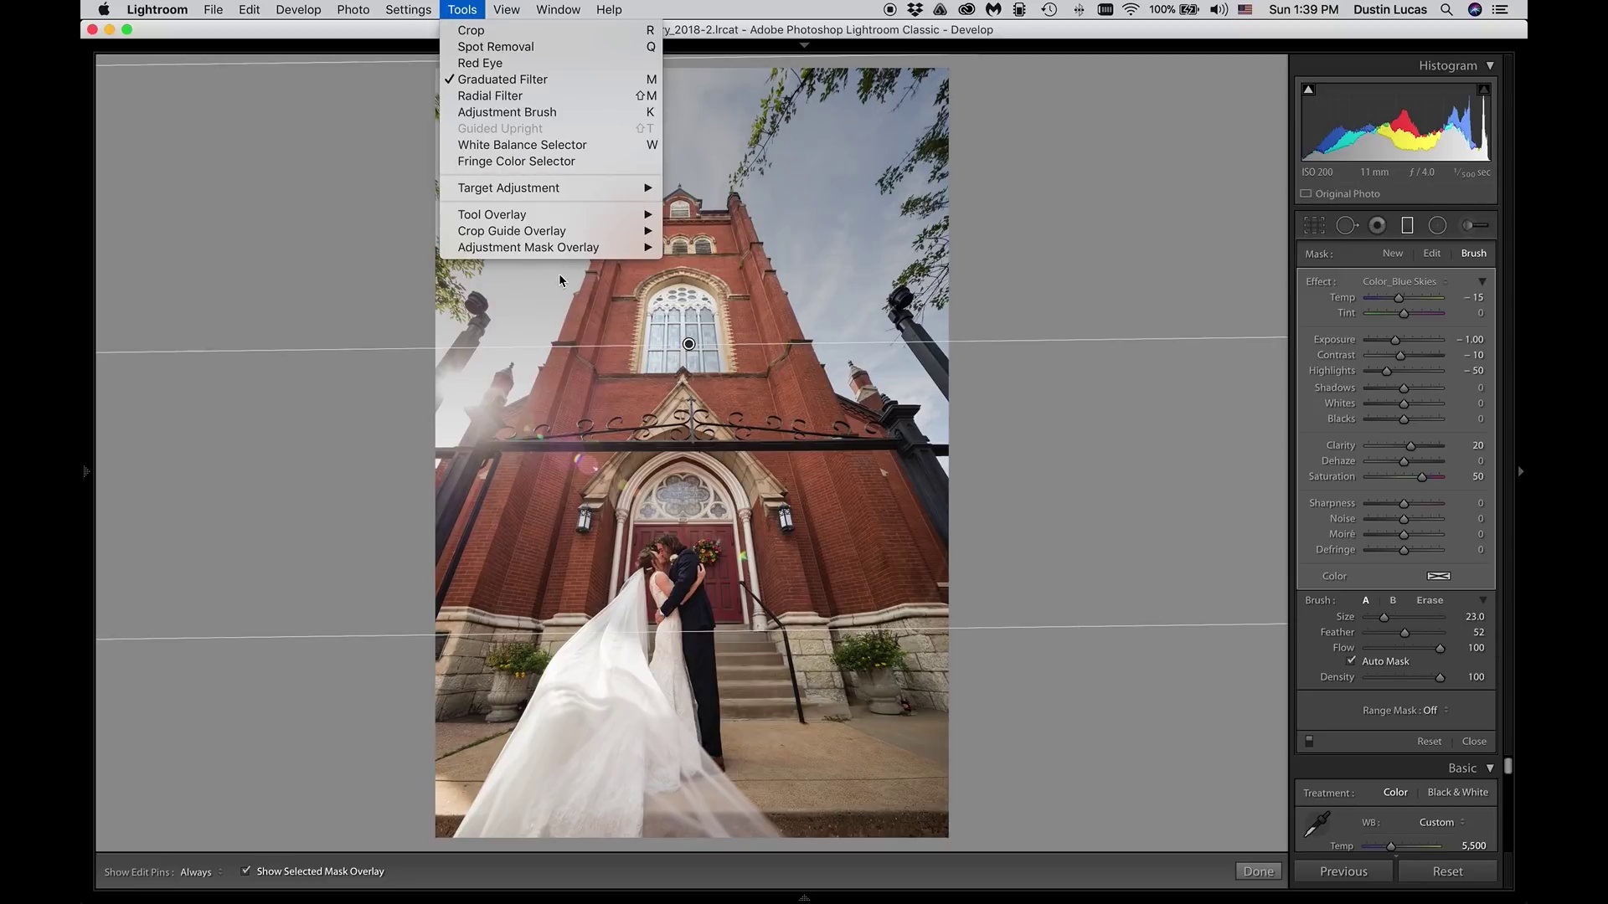
{"action": "mouse_move", "coordinate": [551, 253]}
{"action": "left_click", "coordinate": [695, 264]}
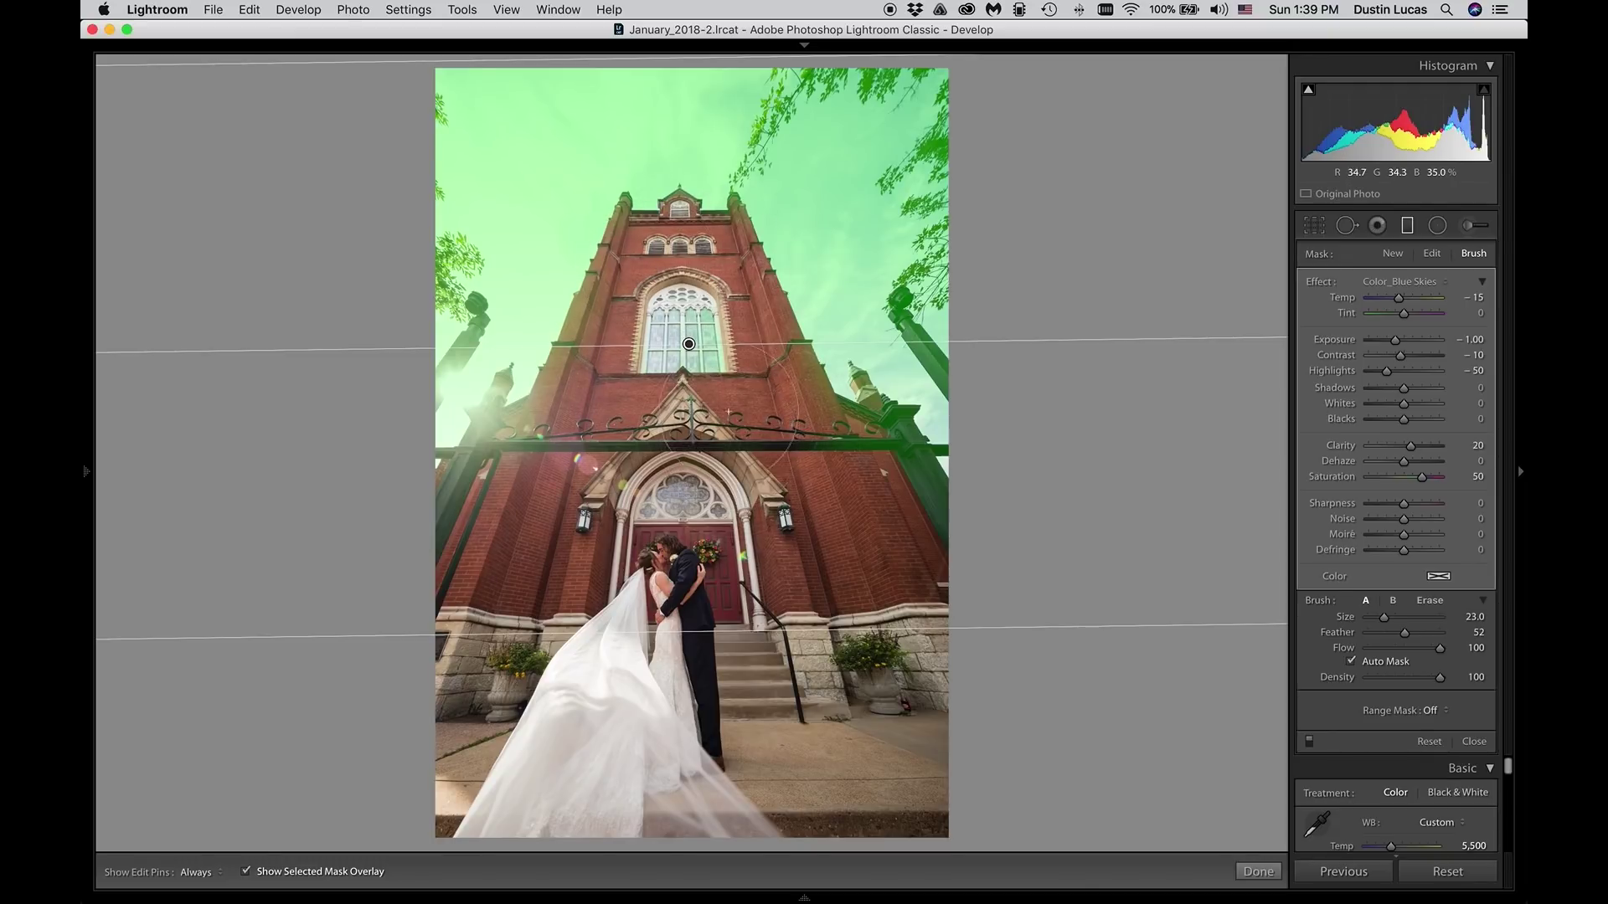
Step: Set the erase brush to Size 6.0 and Feather 51, and hide the edit pins
{"action": "key", "text": "alt"}
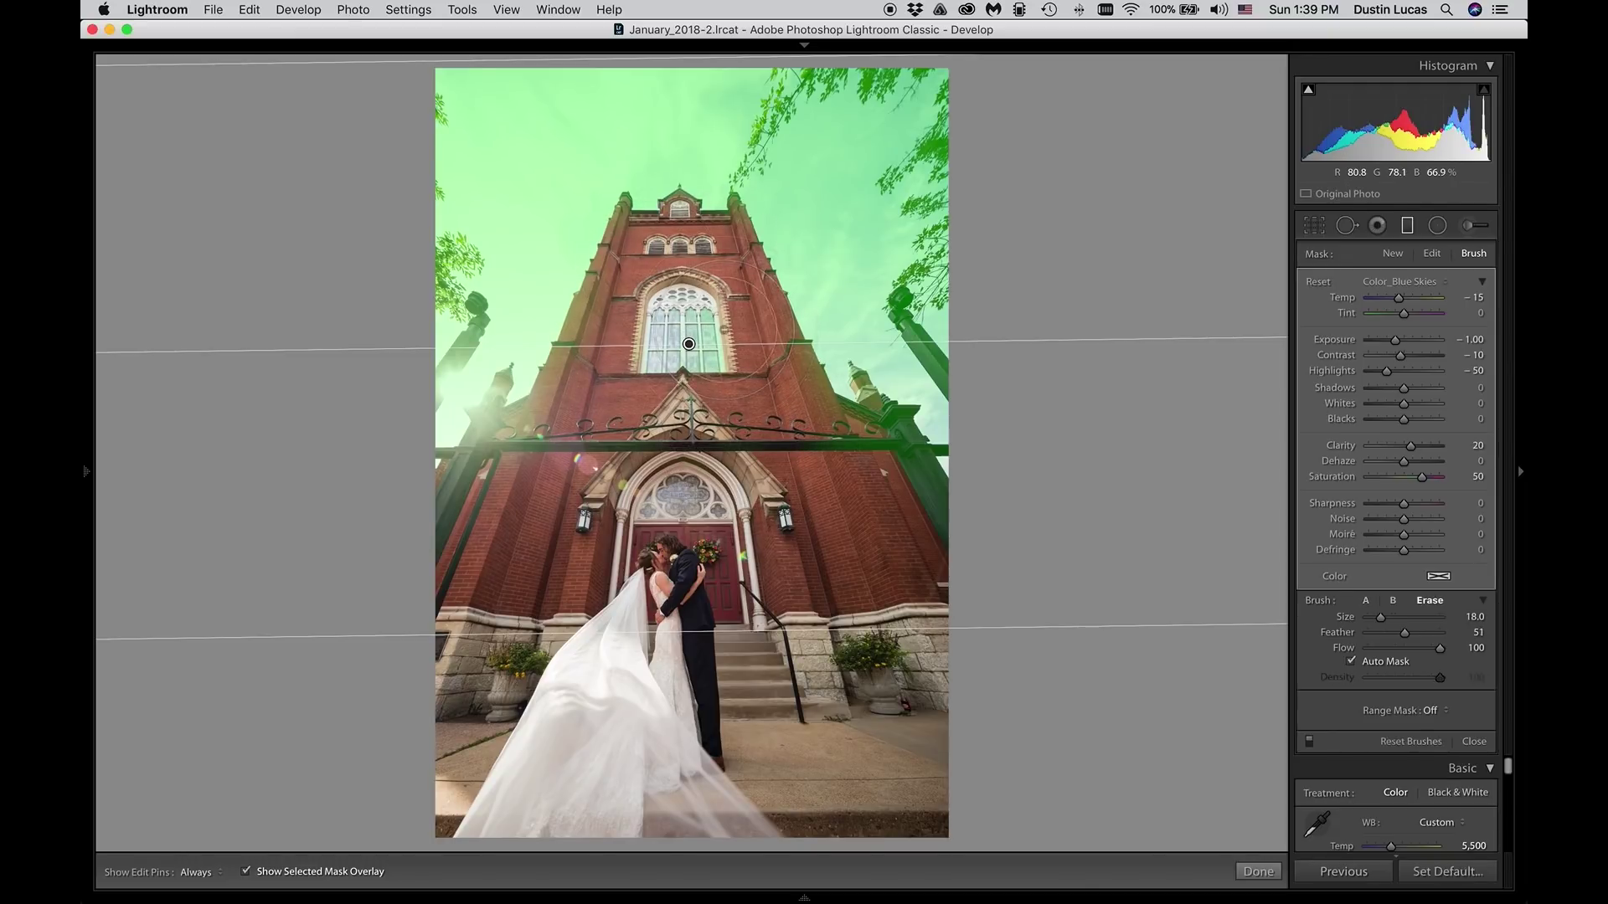
{"action": "scroll", "coordinate": [706, 258], "scroll_direction": "down", "scroll_amount": 6}
{"action": "key", "text": "shift+bracketright"}
{"action": "key", "text": "shift+bracketleft"}
{"action": "key", "text": "shift+bracketleft"}
{"action": "key", "text": "shift+bracketleft"}
{"action": "key", "text": "shift+bracketleft"}
{"action": "key", "text": "shift+bracketleft"}
{"action": "key", "text": "shift+bracketleft"}
{"action": "key", "text": "shift+bracketright"}
{"action": "key", "text": "shift+bracketright"}
{"action": "key", "text": "shift+bracketright"}
{"action": "key", "text": "shift+bracketright"}
{"action": "key", "text": "bracketleft"}
{"action": "key", "text": "bracketleft"}
{"action": "key", "text": "h"}
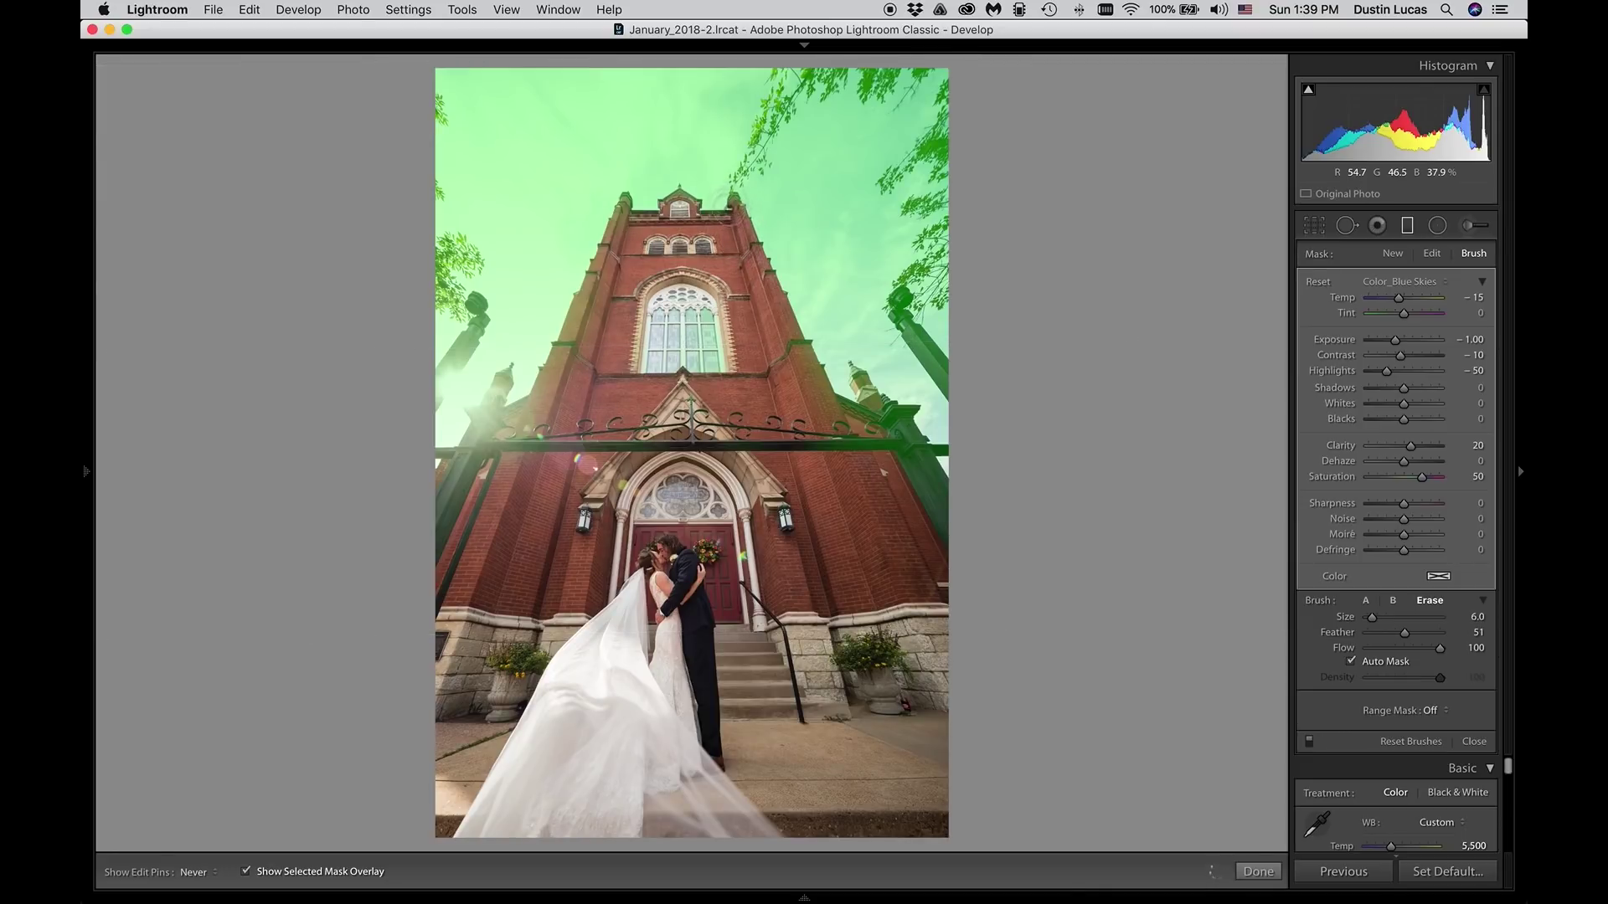
Step: Erase the sky filter's mask from the tower's left edge, the small side spires and the right gate pillar
{"action": "left_click_drag", "start_coordinate": [624, 209], "coordinate": [526, 434]}
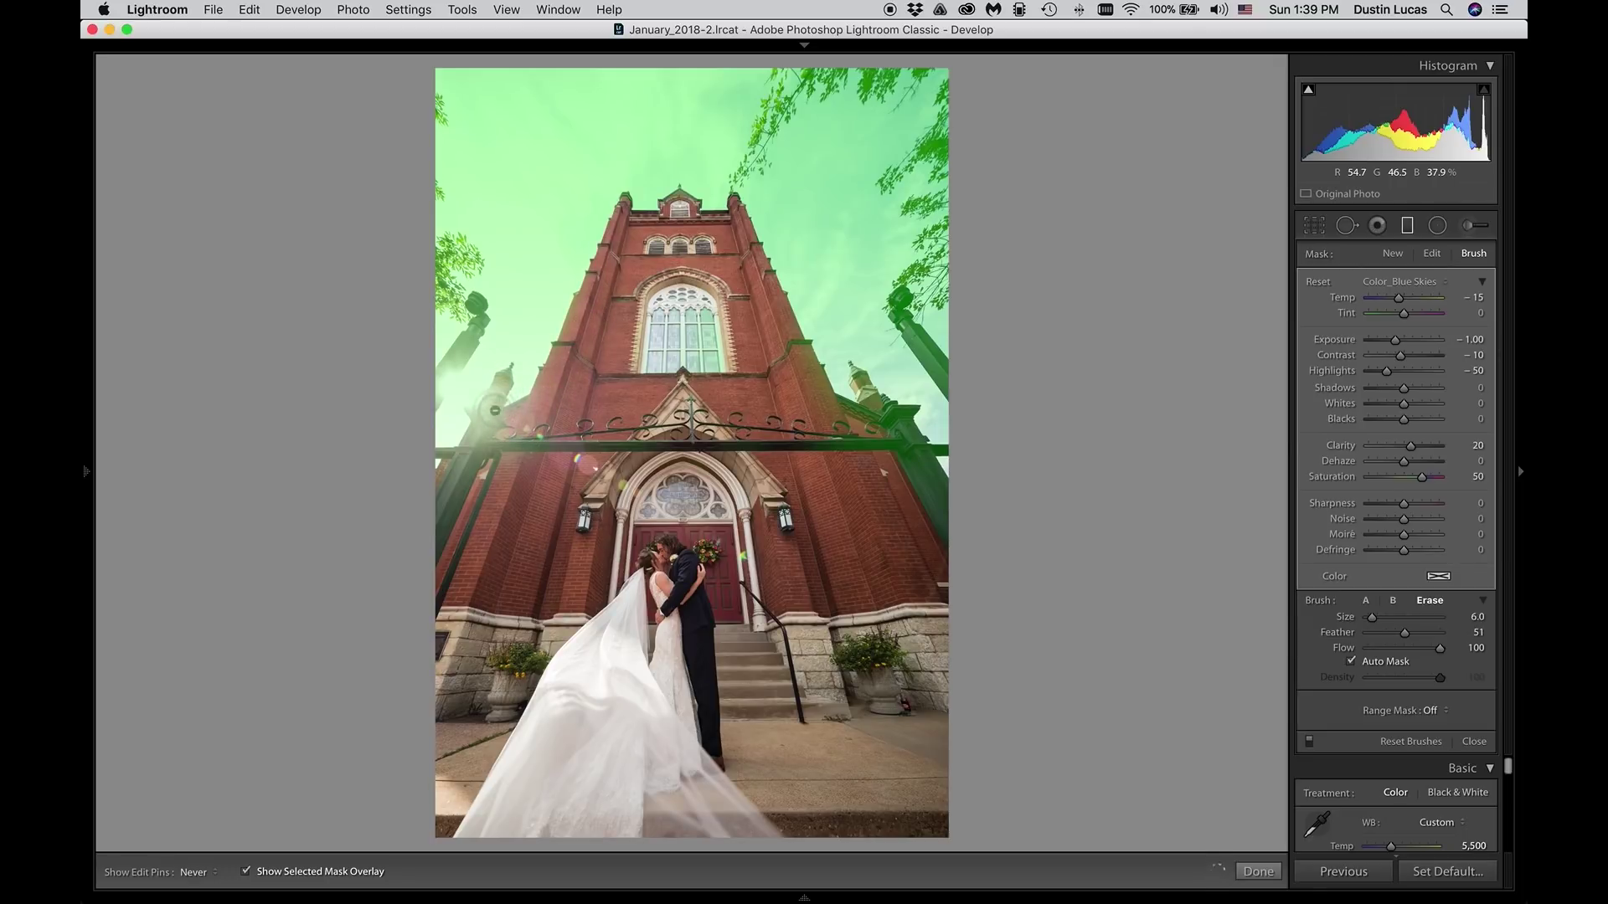
{"action": "key", "text": "h"}
{"action": "key", "text": "h"}
{"action": "mouse_move", "coordinate": [891, 397]}
{"action": "left_mouse_down"}
{"action": "mouse_move", "coordinate": [940, 494]}
{"action": "mouse_move", "coordinate": [875, 402]}
{"action": "left_mouse_up"}
{"action": "key", "text": "h"}
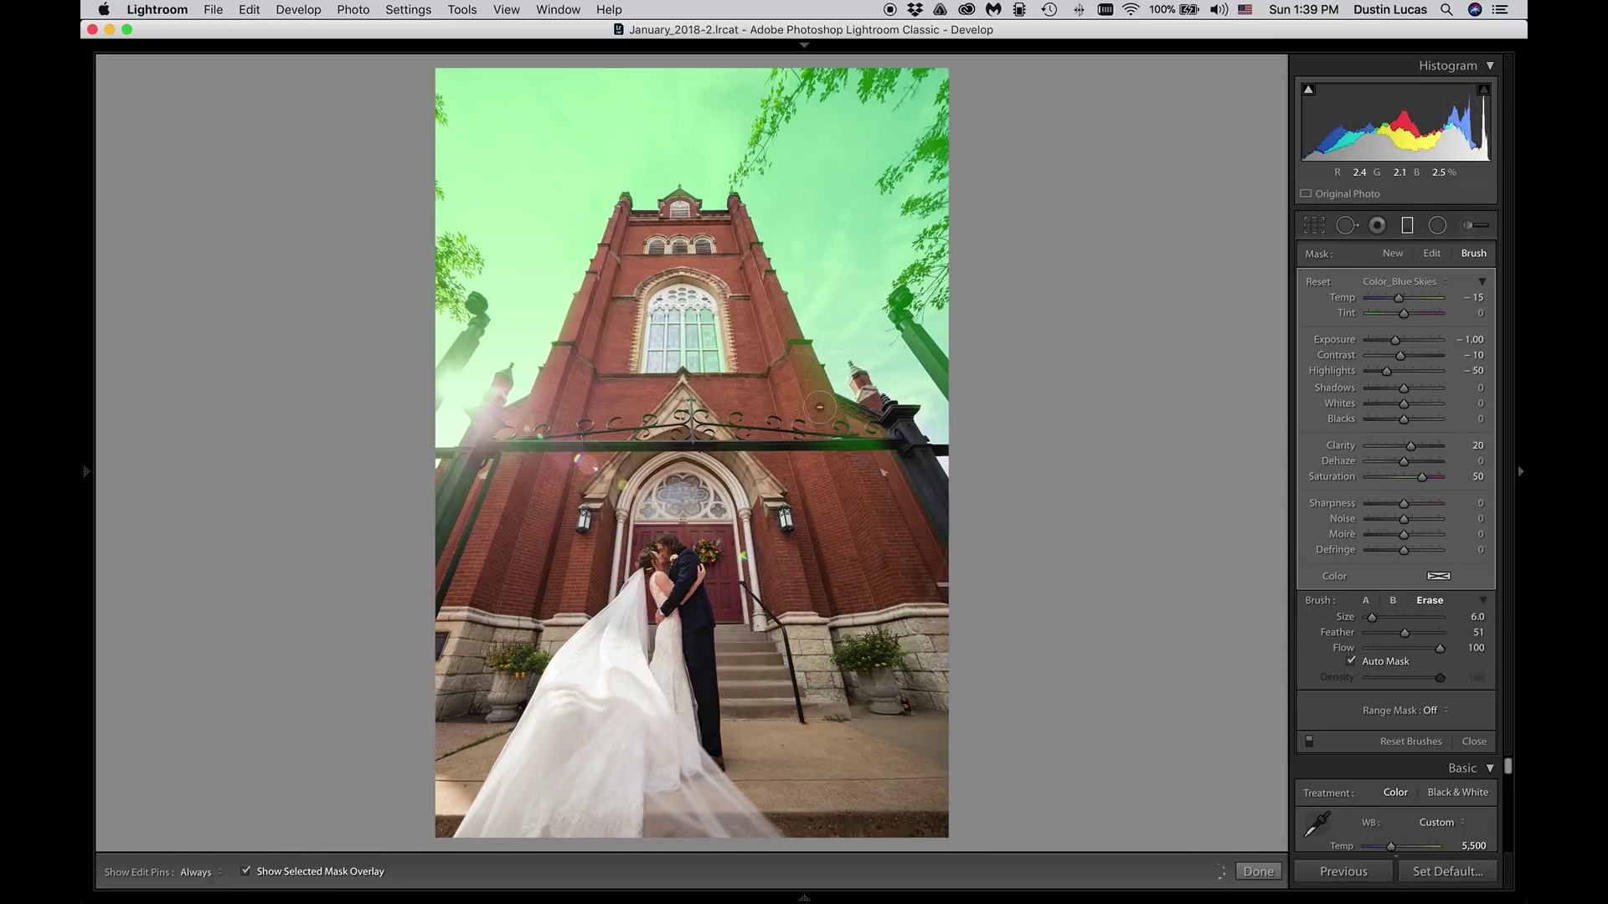
Step: Erase the sky filter's mask from the dark gate pillars on both sides of the church tower, with the edit pins hidden
{"action": "key", "text": "h"}
{"action": "key", "text": "h"}
{"action": "key", "text": "h"}
{"action": "key", "text": "h"}
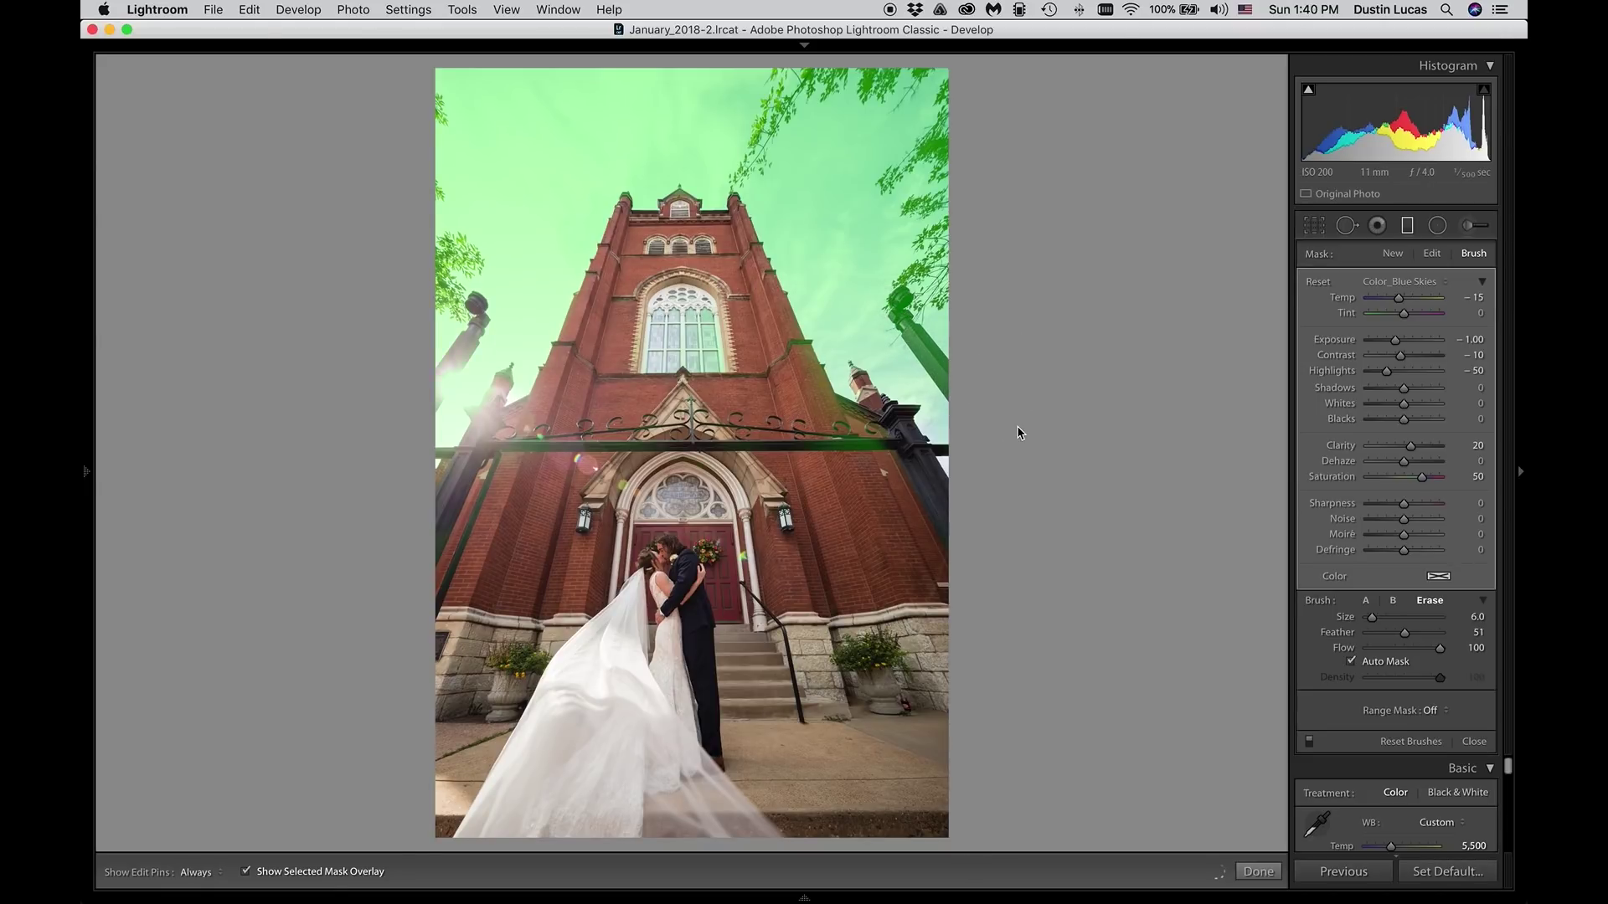
{"action": "key", "text": "m"}
{"action": "key", "text": "h"}
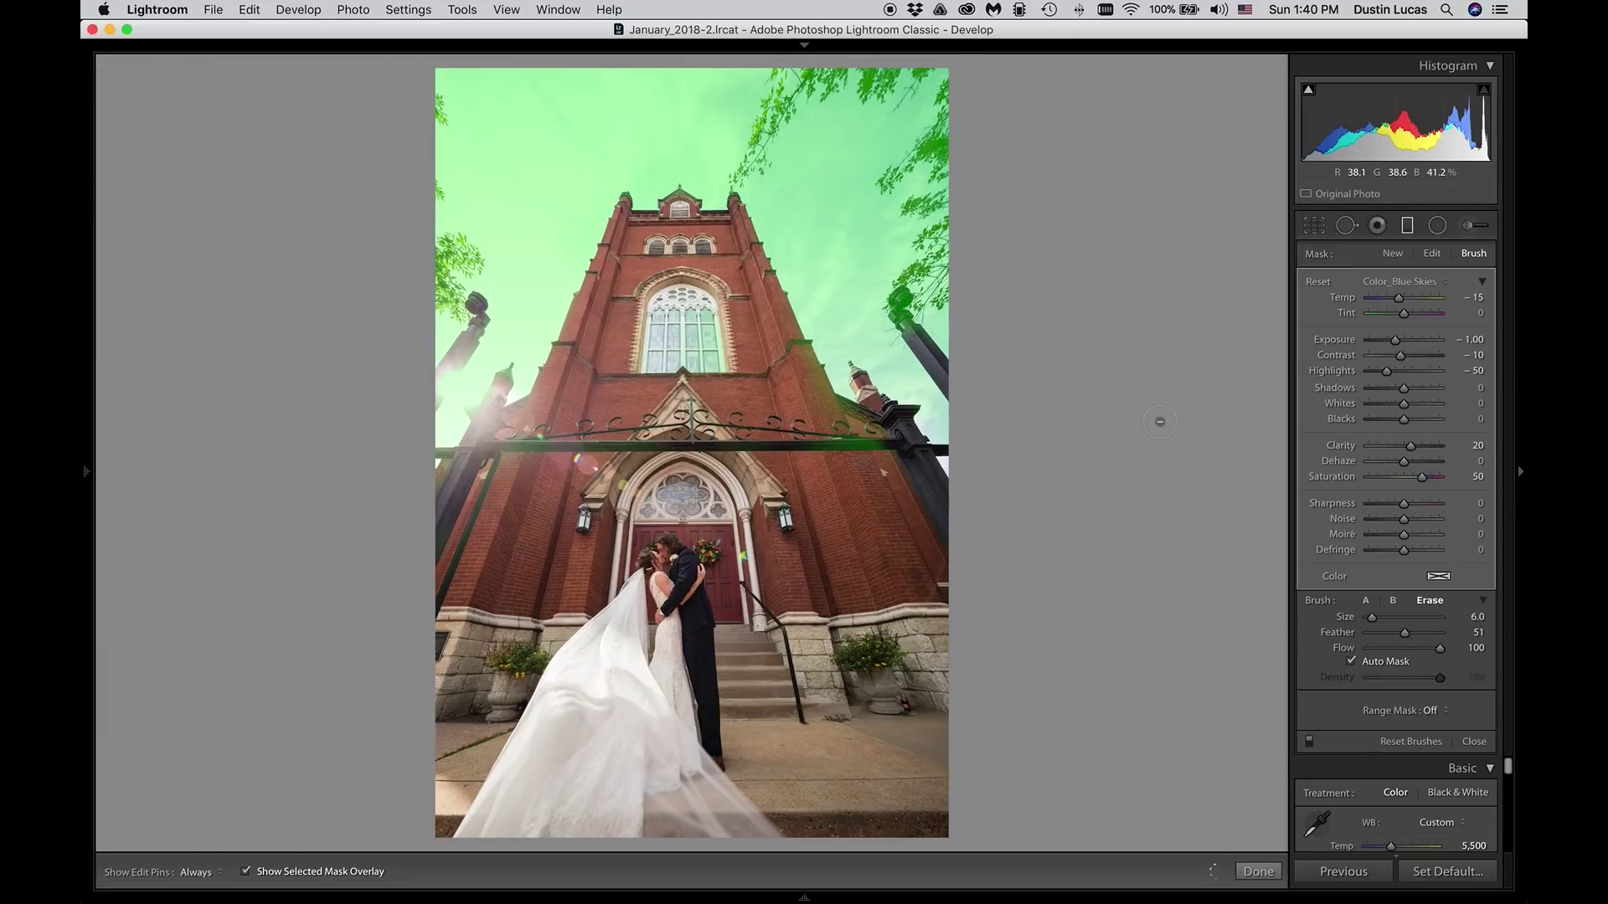
{"action": "key", "text": "h"}
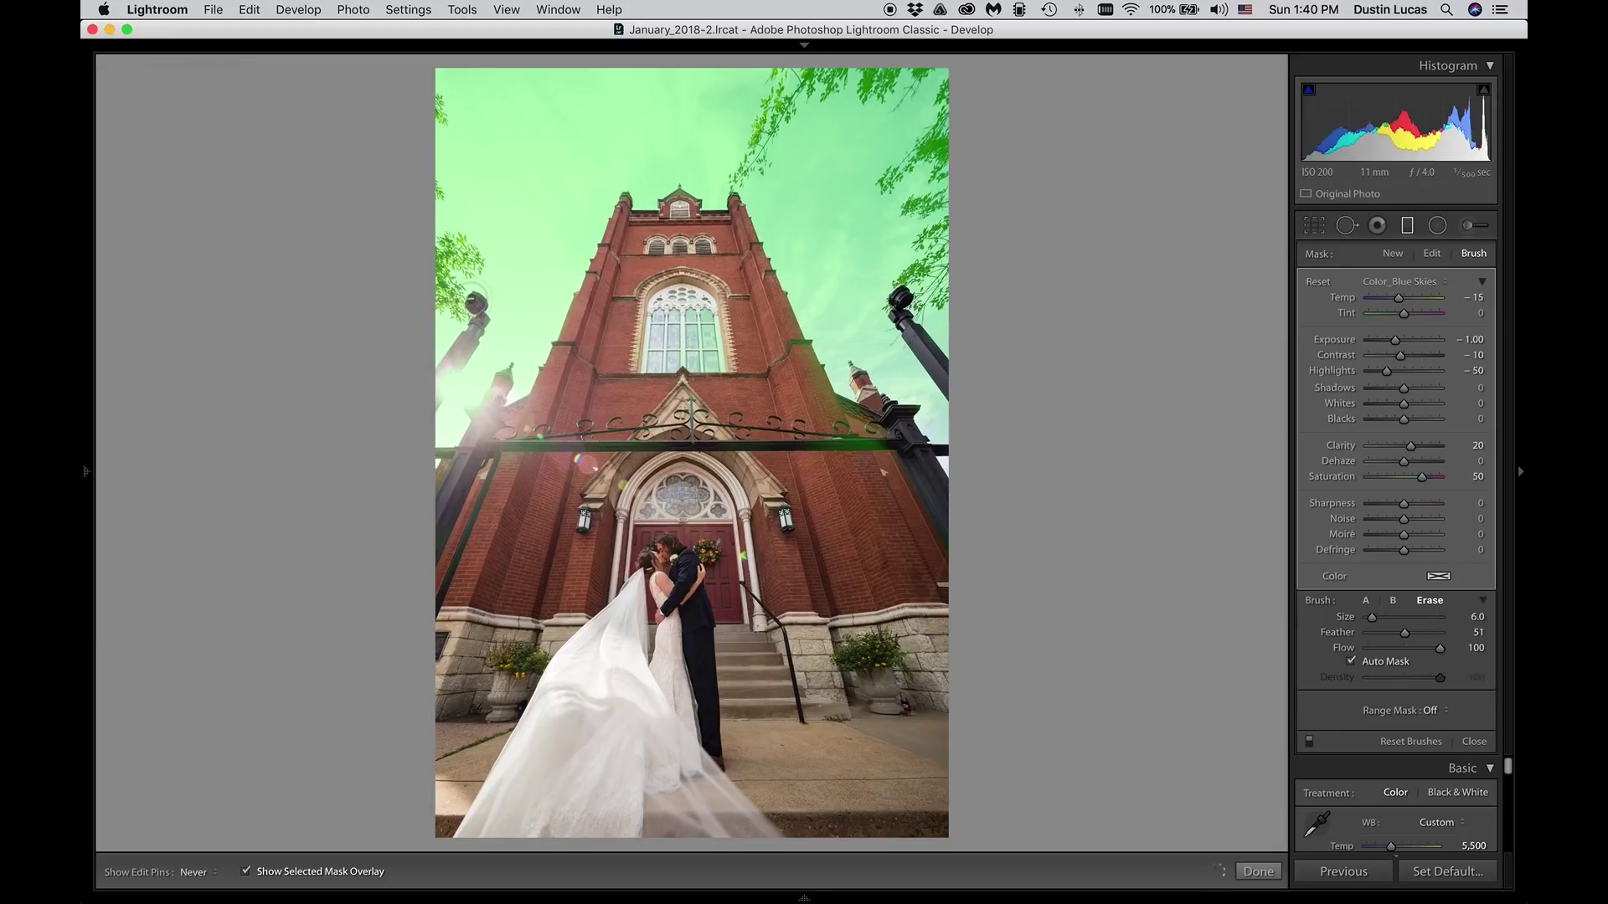
Step: Switch the mask brush from Erase to A, hide the mask overlay and turn off the graduated filter's effect
{"action": "key", "text": "alt"}
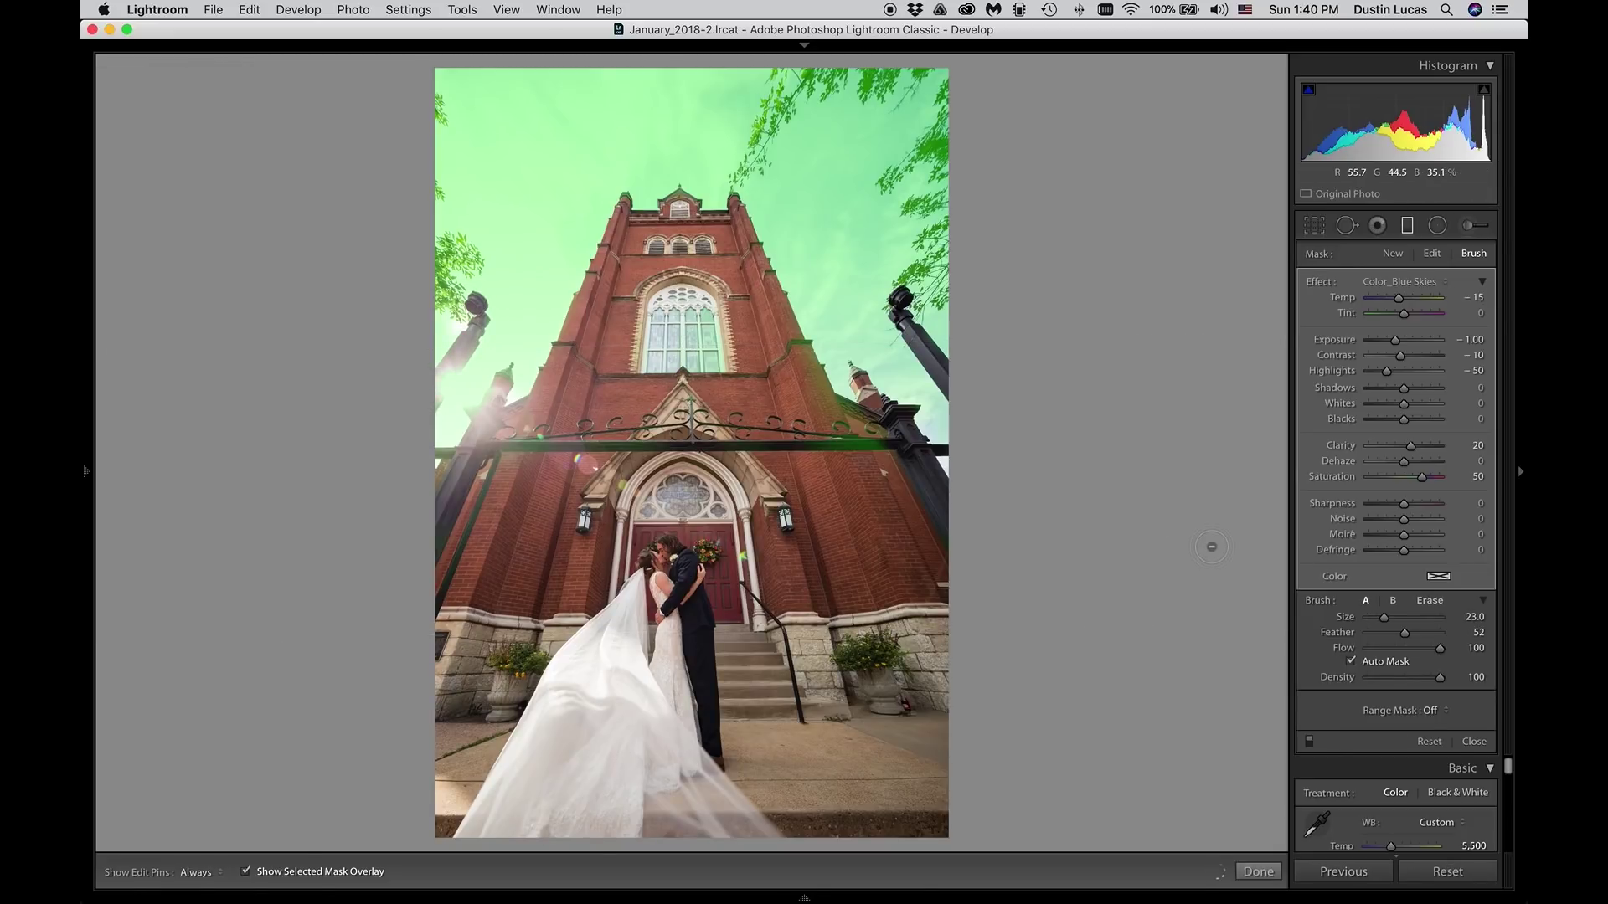
{"action": "key", "text": "alt"}
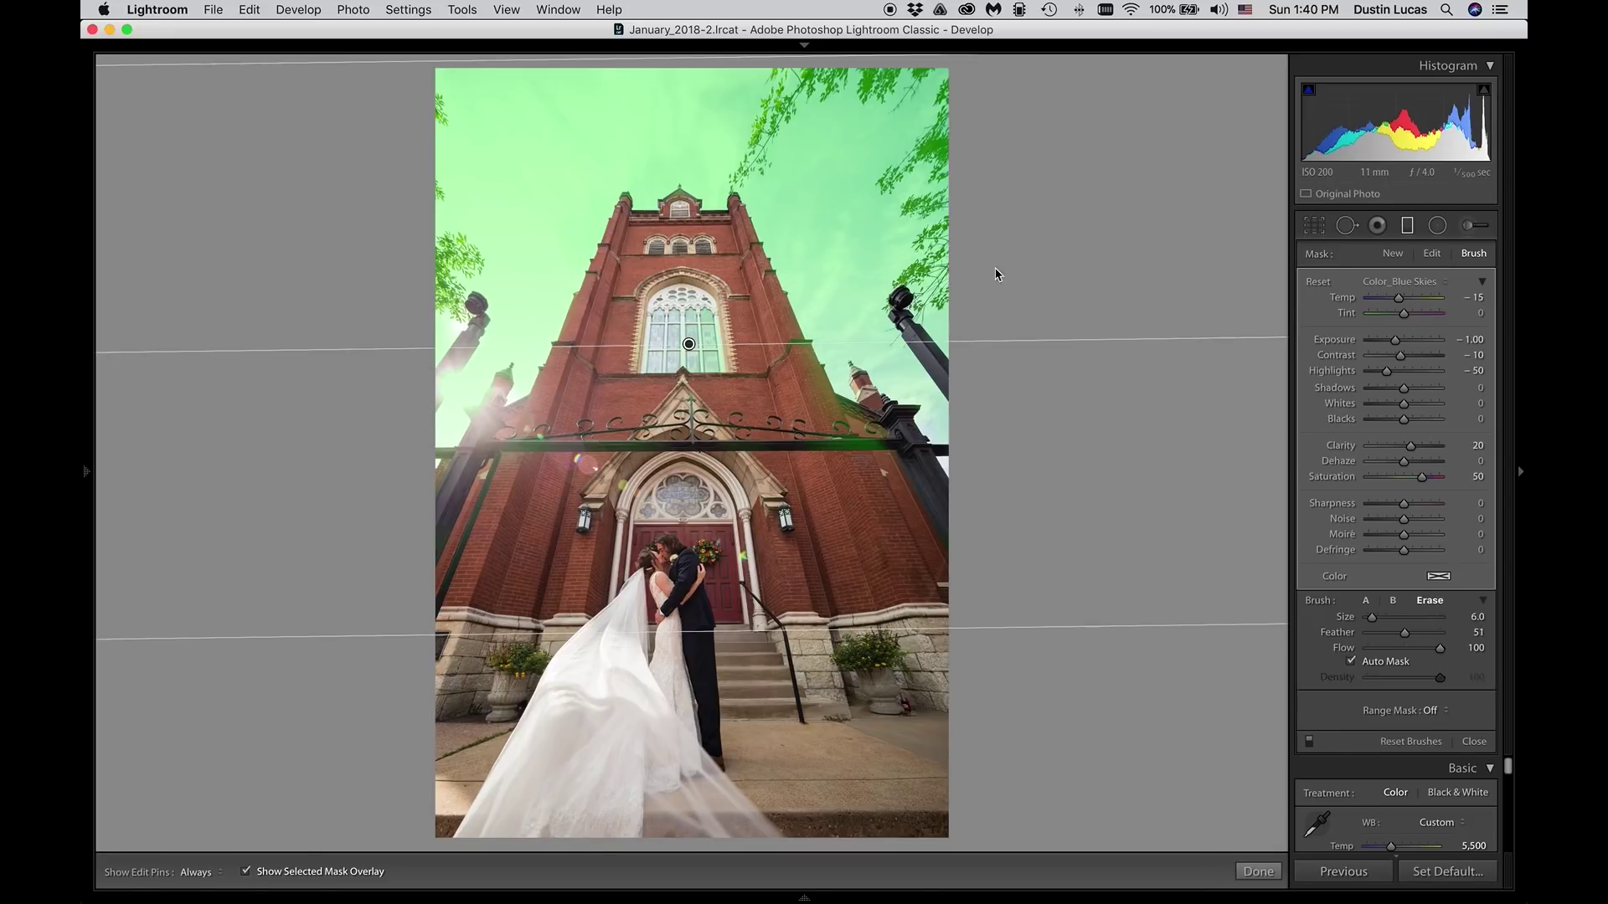
{"action": "key", "text": "alt"}
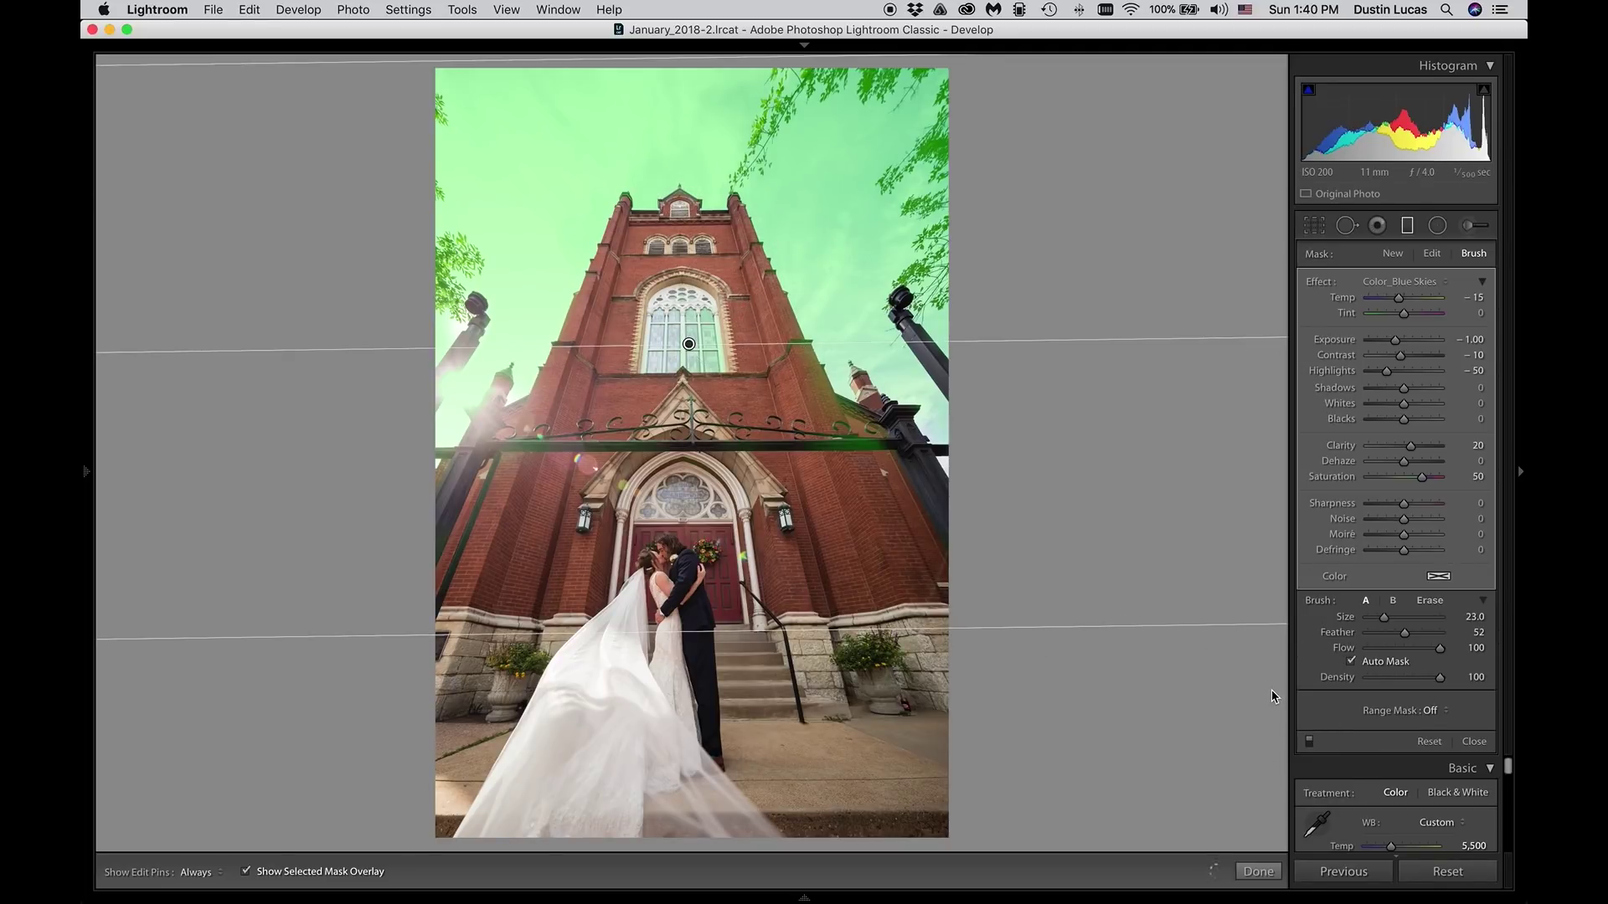
{"action": "key", "text": "o"}
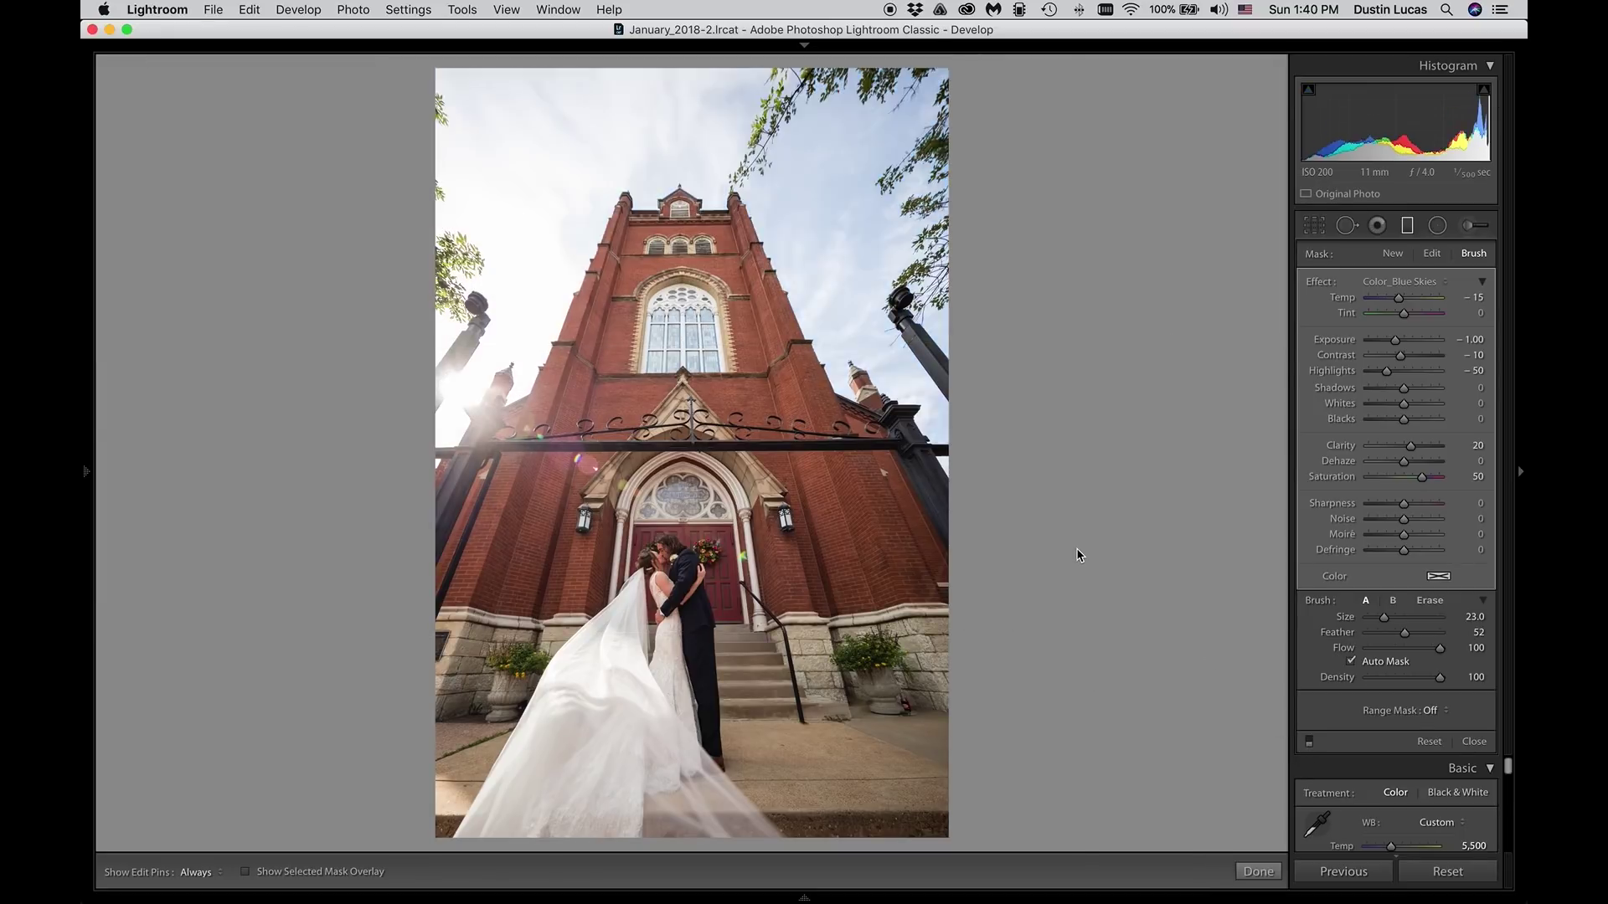
Step: Paint a new Adjustment Brush with the Color_Blue Skies preset and Auto Mask over the sky on both sides of the tower
{"action": "key", "text": "k"}
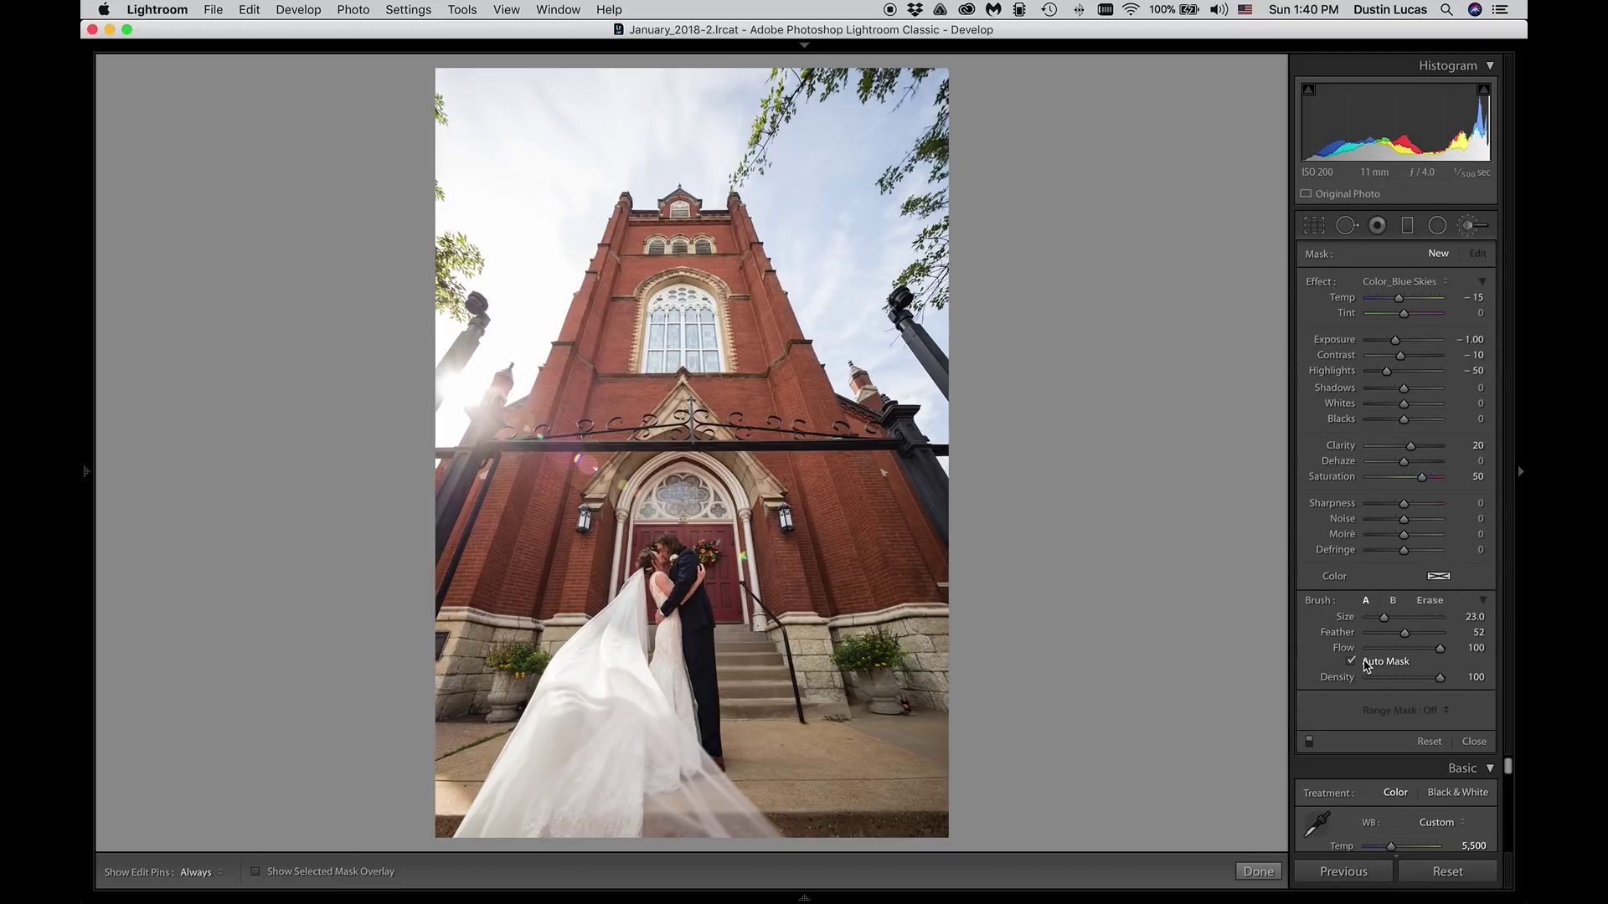
{"action": "left_click", "coordinate": [1418, 283]}
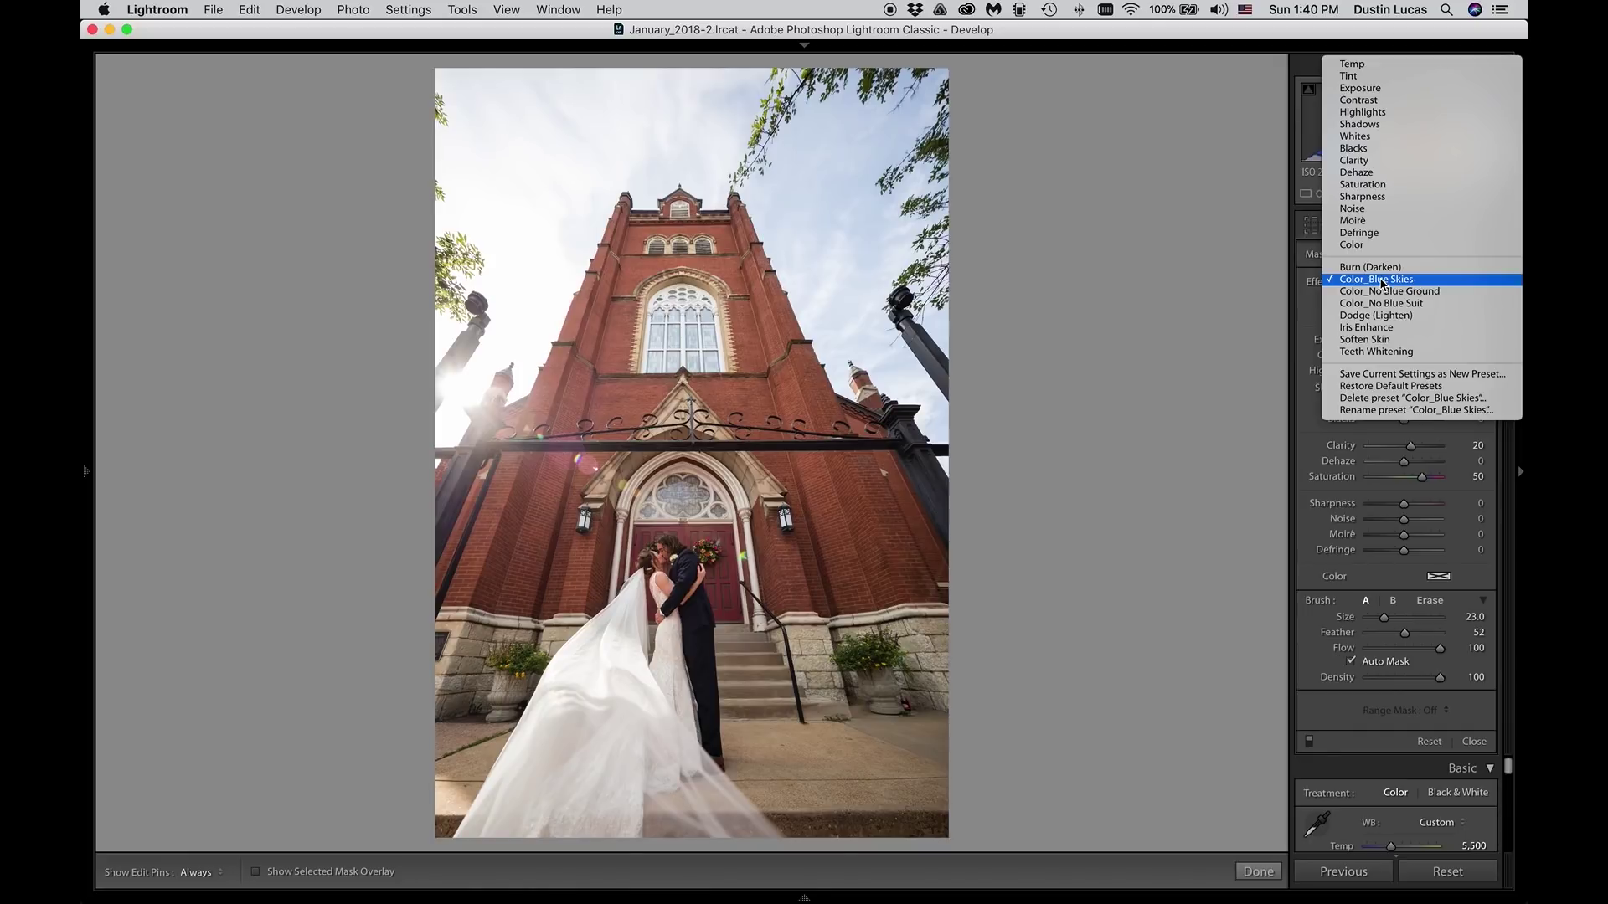
{"action": "left_click", "coordinate": [1384, 284]}
{"action": "key", "text": "h"}
{"action": "mouse_move", "coordinate": [790, 202]}
{"action": "left_mouse_down"}
{"action": "mouse_move", "coordinate": [787, 176]}
{"action": "mouse_move", "coordinate": [564, 133]}
{"action": "mouse_move", "coordinate": [510, 223]}
{"action": "mouse_move", "coordinate": [494, 301]}
{"action": "mouse_move", "coordinate": [444, 109]}
{"action": "mouse_move", "coordinate": [482, 335]}
{"action": "left_mouse_up"}
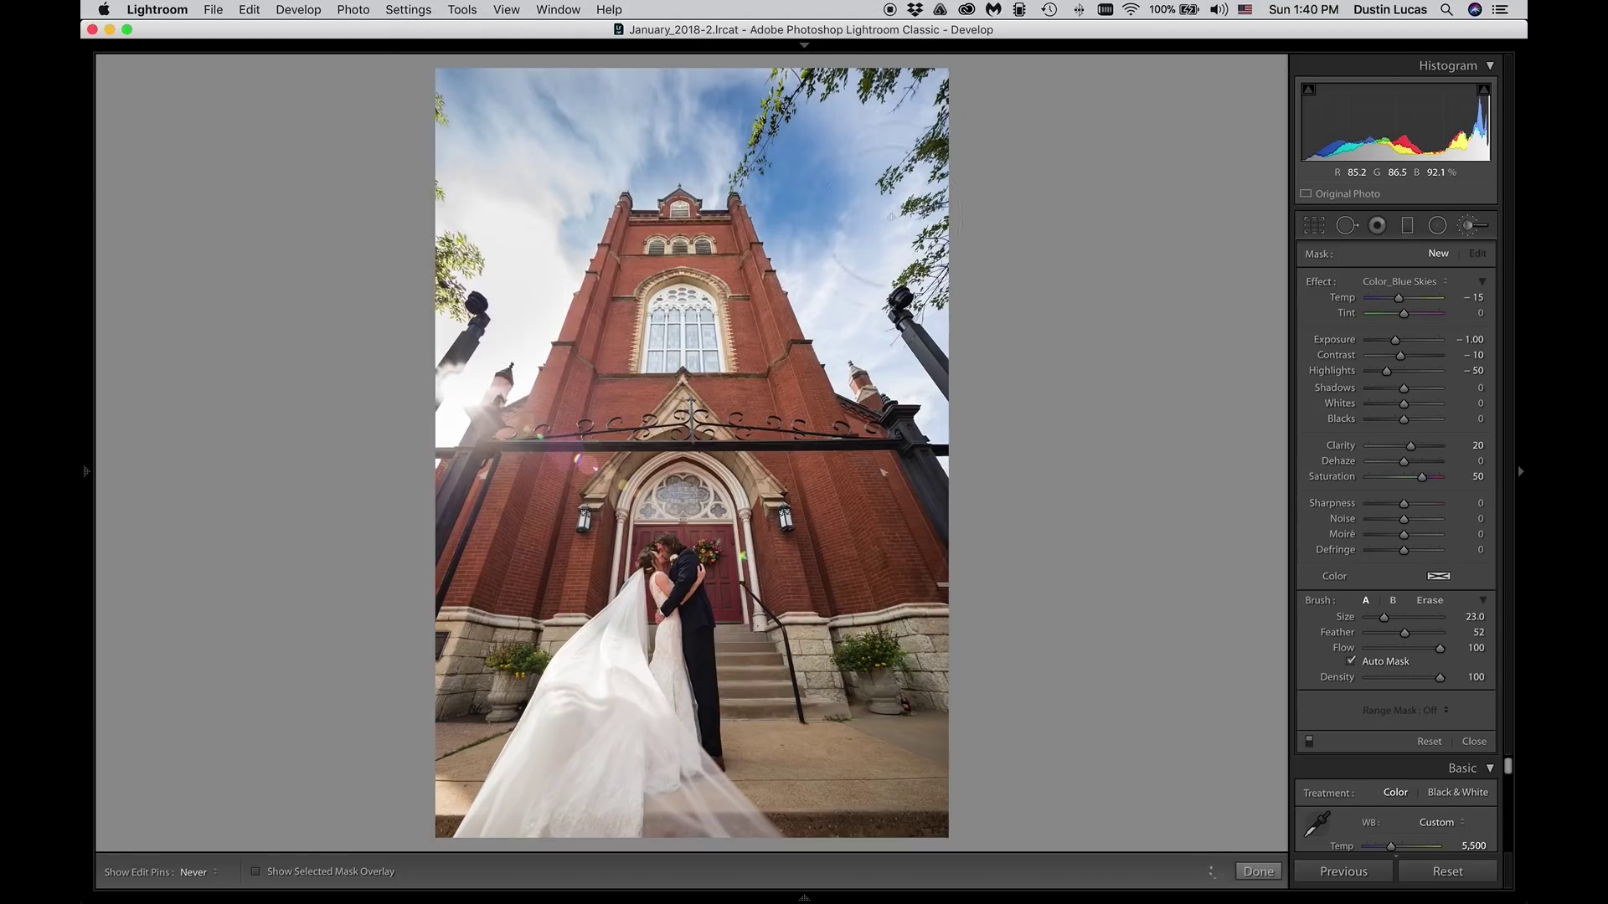
{"action": "left_click_drag", "start_coordinate": [910, 382], "coordinate": [803, 210]}
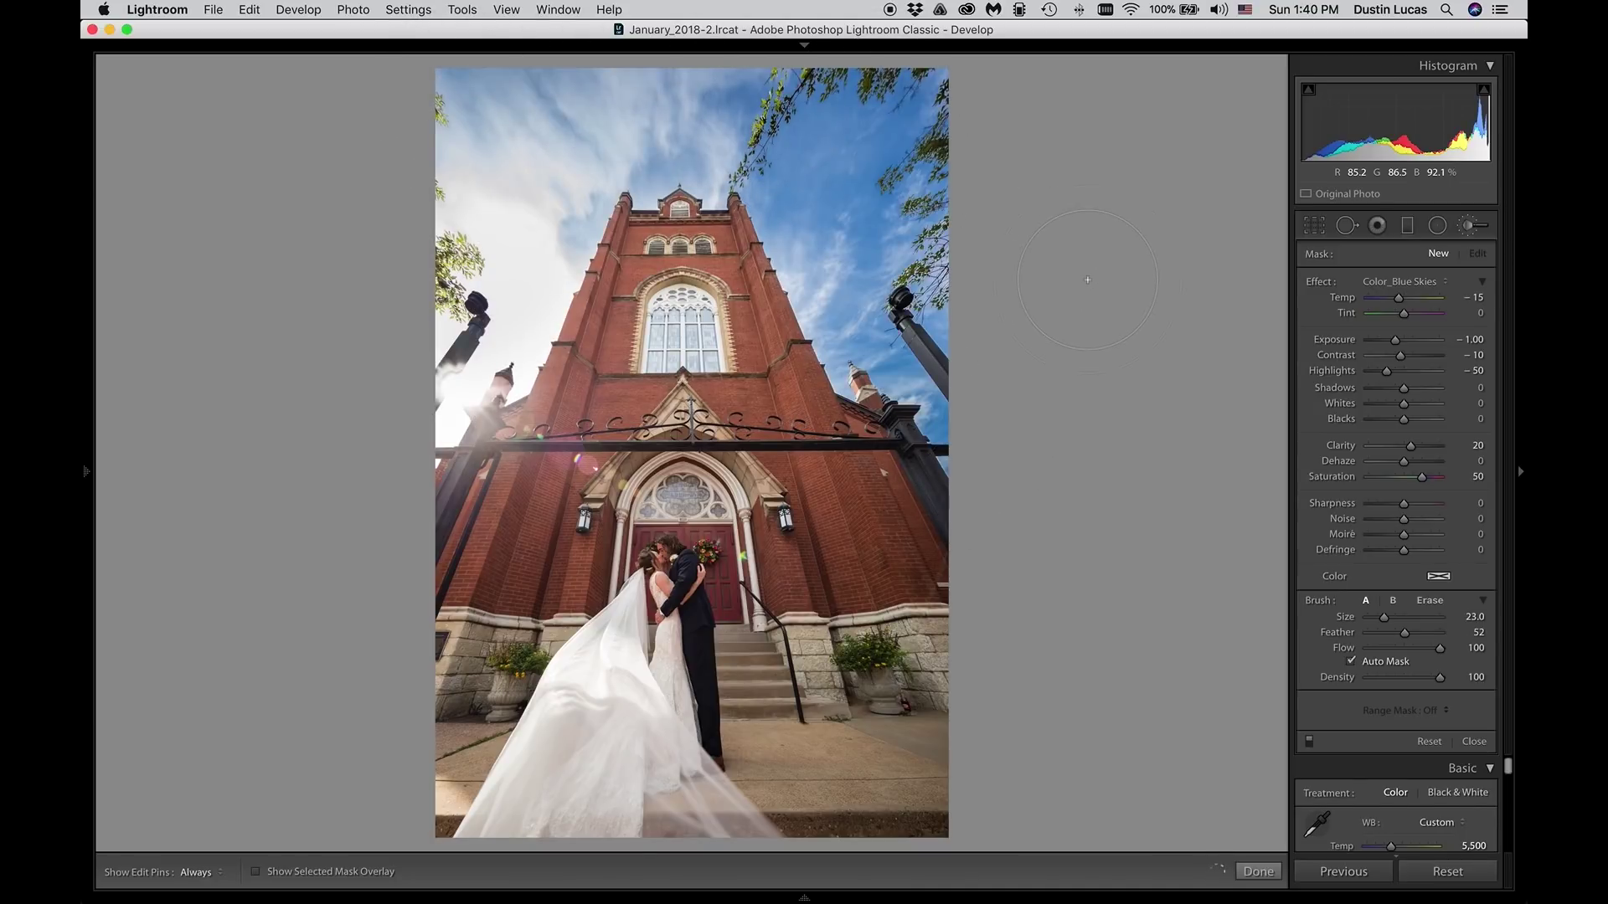
{"action": "key", "text": "h"}
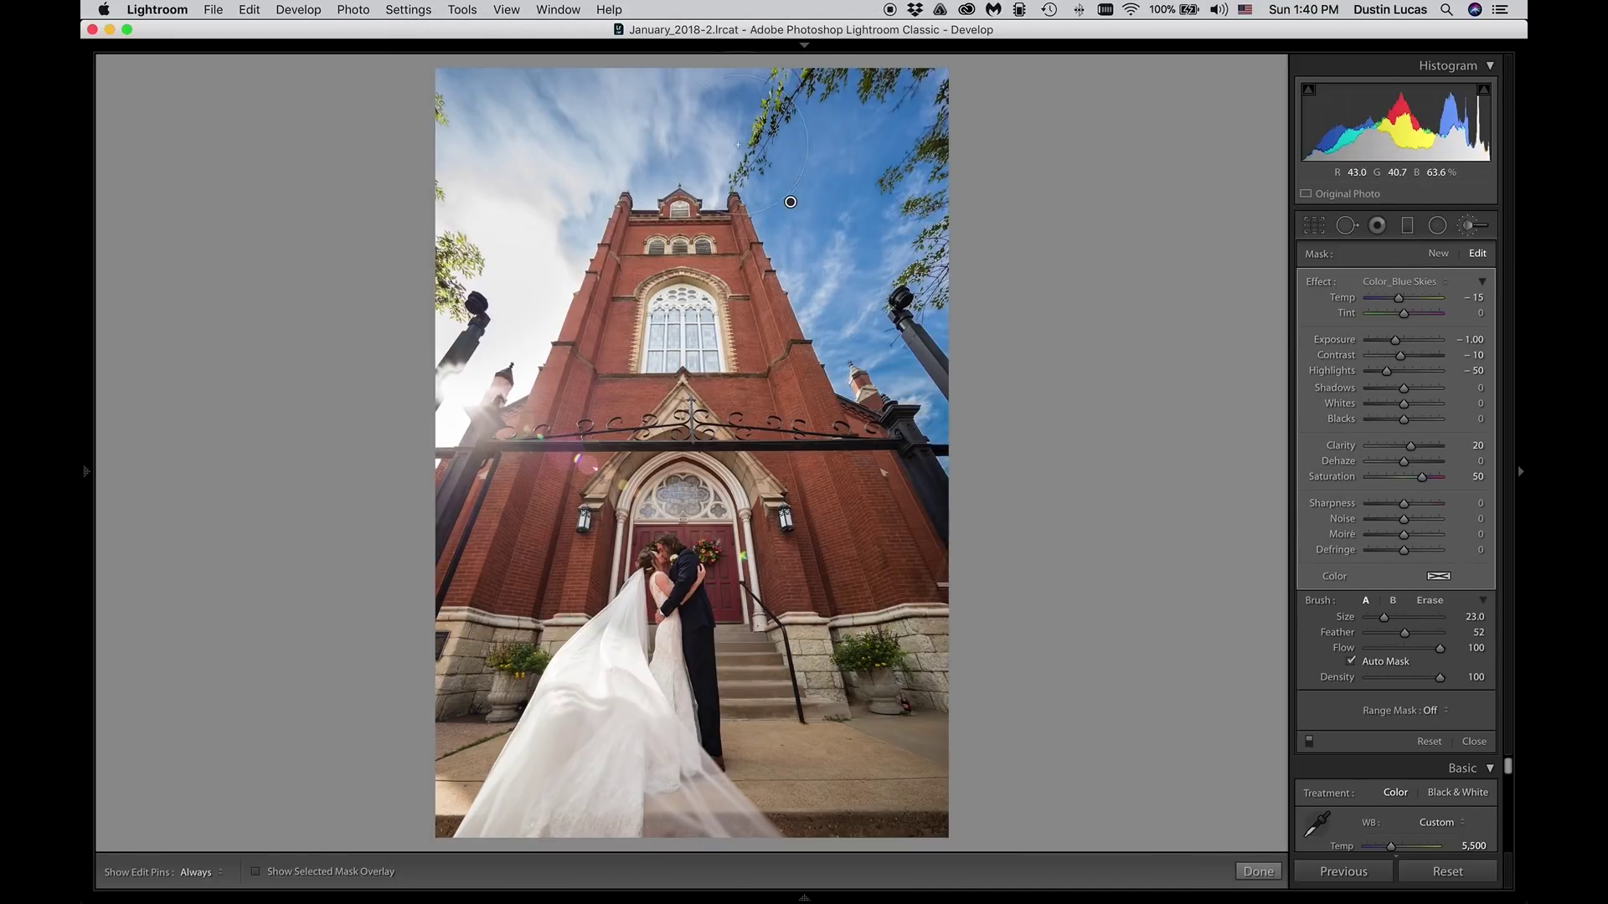
{"action": "key", "text": "h"}
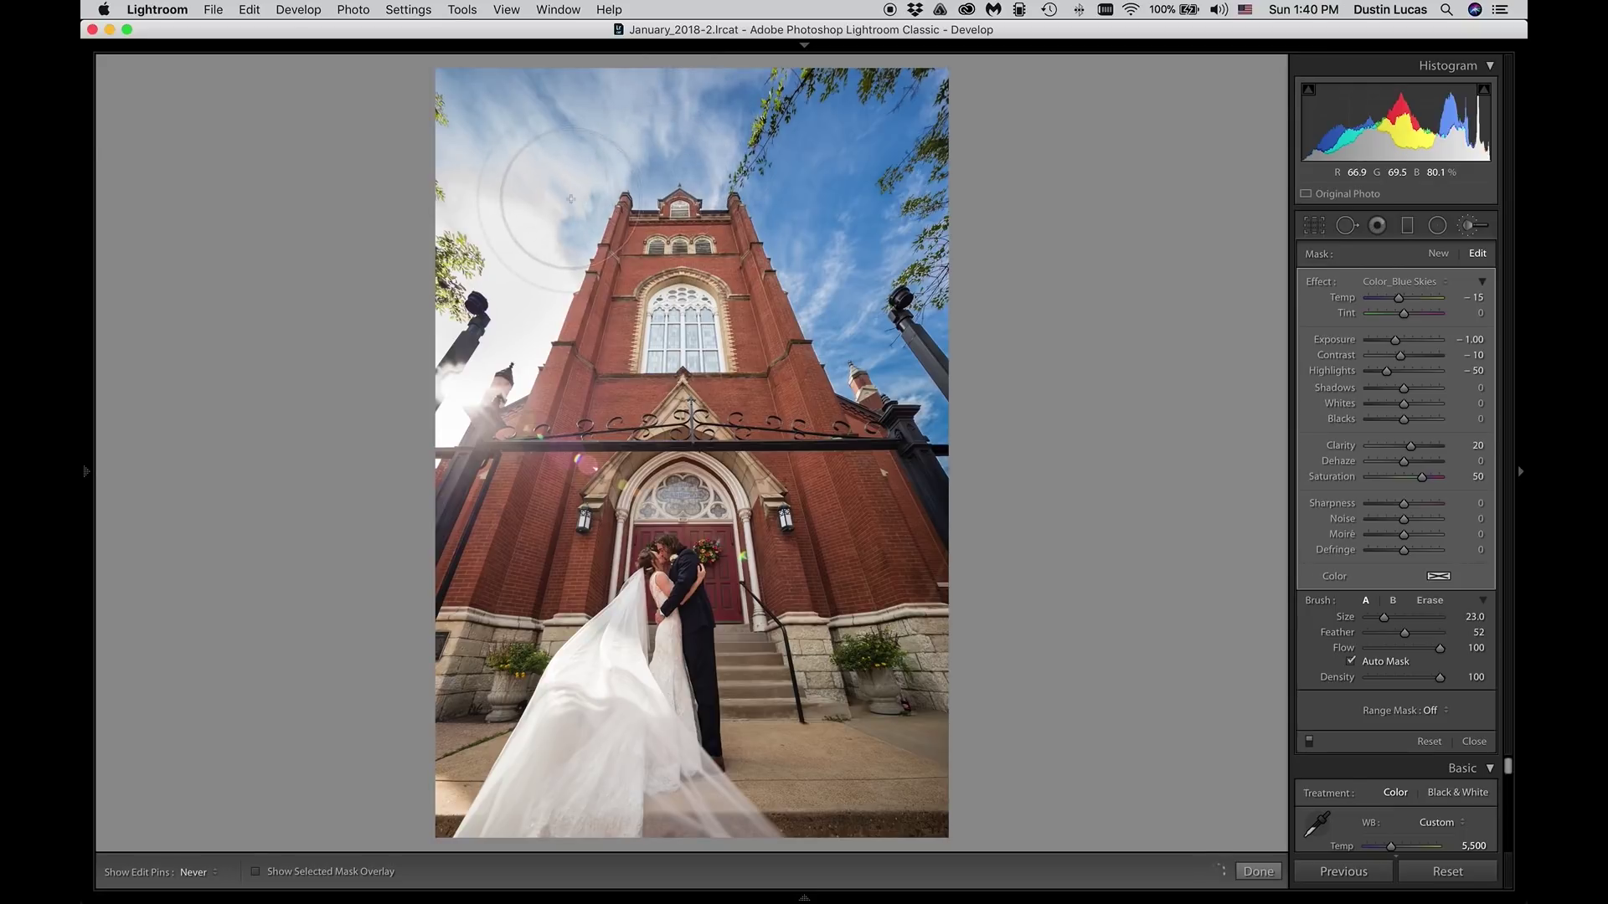
{"action": "key", "text": "h"}
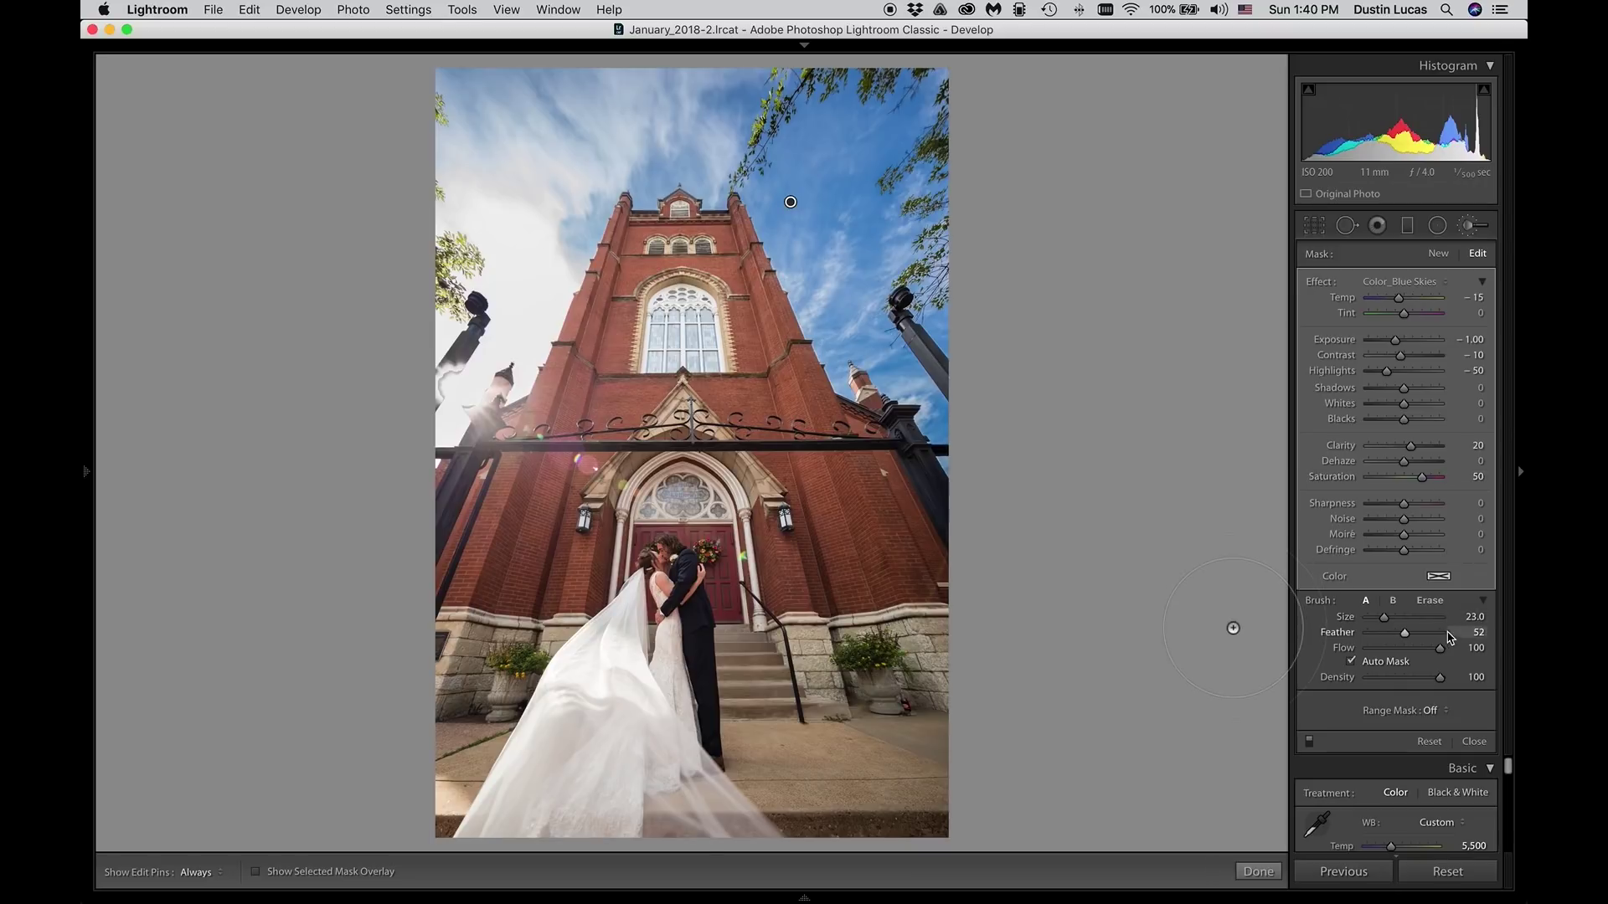
Step: Compare the sky before and after by toggling the brush adjustments off and on
{"action": "left_click", "coordinate": [1310, 742]}
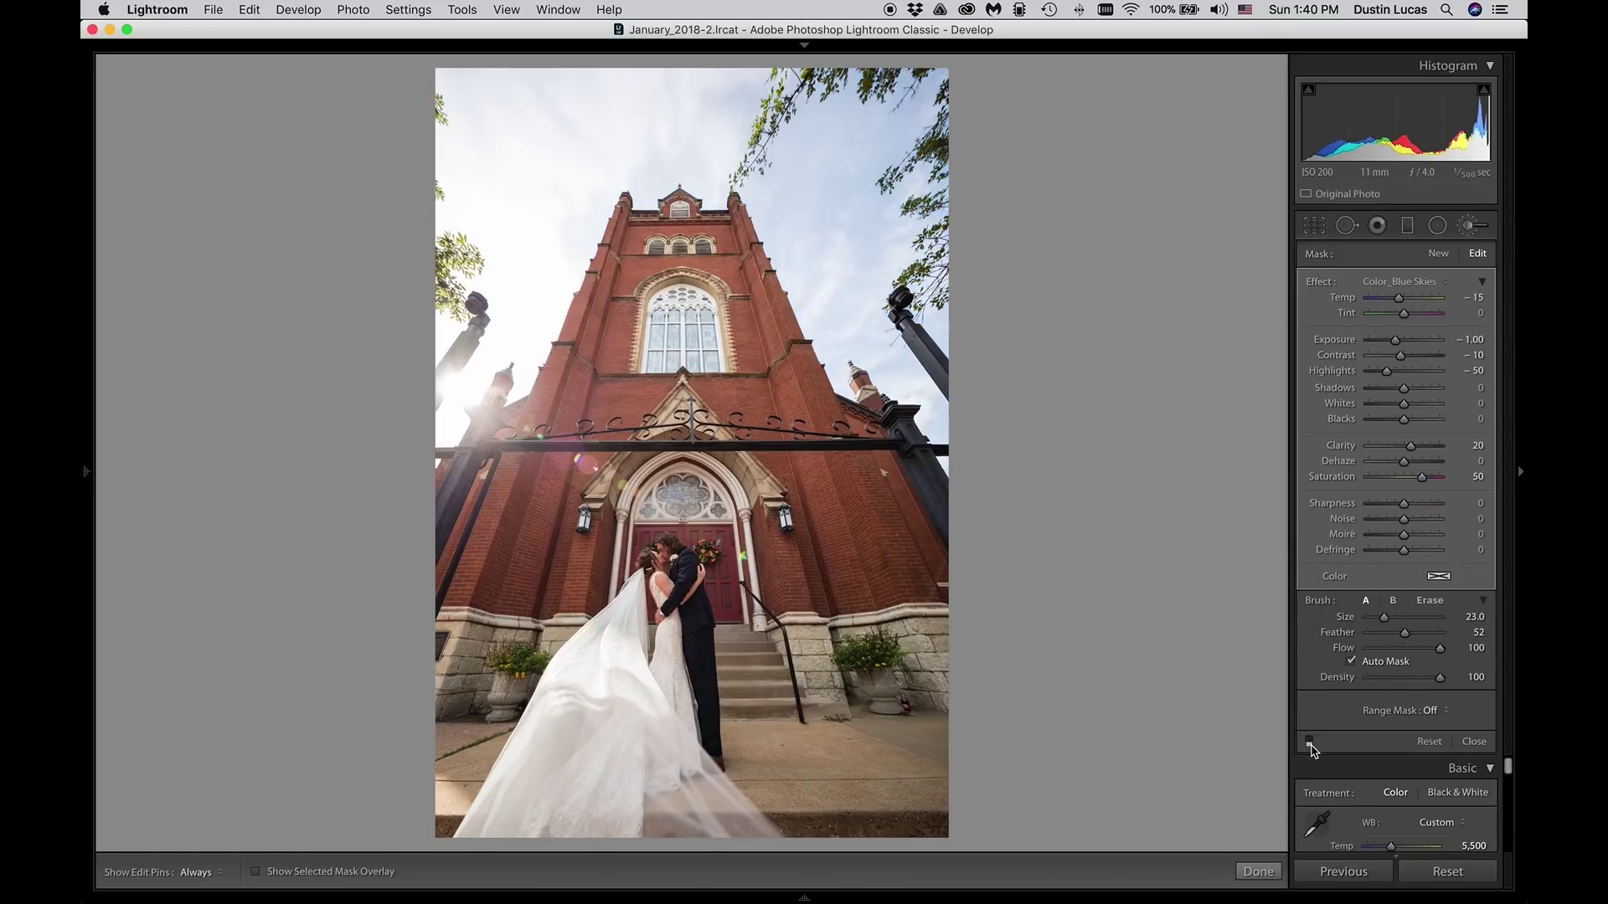
{"action": "left_click", "coordinate": [1310, 742]}
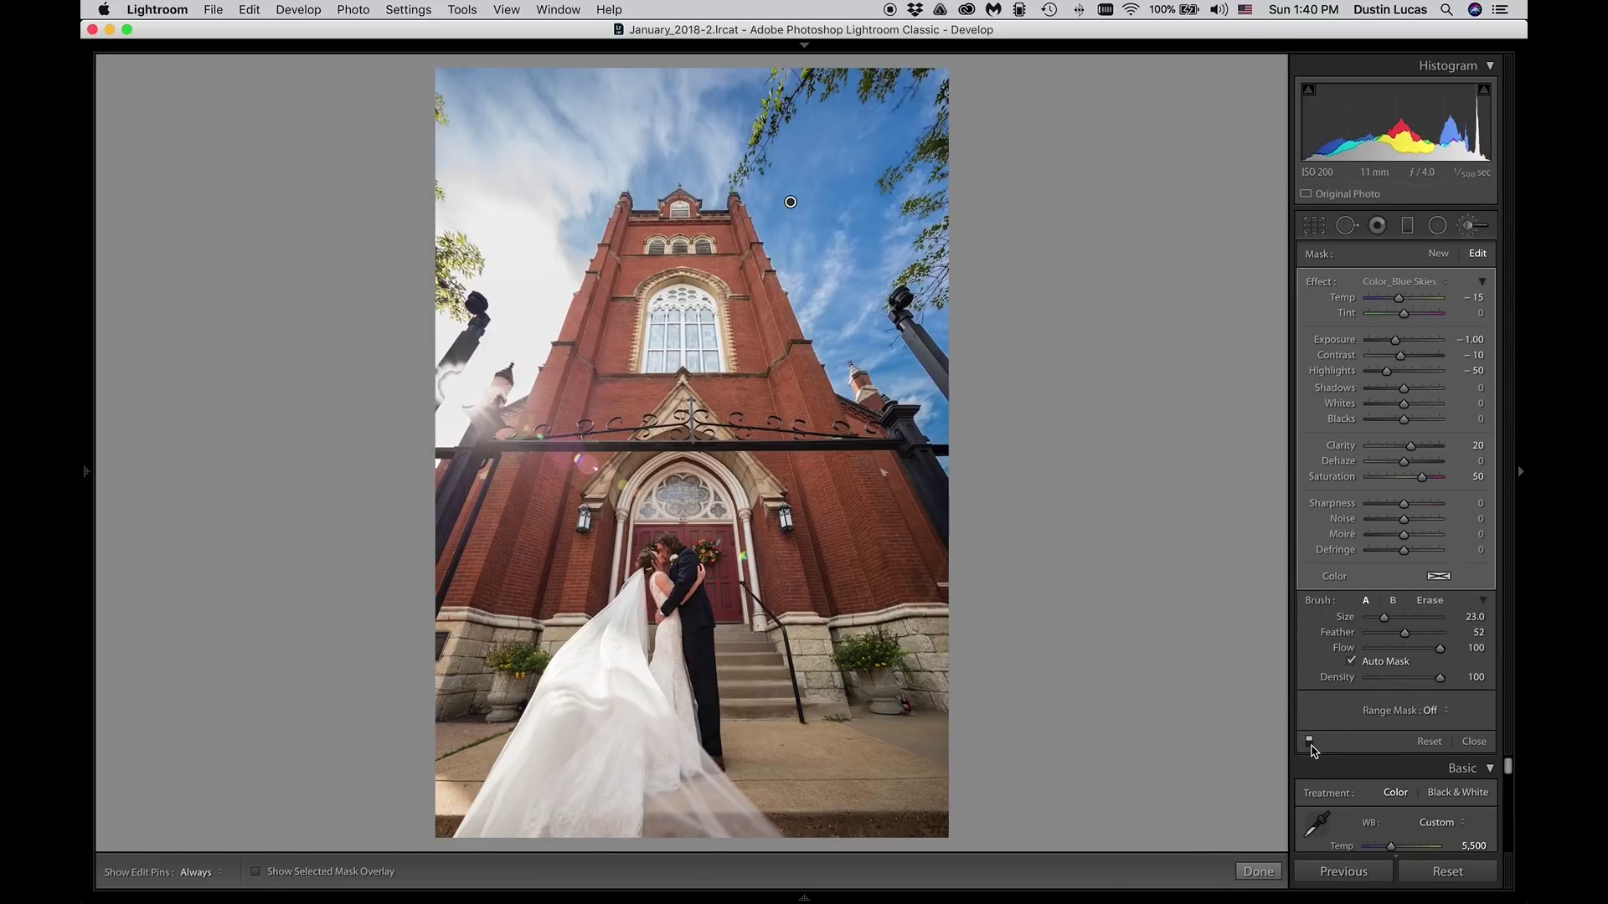
{"action": "left_click", "coordinate": [1310, 742]}
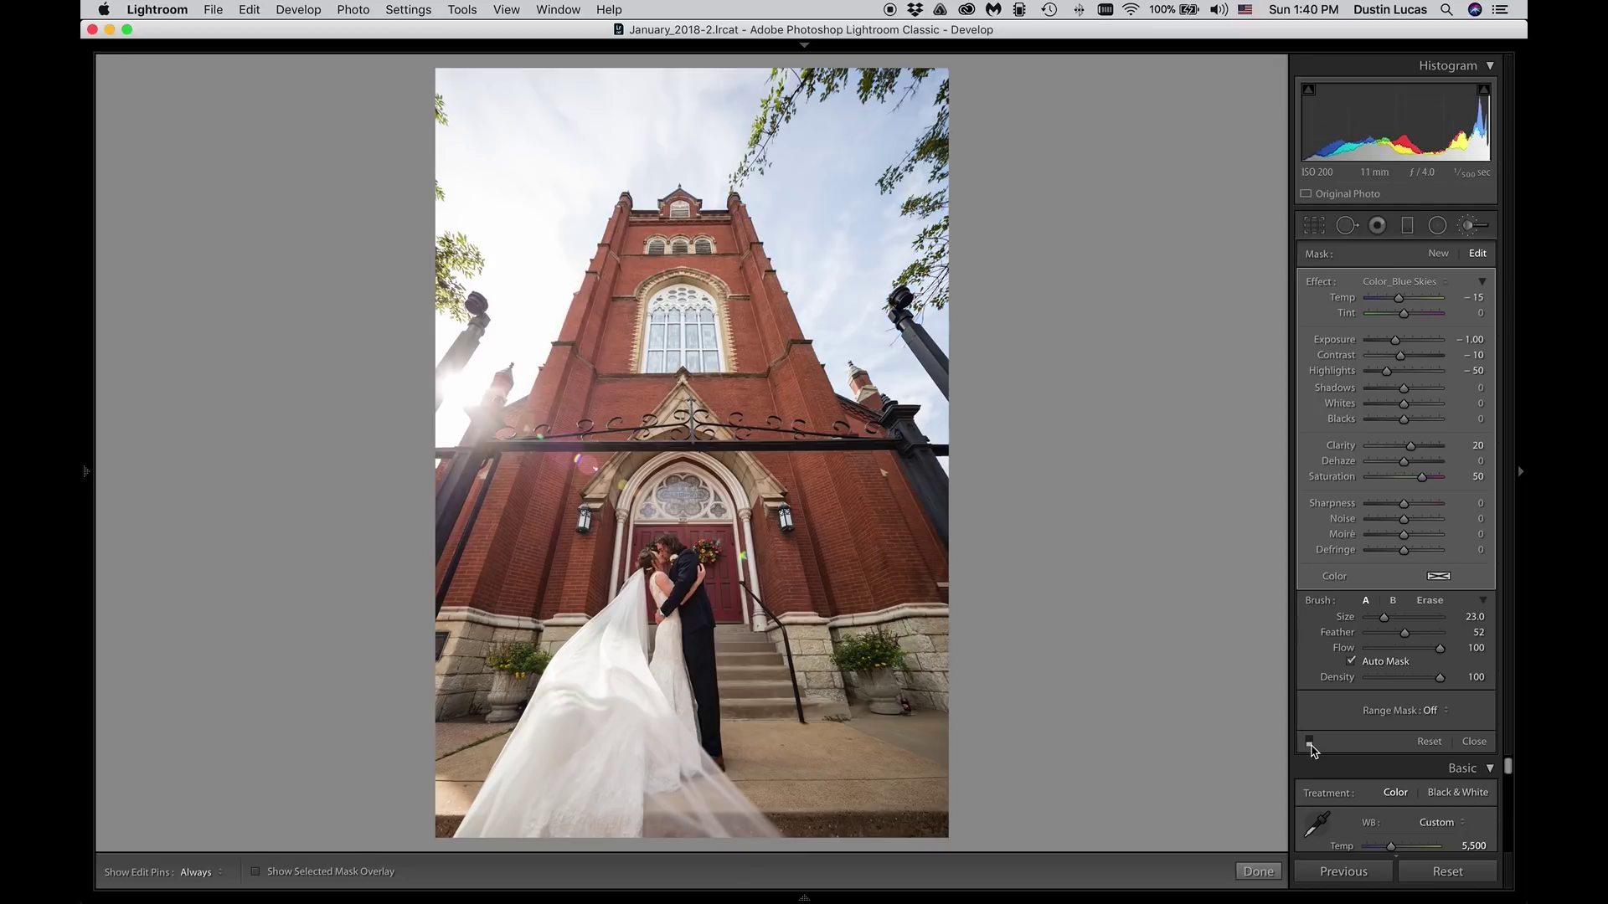
{"action": "left_click", "coordinate": [1310, 741]}
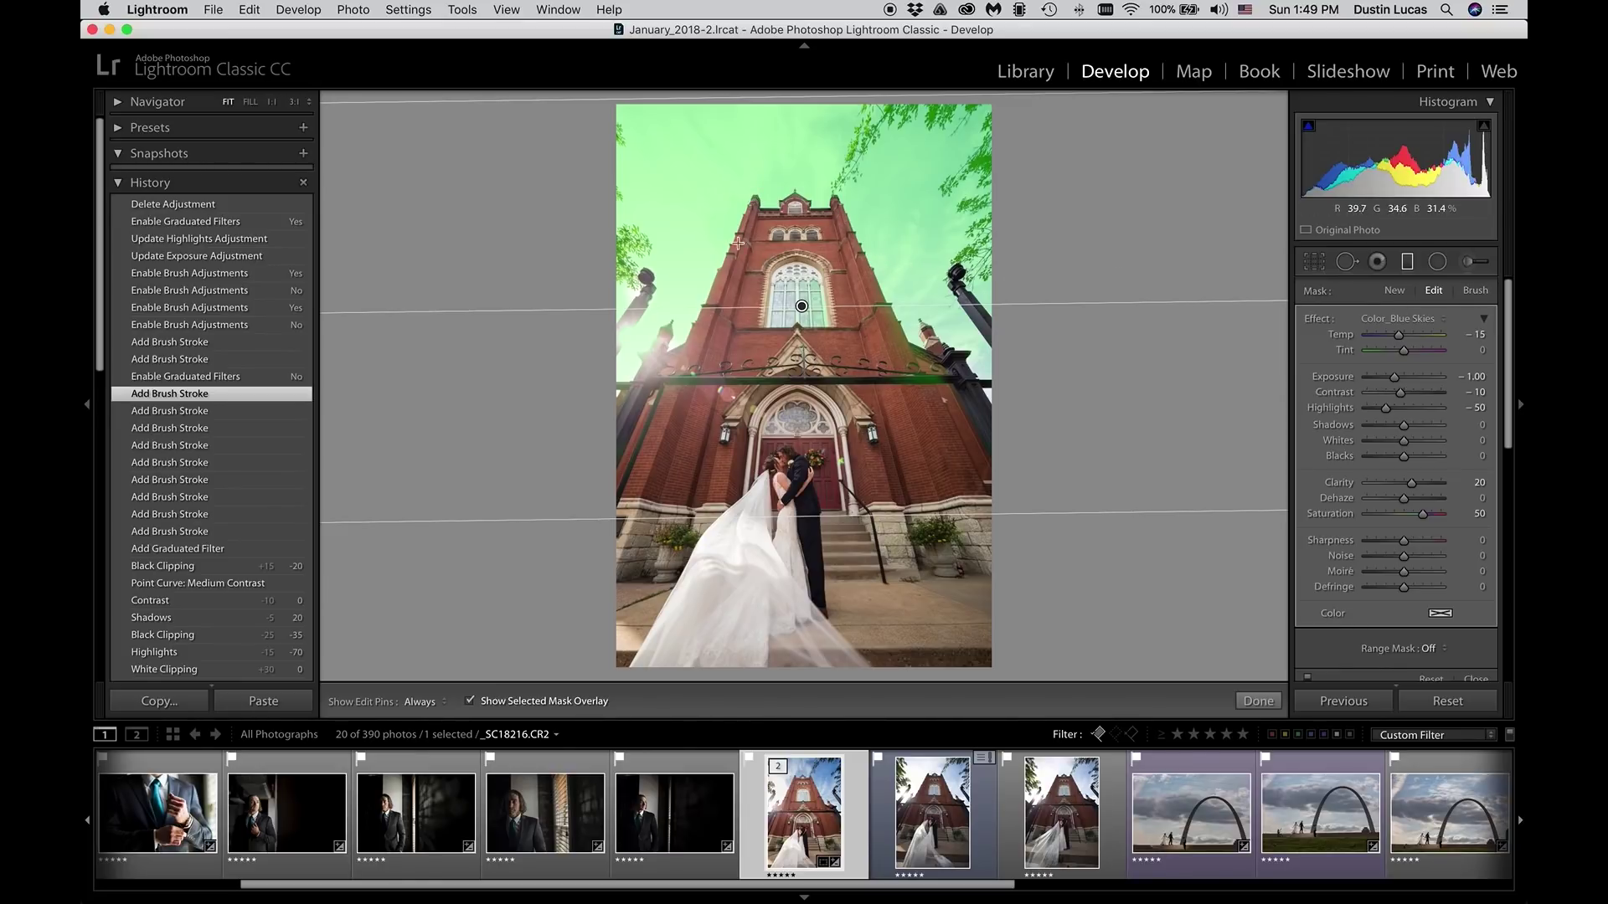
Step: Compare the church photo with the graduated filter's mask overlay hidden and shown
{"action": "key", "text": "o"}
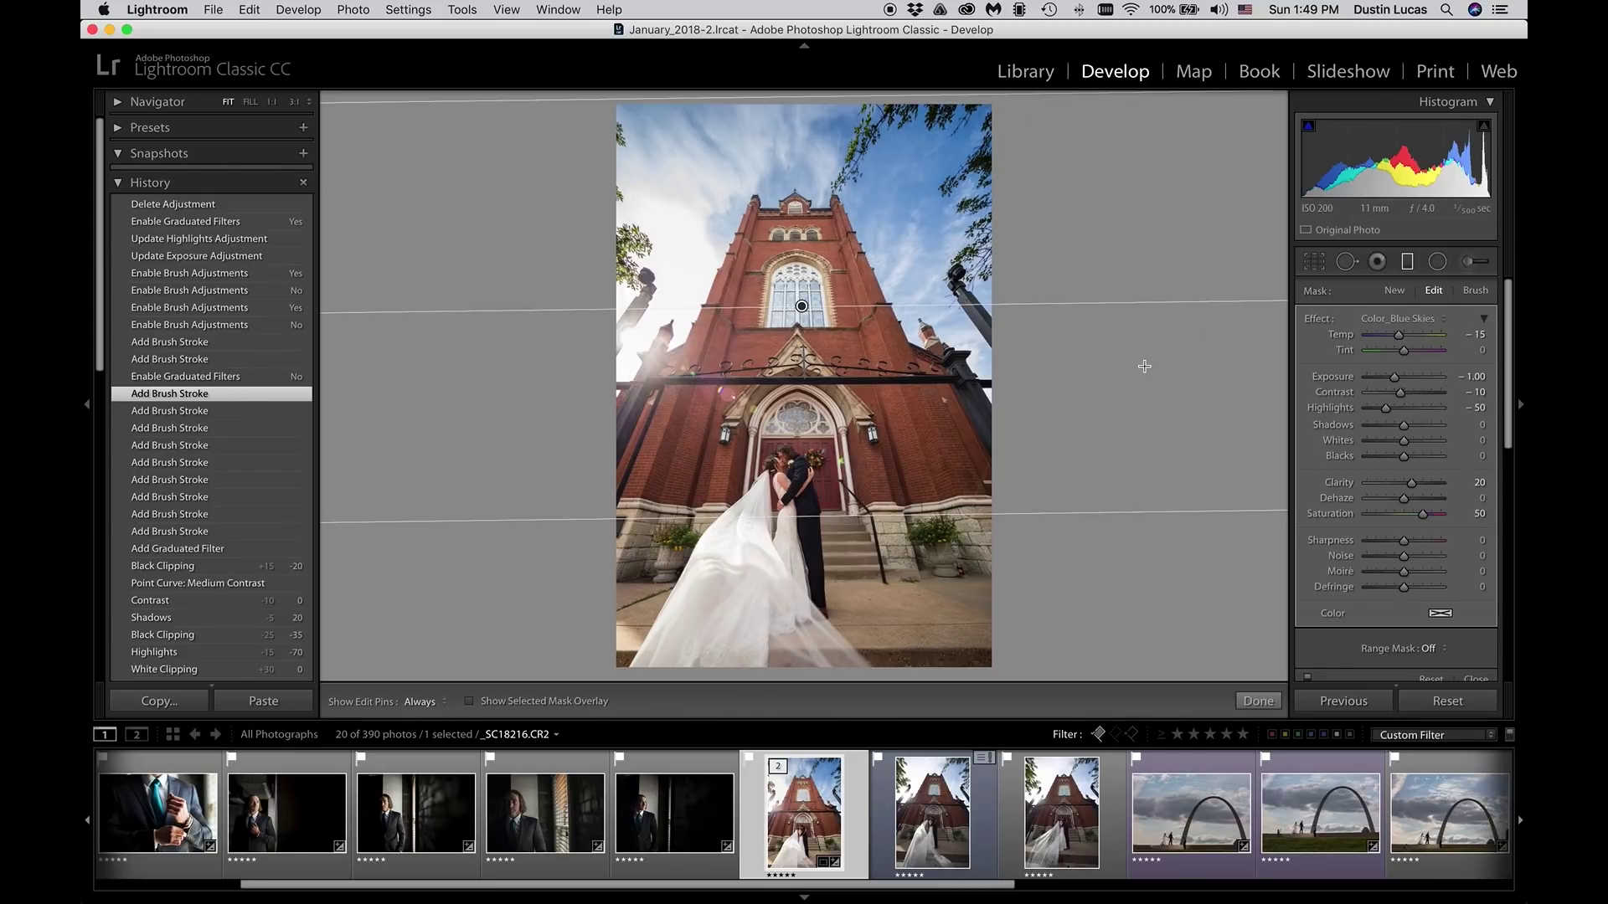
{"action": "key", "text": "o"}
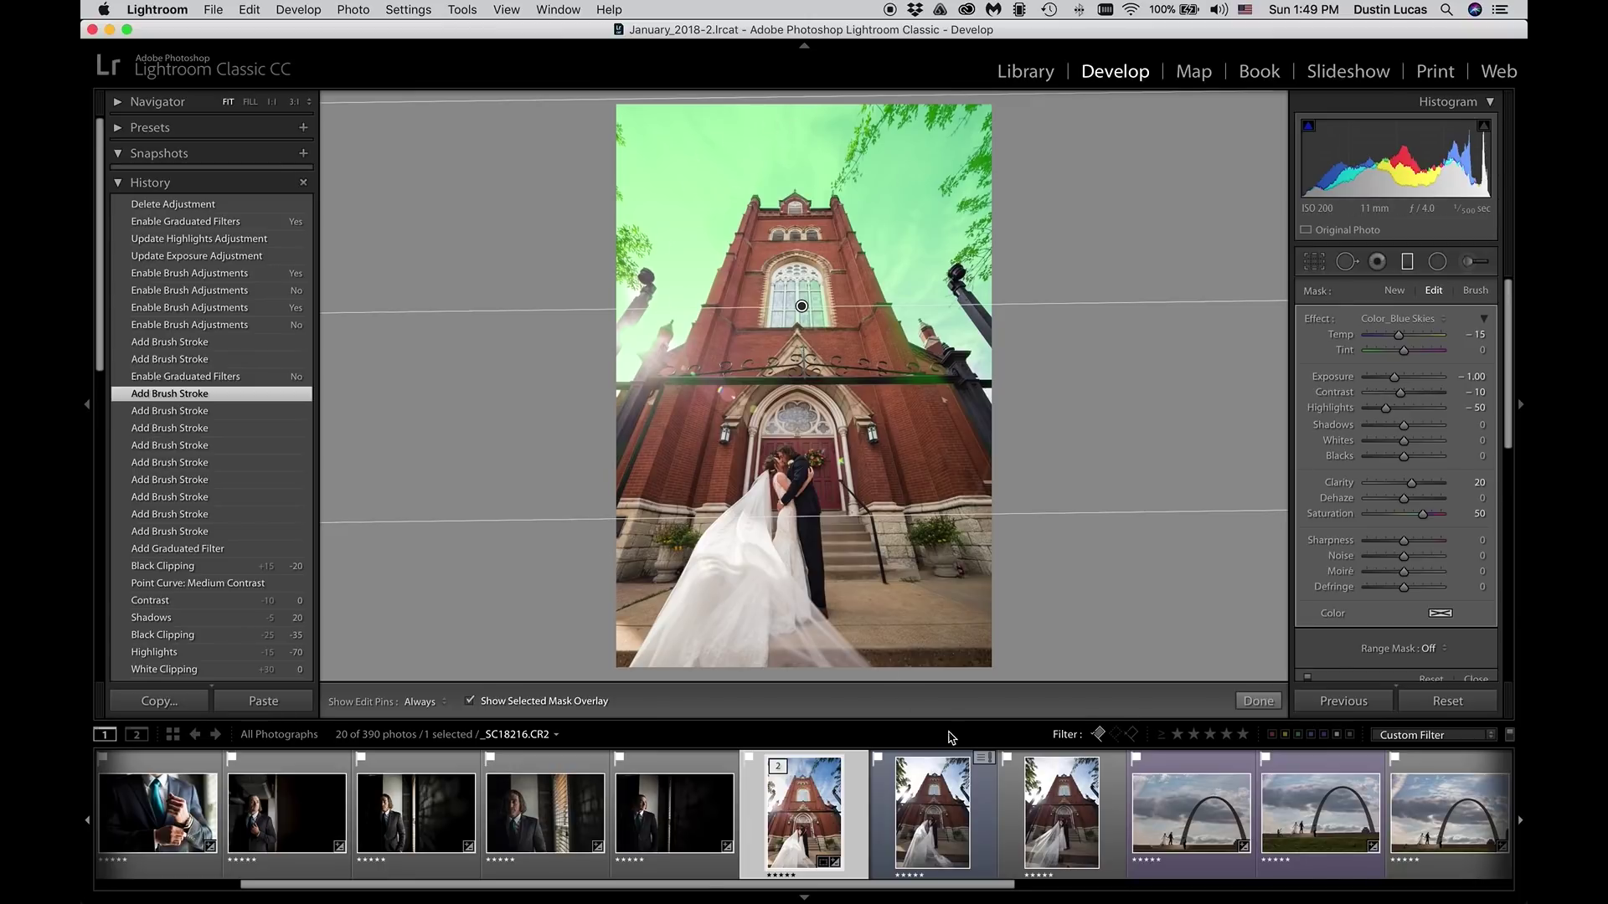
Step: Select the three church photos and synchronize the edited photo's settings to the other two, including Brush, Graduated Filters and Radial Filters
{"action": "left_click", "coordinate": [1045, 802], "text": "shift"}
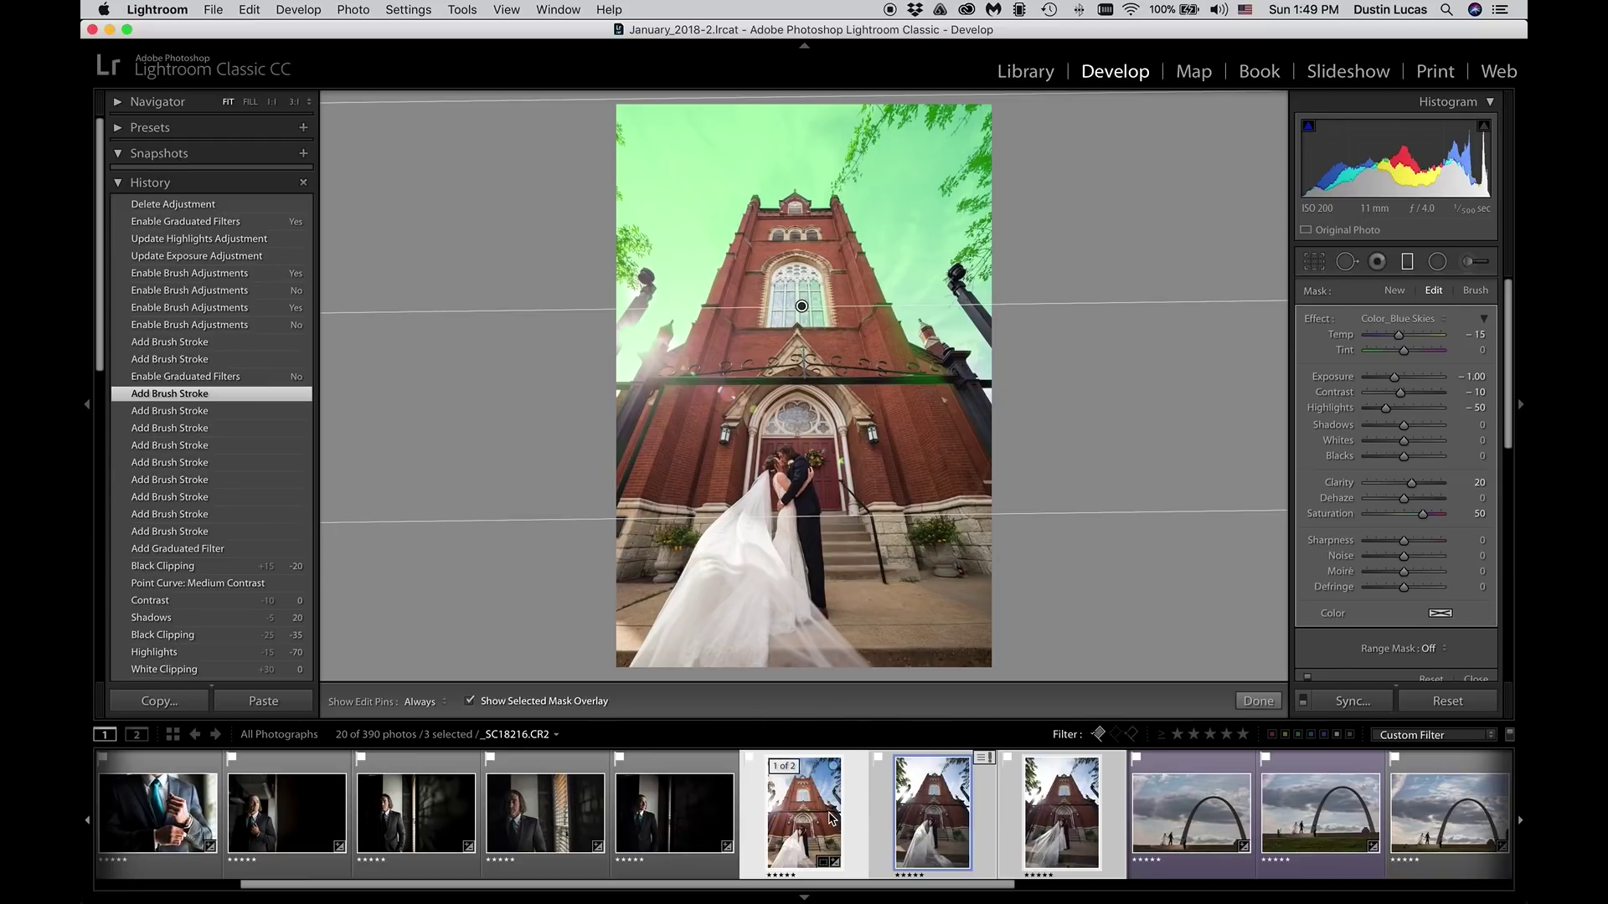
{"action": "key", "text": "super+alt+s"}
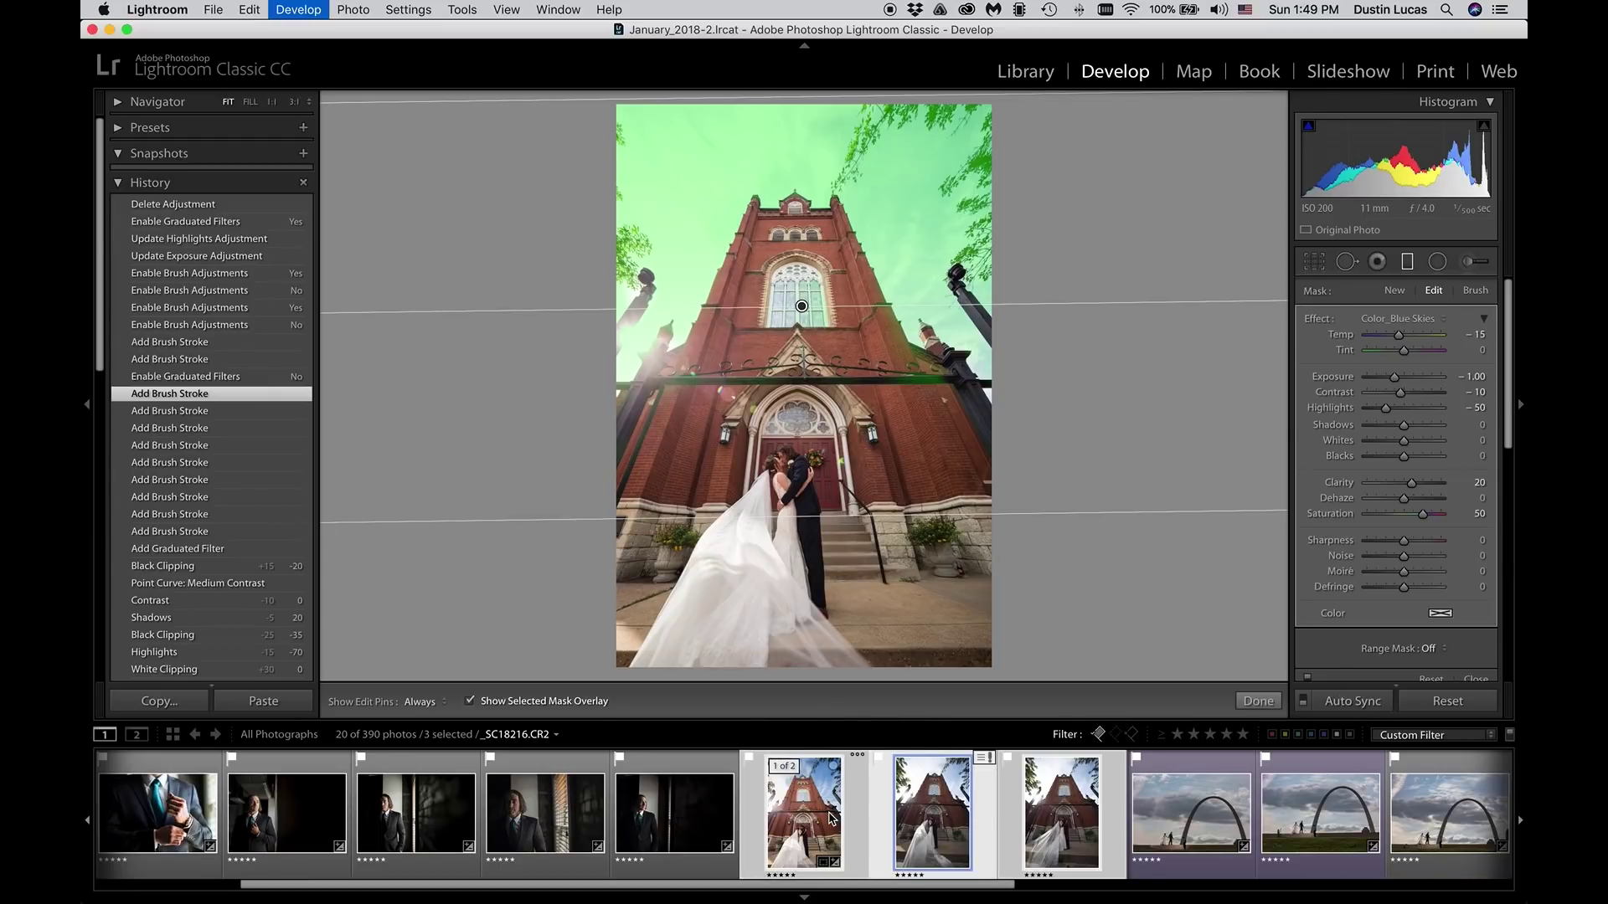
{"action": "key", "text": "super+shift+r"}
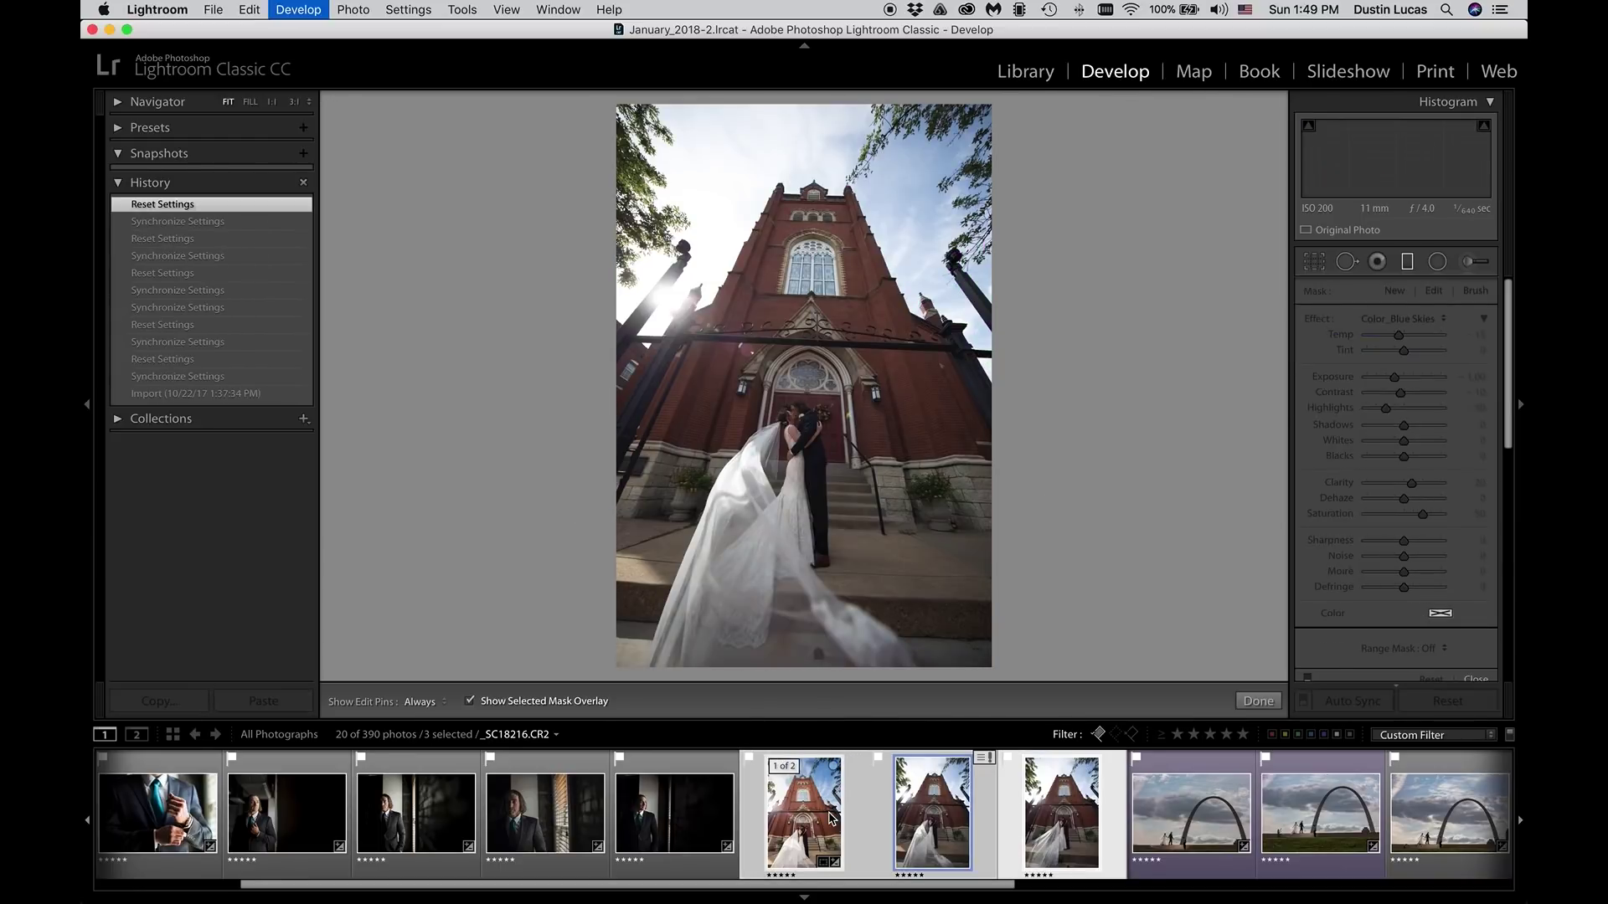
{"action": "key", "text": "super+Right"}
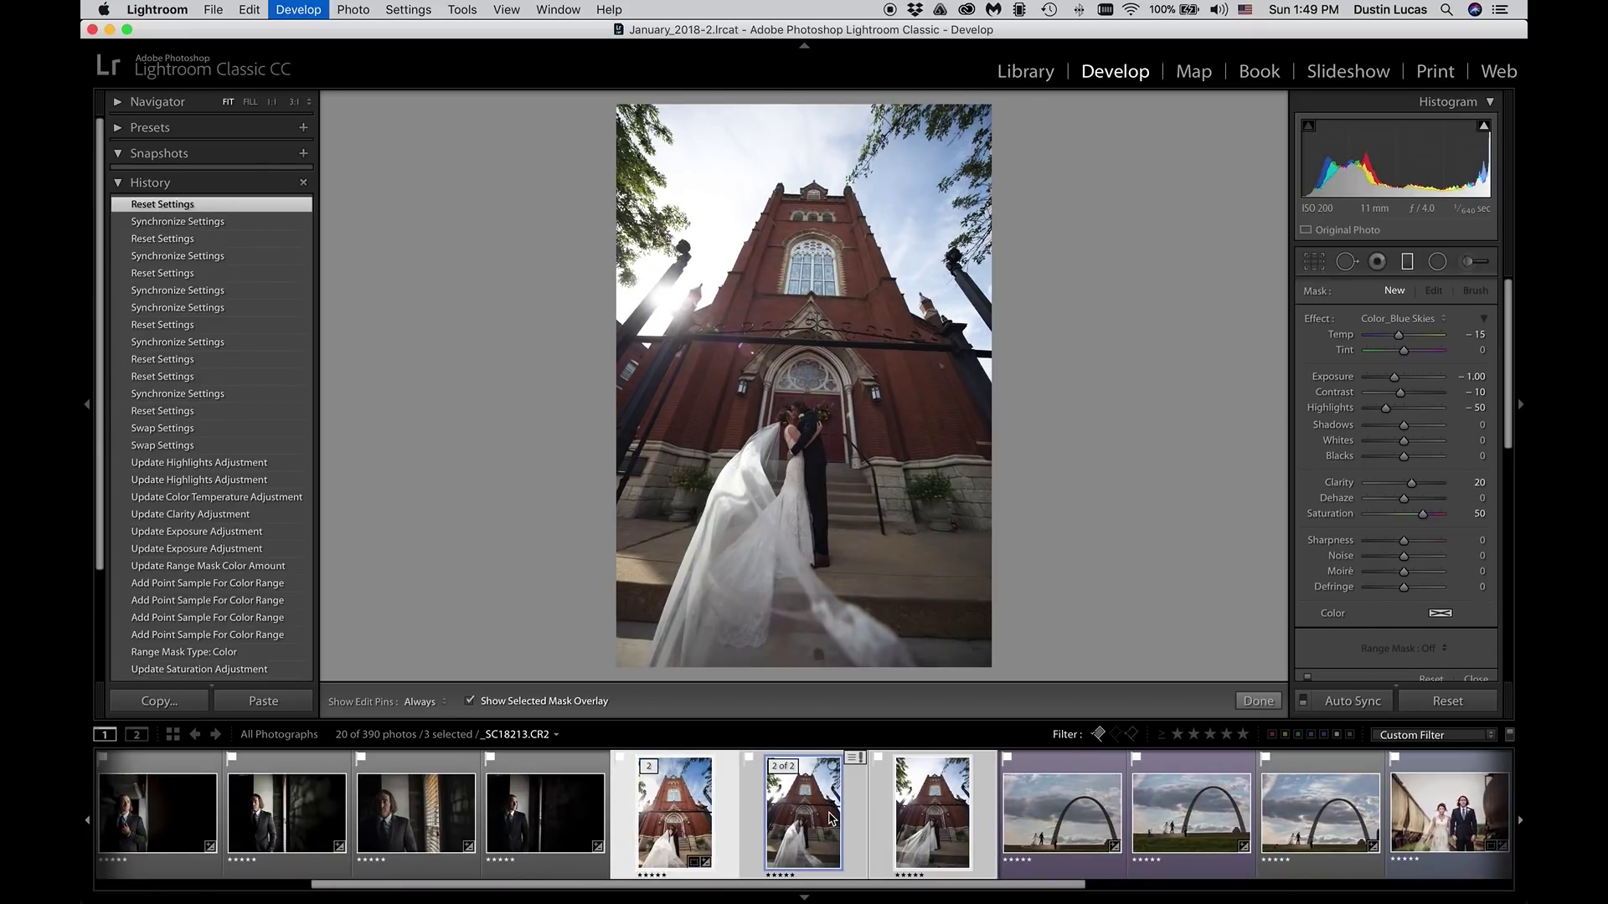
{"action": "key", "text": "super+Right"}
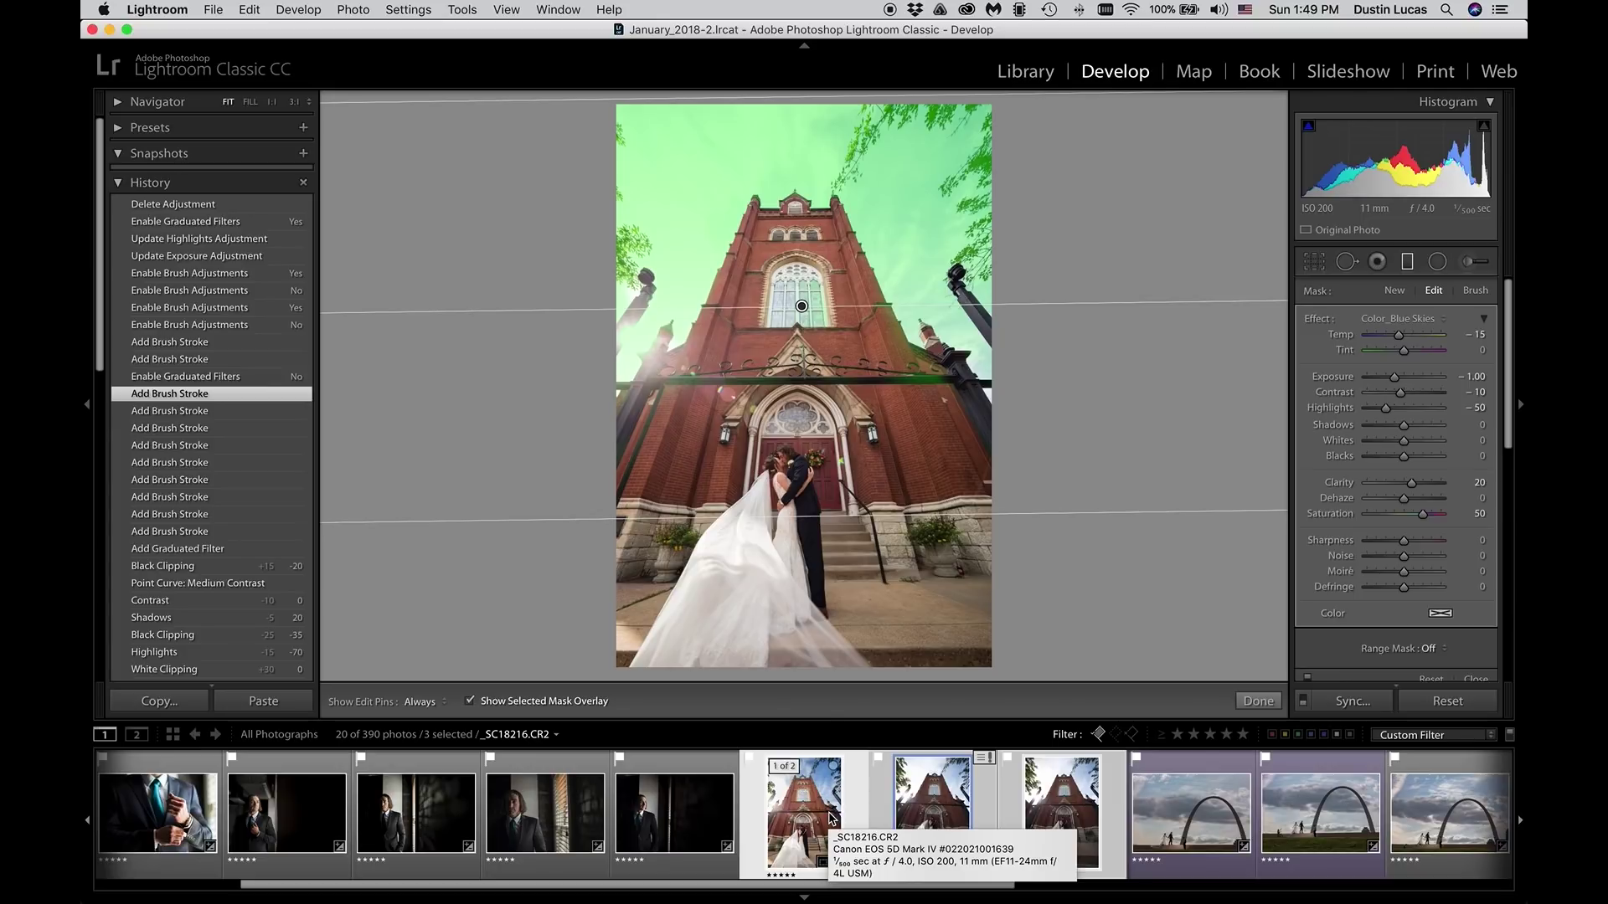
{"action": "key", "text": "super+shift+s"}
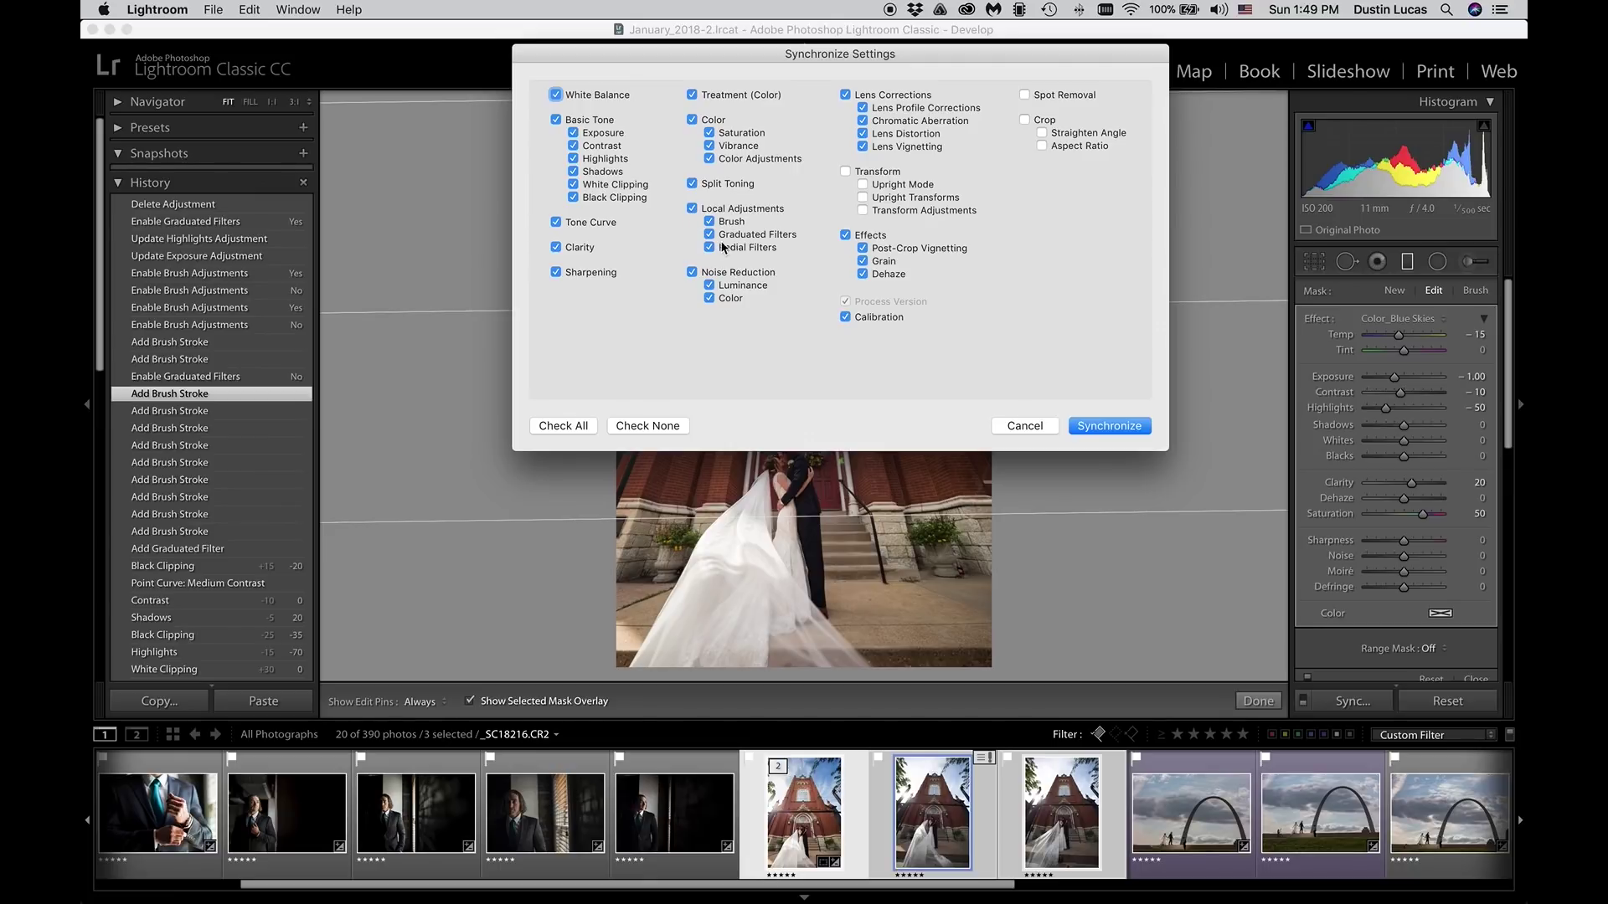
{"action": "left_click", "coordinate": [1081, 428]}
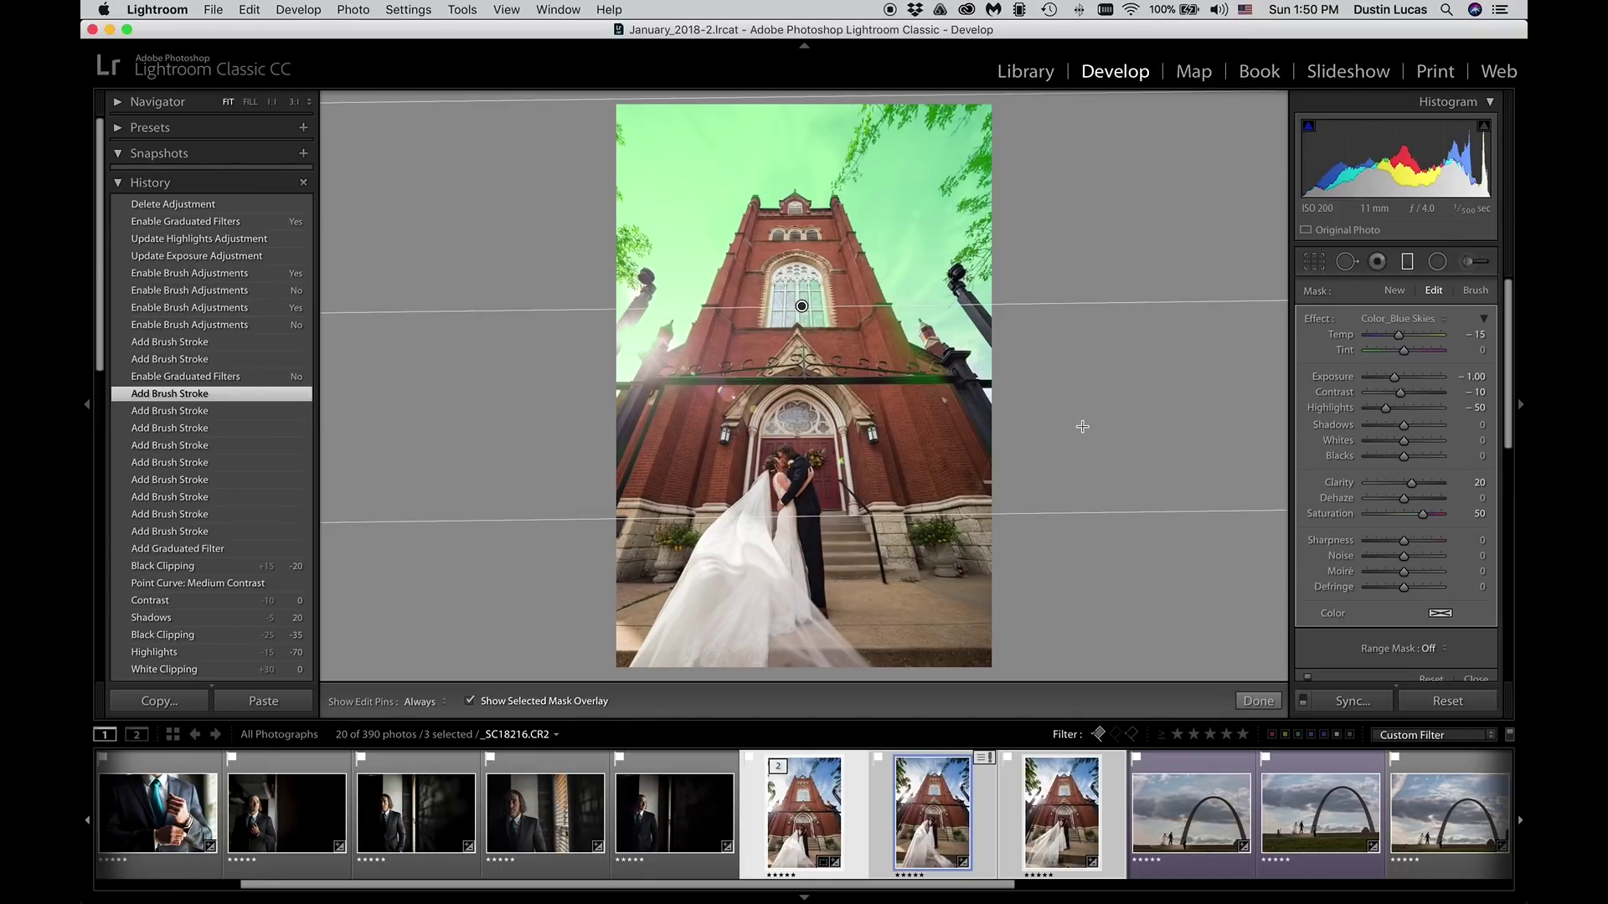
Step: Step through the synchronized church photos to check the sky filter's placement, with the mask overlay shown and hidden
{"action": "key", "text": "super"}
{"action": "key", "text": "super"}
{"action": "key", "text": "super+Right"}
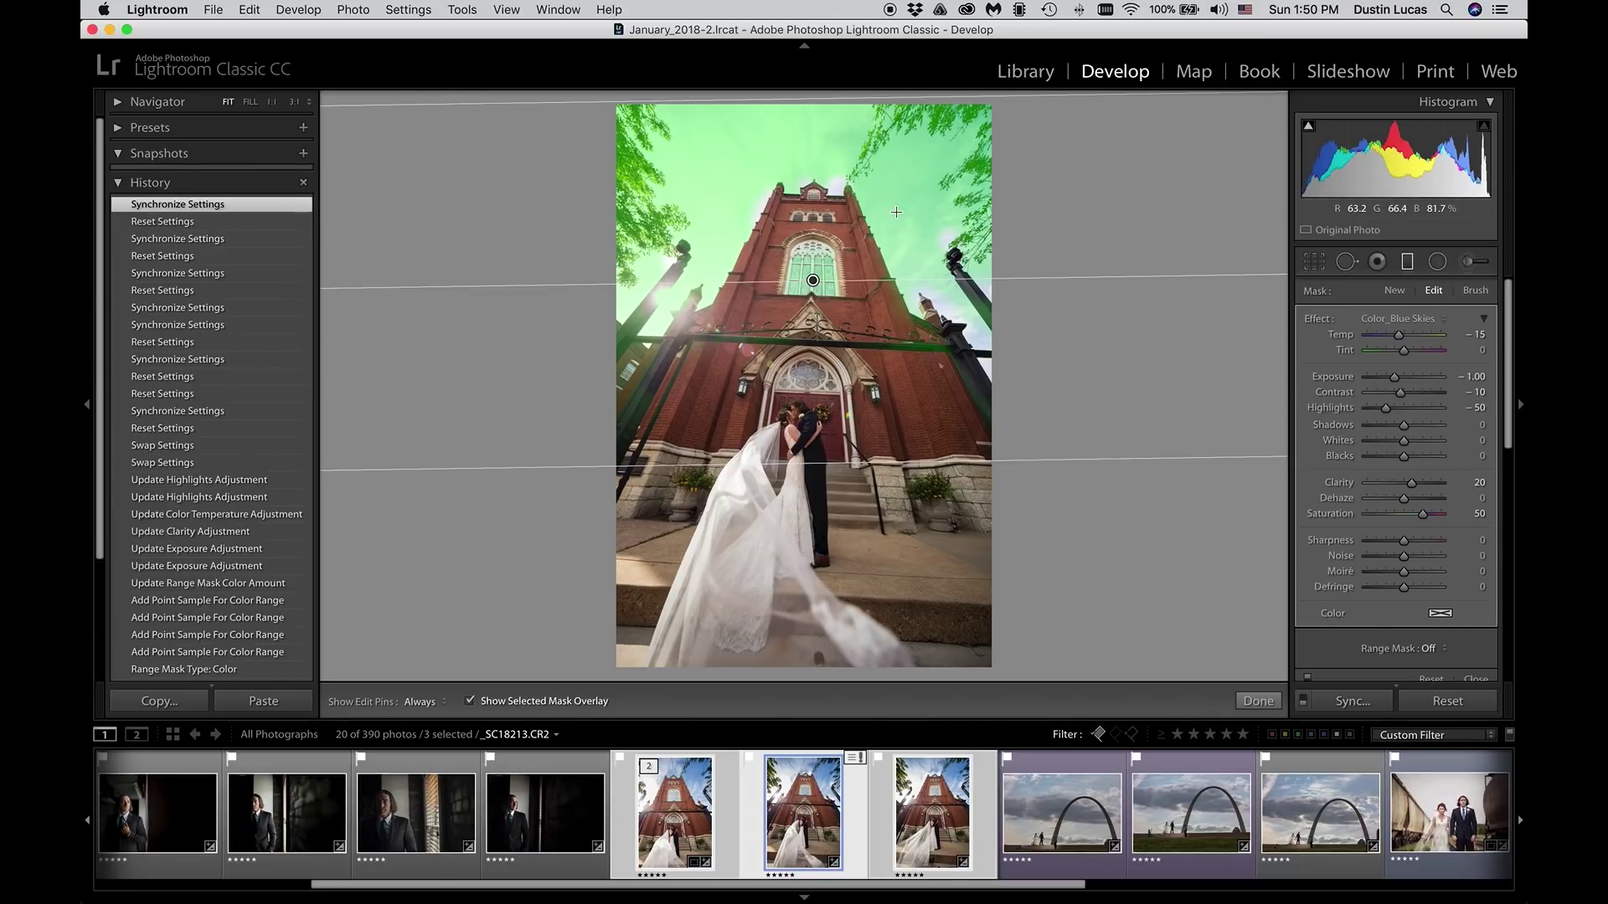
{"action": "key", "text": "super+alt+s"}
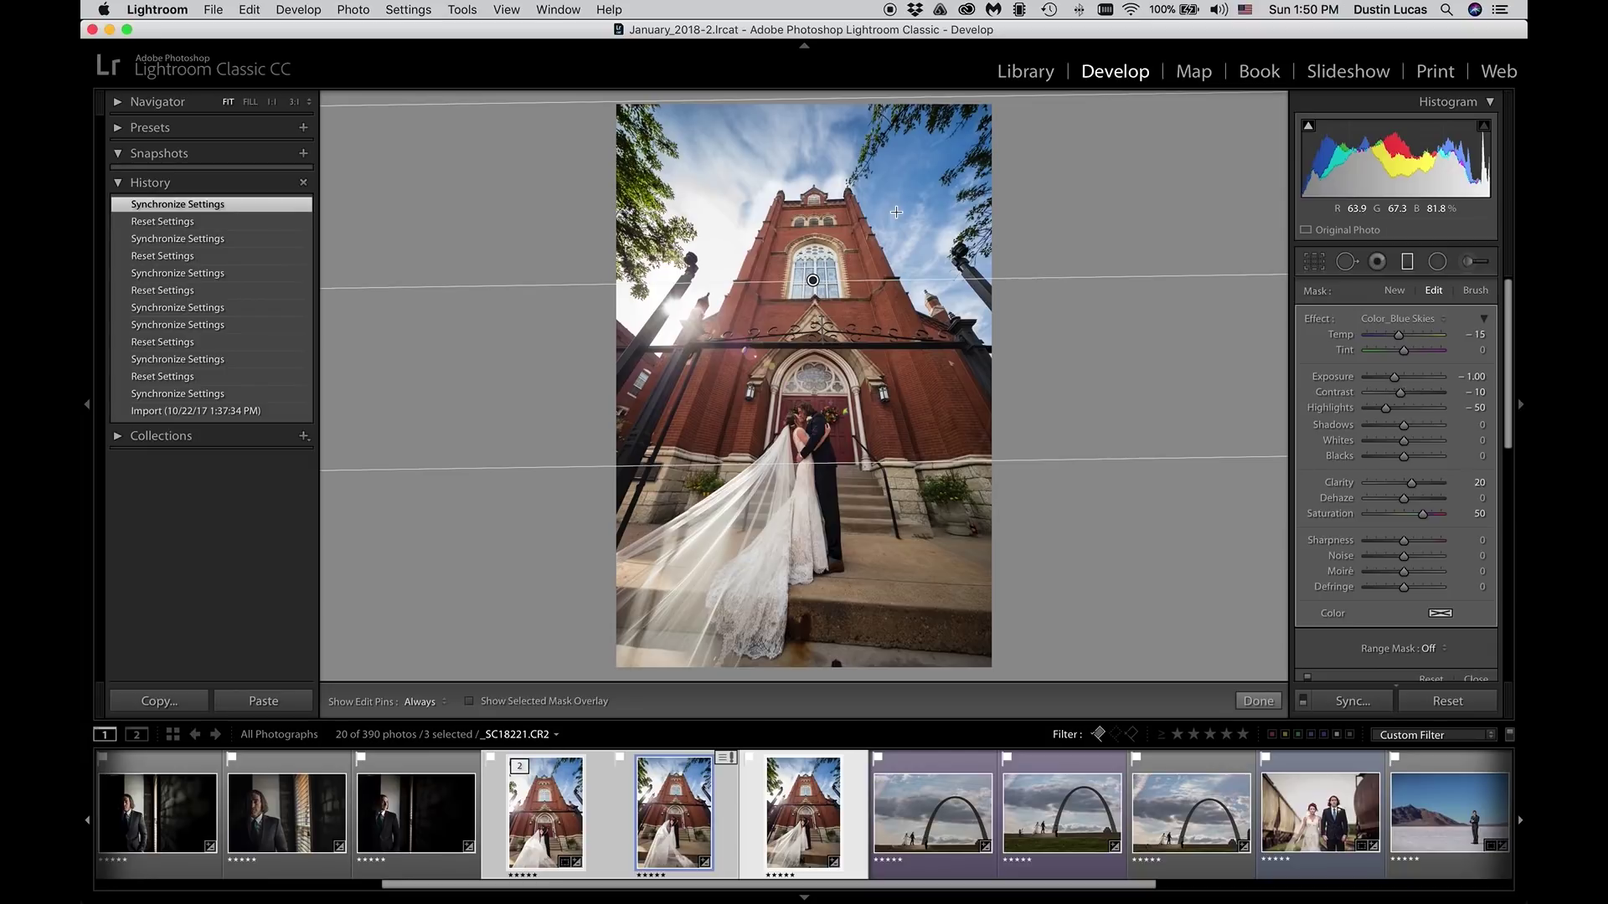
{"action": "key", "text": "super+Left"}
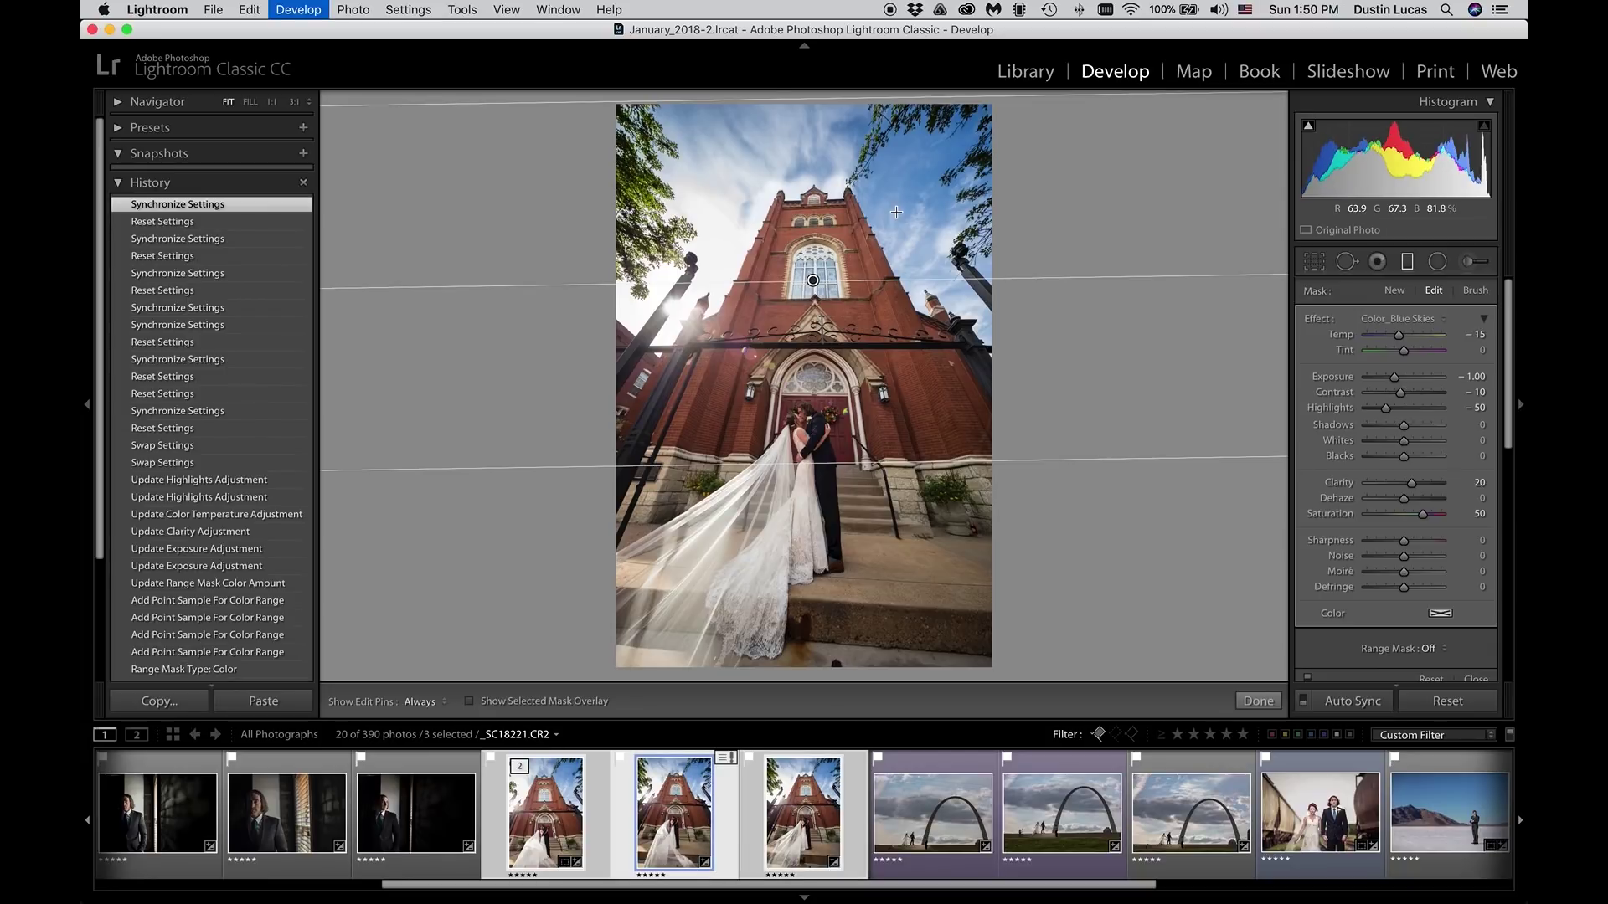
{"action": "key", "text": "super+Left"}
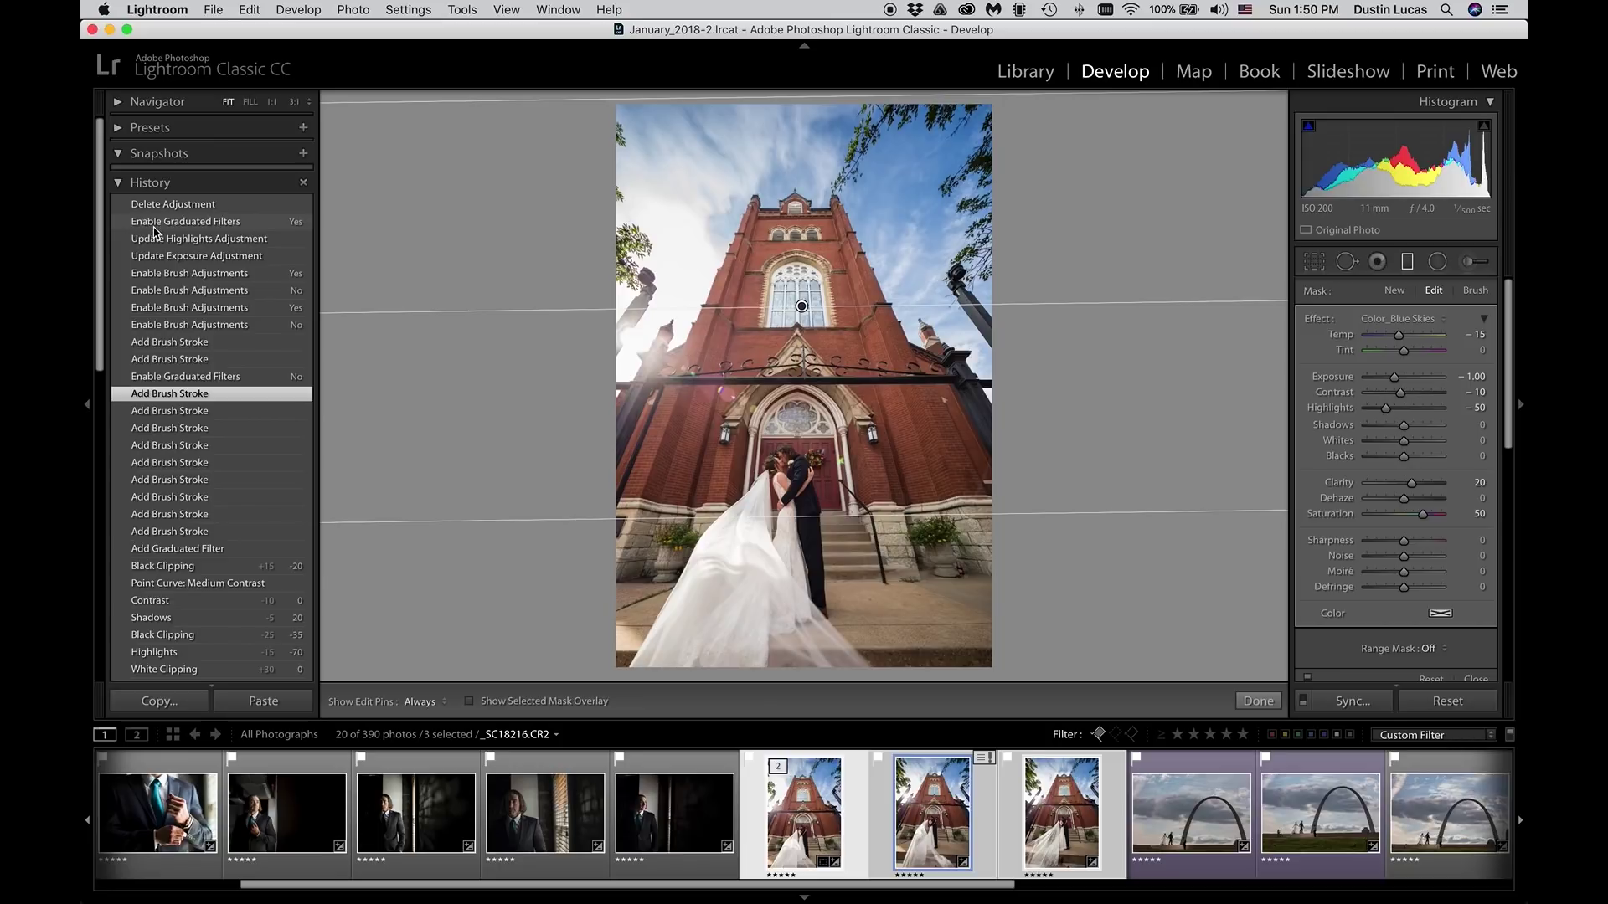
Step: In the Library grid, deselect the edited church photo and reset all settings on the other two
{"action": "key", "text": "g"}
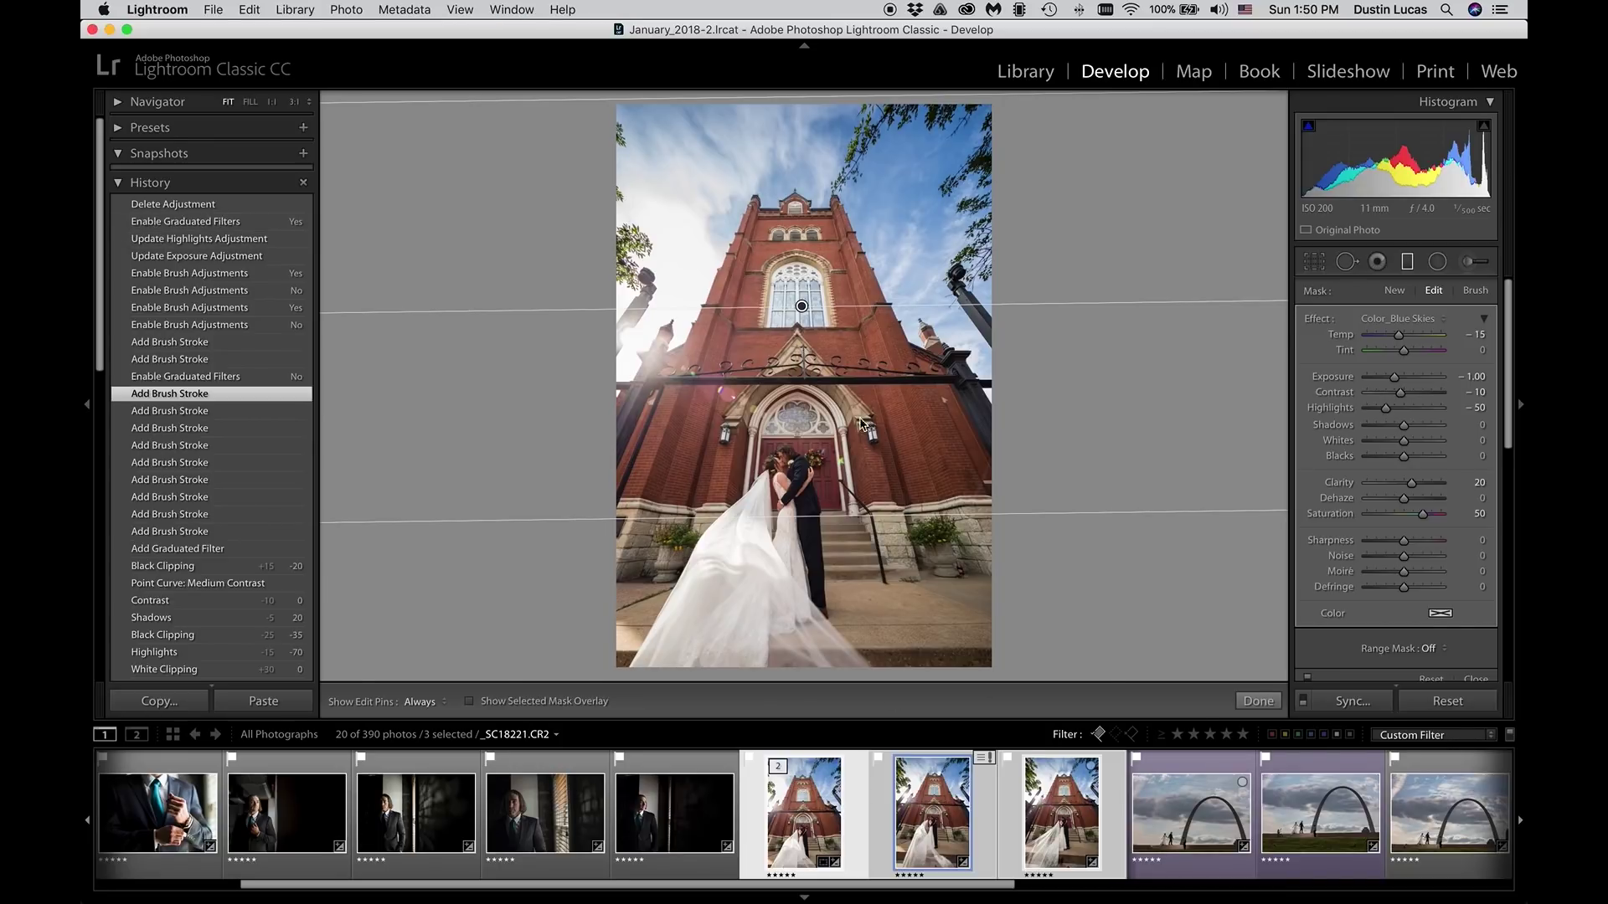
{"action": "key", "text": "slash"}
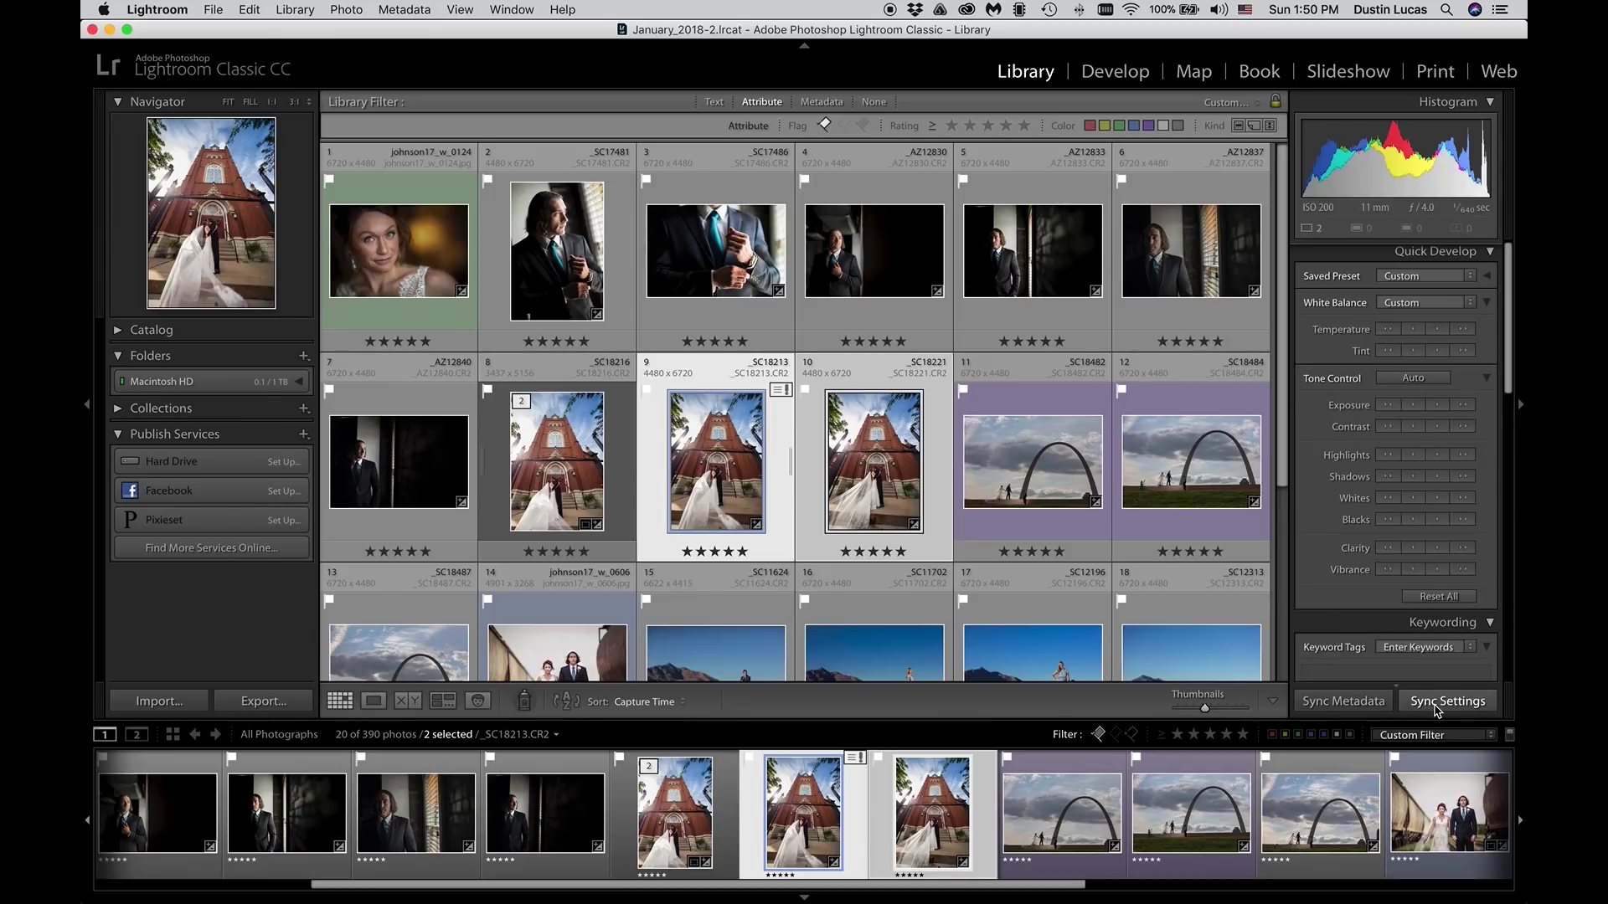
{"action": "left_click", "coordinate": [1438, 596]}
Step: Select the edited church photo _SC18216.CR2 and open it in the Develop module
{"action": "left_click", "coordinate": [589, 483]}
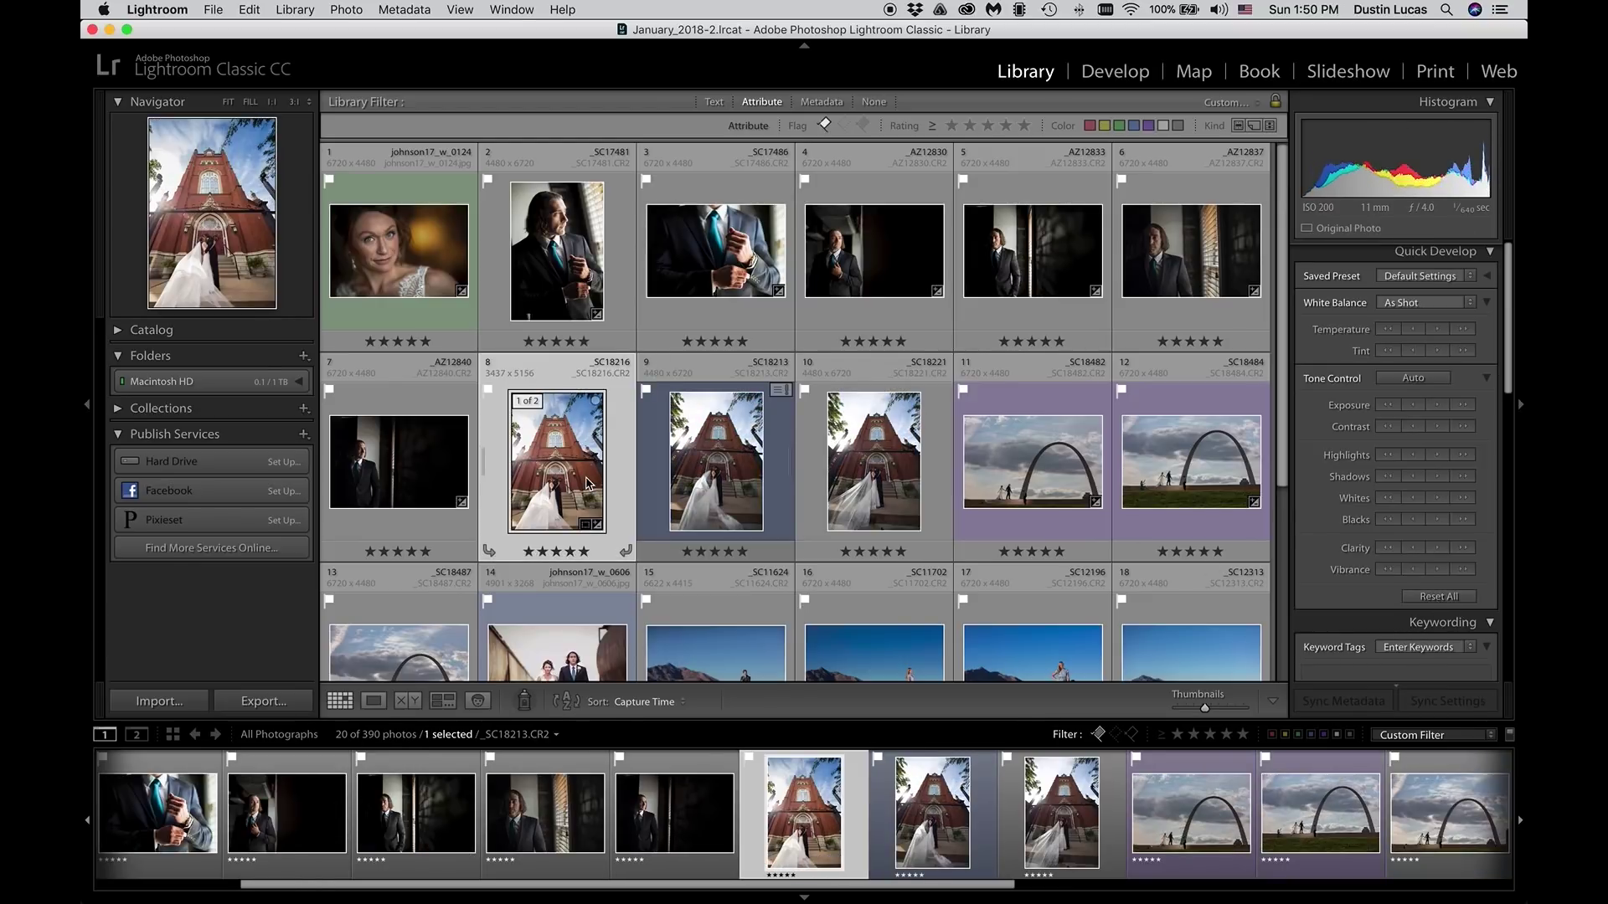
{"action": "key", "text": "d"}
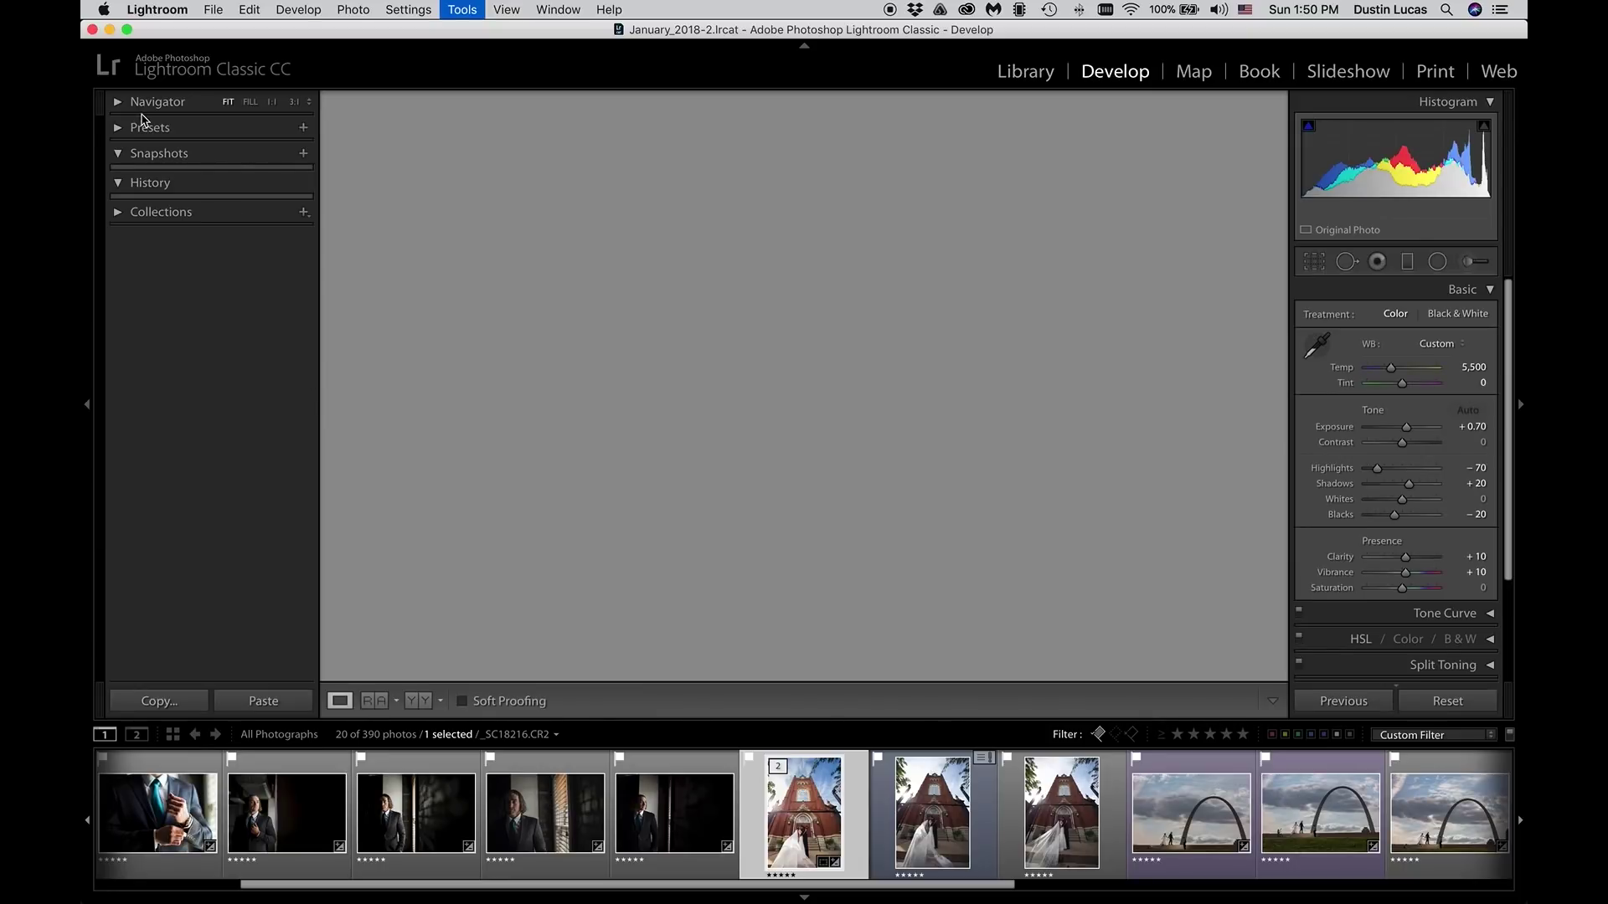
Step: Restore the church photo to its latest history state, Delete Adjustment, and activate the Adjustment Brush
{"action": "left_click", "coordinate": [149, 182]}
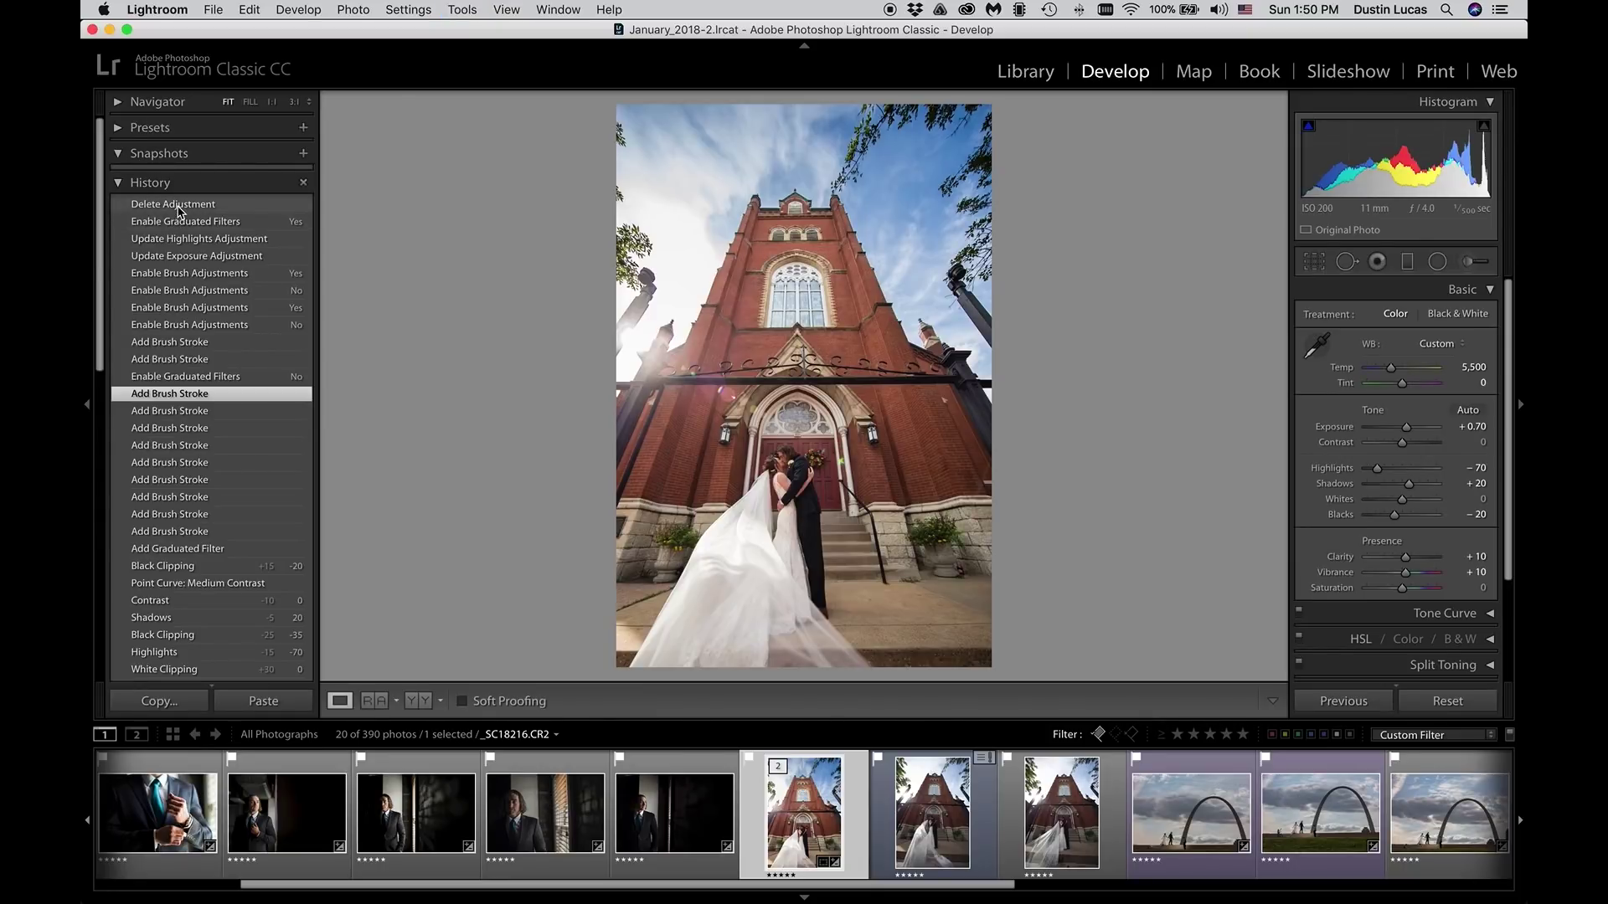
{"action": "left_click", "coordinate": [178, 210]}
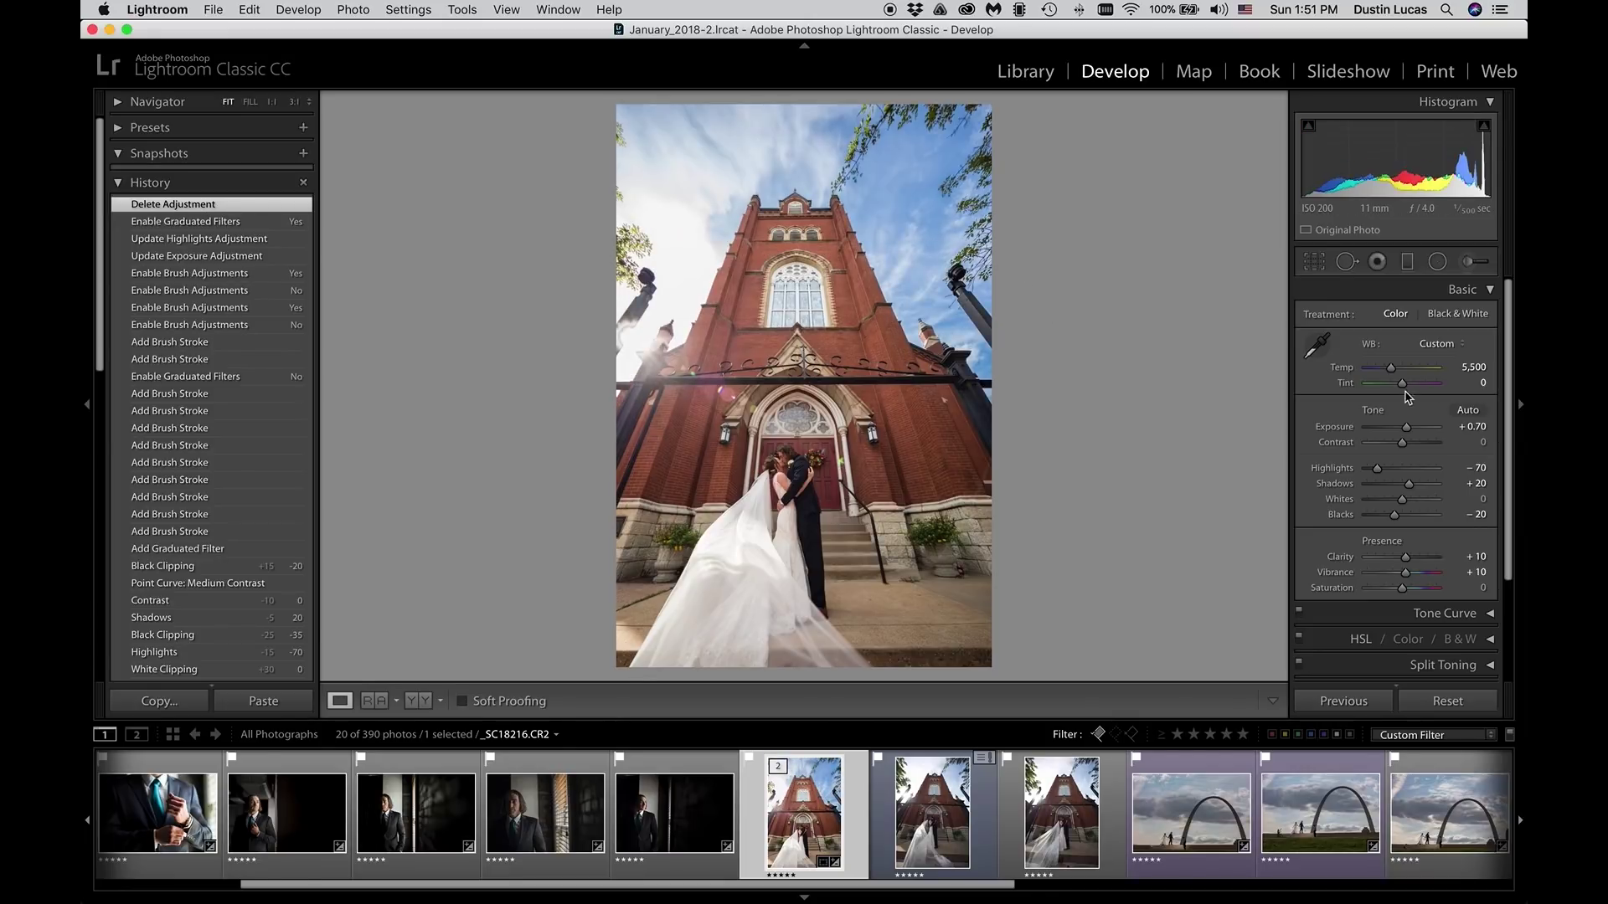
{"action": "left_click", "coordinate": [1407, 261]}
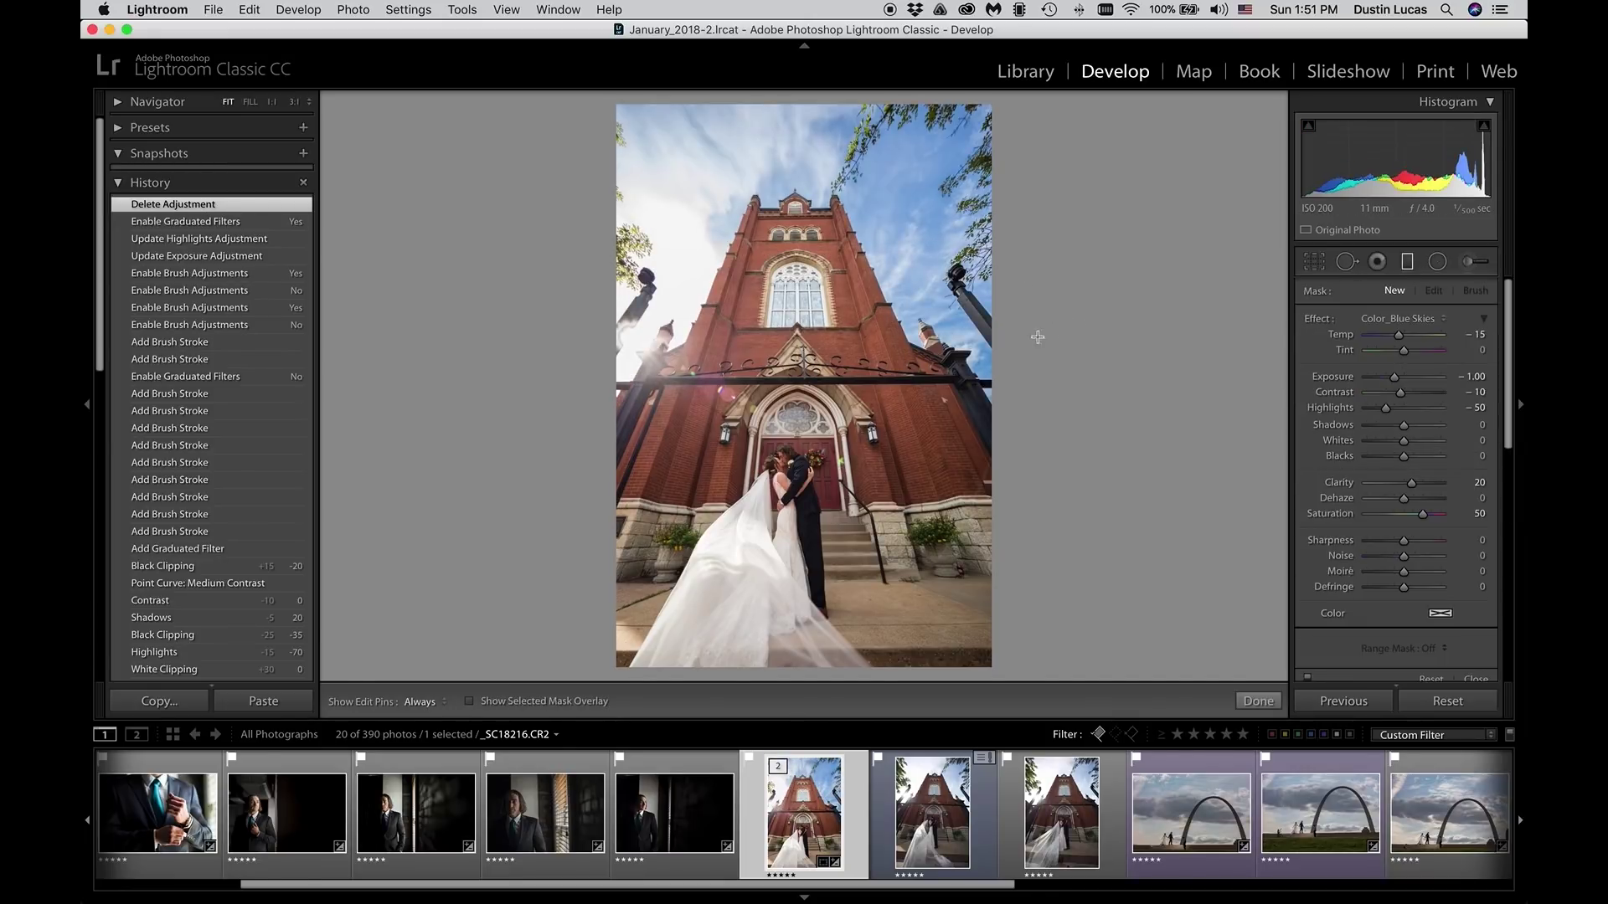
{"action": "left_click", "coordinate": [1479, 268]}
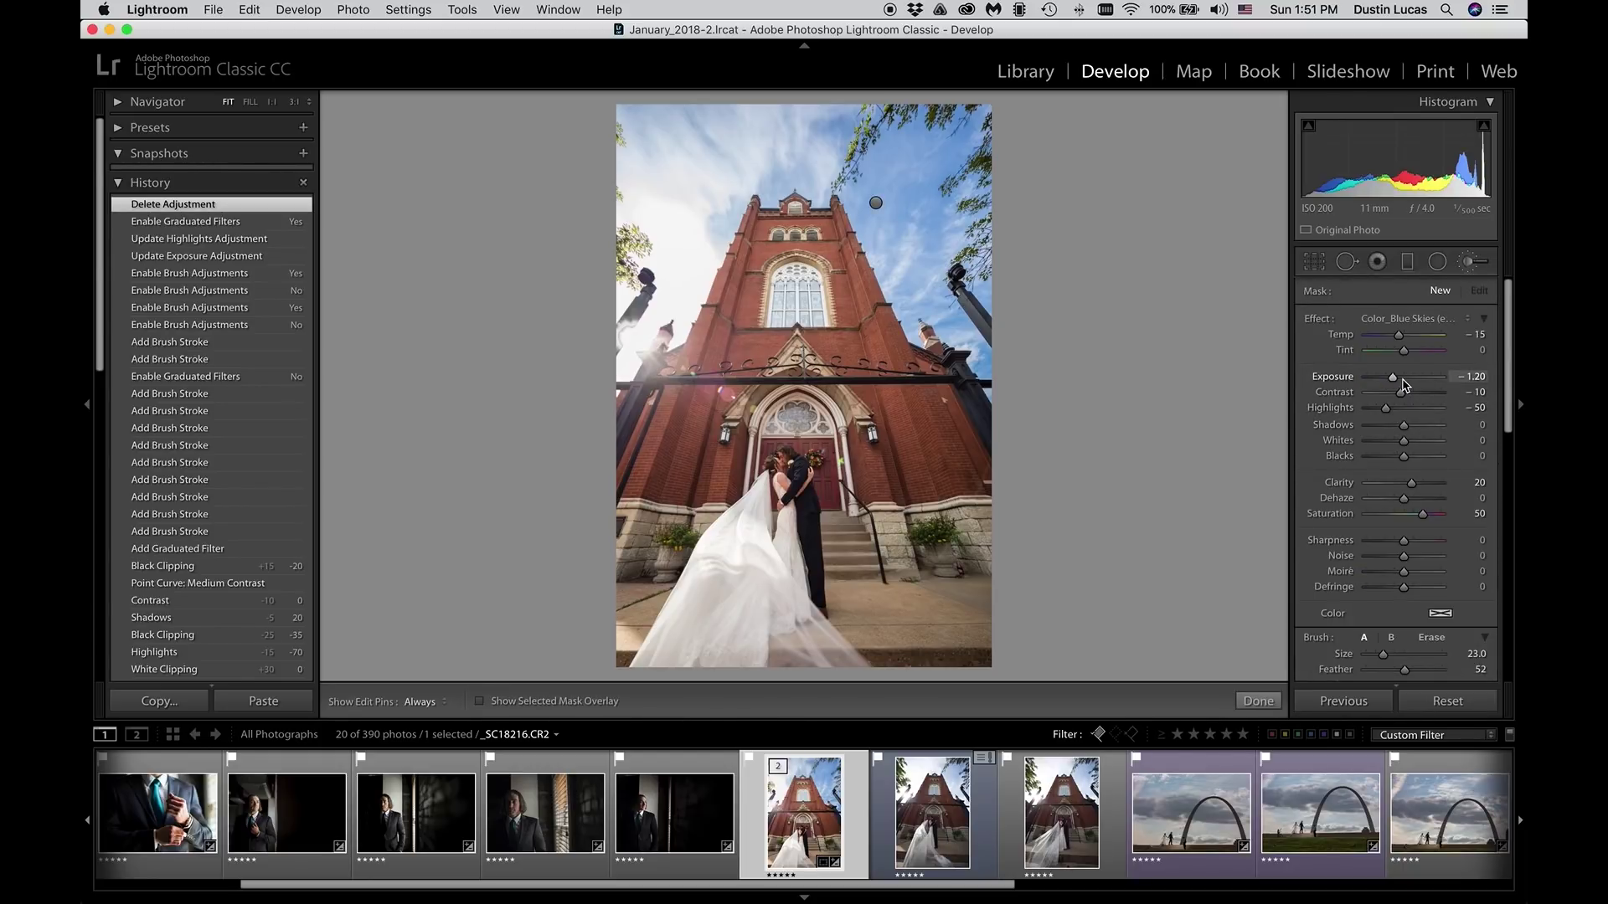
Step: Adjust the existing sky brush mask to Temp −15, Exposure −0.70, Highlights −48 and Clarity 25
{"action": "scroll", "coordinate": [1405, 384], "scroll_direction": "down", "scroll_amount": 2}
{"action": "left_click", "coordinate": [876, 204]}
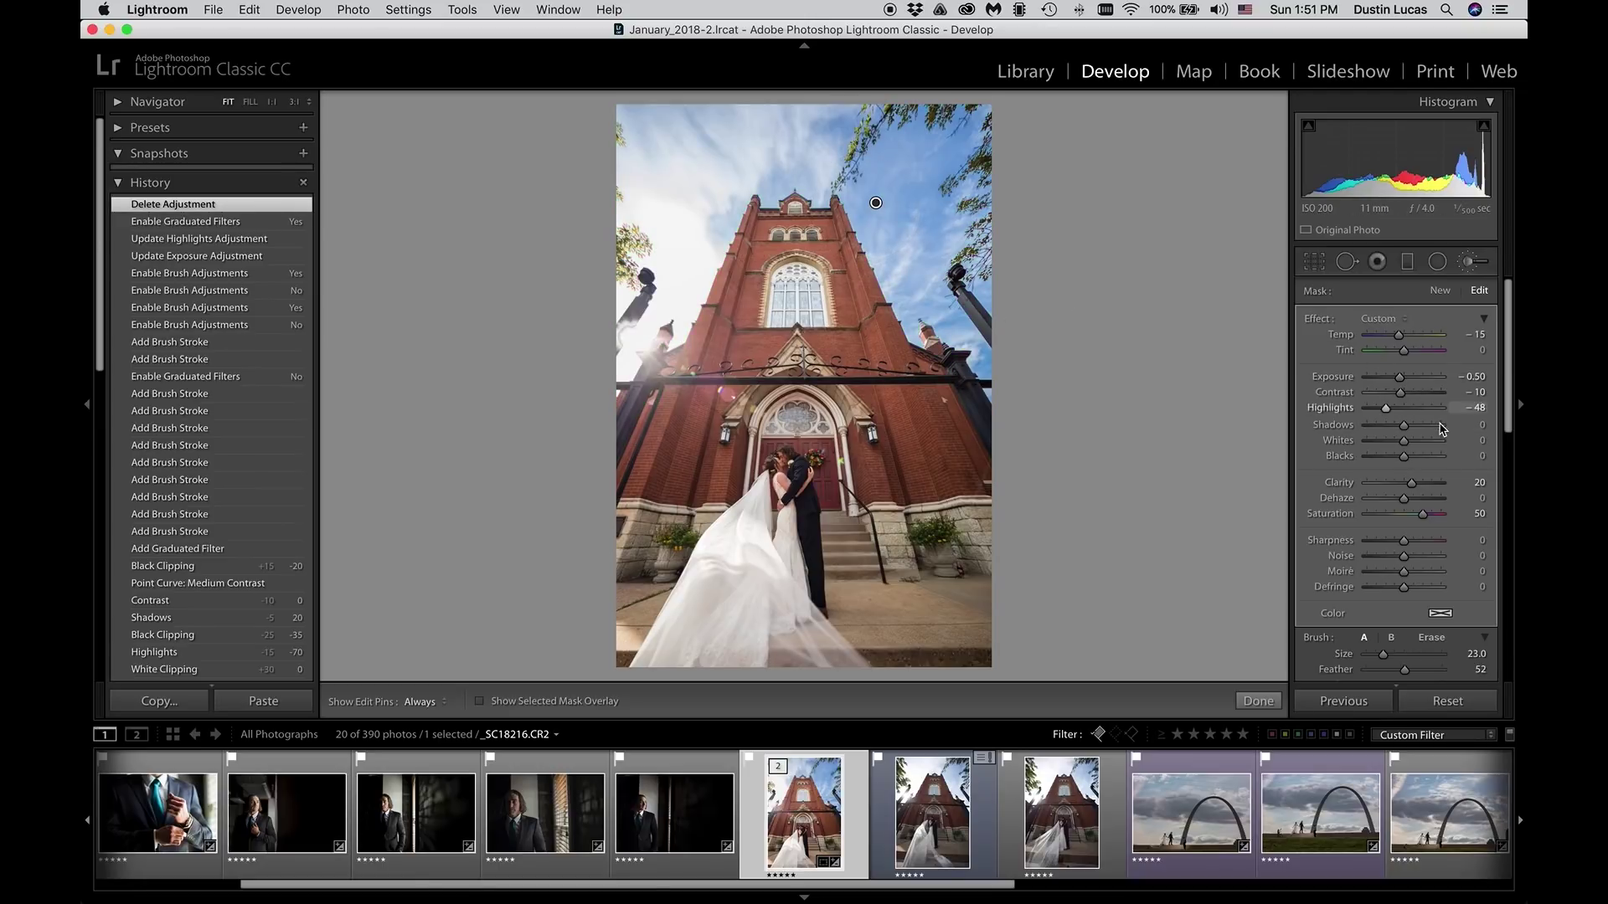
{"action": "scroll", "coordinate": [1426, 383], "scroll_direction": "down", "scroll_amount": 5}
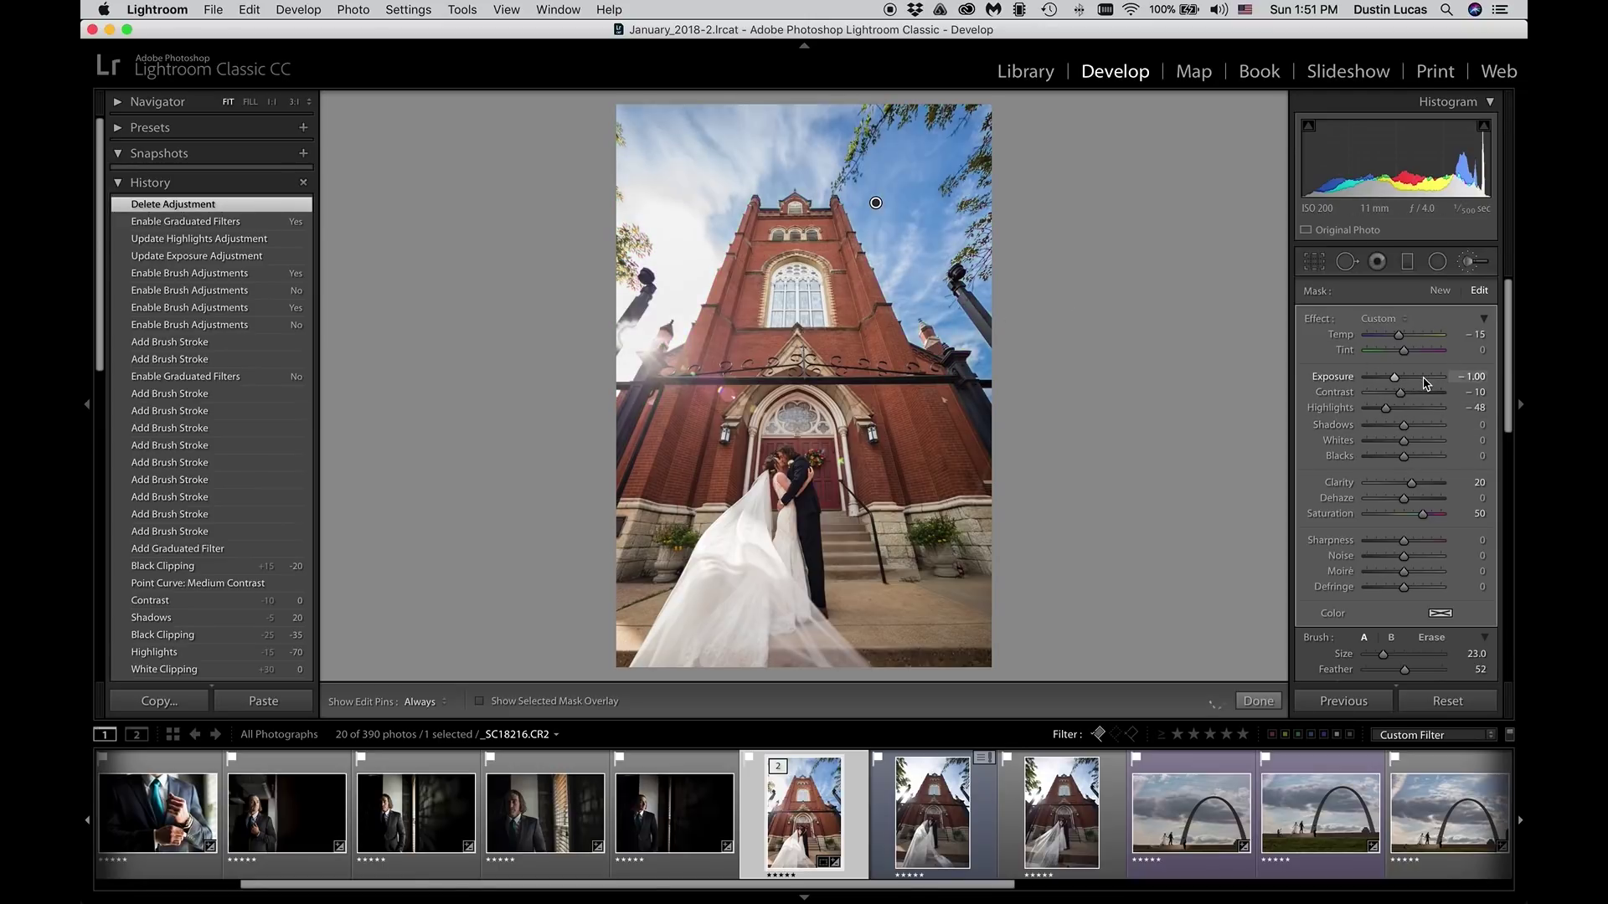
{"action": "scroll", "coordinate": [1406, 339], "scroll_direction": "down", "scroll_amount": 1}
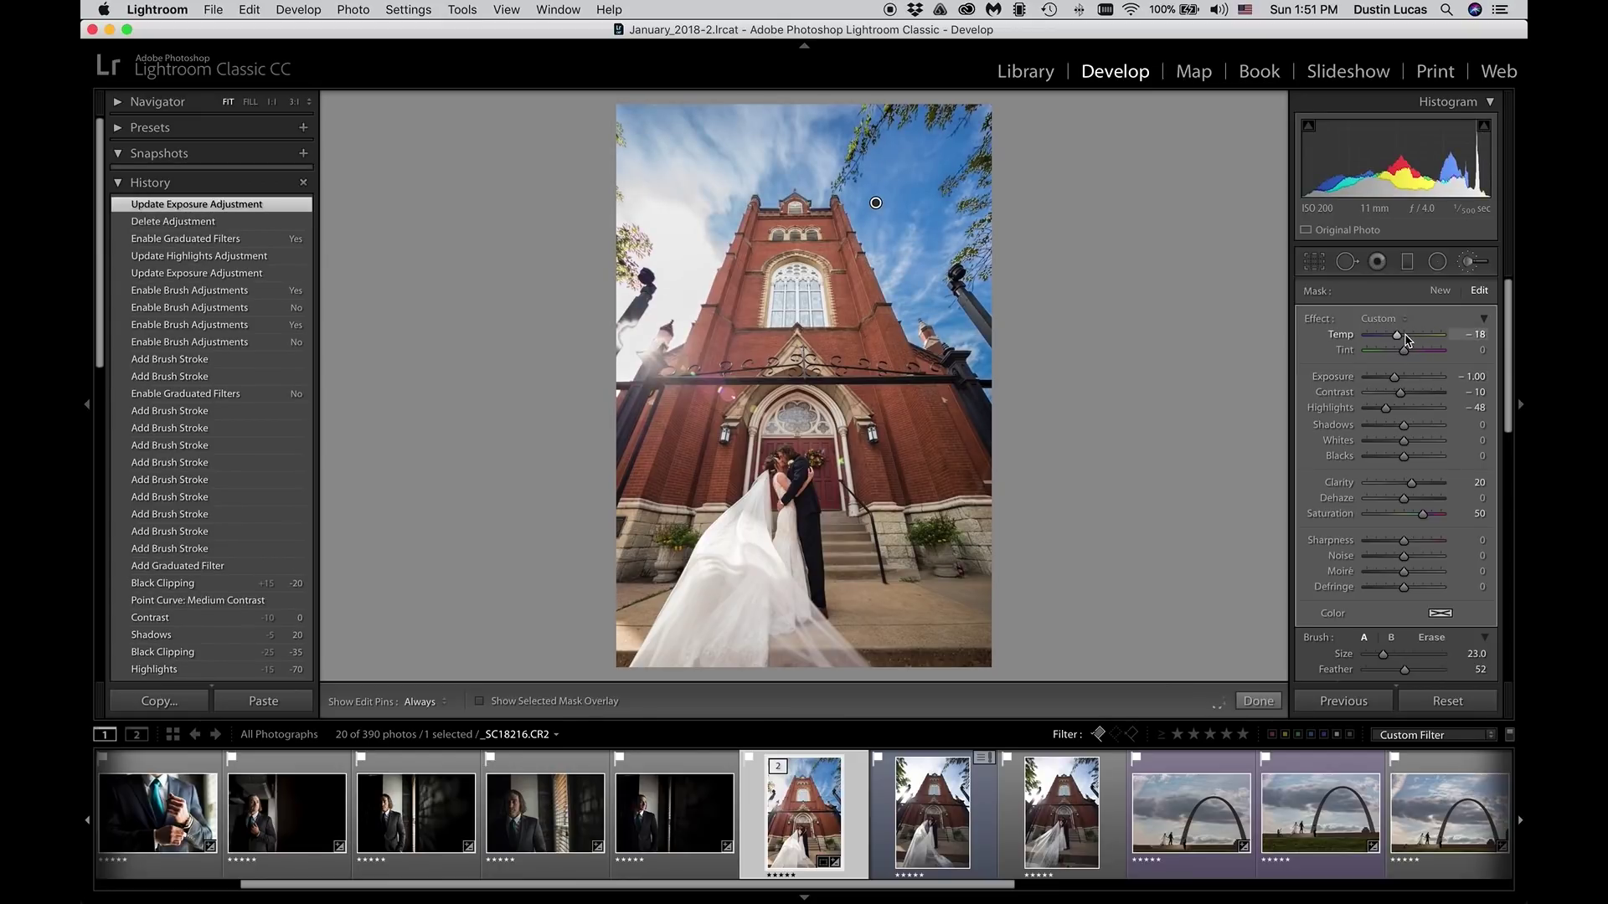
{"action": "scroll", "coordinate": [1407, 339], "scroll_direction": "up", "scroll_amount": 1}
{"action": "scroll", "coordinate": [1415, 486], "scroll_direction": "up", "scroll_amount": 3}
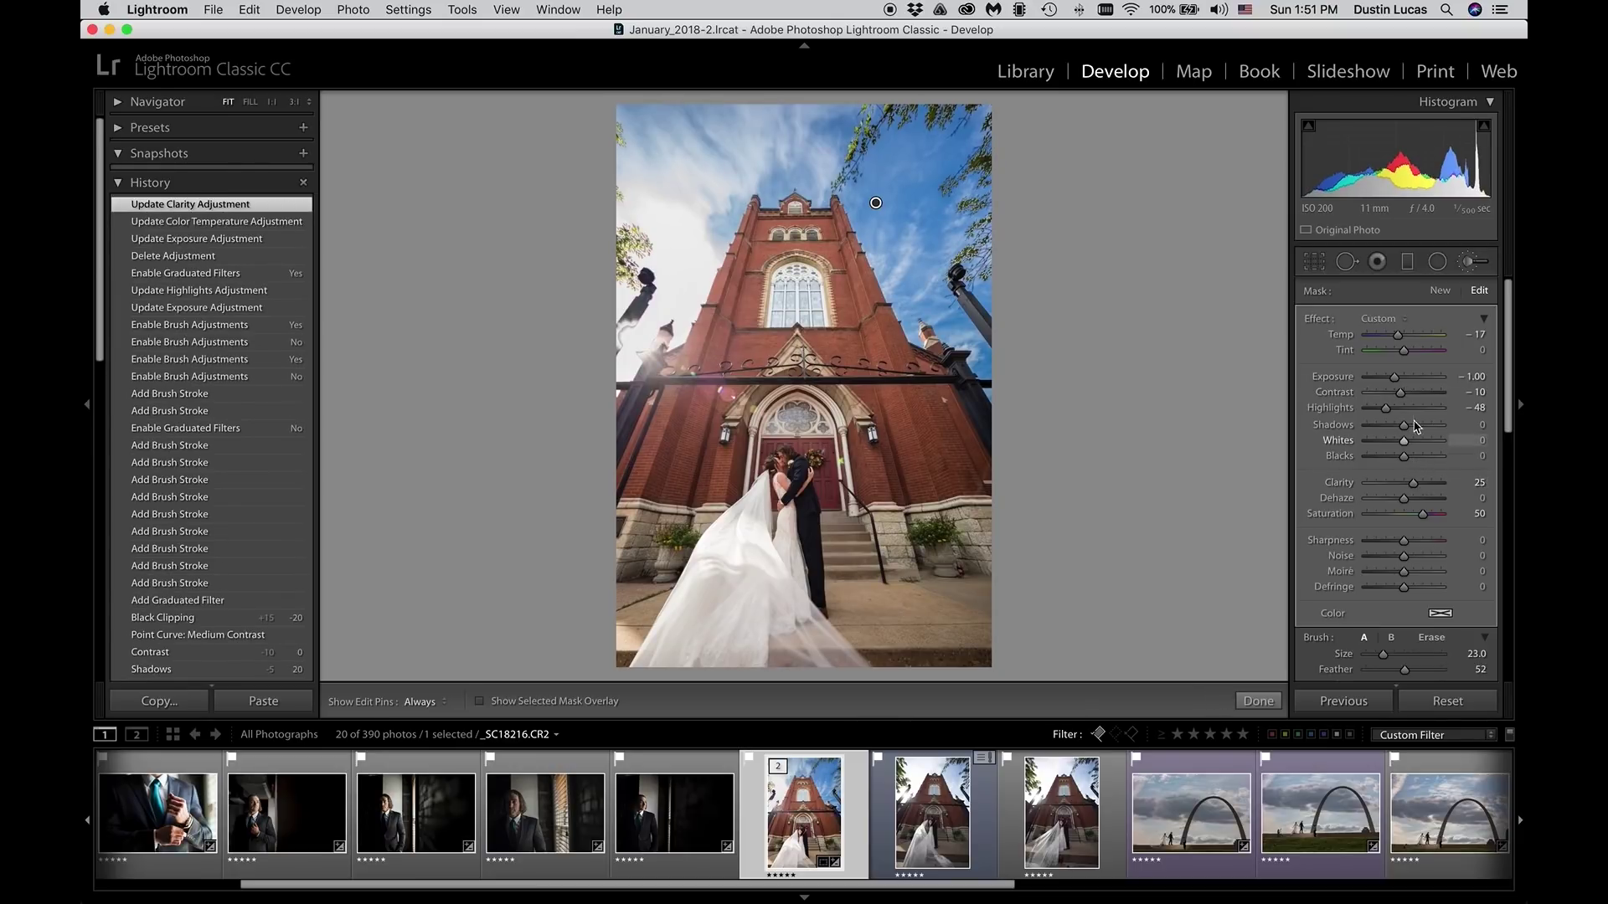
{"action": "scroll", "coordinate": [1410, 379], "scroll_direction": "down", "scroll_amount": 2}
{"action": "scroll", "coordinate": [1410, 382], "scroll_direction": "up", "scroll_amount": 3}
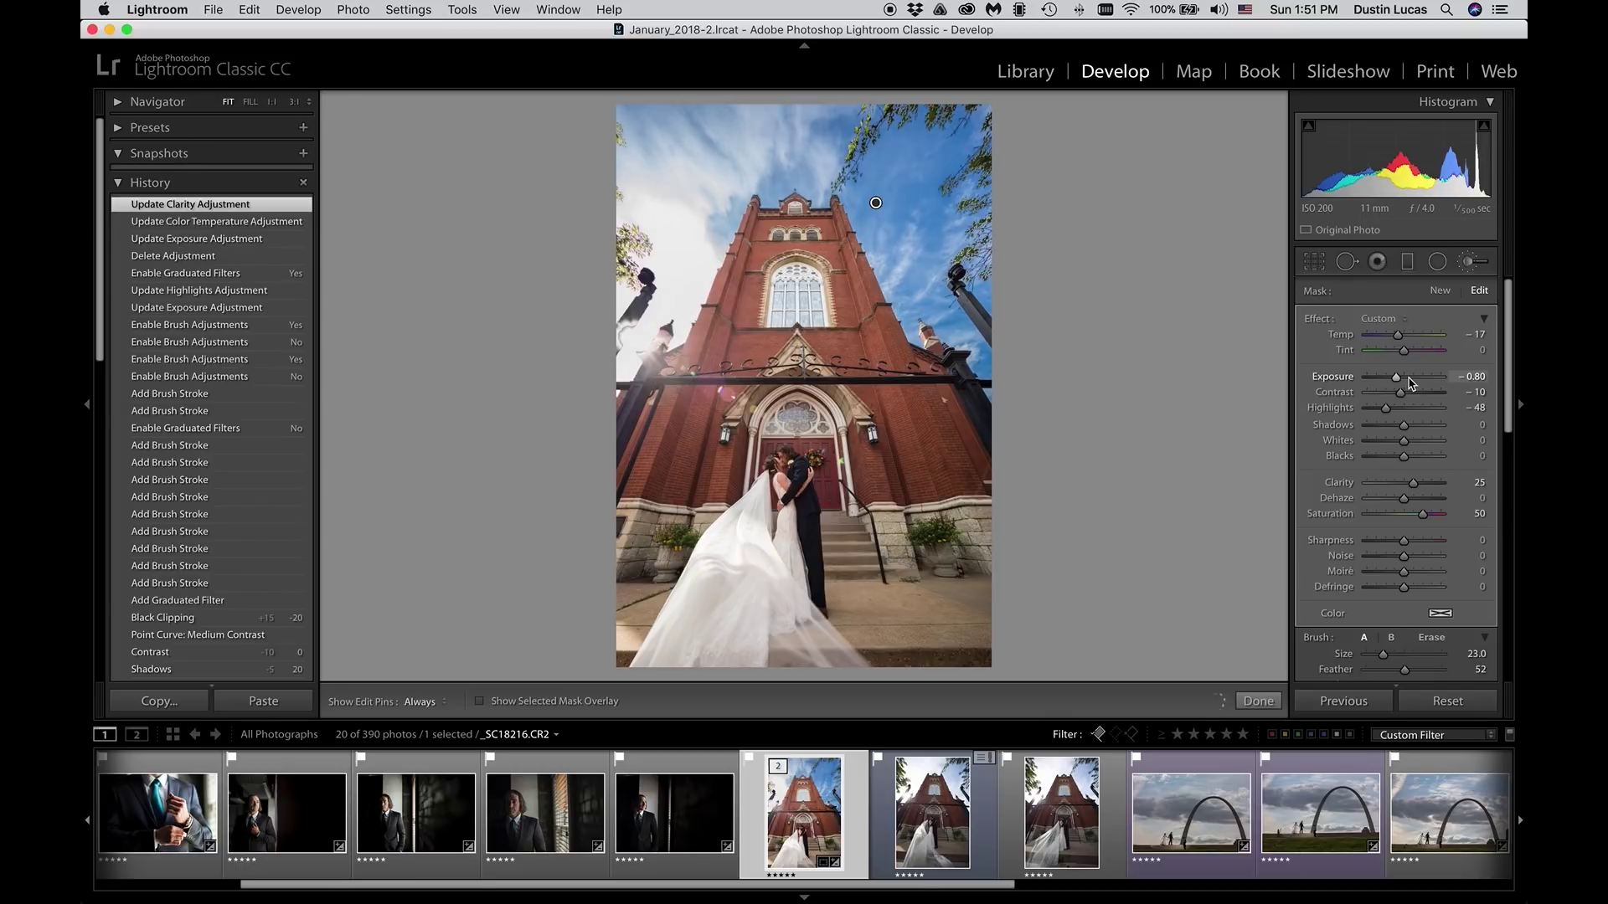
{"action": "scroll", "coordinate": [1400, 339], "scroll_direction": "up", "scroll_amount": 2}
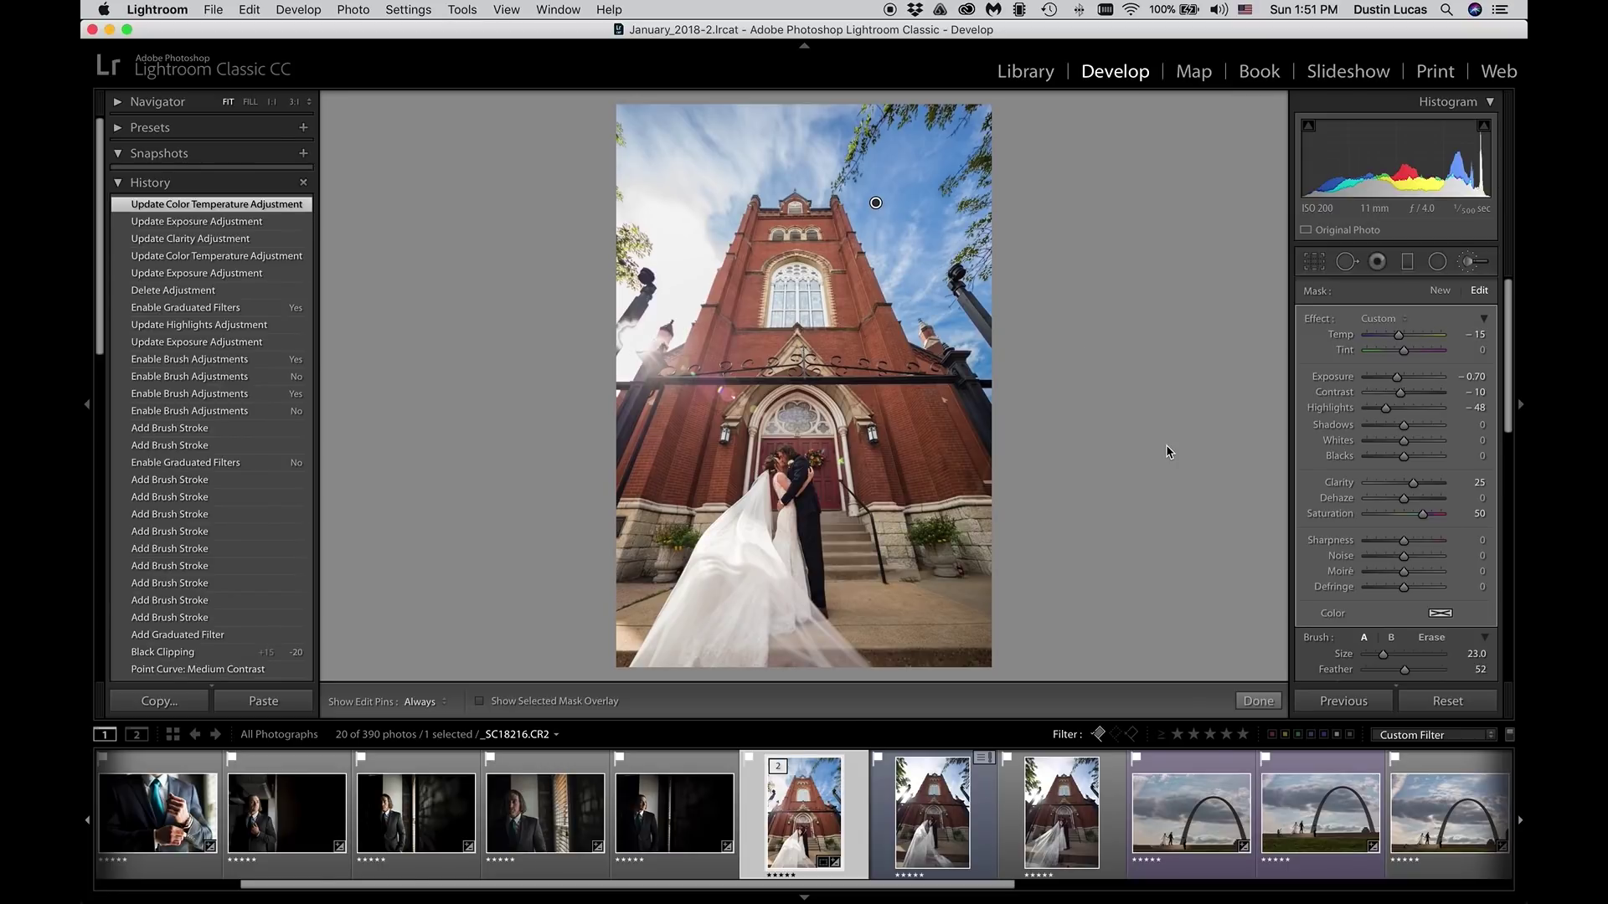
Step: Select all three church photos and synchronize the brushed photo's settings to the other two, with all Local Adjustments included
{"action": "left_click", "coordinate": [1078, 822], "text": "shift"}
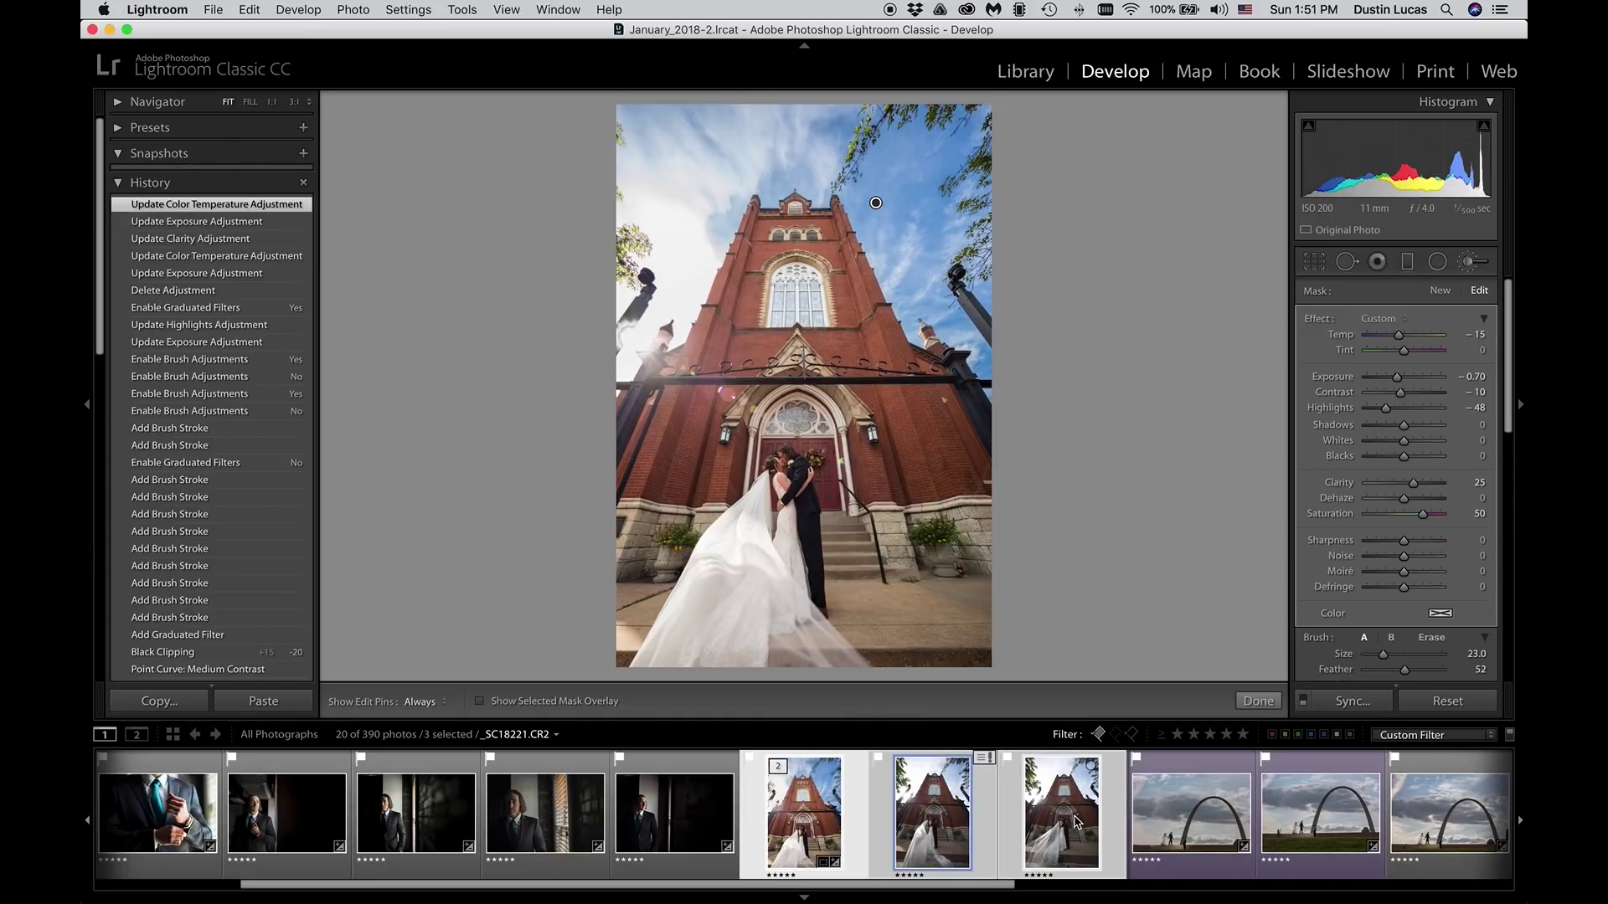
{"action": "key", "text": "super+shift+s"}
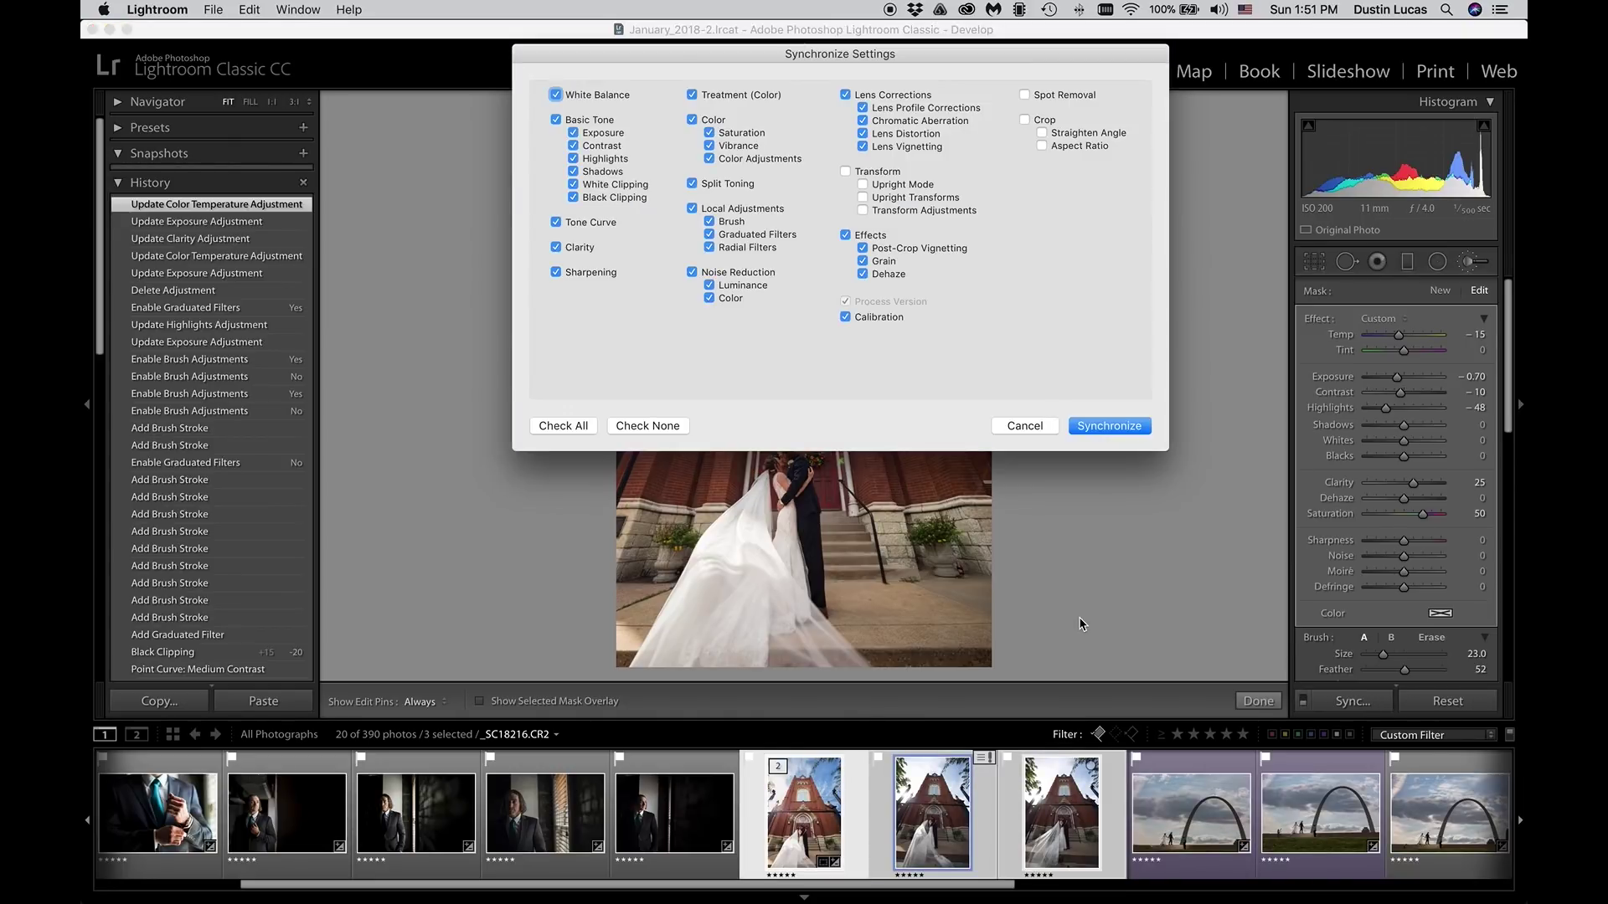
{"action": "left_click", "coordinate": [1037, 425]}
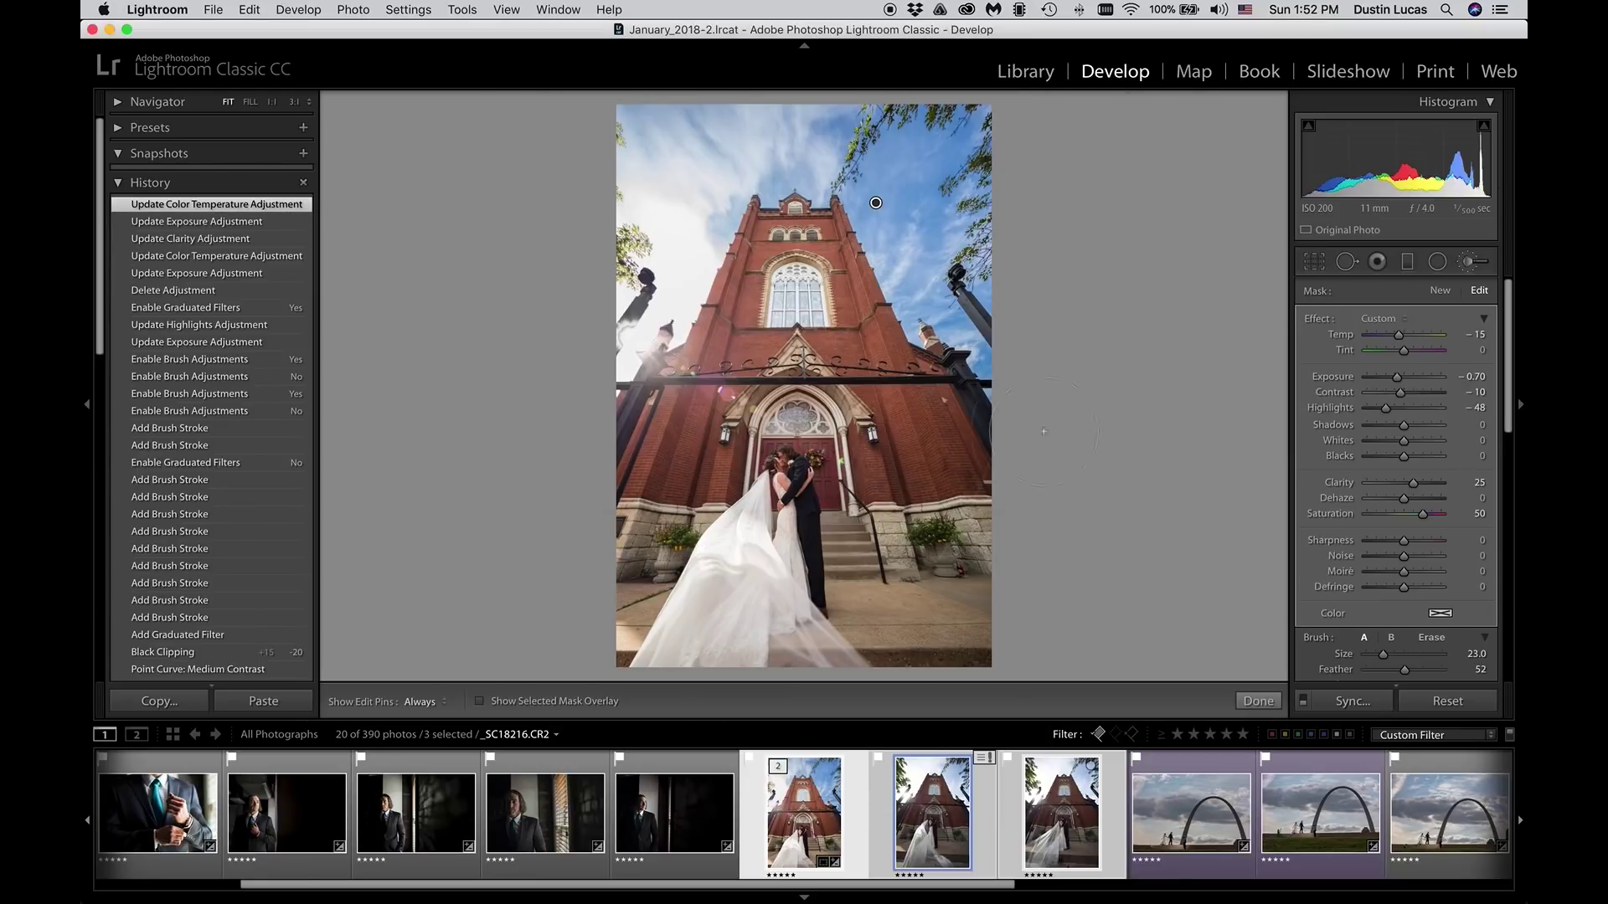
{"action": "left_click", "coordinate": [1358, 707]}
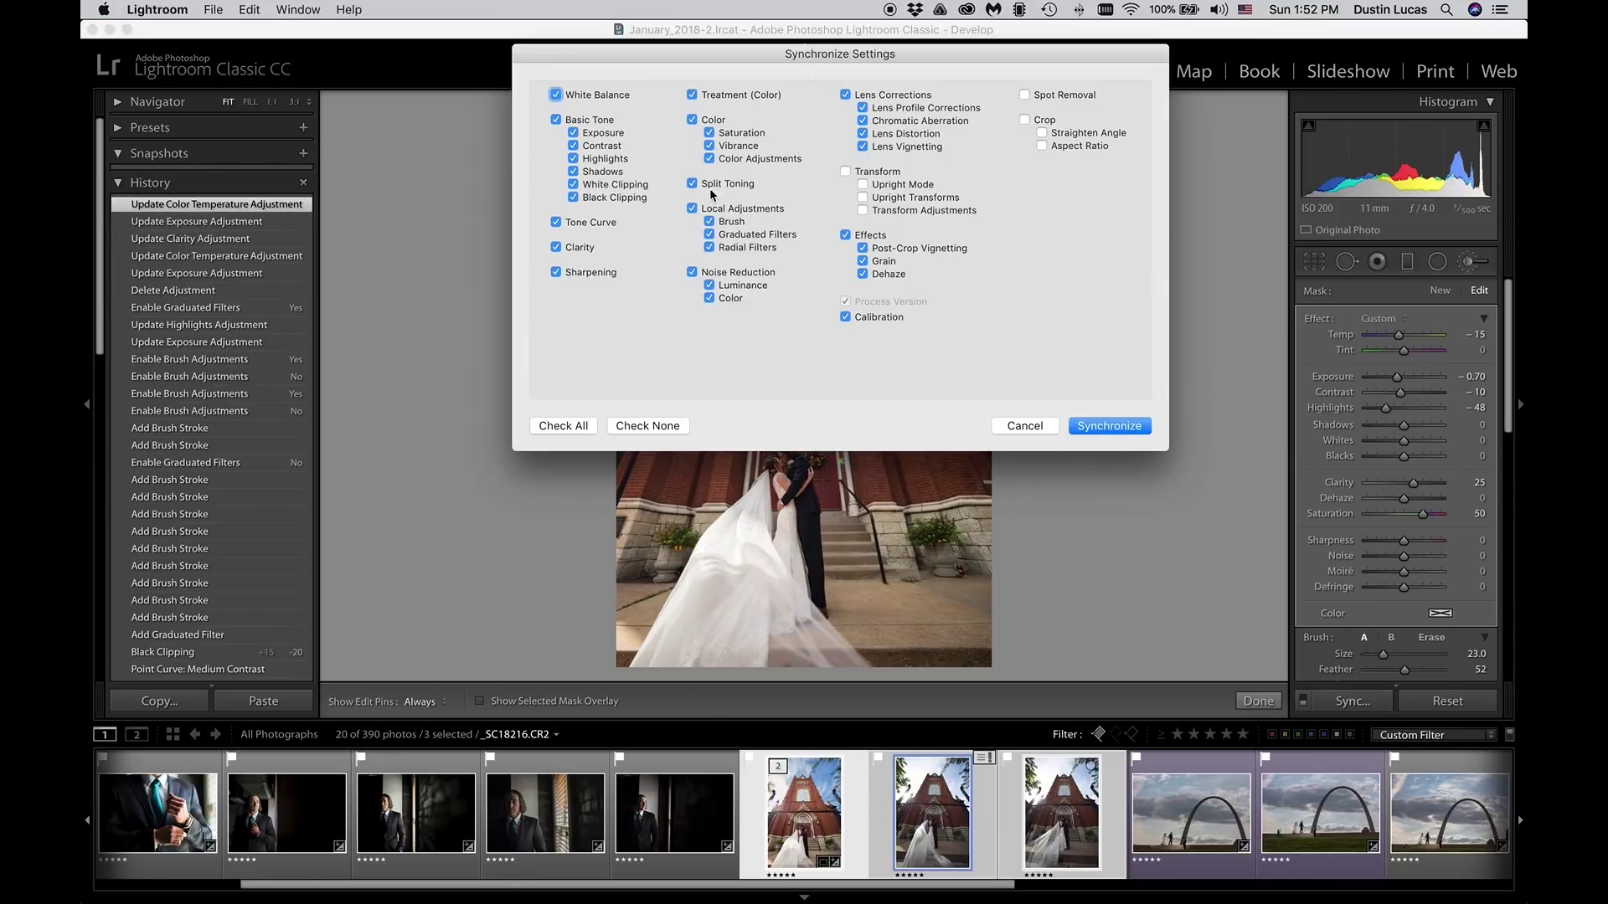
{"action": "left_click", "coordinate": [1098, 432]}
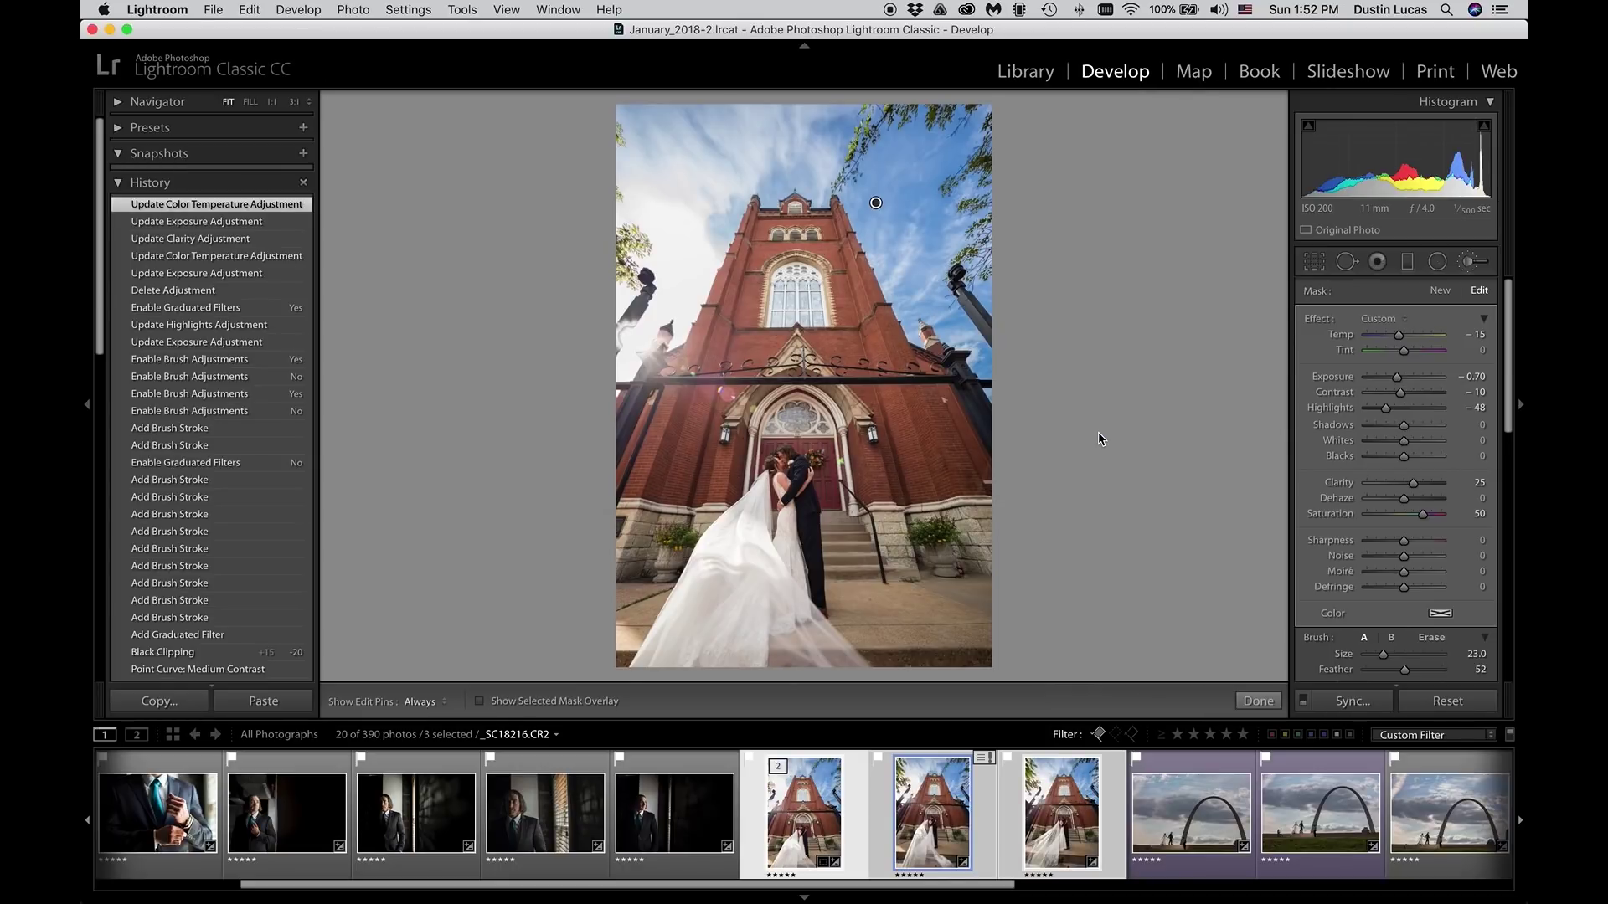
Step: Step through the synchronized church photos to check the sky brush mask, with the overlay shown and hidden
{"action": "key", "text": "o"}
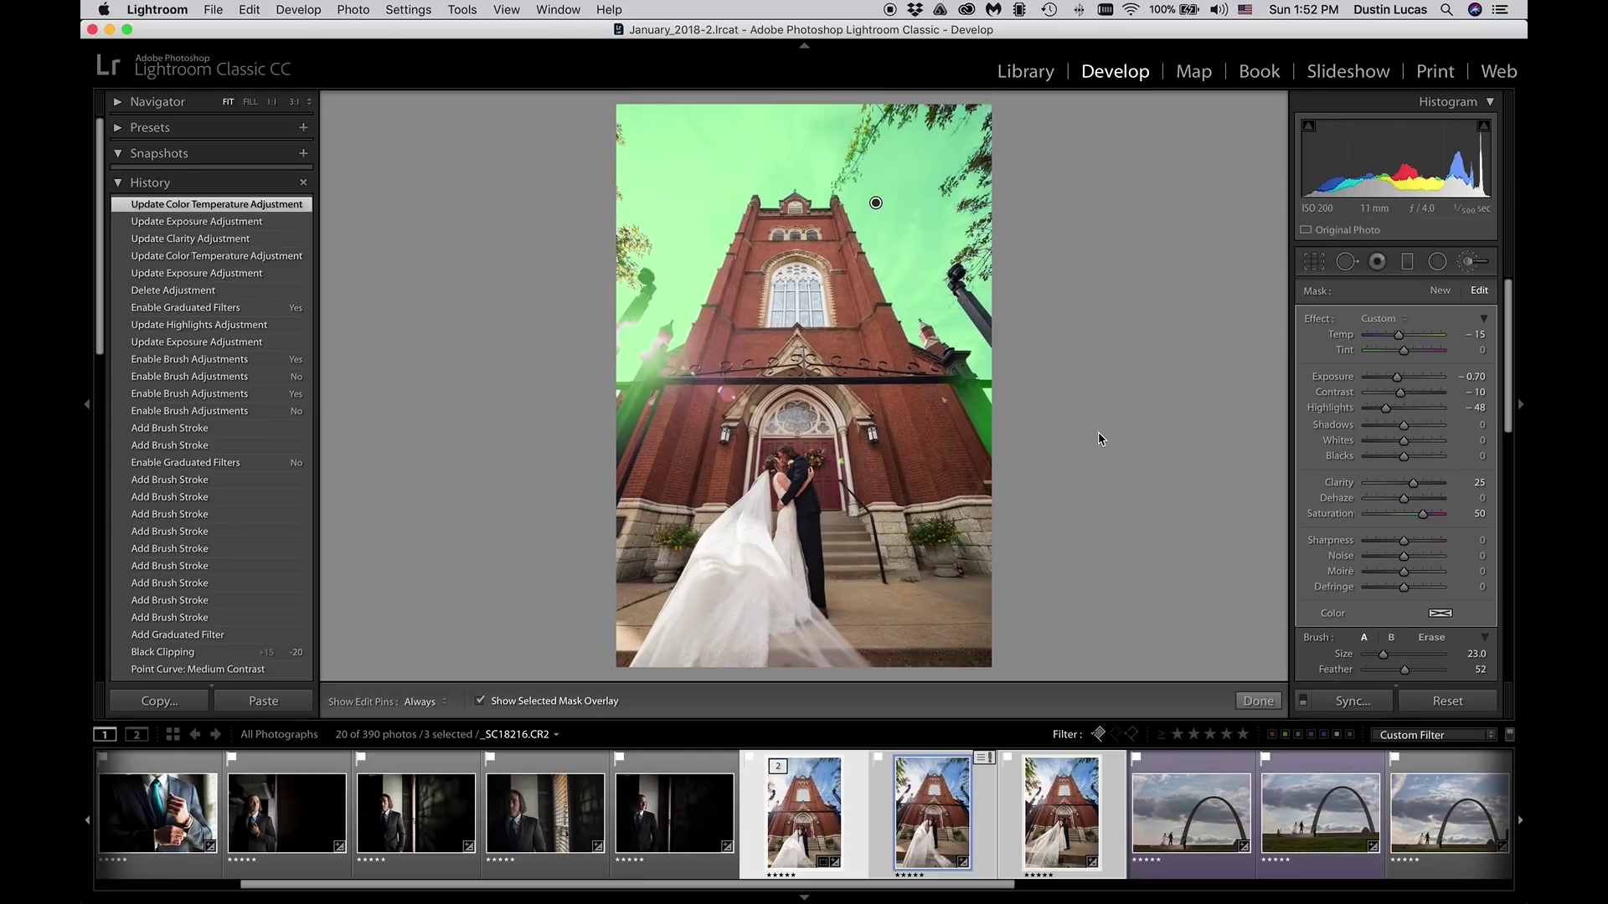
{"action": "key", "text": "super"}
{"action": "key", "text": "super+shift+s"}
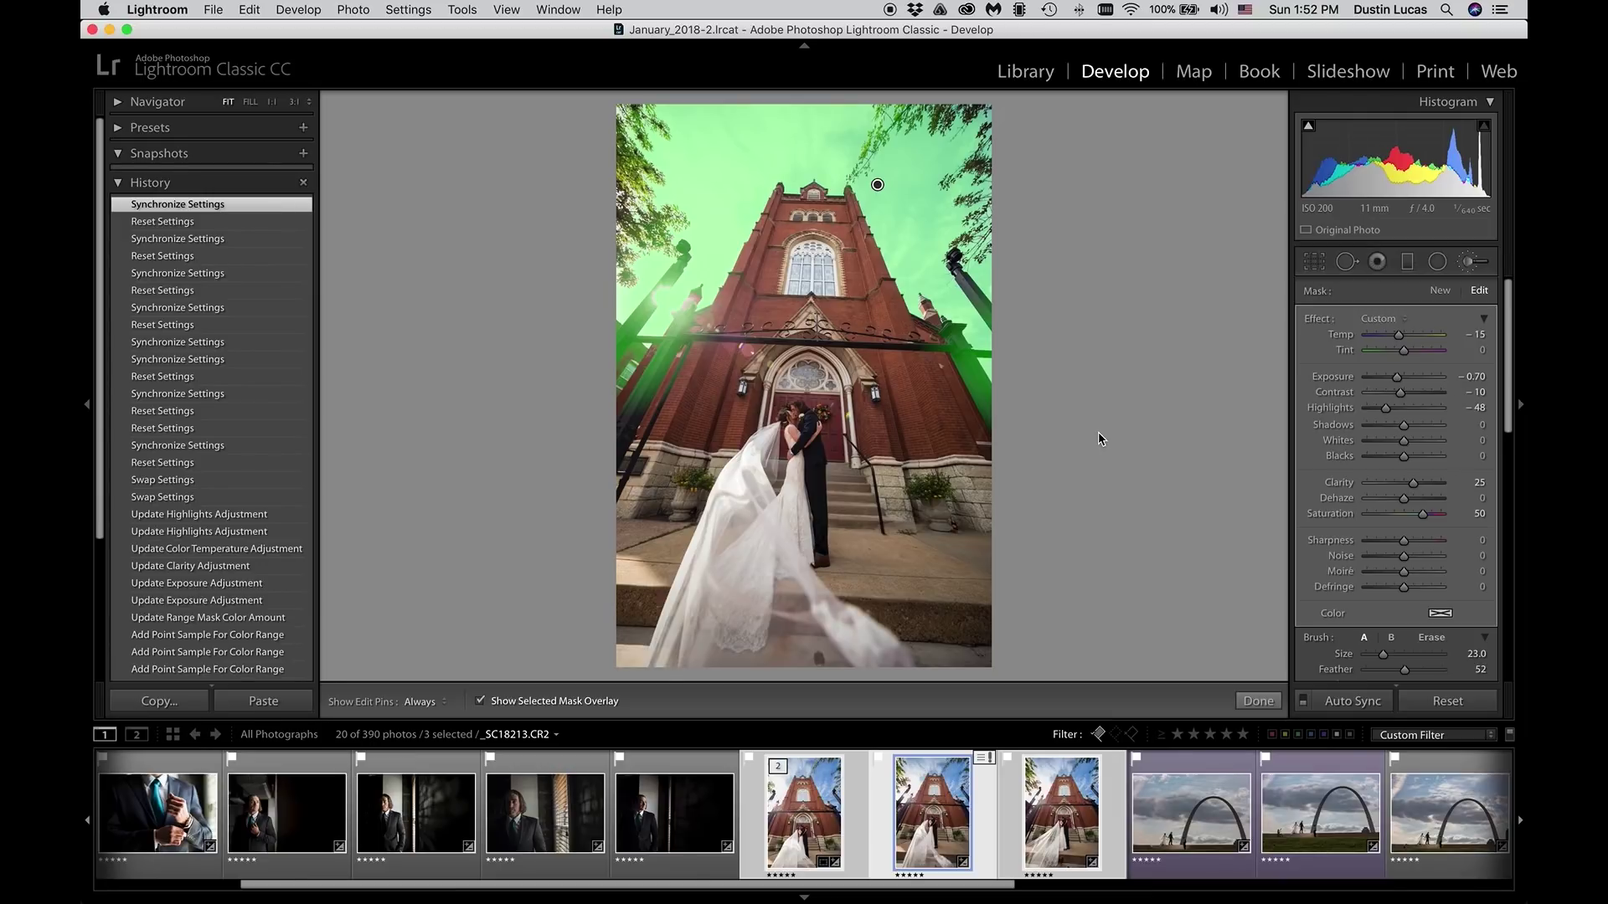
{"action": "key", "text": "super+Right"}
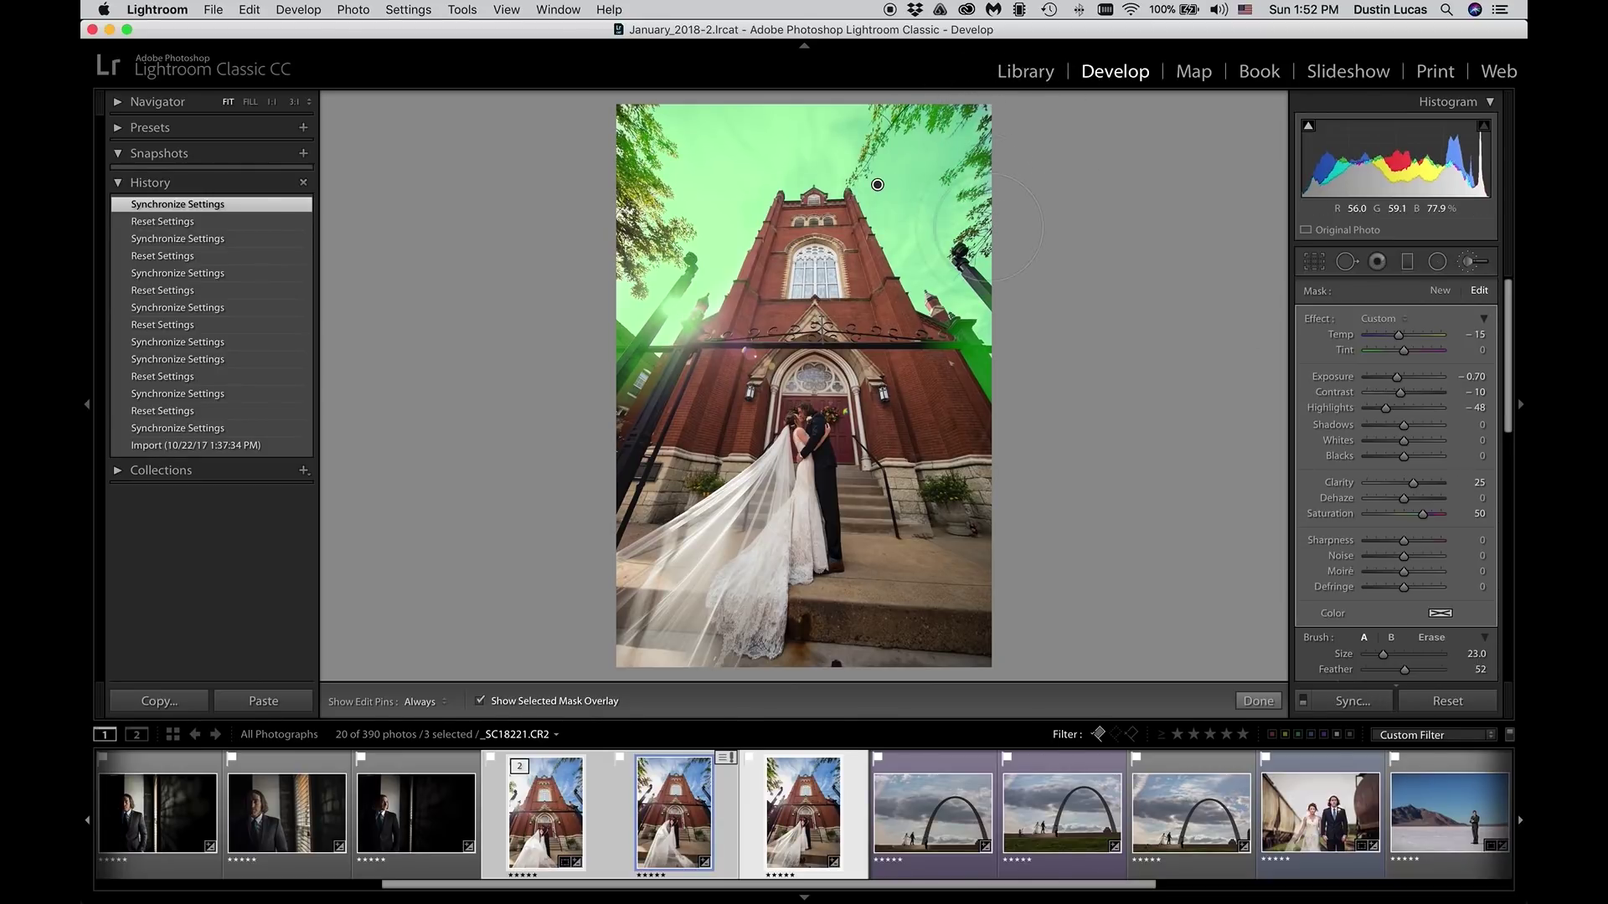
{"action": "key", "text": "o"}
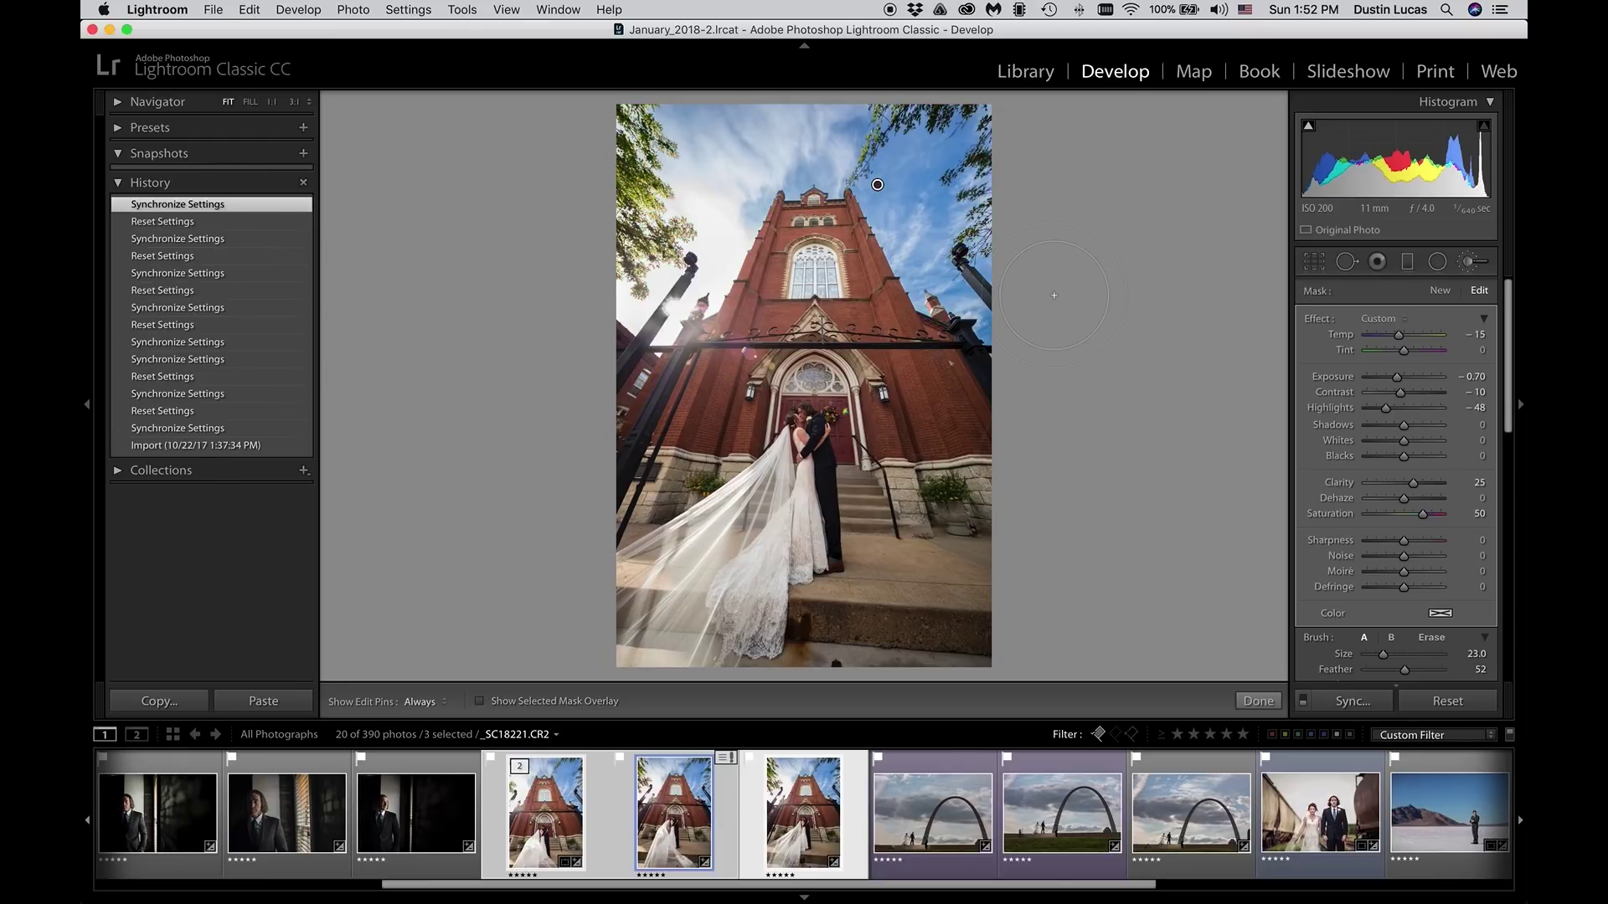
{"action": "key", "text": "super+Right"}
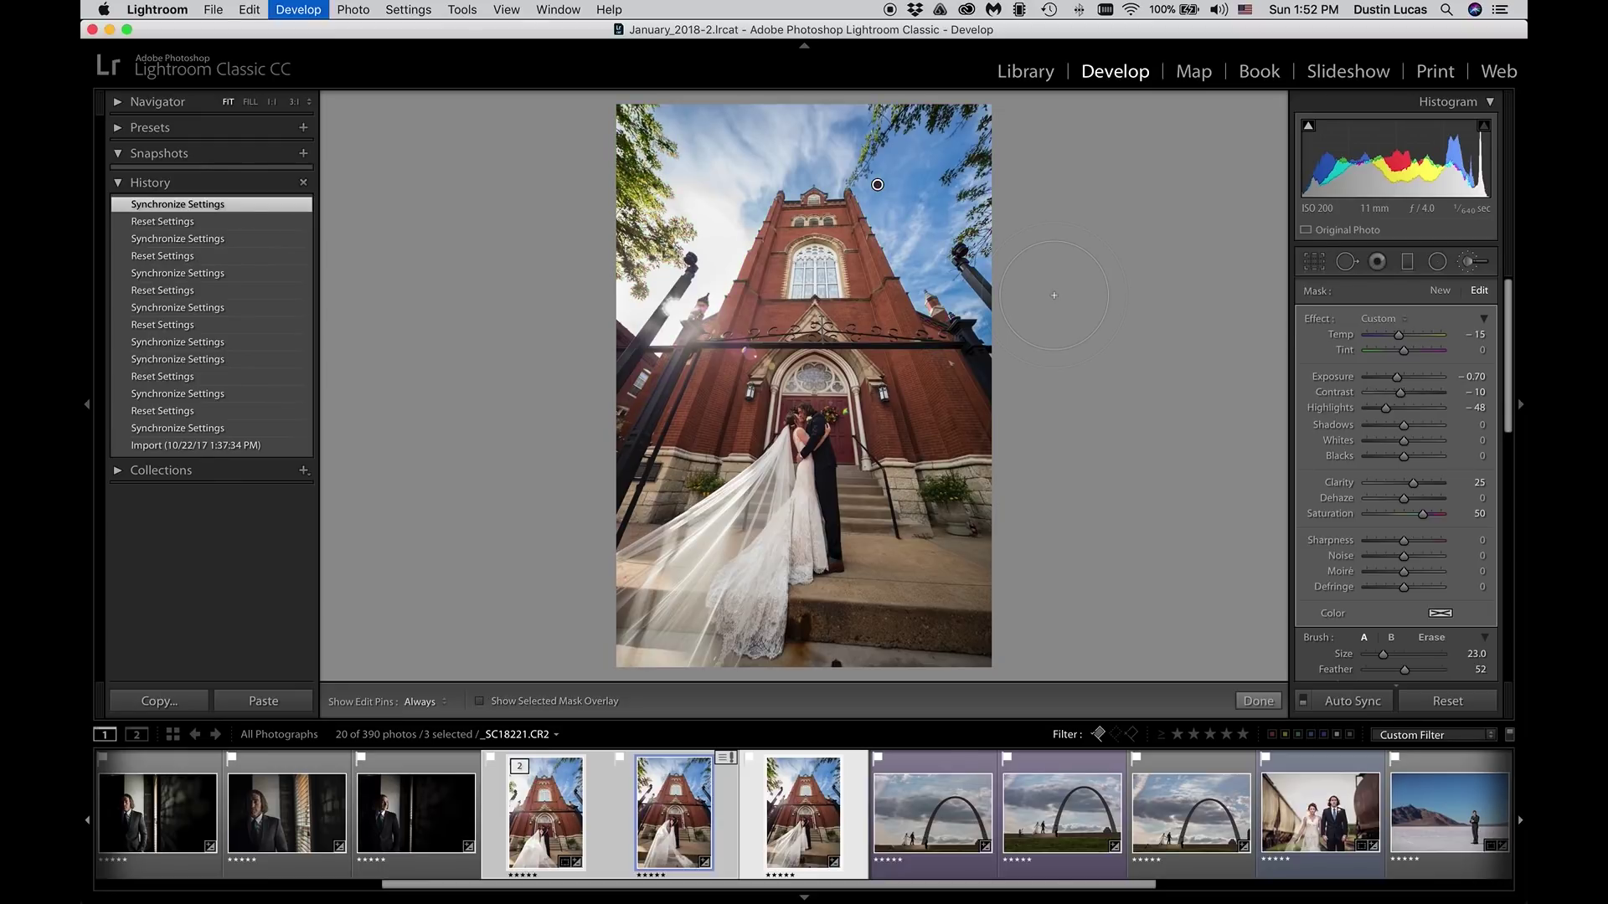
{"action": "key", "text": "super+Right"}
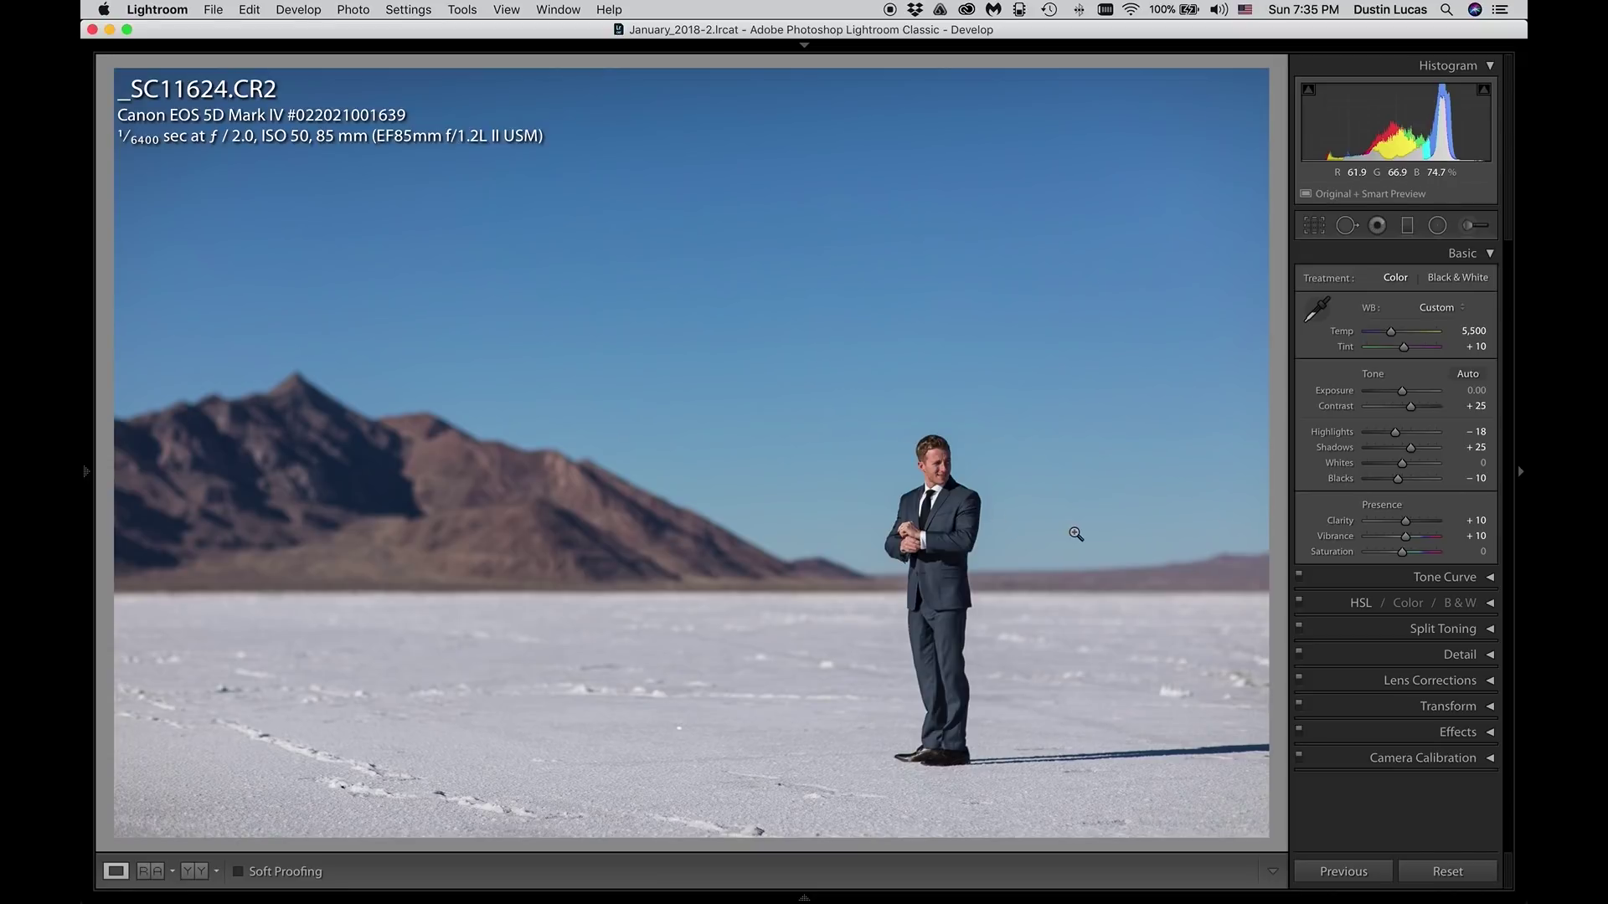
Step: Try desaturating the suit in _SC11624.CR2 with HSL targeted adjustment, to Blue −37 and Purple −4, and reset both values
{"action": "left_click", "coordinate": [1333, 609]}
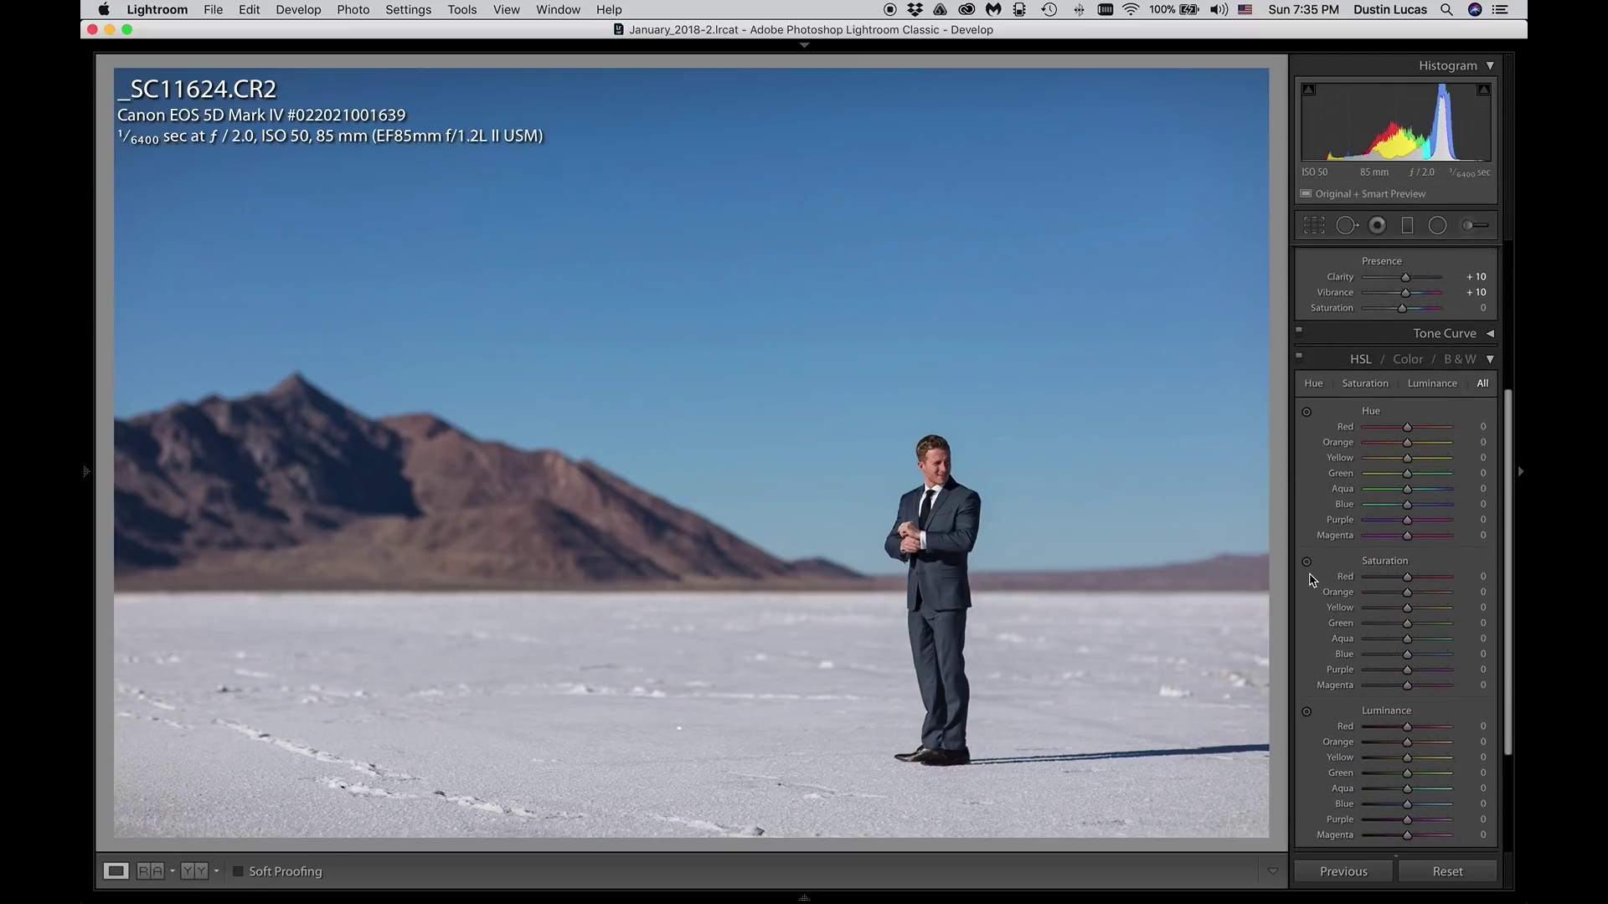
{"action": "left_click", "coordinate": [1306, 562]}
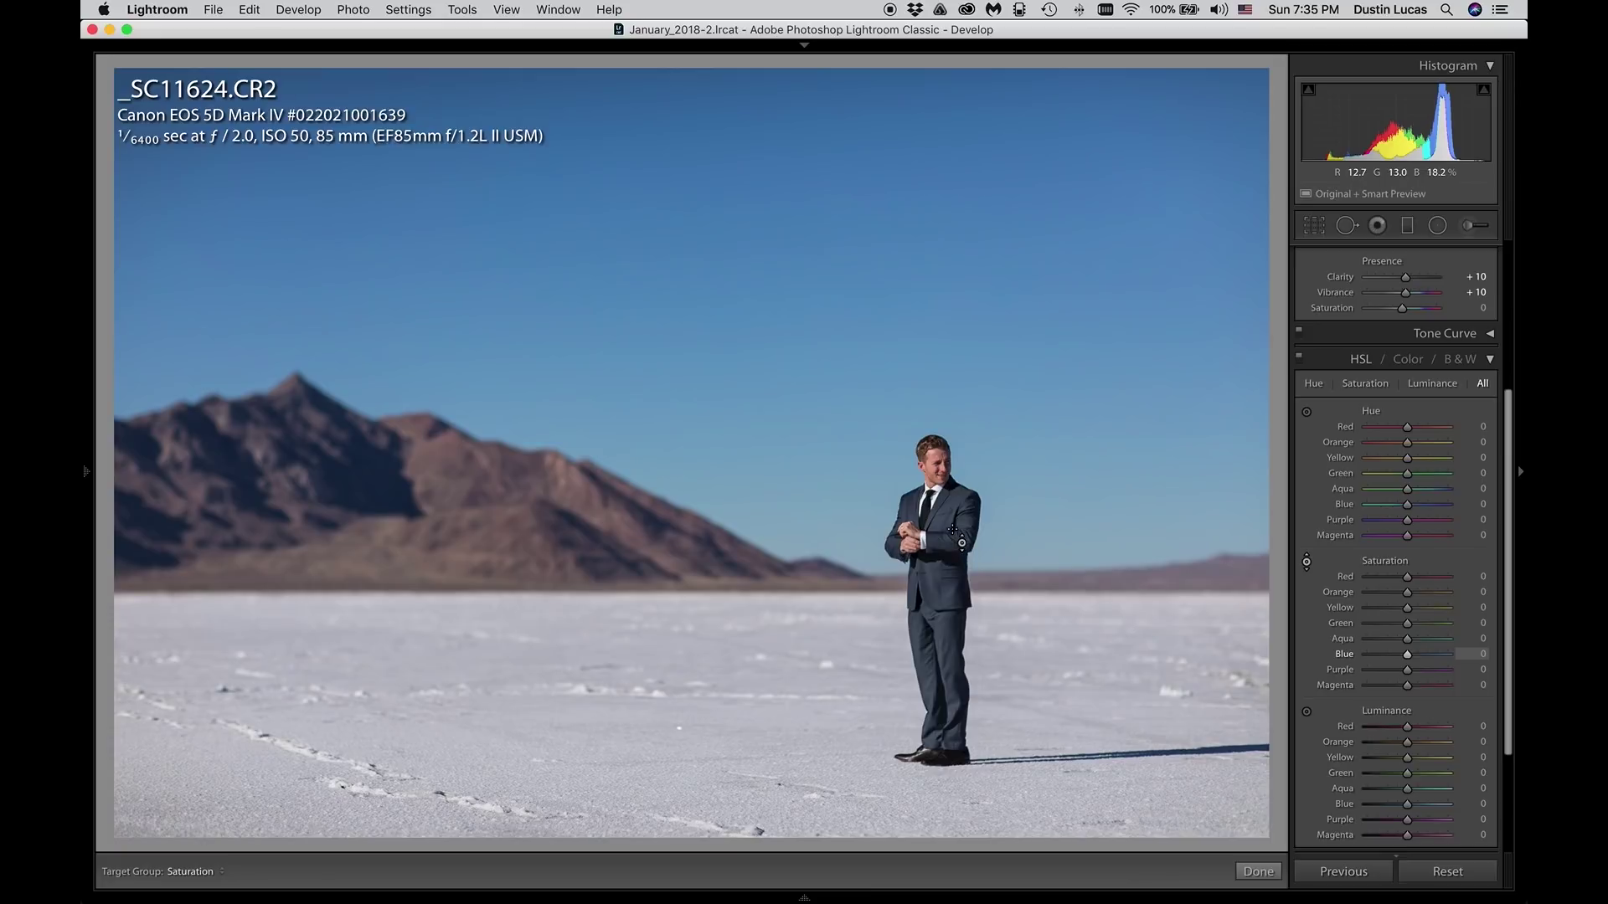
{"action": "mouse_move", "coordinate": [958, 535]}
{"action": "left_mouse_down"}
{"action": "mouse_move", "coordinate": [958, 569]}
{"action": "mouse_move", "coordinate": [958, 535]}
{"action": "left_mouse_up"}
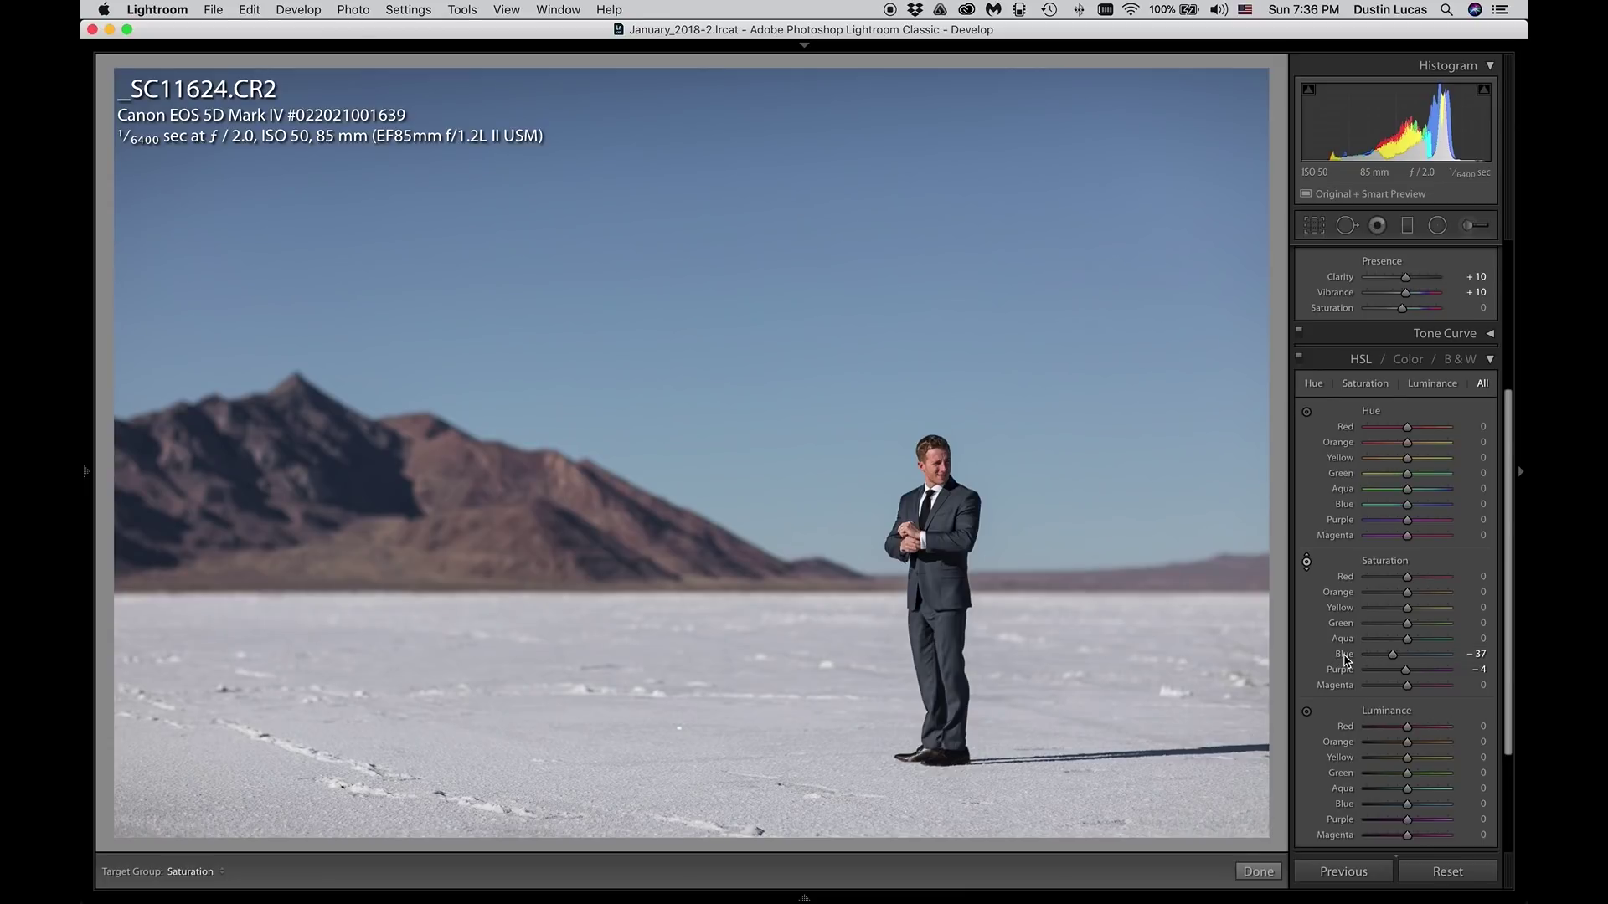
{"action": "double_click", "coordinate": [1343, 654]}
{"action": "double_click", "coordinate": [1341, 669]}
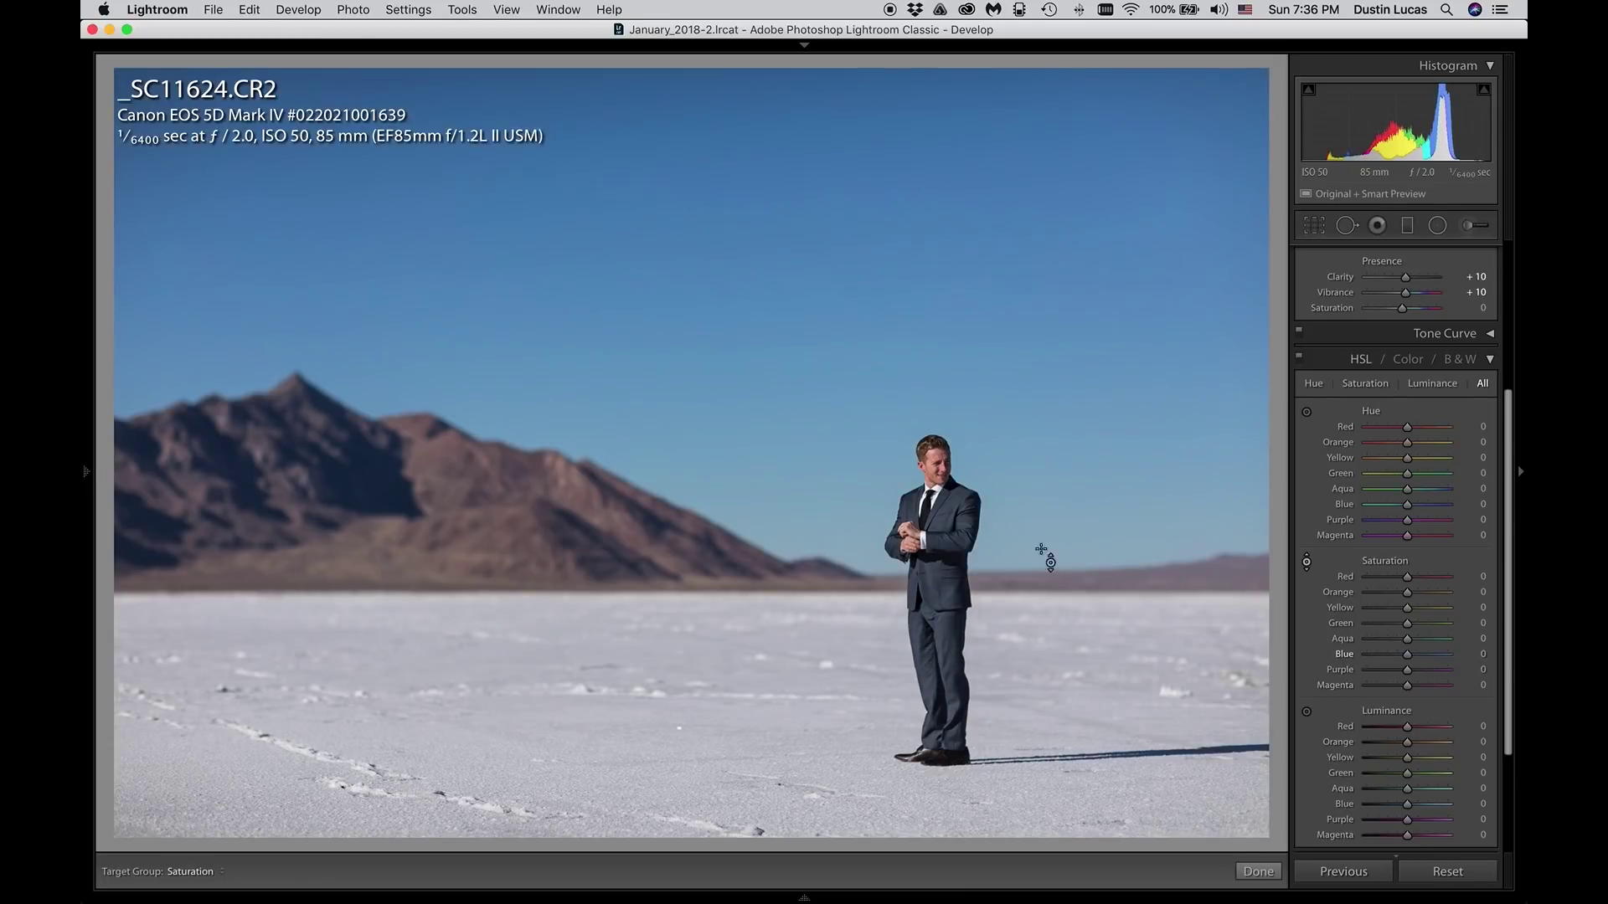
Step: Activate the Adjustment Brush with the Color_No Blue Suit effect preset
{"action": "scroll", "coordinate": [1376, 581], "scroll_direction": "up", "scroll_amount": 5}
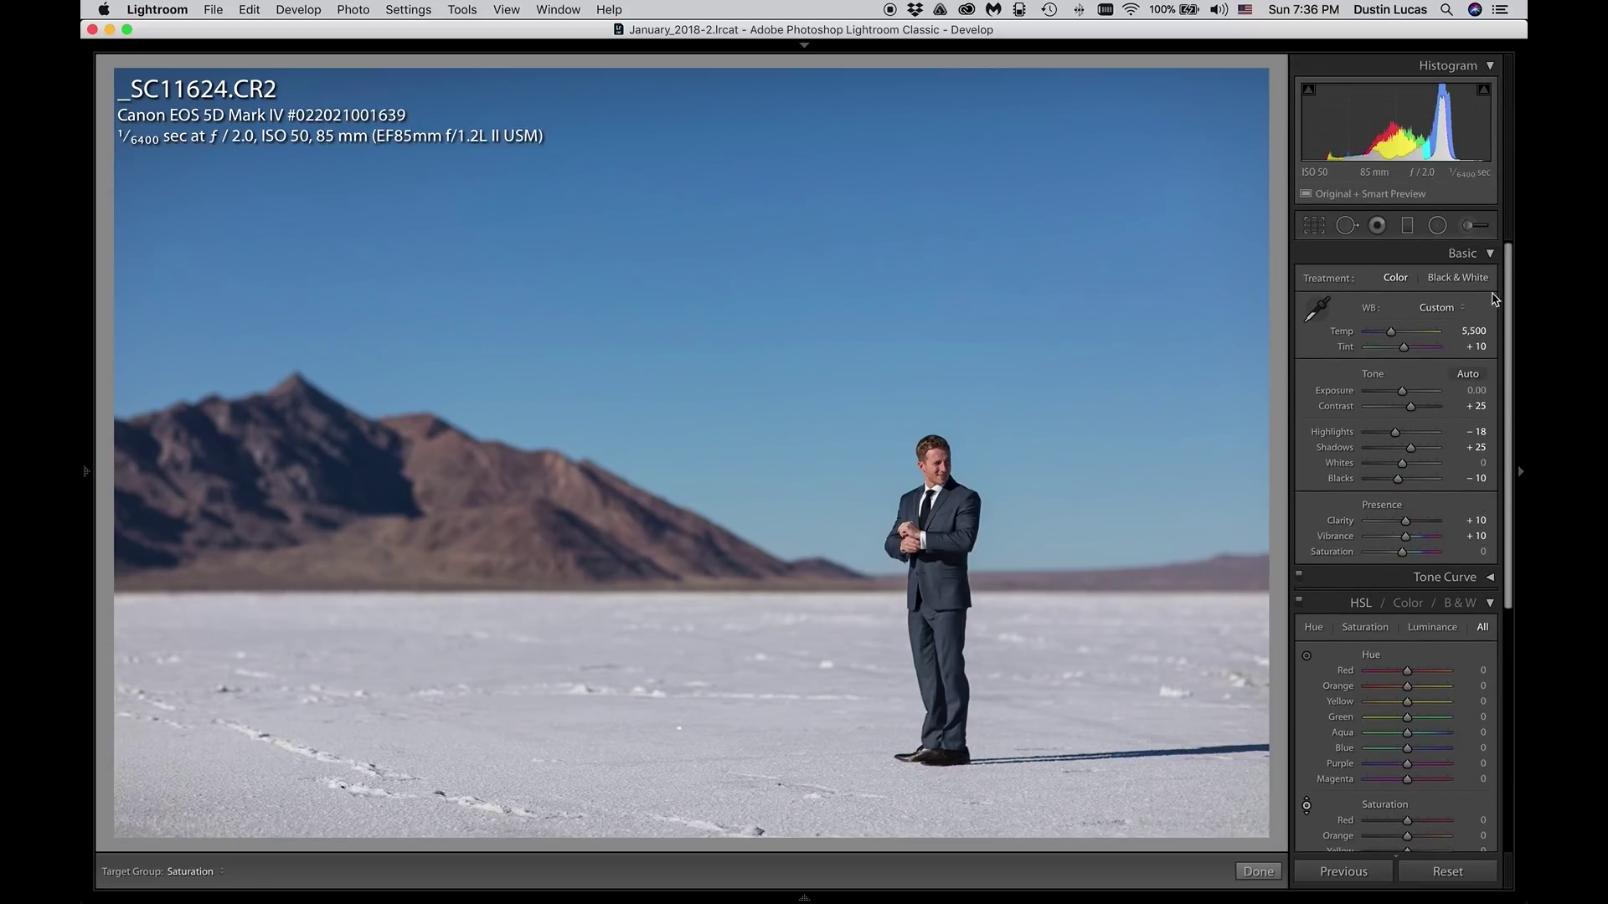
{"action": "key", "text": "k"}
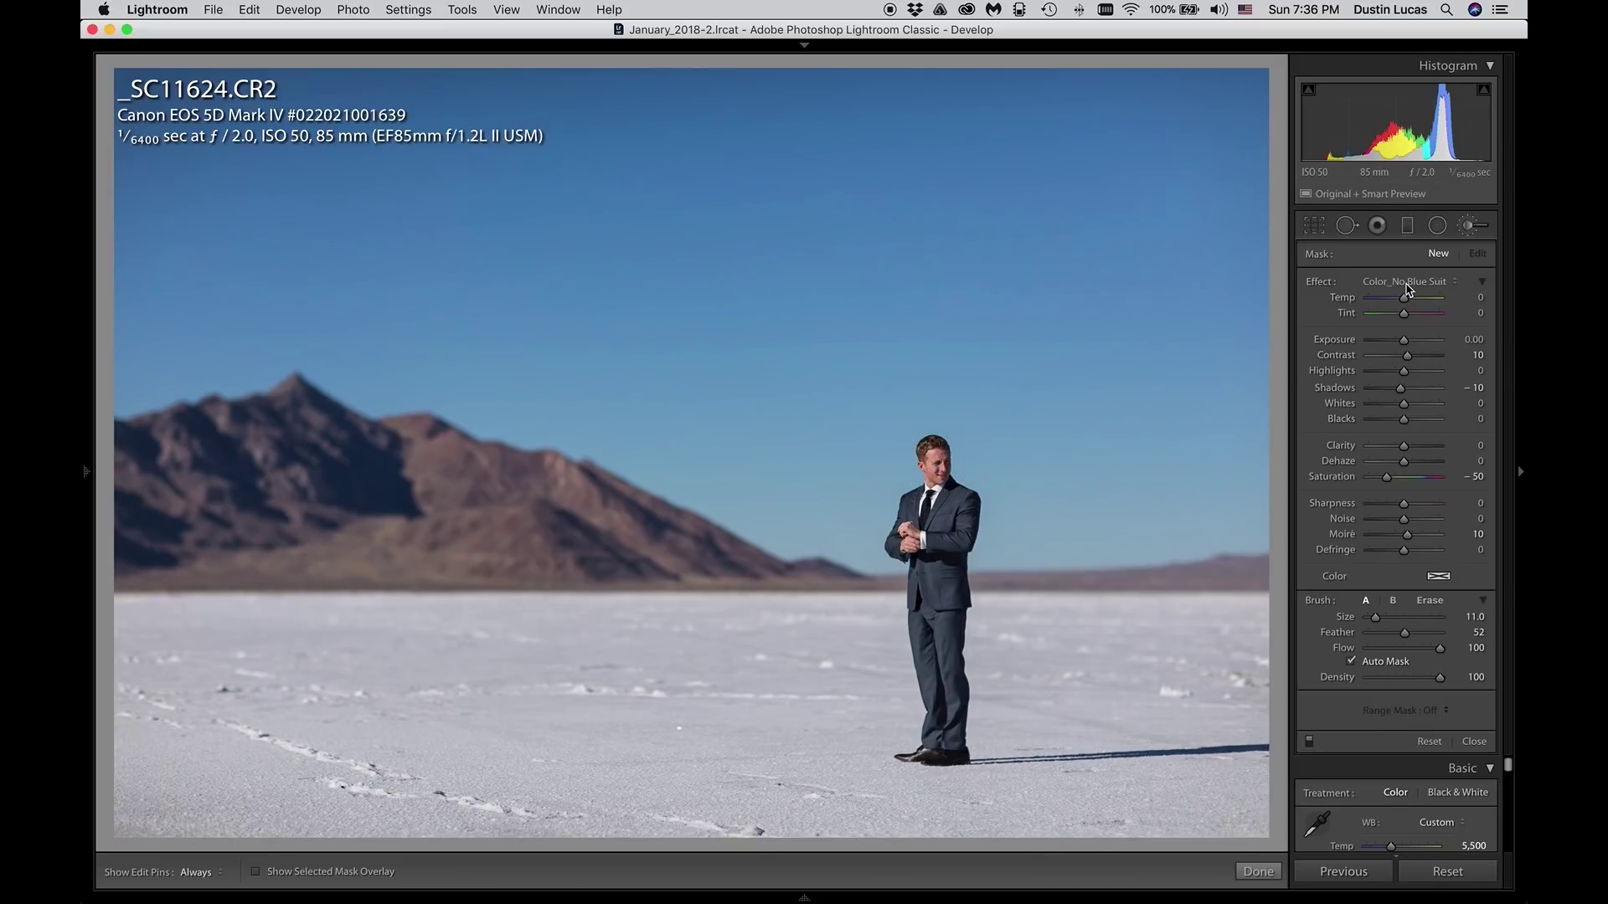
{"action": "left_click", "coordinate": [1407, 285]}
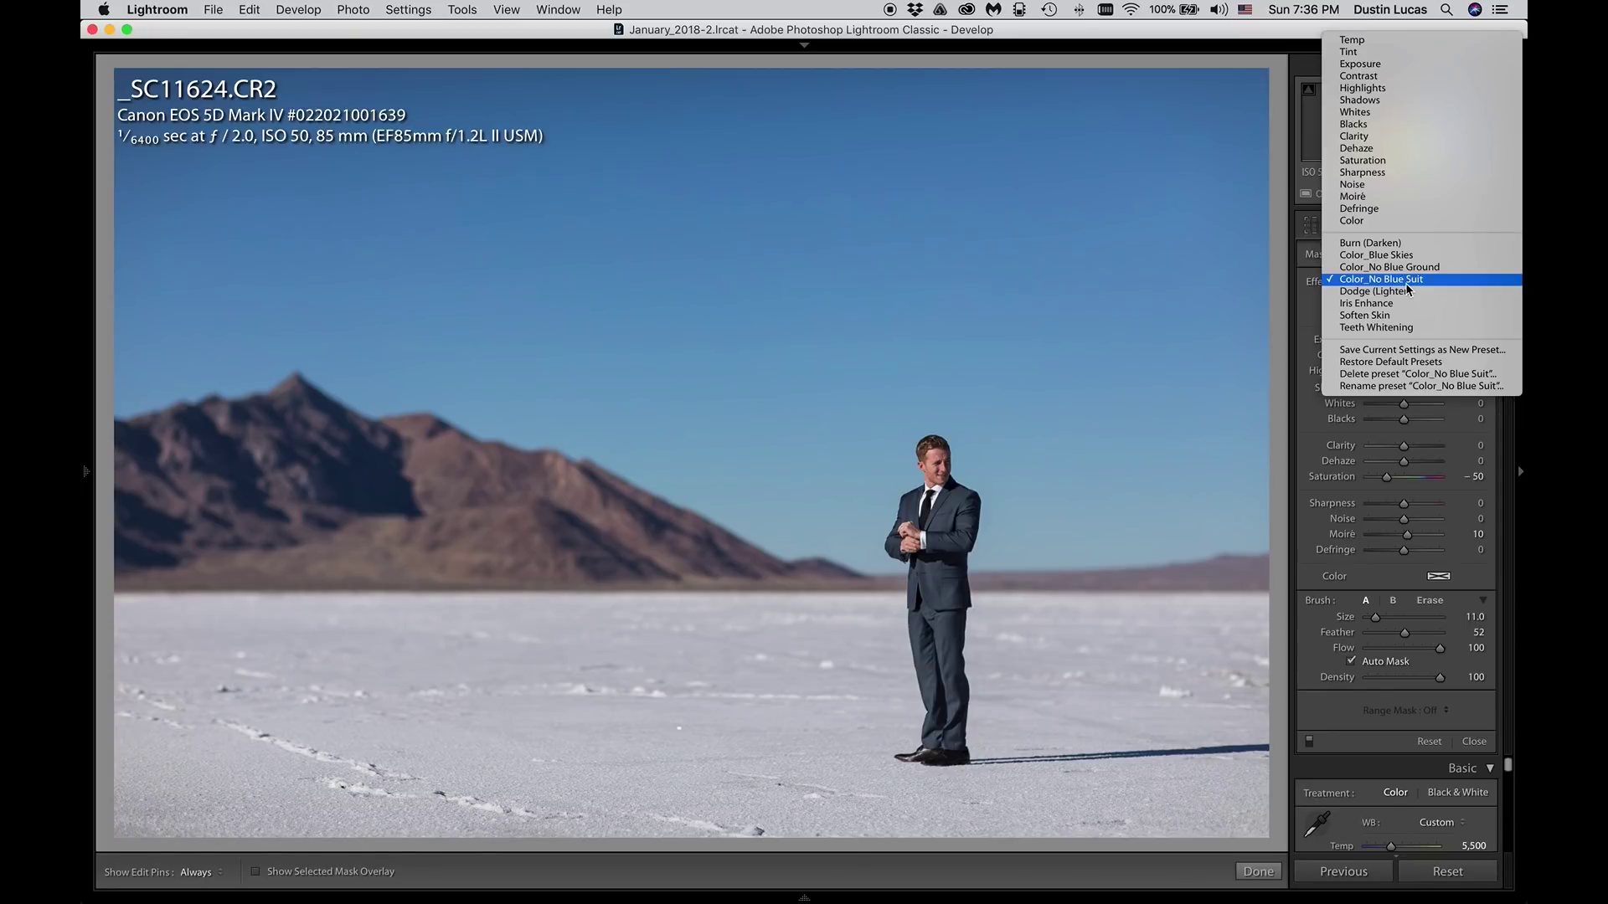
{"action": "left_click", "coordinate": [1407, 285]}
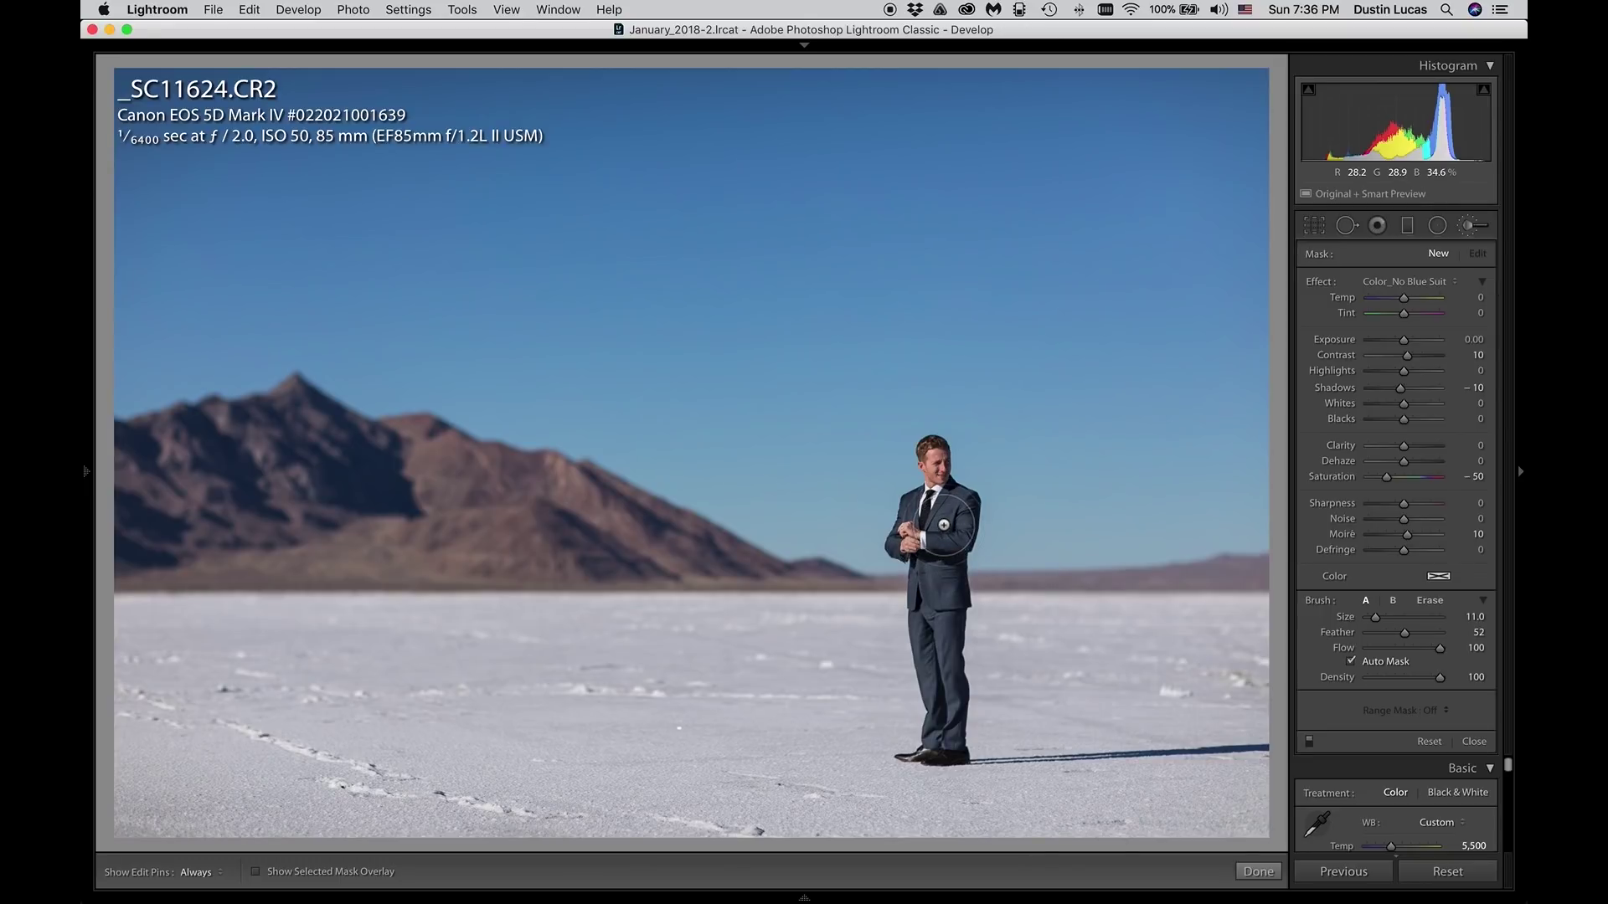
Step: Set the brush feather to 42 and paint the right-hand half of the suit from shoulder to lower trouser leg, with edit pins hidden
{"action": "key", "text": "z"}
{"action": "left_click_drag", "start_coordinate": [944, 527], "coordinate": [520, 291]}
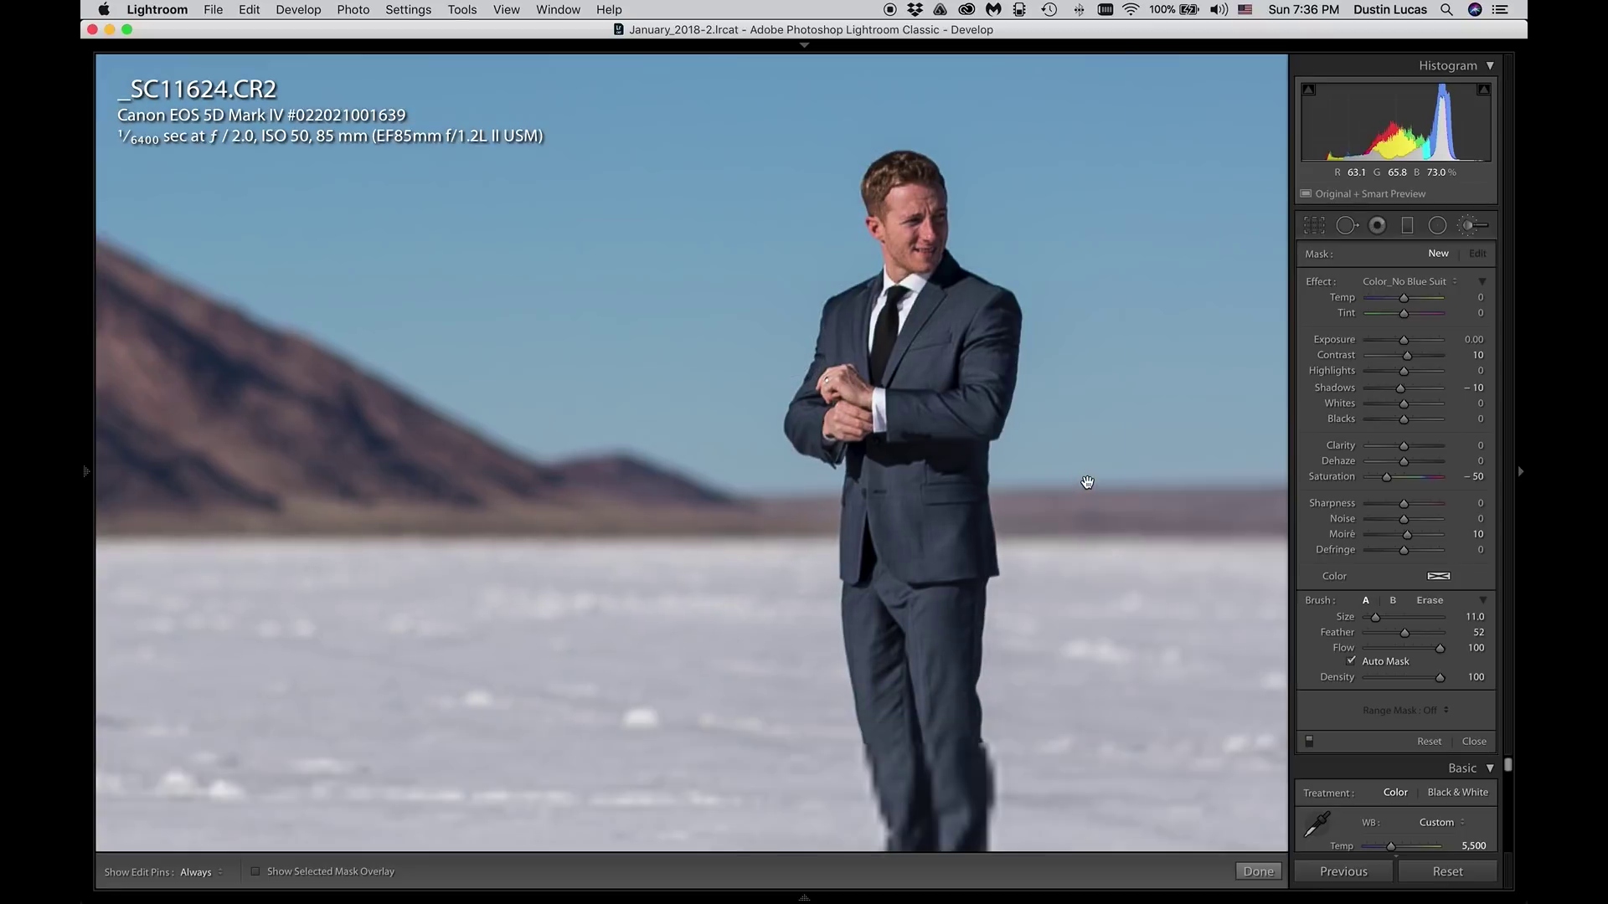
{"action": "left_click_drag", "start_coordinate": [1087, 483], "coordinate": [825, 378]}
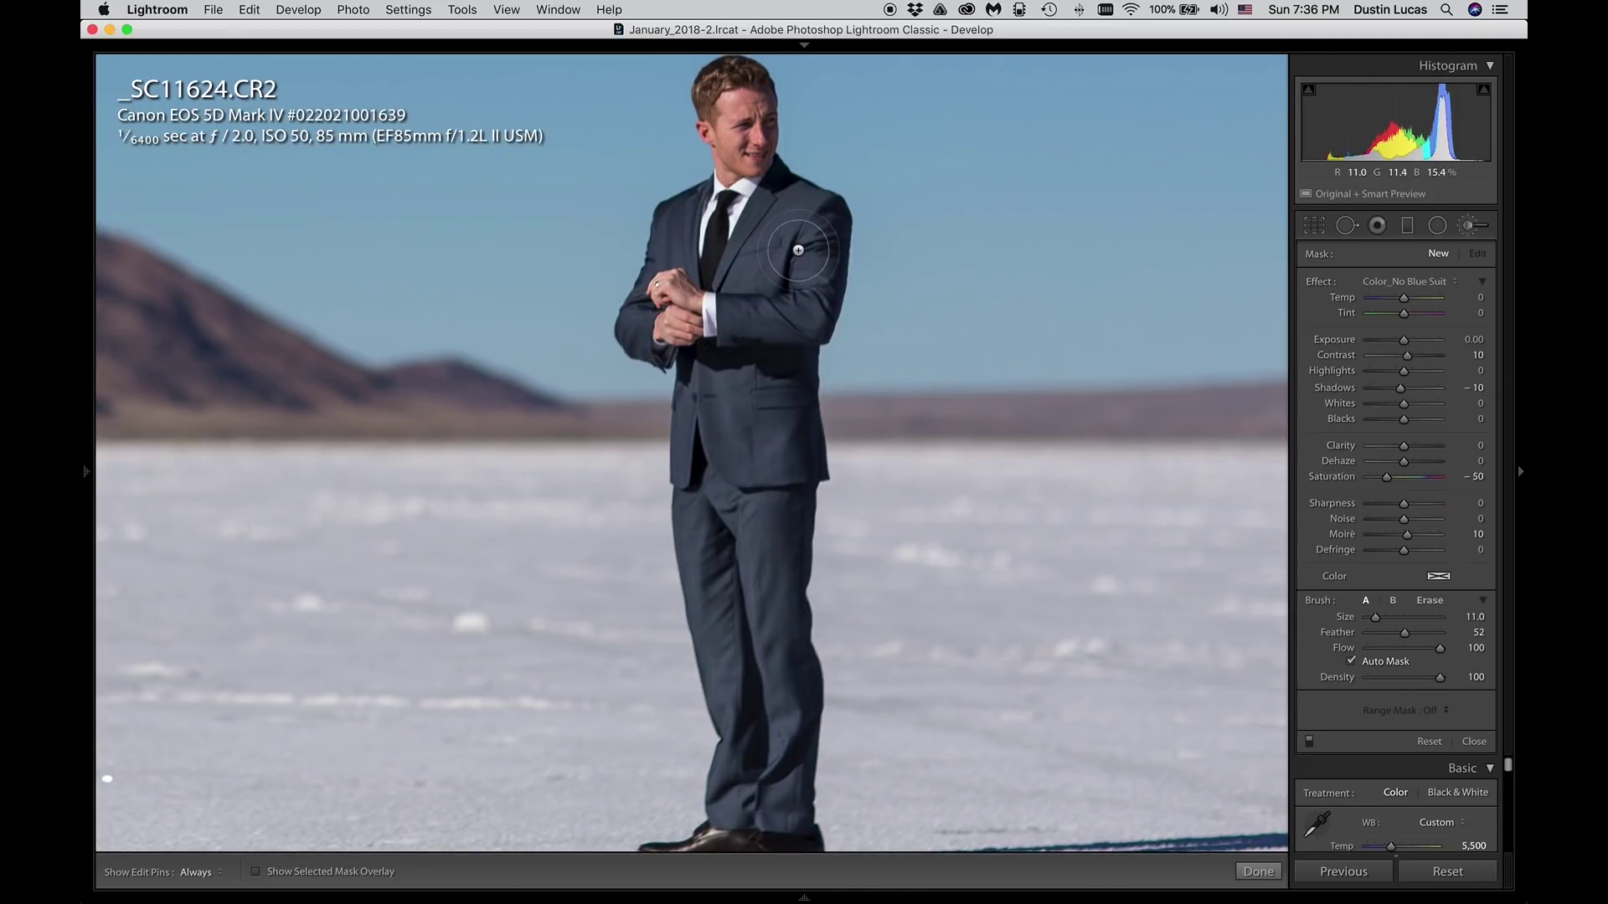
{"action": "key", "text": "shift"}
{"action": "key", "text": "shift+bracketleft"}
{"action": "key", "text": "h"}
{"action": "mouse_move", "coordinate": [829, 255]}
{"action": "left_mouse_down"}
{"action": "mouse_move", "coordinate": [787, 345]}
{"action": "mouse_move", "coordinate": [774, 762]}
{"action": "left_mouse_up"}
{"action": "key", "text": "h"}
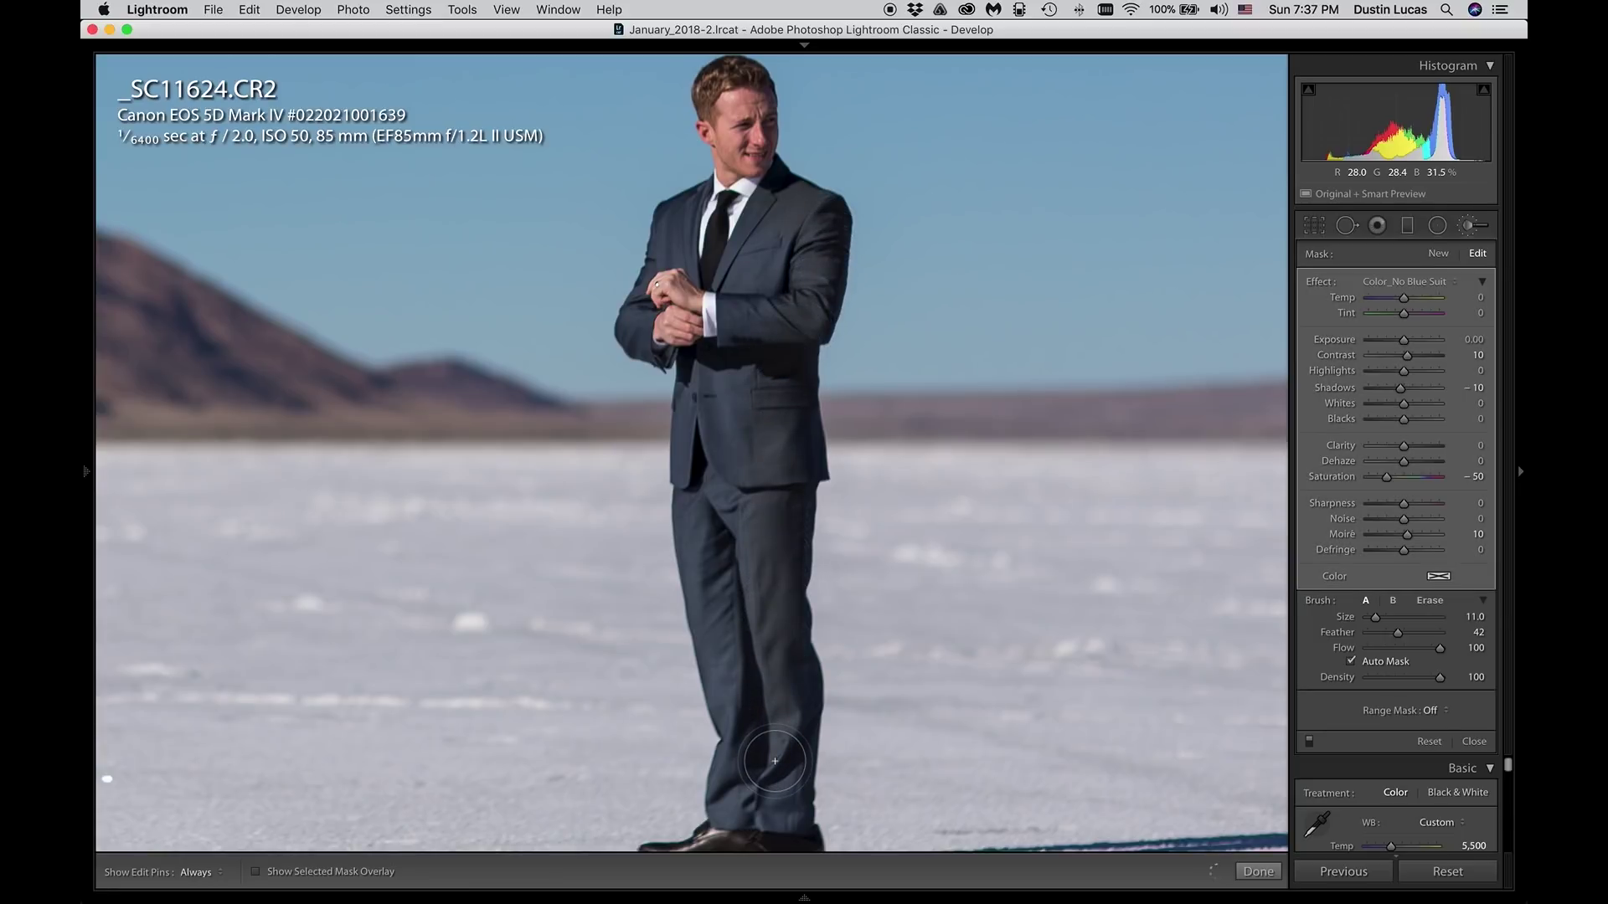
Step: Show the mask overlay and paint the rest of the trousers, the lower jacket and the right-hand lapel with Auto Mask on
{"action": "key", "text": "o"}
{"action": "key", "text": "h"}
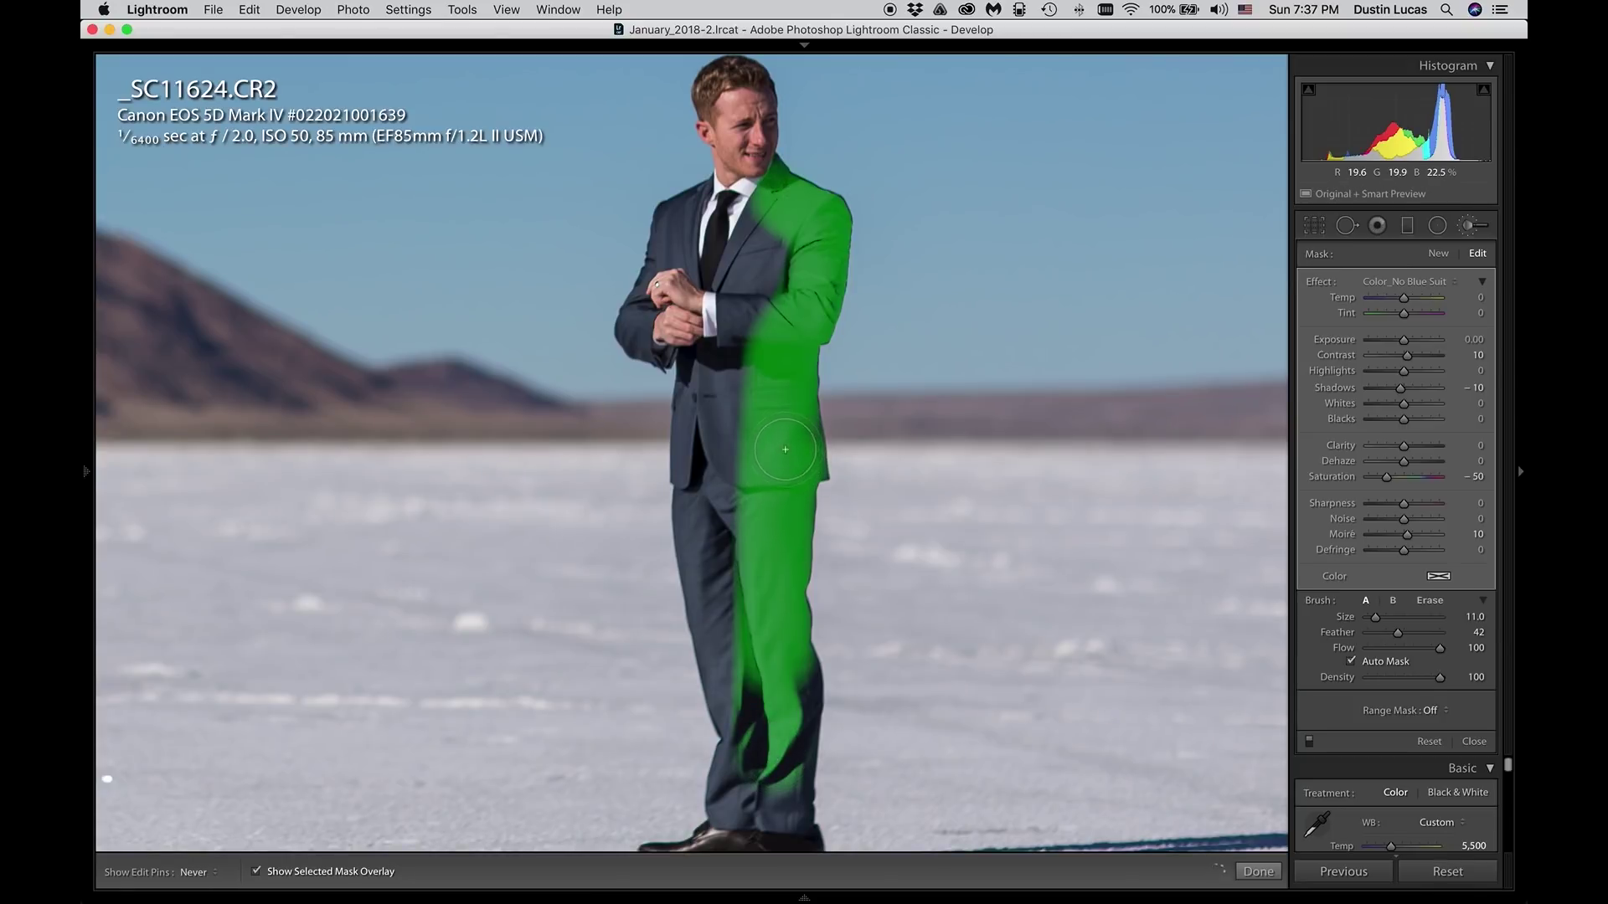
{"action": "mouse_move", "coordinate": [797, 708]}
{"action": "left_mouse_down"}
{"action": "mouse_move", "coordinate": [785, 806]}
{"action": "mouse_move", "coordinate": [721, 804]}
{"action": "mouse_move", "coordinate": [738, 716]}
{"action": "mouse_move", "coordinate": [704, 629]}
{"action": "mouse_move", "coordinate": [690, 486]}
{"action": "mouse_move", "coordinate": [692, 397]}
{"action": "mouse_move", "coordinate": [710, 374]}
{"action": "mouse_move", "coordinate": [728, 381]}
{"action": "mouse_move", "coordinate": [733, 594]}
{"action": "mouse_move", "coordinate": [732, 502]}
{"action": "left_mouse_up"}
{"action": "key", "text": "h"}
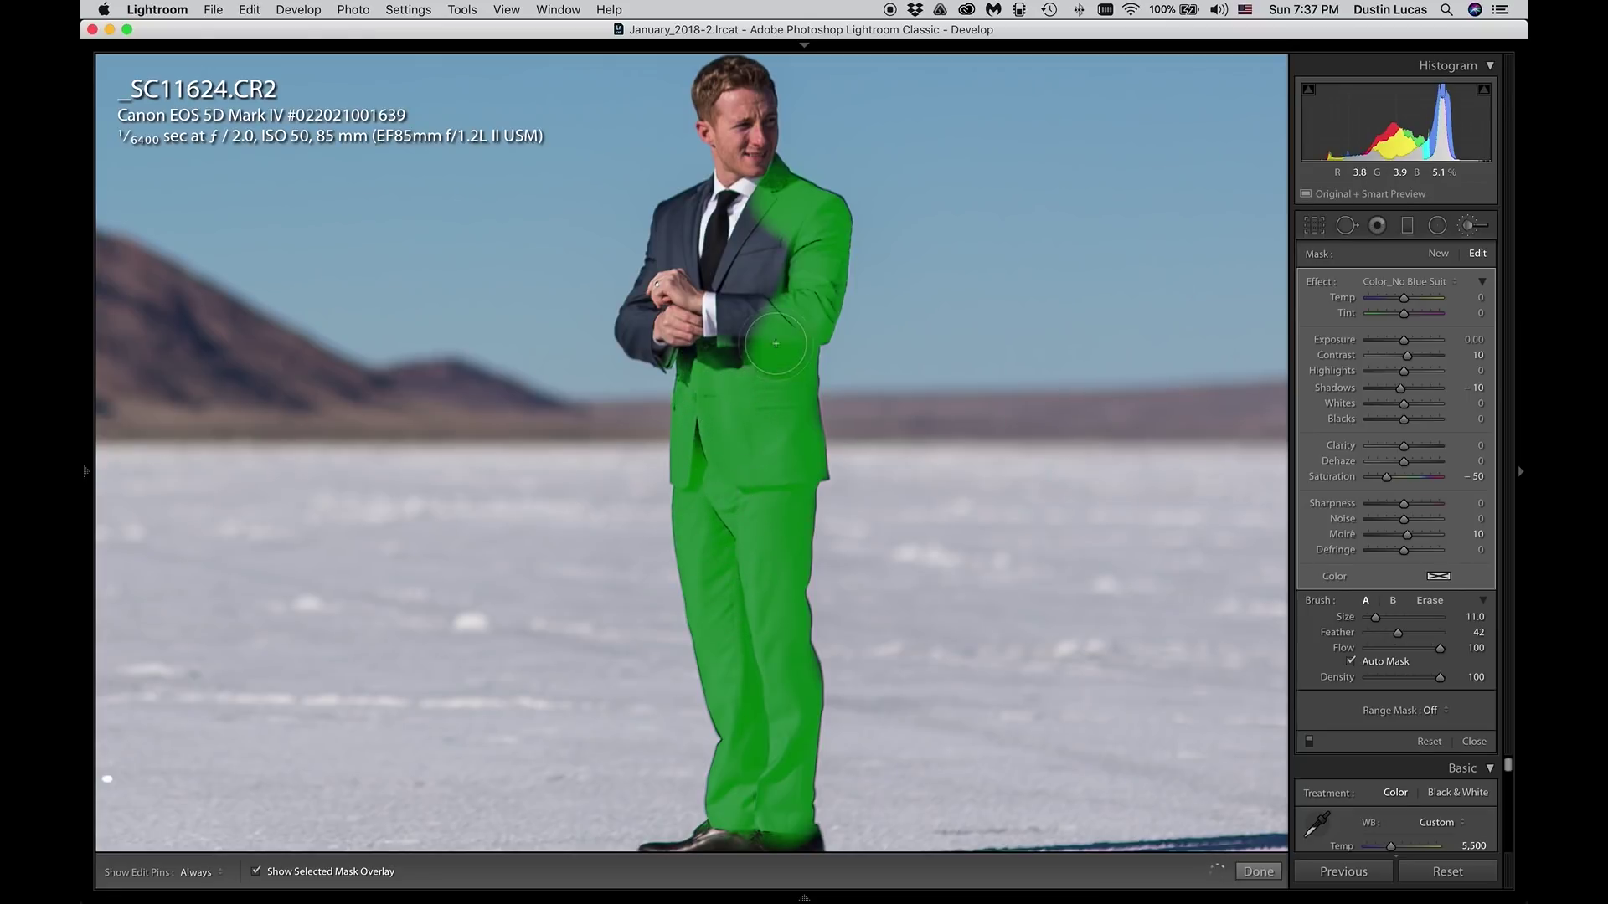
{"action": "mouse_move", "coordinate": [742, 302]}
{"action": "left_mouse_down"}
{"action": "mouse_move", "coordinate": [766, 239]}
{"action": "mouse_move", "coordinate": [755, 218]}
{"action": "left_mouse_up"}
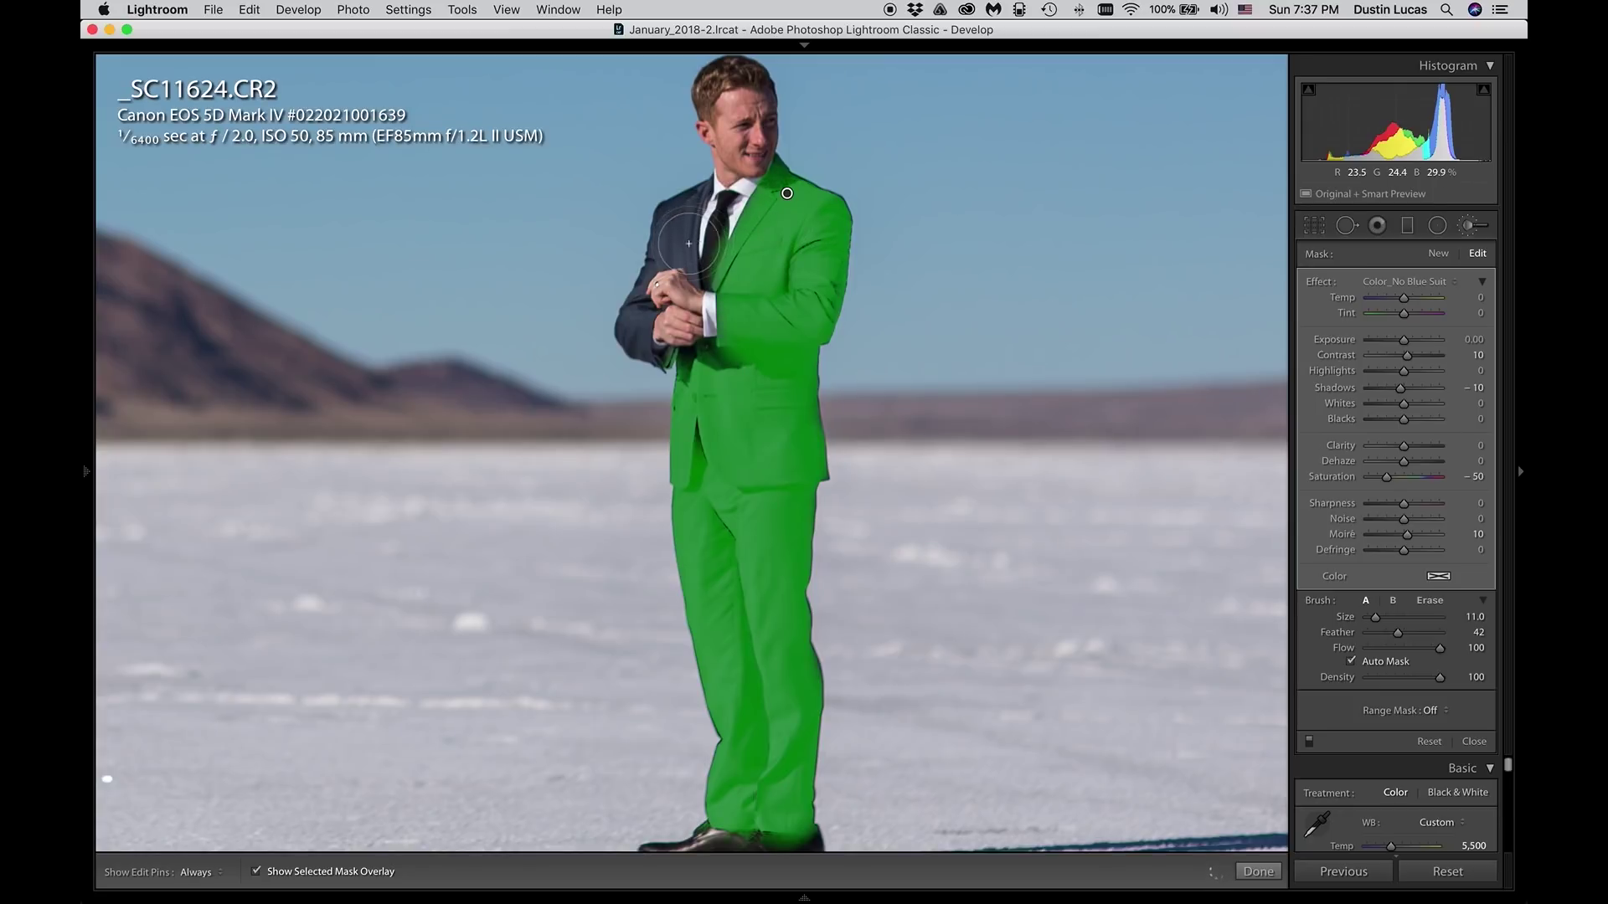
Step: Reduce the brush size to 5 and paint the jacket's left-hand shoulder, sleeve and lapel
{"action": "scroll", "coordinate": [688, 213], "scroll_direction": "down", "scroll_amount": 3}
{"action": "key", "text": "h"}
{"action": "mouse_move", "coordinate": [699, 191]}
{"action": "left_mouse_down"}
{"action": "mouse_move", "coordinate": [659, 226]}
{"action": "mouse_move", "coordinate": [630, 328]}
{"action": "mouse_move", "coordinate": [651, 355]}
{"action": "left_mouse_up"}
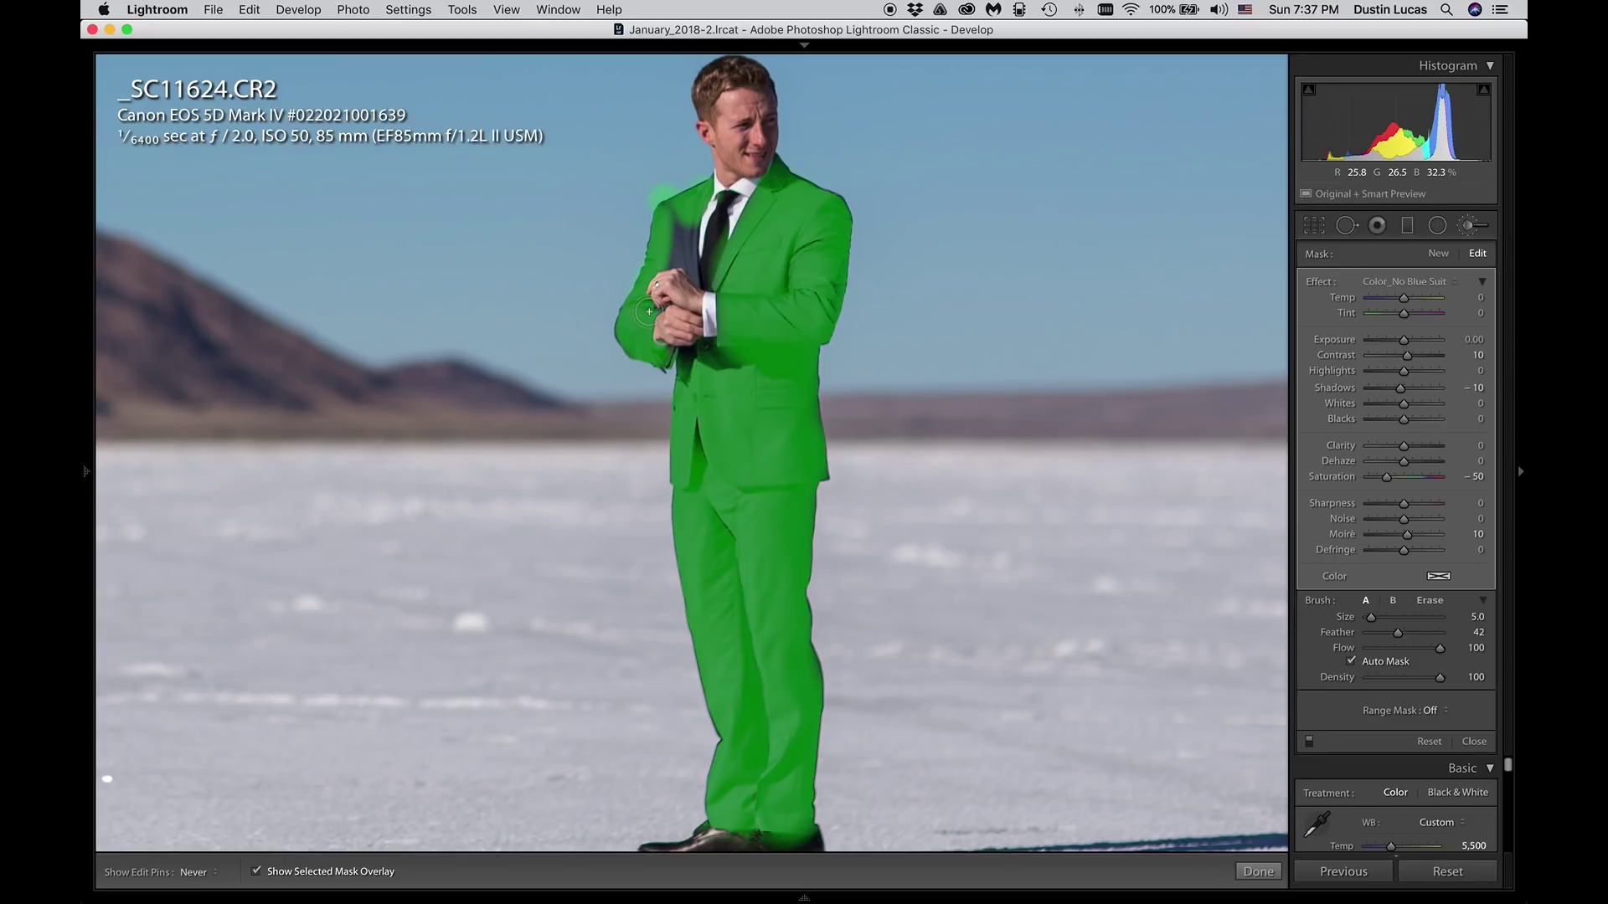
{"action": "key", "text": "h"}
{"action": "key", "text": "h"}
{"action": "left_click_drag", "start_coordinate": [680, 245], "coordinate": [681, 216]}
{"action": "key", "text": "h"}
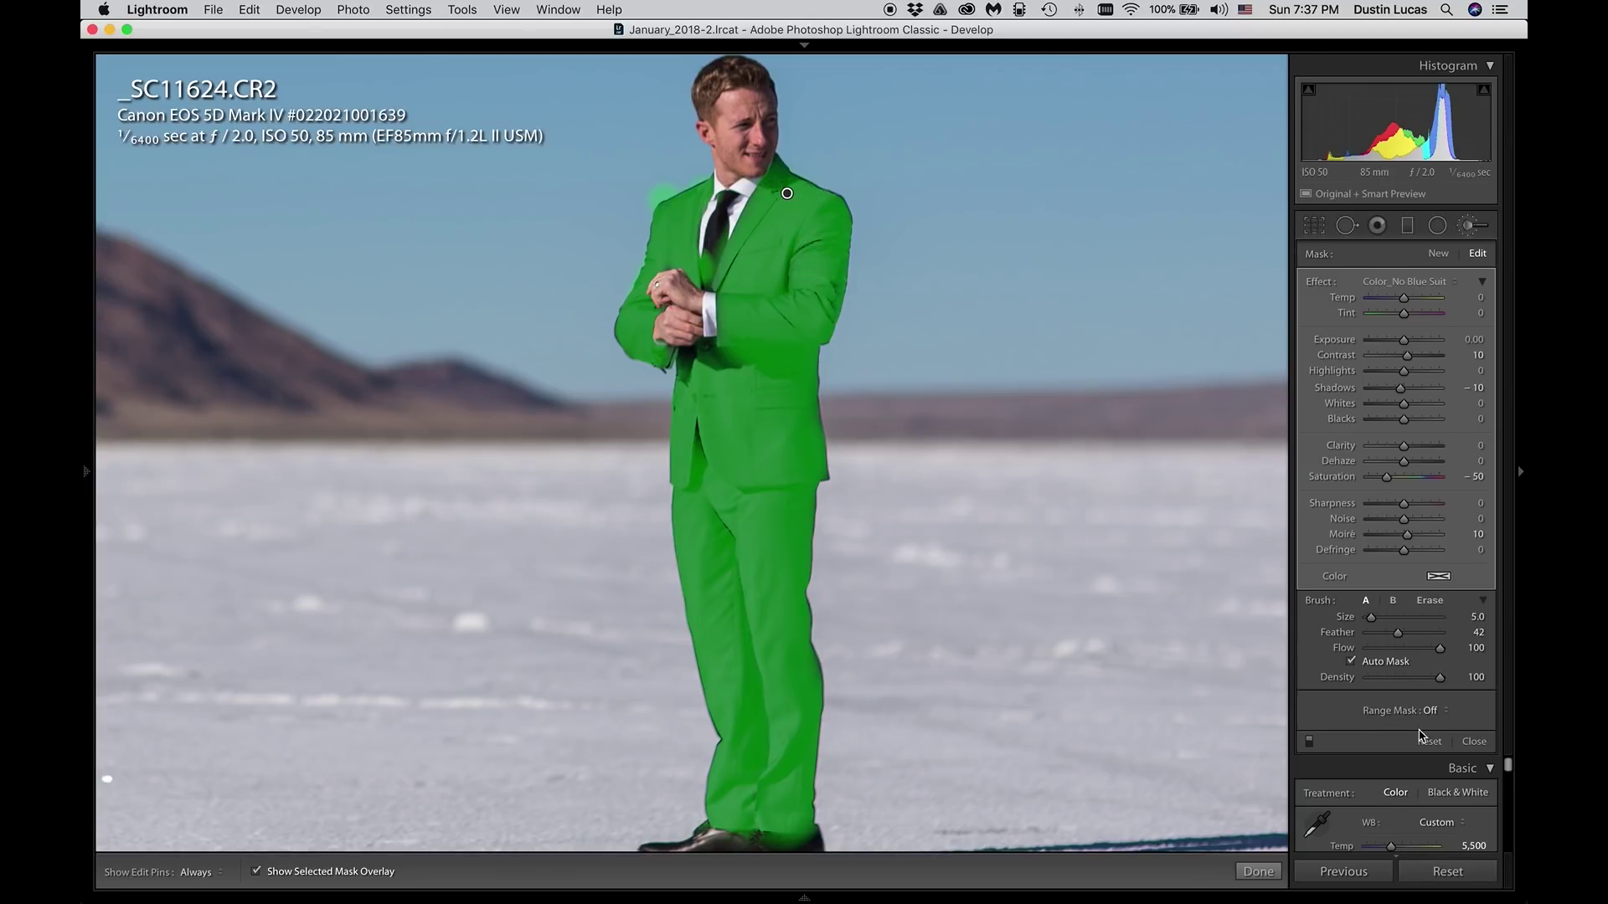
Step: Turn off Auto Mask and fill the unmasked gaps in the jacket just below the groom's hands
{"action": "left_click", "coordinate": [1350, 661]}
{"action": "key", "text": "h"}
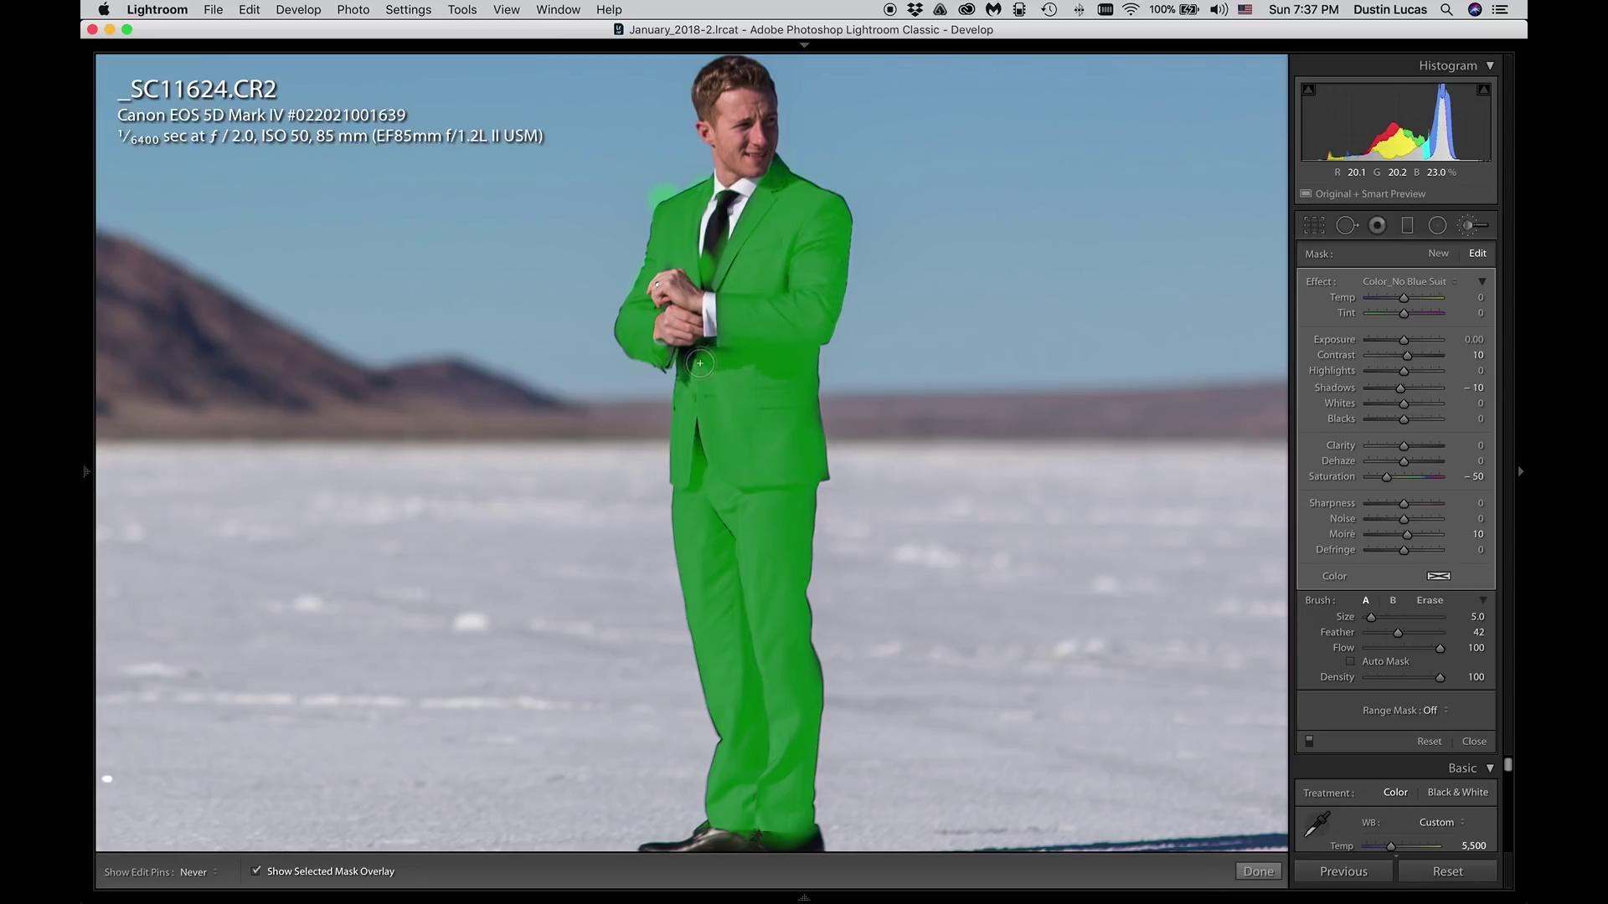
{"action": "key", "text": "bracketright"}
{"action": "key", "text": "h"}
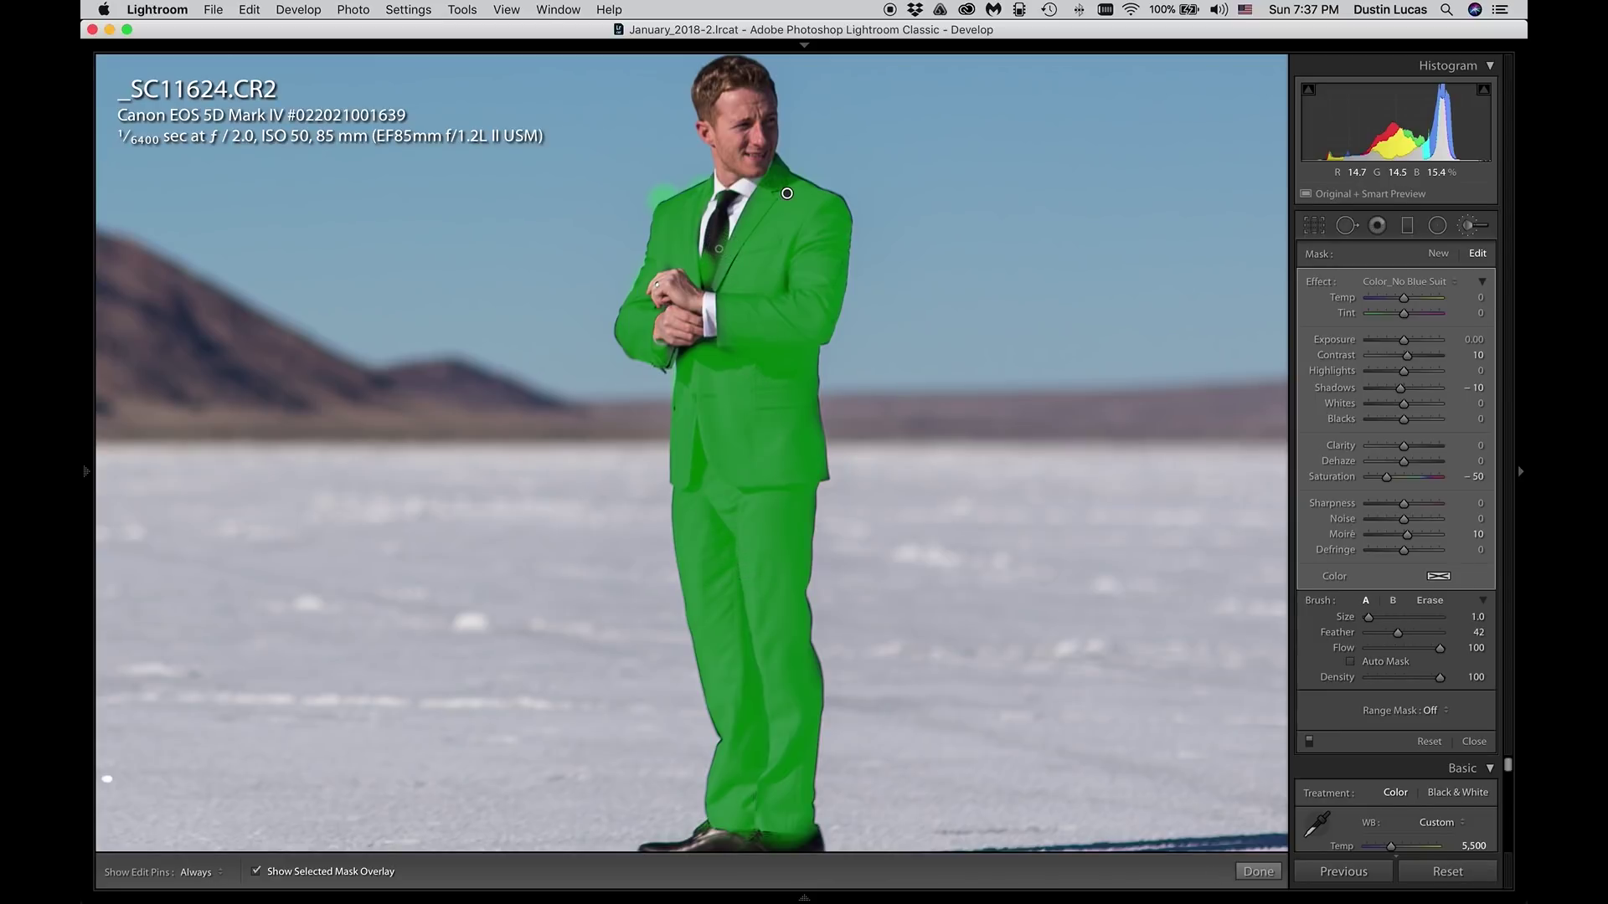
Step: Erase the mask from the tie and from the sky beside the left-hand shoulder
{"action": "key", "text": "alt"}
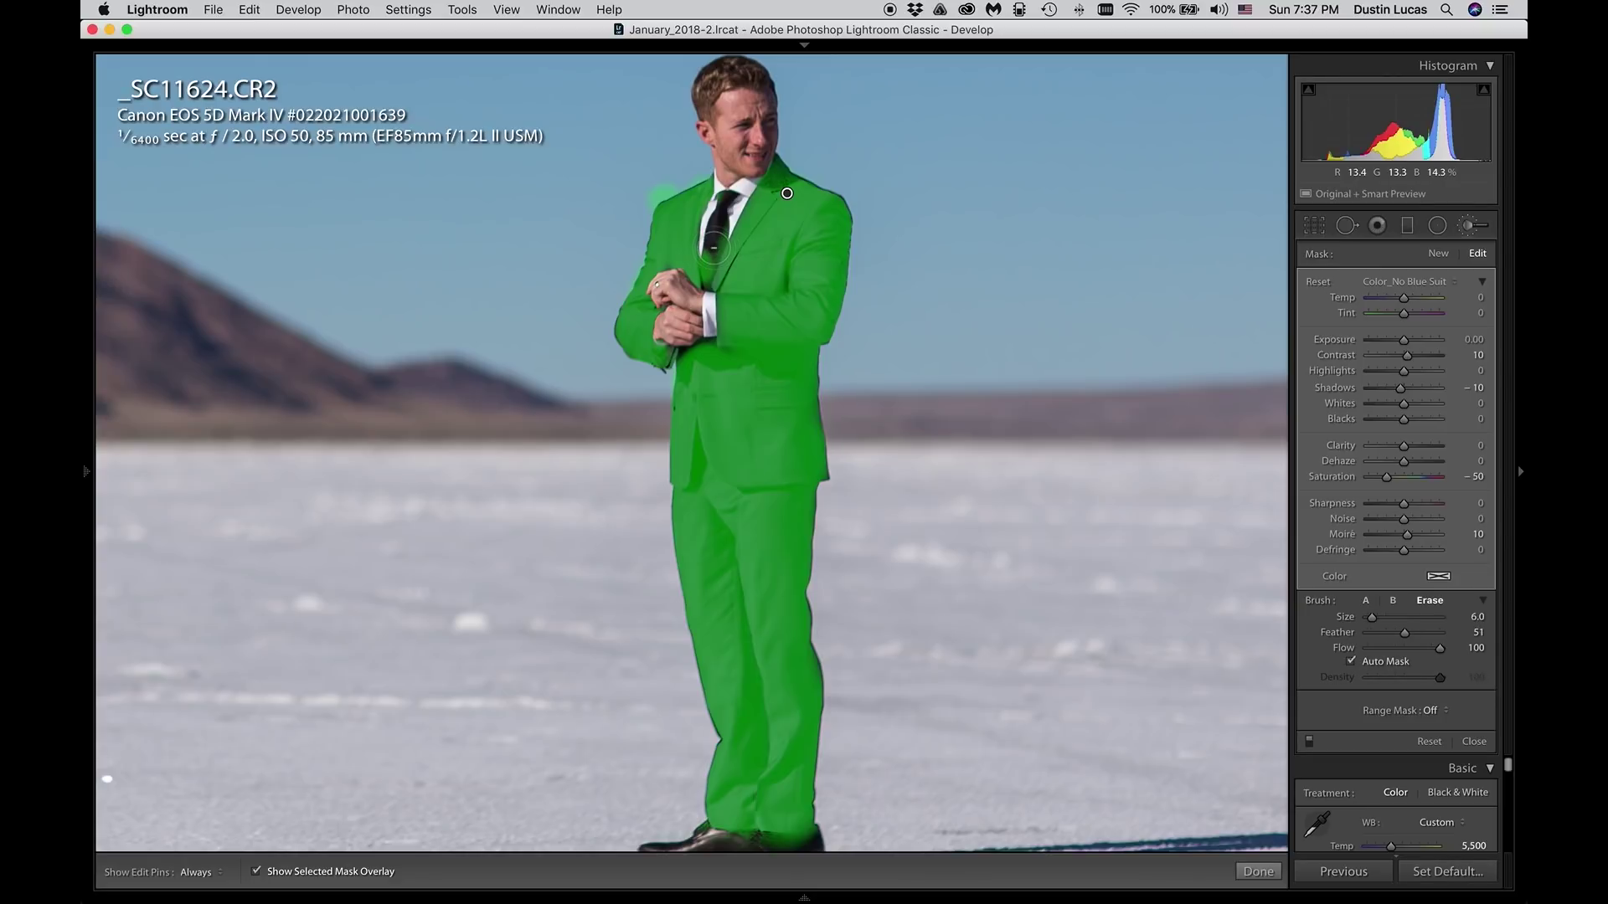
{"action": "key", "text": "h"}
{"action": "mouse_move", "coordinate": [706, 272]}
{"action": "left_mouse_down"}
{"action": "mouse_move", "coordinate": [706, 288]}
{"action": "mouse_move", "coordinate": [725, 232]}
{"action": "left_mouse_up"}
{"action": "key", "text": "h"}
{"action": "key", "text": "bracketright"}
{"action": "mouse_move", "coordinate": [663, 182]}
{"action": "left_mouse_down"}
{"action": "mouse_move", "coordinate": [653, 192]}
{"action": "mouse_move", "coordinate": [687, 176]}
{"action": "mouse_move", "coordinate": [659, 184]}
{"action": "left_mouse_up"}
Step: Hide the mask overlay and compare the suit with the brush adjustment switched off and on
{"action": "key", "text": "h"}
{"action": "key", "text": "o"}
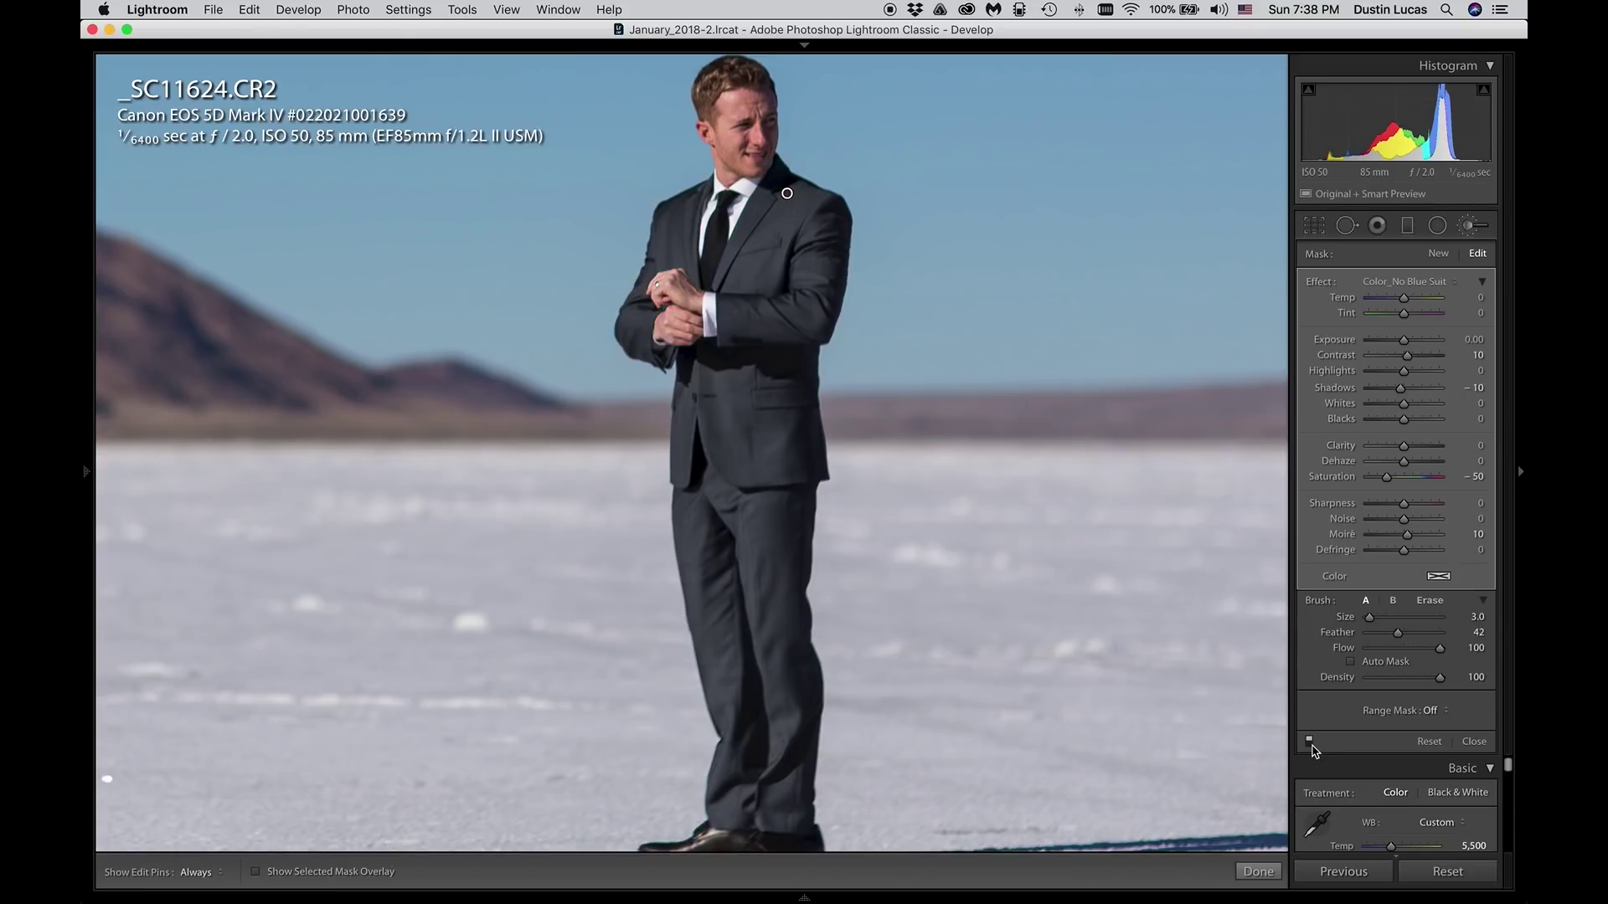
{"action": "left_click", "coordinate": [1310, 742]}
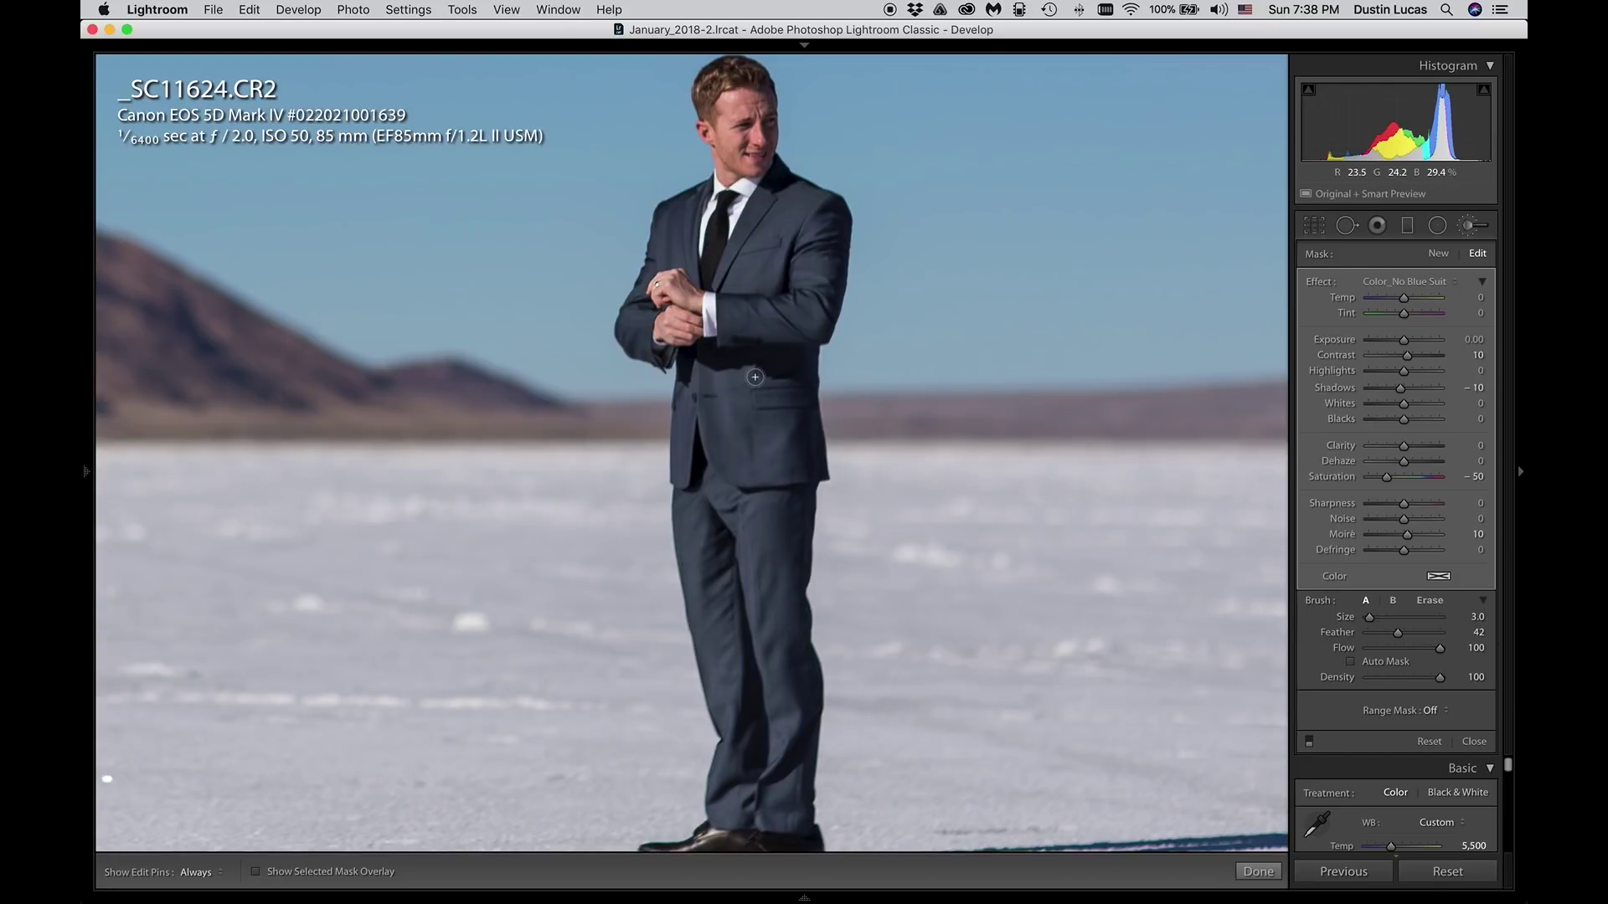
{"action": "left_click", "coordinate": [1309, 741]}
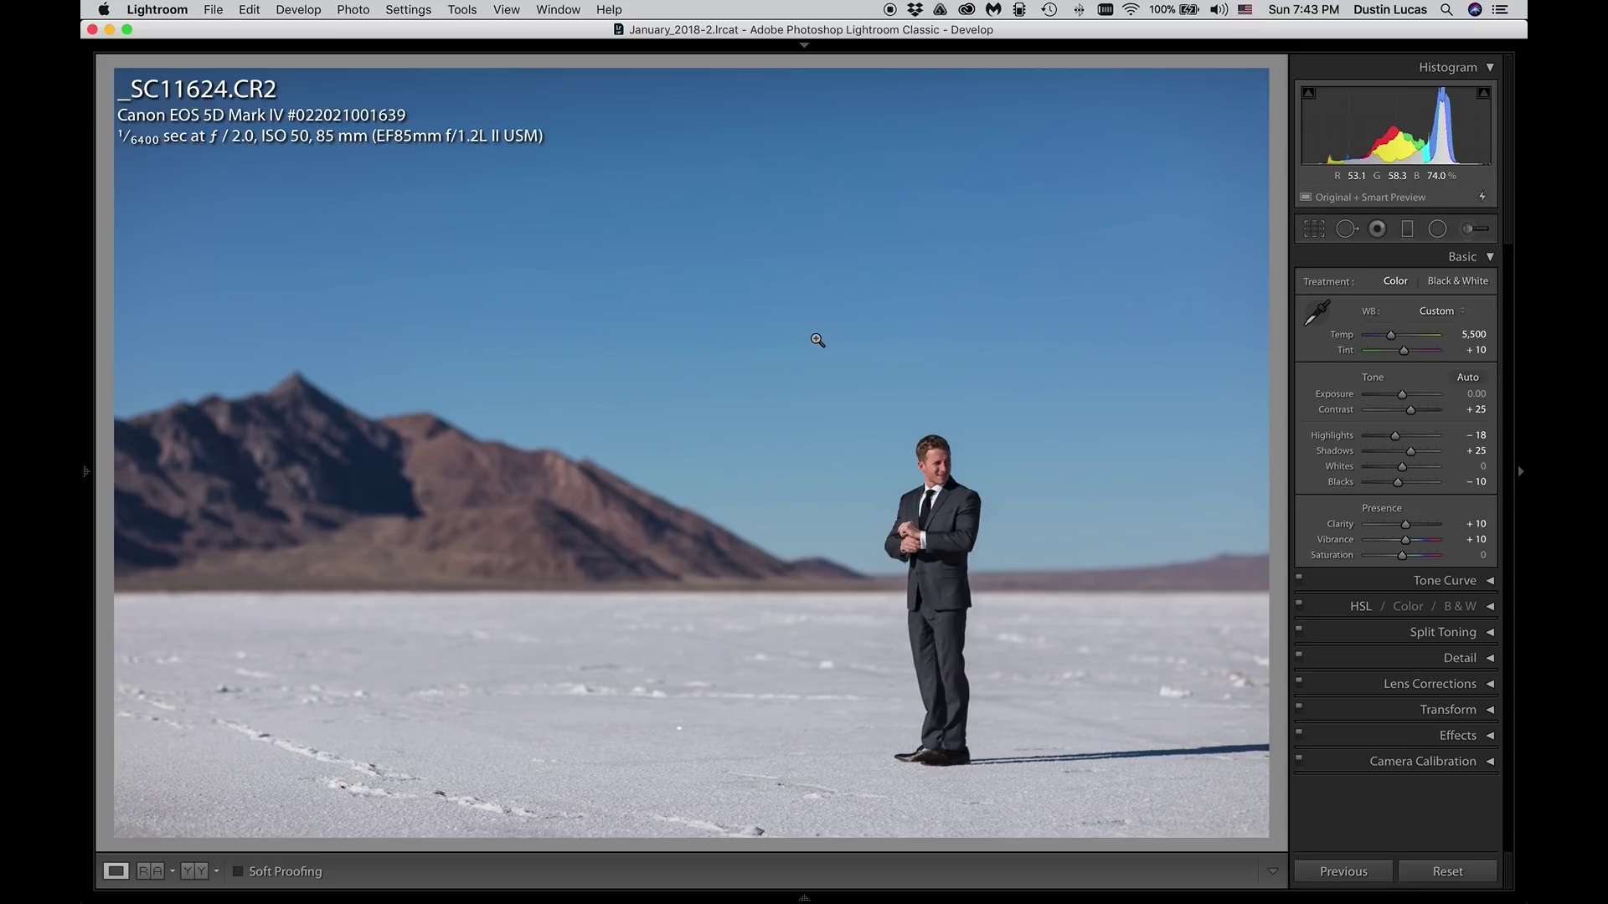
Step: Update all filmstrip photos from process Version 3 (2012) to Version 4 (Current) and return to the single-photo view
{"action": "key", "text": "k"}
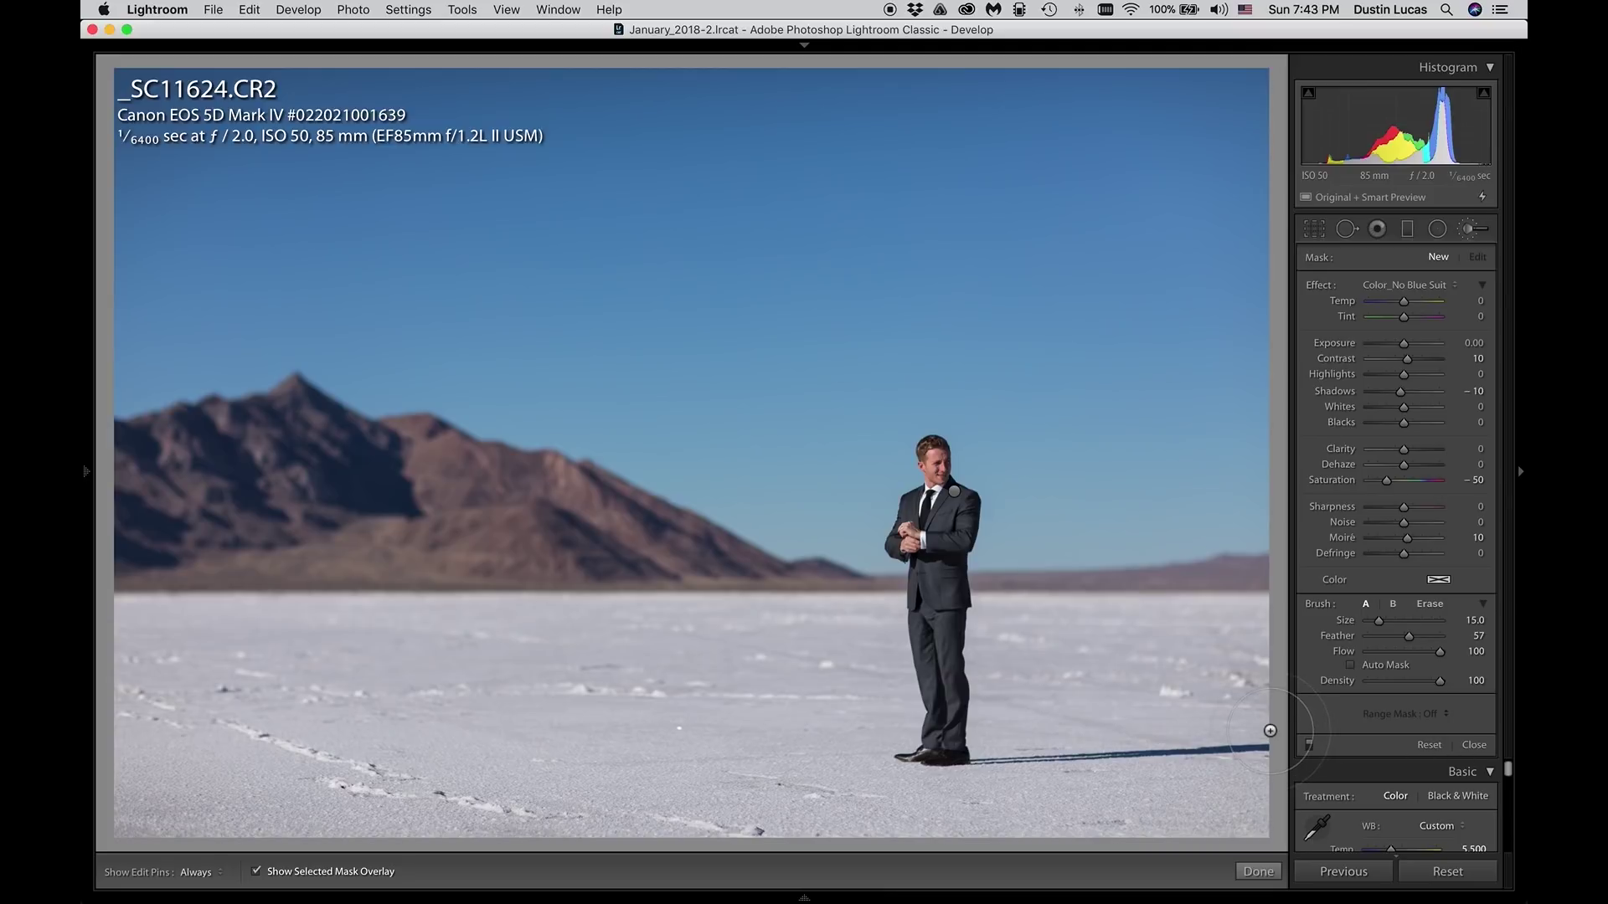
{"action": "key", "text": "k"}
{"action": "left_click", "coordinate": [1400, 760]}
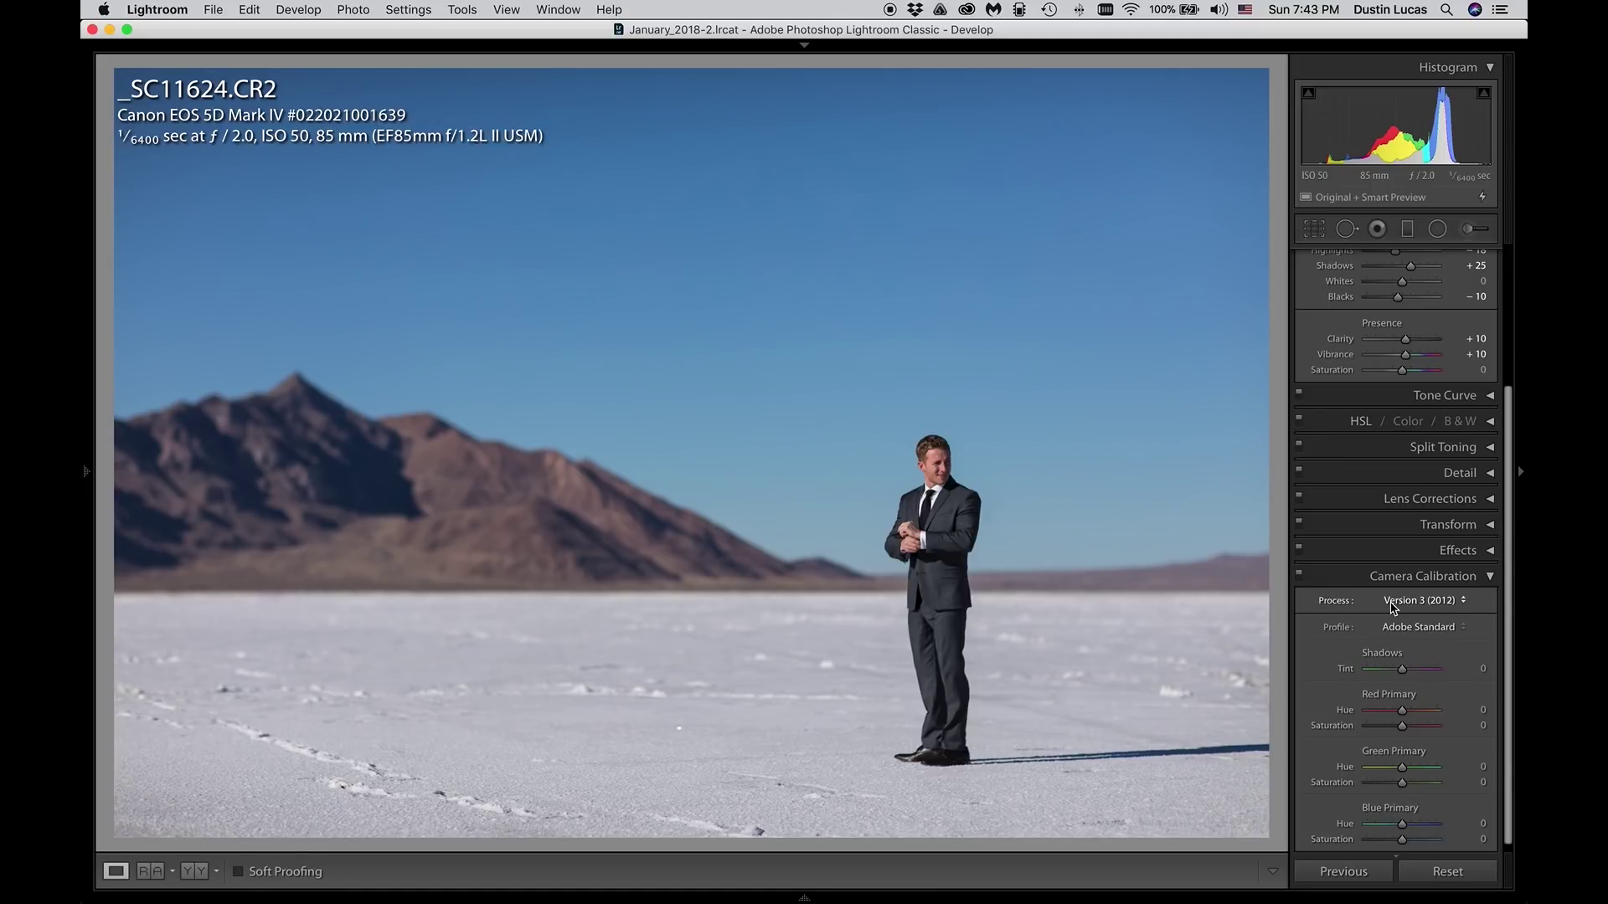
{"action": "left_click", "coordinate": [1393, 603]}
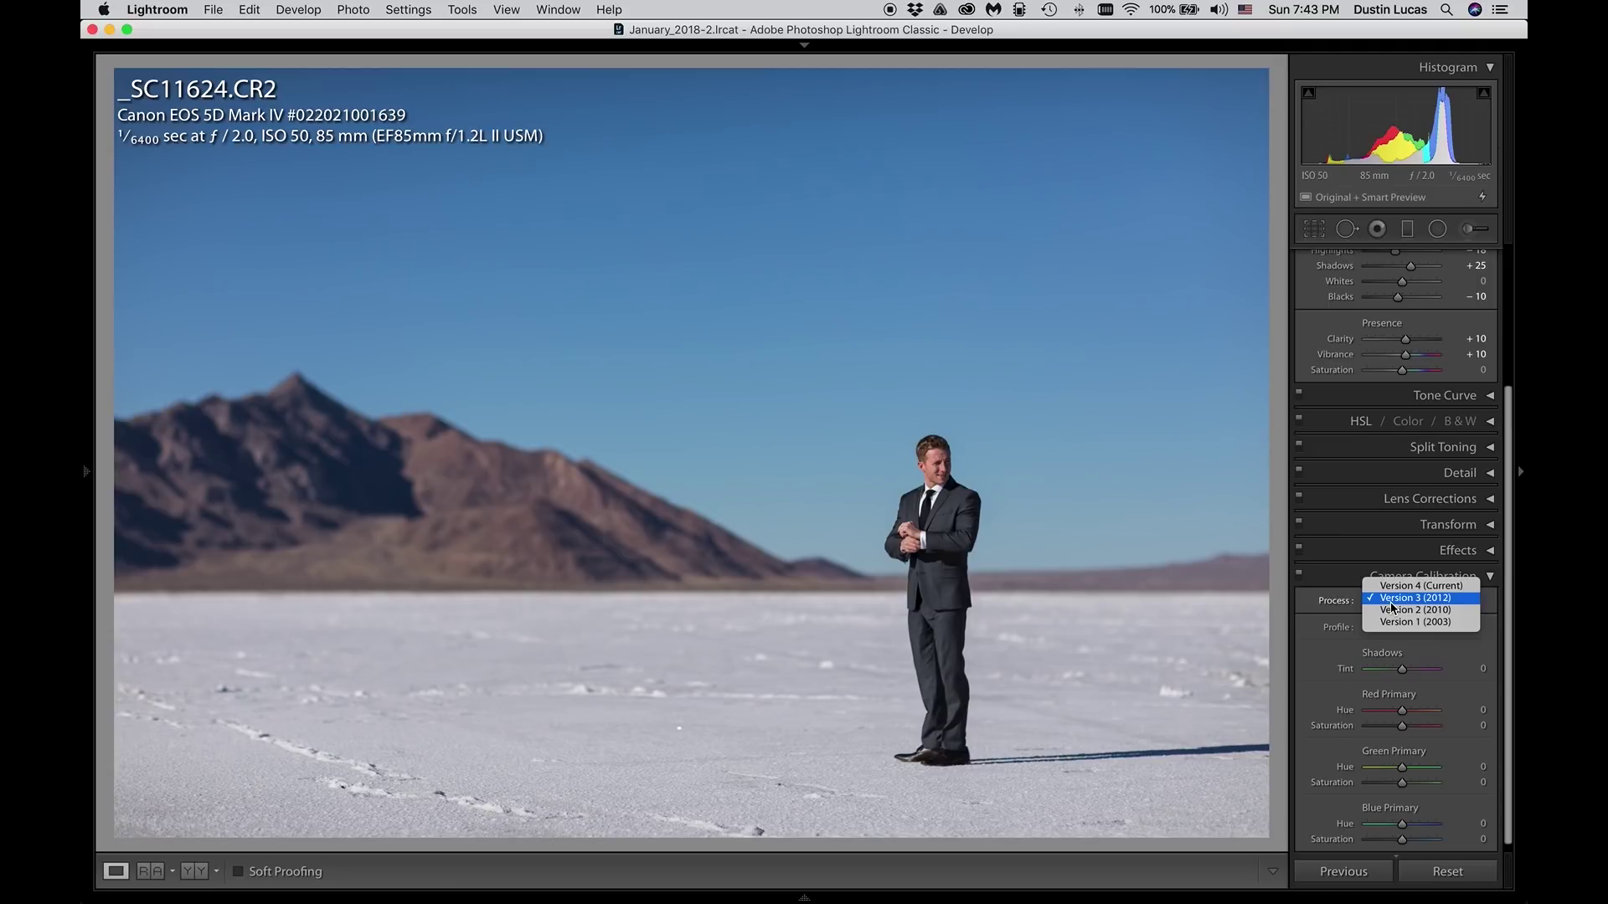
{"action": "left_click", "coordinate": [1483, 199]}
{"action": "left_click", "coordinate": [1483, 198]}
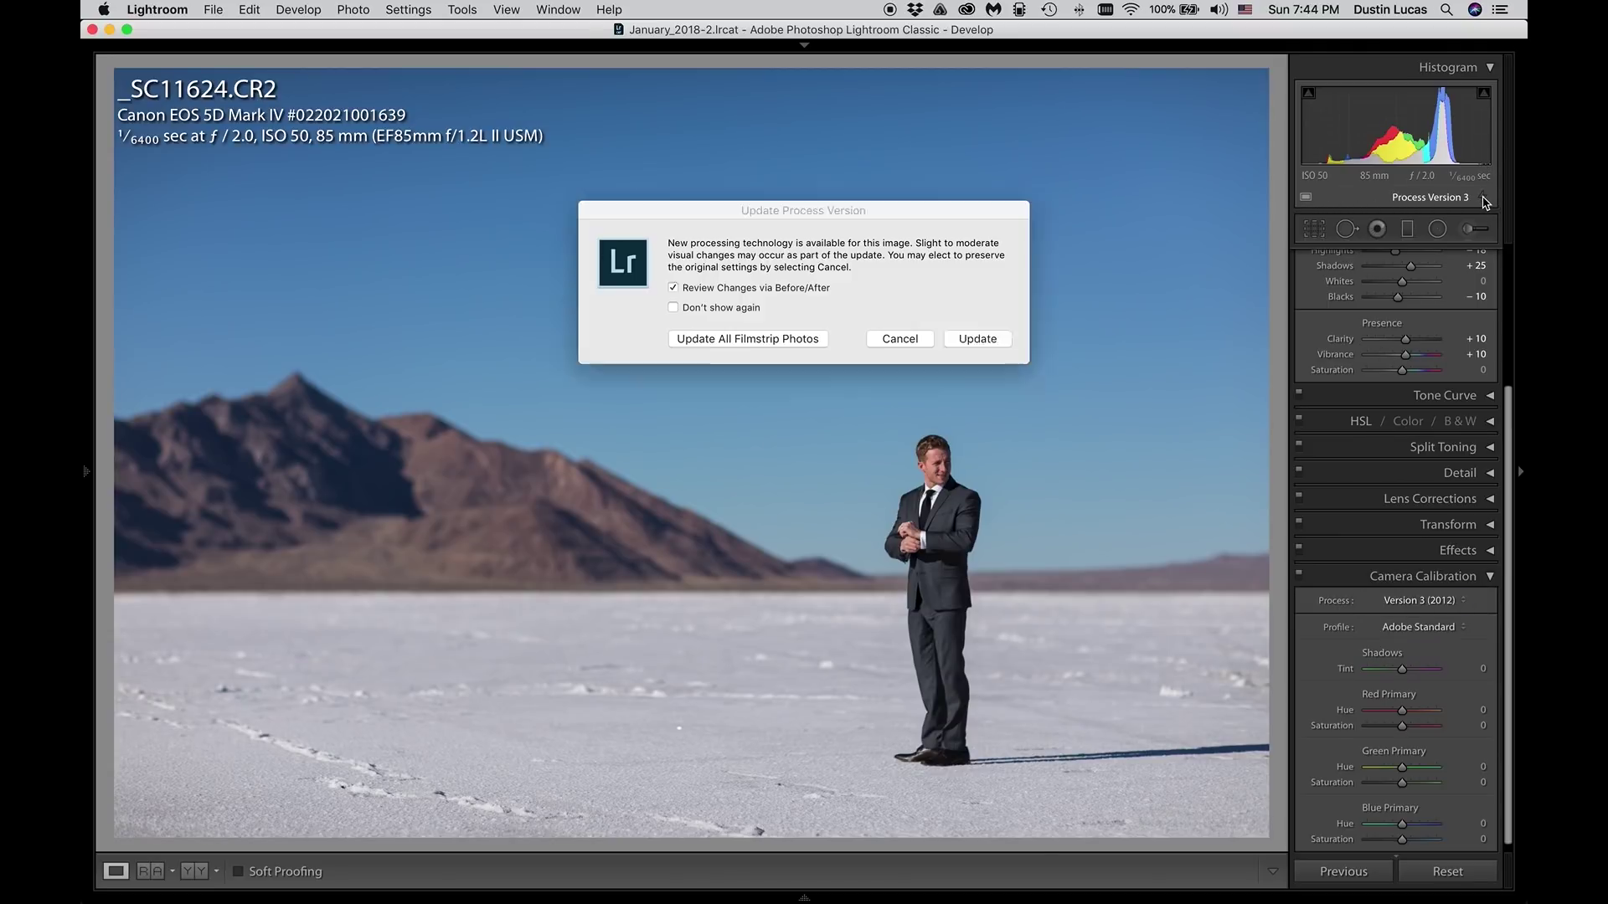
{"action": "left_click", "coordinate": [758, 337]}
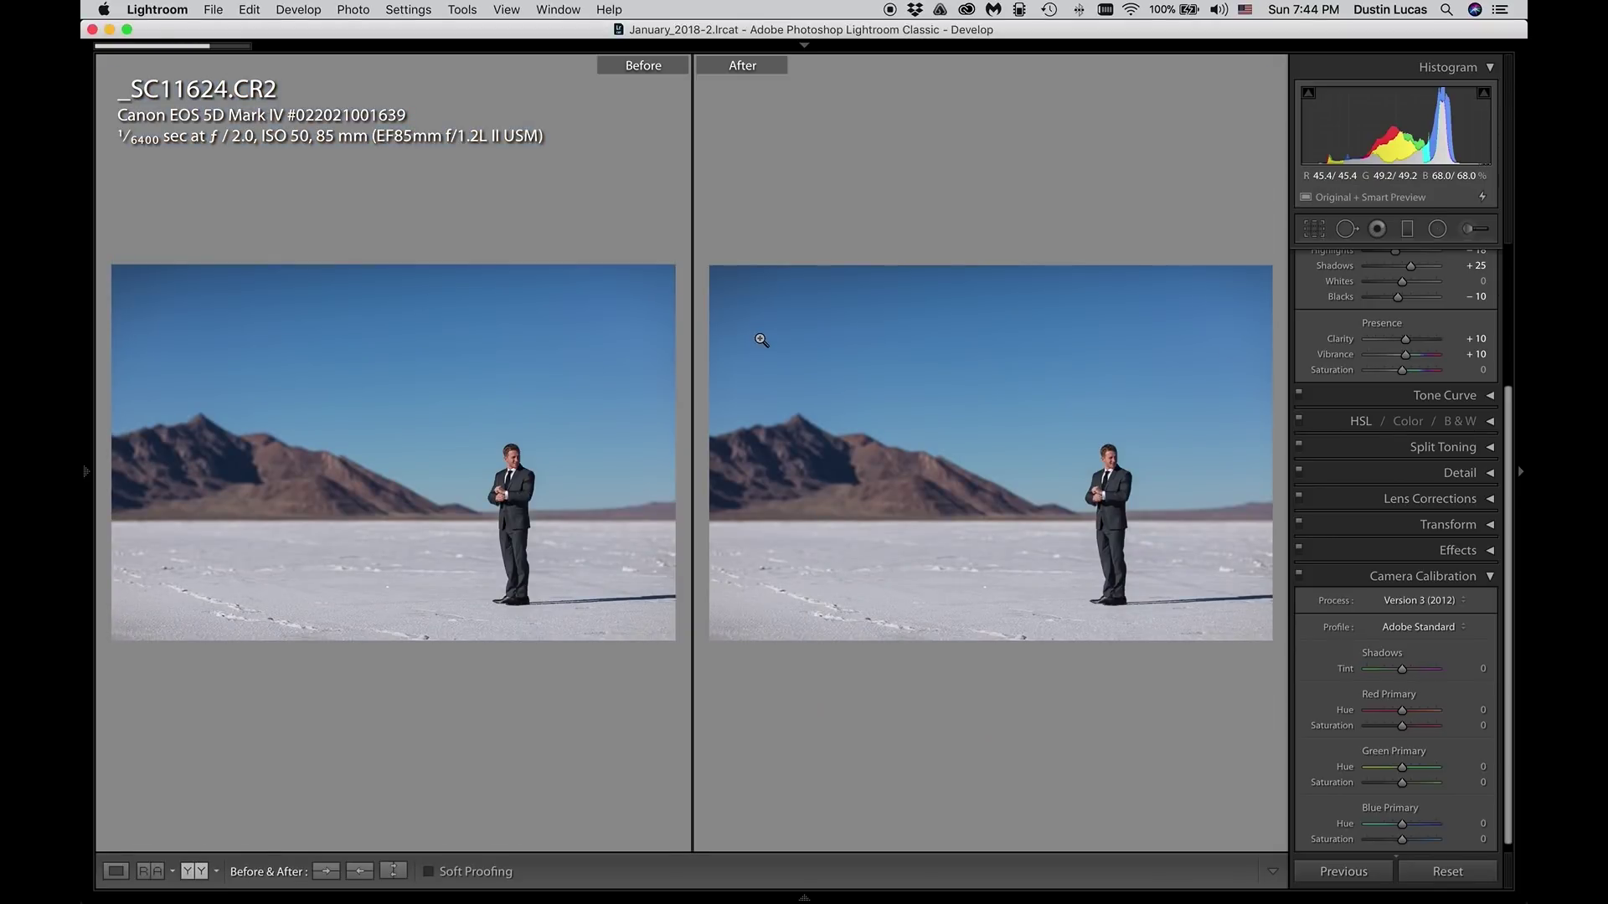
{"action": "key", "text": "y"}
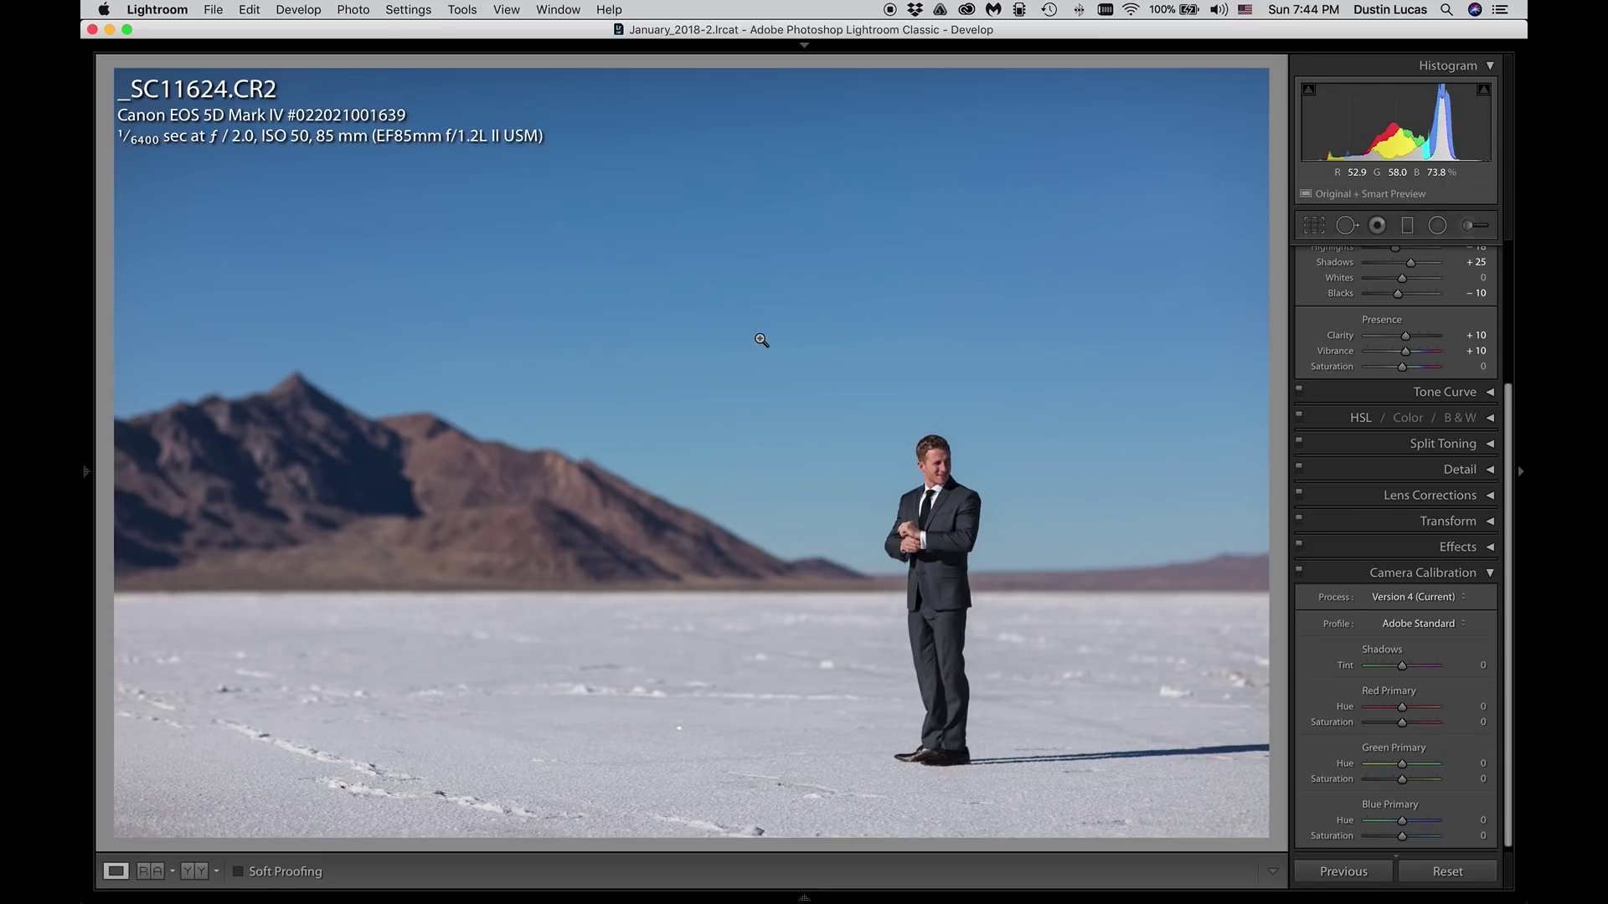
Step: Select the existing brush adjustment on the groom's suit and delete it
{"action": "scroll", "coordinate": [1381, 532], "scroll_direction": "up", "scroll_amount": 6}
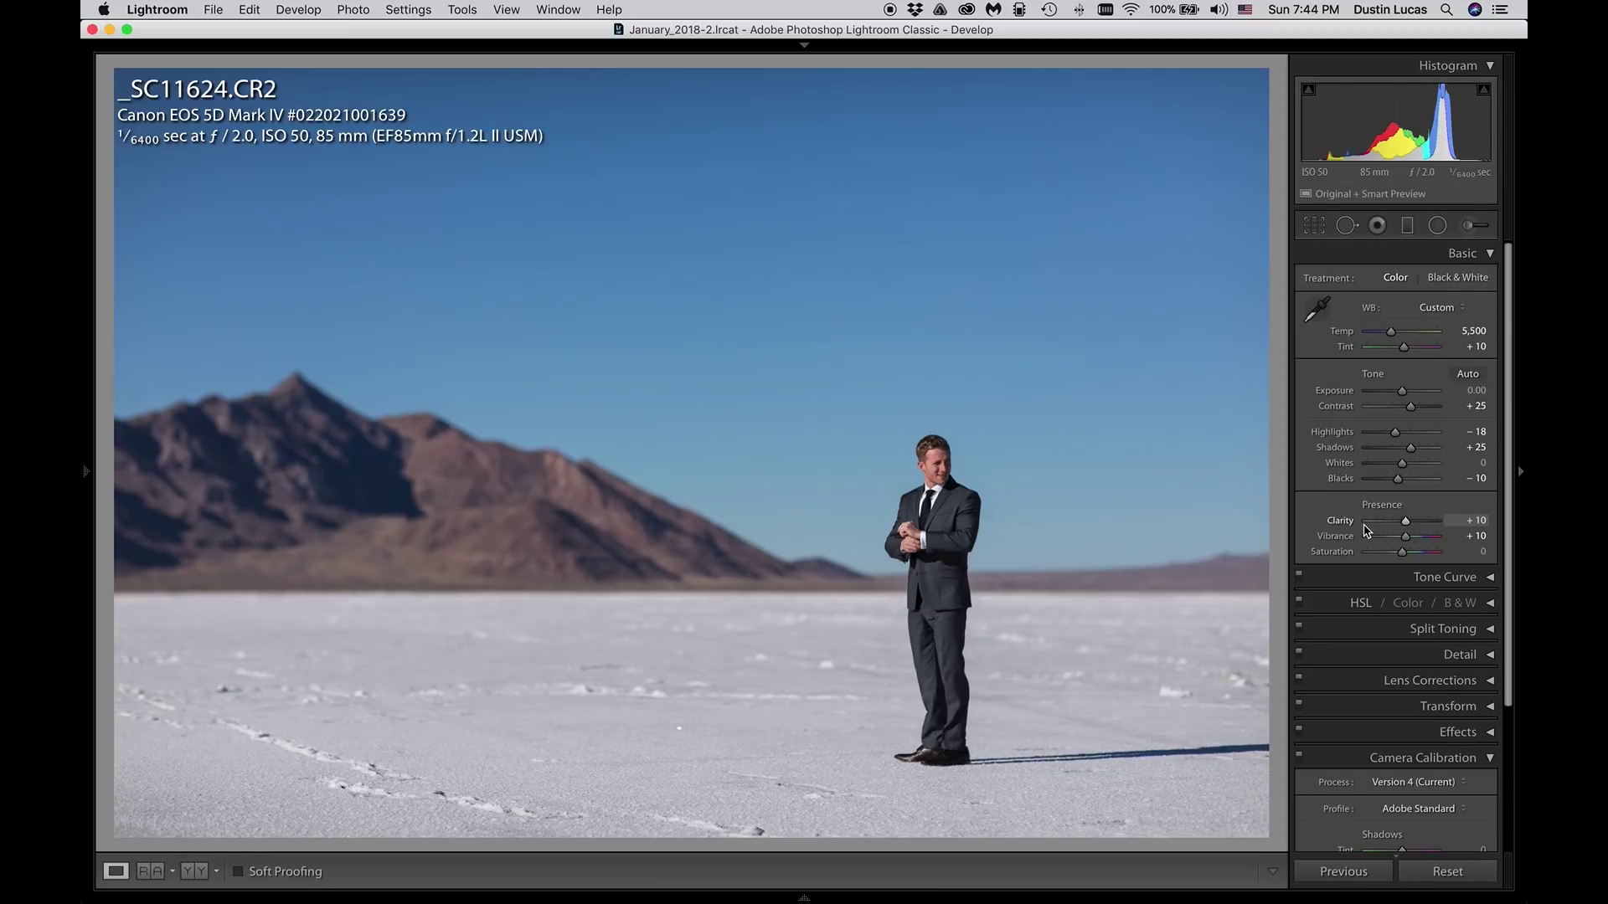
{"action": "key", "text": "k"}
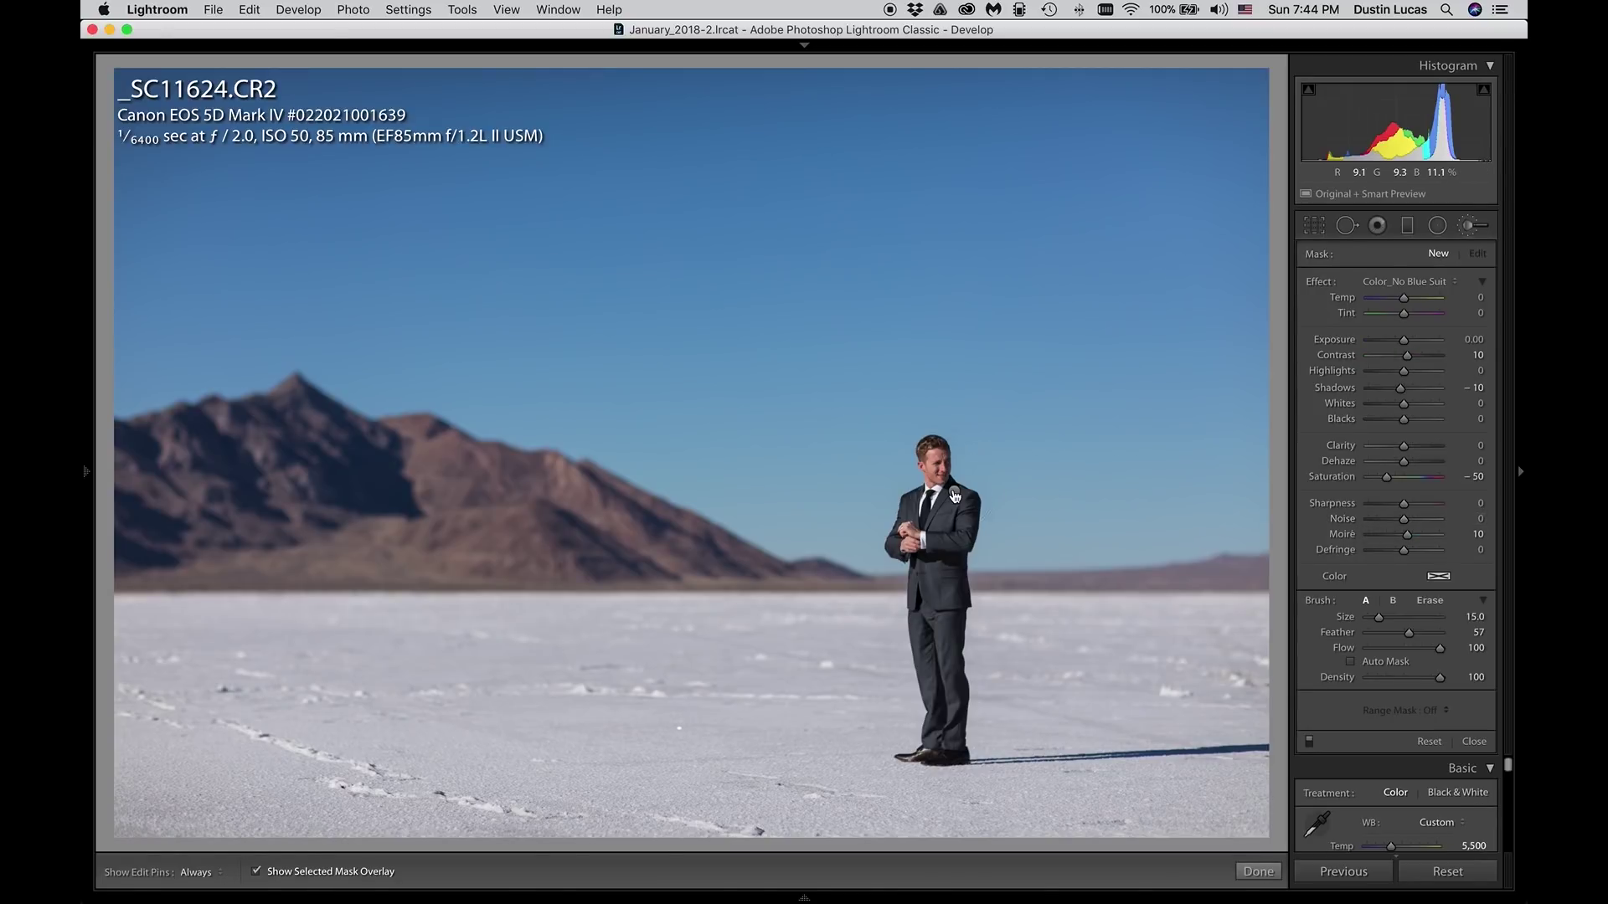
{"action": "left_click", "coordinate": [954, 495]}
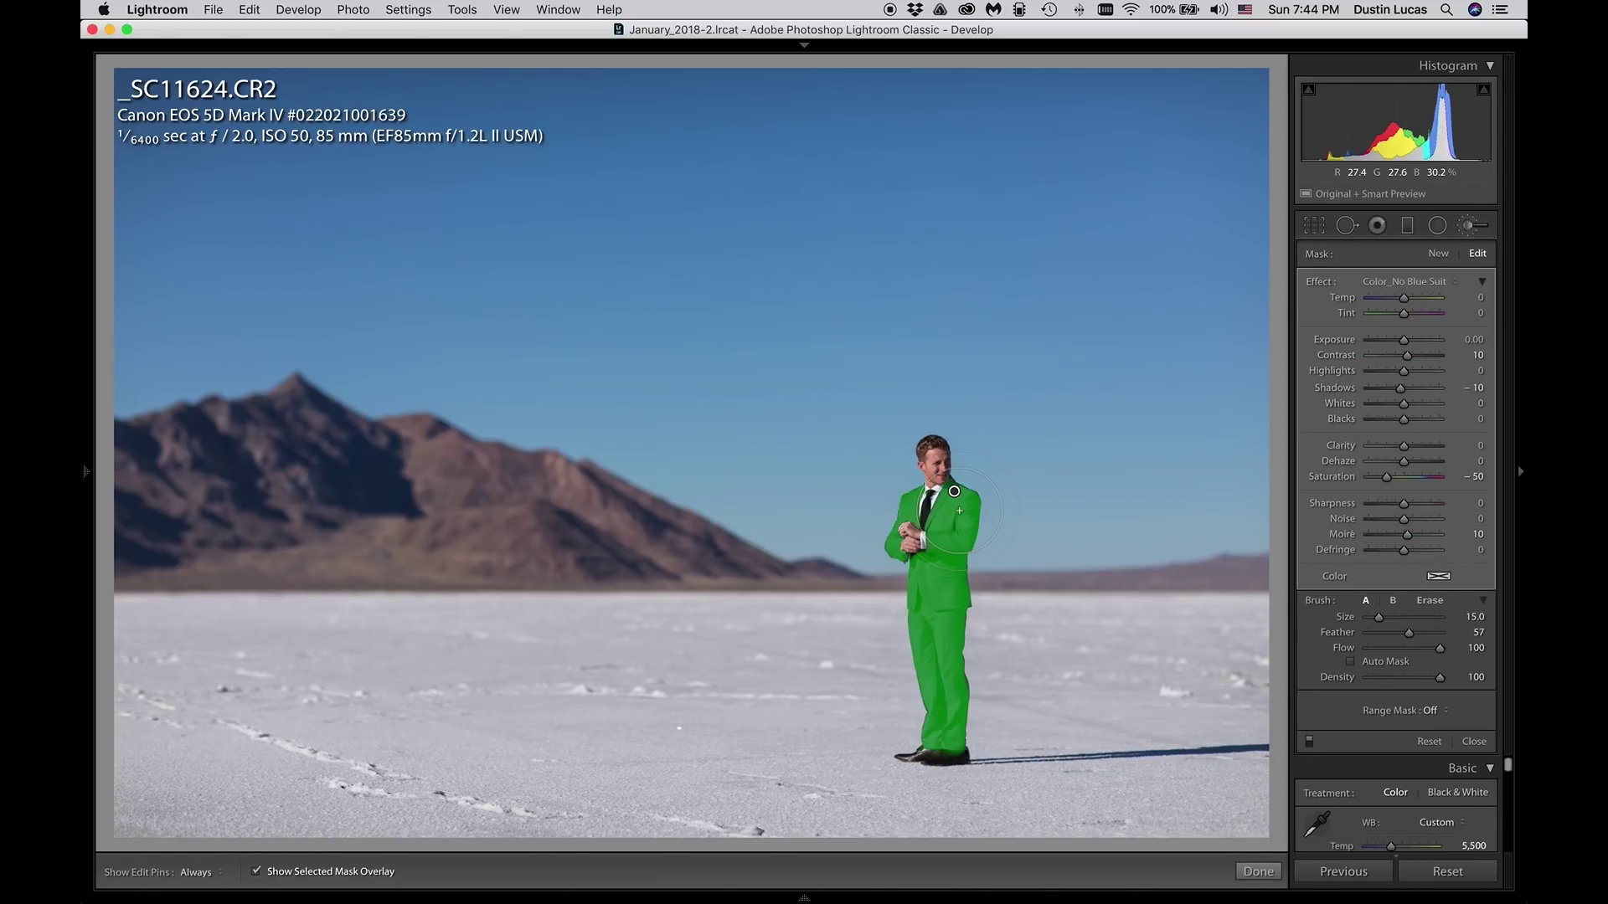
{"action": "key", "text": "Return"}
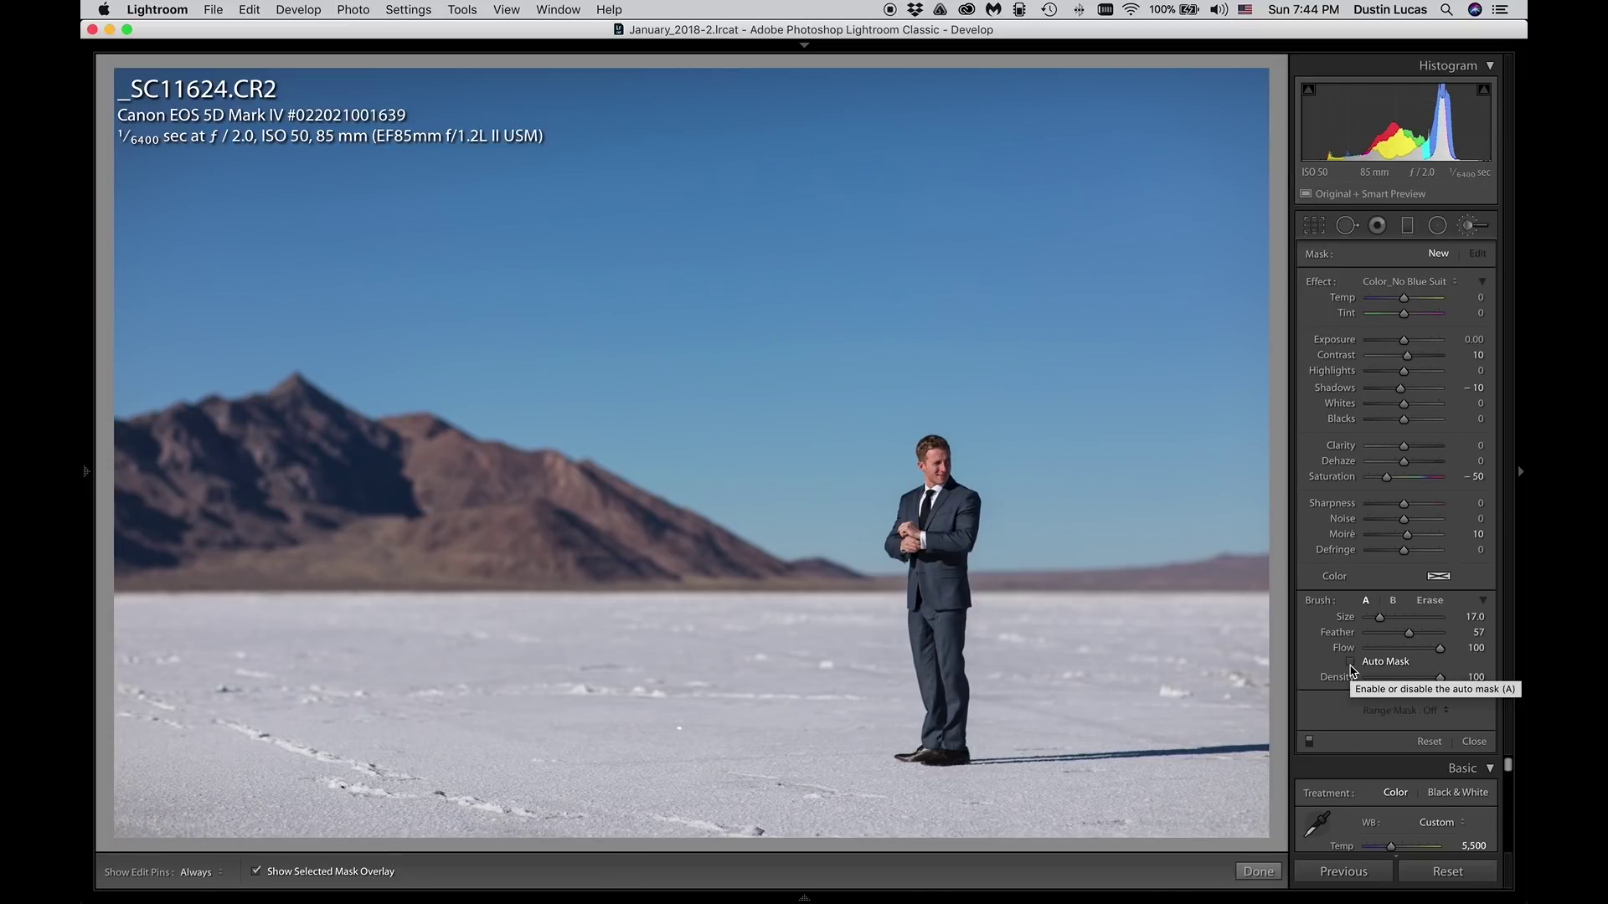
Step: Paint a loose oval mask around the groom with brush size 17, feather 57 and Auto Mask off, and set its range mask to Color
{"action": "key", "text": "h"}
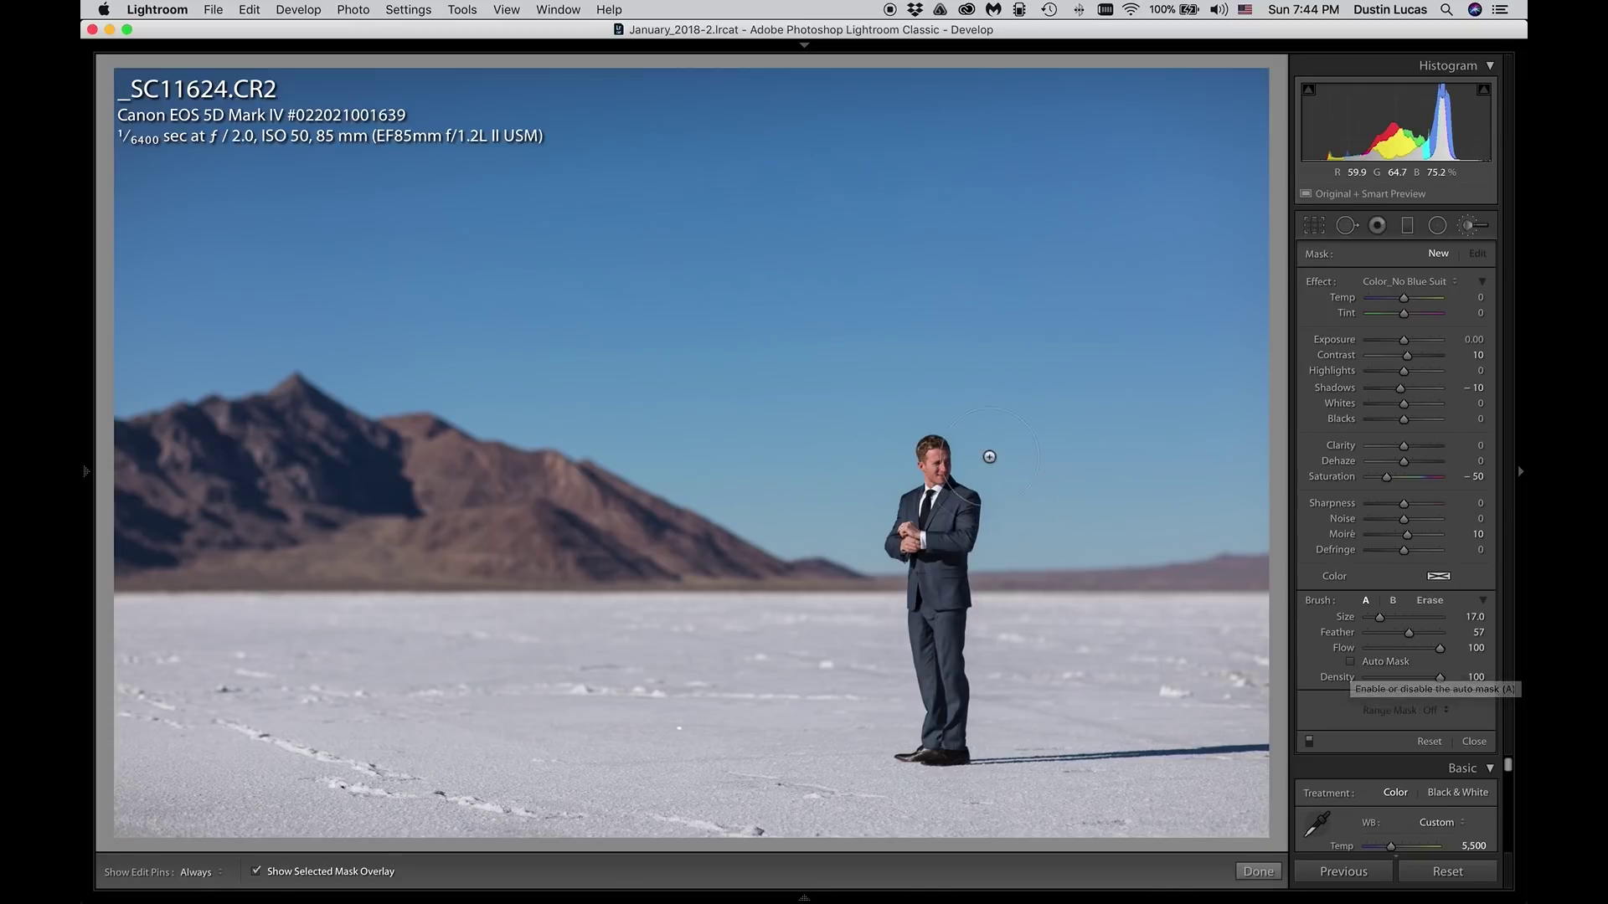
{"action": "mouse_move", "coordinate": [942, 394]}
{"action": "left_mouse_down"}
{"action": "mouse_move", "coordinate": [917, 737]}
{"action": "mouse_move", "coordinate": [1034, 664]}
{"action": "mouse_move", "coordinate": [1042, 570]}
{"action": "mouse_move", "coordinate": [973, 431]}
{"action": "left_mouse_up"}
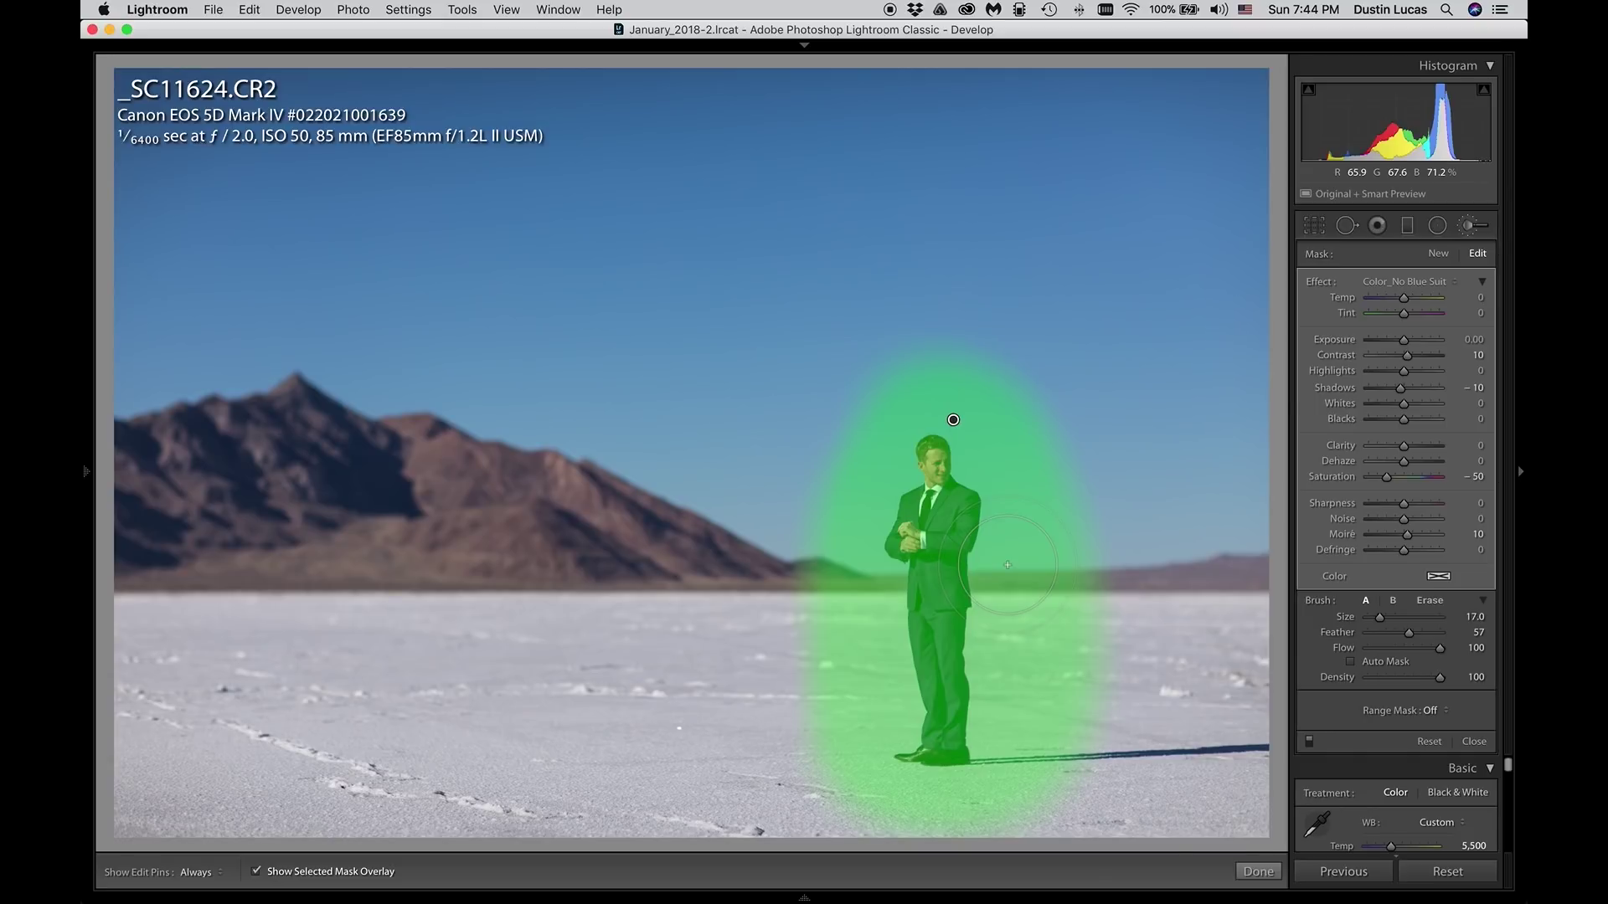
{"action": "left_click", "coordinate": [1429, 711]}
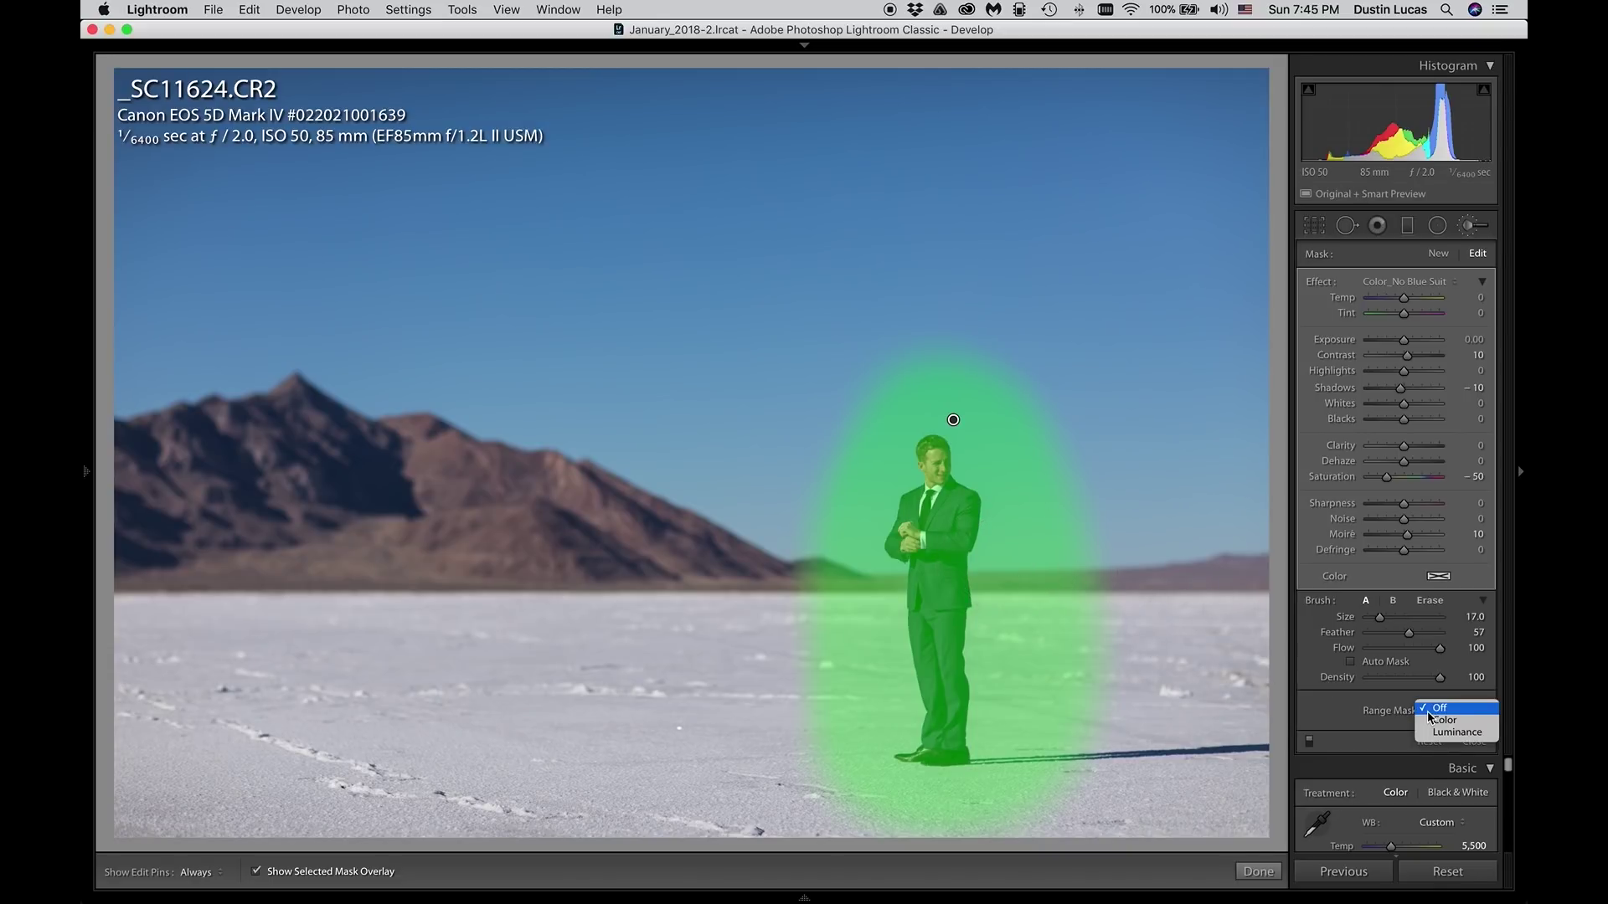
{"action": "left_click", "coordinate": [1432, 720]}
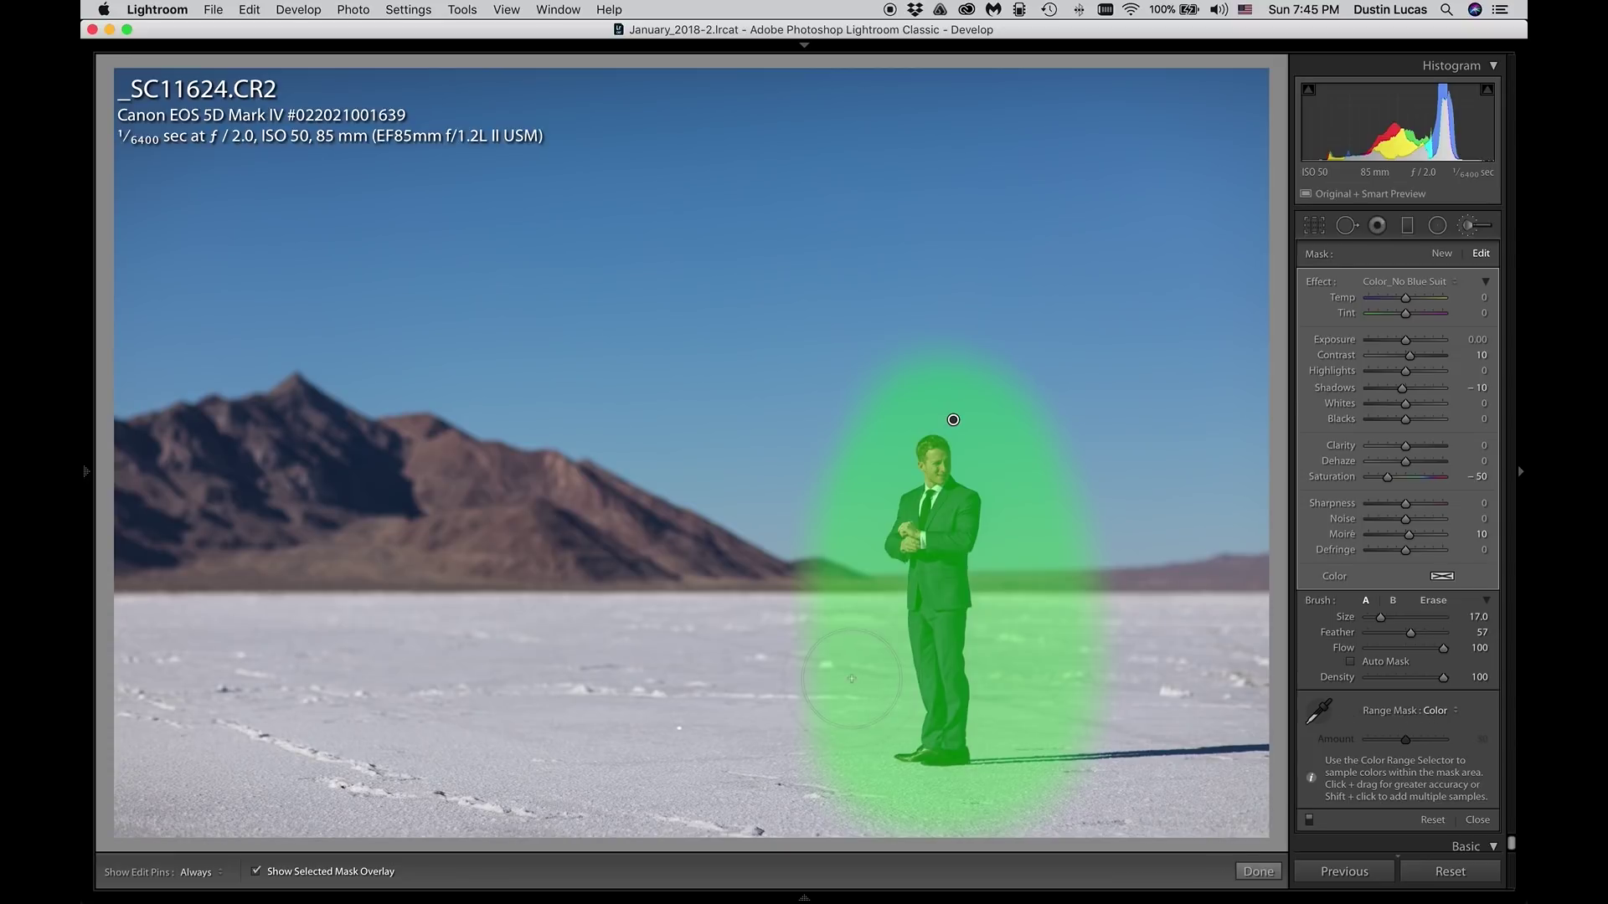
Step: Hide the mask overlay and sample the suit color on the jacket's chest for the color range mask
{"action": "key", "text": "o"}
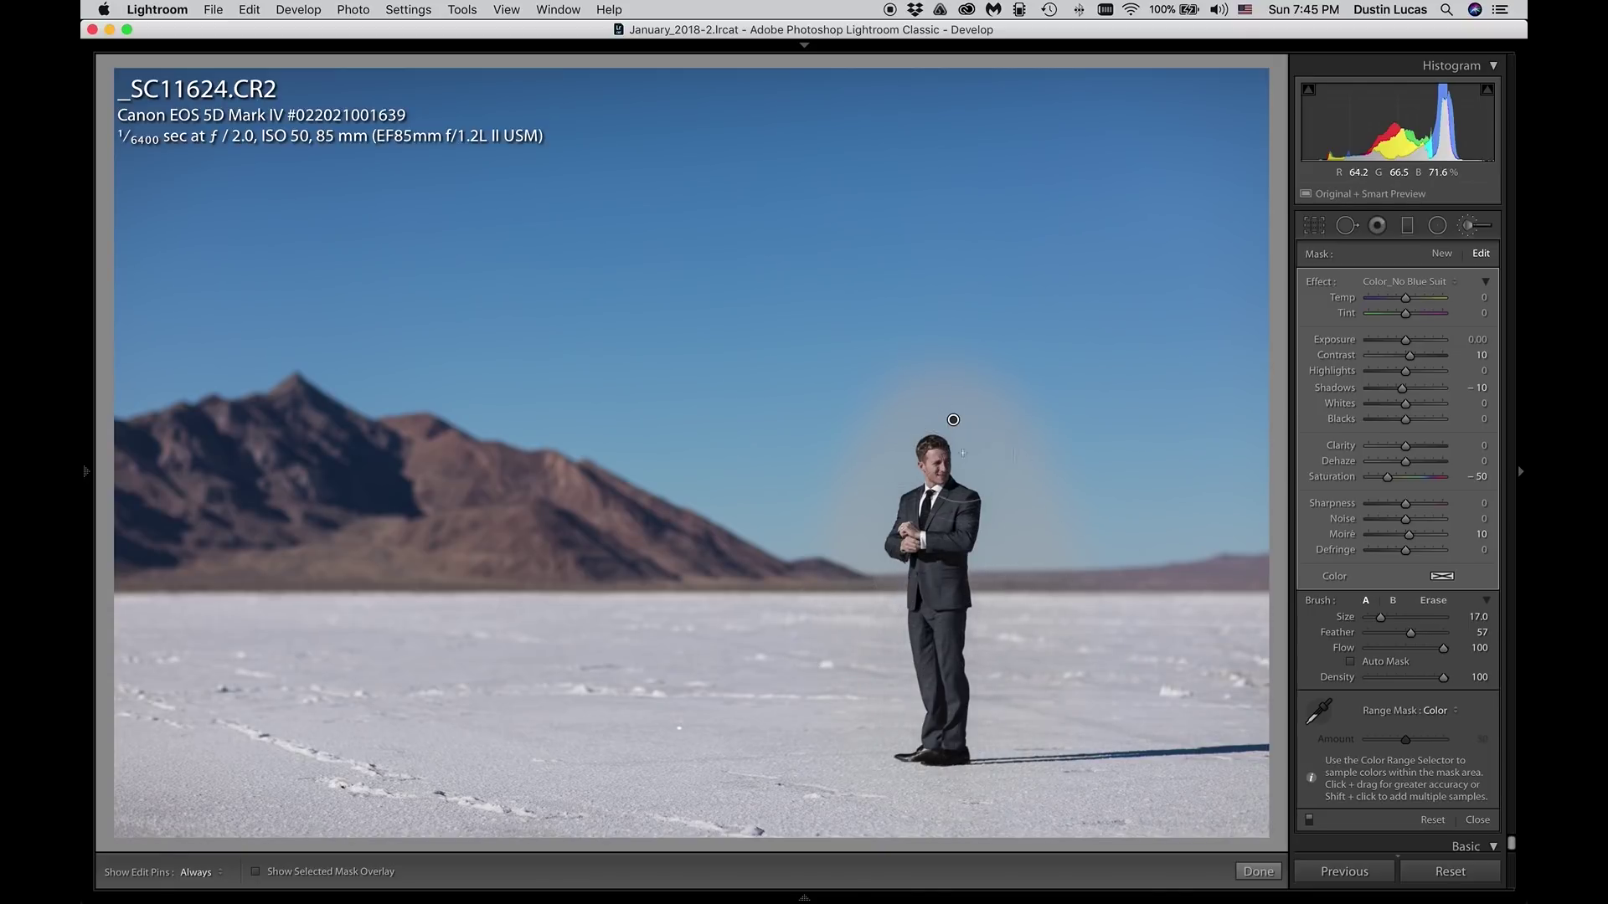
{"action": "left_click", "coordinate": [1322, 713]}
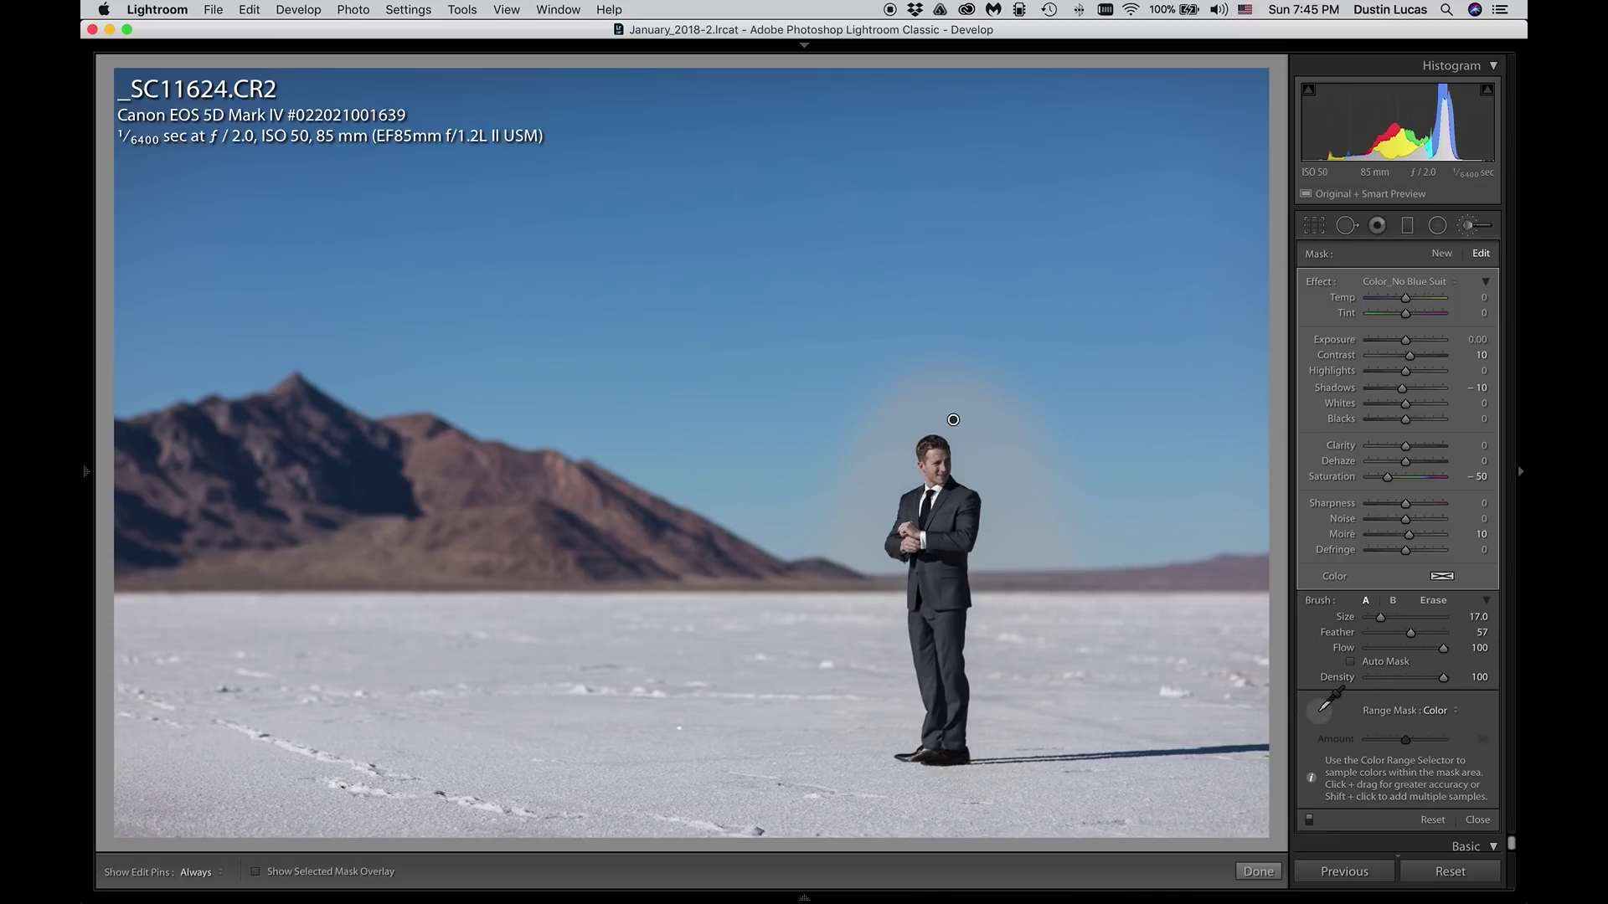
{"action": "left_click", "coordinate": [951, 515]}
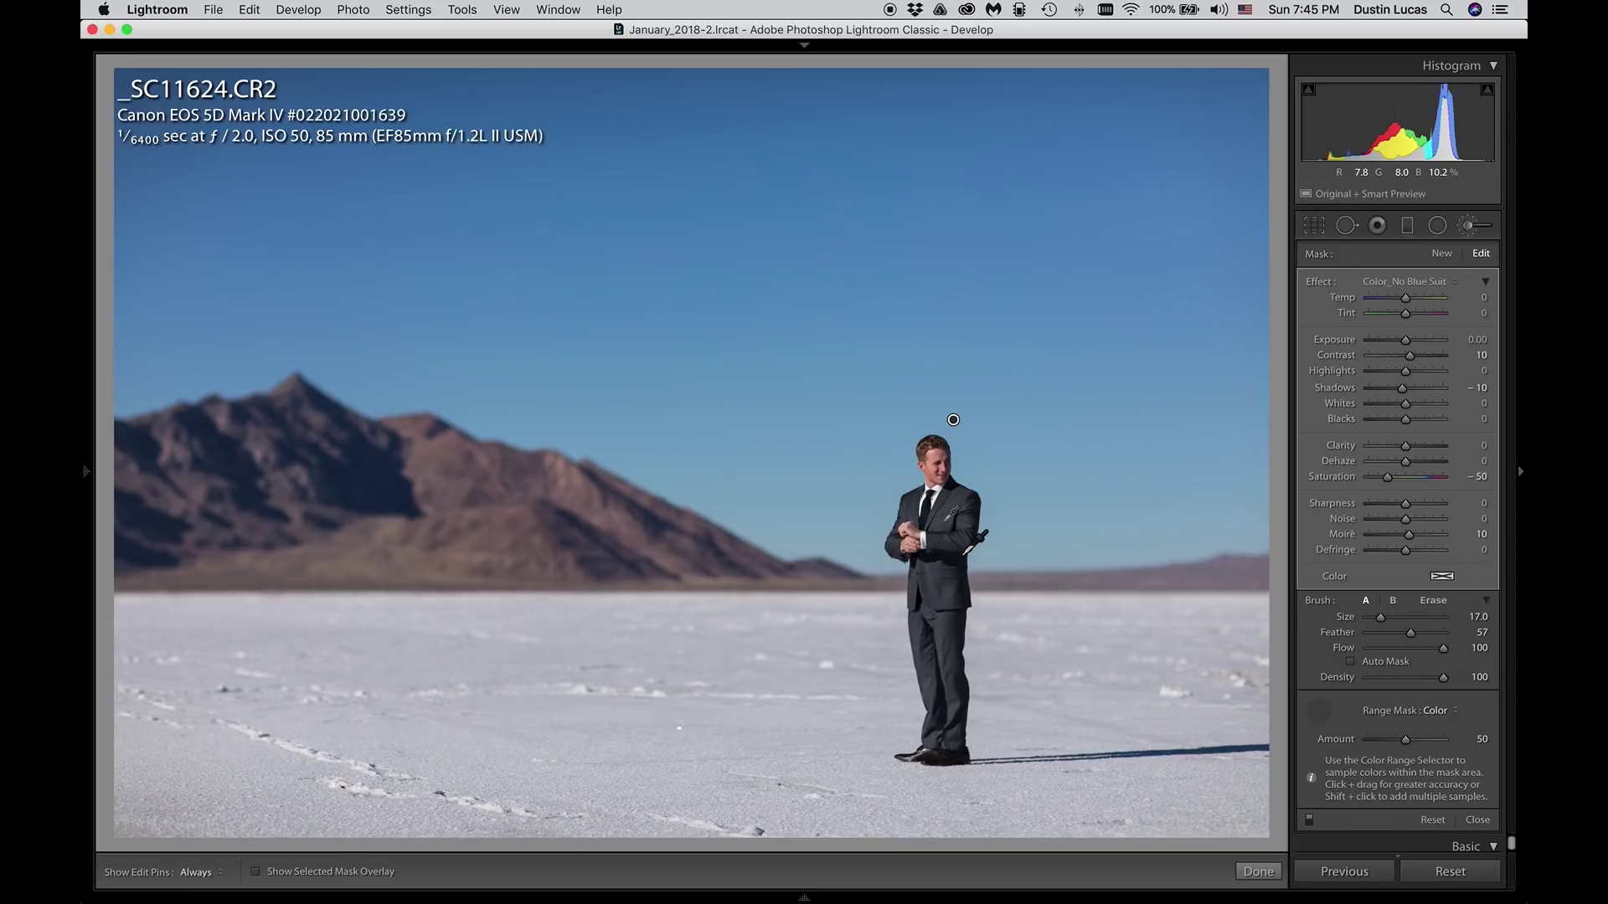
Step: Inspect the color range mask up close on the groom and the background behind him with the overlay shown
{"action": "key", "text": "super+equal"}
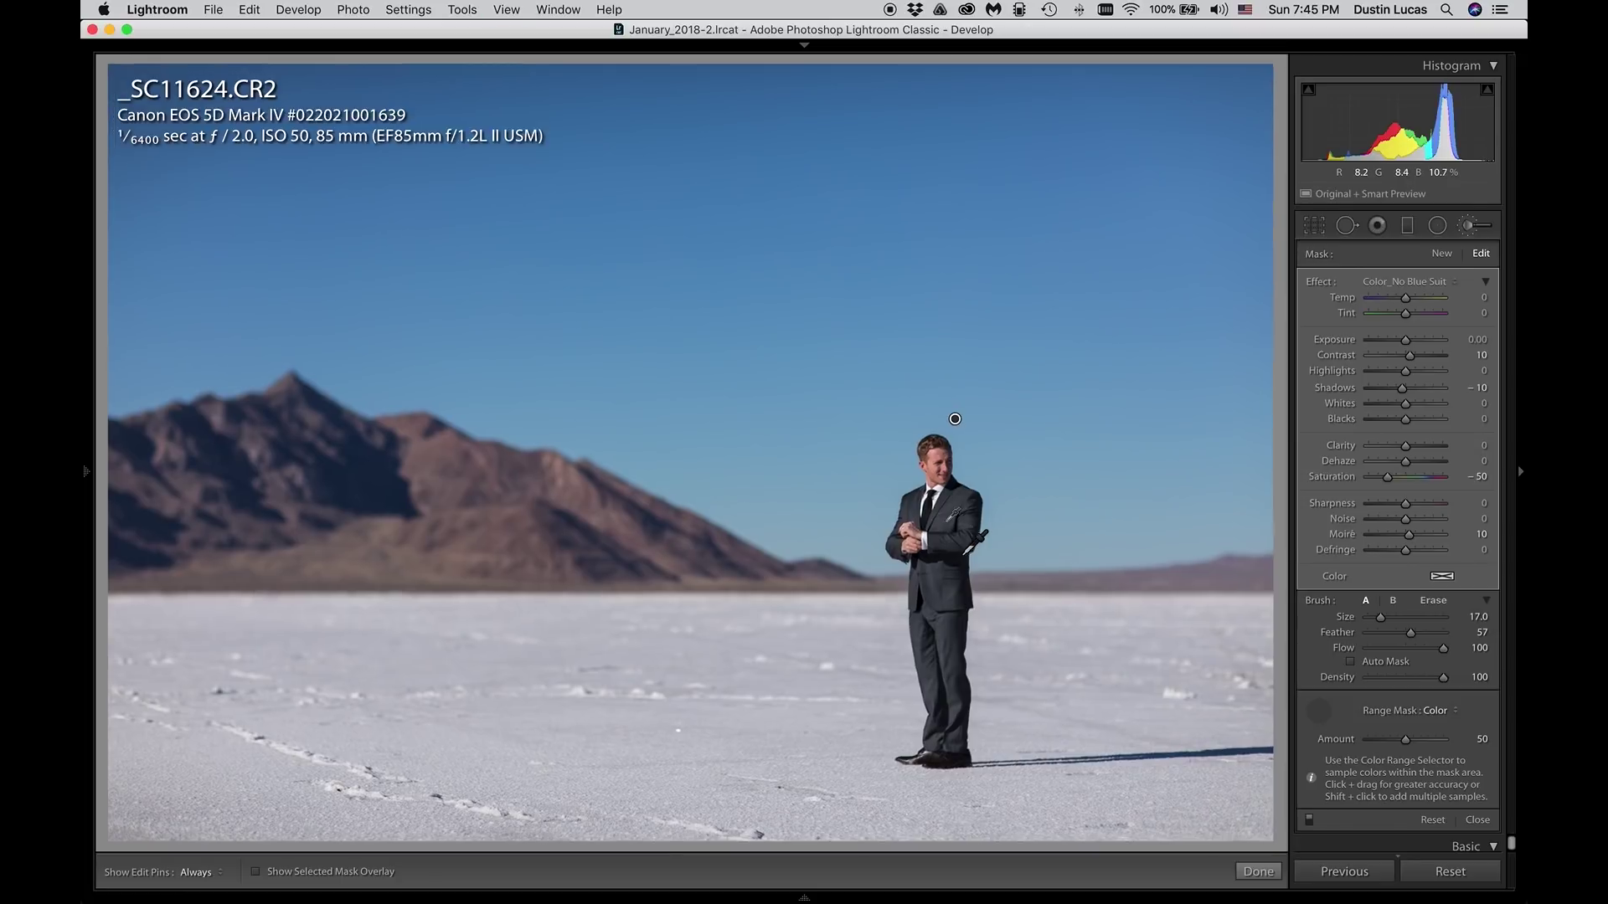
{"action": "key", "text": "super+equal"}
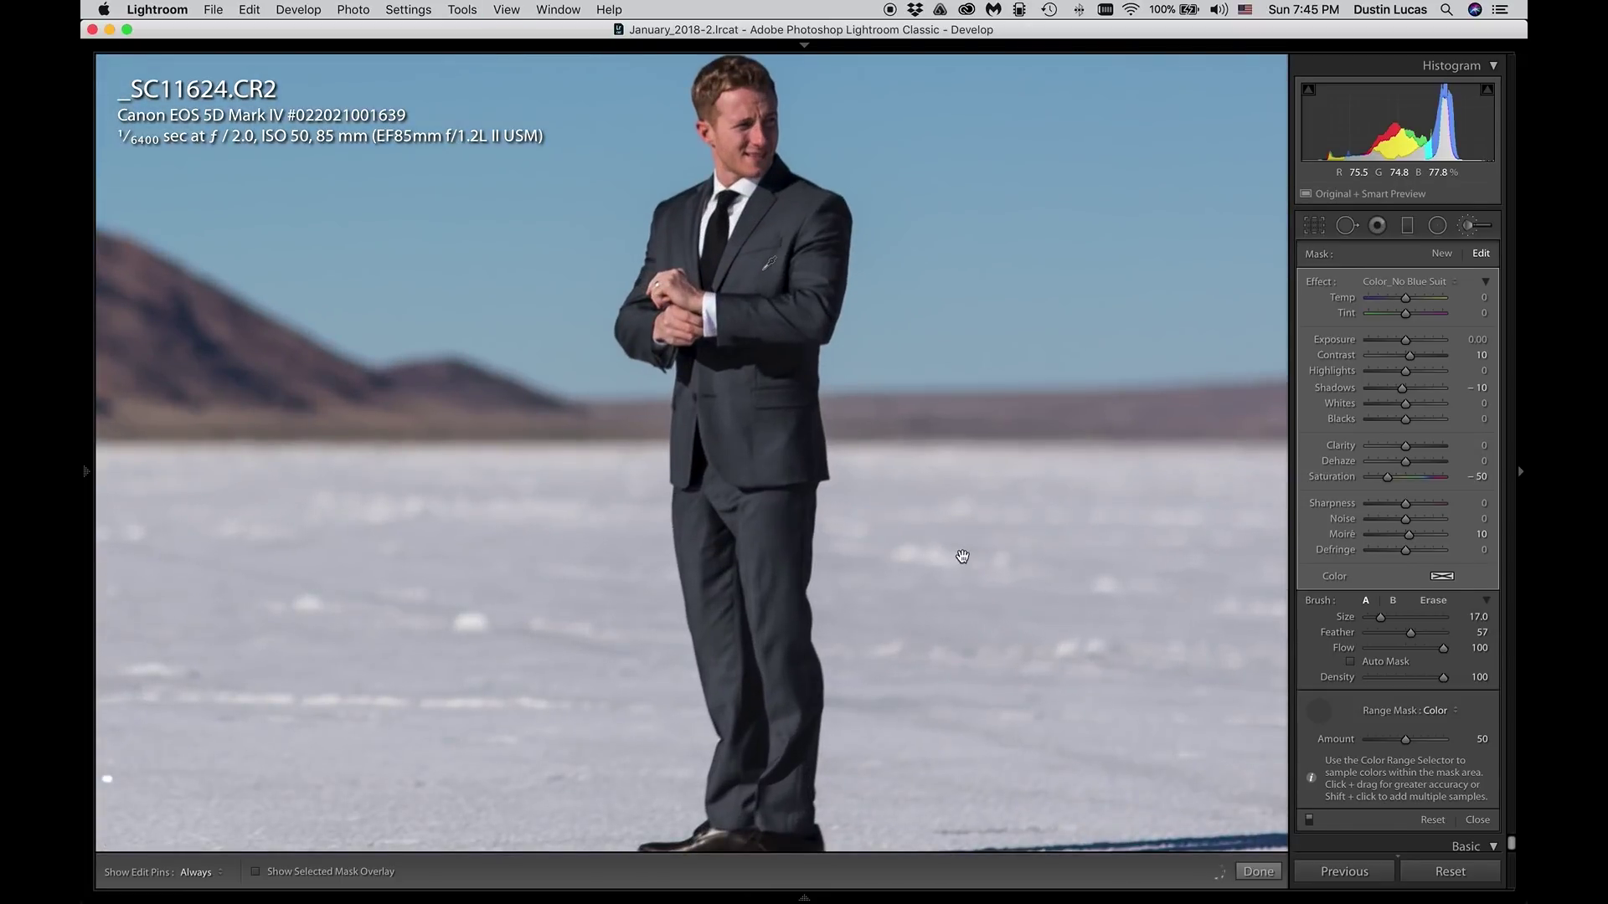
{"action": "key", "text": "super+equal"}
{"action": "left_click_drag", "start_coordinate": [777, 651], "coordinate": [781, 625]}
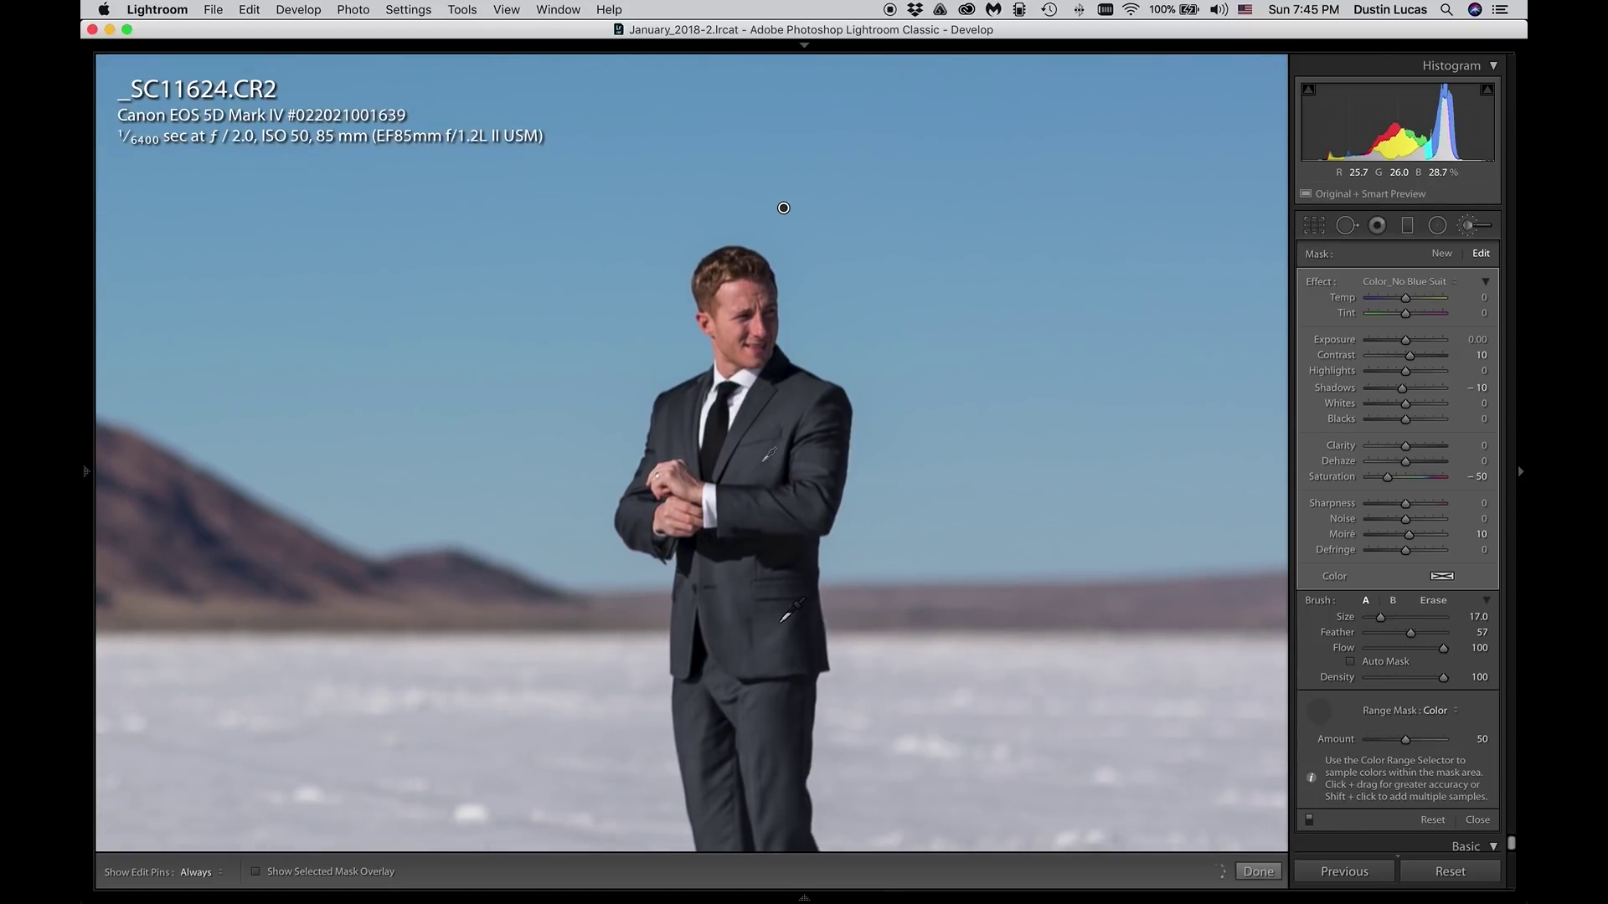
{"action": "key", "text": "o"}
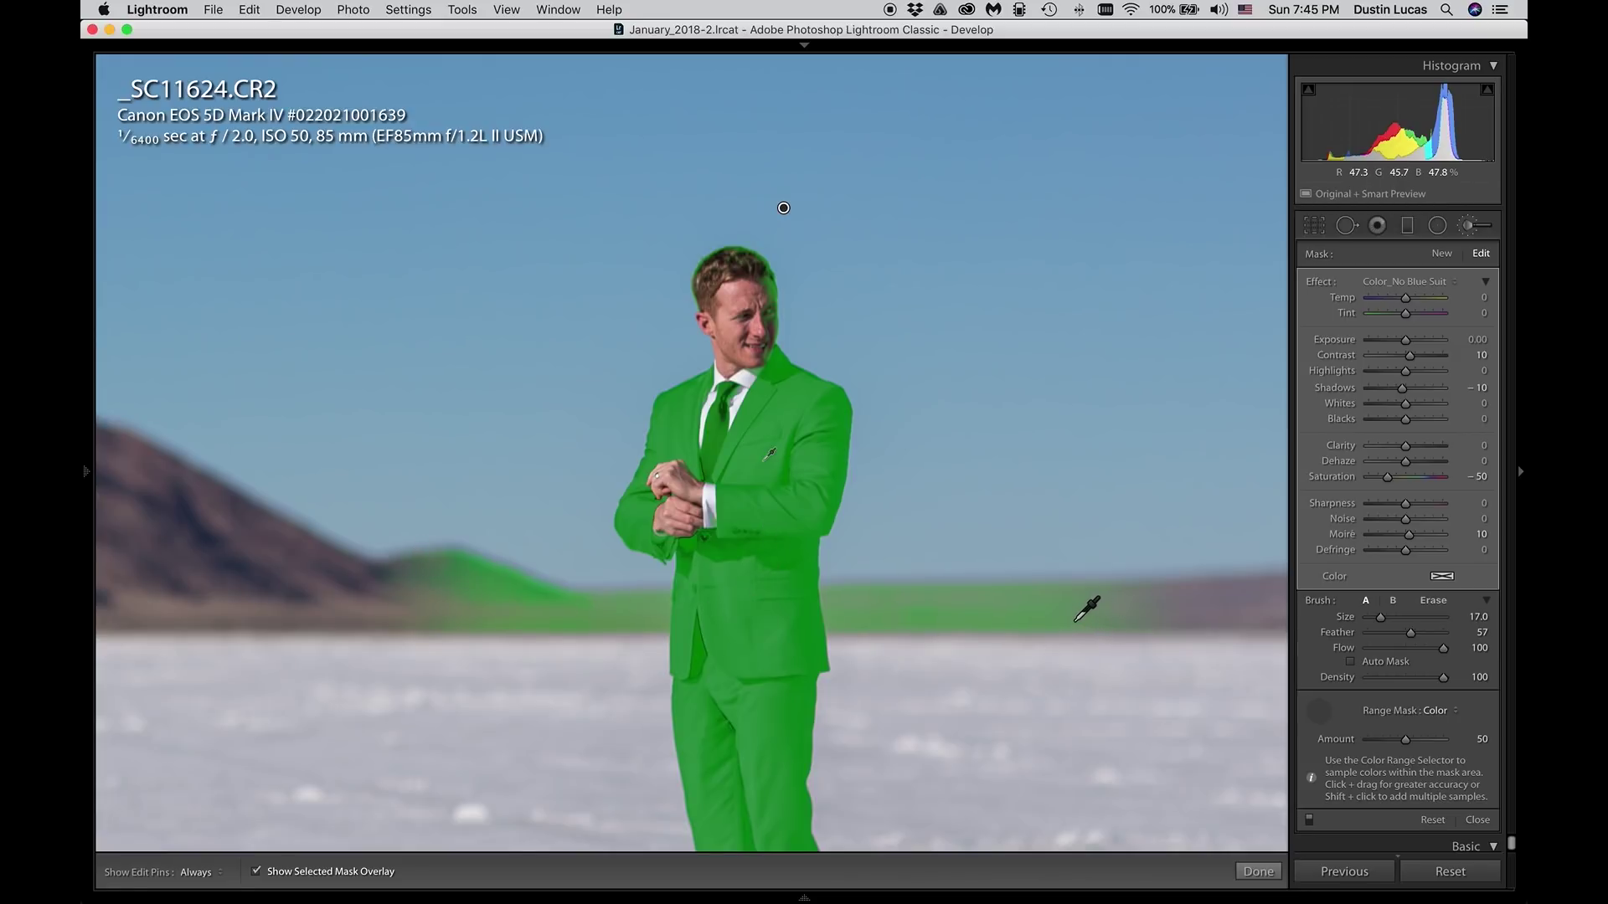
Step: Undo and restore the color range sample on the jacket to compare the mask without and with it
{"action": "key", "text": "super+z"}
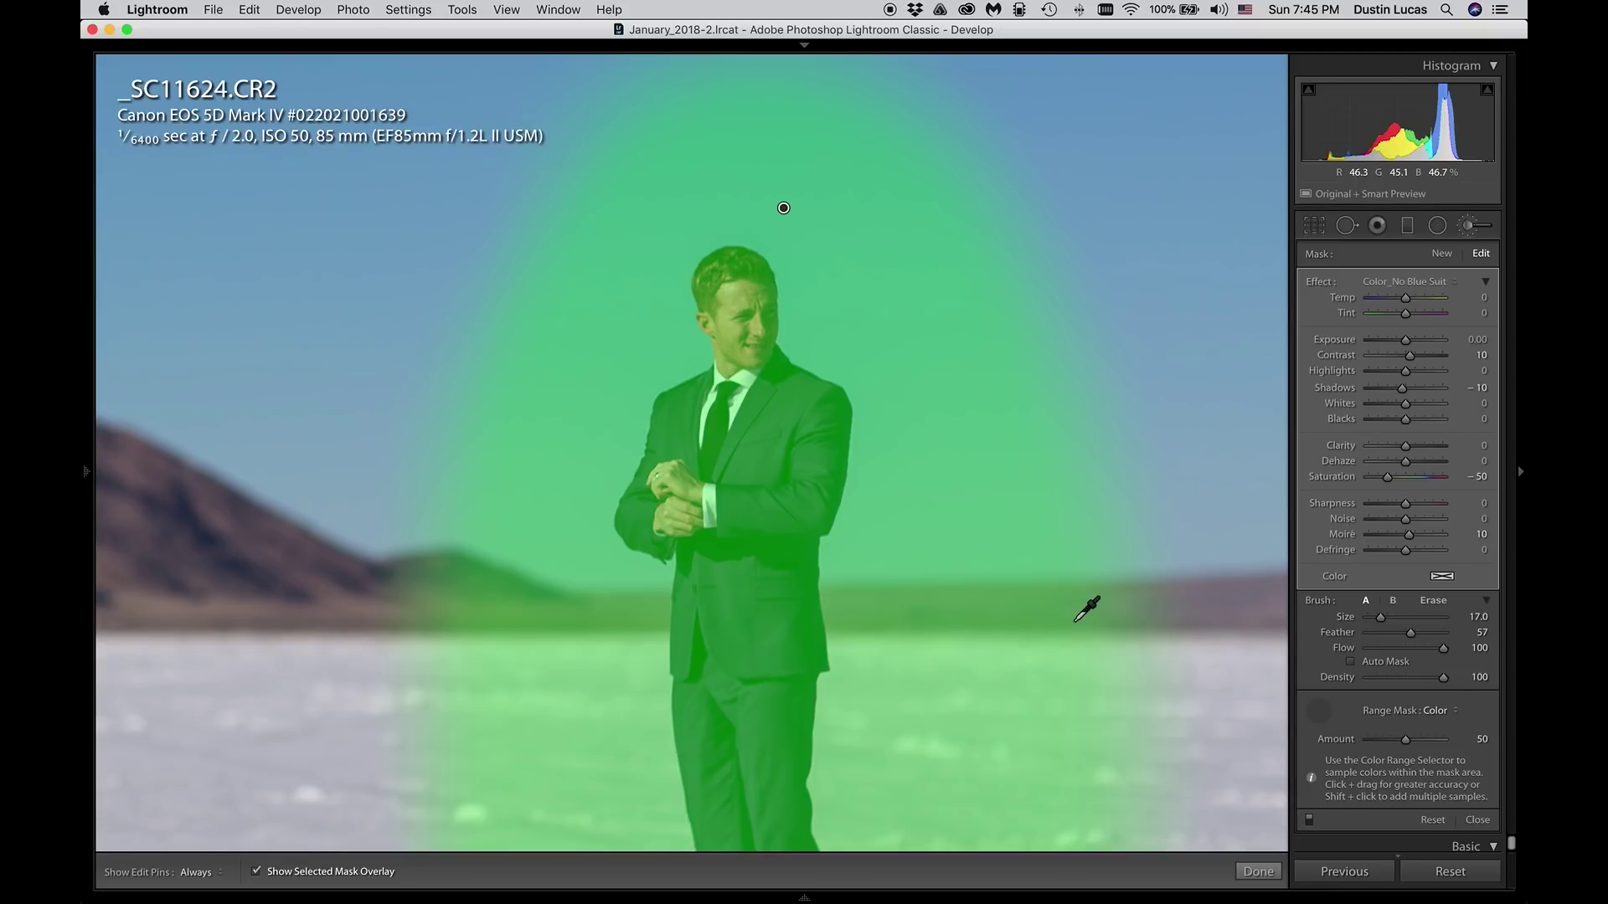
{"action": "key", "text": "super+shift+z"}
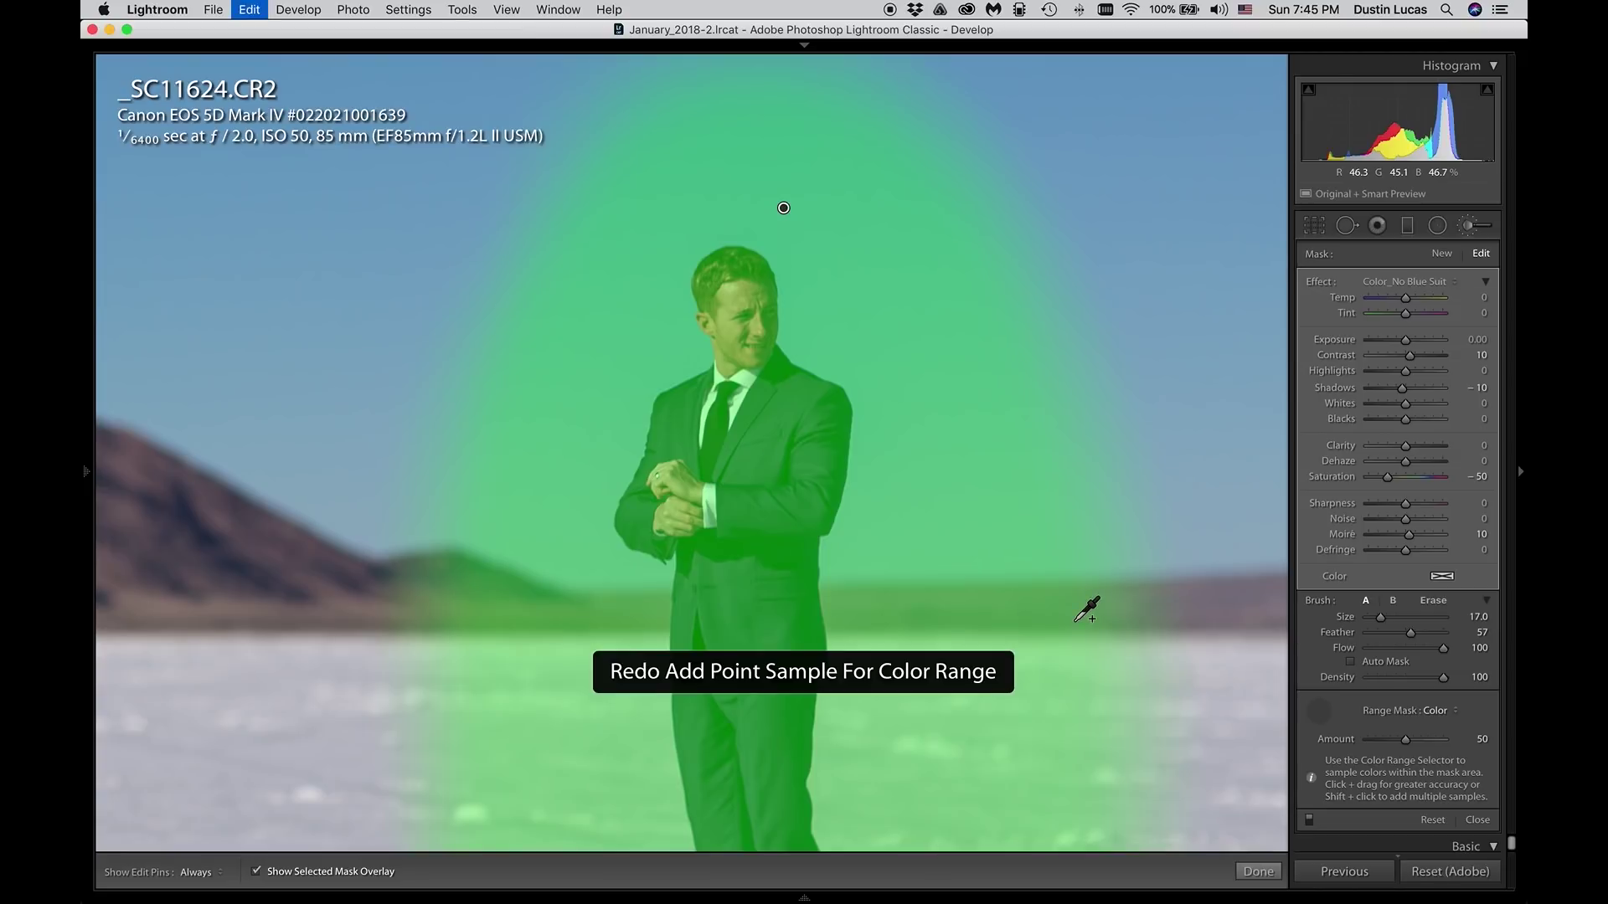
{"action": "left_click", "coordinate": [767, 459]}
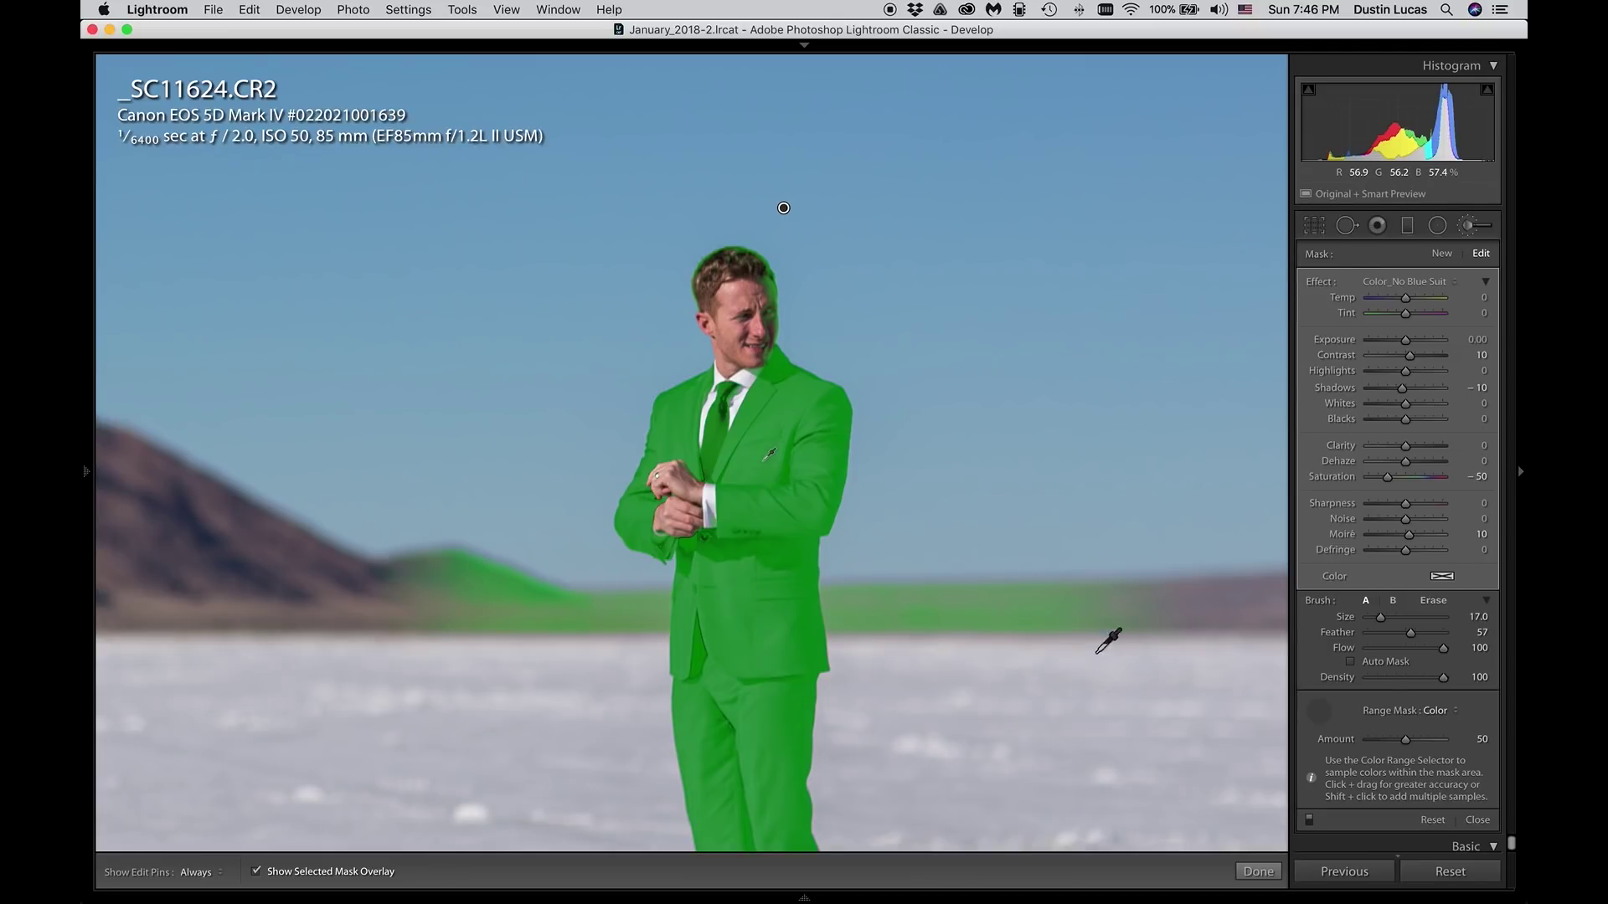
Step: Try color range mask amounts of 0, 17 and 35 on the groom's suit mask
{"action": "left_click_drag", "start_coordinate": [1405, 742], "coordinate": [1350, 742]}
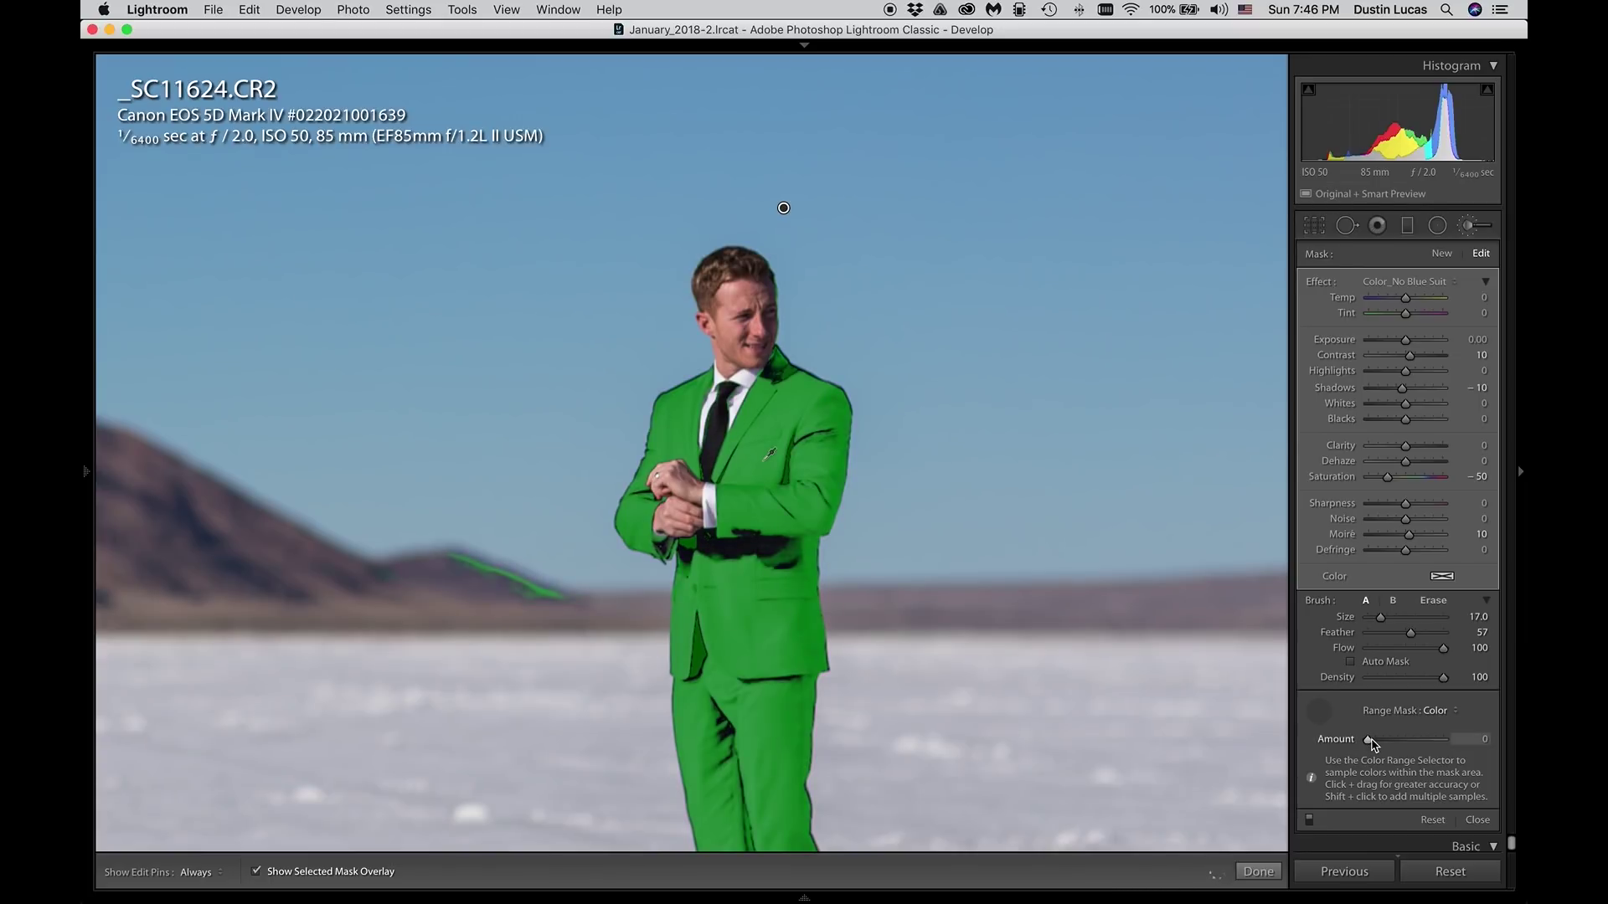
{"action": "left_click_drag", "start_coordinate": [1367, 740], "coordinate": [1382, 741]}
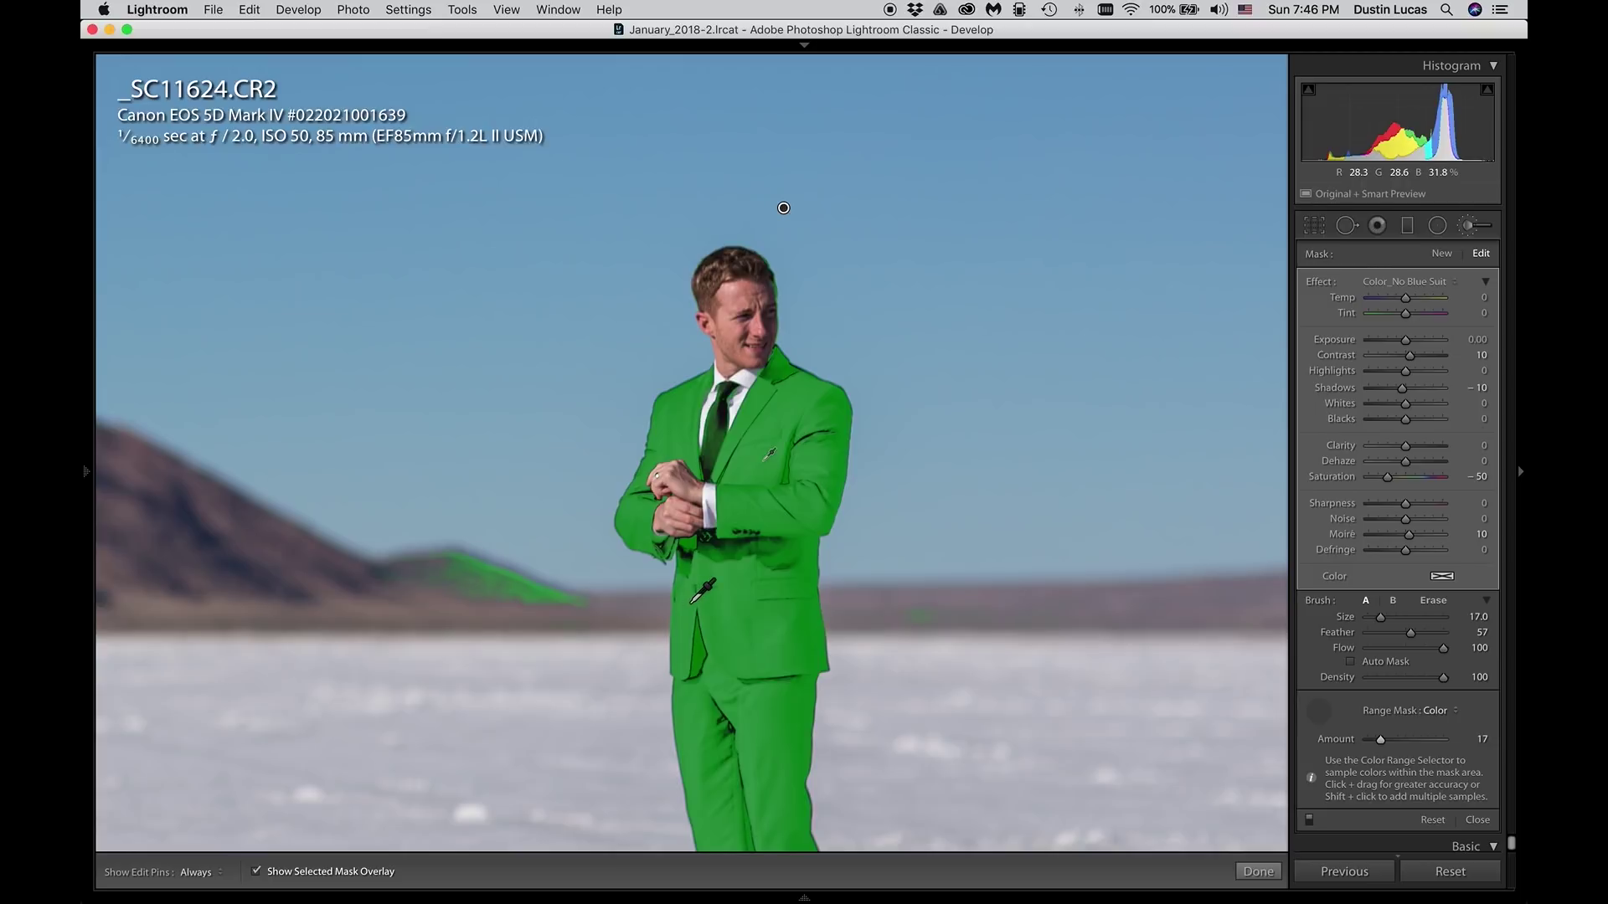
{"action": "key", "text": "z"}
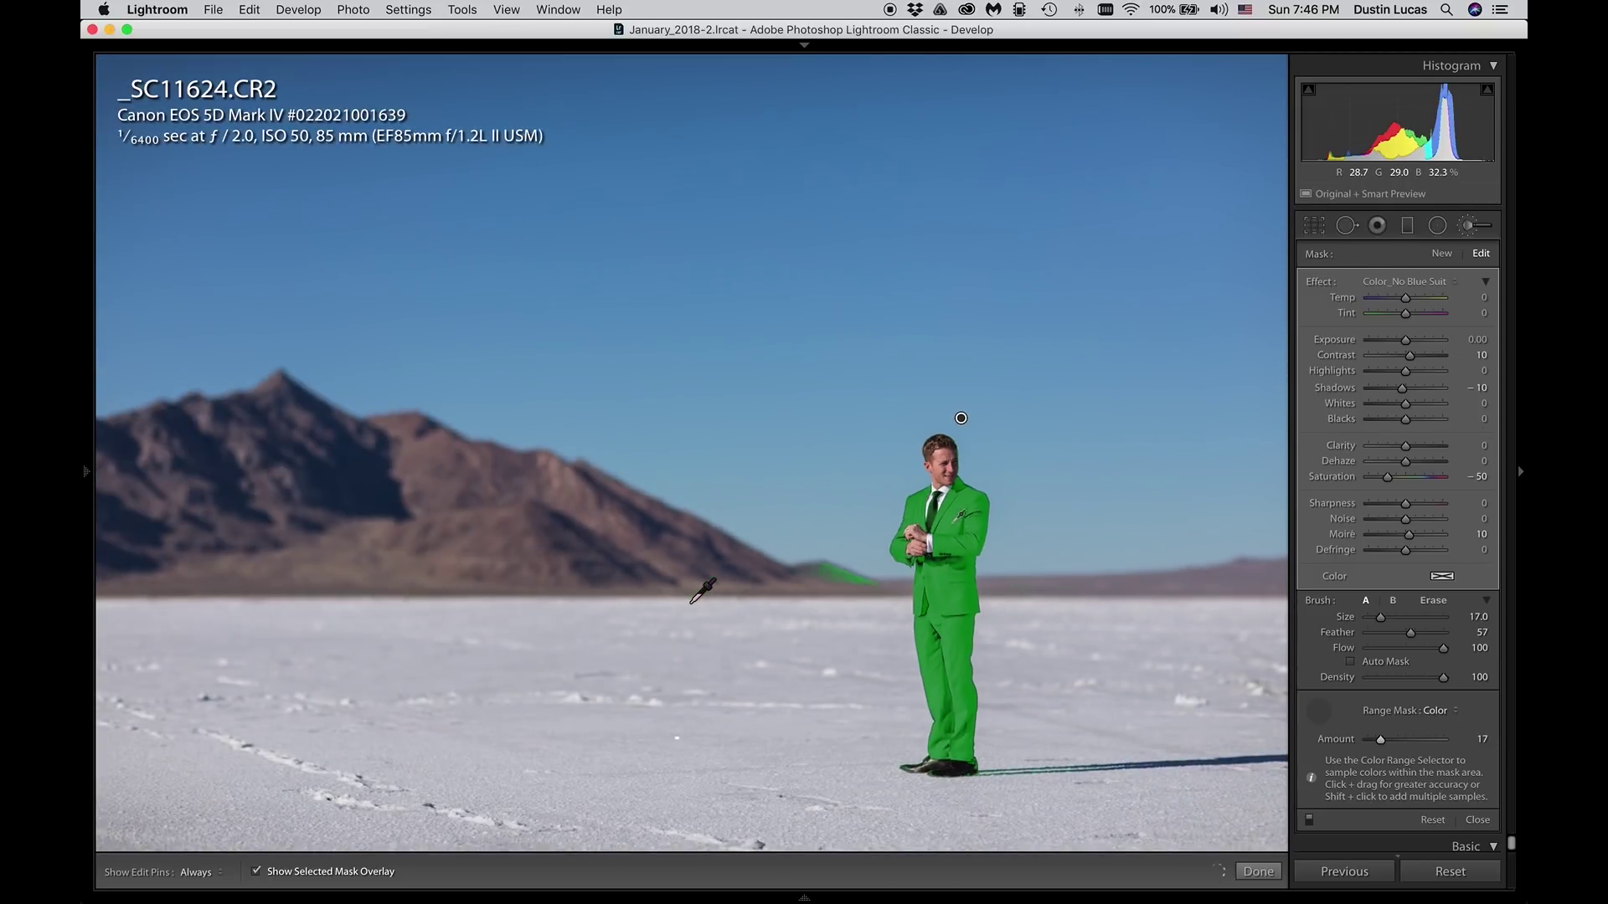
{"action": "mouse_move", "coordinate": [1379, 740]}
{"action": "left_mouse_down"}
{"action": "mouse_move", "coordinate": [1464, 745]}
{"action": "mouse_move", "coordinate": [1397, 743]}
{"action": "left_mouse_up"}
{"action": "key", "text": "z"}
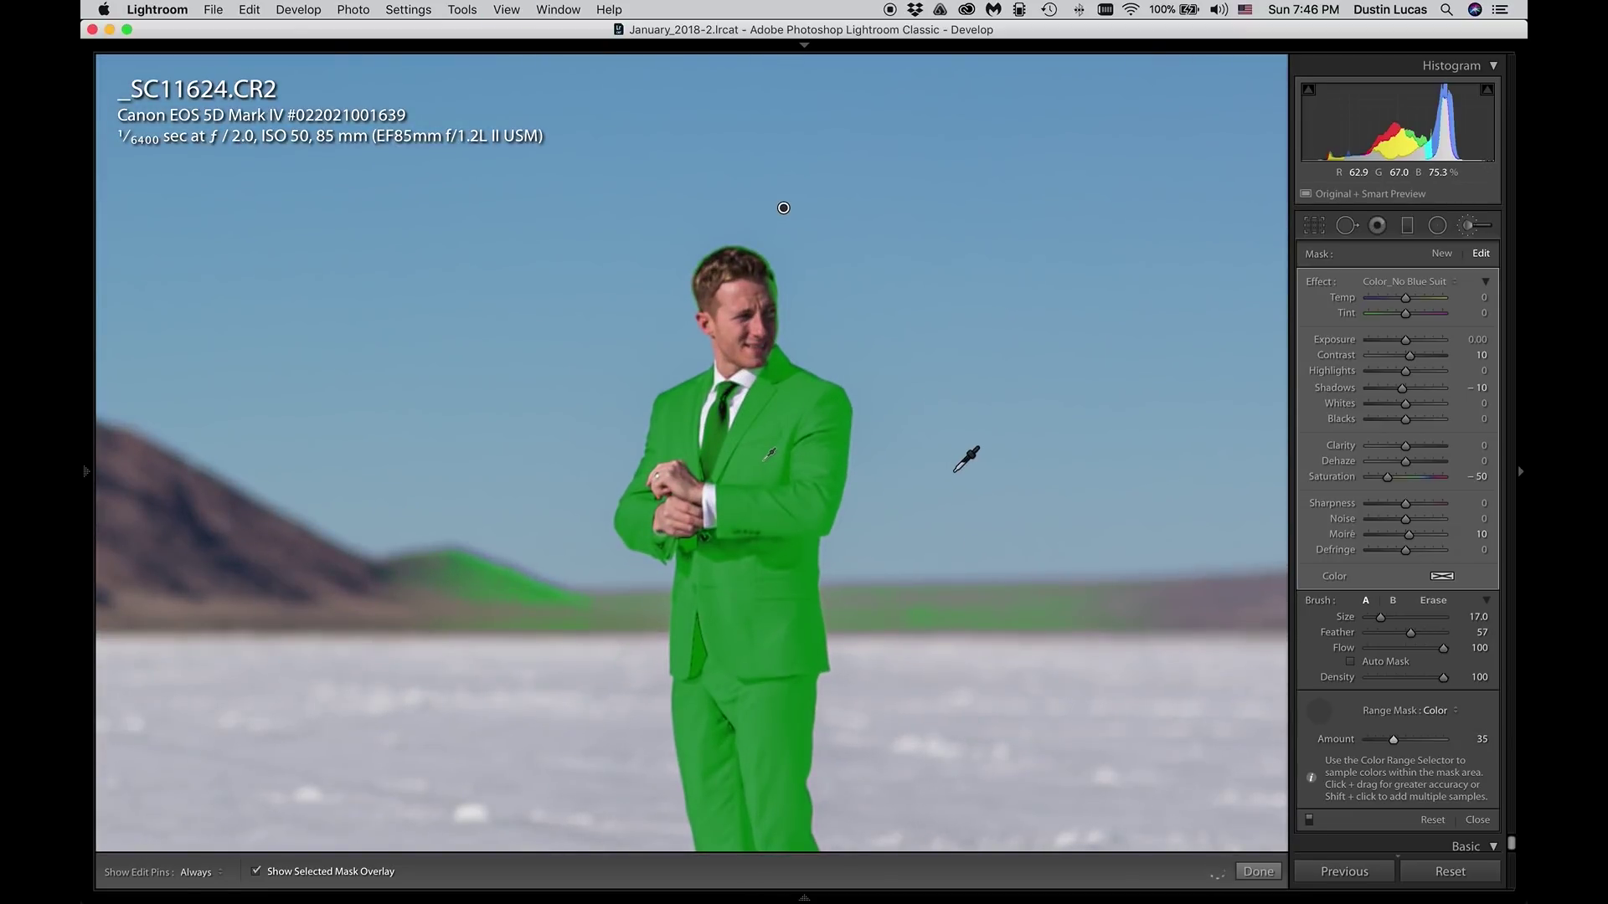
Step: Check the suit mask without its overlay, set the color range amount to 17, and hide the overlay
{"action": "key", "text": "o"}
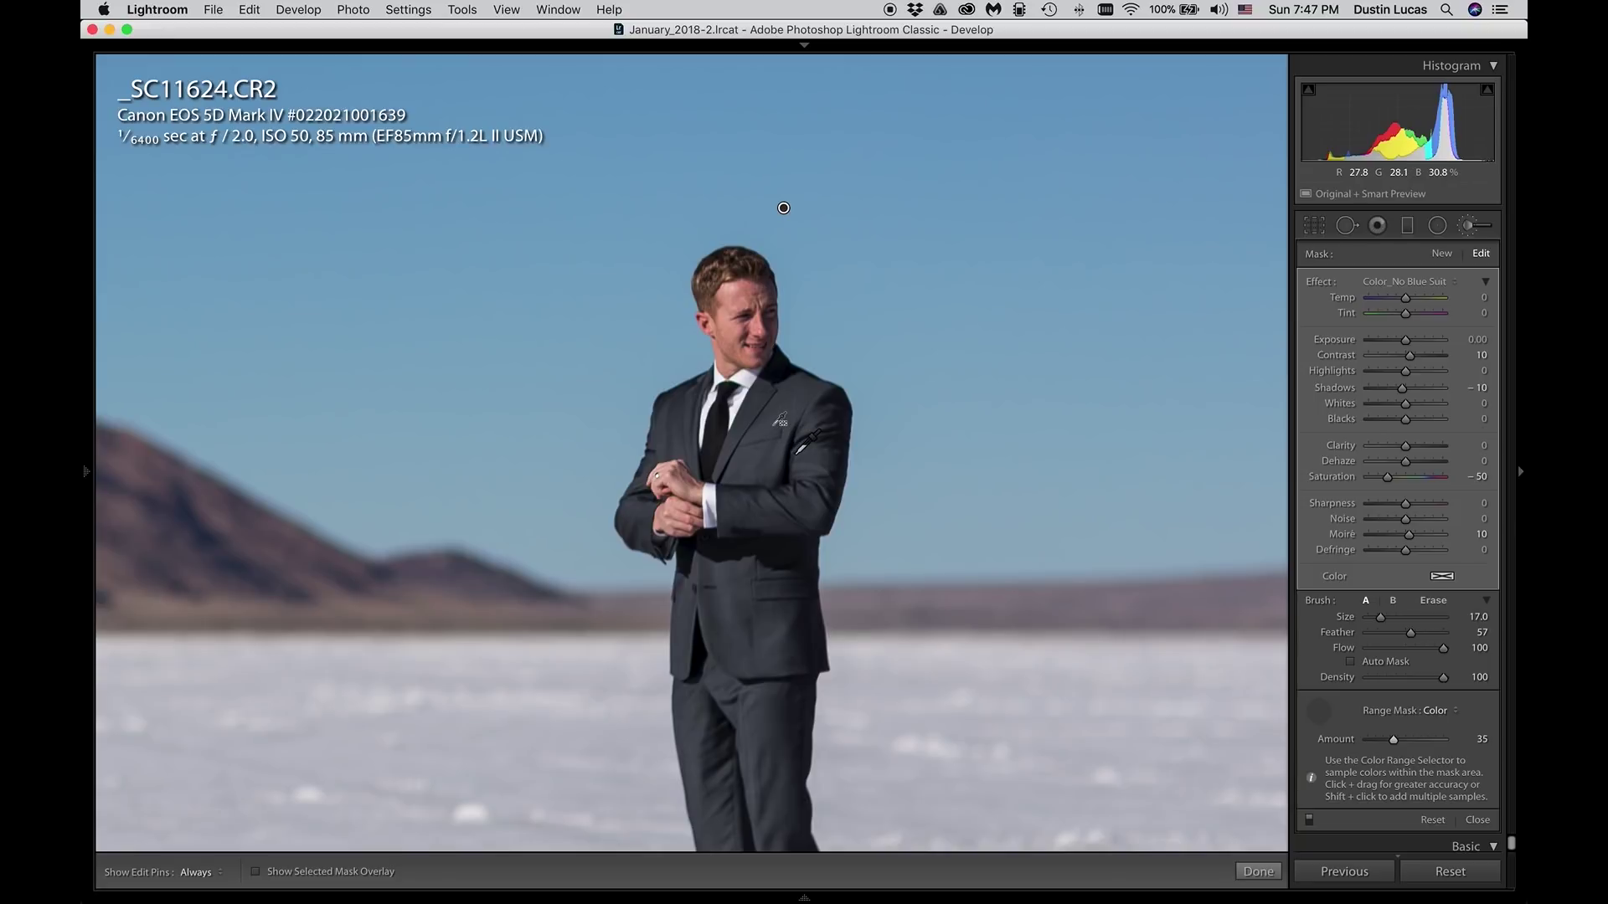
{"action": "key", "text": "o"}
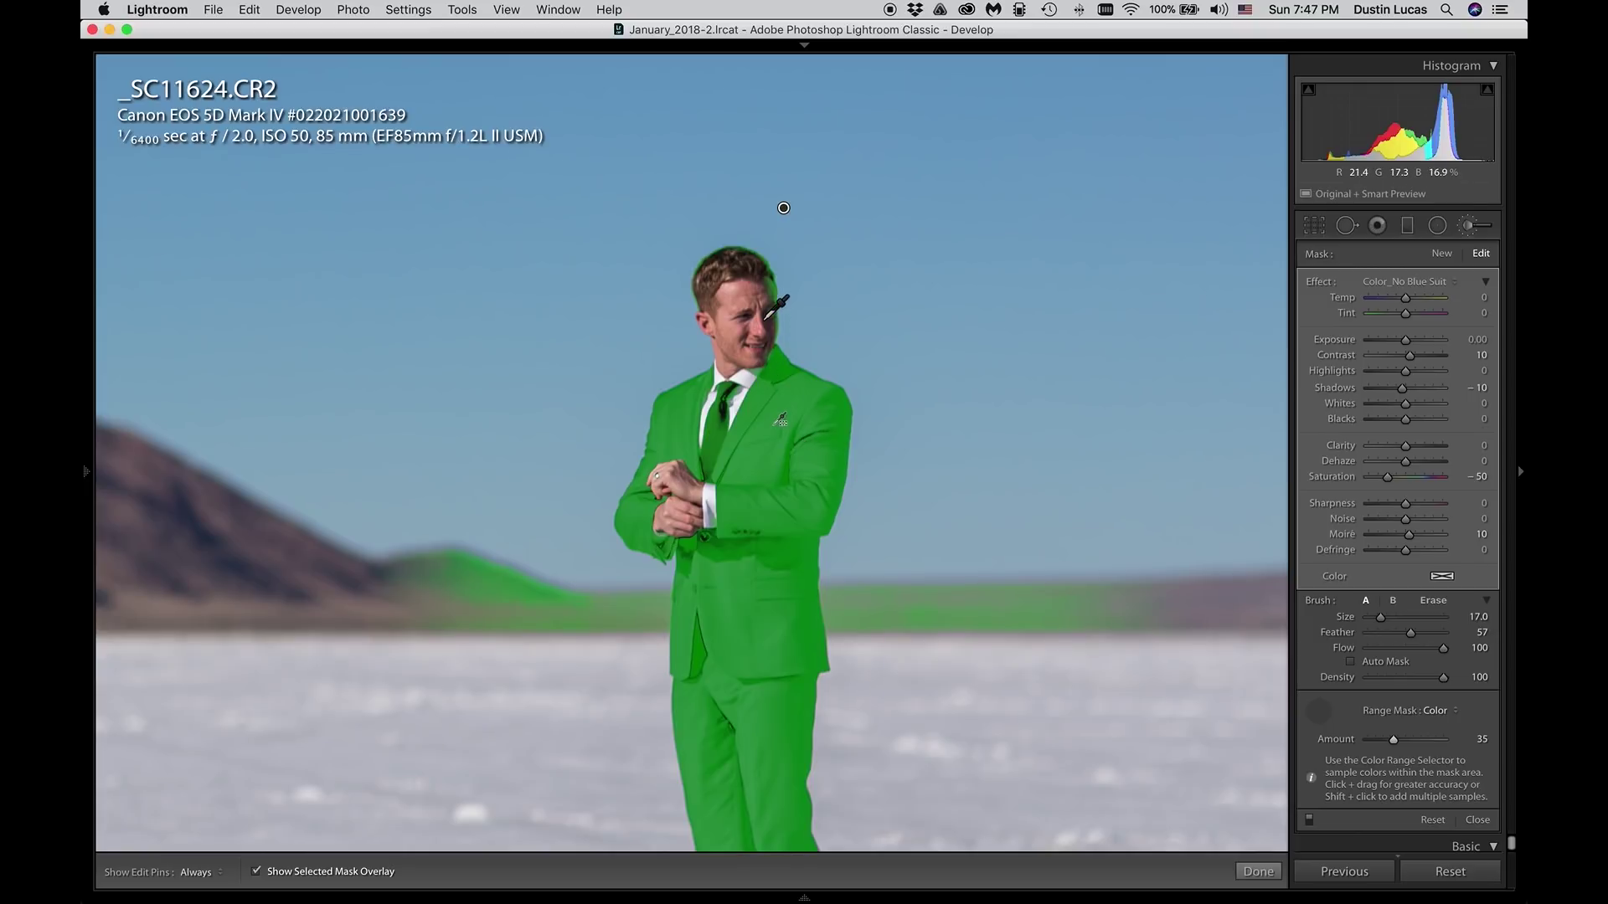
{"action": "key", "text": "alt"}
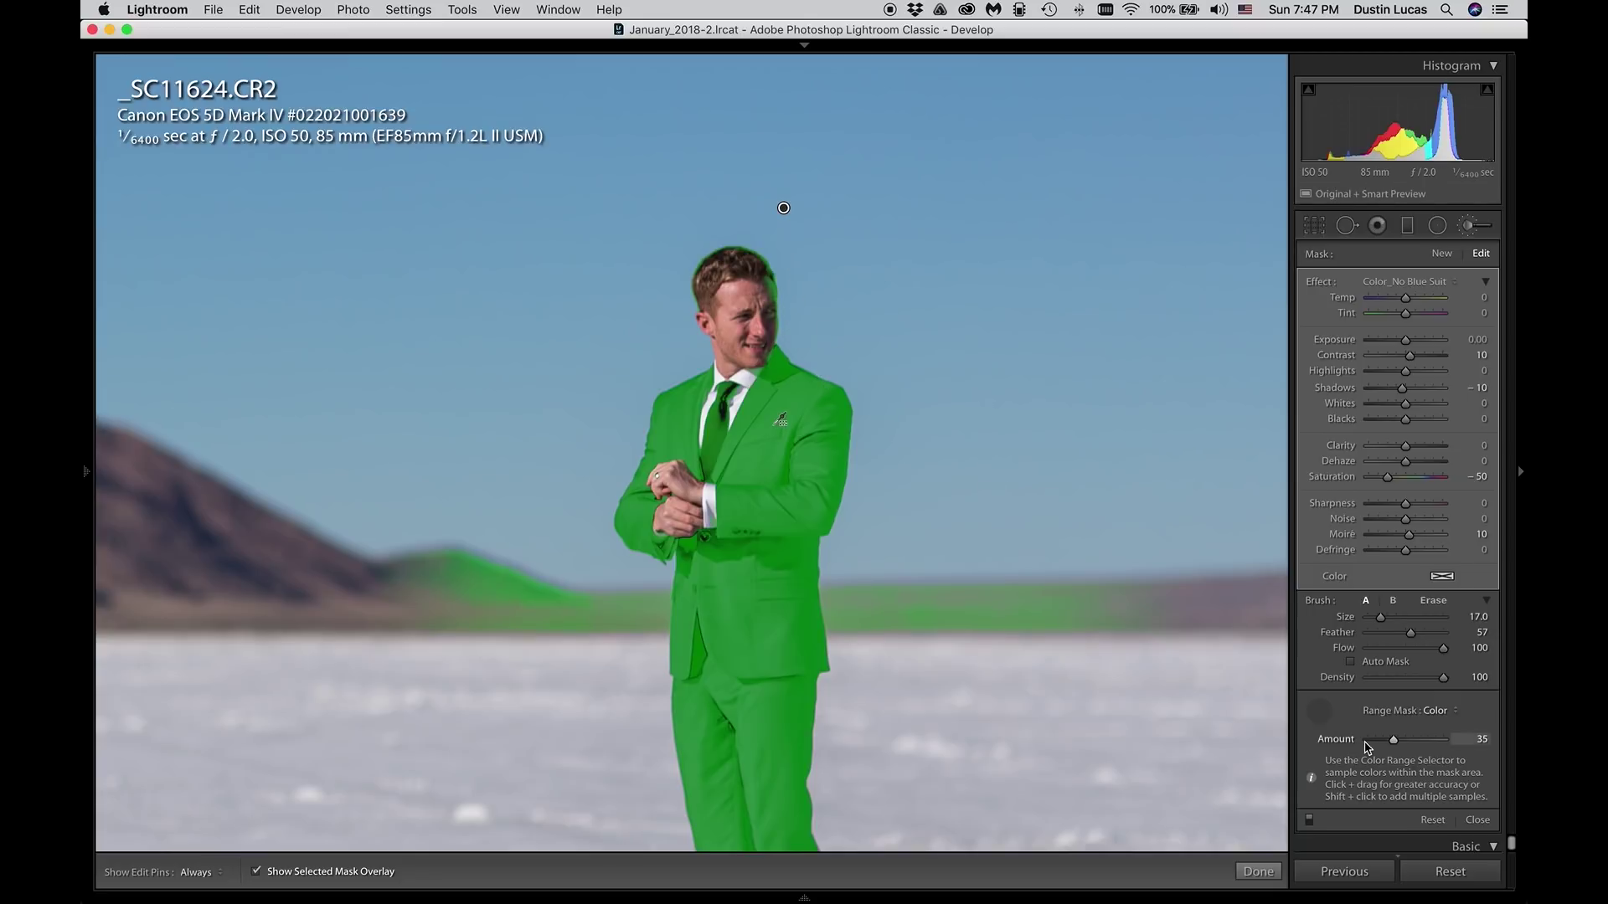
{"action": "left_click_drag", "start_coordinate": [1394, 742], "coordinate": [1382, 743]}
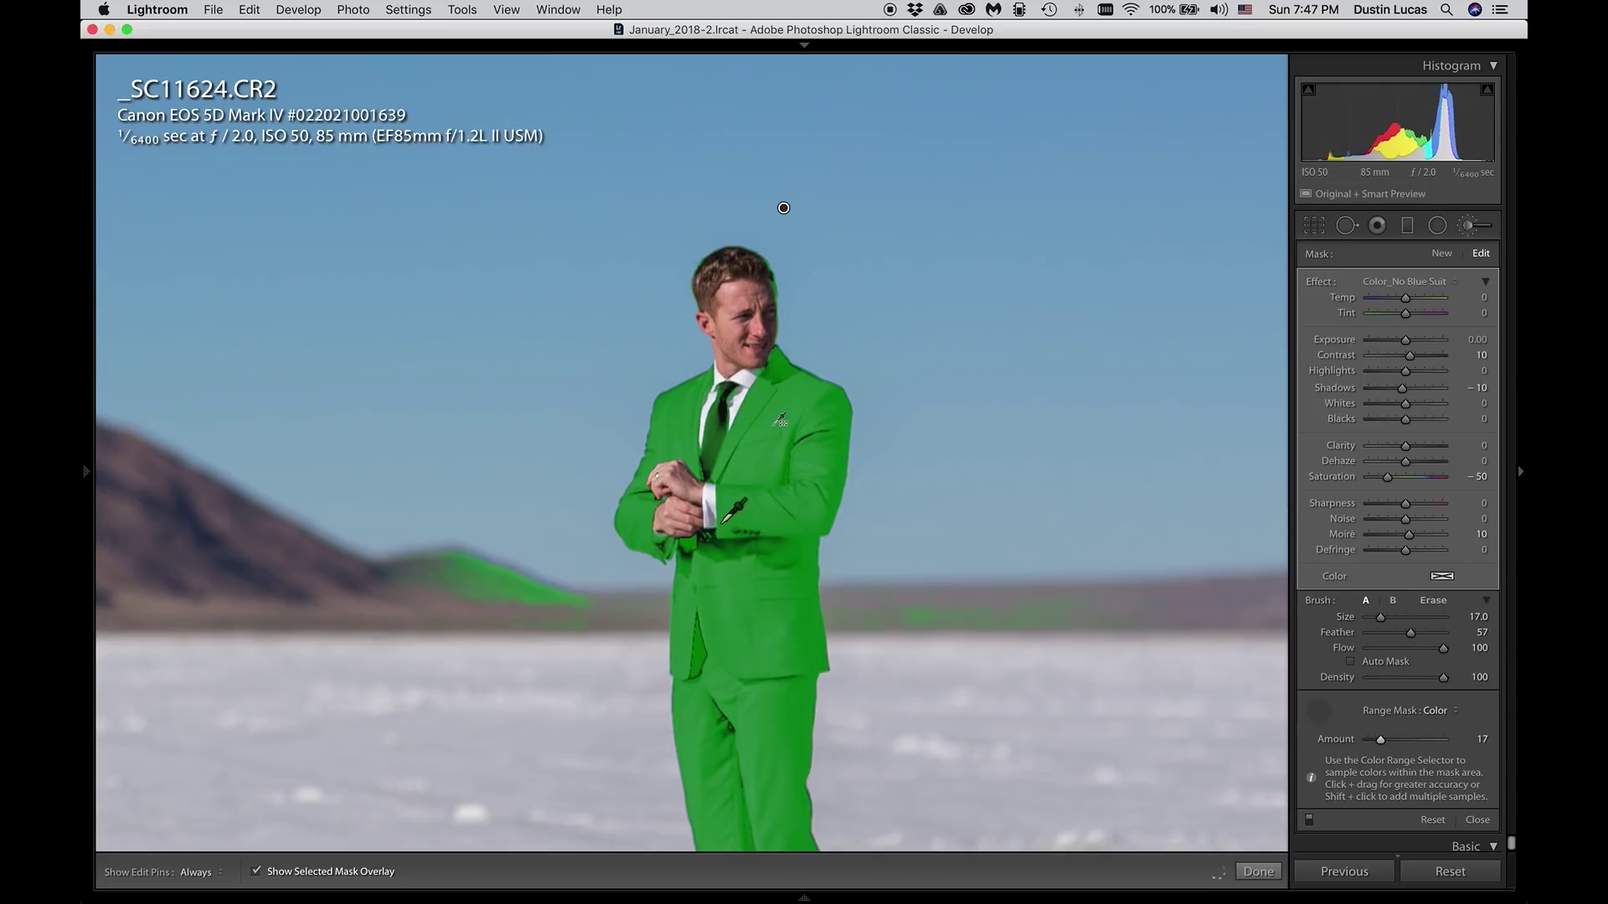
{"action": "left_click", "coordinate": [1320, 711]}
{"action": "left_click", "coordinate": [775, 424]}
{"action": "key", "text": "o"}
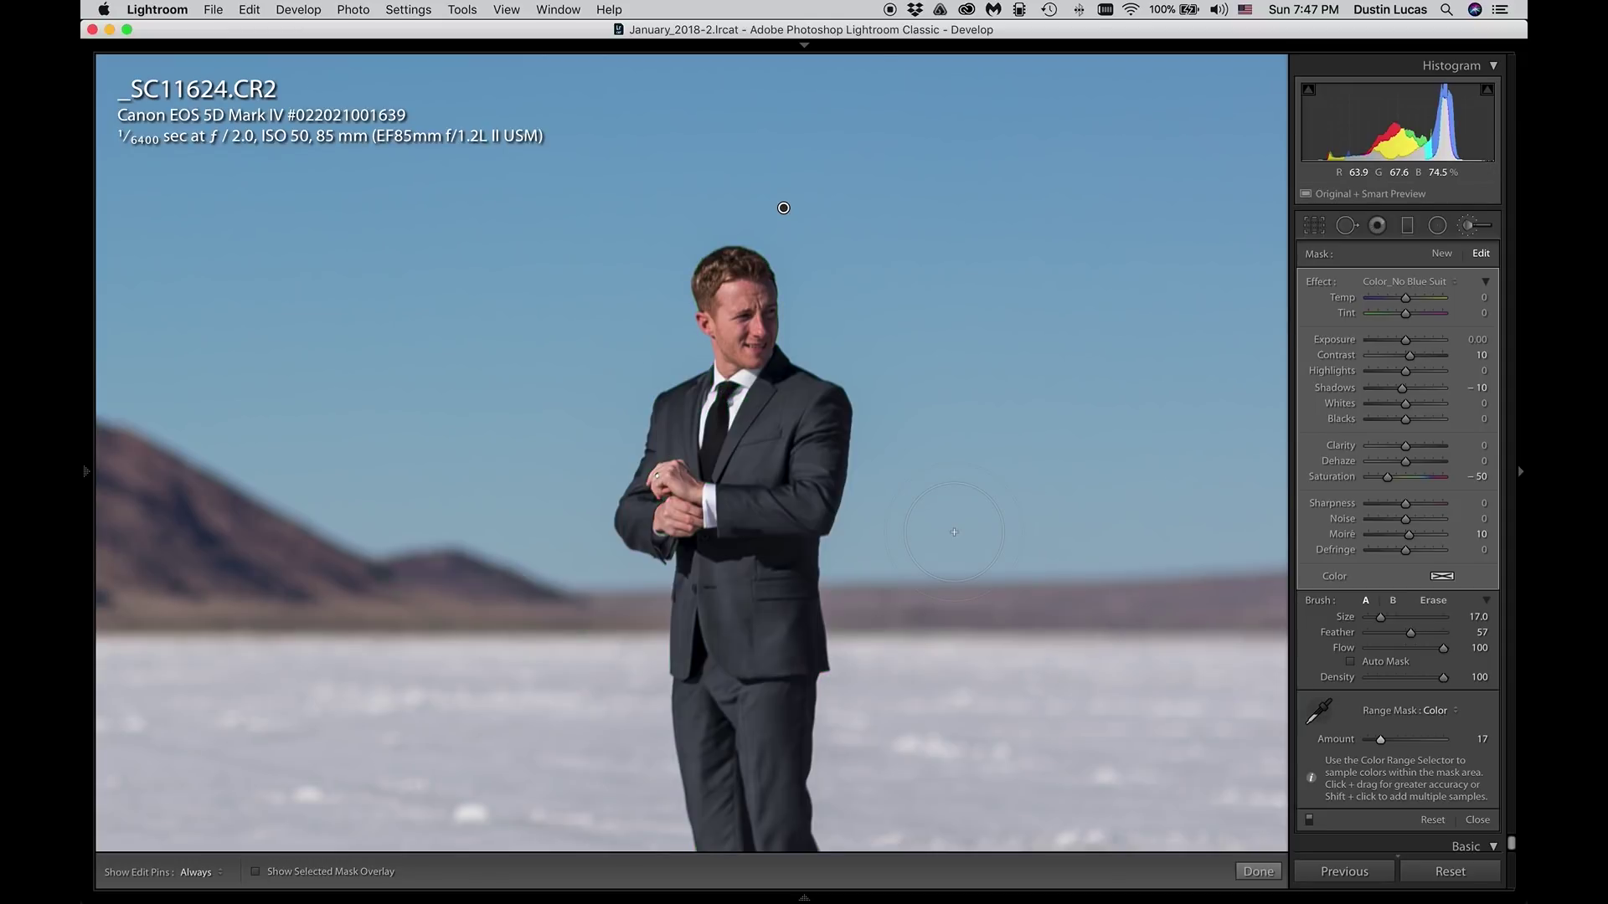
Step: Compare the suit with the brush adjustment off and on, both up close and in the full photo
{"action": "key", "text": "z"}
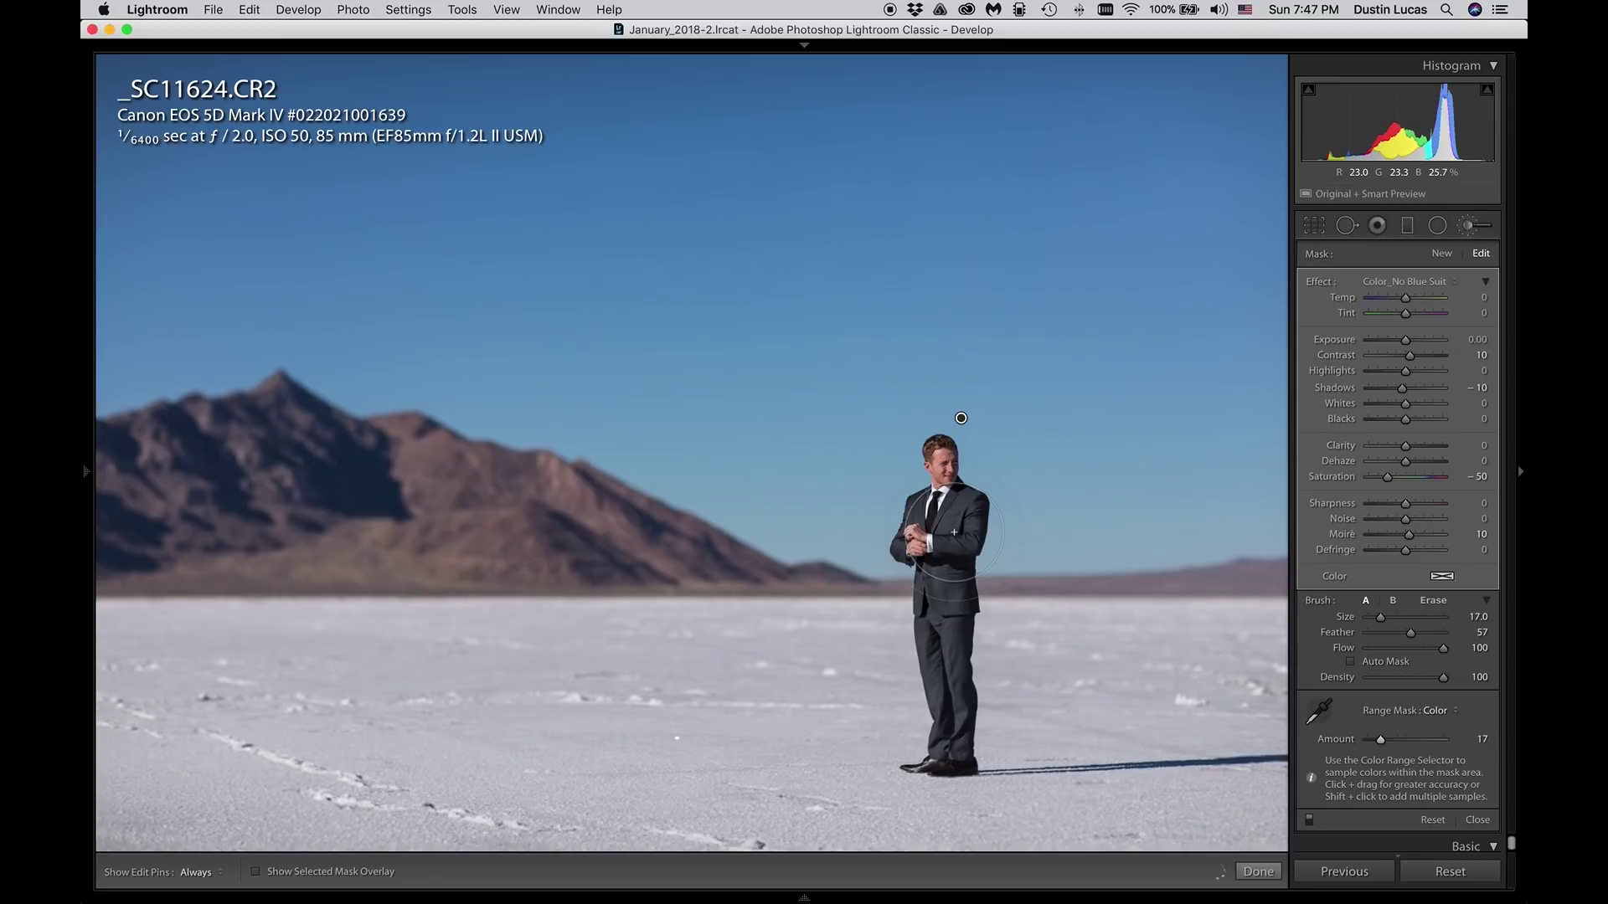
{"action": "left_click", "coordinate": [1308, 823]}
{"action": "key", "text": "z"}
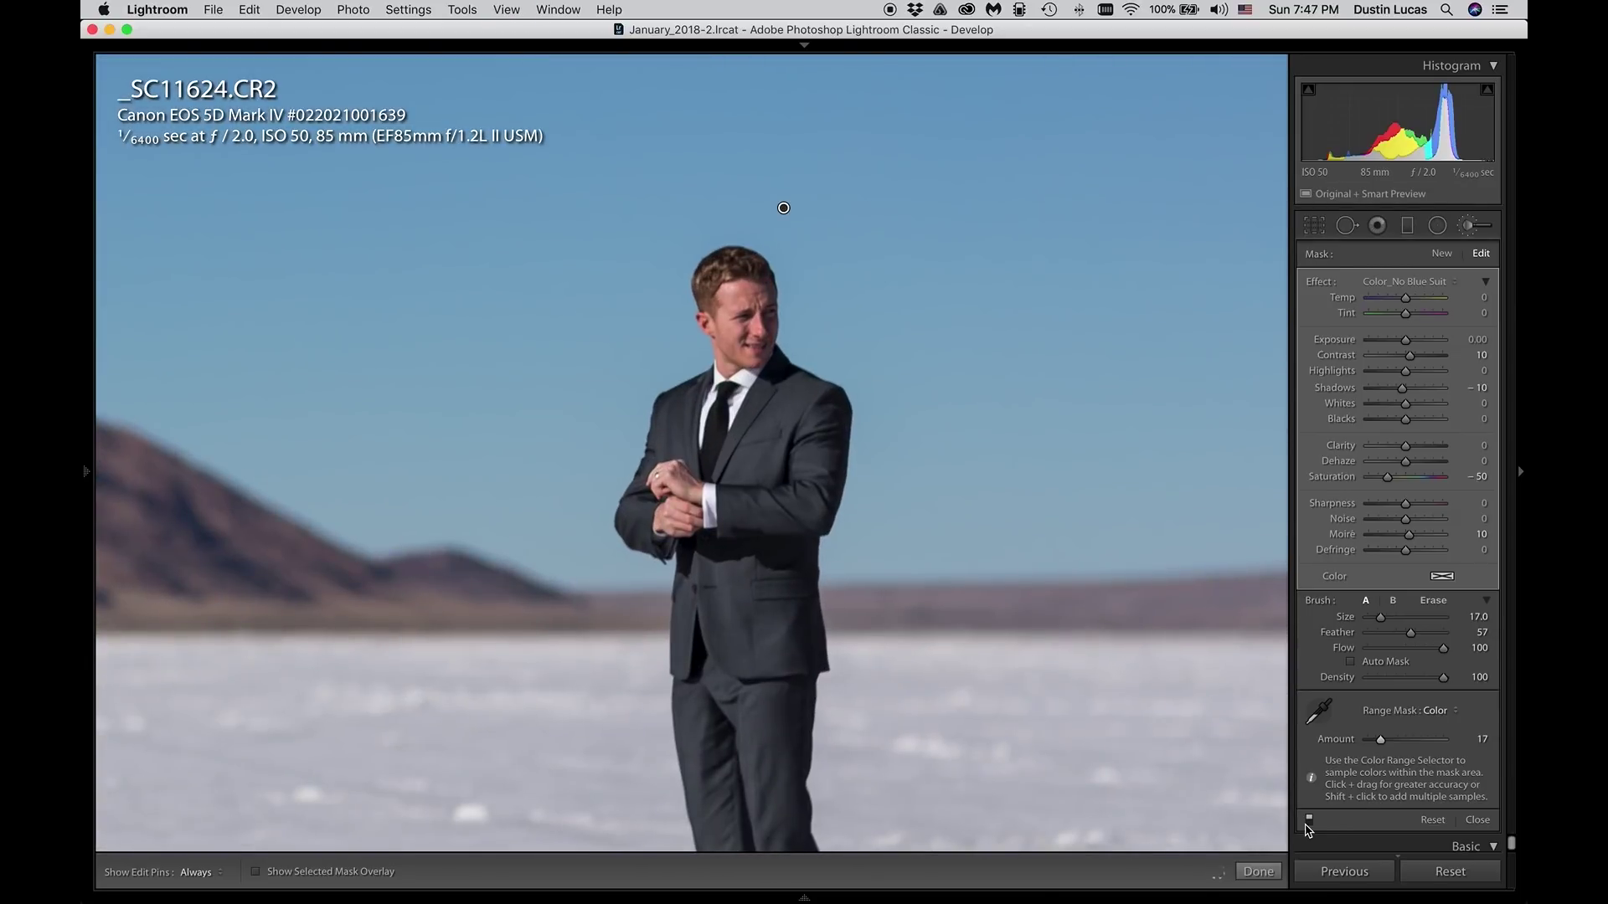
{"action": "left_click", "coordinate": [1309, 820]}
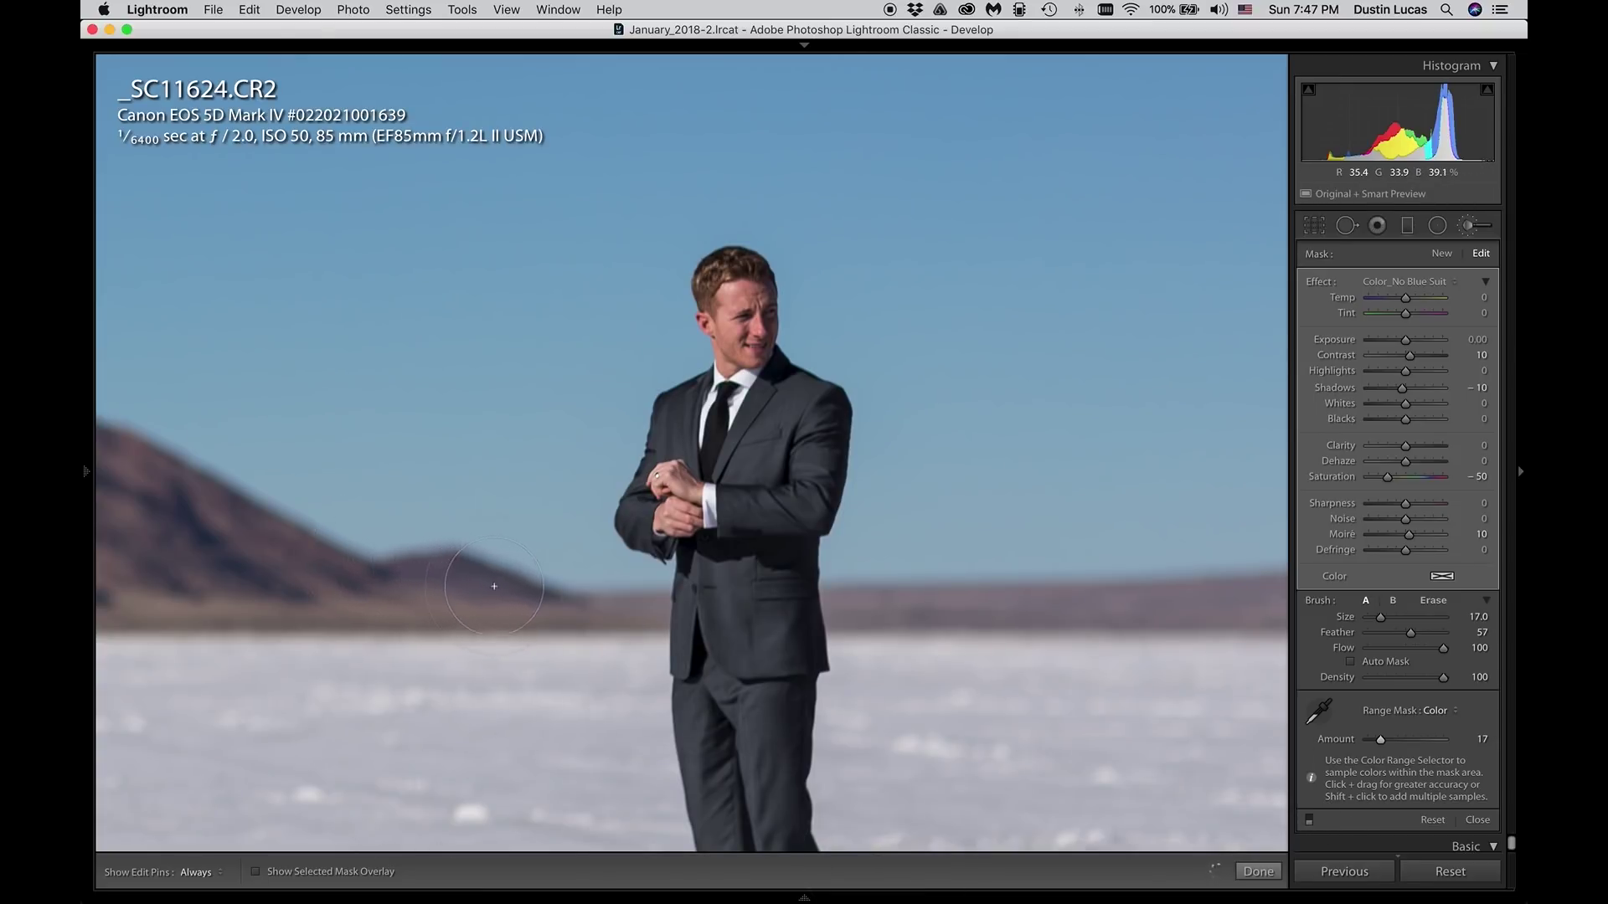
{"action": "left_click", "coordinate": [1309, 823]}
{"action": "key", "text": "z"}
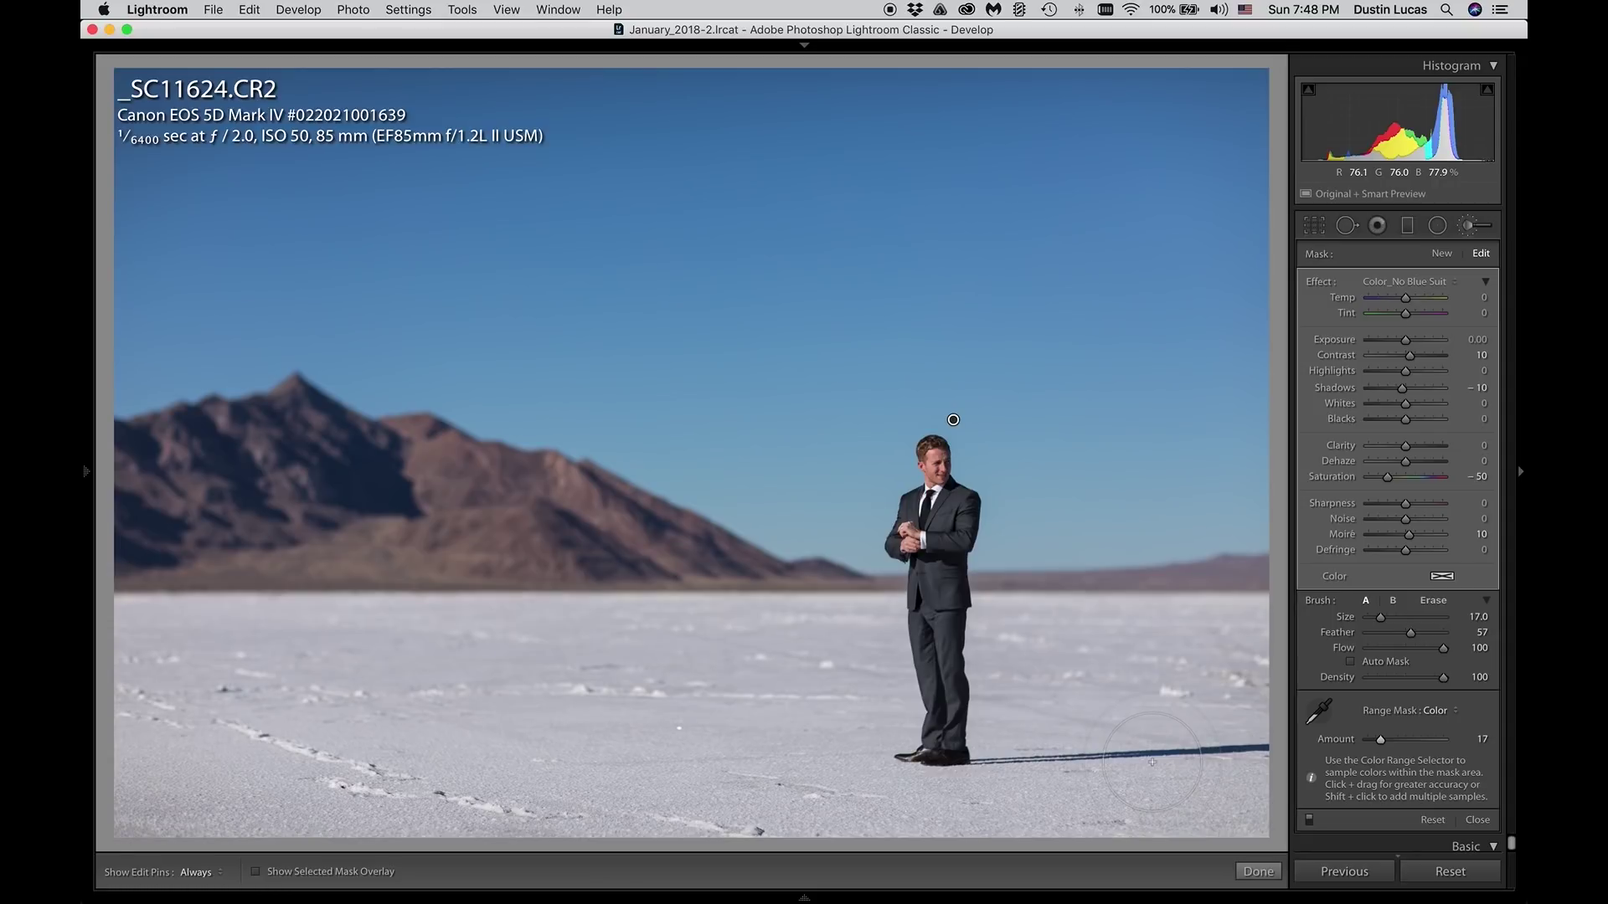
{"action": "key", "text": "z"}
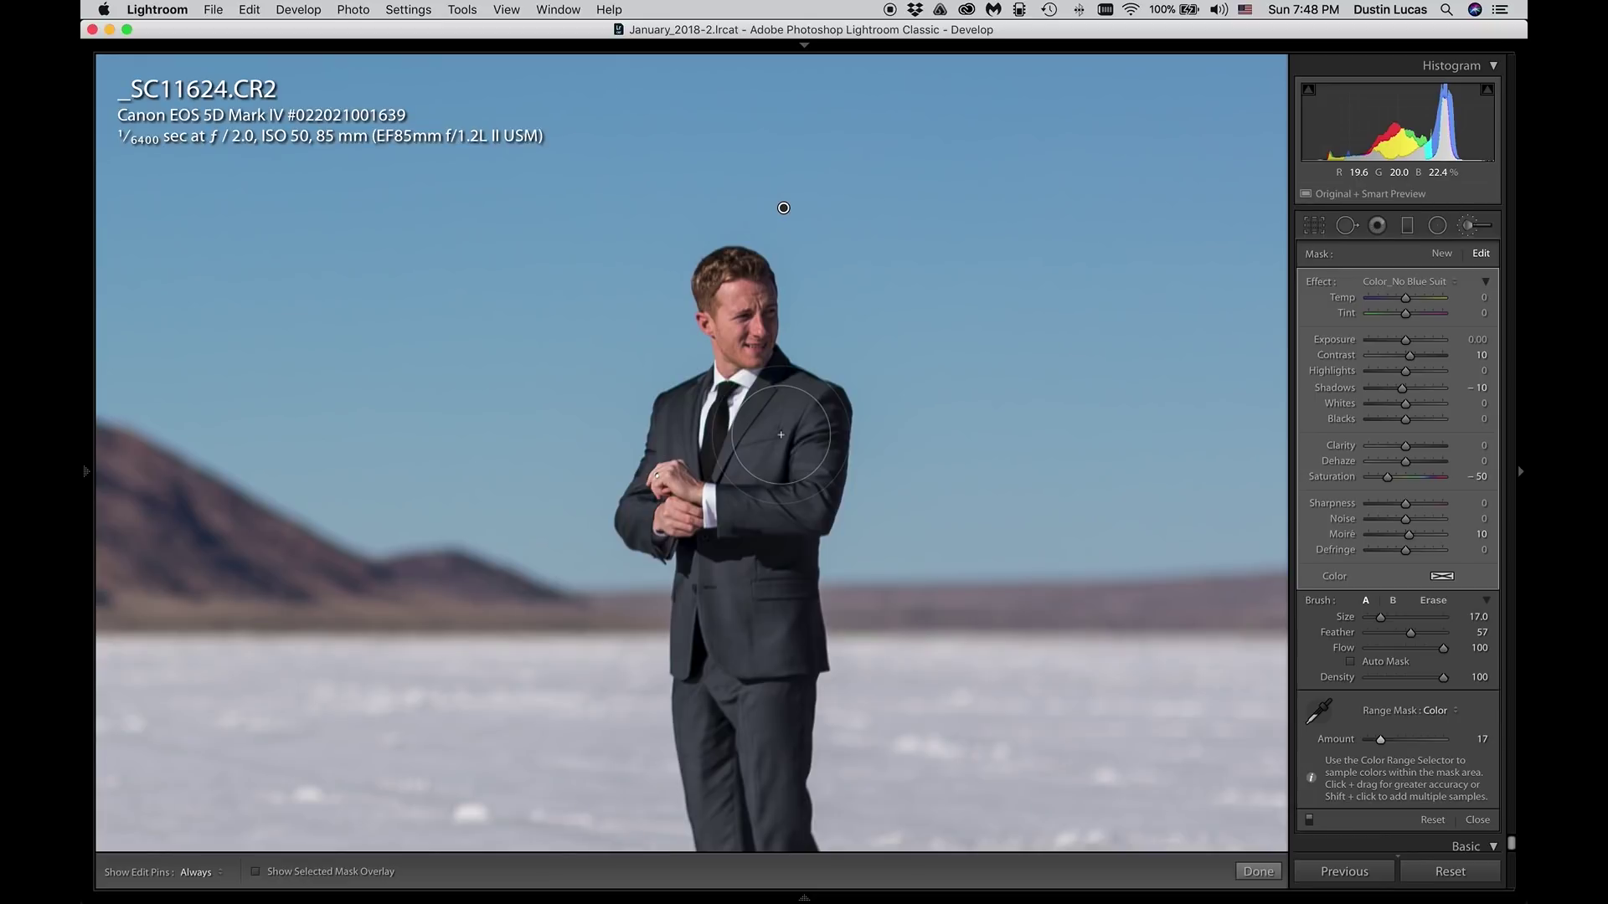
{"action": "key", "text": "z"}
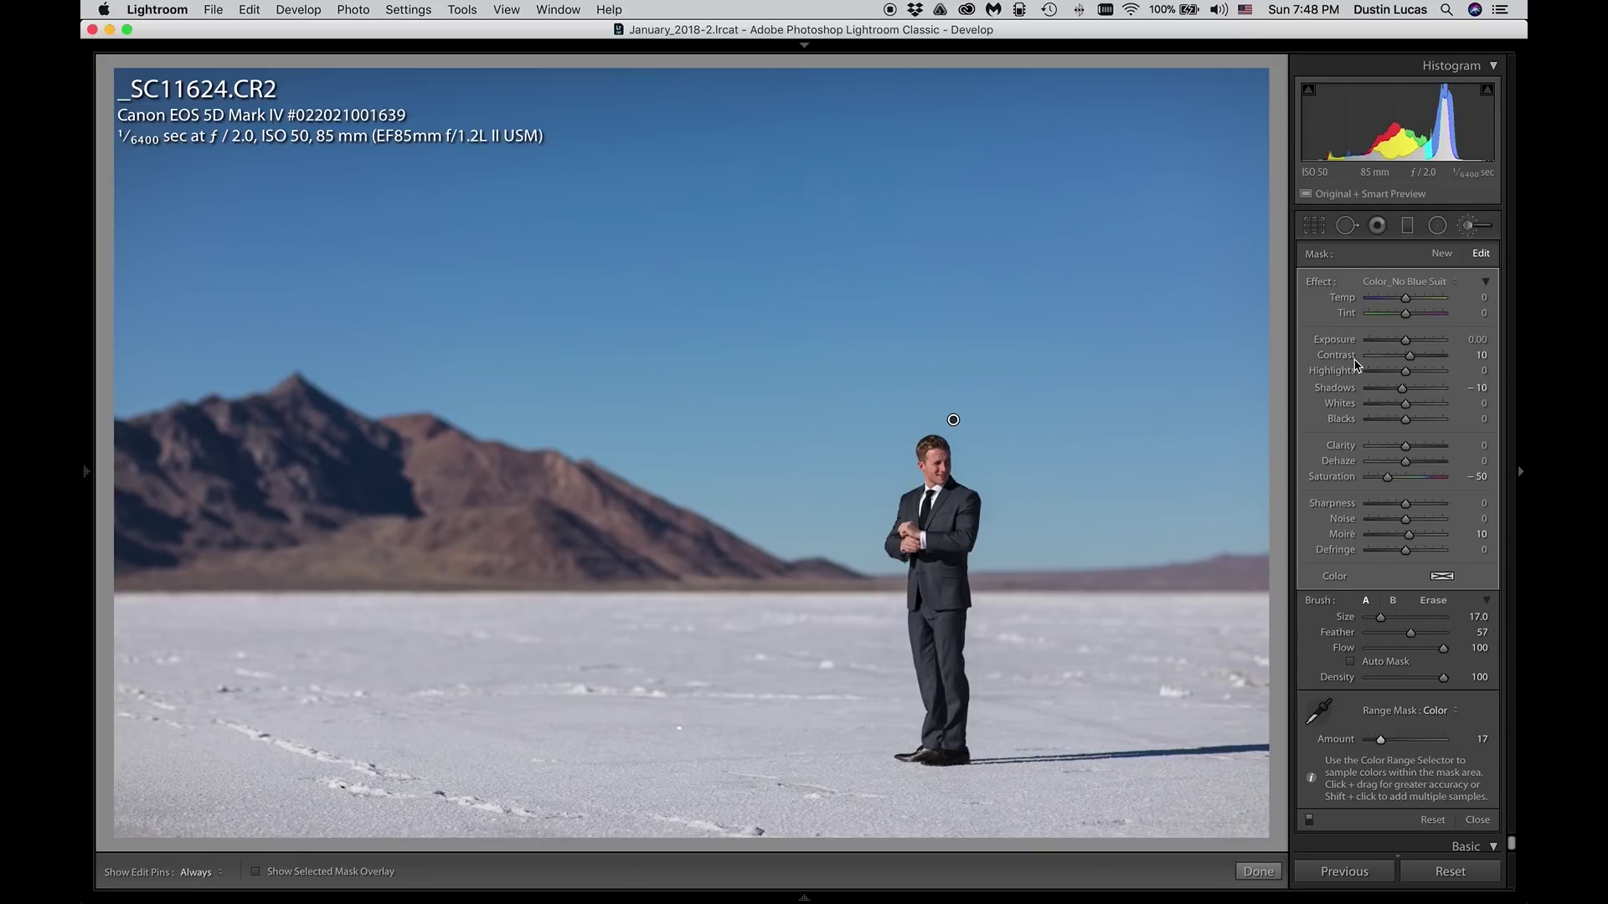
Step: Draw a straight graduated filter from above the photo's upper edge down to the salt flats near the groom's feet
{"action": "key", "text": "m"}
{"action": "left_click_drag", "start_coordinate": [661, 59], "coordinate": [662, 192]}
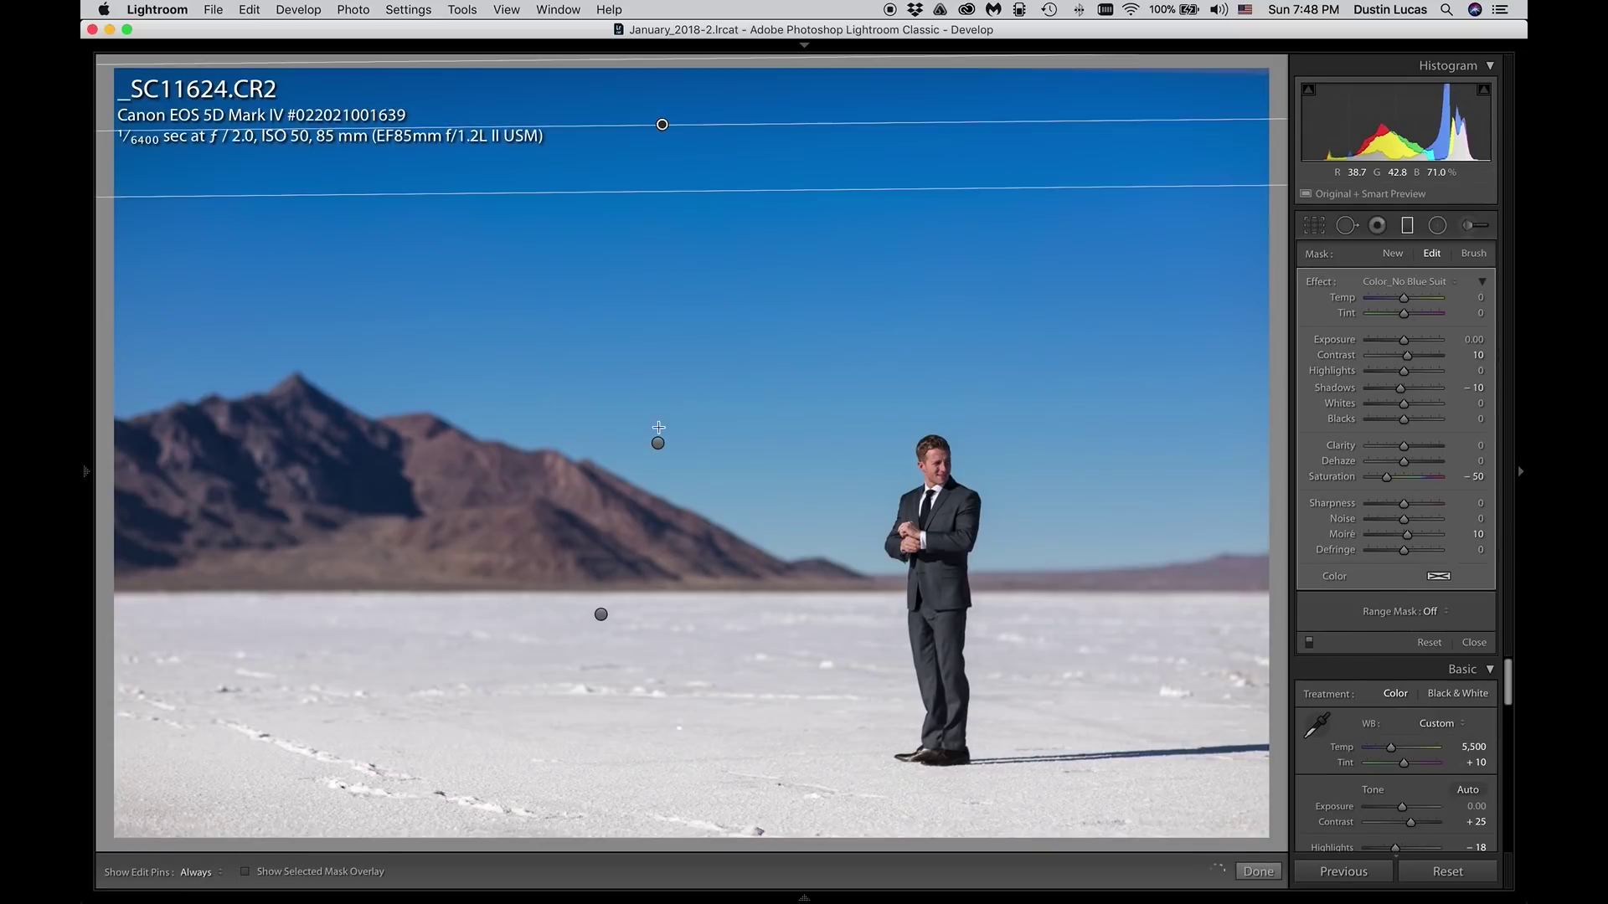
{"action": "key", "text": "super+z"}
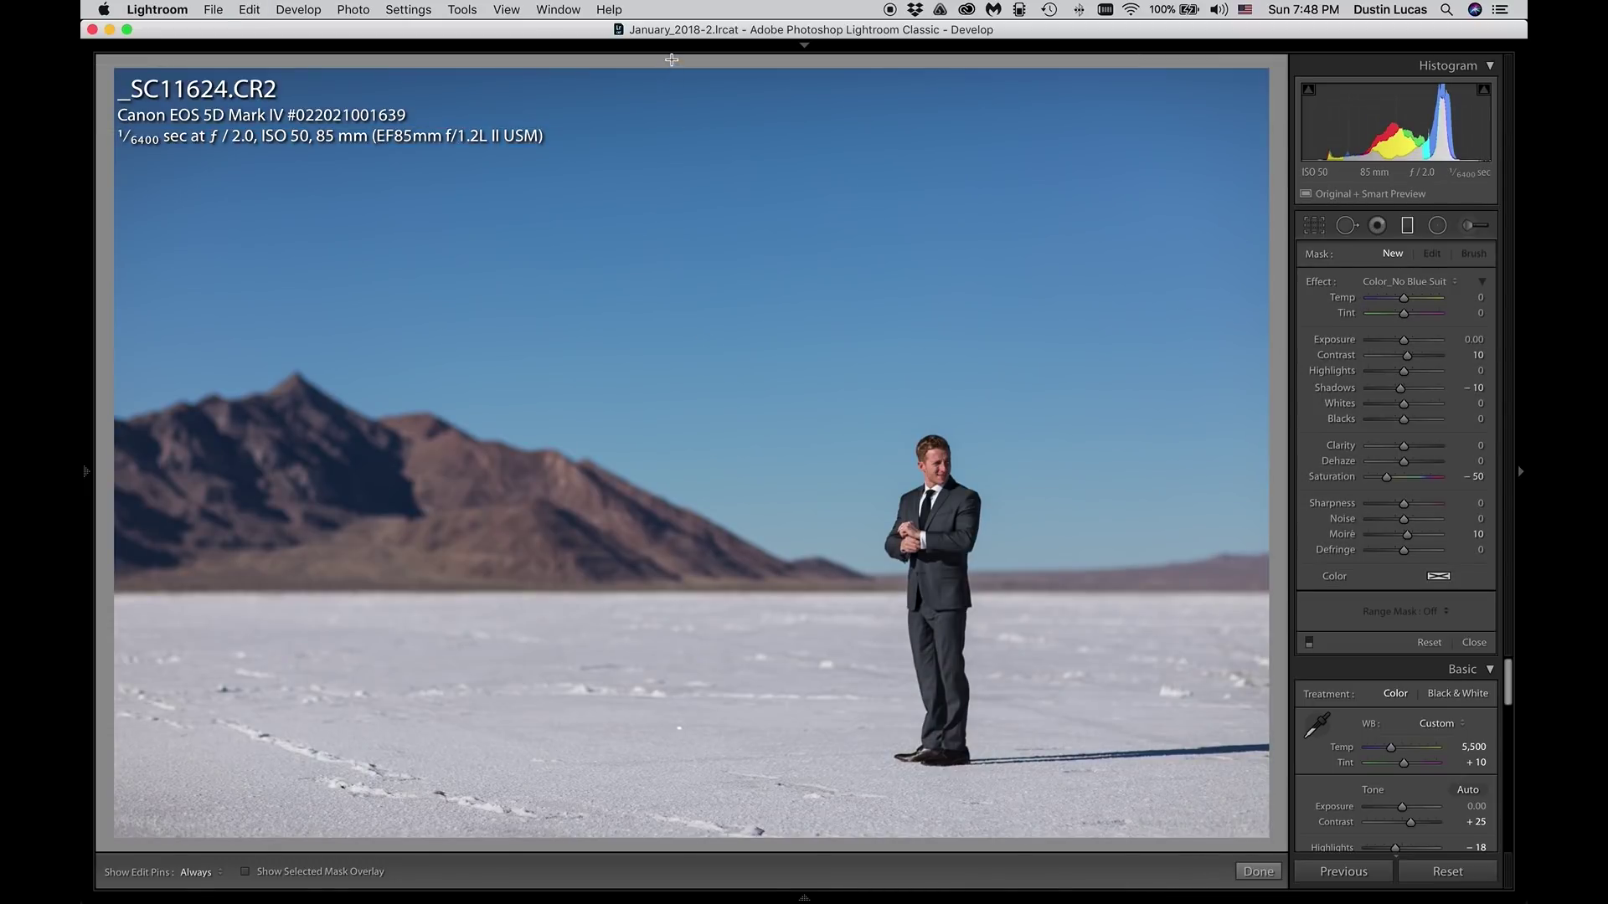
{"action": "left_click_drag", "start_coordinate": [672, 57], "coordinate": [647, 736]}
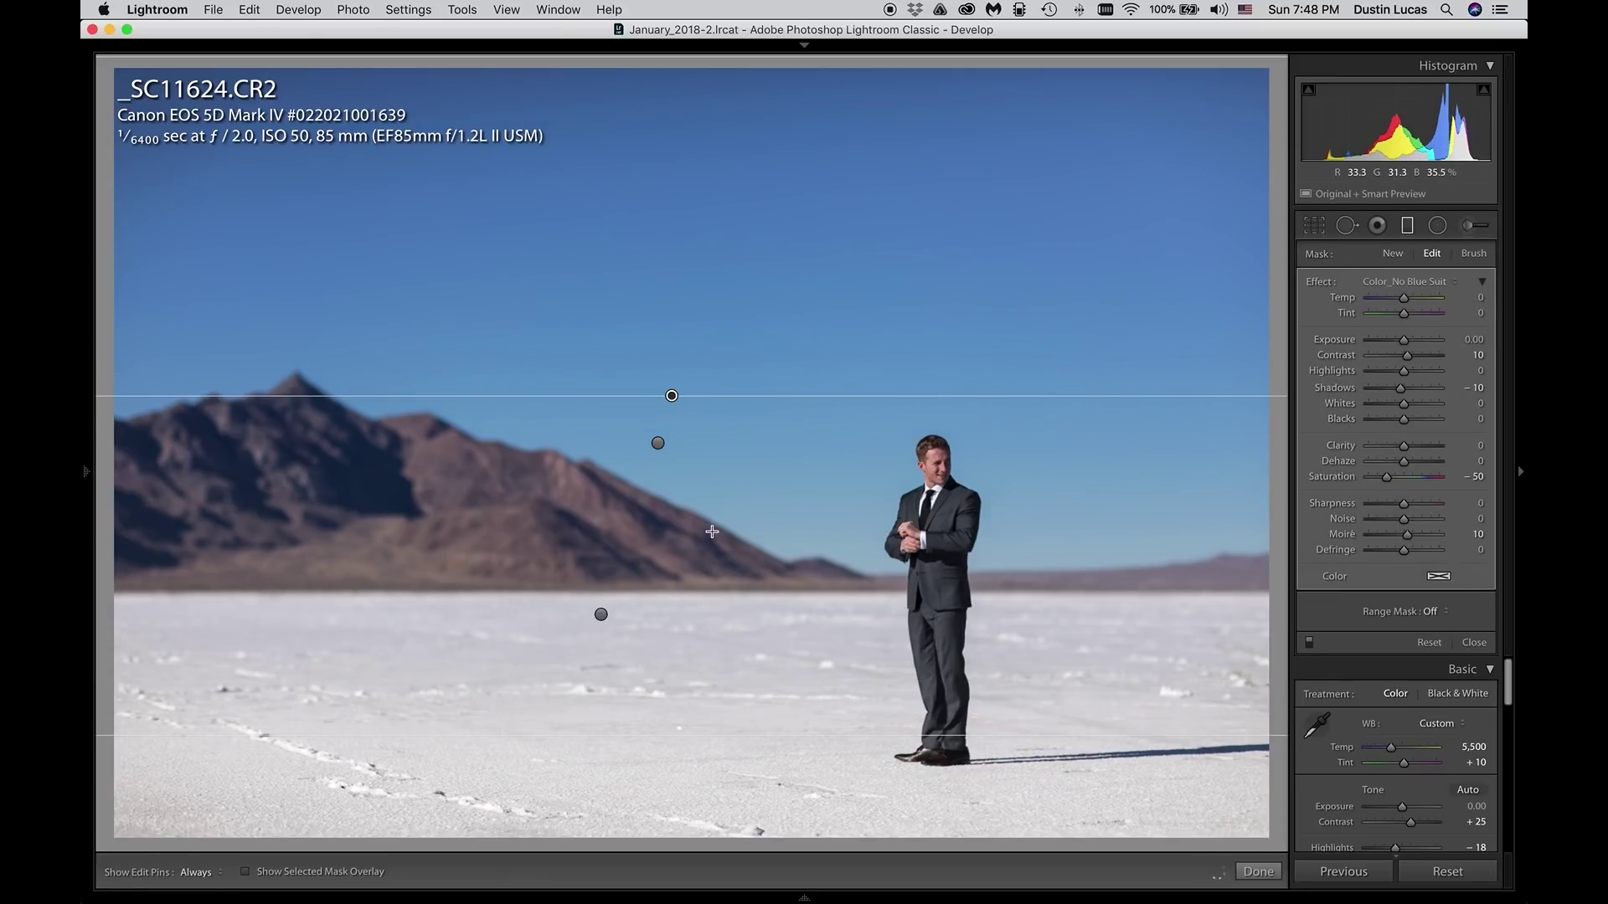
Step: Delete the two older graduated filters and reselect the newly drawn one
{"action": "left_click", "coordinate": [657, 443]}
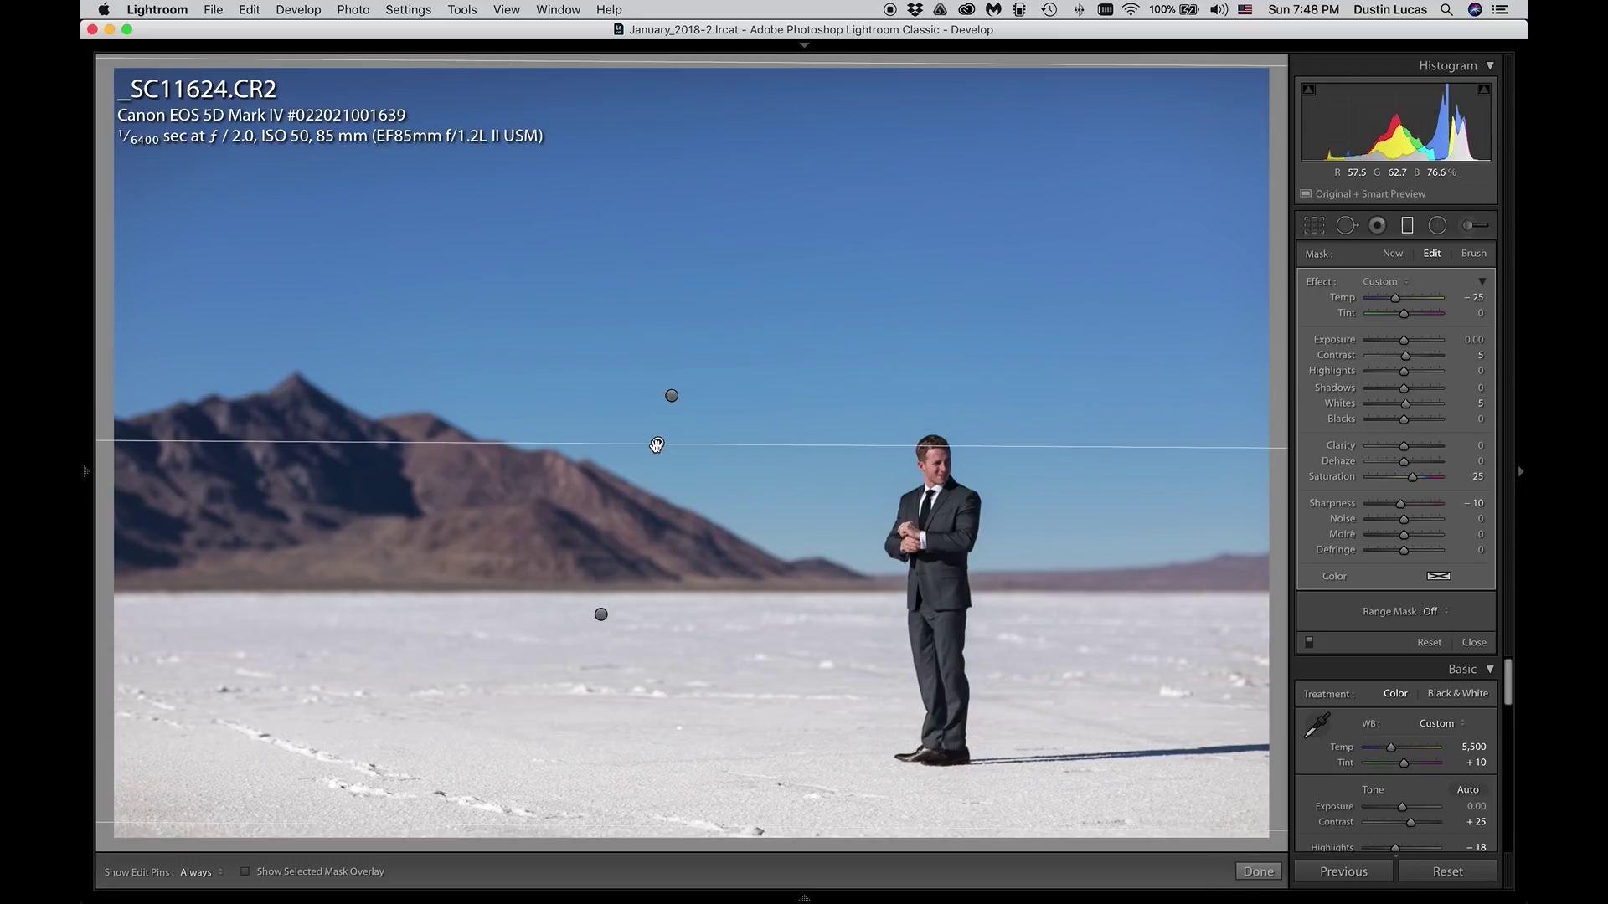
{"action": "left_click", "coordinate": [600, 615]}
{"action": "key", "text": "Delete"}
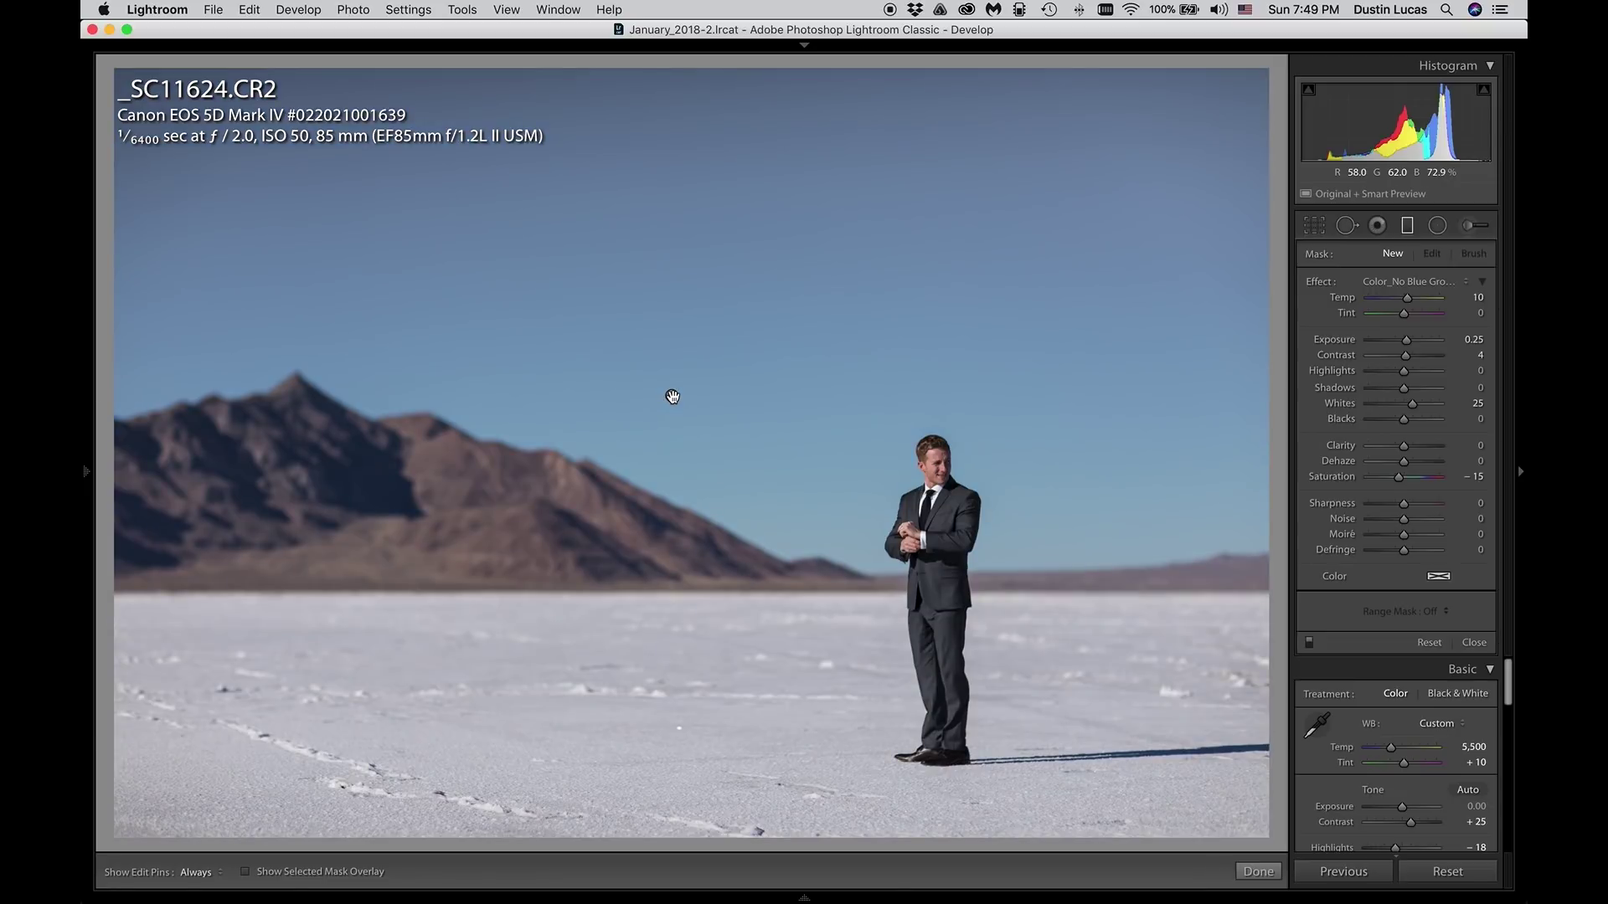
{"action": "left_click", "coordinate": [673, 396]}
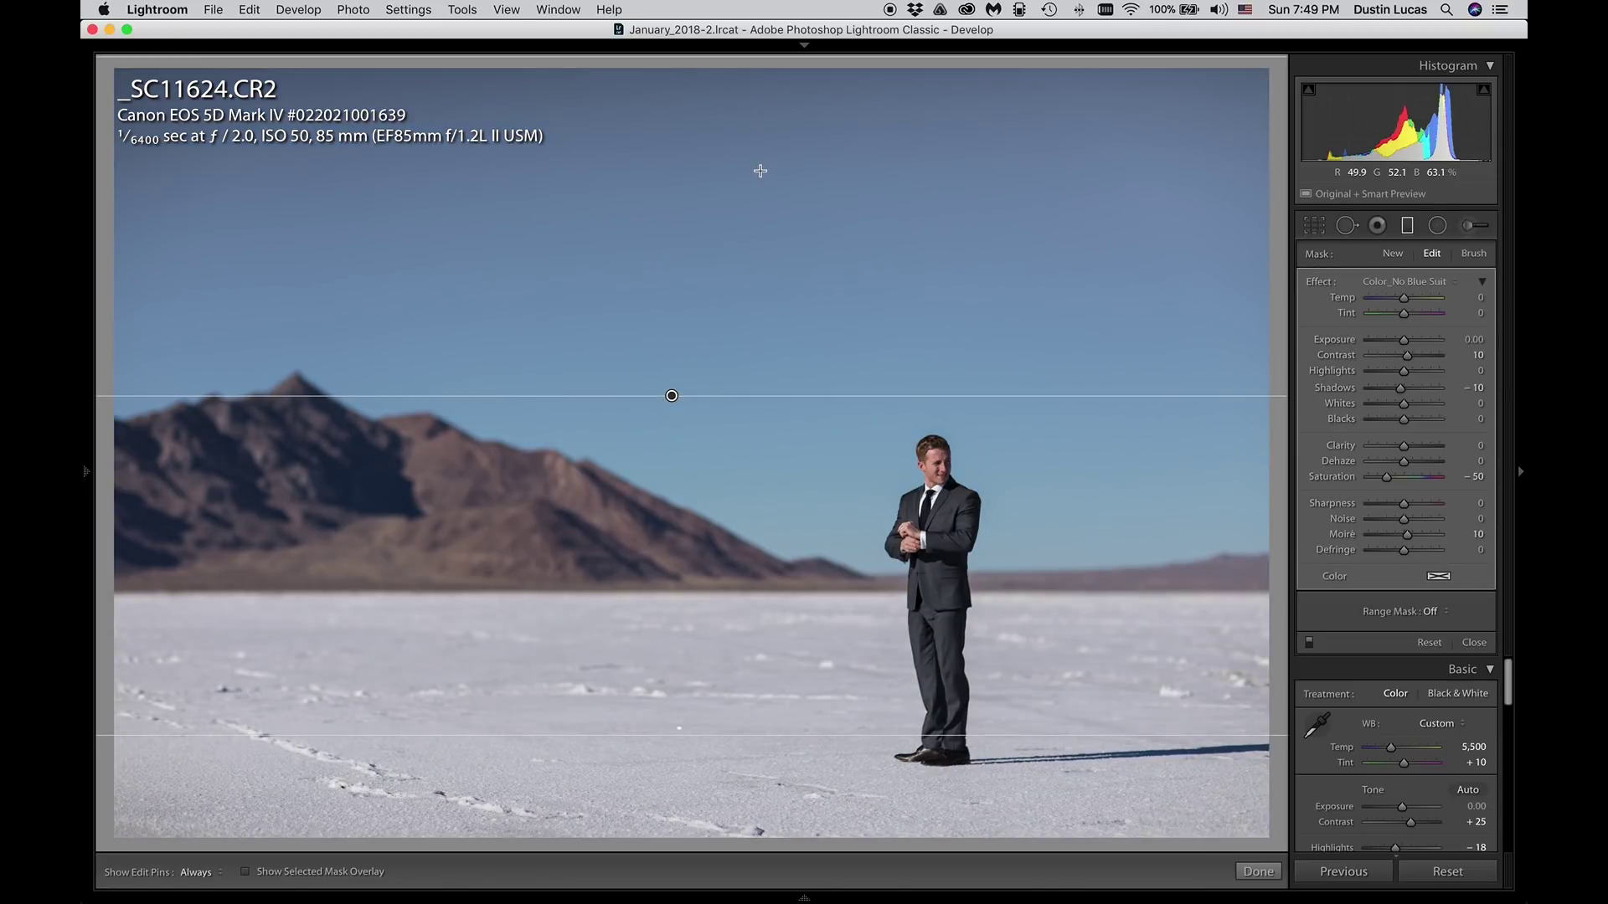
Step: Apply the Color_Blue Skies preset to the graduated filter and set its range mask to Color
{"action": "left_click", "coordinate": [1412, 283]}
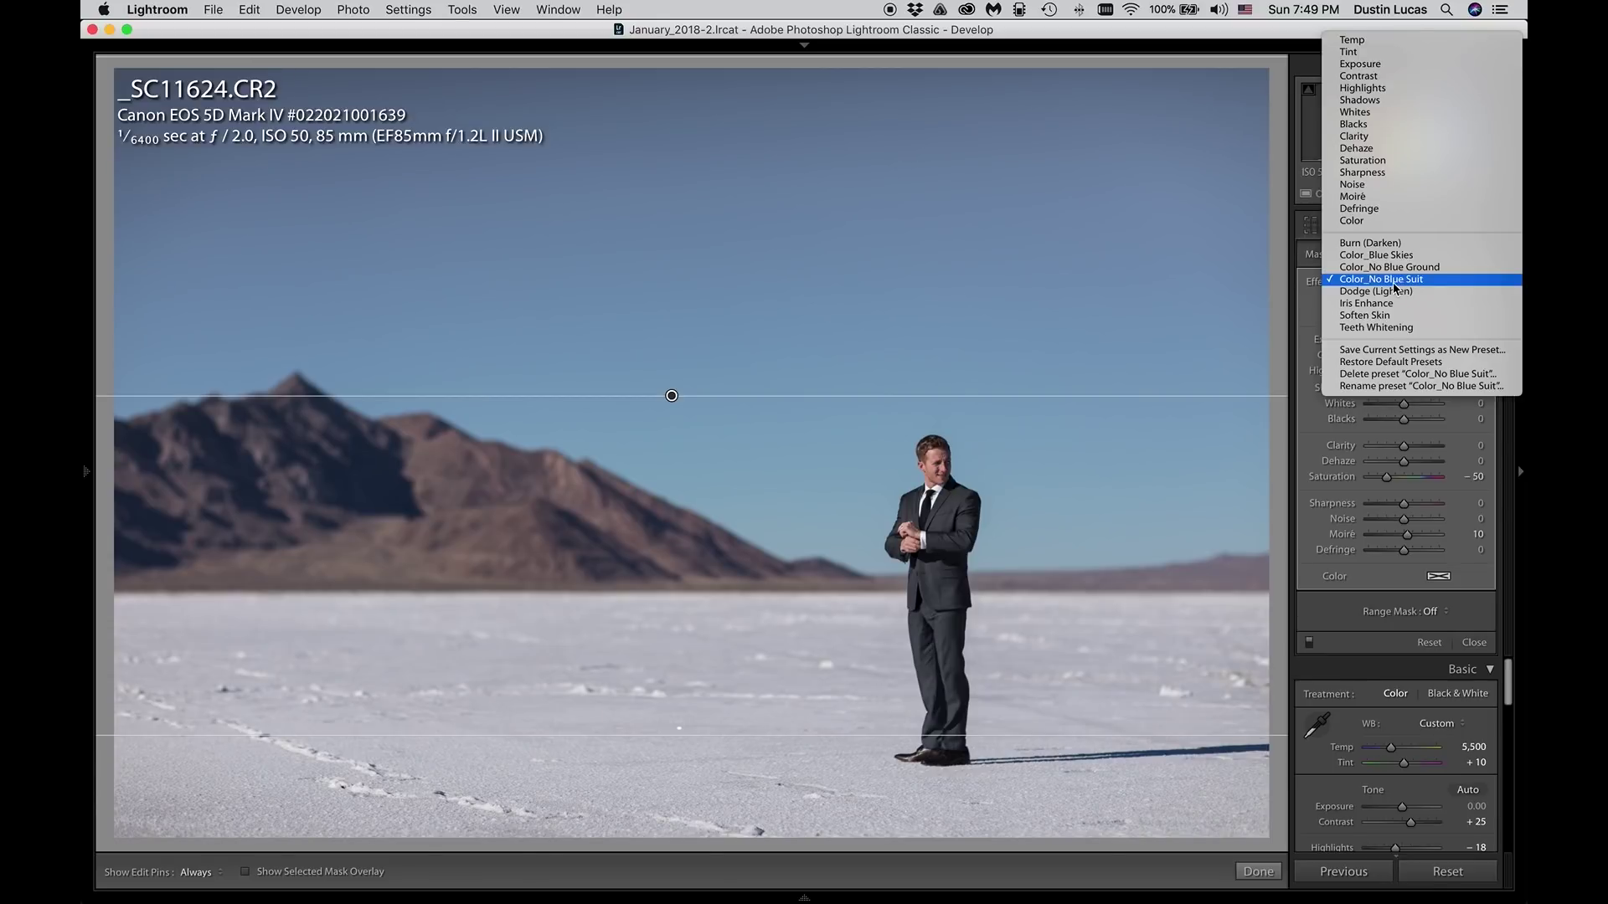
{"action": "left_click", "coordinate": [1383, 255]}
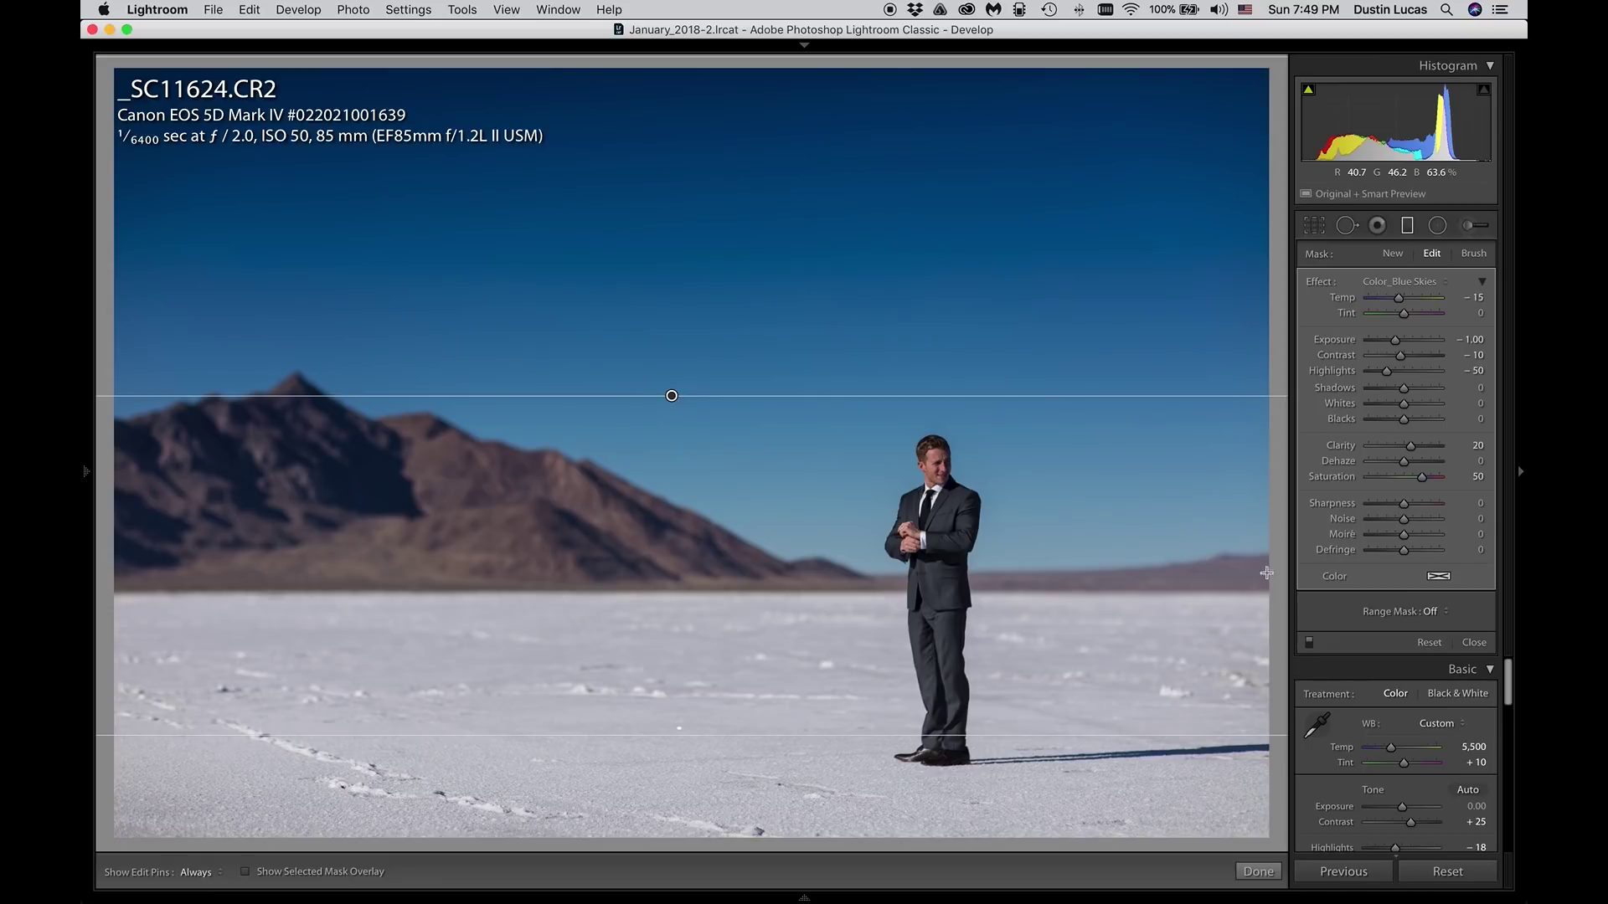
{"action": "left_click", "coordinate": [1436, 616]}
{"action": "left_click", "coordinate": [1437, 621]}
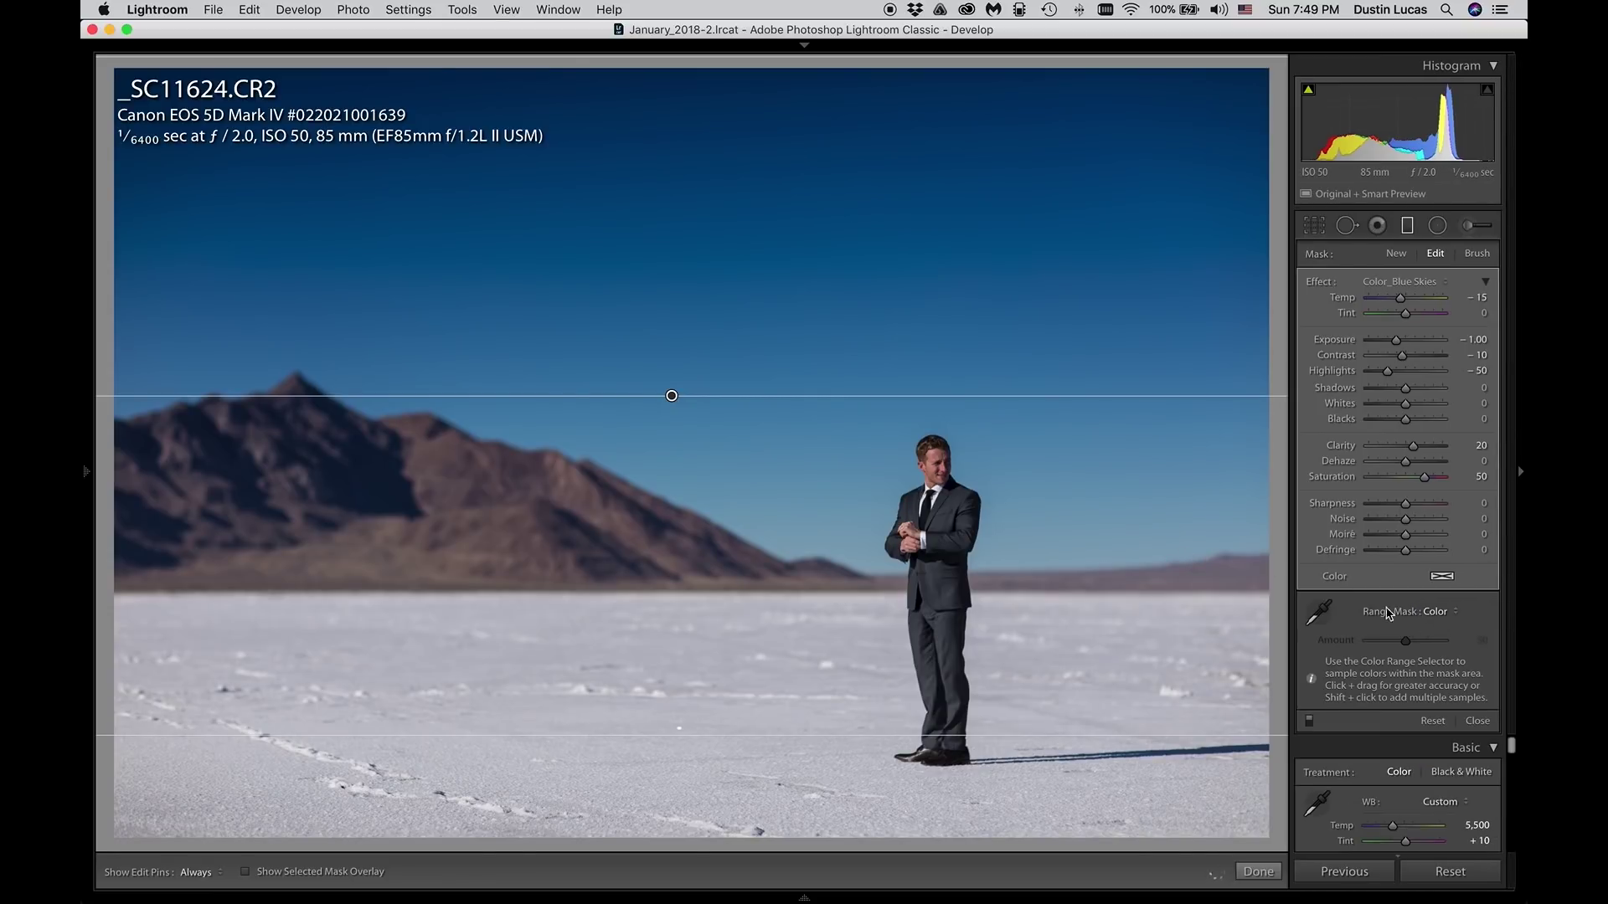
Step: Show the mask overlay and sample an area of the blue sky above the groom for the color range mask
{"action": "key", "text": "o"}
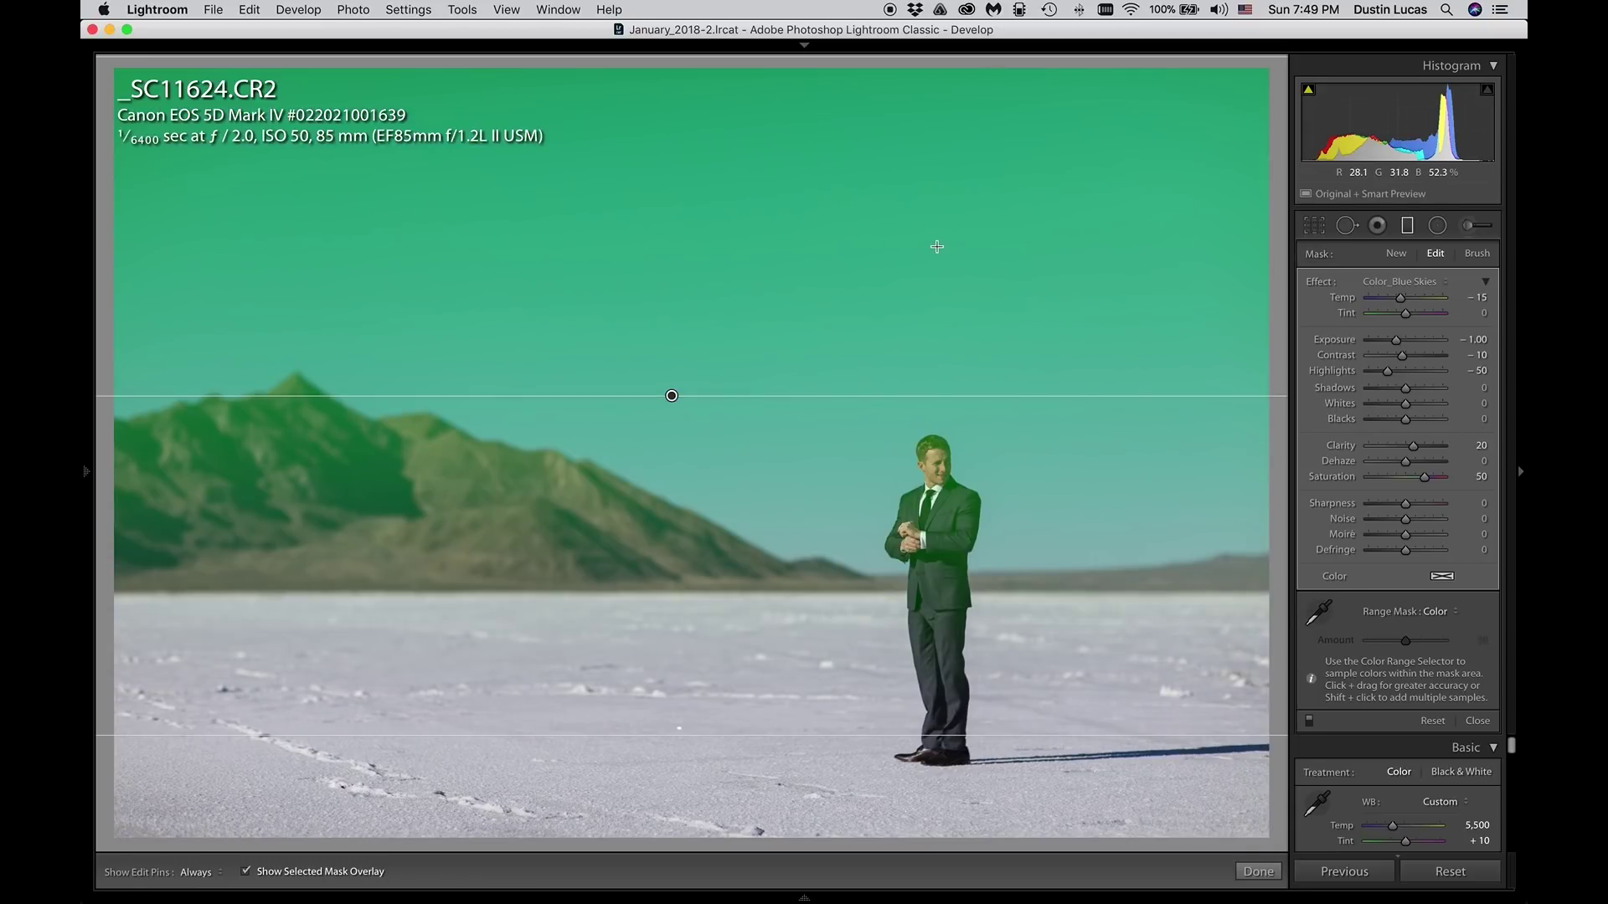
{"action": "left_click", "coordinate": [1319, 613]}
{"action": "left_click_drag", "start_coordinate": [964, 77], "coordinate": [986, 338]}
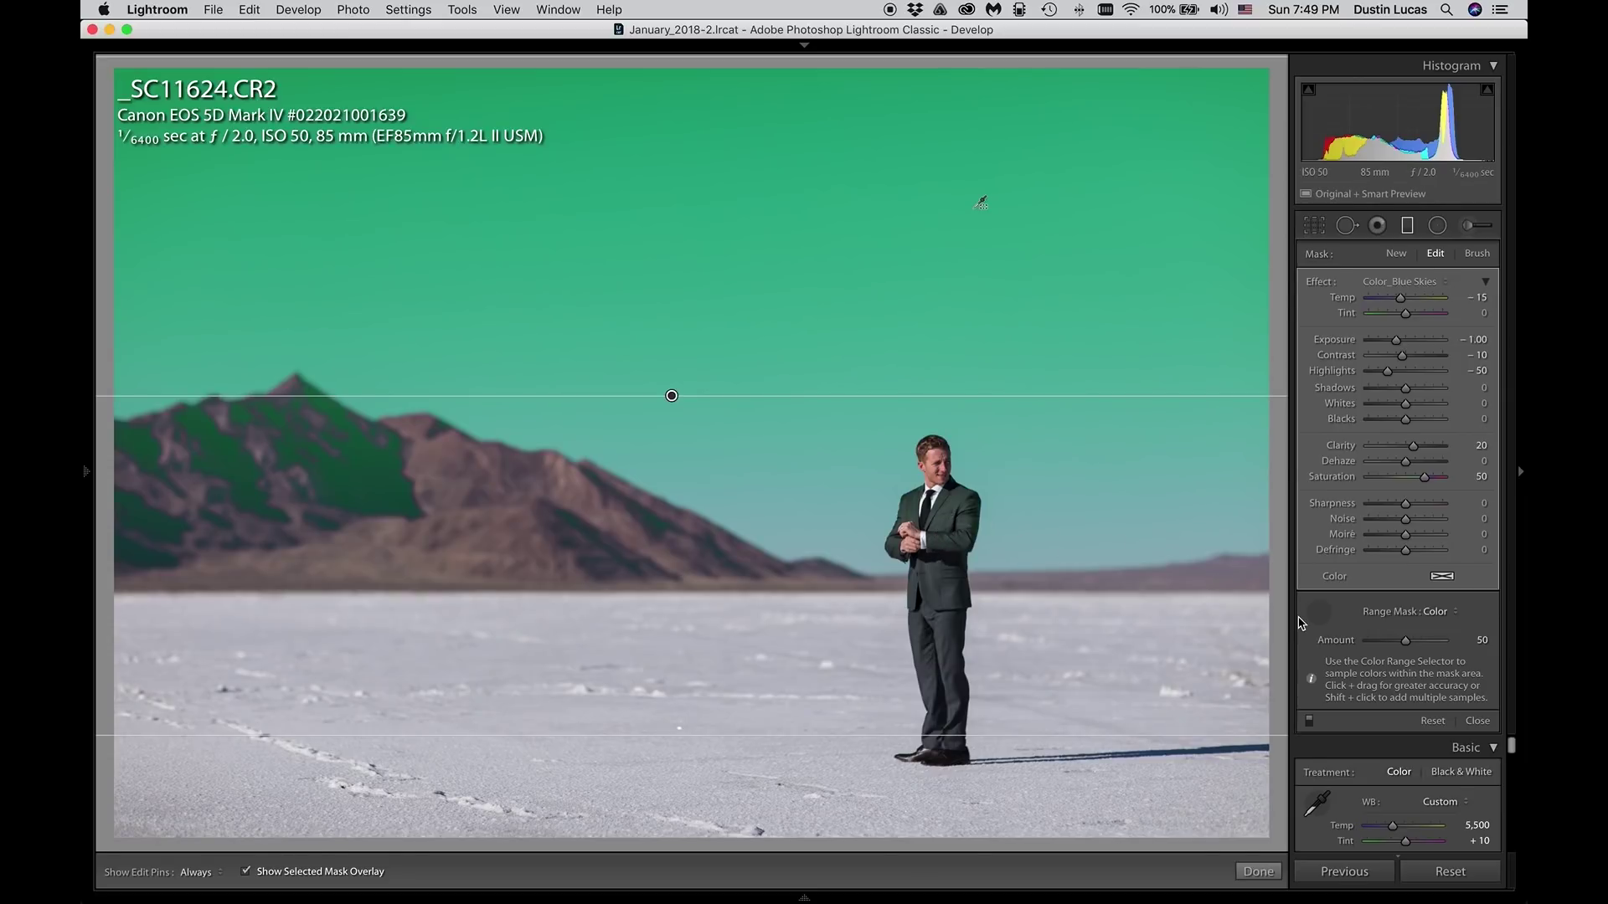
{"action": "left_click", "coordinate": [1325, 621]}
Step: Set the sky filter's color range amount to 20 and compare the photo without and with the filter
{"action": "left_click_drag", "start_coordinate": [1405, 642], "coordinate": [1389, 647]}
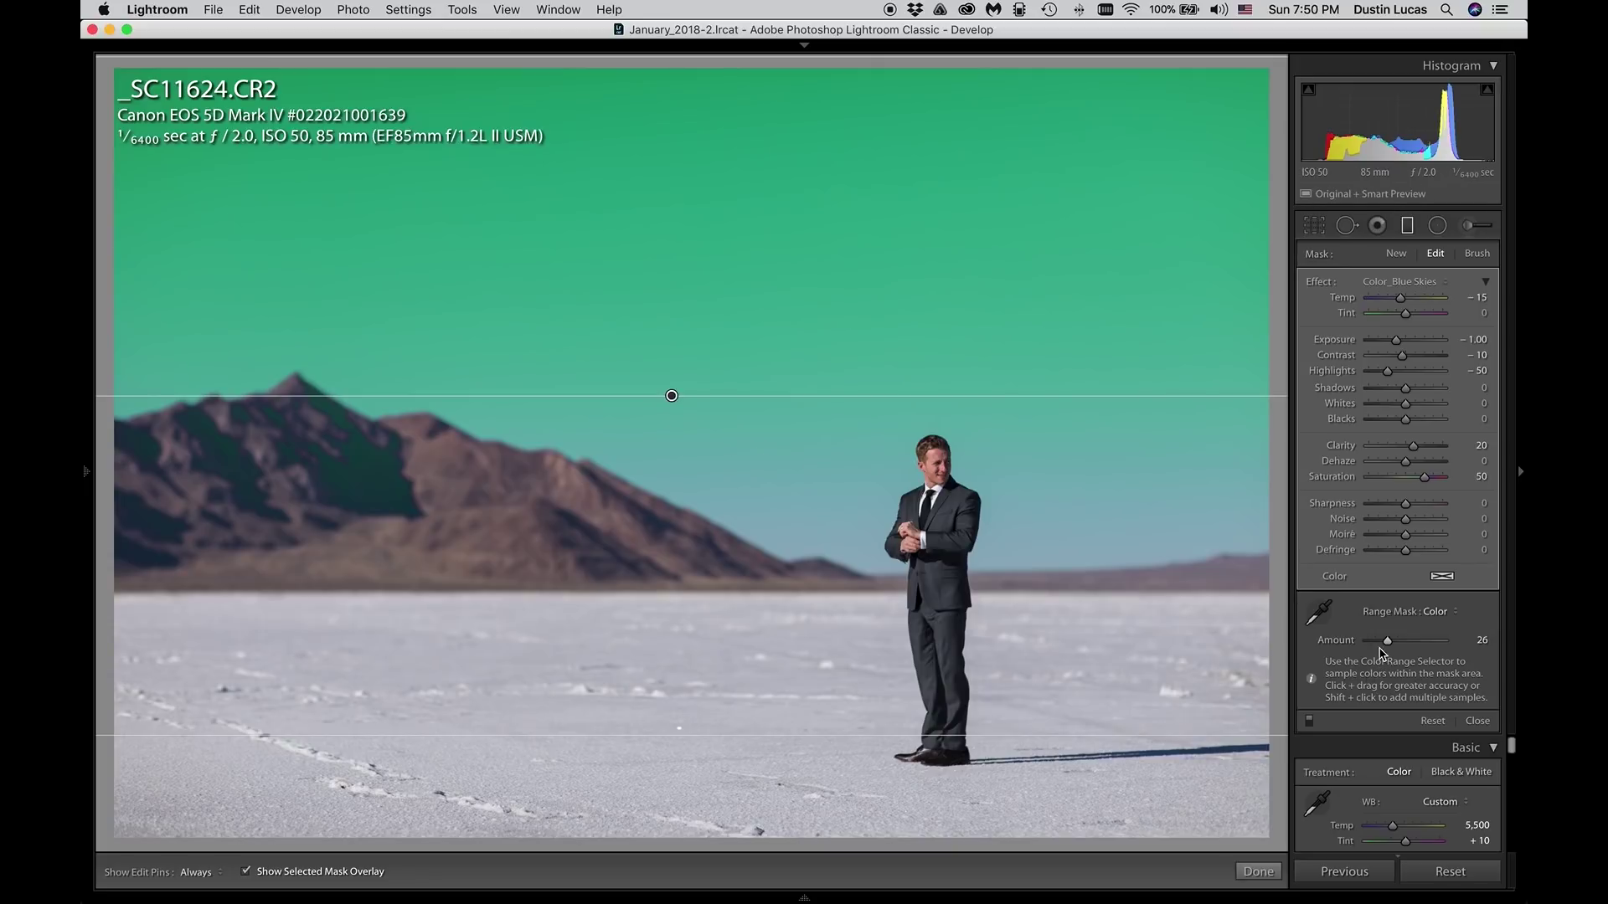
{"action": "left_click_drag", "start_coordinate": [1383, 642], "coordinate": [1380, 643]}
{"action": "key", "text": "o"}
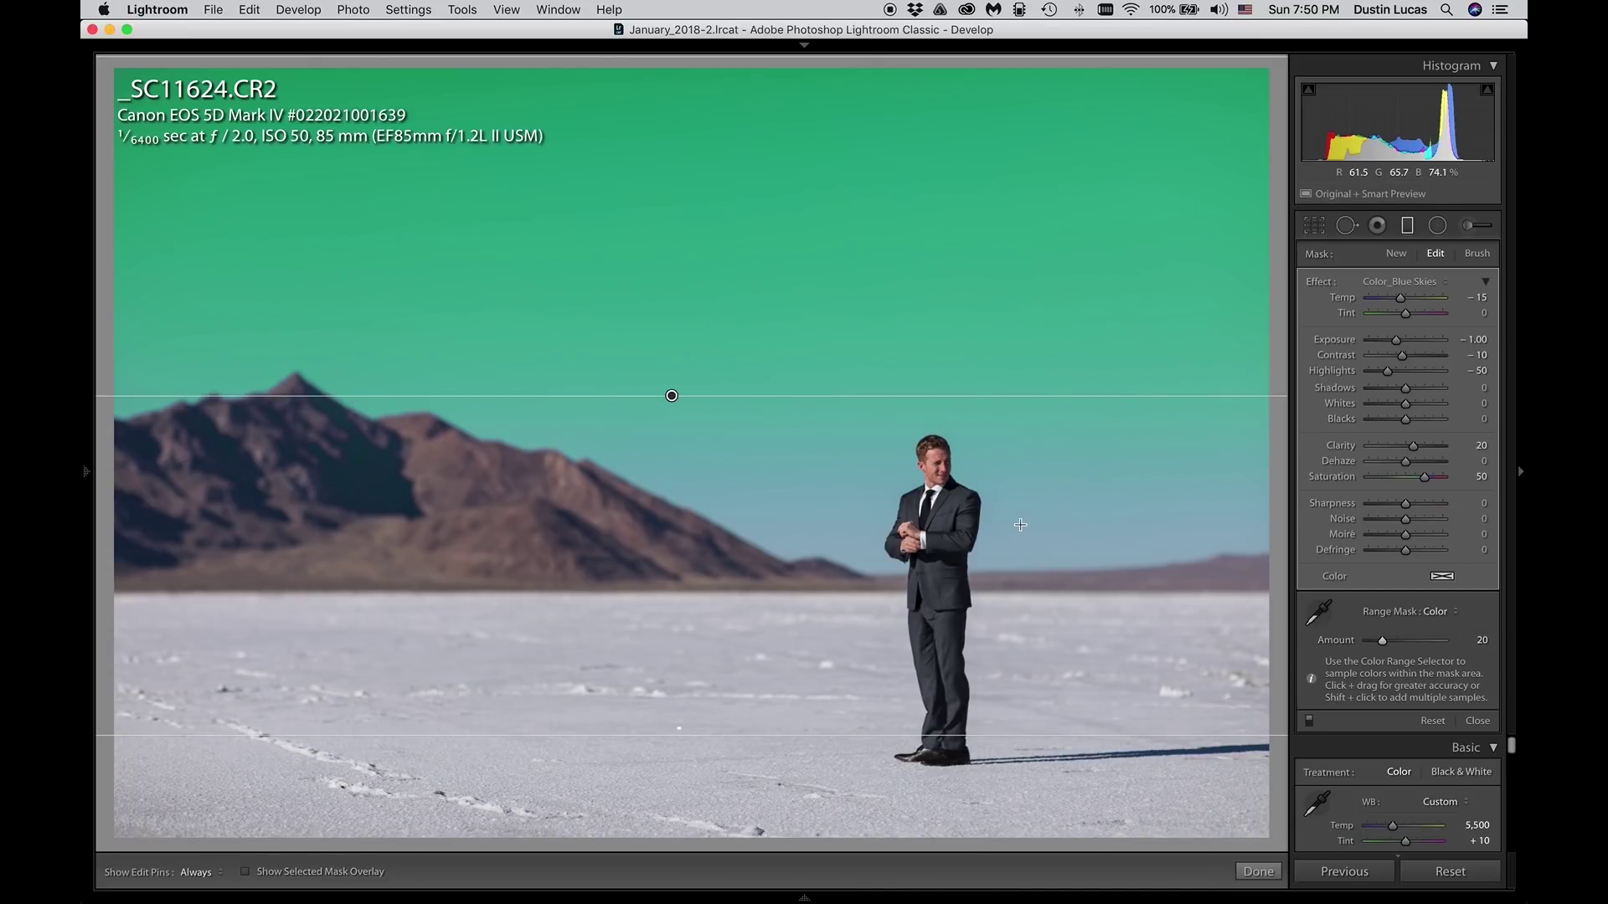
{"action": "key", "text": "o"}
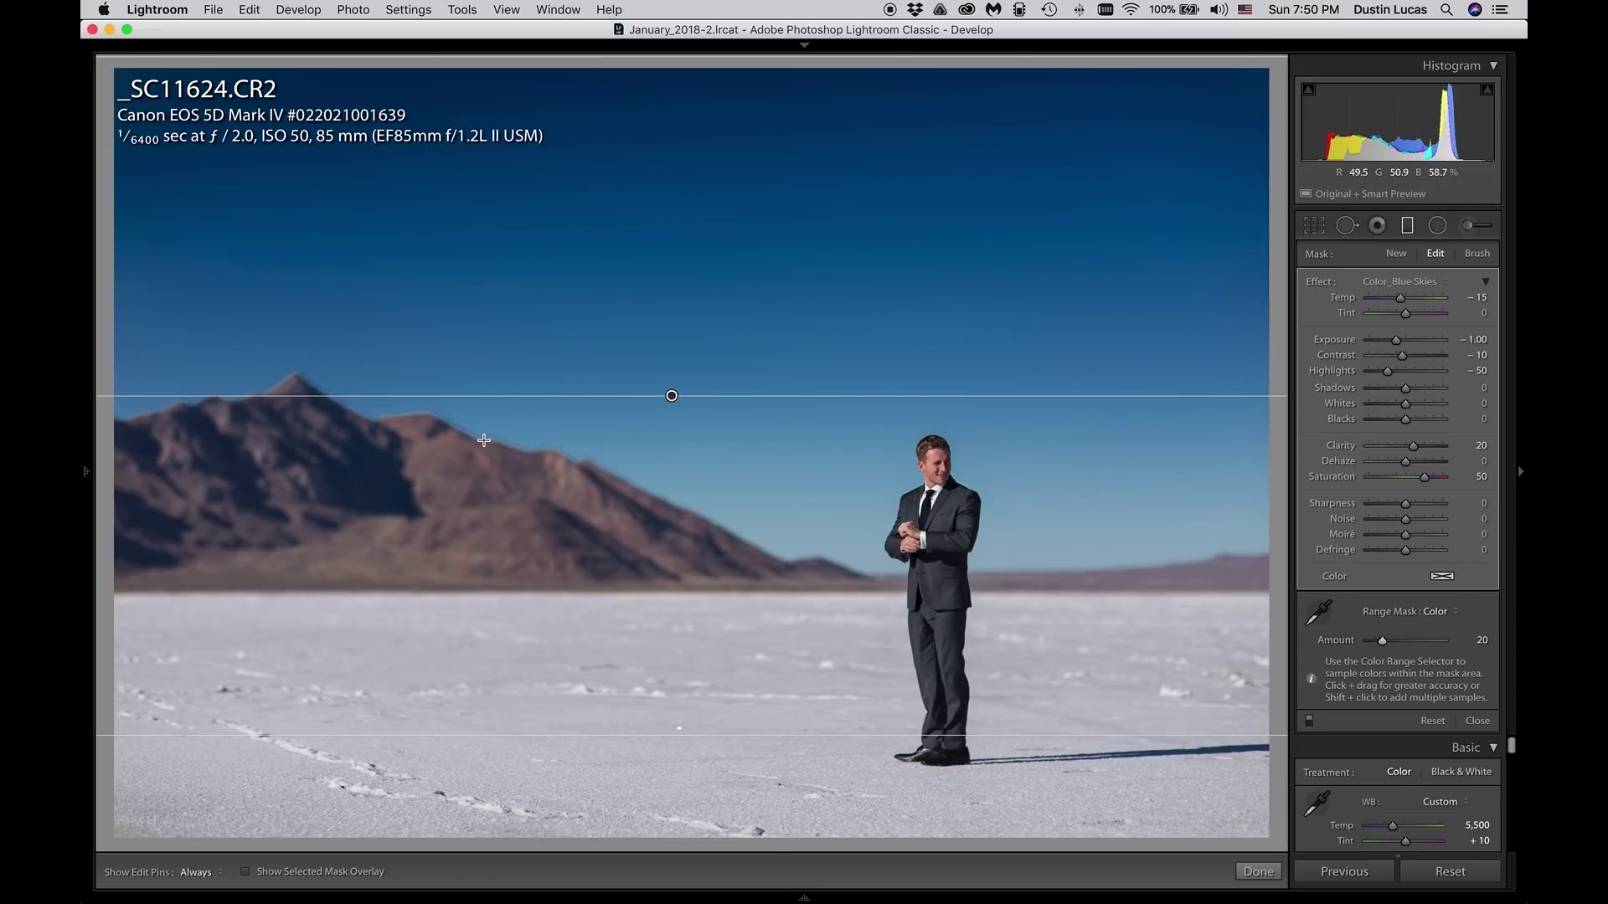
{"action": "left_click", "coordinate": [1308, 721]}
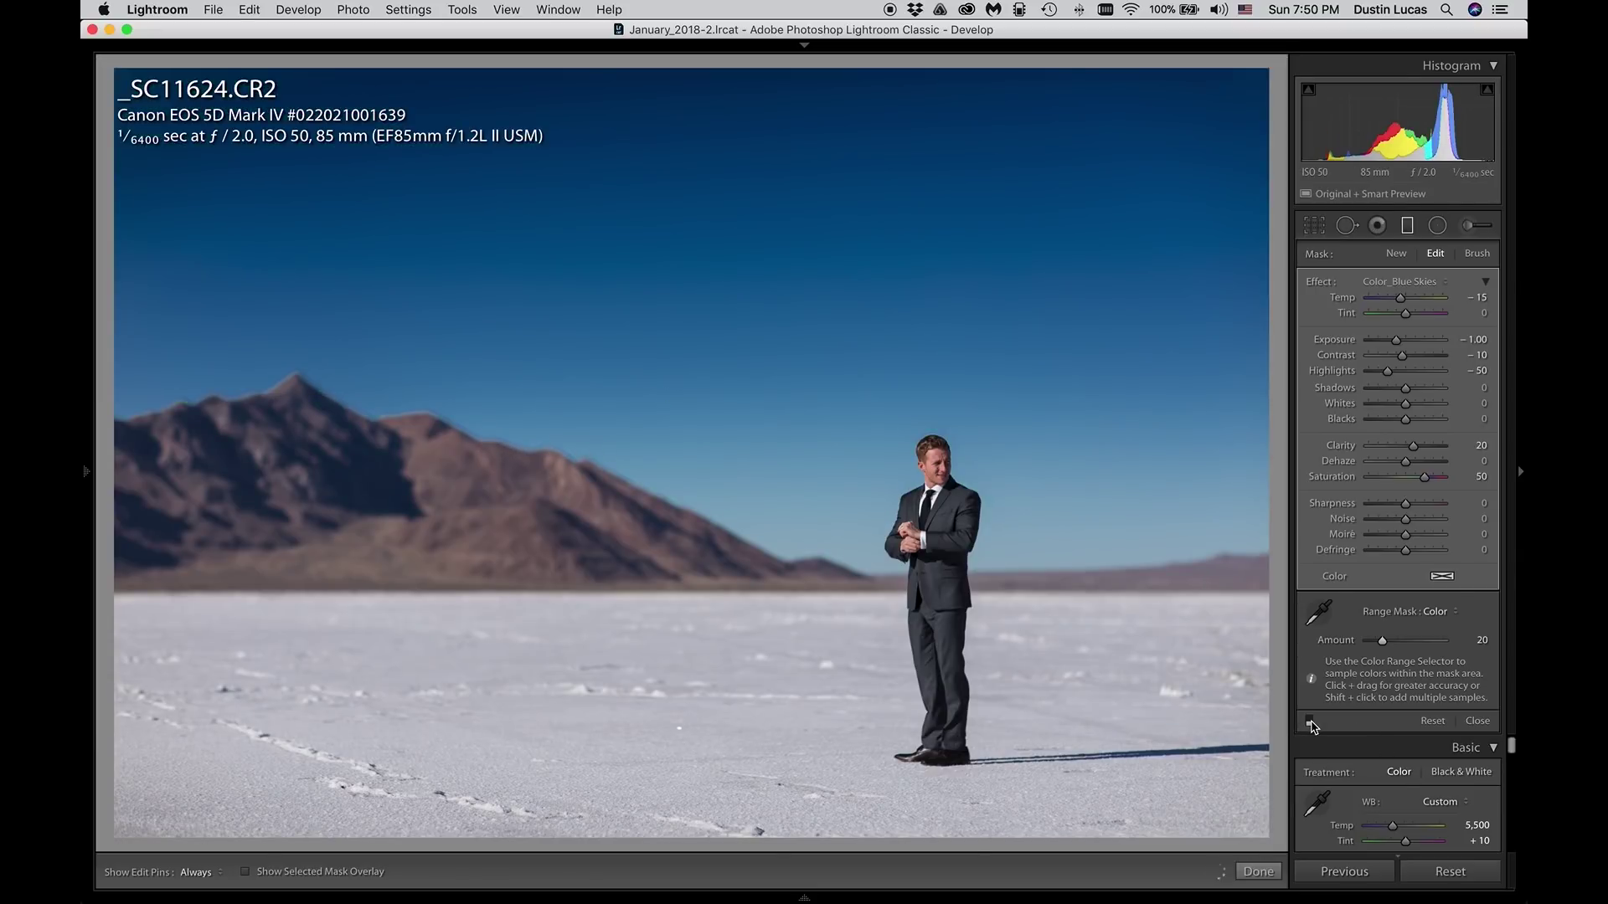
{"action": "left_click", "coordinate": [1309, 721]}
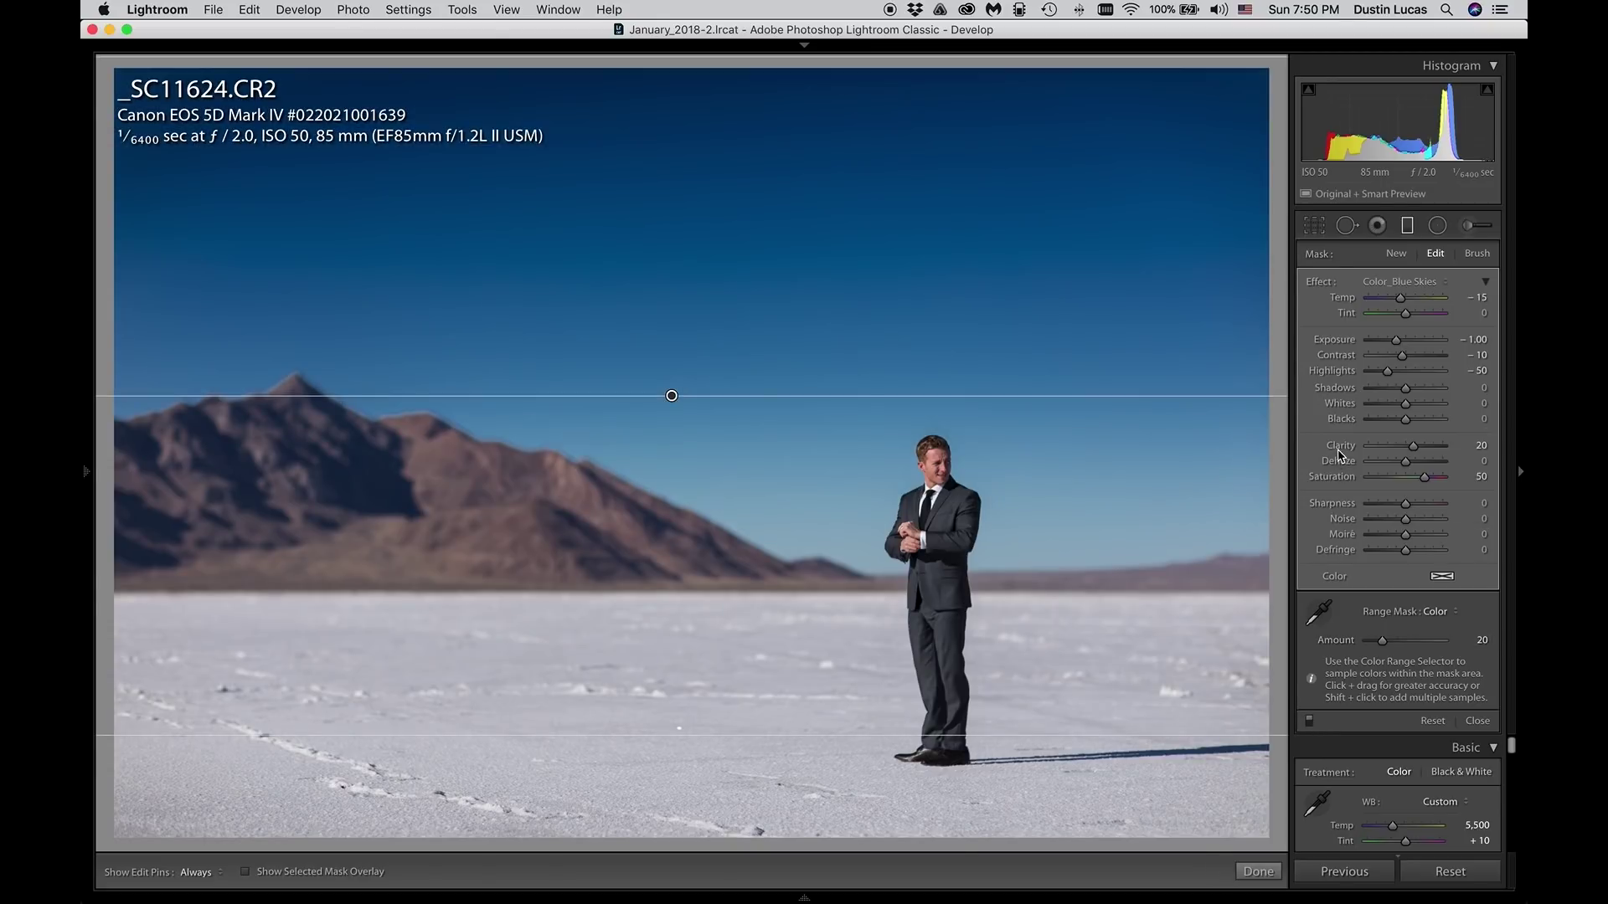
Step: Reset the sky filter's Clarity and Highlights, set Exposure to −0.40 and Saturation to 40, and switch the filter off for comparison
{"action": "double_click", "coordinate": [1341, 447]}
{"action": "left_click_drag", "start_coordinate": [1407, 349], "coordinate": [1408, 348]}
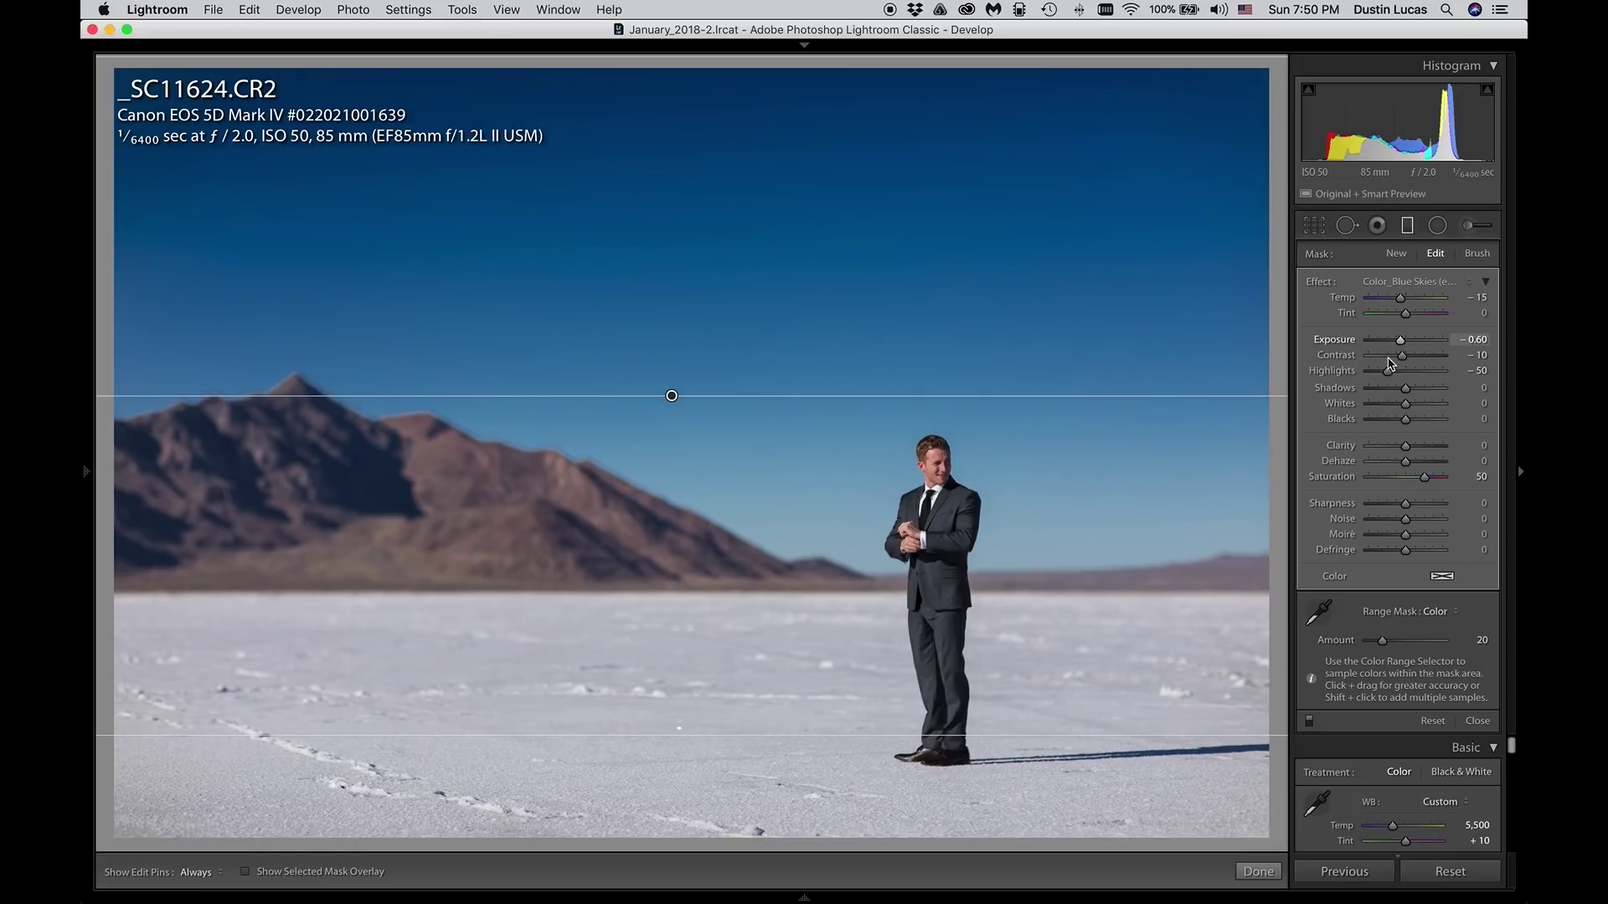
{"action": "double_click", "coordinate": [1339, 372]}
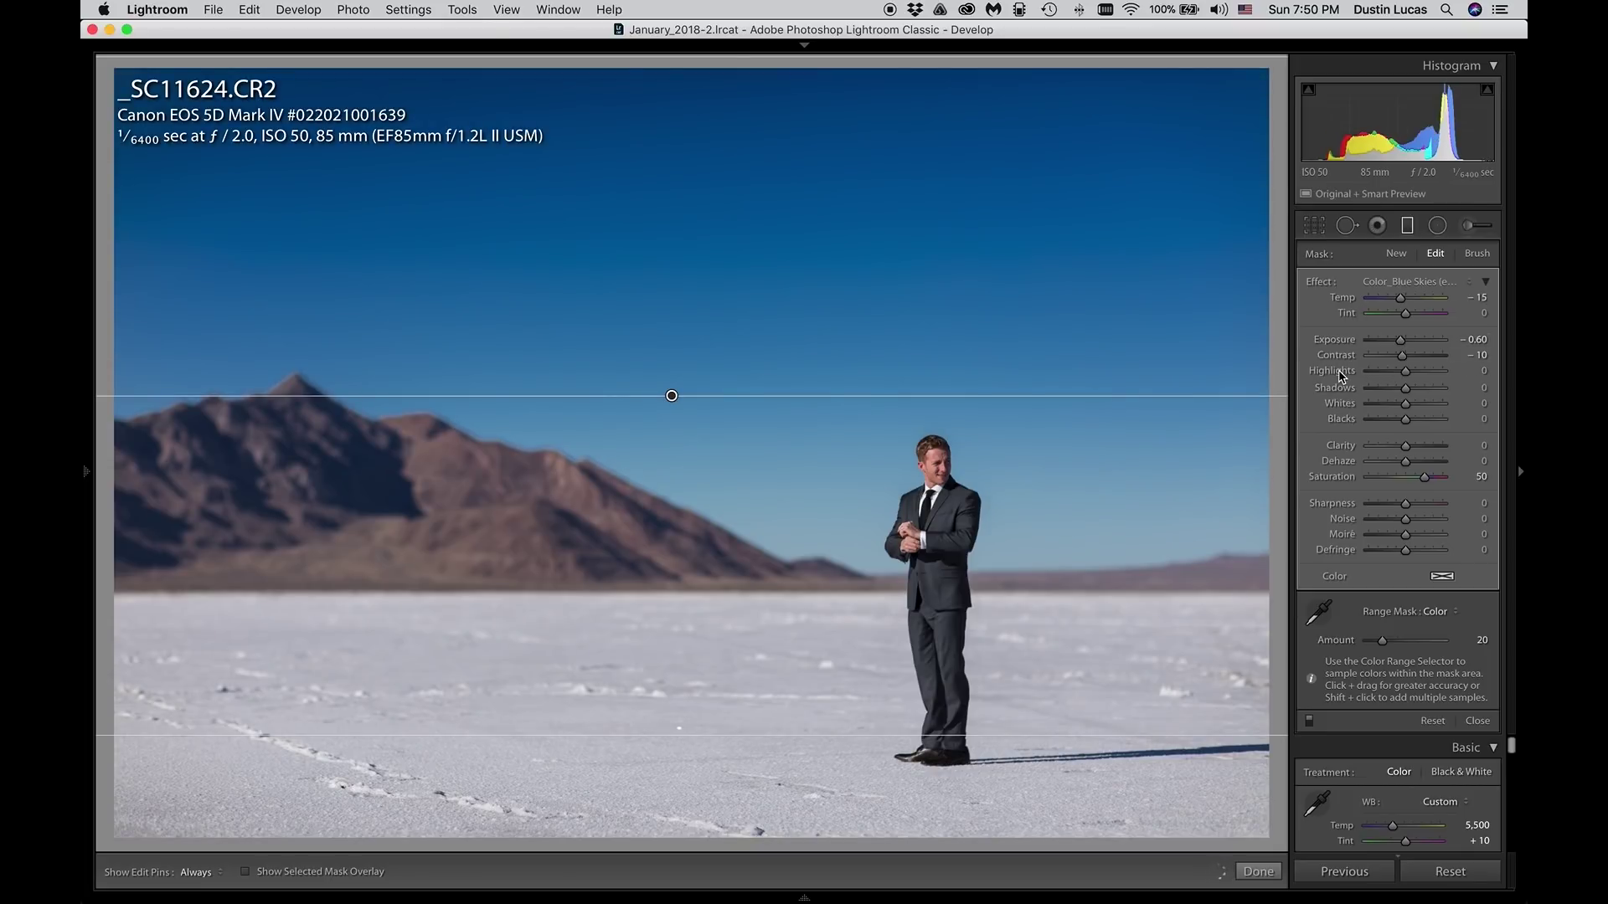
{"action": "left_click", "coordinate": [1395, 343]}
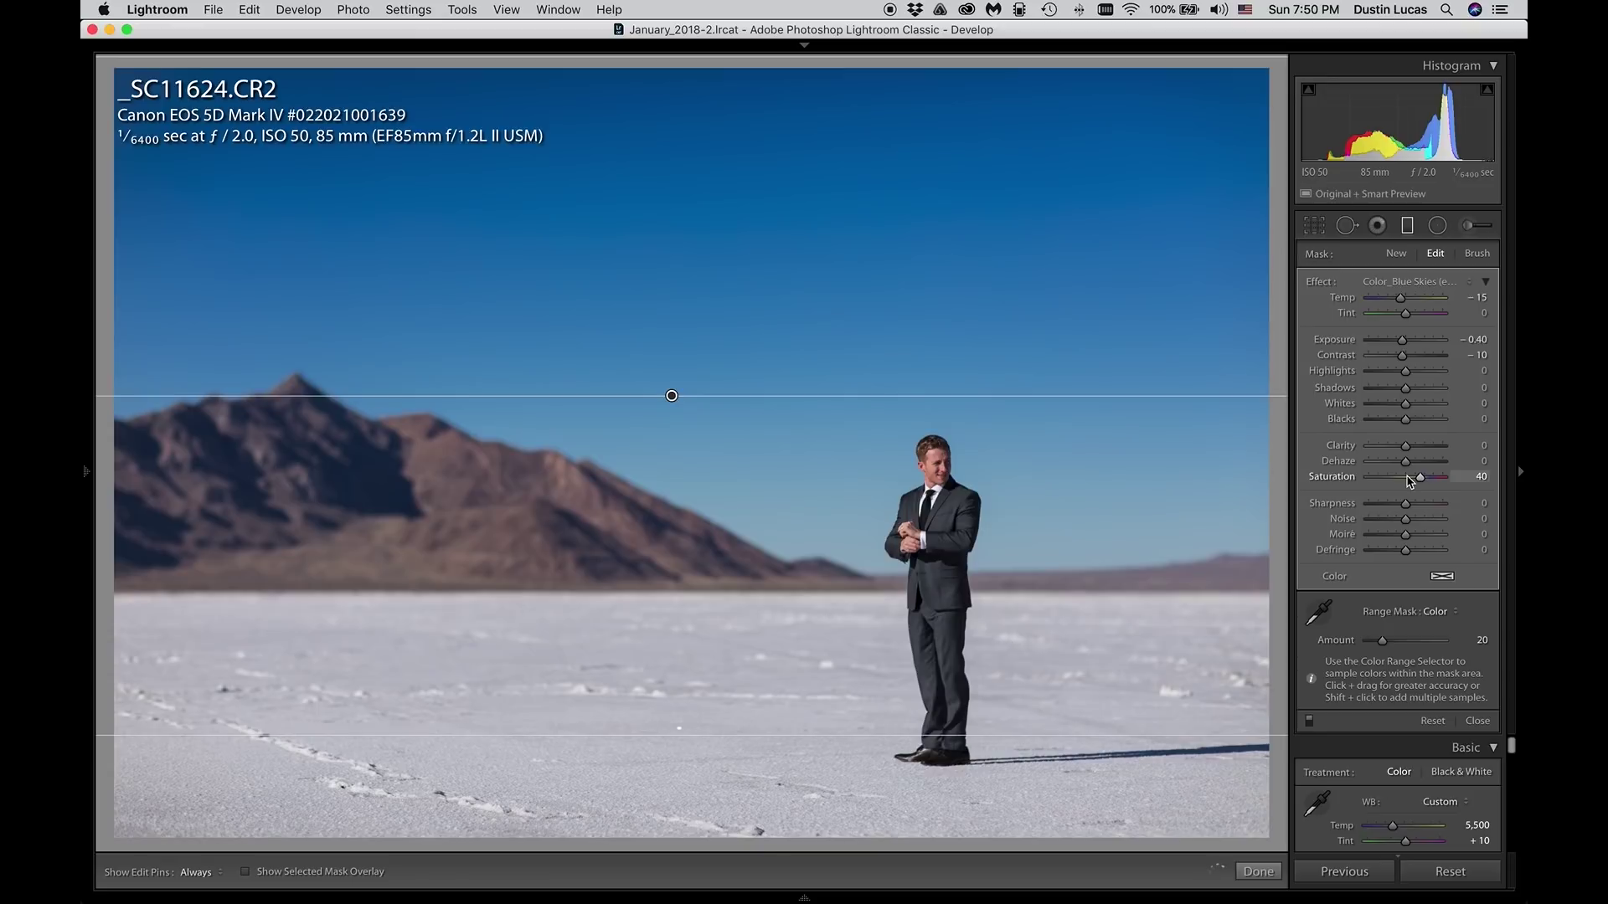
{"action": "left_click", "coordinate": [1309, 720]}
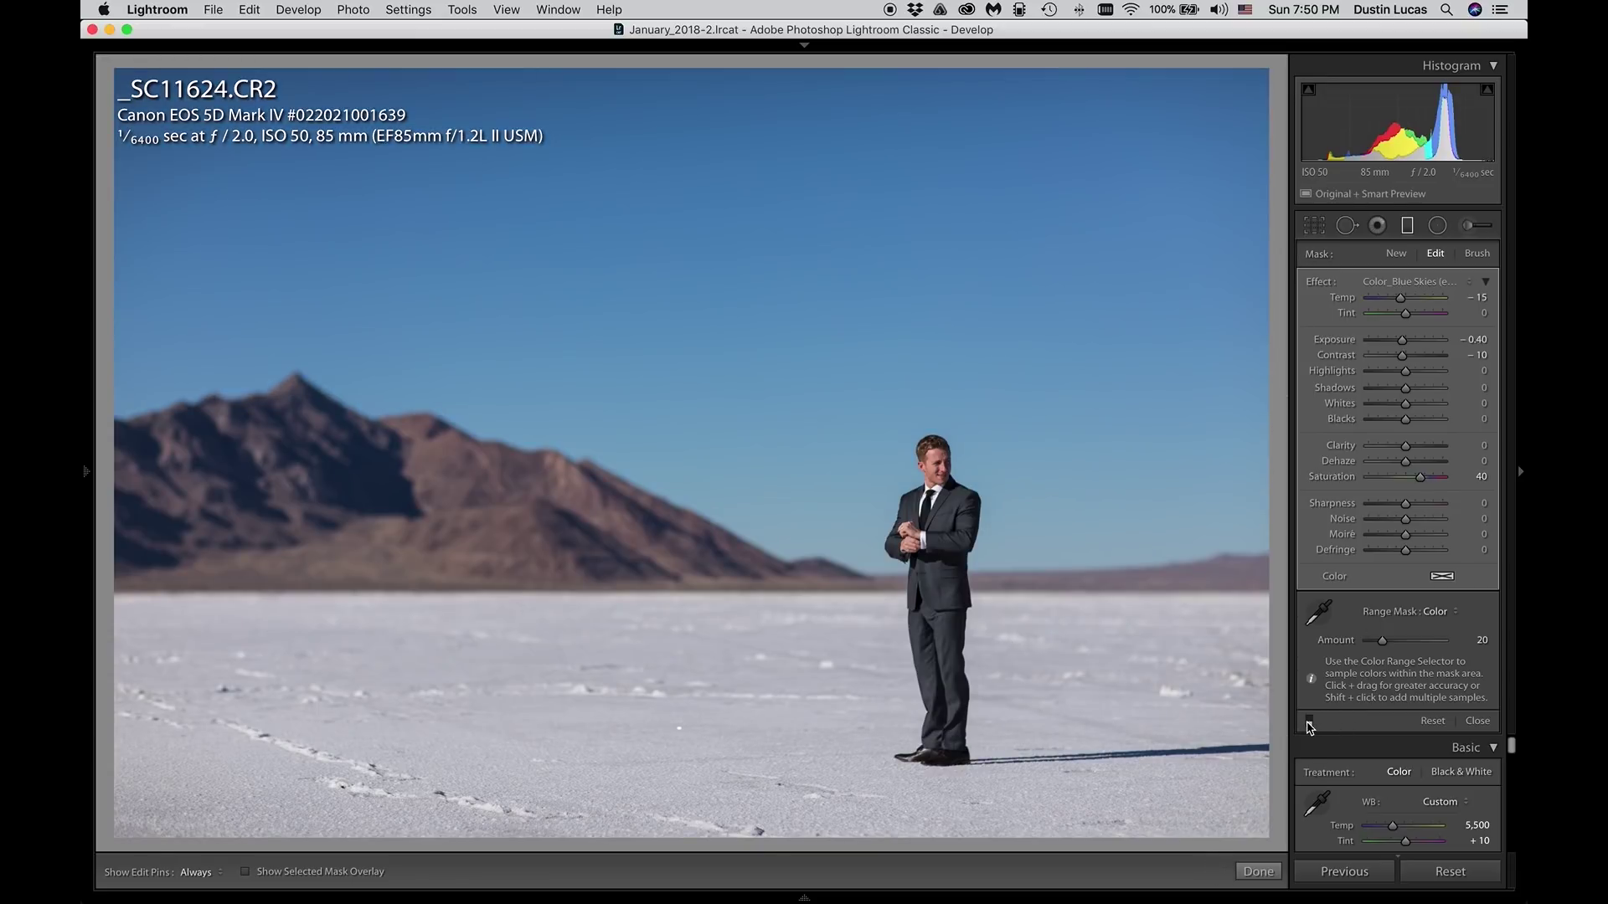
Step: Switch the sky's graduated filter back on and reduce its color range amount to 0
{"action": "left_click", "coordinate": [1309, 721]}
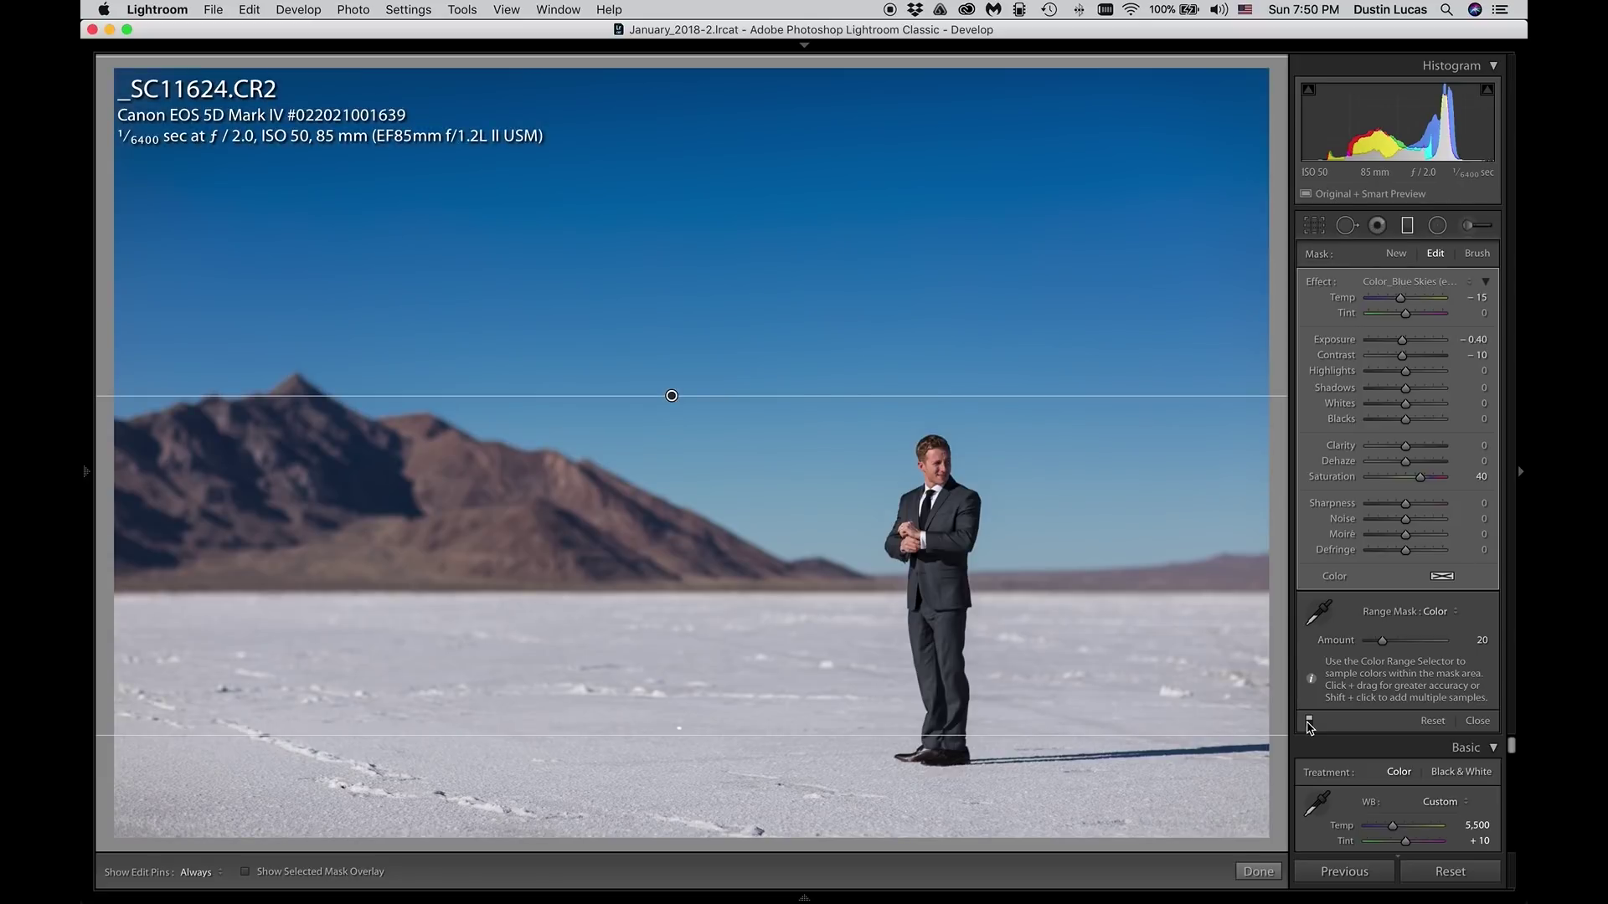
{"action": "left_click_drag", "start_coordinate": [1379, 638], "coordinate": [1378, 645]}
{"action": "left_click_drag", "start_coordinate": [1378, 644], "coordinate": [1348, 649]}
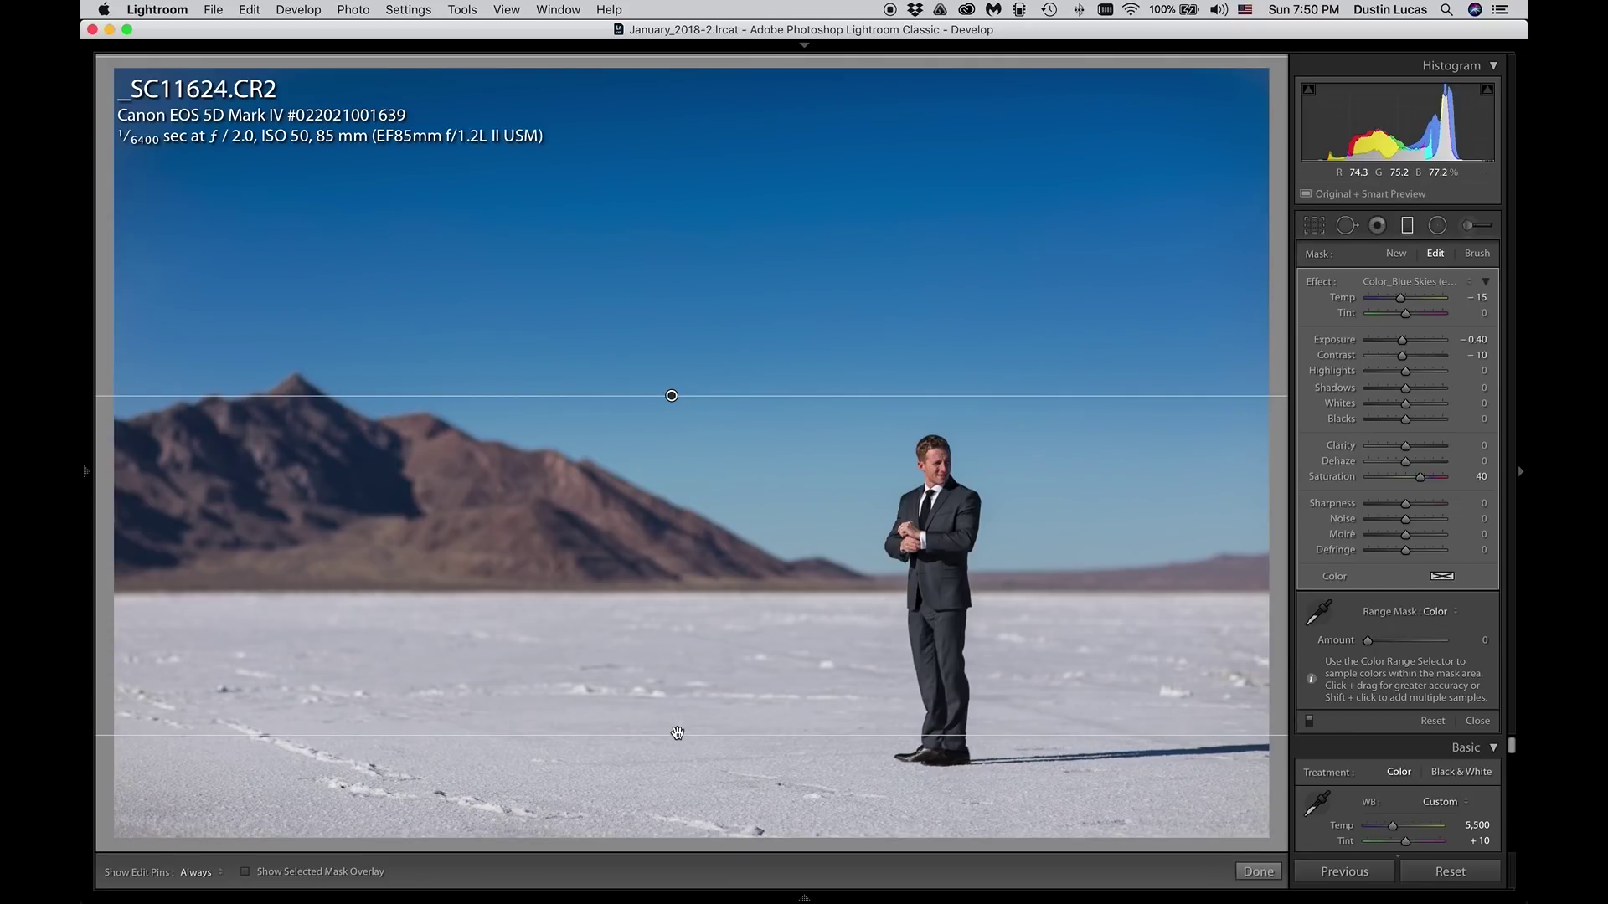
Step: Raise the sky gradient's lower edge to just below the horizon and reapply the Color_Blue Skies preset
{"action": "left_click_drag", "start_coordinate": [678, 710], "coordinate": [685, 639]}
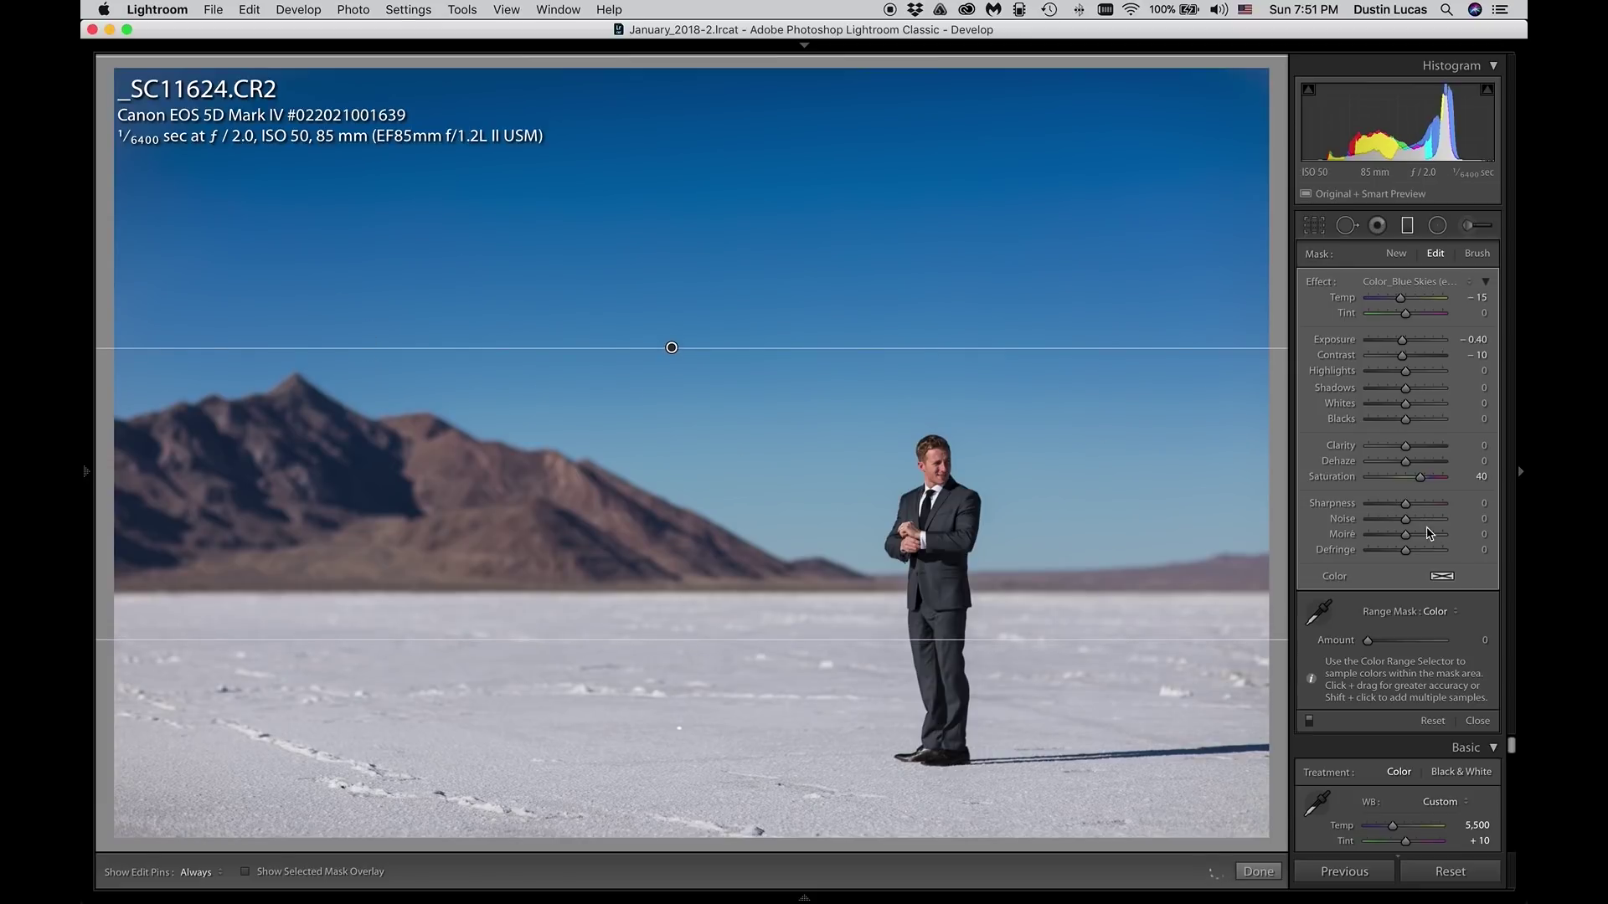
{"action": "left_click_drag", "start_coordinate": [1421, 483], "coordinate": [1426, 483]}
{"action": "left_click", "coordinate": [1409, 287]}
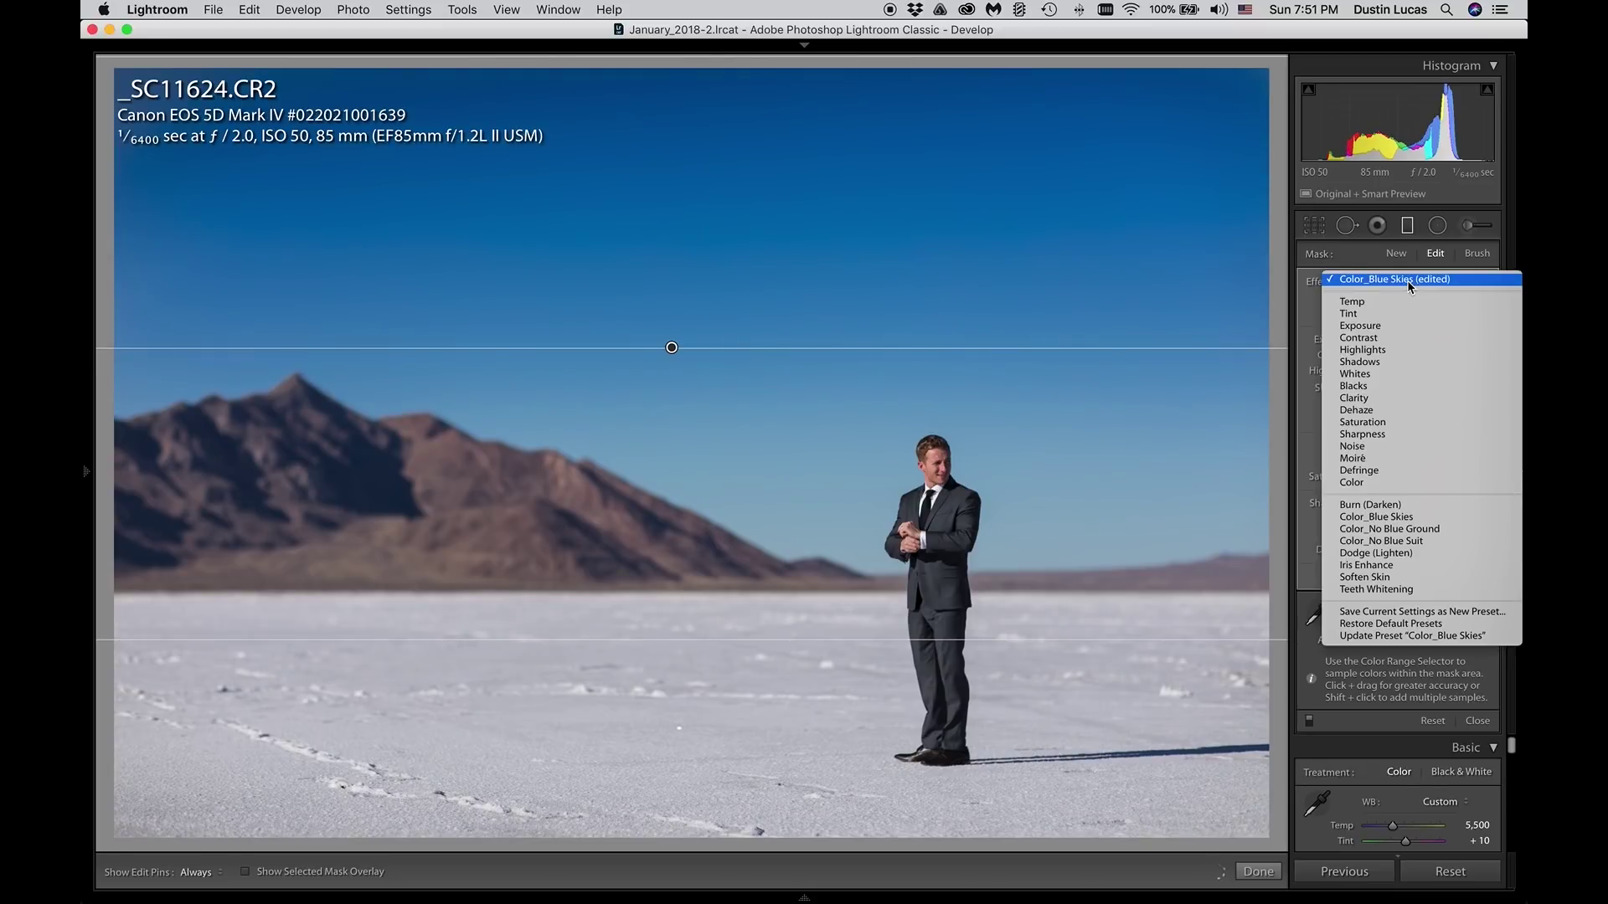
{"action": "left_click", "coordinate": [1386, 517]}
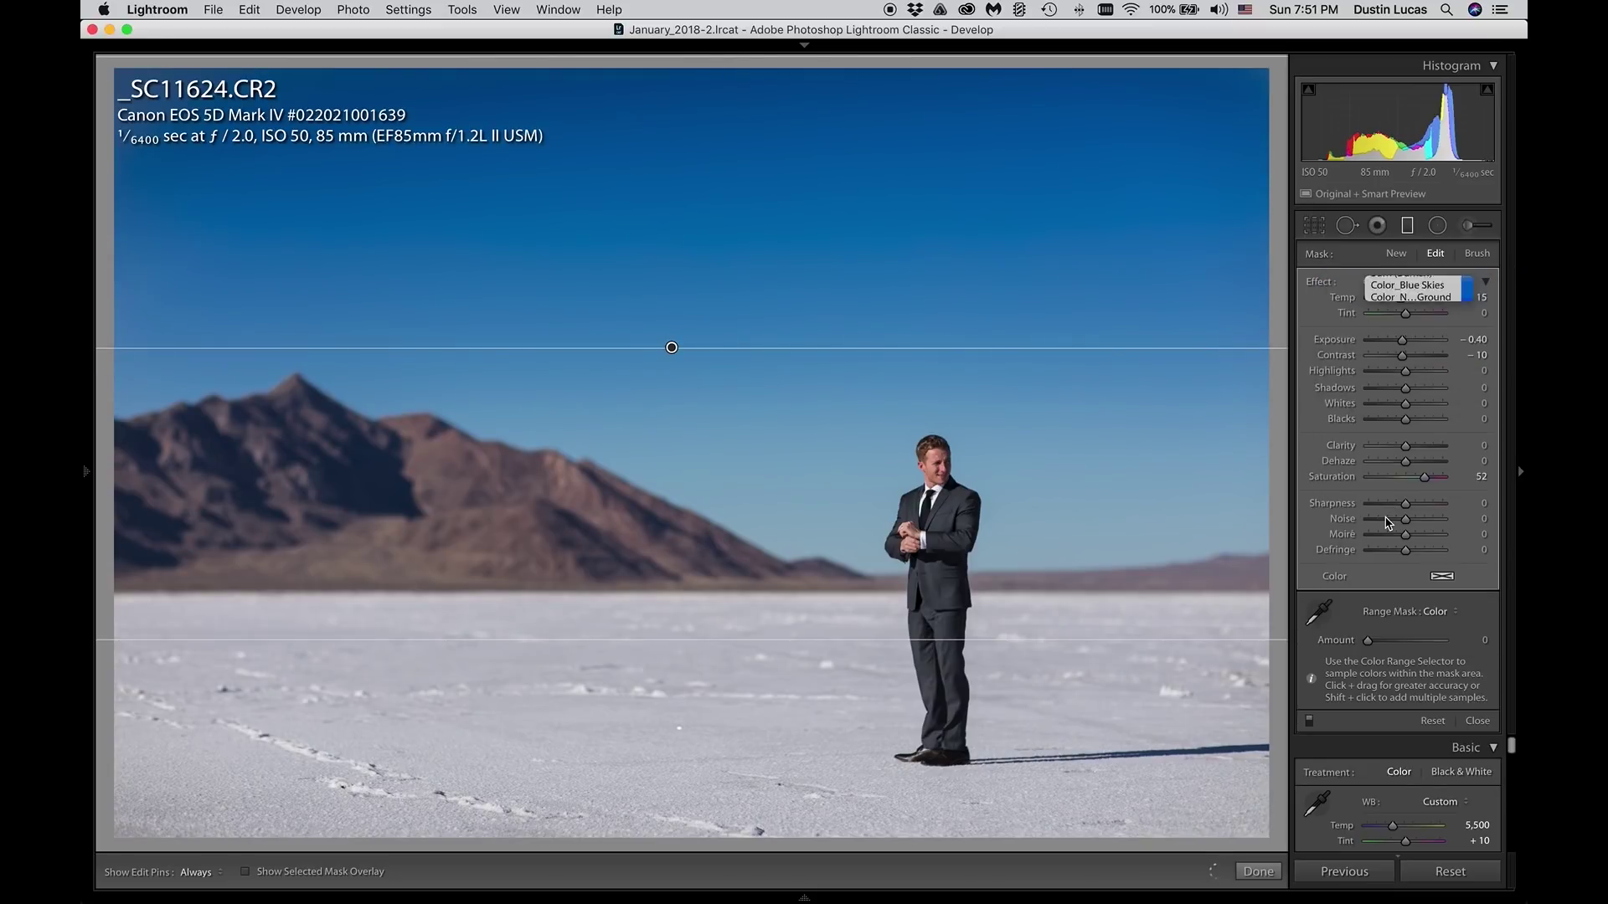
Step: Show the sky filter's mask overlay and extend the gradient's lower edge down toward the bottom of the photo
{"action": "key", "text": "o"}
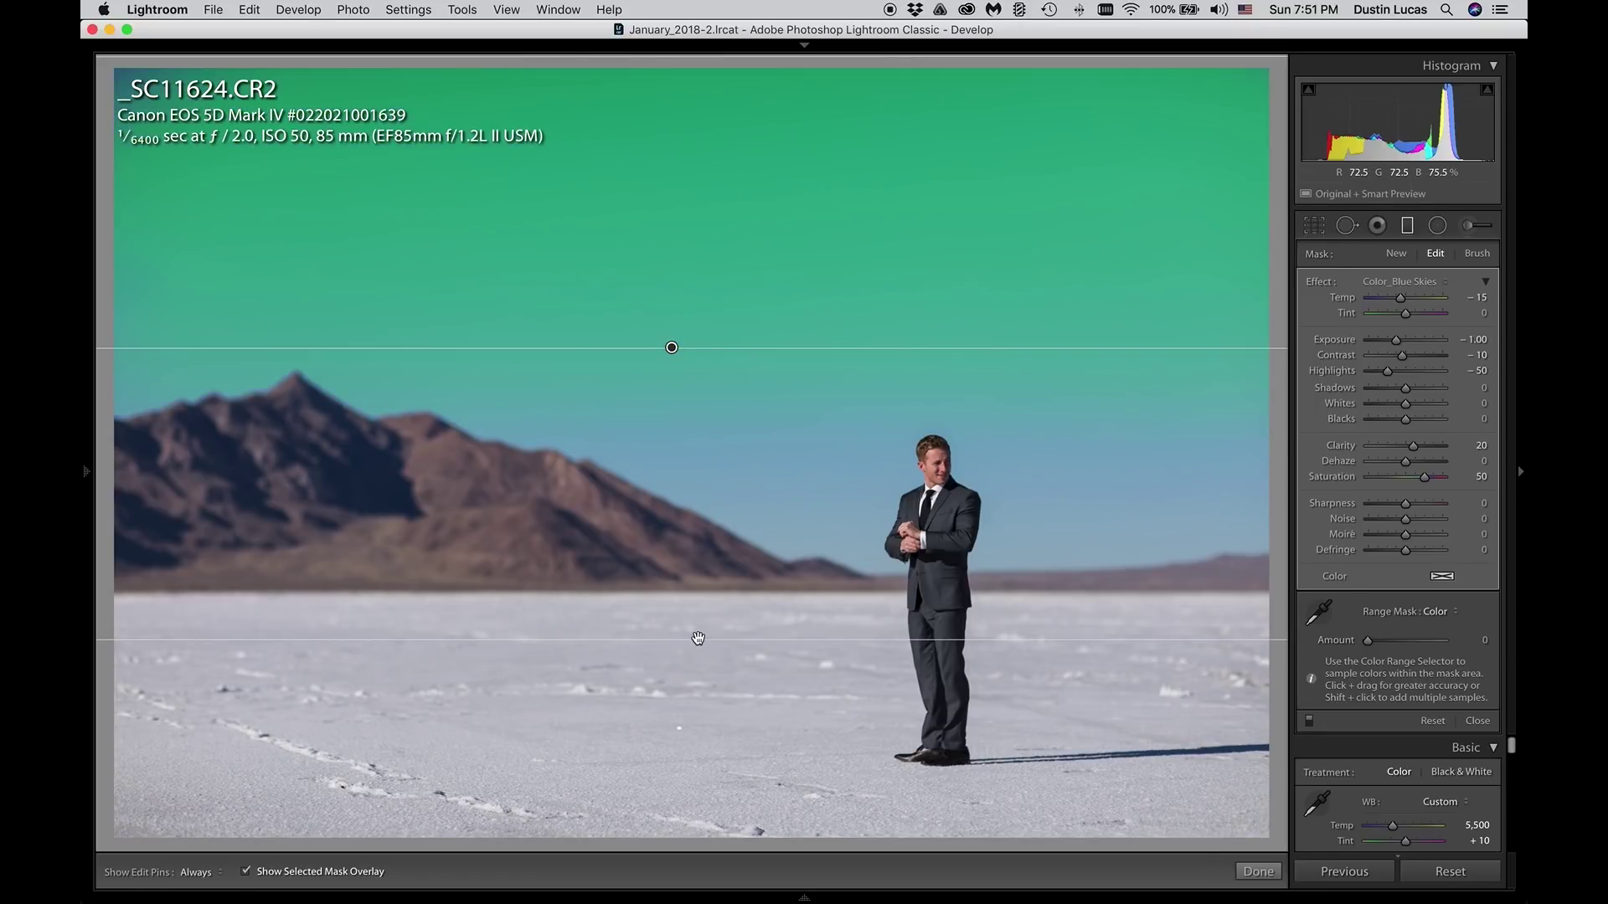
{"action": "mouse_move", "coordinate": [690, 748]}
{"action": "left_mouse_down"}
{"action": "mouse_move", "coordinate": [688, 805]}
{"action": "mouse_move", "coordinate": [685, 730]}
{"action": "left_mouse_up"}
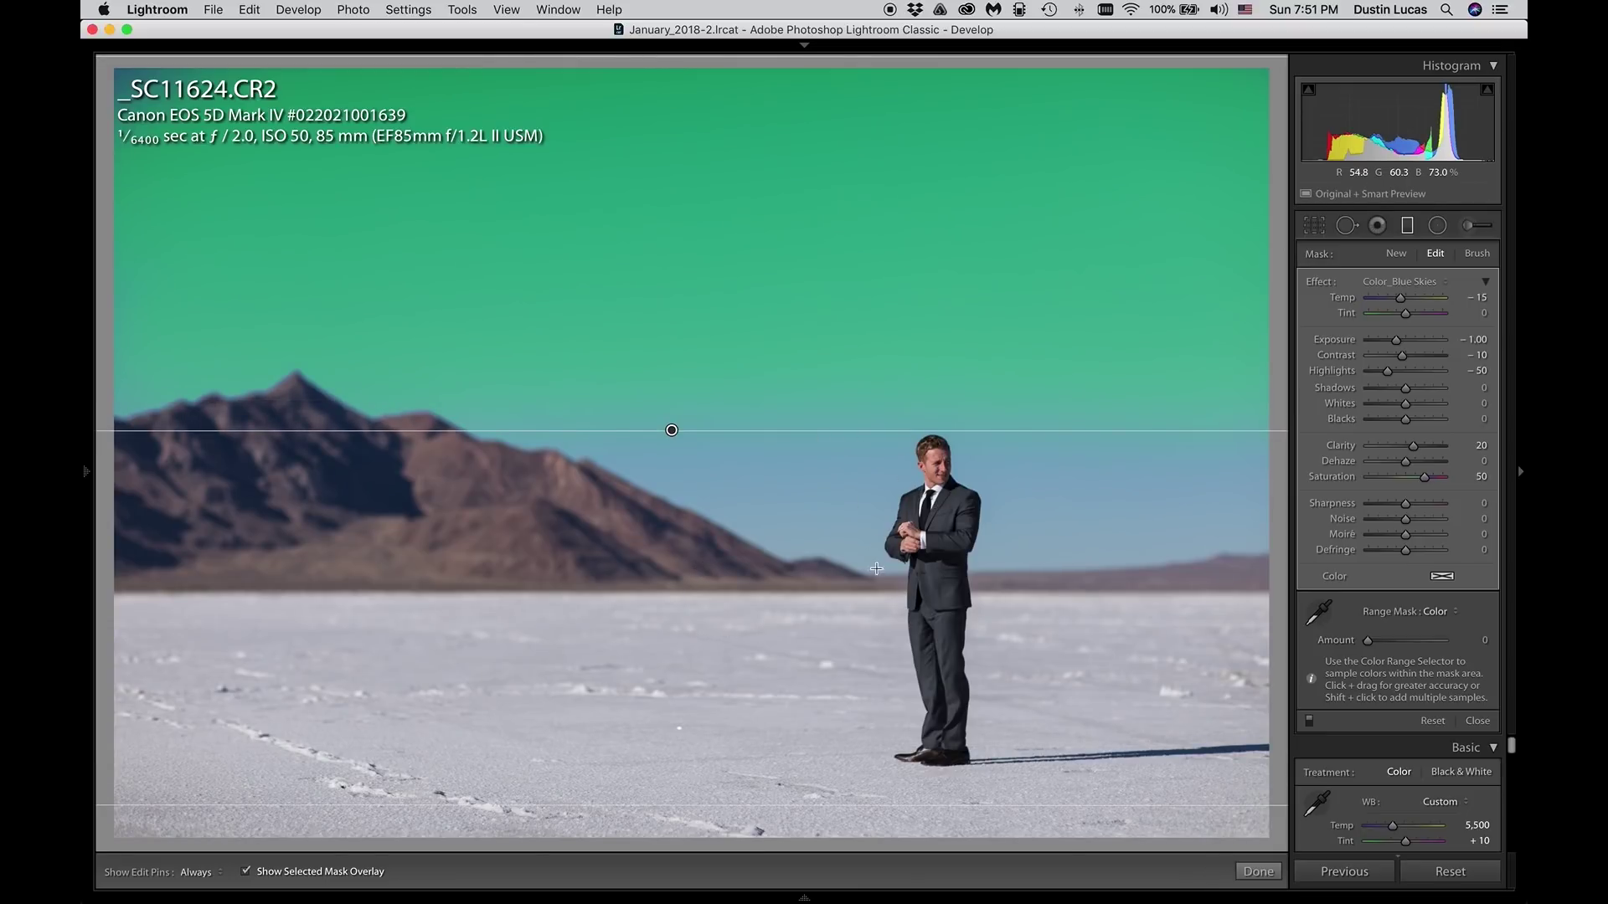
{"action": "left_click_drag", "start_coordinate": [802, 843], "coordinate": [802, 901]}
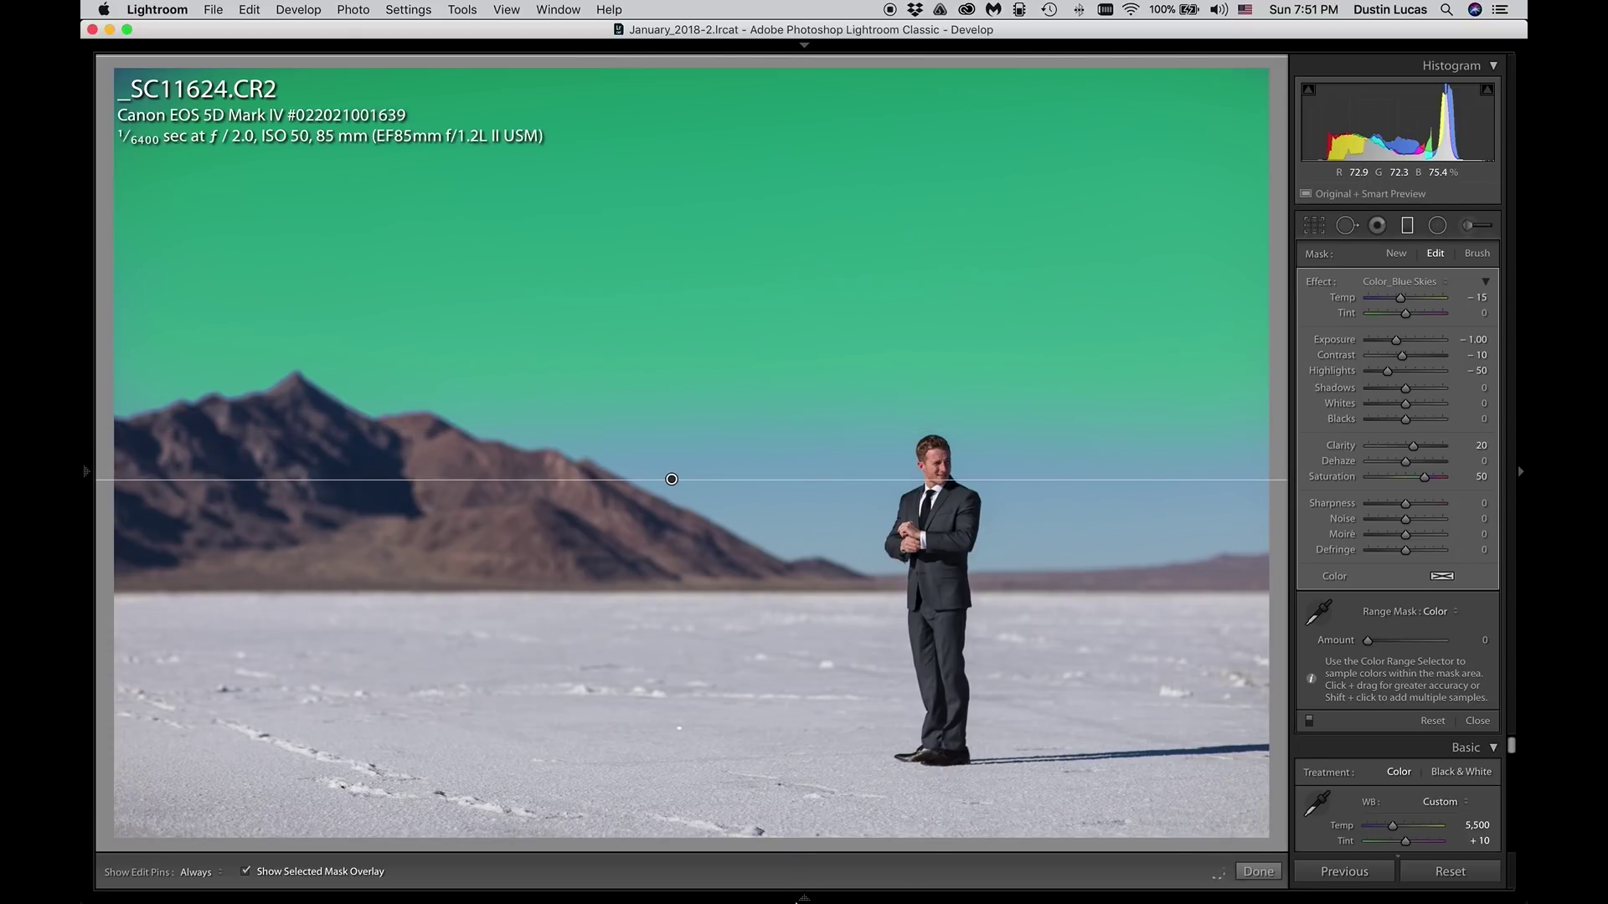
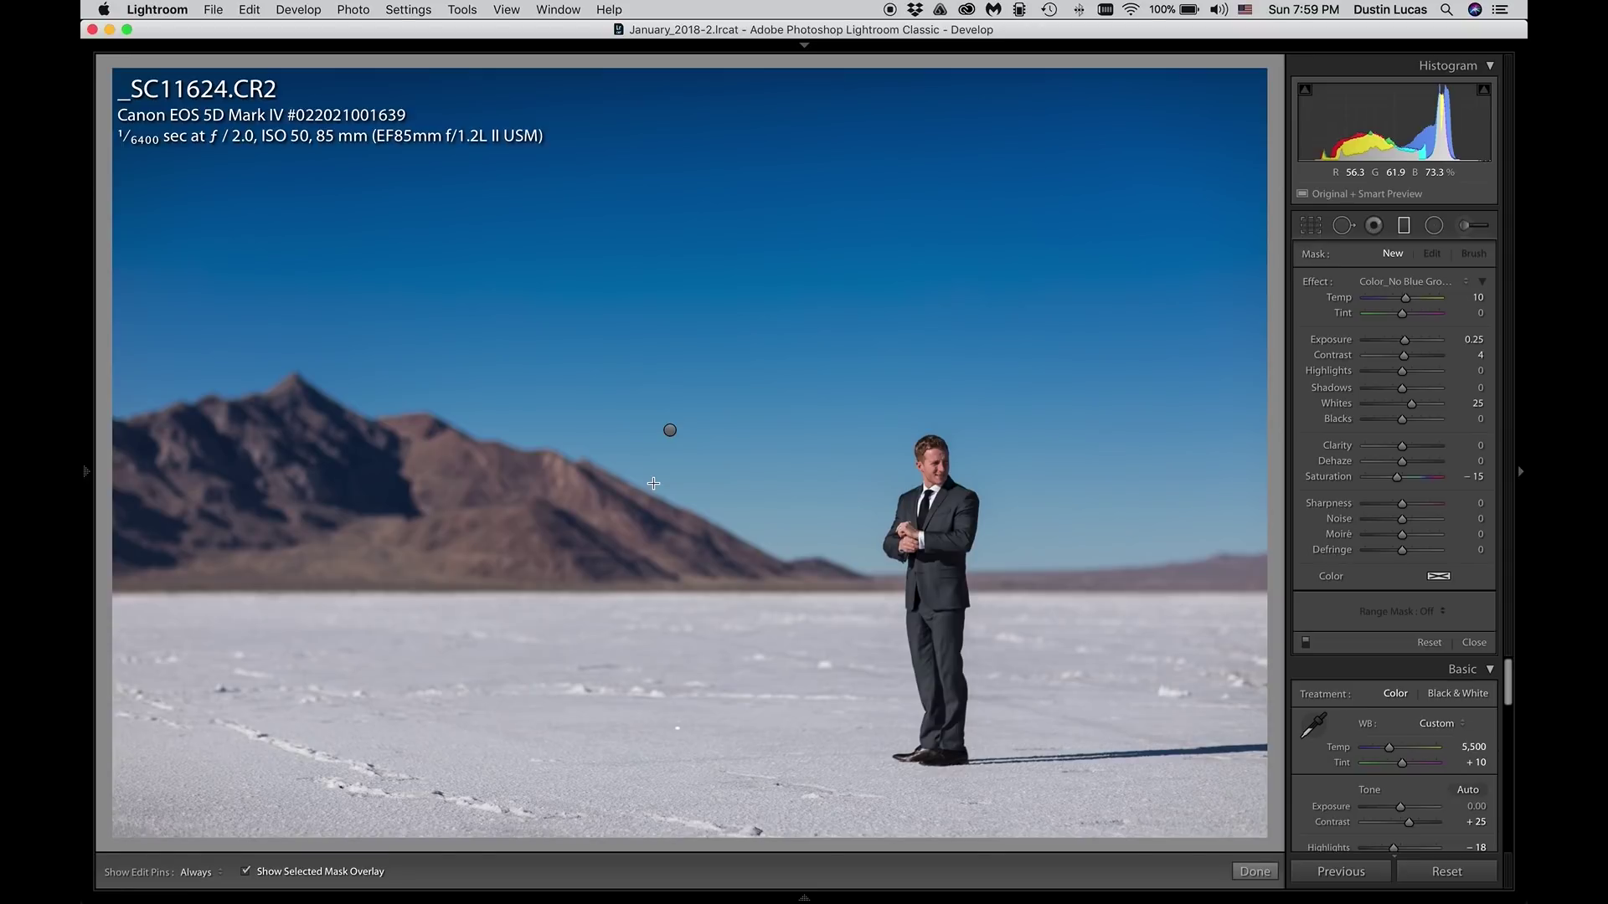
Step: Draw a straight graduated filter with the Color_No Blue Ground preset from the salt flat up to just above the mountain peak
{"action": "left_click", "coordinate": [1403, 283]}
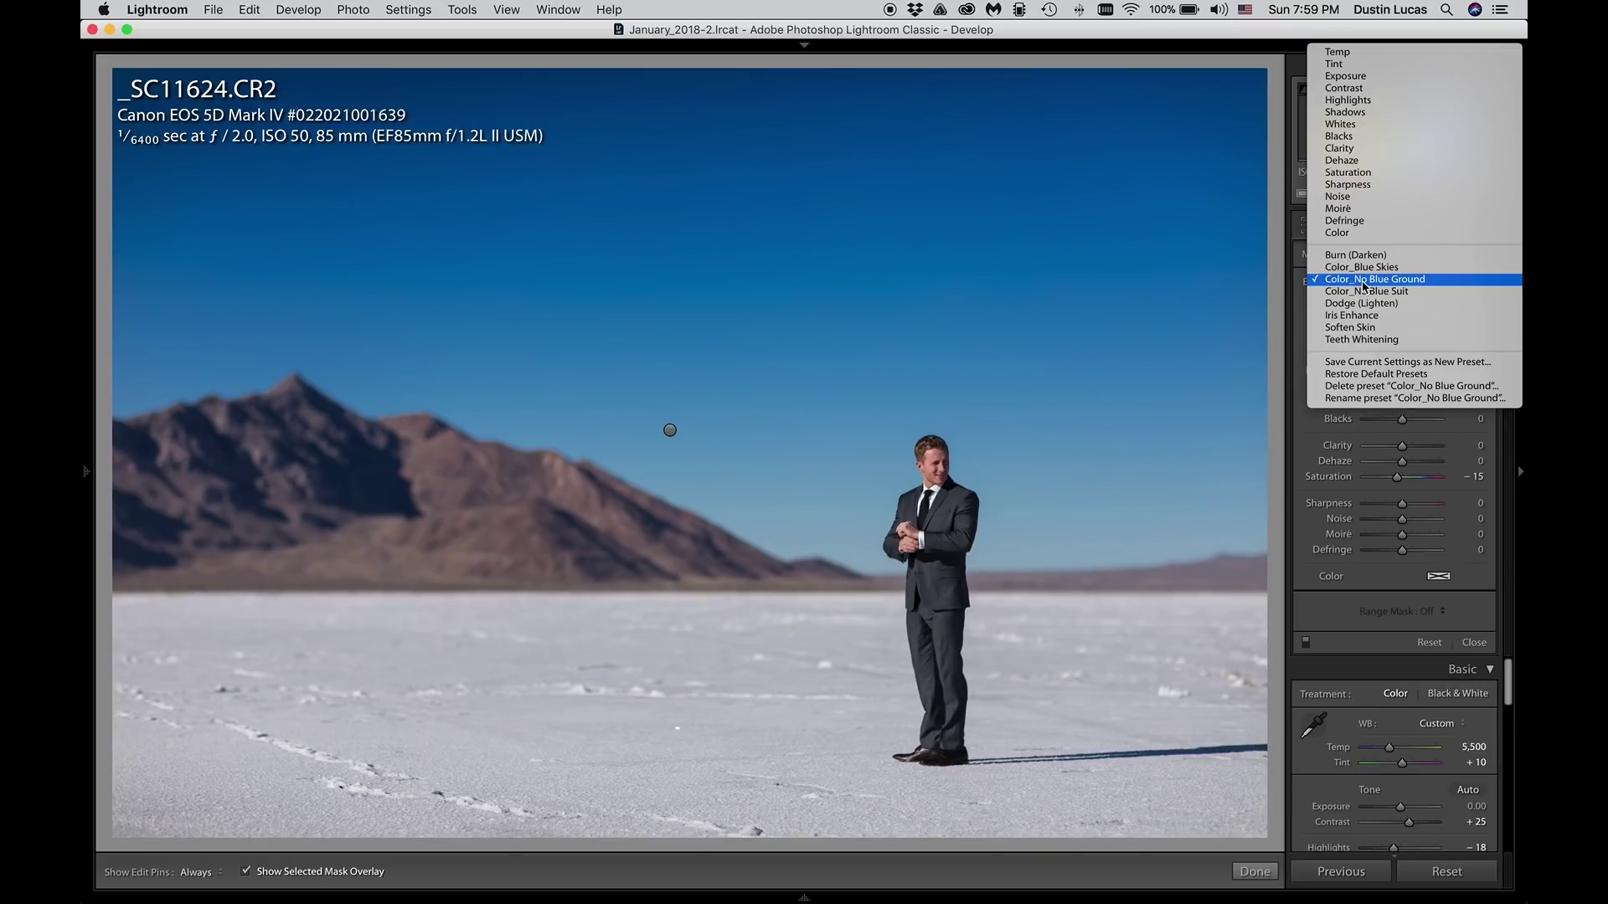
{"action": "left_click", "coordinate": [1098, 474]}
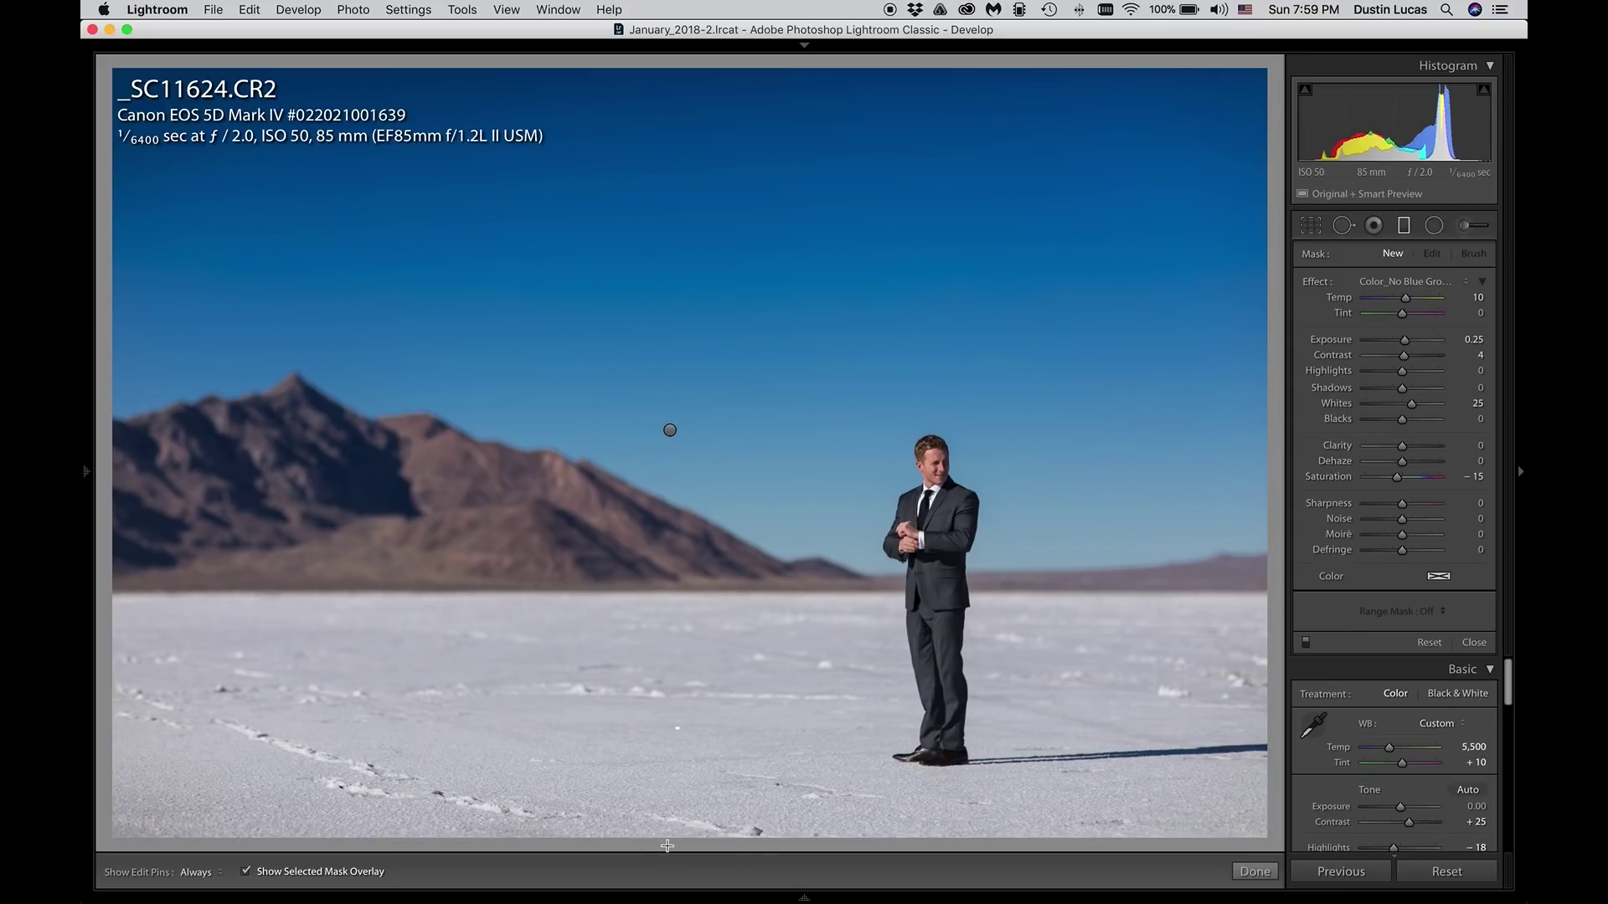
{"action": "key", "text": "shift"}
{"action": "left_click_drag", "start_coordinate": [674, 636], "coordinate": [681, 370]}
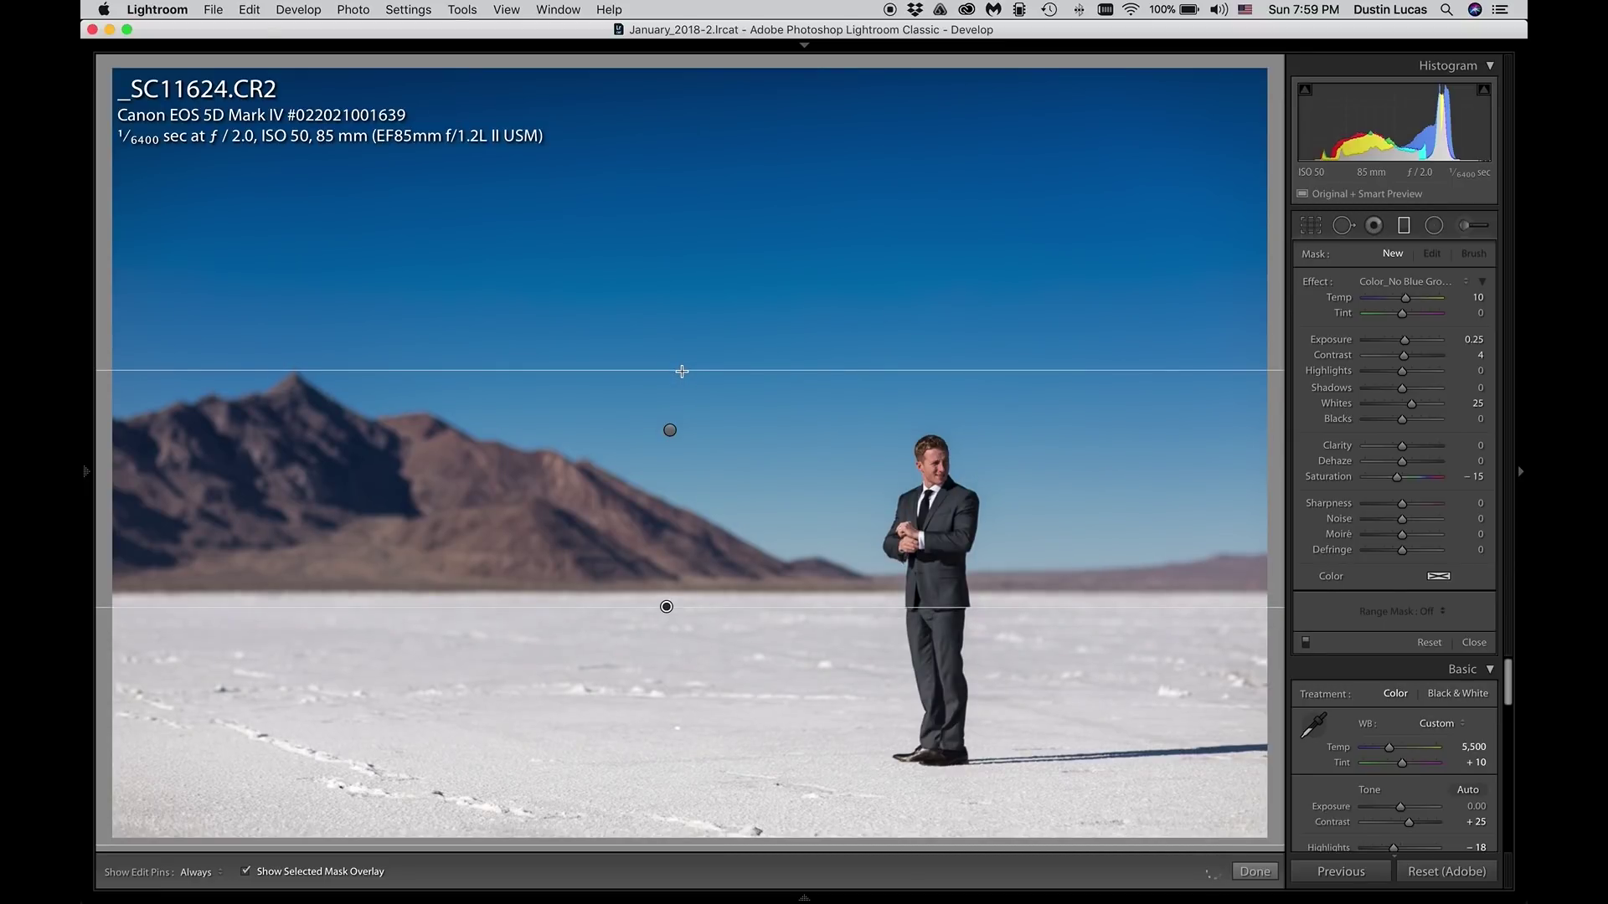
{"action": "left_click_drag", "start_coordinate": [682, 380], "coordinate": [684, 346]}
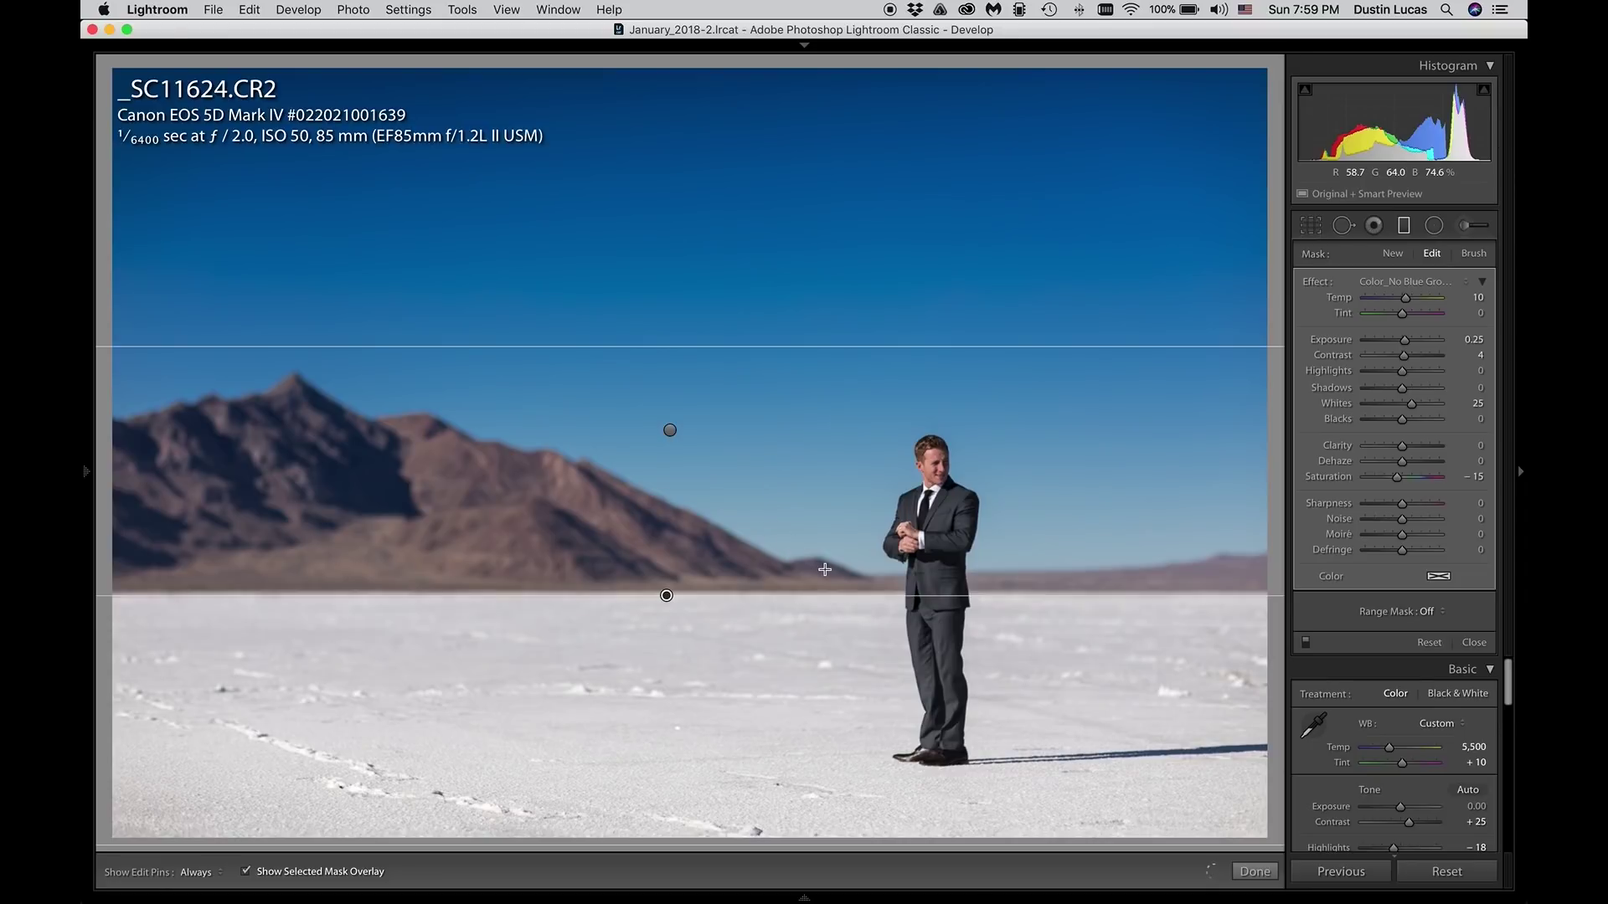
Step: Show the ground filter's mask overlay and set its range mask to Luminance
{"action": "key", "text": "o"}
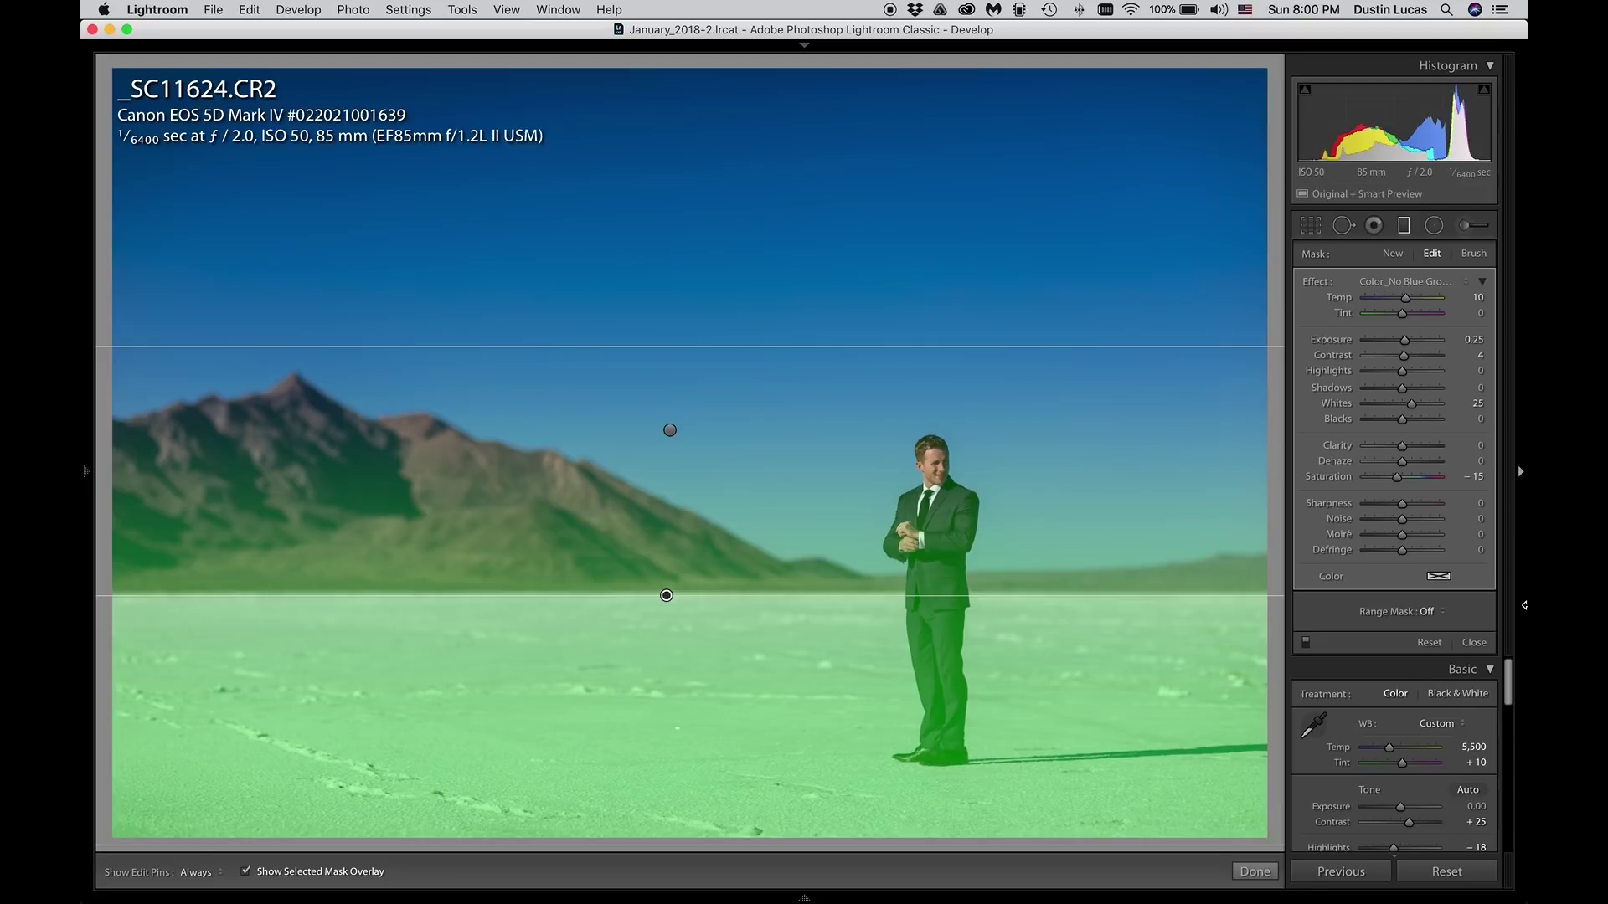
{"action": "left_click", "coordinate": [1432, 614]}
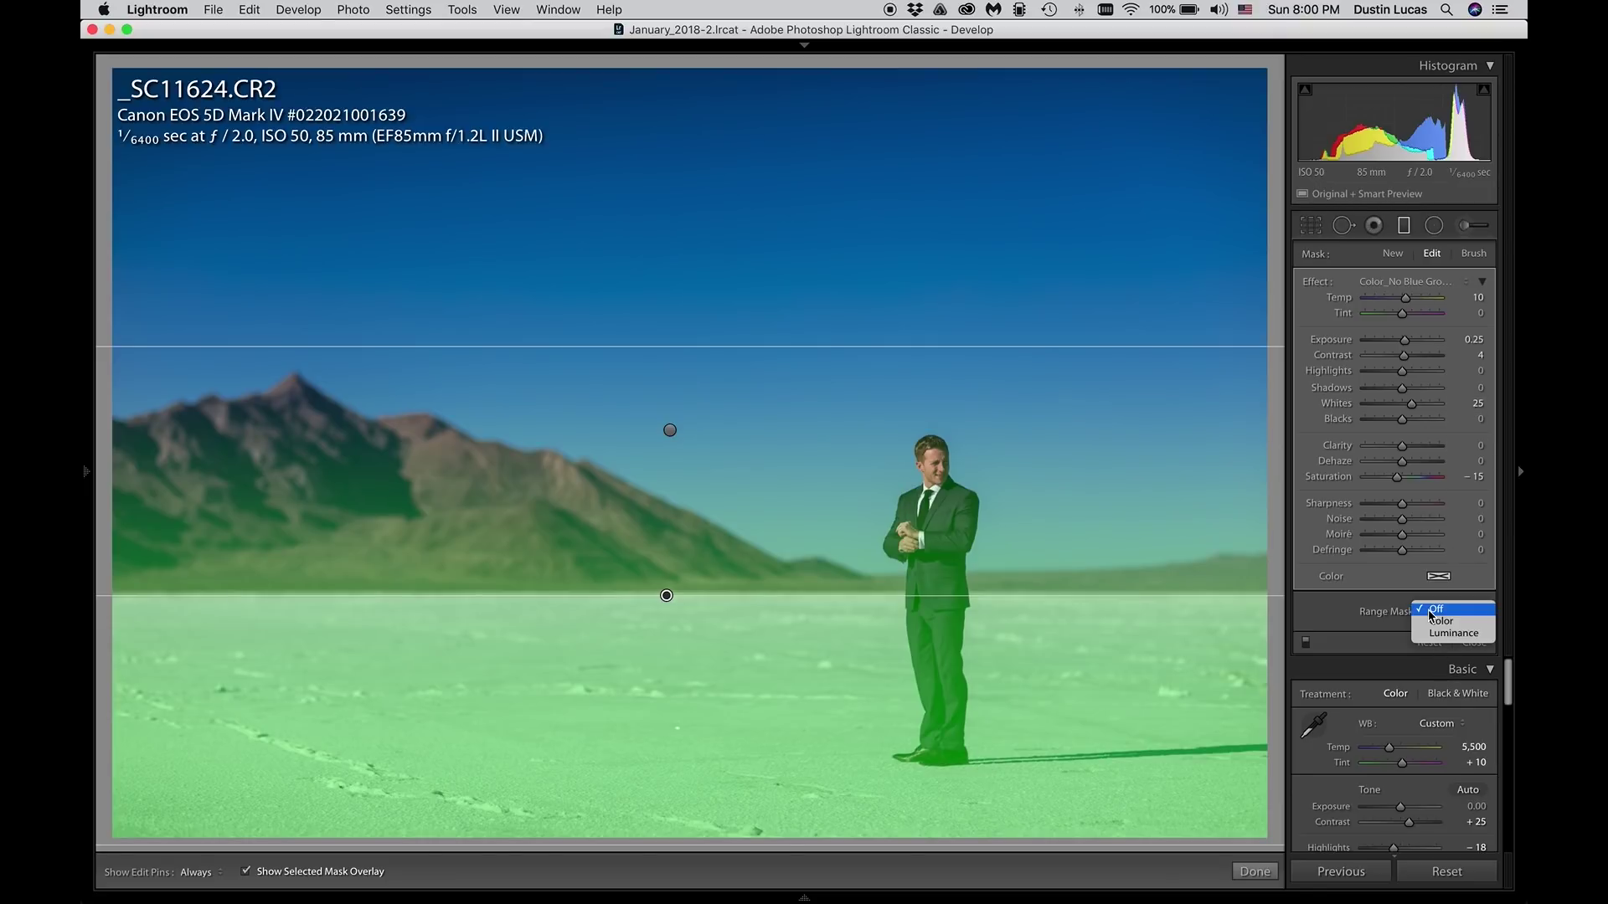
{"action": "left_click", "coordinate": [1440, 642]}
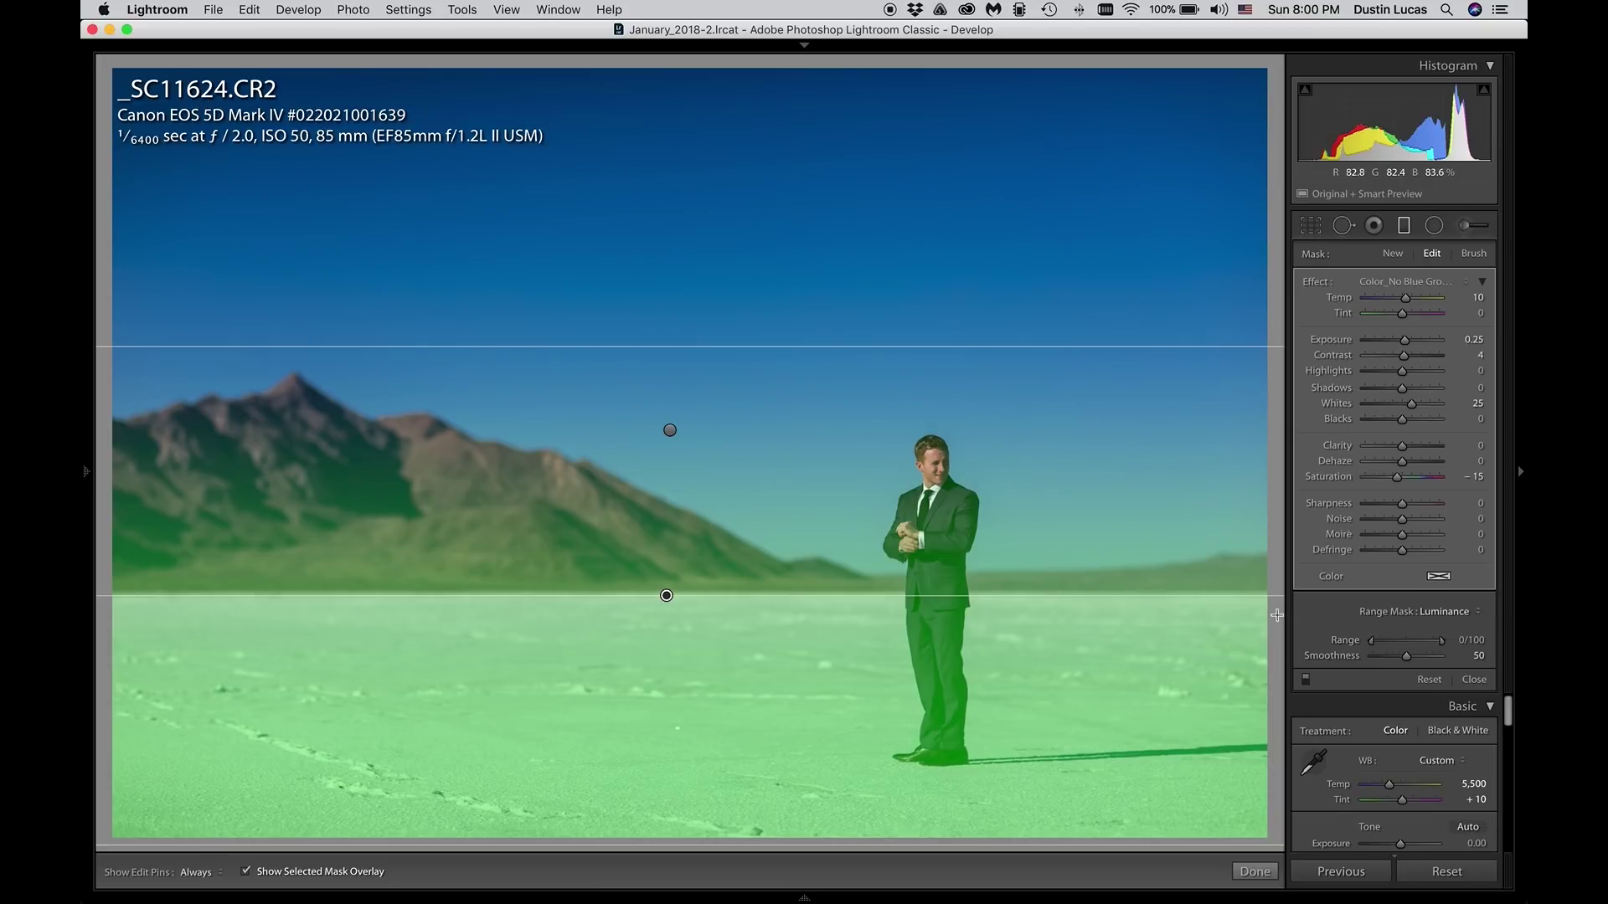
Step: Try luminance ranges of 40/100 and 50/100 on the ground filter, set Smoothness to 25 and lower the range to 17/100
{"action": "left_click_drag", "start_coordinate": [1372, 642], "coordinate": [1397, 643]}
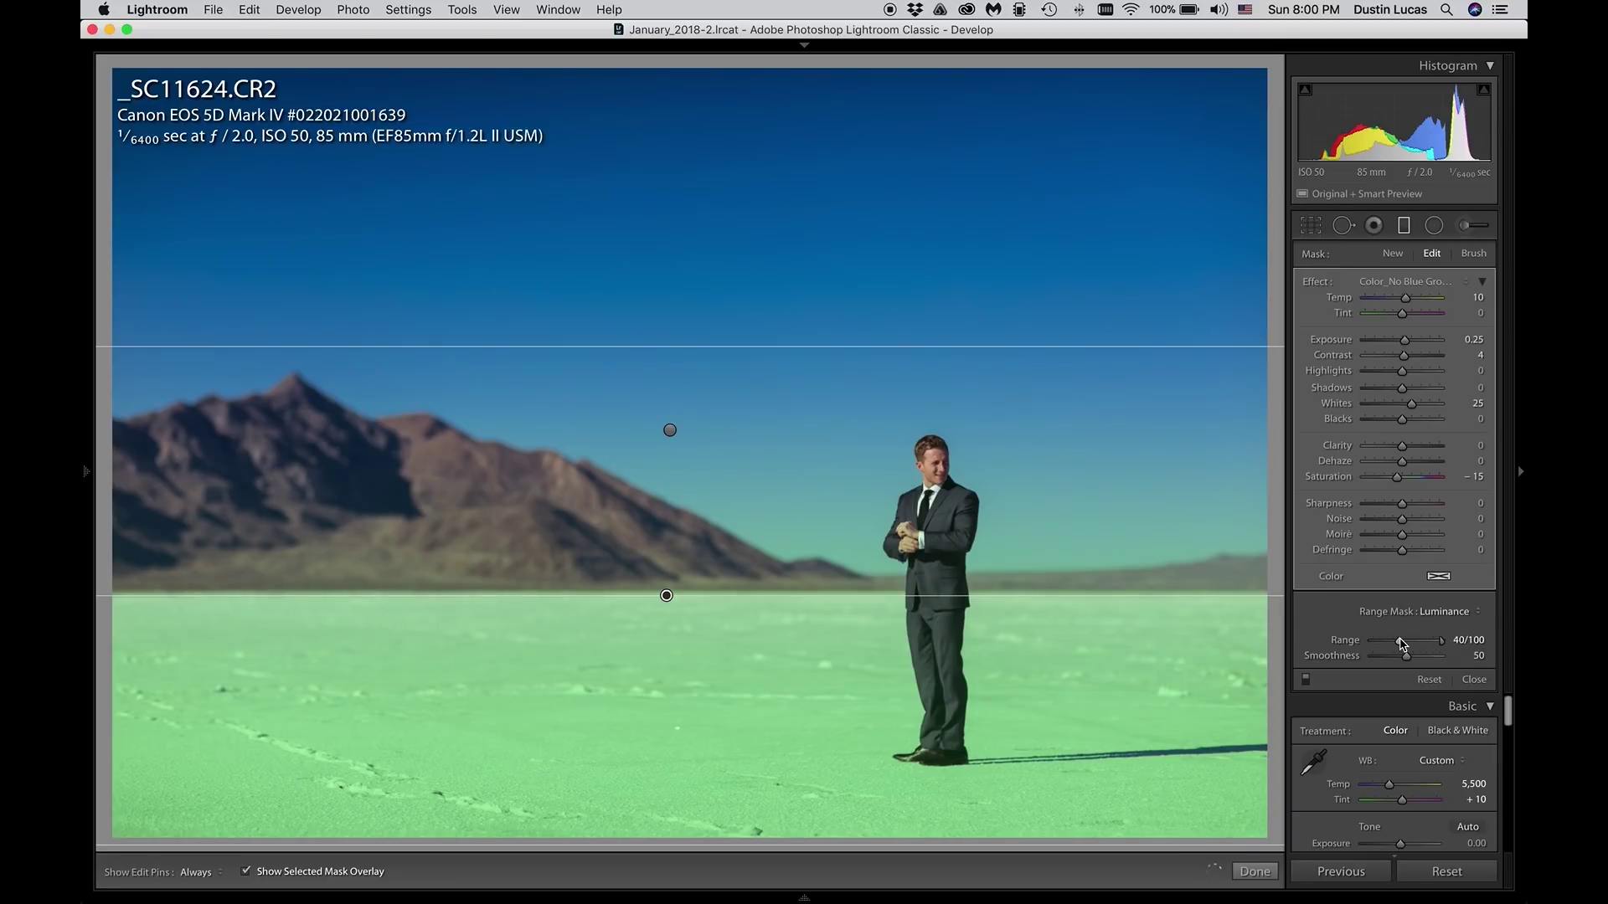
{"action": "left_click_drag", "start_coordinate": [1403, 643], "coordinate": [1408, 644]}
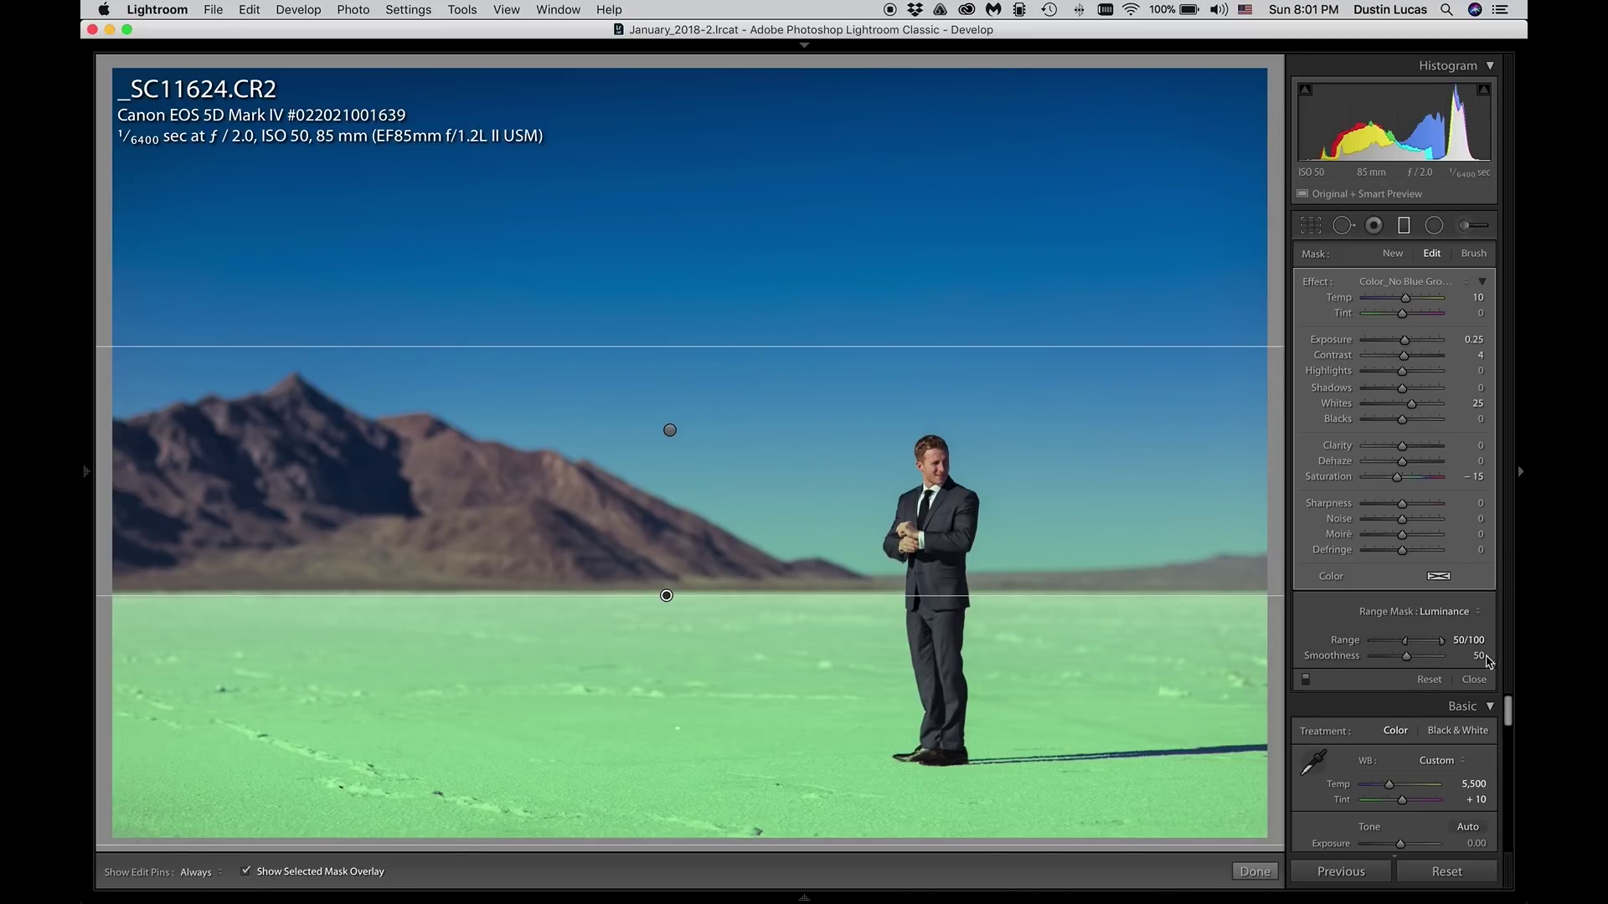
{"action": "mouse_move", "coordinate": [1406, 660]}
{"action": "left_mouse_down"}
{"action": "mouse_move", "coordinate": [1343, 662]}
{"action": "mouse_move", "coordinate": [1468, 659]}
{"action": "mouse_move", "coordinate": [1390, 663]}
{"action": "left_mouse_up"}
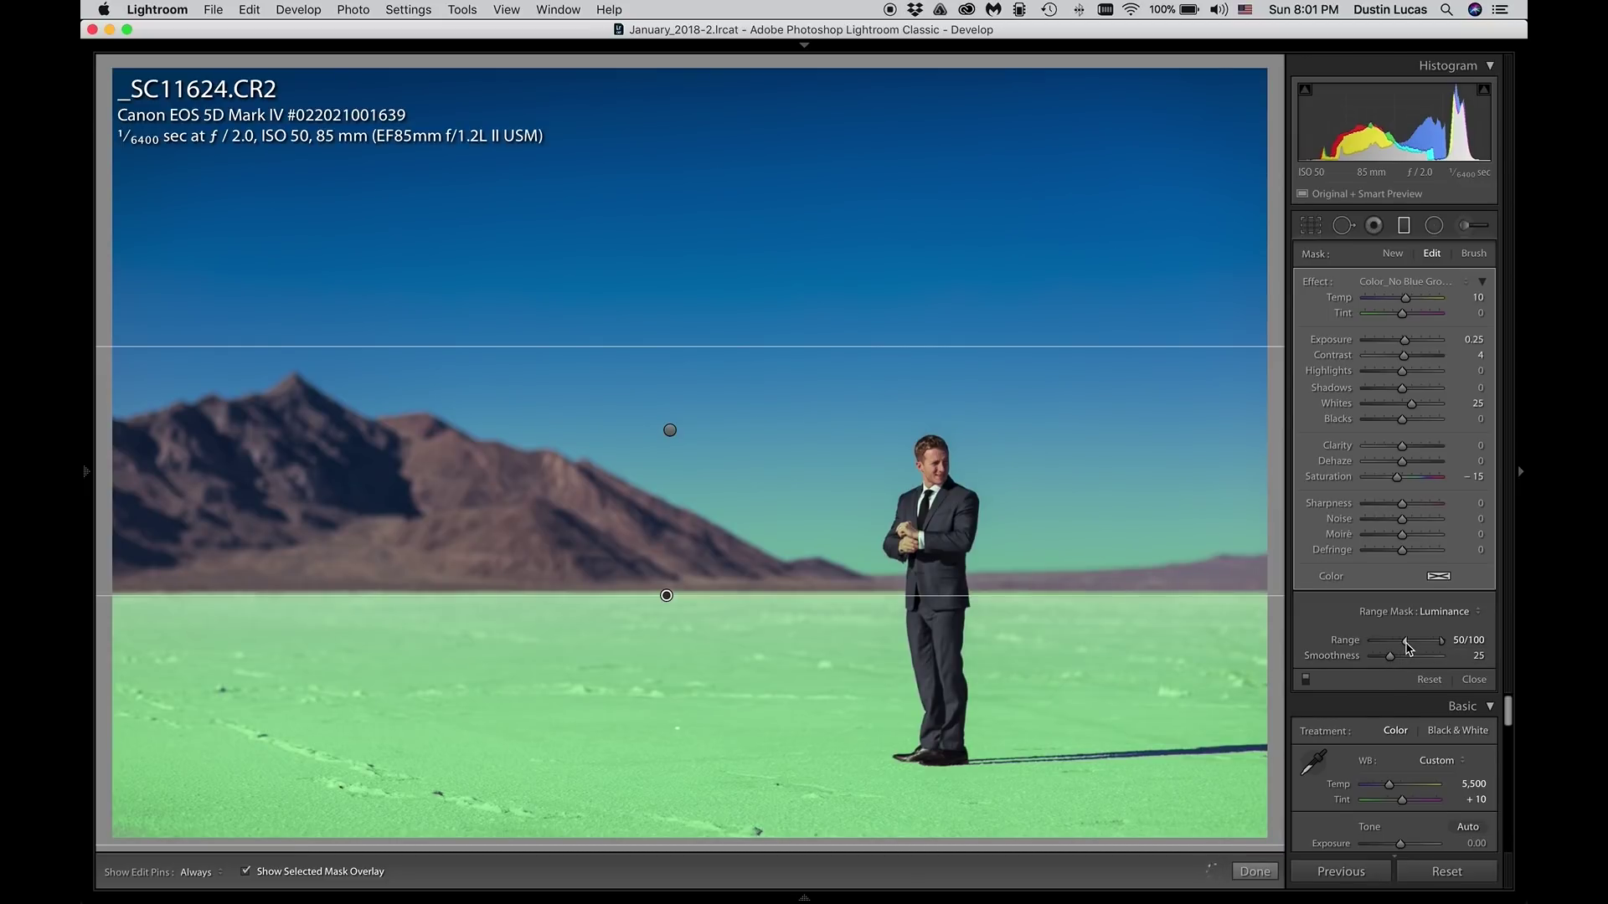
{"action": "left_click_drag", "start_coordinate": [1405, 642], "coordinate": [1382, 642]}
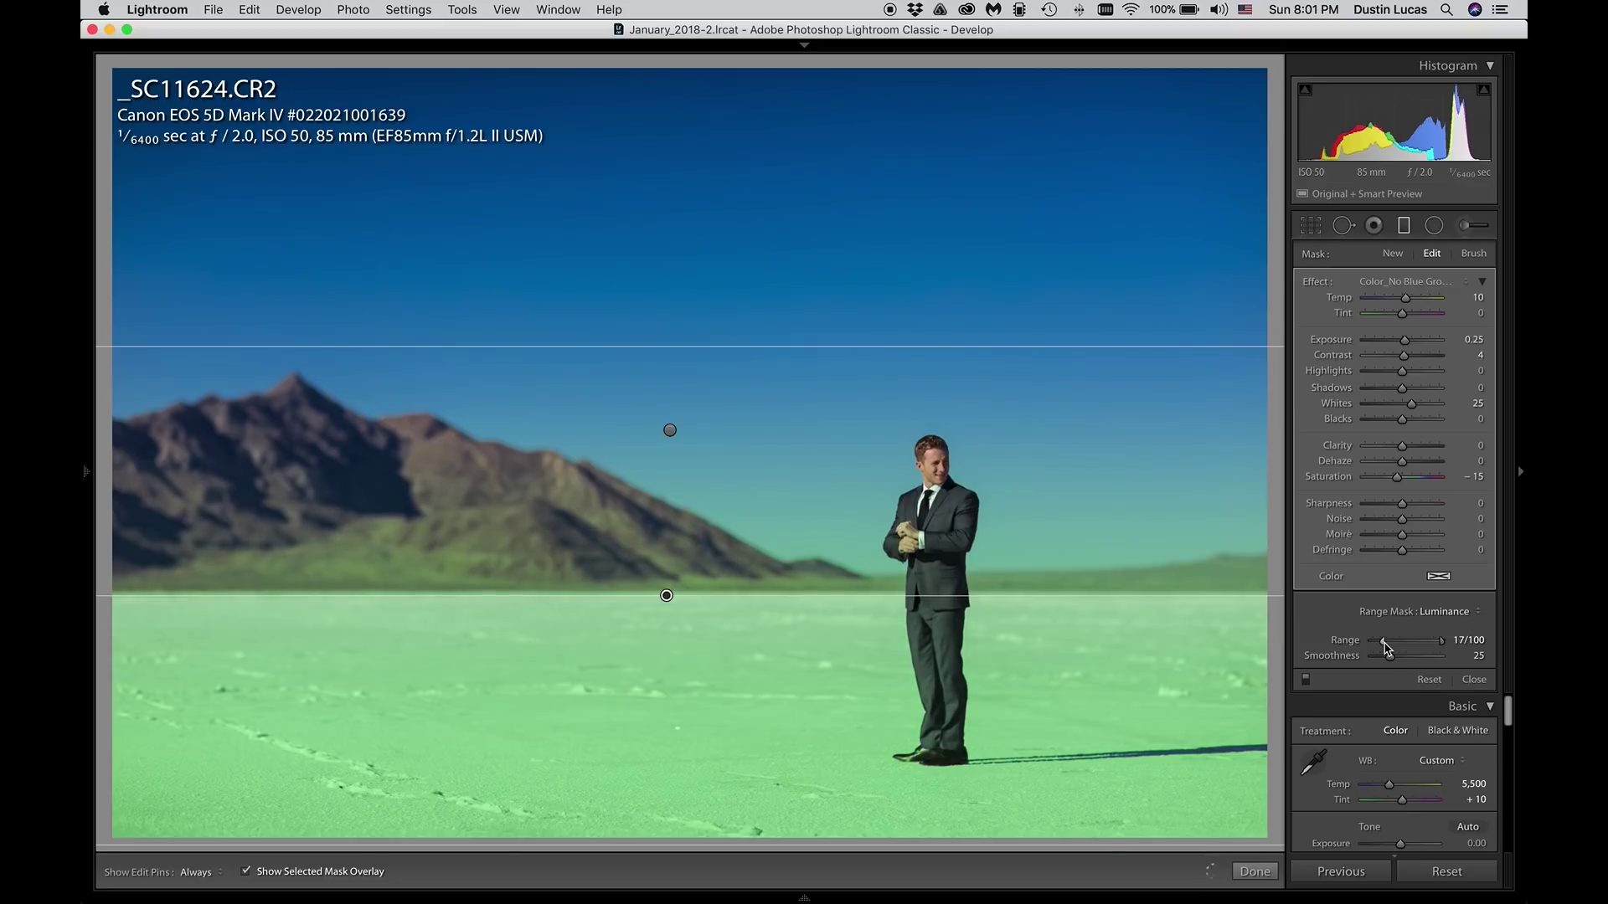
Step: Restrict the ground gradient's luminance range mask to 76/100 with a smoothness of 20
{"action": "left_click_drag", "start_coordinate": [1388, 646], "coordinate": [1390, 647]}
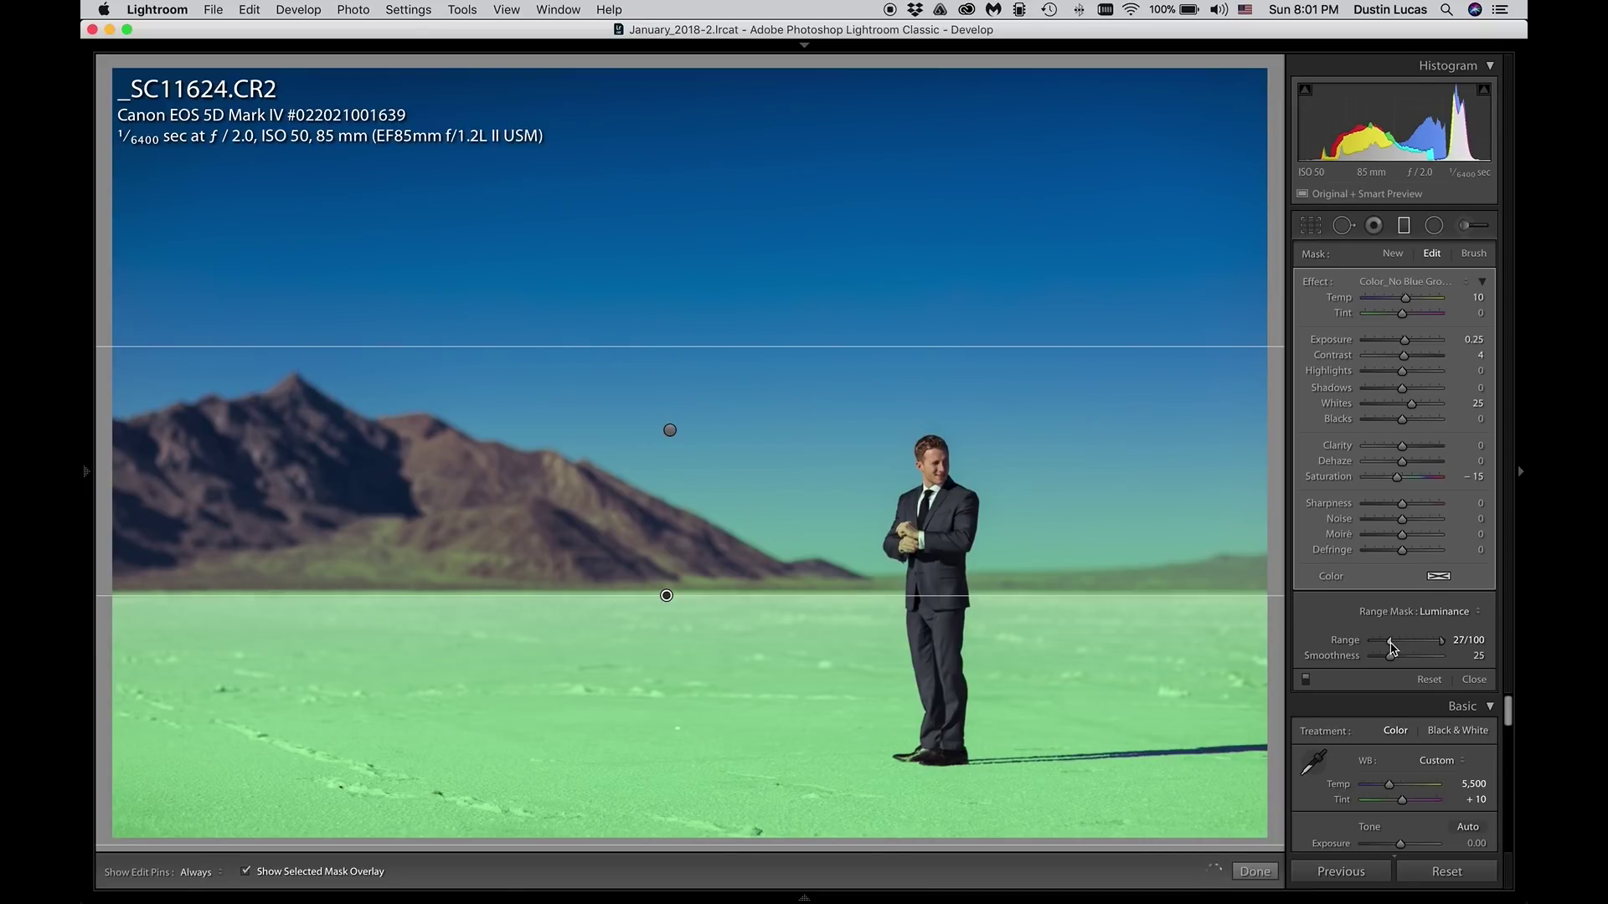
{"action": "left_click_drag", "start_coordinate": [1390, 646], "coordinate": [1392, 646]}
{"action": "left_click_drag", "start_coordinate": [1390, 657], "coordinate": [1384, 658]}
{"action": "left_click_drag", "start_coordinate": [1442, 643], "coordinate": [1431, 645]}
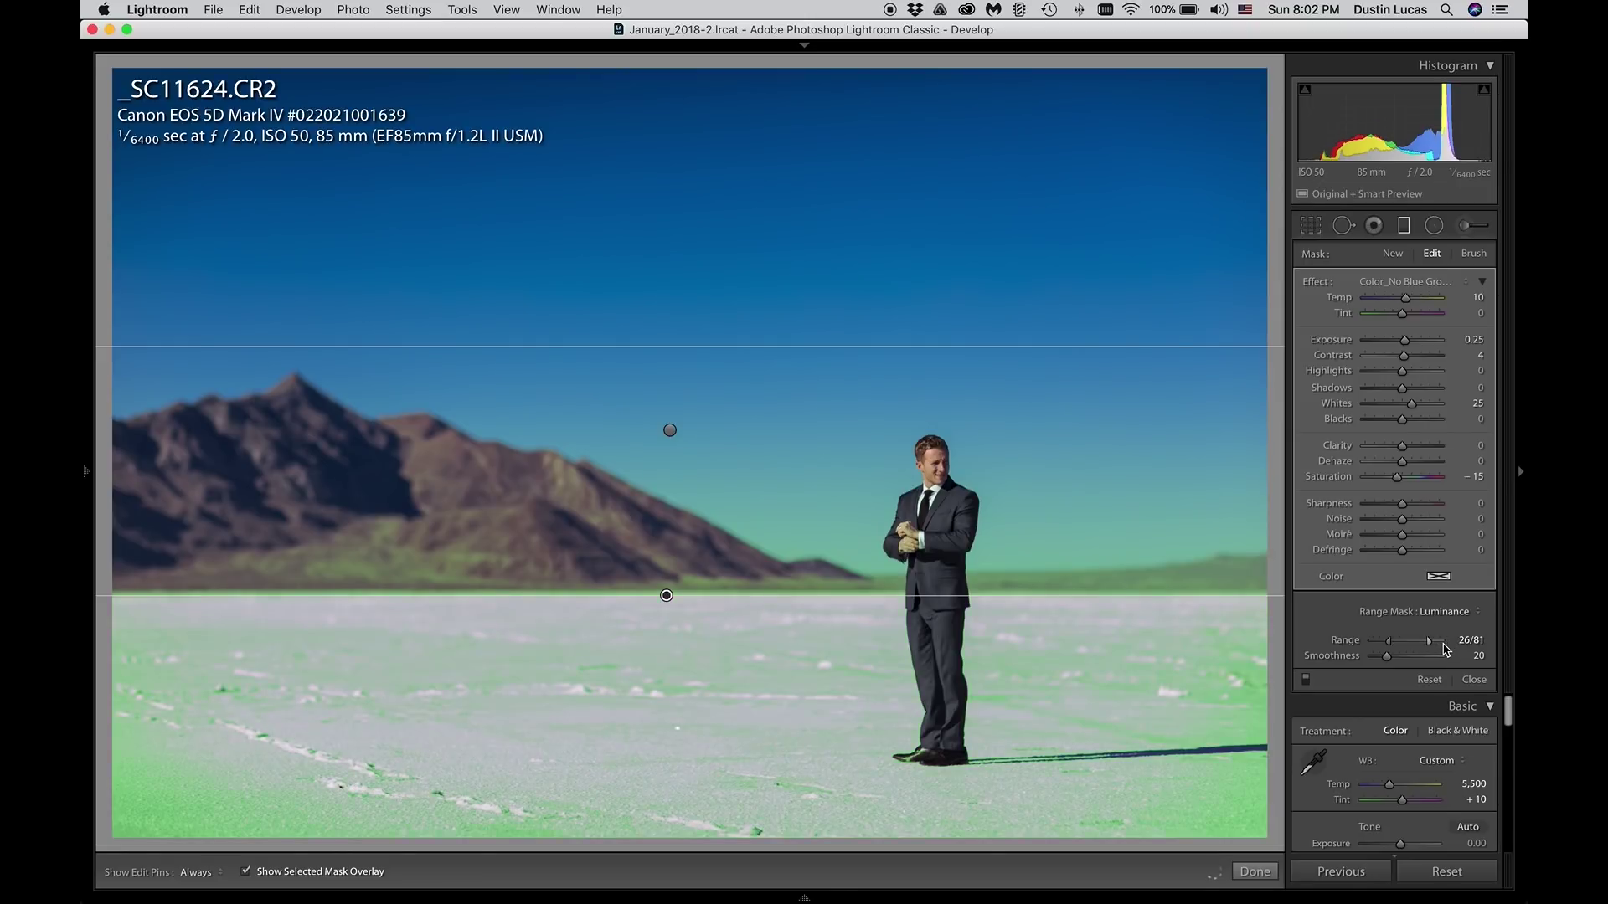
{"action": "mouse_move", "coordinate": [1431, 644]}
{"action": "left_mouse_down"}
{"action": "mouse_move", "coordinate": [1445, 644]}
{"action": "mouse_move", "coordinate": [1394, 643]}
{"action": "mouse_move", "coordinate": [1424, 647]}
{"action": "left_mouse_up"}
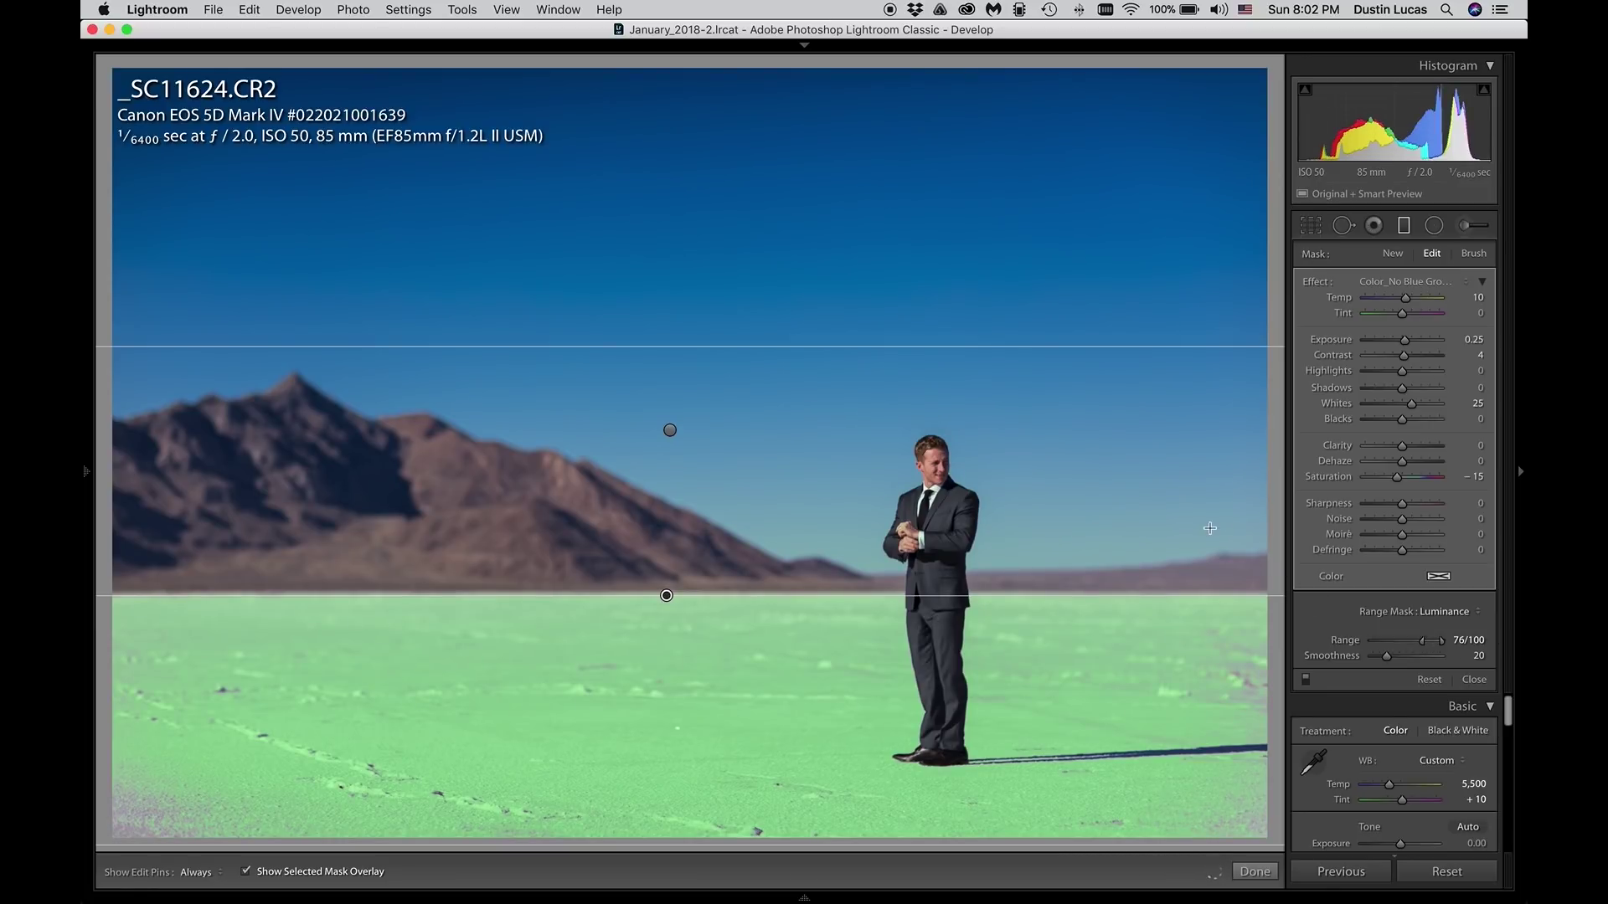
Step: Narrow the ground gradient's transition by lowering its upper edge from the sky to partway down the mountains
{"action": "mouse_move", "coordinate": [352, 887]}
{"action": "left_click_drag", "start_coordinate": [757, 346], "coordinate": [748, 486]}
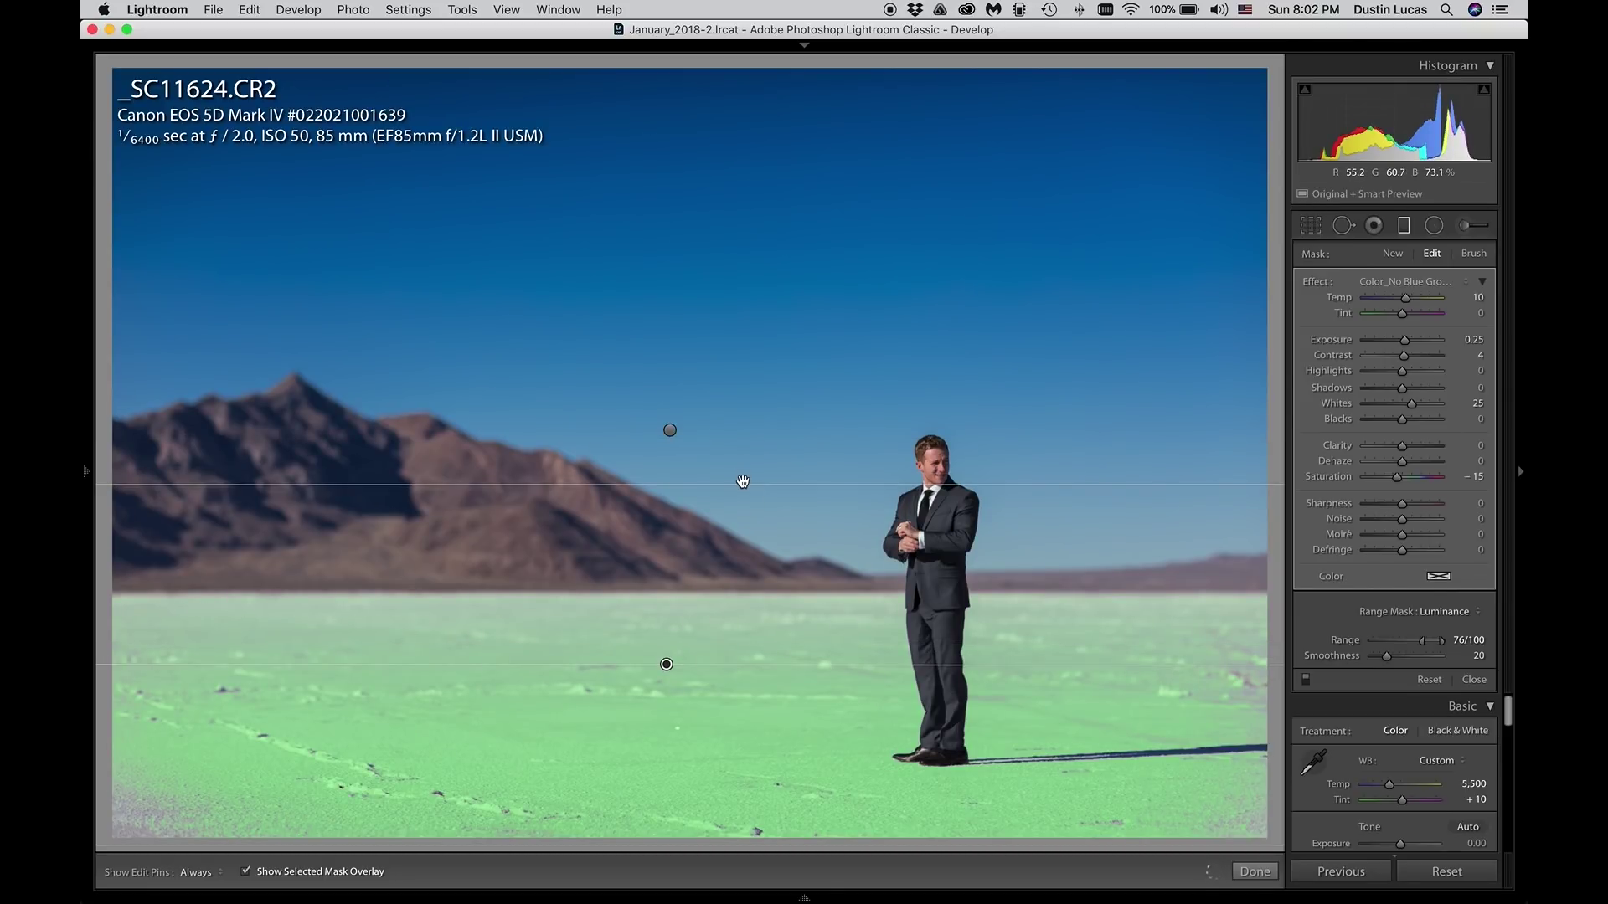
{"action": "left_click_drag", "start_coordinate": [743, 483], "coordinate": [745, 465]}
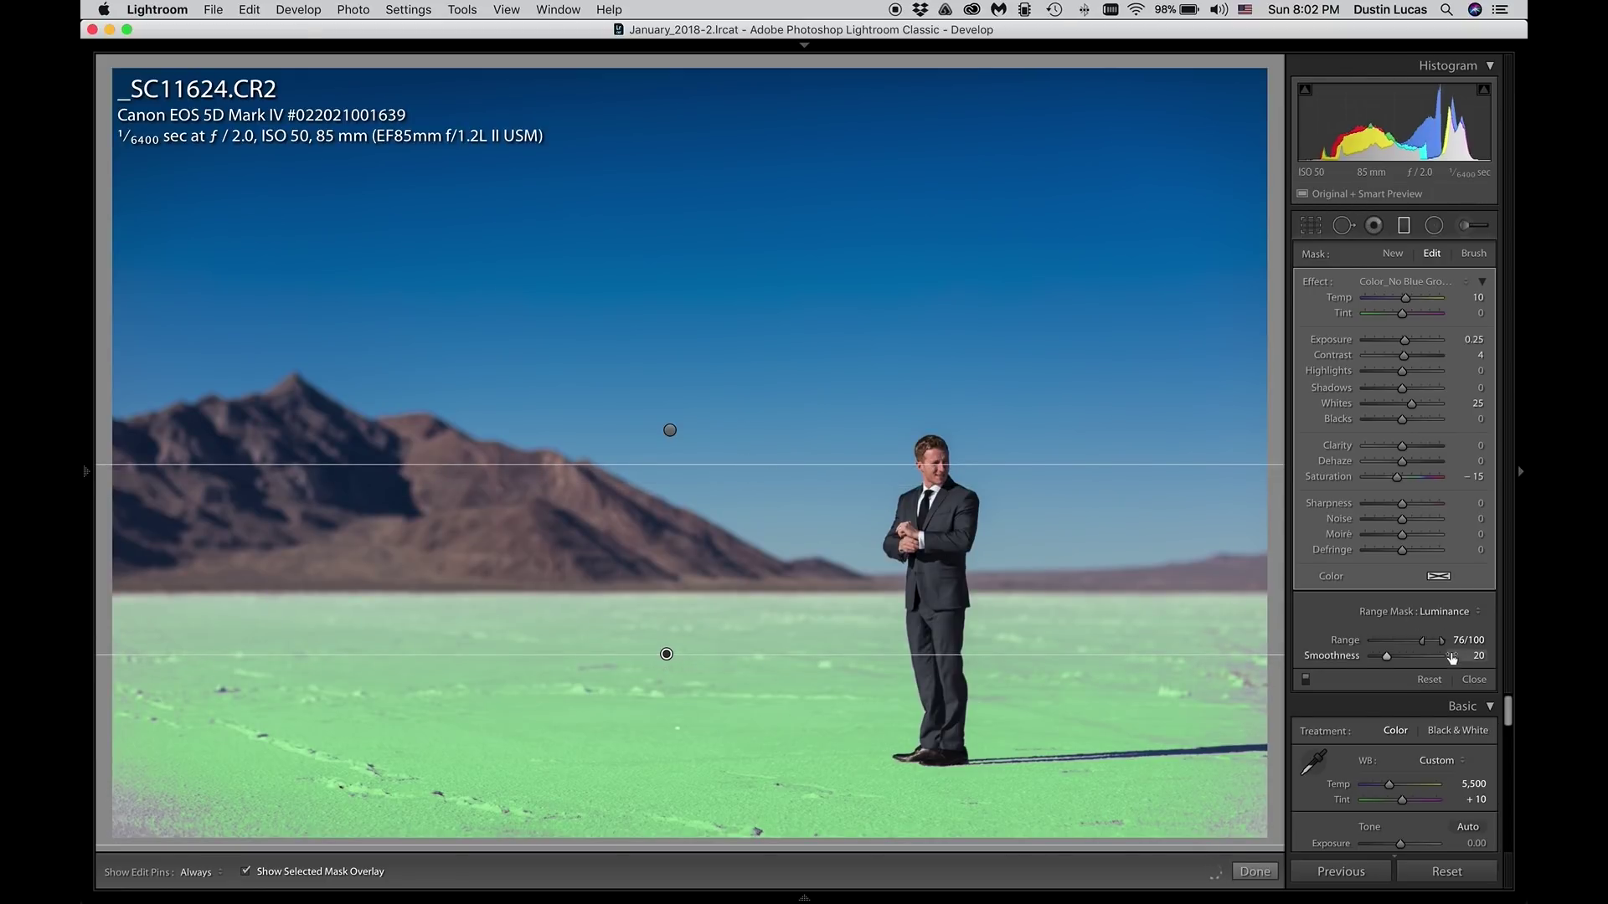
Step: Set the ground gradient's luminance range to 49/100 and smoothness to 24, and lower its upper edge slightly
{"action": "left_click_drag", "start_coordinate": [1422, 640], "coordinate": [1405, 641]}
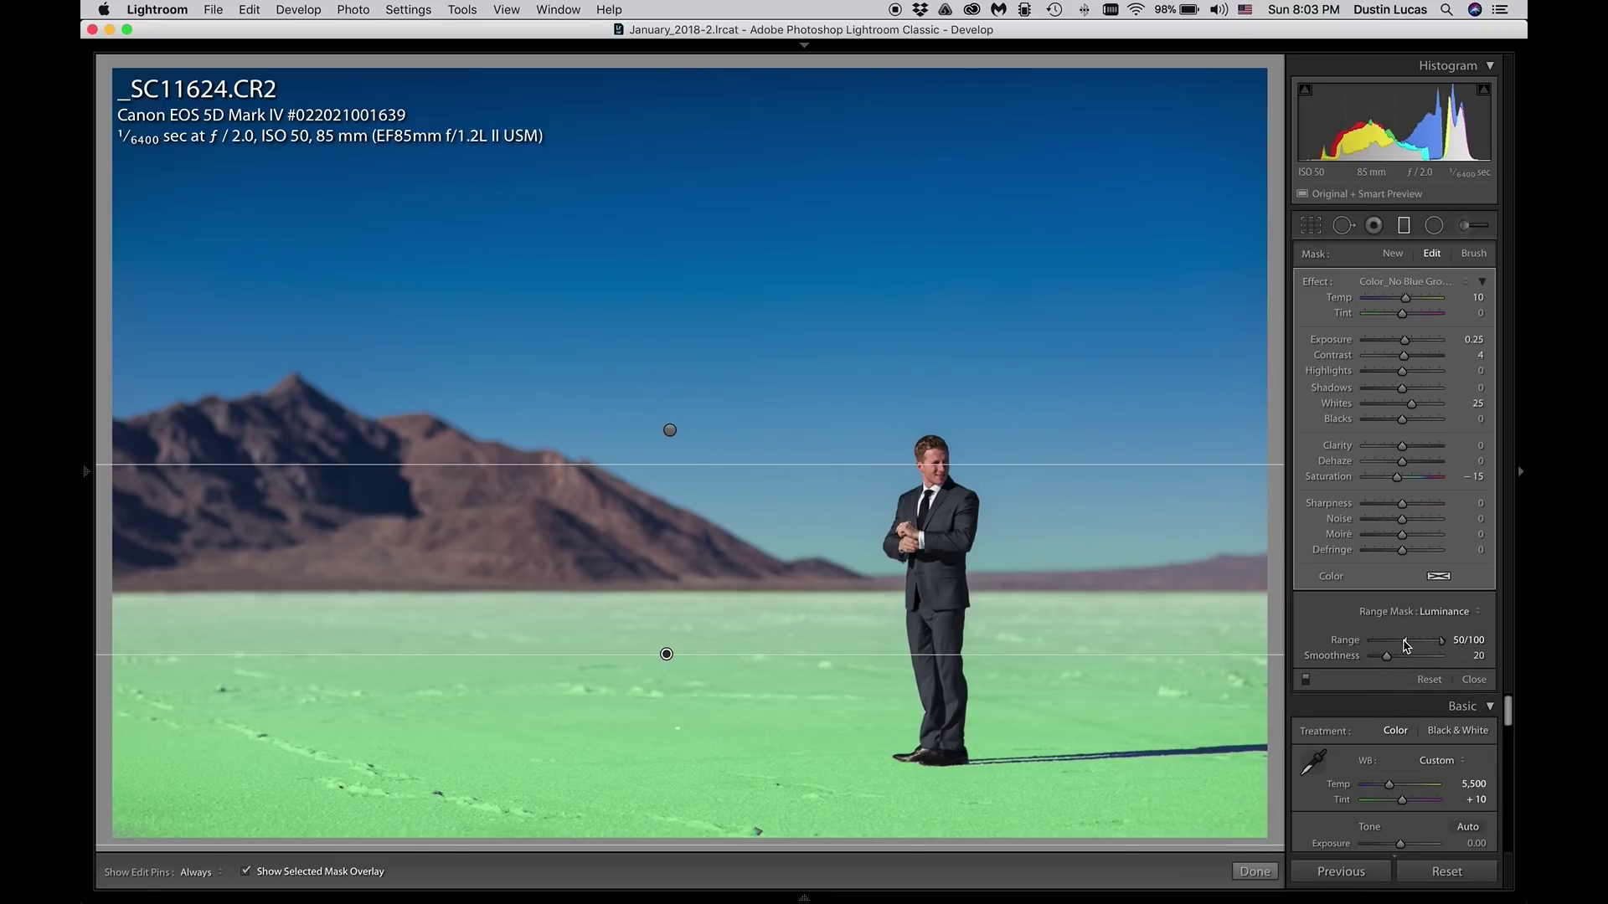
{"action": "left_click_drag", "start_coordinate": [1403, 640], "coordinate": [1412, 640]}
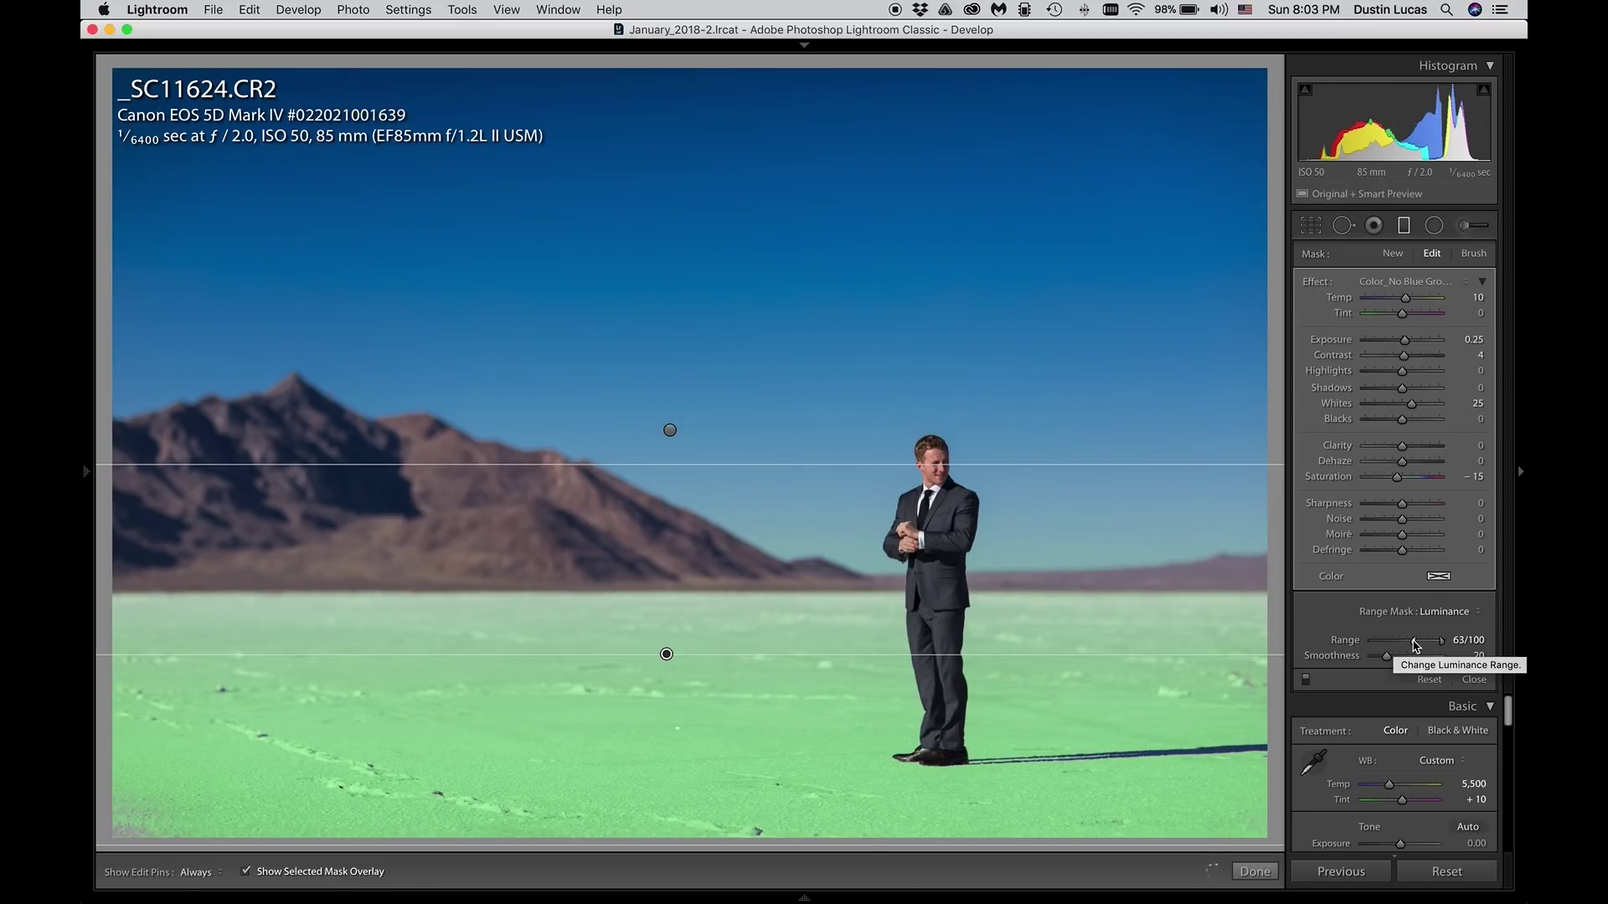
{"action": "left_click_drag", "start_coordinate": [1414, 642], "coordinate": [1428, 641]}
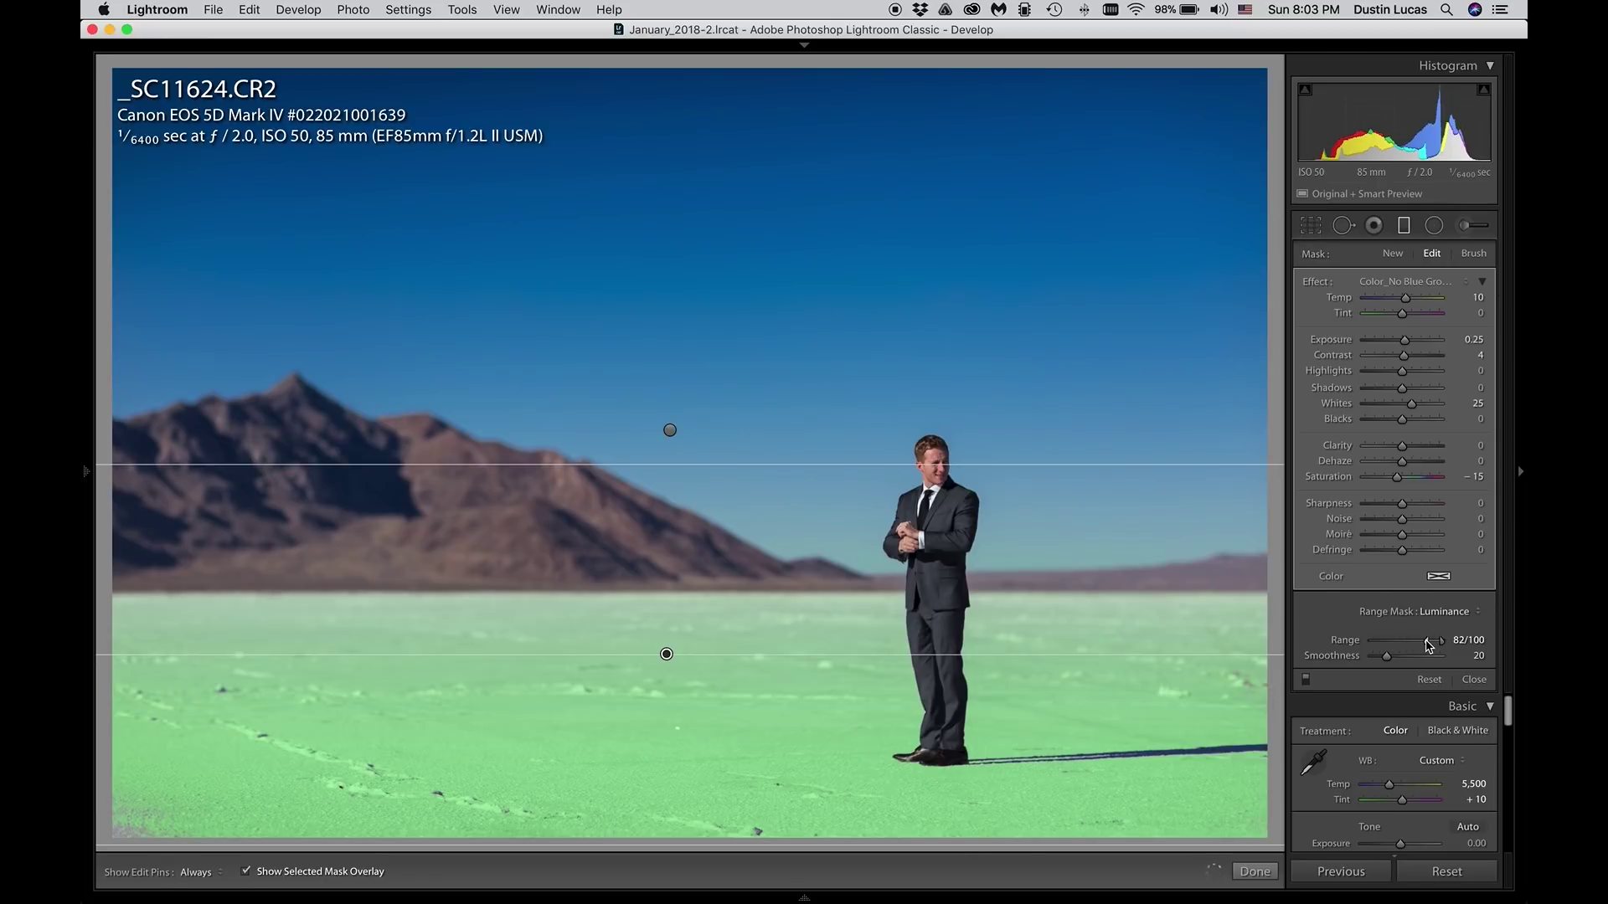
{"action": "left_click_drag", "start_coordinate": [1427, 642], "coordinate": [1408, 643]}
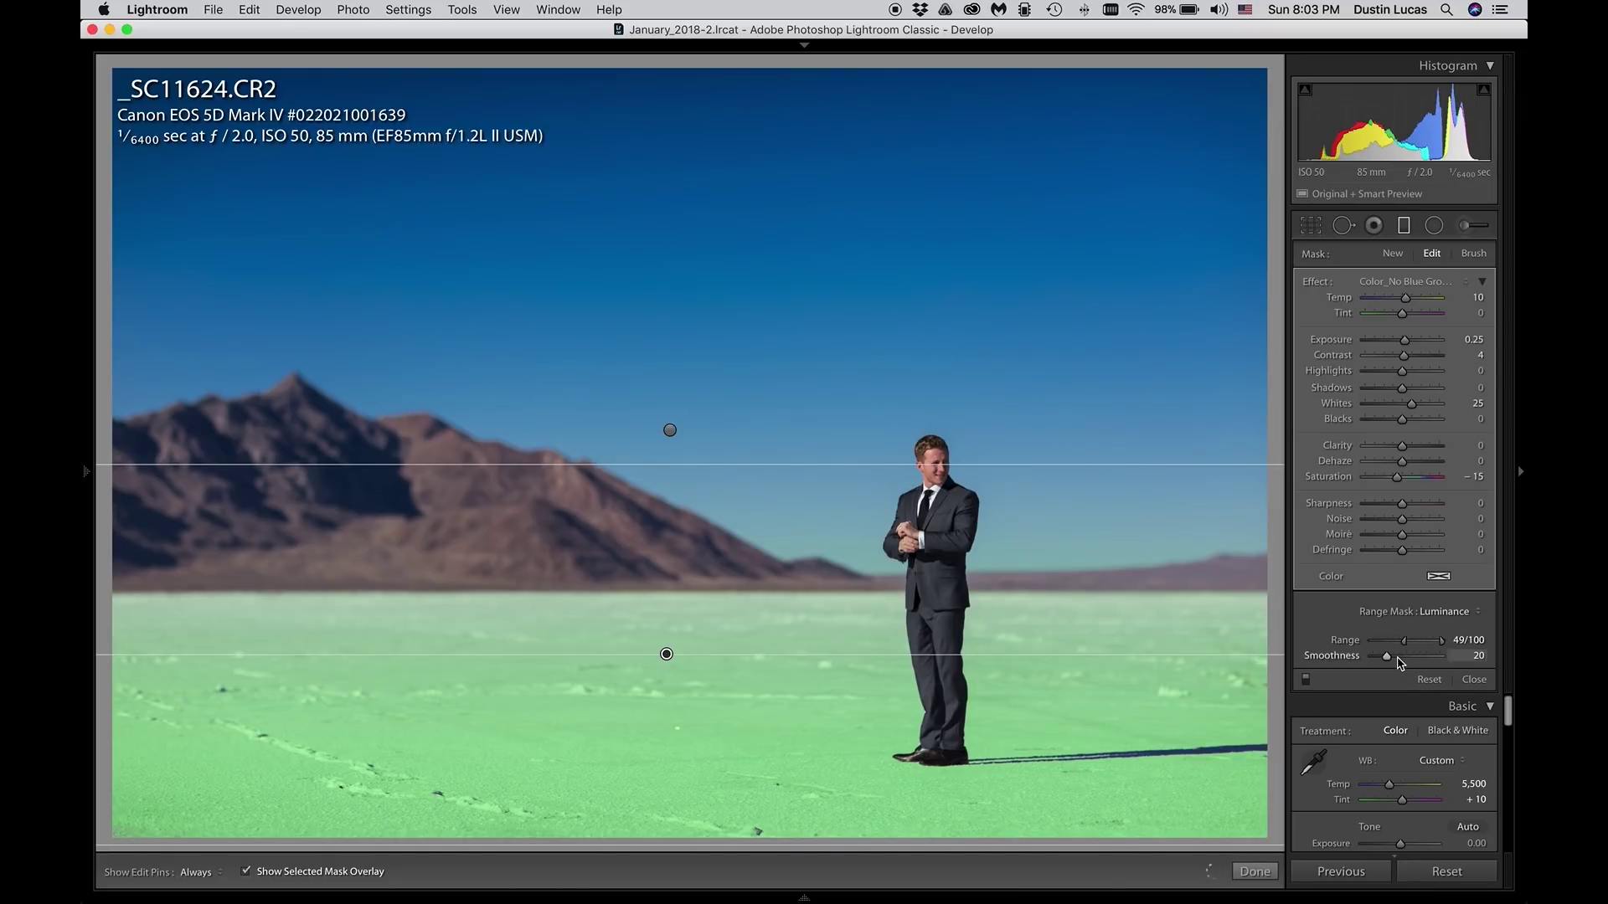
{"action": "left_click_drag", "start_coordinate": [1388, 657], "coordinate": [1393, 658]}
{"action": "left_click_drag", "start_coordinate": [1394, 662], "coordinate": [1389, 659]}
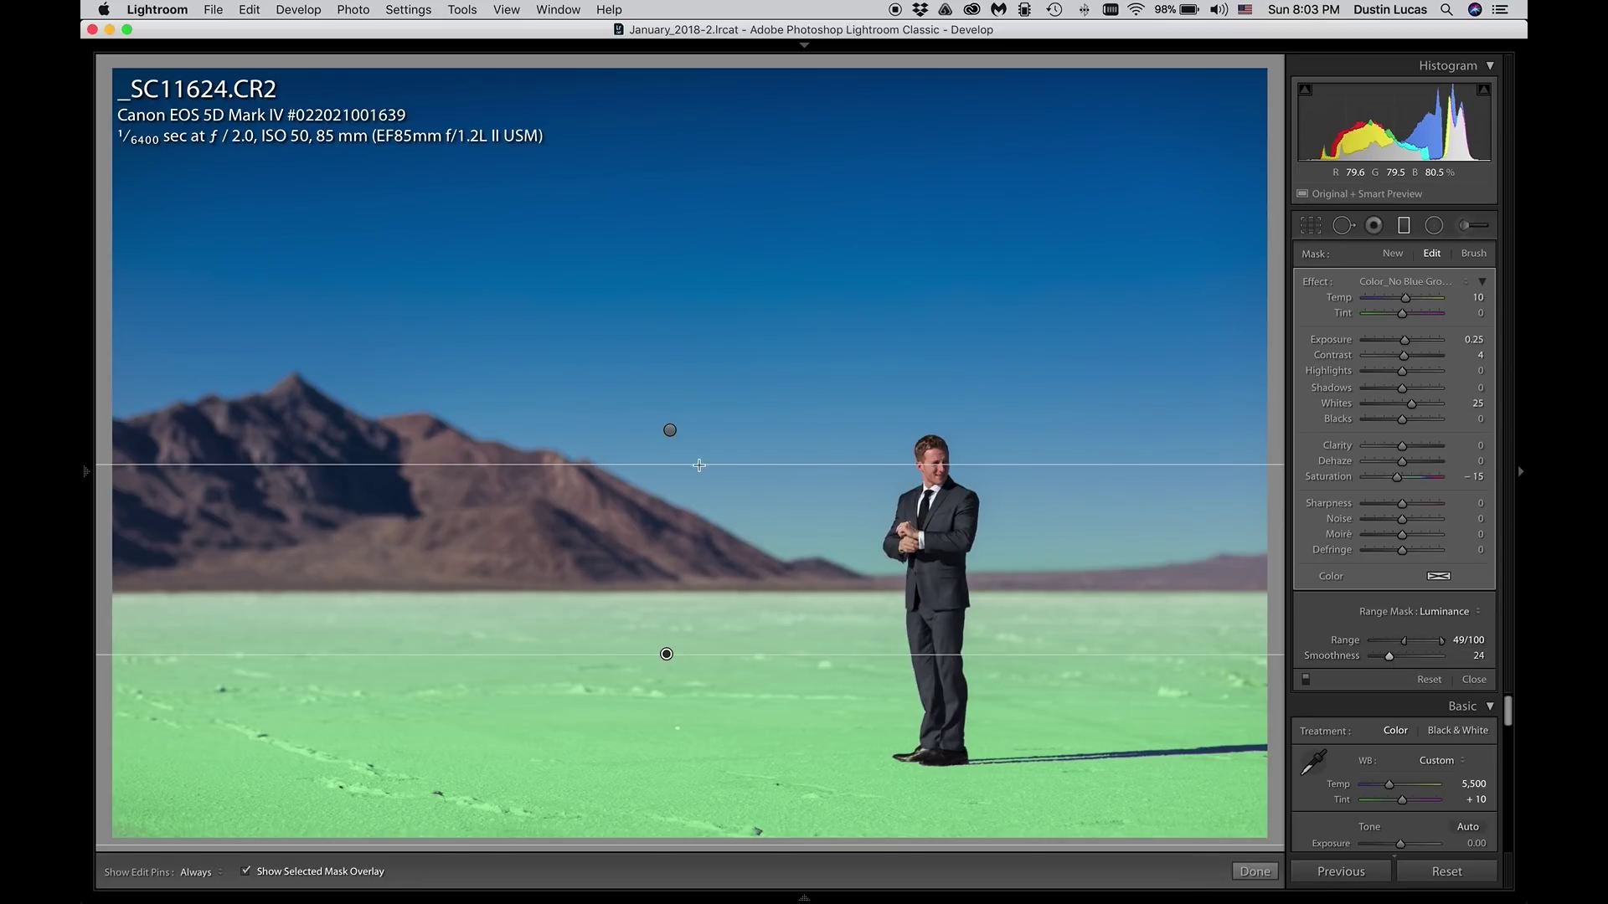
{"action": "left_click_drag", "start_coordinate": [698, 482], "coordinate": [697, 478]}
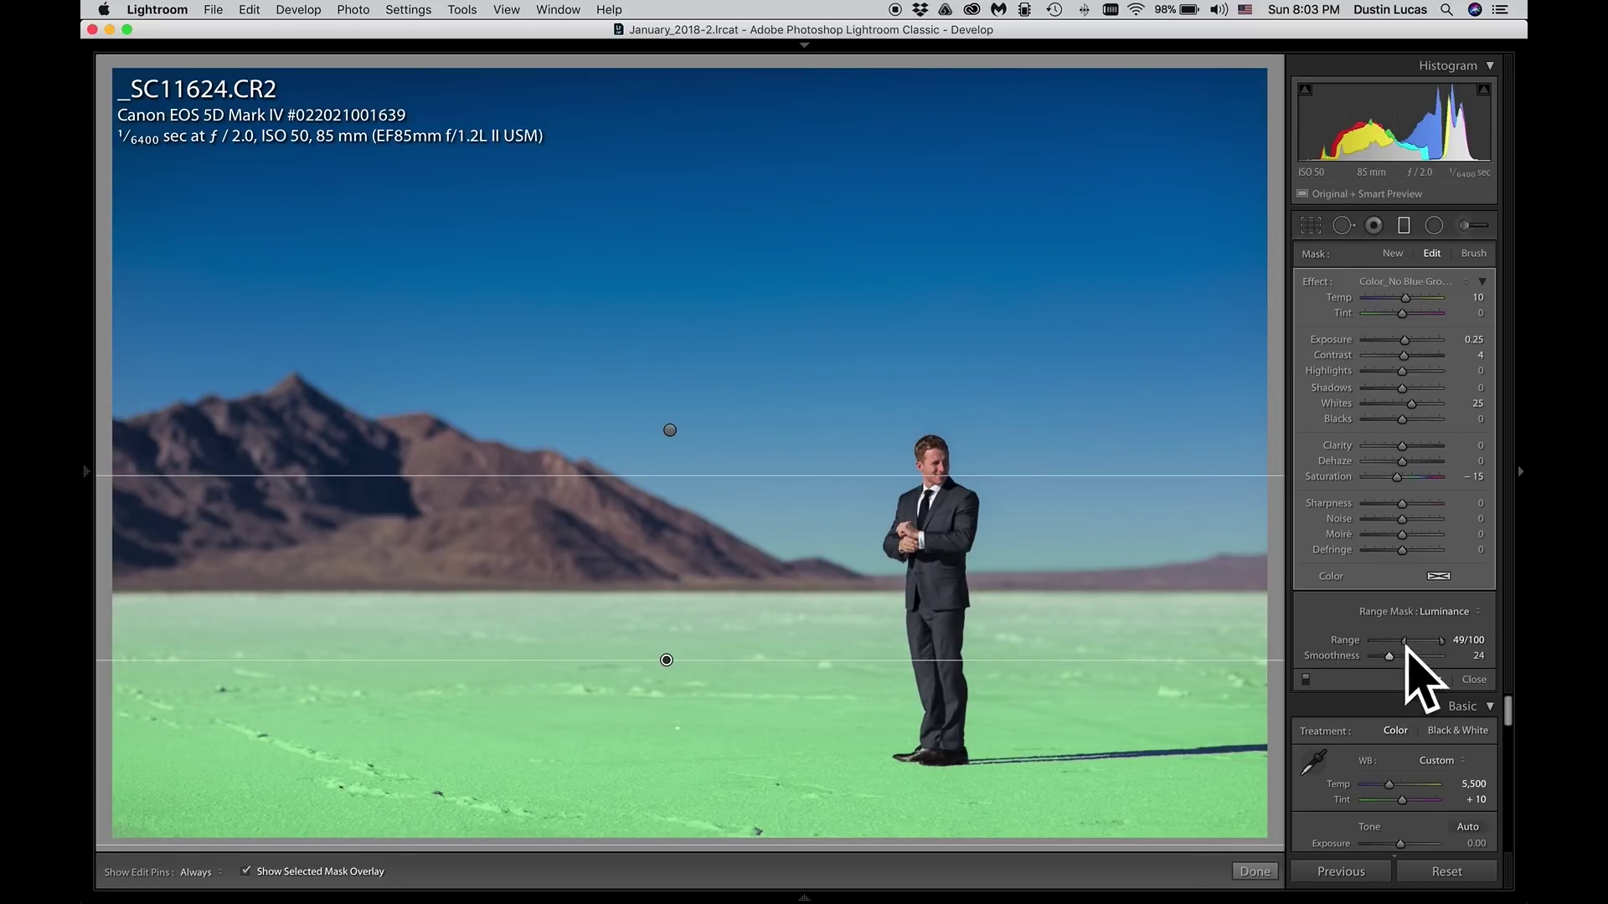
Step: Hide the selected mask overlay and compare the photo with the graduated filters off and on
{"action": "key", "text": "o"}
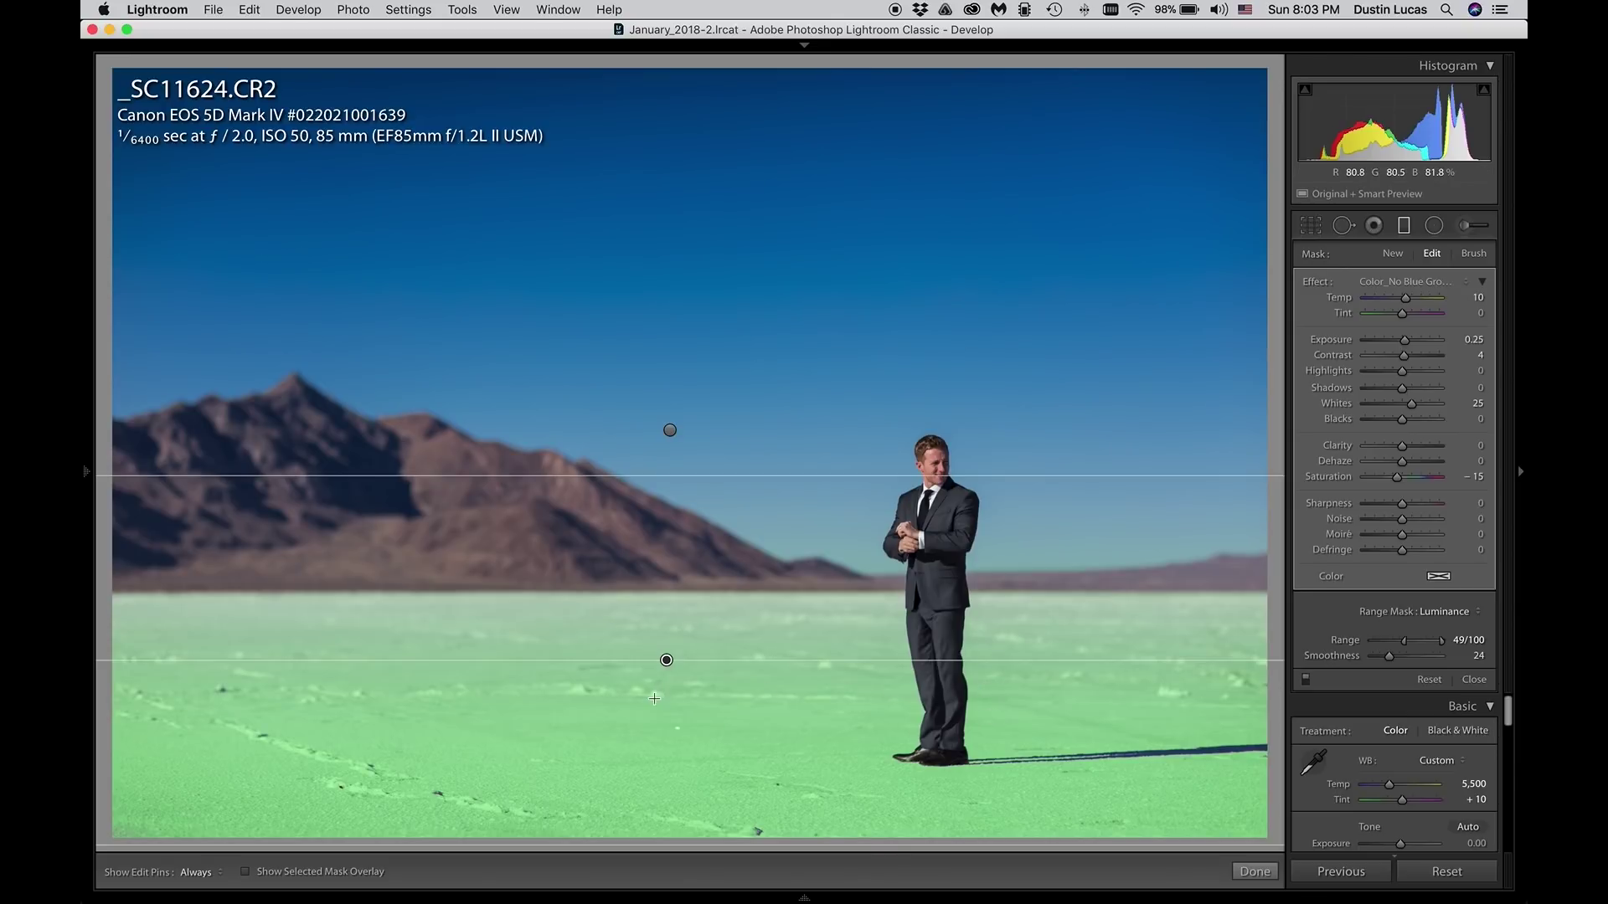
{"action": "left_click", "coordinate": [1305, 680]}
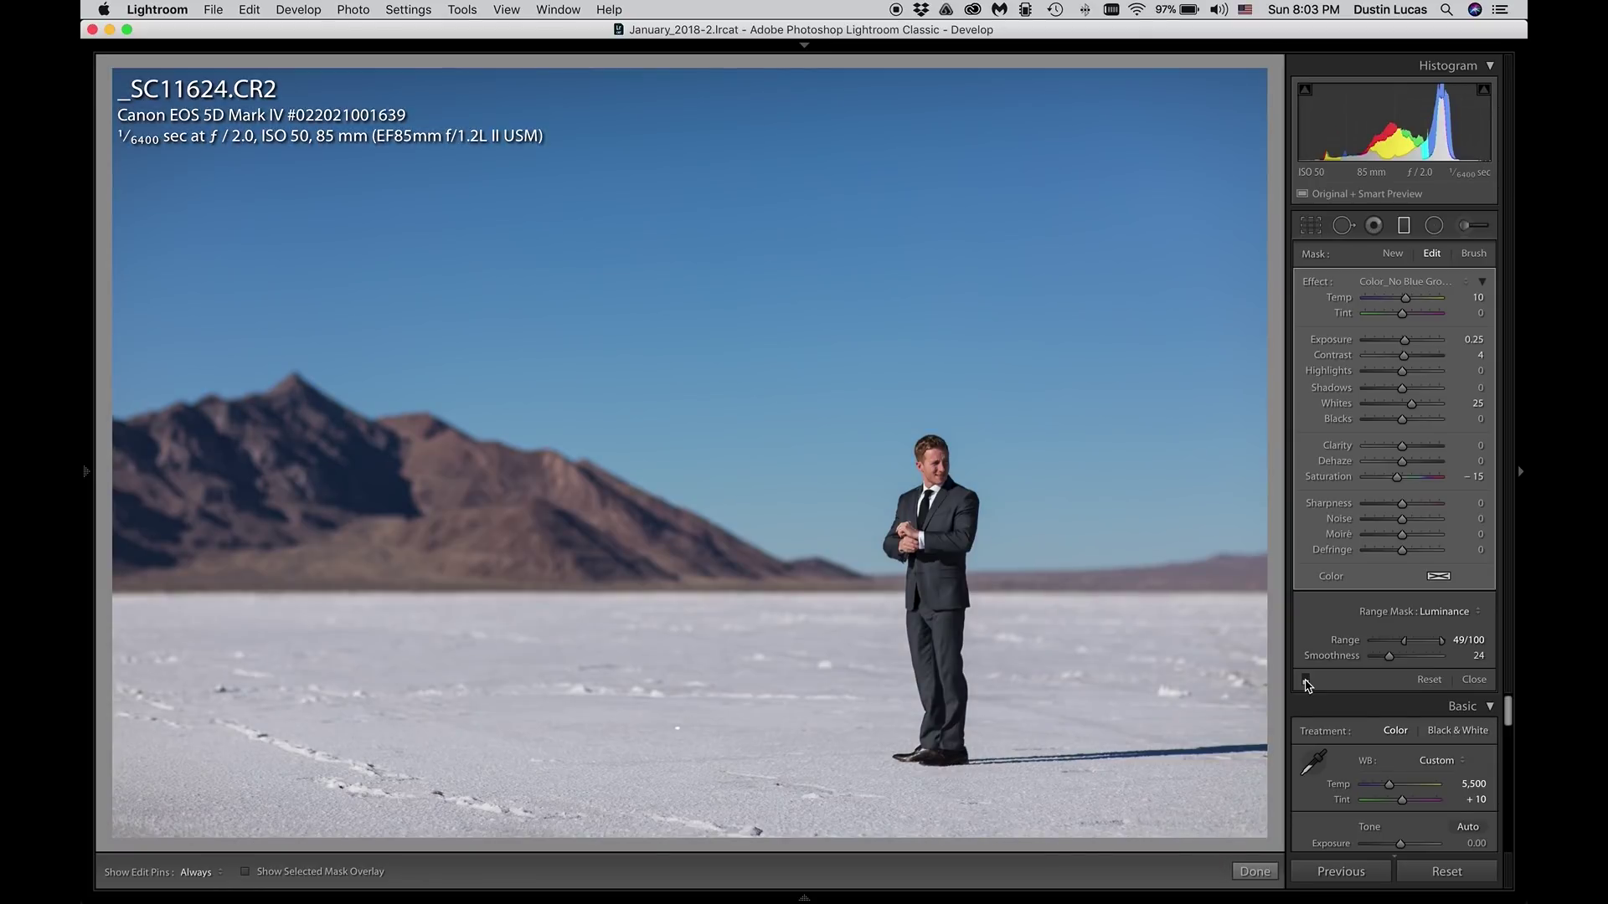
{"action": "left_click", "coordinate": [1305, 680]}
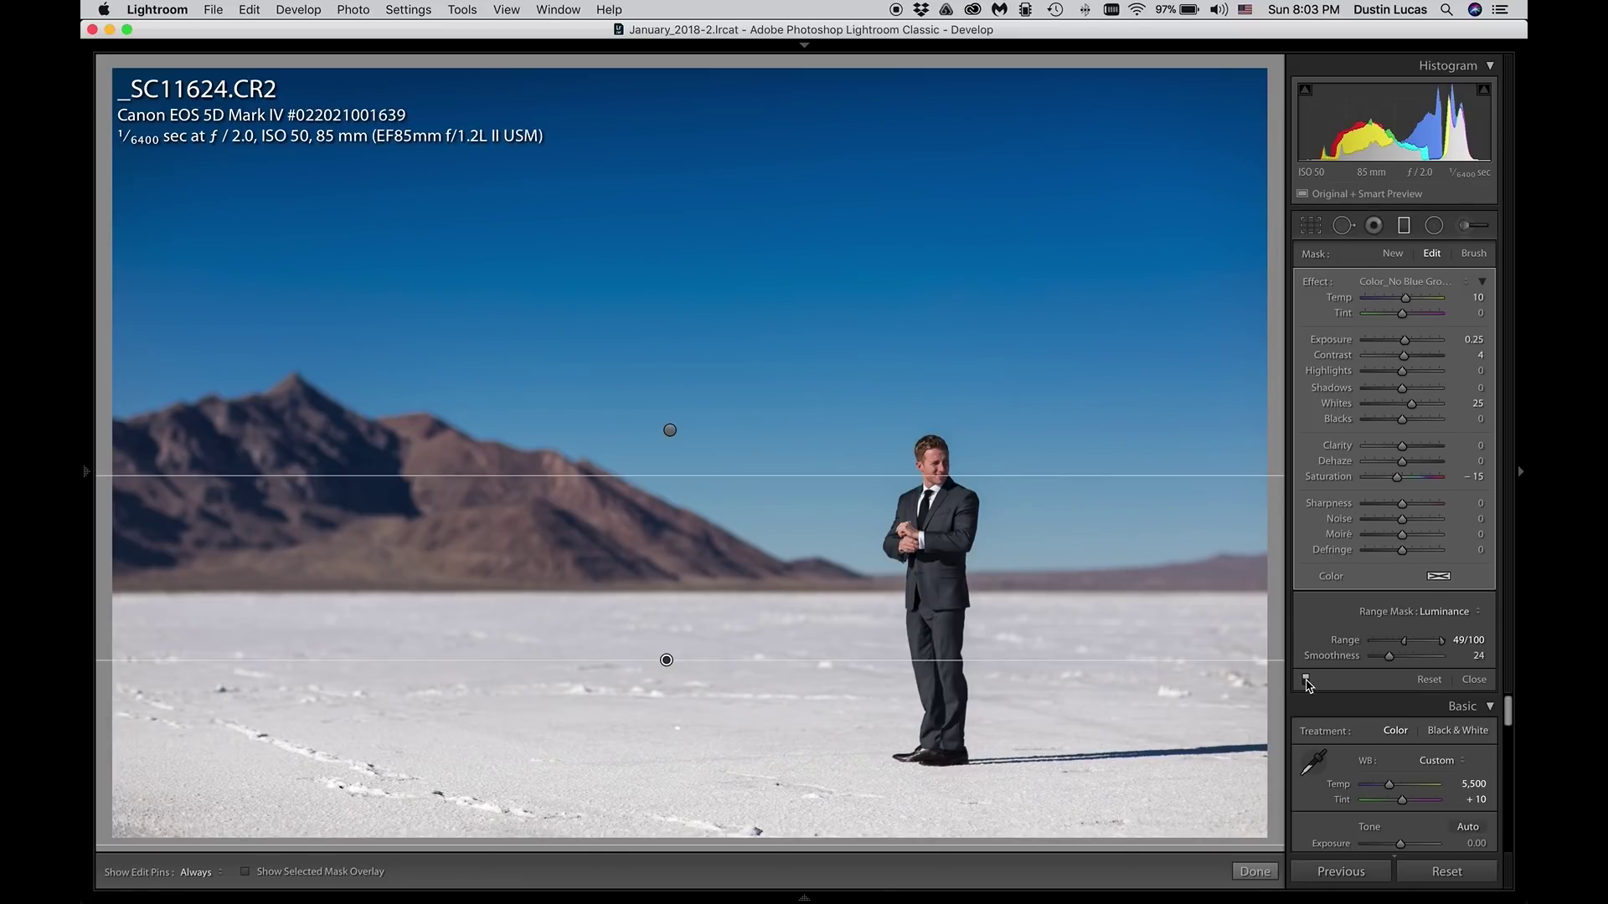
Step: Set the sky gradient's exposure to −0.30 and compare the photo with the graduated filters off and on
{"action": "left_click", "coordinate": [669, 430]}
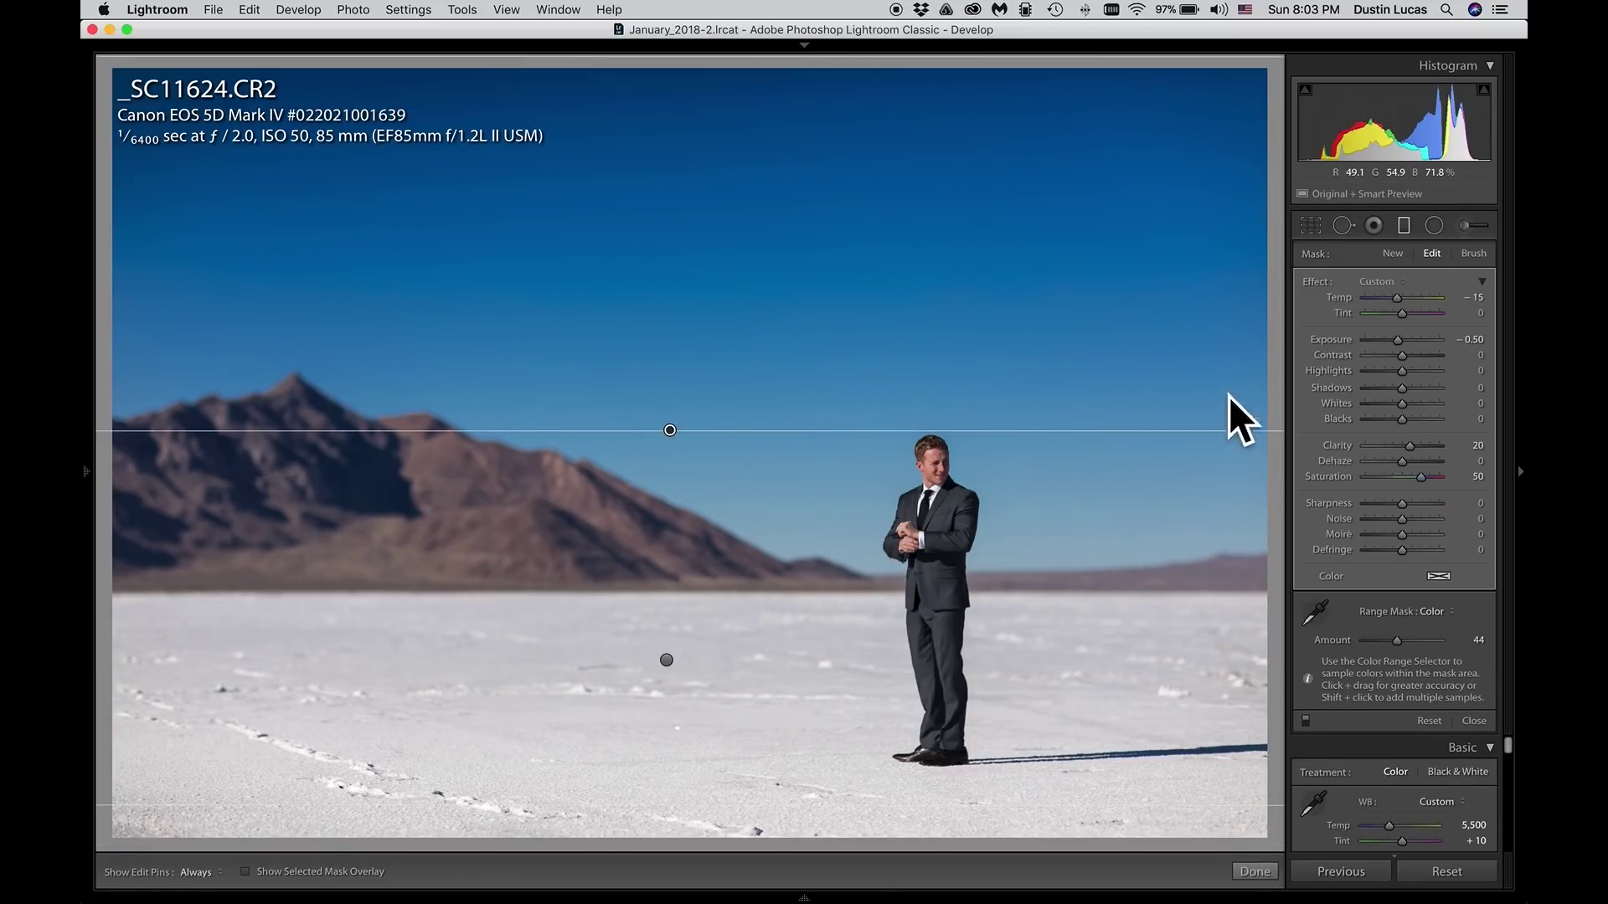
{"action": "left_click_drag", "start_coordinate": [1392, 342], "coordinate": [1394, 342]}
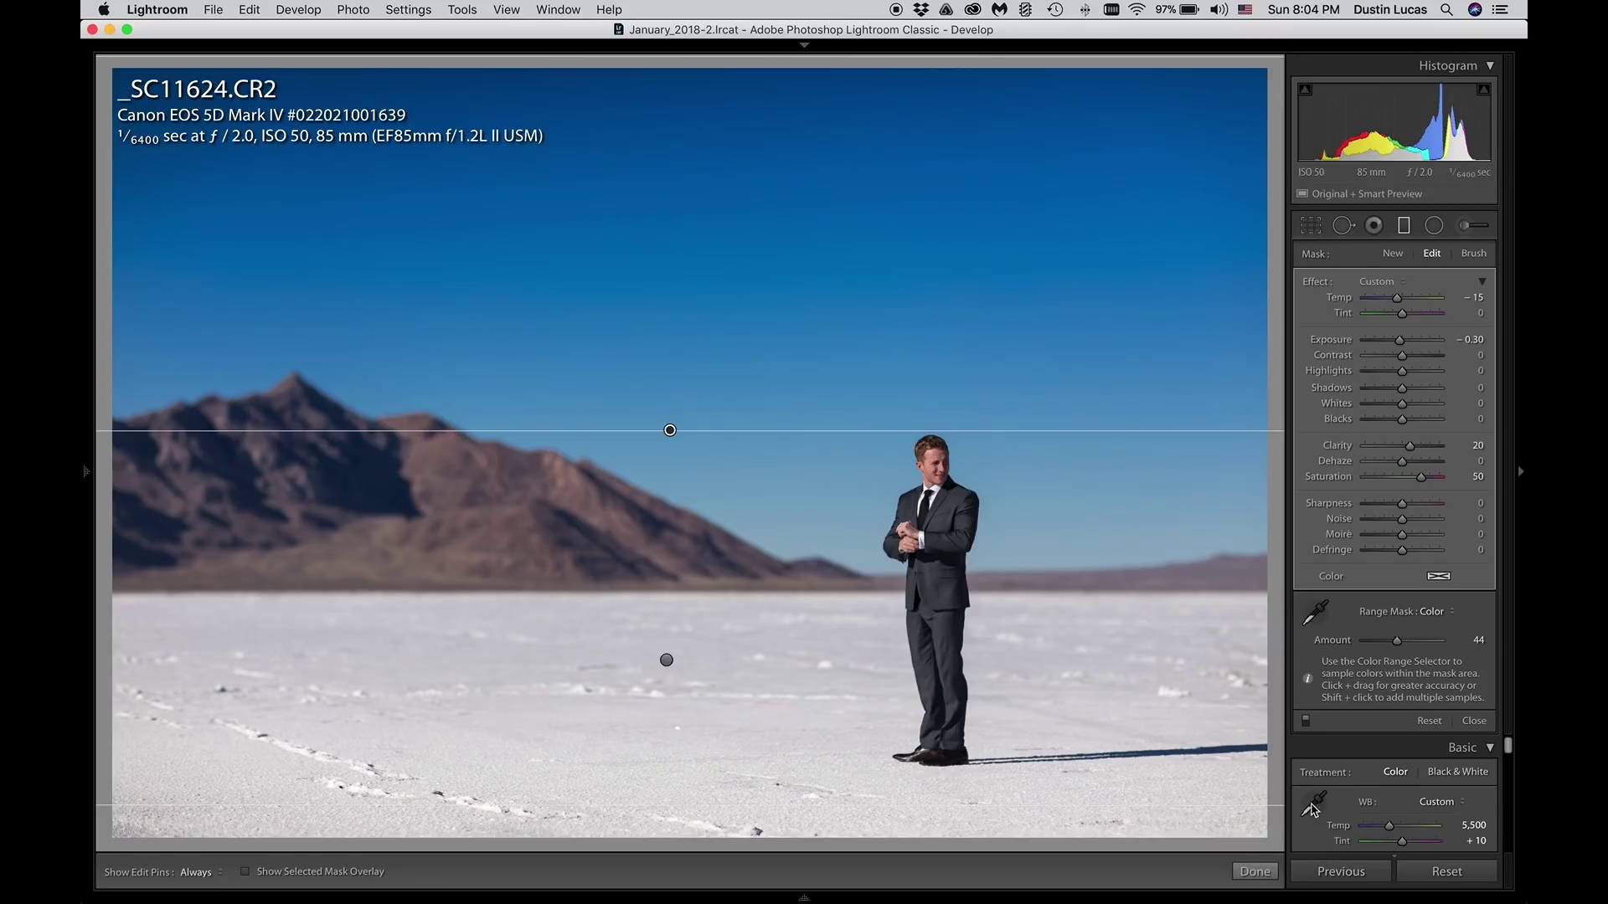
{"action": "left_click", "coordinate": [1305, 722]}
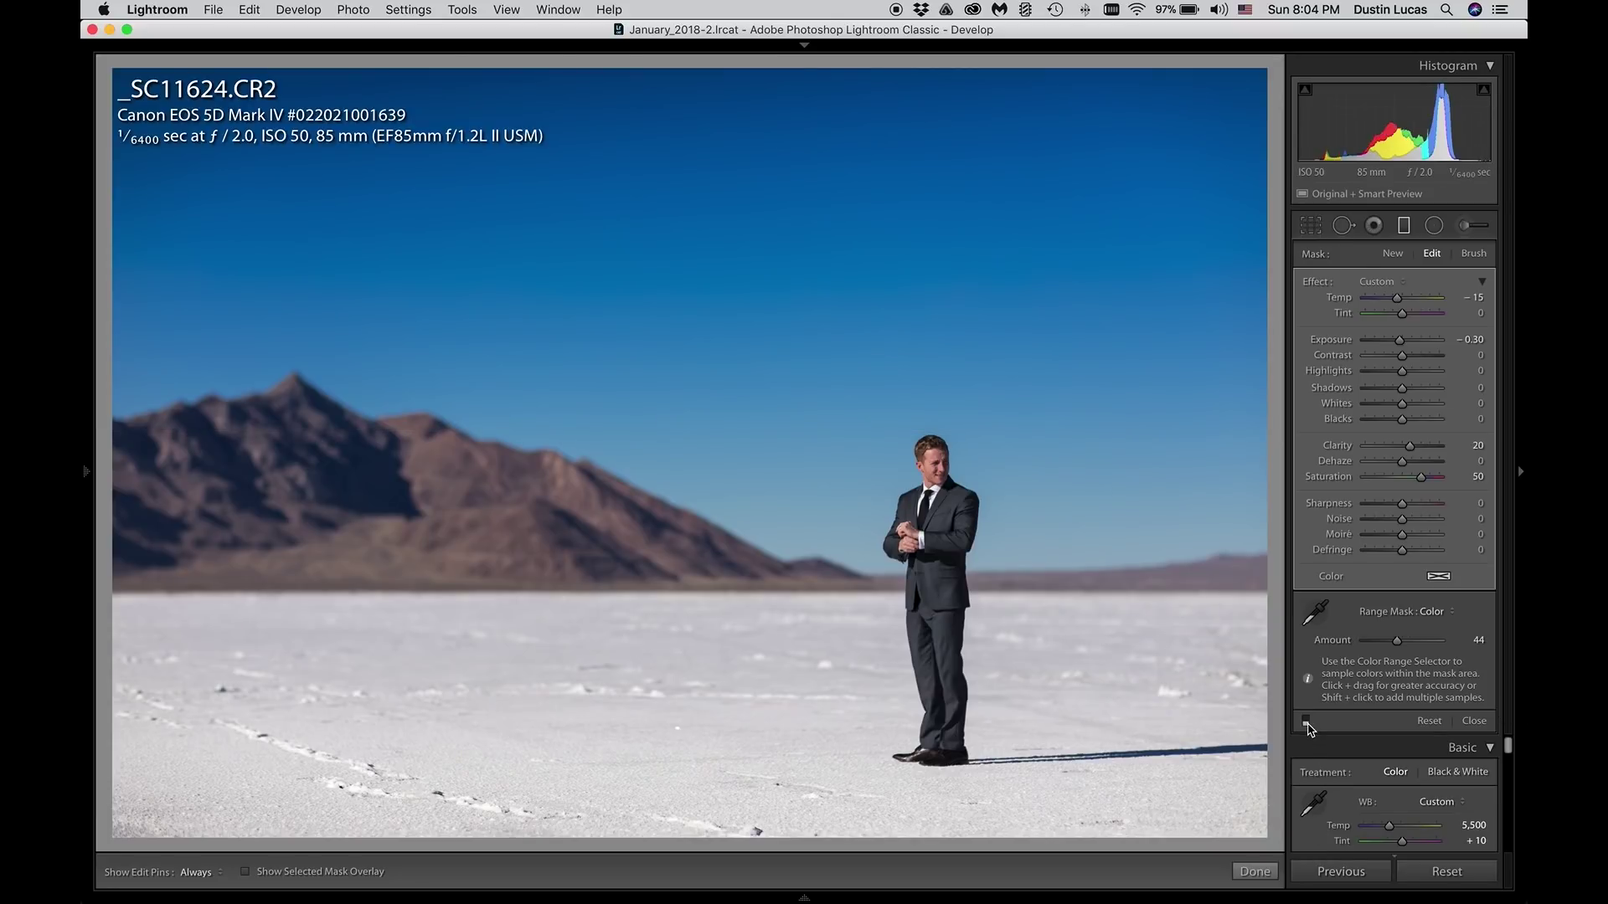
{"action": "left_click", "coordinate": [1305, 722]}
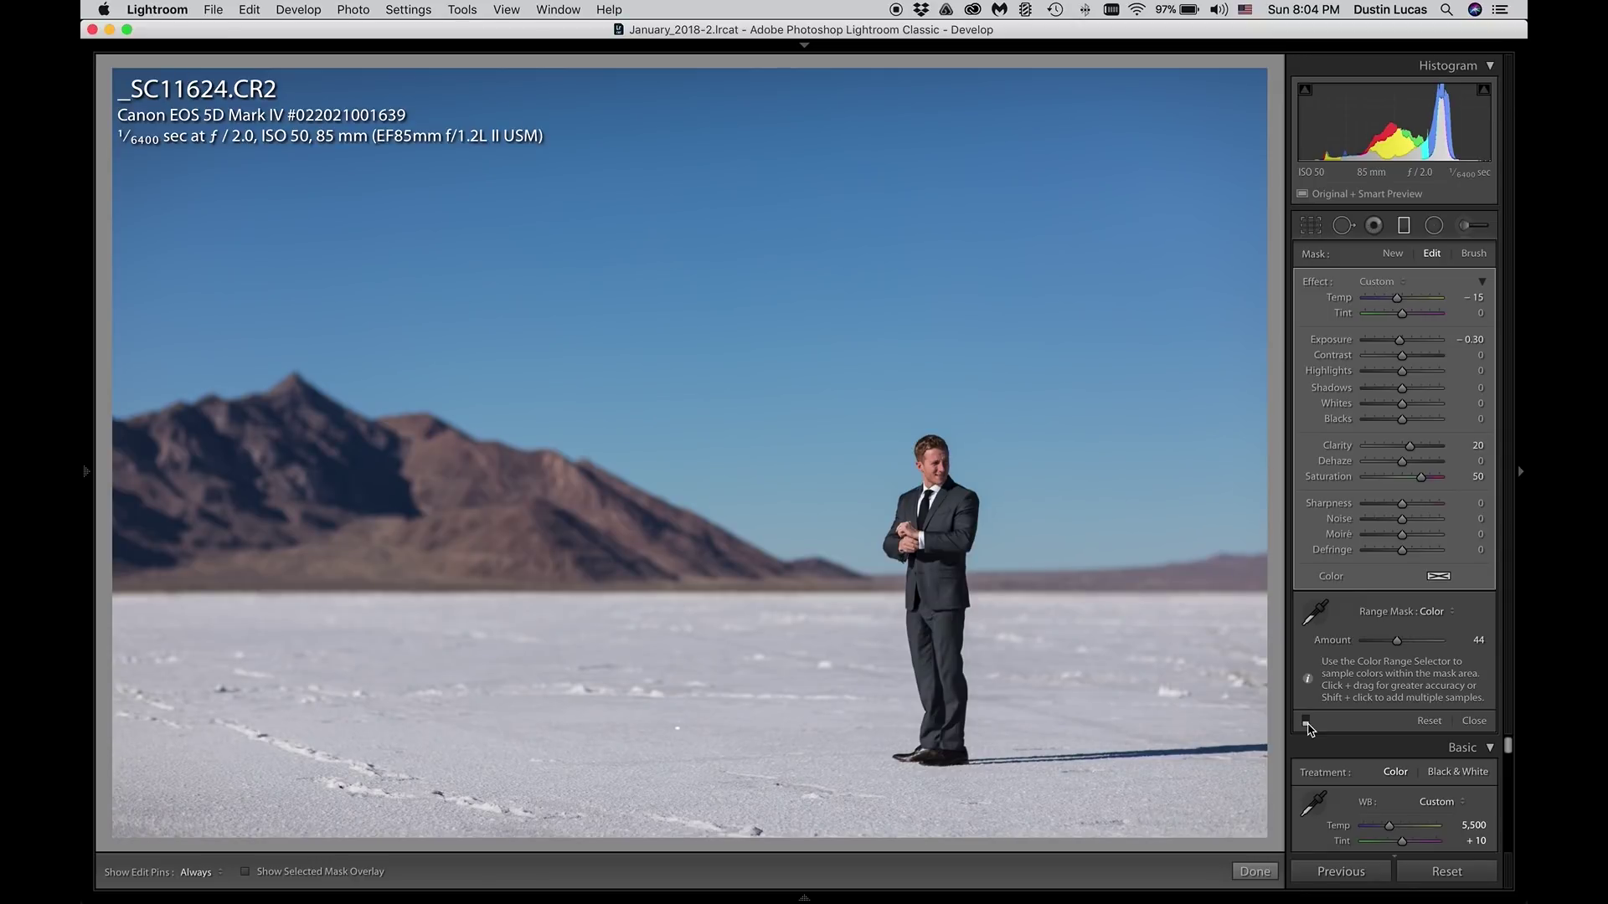
{"action": "left_click", "coordinate": [1306, 722]}
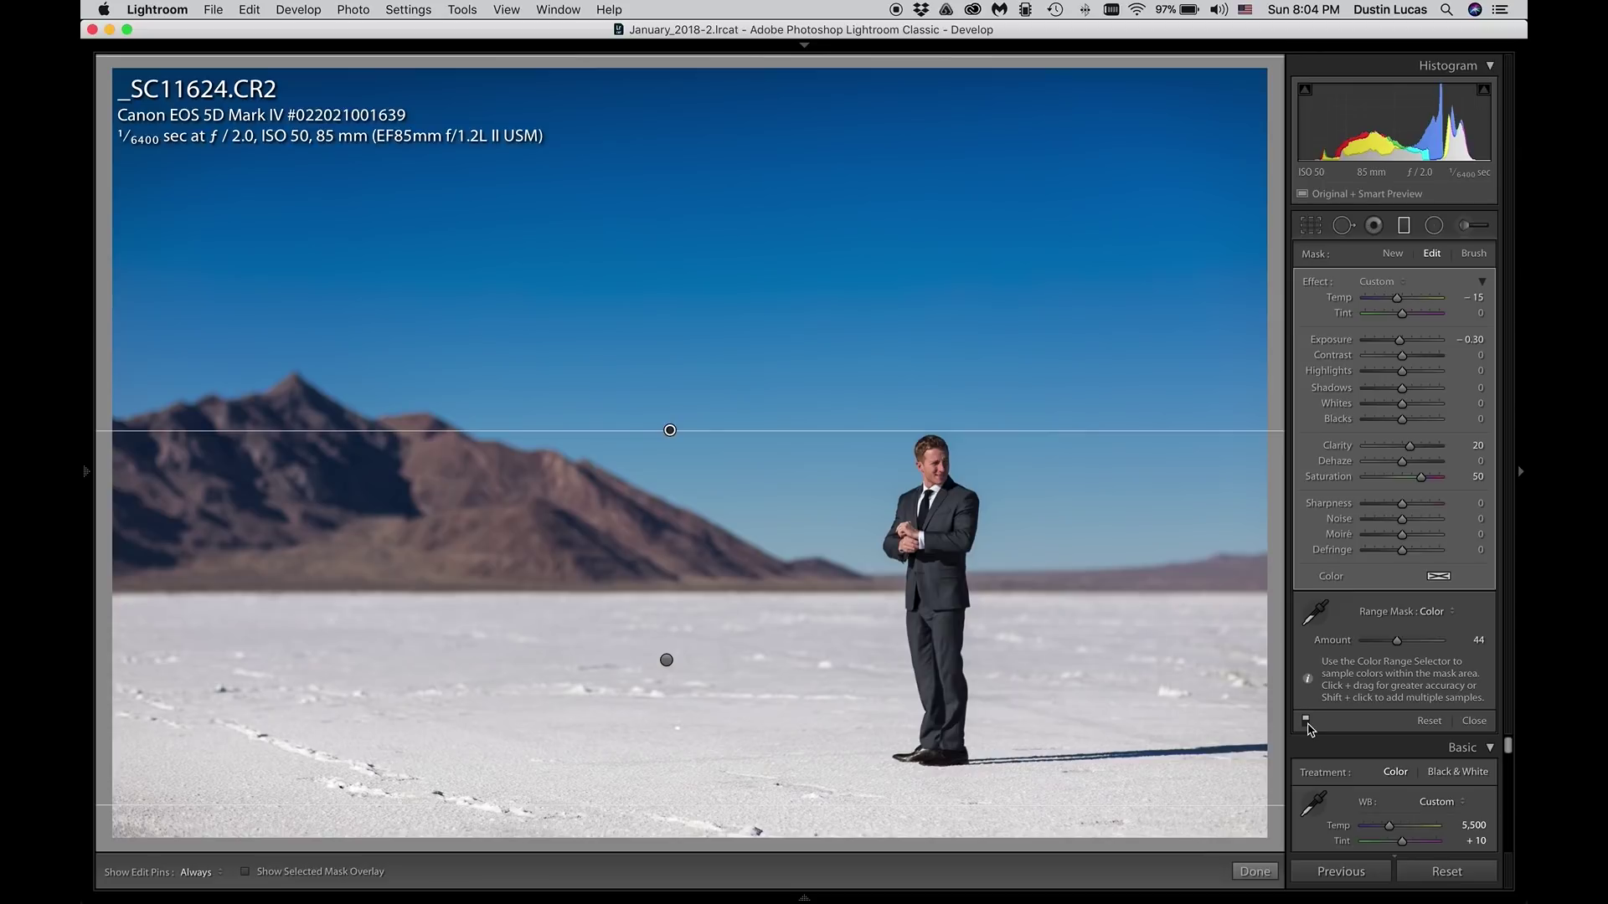
Step: Reset all develop settings of photos _SC11702 and _SC12196 in the library grid
{"action": "key", "text": "g"}
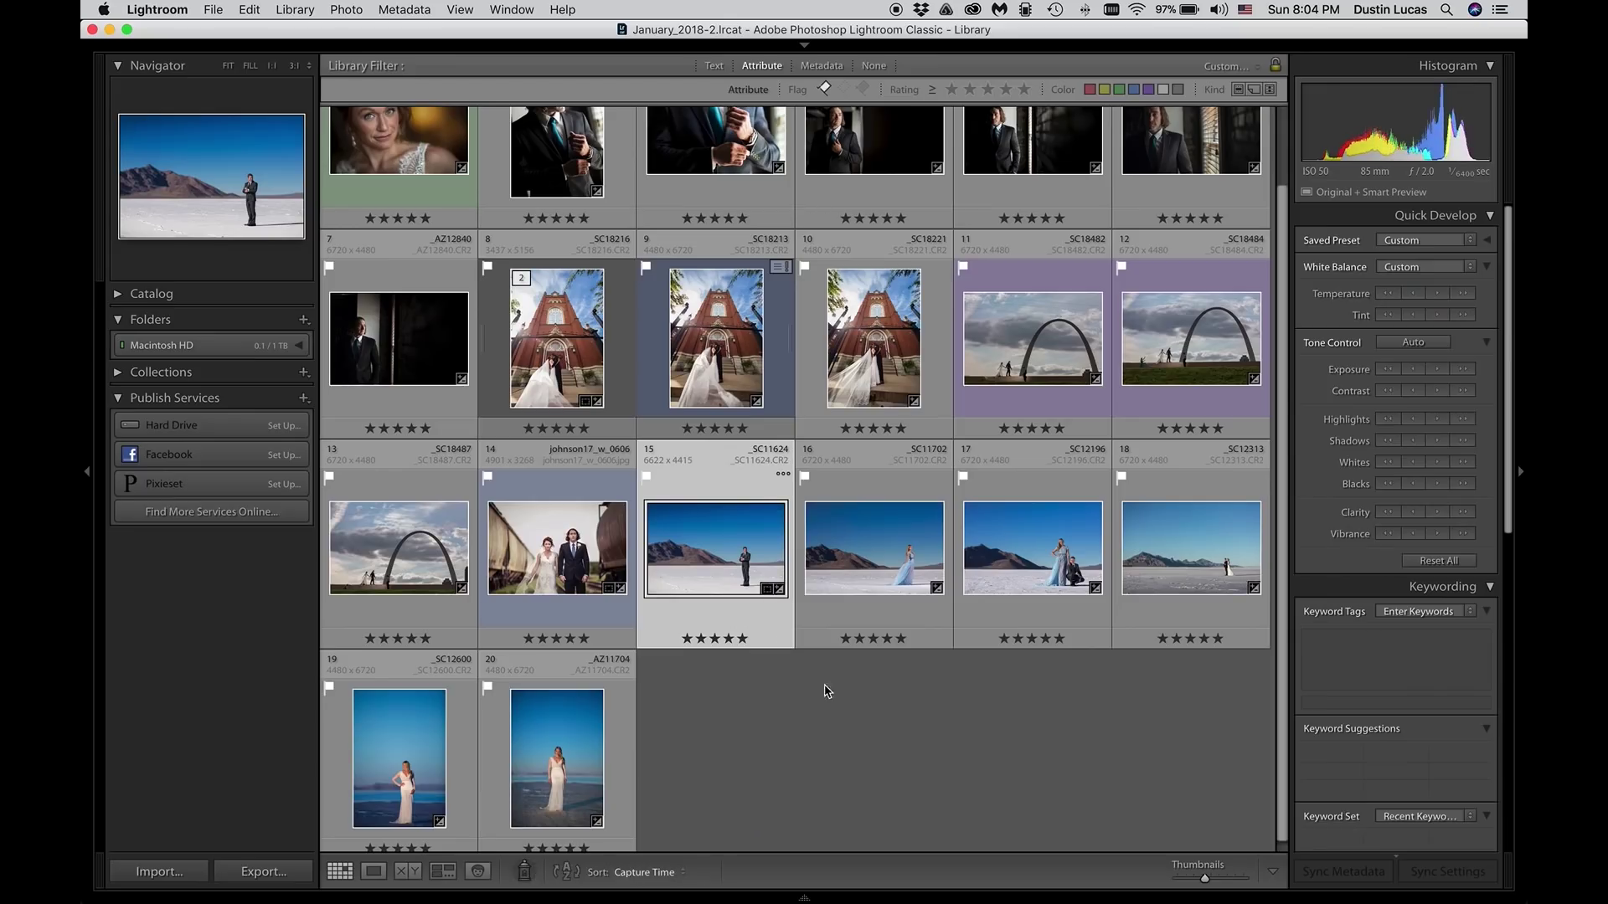
{"action": "key", "text": "Left"}
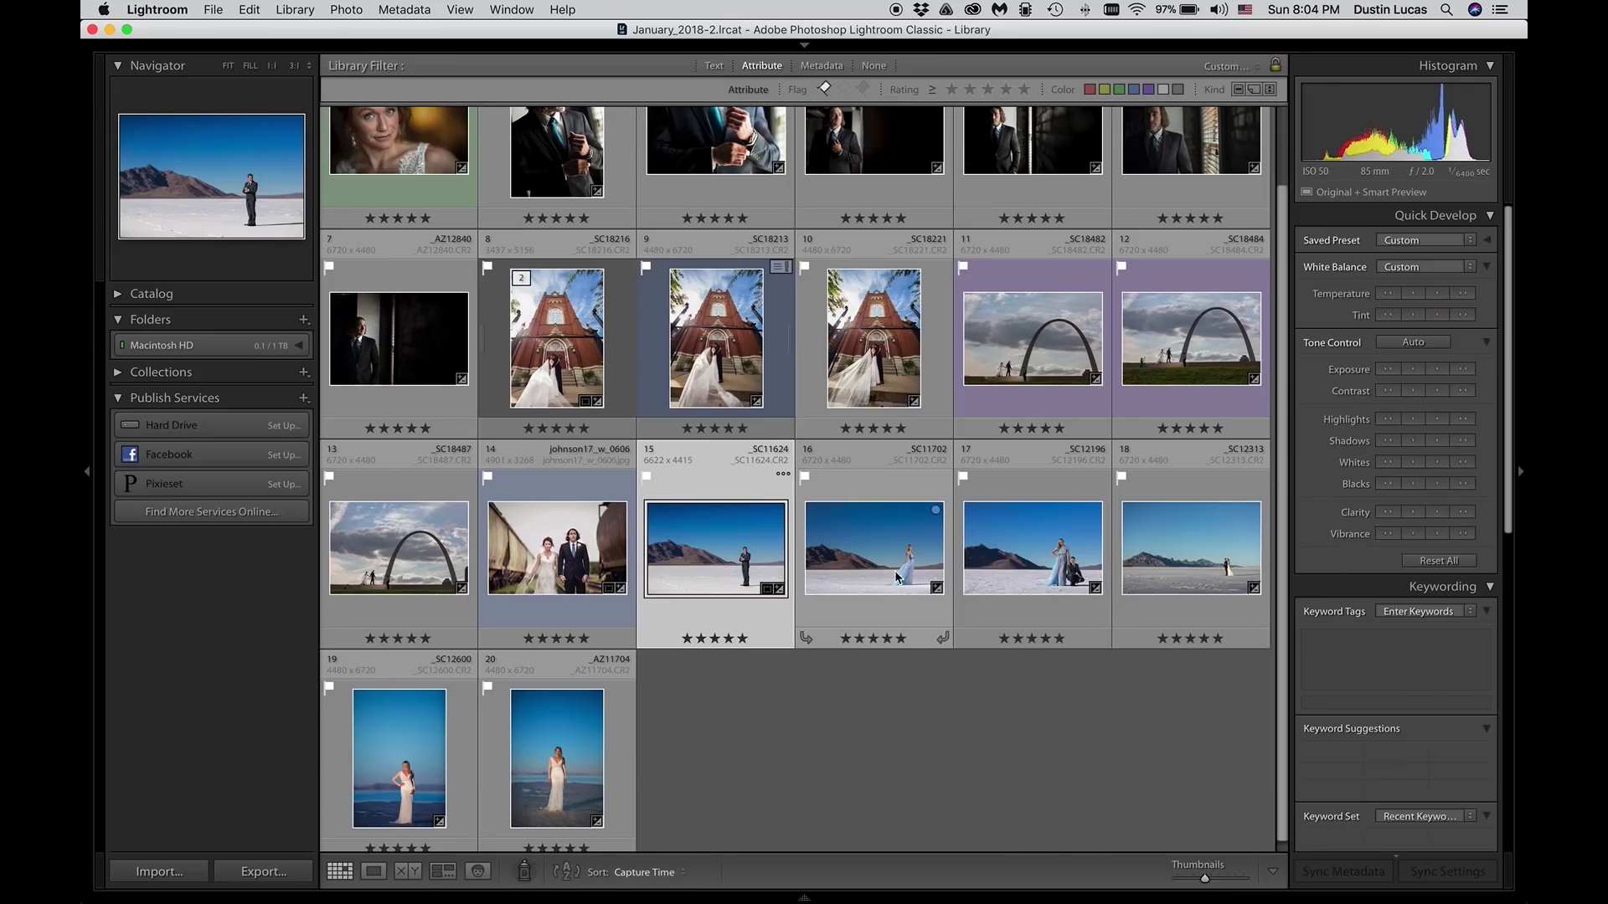
{"action": "left_click", "coordinate": [1073, 578], "text": "shift"}
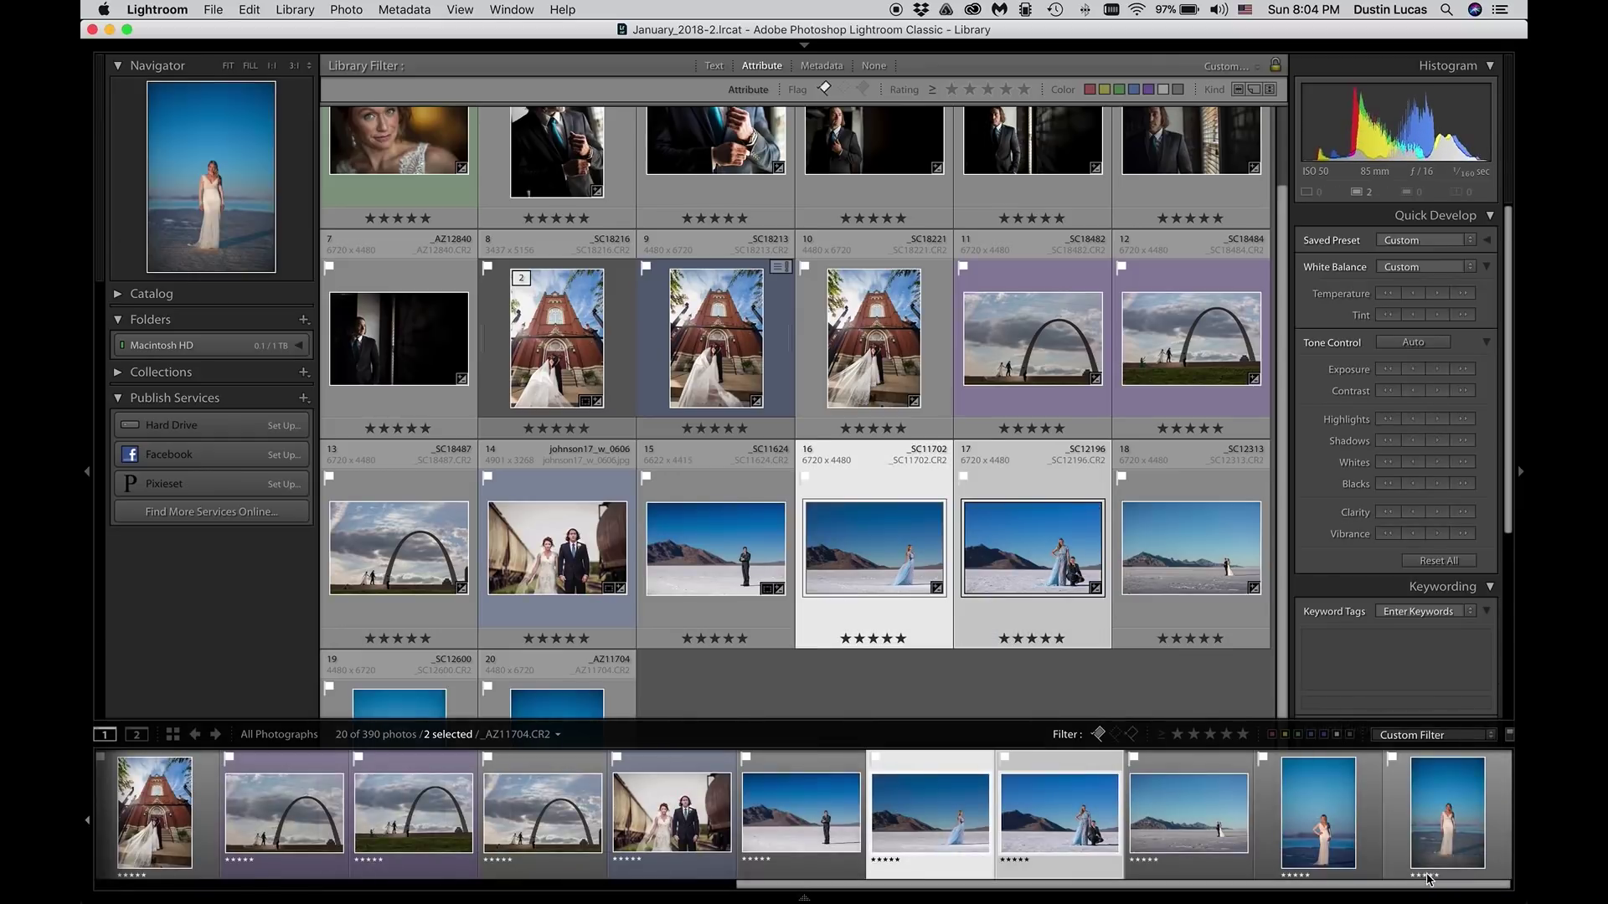
{"action": "left_click", "coordinate": [1428, 561]}
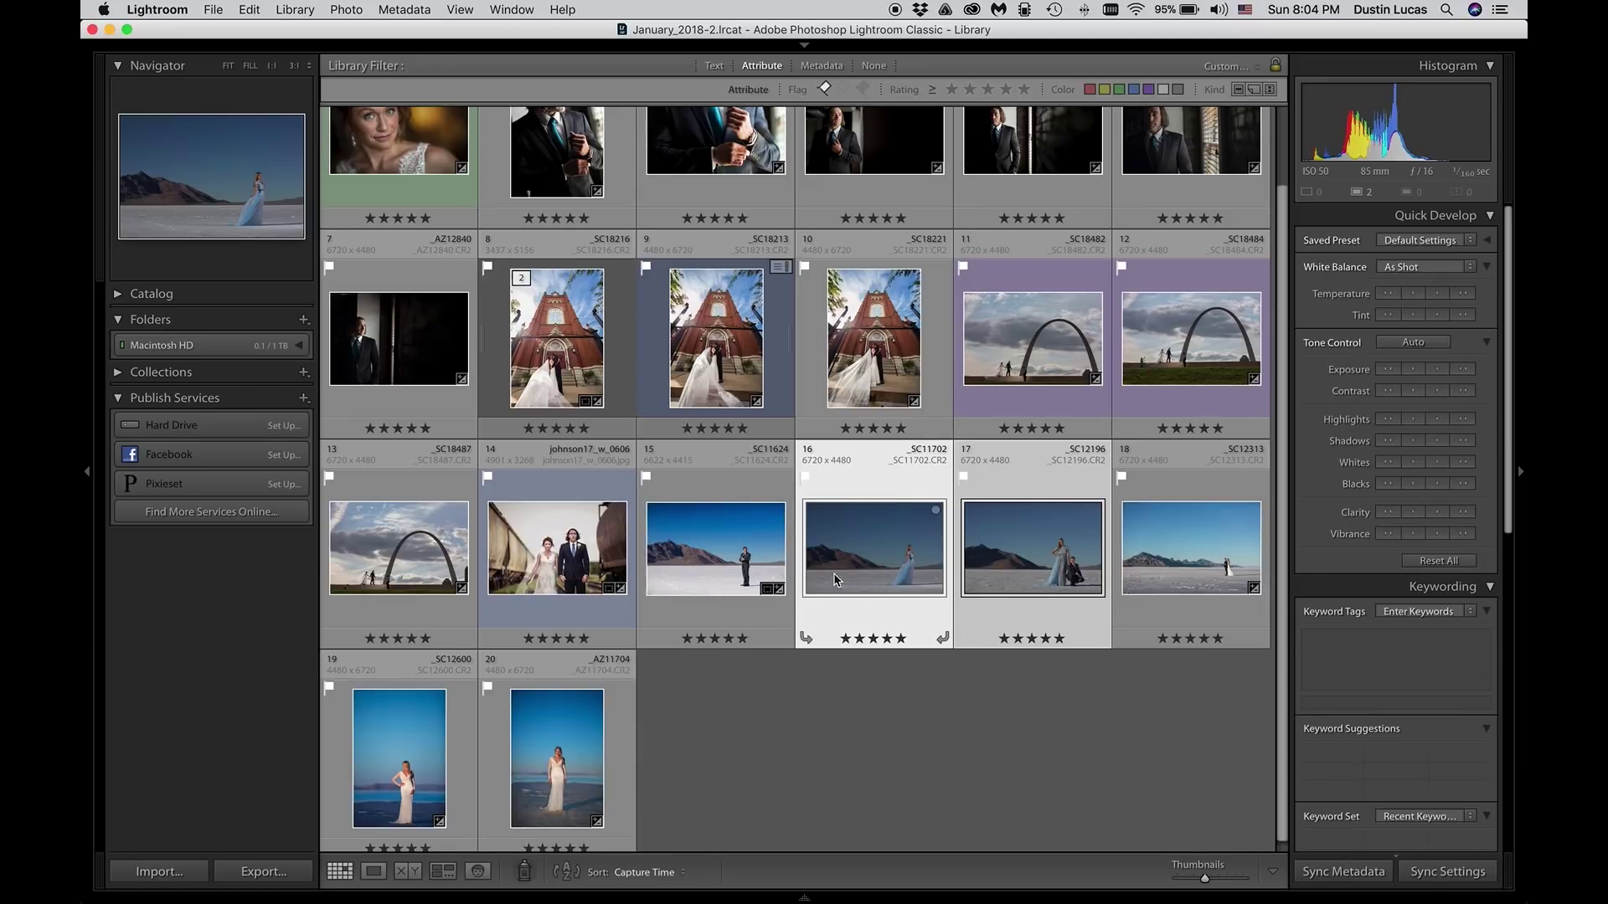
Step: Synchronize the develop settings of _SC11624, including graduated filters but not crop, transform or spot removal, to _SC11702 and _SC12196
{"action": "key", "text": "Left"}
{"action": "left_click", "coordinate": [1036, 569], "text": "shift"}
{"action": "key", "text": "super+shift+s"}
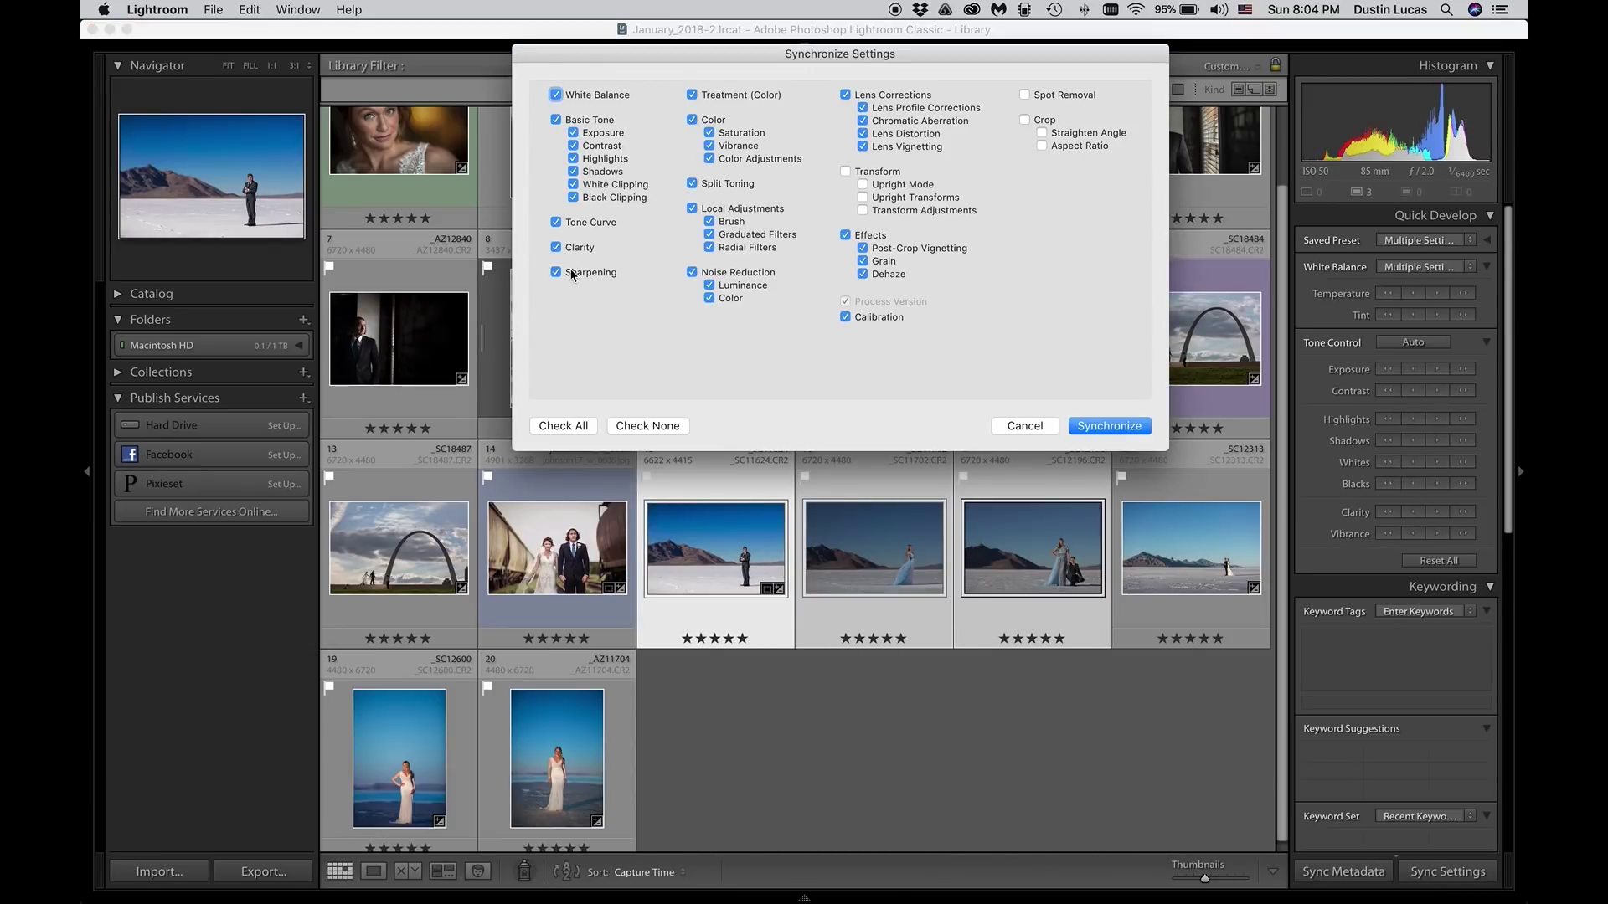
{"action": "left_click", "coordinate": [1108, 425]}
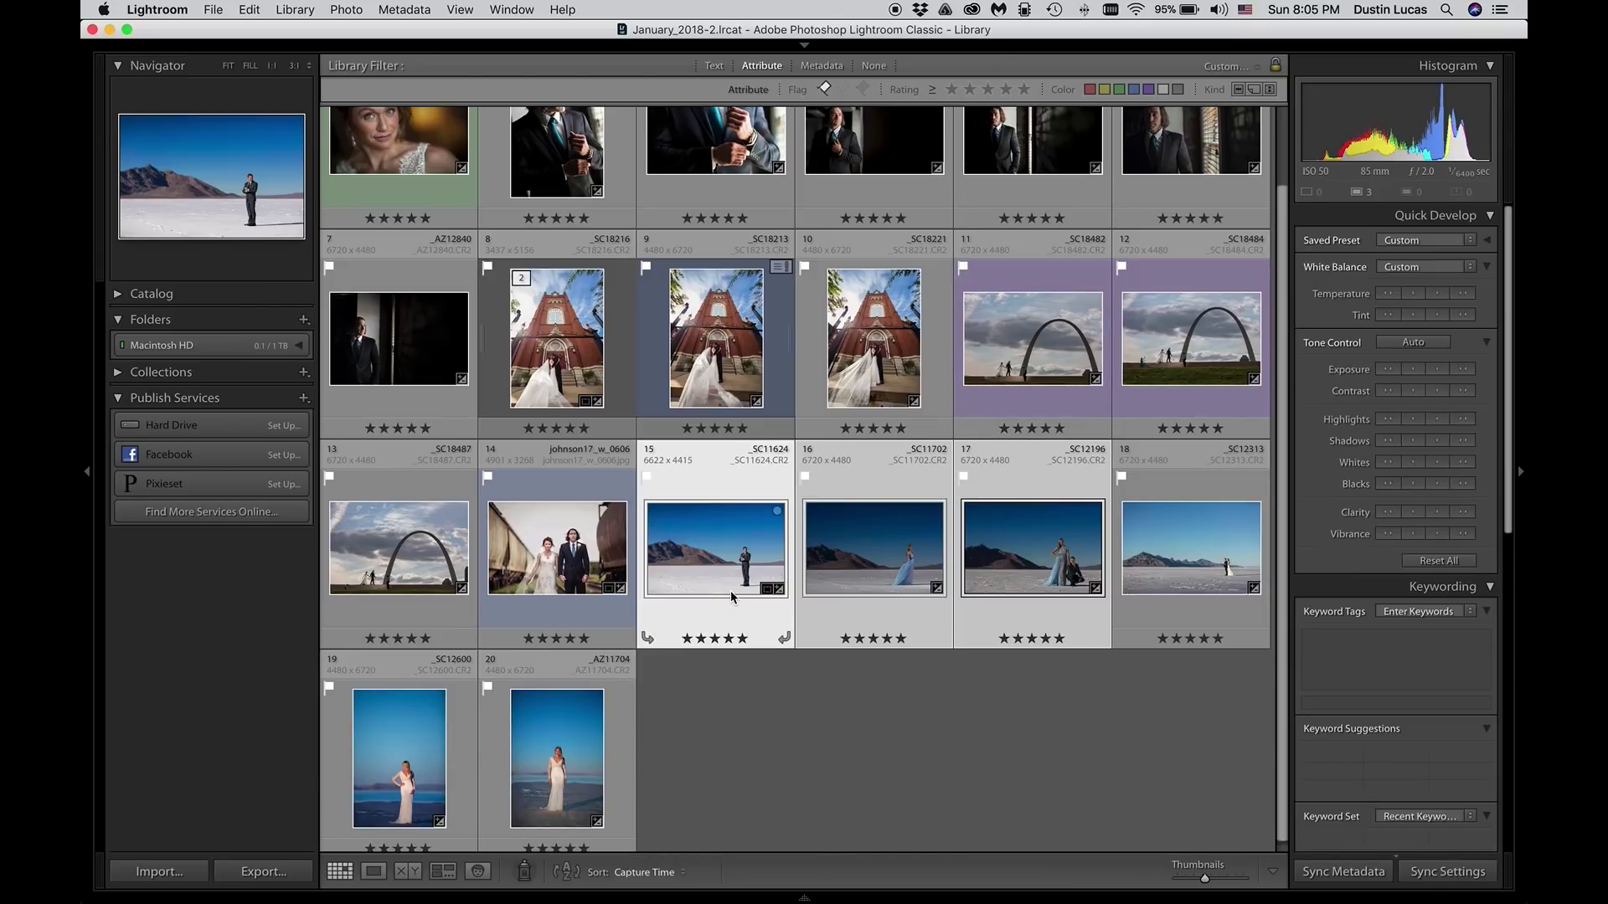
Step: Examine the graduated filter blending around the man in _SC11624.CR2 up close and in the full frame
{"action": "double_click", "coordinate": [734, 592]}
{"action": "key", "text": "d"}
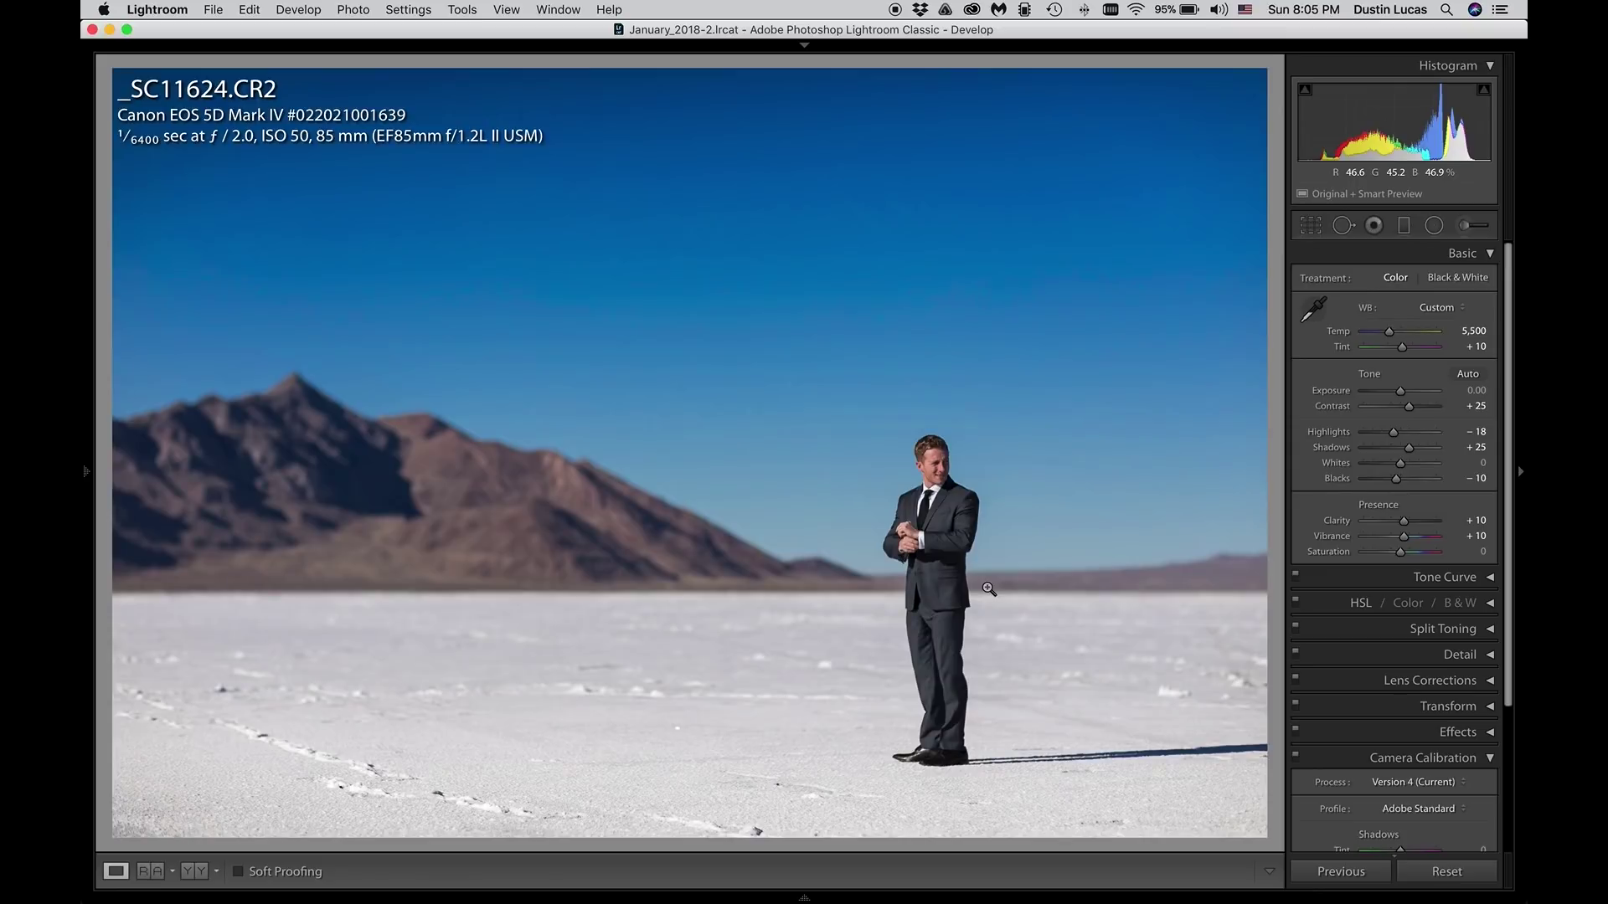
{"action": "key", "text": "m"}
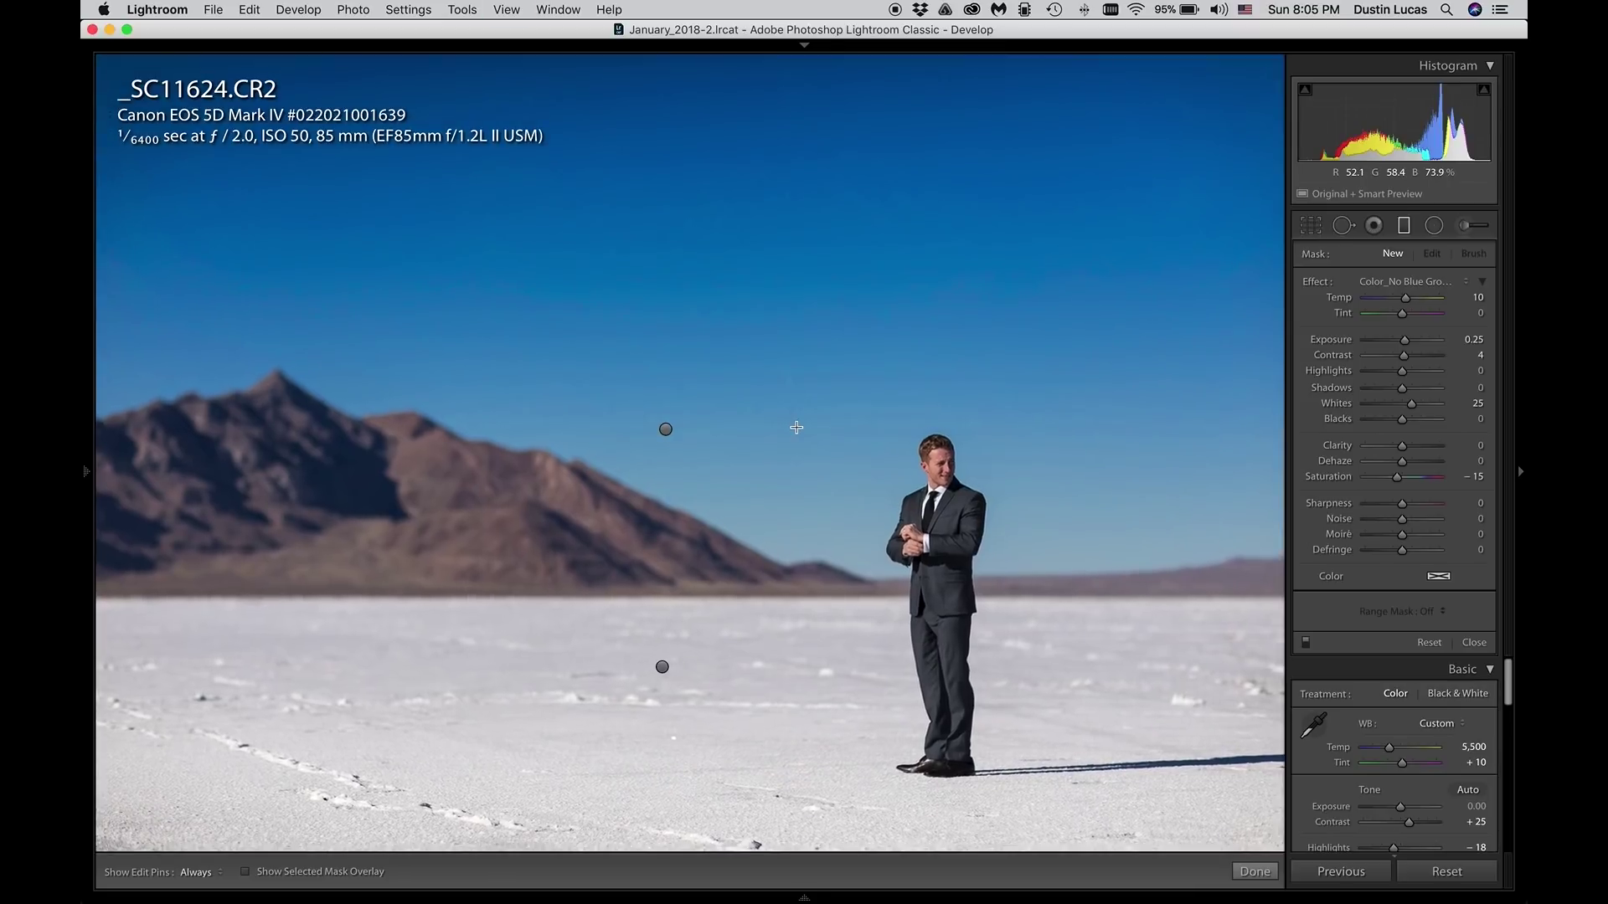
{"action": "key", "text": "z"}
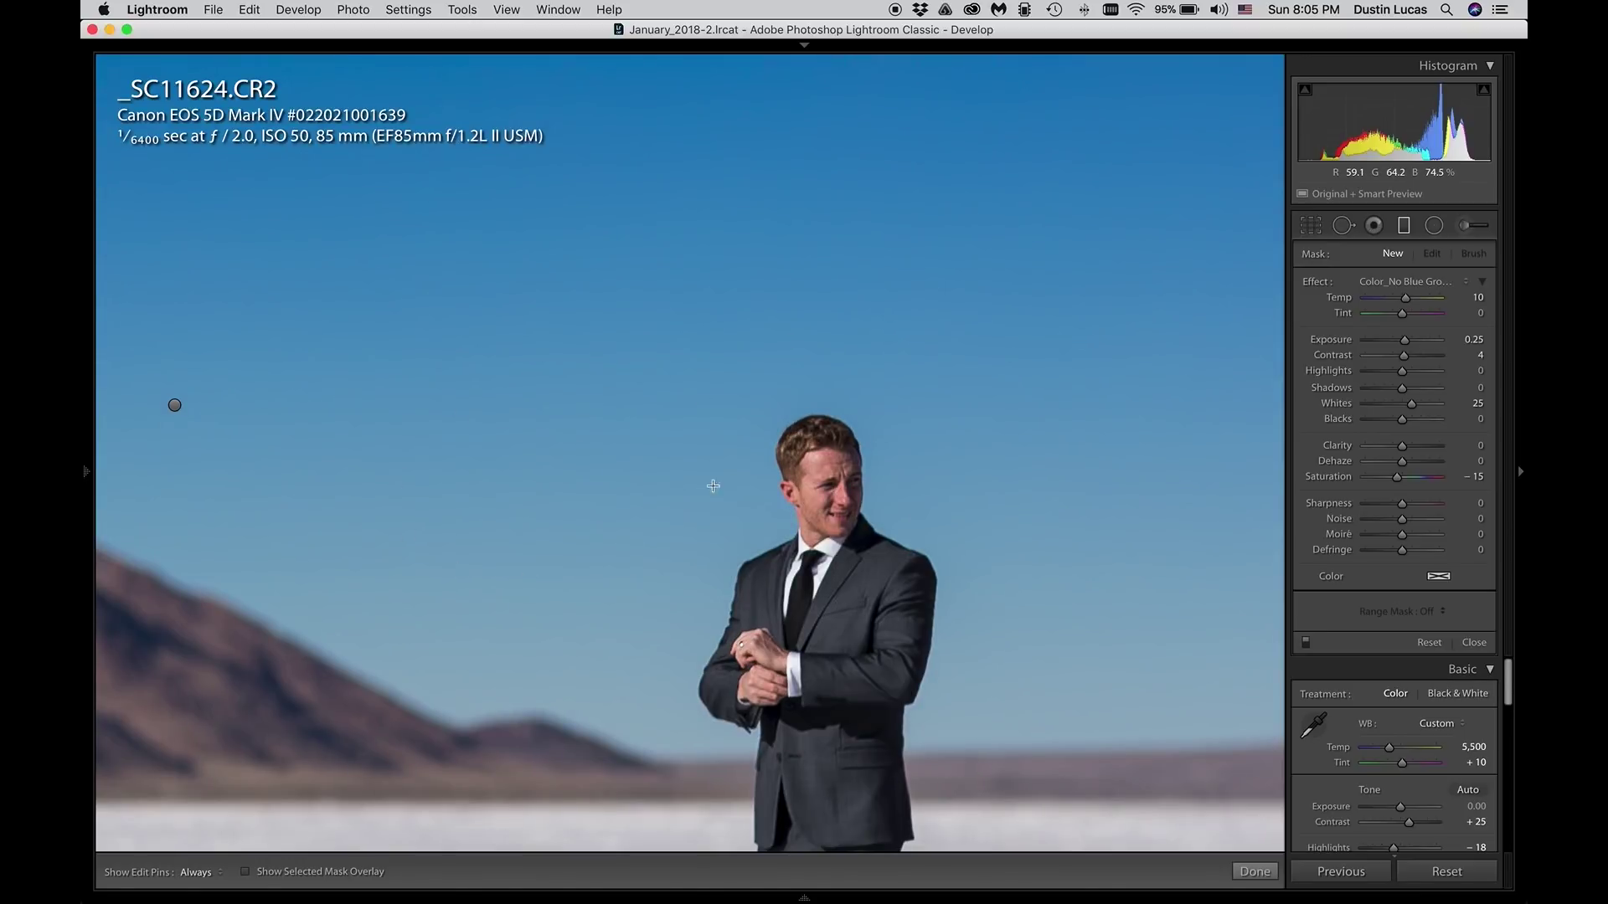
{"action": "key", "text": "super+minus"}
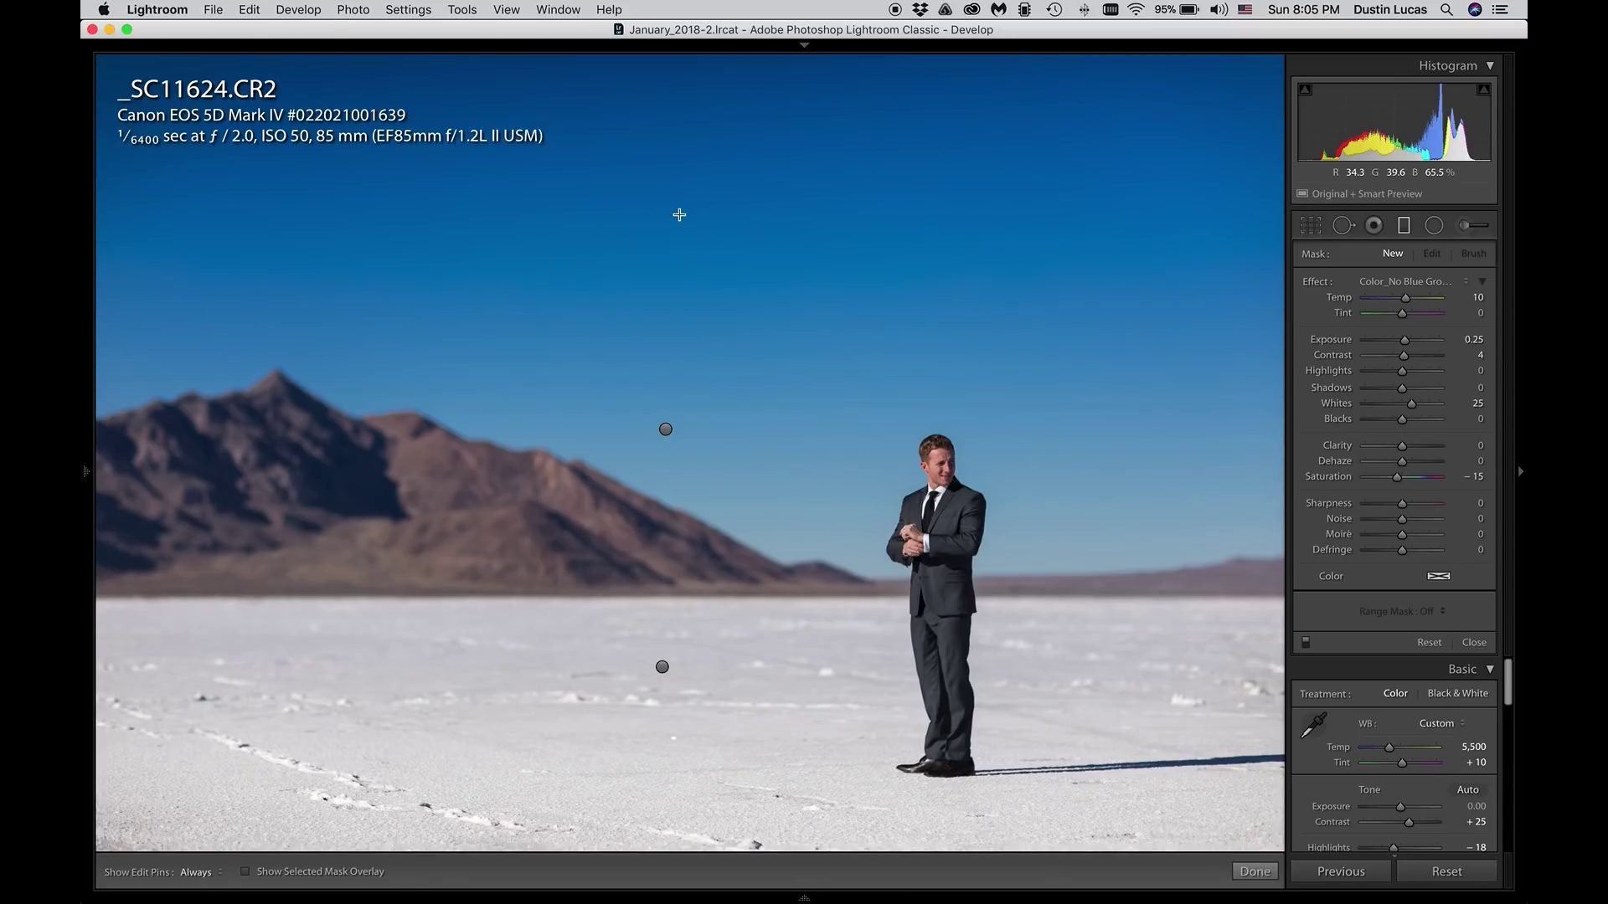
Step: Set the exposure of _SC11702.CR2 to +0.70 and compare the photo with _SC11624.CR2
{"action": "key", "text": "super+Right"}
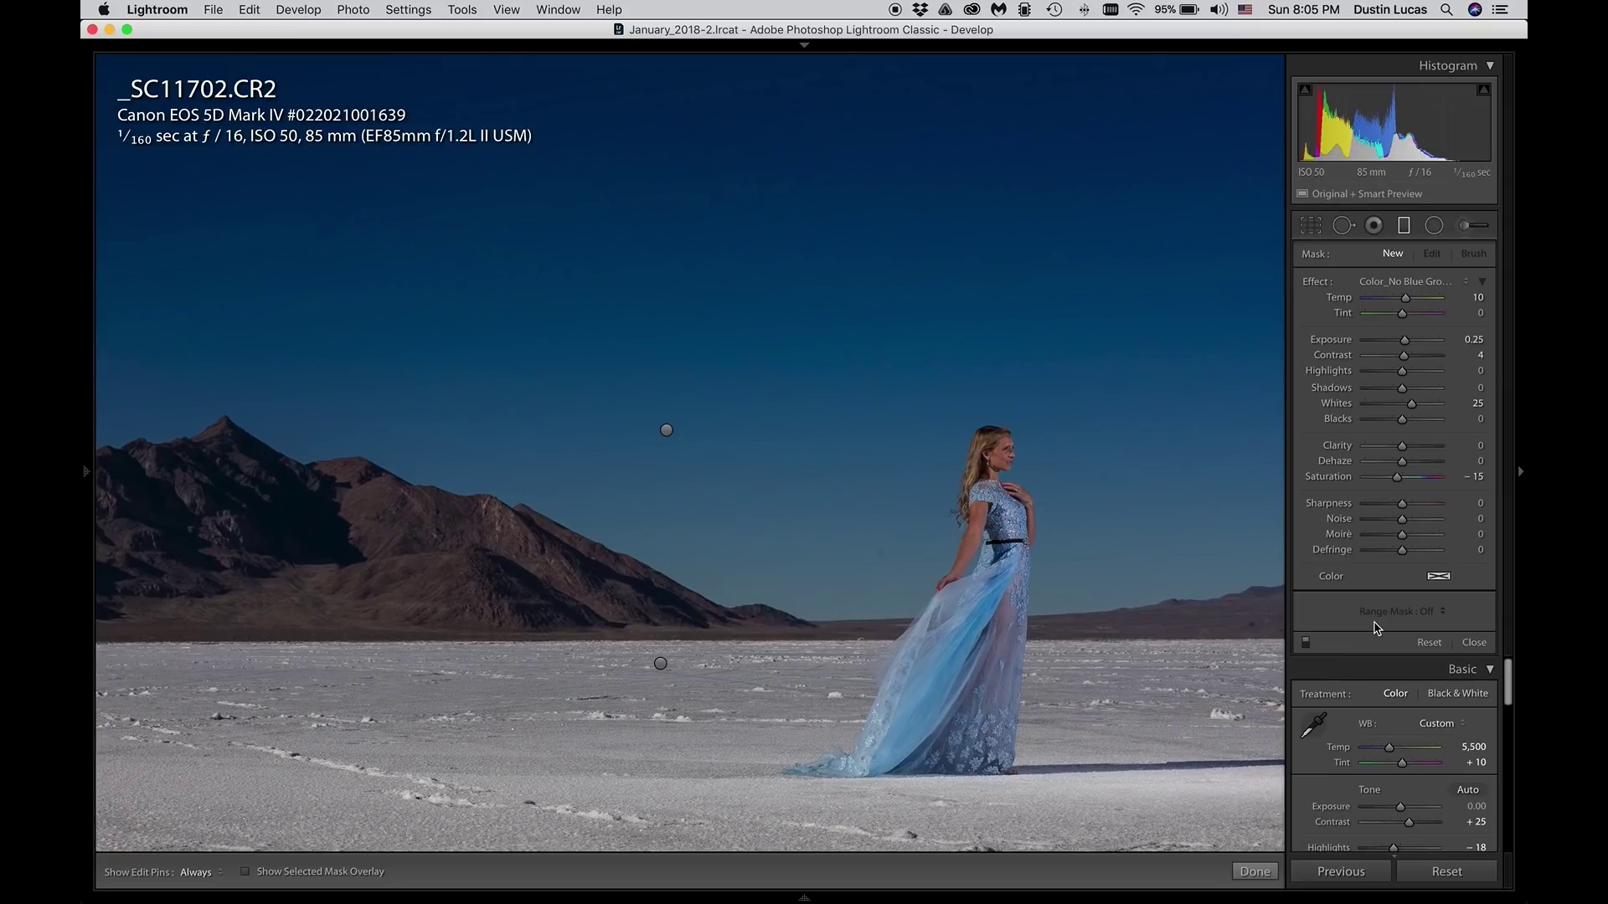
{"action": "left_click", "coordinate": [1474, 642]}
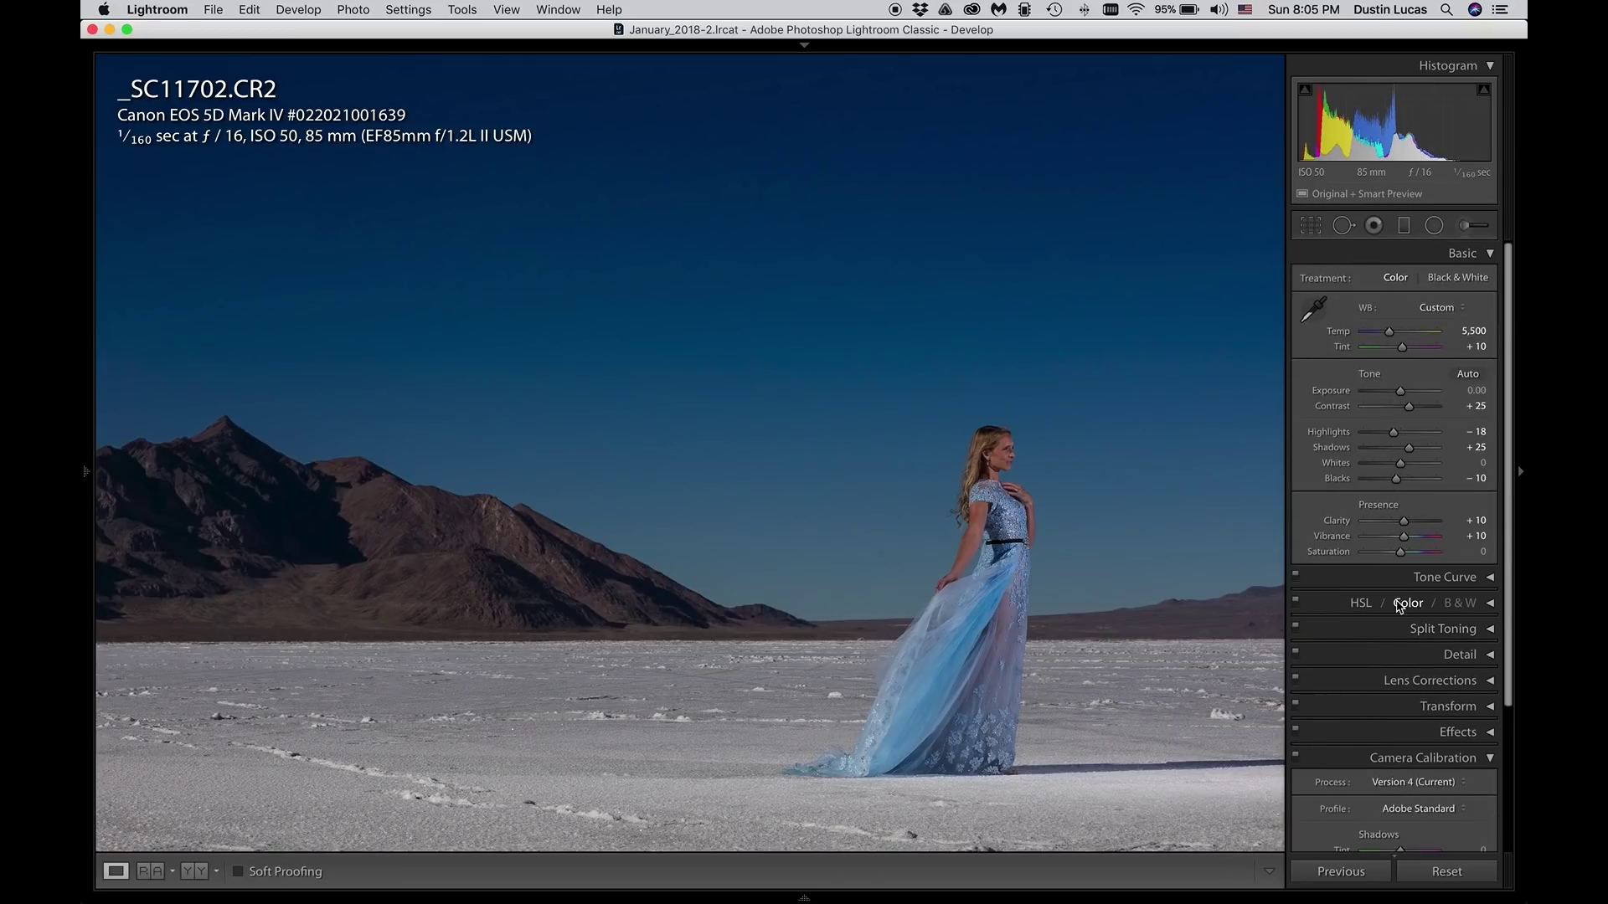
{"action": "scroll", "coordinate": [1420, 397], "scroll_direction": "up", "scroll_amount": 5}
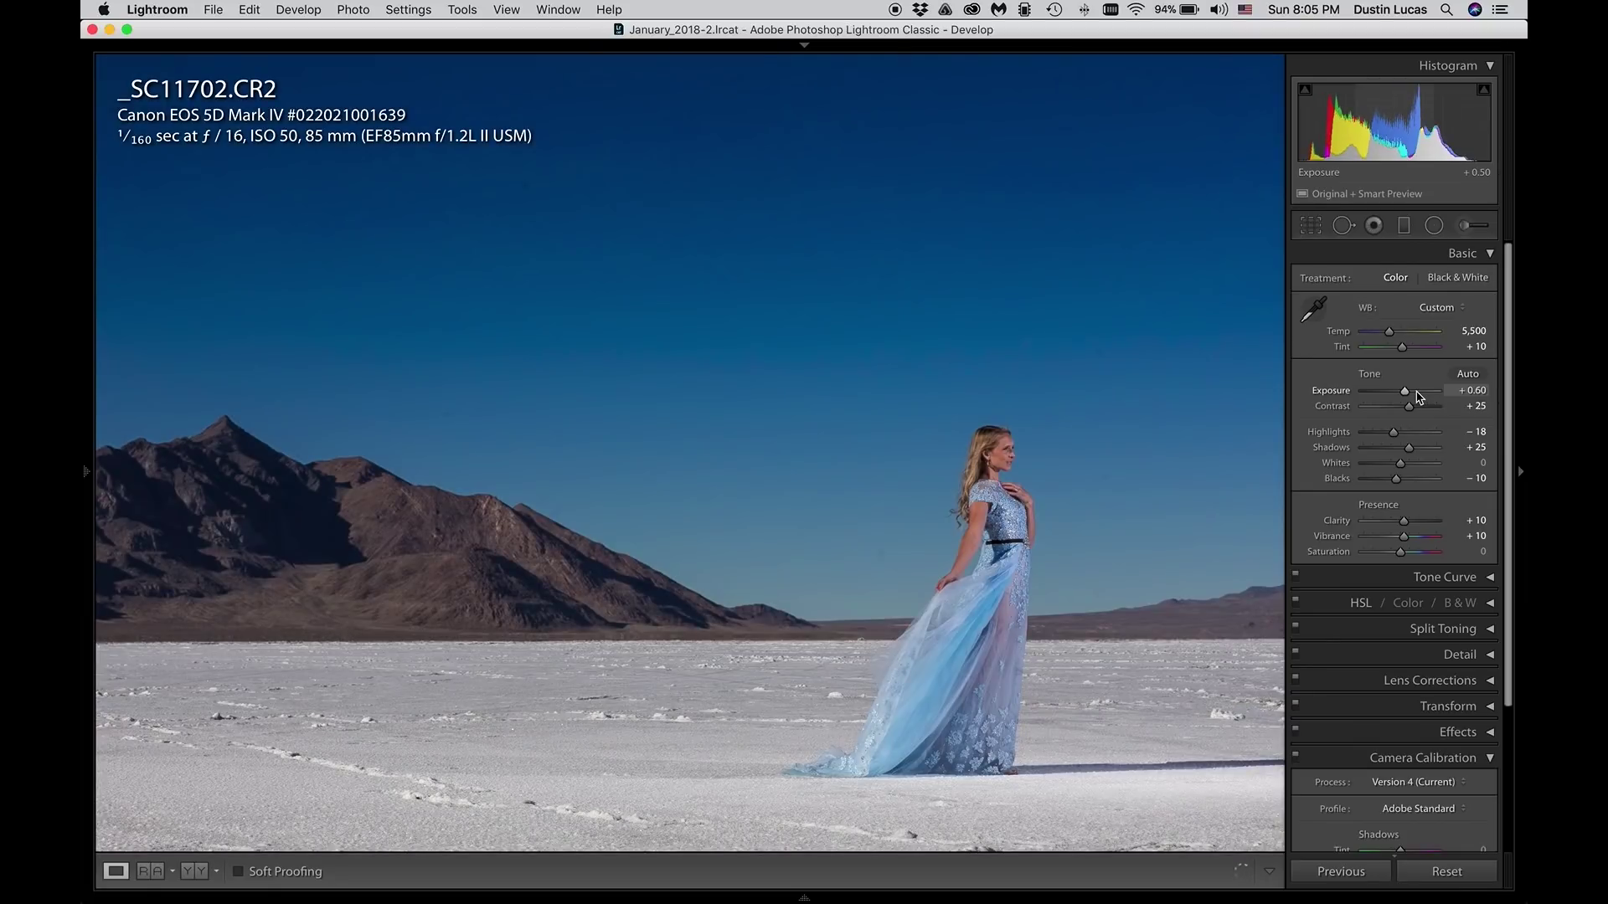
{"action": "scroll", "coordinate": [1419, 397], "scroll_direction": "up", "scroll_amount": 1}
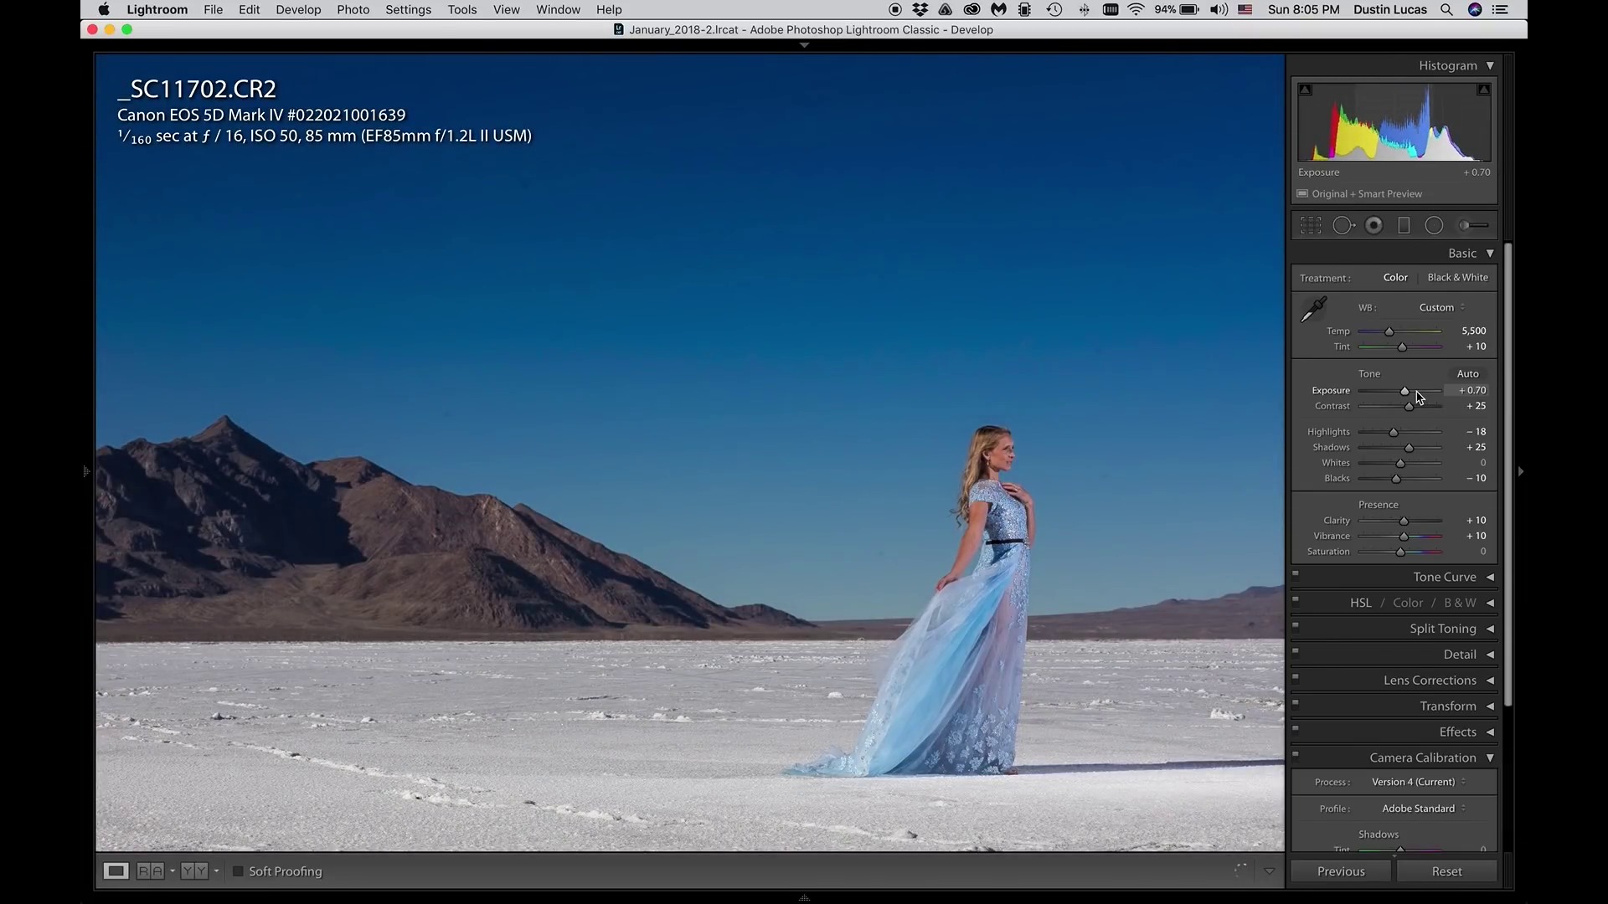
{"action": "key", "text": "Left"}
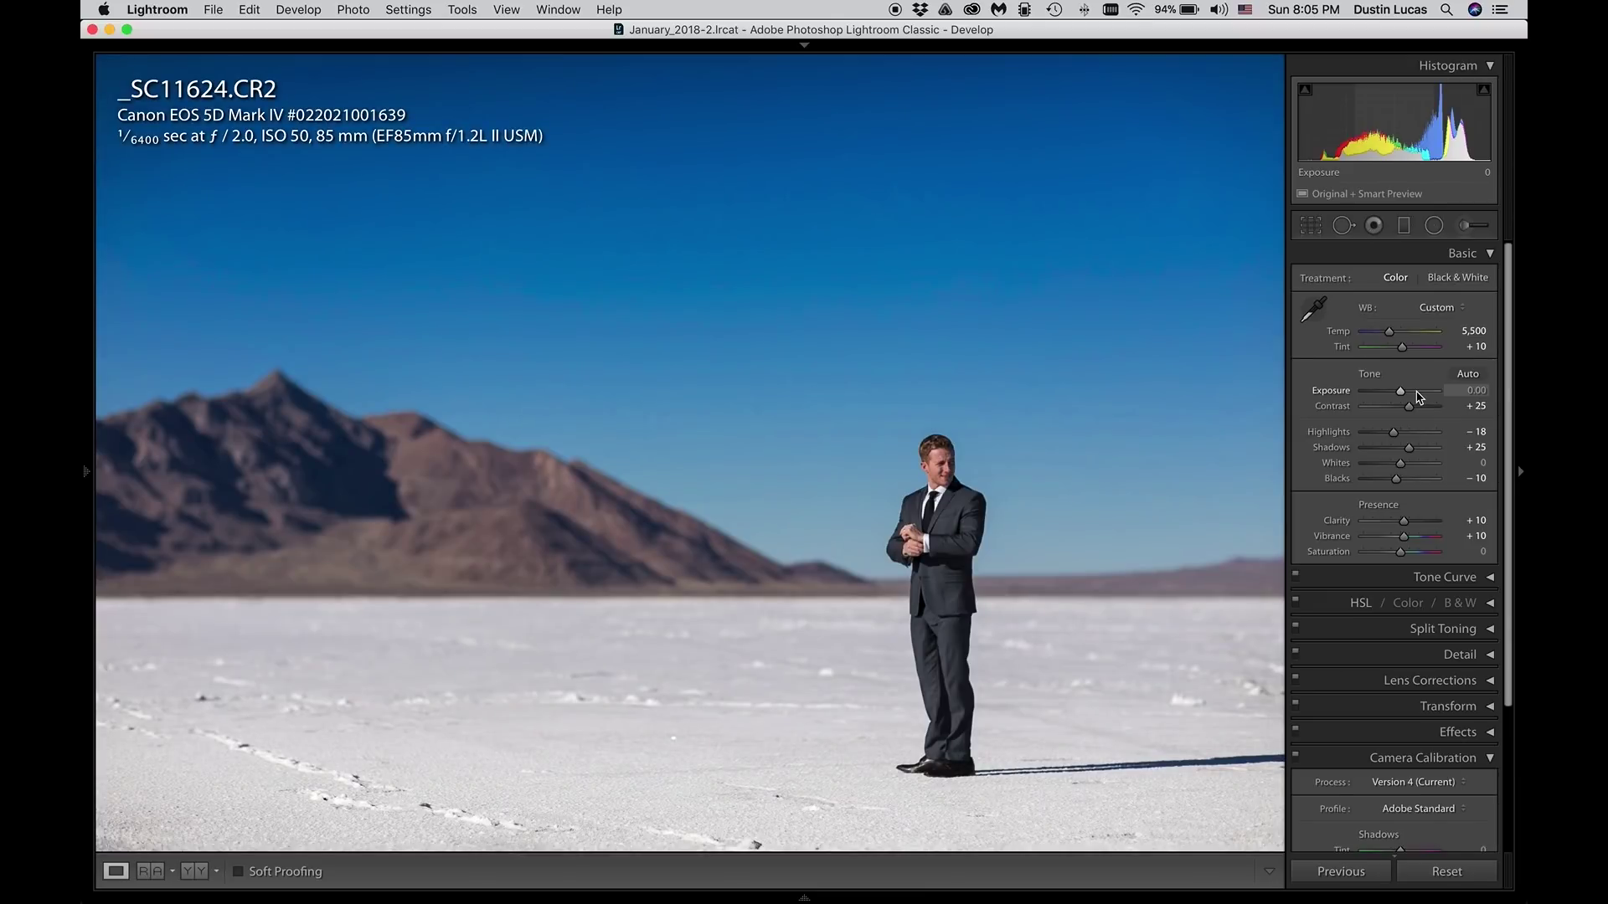
{"action": "key", "text": "Right"}
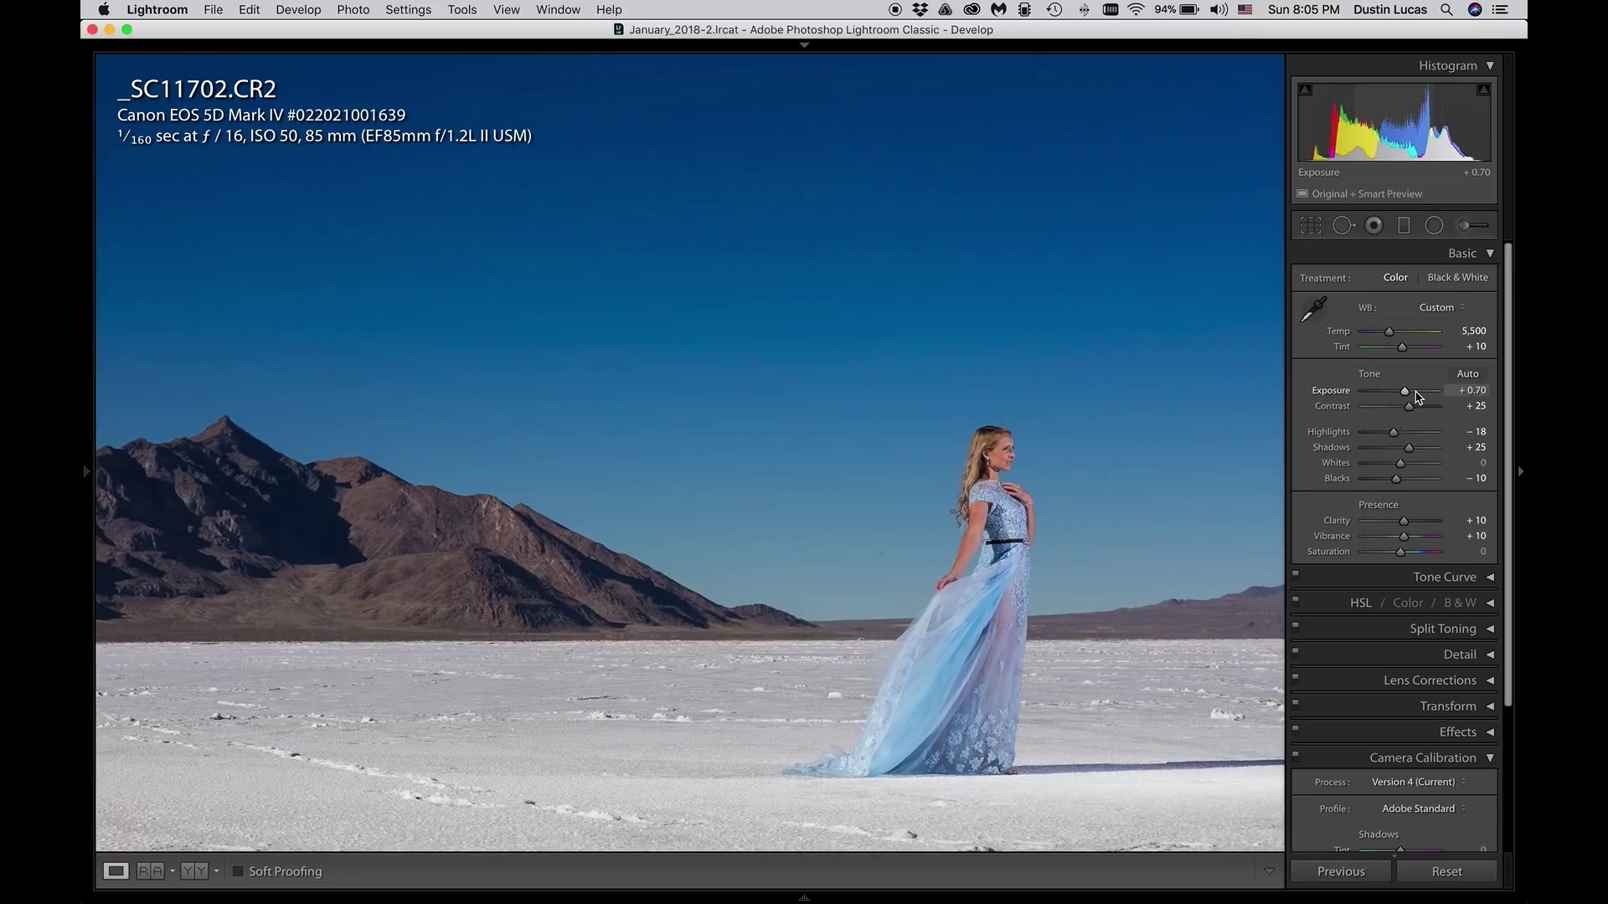
Step: Set the exposure to +0.80 on _SC11702.CR2 and +0.64 on _SC12196.CR2, checking both against _SC11624.CR2
{"action": "left_click_drag", "start_coordinate": [1417, 397], "coordinate": [1418, 397]}
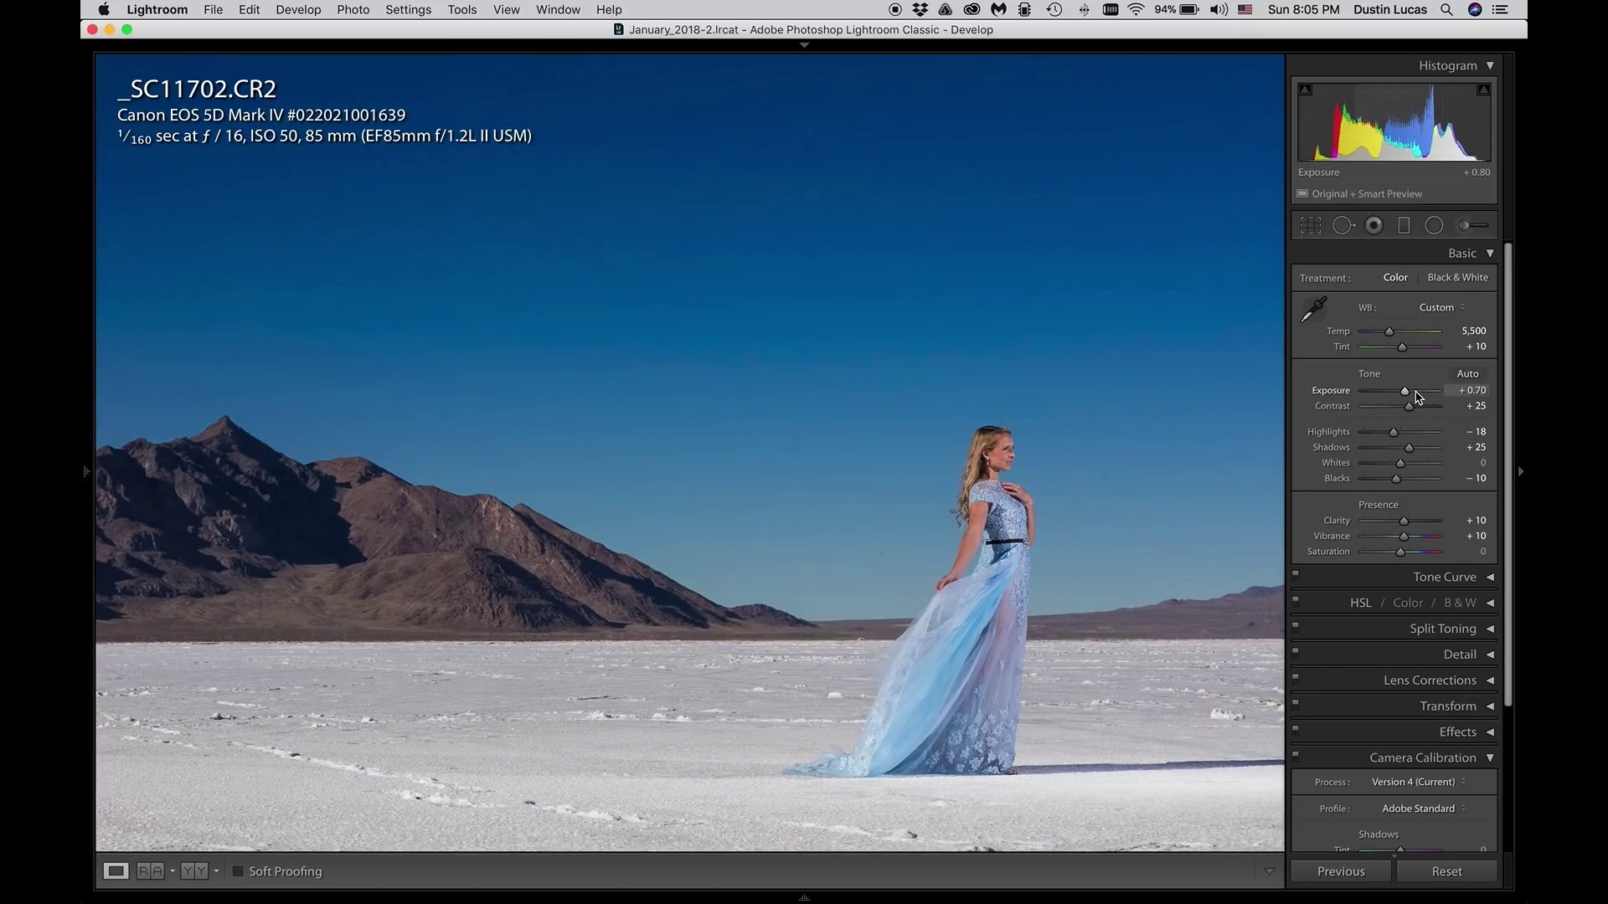
{"action": "key", "text": "Right"}
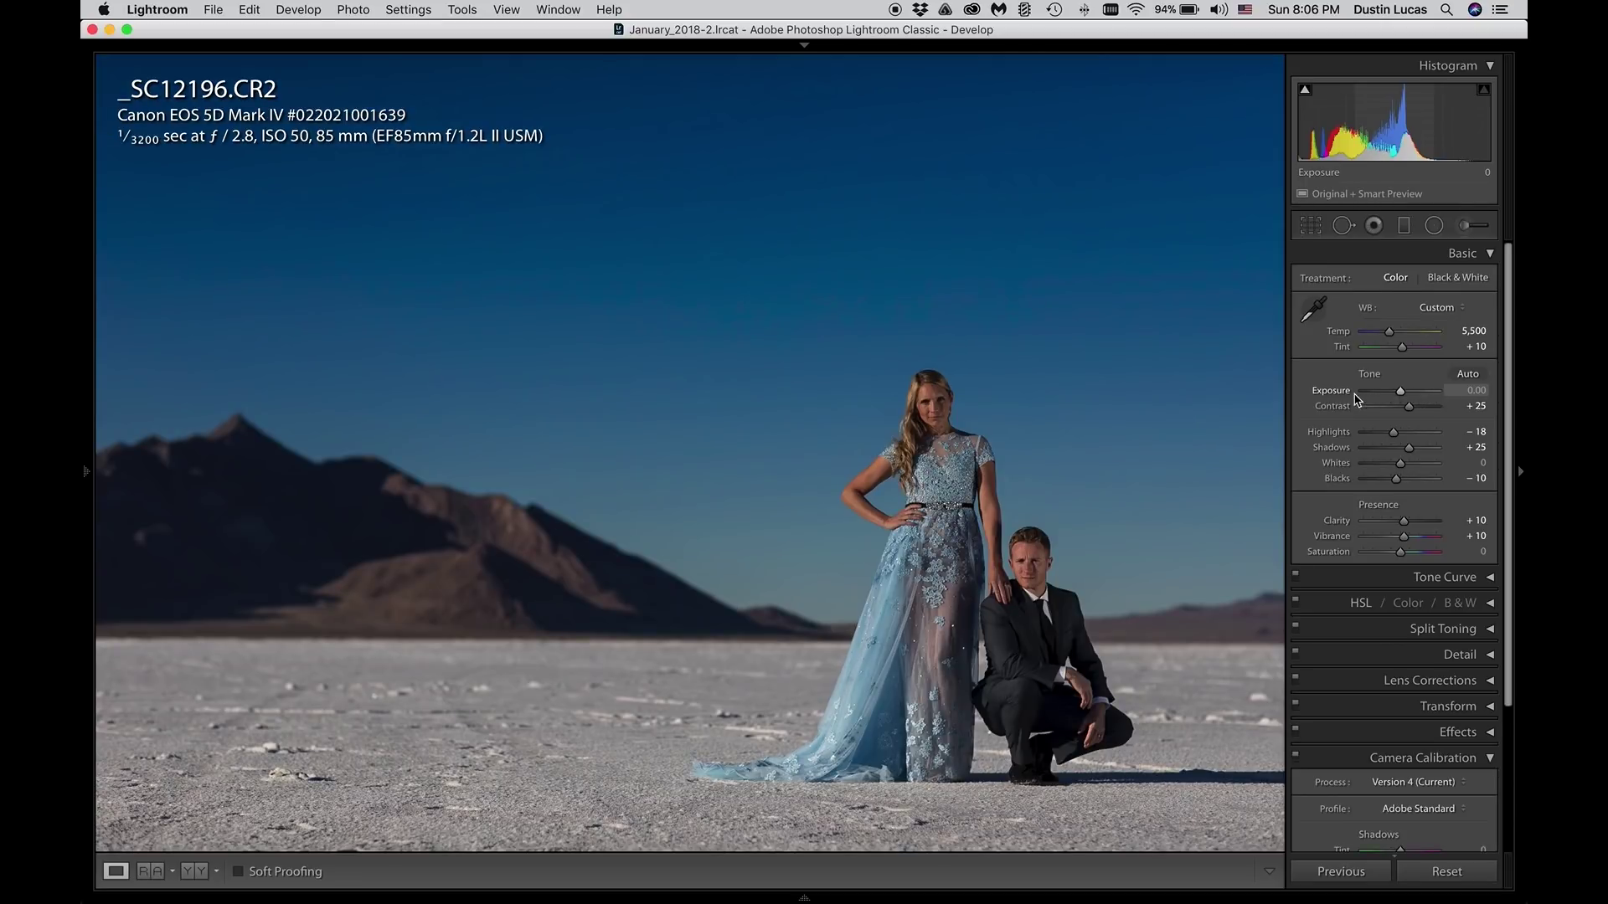
{"action": "left_click_drag", "start_coordinate": [1333, 396], "coordinate": [1431, 397]}
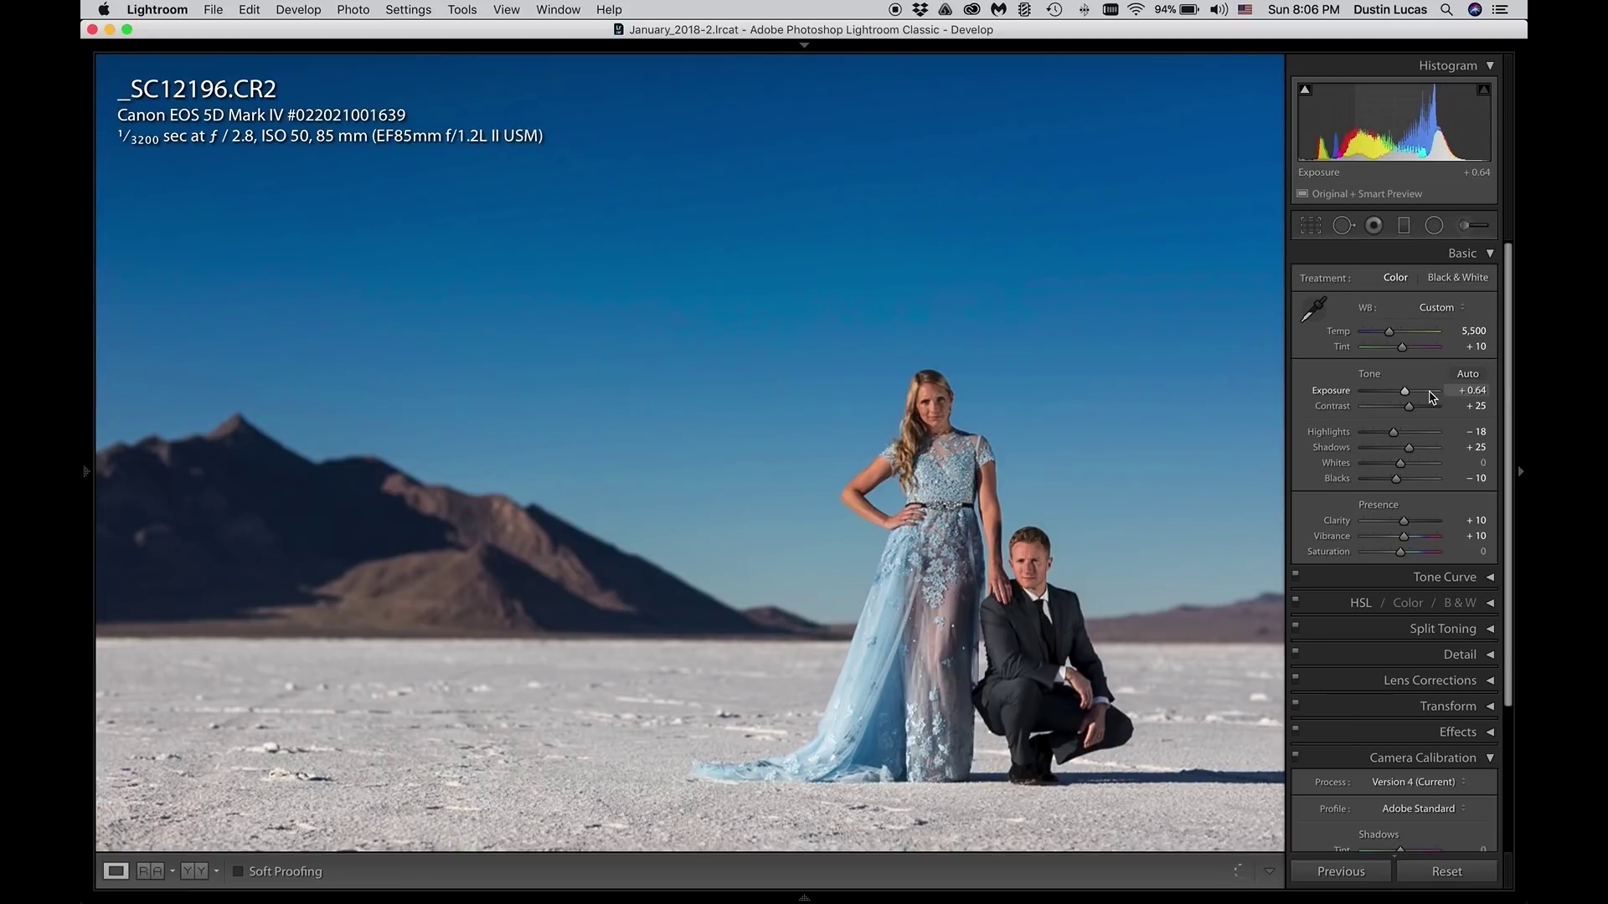
{"action": "key", "text": "Left"}
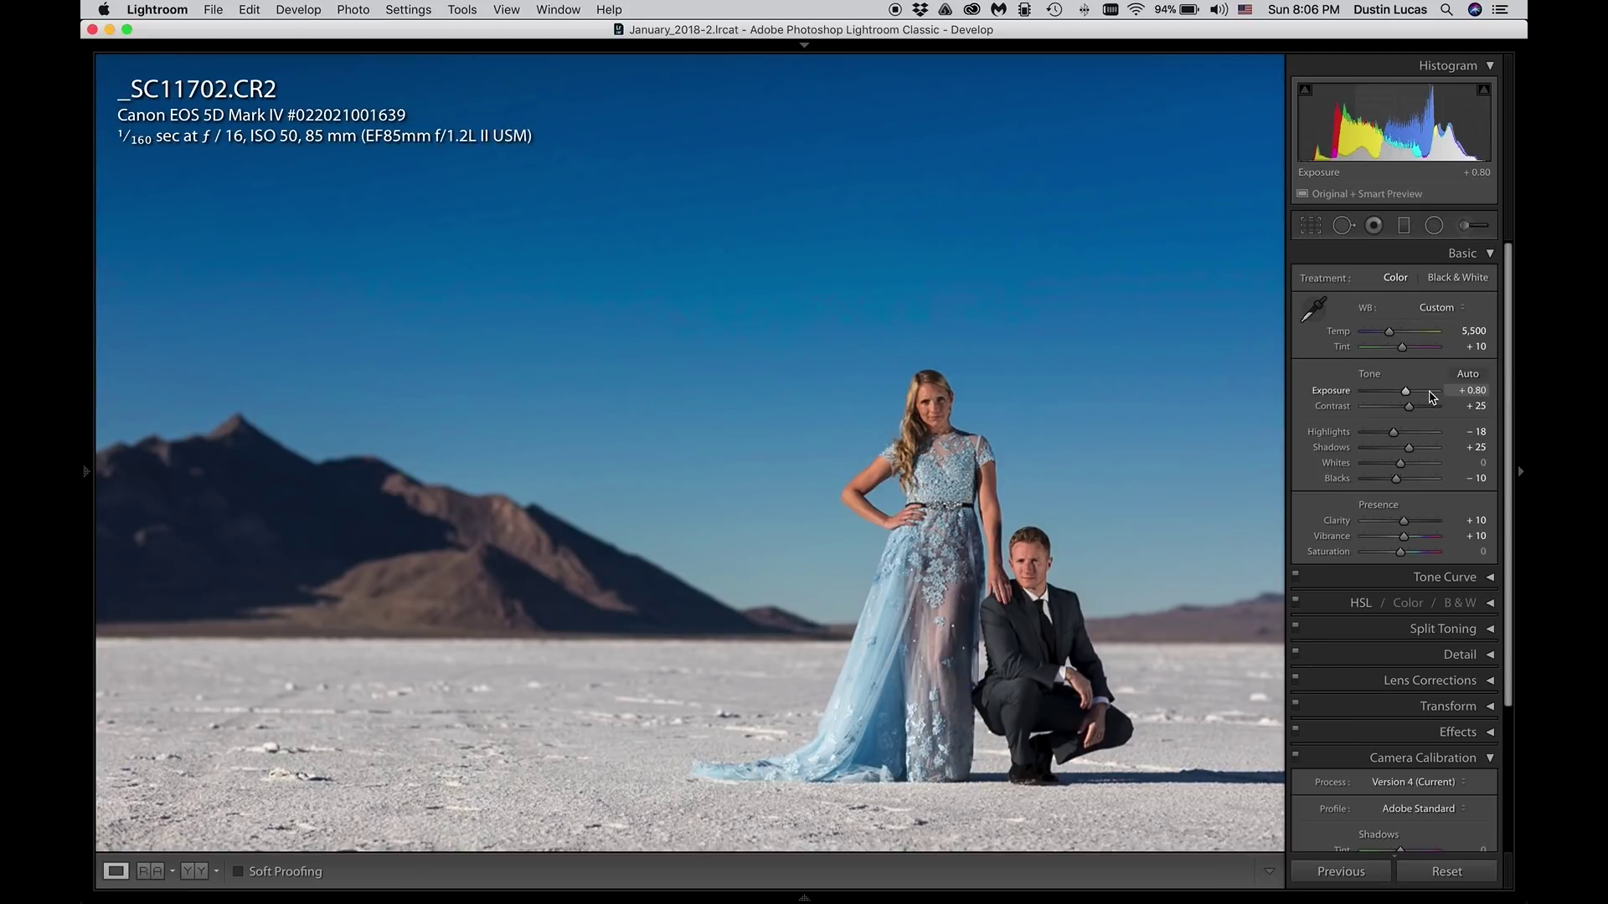
{"action": "key", "text": "Left"}
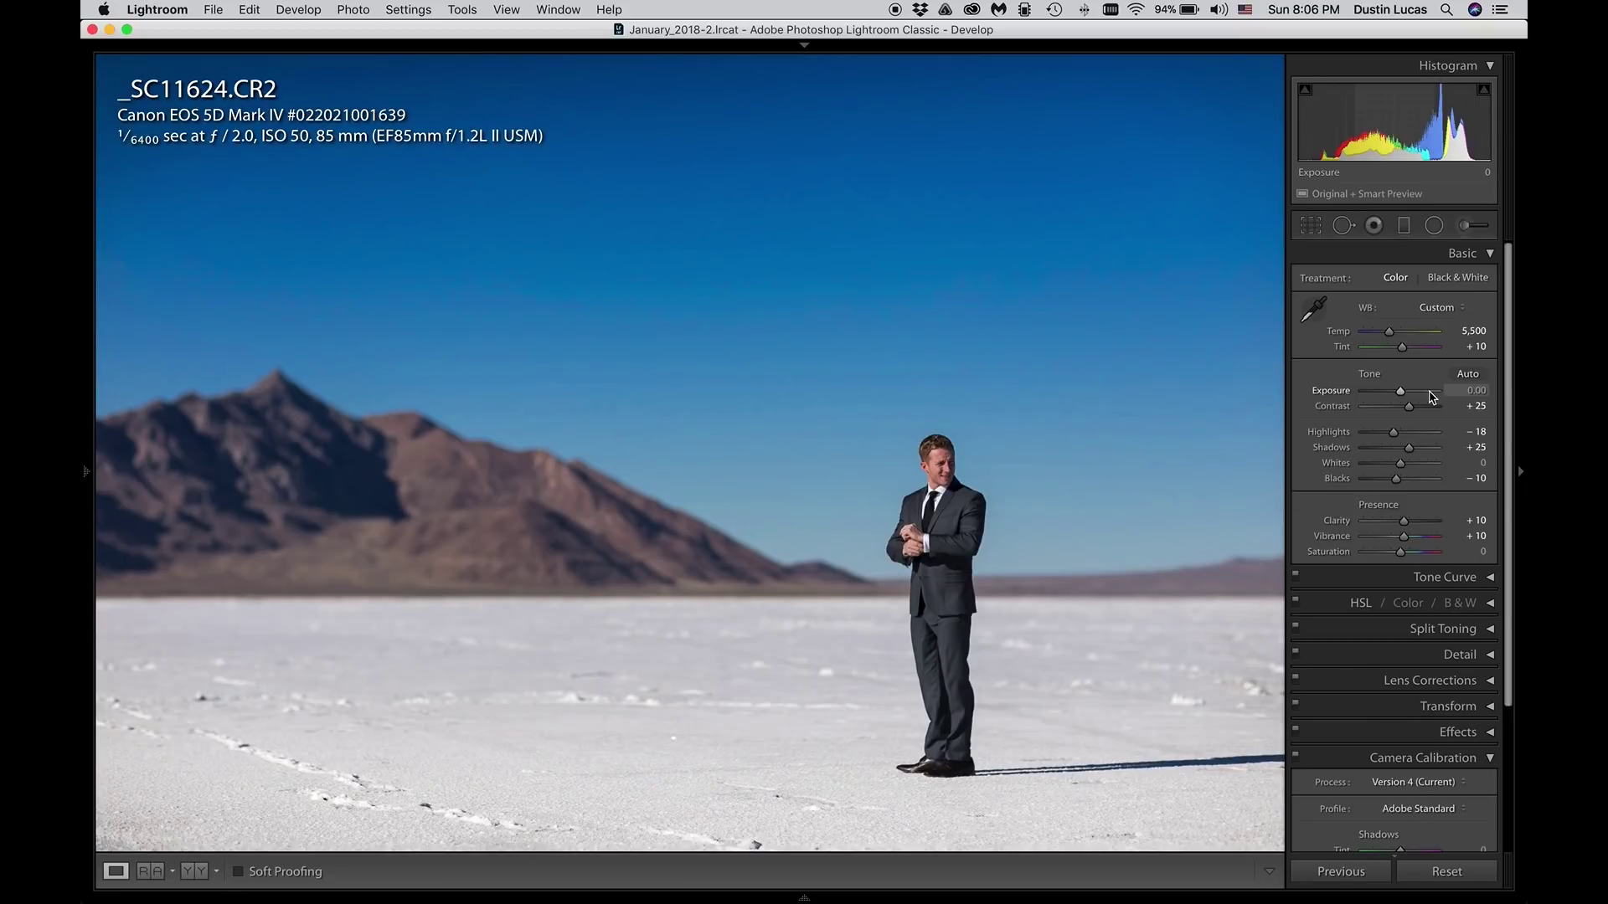
Step: Examine the mask overlays of the graduated filters in _SC11624.CR2 and compare the sky filter's coverage with that in _SC11702.CR2
{"action": "key", "text": "m"}
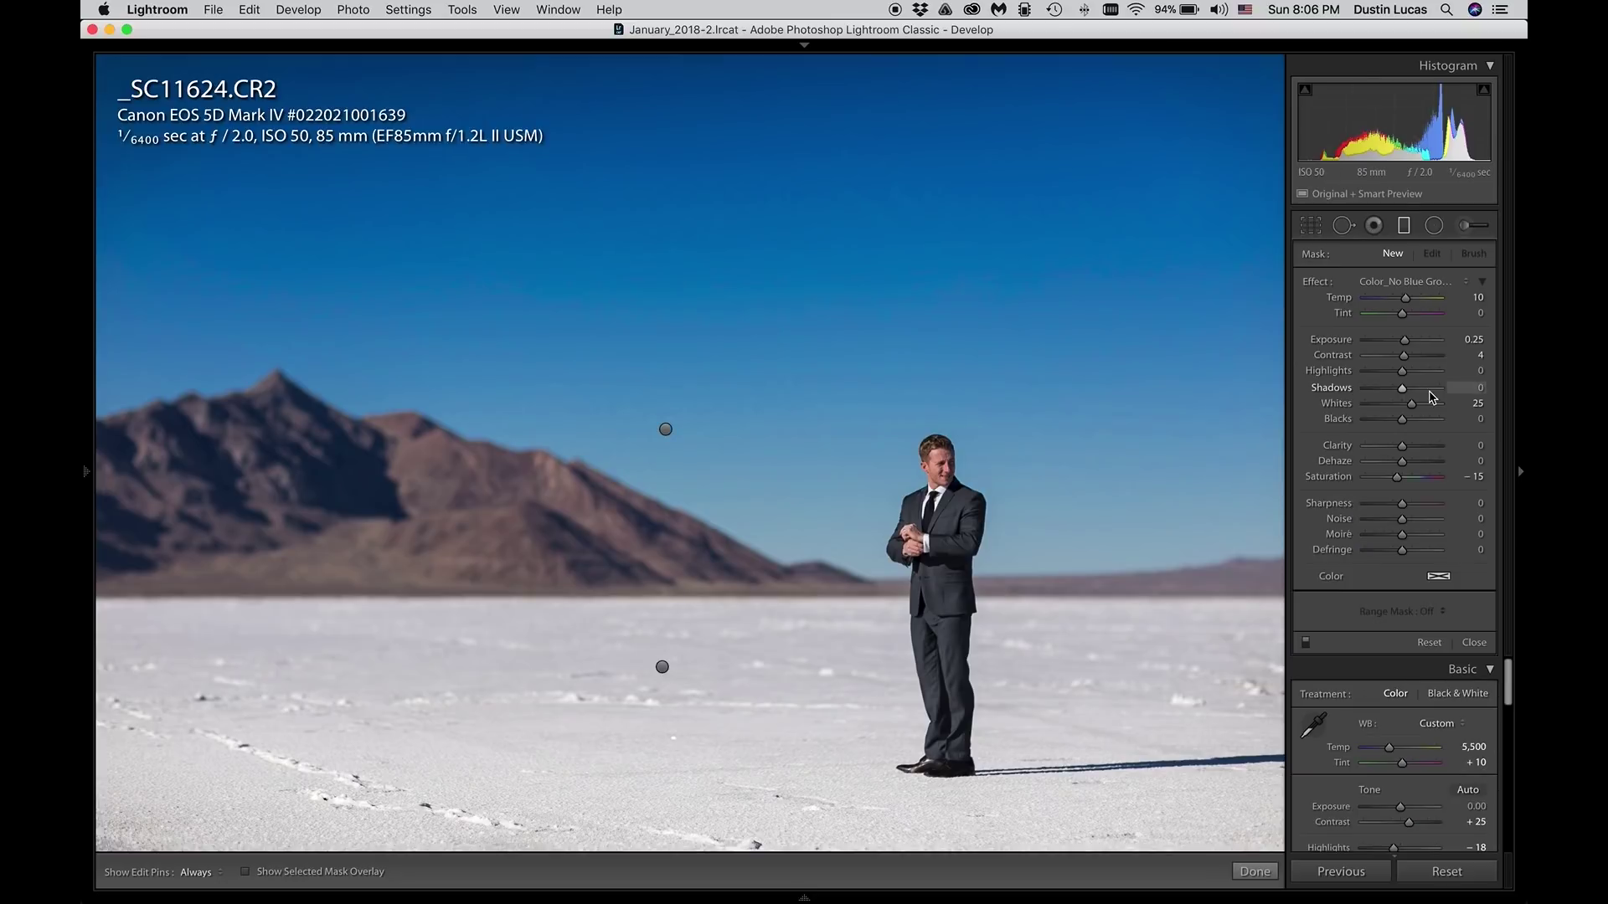
{"action": "key", "text": "o"}
{"action": "left_click", "coordinate": [666, 431]}
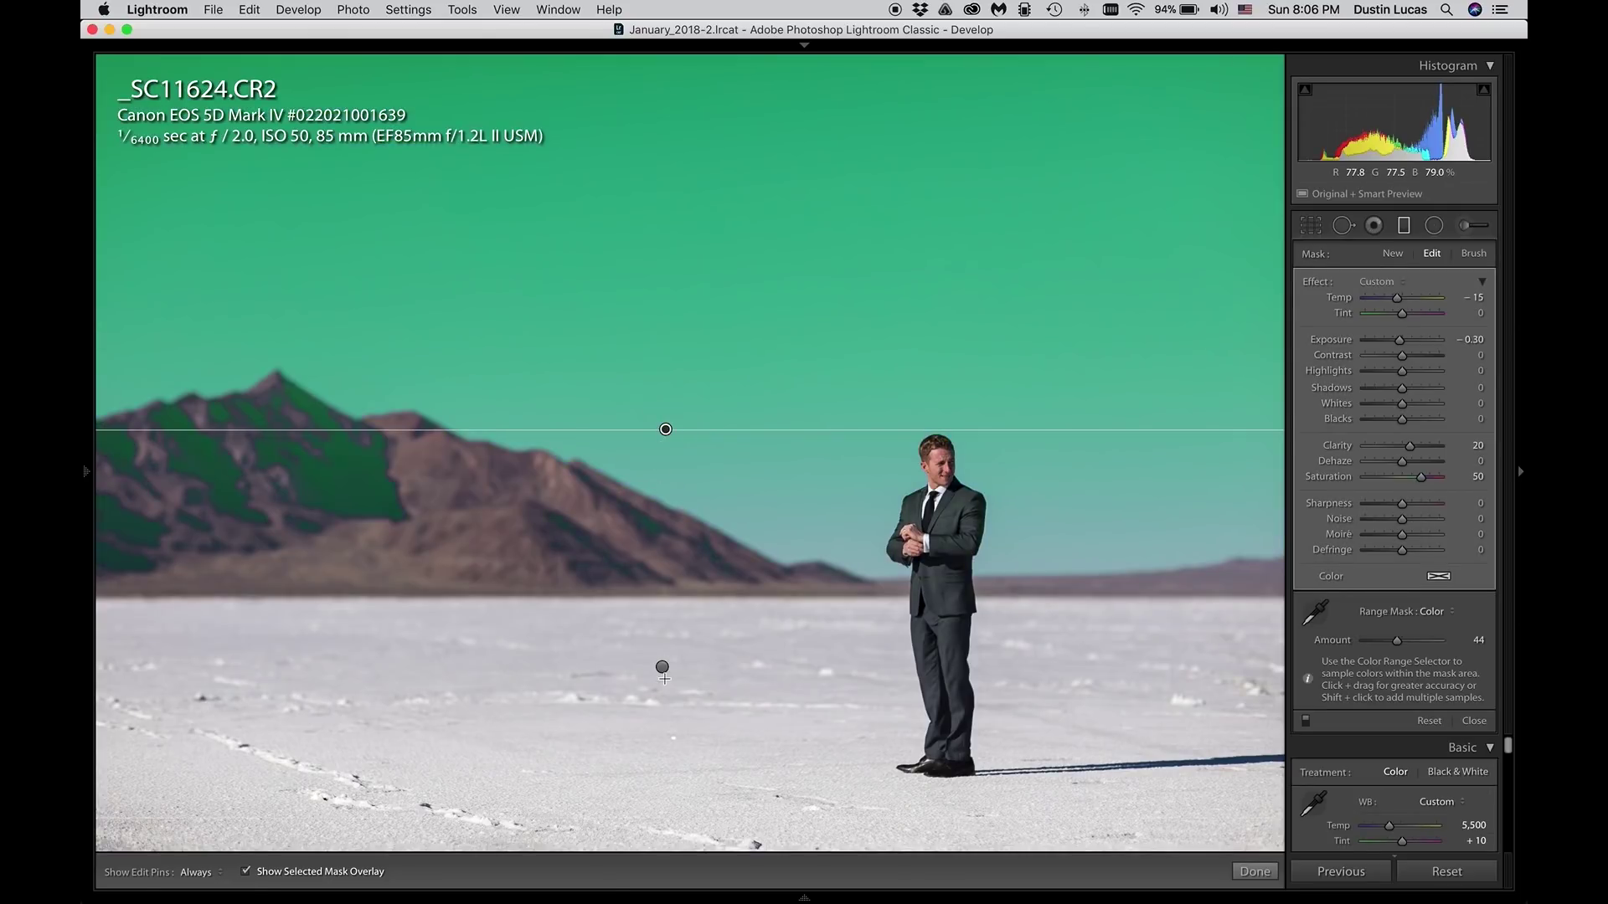
{"action": "left_click", "coordinate": [661, 667]}
{"action": "left_click", "coordinate": [665, 429]}
{"action": "key", "text": "super+Right"}
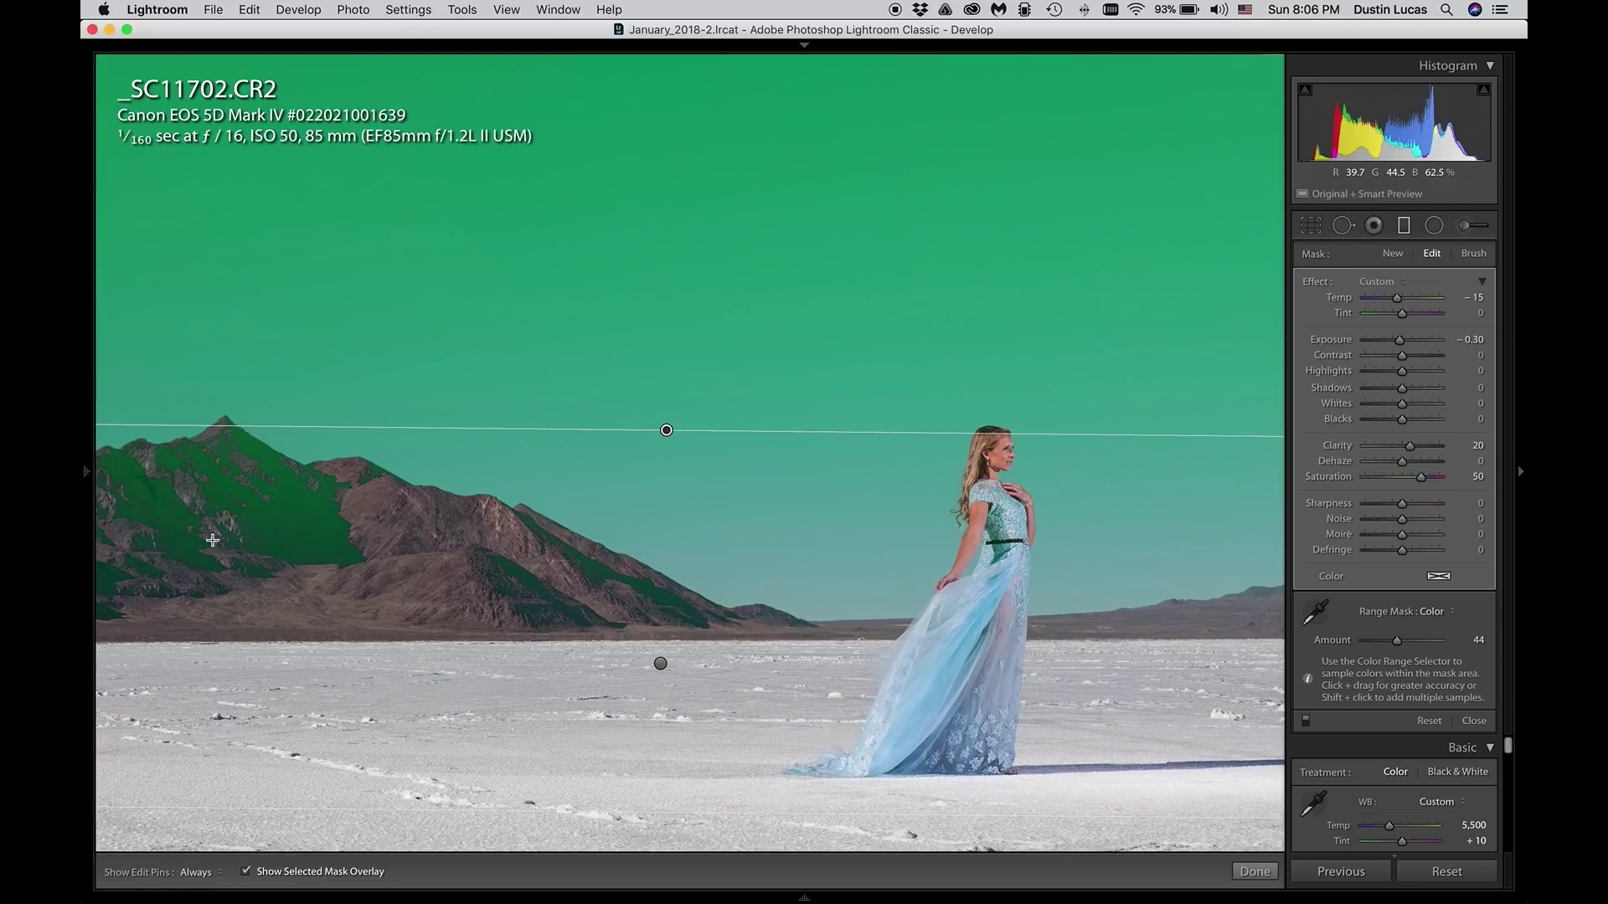
{"action": "key", "text": "super+Right"}
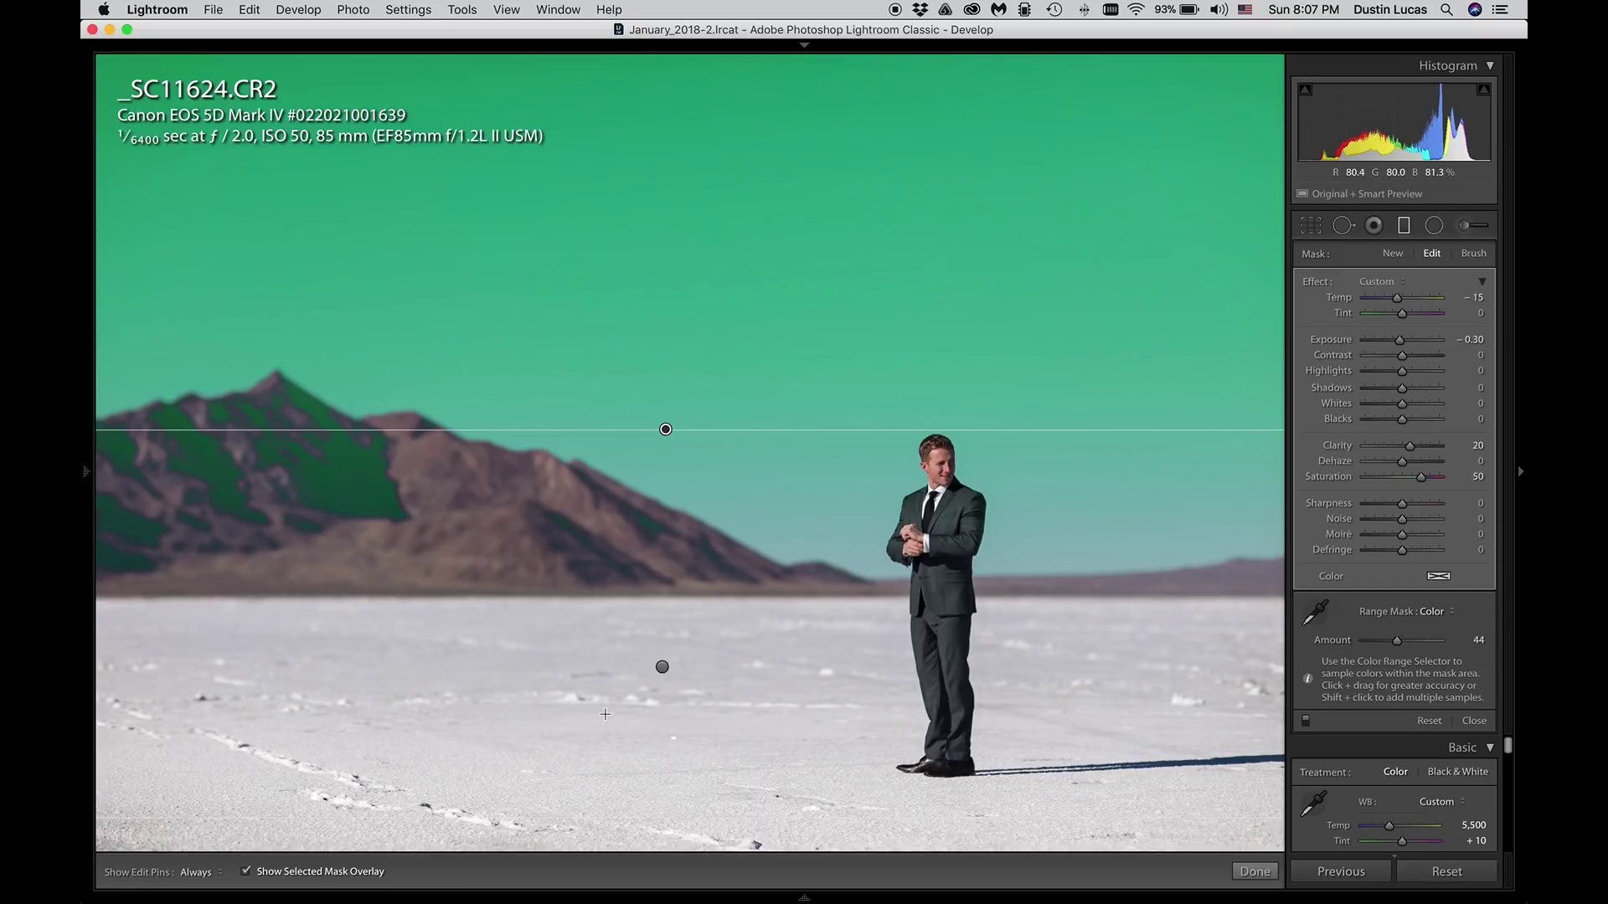
Step: Set the ground graduated filter's luminance range mask in _SC11702.CR2 to range 66/100 and smoothness 12, using the mask overlay
{"action": "left_click", "coordinate": [663, 668]}
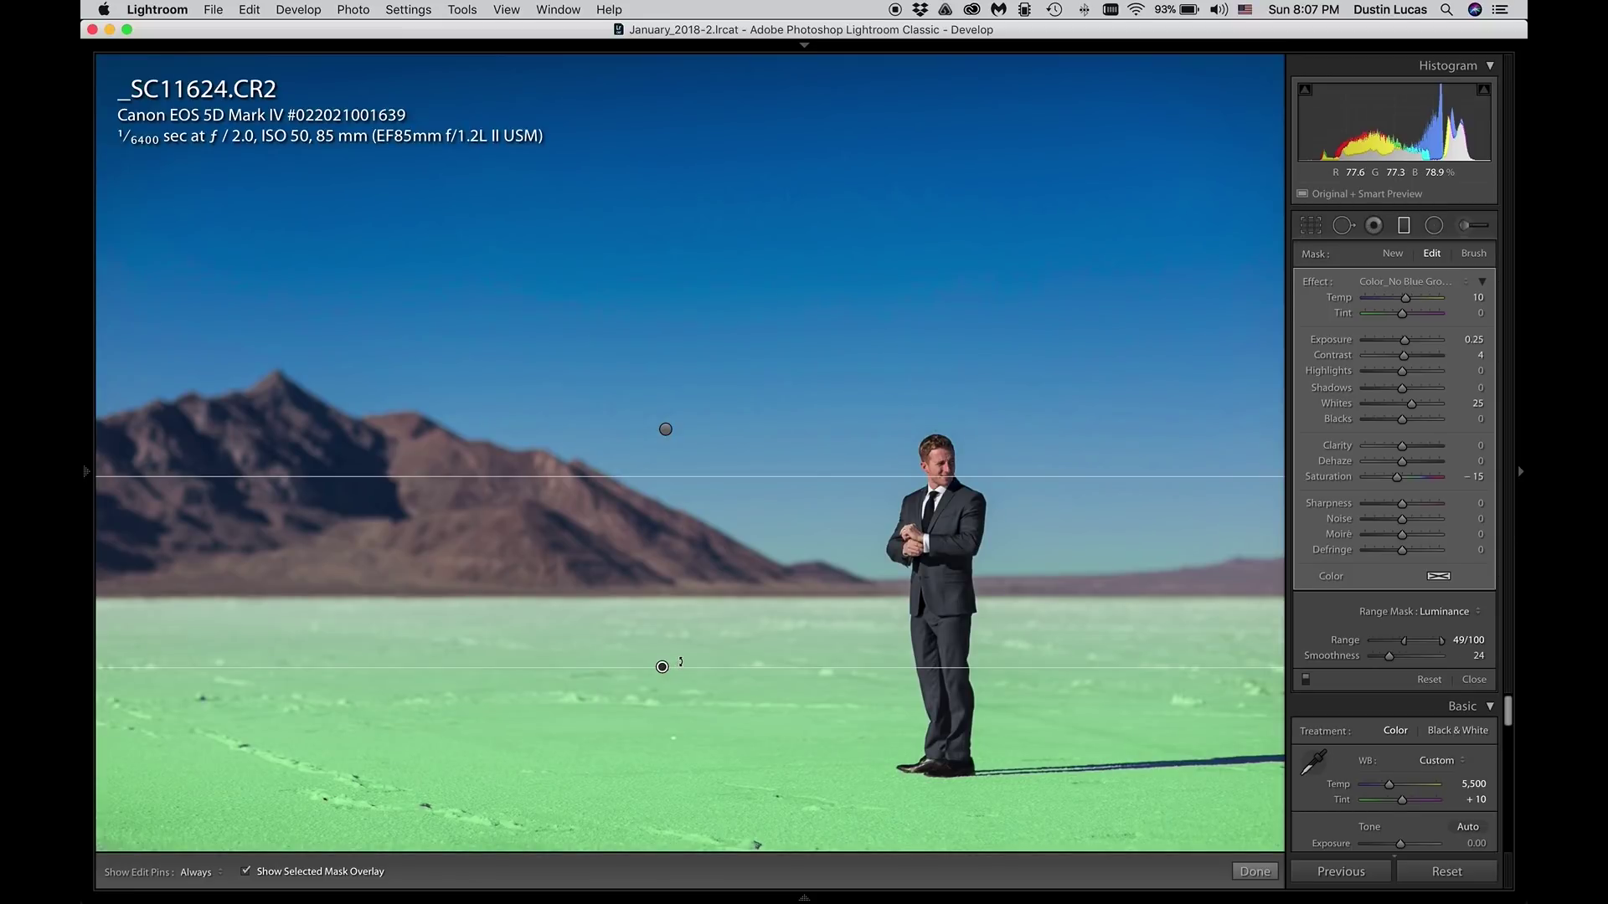
{"action": "key", "text": "super+Right"}
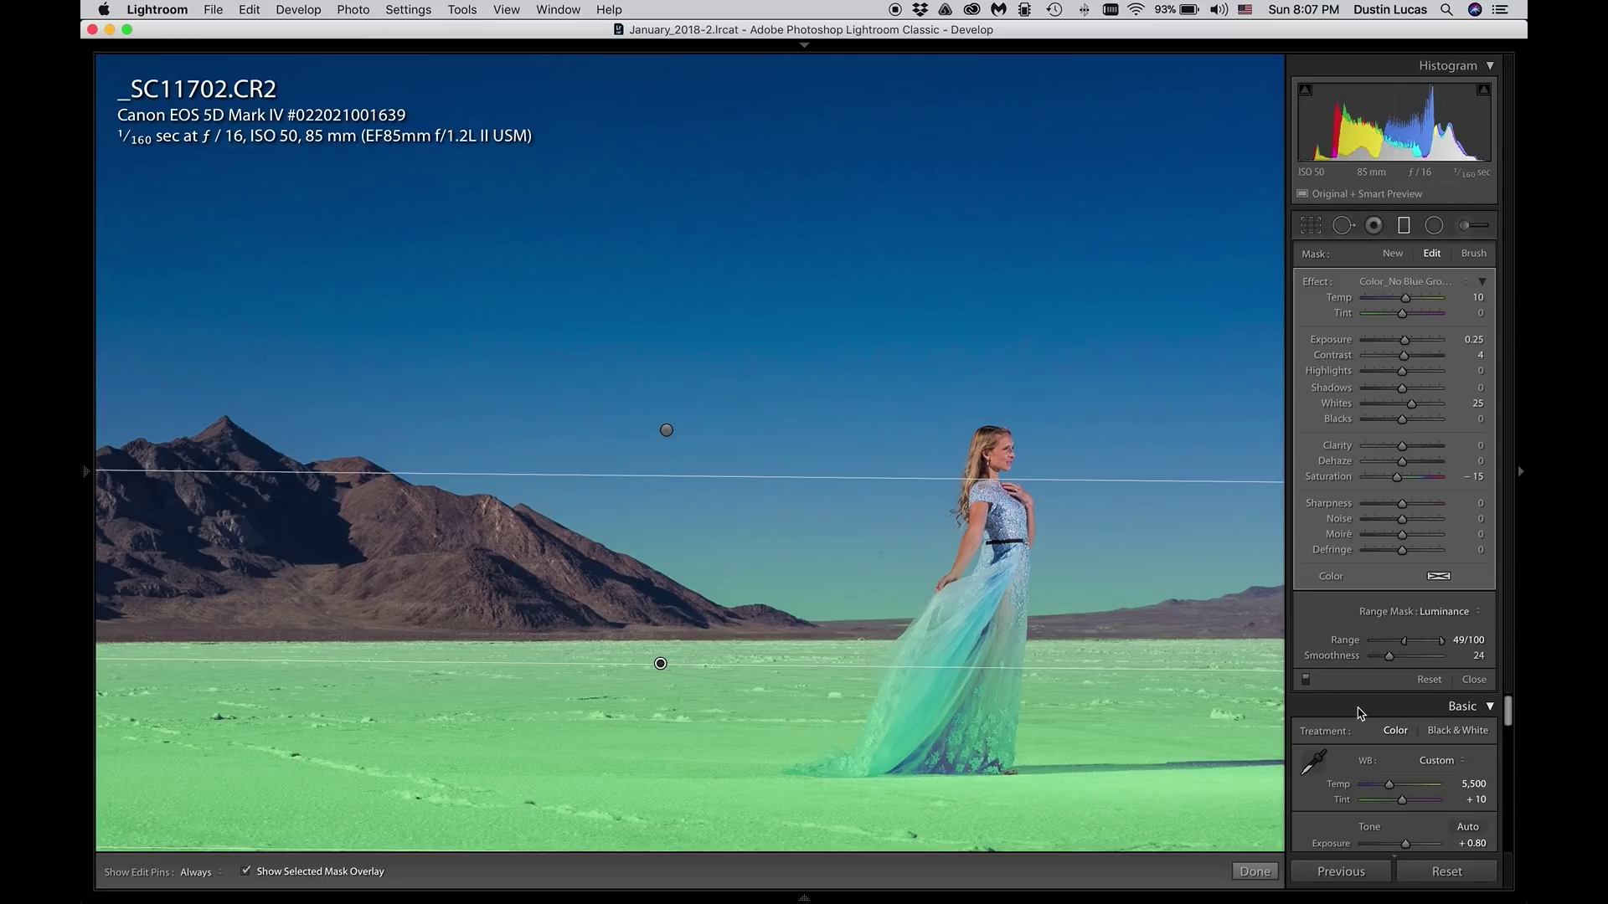
{"action": "mouse_move", "coordinate": [1407, 644]}
{"action": "left_mouse_down"}
{"action": "mouse_move", "coordinate": [1423, 645]}
{"action": "mouse_move", "coordinate": [1388, 662]}
{"action": "left_mouse_up"}
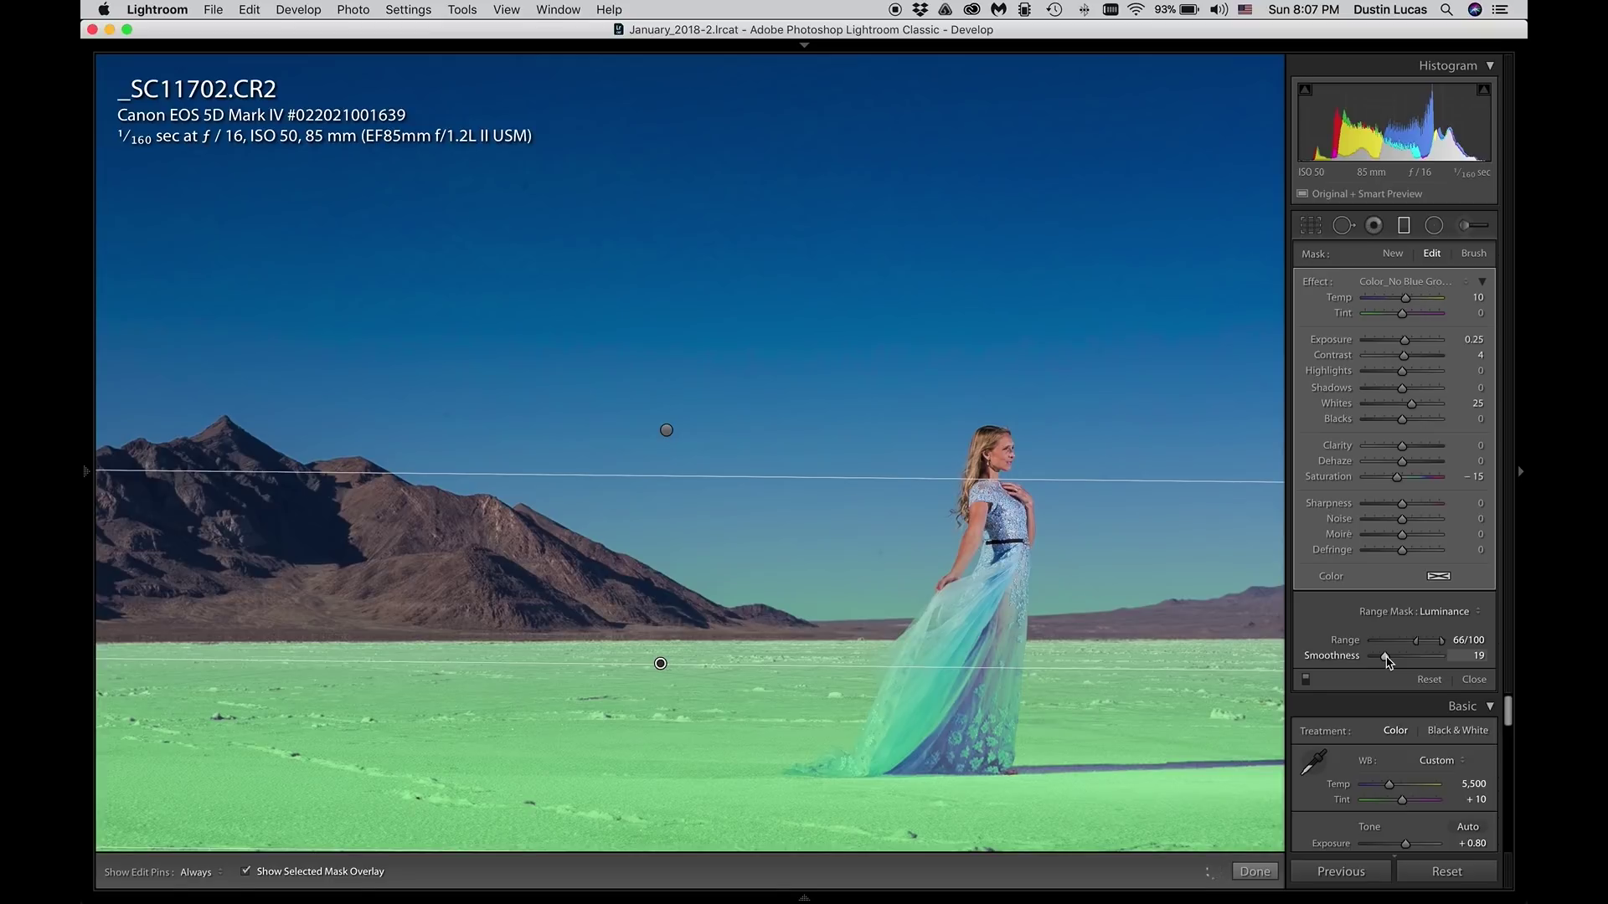
{"action": "left_click_drag", "start_coordinate": [1387, 663], "coordinate": [1384, 663]}
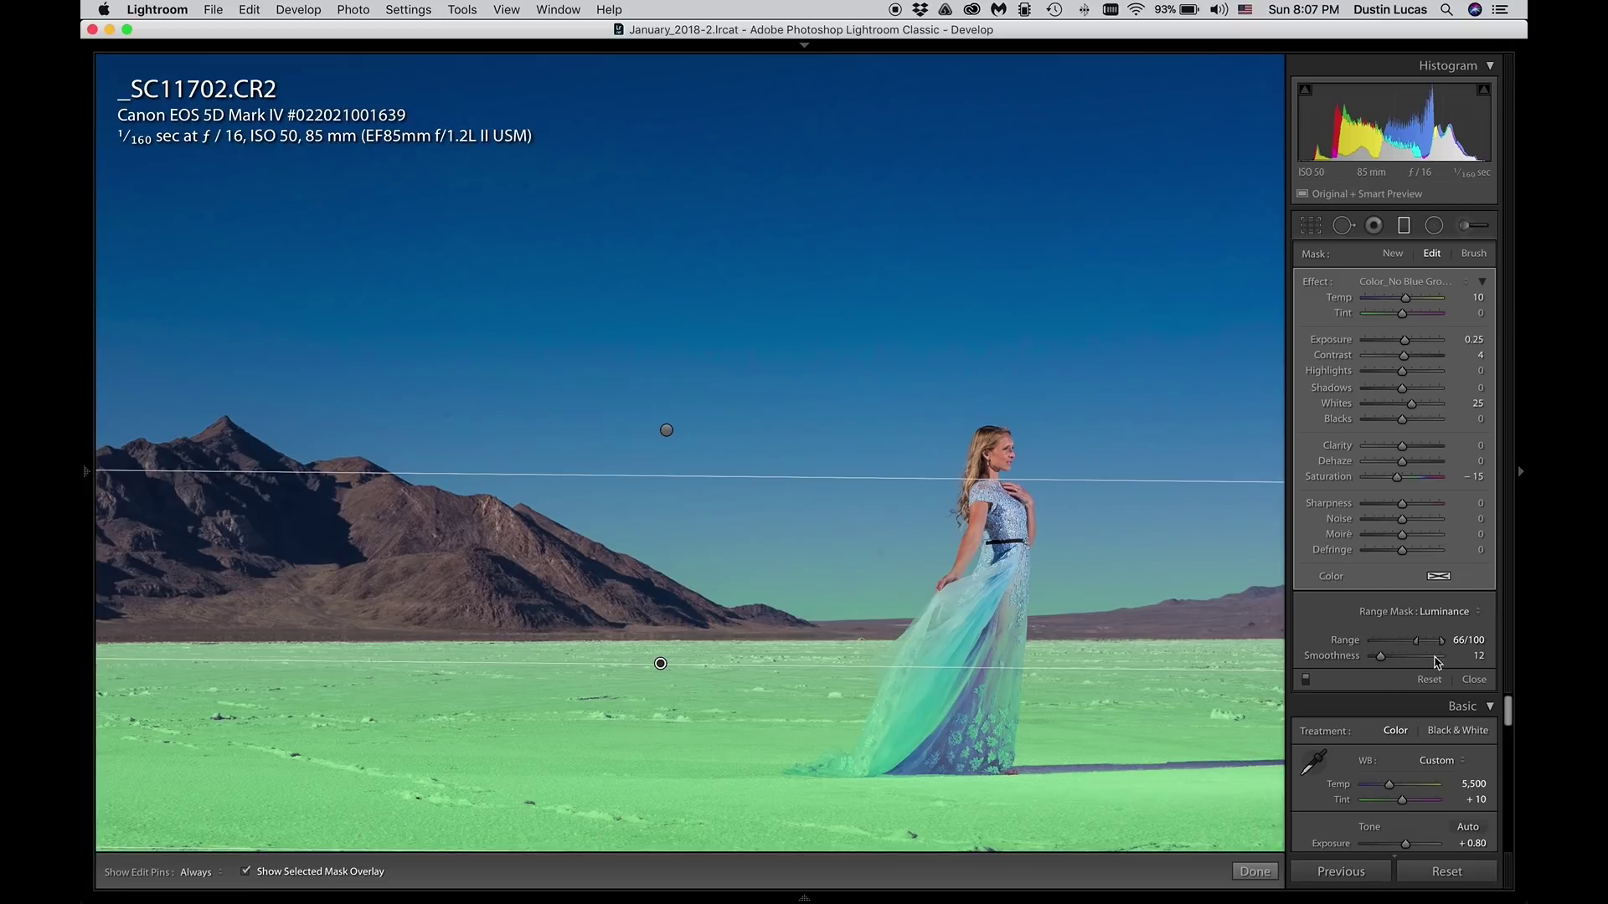
{"action": "key", "text": "o"}
Step: Check the sky filter's mask in _SC11702.CR2 and compare the photo with the graduated filters switched off and on
{"action": "left_click", "coordinate": [1305, 679]}
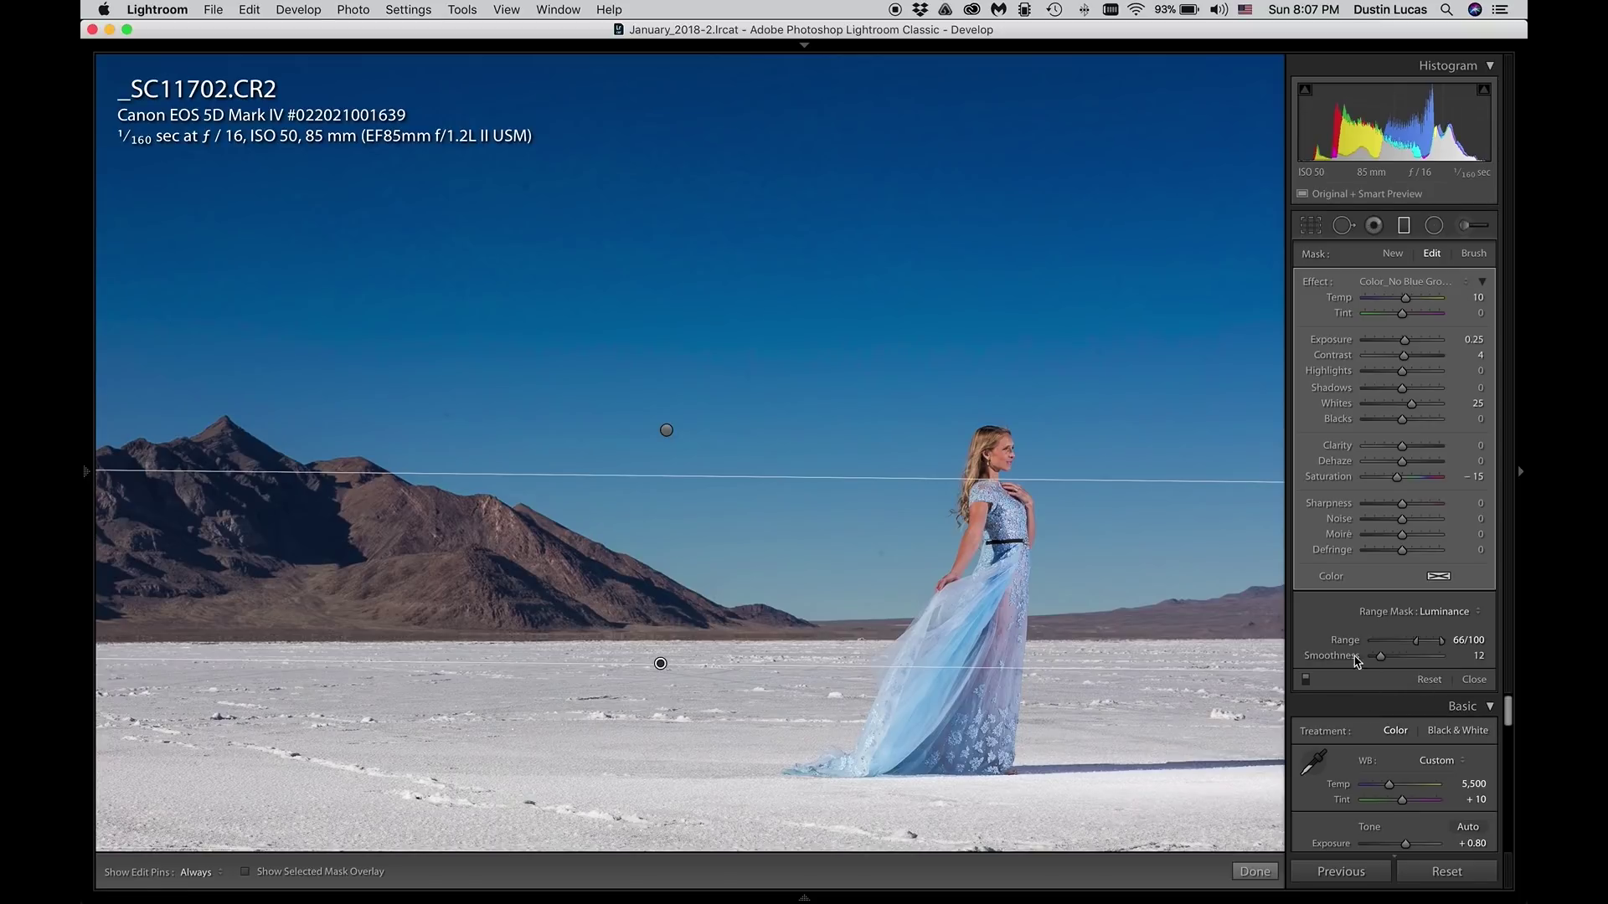
{"action": "left_click", "coordinate": [667, 430]}
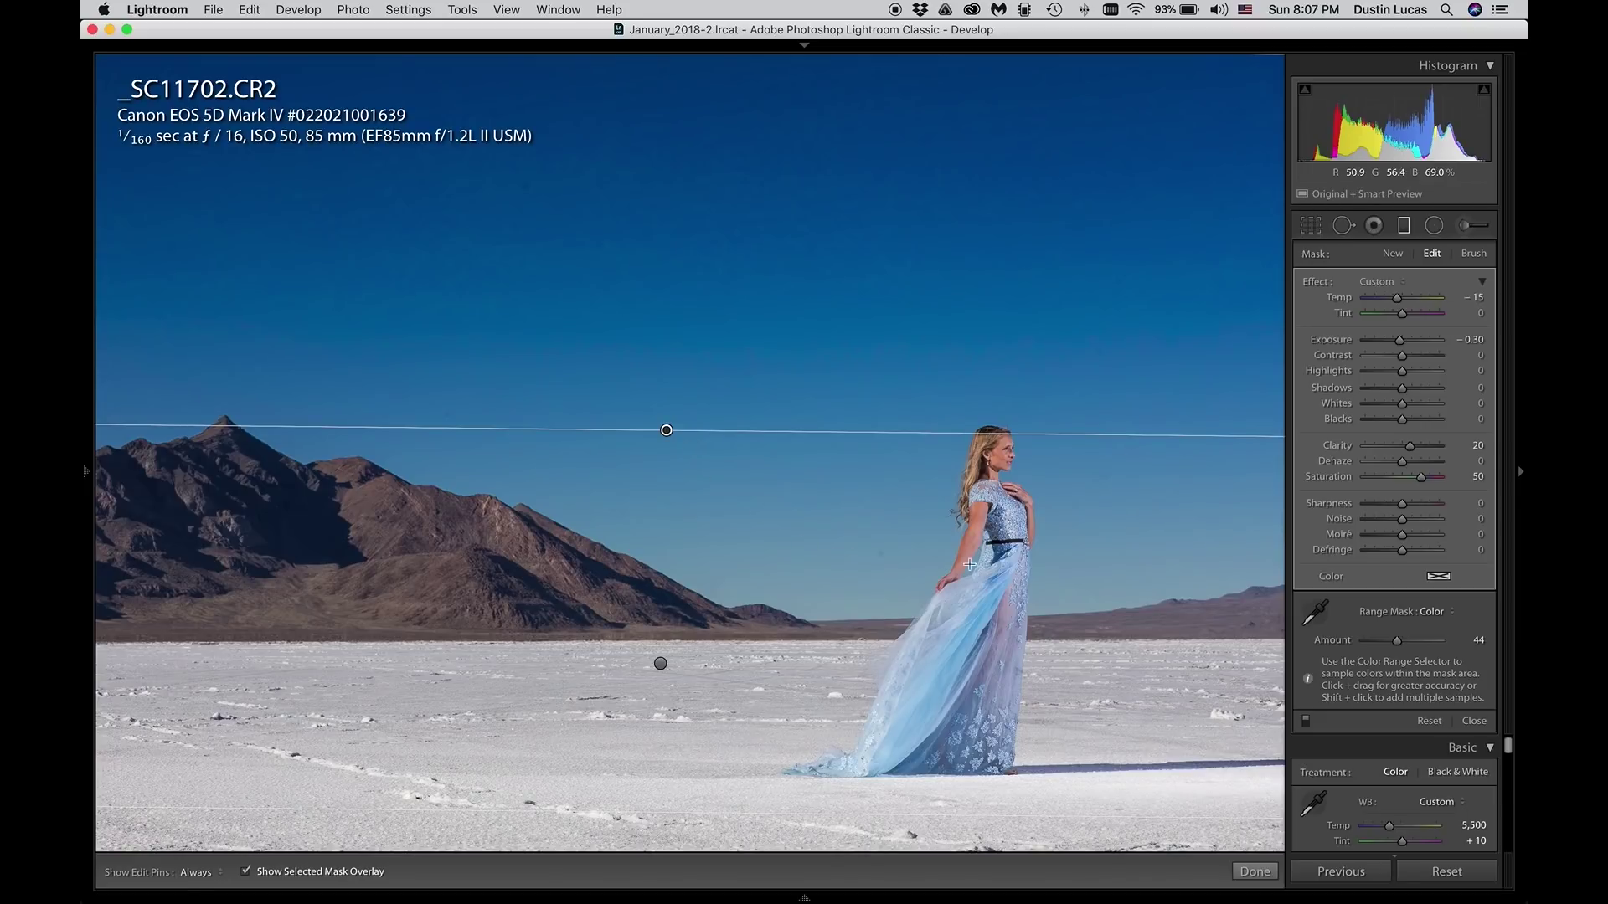
{"action": "key", "text": "o"}
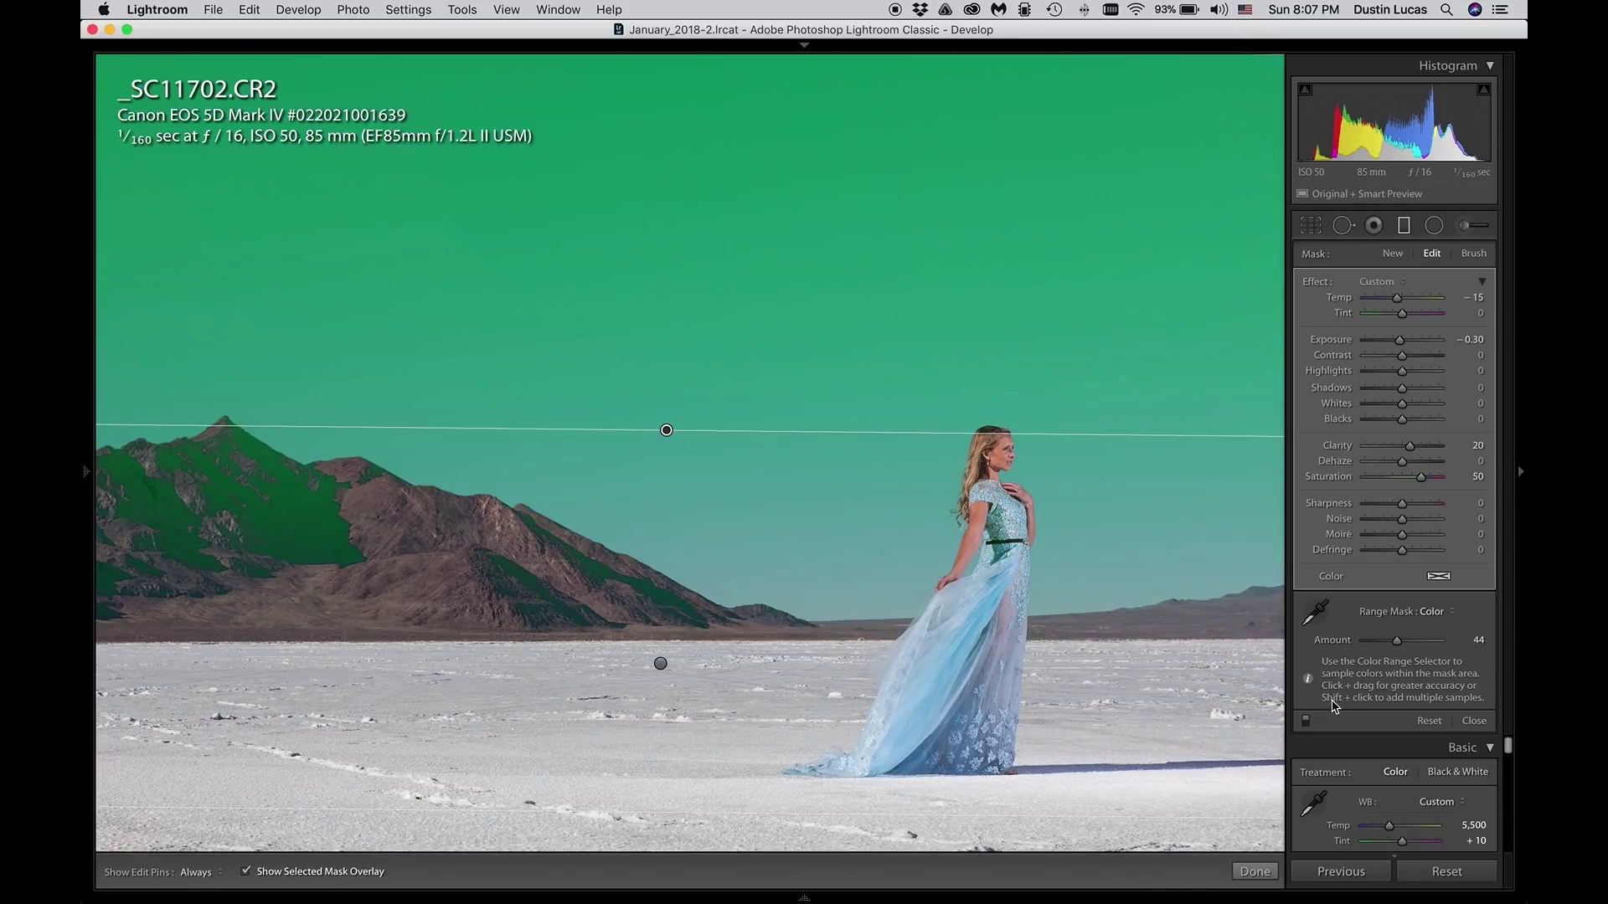
{"action": "key", "text": "o"}
{"action": "left_click", "coordinate": [1306, 721]}
{"action": "left_click", "coordinate": [1307, 721]}
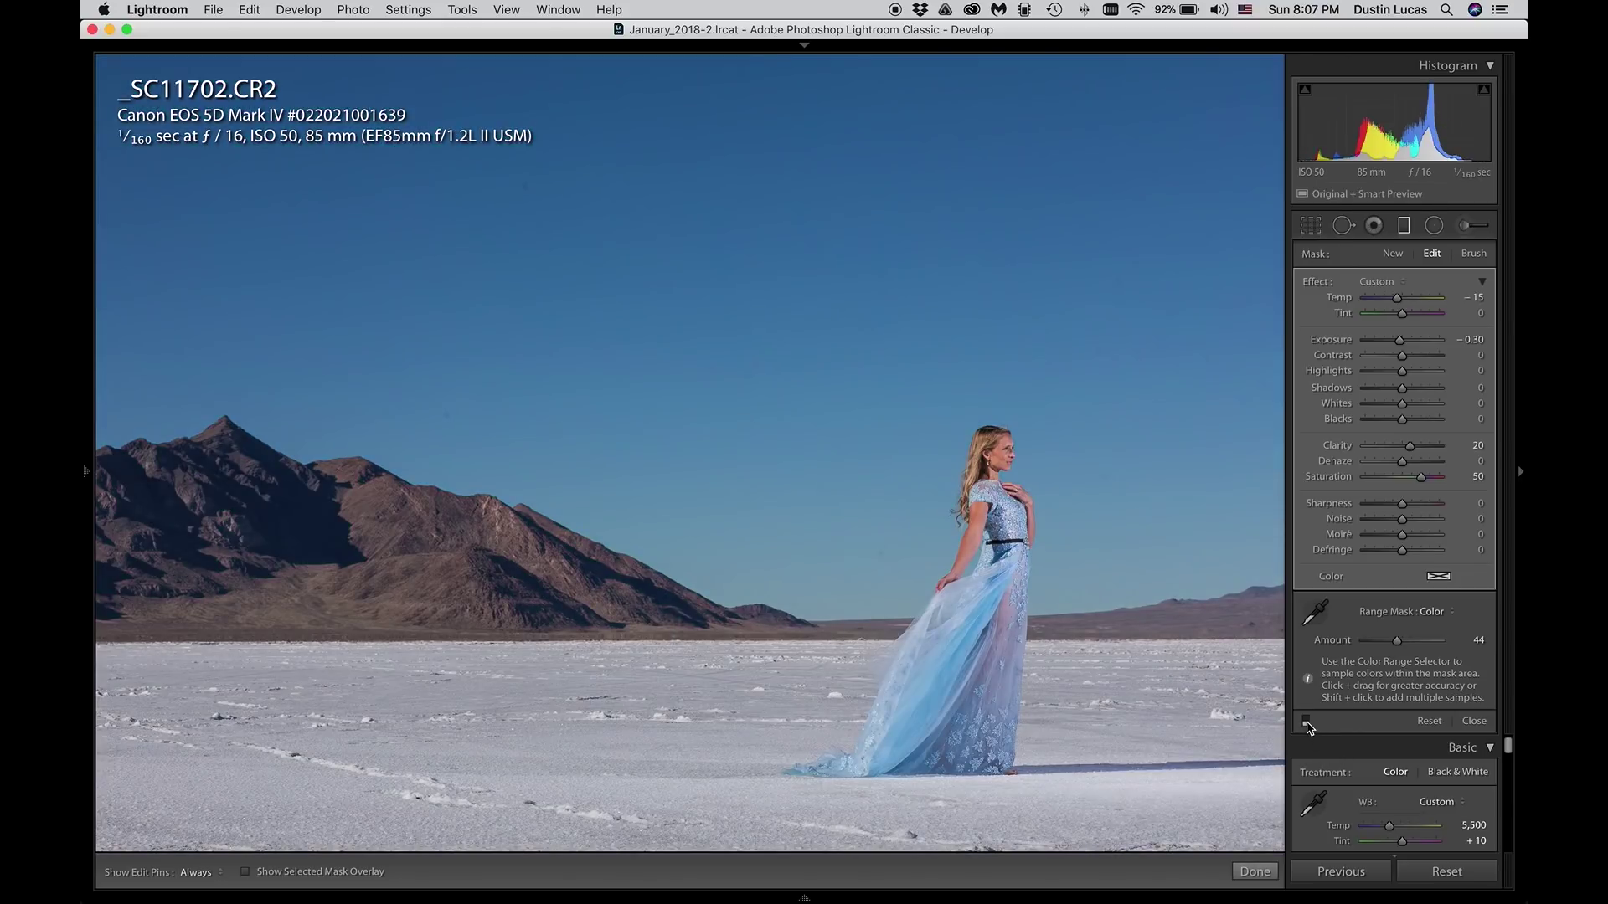
{"action": "left_click", "coordinate": [1306, 722]}
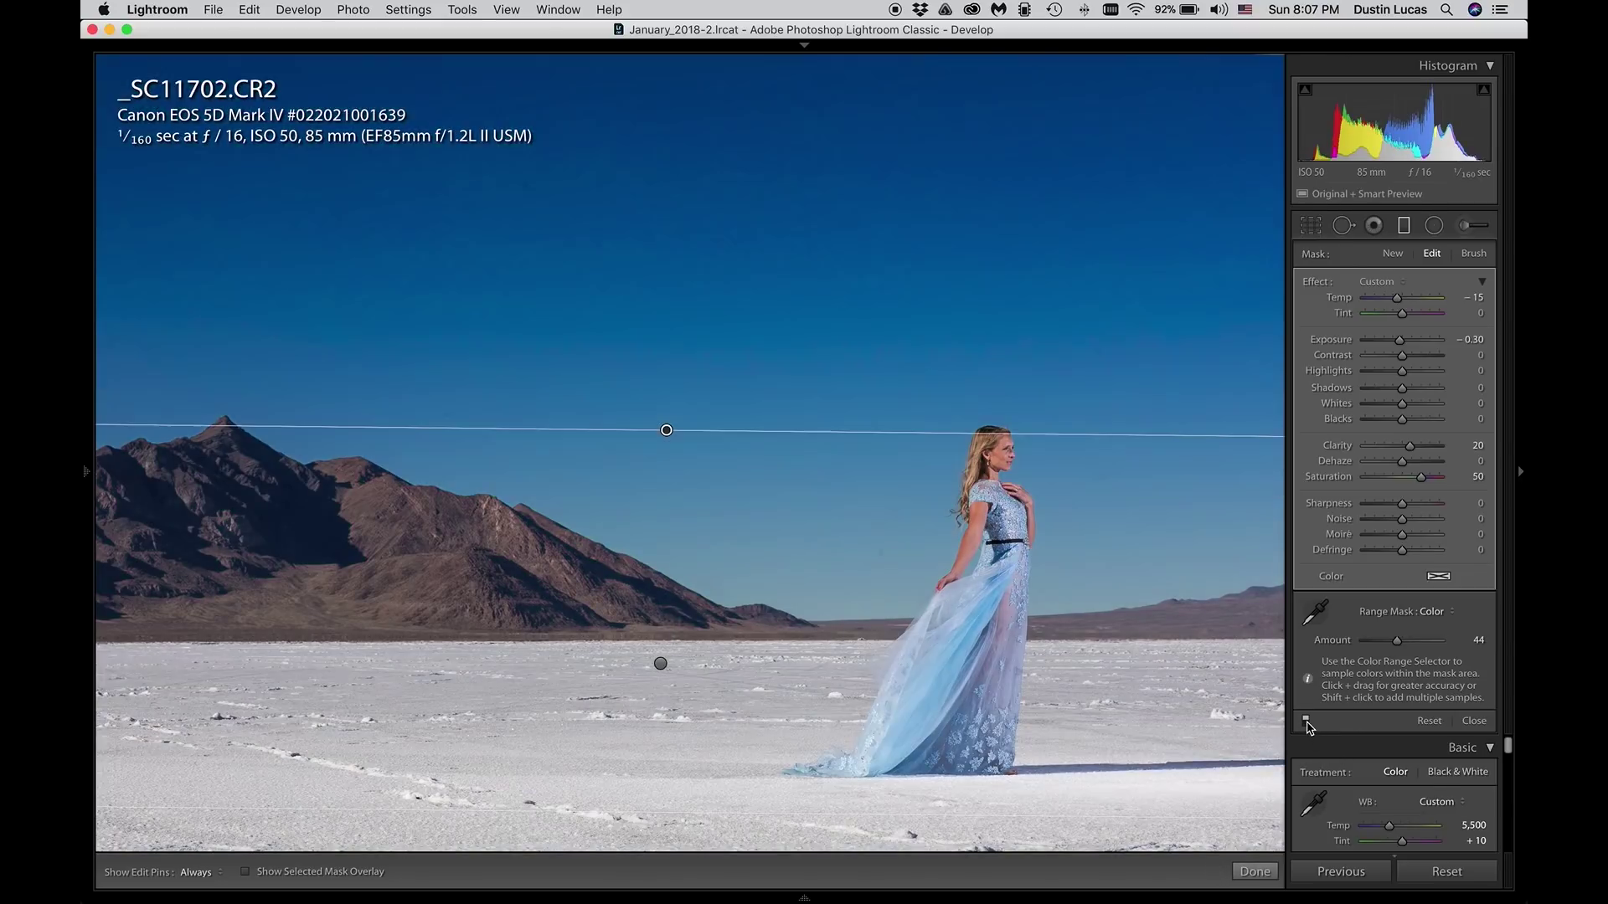
{"action": "left_click", "coordinate": [1306, 722]}
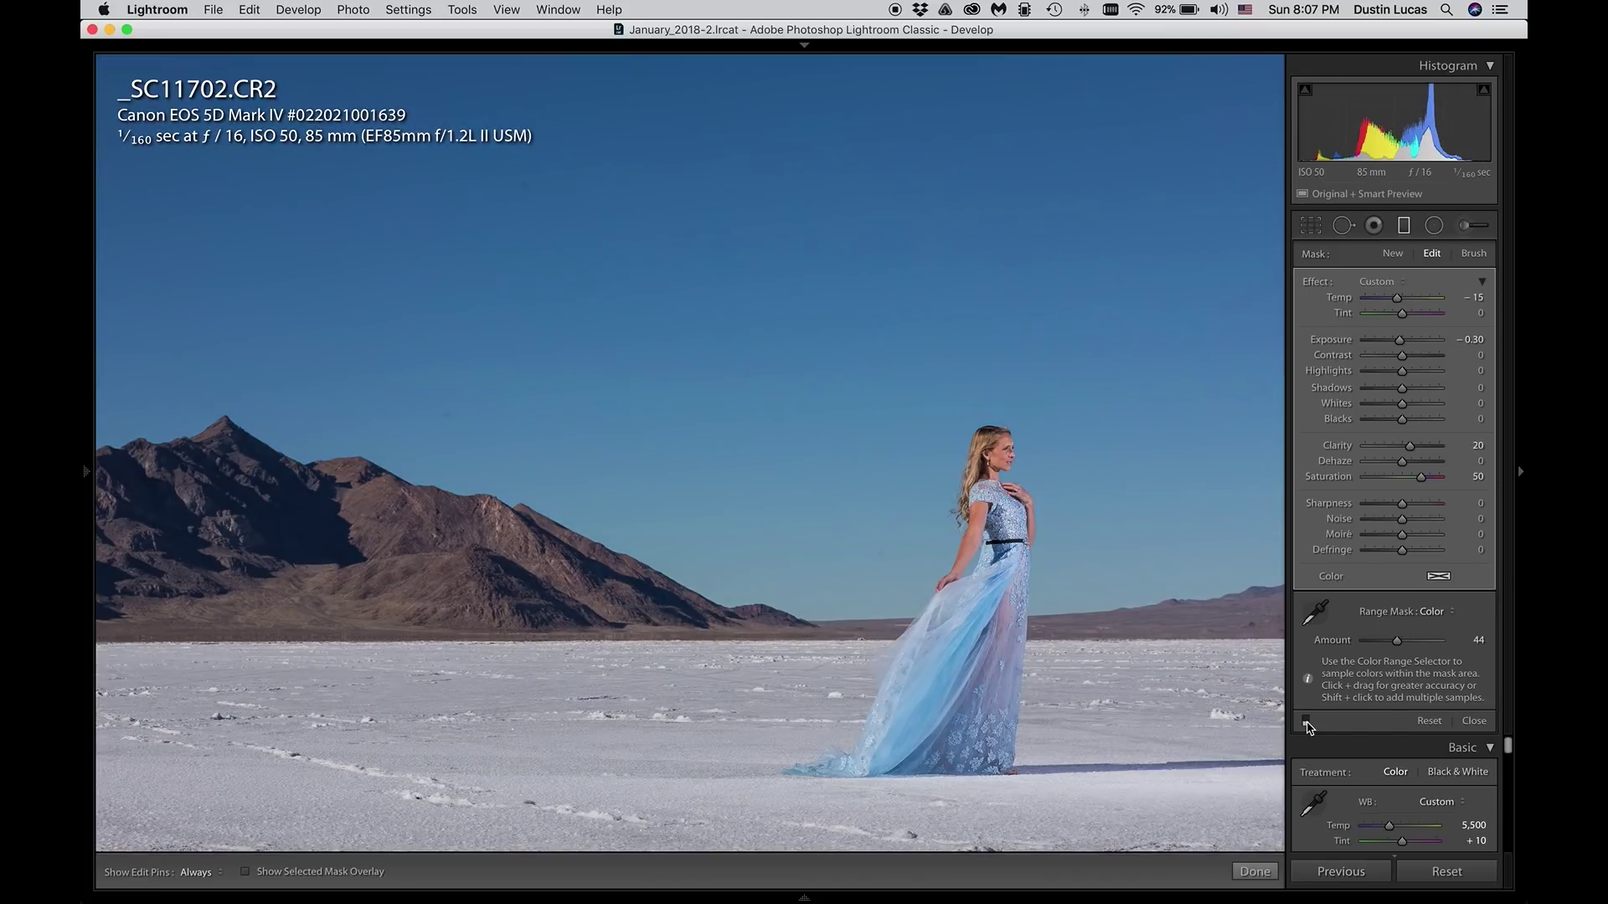
{"action": "left_click", "coordinate": [1306, 721]}
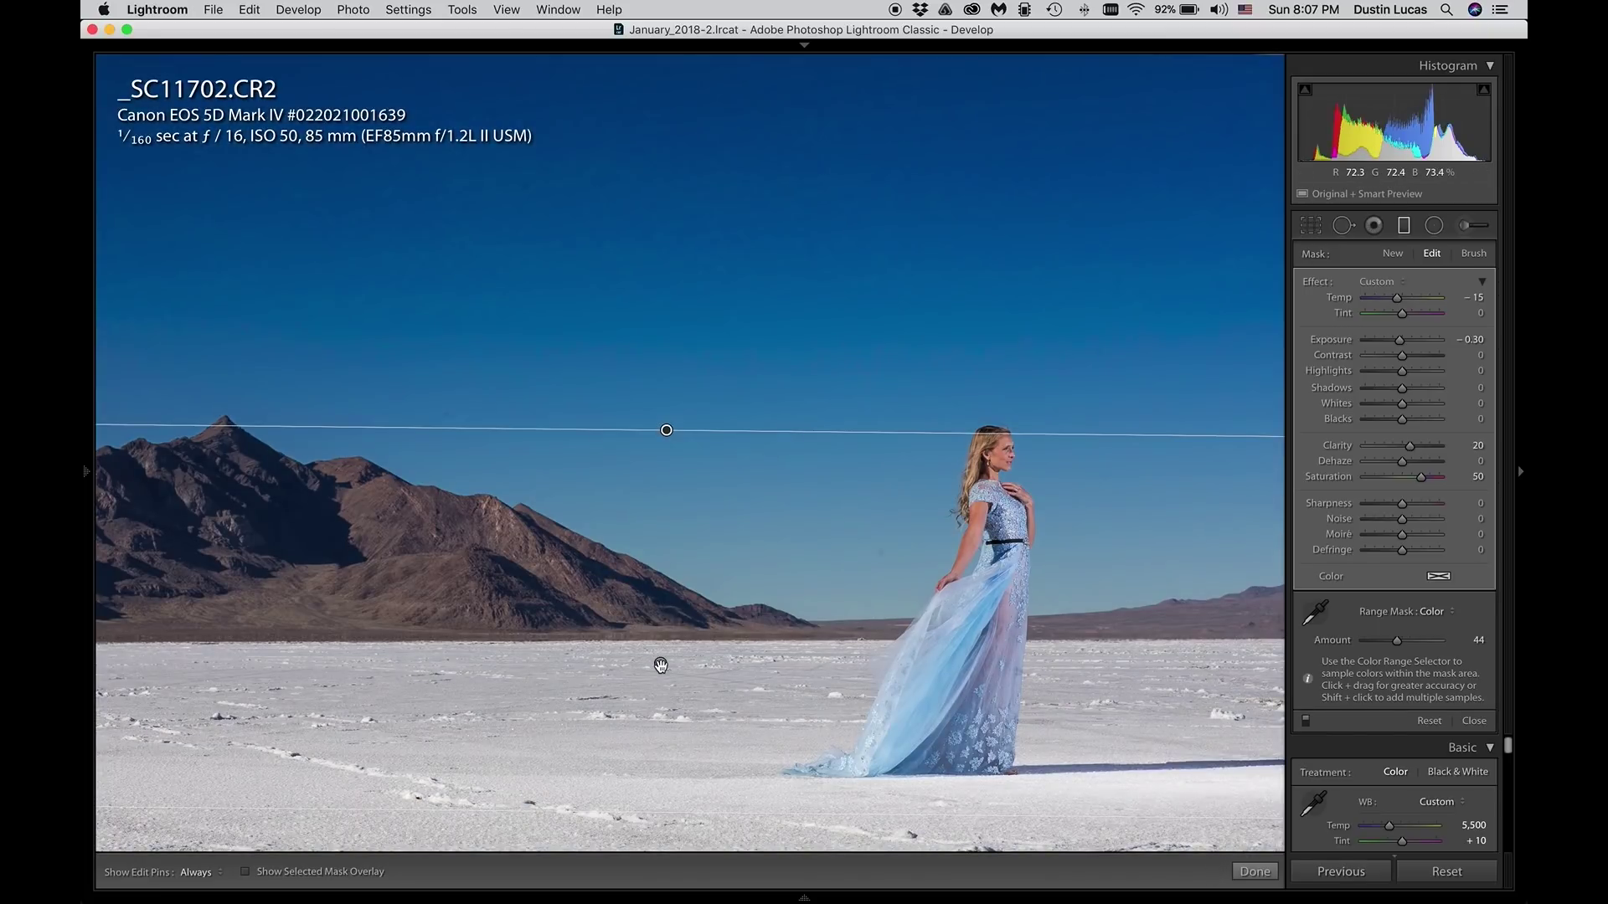
Step: Erase the ground graduated filter from the woman's dress in _SC11702.CR2 with a size 9 Auto Mask brush
{"action": "left_click", "coordinate": [661, 663]}
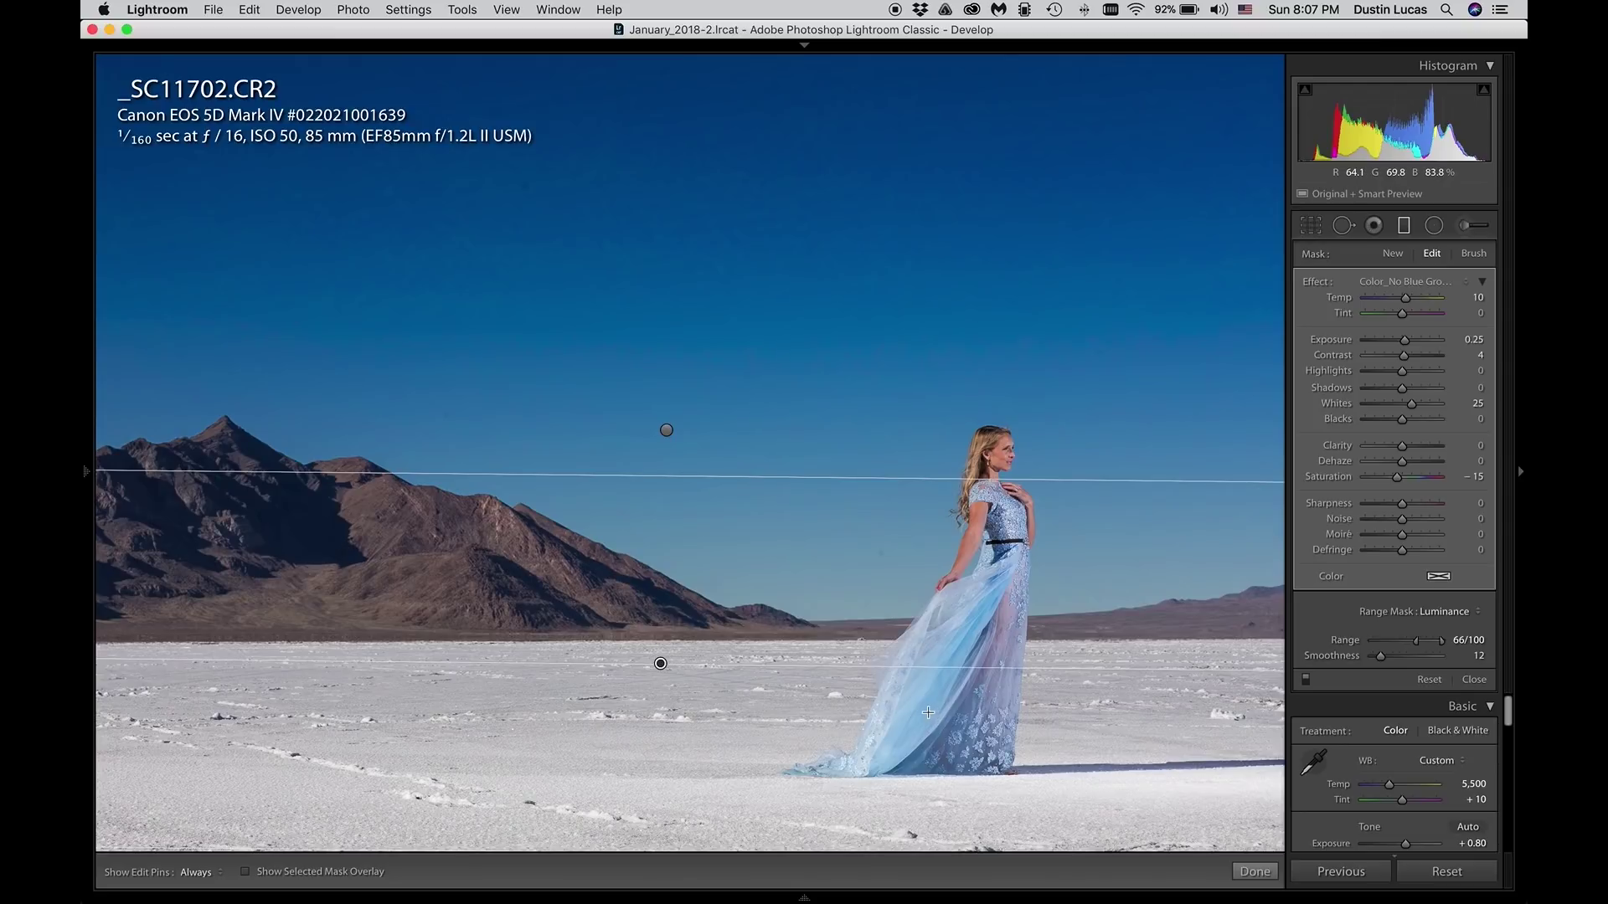
{"action": "key", "text": "shift"}
{"action": "key", "text": "shift+t"}
{"action": "key", "text": "alt"}
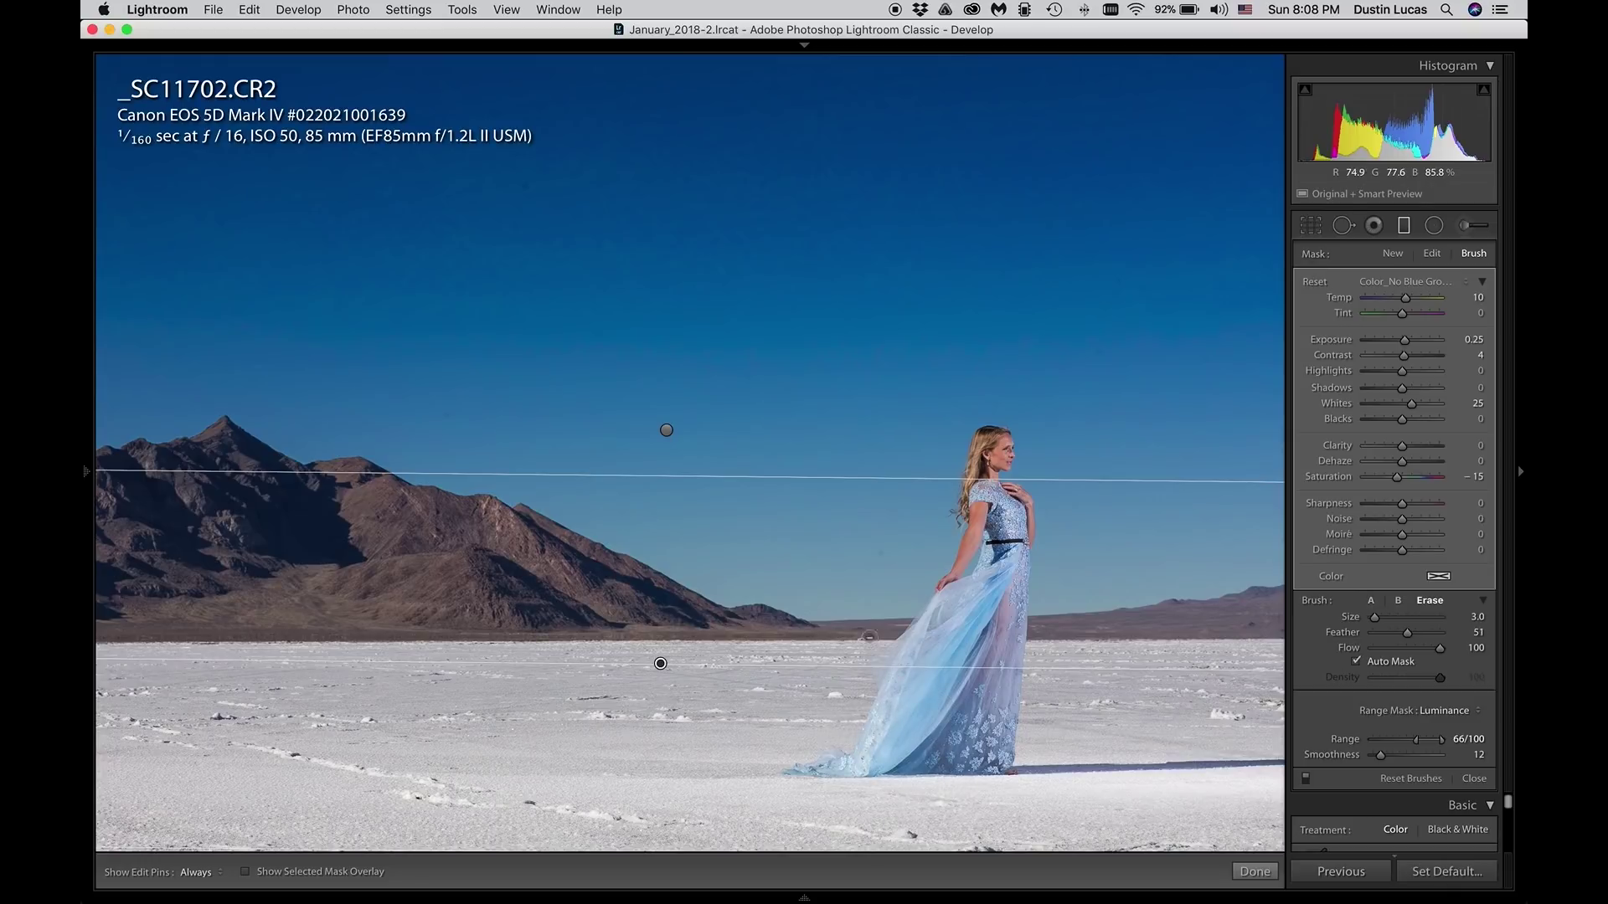
{"action": "scroll", "coordinate": [938, 644], "scroll_direction": "up", "scroll_amount": 4}
{"action": "key", "text": "h"}
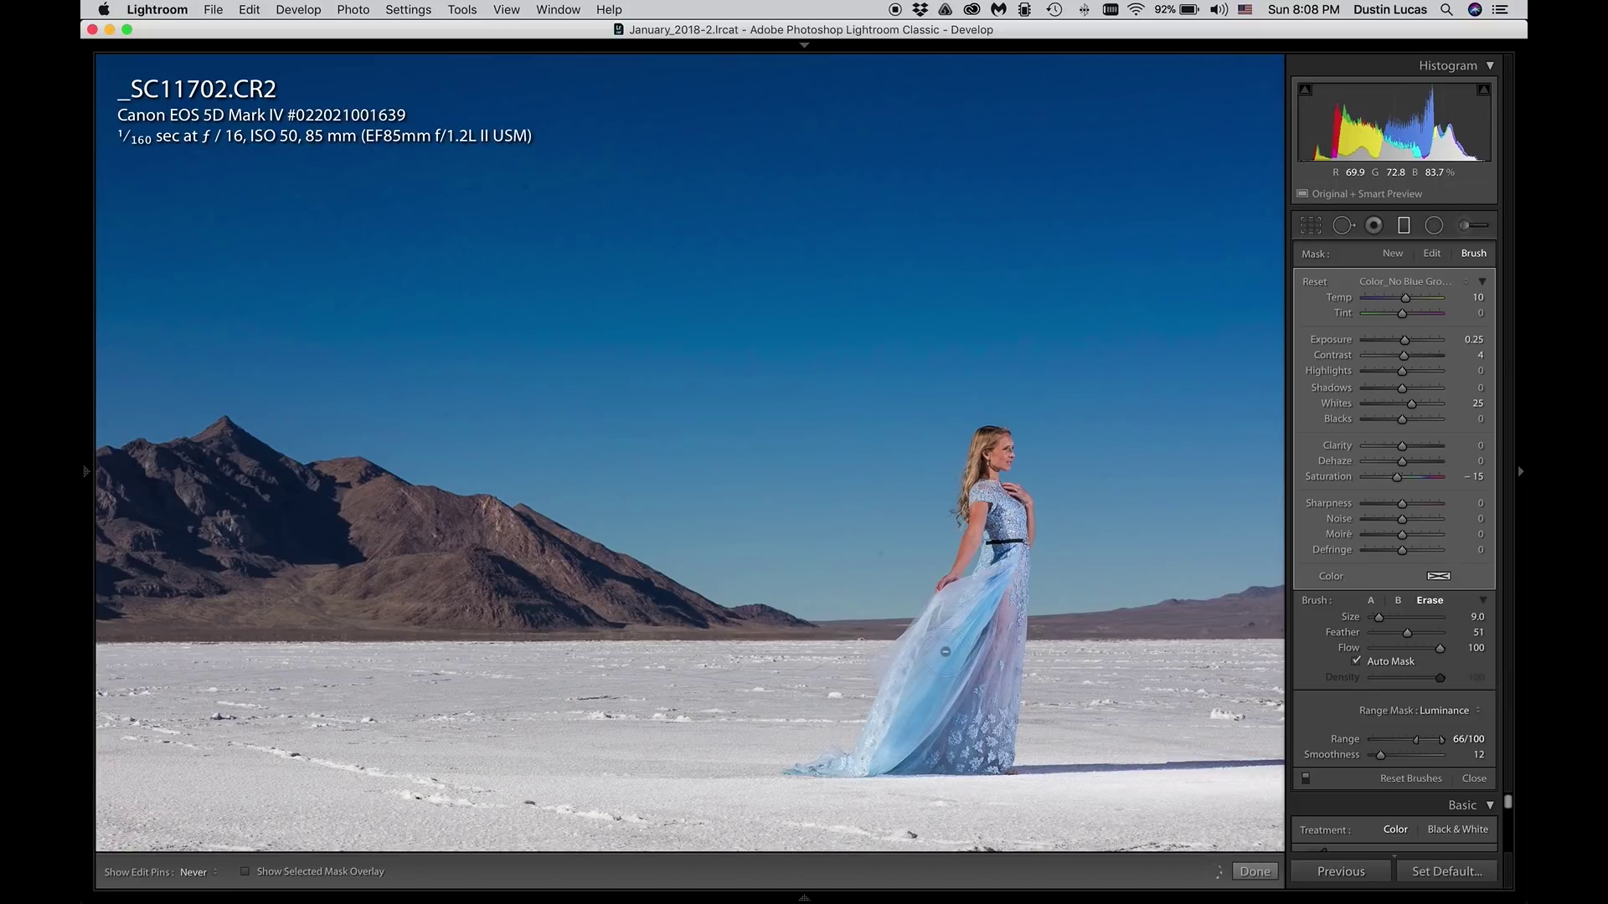
{"action": "key", "text": "h"}
{"action": "left_click_drag", "start_coordinate": [928, 696], "coordinate": [927, 697]}
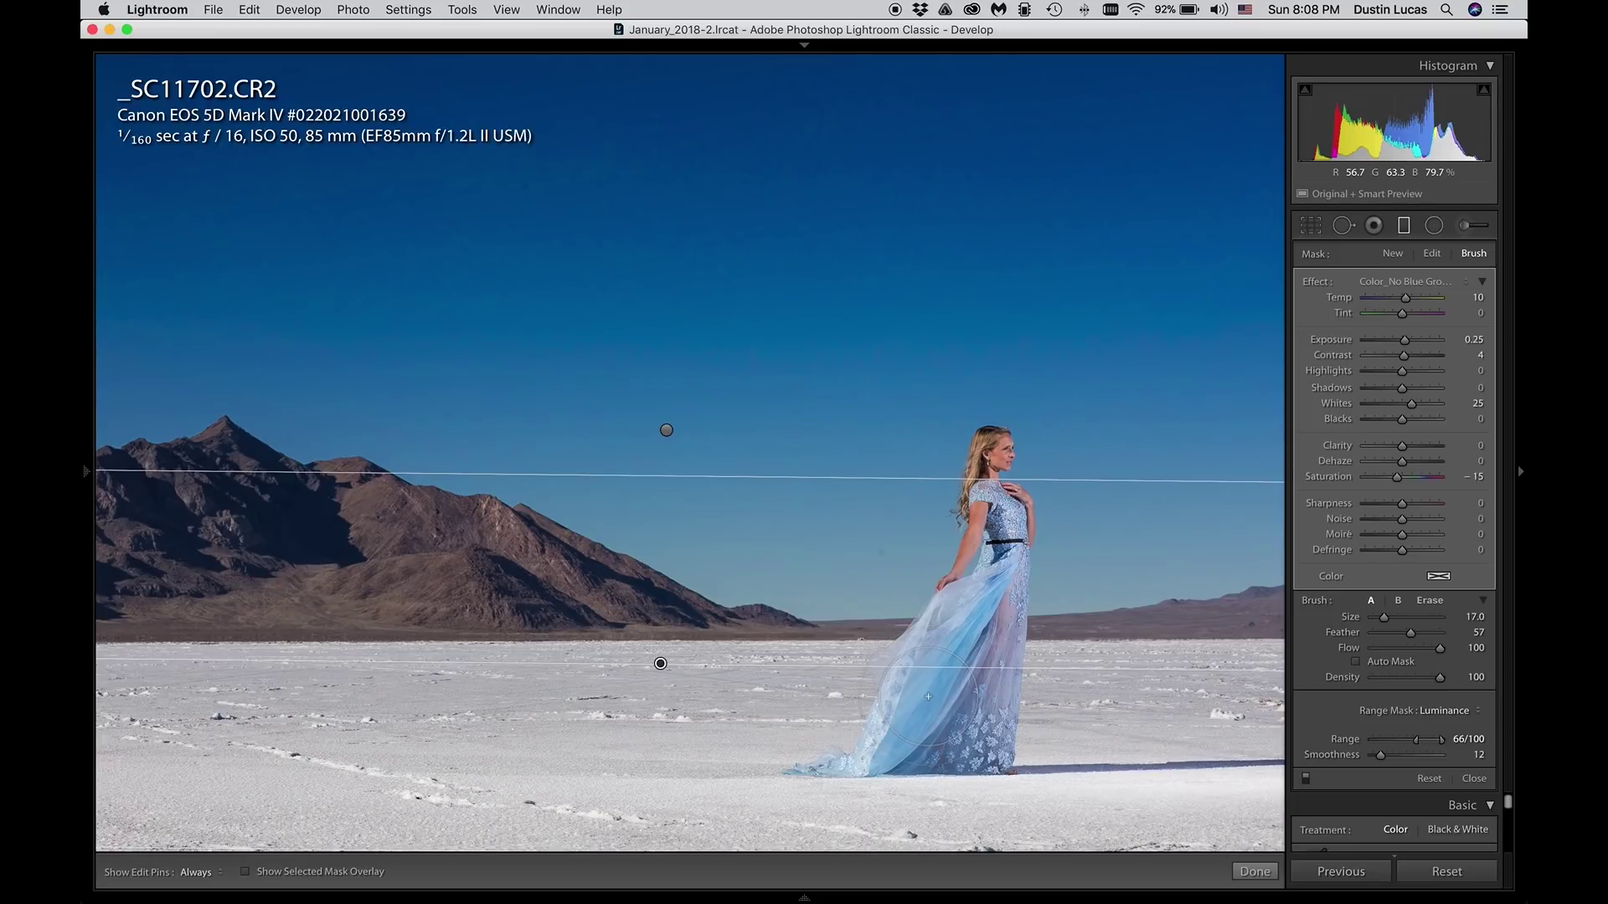
Step: Set the ground filter's luminance range mask in _SC12196.CR2 to range 63/100 and smoothness 31, with the mask overlay shown
{"action": "key", "text": "Right"}
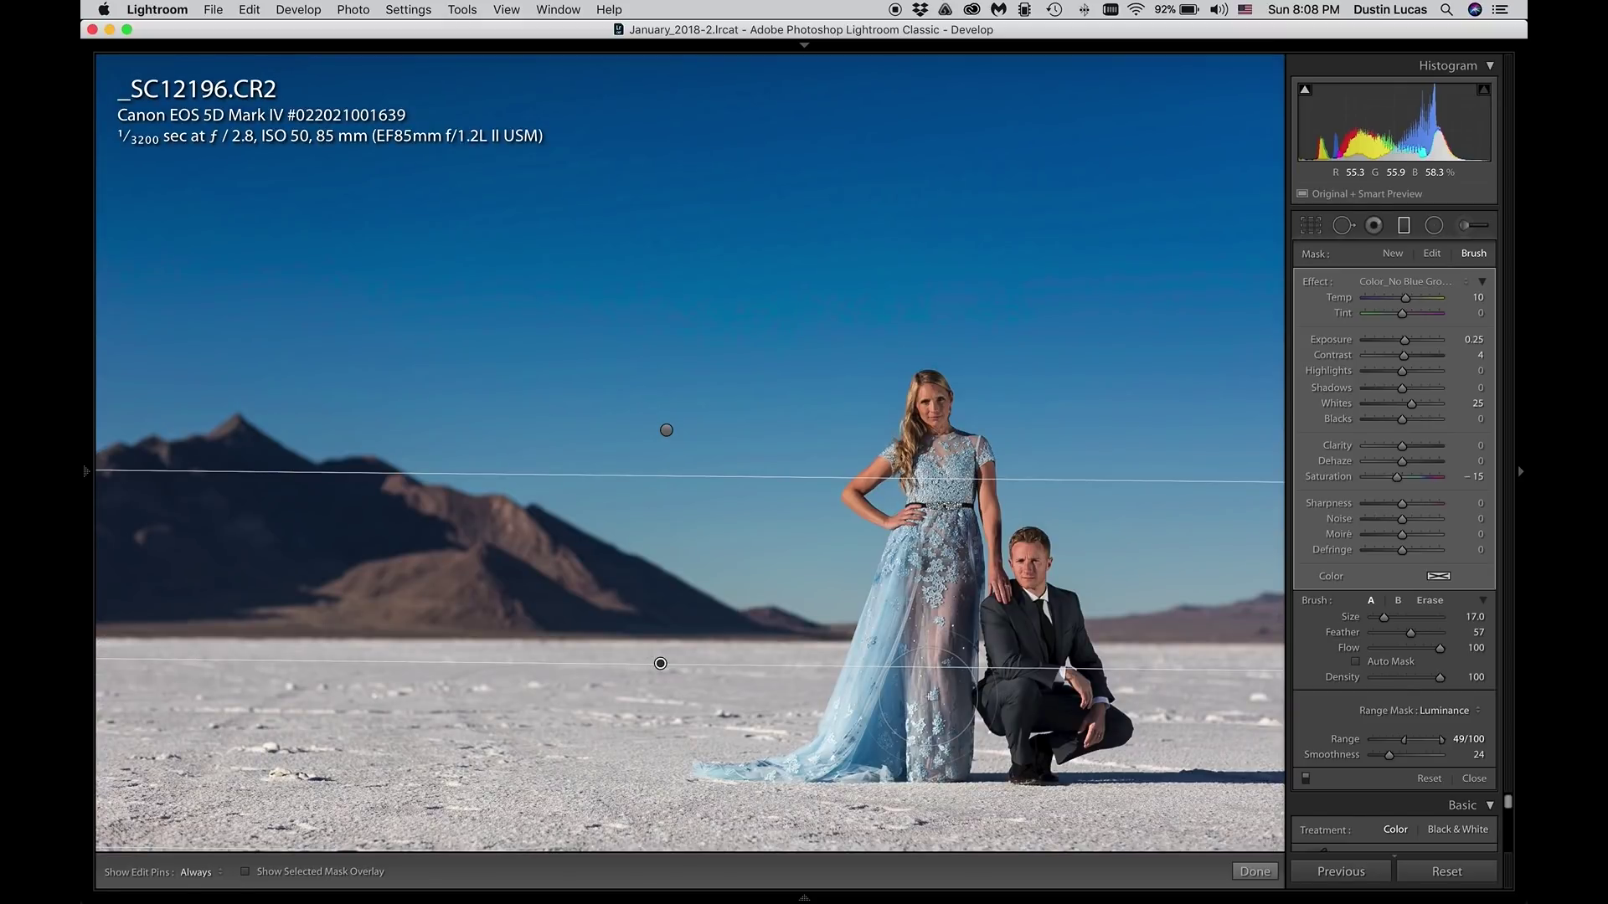
{"action": "key", "text": "o"}
{"action": "key", "text": "shift+o"}
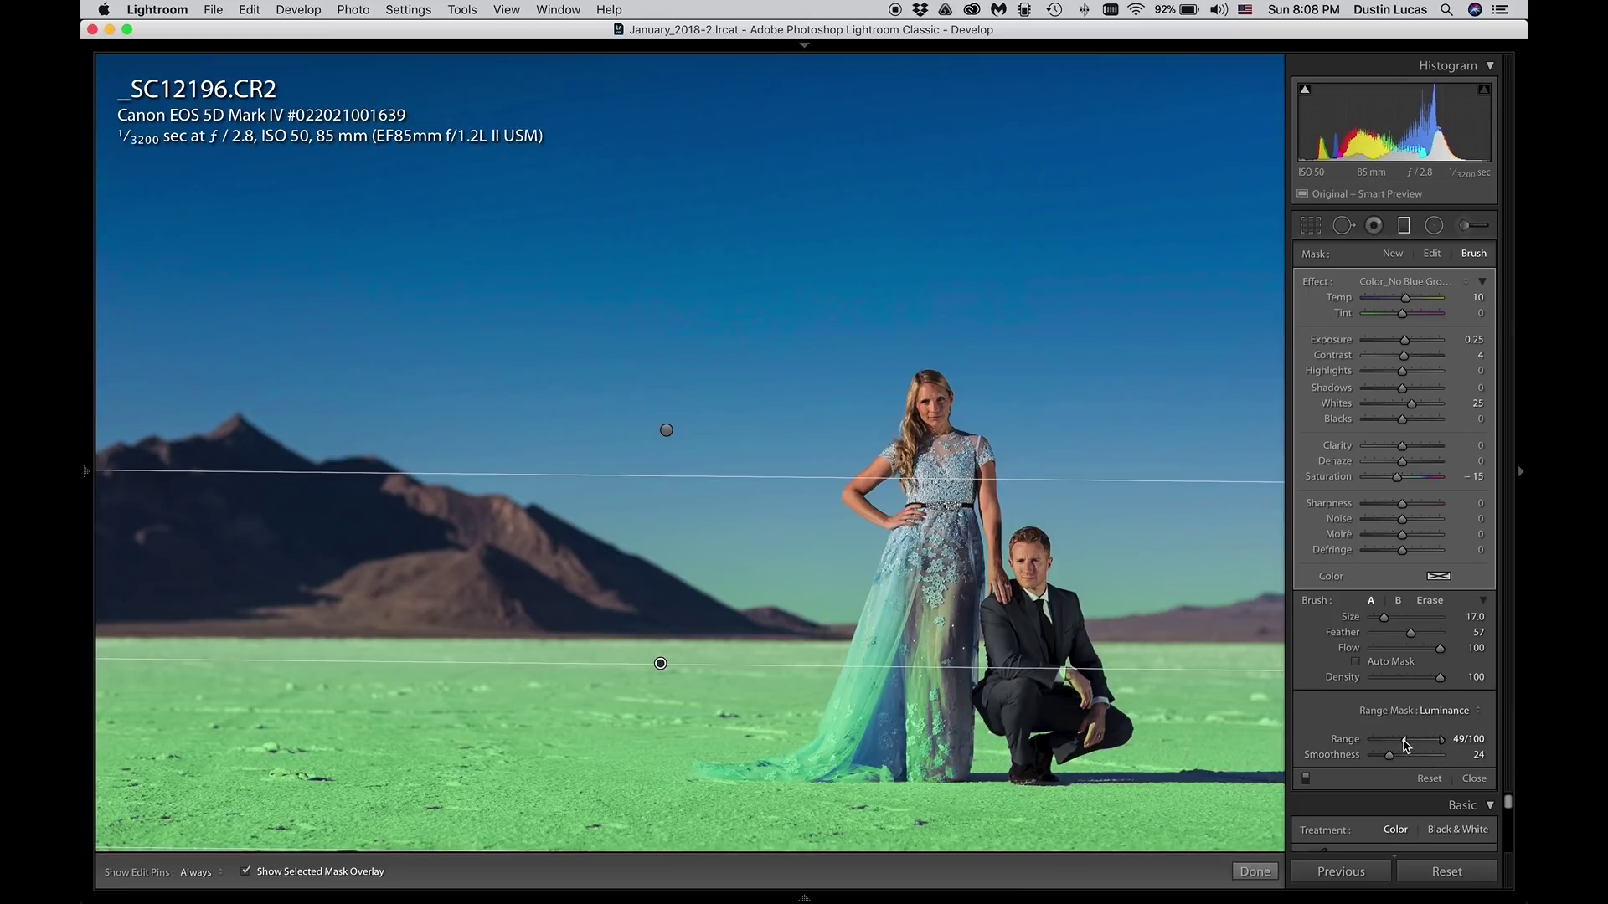
{"action": "left_click_drag", "start_coordinate": [1390, 755], "coordinate": [1424, 756]}
{"action": "double_click", "coordinate": [1350, 757]}
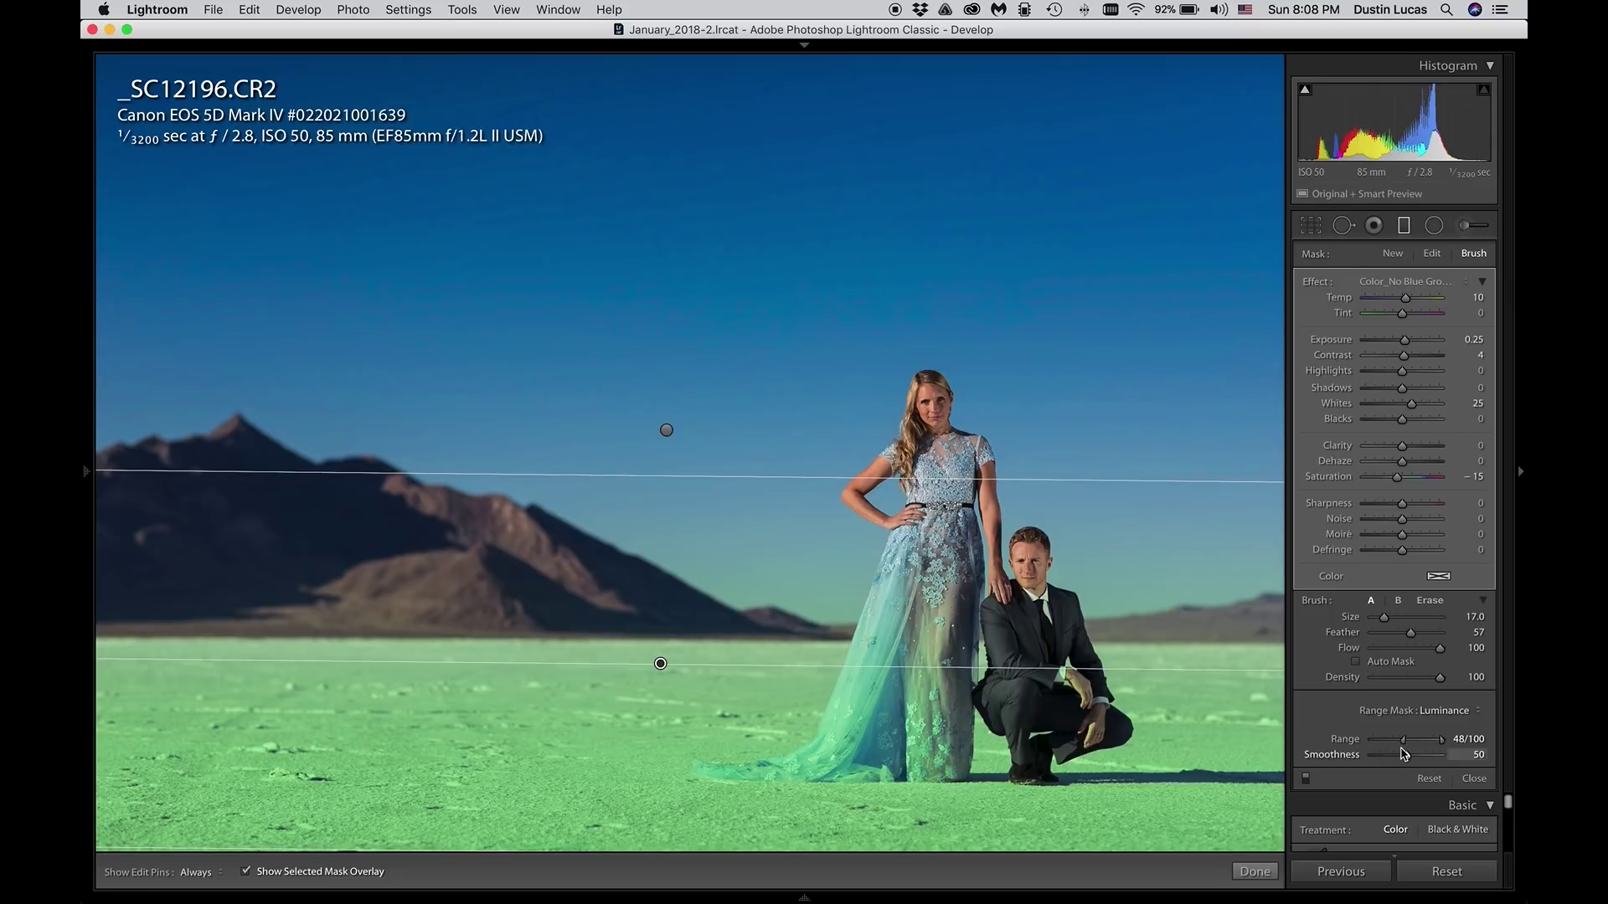
{"action": "left_click_drag", "start_coordinate": [1410, 742], "coordinate": [1414, 742]}
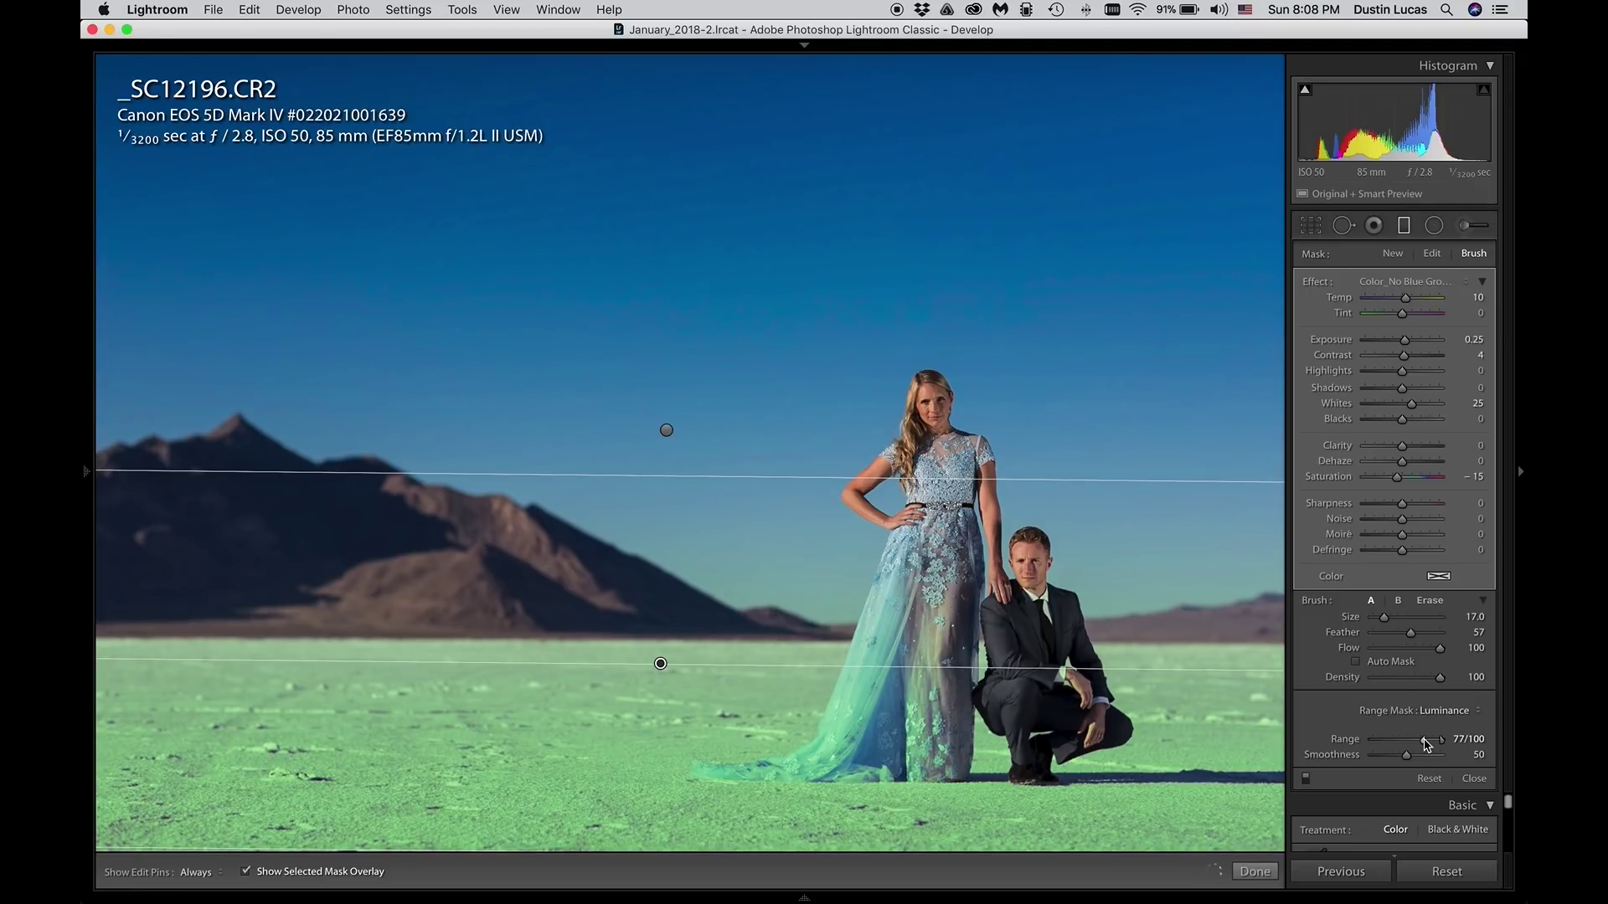
{"action": "left_click_drag", "start_coordinate": [1411, 758], "coordinate": [1391, 759]}
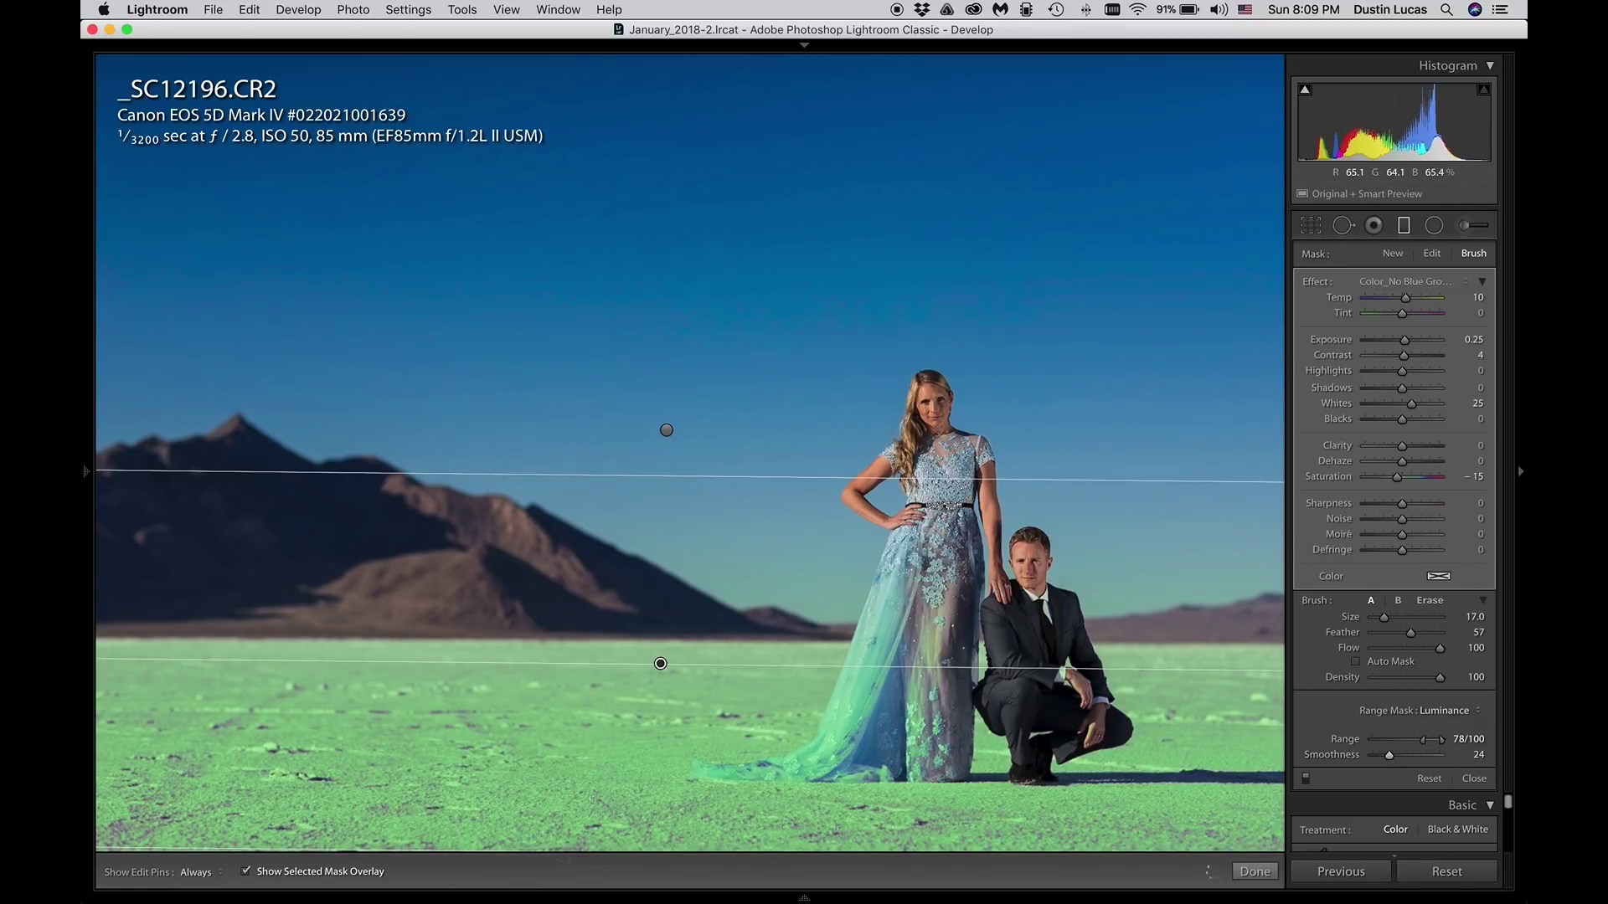
{"action": "left_click_drag", "start_coordinate": [1424, 740], "coordinate": [1391, 758]}
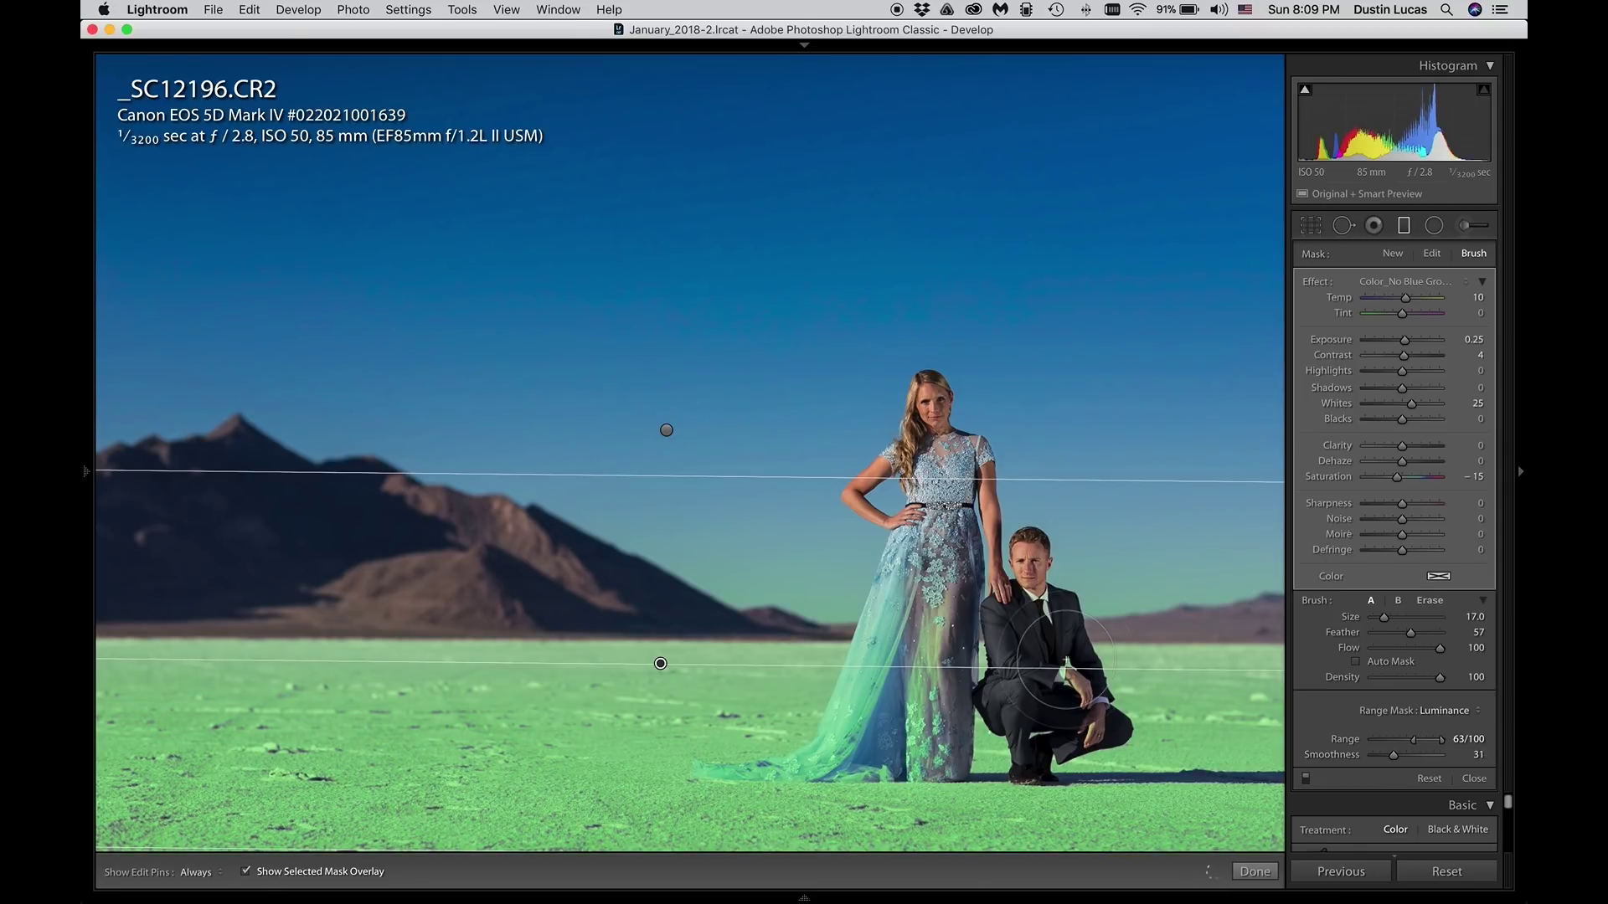
Step: Erase the ground filter's mask from the blue dress in _SC12196.CR2 with the size 9 Auto Mask erase brush
{"action": "key", "text": "alt"}
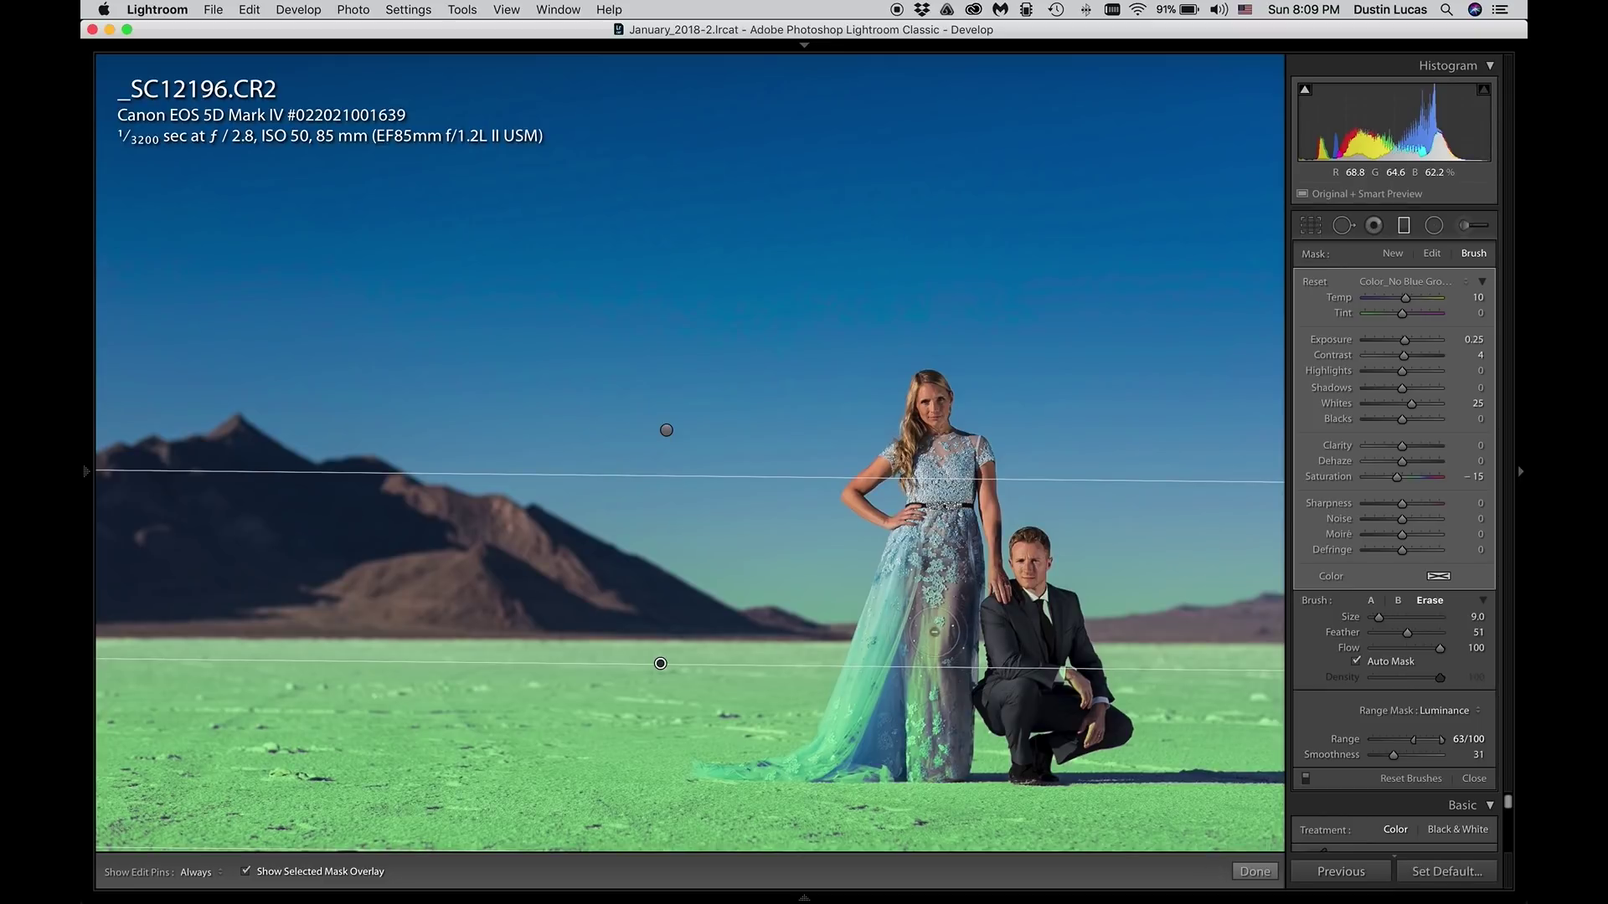
{"action": "key", "text": "h"}
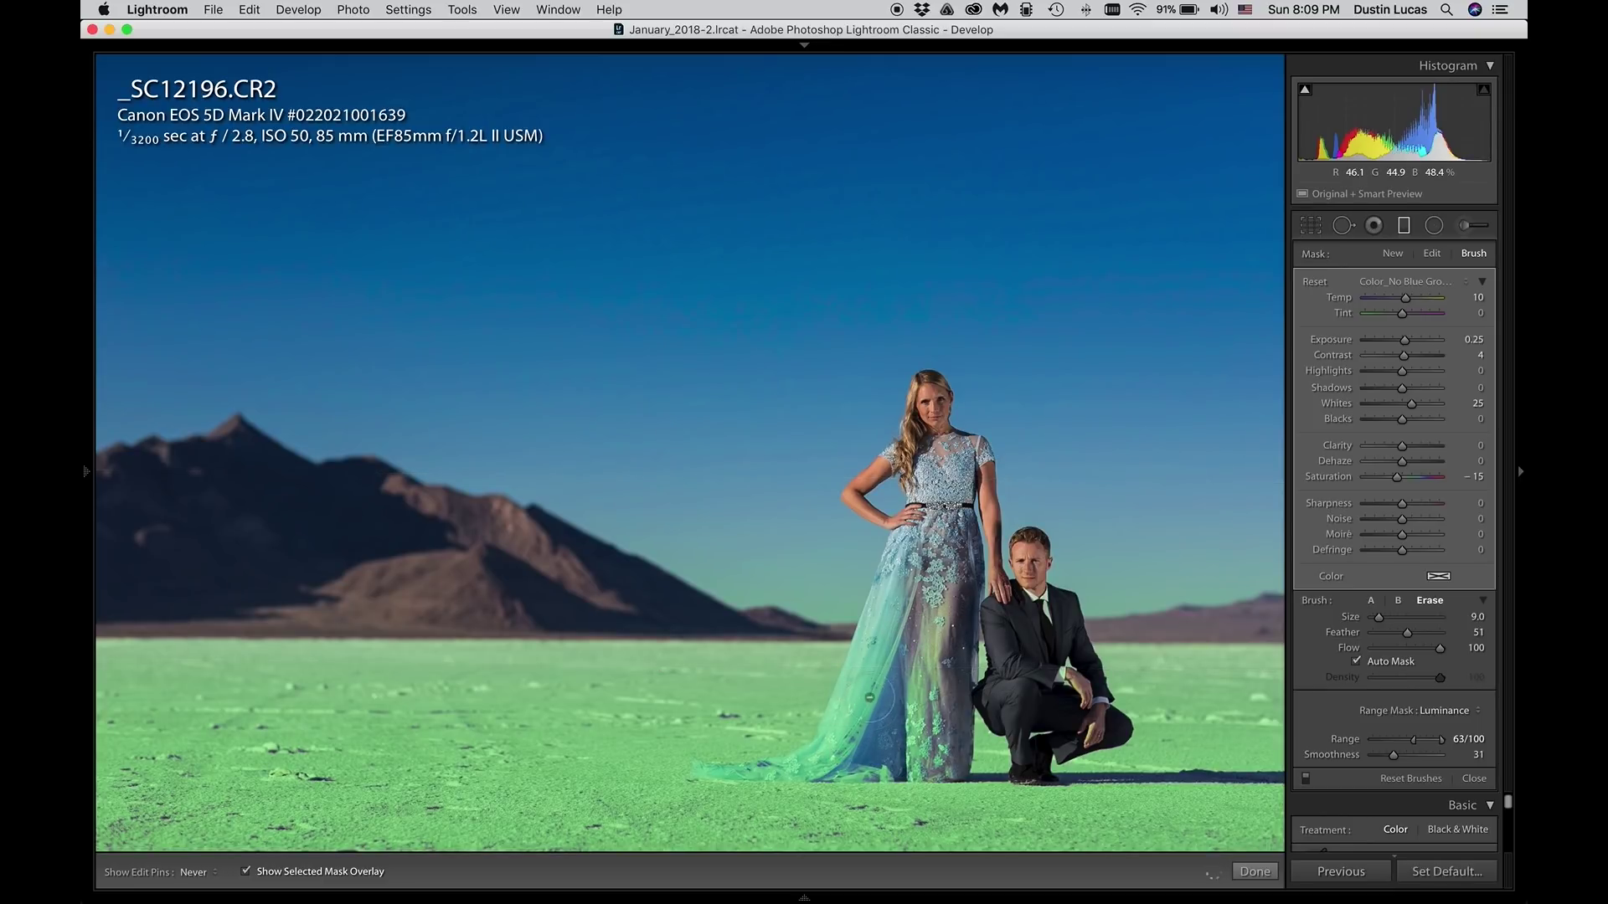
{"action": "mouse_move", "coordinate": [891, 742]}
{"action": "left_mouse_down"}
{"action": "mouse_move", "coordinate": [953, 737]}
{"action": "mouse_move", "coordinate": [945, 607]}
{"action": "mouse_move", "coordinate": [886, 758]}
{"action": "mouse_move", "coordinate": [852, 758]}
{"action": "mouse_move", "coordinate": [869, 701]}
{"action": "left_mouse_up"}
{"action": "key", "text": "h"}
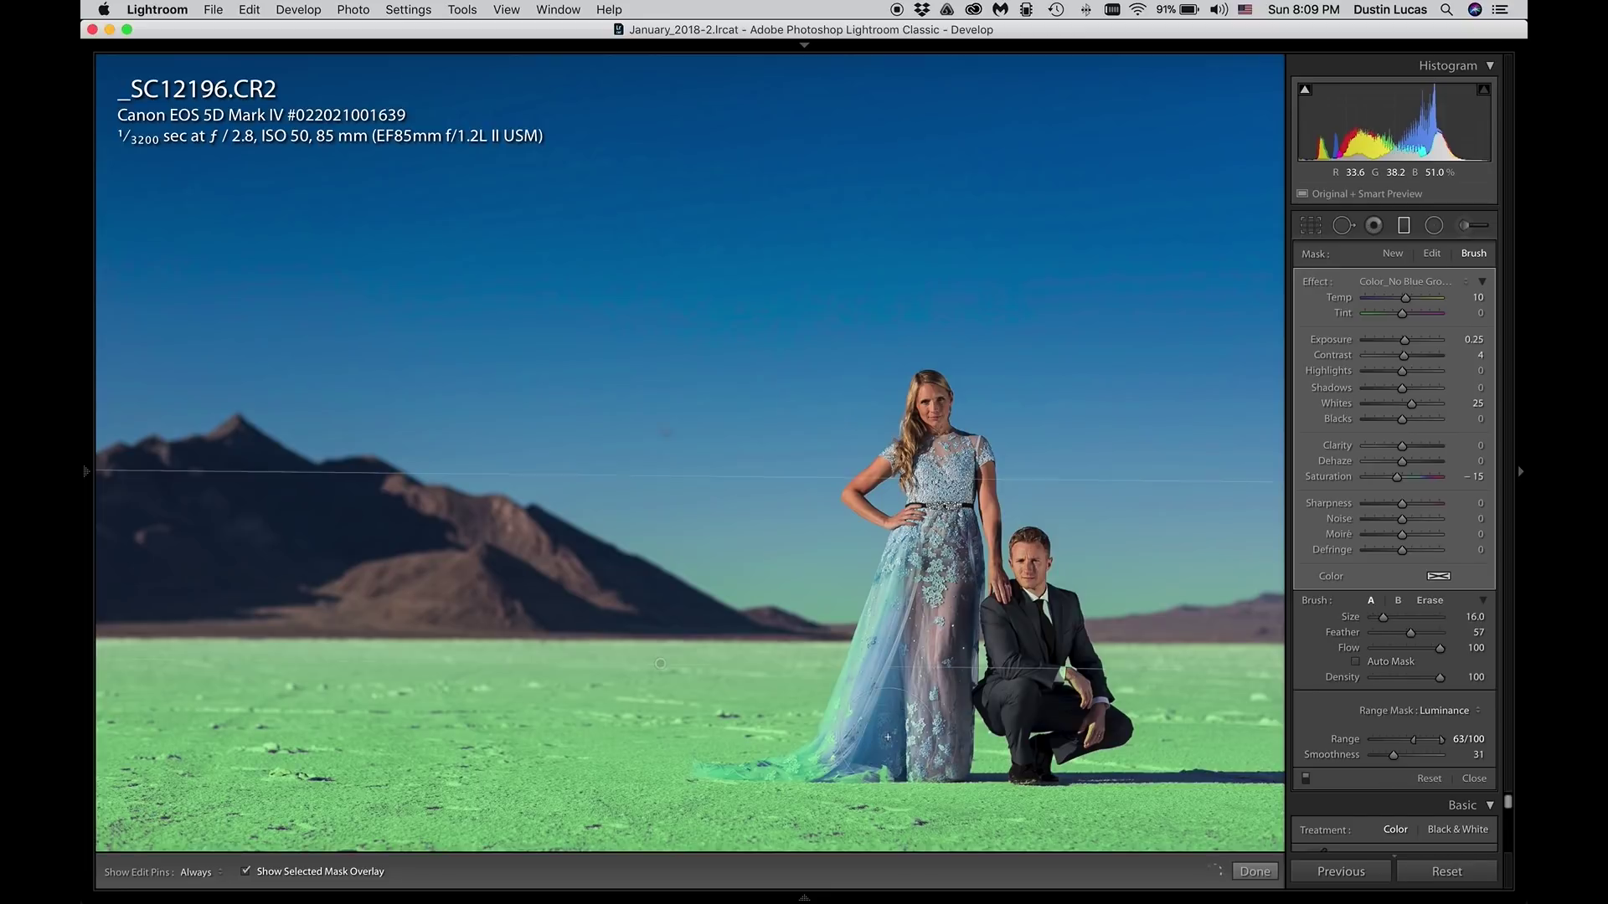
Step: Reduce the mask brush size to 6 and flag _SC12196.CR2 as rejected
{"action": "key", "text": "bracketleft"}
{"action": "key", "text": "bracketleft"}
{"action": "key", "text": "bracketleft"}
{"action": "key", "text": "bracketleft"}
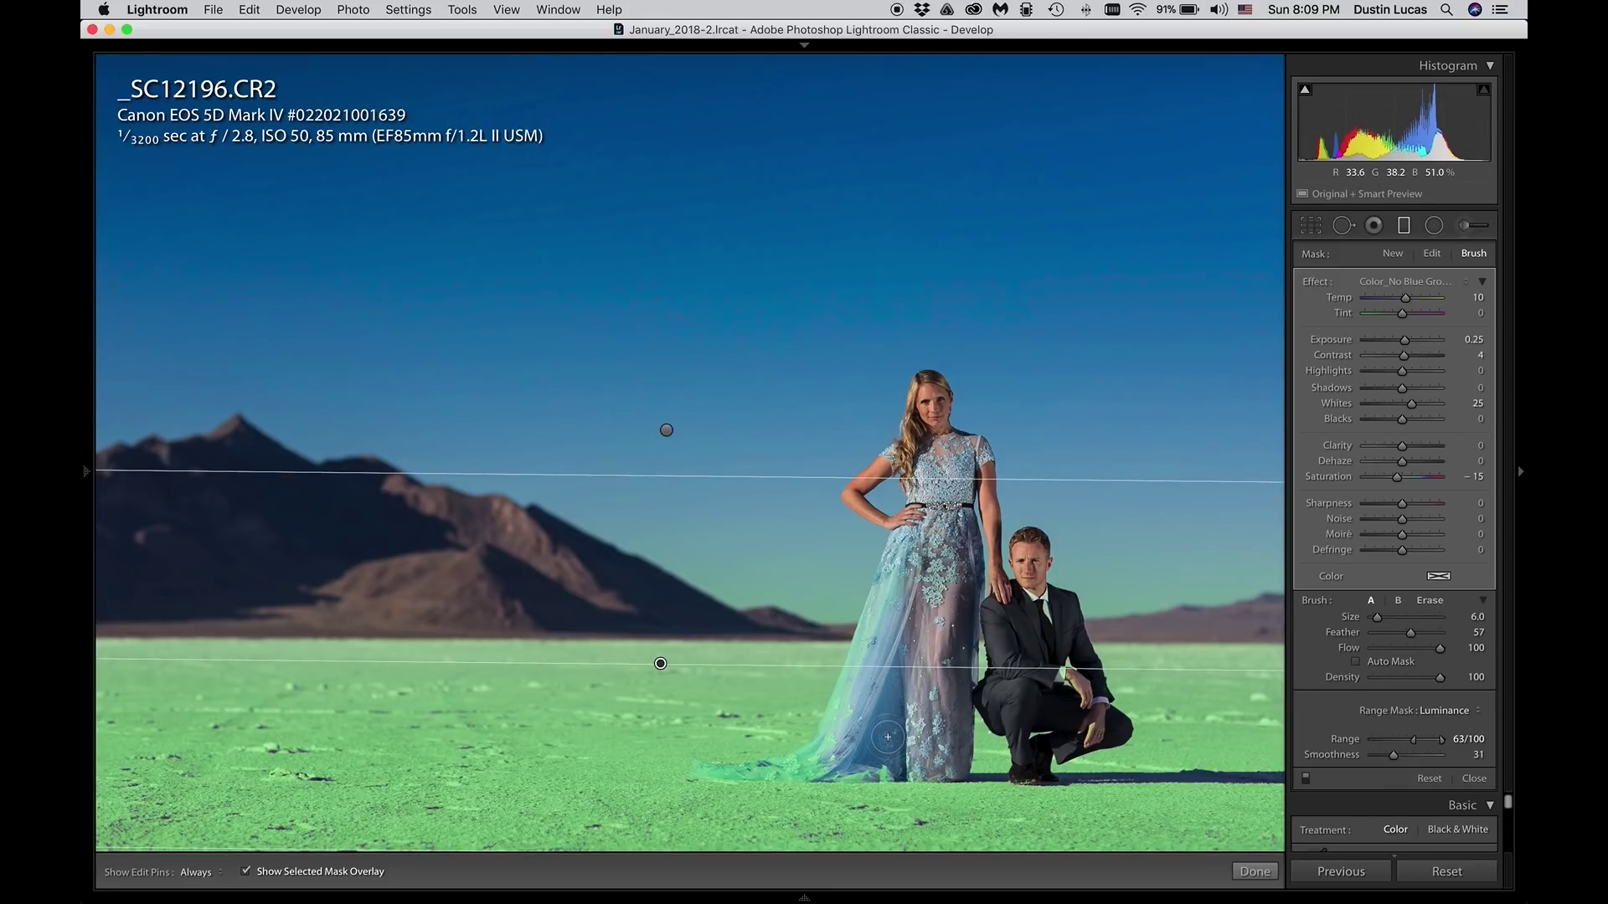
{"action": "key", "text": "x"}
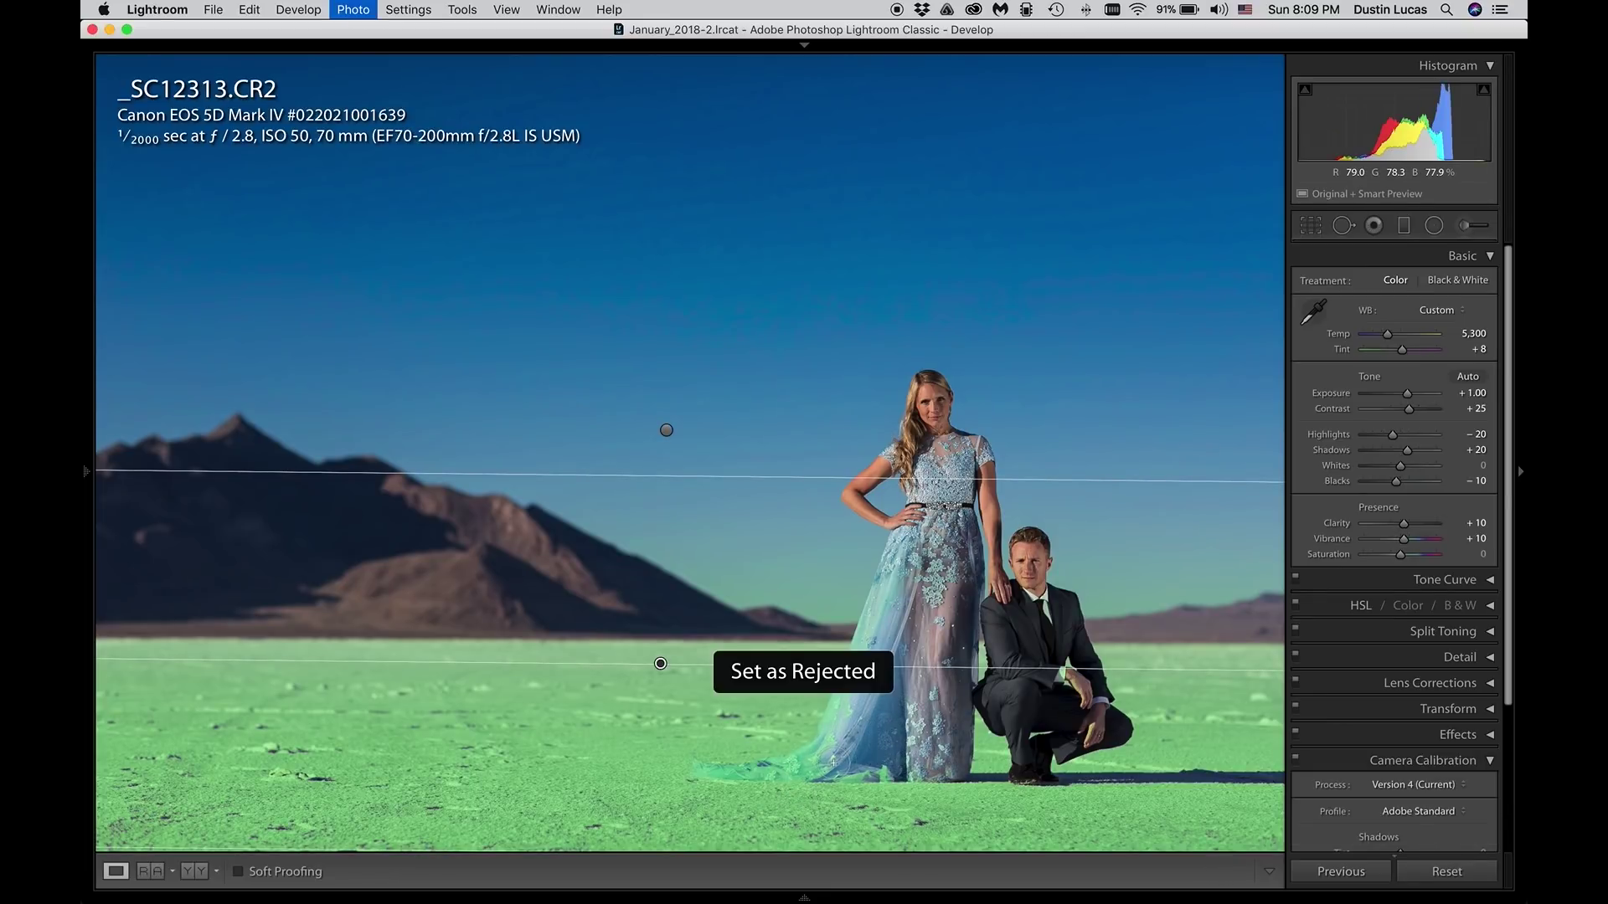
Step: Flag _SC12313.CR2 and _SC12600.CR2 as rejected and compare _AZ11704.CR2 with _SC11702.CR2
{"action": "key", "text": "x"}
{"action": "key", "text": "x"}
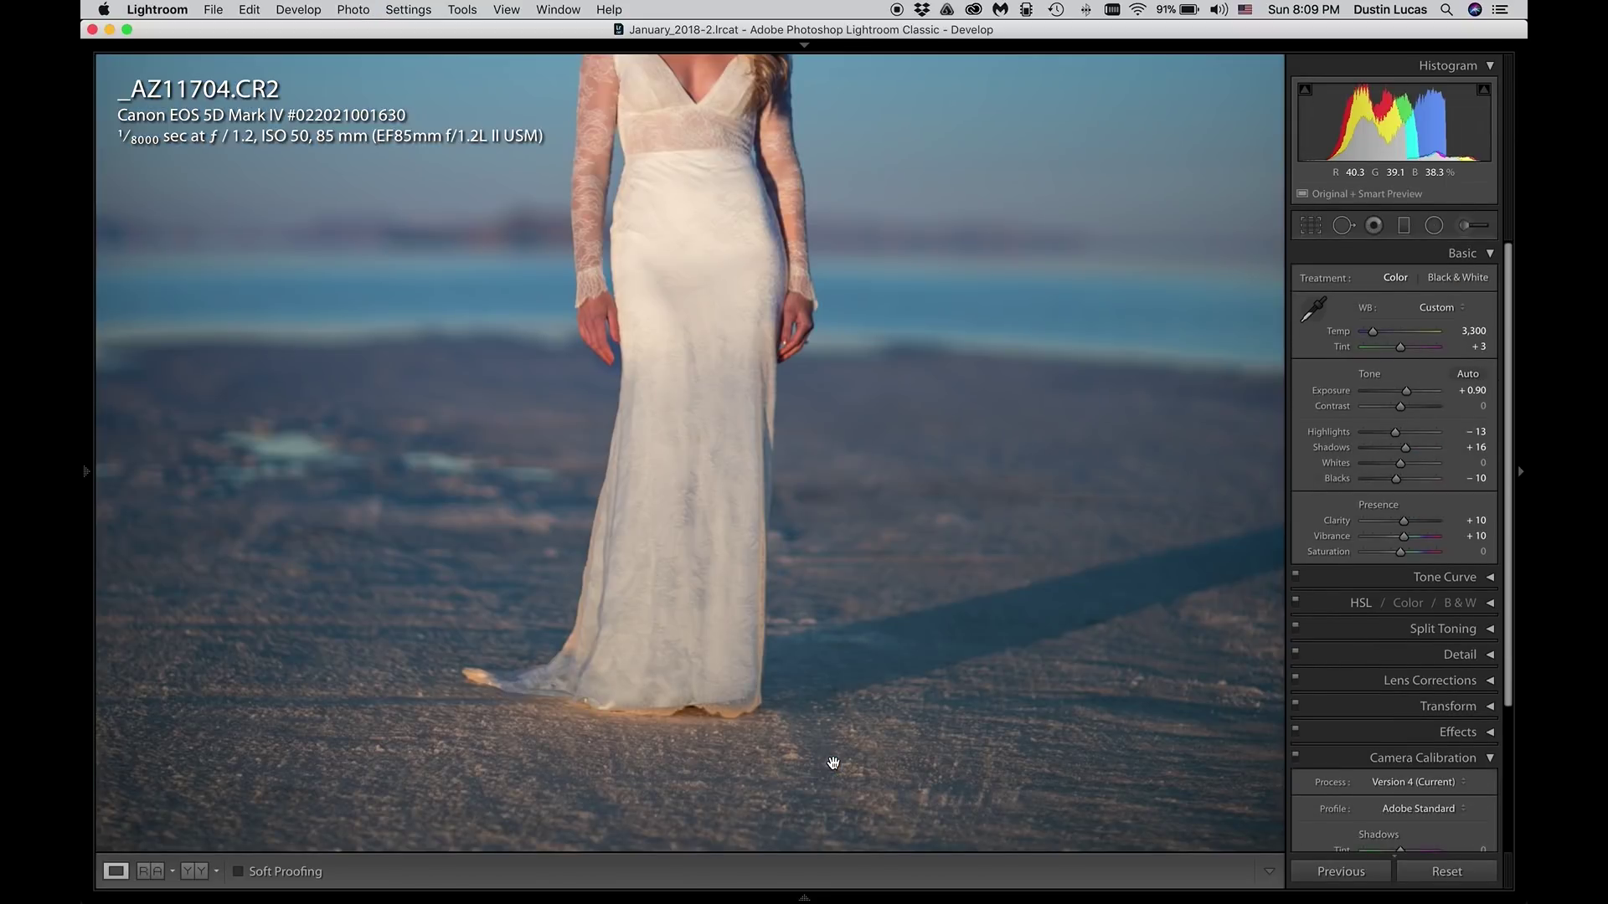
{"action": "key", "text": "Right"}
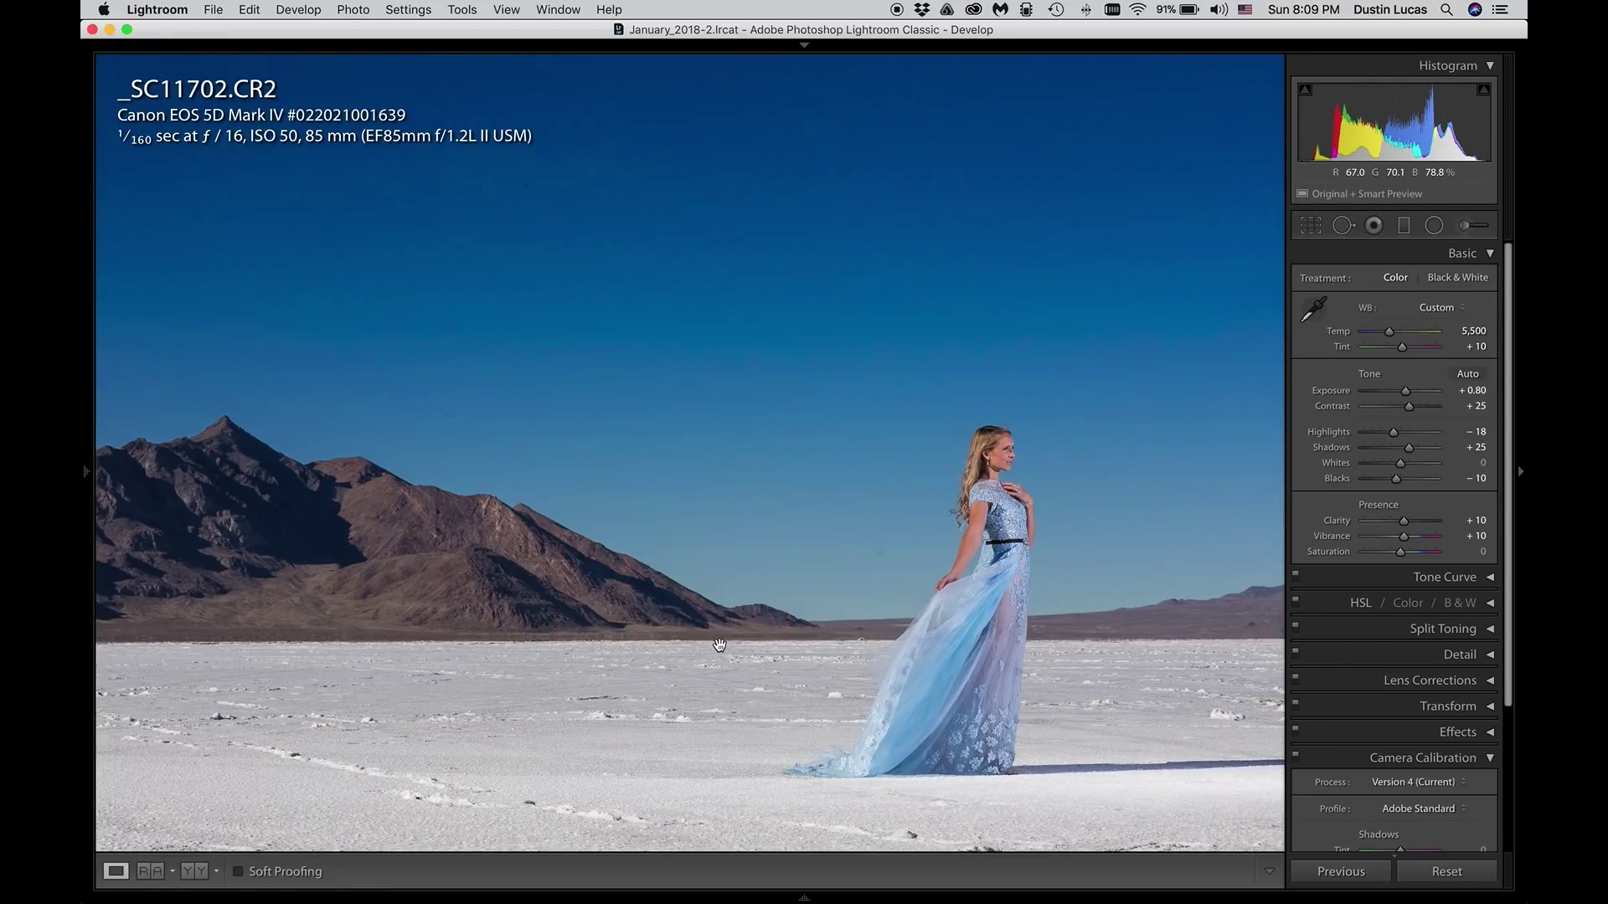
{"action": "key", "text": "Left"}
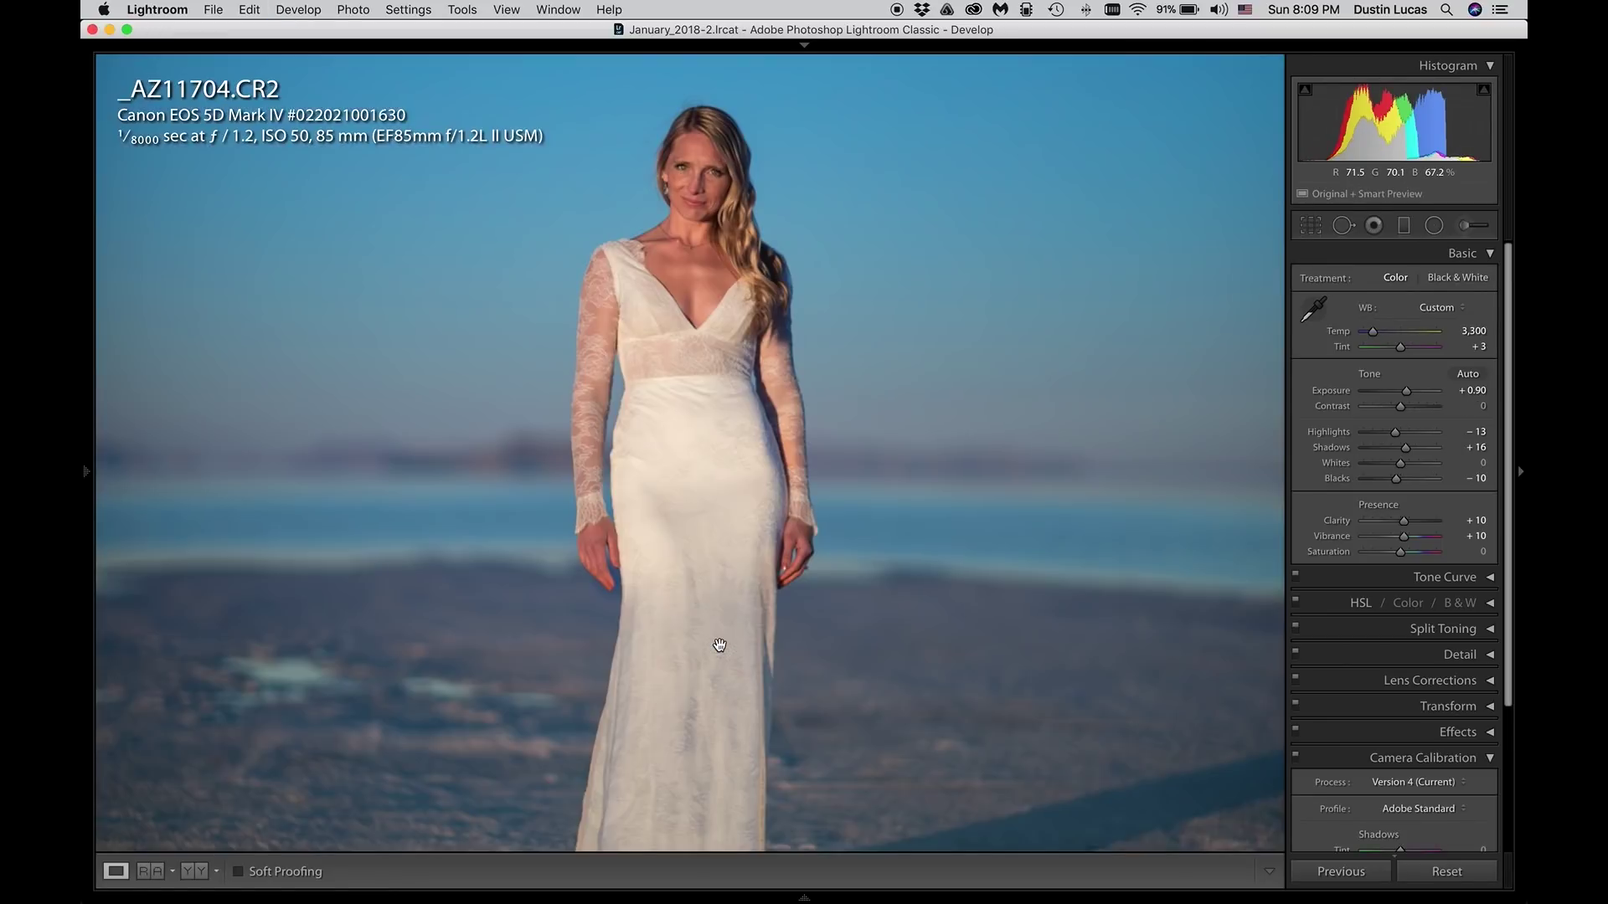
{"action": "key", "text": "Right"}
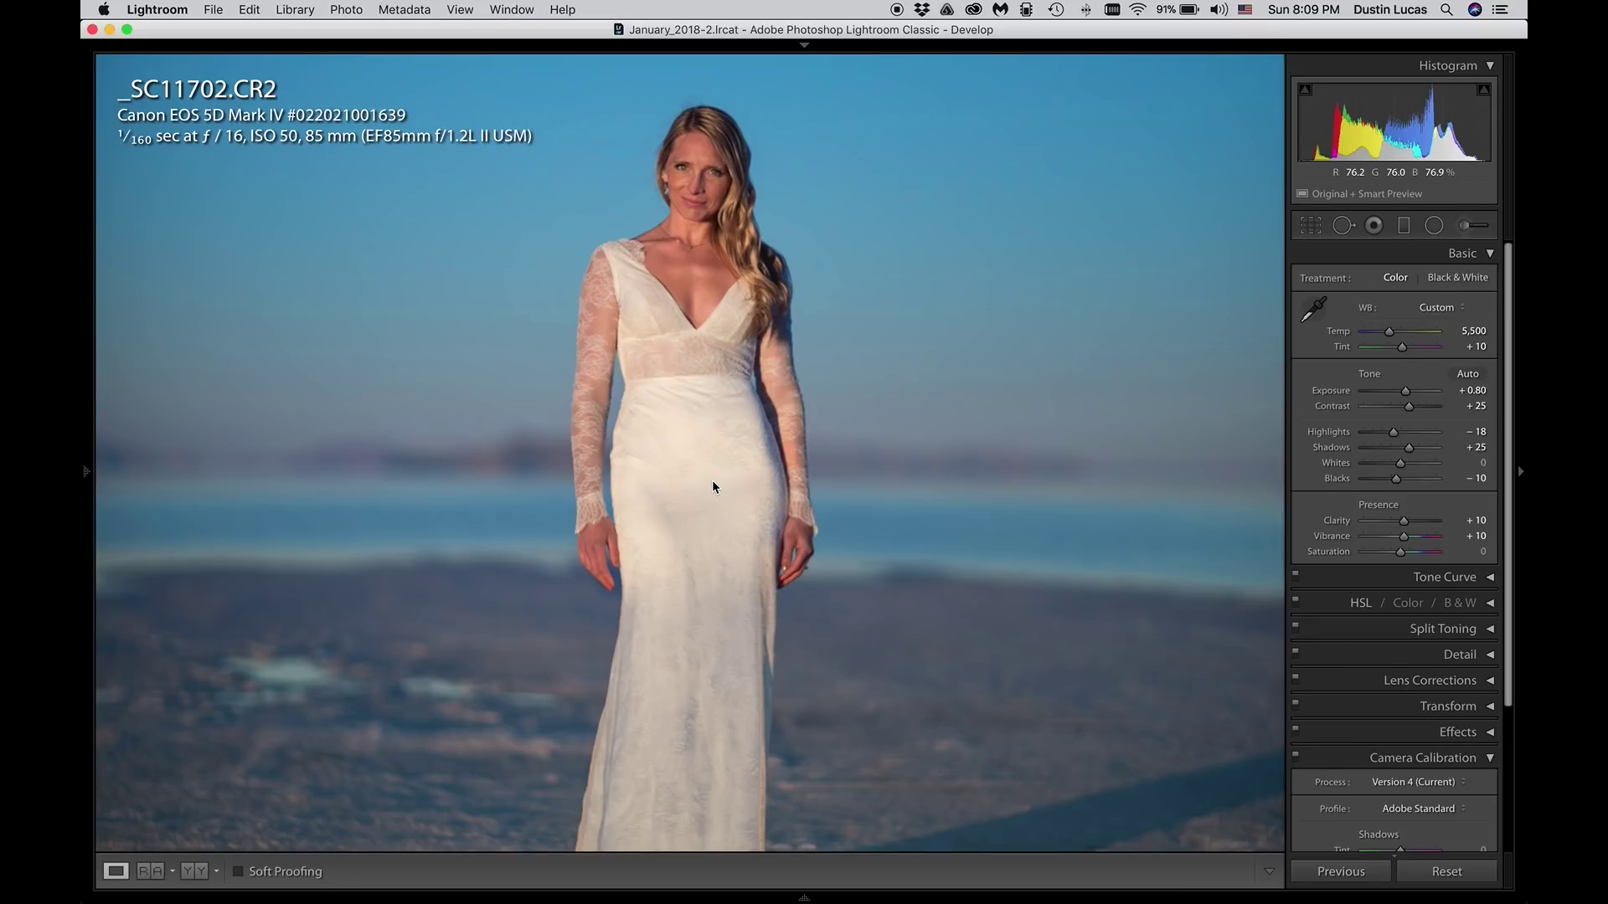
Step: Undo the recent photo navigation and the rejected flag on _SC12600.CR2
{"action": "key", "text": "g"}
{"action": "key", "text": "super+z"}
{"action": "key", "text": "super+z"}
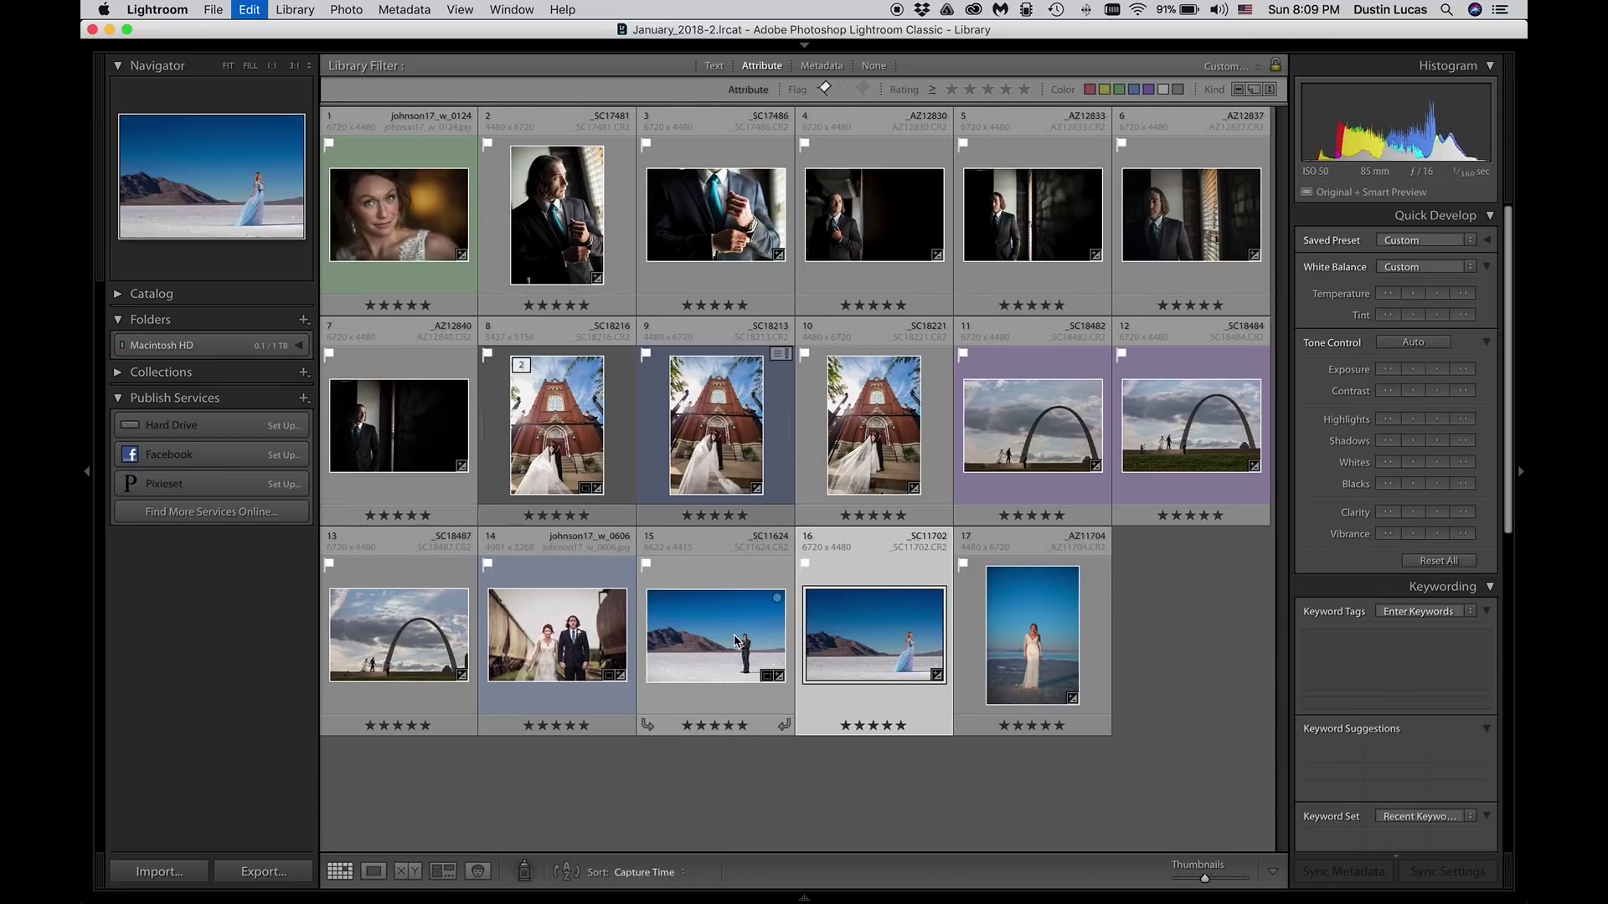
{"action": "key", "text": "super+z"}
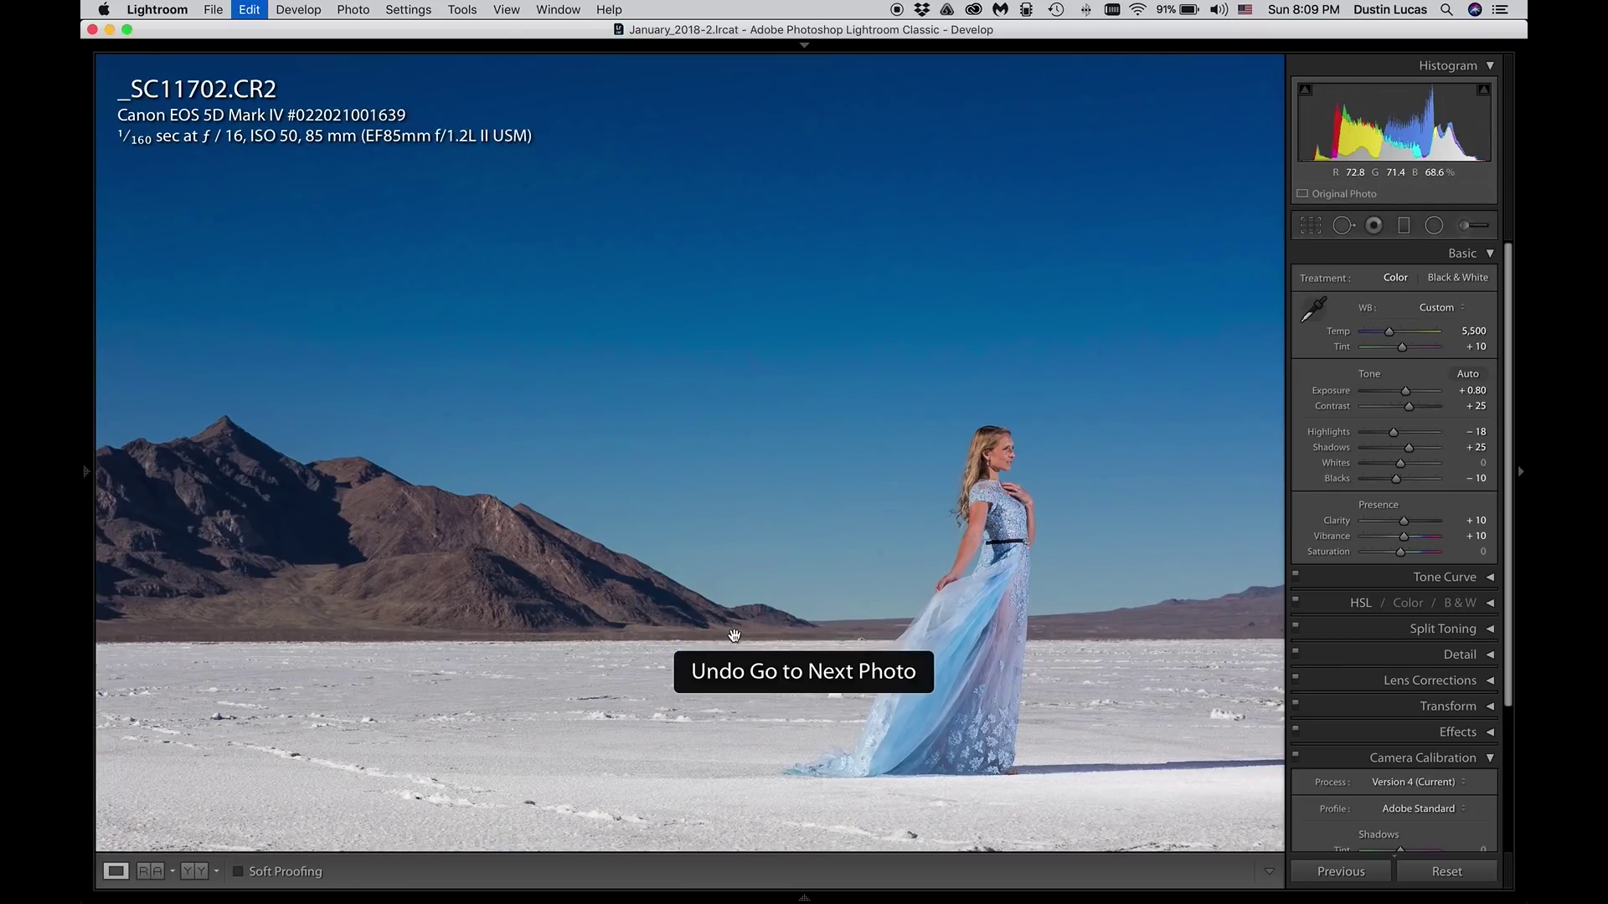
{"action": "key", "text": "super+z"}
{"action": "key", "text": "super+z"}
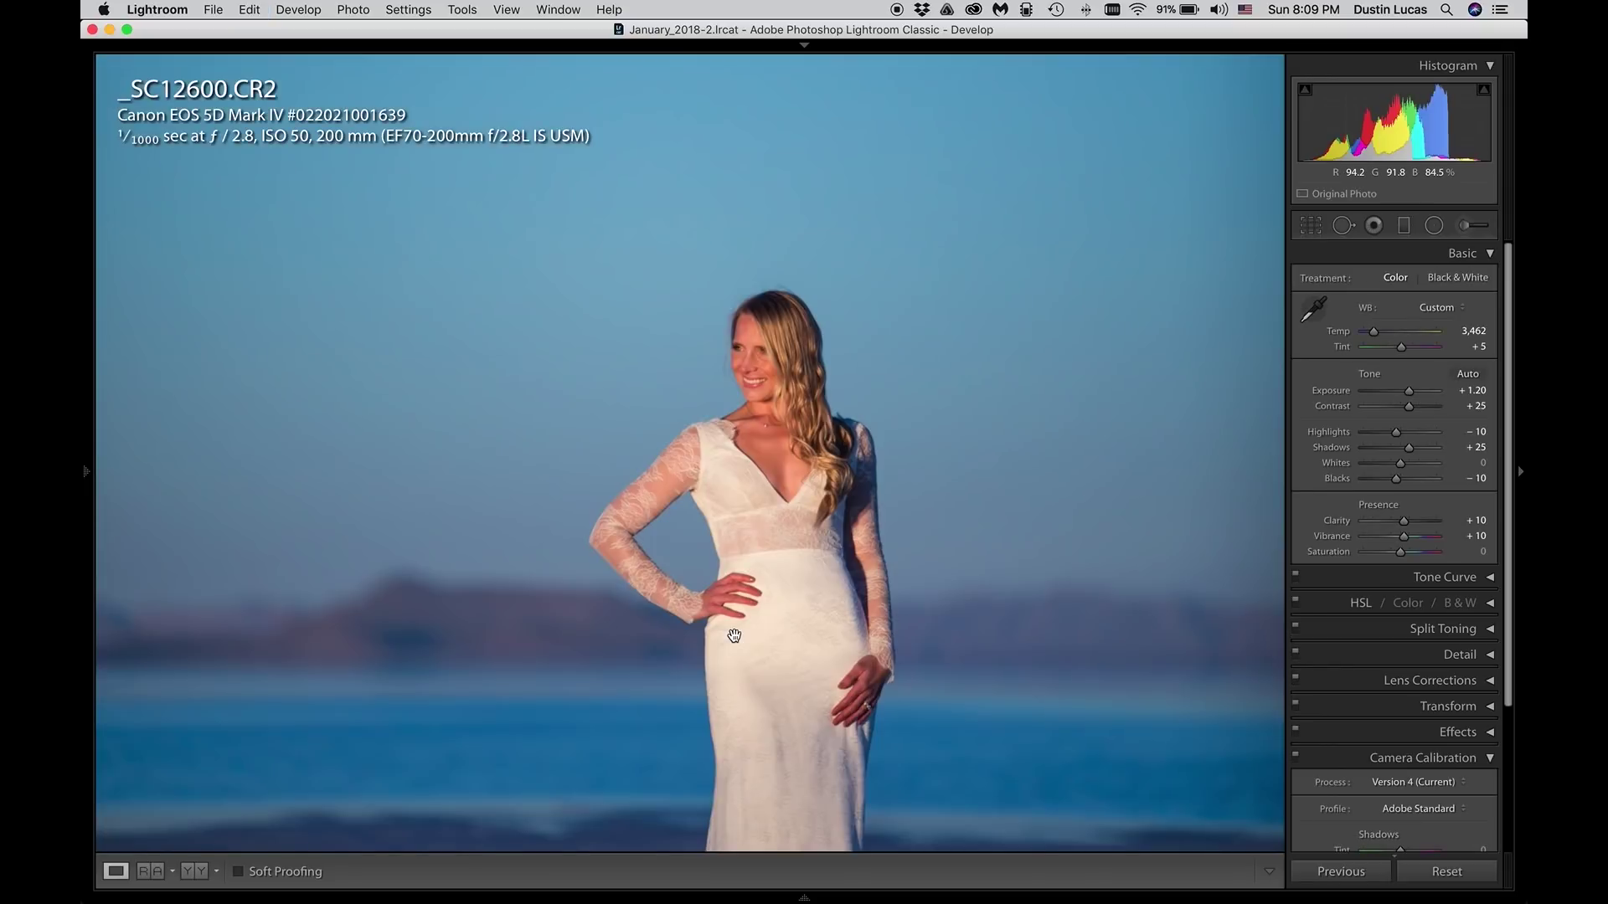
{"action": "key", "text": "super+z"}
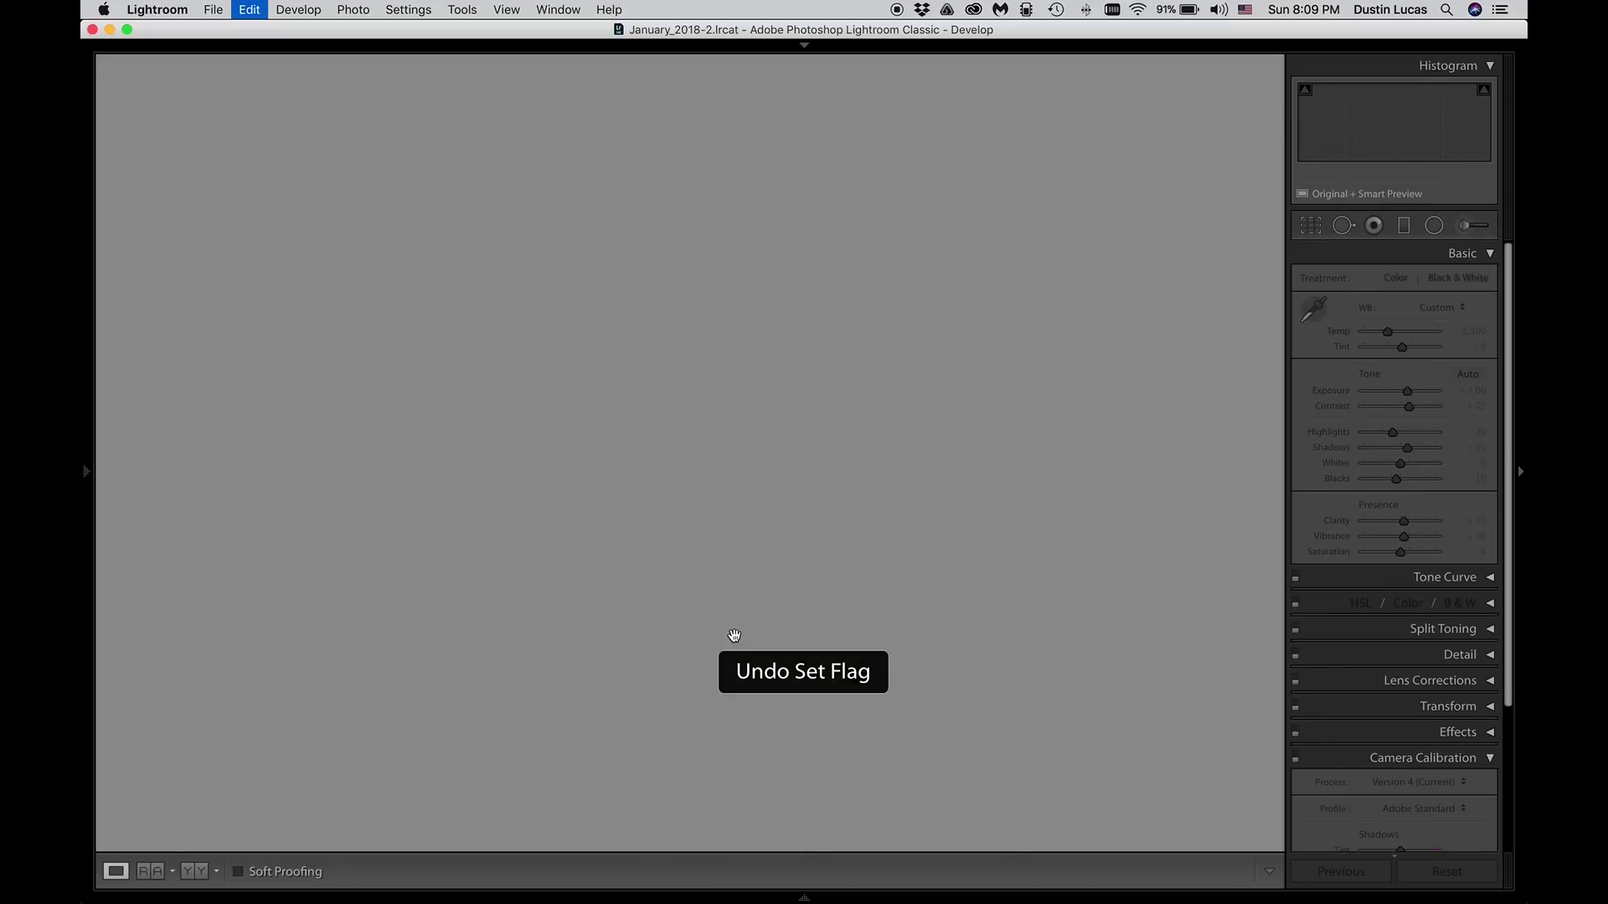
Step: Open _SC11624.CR2 from the grid in Develop and inspect its sky graduated filter's mask and settings
{"action": "key", "text": "g"}
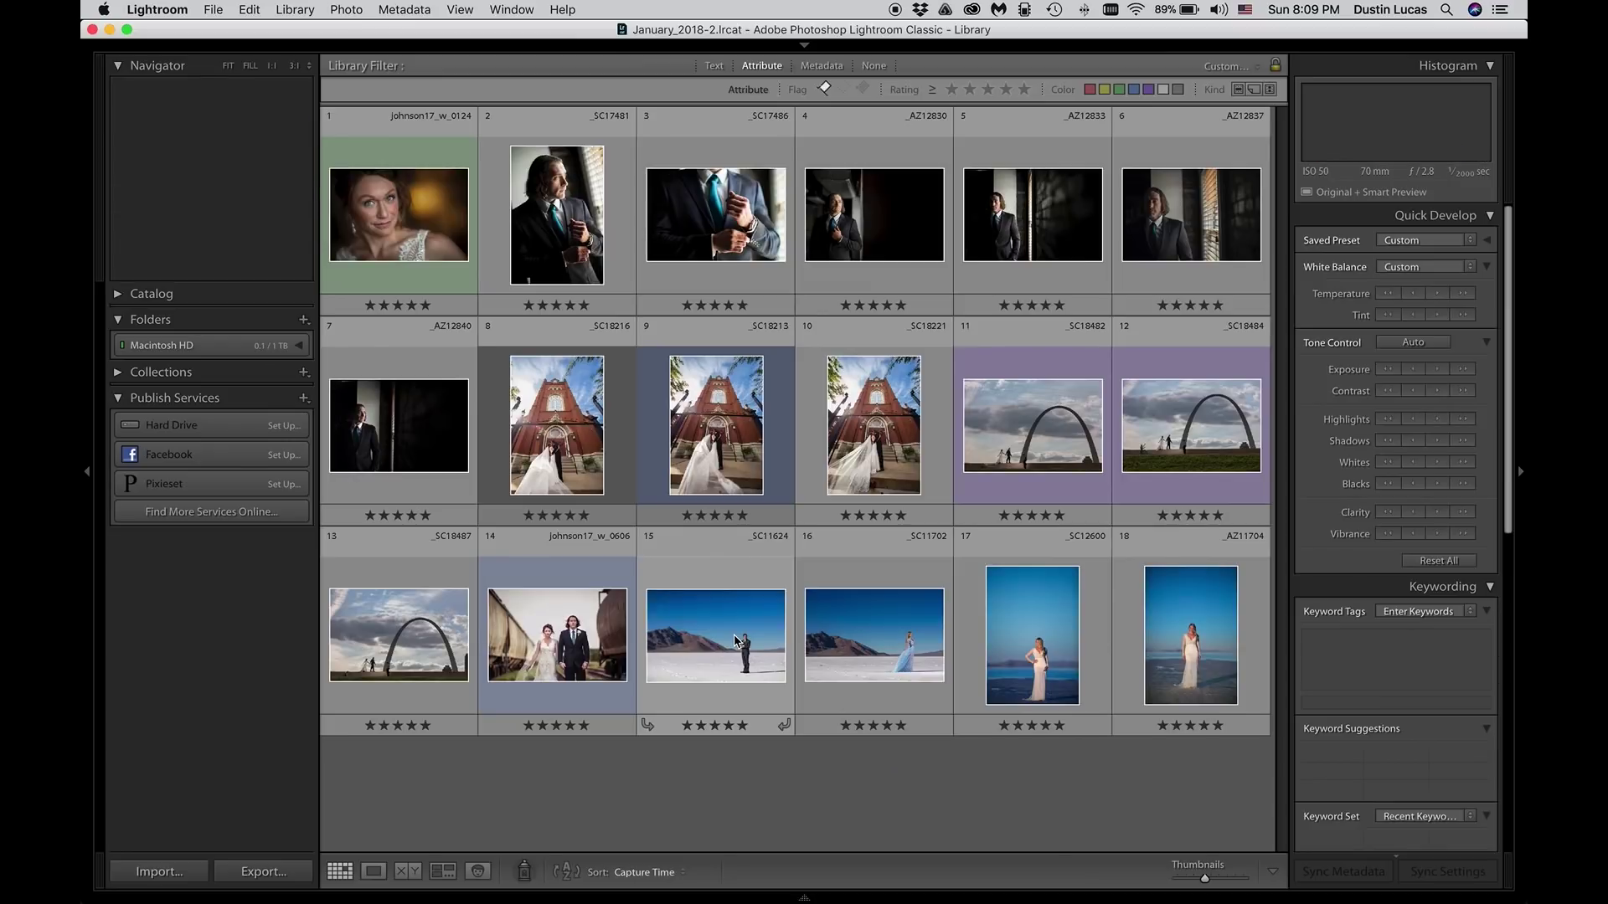
{"action": "left_click", "coordinate": [727, 655]}
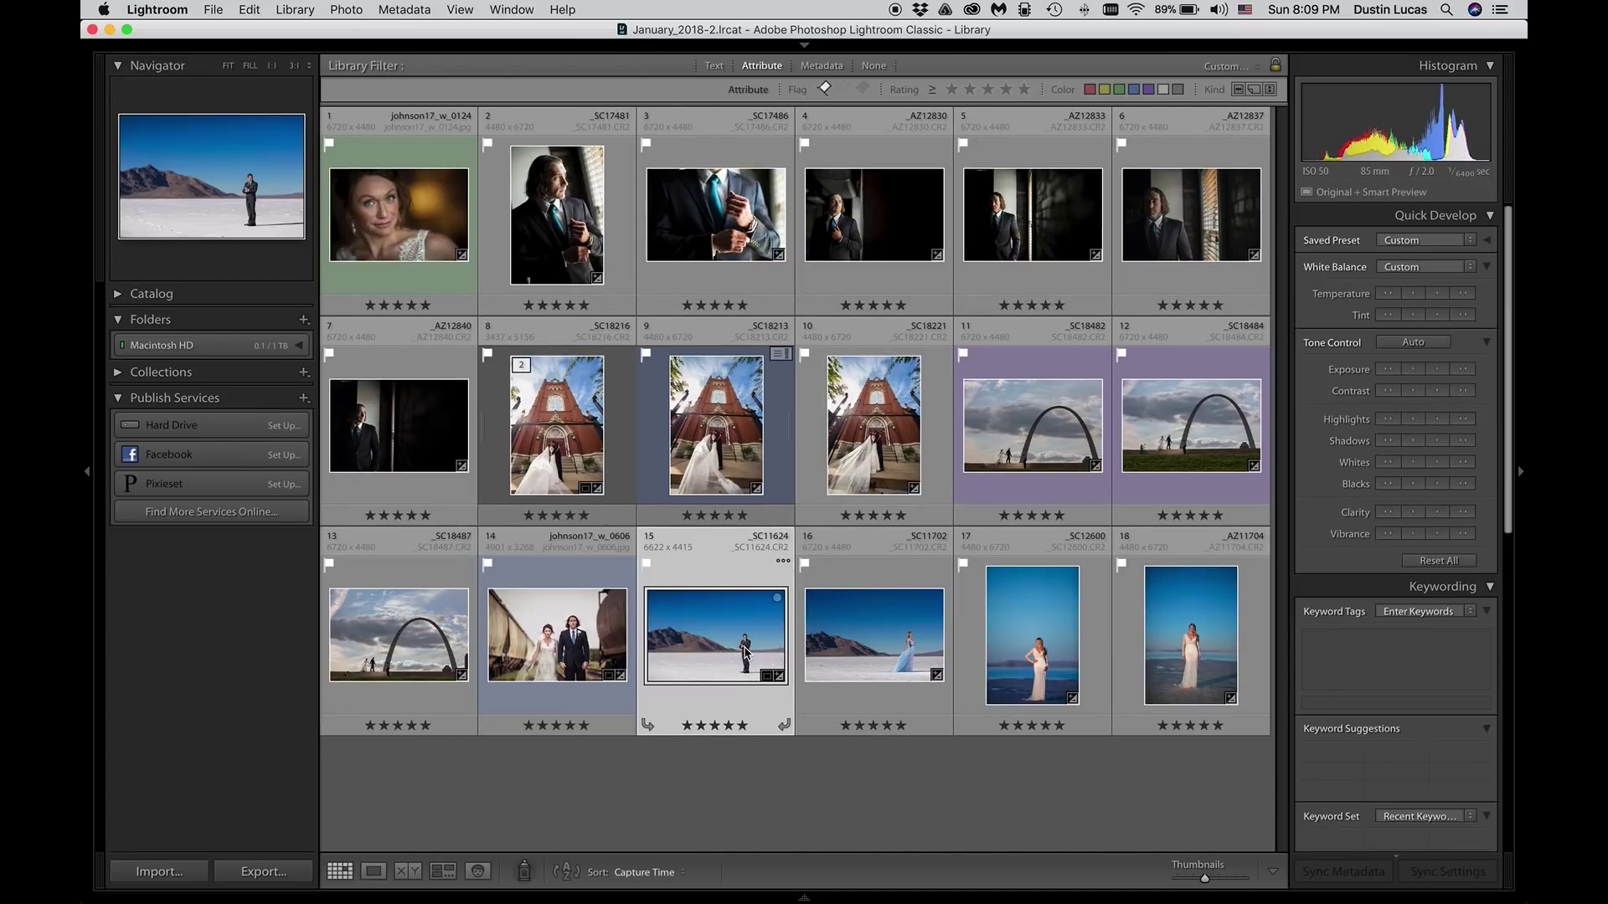
{"action": "double_click", "coordinate": [744, 654]}
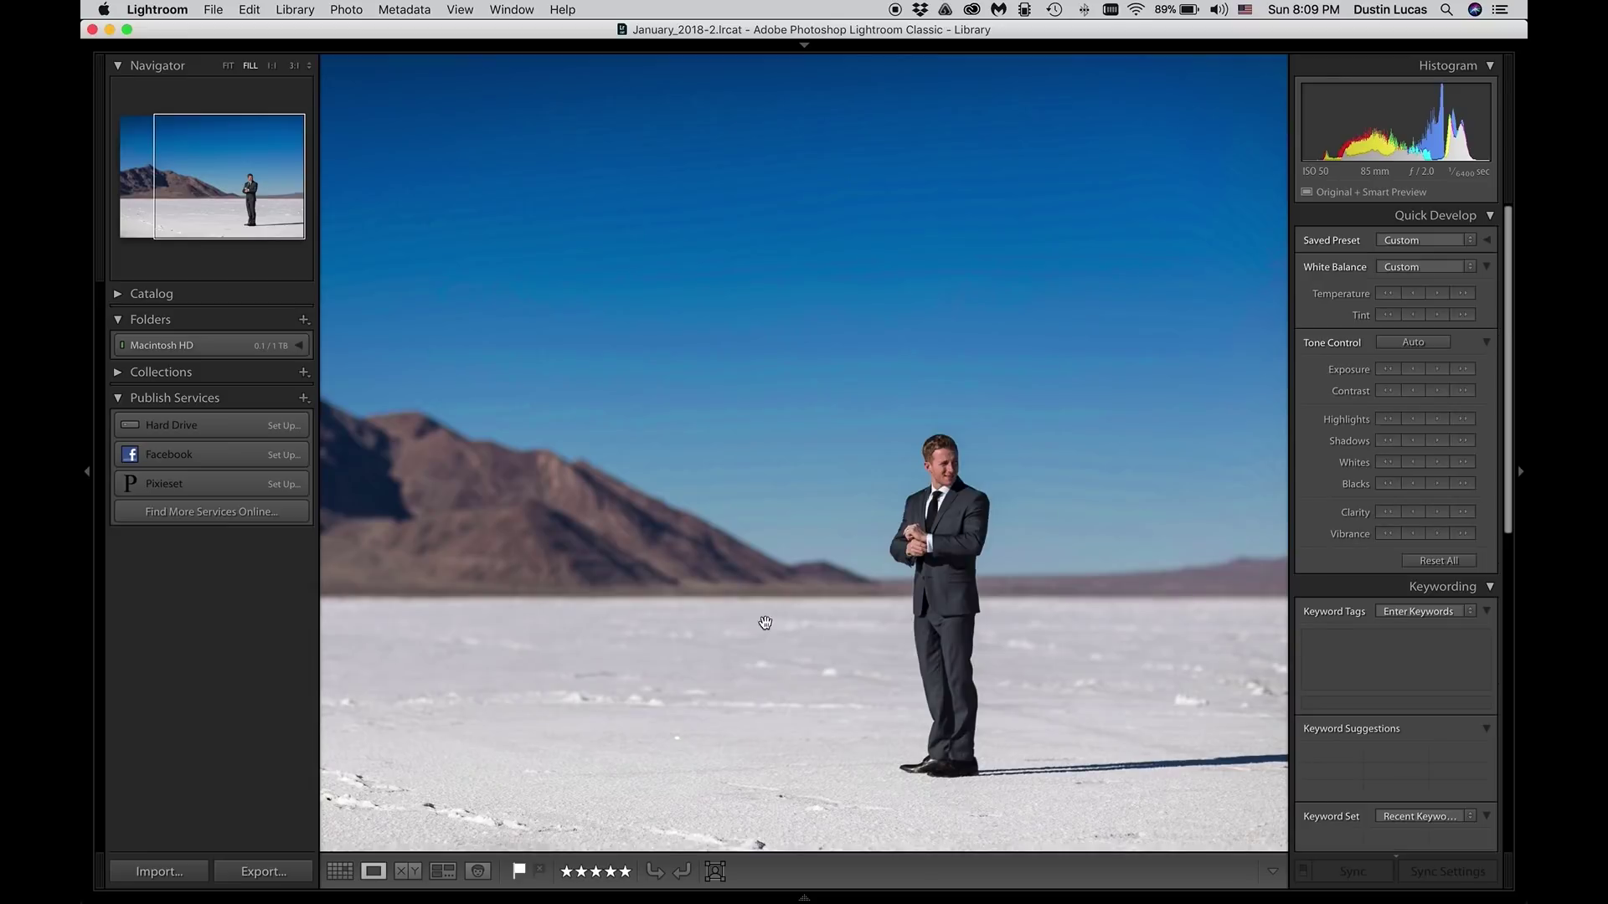
{"action": "left_click", "coordinate": [769, 612]}
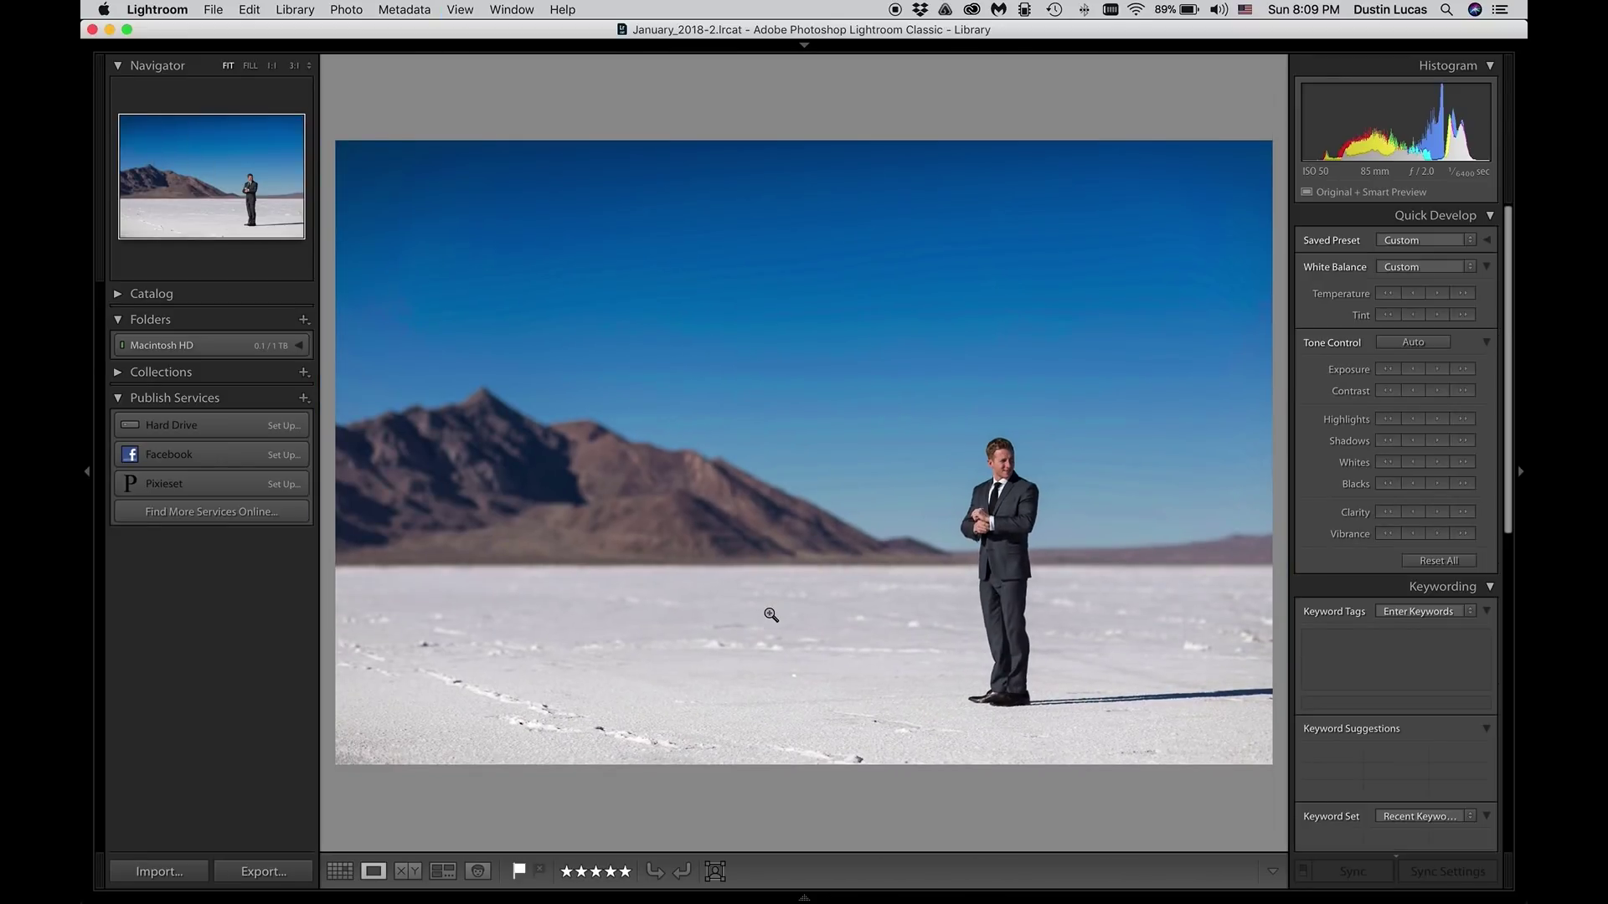
{"action": "key", "text": "d"}
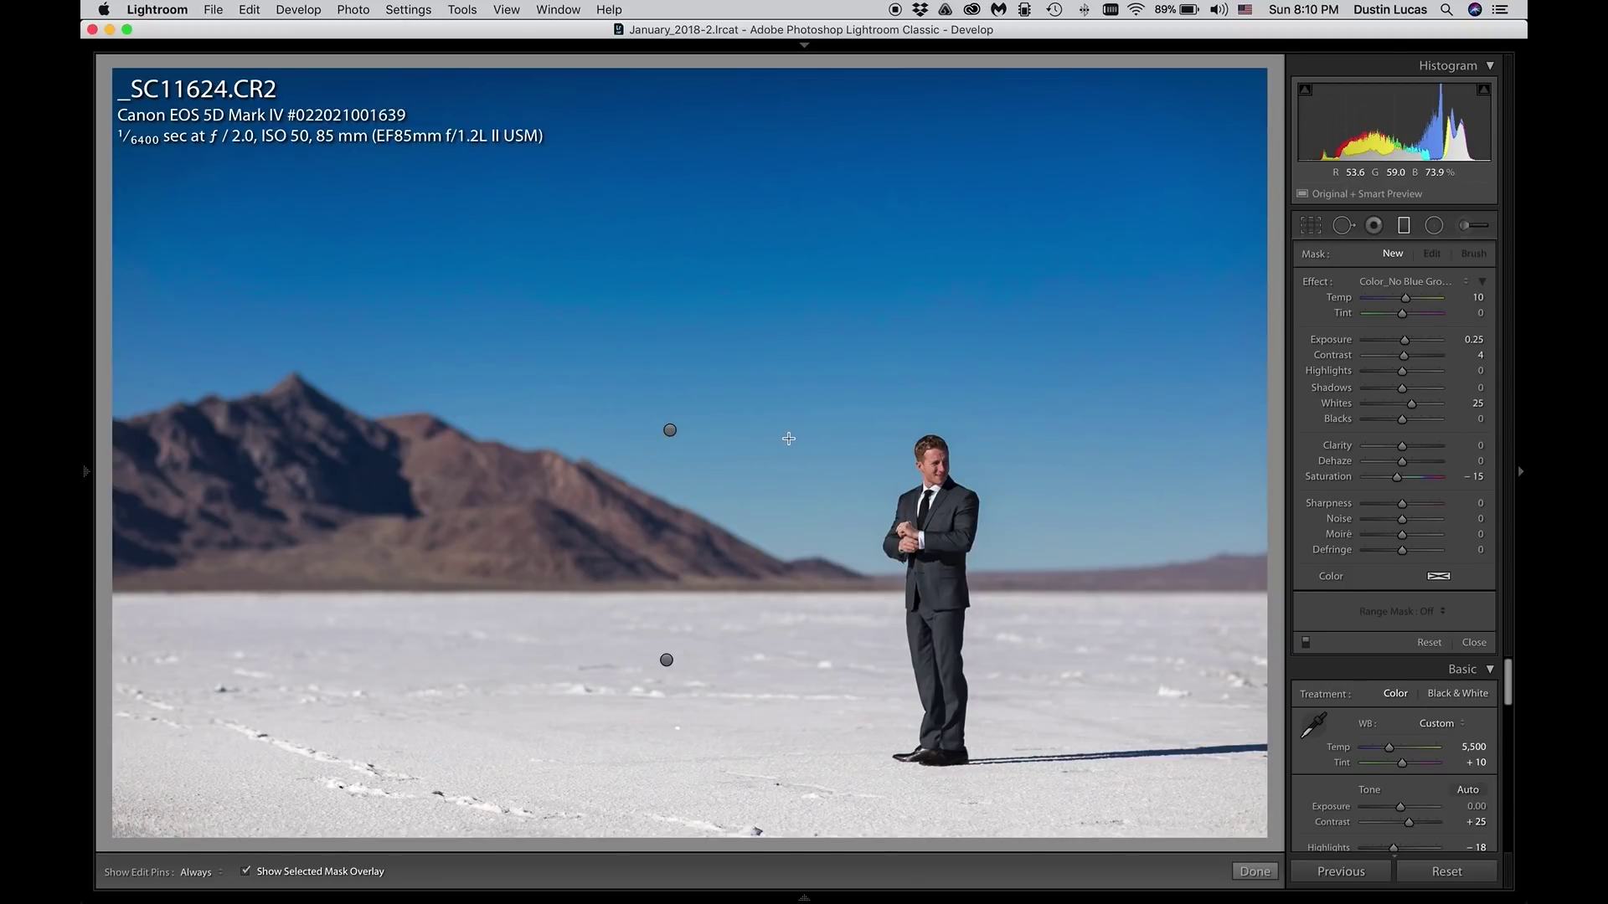
{"action": "key", "text": "super+equal"}
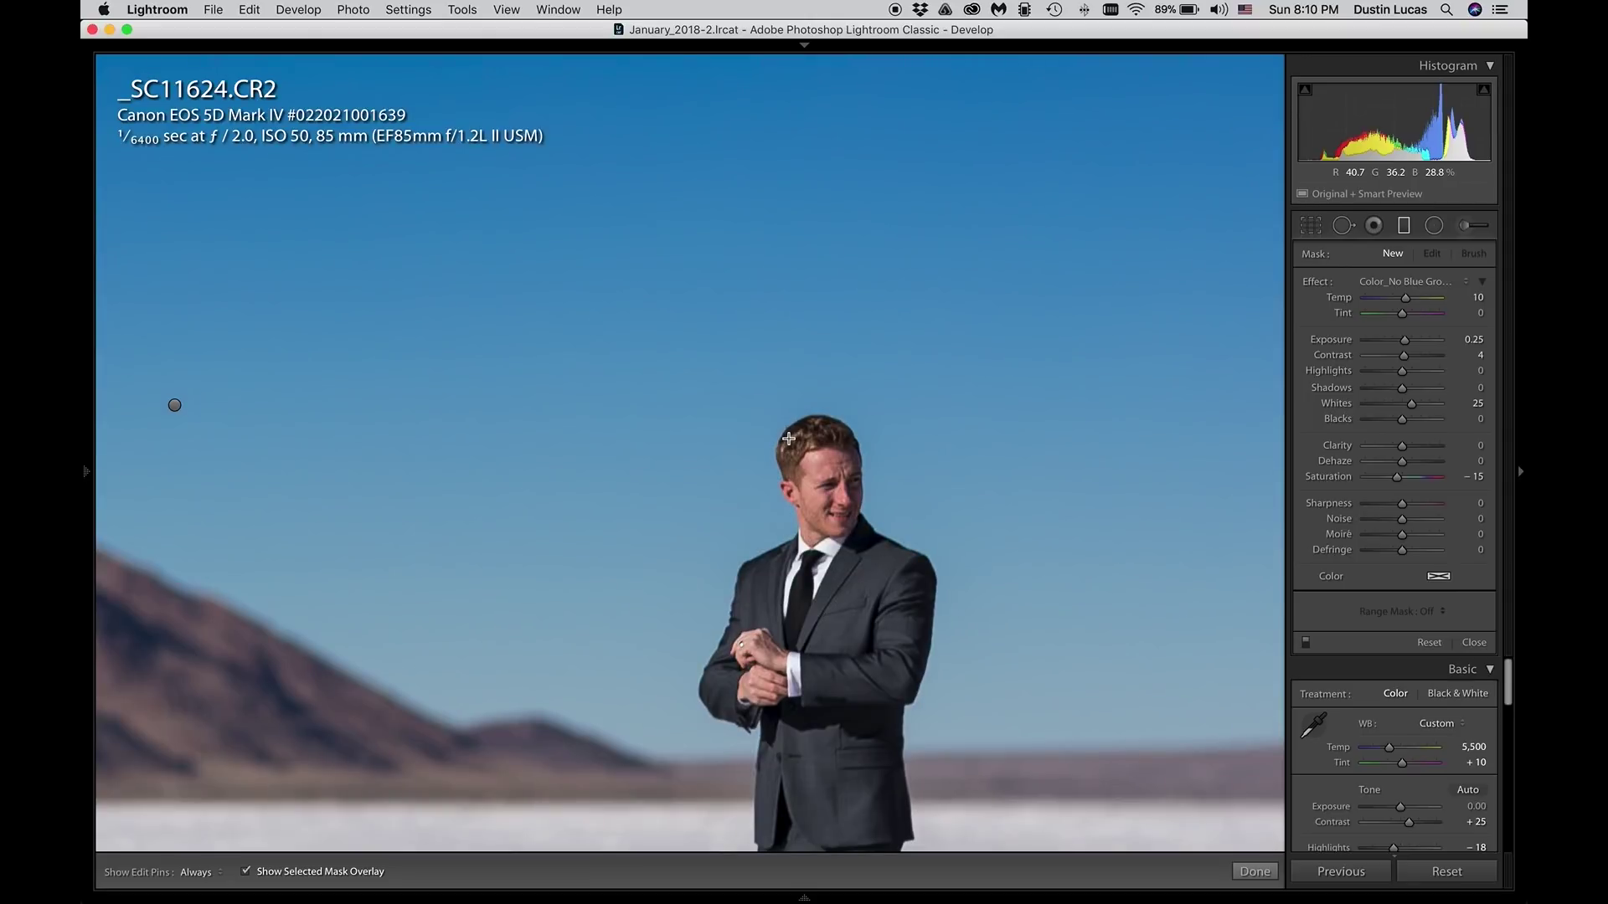
{"action": "key", "text": "super+minus"}
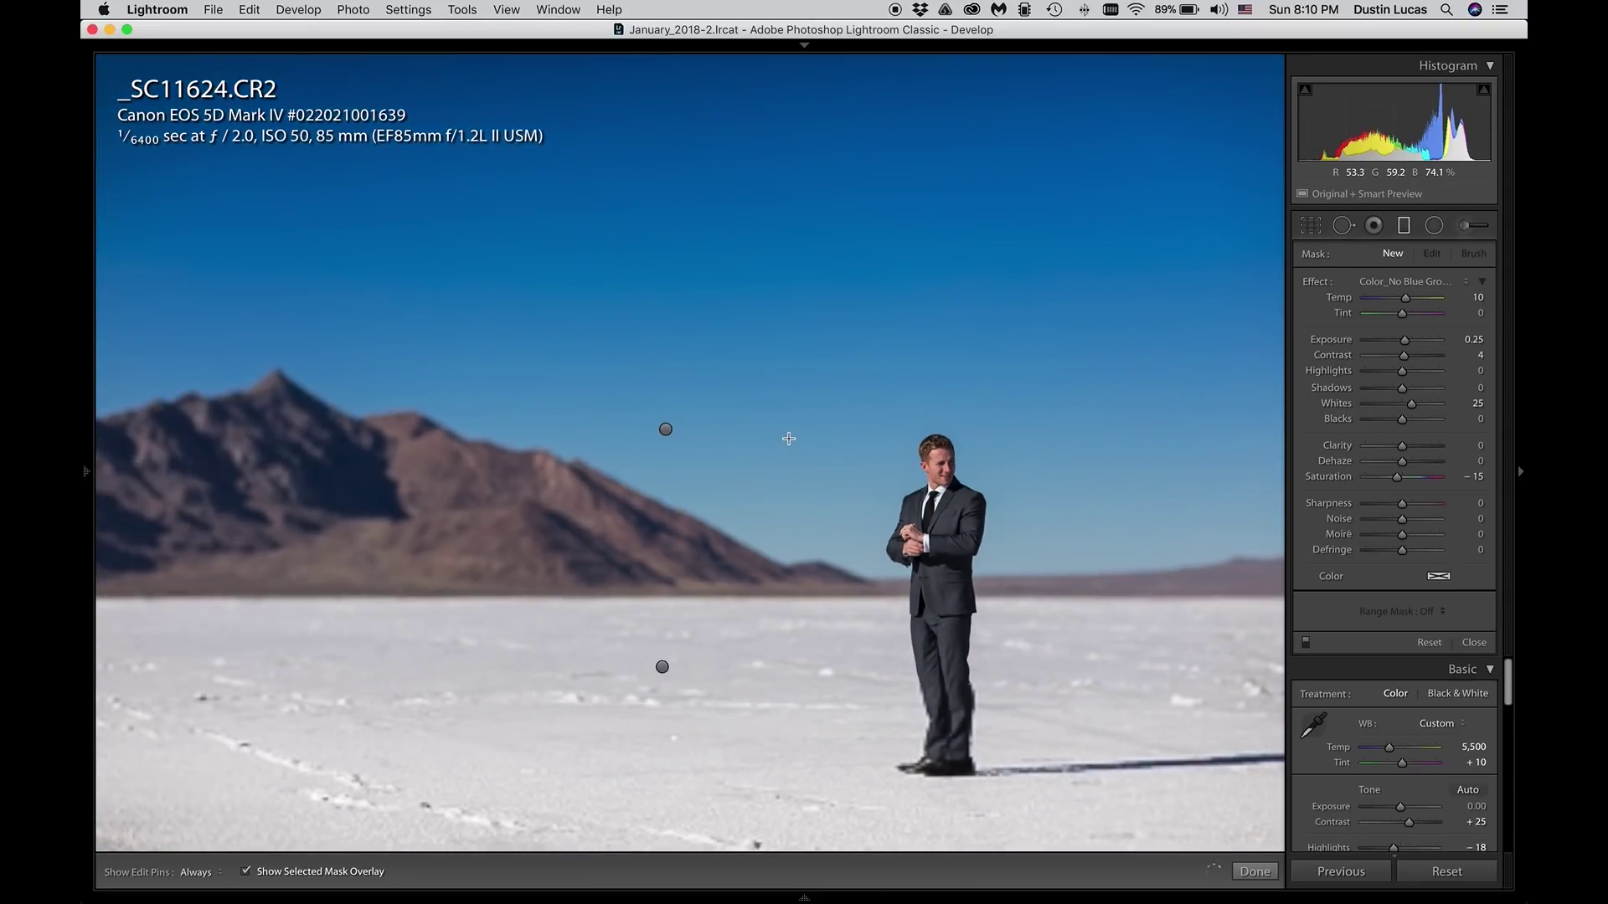
{"action": "left_click", "coordinate": [664, 429]}
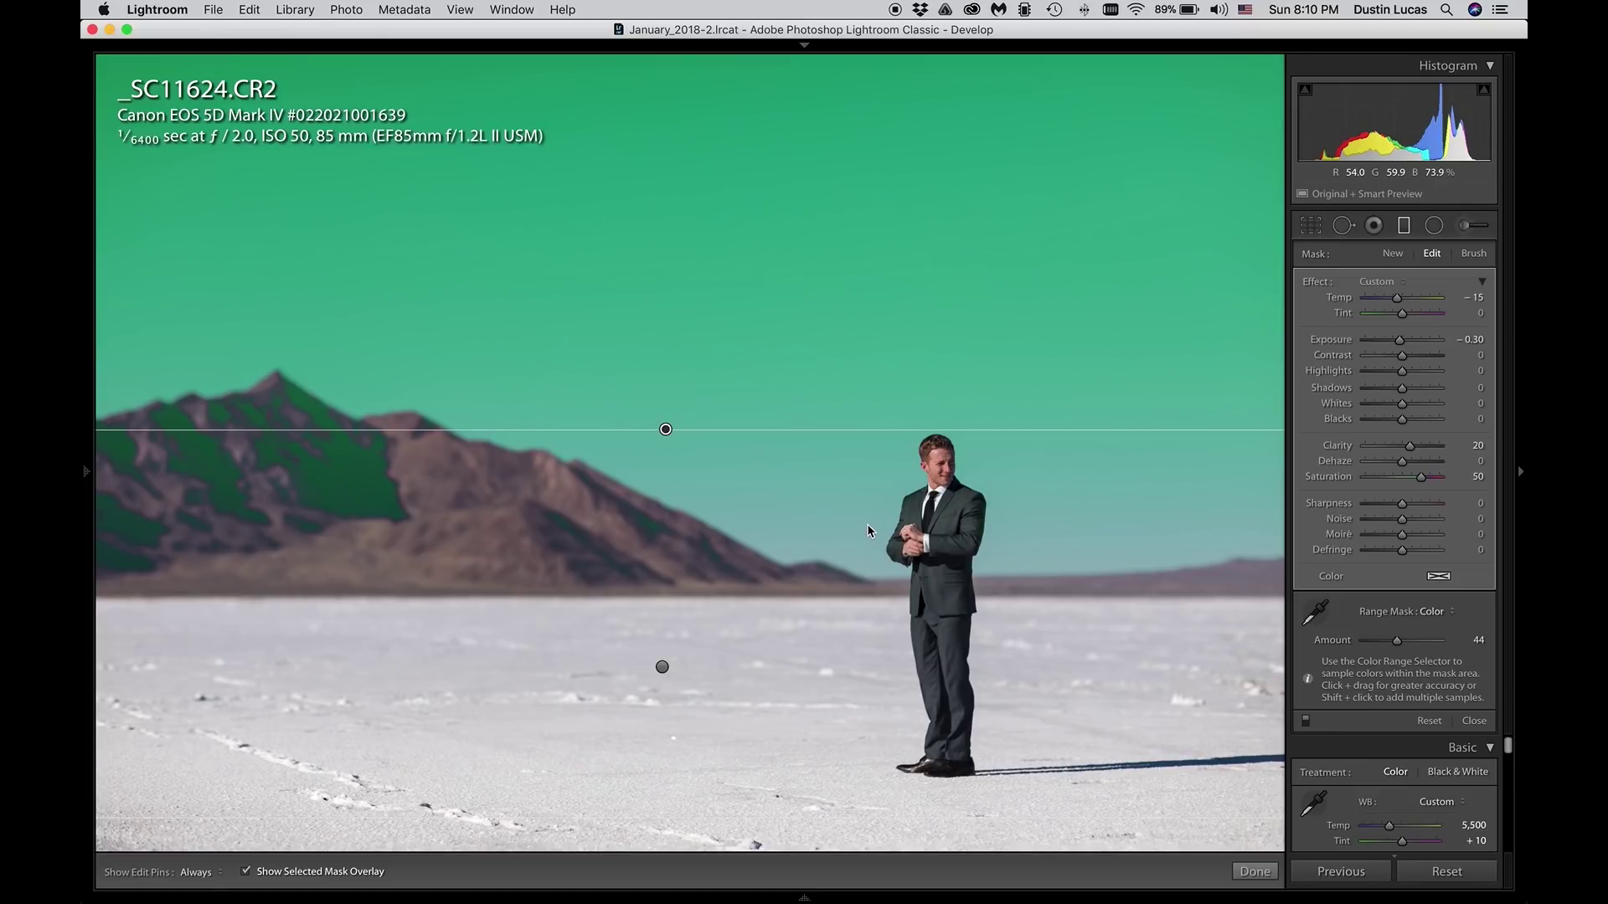
Step: Open _SC12600.CR2 in Develop and compare its before and after versions side by side
{"action": "key", "text": "g"}
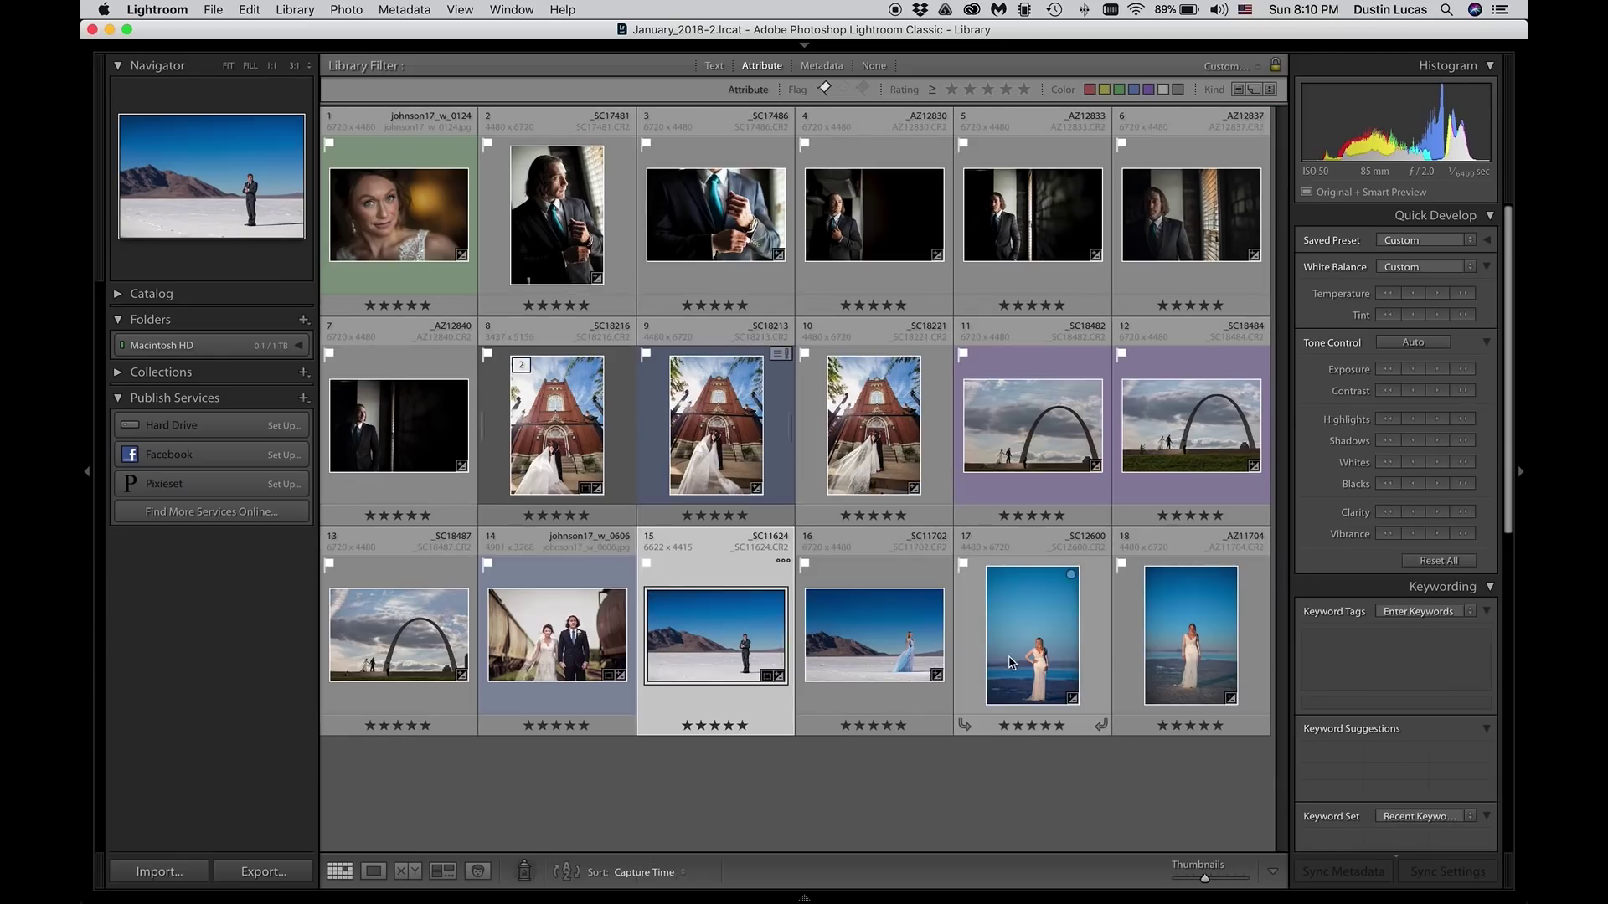
{"action": "left_click", "coordinate": [1029, 661]}
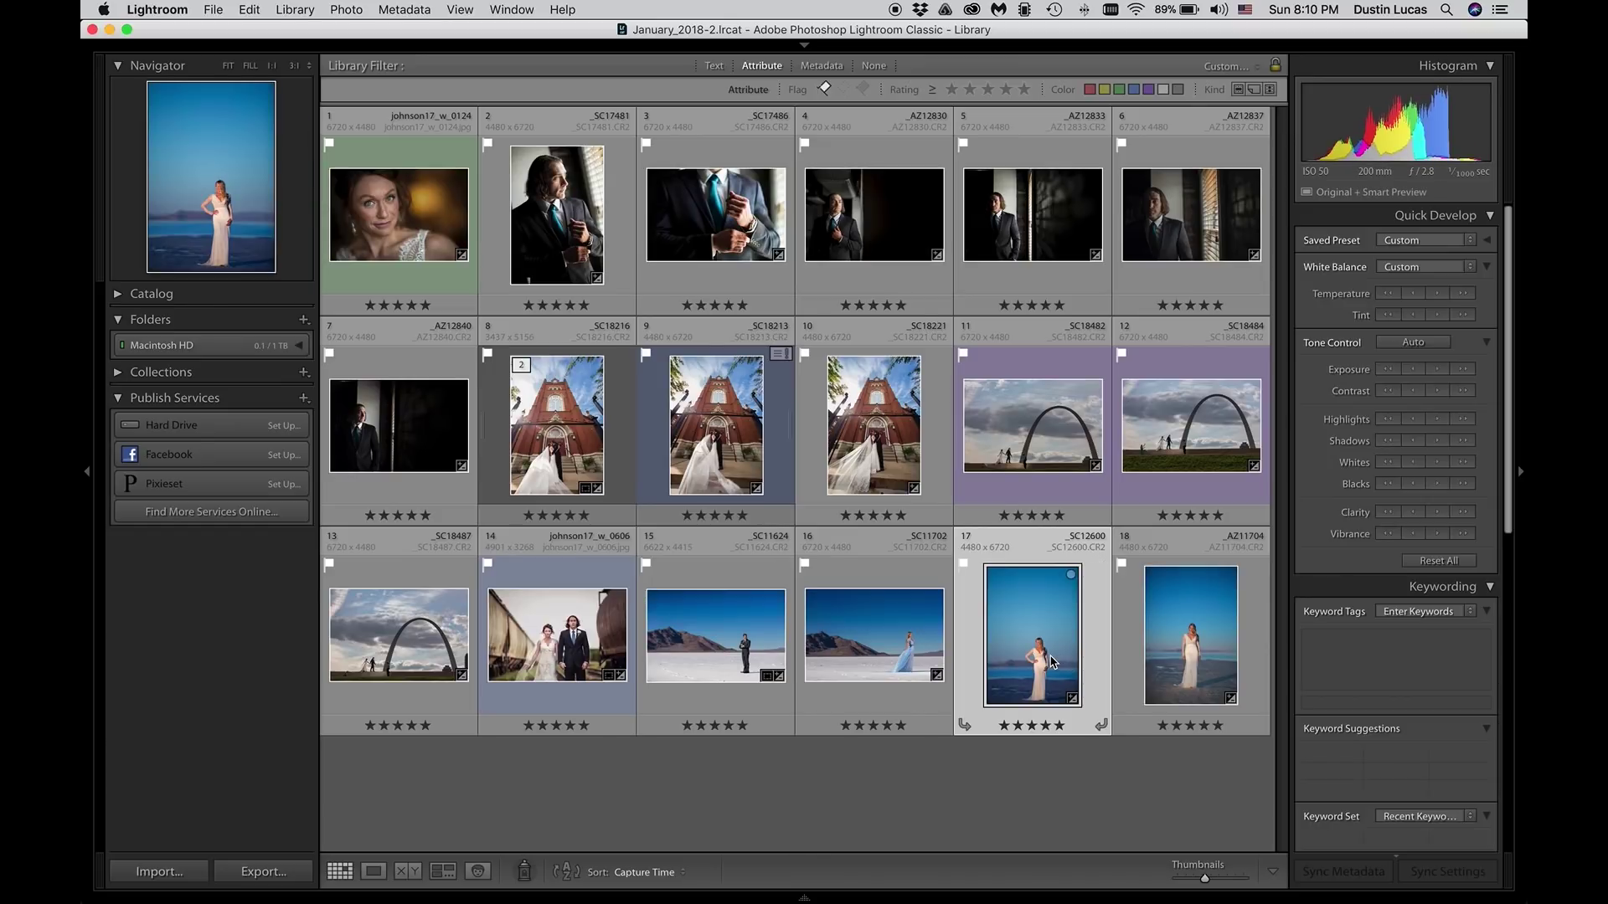
{"action": "key", "text": "d"}
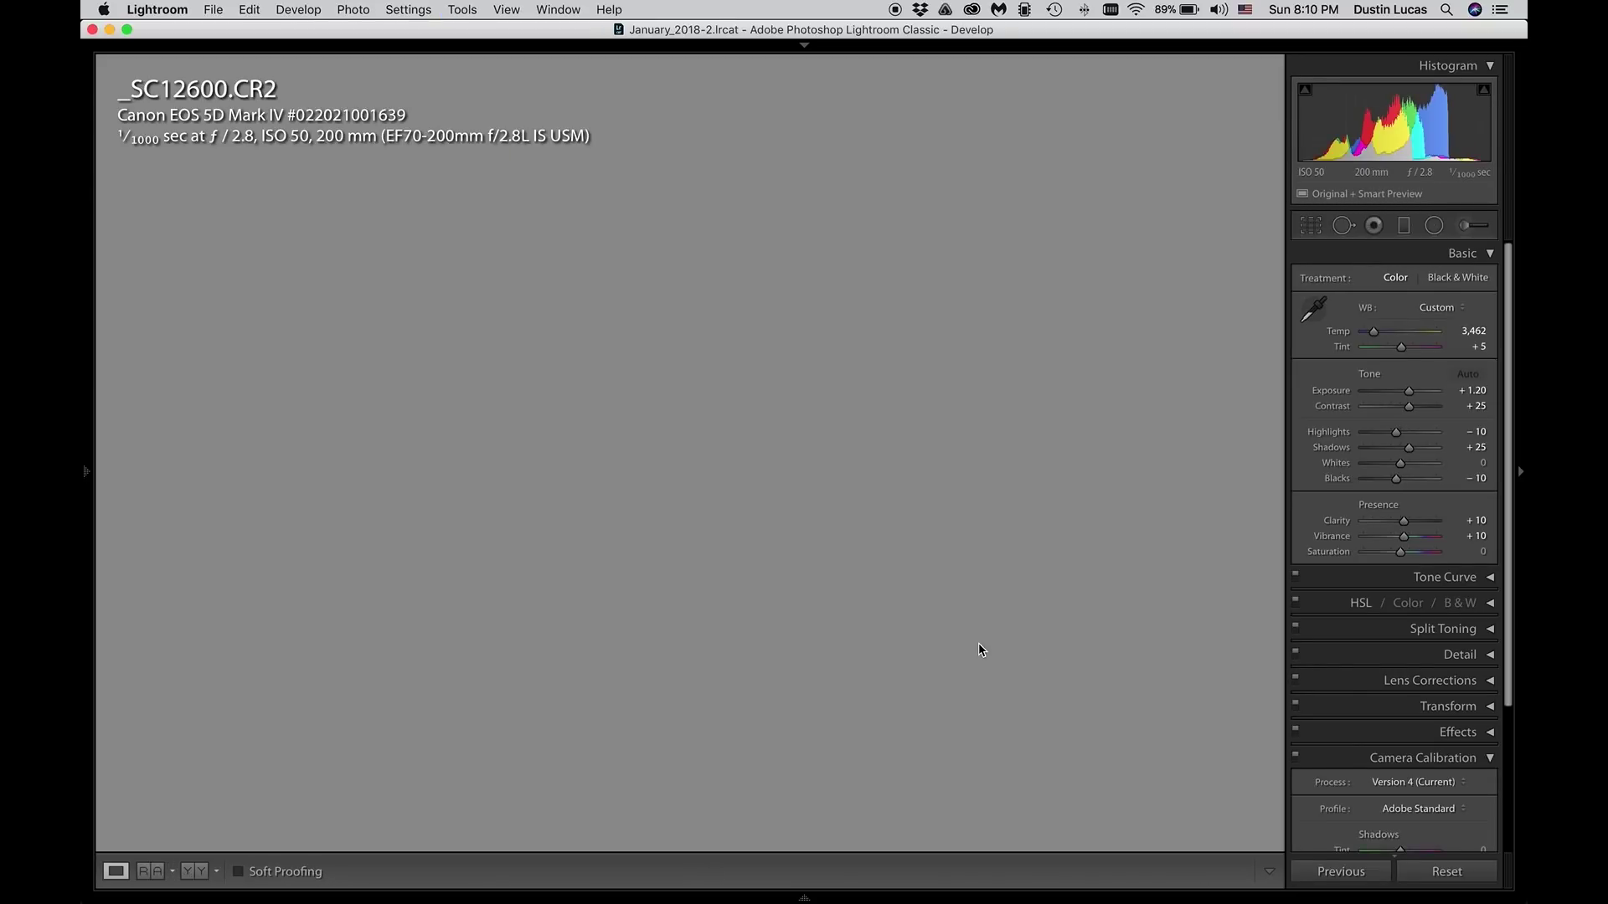
{"action": "key", "text": "y"}
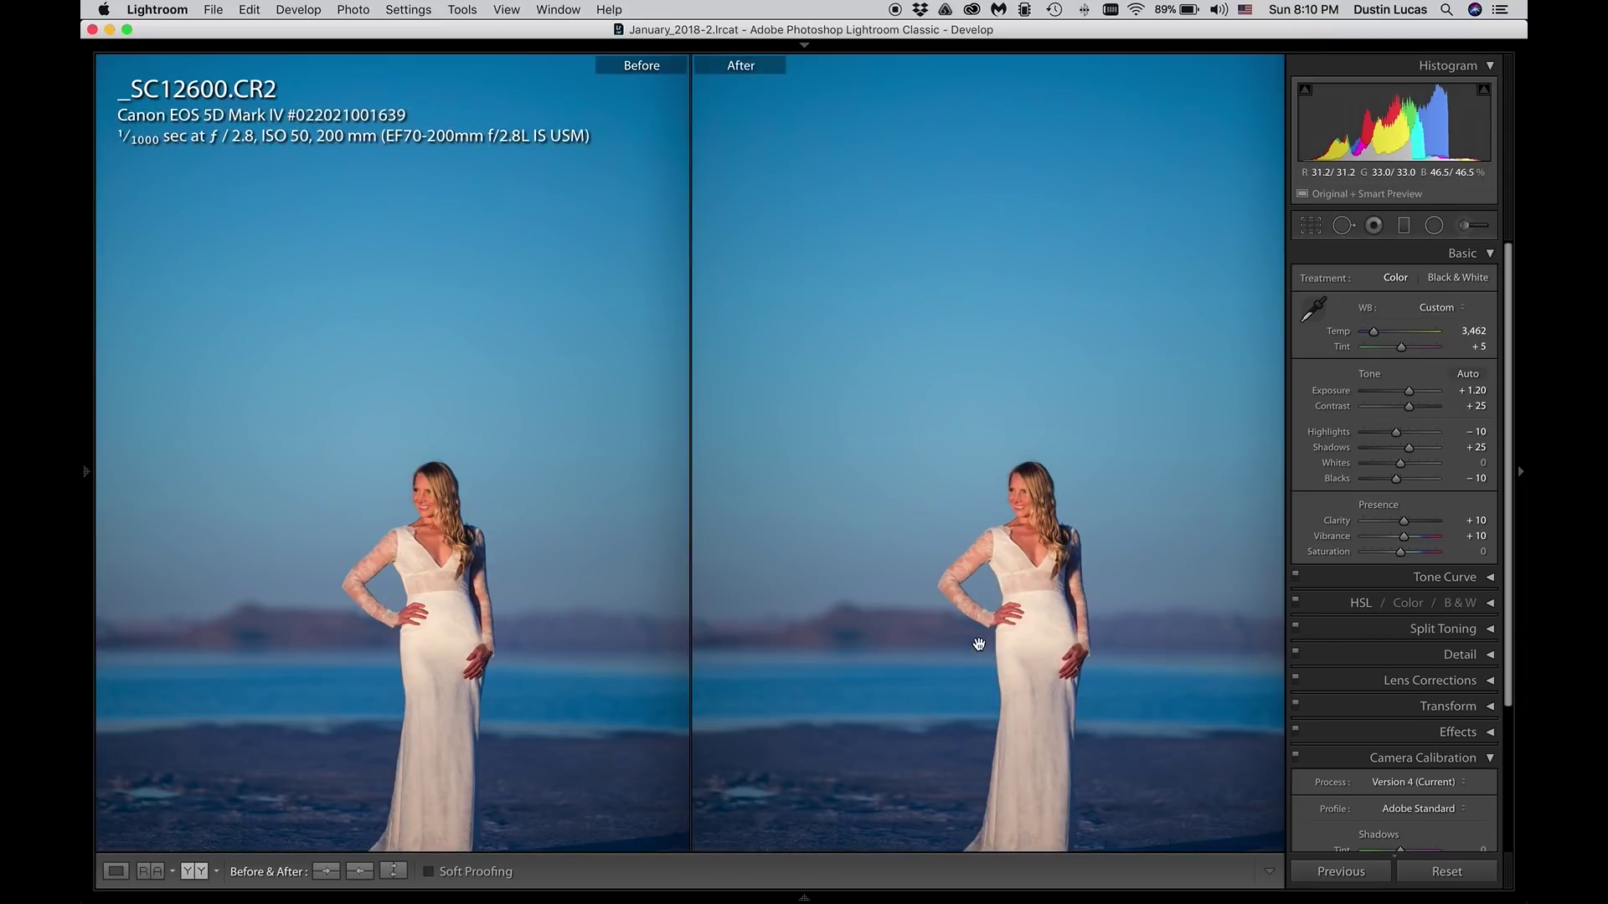
{"action": "left_click", "coordinate": [1463, 229]}
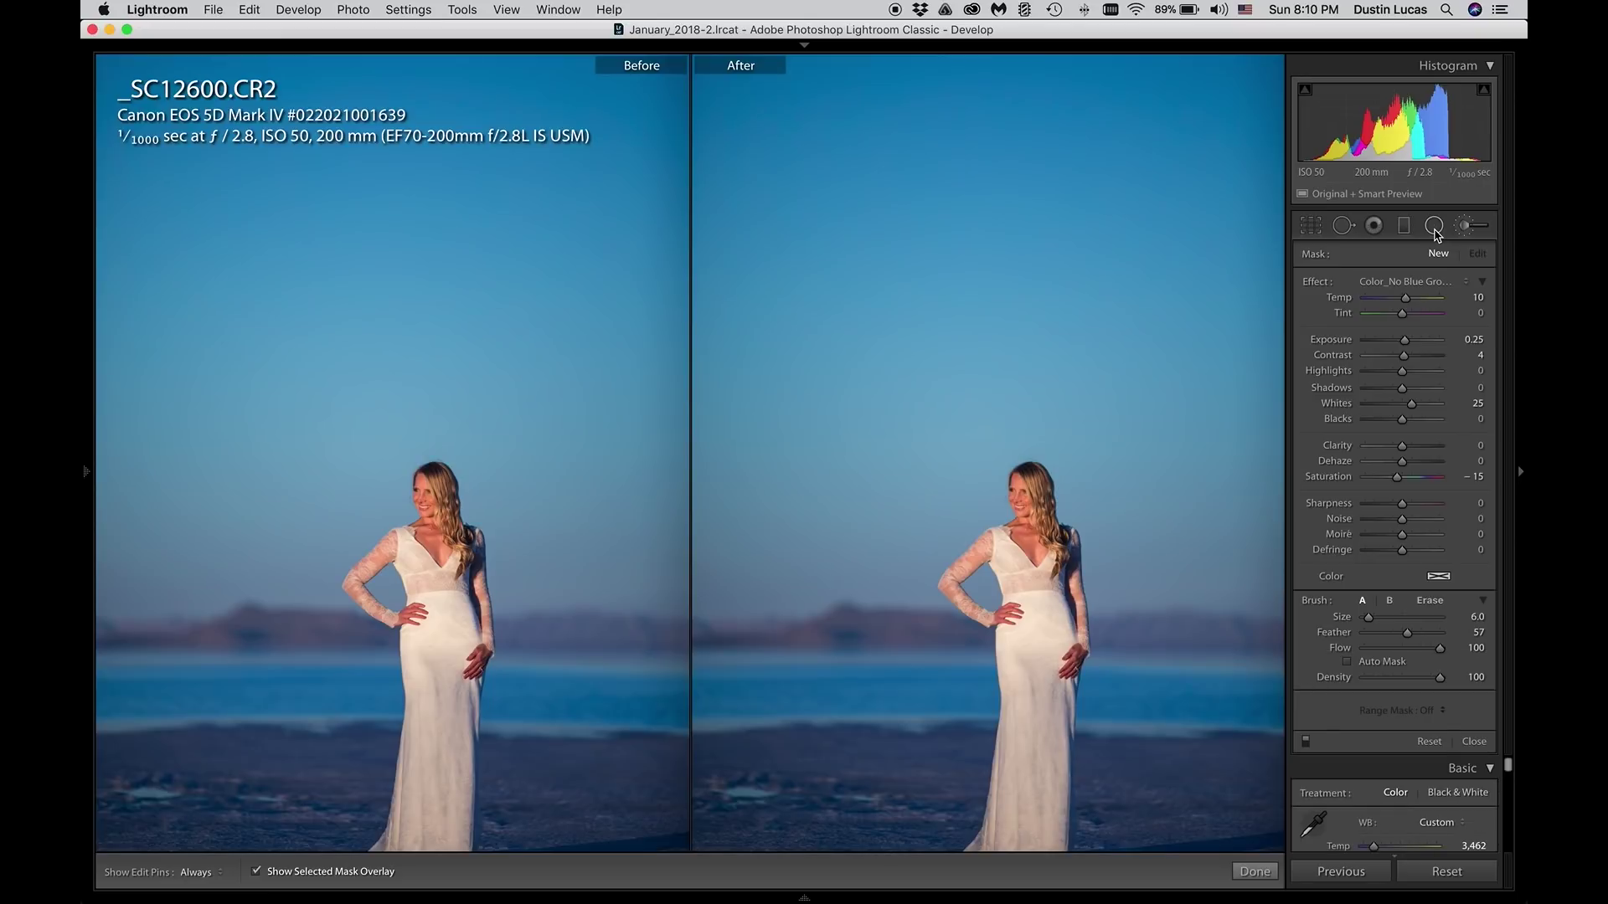
{"action": "key", "text": "y"}
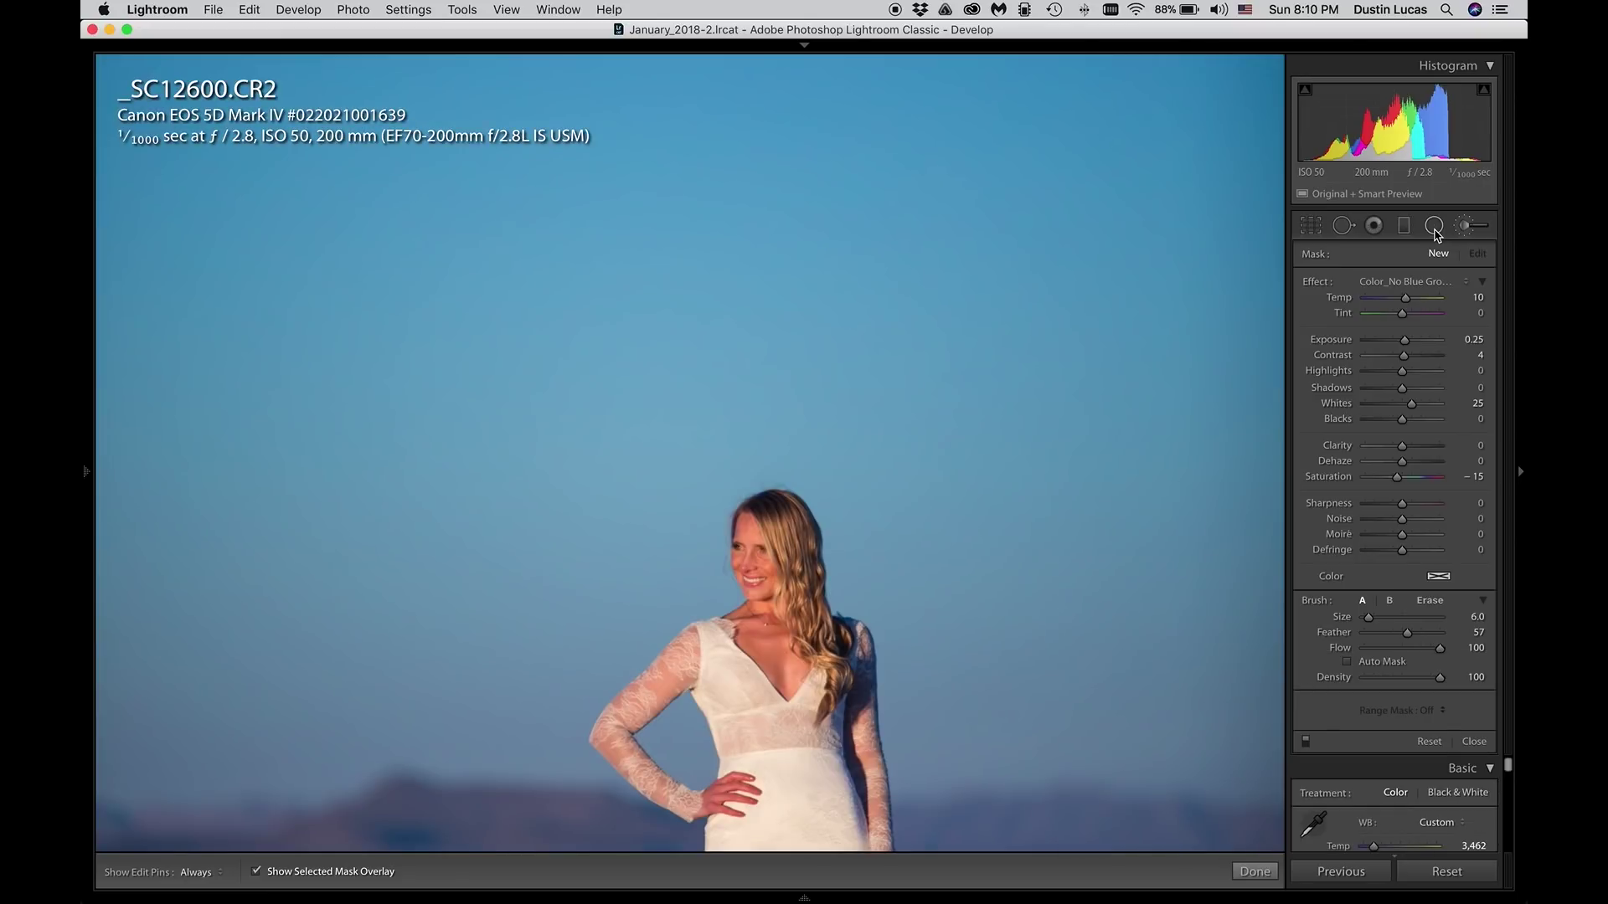
Step: Draw a graduated filter over the ground in _SC12600.CR2, fading from the photo's lower edge up to the woman's chest
{"action": "key", "text": "z"}
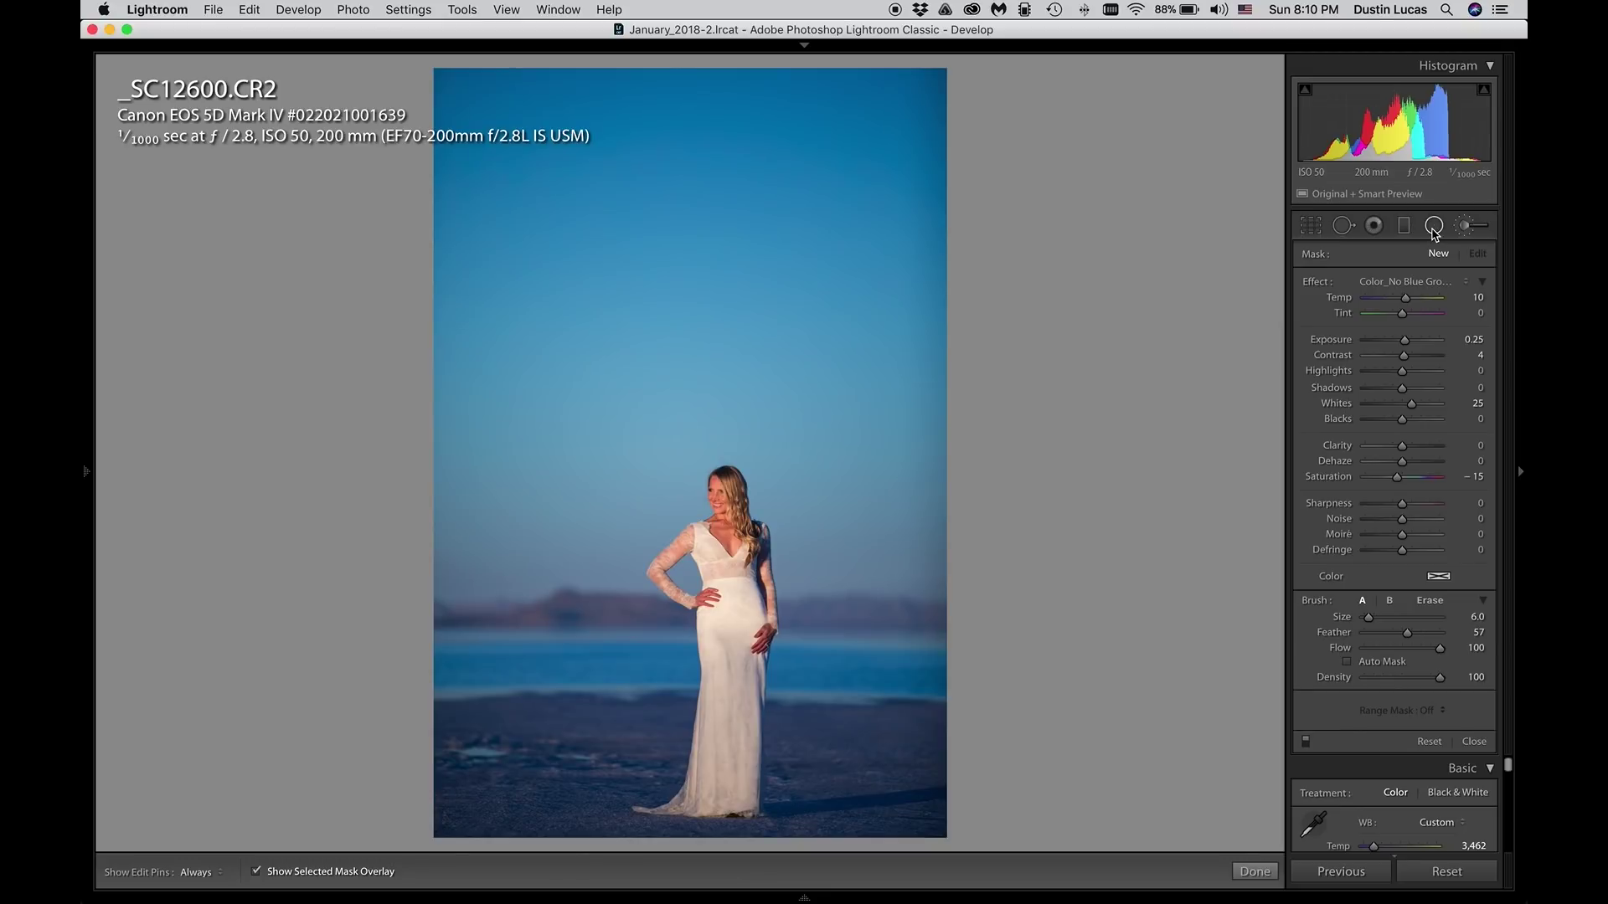
{"action": "left_click", "coordinate": [1433, 228]}
{"action": "left_click", "coordinate": [1404, 228]}
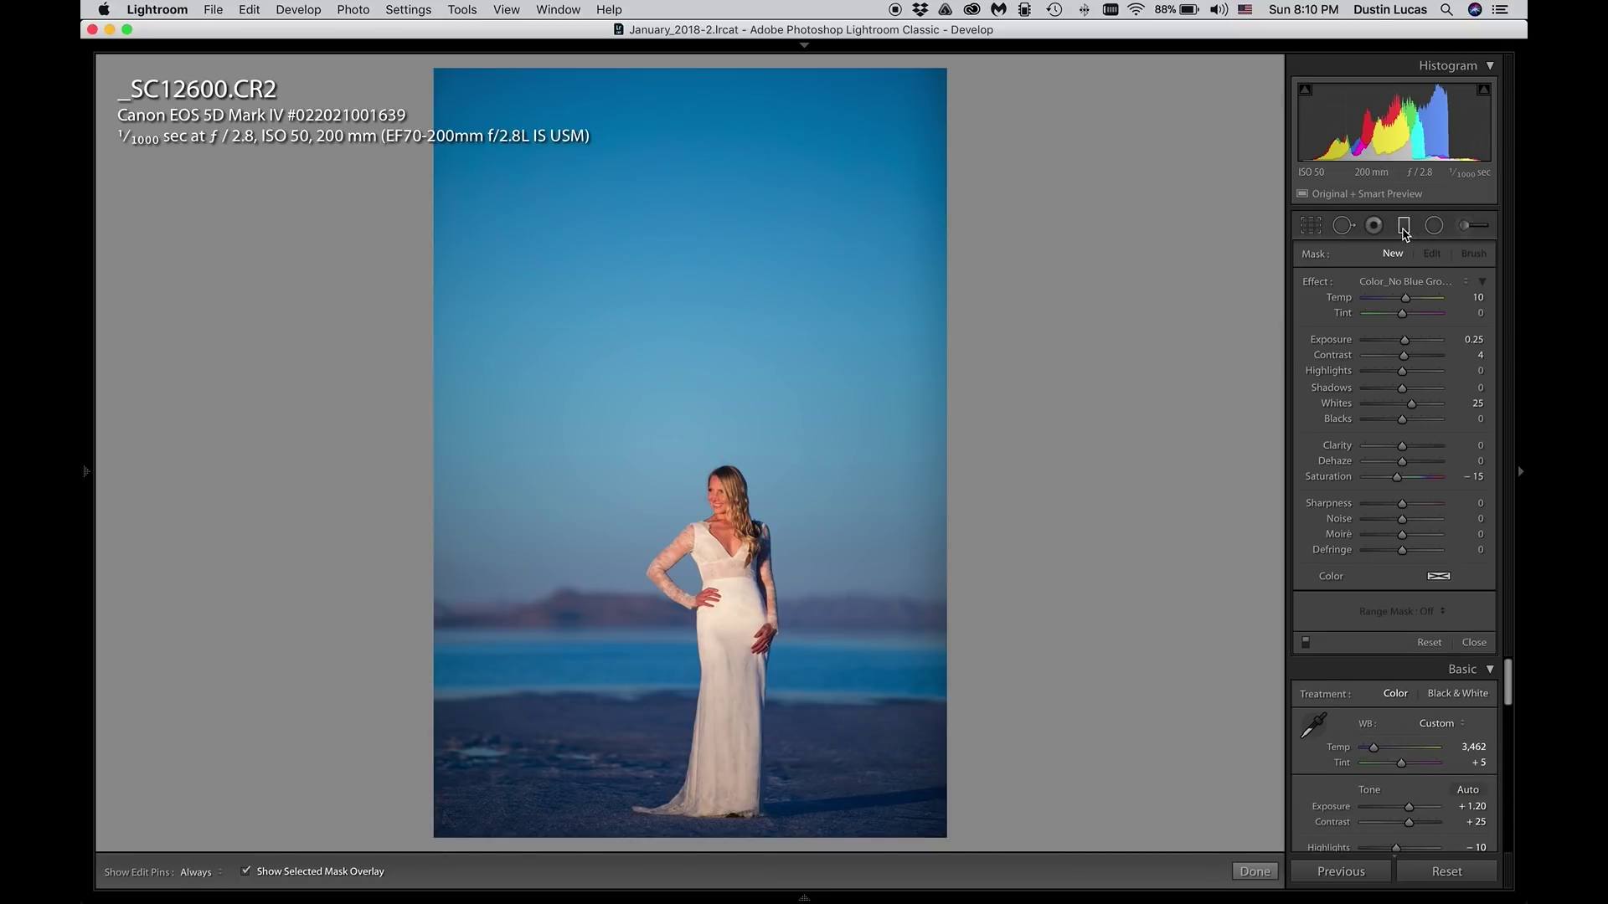
{"action": "left_click", "coordinate": [1466, 227]}
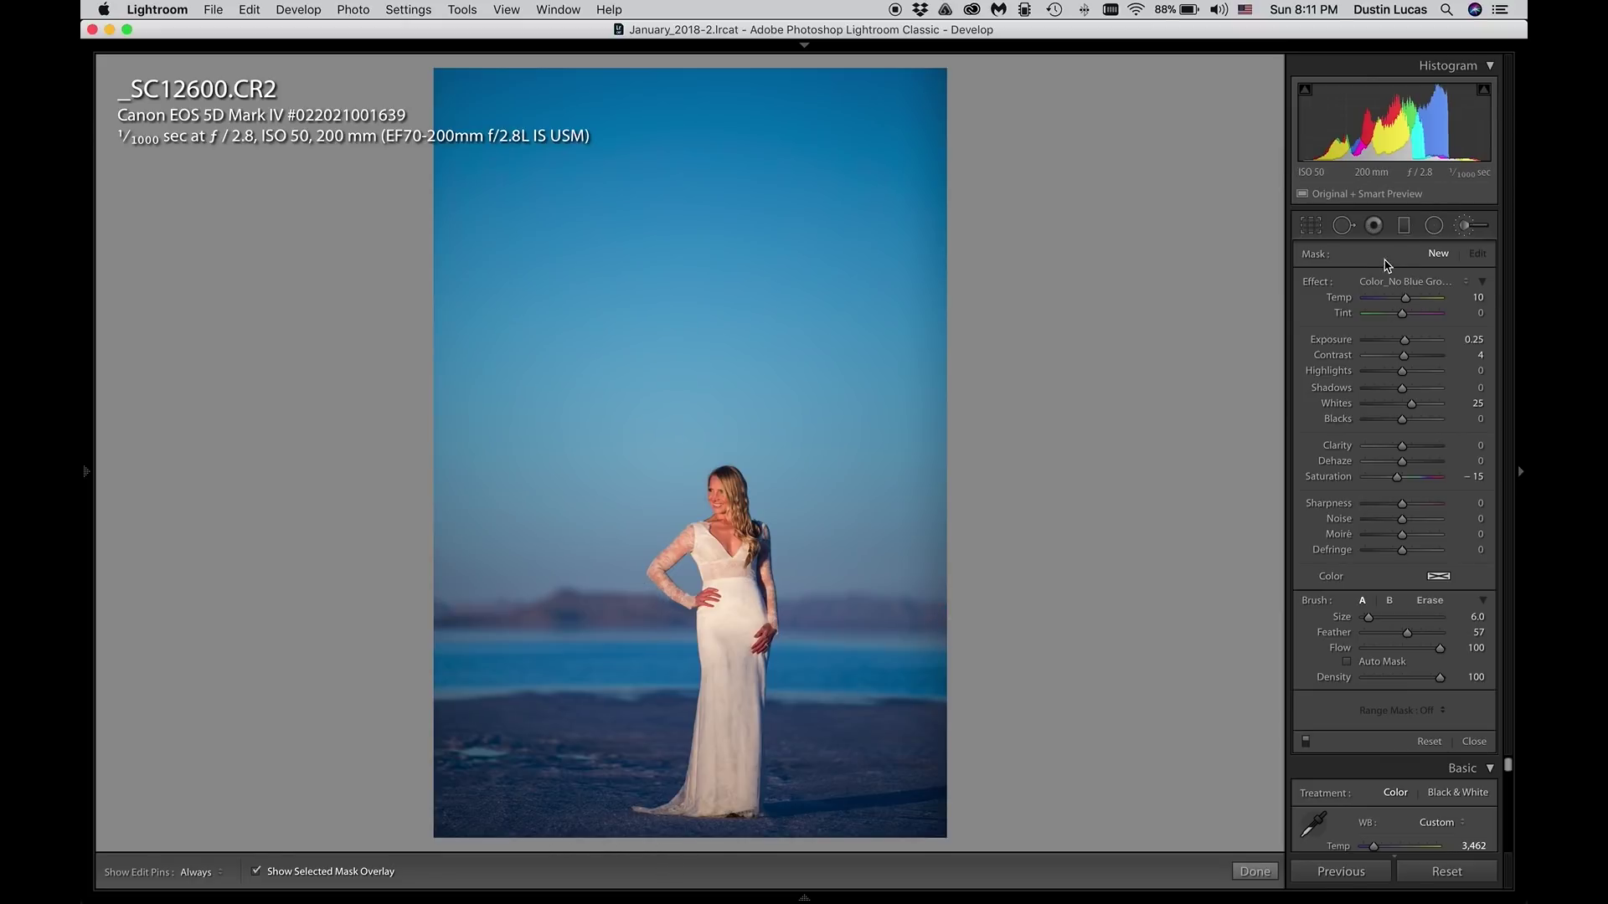
{"action": "key", "text": "m"}
{"action": "left_click_drag", "start_coordinate": [682, 846], "coordinate": [684, 629]}
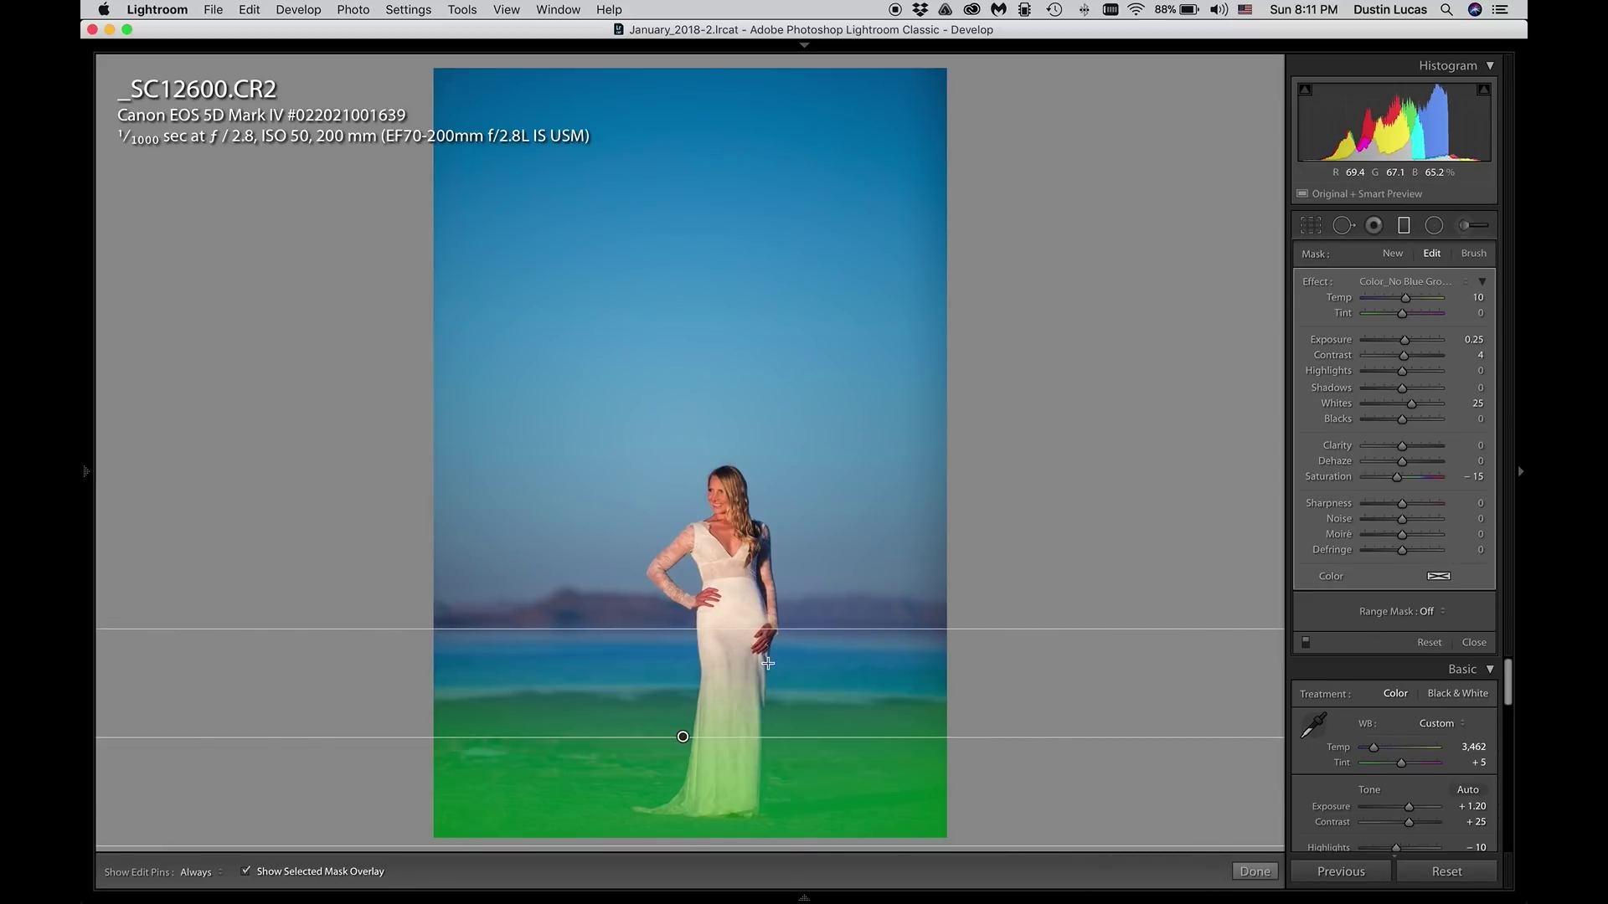
{"action": "left_click_drag", "start_coordinate": [674, 629], "coordinate": [674, 554]}
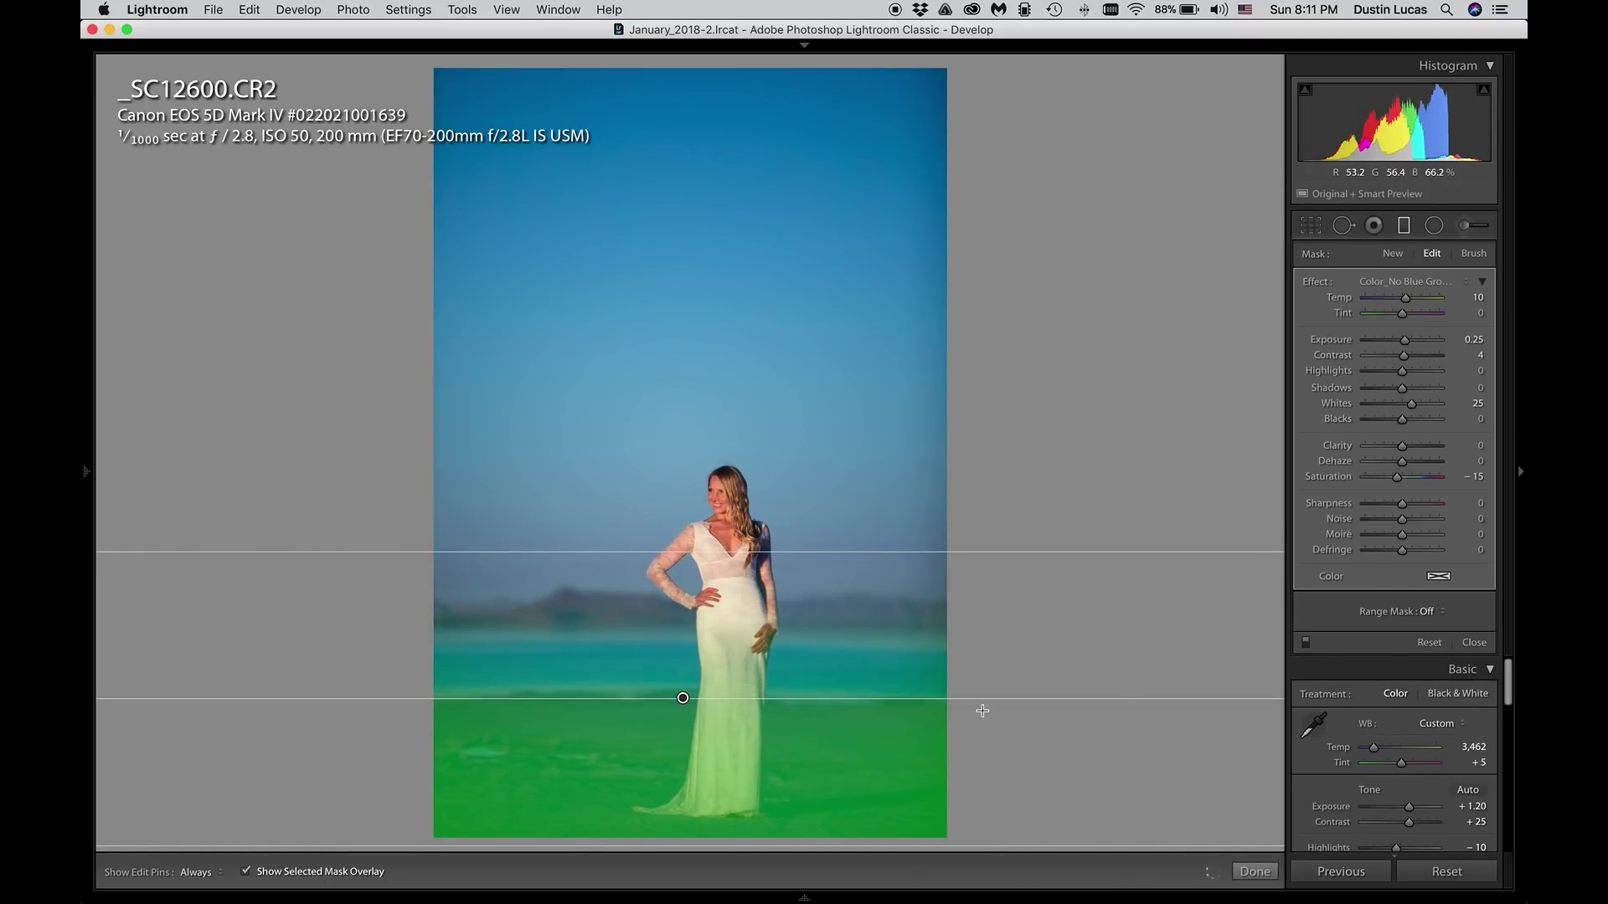
Step: Add a luminance range mask to the ground filter with range 0/50 and smoothness 28 to exclude the white dress
{"action": "left_click", "coordinate": [1428, 611]}
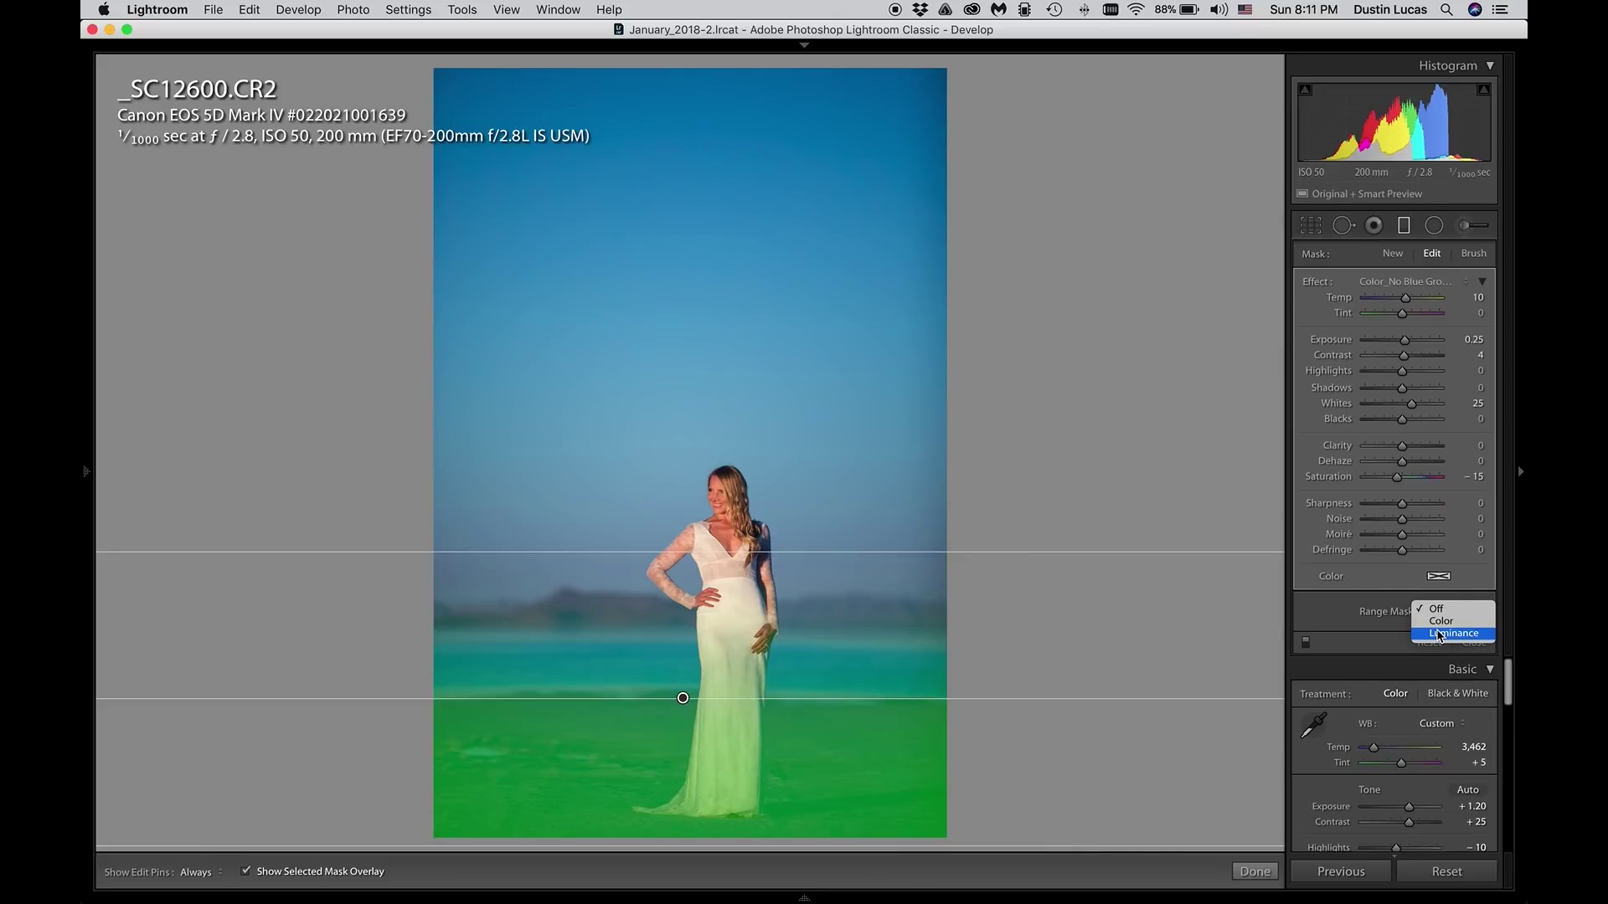
{"action": "left_click", "coordinate": [1439, 634]}
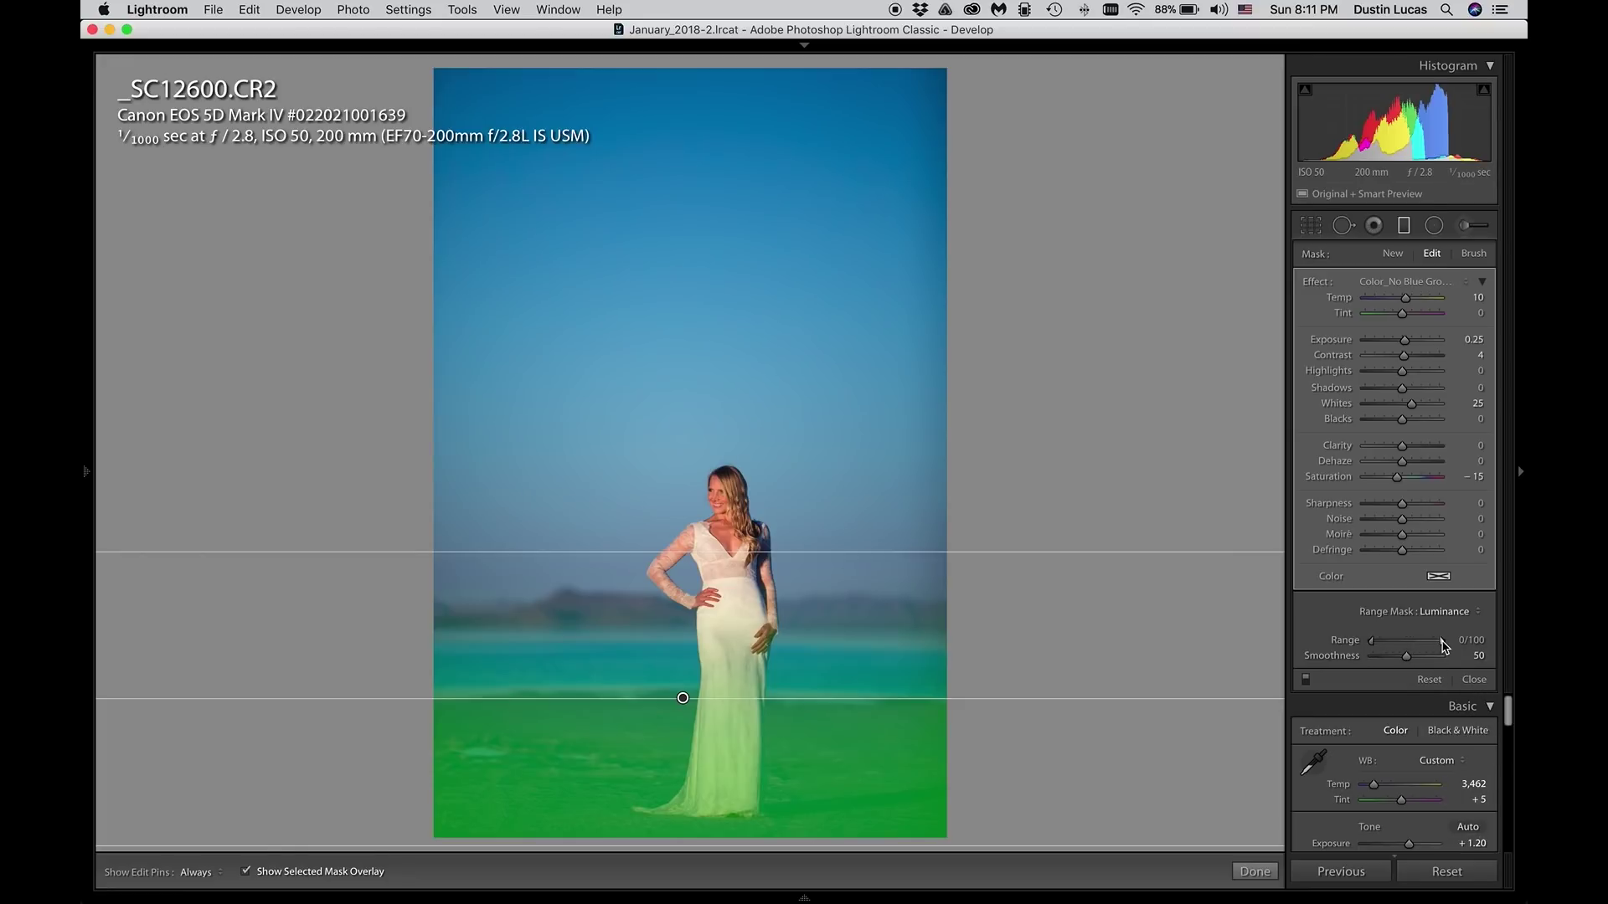
{"action": "left_click_drag", "start_coordinate": [1441, 642], "coordinate": [1364, 648]}
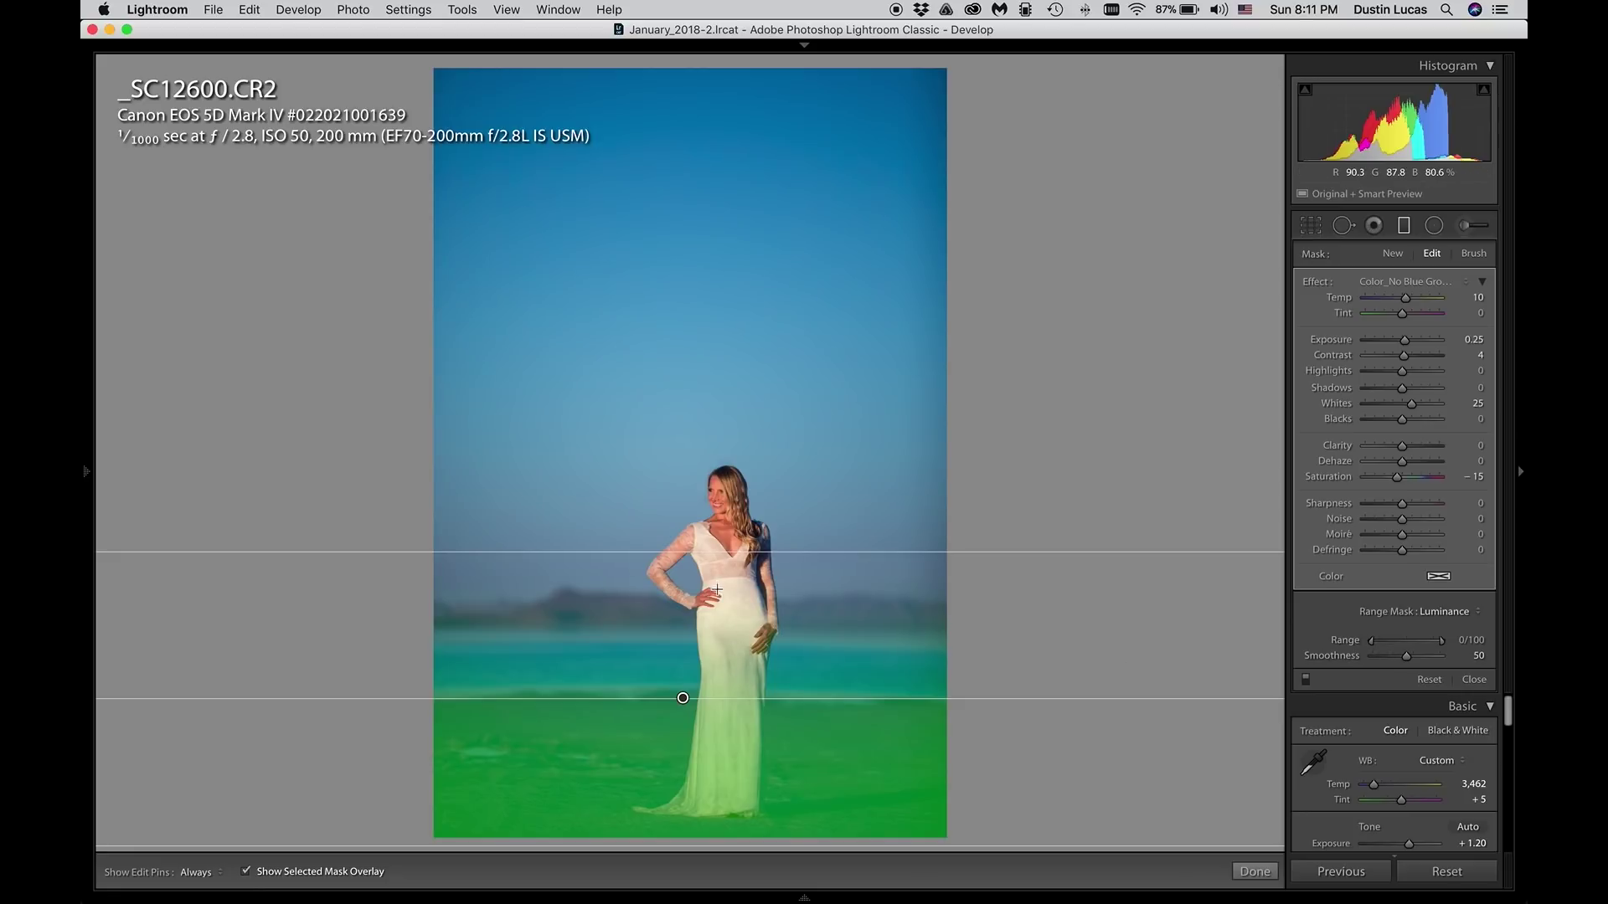
{"action": "left_click_drag", "start_coordinate": [1442, 645], "coordinate": [1402, 647]}
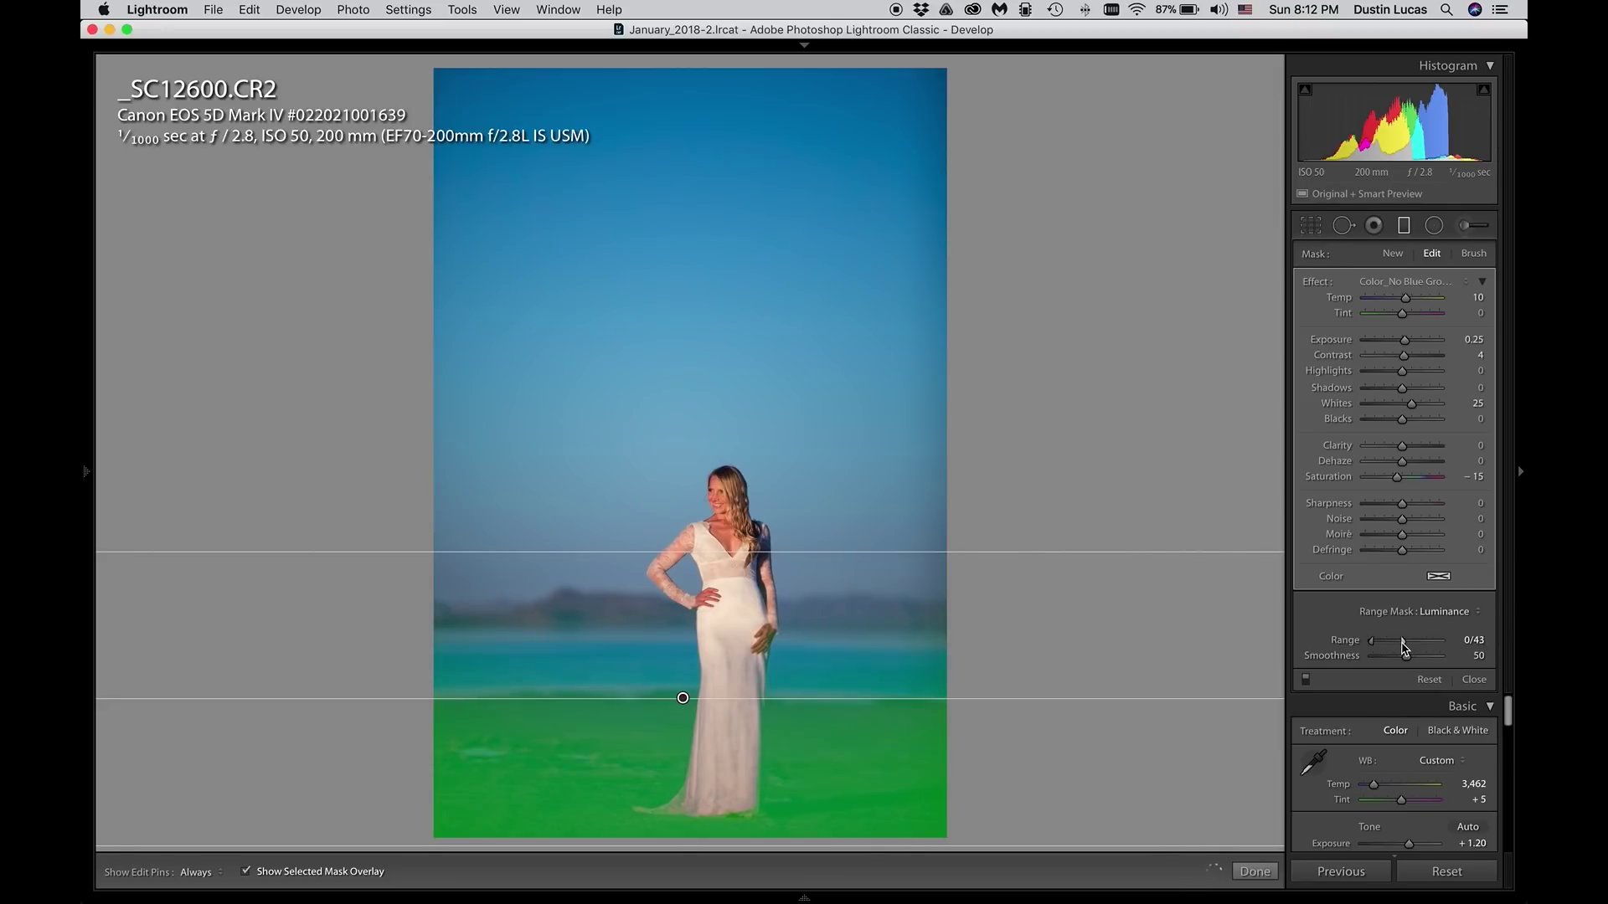
{"action": "left_click_drag", "start_coordinate": [1407, 657], "coordinate": [1395, 660]}
{"action": "mouse_move", "coordinate": [1391, 660]}
{"action": "left_mouse_down"}
{"action": "mouse_move", "coordinate": [1410, 663]}
{"action": "mouse_move", "coordinate": [1392, 663]}
{"action": "left_mouse_up"}
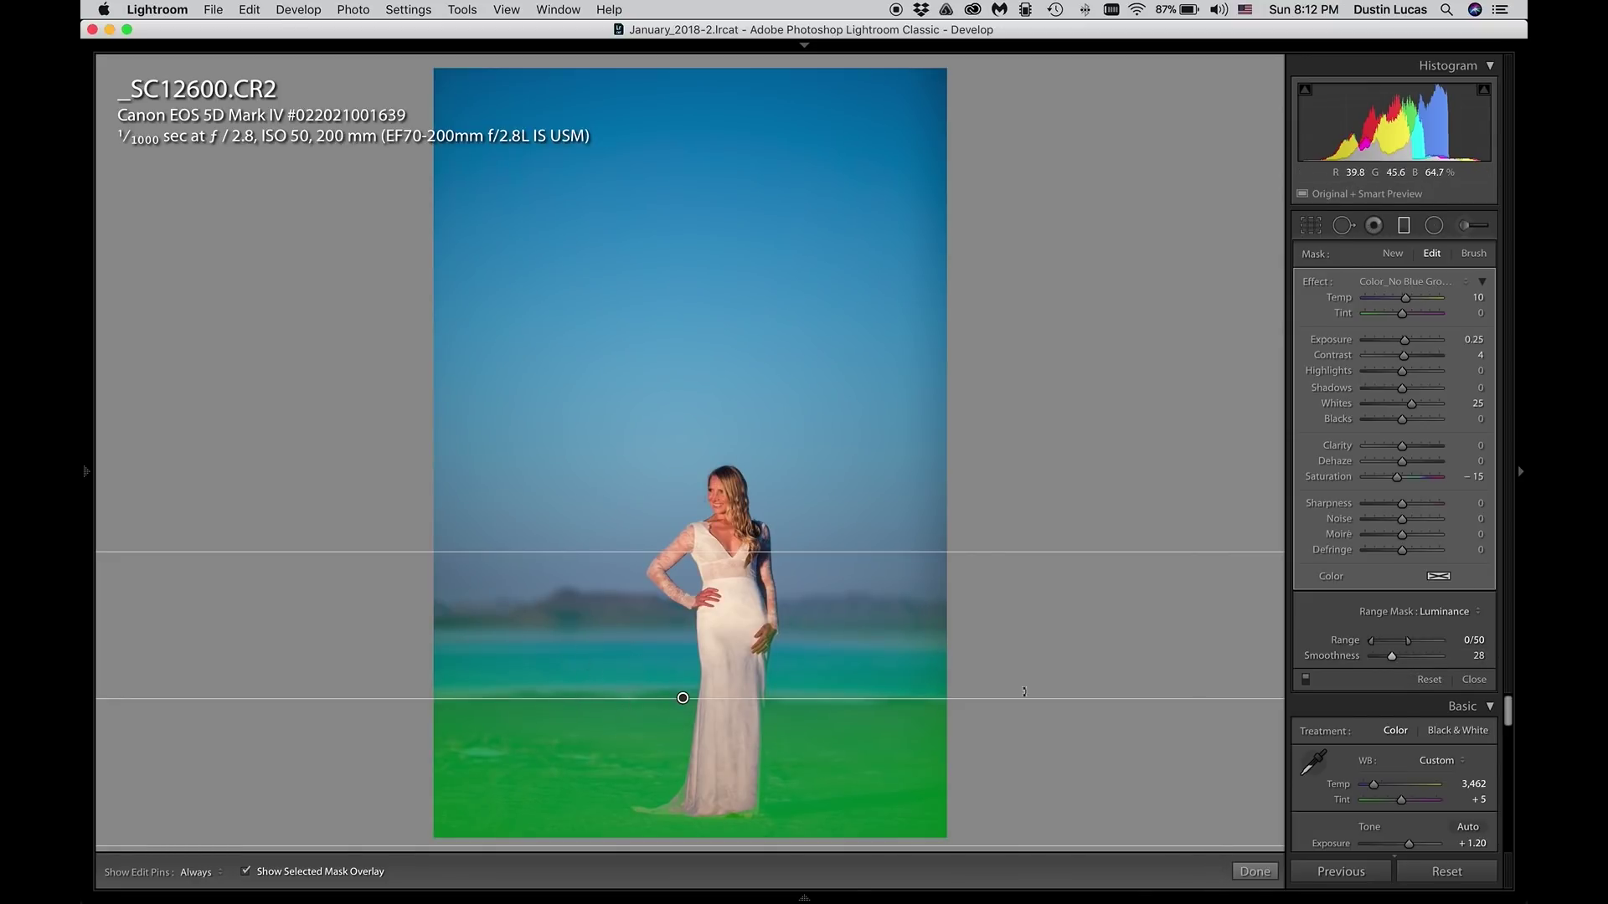
Step: Hide the mask overlay and keep the ground filter's effect preset at Color_No Blue Ground
{"action": "key", "text": "o"}
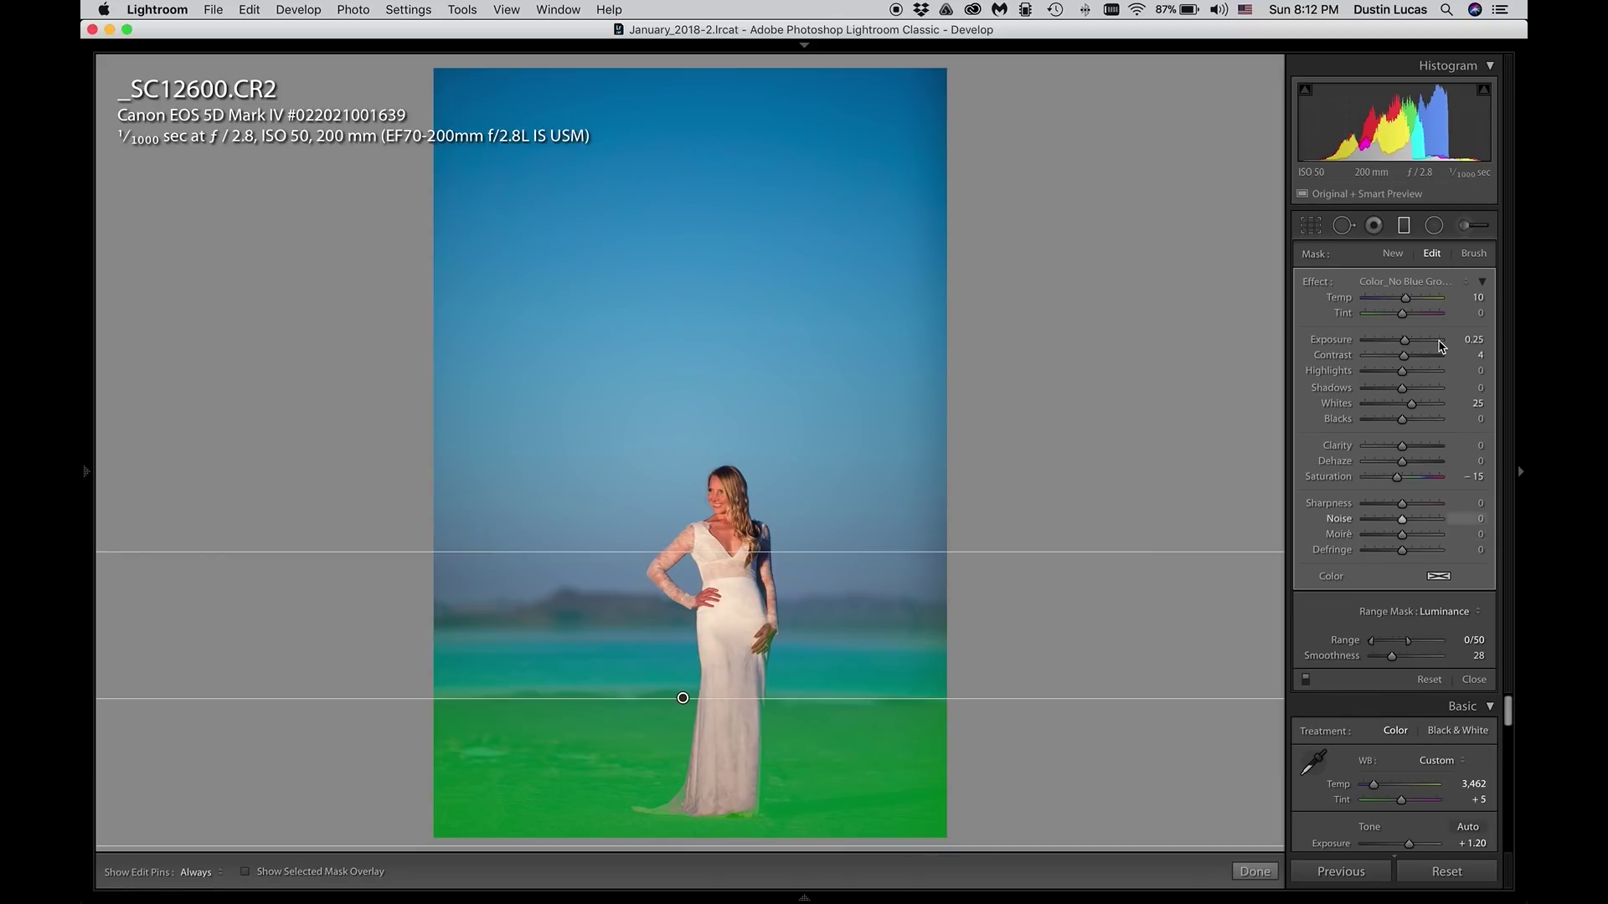
{"action": "left_click", "coordinate": [1400, 283]}
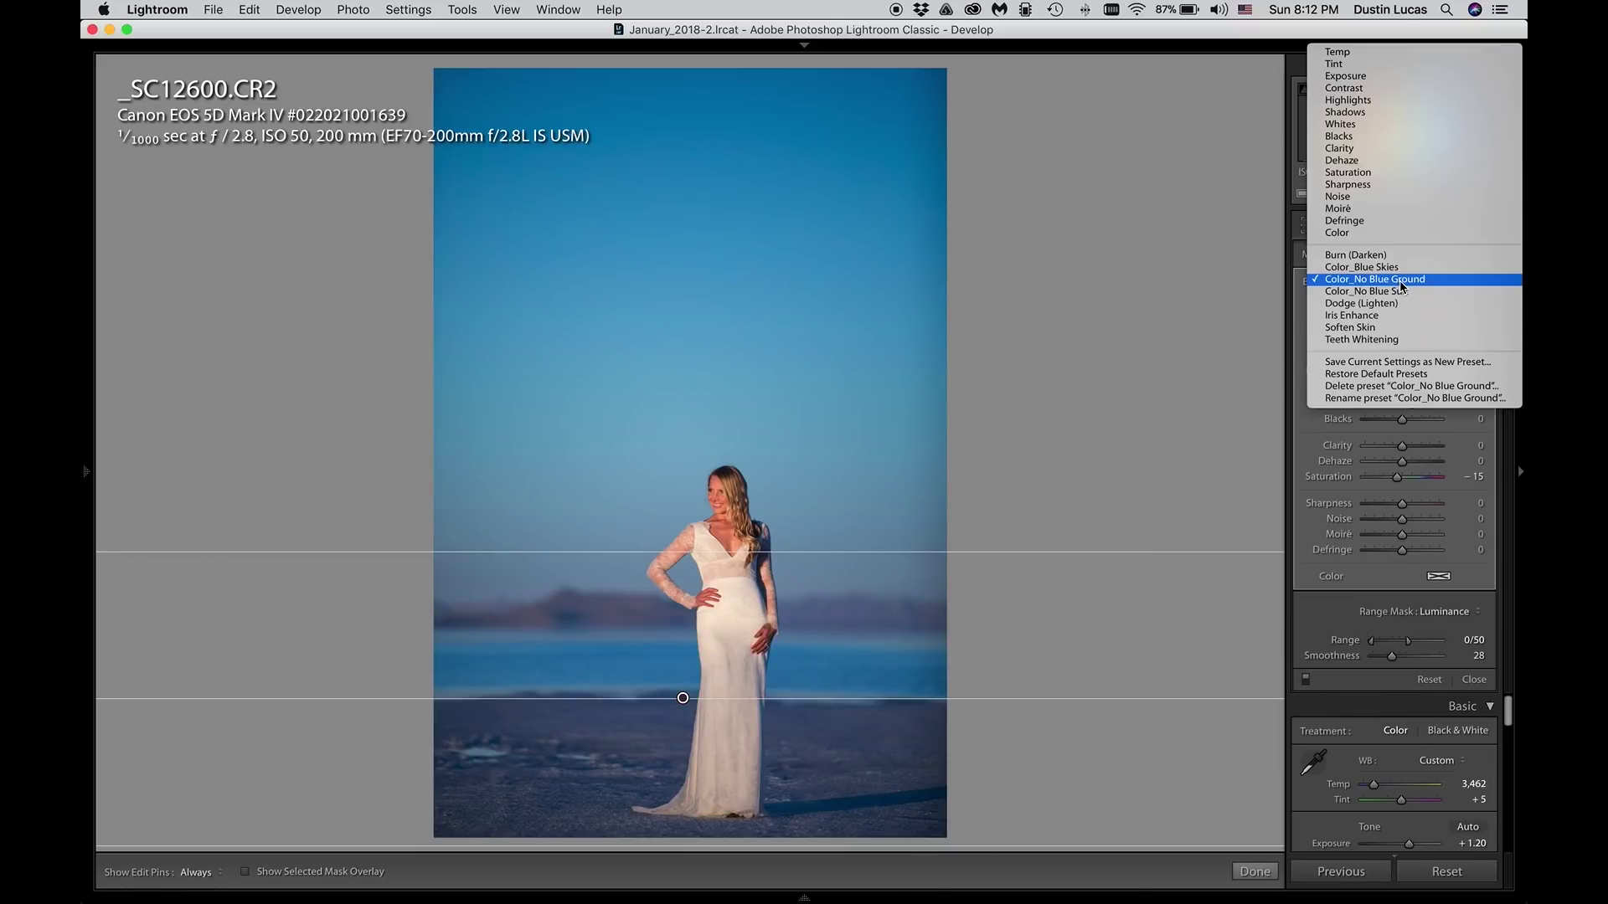
{"action": "left_click", "coordinate": [1402, 283]}
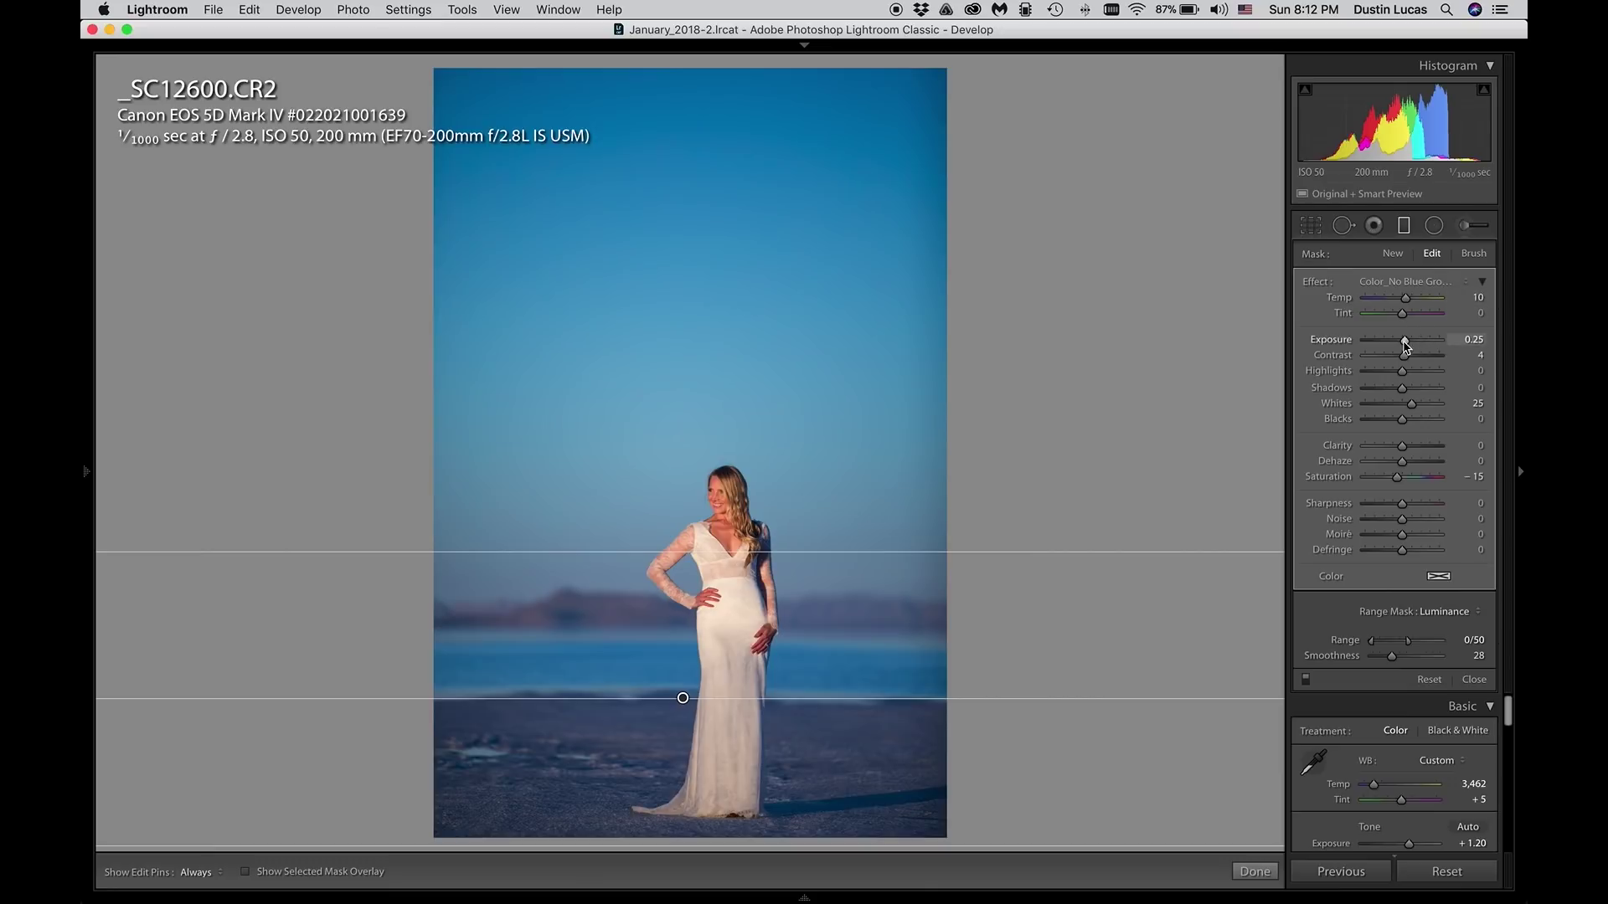
Step: Compare the photo with and without the ground graduated filter
{"action": "left_click", "coordinate": [1306, 680]}
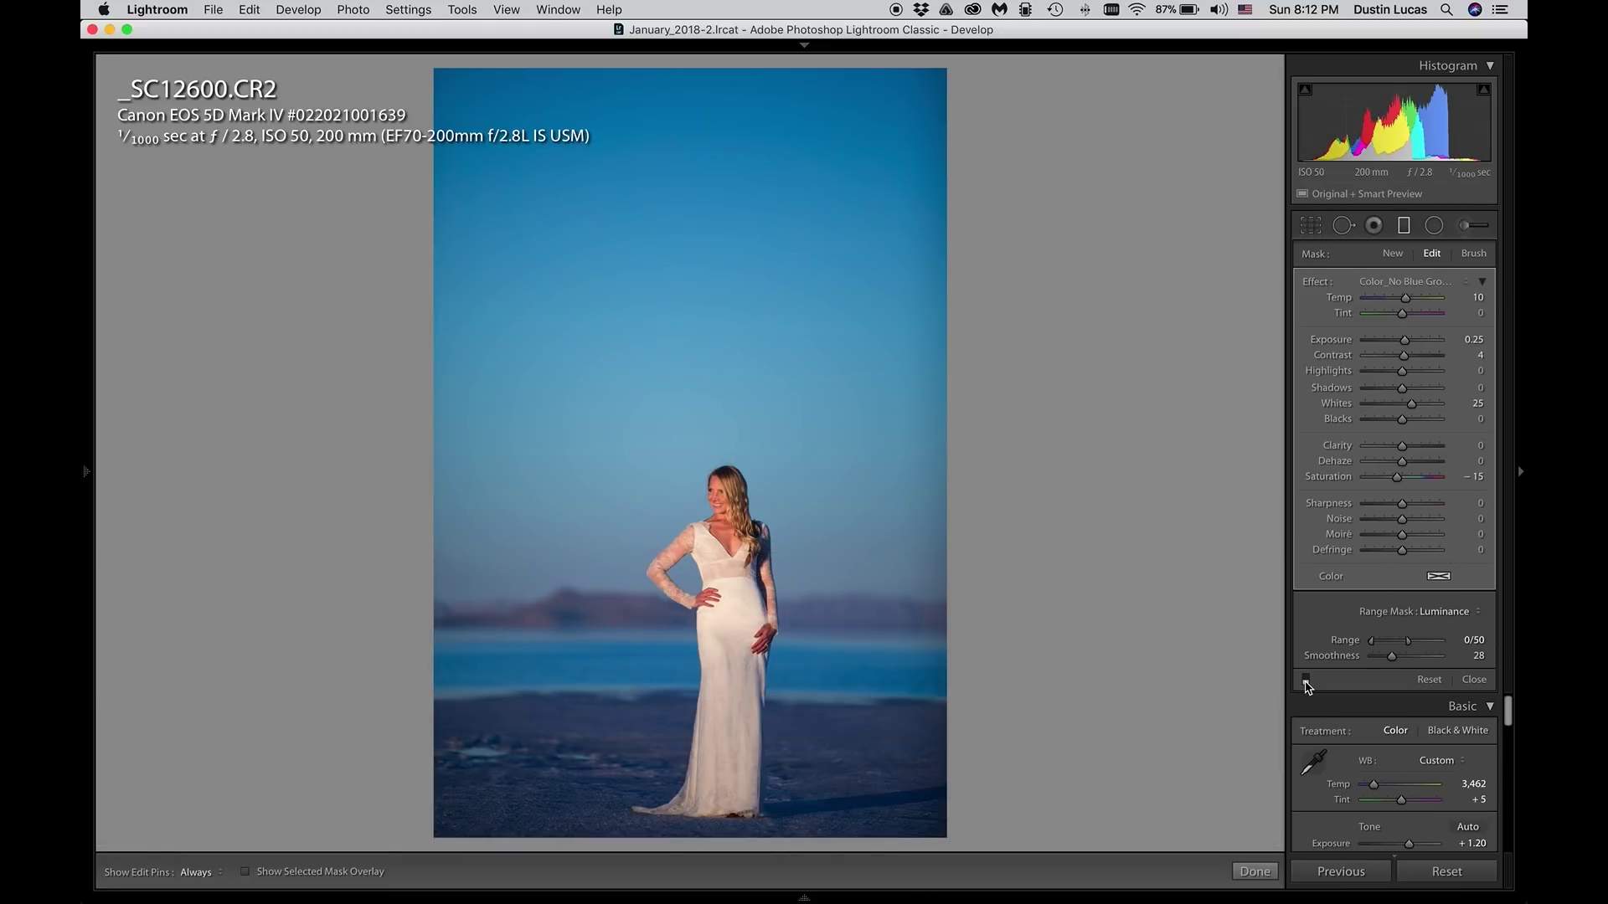
{"action": "left_click", "coordinate": [1306, 683]}
{"action": "left_click", "coordinate": [1306, 682]}
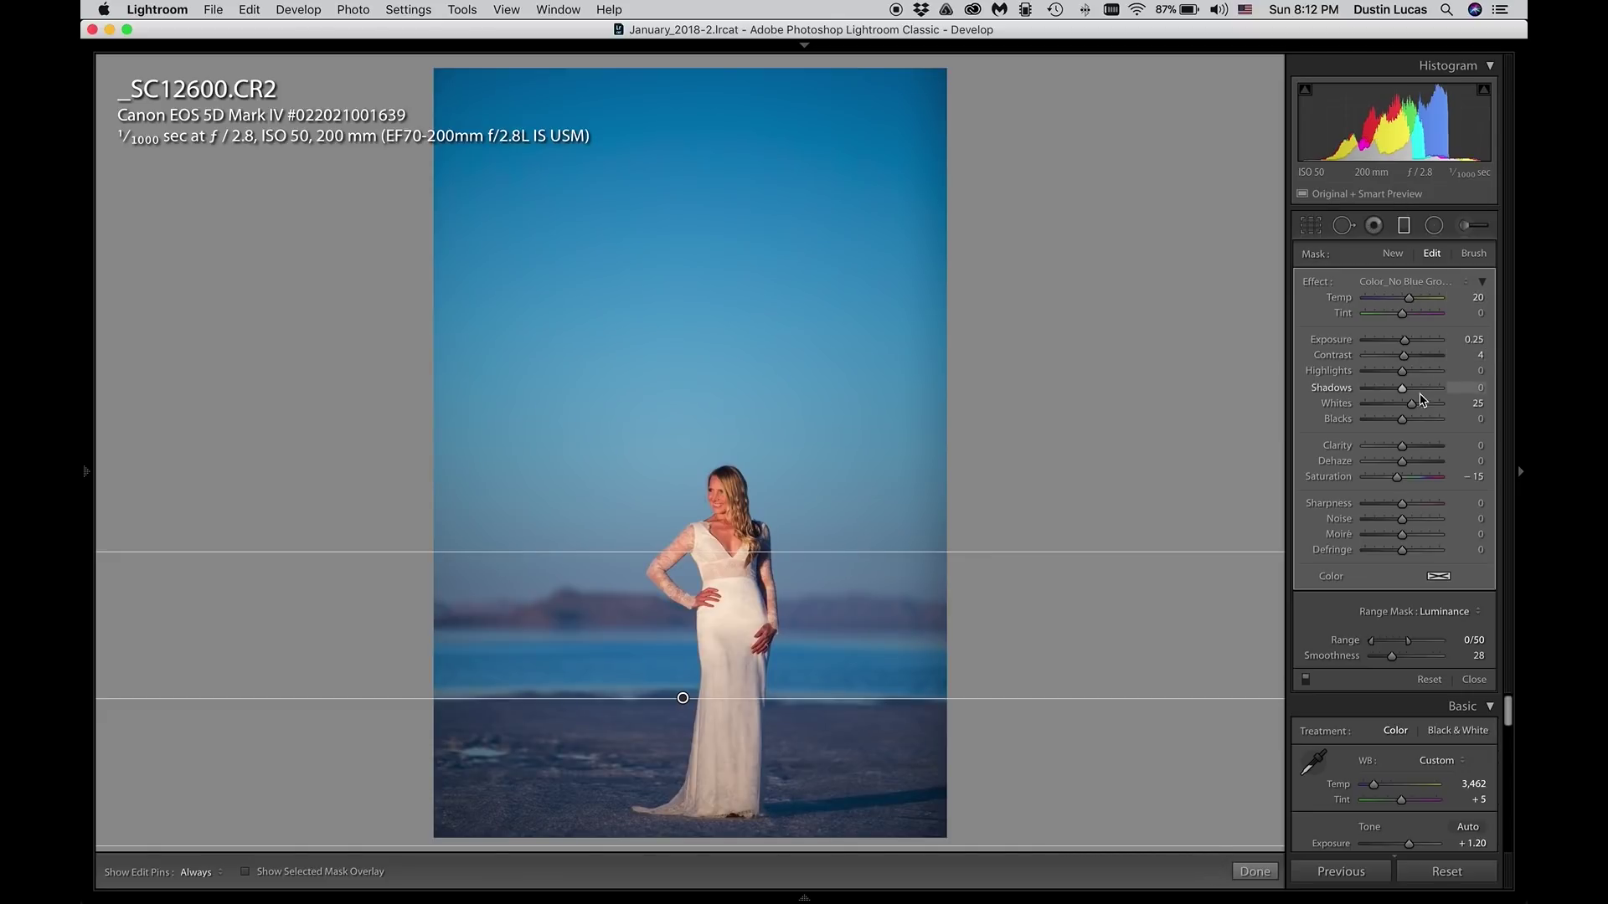
Step: Set the ground filter's temperature to 20, whites to 23 and saturation to -25, and check it against the unfiltered photo
{"action": "key", "text": "Up"}
{"action": "key", "text": "Down"}
{"action": "left_click_drag", "start_coordinate": [1407, 404], "coordinate": [1410, 405]}
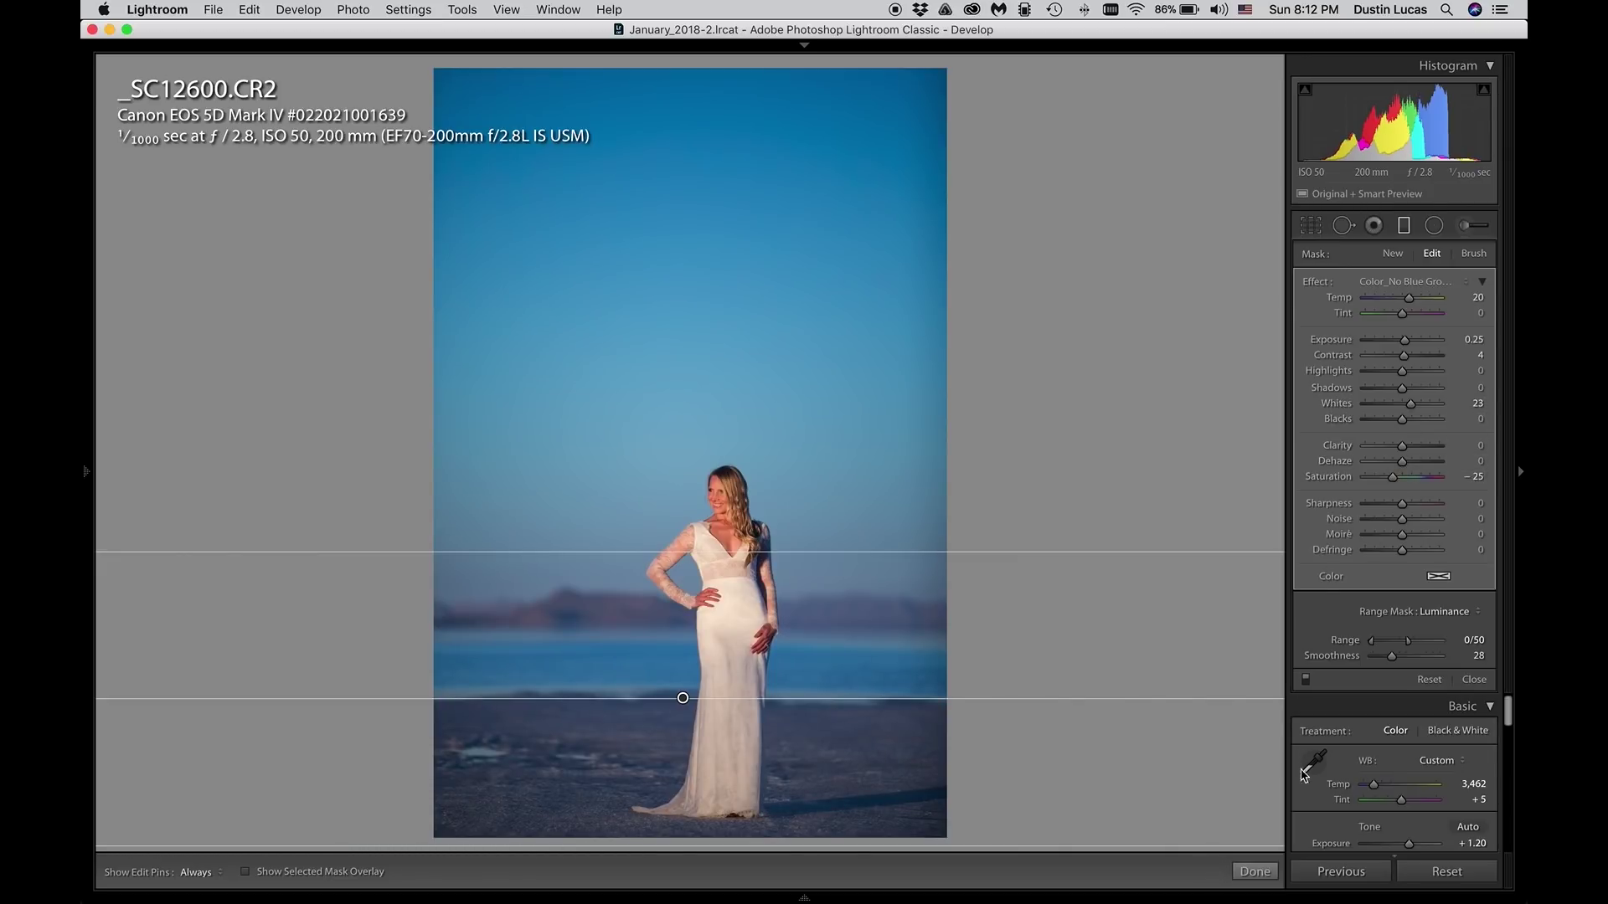
{"action": "left_click", "coordinate": [1307, 680]}
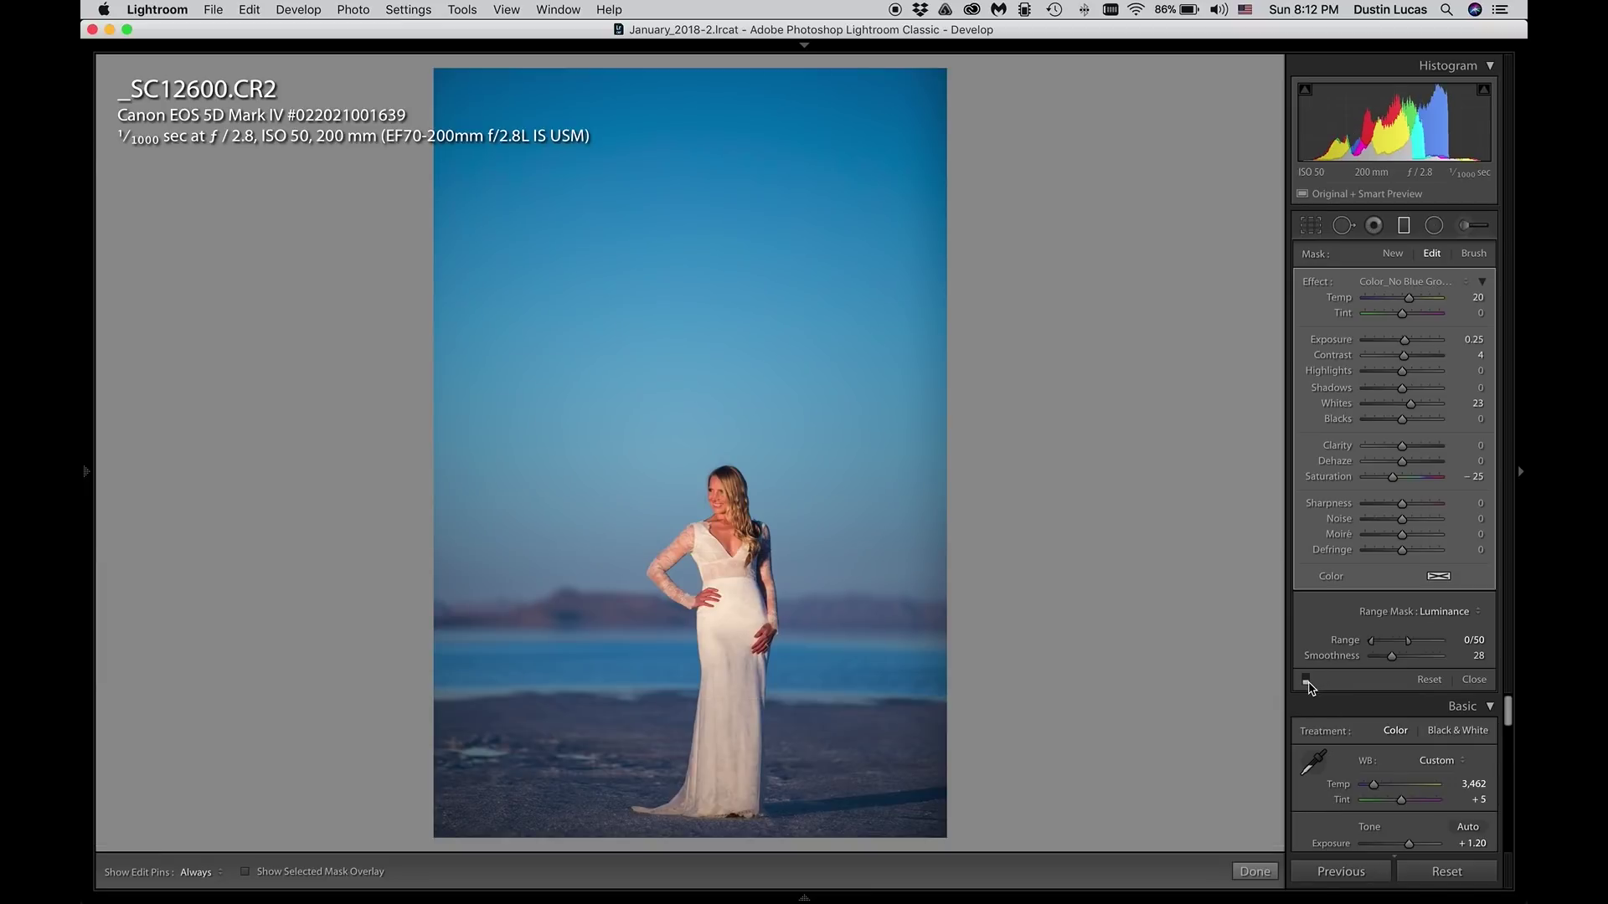
{"action": "left_click", "coordinate": [1307, 680]}
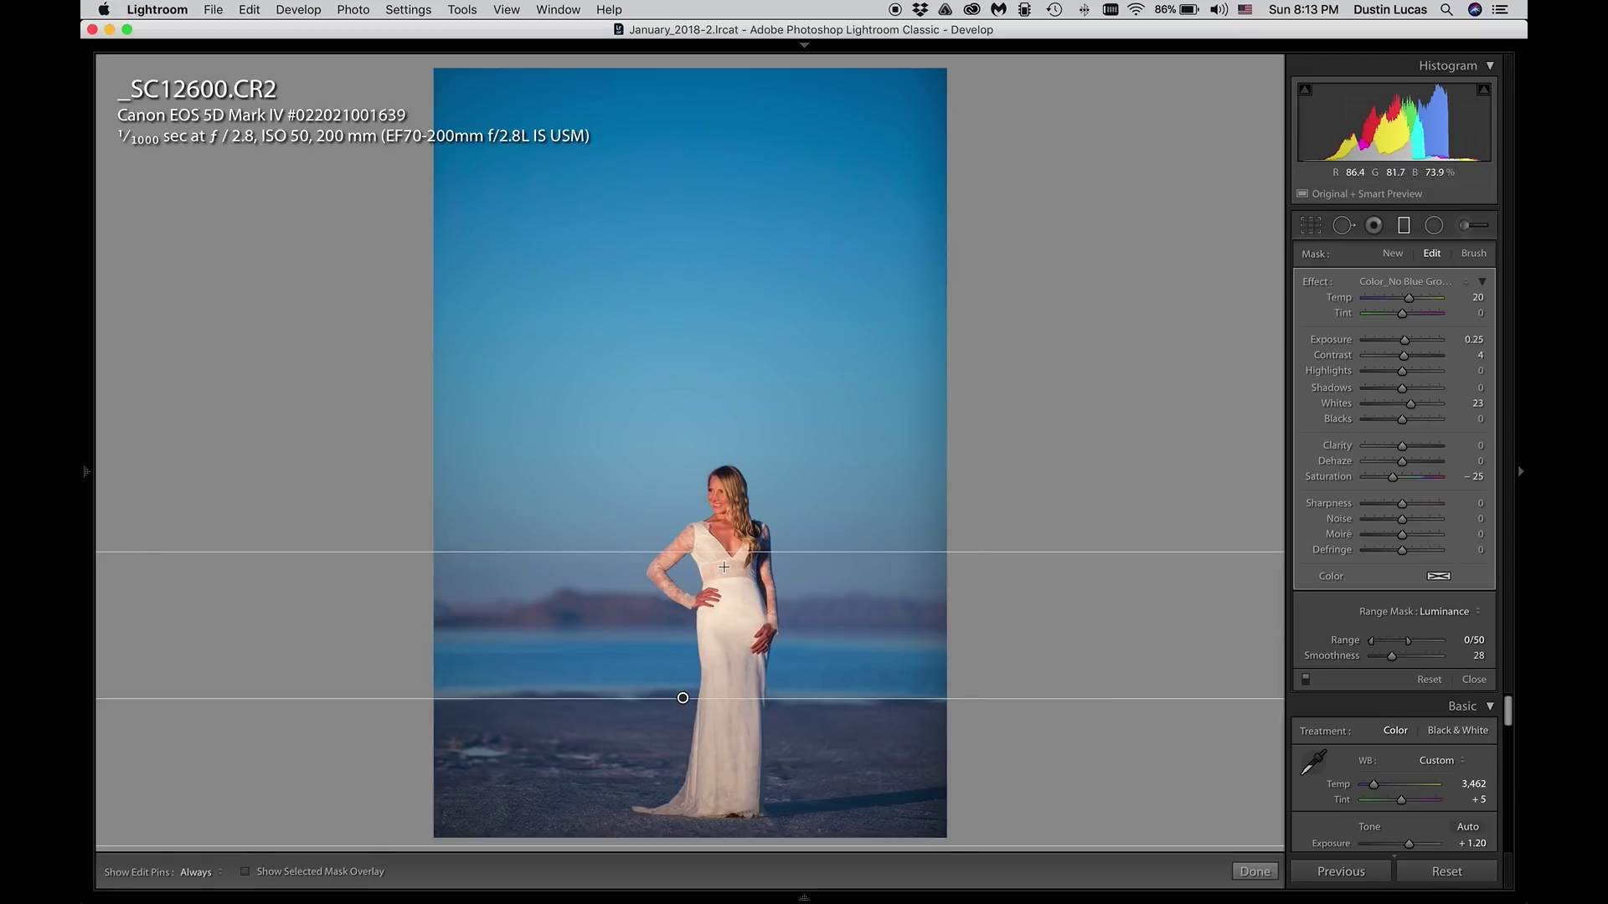
Step: Extend the ground filter's fade up to the woman's face and set its luminance range to 0/35, checking the mask overlay
{"action": "left_click_drag", "start_coordinate": [717, 551], "coordinate": [725, 511]}
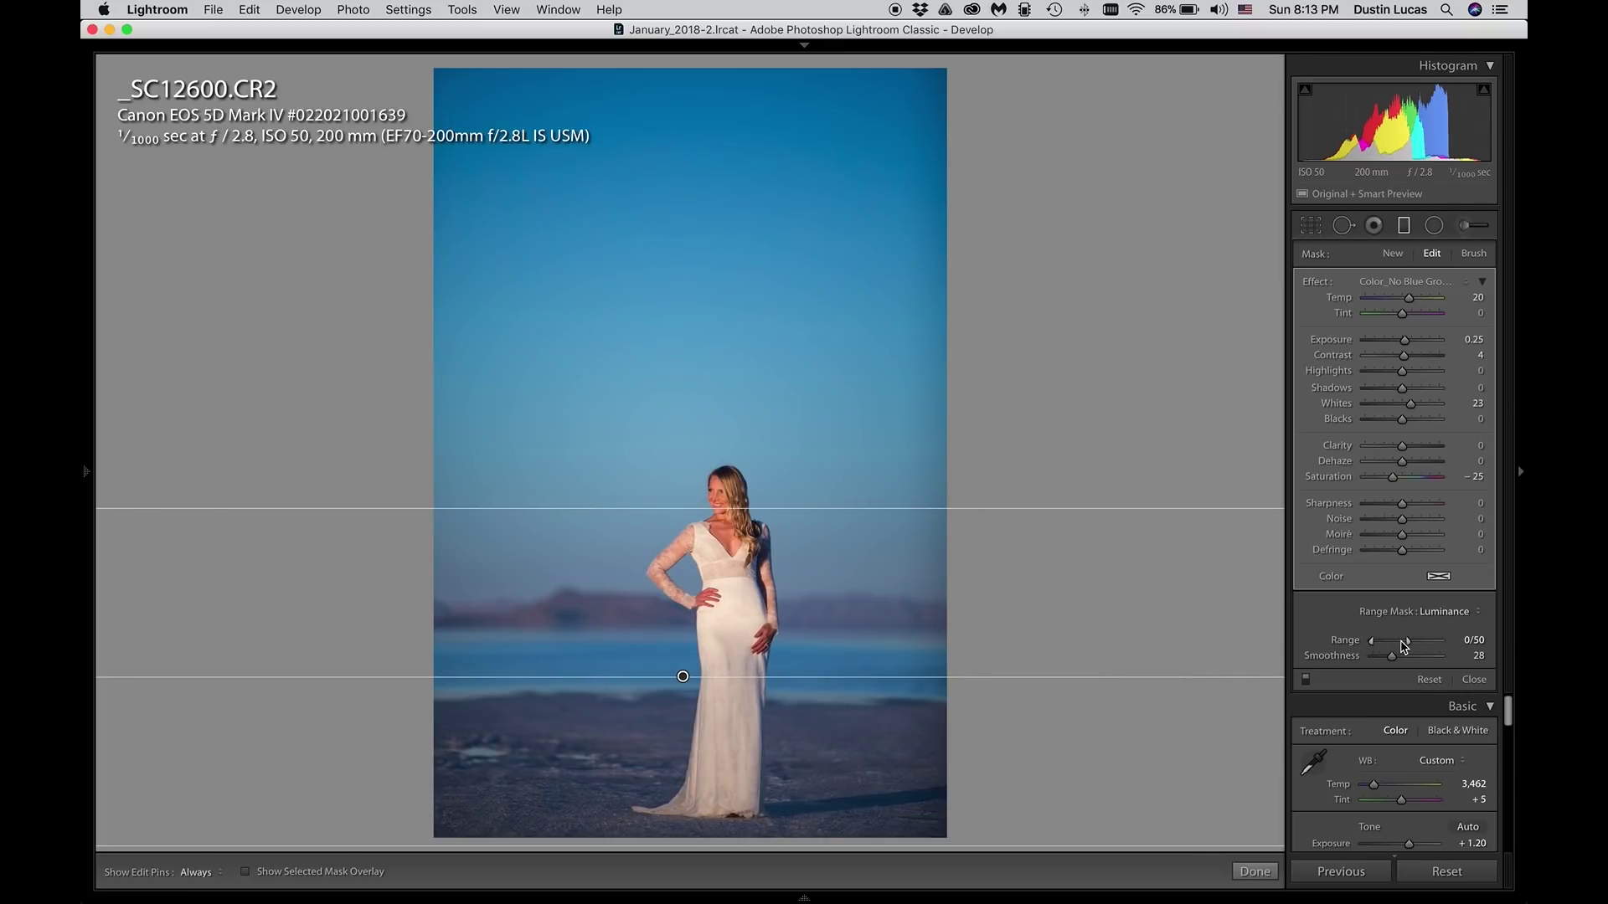
{"action": "mouse_move", "coordinate": [1409, 643]}
{"action": "left_mouse_down"}
{"action": "mouse_move", "coordinate": [1442, 643]}
{"action": "mouse_move", "coordinate": [1389, 646]}
{"action": "mouse_move", "coordinate": [1402, 647]}
{"action": "left_mouse_up"}
{"action": "key", "text": "o"}
{"action": "left_click_drag", "start_coordinate": [1401, 641], "coordinate": [1486, 649]}
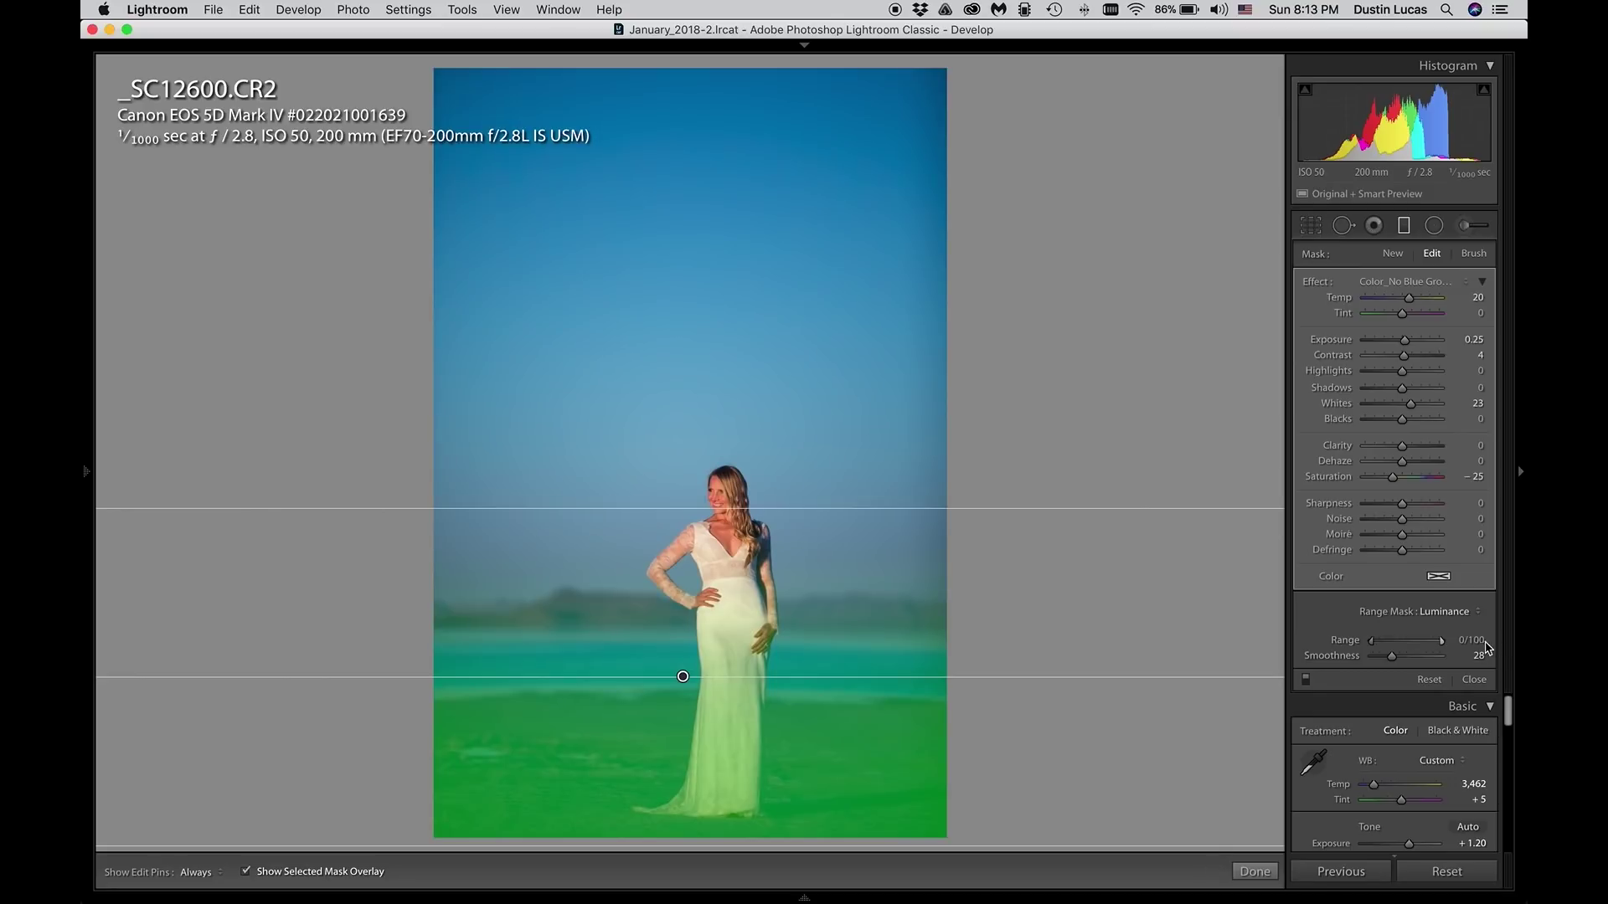
{"action": "left_click_drag", "start_coordinate": [1441, 643], "coordinate": [1400, 650]}
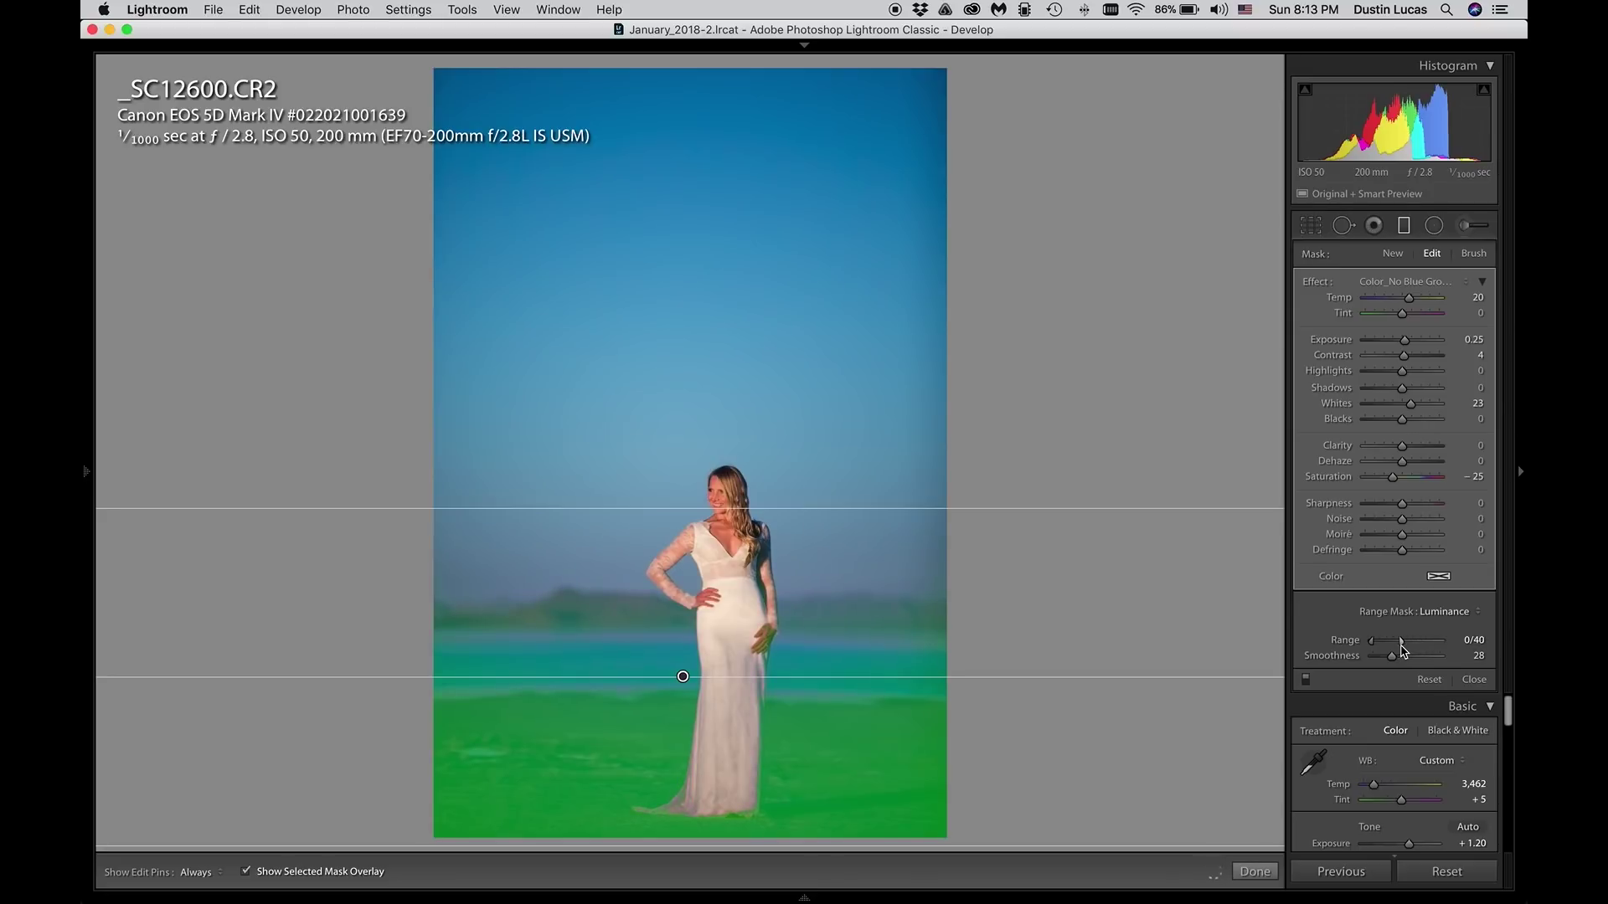
{"action": "left_click_drag", "start_coordinate": [1403, 651], "coordinate": [1400, 650]}
{"action": "key", "text": "o"}
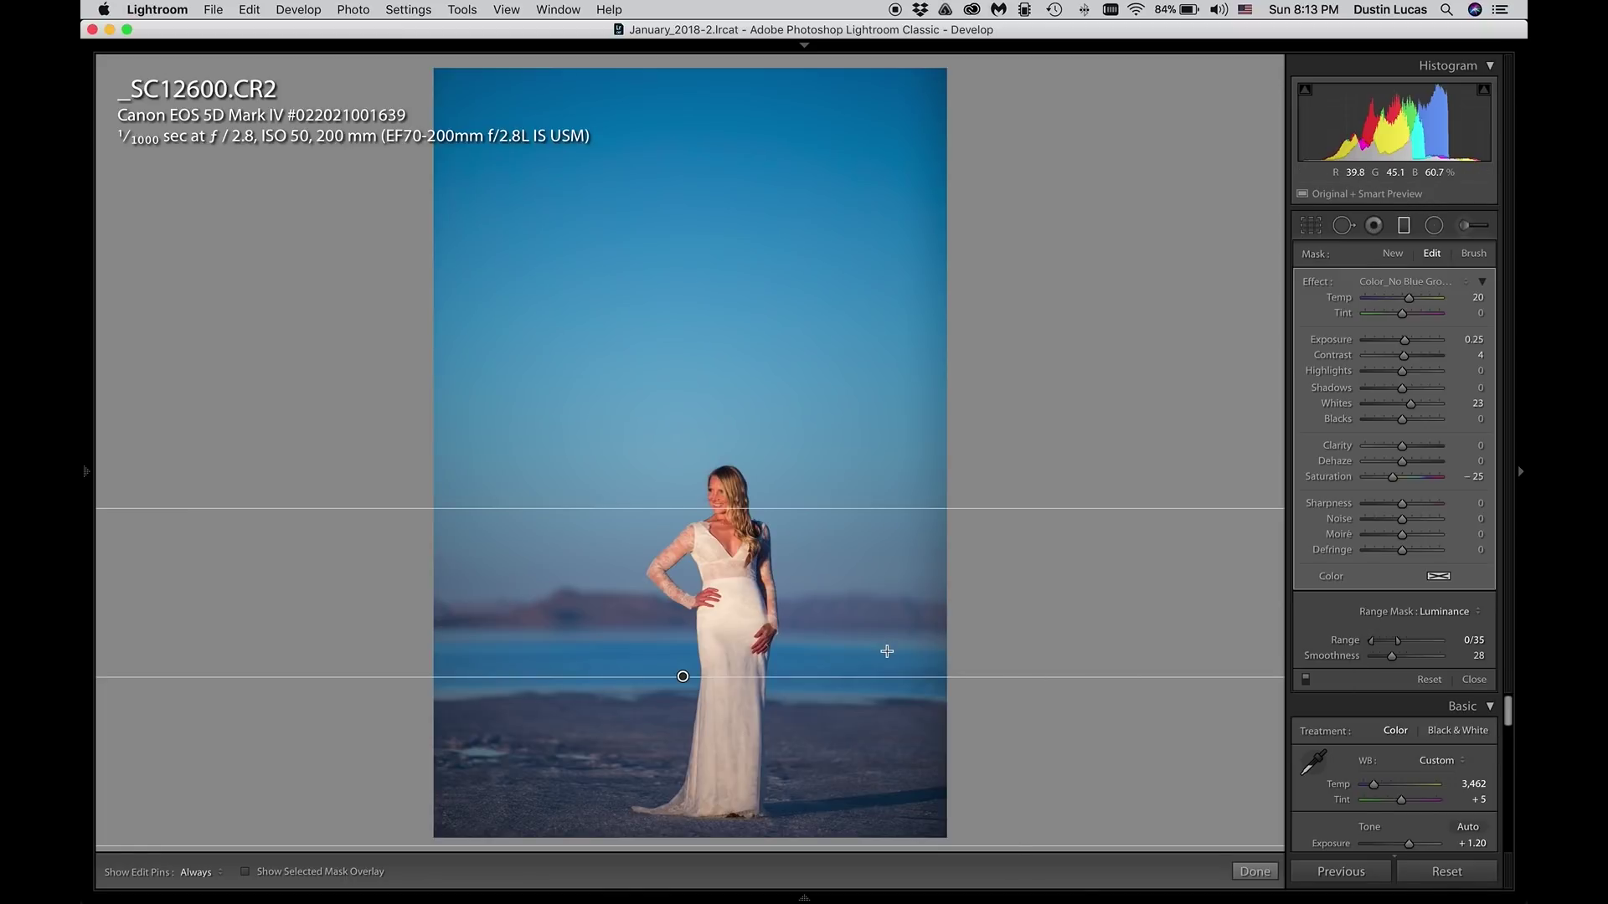
Step: Brush the ground filter over the blue water band on both sides of the woman, using size 6.0, feather 57 and flow 100
{"action": "key", "text": "shift+t"}
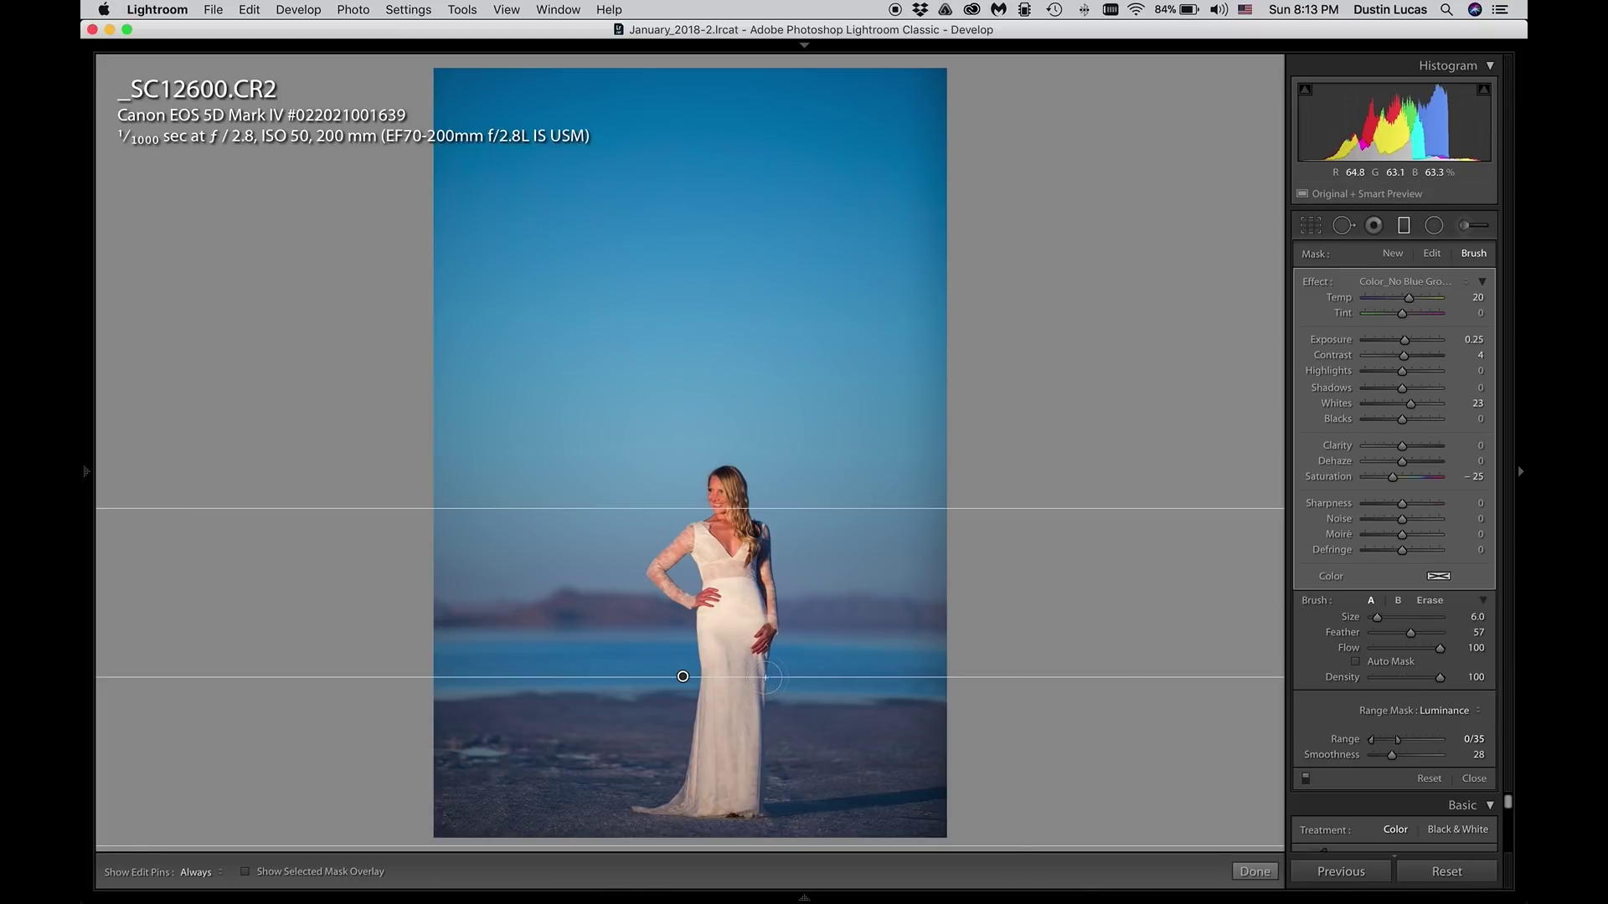
{"action": "key", "text": "h"}
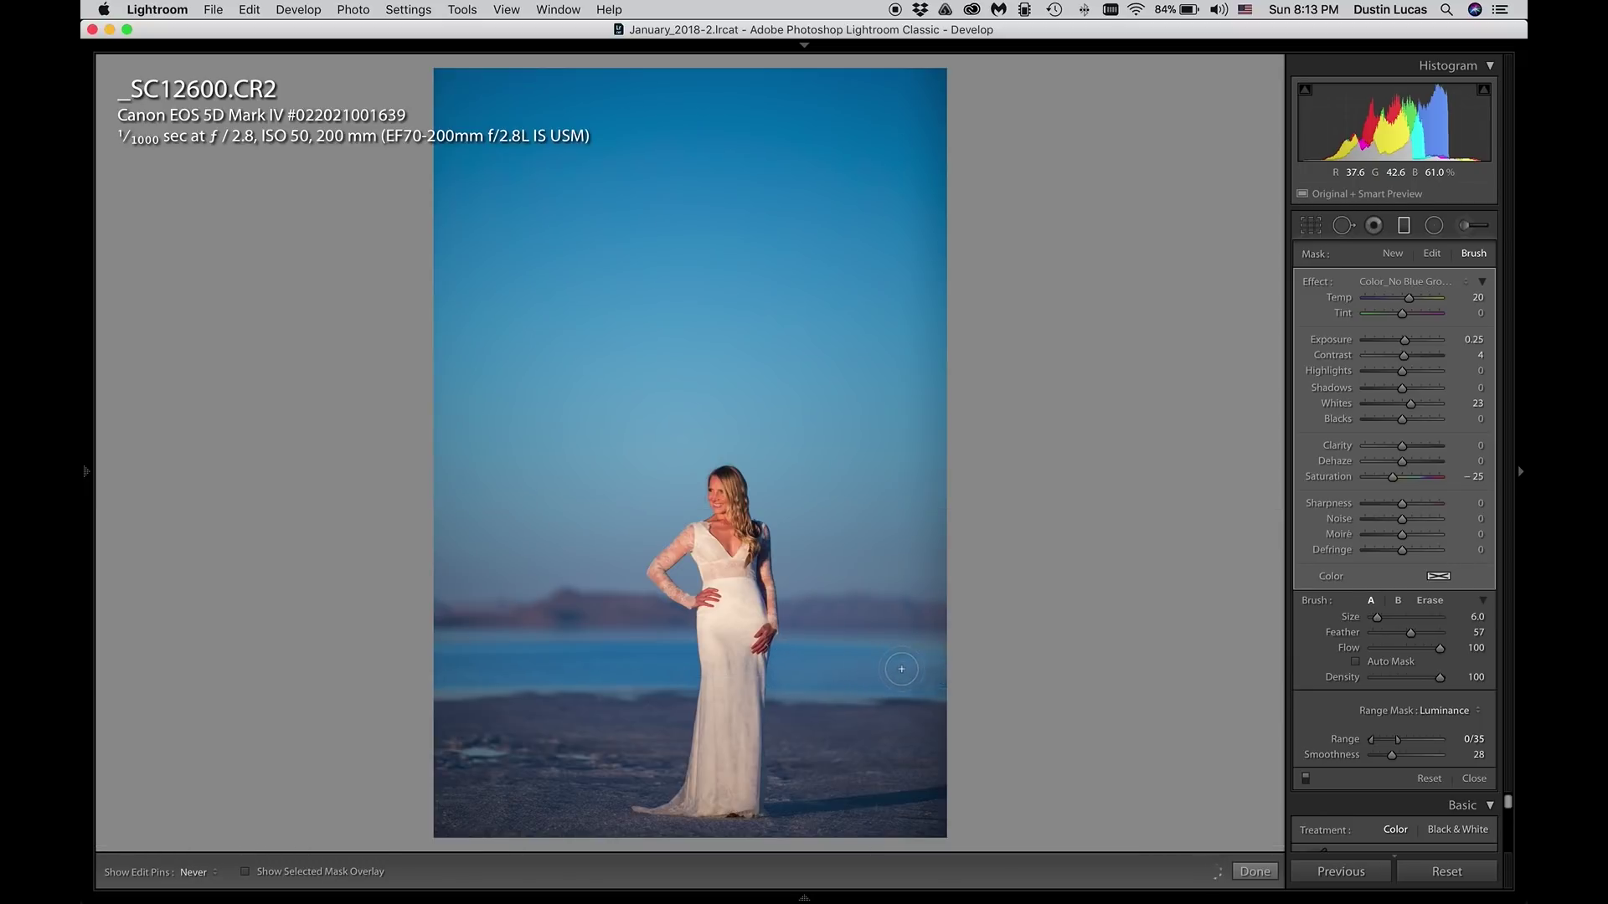
{"action": "key", "text": "h"}
{"action": "key", "text": "h"}
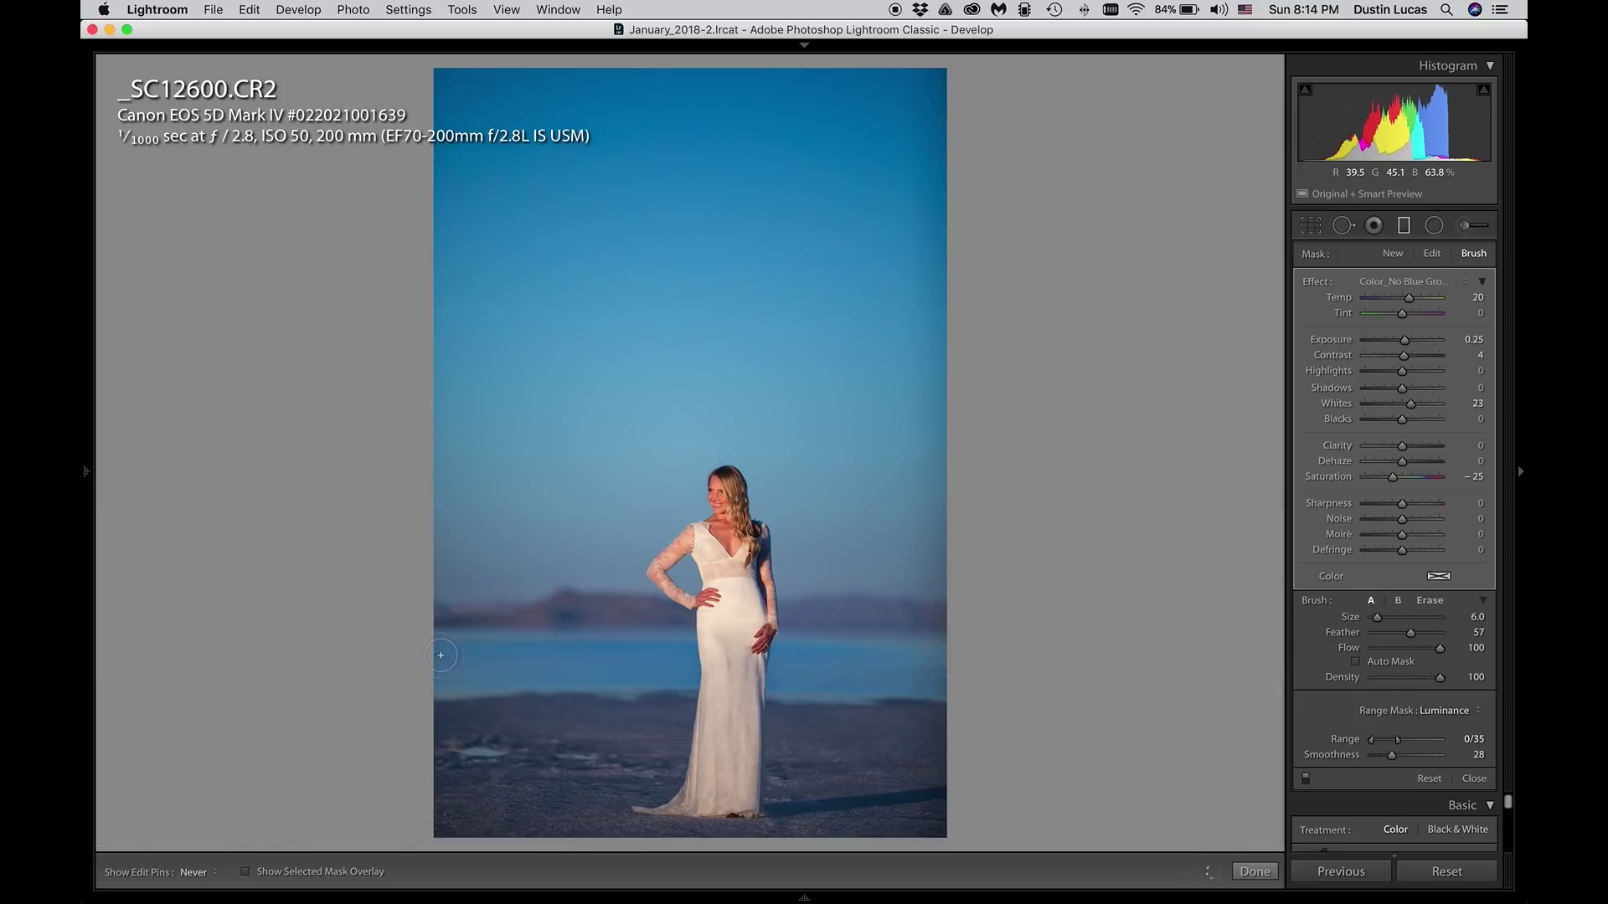
{"action": "left_click", "coordinate": [682, 676]}
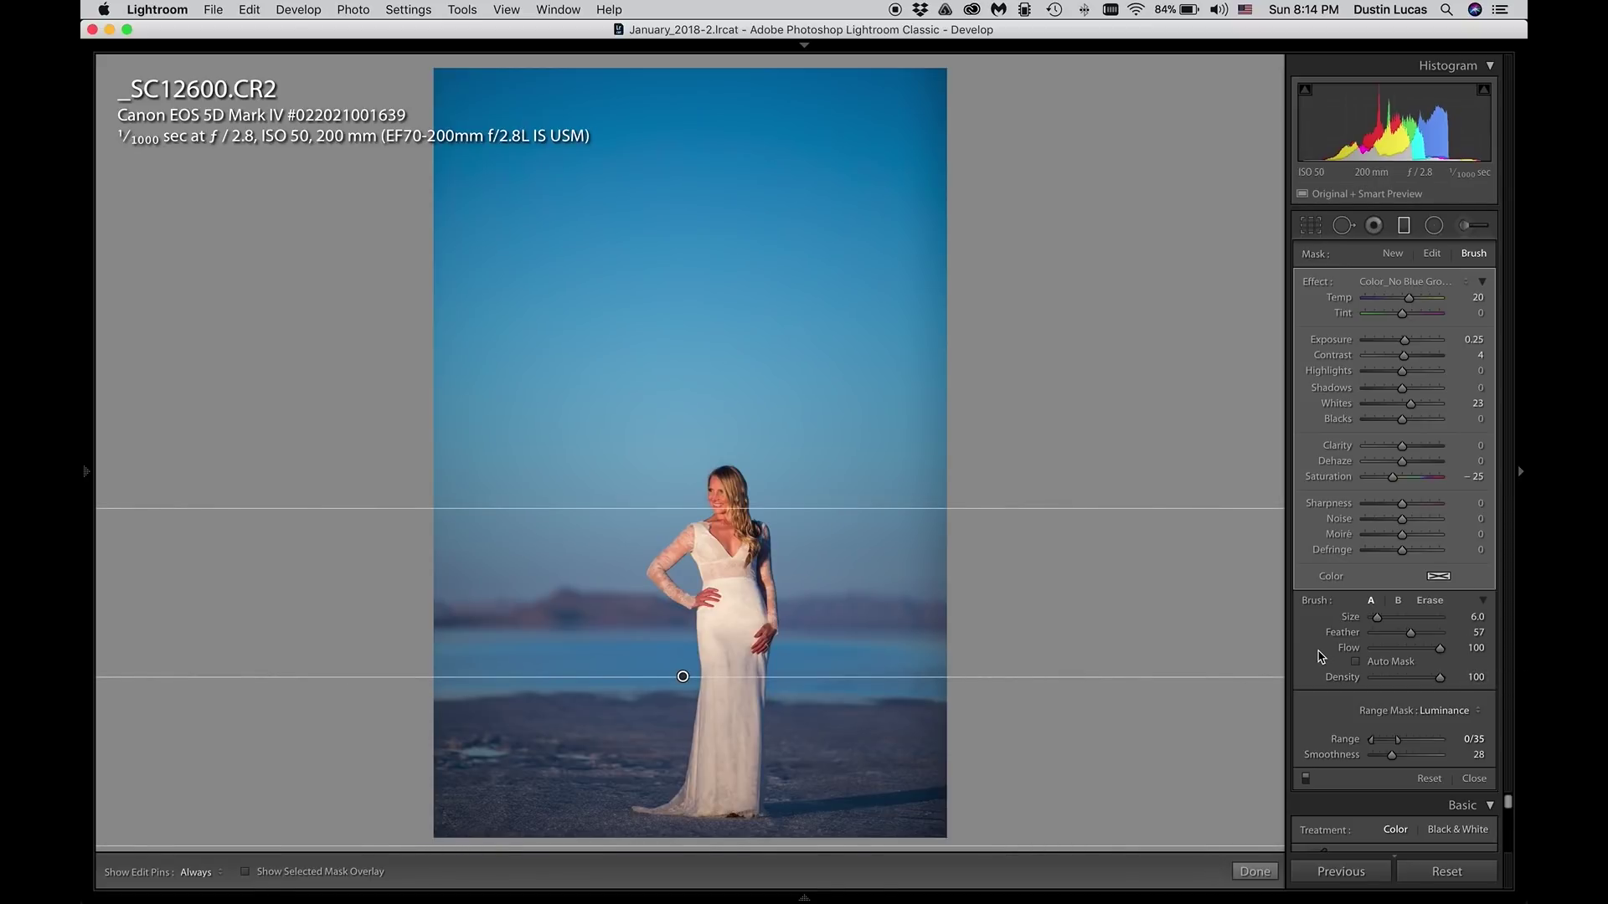
Step: Switch the brushed ground filter off and on to compare its effect on the water and salt flat
{"action": "left_click", "coordinate": [1305, 779]}
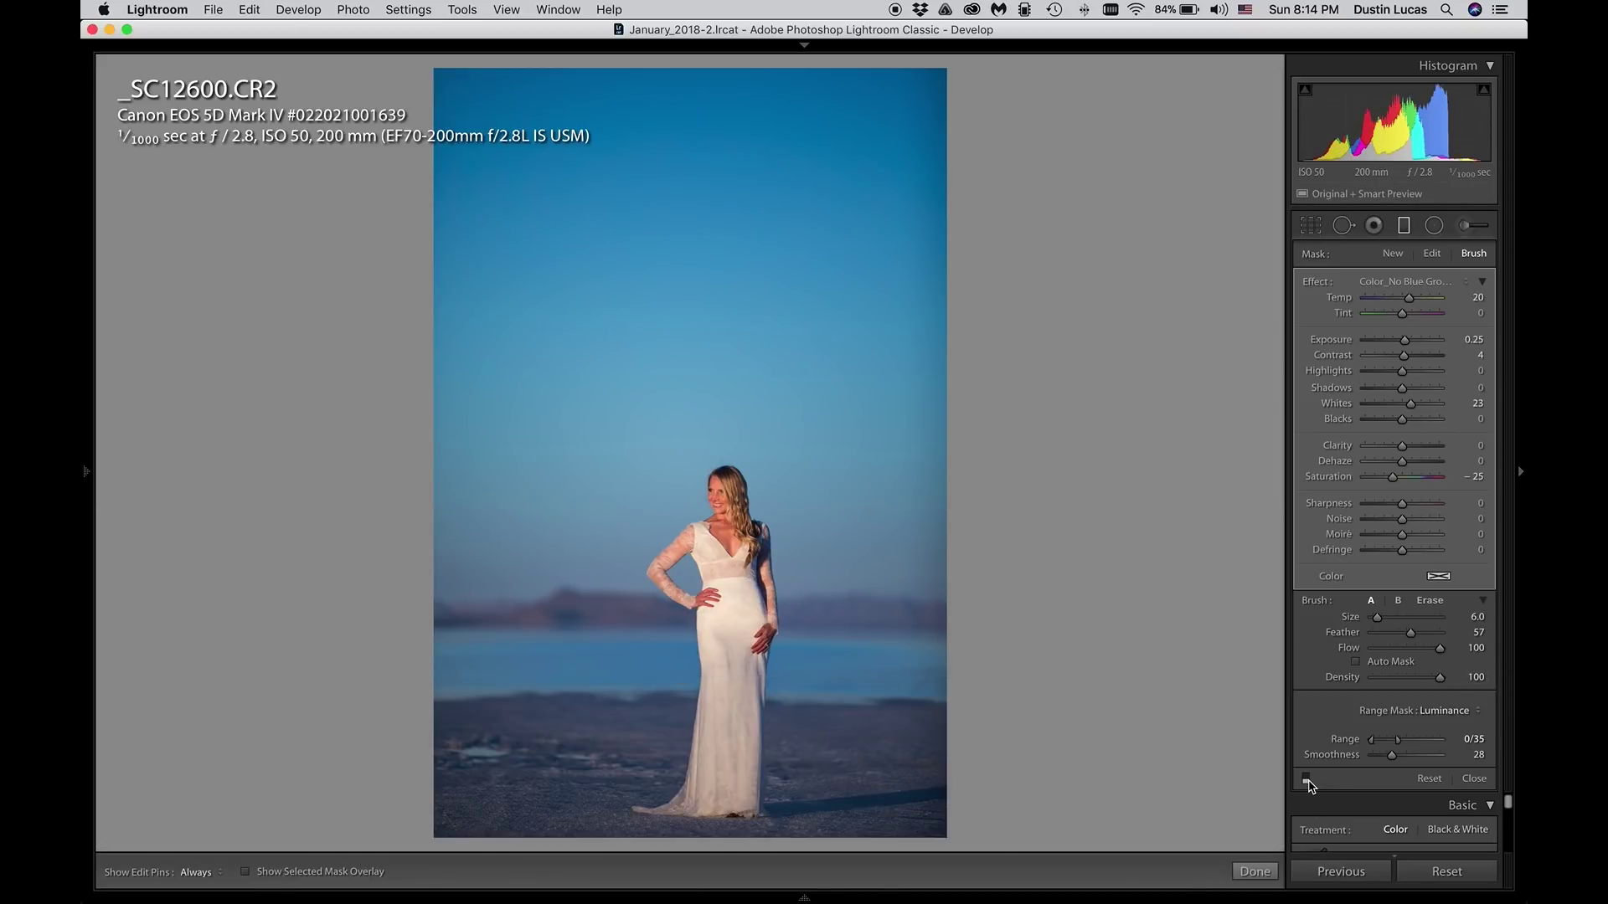
{"action": "left_click", "coordinate": [1305, 778]}
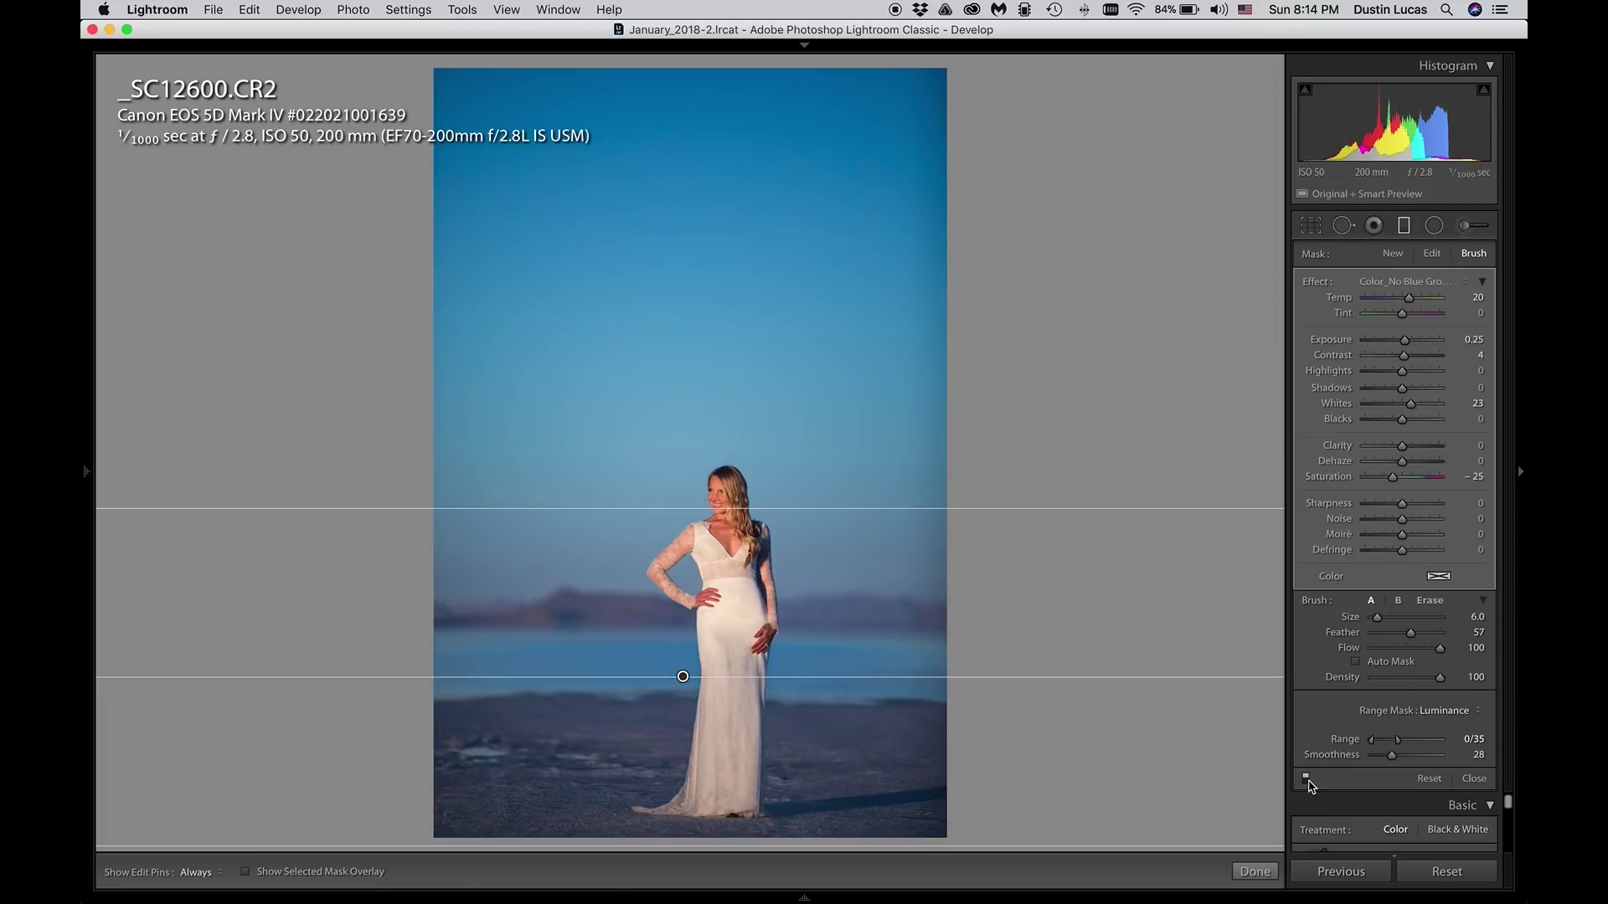
{"action": "left_click", "coordinate": [1307, 780]}
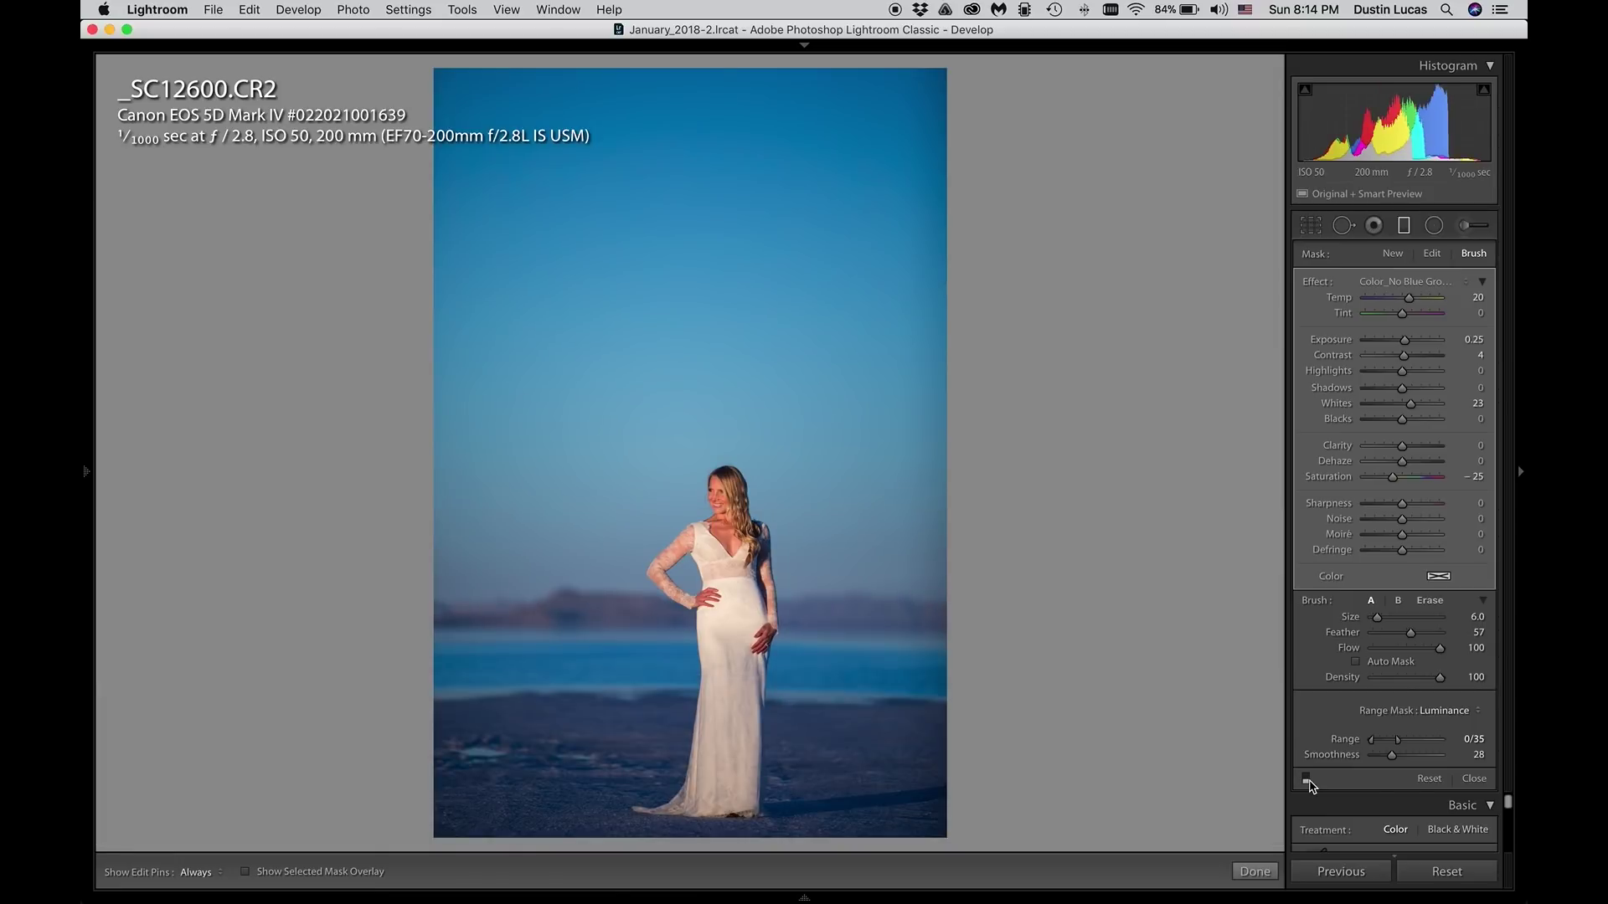
{"action": "left_click", "coordinate": [1307, 779]}
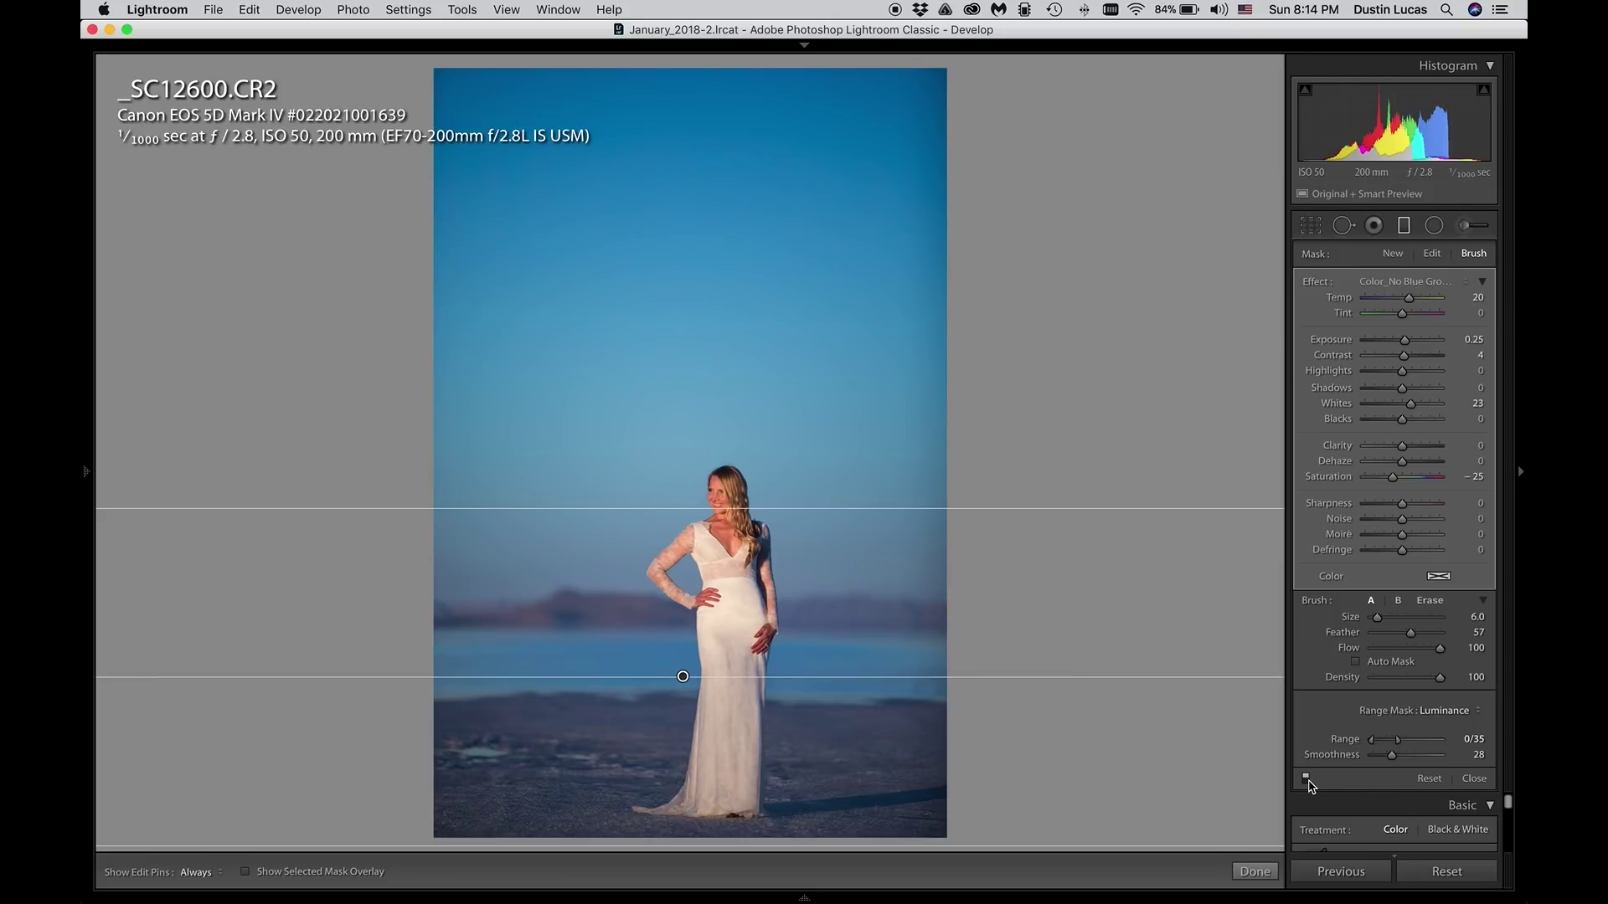
Step: Finish the graduated filter edit and return to the library grid with the flag filter turned off
{"action": "left_click", "coordinate": [1253, 872]}
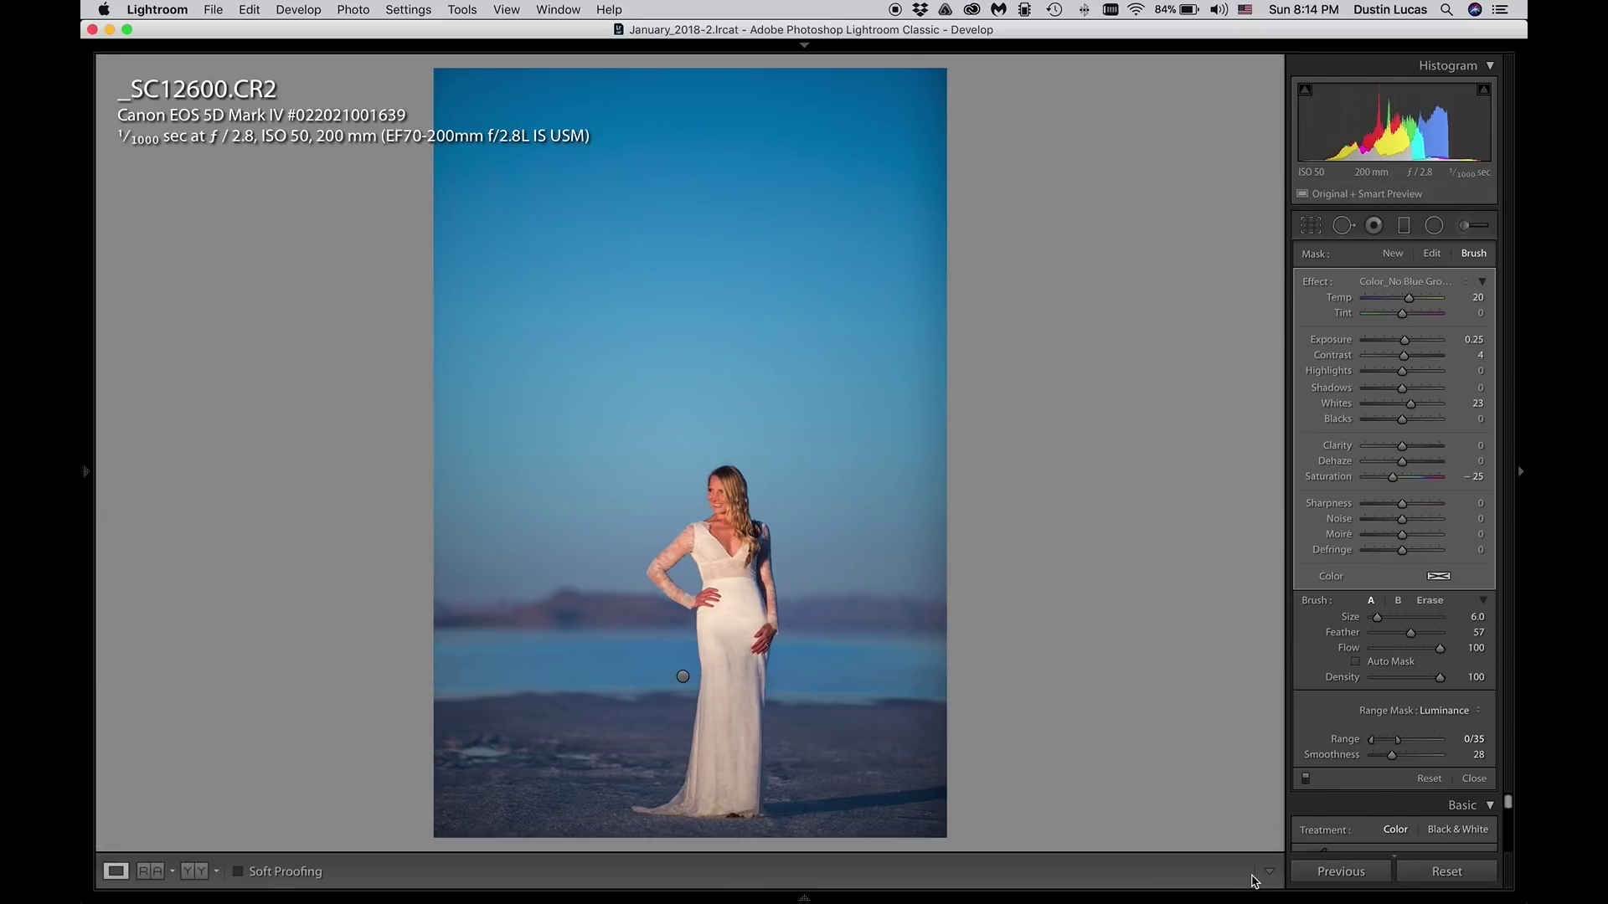
{"action": "key", "text": "g"}
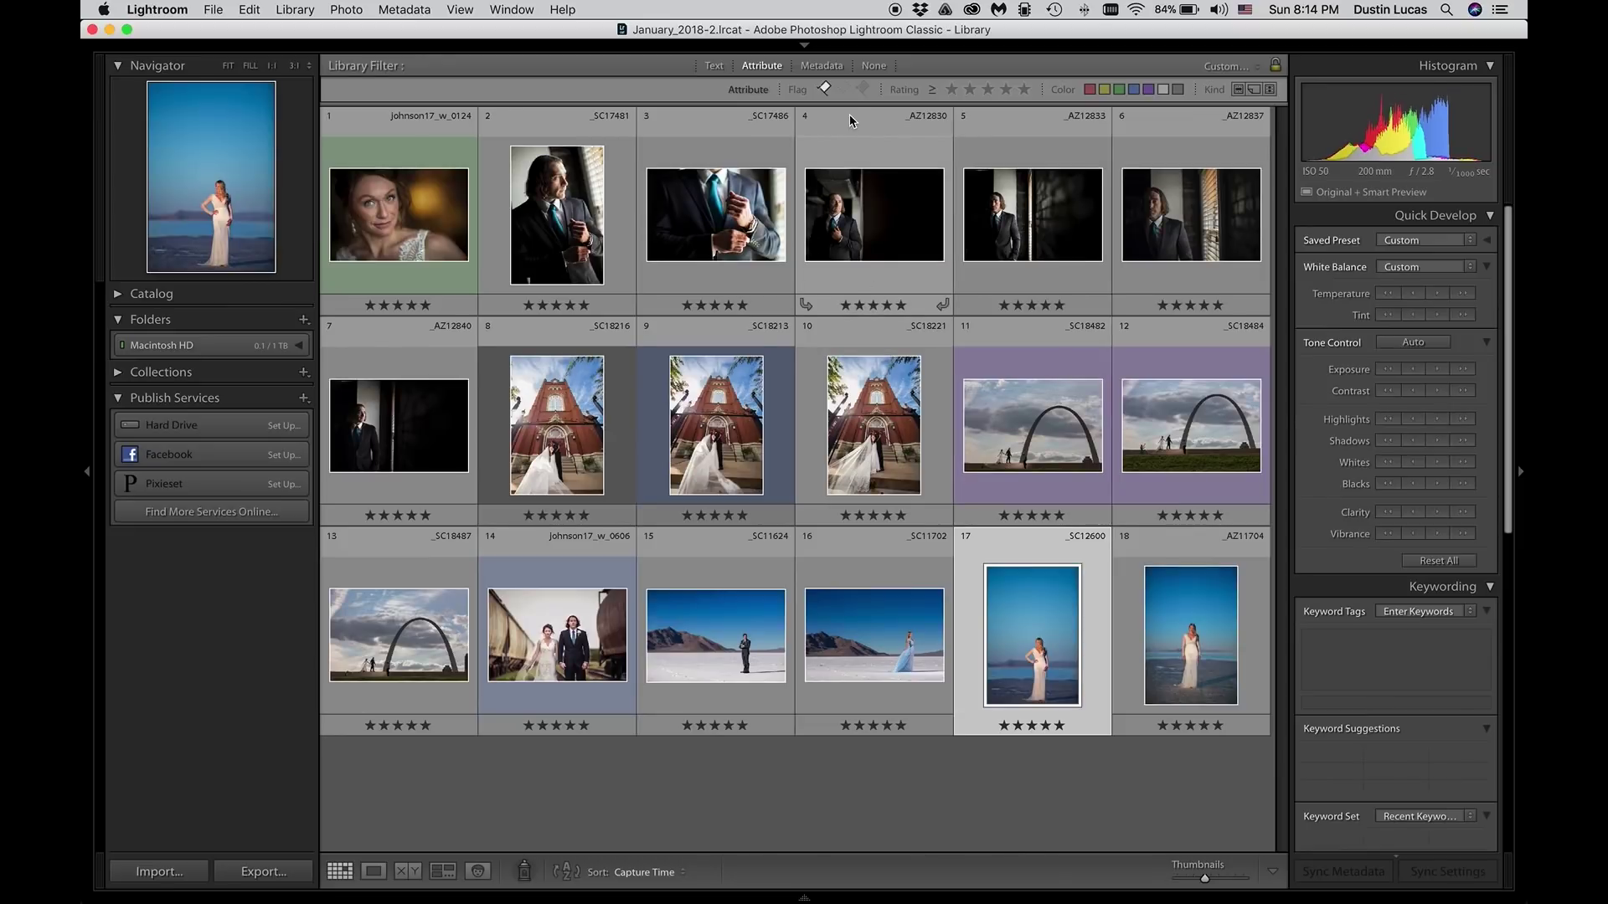
{"action": "left_click", "coordinate": [824, 89]}
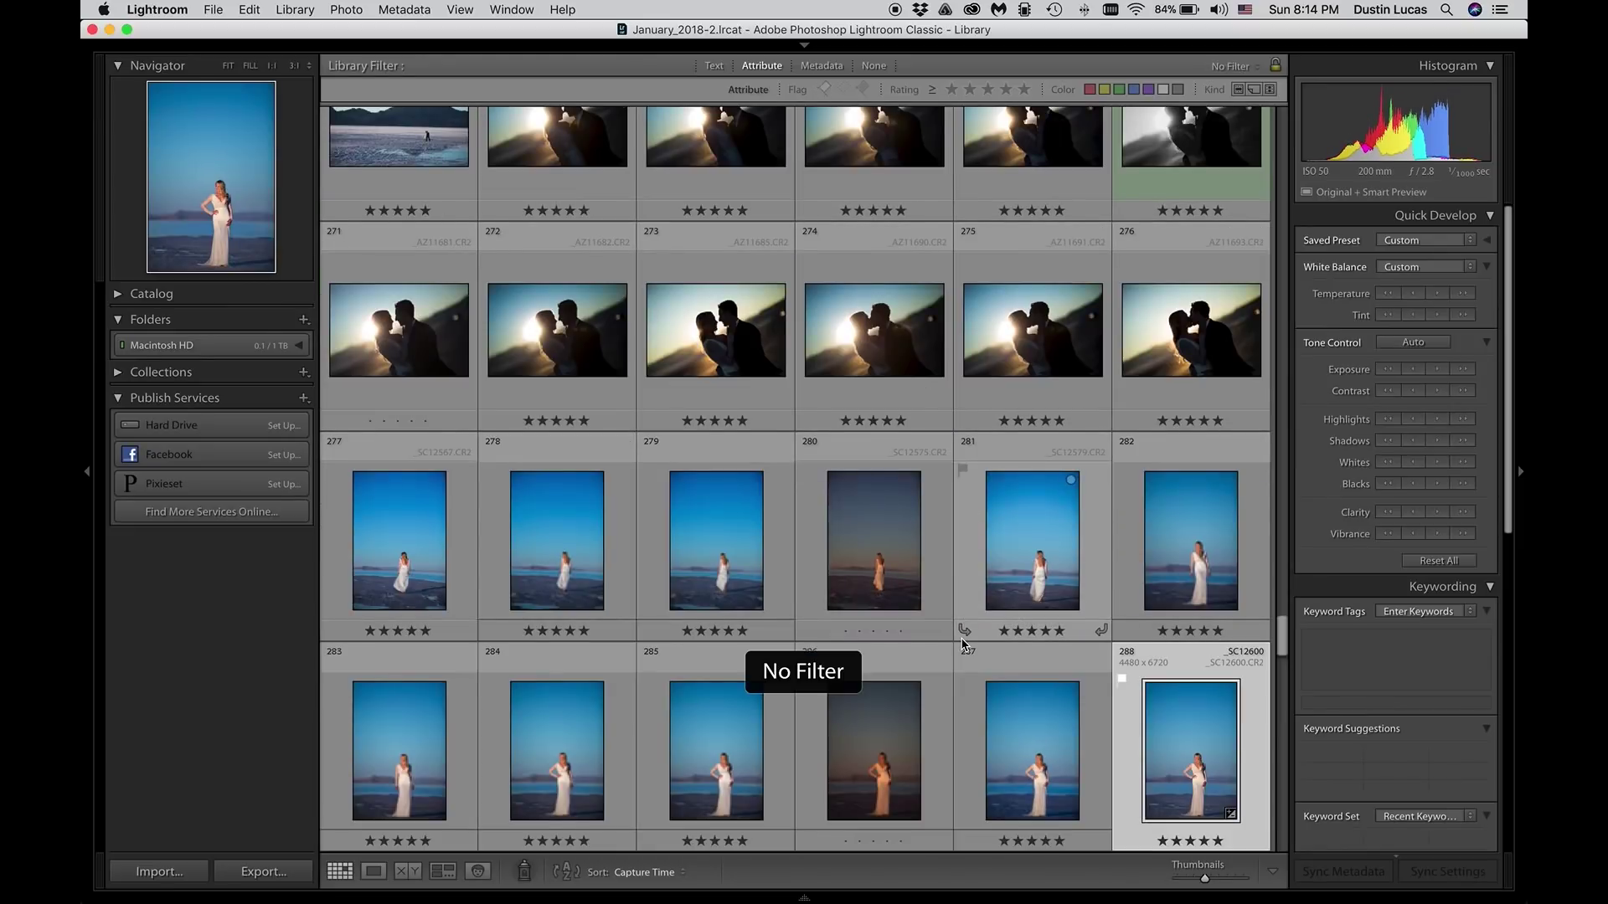
Step: Add the five-star color white-dress photos from _SC12600.jpg through _AZ11712.CR2 to the selection, skipping black-and-white and unrated ones
{"action": "scroll", "coordinate": [1005, 536], "scroll_direction": "down", "scroll_amount": 5}
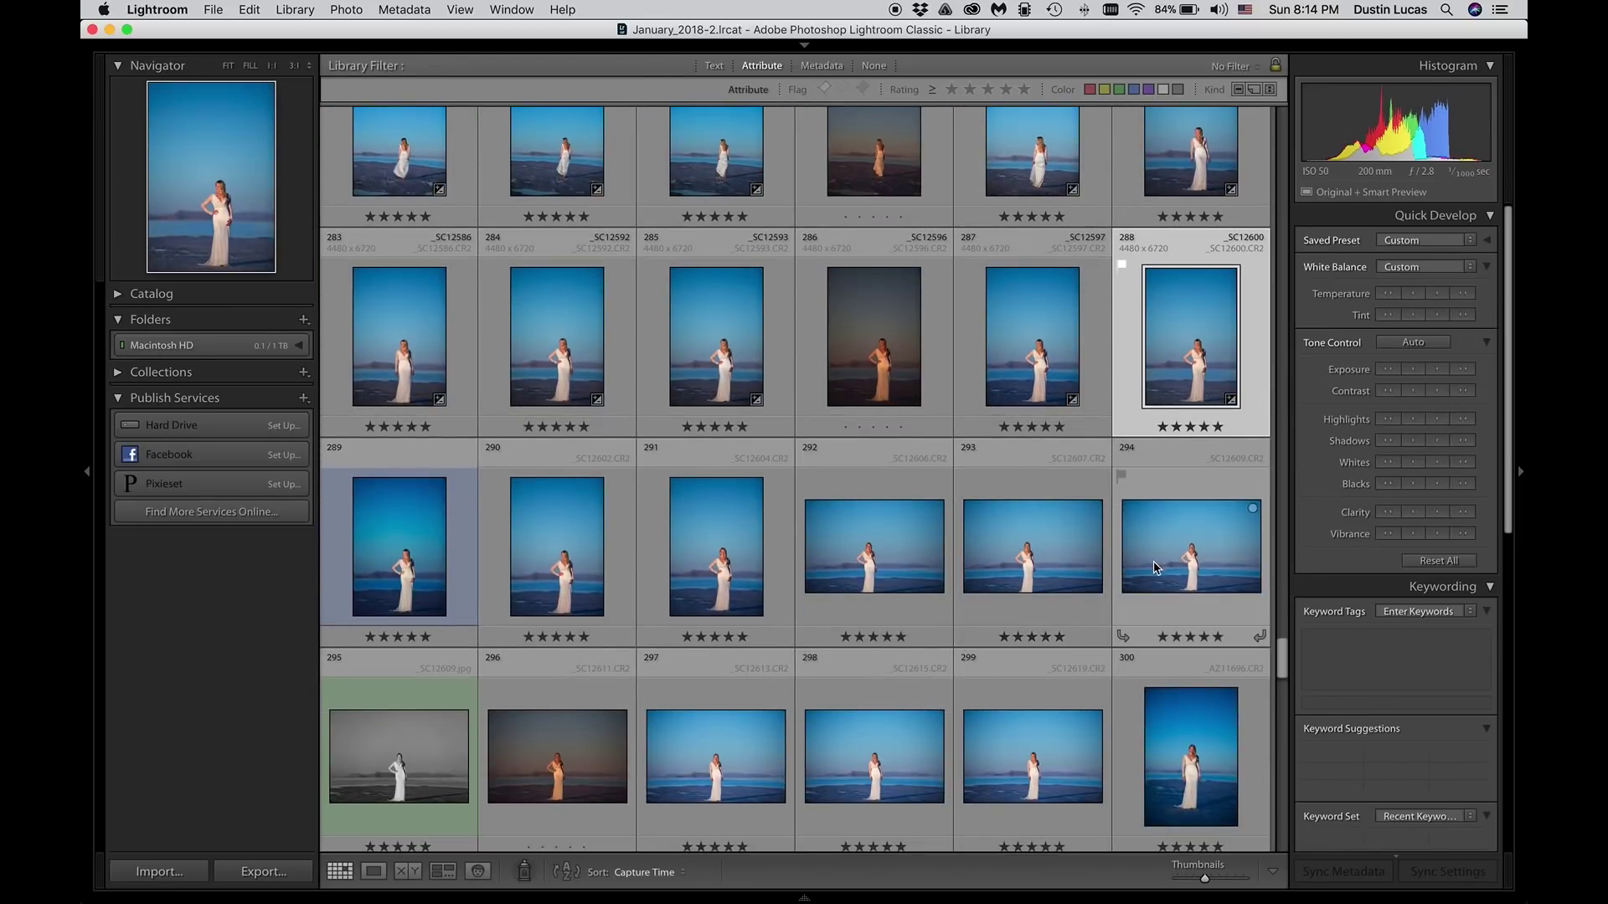
{"action": "left_click", "coordinate": [1162, 574], "text": "shift"}
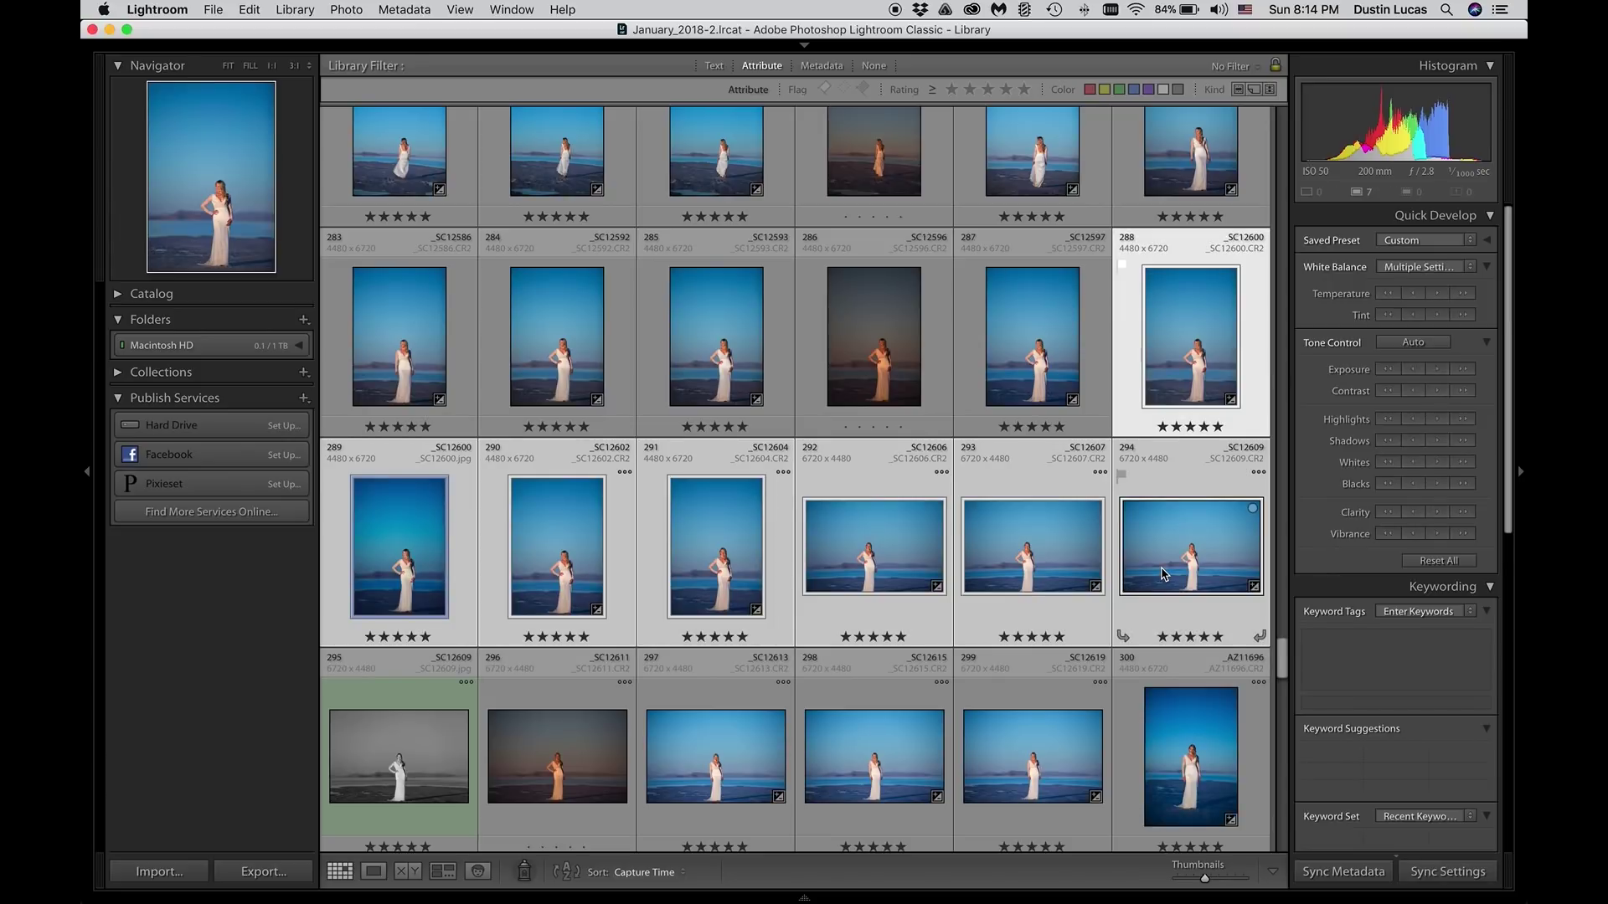
{"action": "scroll", "coordinate": [1162, 575], "scroll_direction": "down", "scroll_amount": 1}
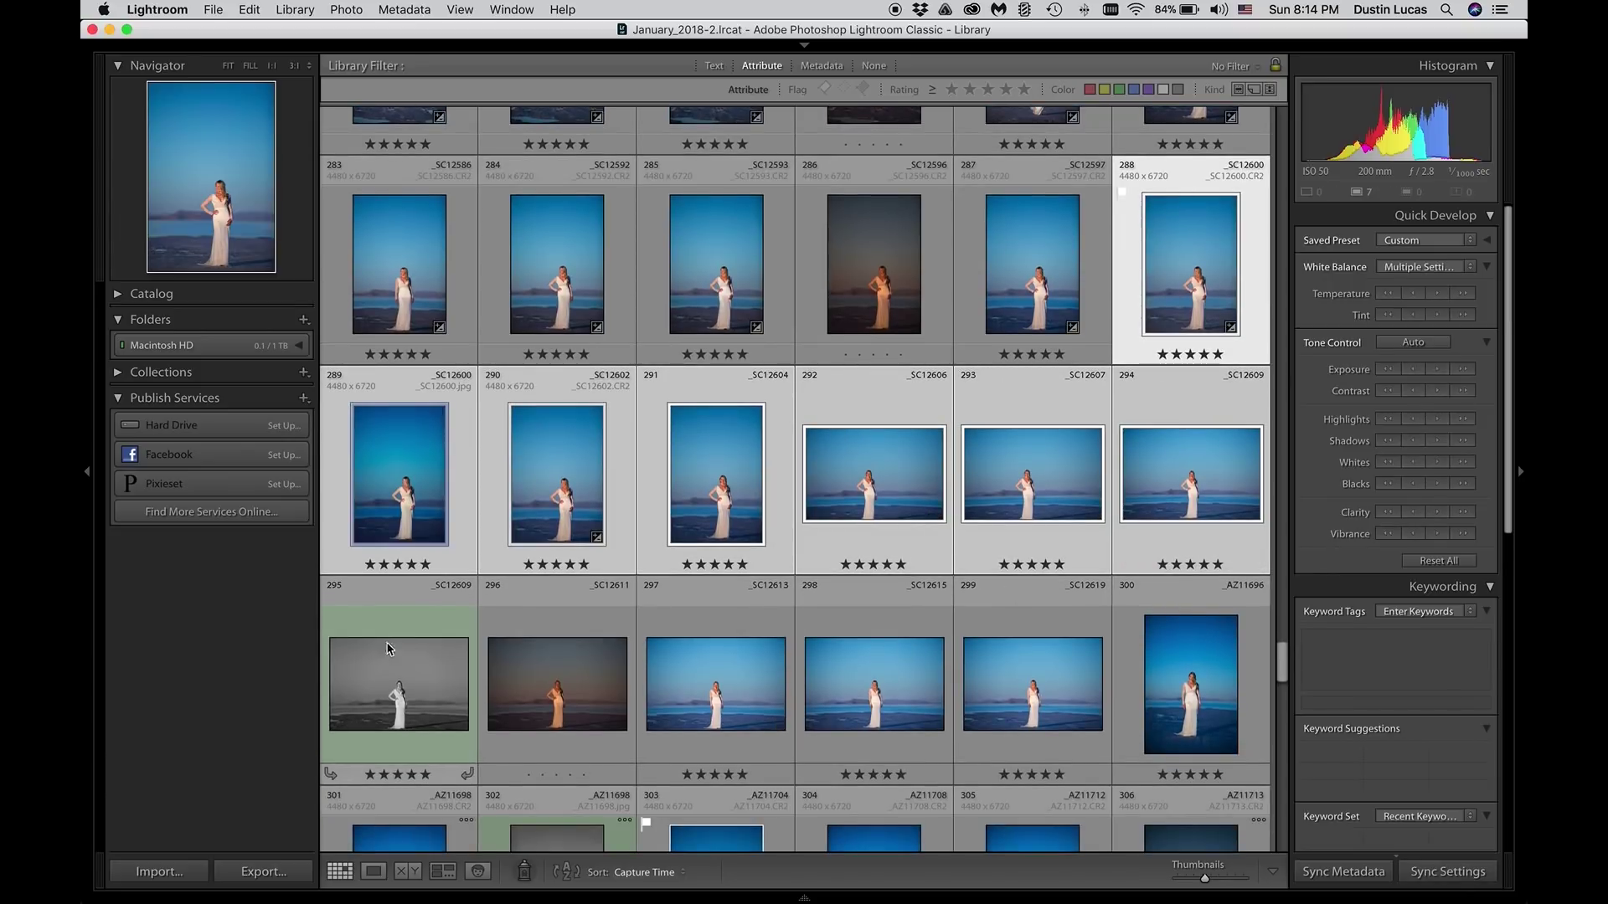
{"action": "left_click", "coordinate": [745, 700], "text": "super"}
{"action": "left_click", "coordinate": [888, 702], "text": "super"}
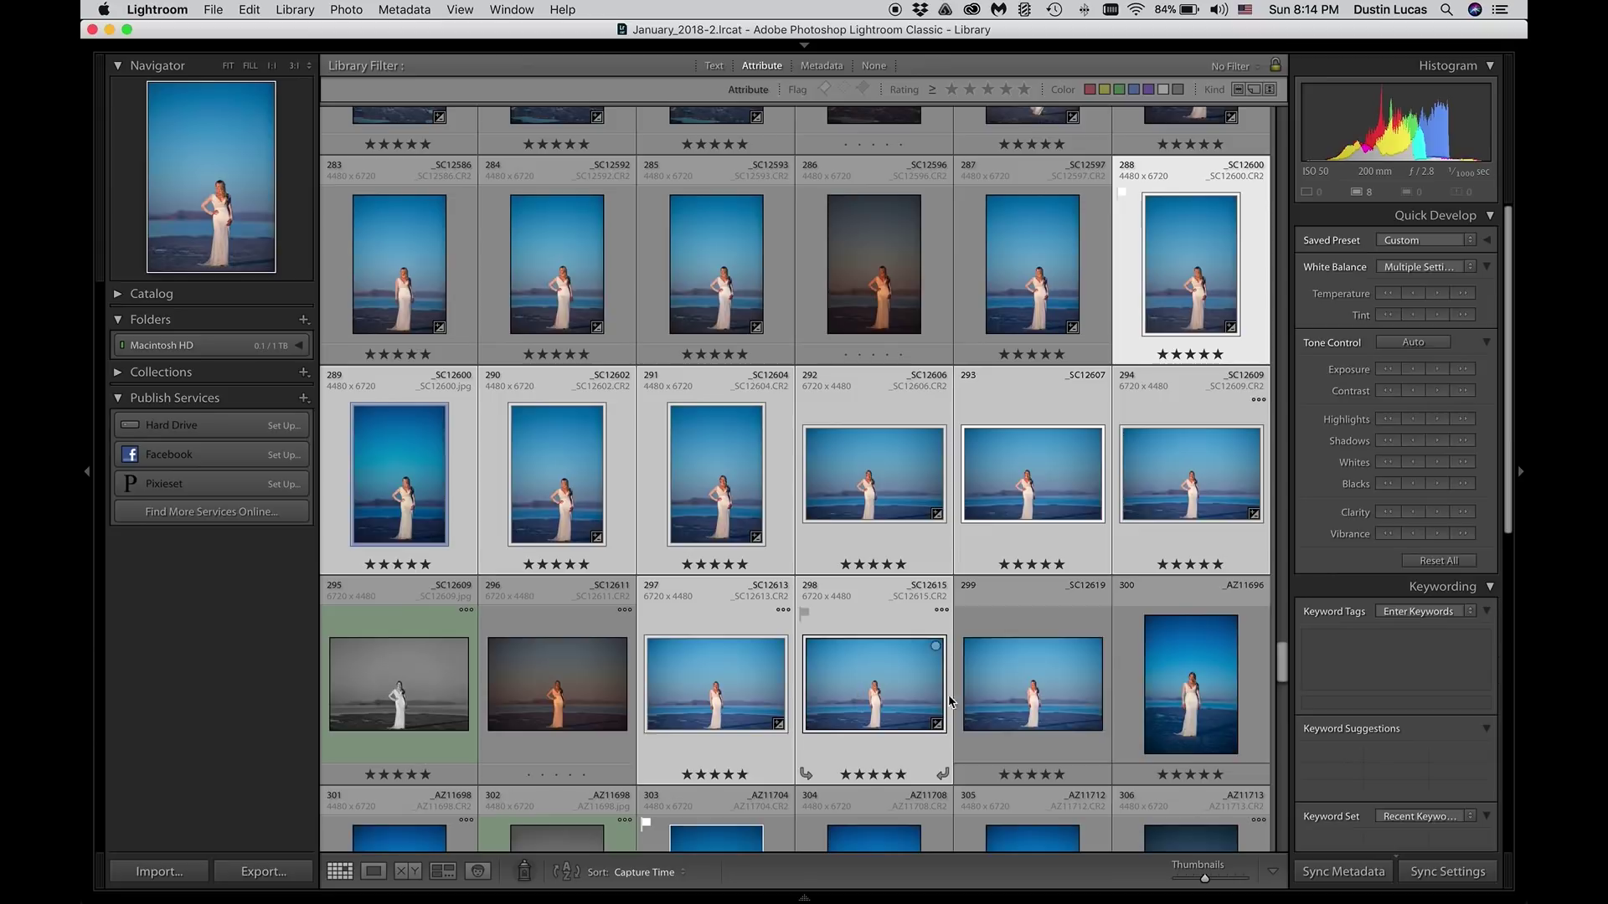
{"action": "left_click", "coordinate": [1059, 703], "text": "super"}
{"action": "left_click", "coordinate": [1206, 708], "text": "super"}
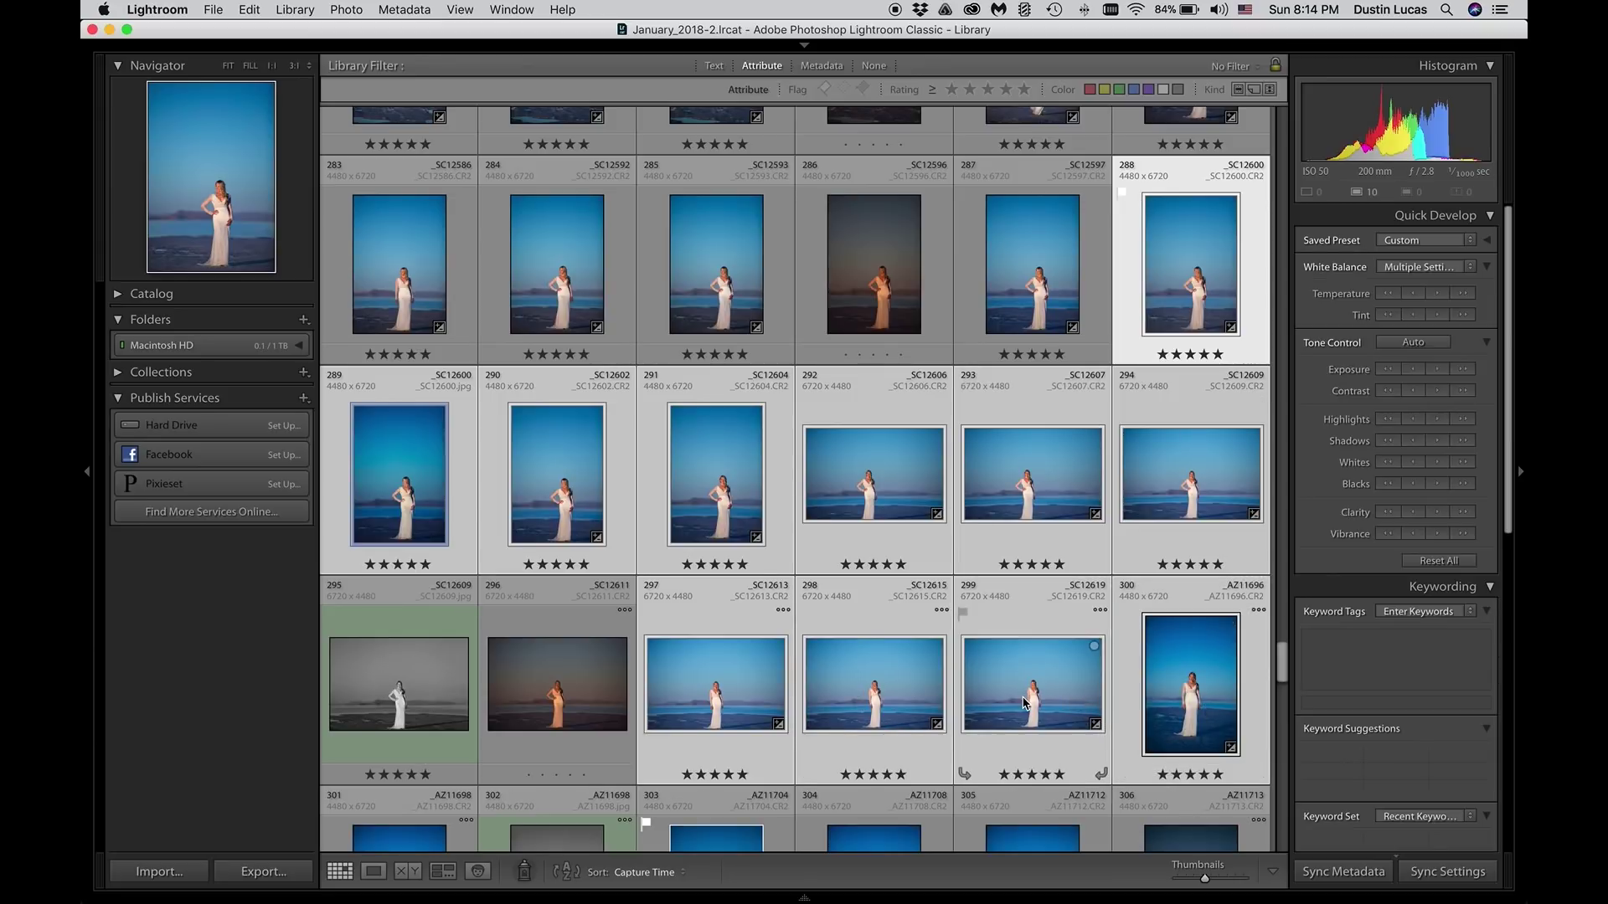
{"action": "scroll", "coordinate": [1023, 703], "scroll_direction": "down", "scroll_amount": 2}
{"action": "left_click", "coordinate": [419, 758], "text": "super"}
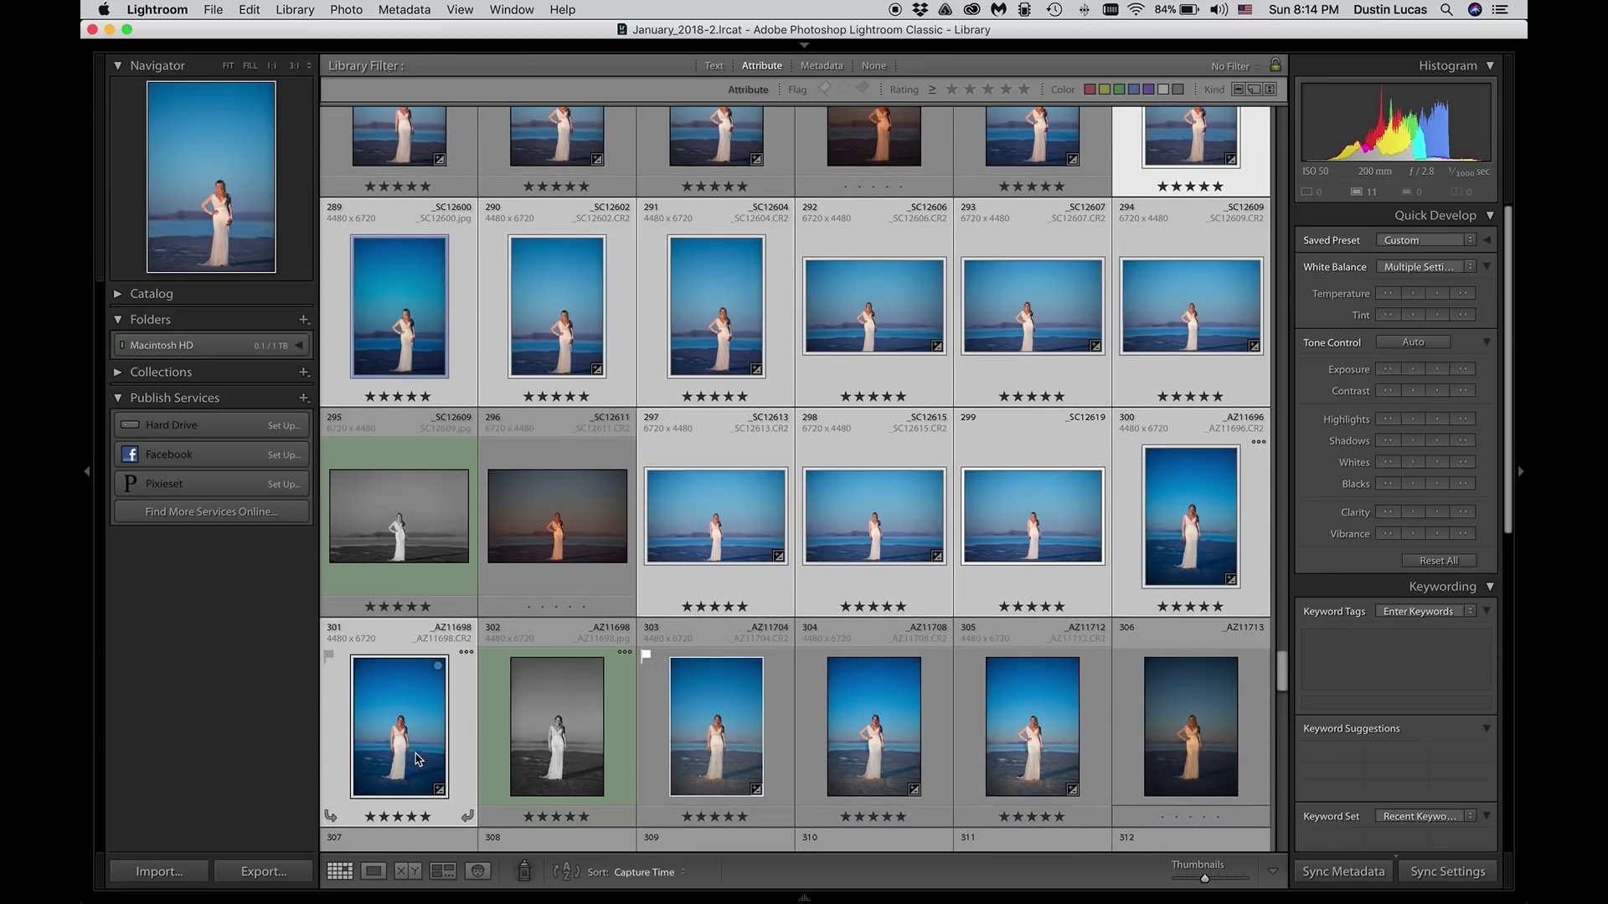
{"action": "left_click", "coordinate": [860, 756], "text": "super"}
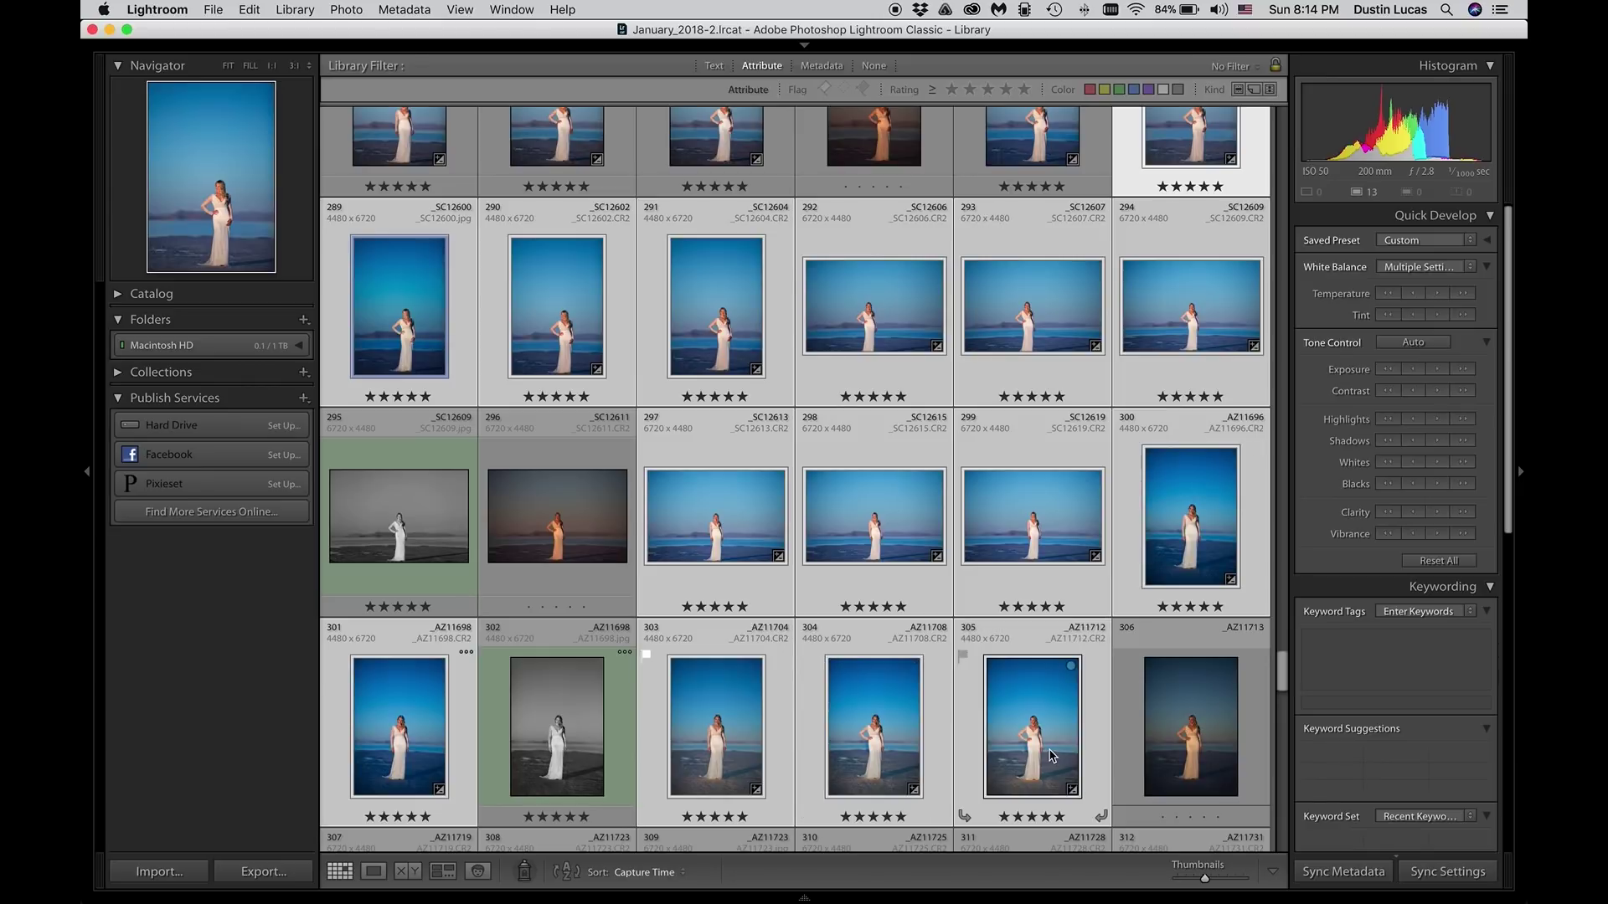
Step: Synchronize only the local adjustments (brush, graduated filters and radial filters) from _SC12600.CR2 to the selected photos
{"action": "key", "text": "super+shift+s"}
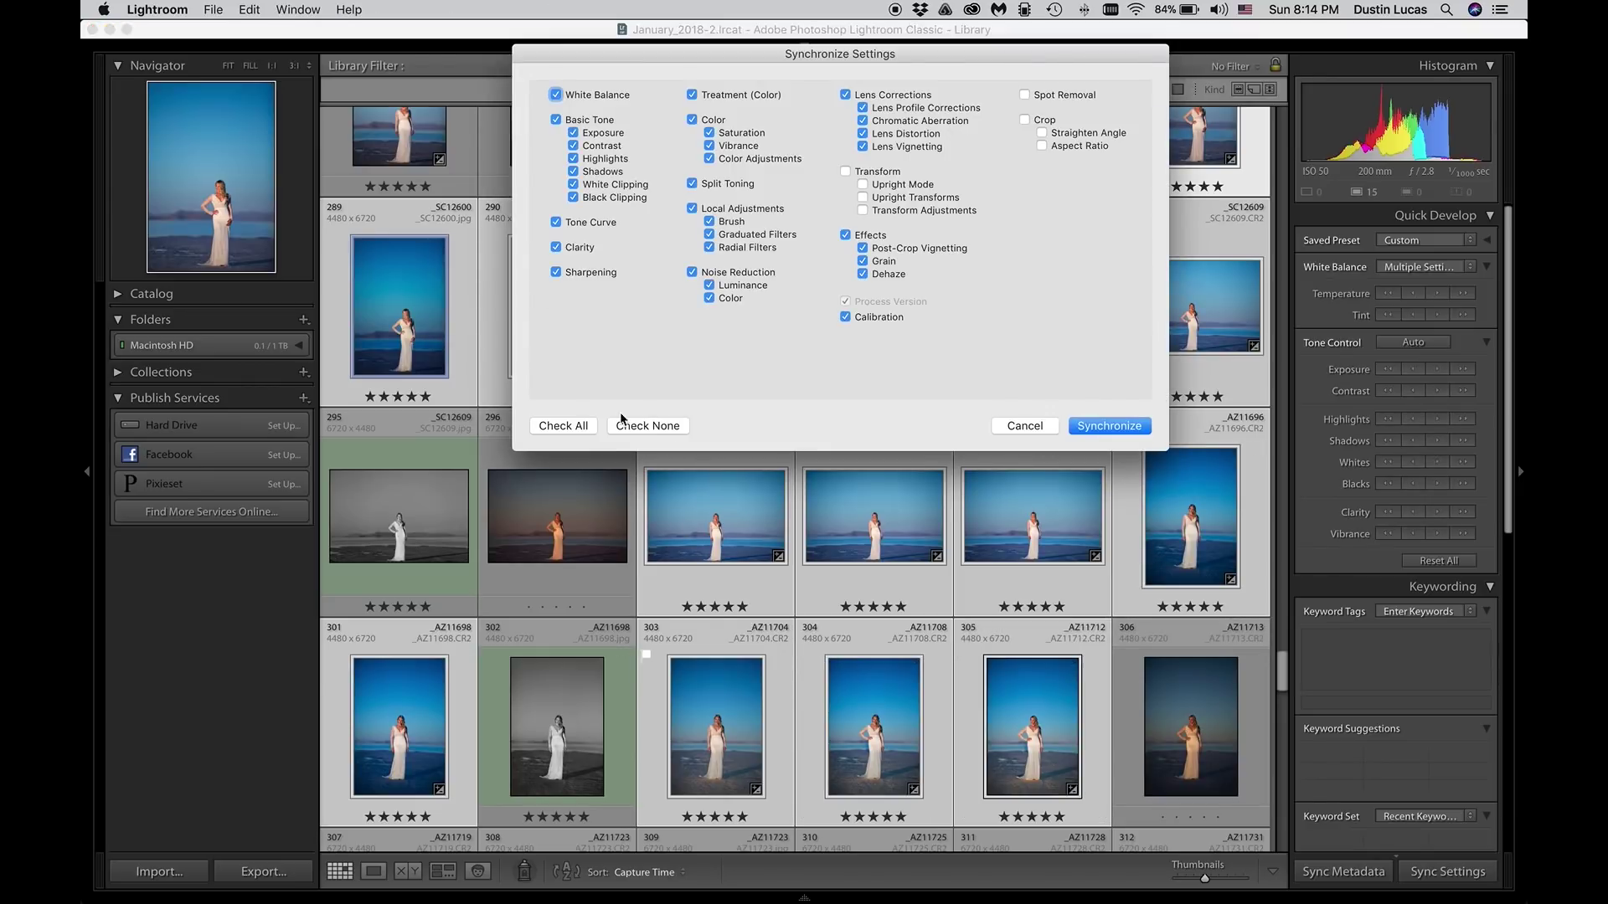
{"action": "left_click", "coordinate": [621, 423]}
{"action": "left_click", "coordinate": [712, 210]}
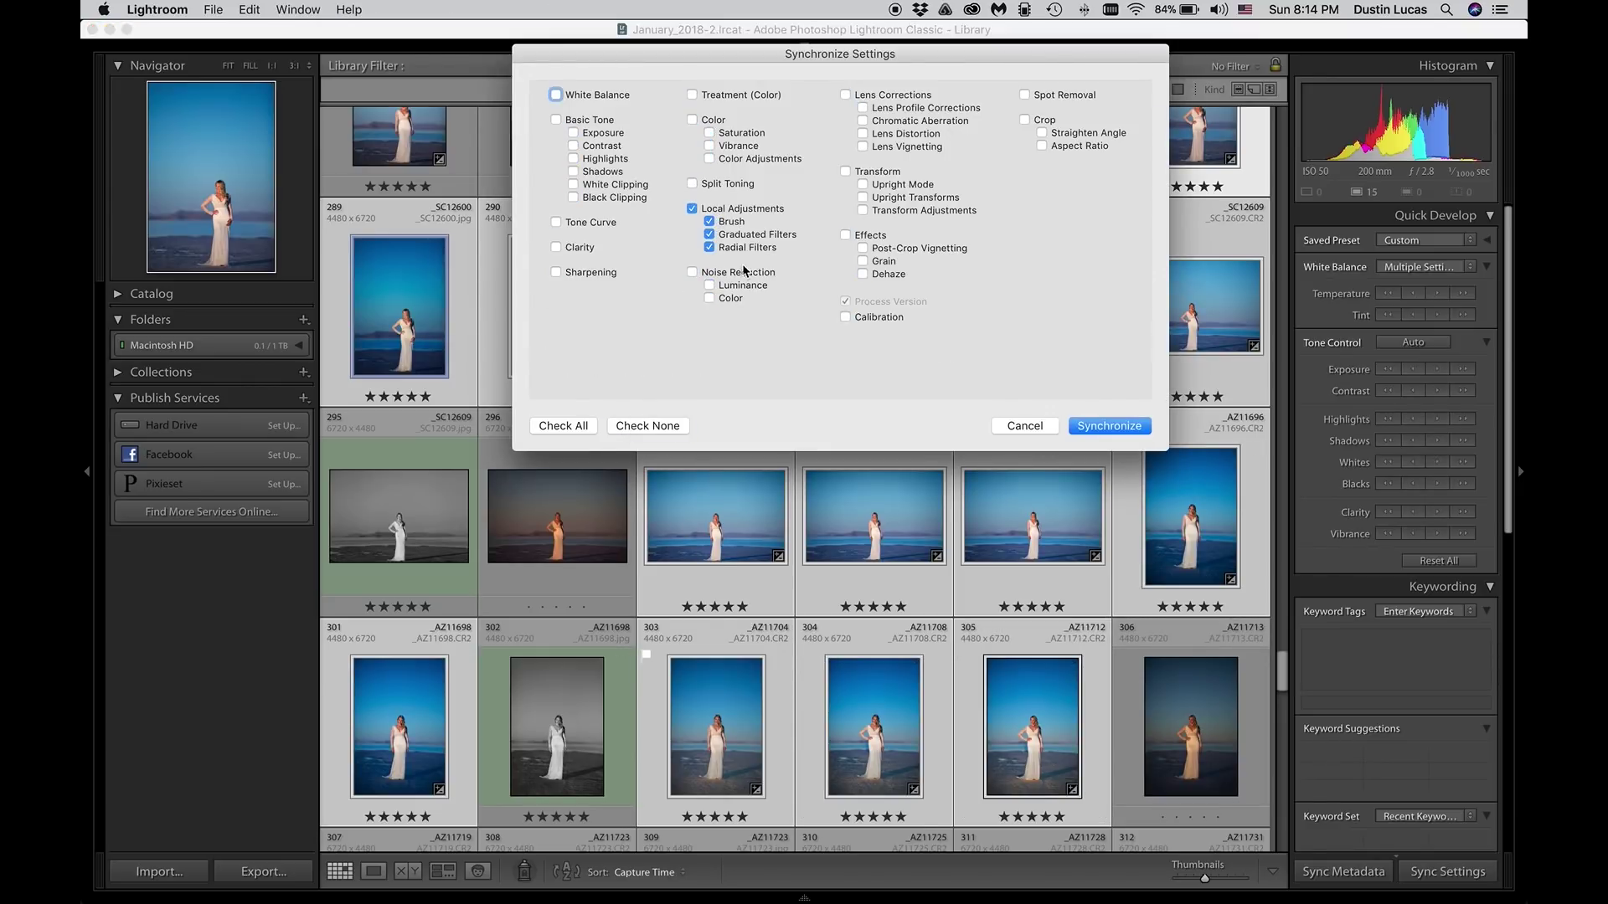
{"action": "left_click", "coordinate": [1090, 427]}
Step: Survey the synchronized photos together with the side panels hidden
{"action": "scroll", "coordinate": [862, 485], "scroll_direction": "up", "scroll_amount": 2}
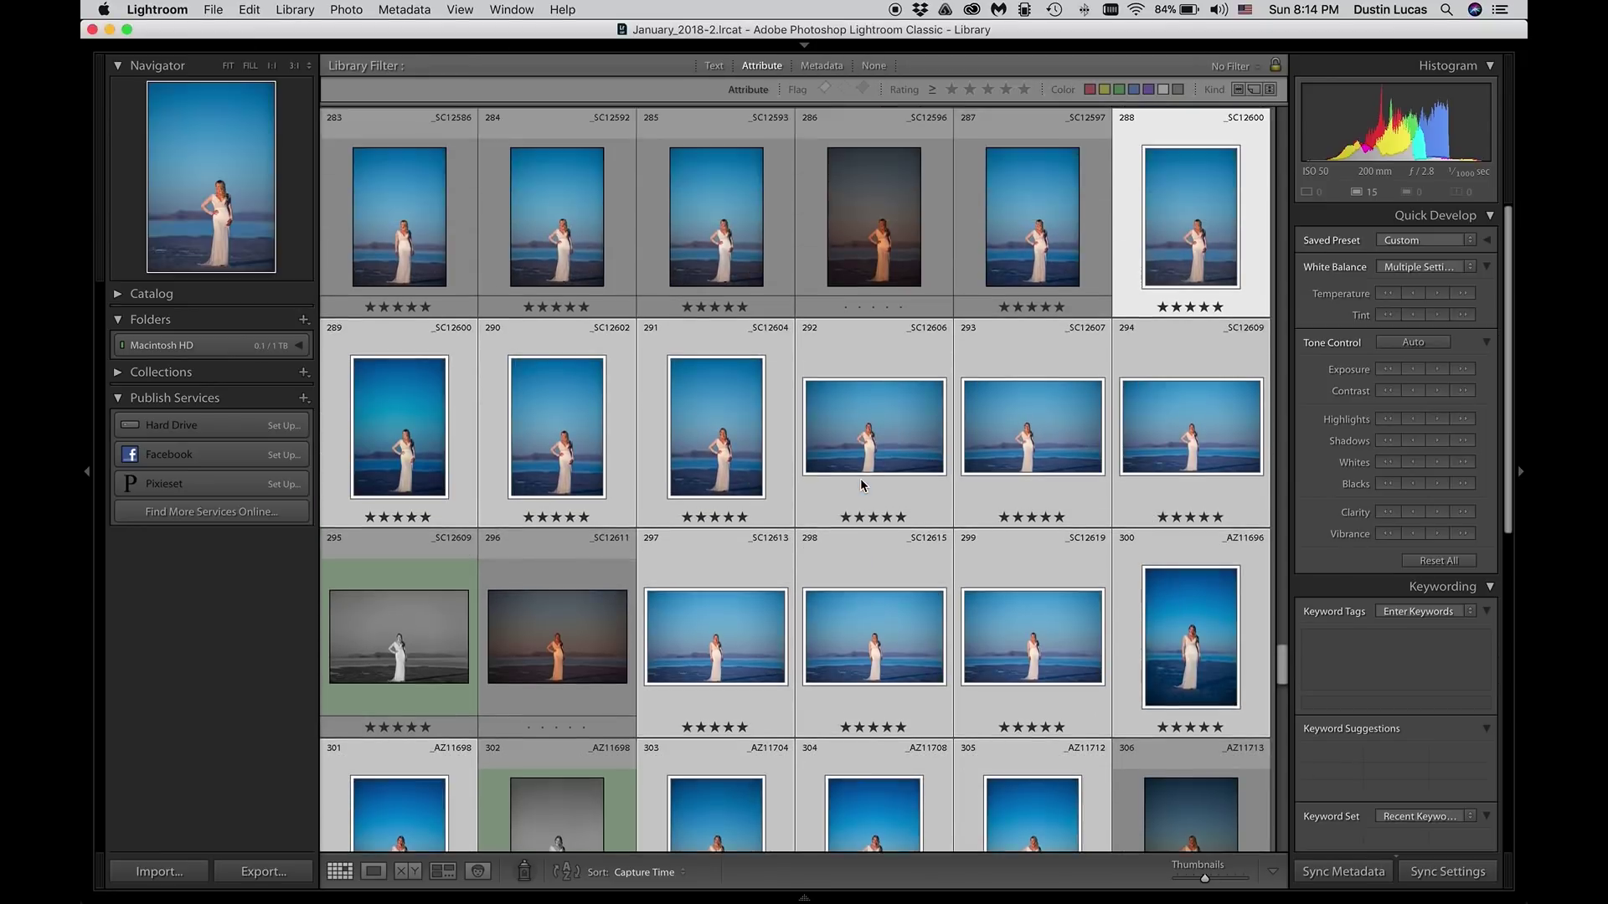
{"action": "key", "text": "n"}
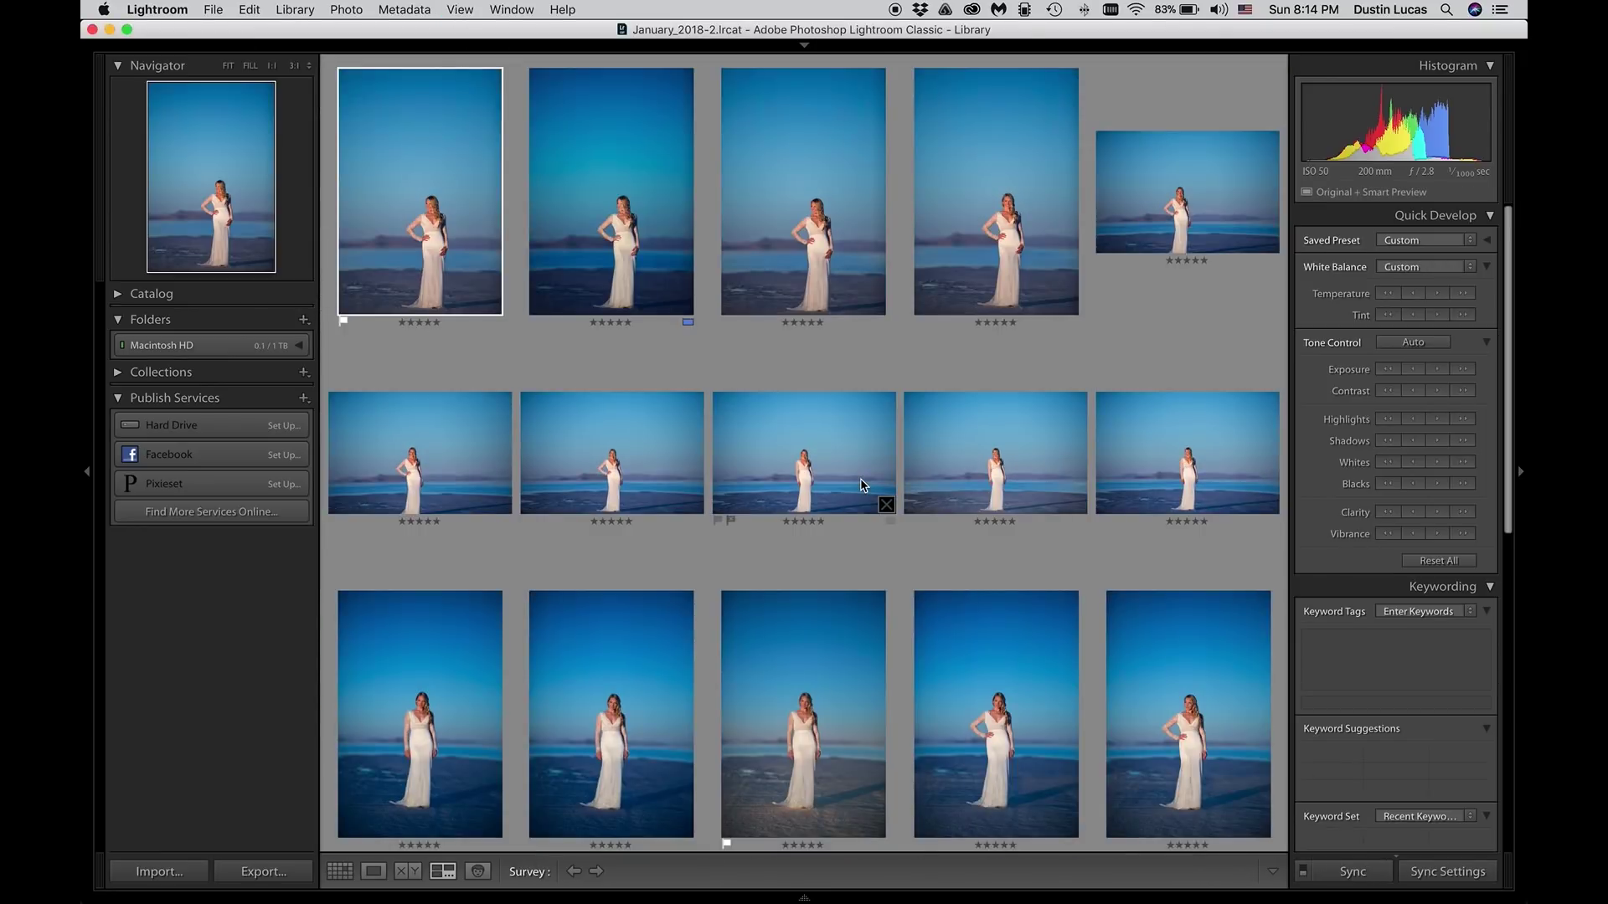
{"action": "key", "text": "Tab"}
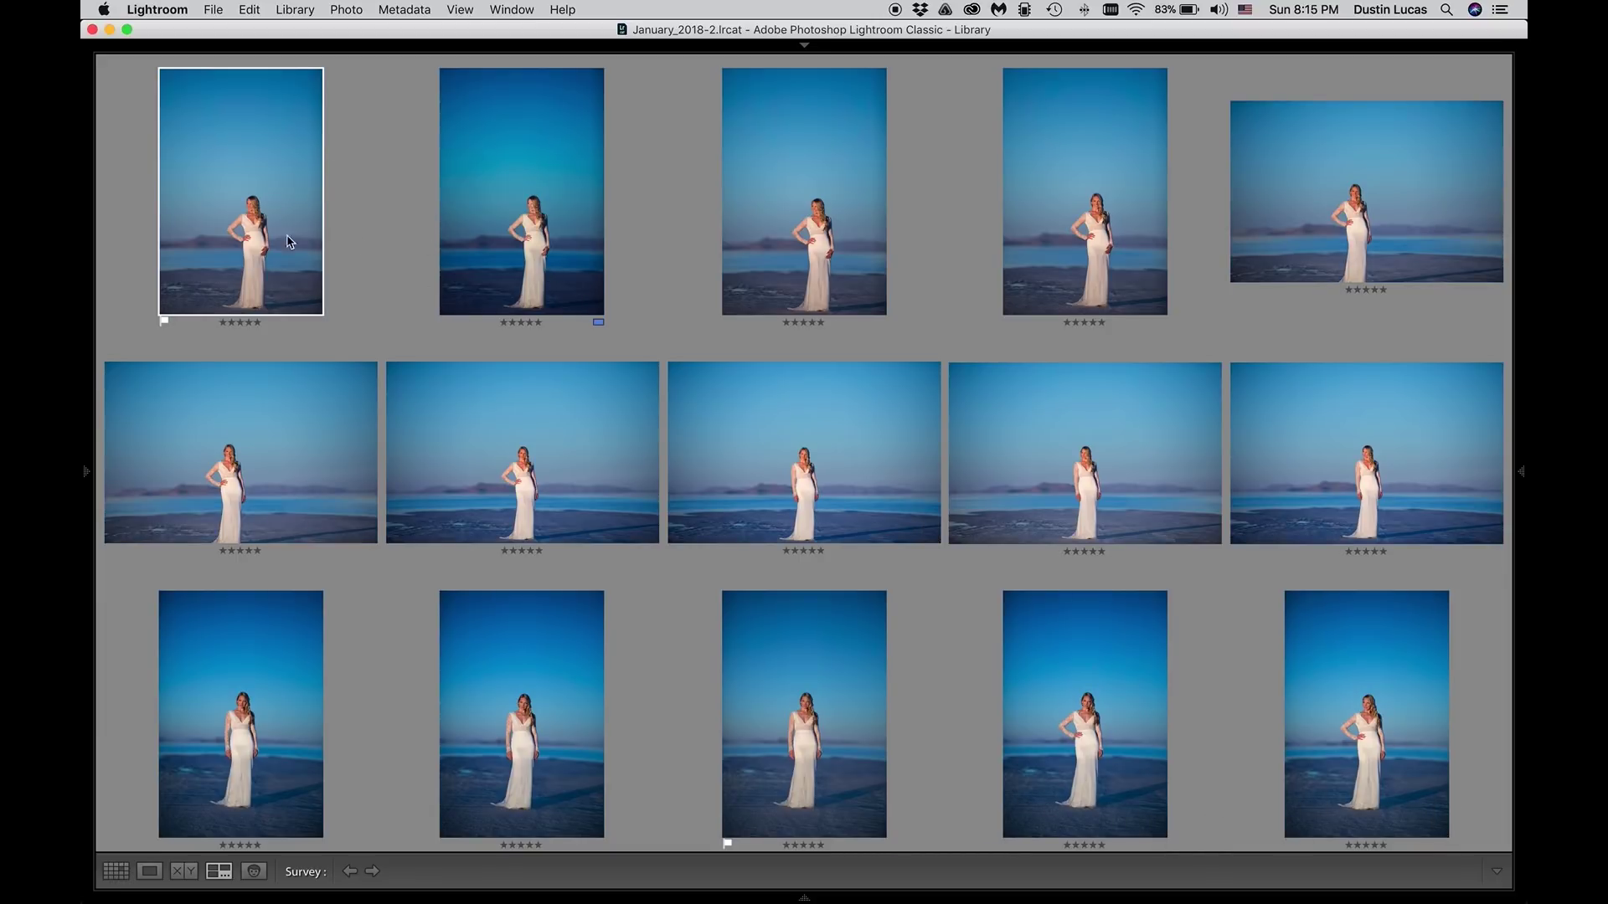
Step: Remove _SC12600.jpg from the selection and survey the remaining white-dress photos together
{"action": "key", "text": "g"}
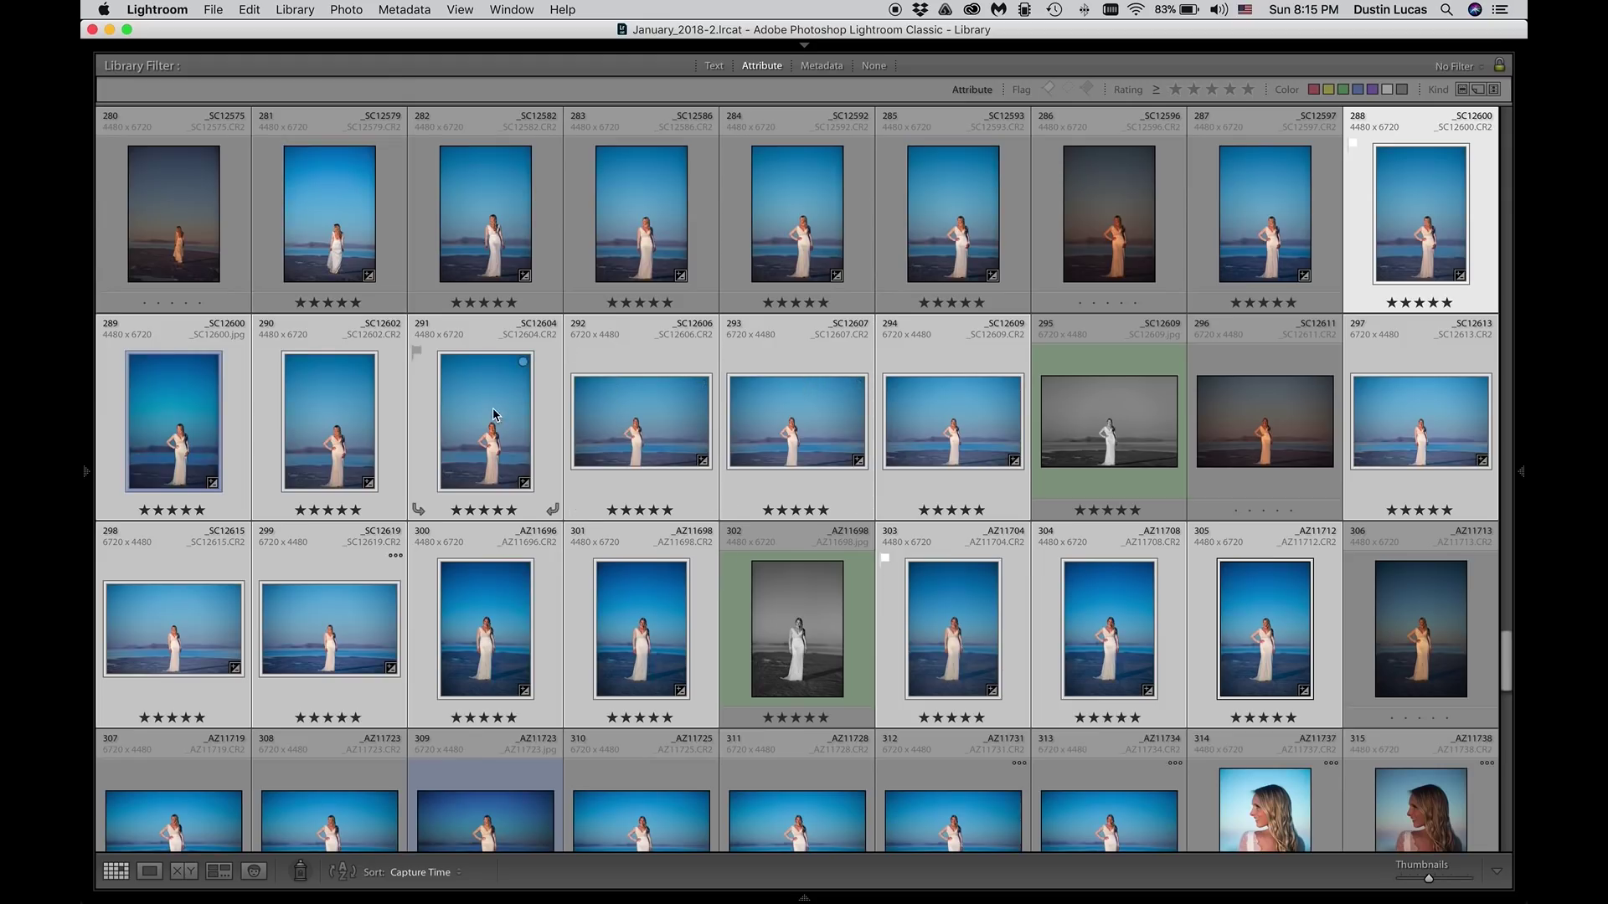
{"action": "left_click", "coordinate": [186, 407], "text": "super"}
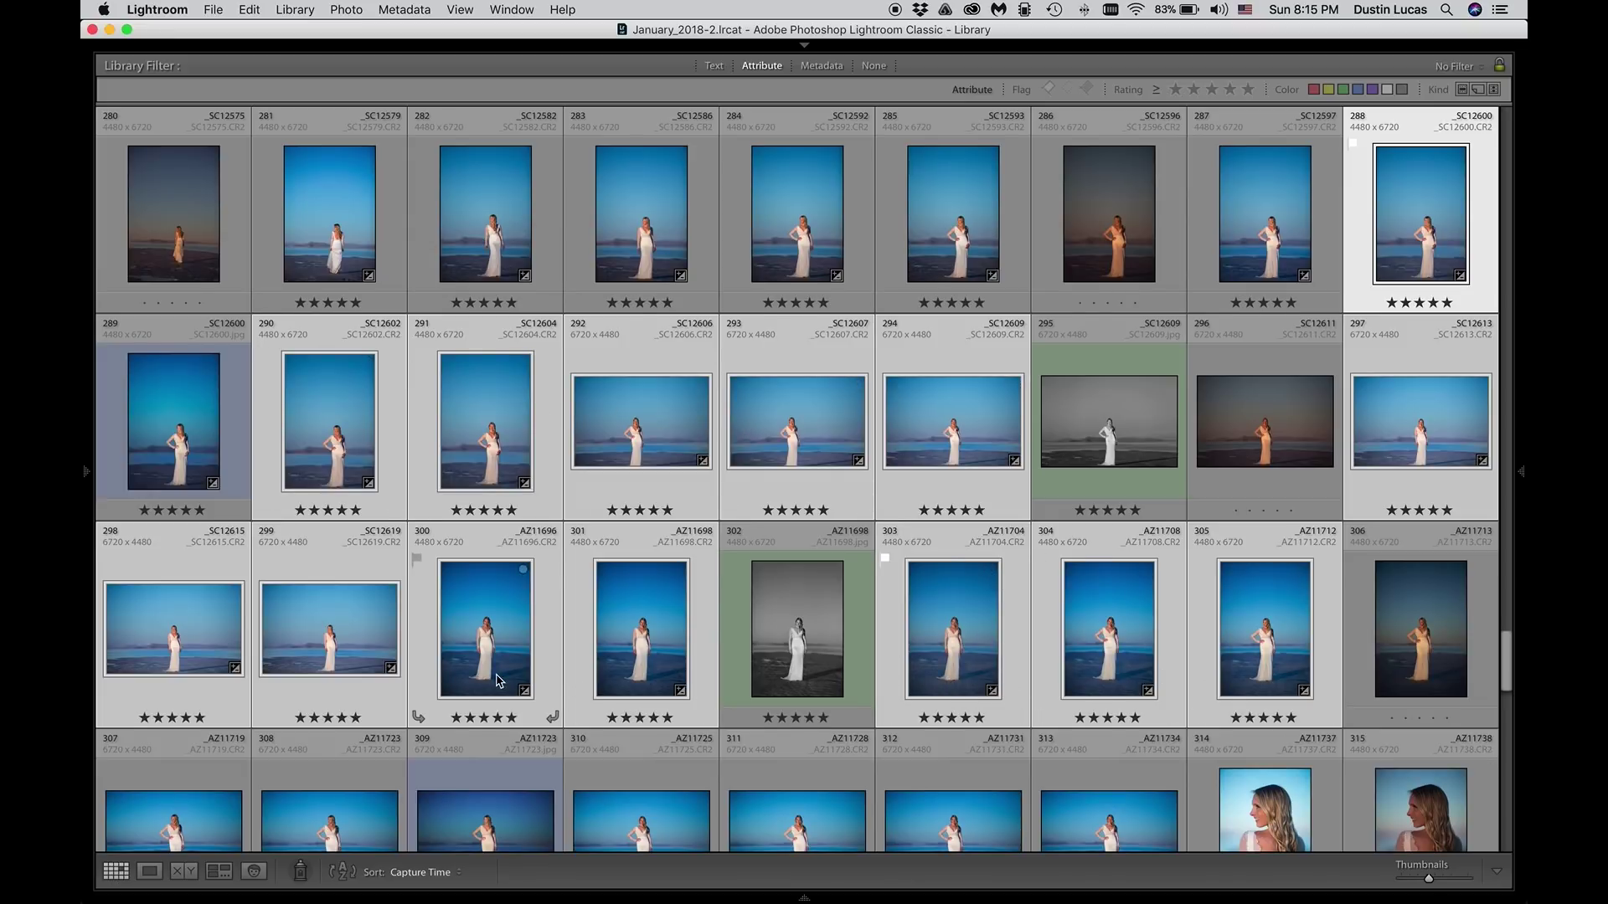
{"action": "scroll", "coordinate": [499, 679], "scroll_direction": "down", "scroll_amount": 1}
{"action": "key", "text": "n"}
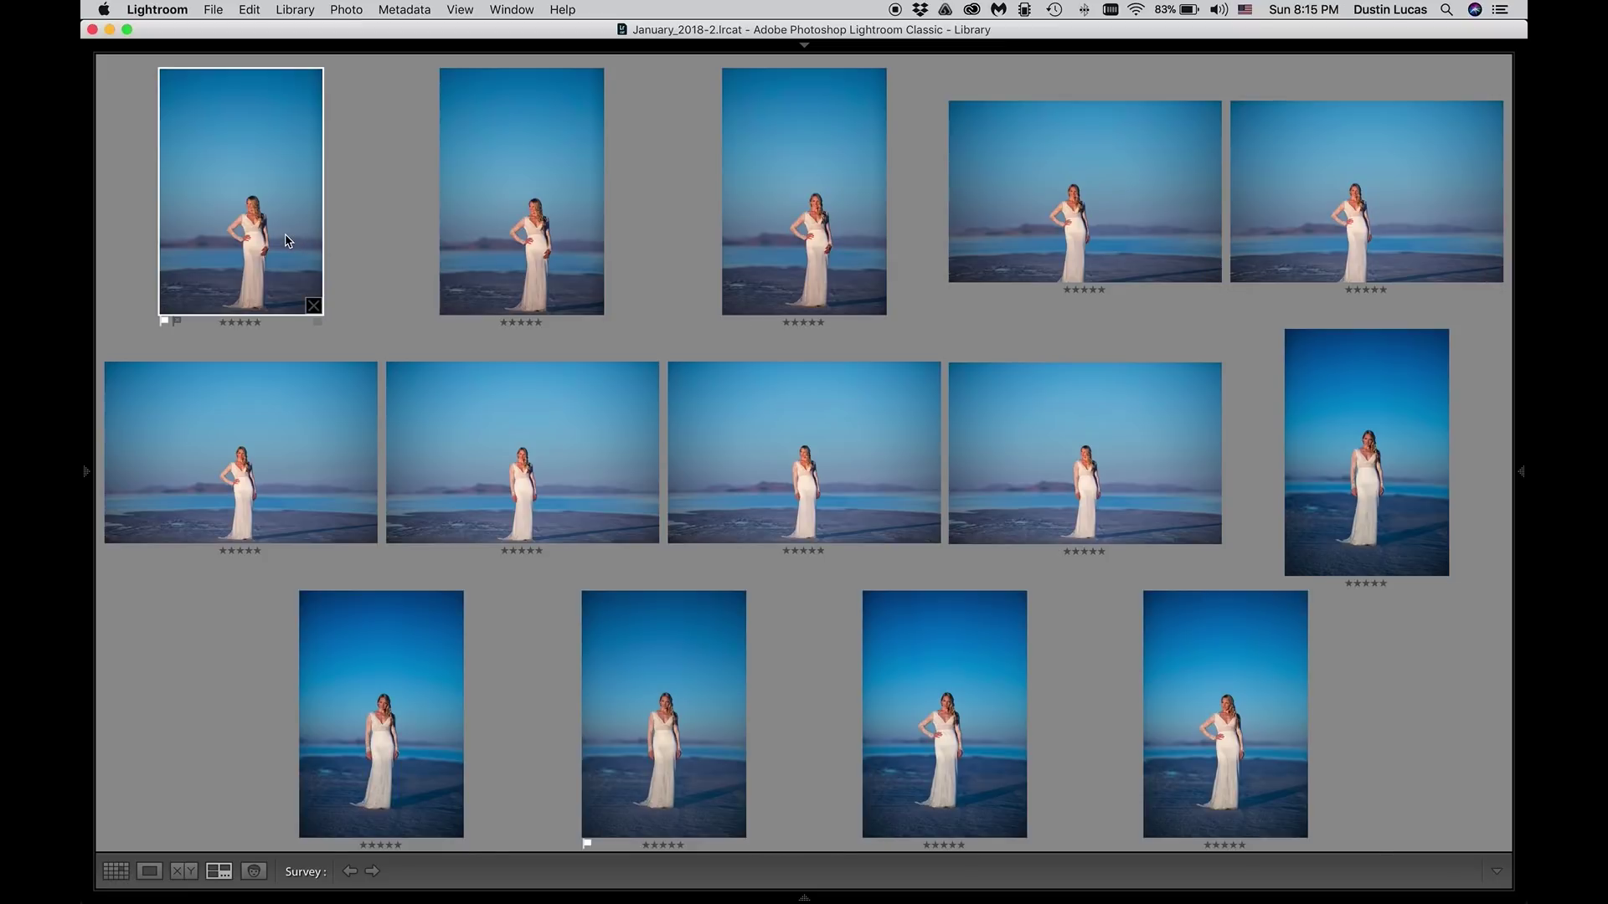
Step: Open _SC12600.CR2 for developing, select its ground graduated filter and show the mask overlay
{"action": "key", "text": "d"}
{"action": "key", "text": "m"}
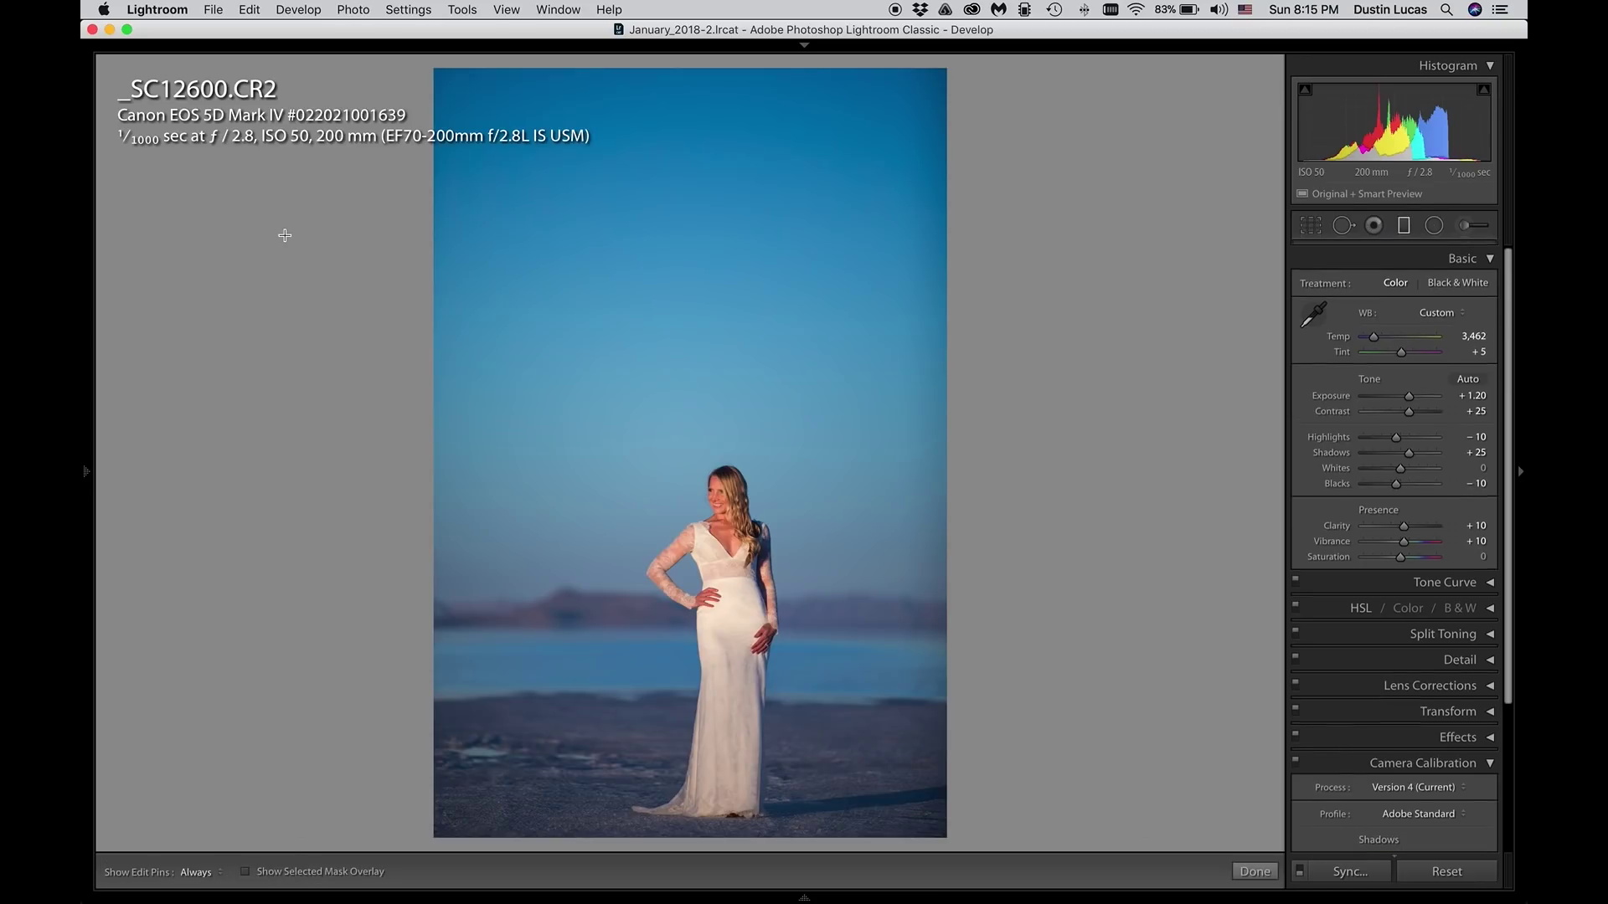
{"action": "left_click", "coordinate": [682, 676]}
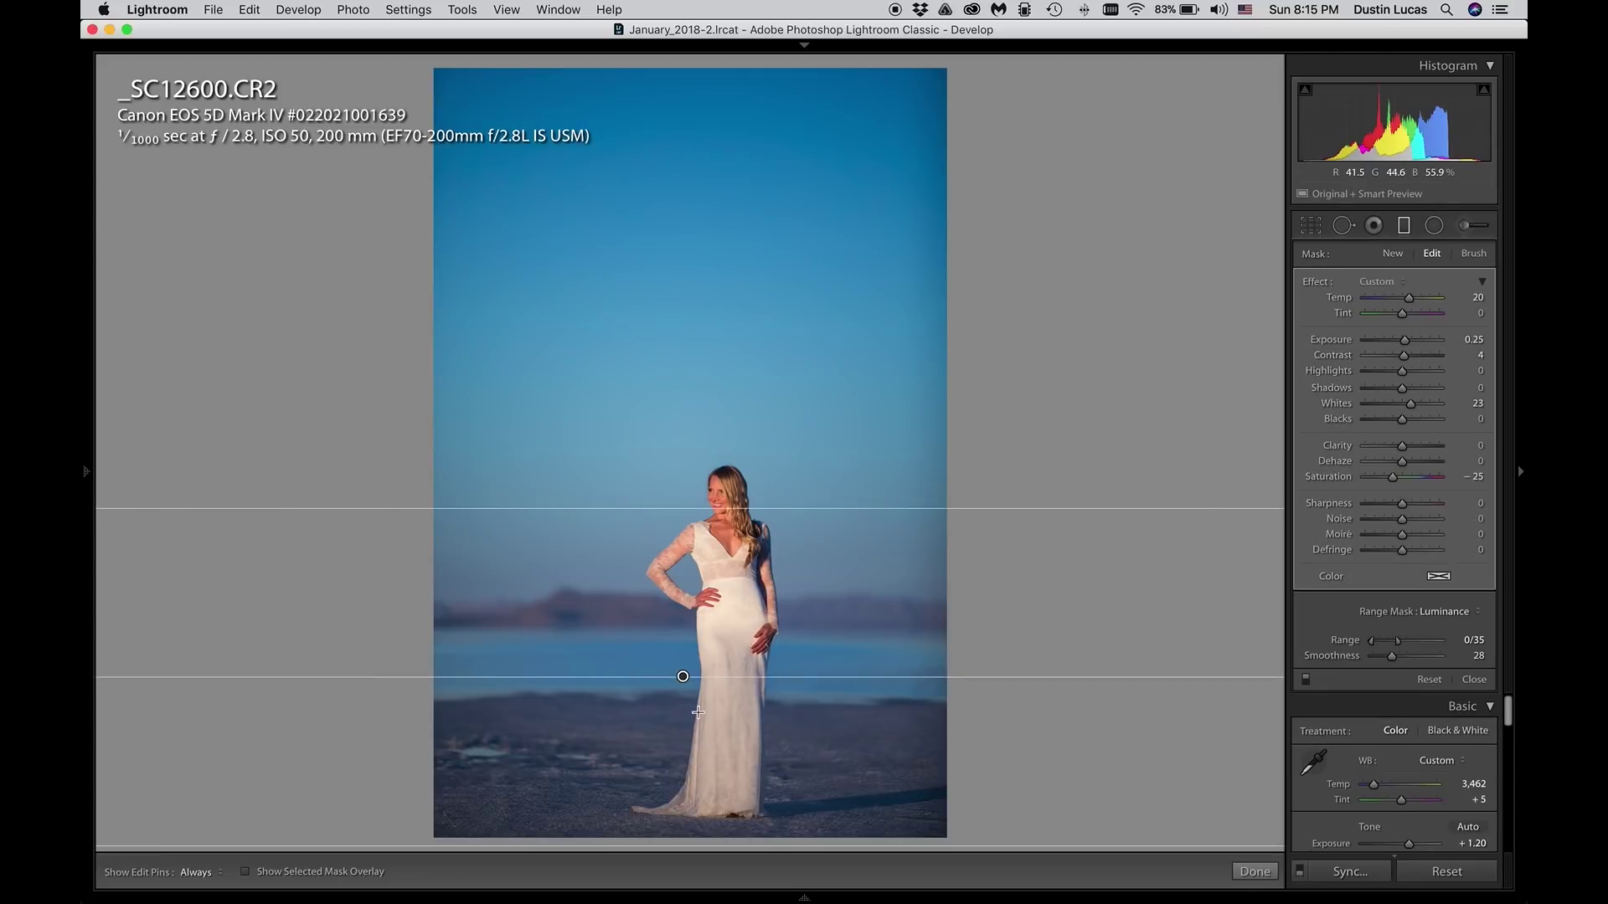
{"action": "key", "text": "o"}
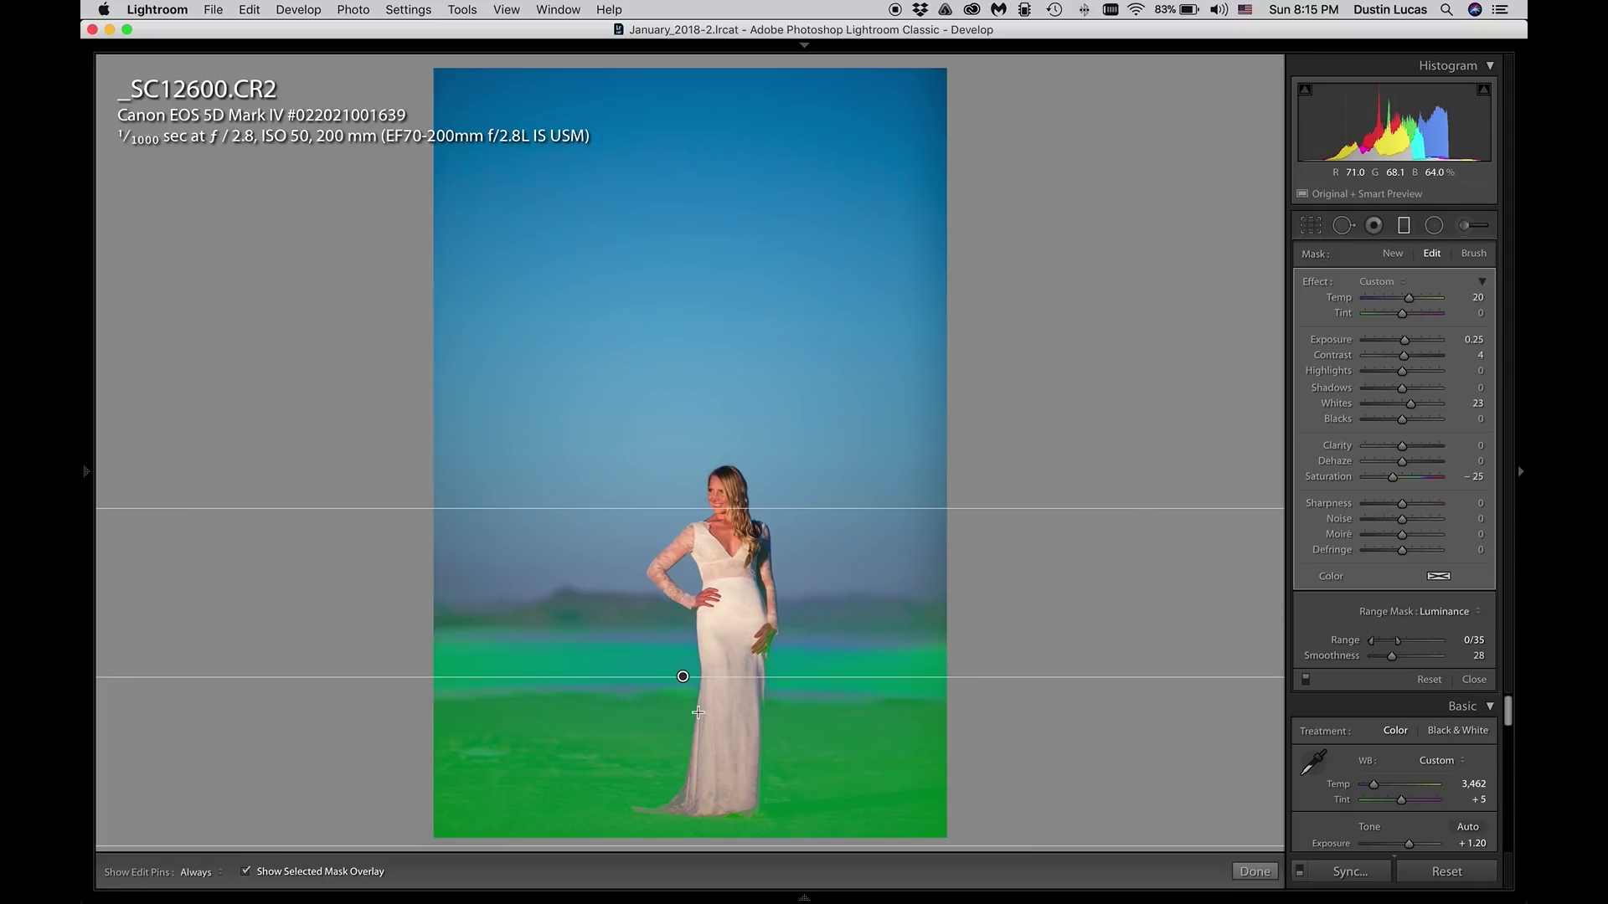
Step: Check the ground filter's mask overlay on the following photos through _SC12613.CR2, and hide the overlay
{"action": "key", "text": "super+Right"}
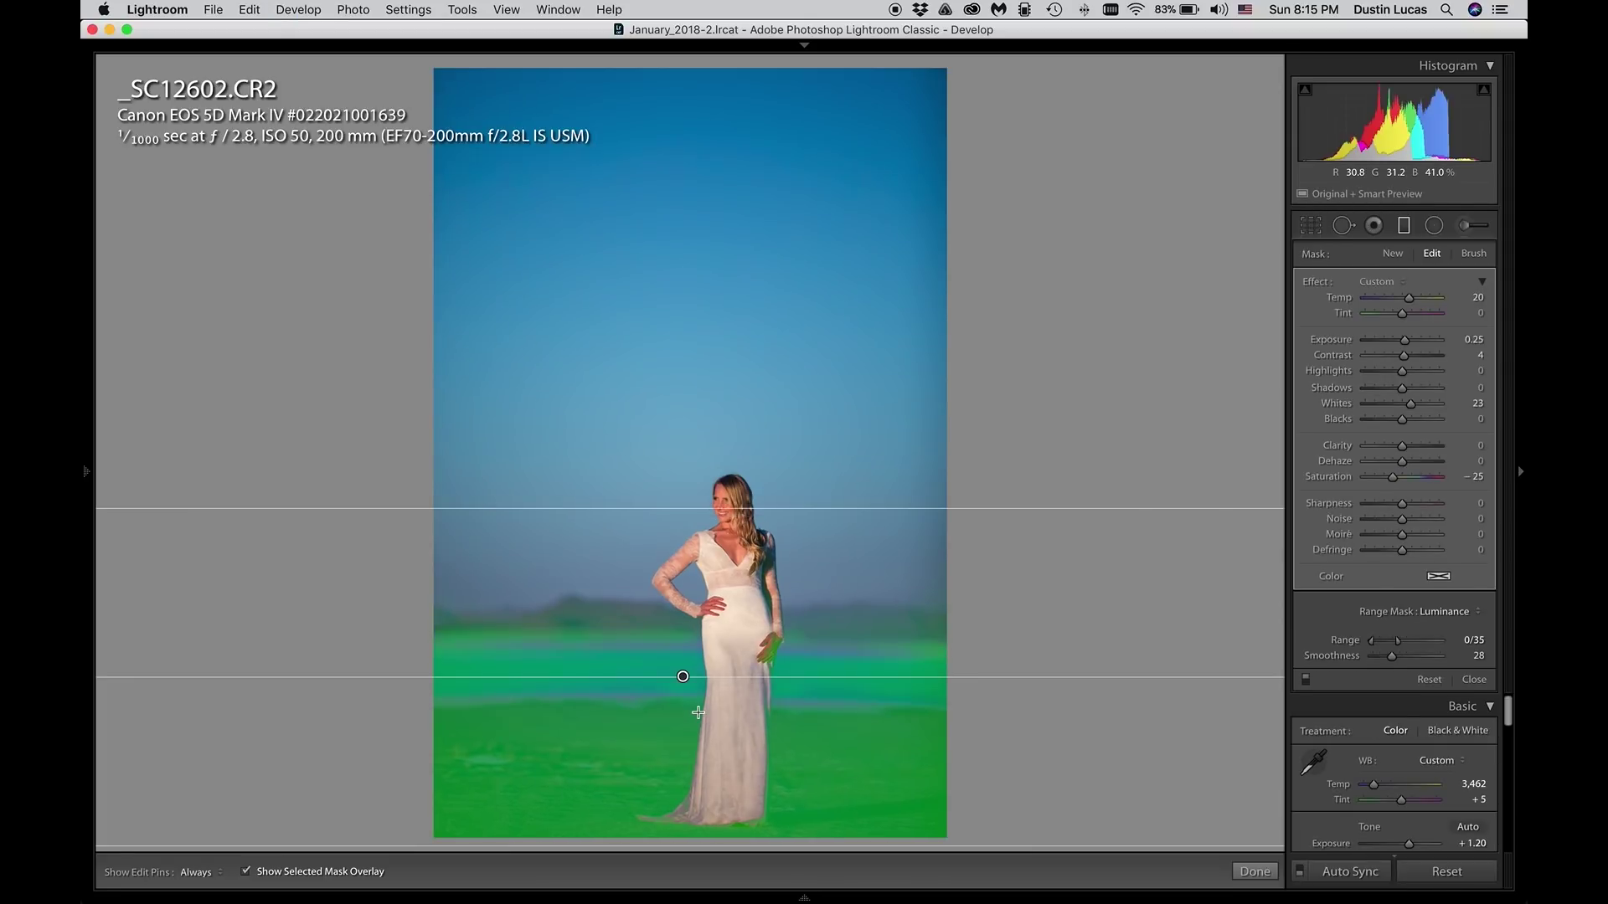
{"action": "key", "text": "super+Right"}
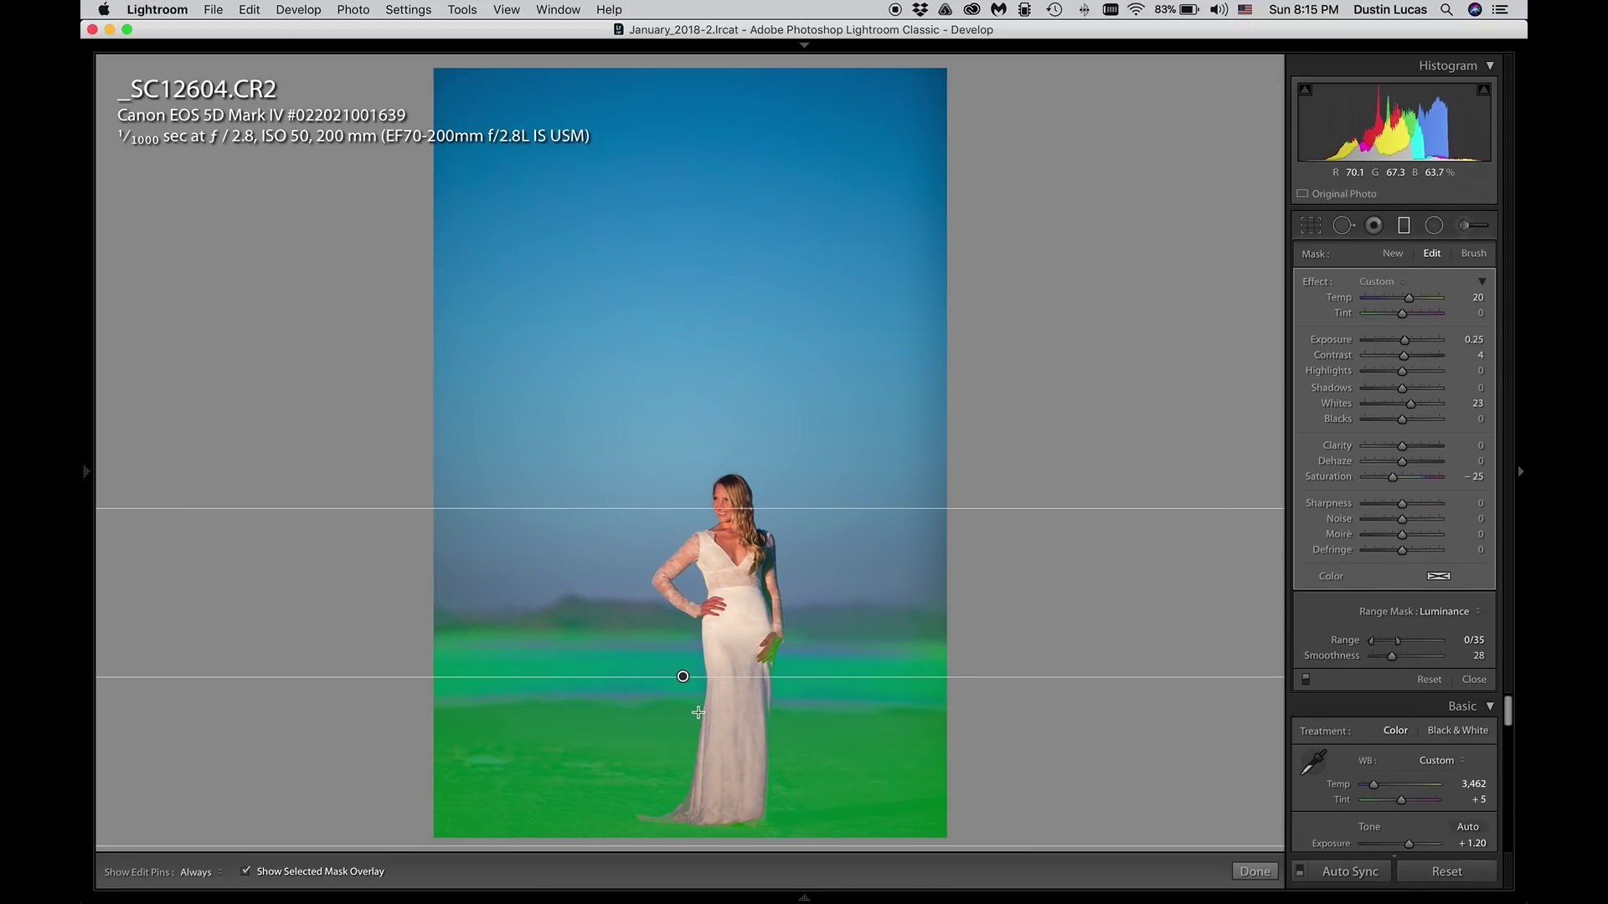
{"action": "key", "text": "super+Right"}
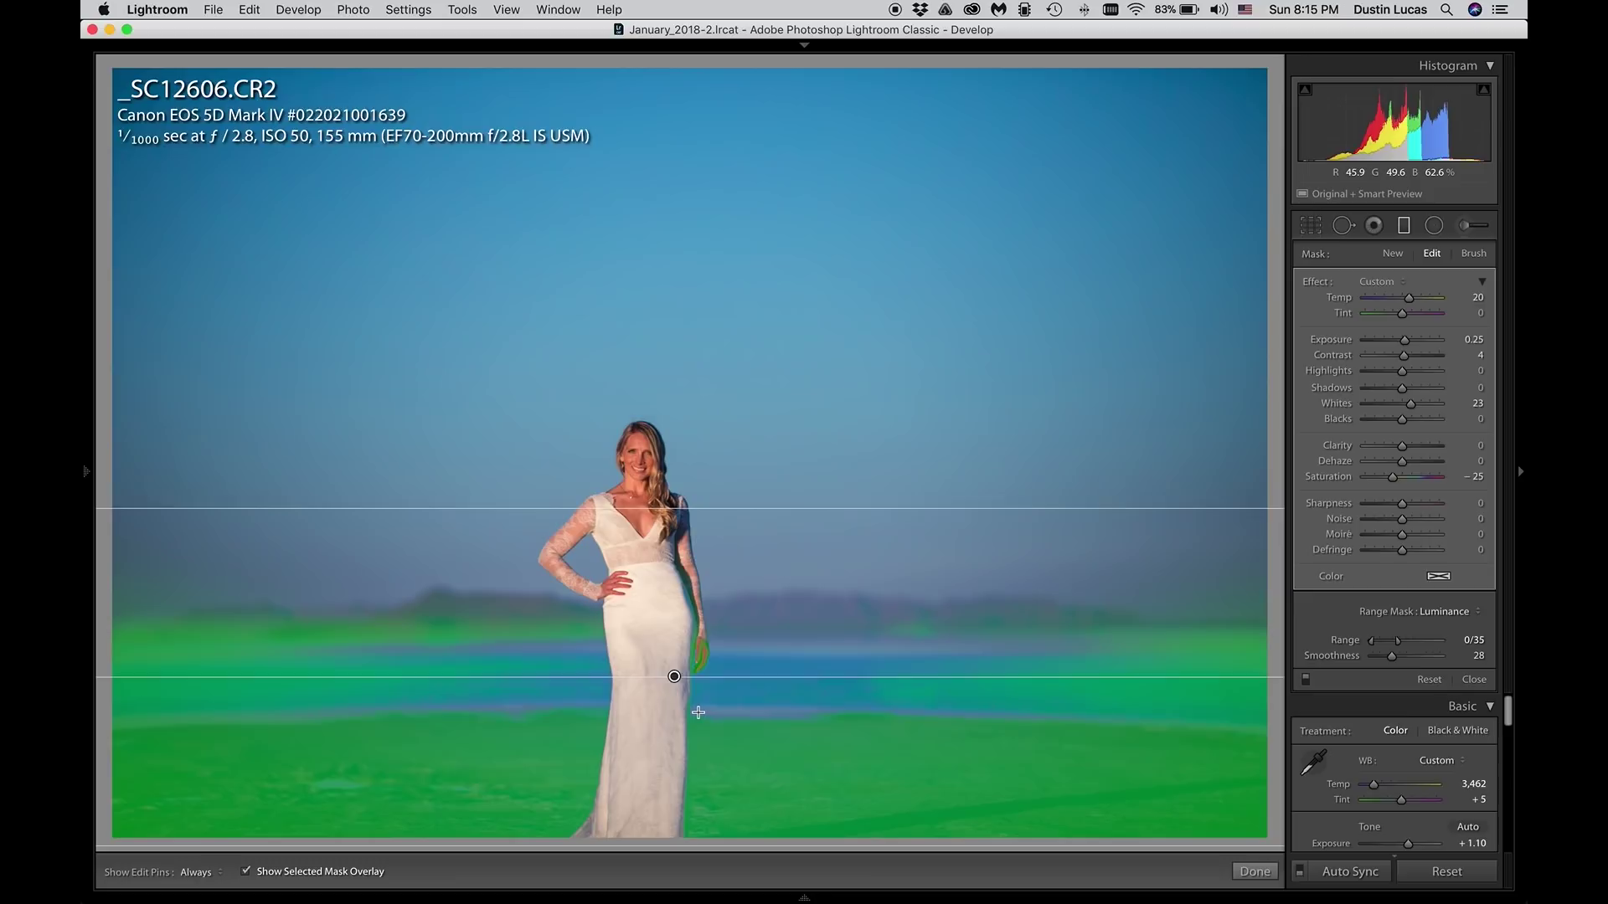
{"action": "key", "text": "super+Right"}
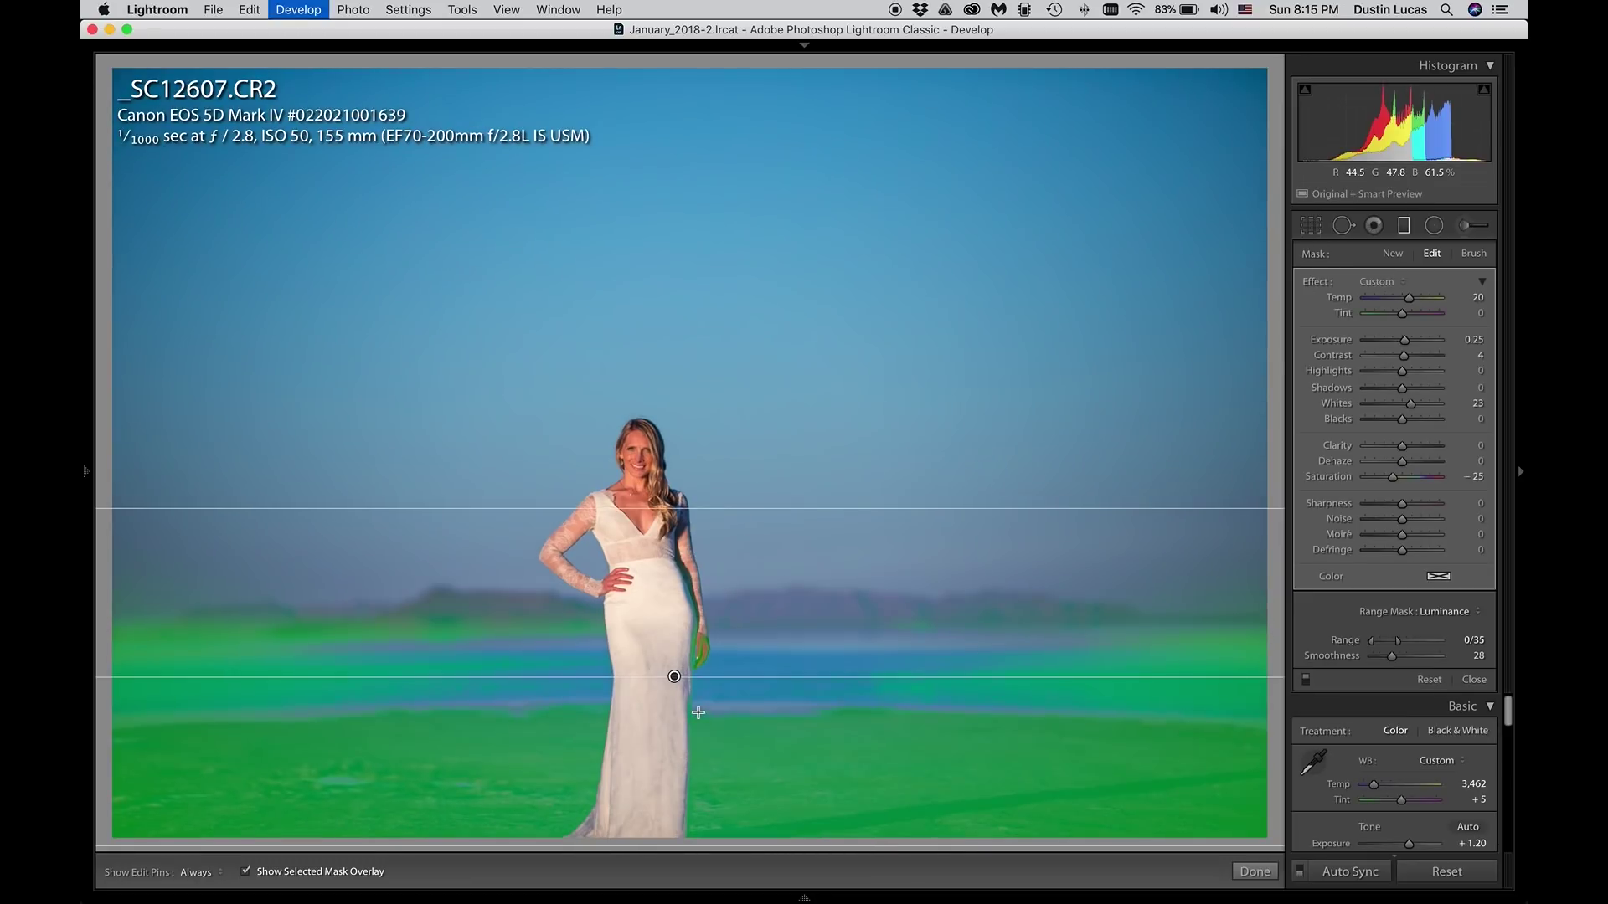
{"action": "key", "text": "super+Right"}
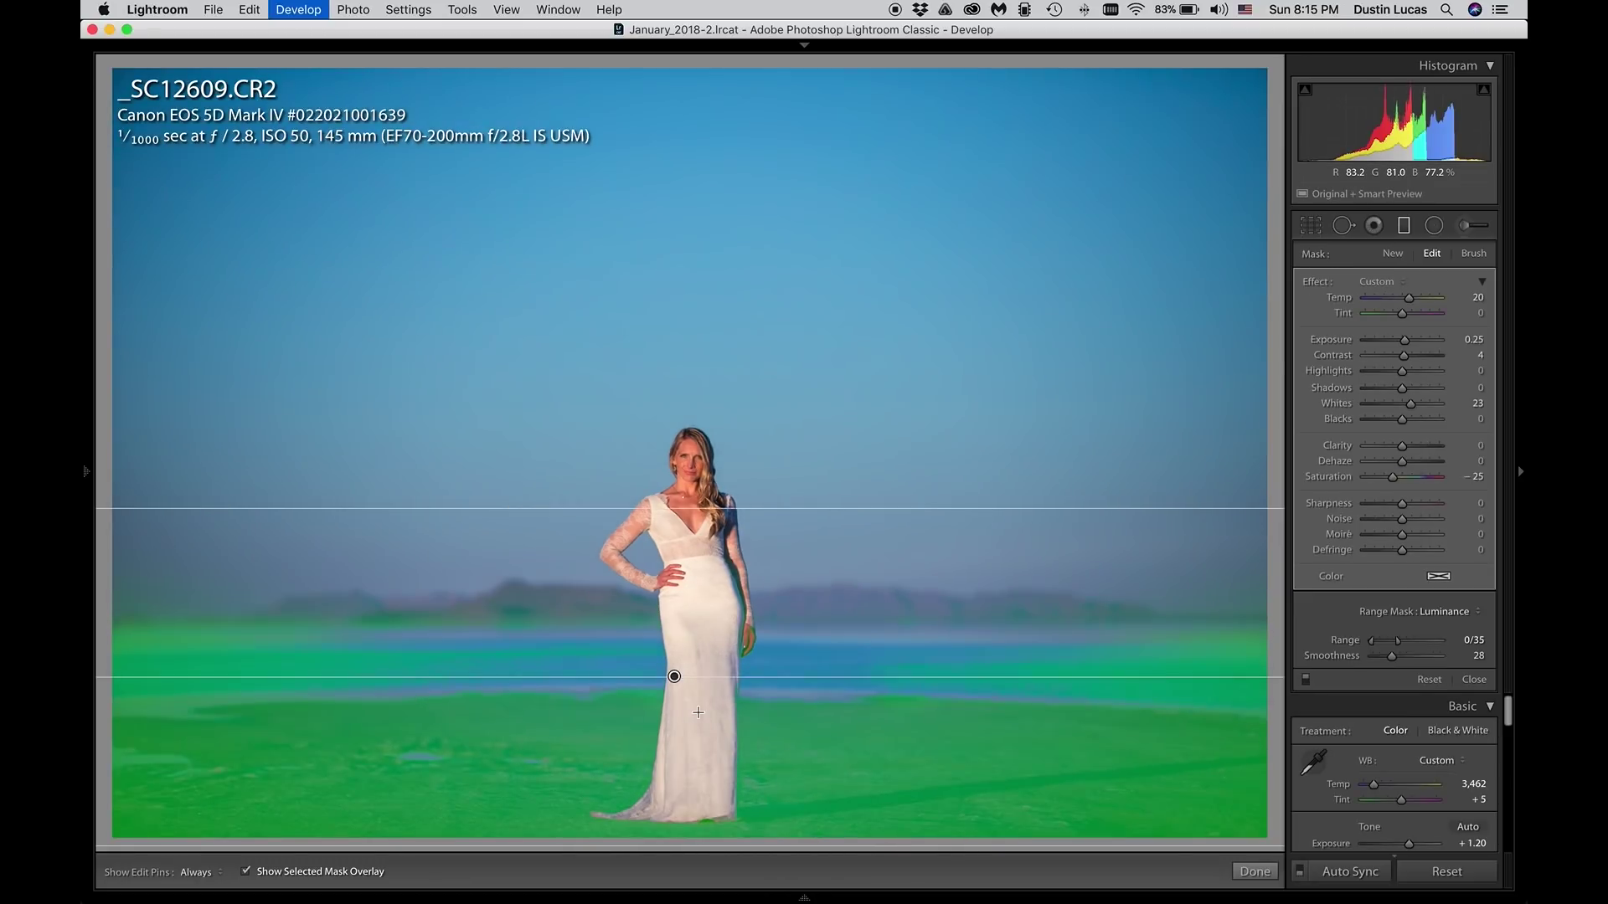
{"action": "key", "text": "super+Right"}
{"action": "key", "text": "o"}
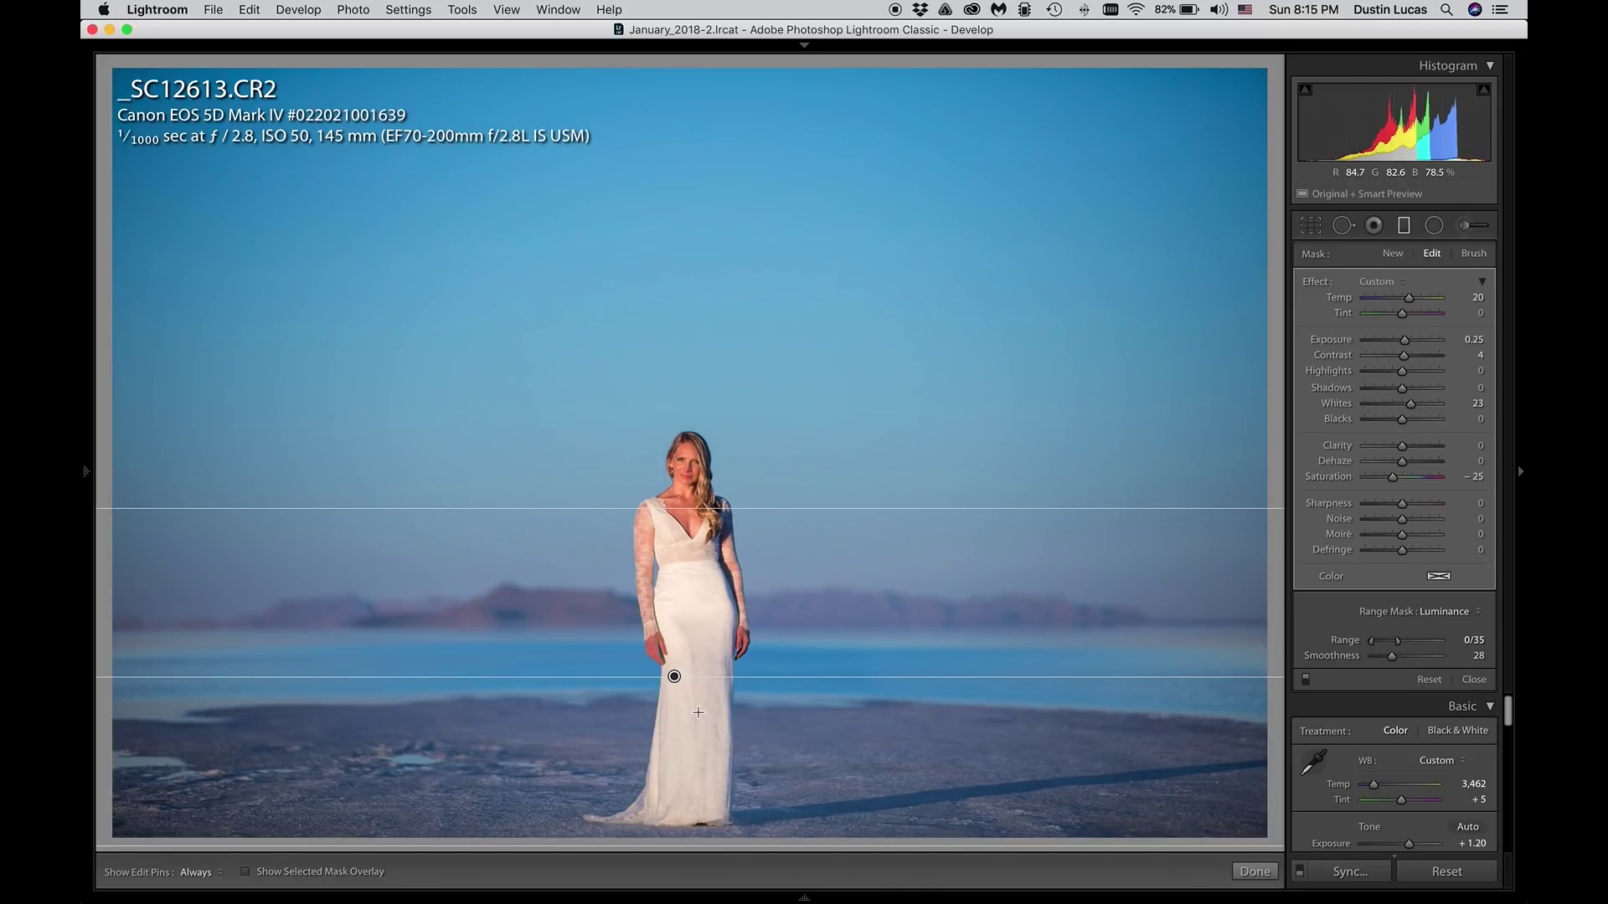
Step: Undo the recent actions back past the local-adjustment sync and the last white-dress photos added to the selection
{"action": "key", "text": "super+z"}
{"action": "key", "text": "super+z"}
{"action": "key", "text": "super+z"}
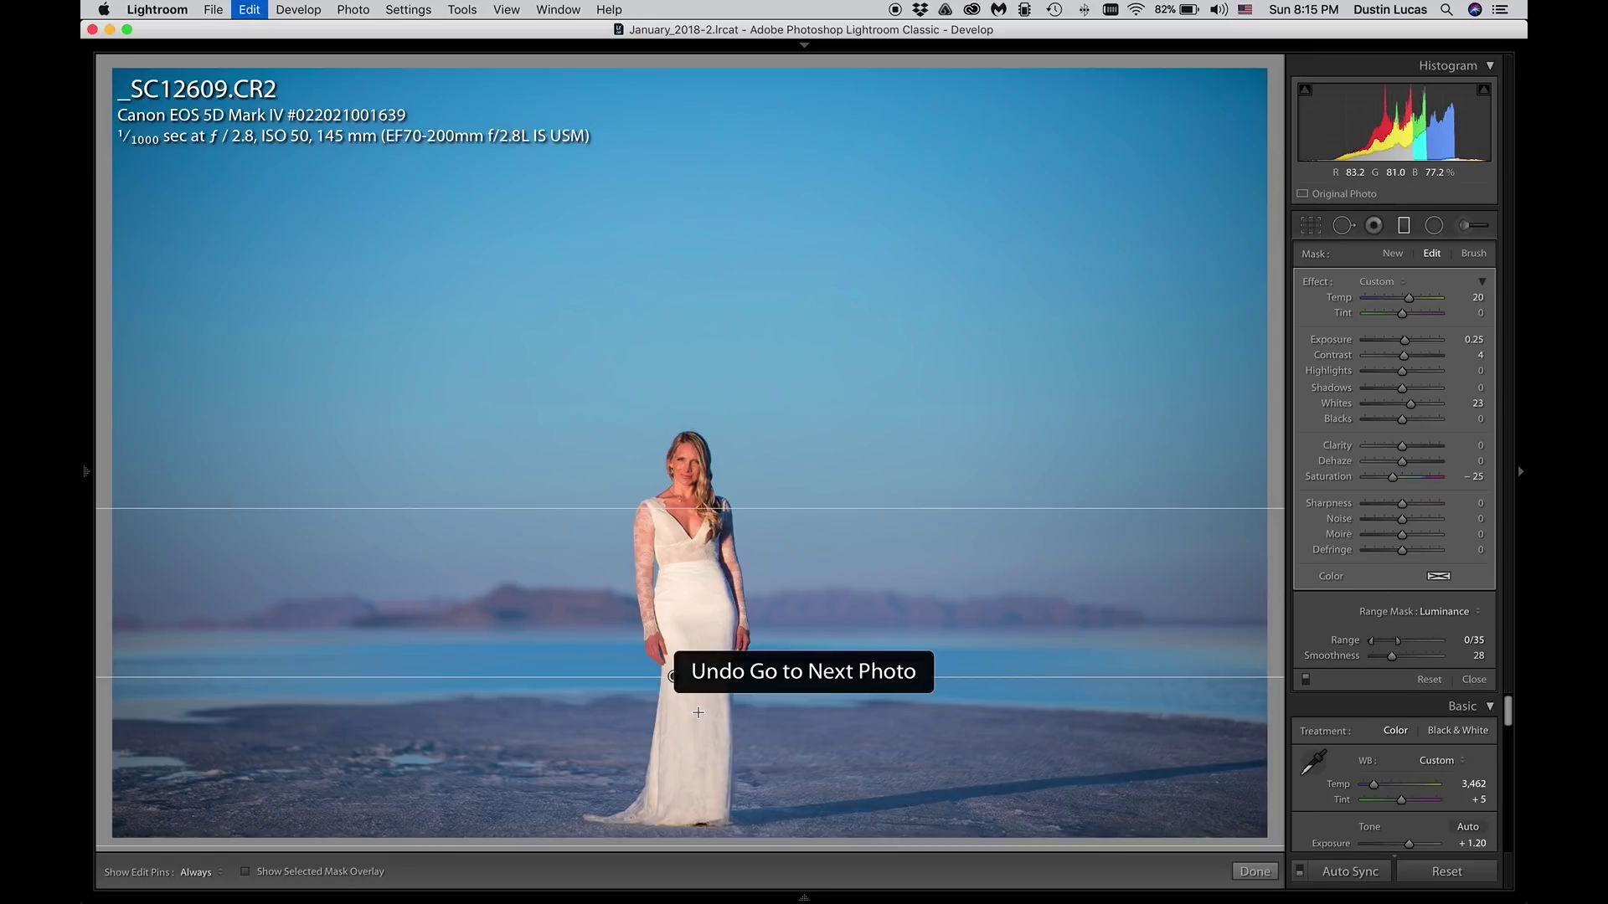
{"action": "key", "text": "super+z"}
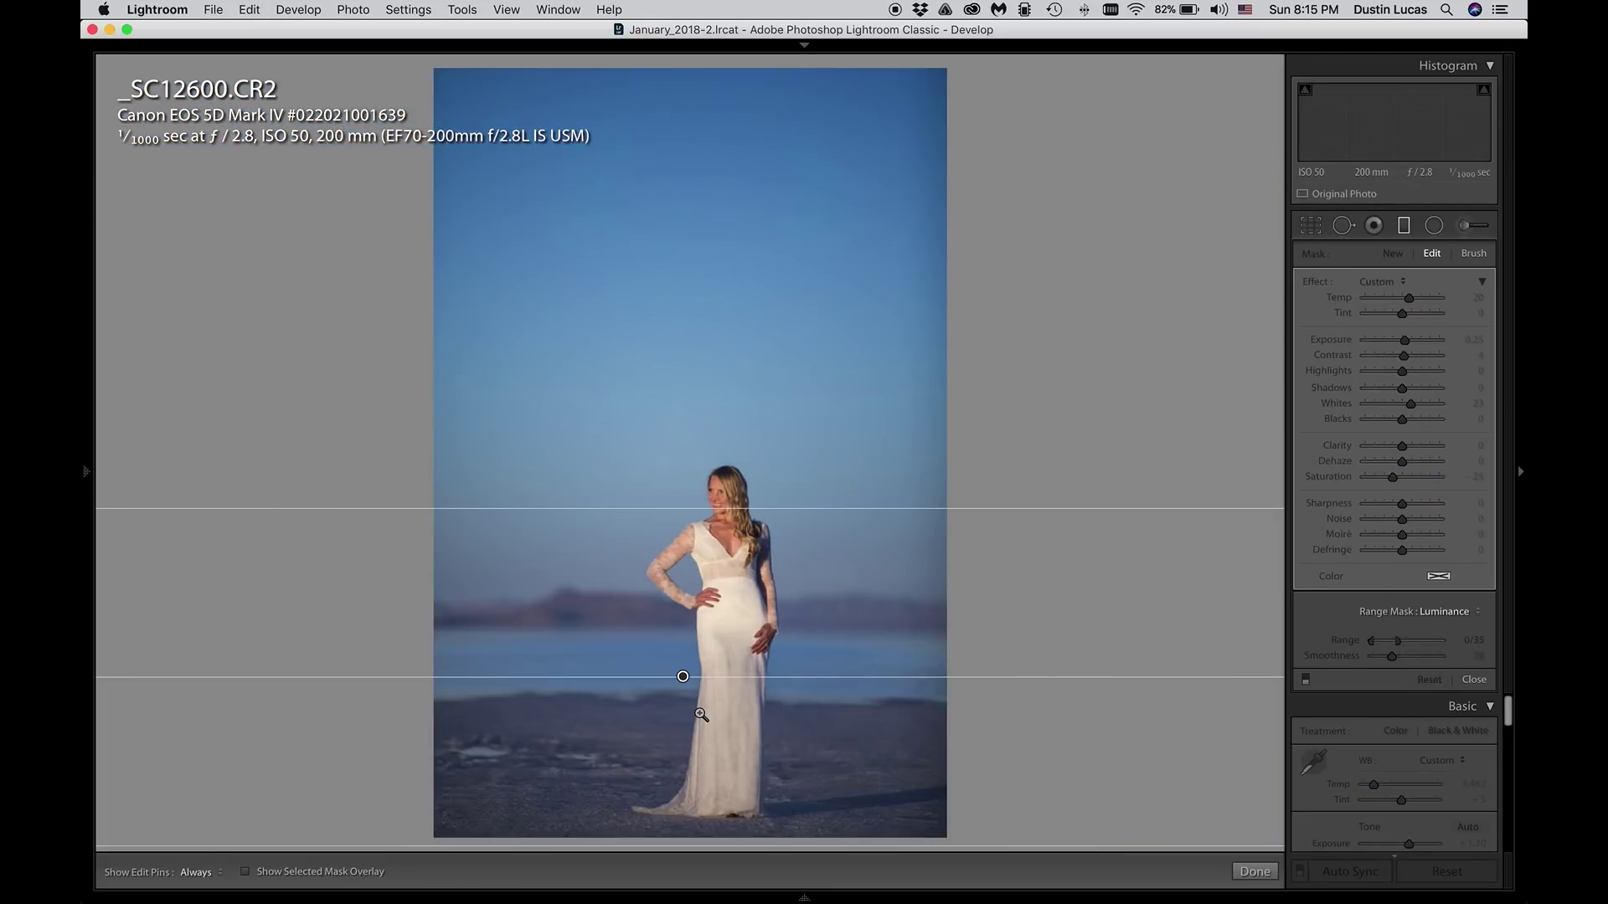
{"action": "key", "text": "super+z"}
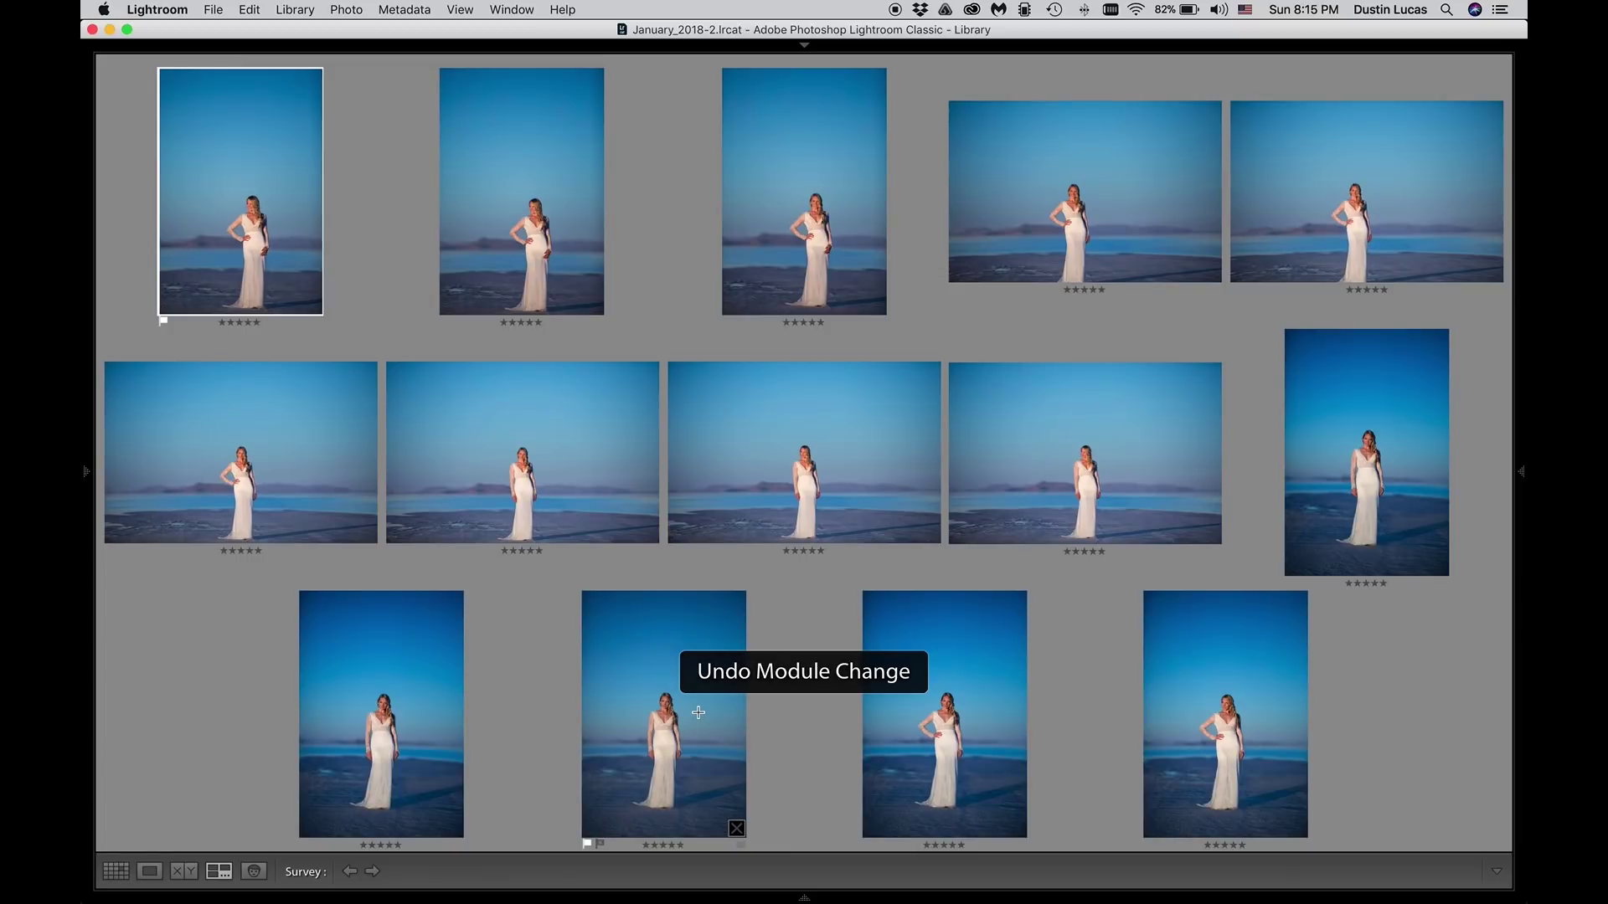
{"action": "key", "text": "super+z"}
{"action": "key", "text": "super+z"}
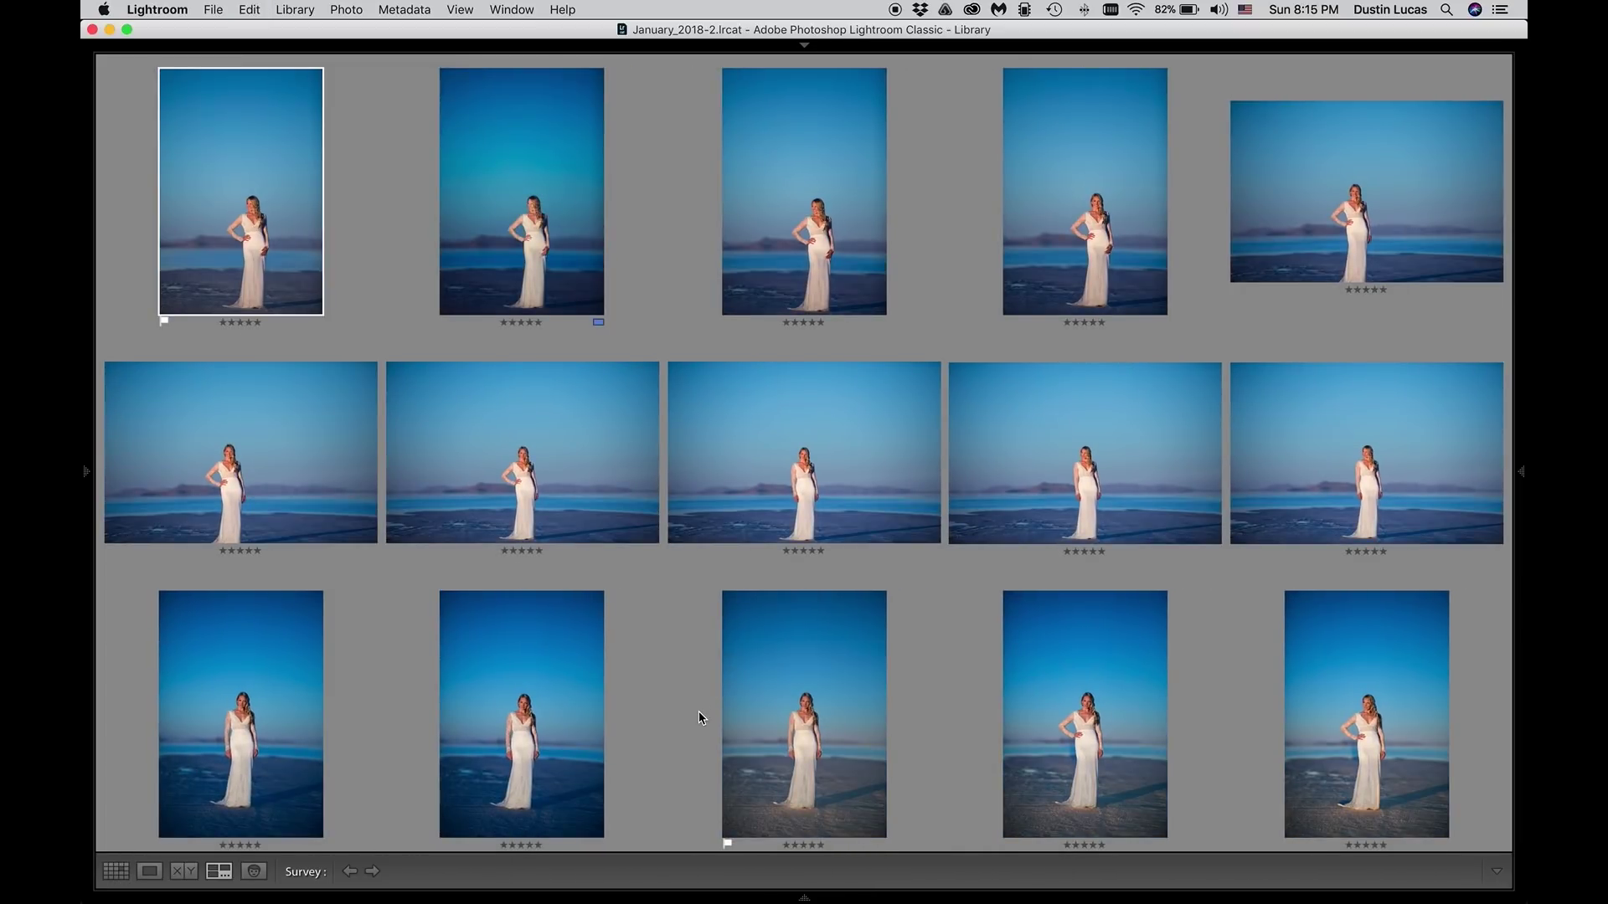
{"action": "key", "text": "super+z"}
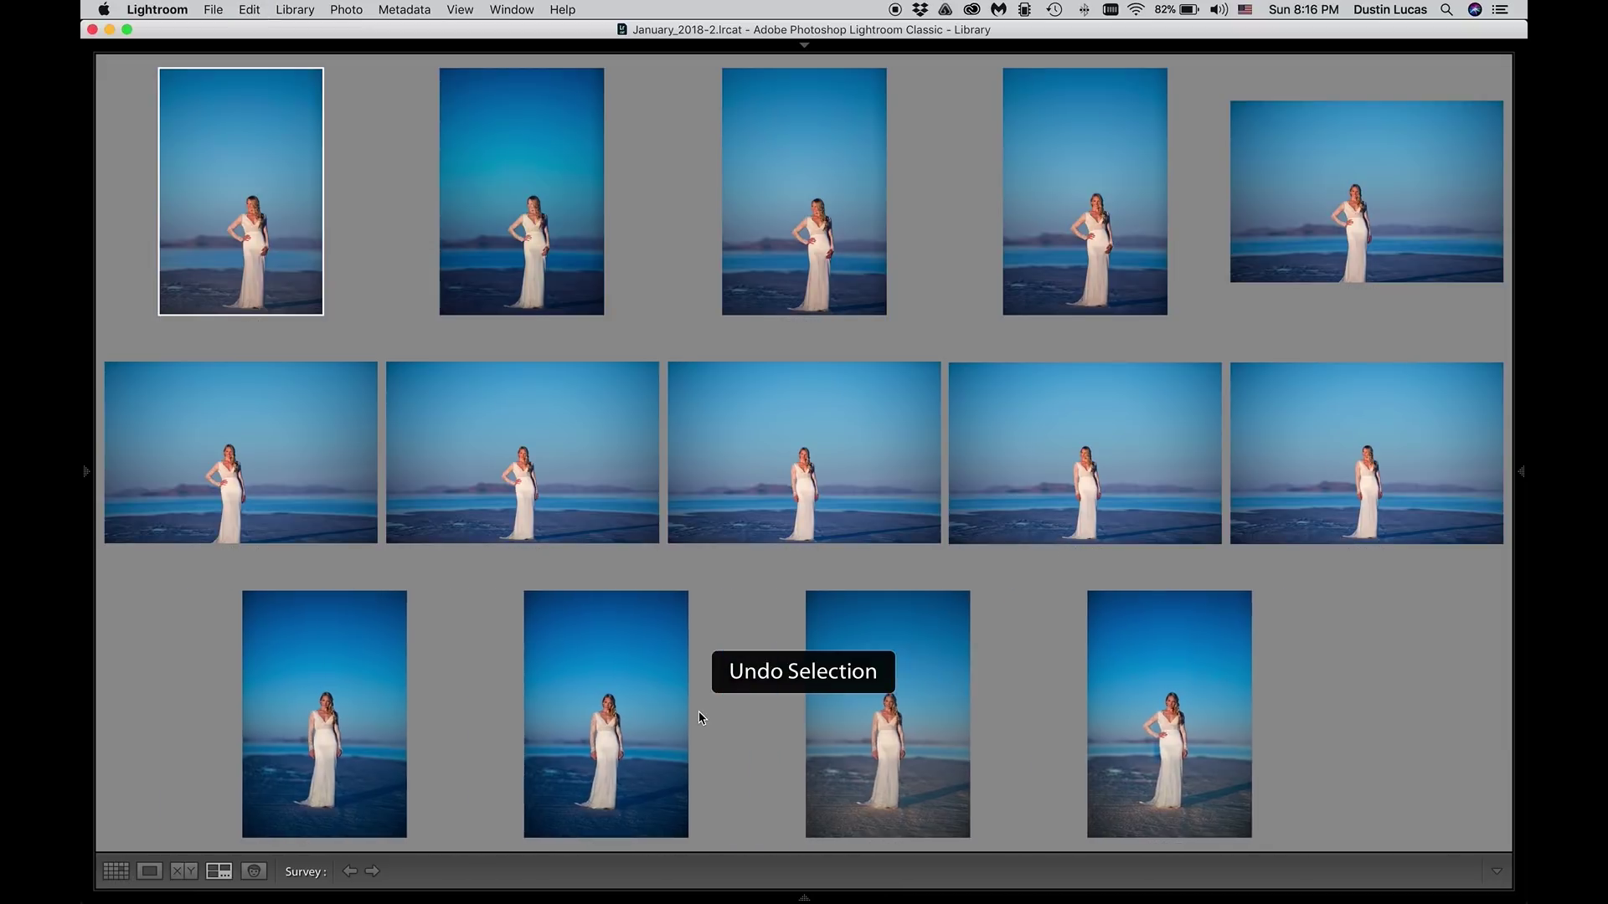
{"action": "key", "text": "super+z"}
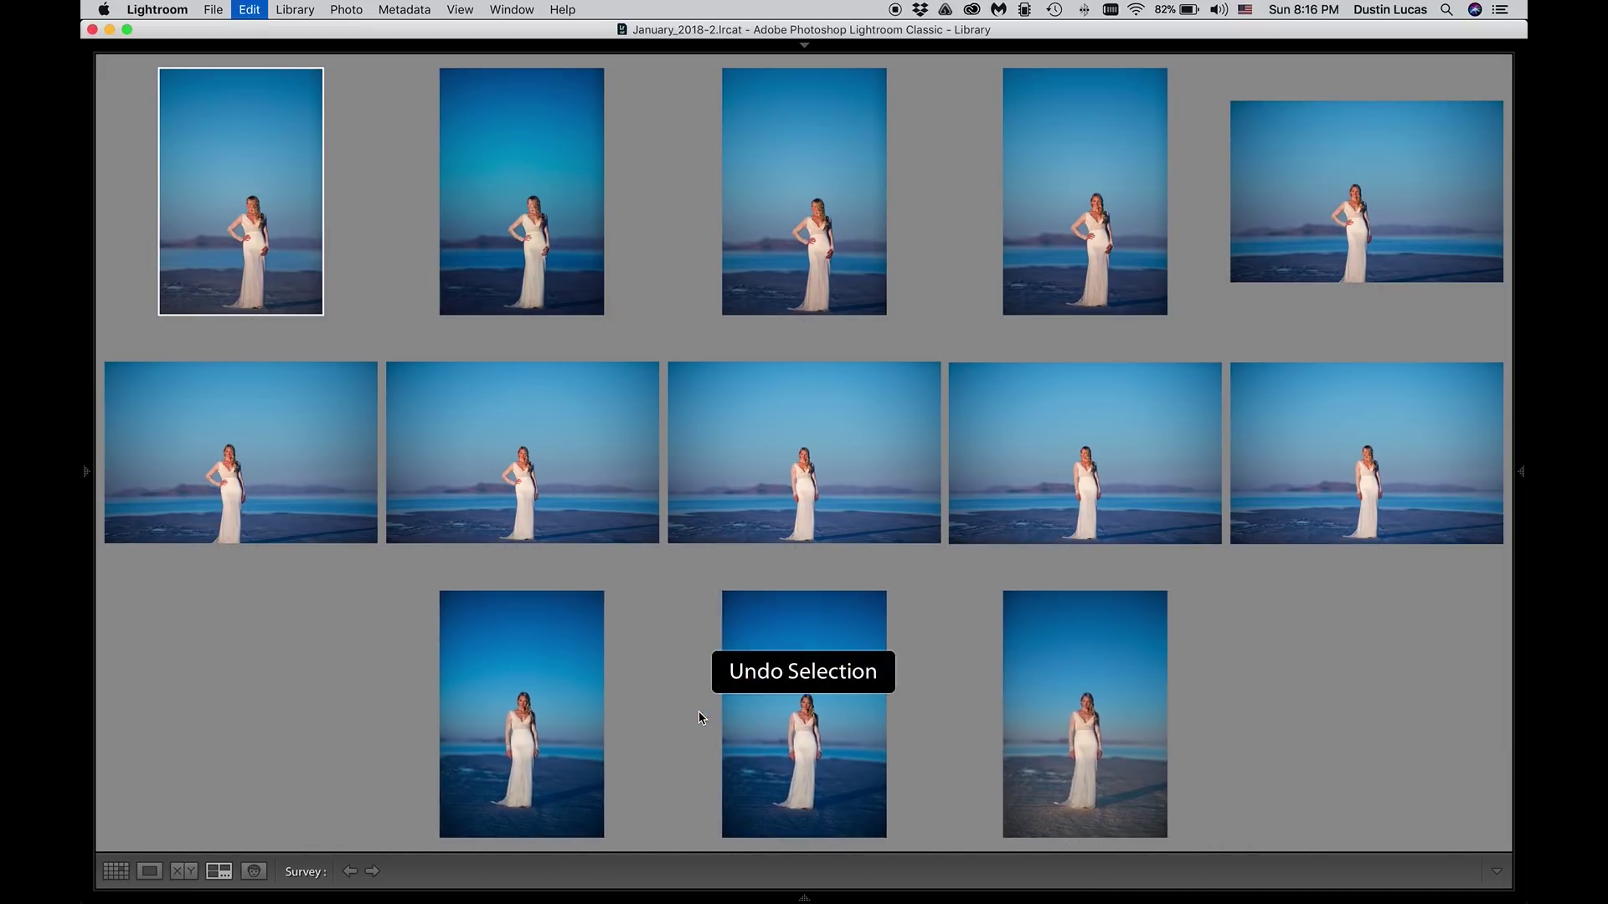
{"action": "key", "text": "super+z"}
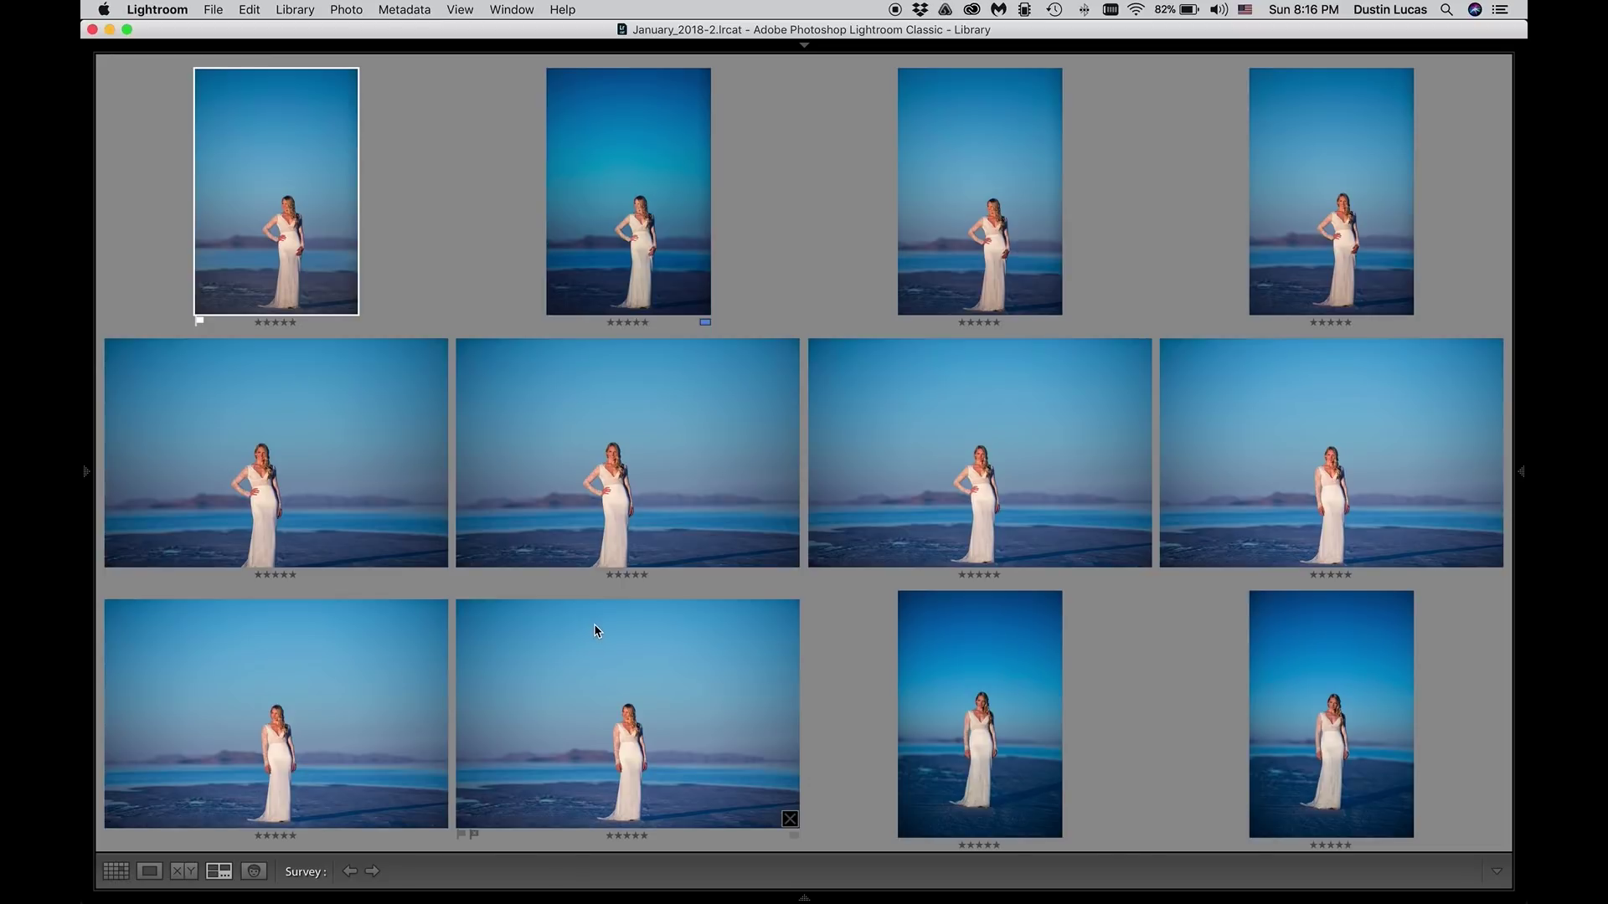
Step: Reopen _SC12600.CR2 for developing, select its ground graduated filter and display the mask overlay
{"action": "double_click", "coordinate": [283, 239]}
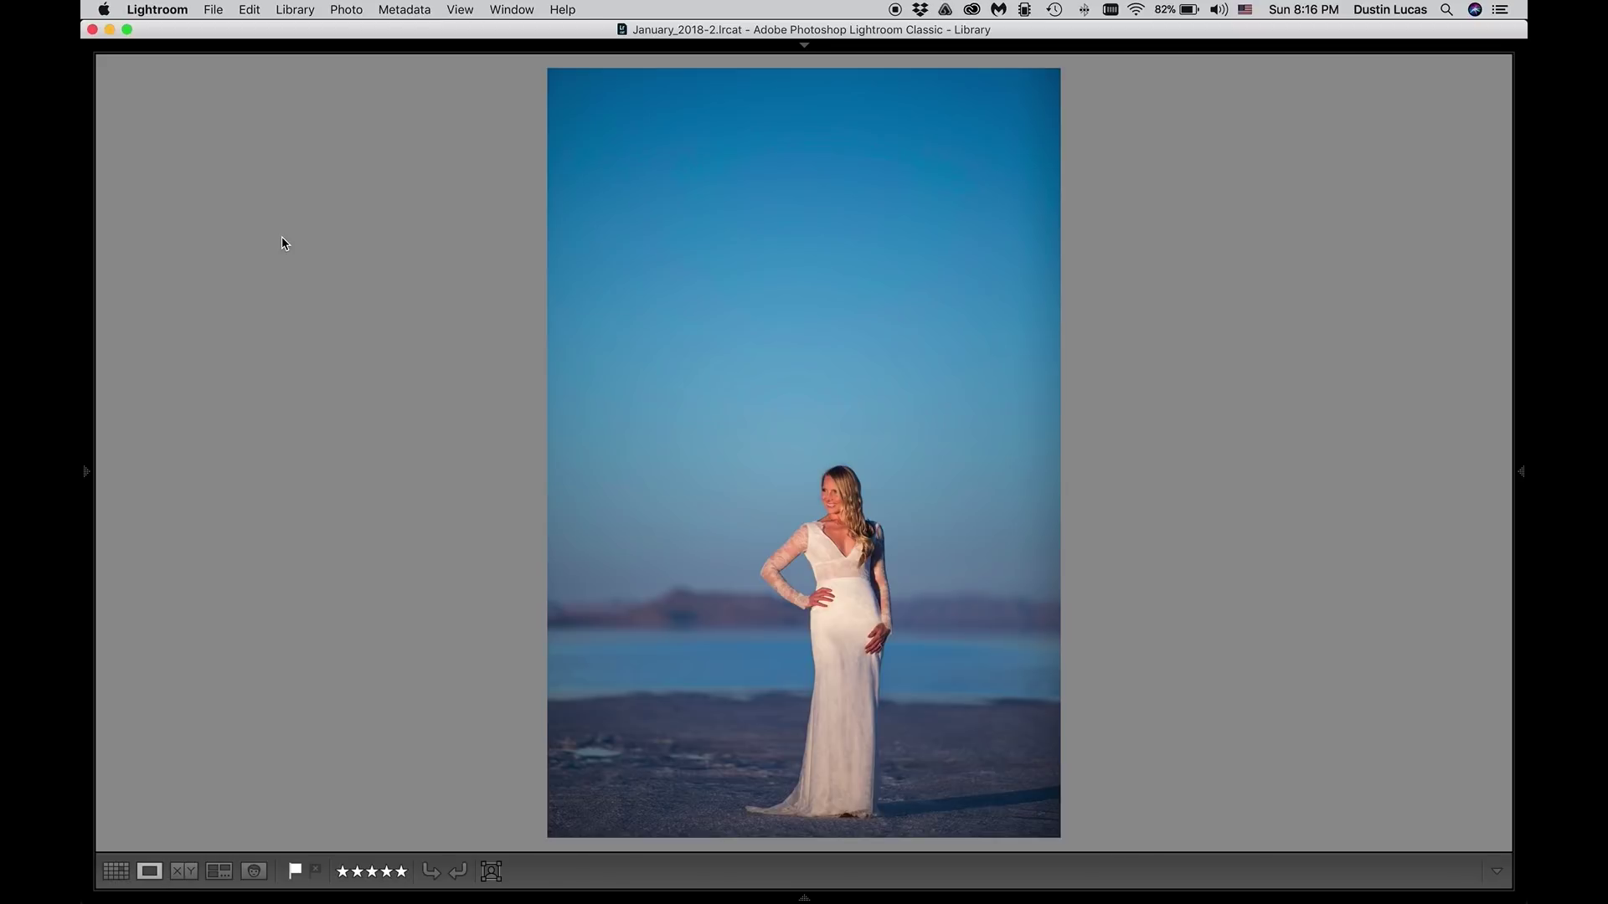
{"action": "key", "text": "d"}
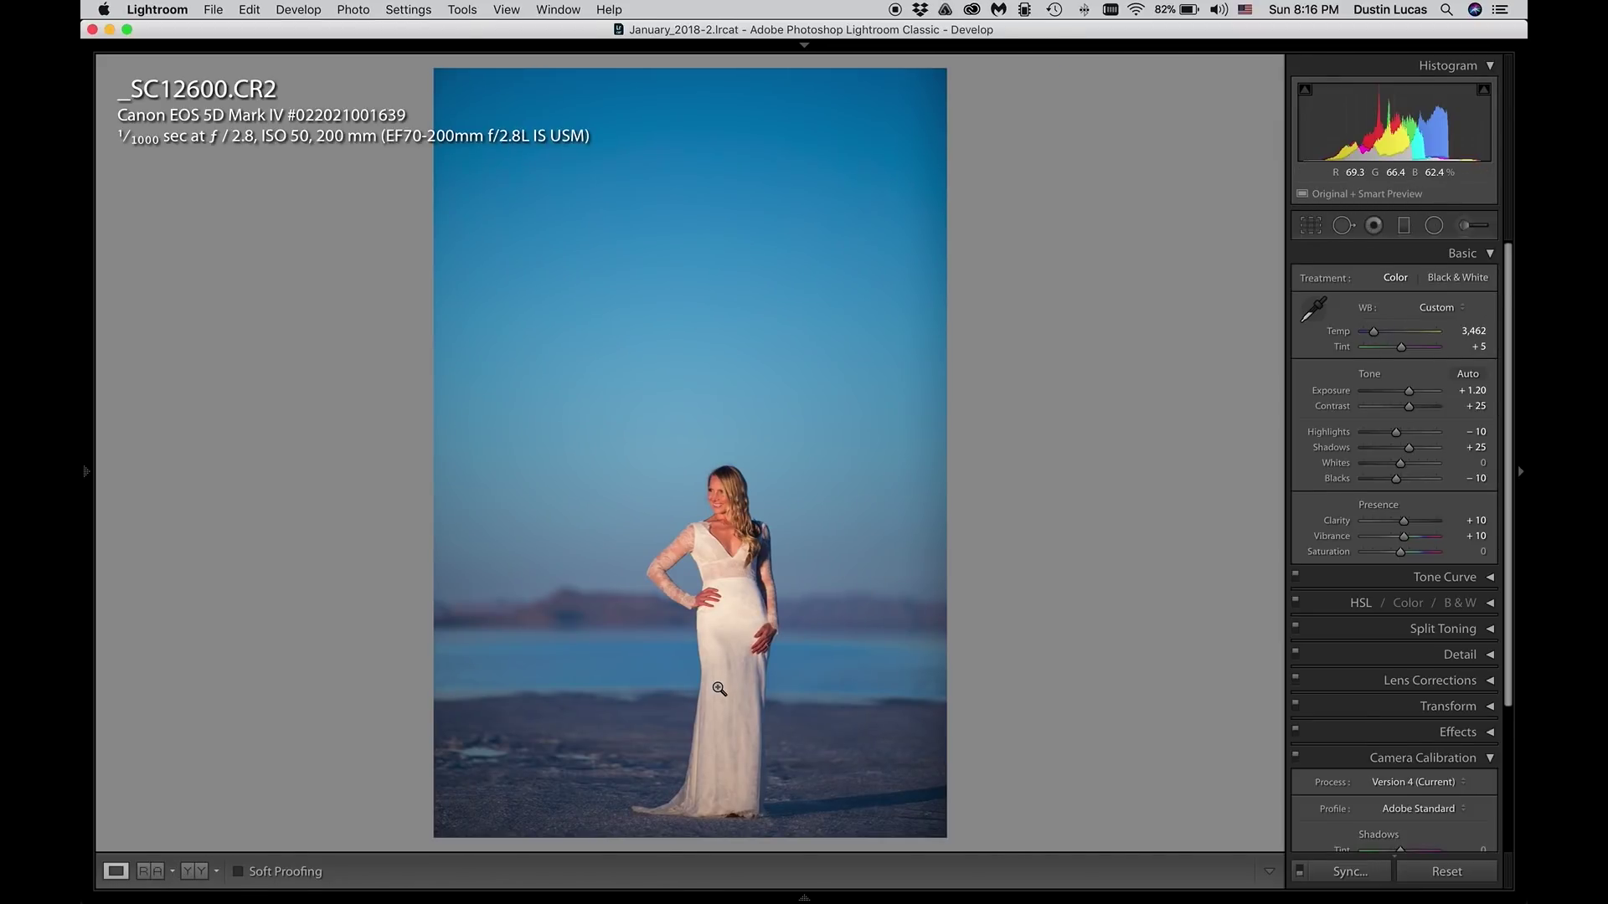
{"action": "key", "text": "m"}
{"action": "left_click", "coordinate": [683, 676]}
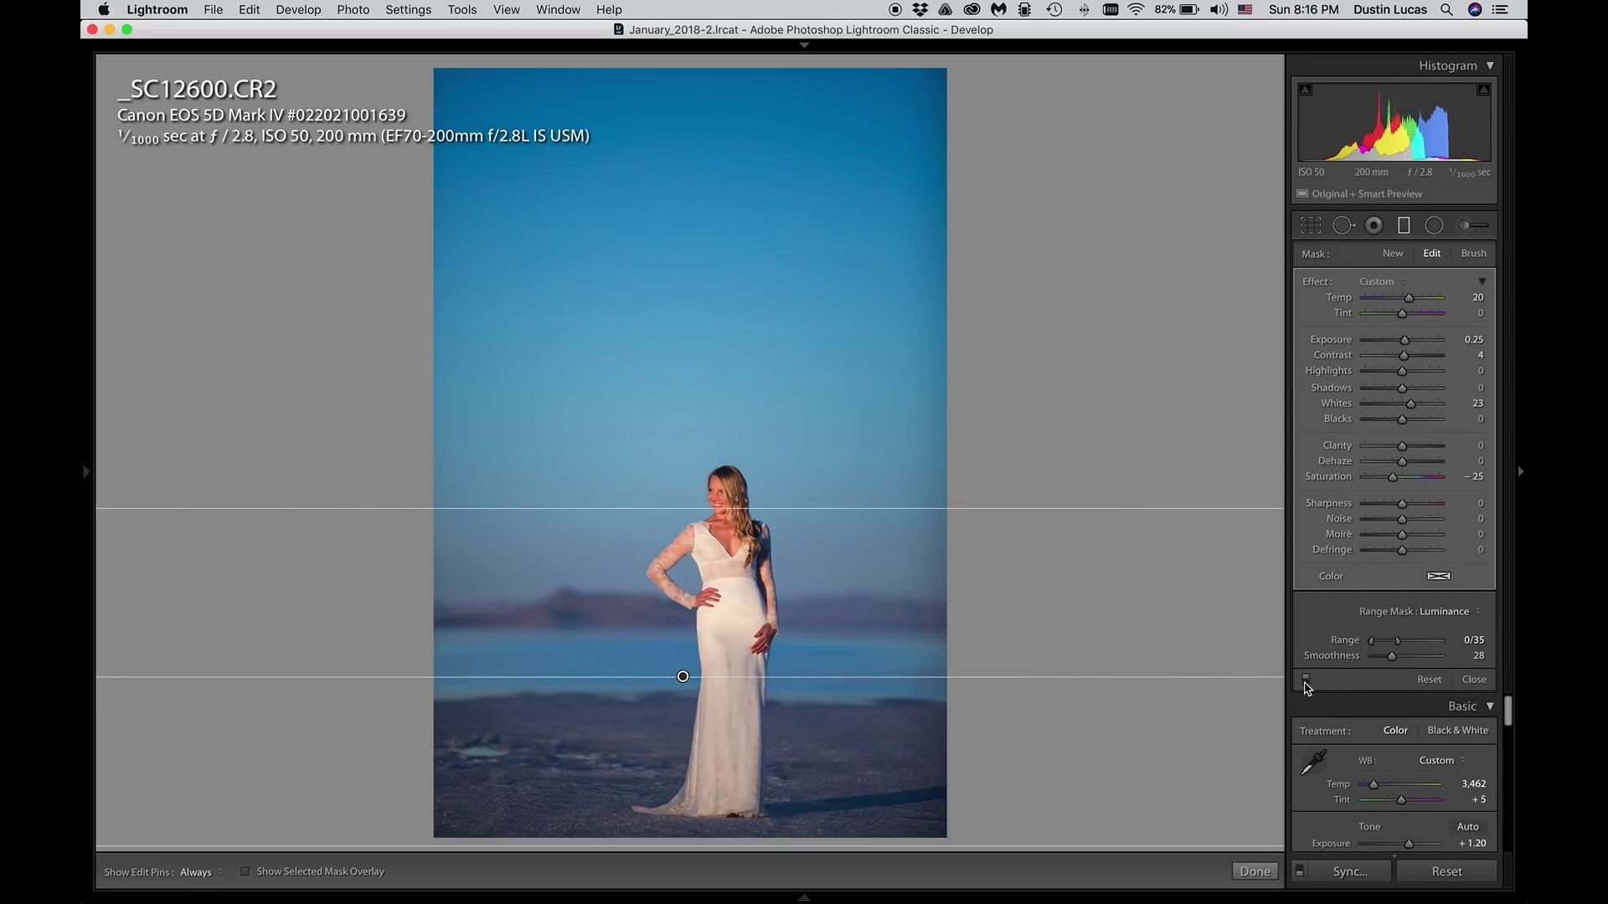
{"action": "key", "text": "o"}
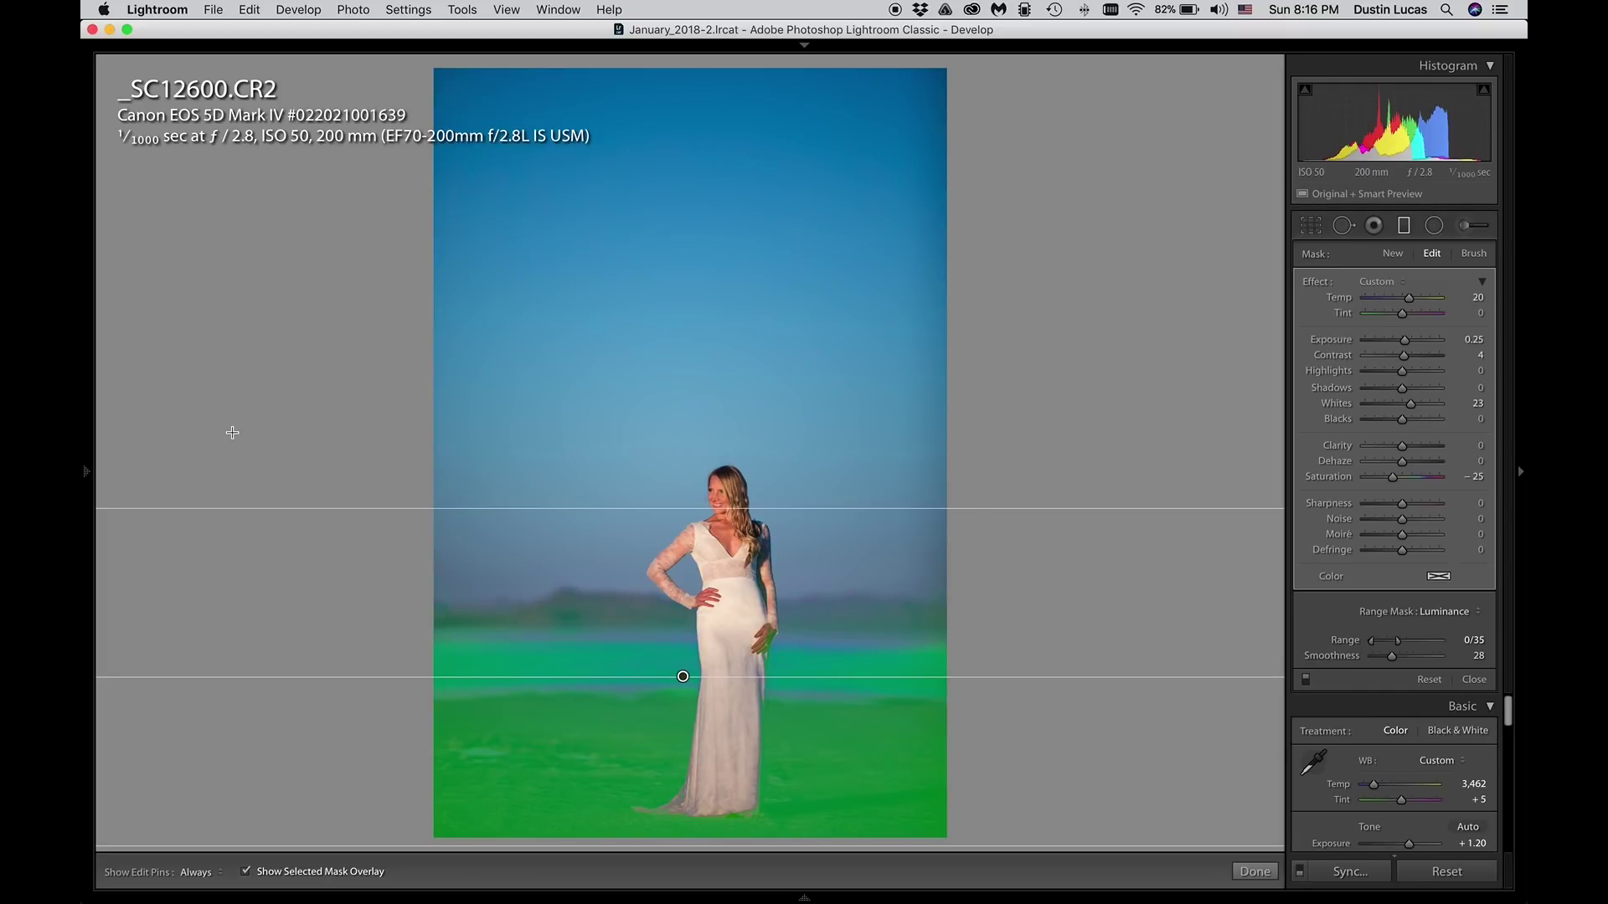
Step: Revert _SC12600.CR2 in its history to the earlier luminance range mask update with range 0/41, before the brush strokes
{"action": "mouse_move", "coordinate": [87, 475]}
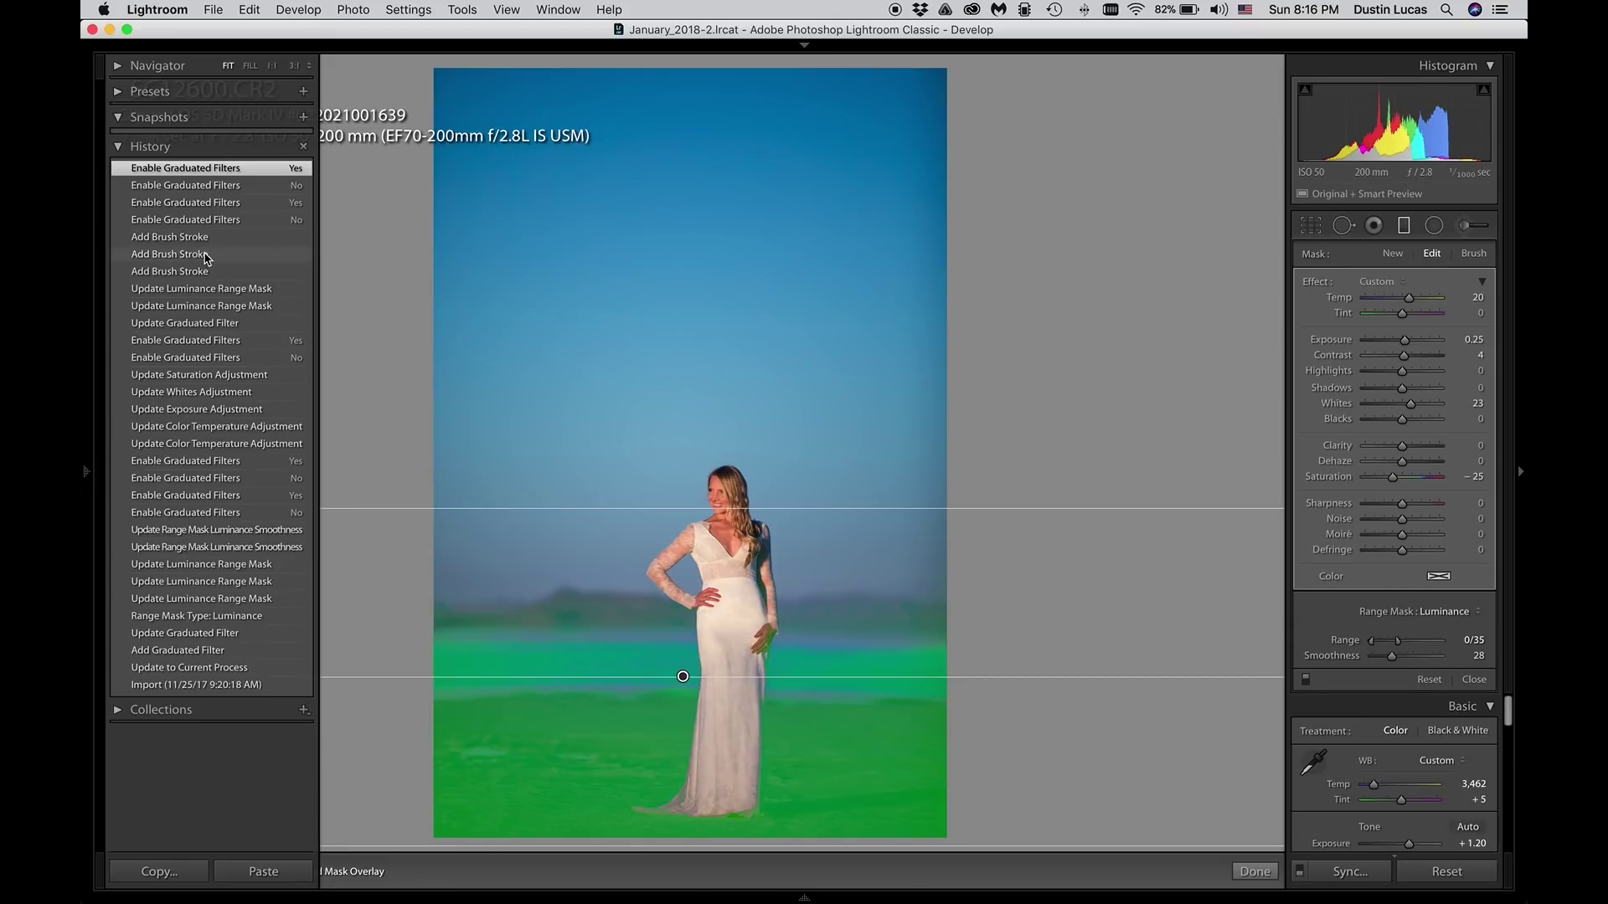
{"action": "left_click", "coordinate": [191, 239]}
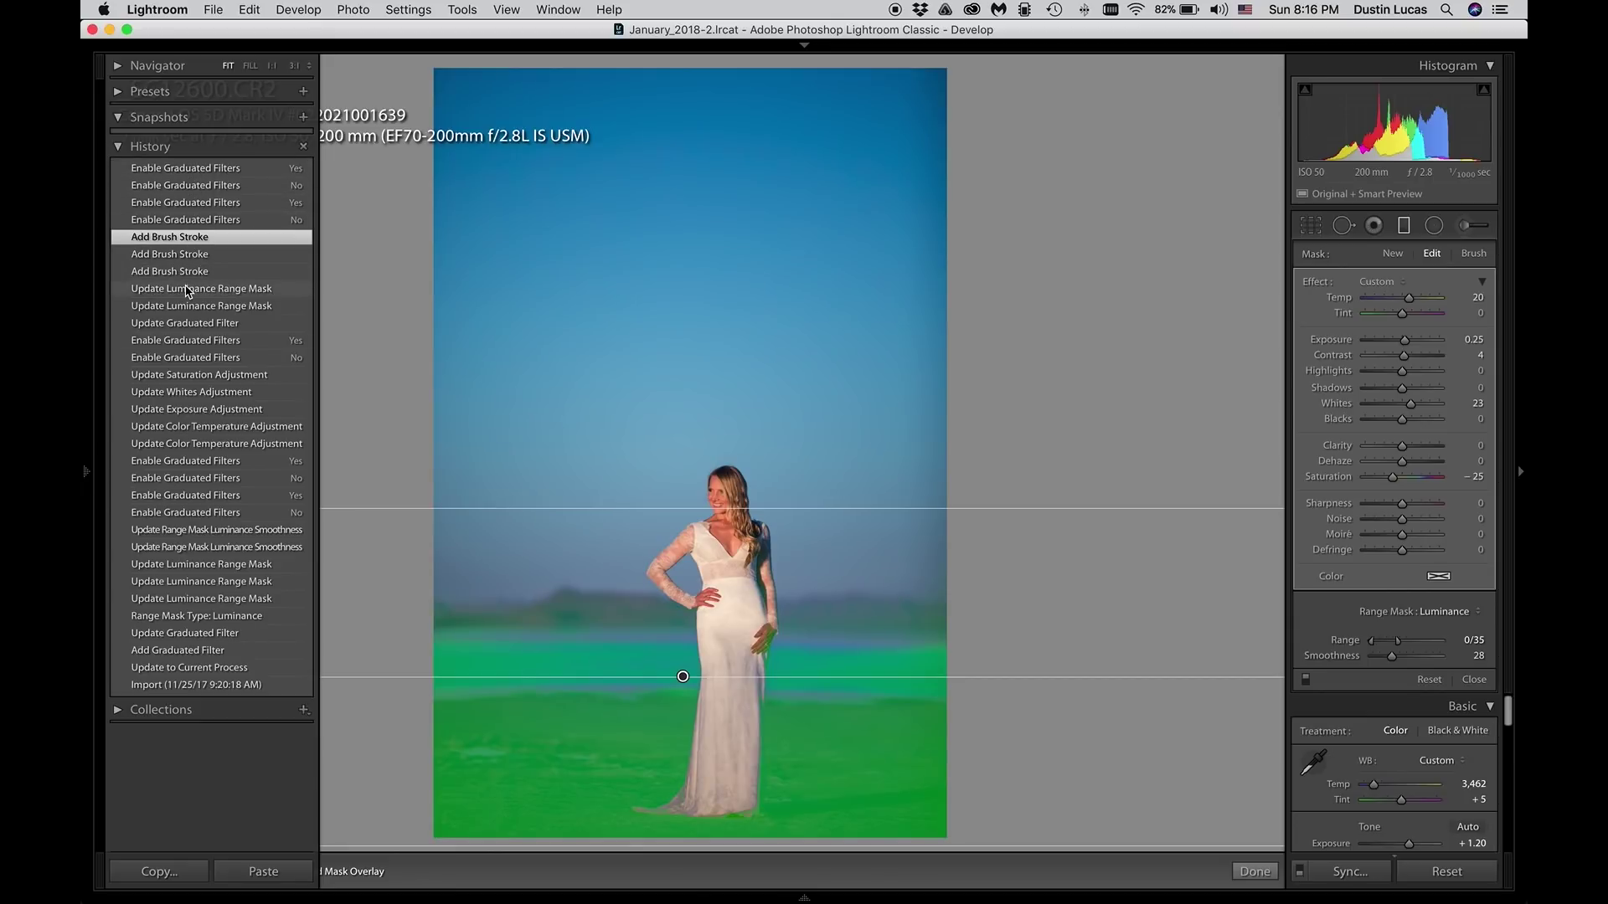
{"action": "left_click", "coordinate": [187, 289]}
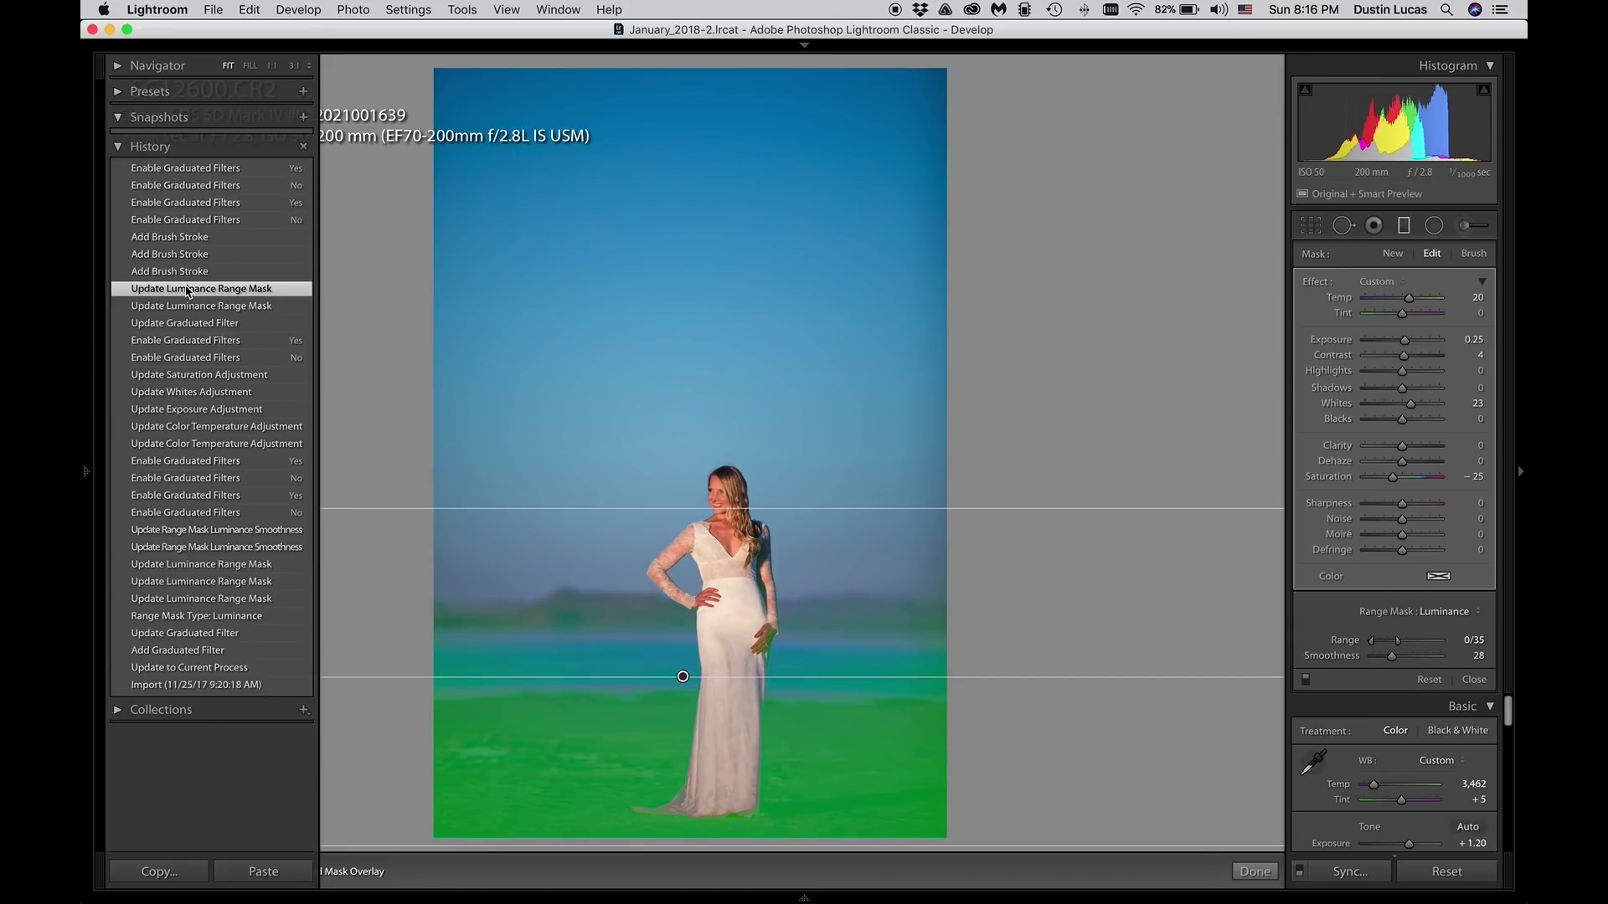
{"action": "left_click", "coordinate": [186, 306]}
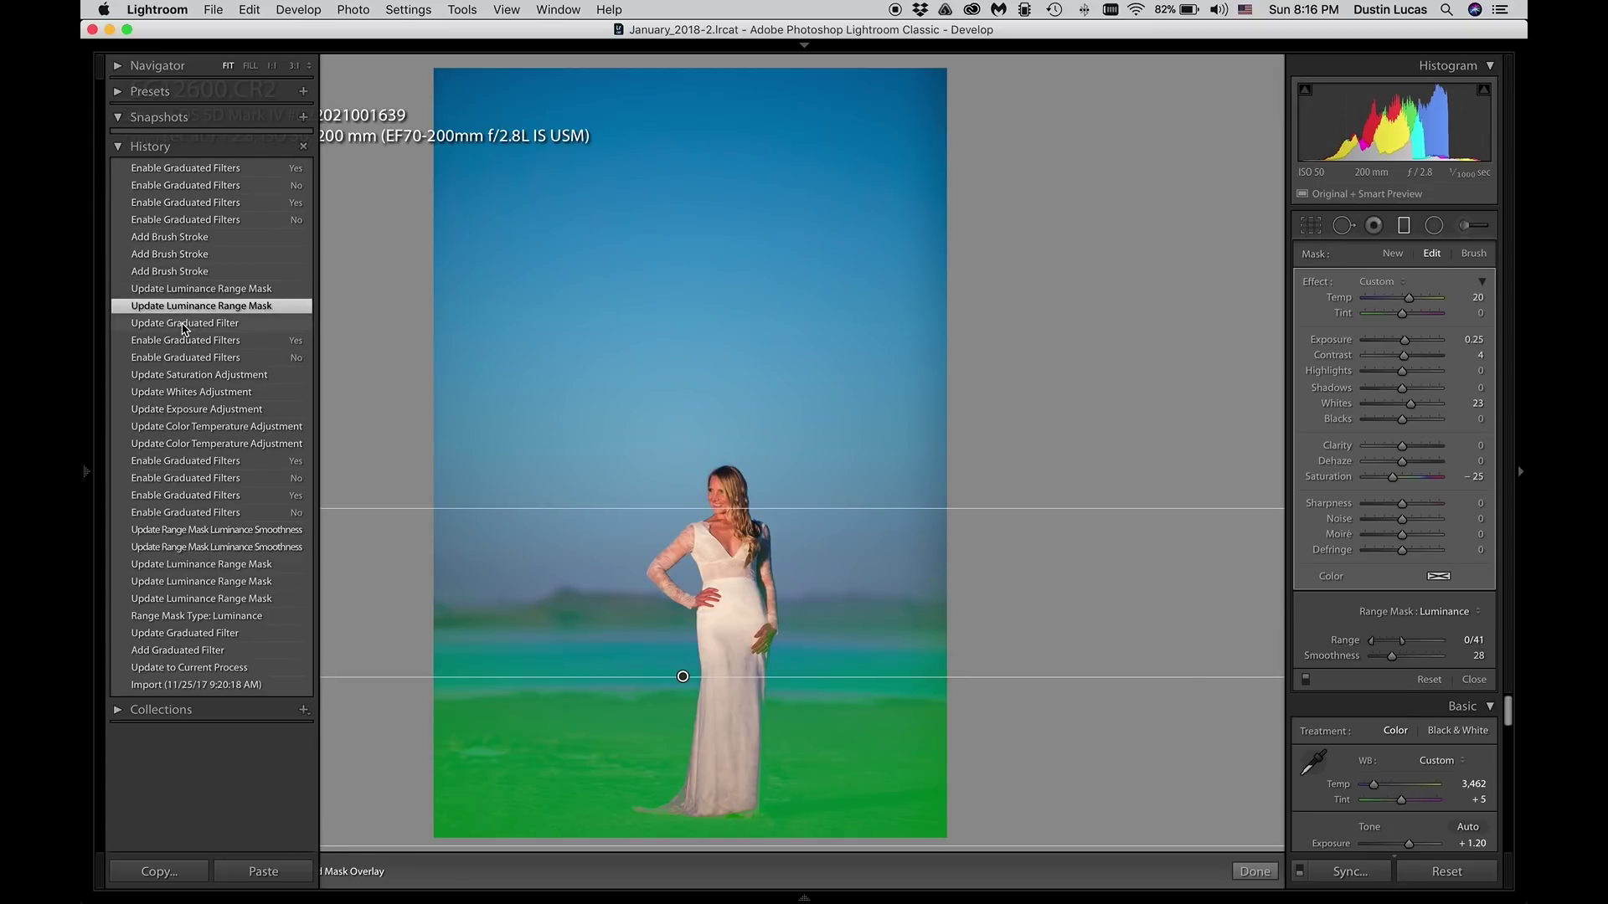
{"action": "left_click", "coordinate": [187, 323]}
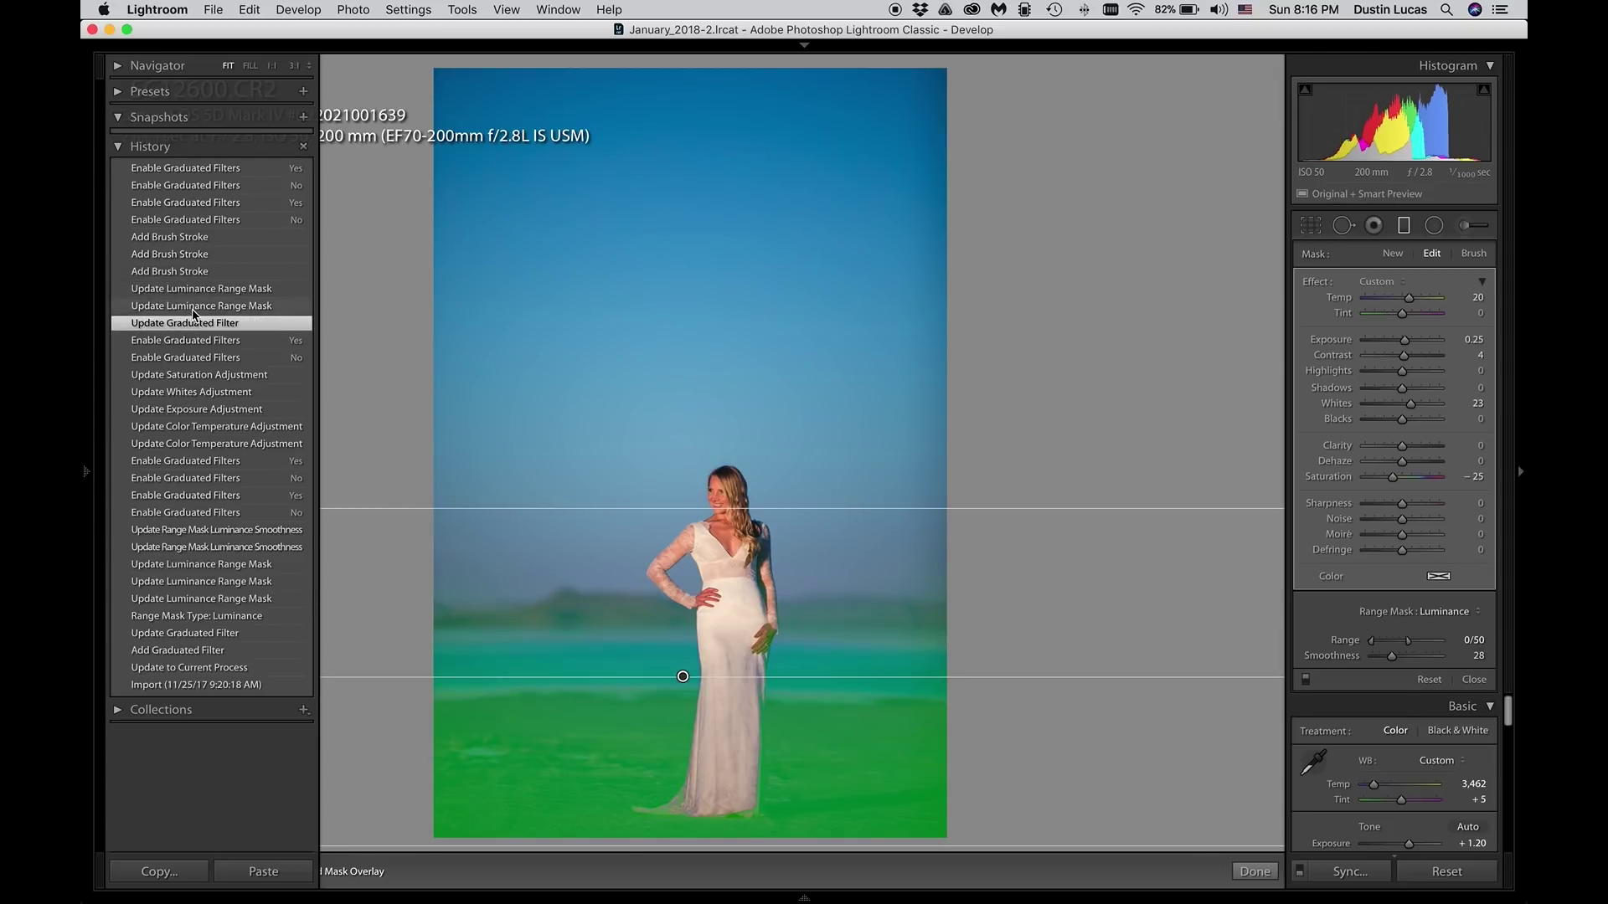
{"action": "left_click", "coordinate": [193, 310]}
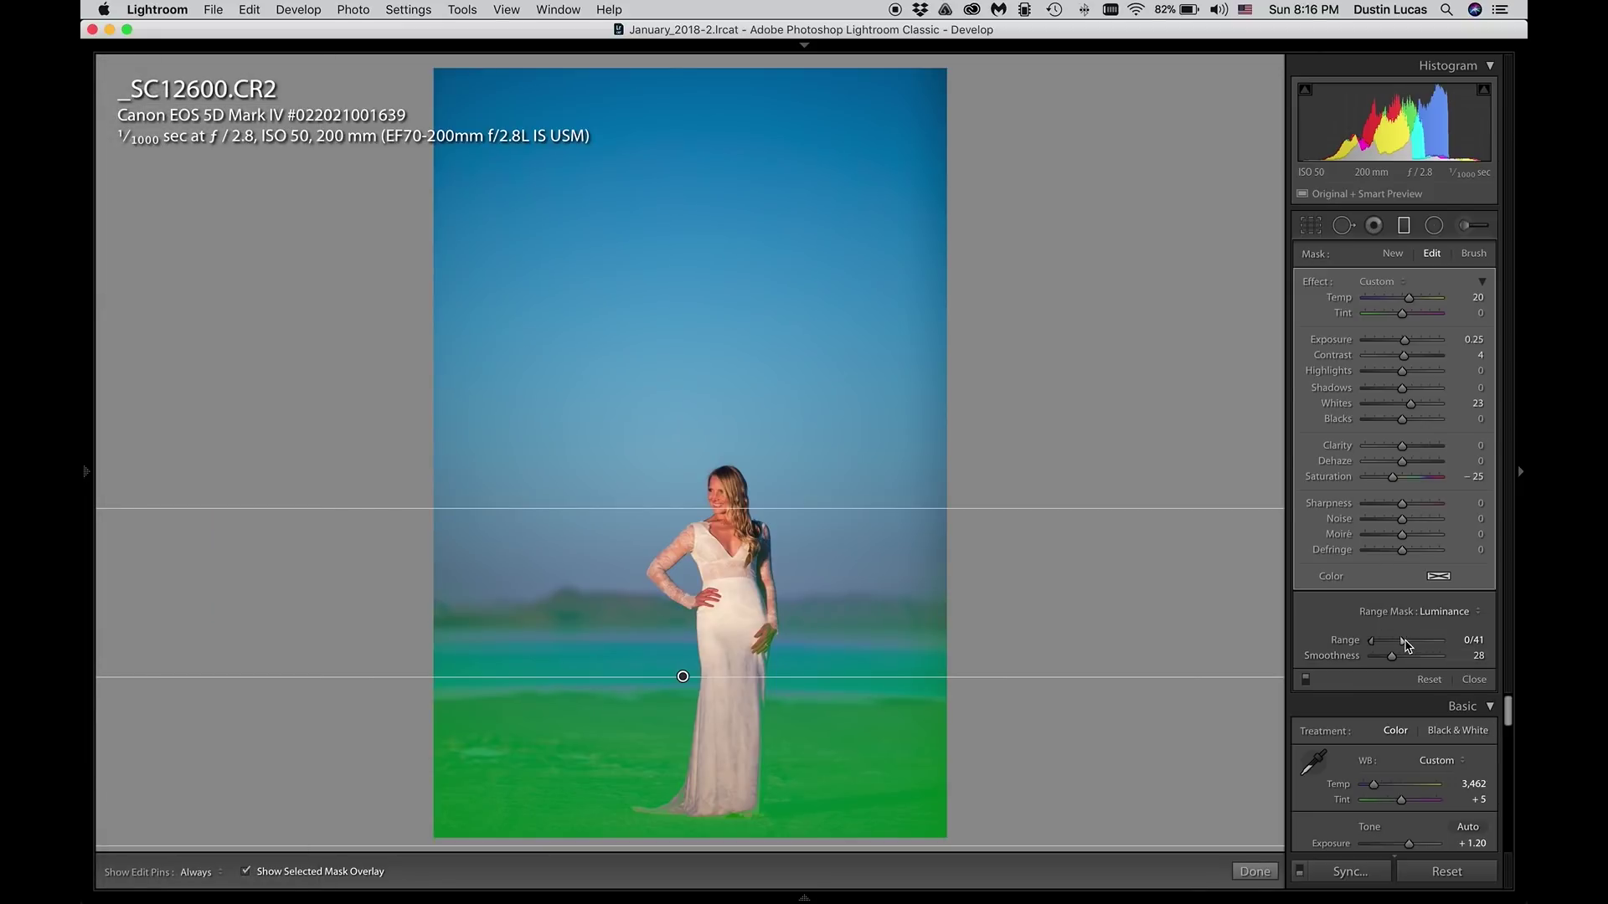
Step: Set the ground filter's luminance range to 0/27 and smoothness to 48, and hide the mask overlay
{"action": "left_click_drag", "start_coordinate": [1408, 639], "coordinate": [1403, 641]}
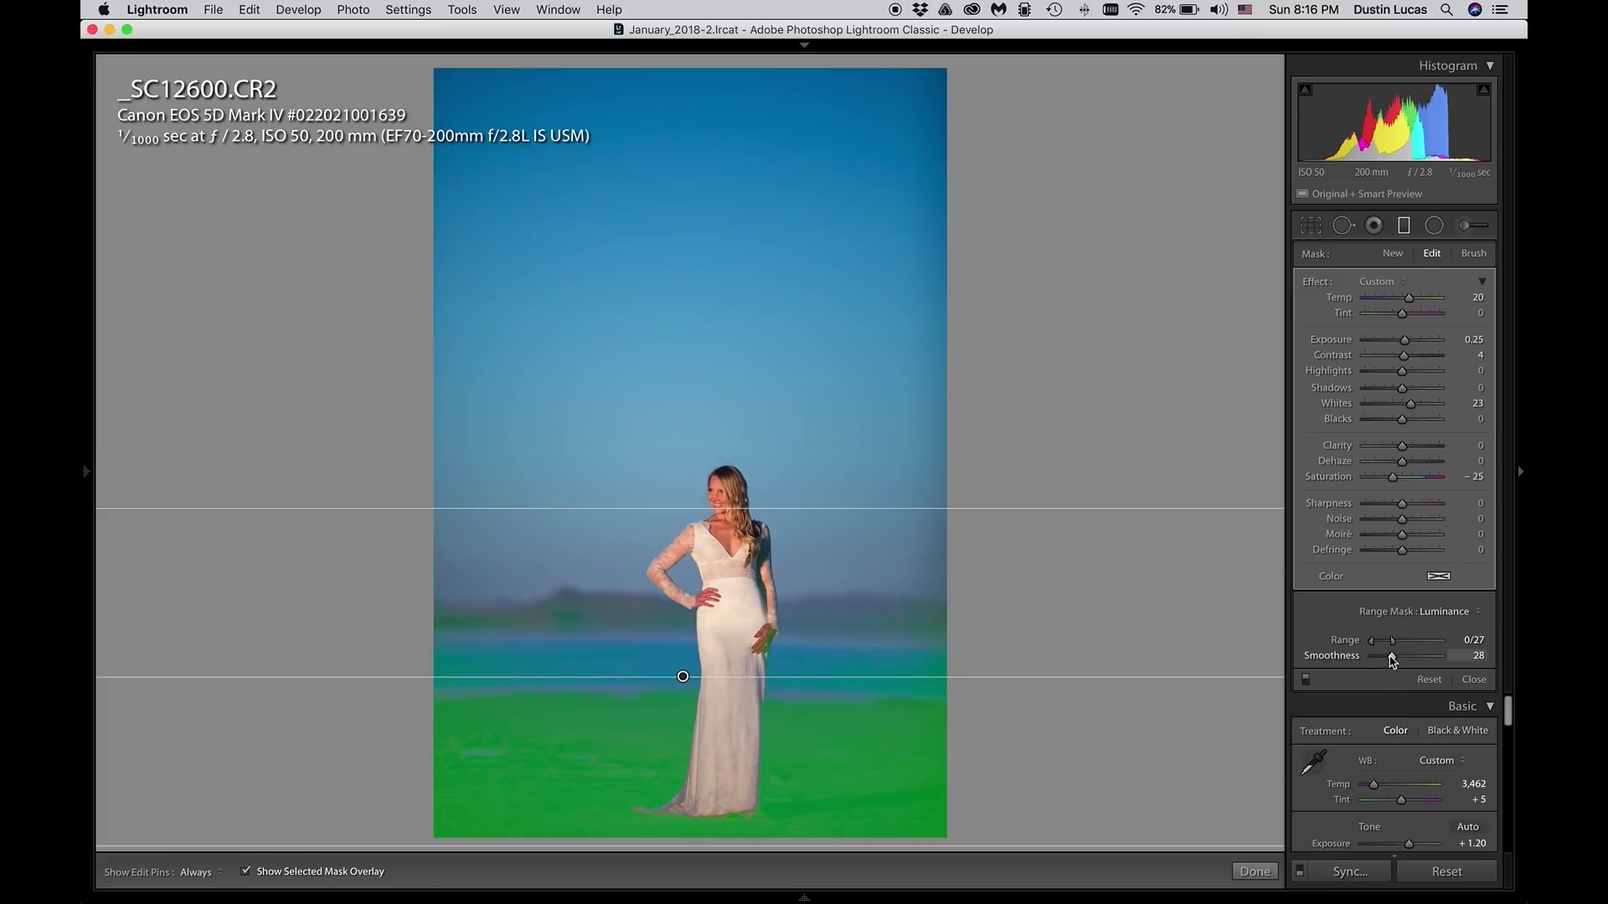
{"action": "left_click_drag", "start_coordinate": [1393, 654], "coordinate": [1407, 659]}
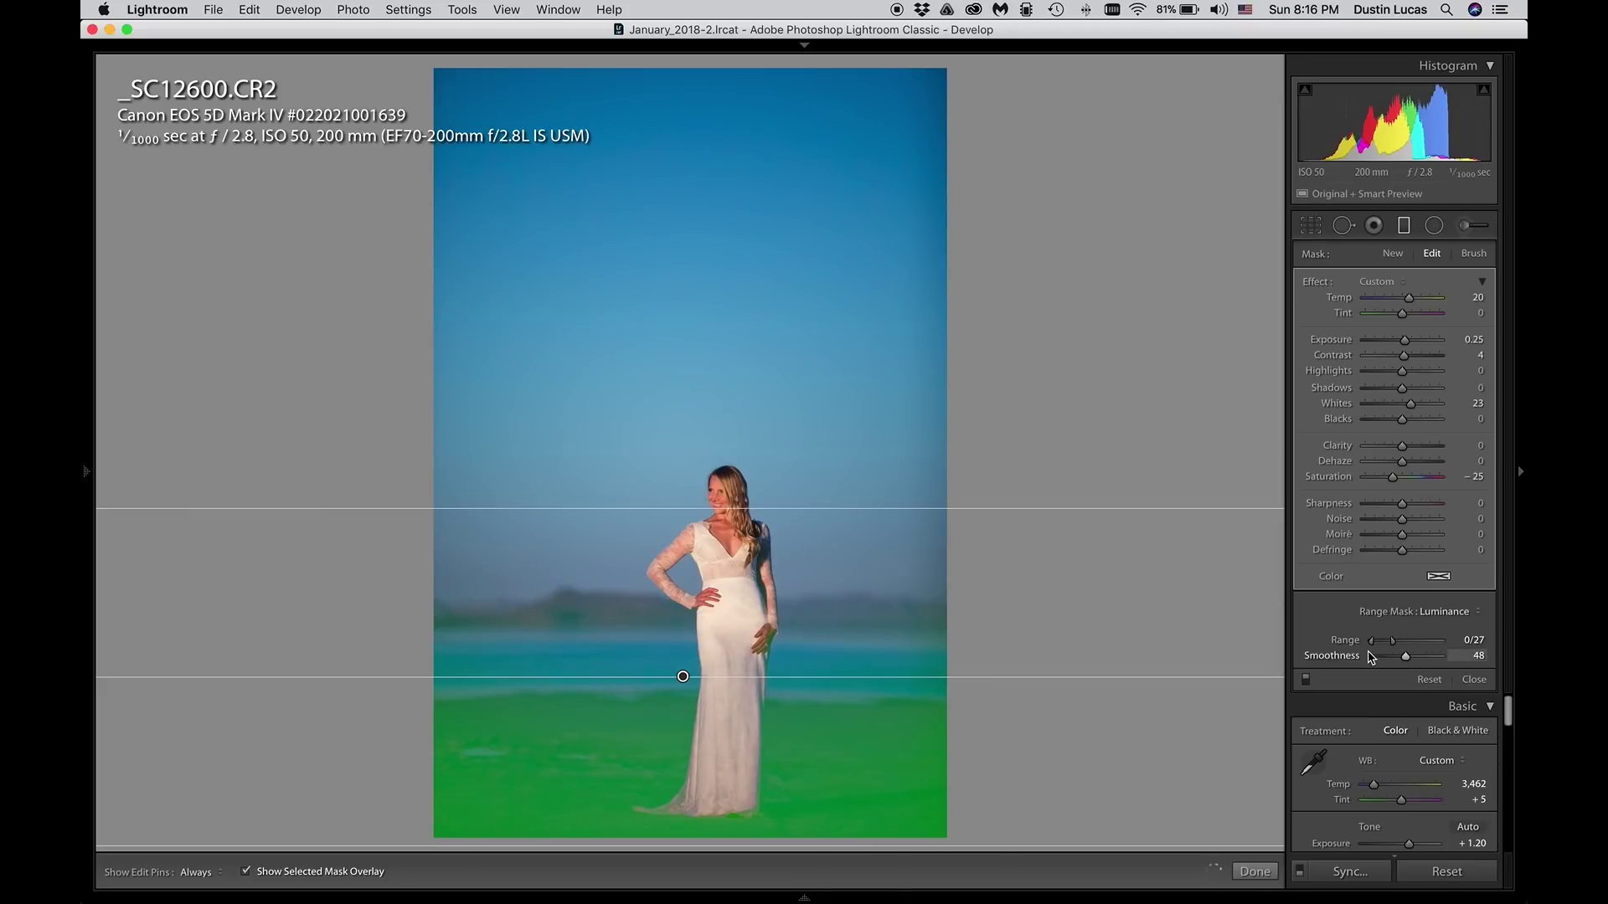
{"action": "key", "text": "o"}
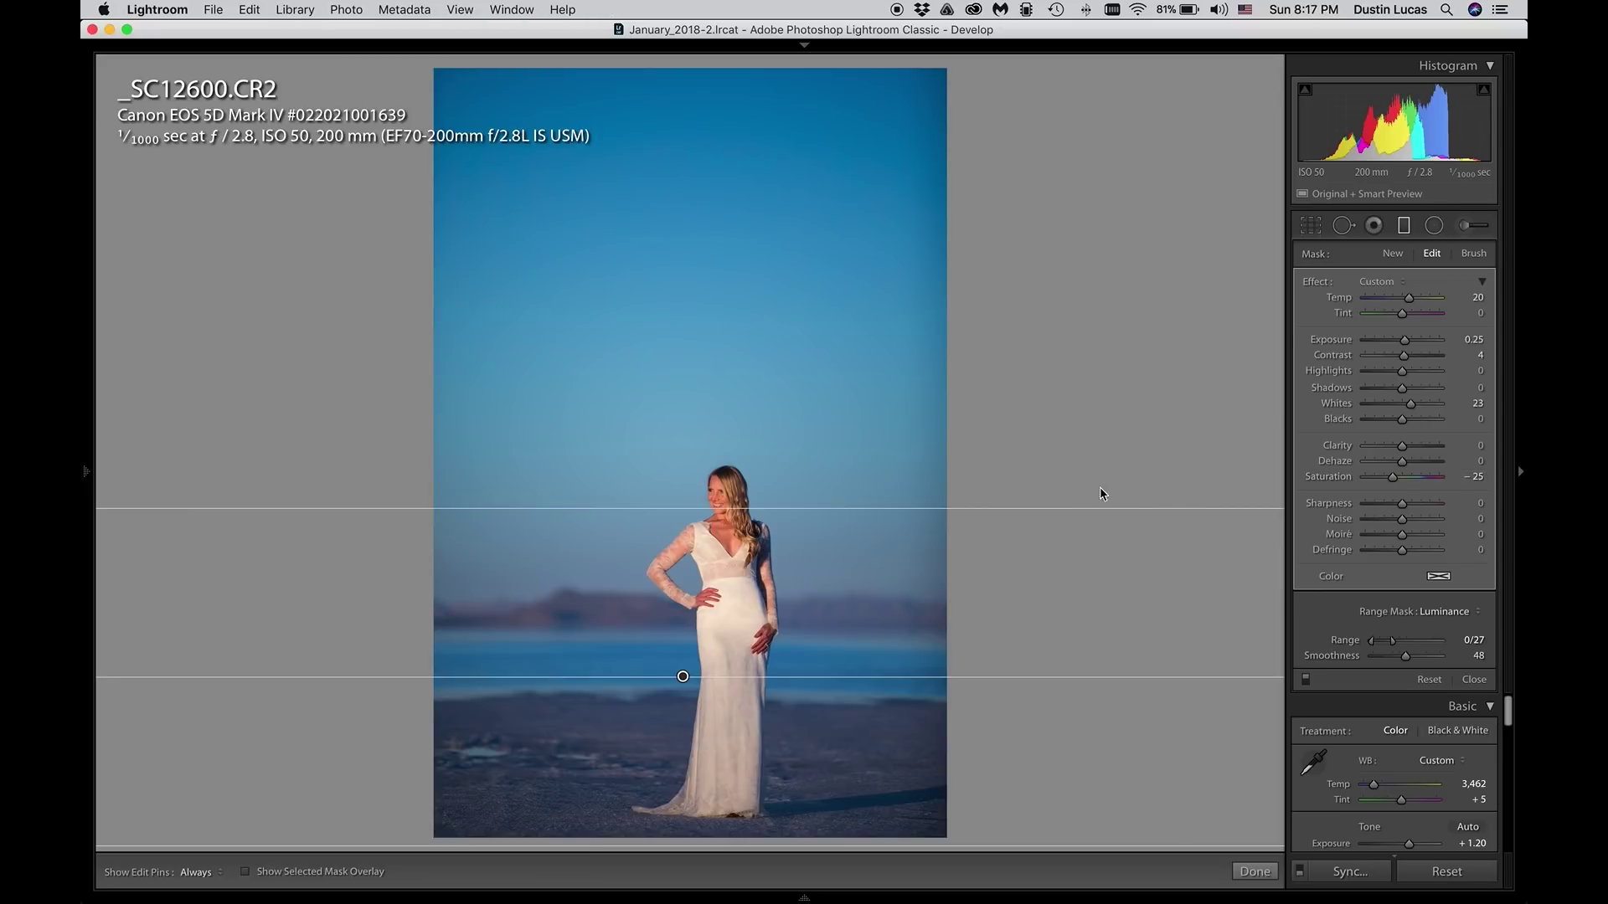
Step: In the grid, add white-dress photos _AZ11704.CR2 through _AZ11734.CR2 to the selection, skipping the dark and JPG versions, and deselect _SC12600.jpg
{"action": "key", "text": "g"}
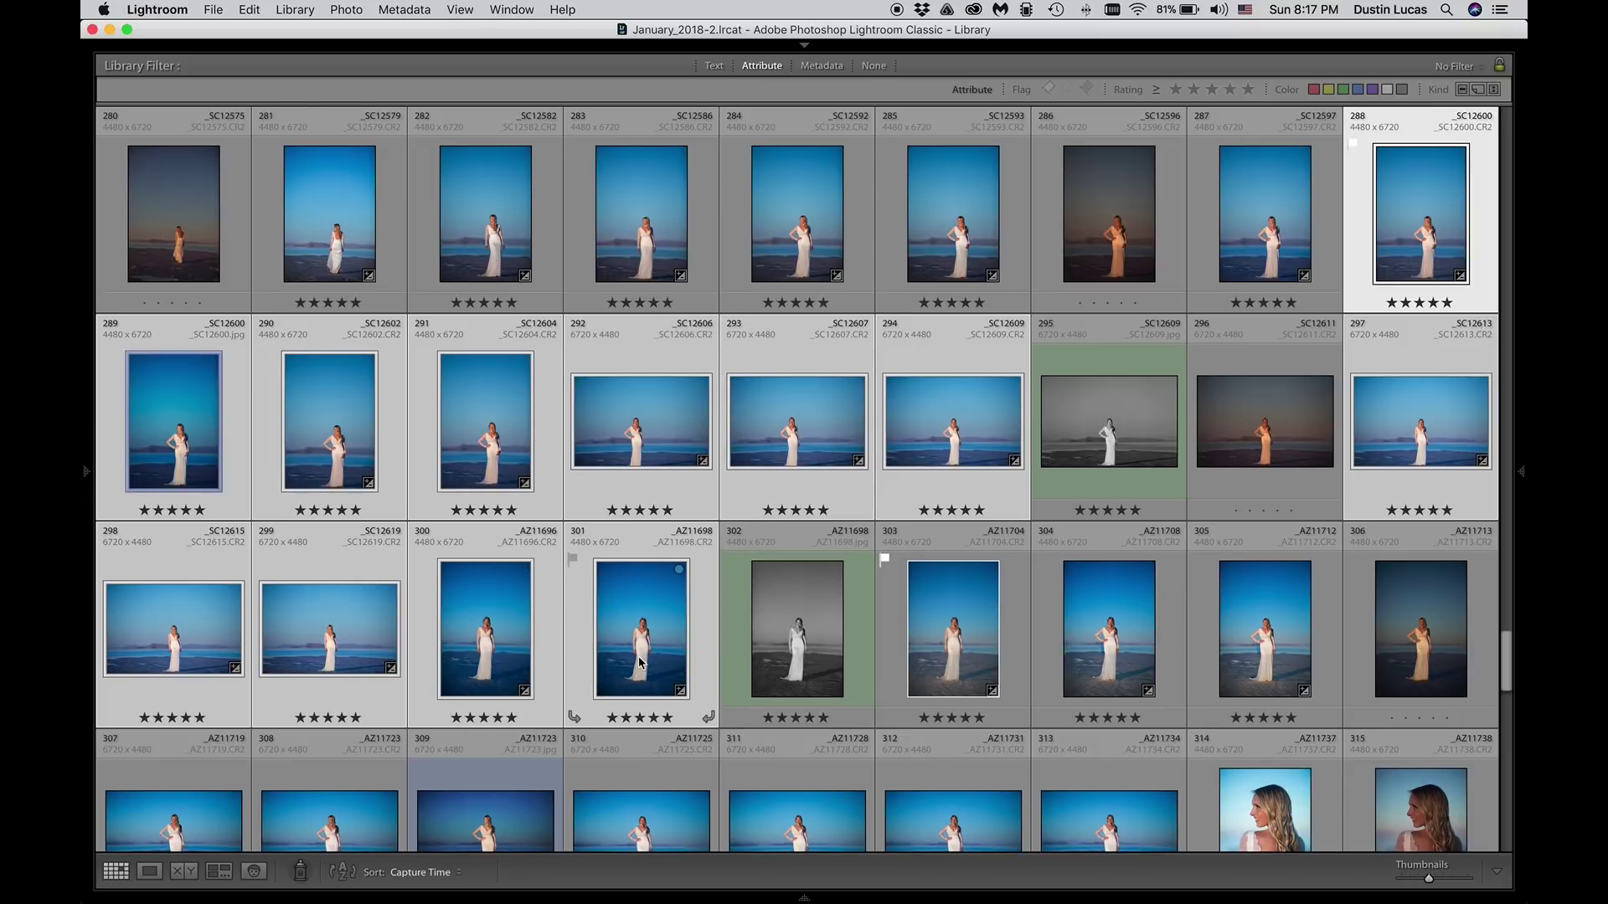
{"action": "scroll", "coordinate": [700, 663], "scroll_direction": "down", "scroll_amount": 1}
{"action": "key", "text": "j"}
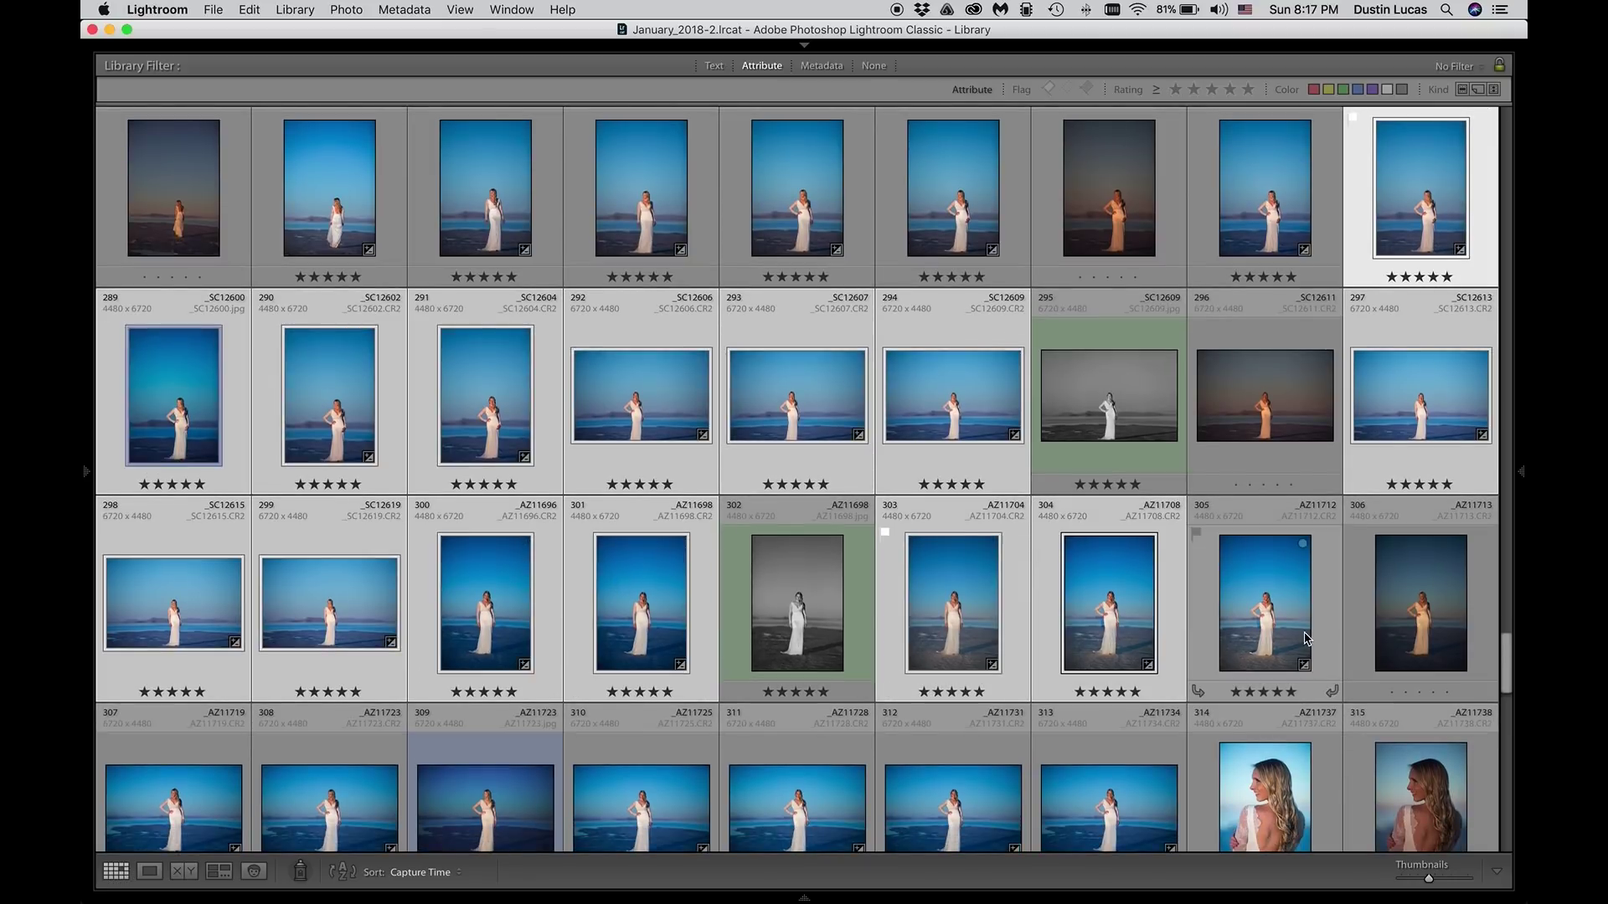
{"action": "scroll", "coordinate": [788, 653], "scroll_direction": "down", "scroll_amount": 5}
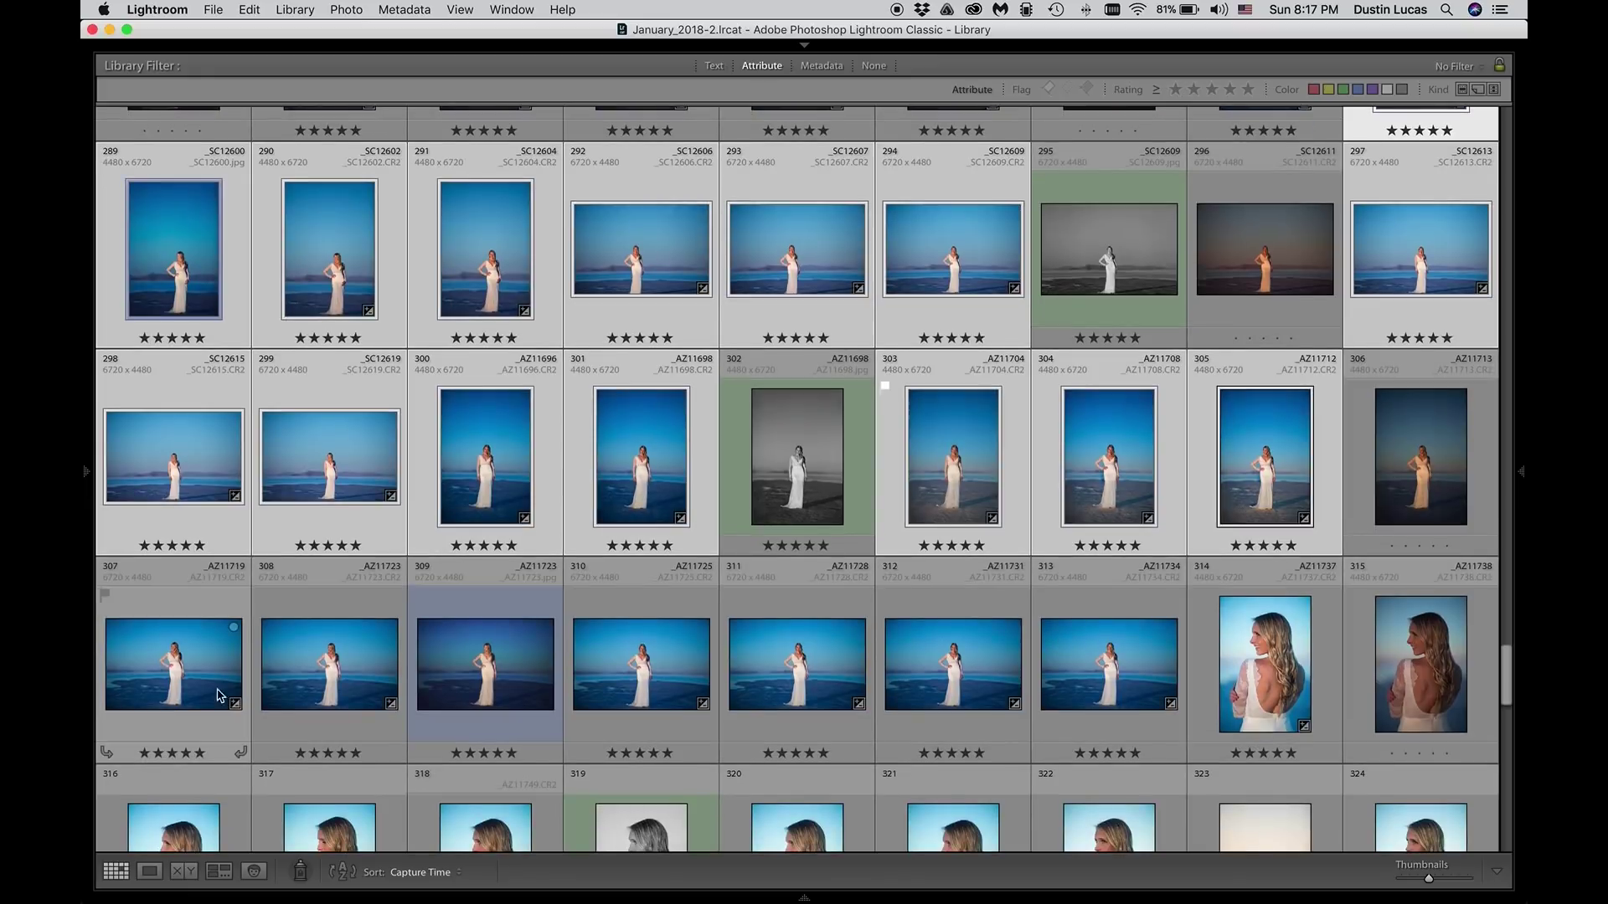
{"action": "left_click", "coordinate": [276, 667], "text": "super"}
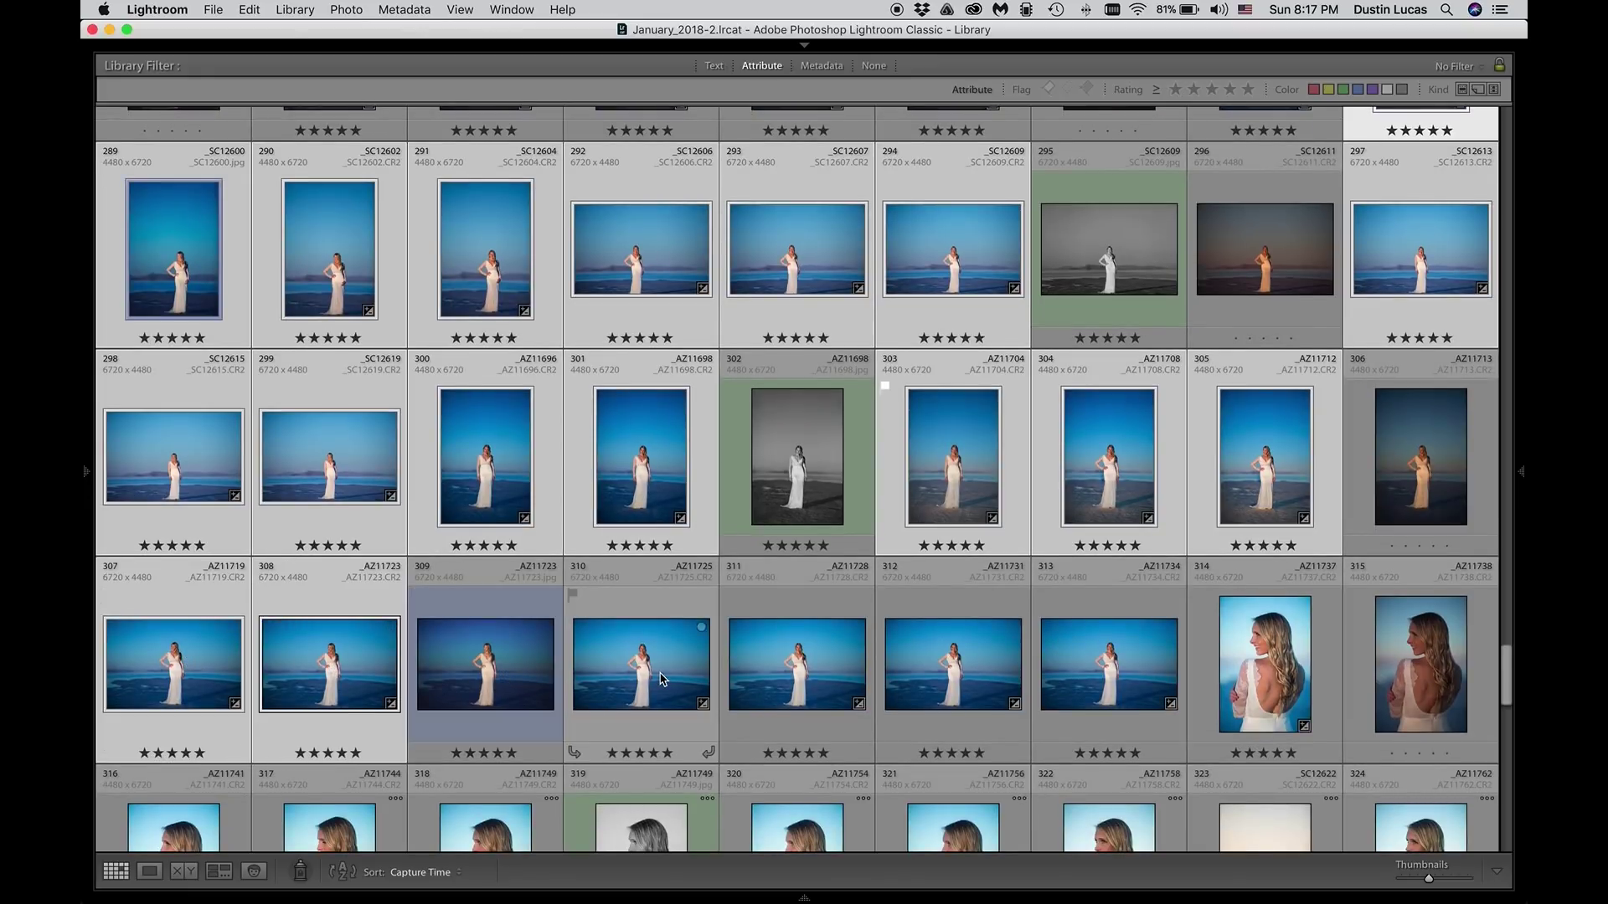
{"action": "left_click", "coordinate": [661, 675], "text": "super"}
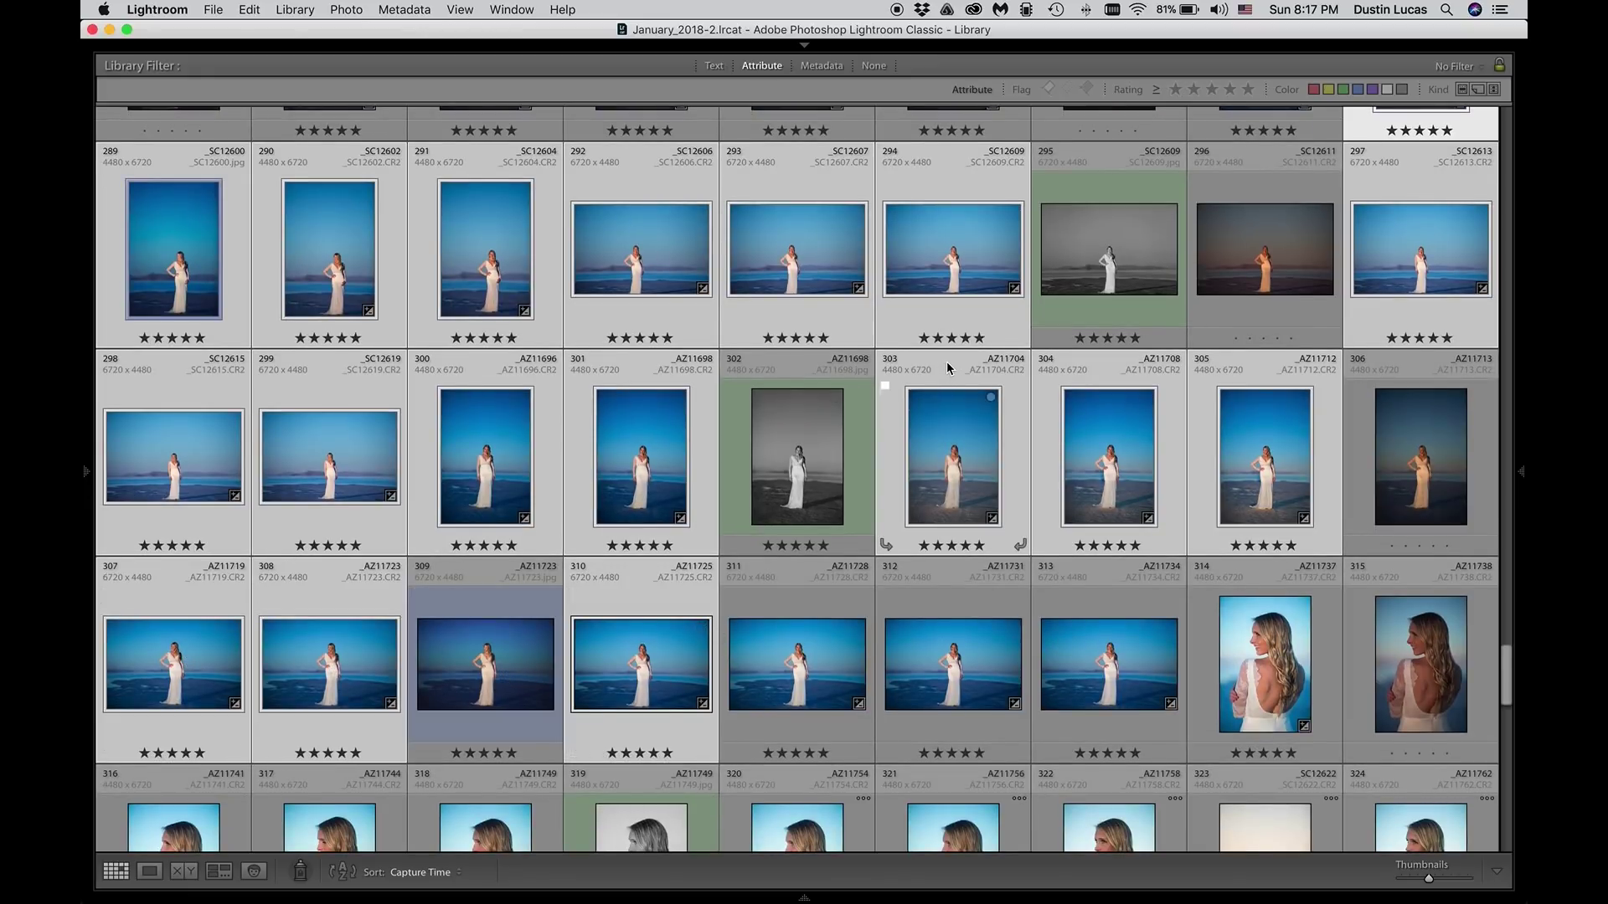
{"action": "left_click", "coordinate": [209, 268], "text": "super"}
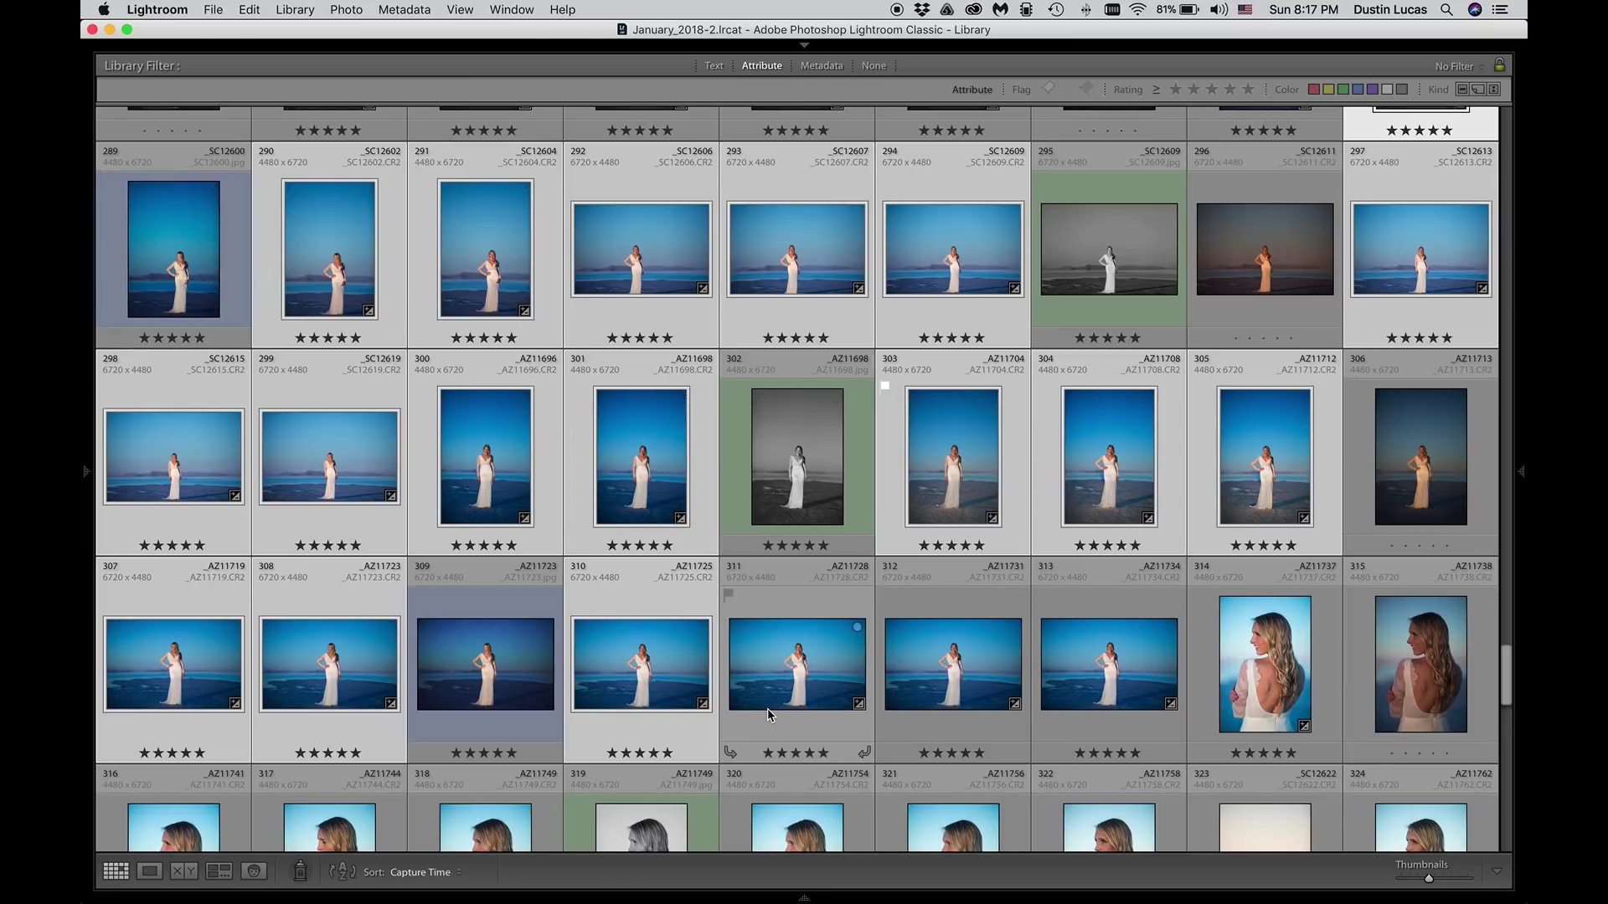
{"action": "left_click", "coordinate": [771, 710], "text": "super"}
{"action": "left_click", "coordinate": [964, 697], "text": "super"}
{"action": "left_click", "coordinate": [1126, 694], "text": "super"}
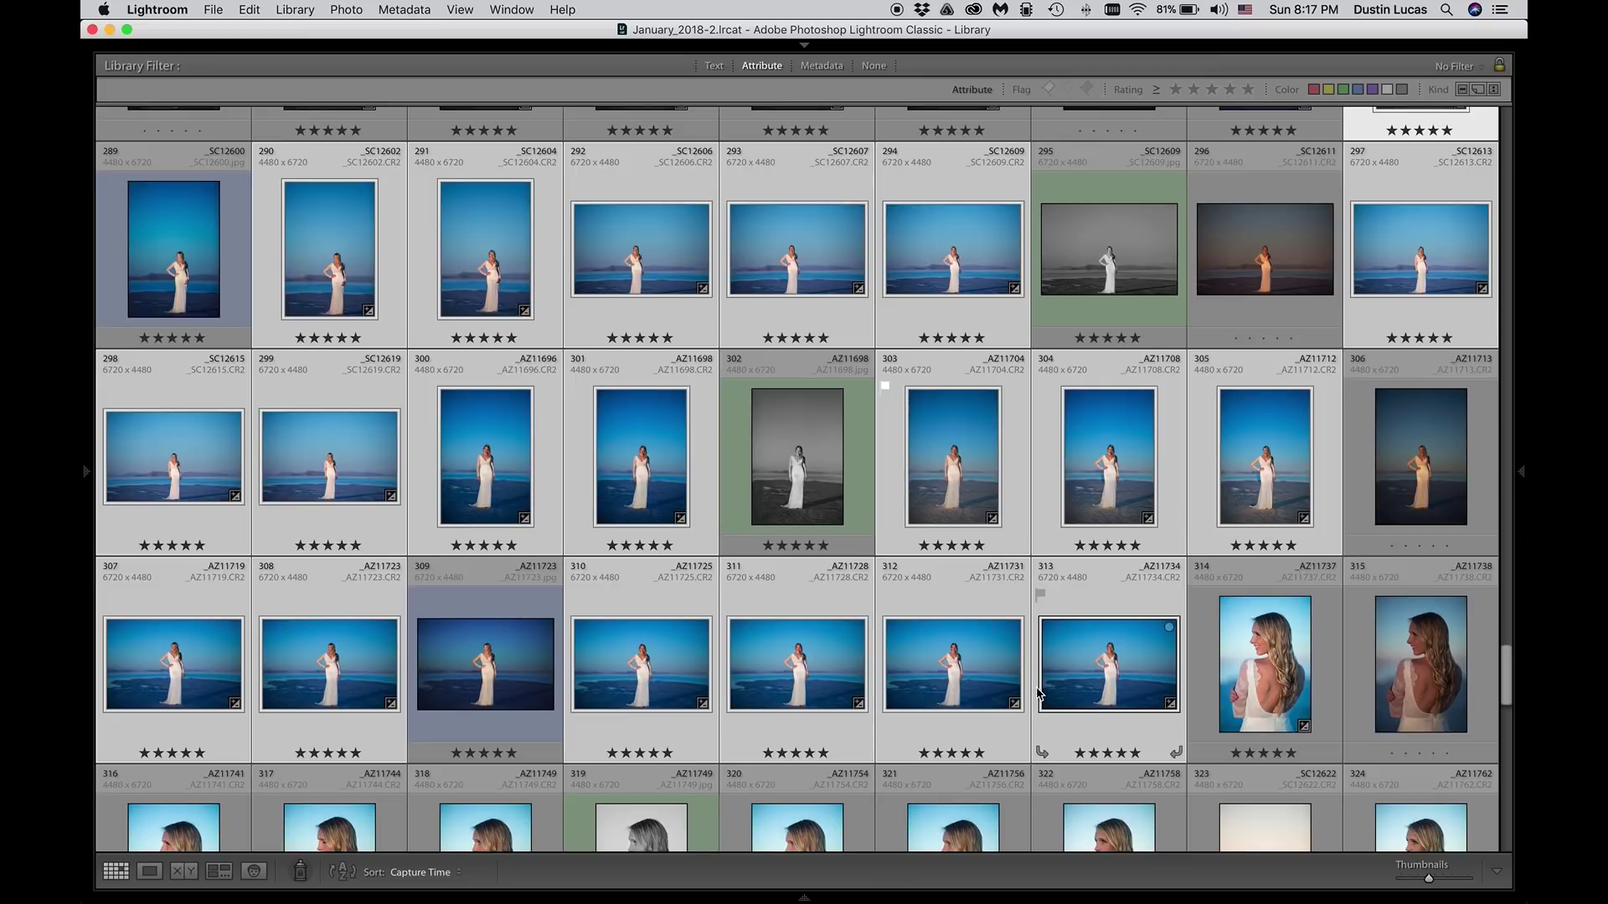
Step: Add the five-star photos from _SC12579.CR2 to _SC12597.CR2 to the selection and sync the settings of _SC12600.CR2 to all selected photos
{"action": "scroll", "coordinate": [1038, 694], "scroll_direction": "up", "scroll_amount": 3}
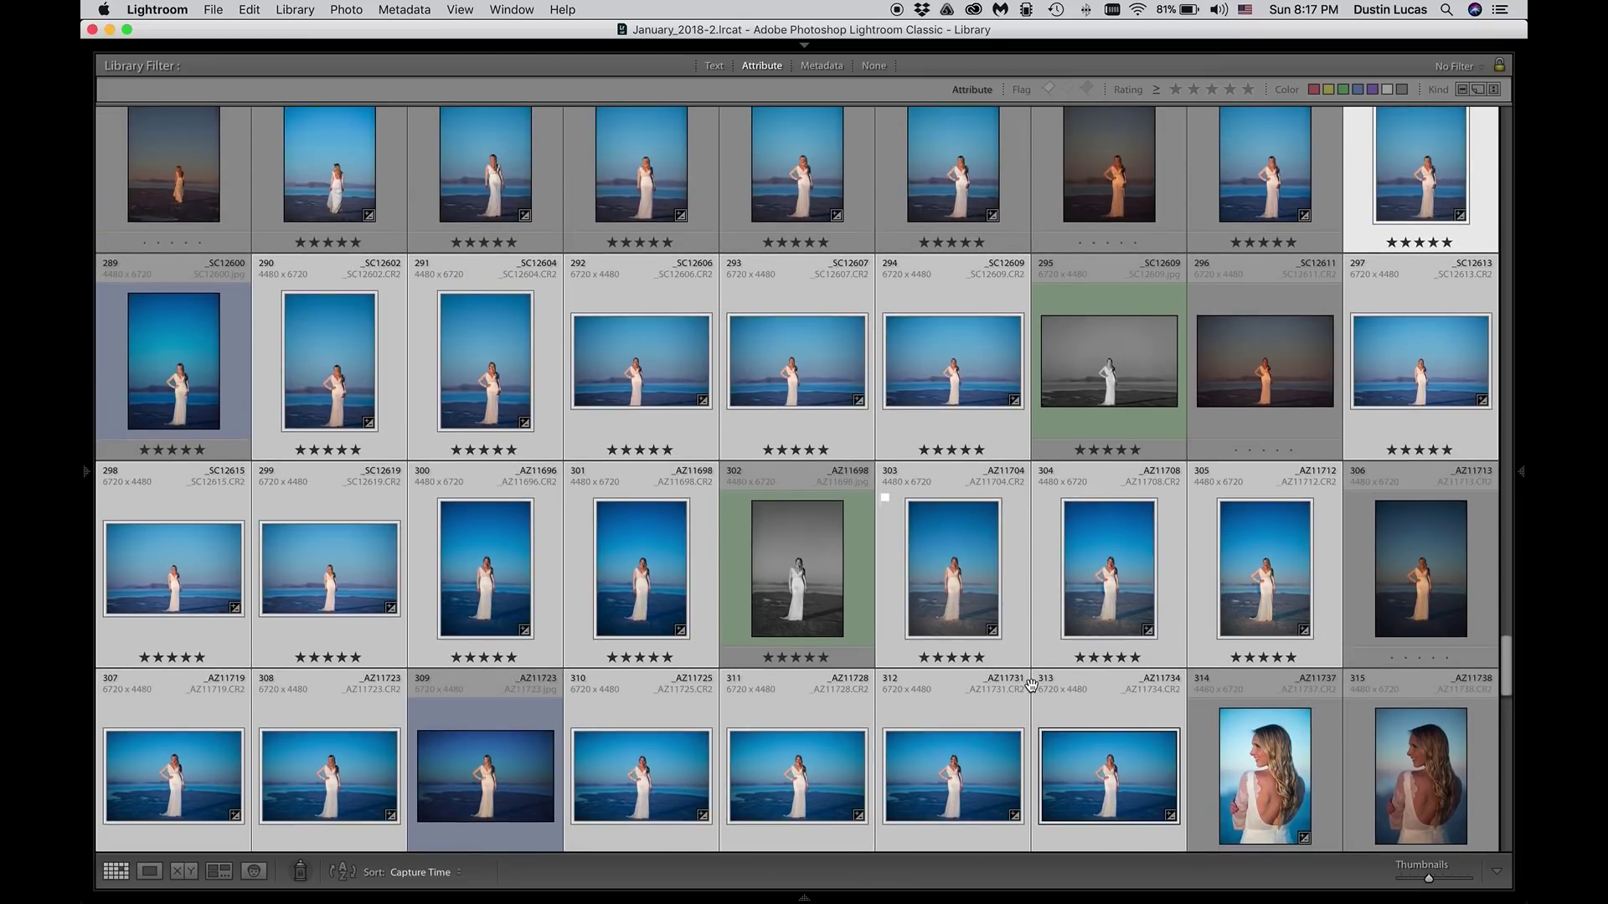
{"action": "scroll", "coordinate": [1030, 685], "scroll_direction": "up", "scroll_amount": 2}
{"action": "left_click", "coordinate": [1264, 234], "text": "super"}
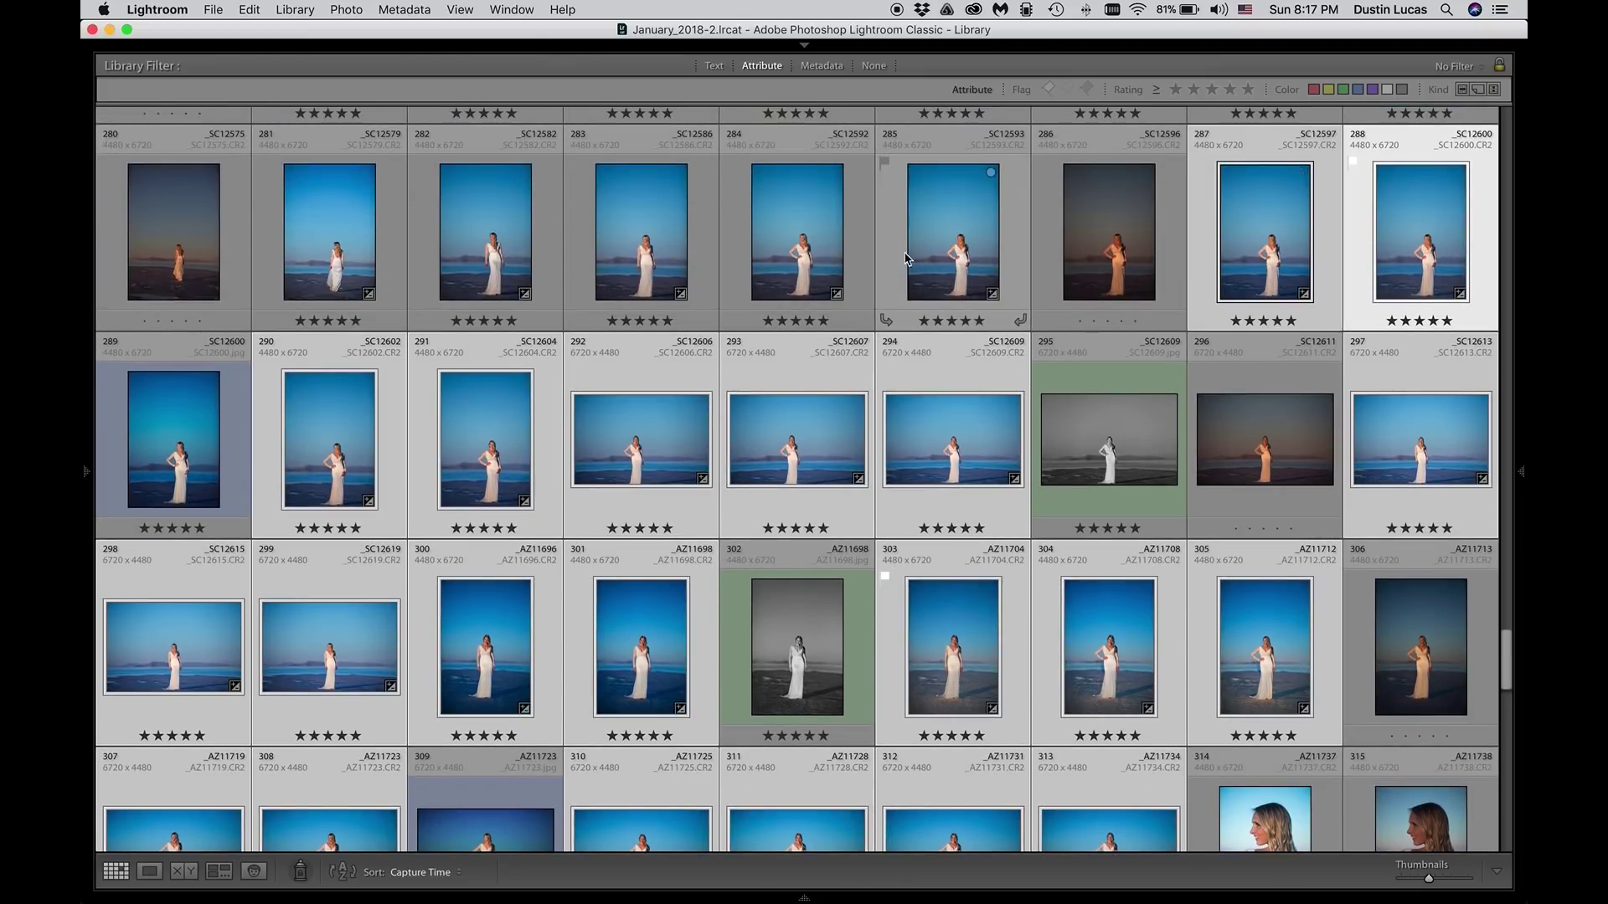
{"action": "left_click", "coordinate": [907, 259], "text": "super"}
{"action": "left_click", "coordinate": [785, 255], "text": "super"}
{"action": "left_click", "coordinate": [619, 260], "text": "super"}
{"action": "left_click", "coordinate": [503, 259], "text": "super"}
{"action": "left_click", "coordinate": [366, 254], "text": "super"}
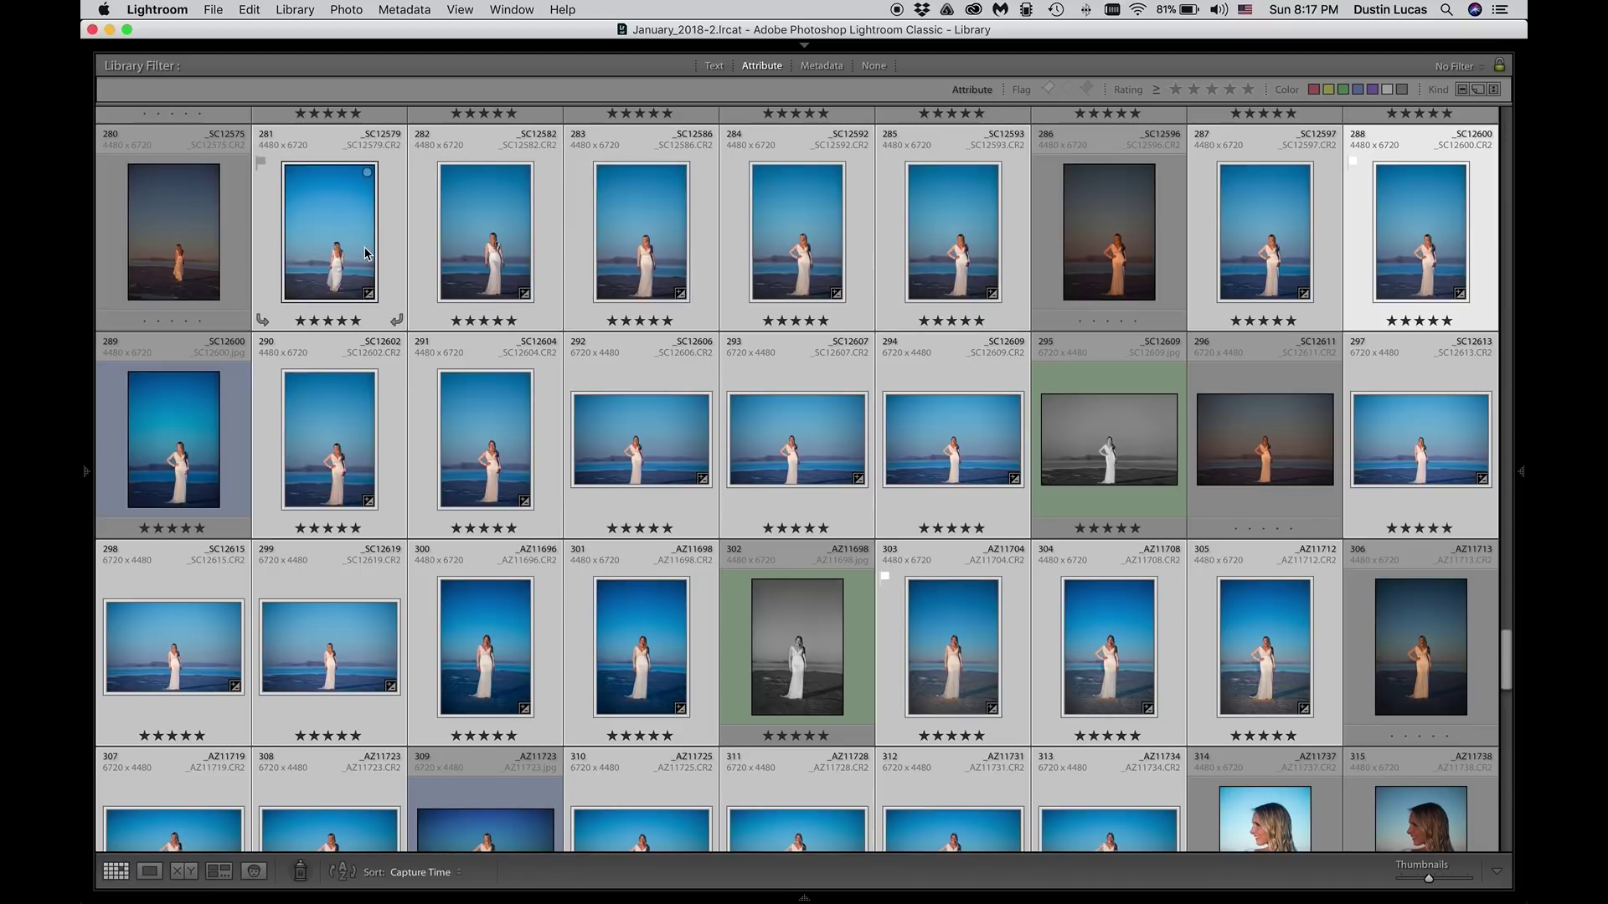
{"action": "key", "text": "super+shift+s"}
{"action": "key", "text": "Return"}
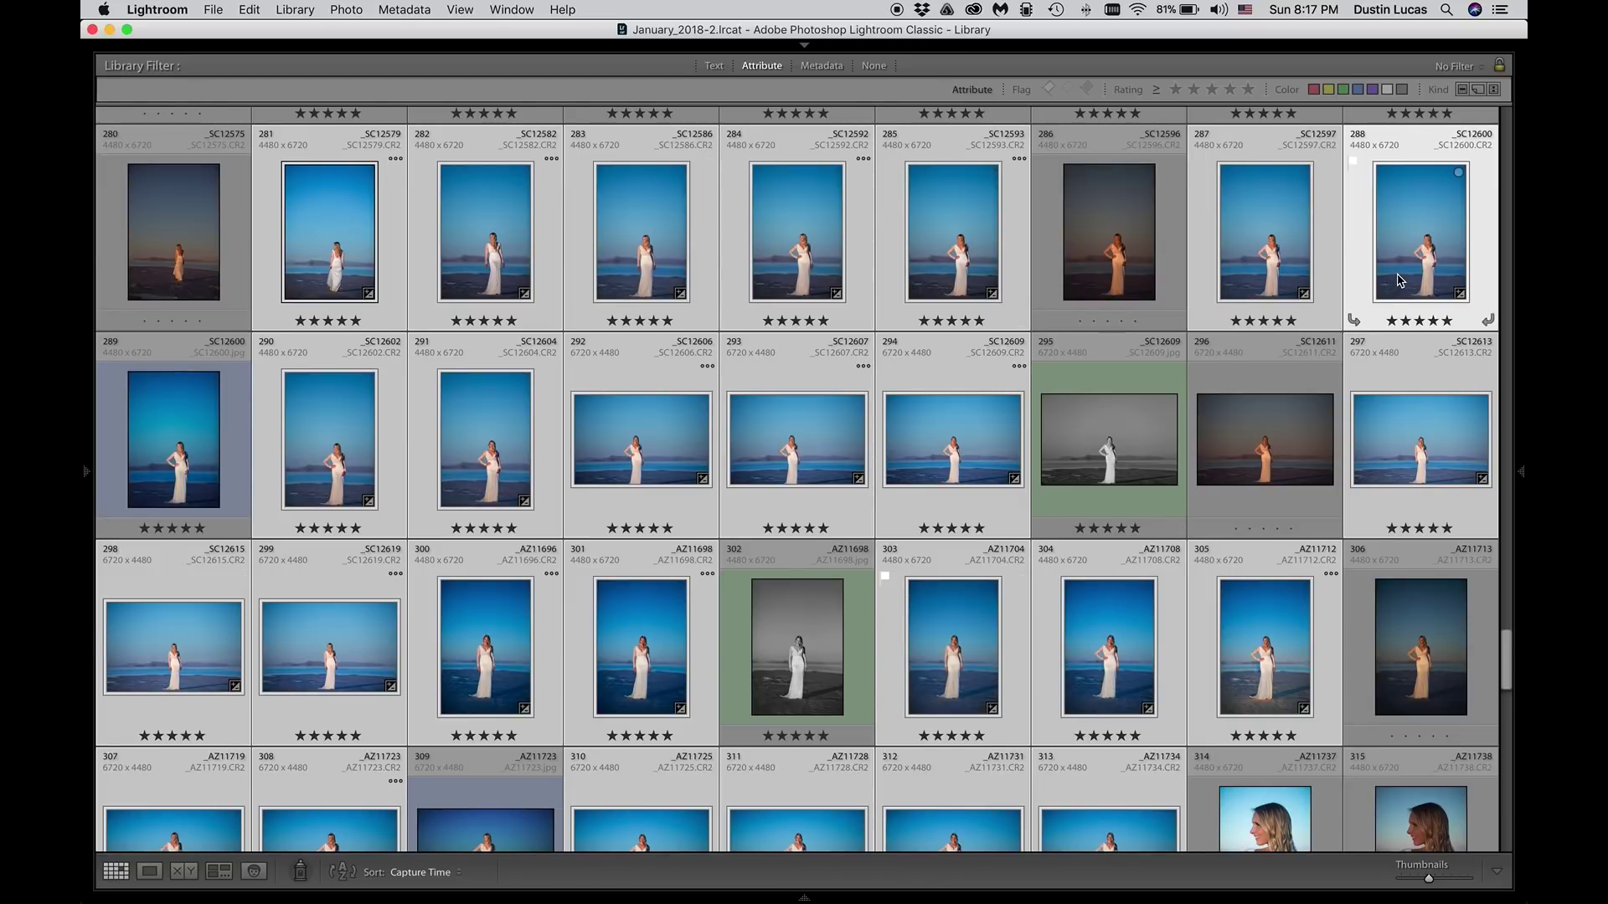
Step: Reopen _SC12600.CR2 for developing and check the mask overlay of its ground graduated filter, undoing any accidental rating change
{"action": "mouse_move", "coordinate": [1396, 280]}
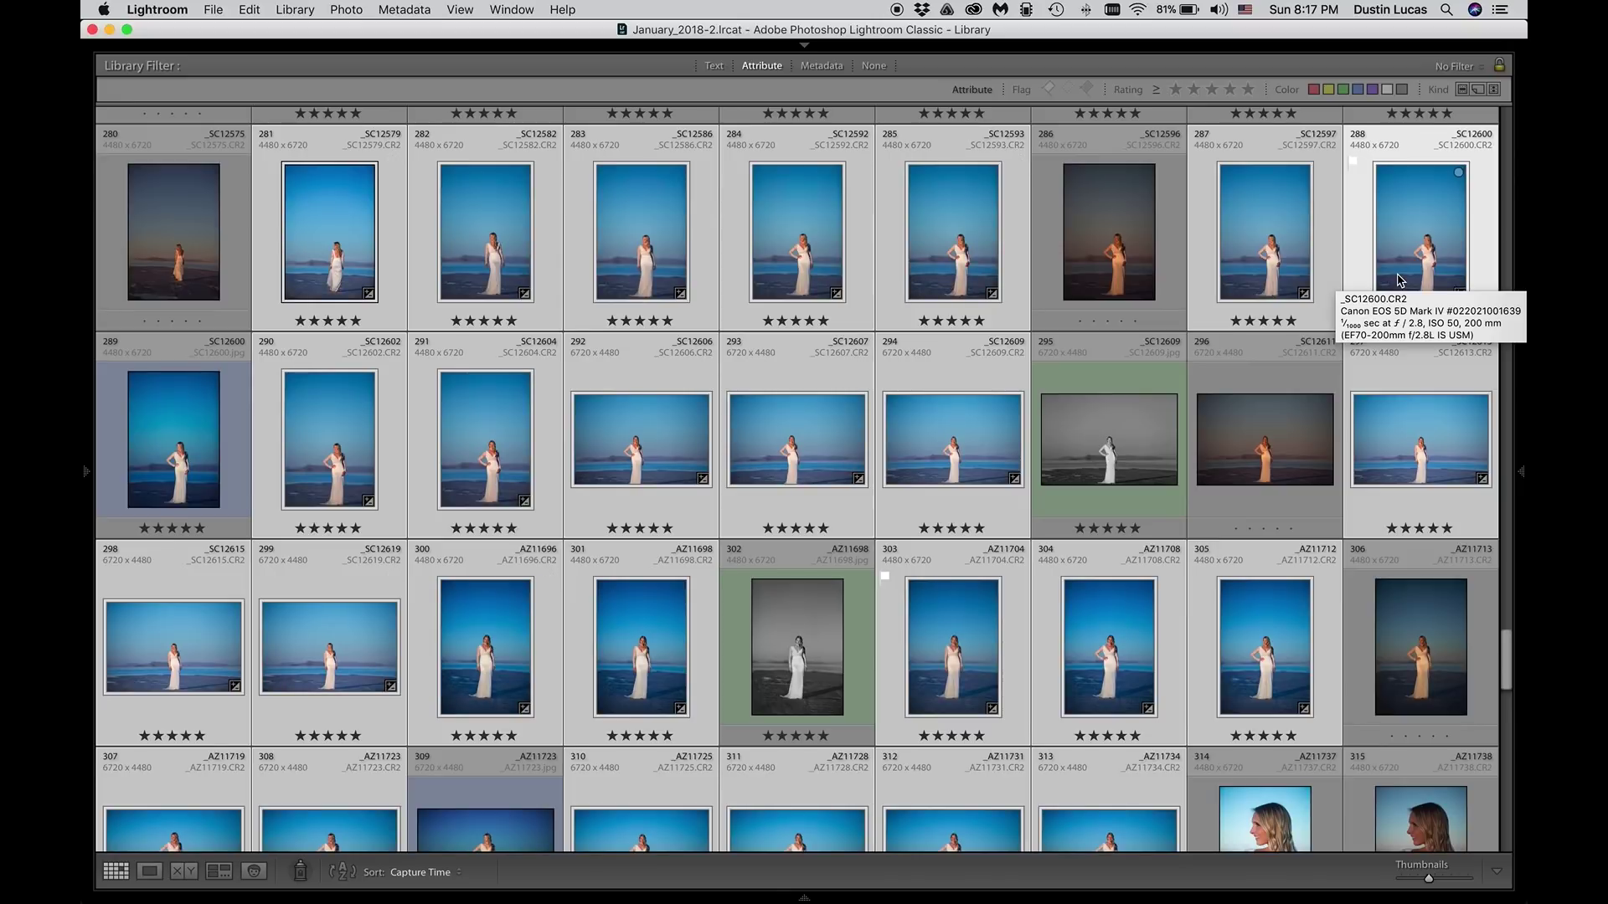
{"action": "key", "text": "d"}
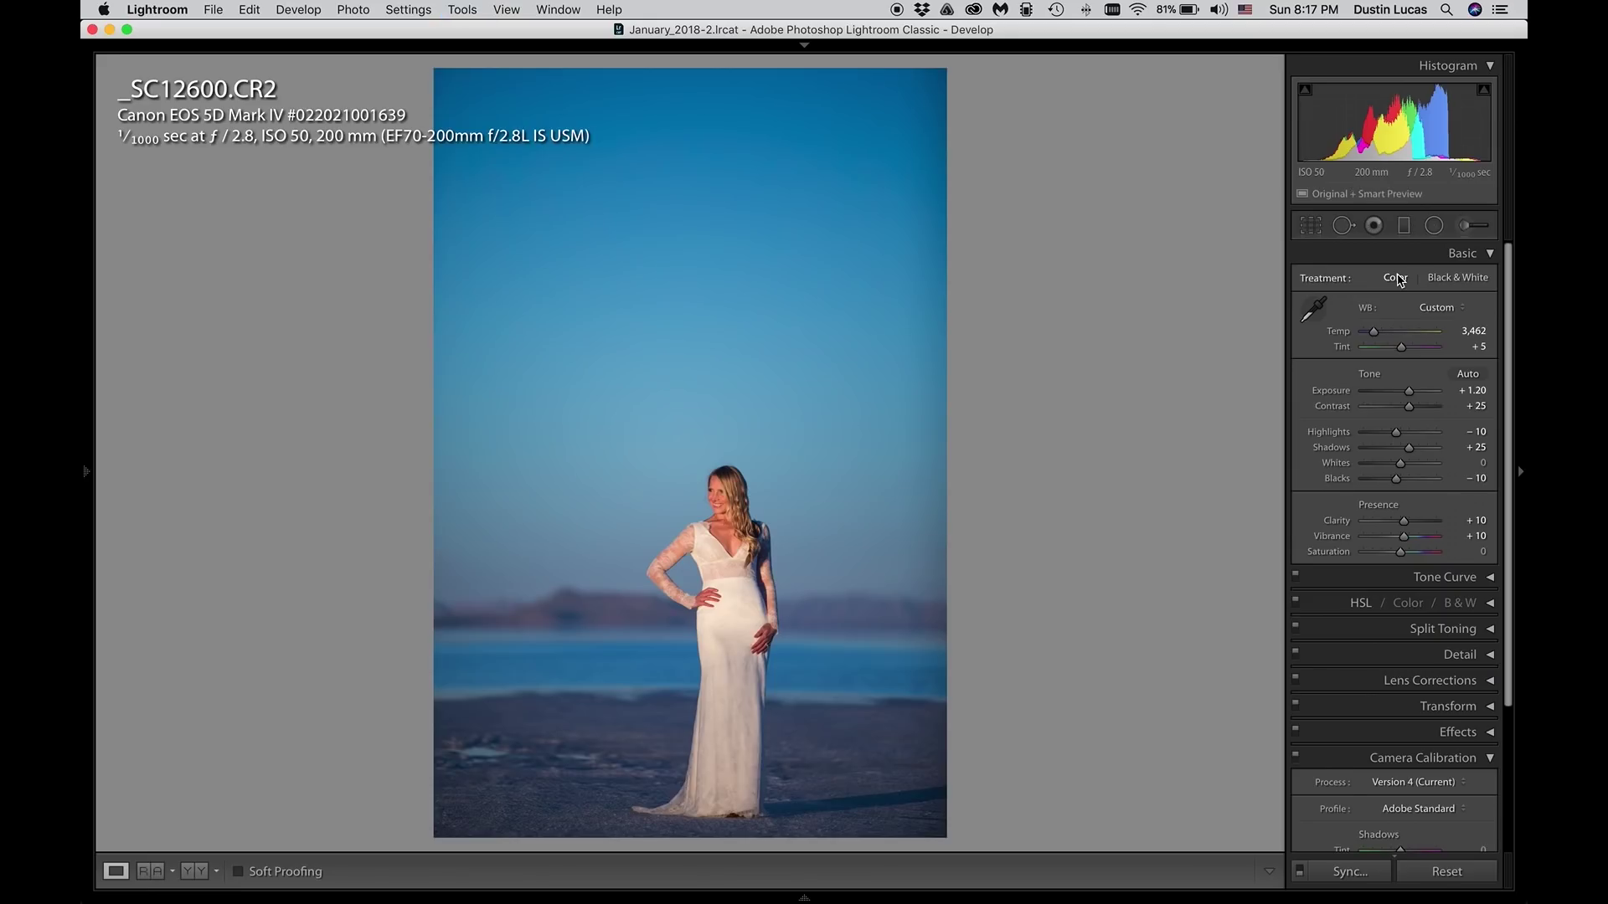
{"action": "key", "text": "m"}
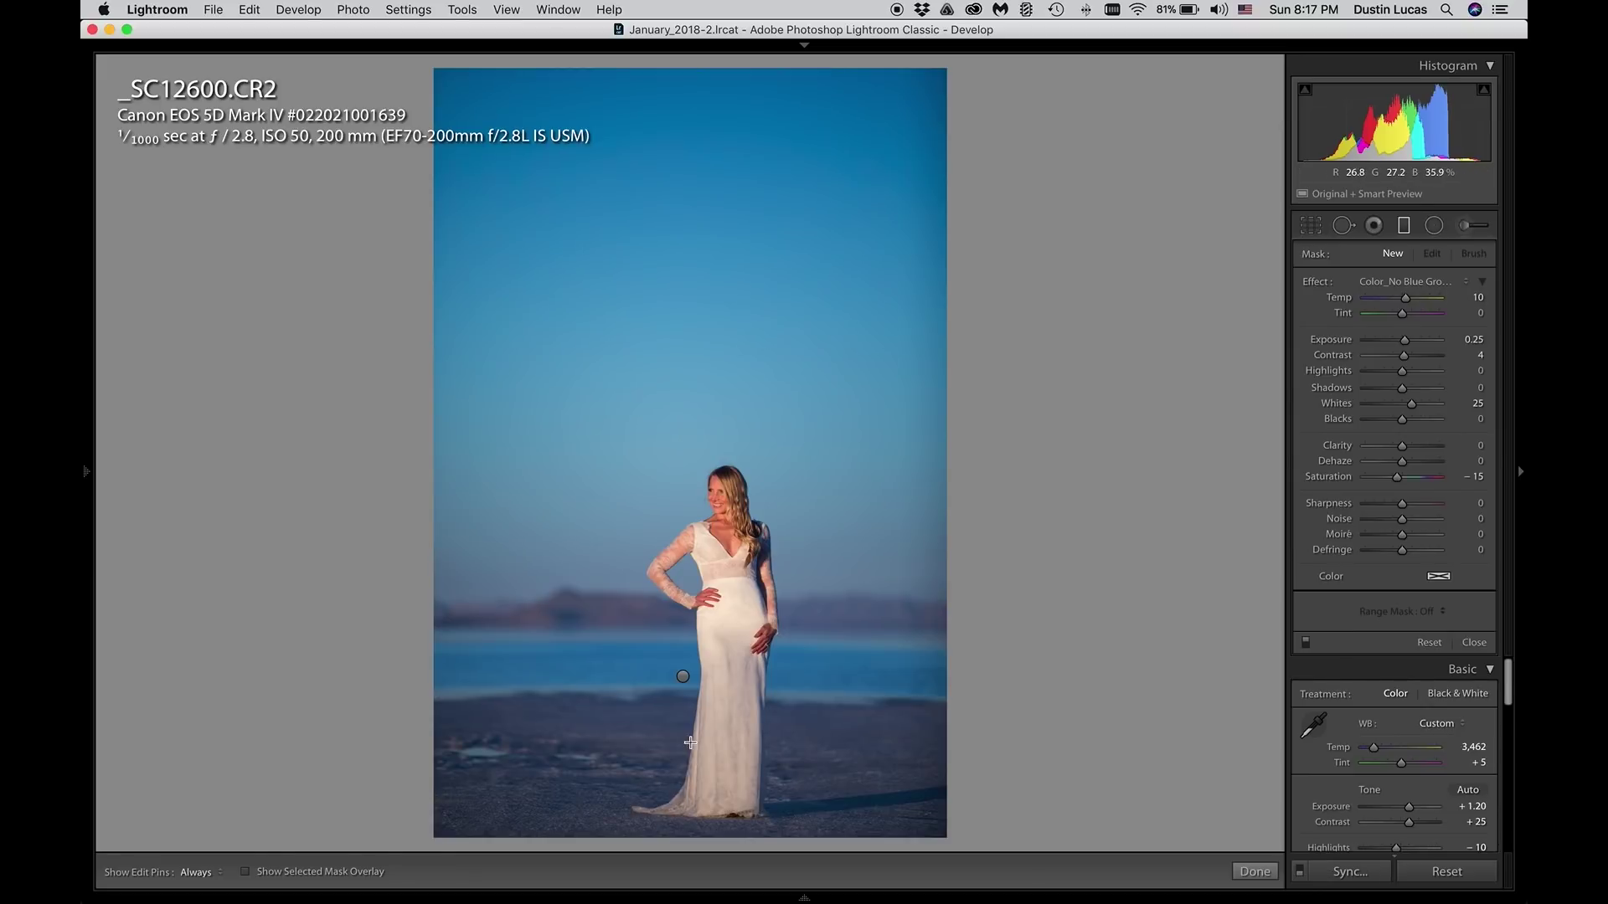
{"action": "left_click", "coordinate": [683, 676]}
{"action": "key", "text": "o"}
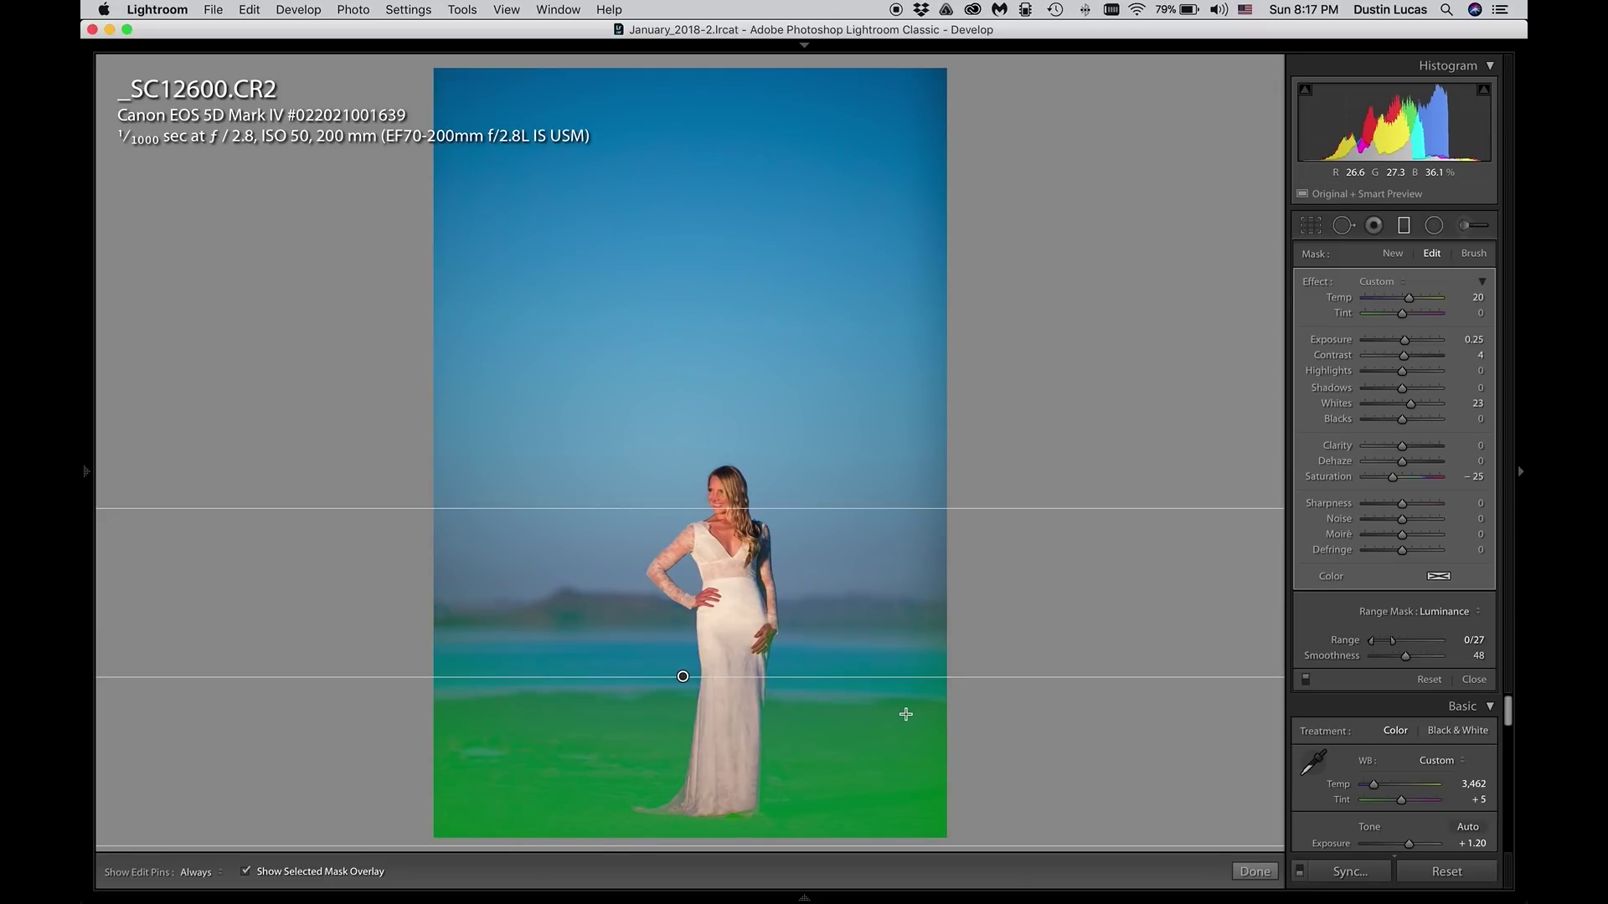
{"action": "key", "text": "0"}
{"action": "key", "text": "super+z"}
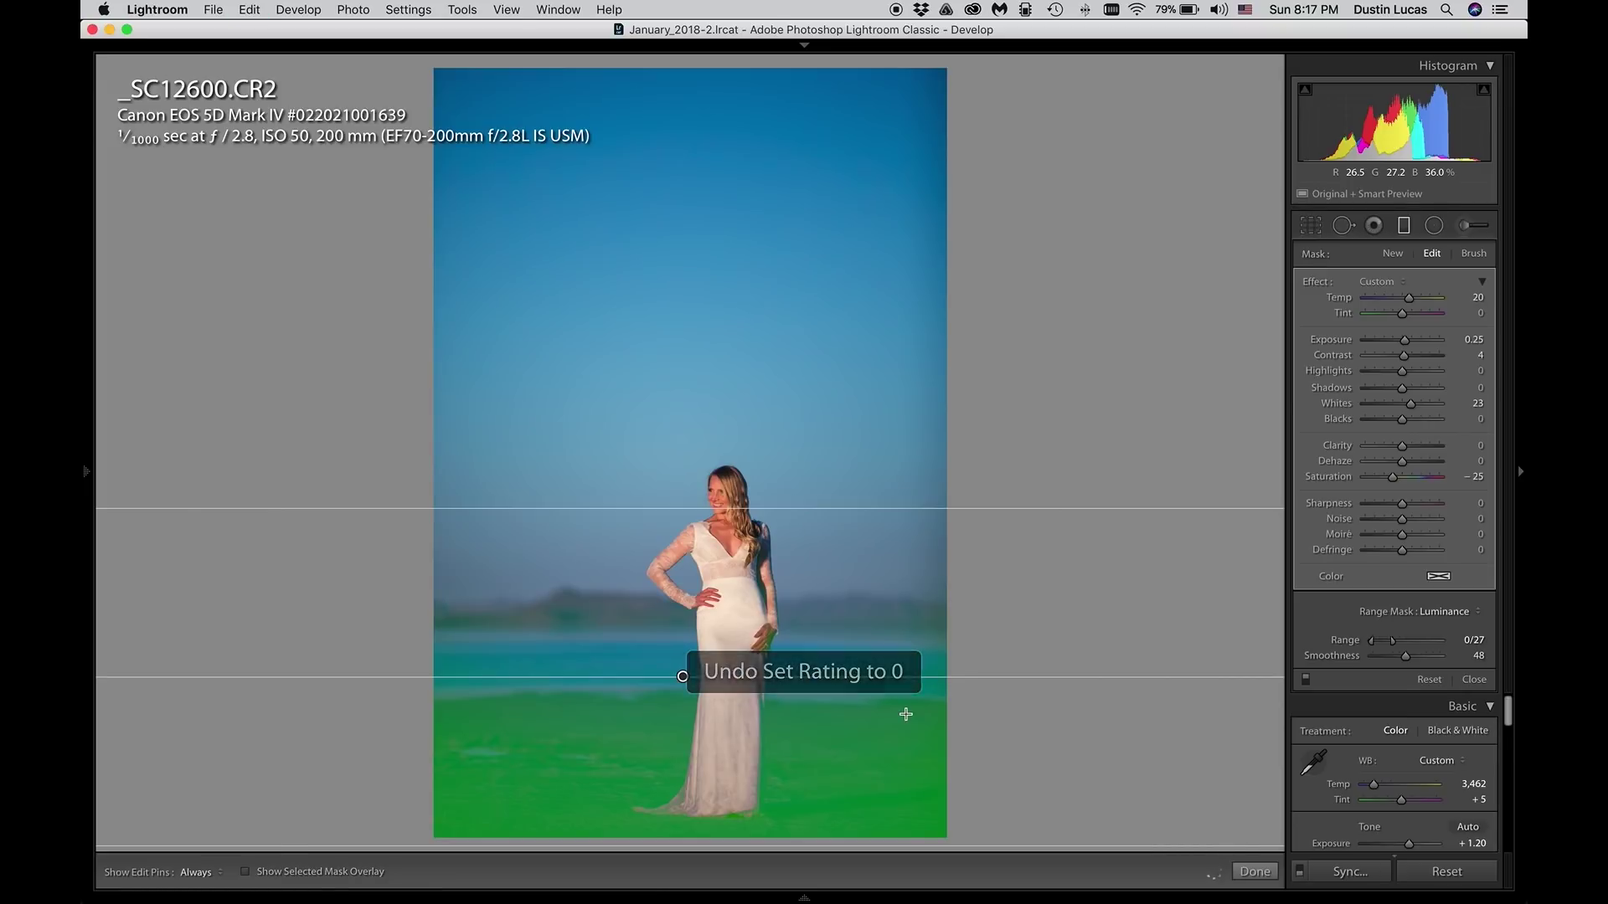
{"action": "key", "text": "o"}
Step: Review the synced photos backwards from _SC12597.CR2 to _SC12579.CR2 and on to _AZ11734.CR2, with edit pins set to Never and side panels hidden
{"action": "key", "text": "super+Left"}
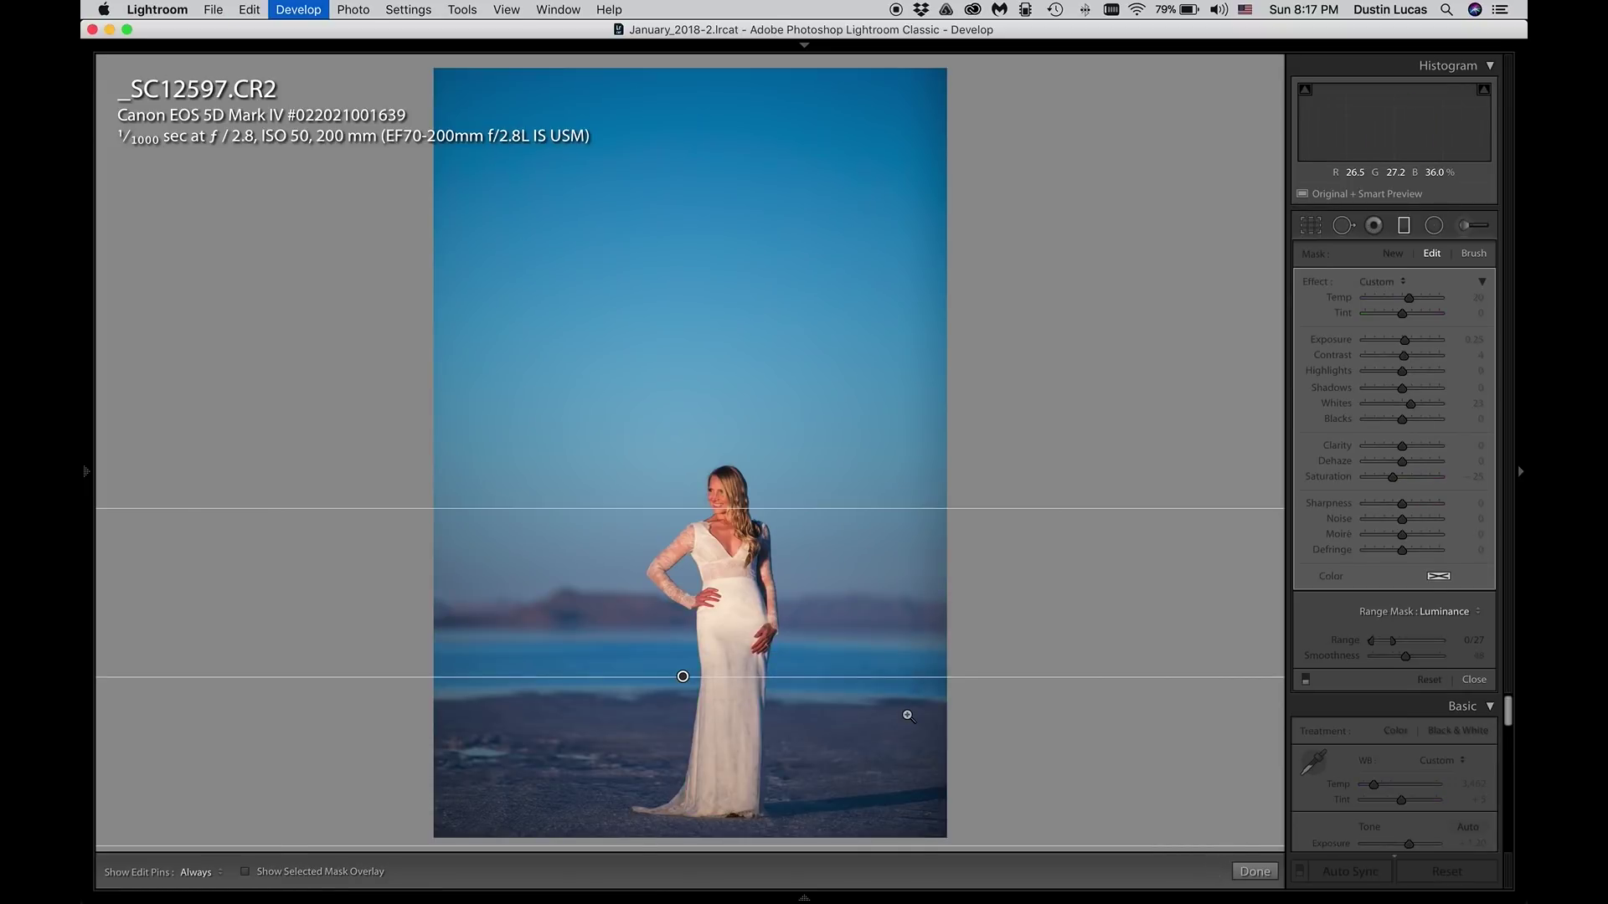
{"action": "key", "text": "super+Left"}
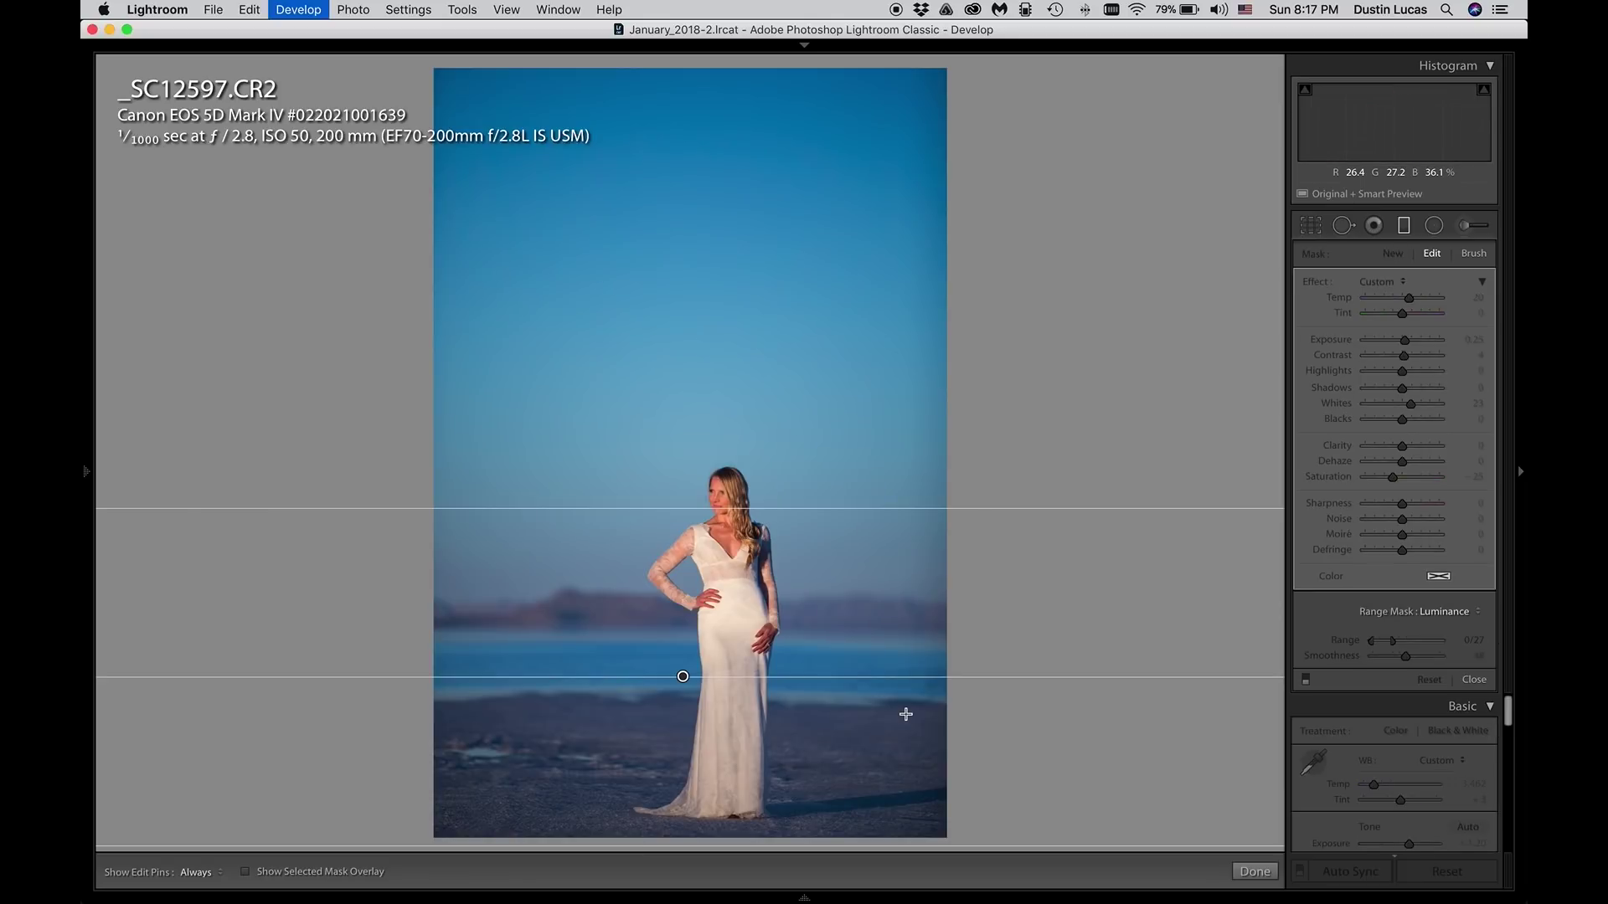
{"action": "left_click", "coordinate": [198, 872]}
{"action": "left_click", "coordinate": [203, 855]}
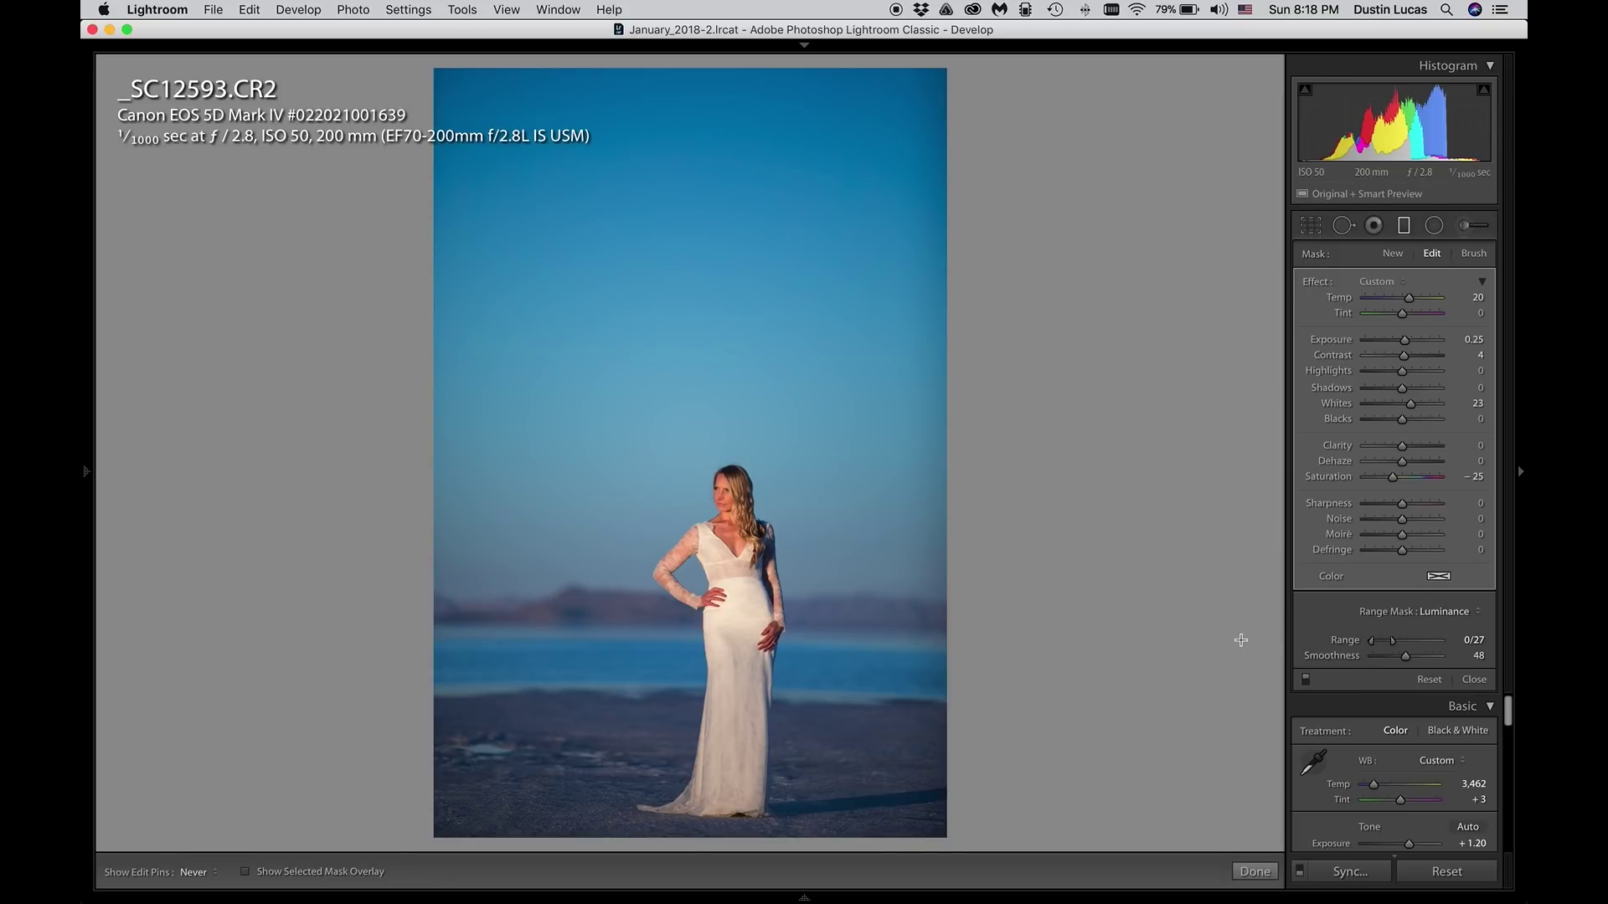
{"action": "key", "text": "Tab"}
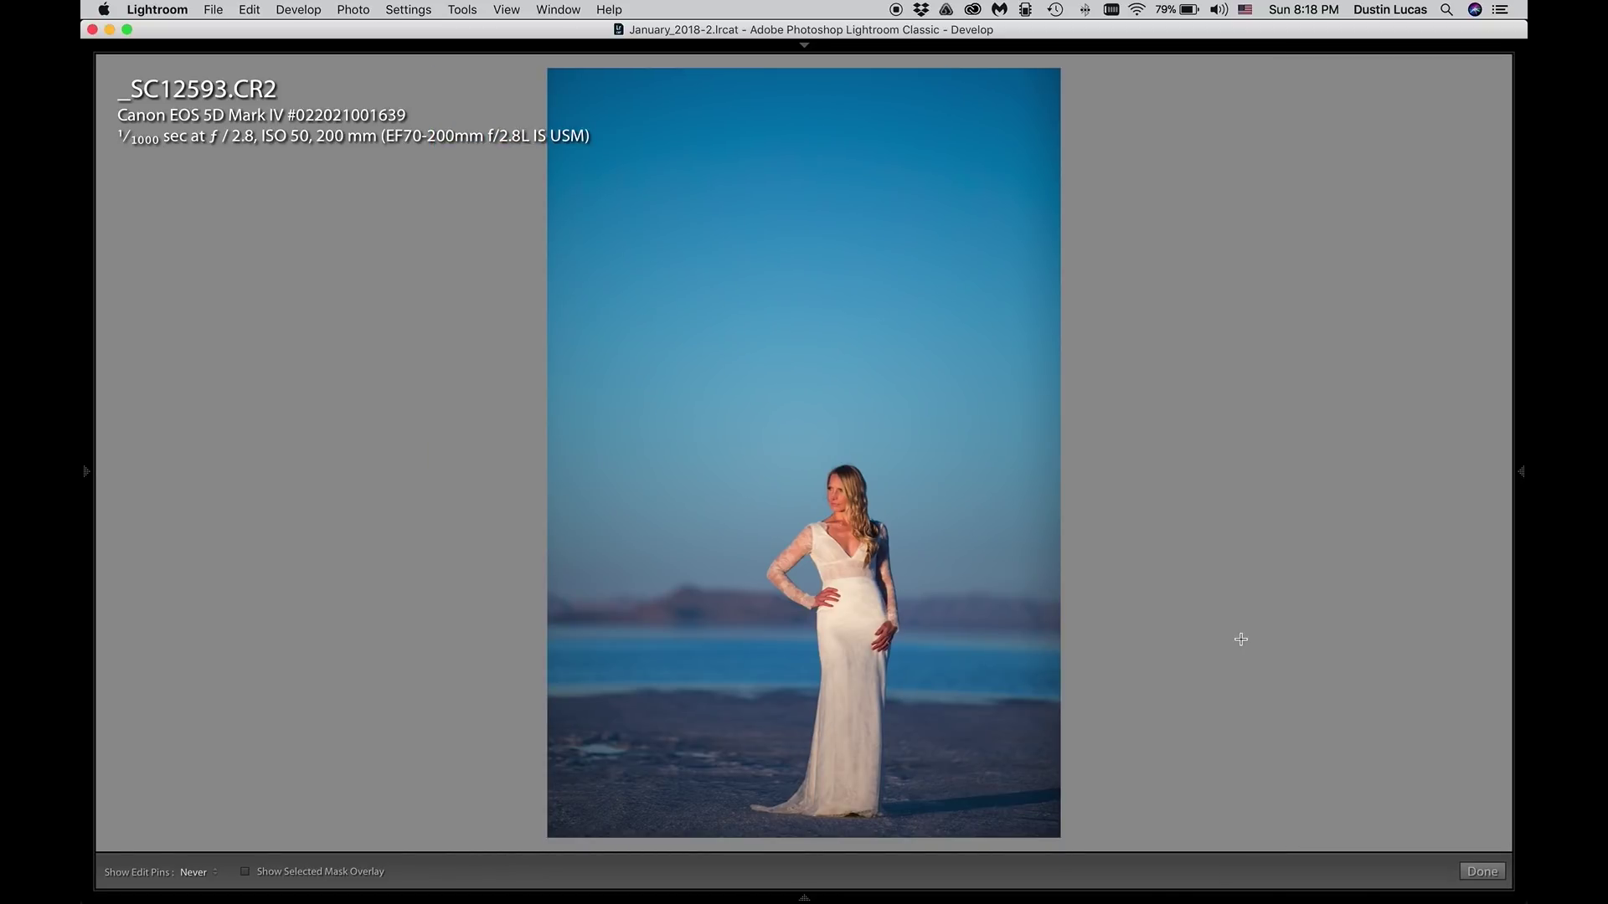
{"action": "key", "text": "super+Left"}
{"action": "key", "text": "super+Left"}
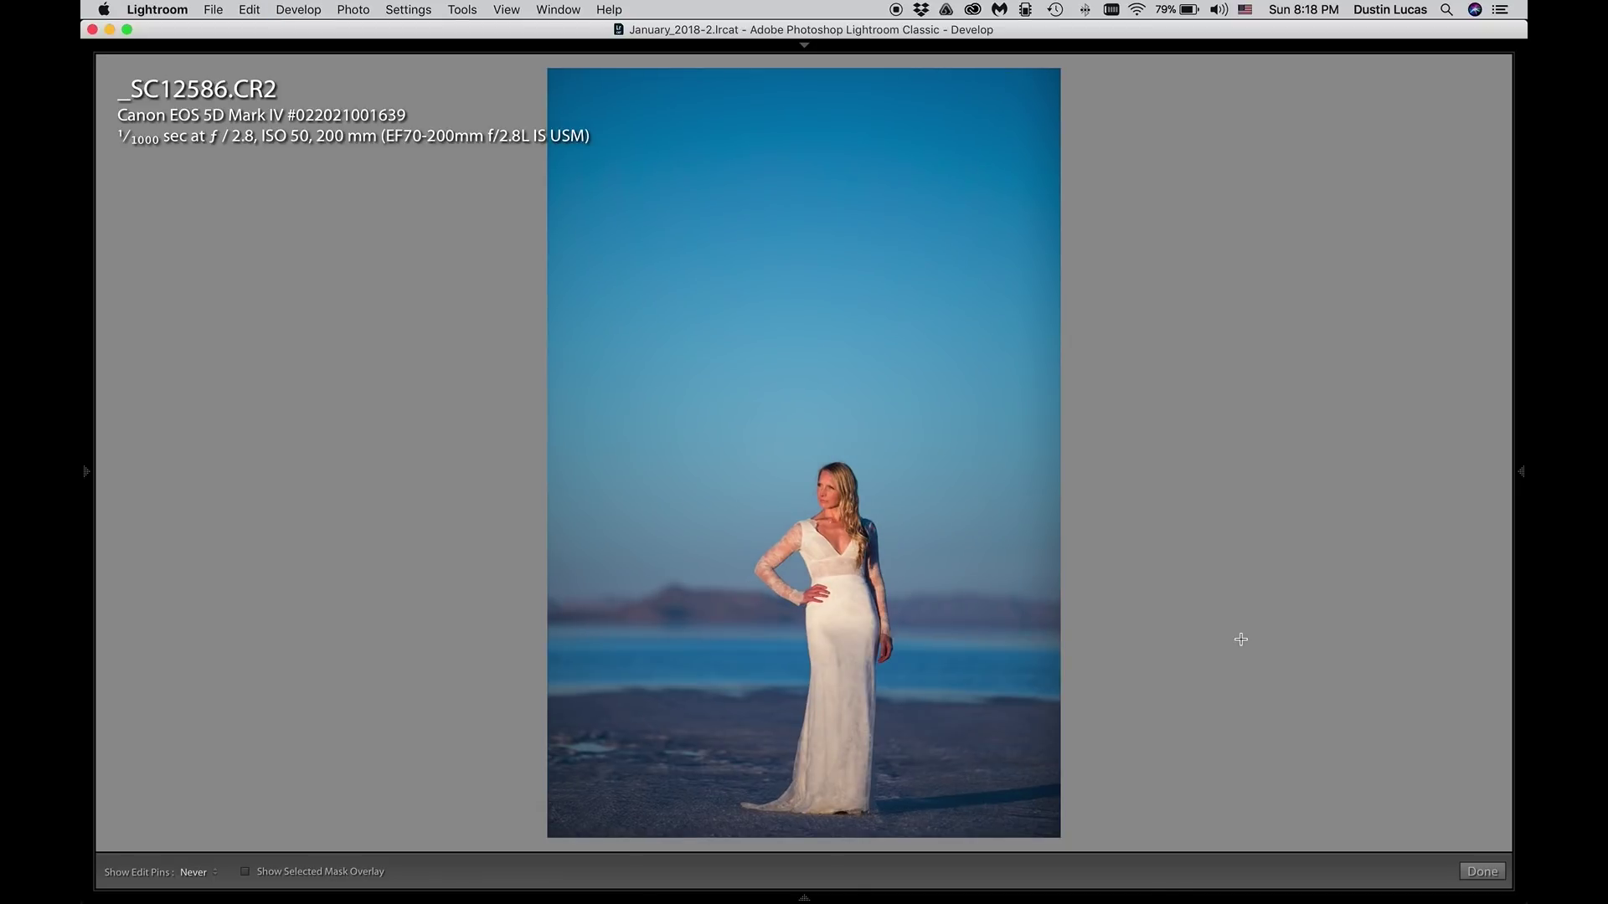
{"action": "key", "text": "super+Left"}
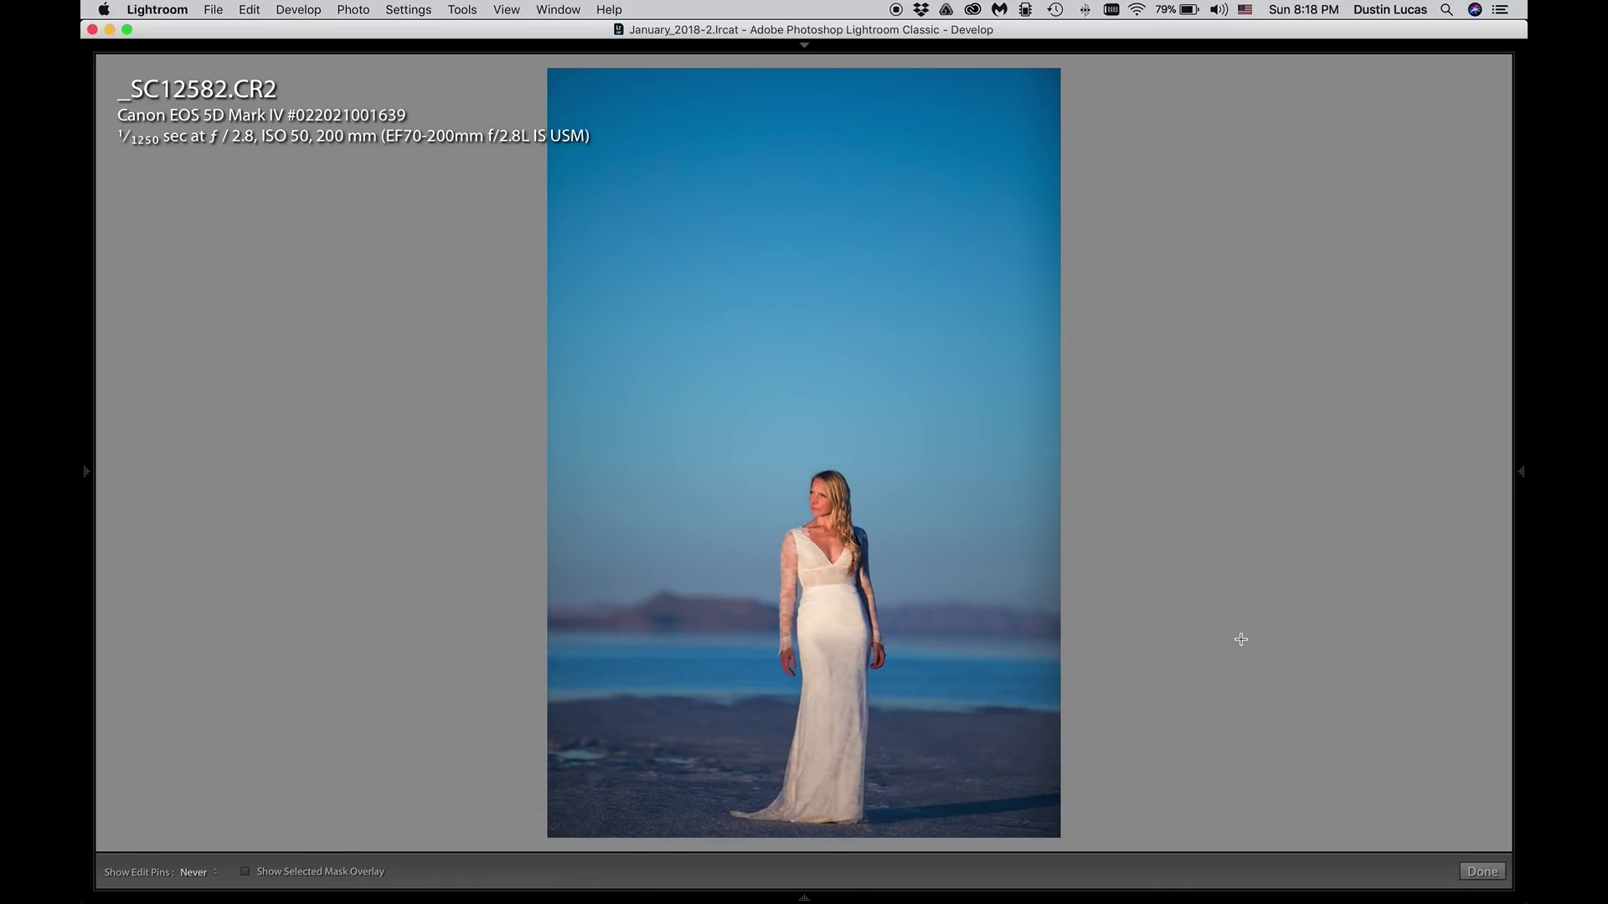
{"action": "key", "text": "super+Left"}
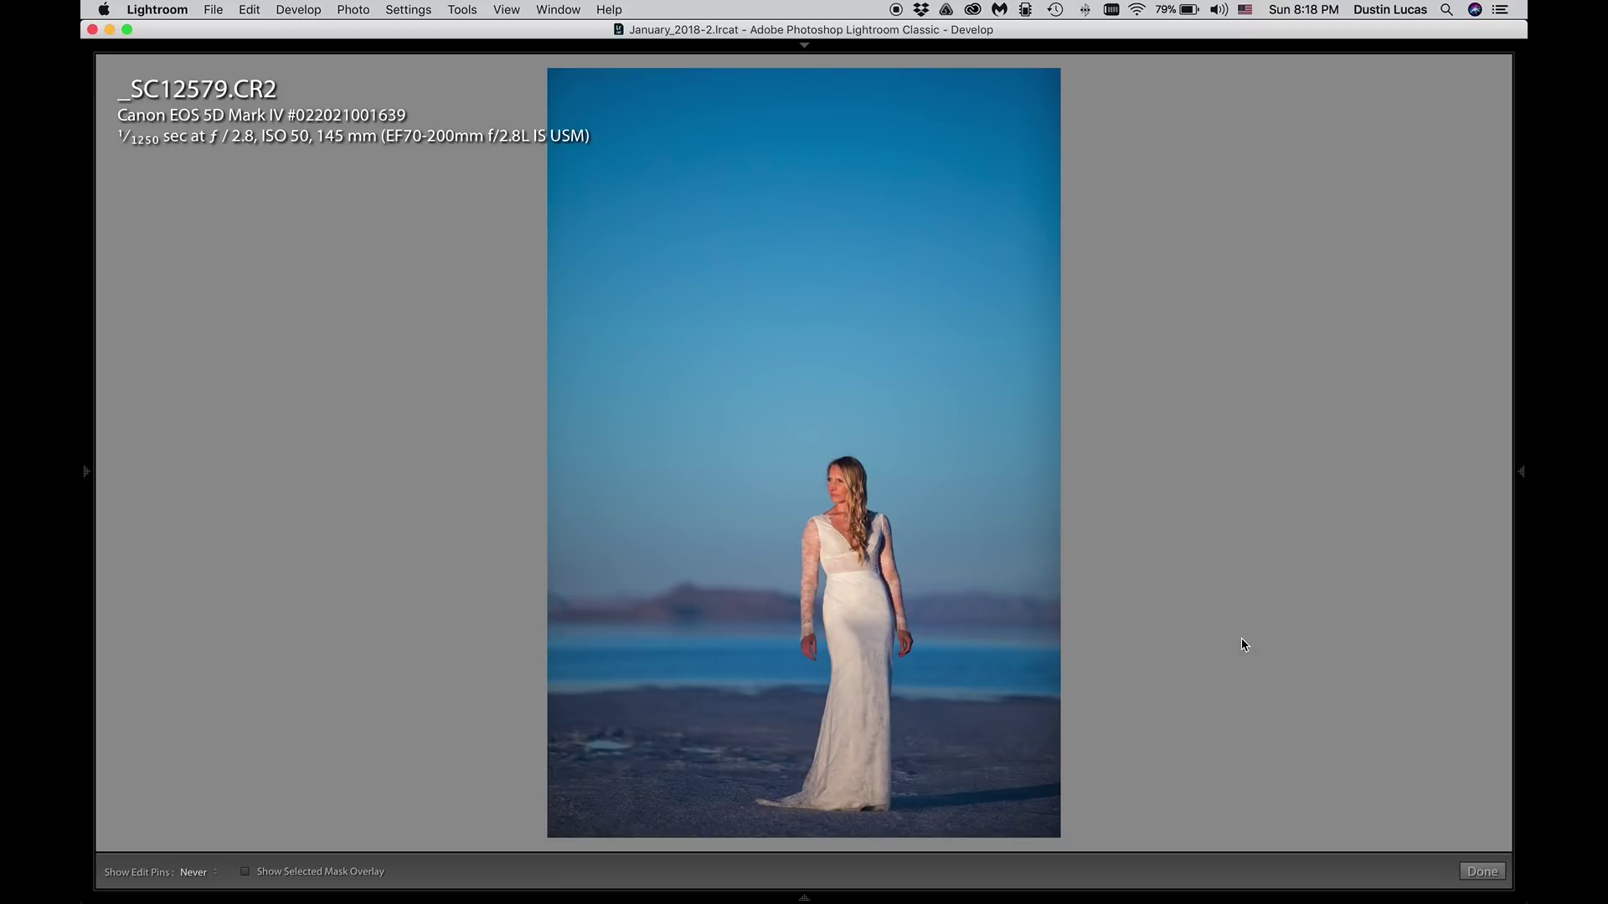
{"action": "key", "text": "super+Left"}
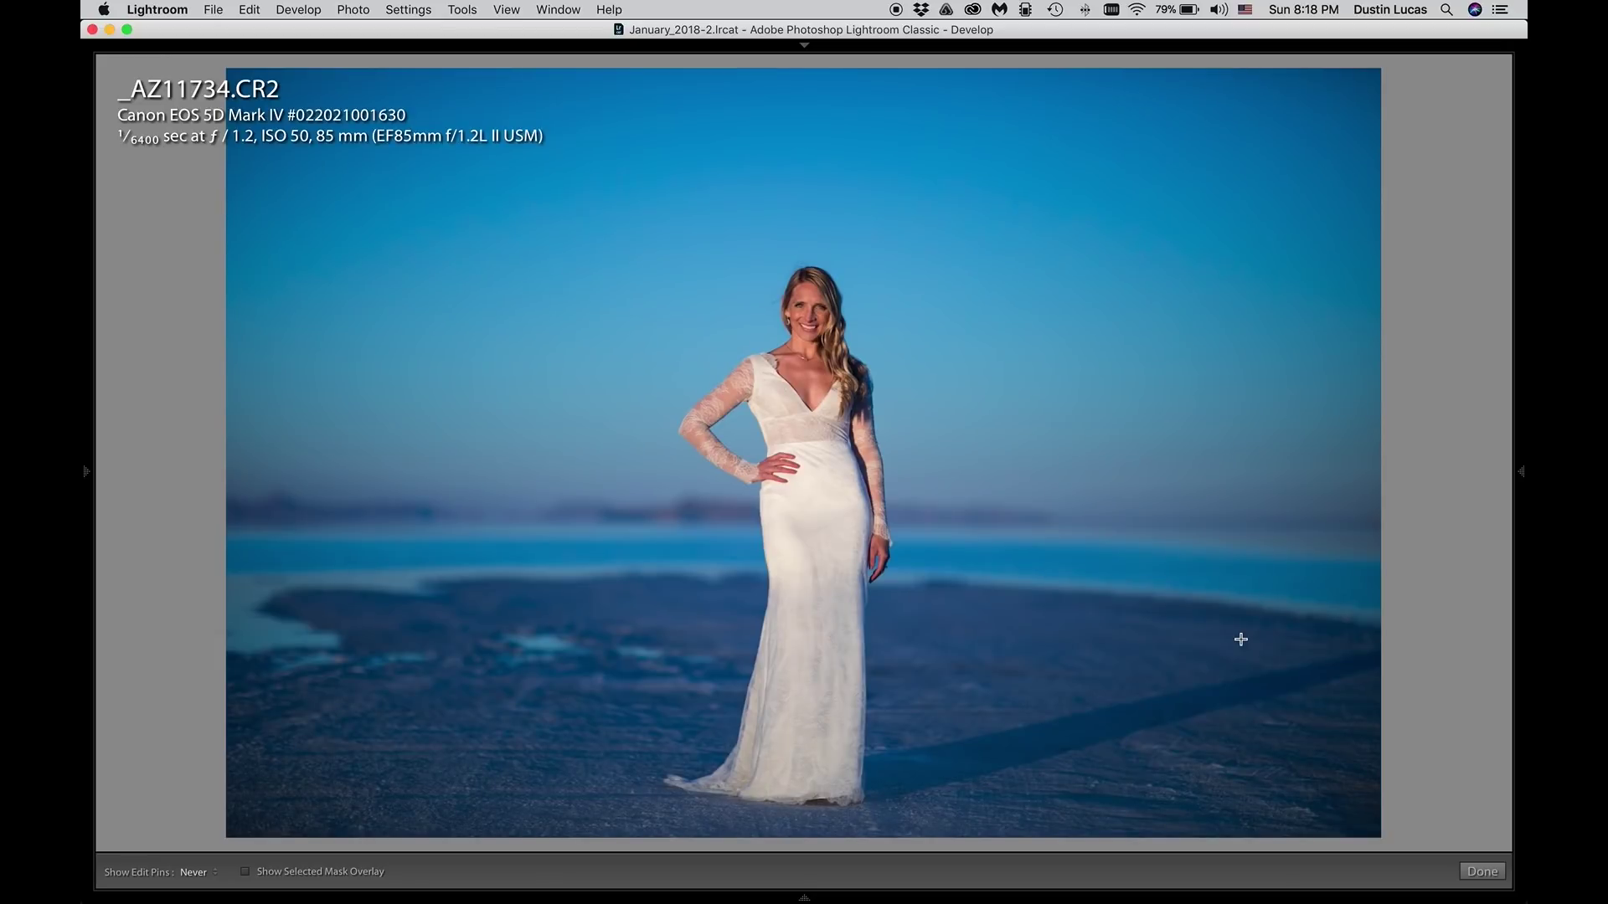
Step: Show all panels for _AZ11734.CR2 and set the graduated filter's edit pins to Always
{"action": "key", "text": "Escape"}
{"action": "key", "text": "shift+Tab"}
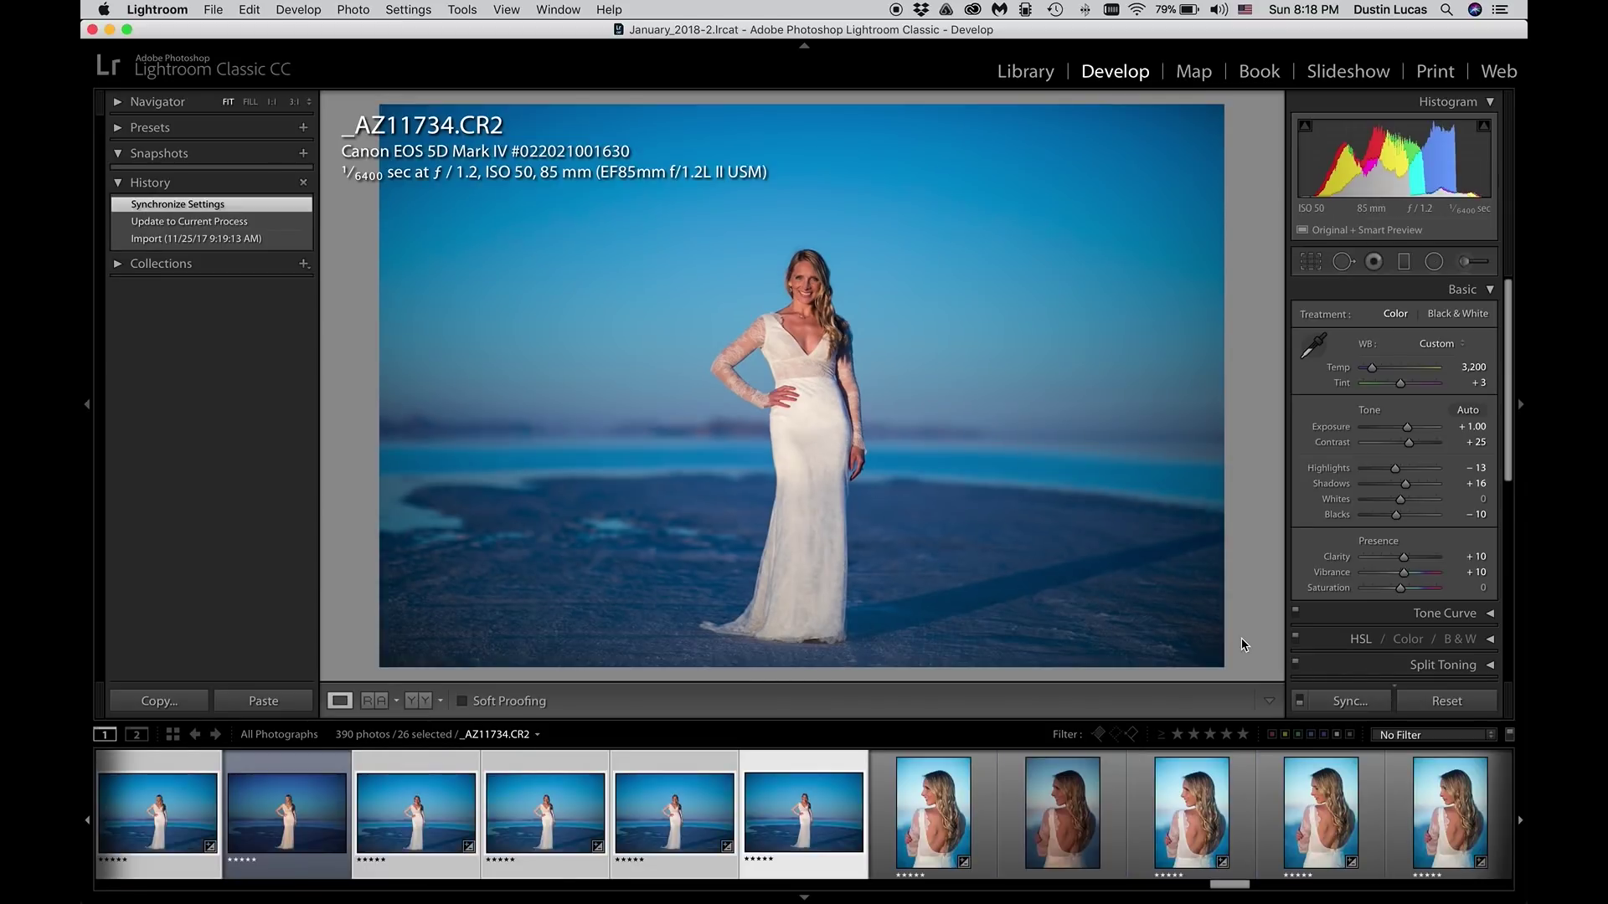
{"action": "key", "text": "m"}
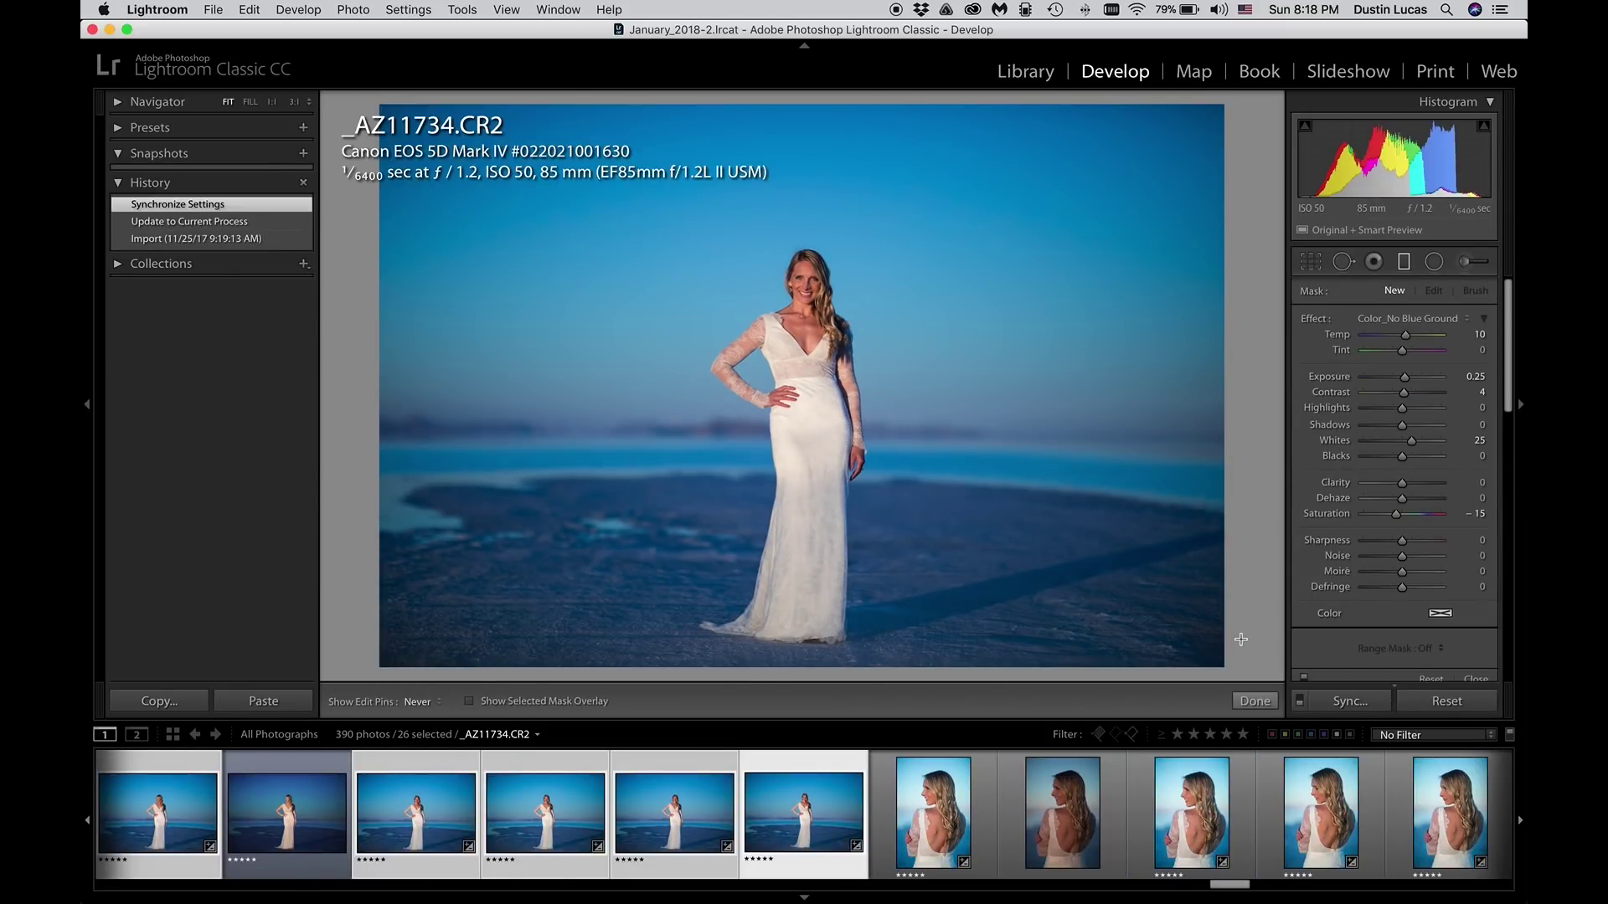
{"action": "key", "text": "m"}
{"action": "key", "text": "m"}
{"action": "left_click", "coordinate": [423, 702]}
{"action": "left_click", "coordinate": [431, 675]}
{"action": "left_click", "coordinate": [421, 702]}
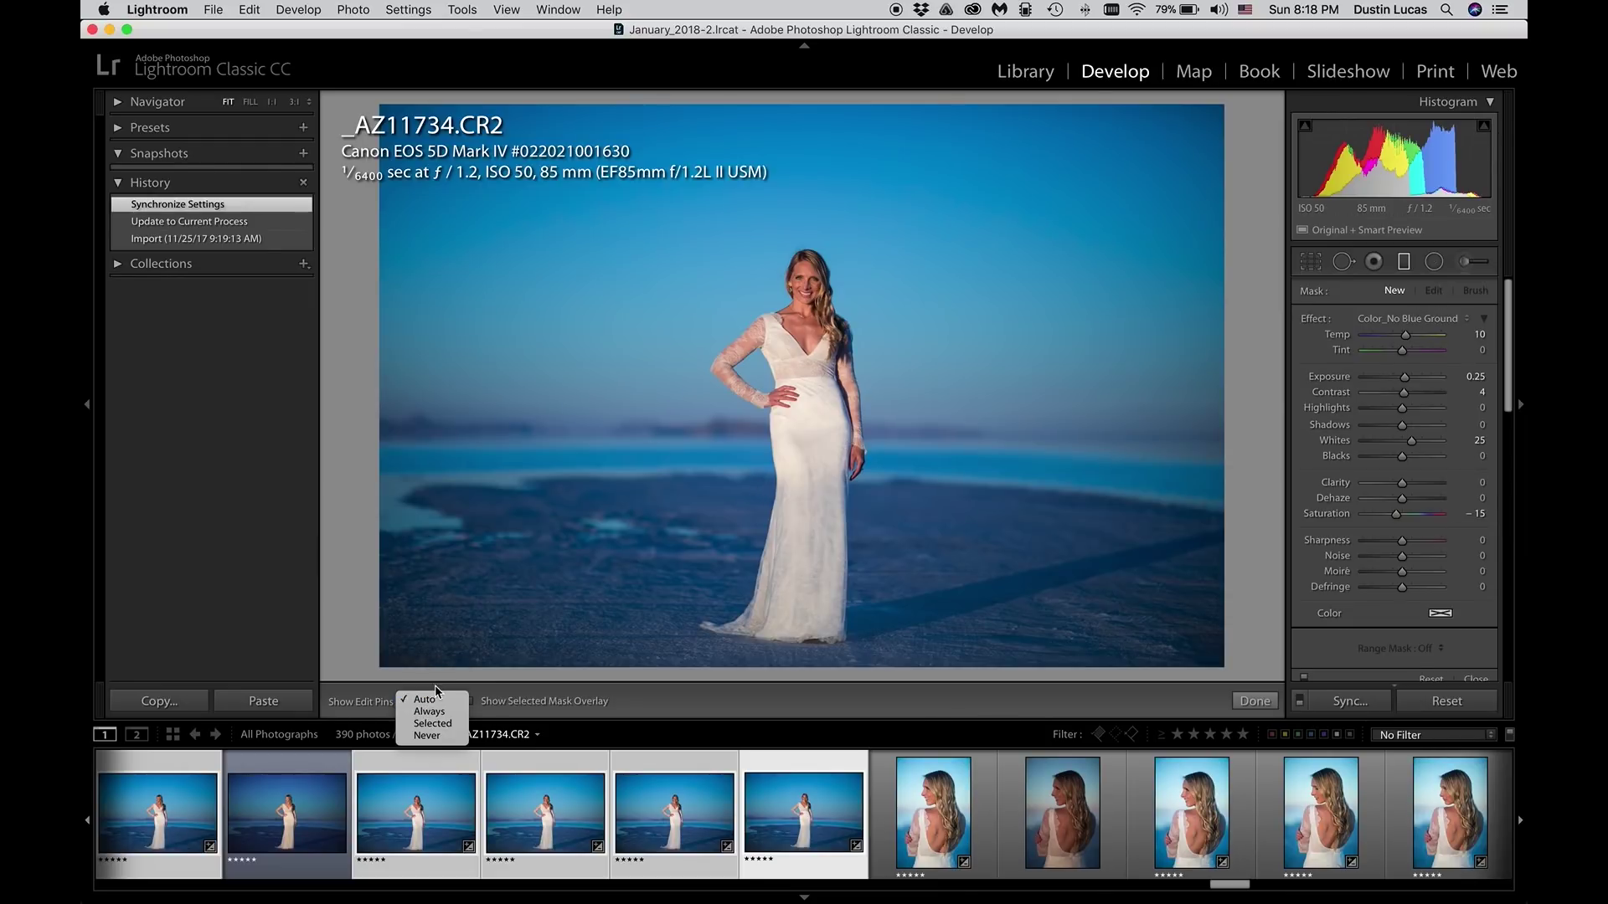
{"action": "left_click", "coordinate": [422, 704]}
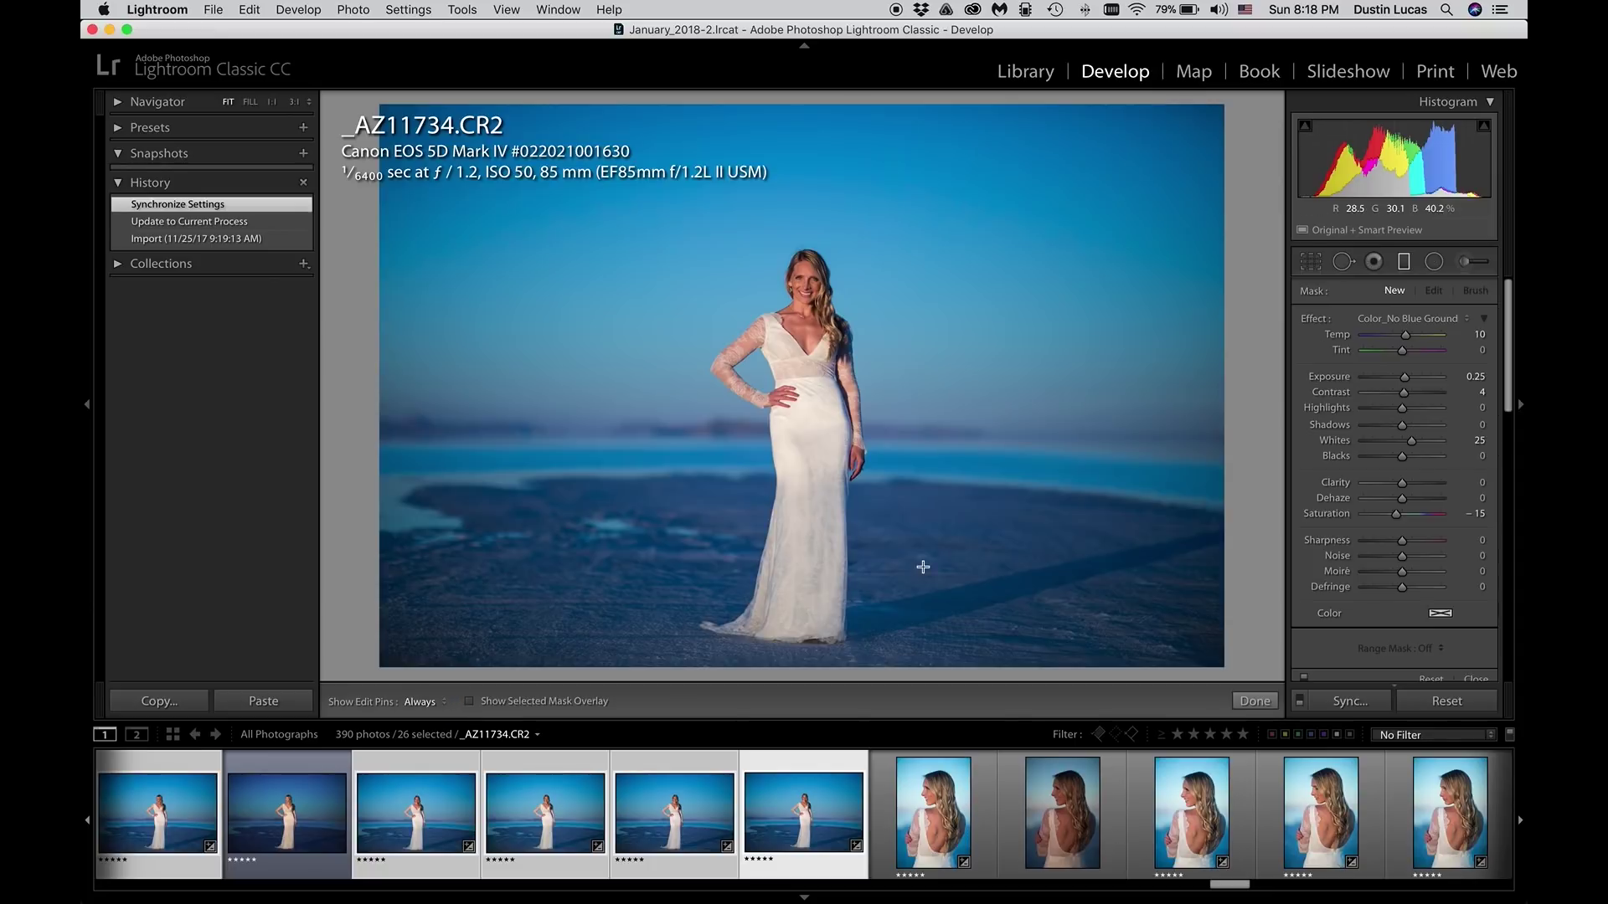
Step: Using the mask overlay on _AZ11734.CR2, extend the ground filter's gradient up above the horizon and set its luminance range to 0/39
{"action": "left_click", "coordinate": [790, 550]}
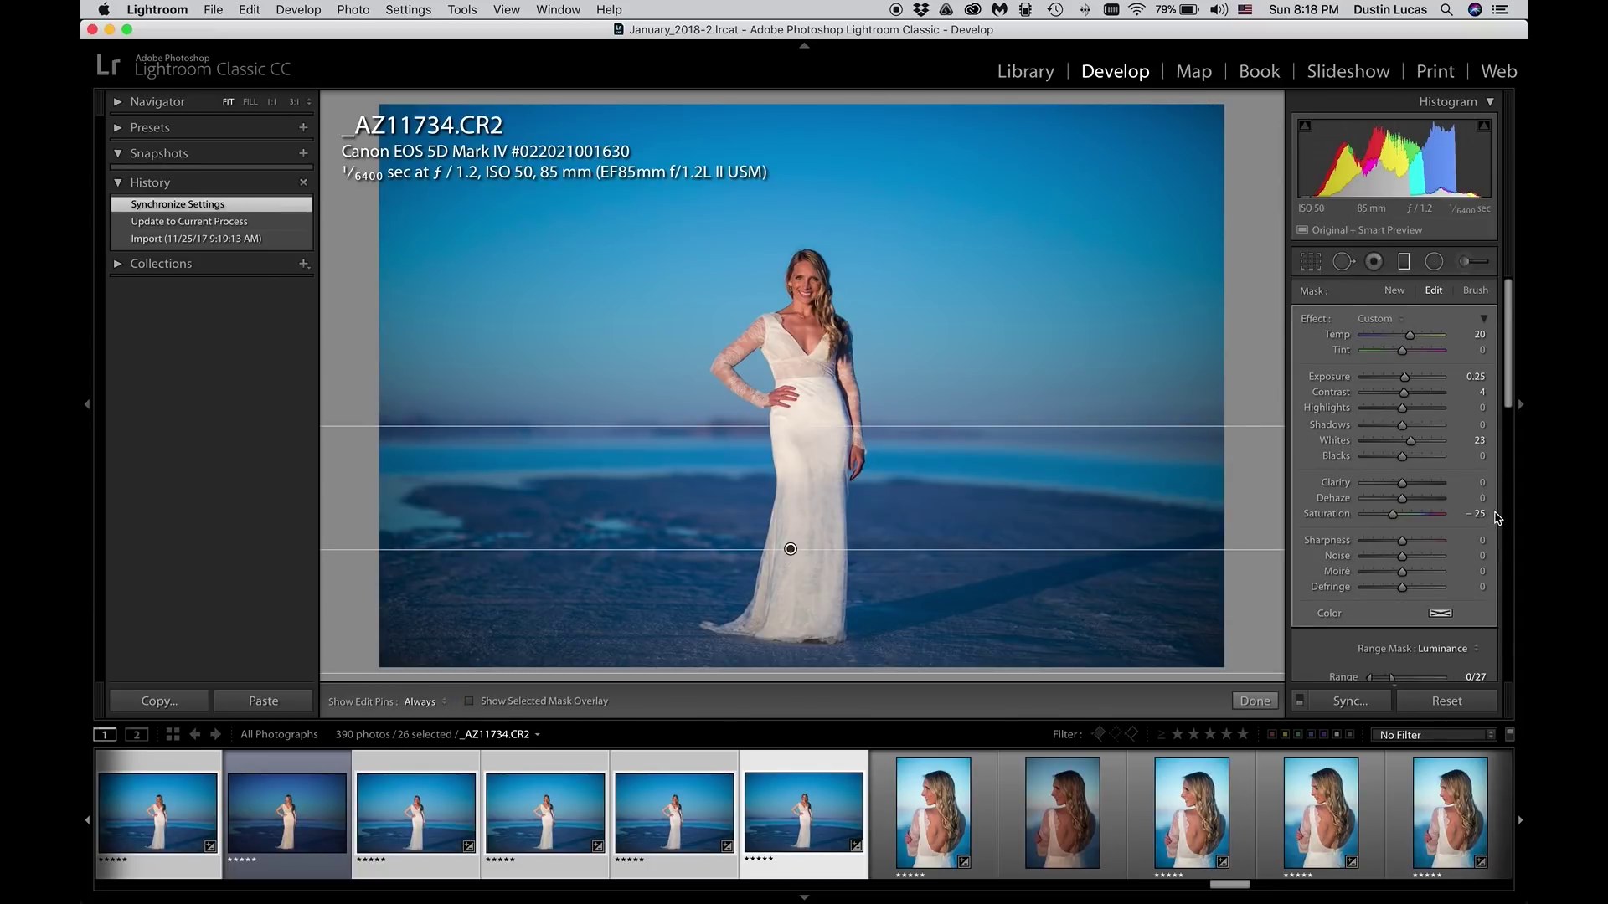
{"action": "scroll", "coordinate": [1417, 597], "scroll_direction": "down", "scroll_amount": 3}
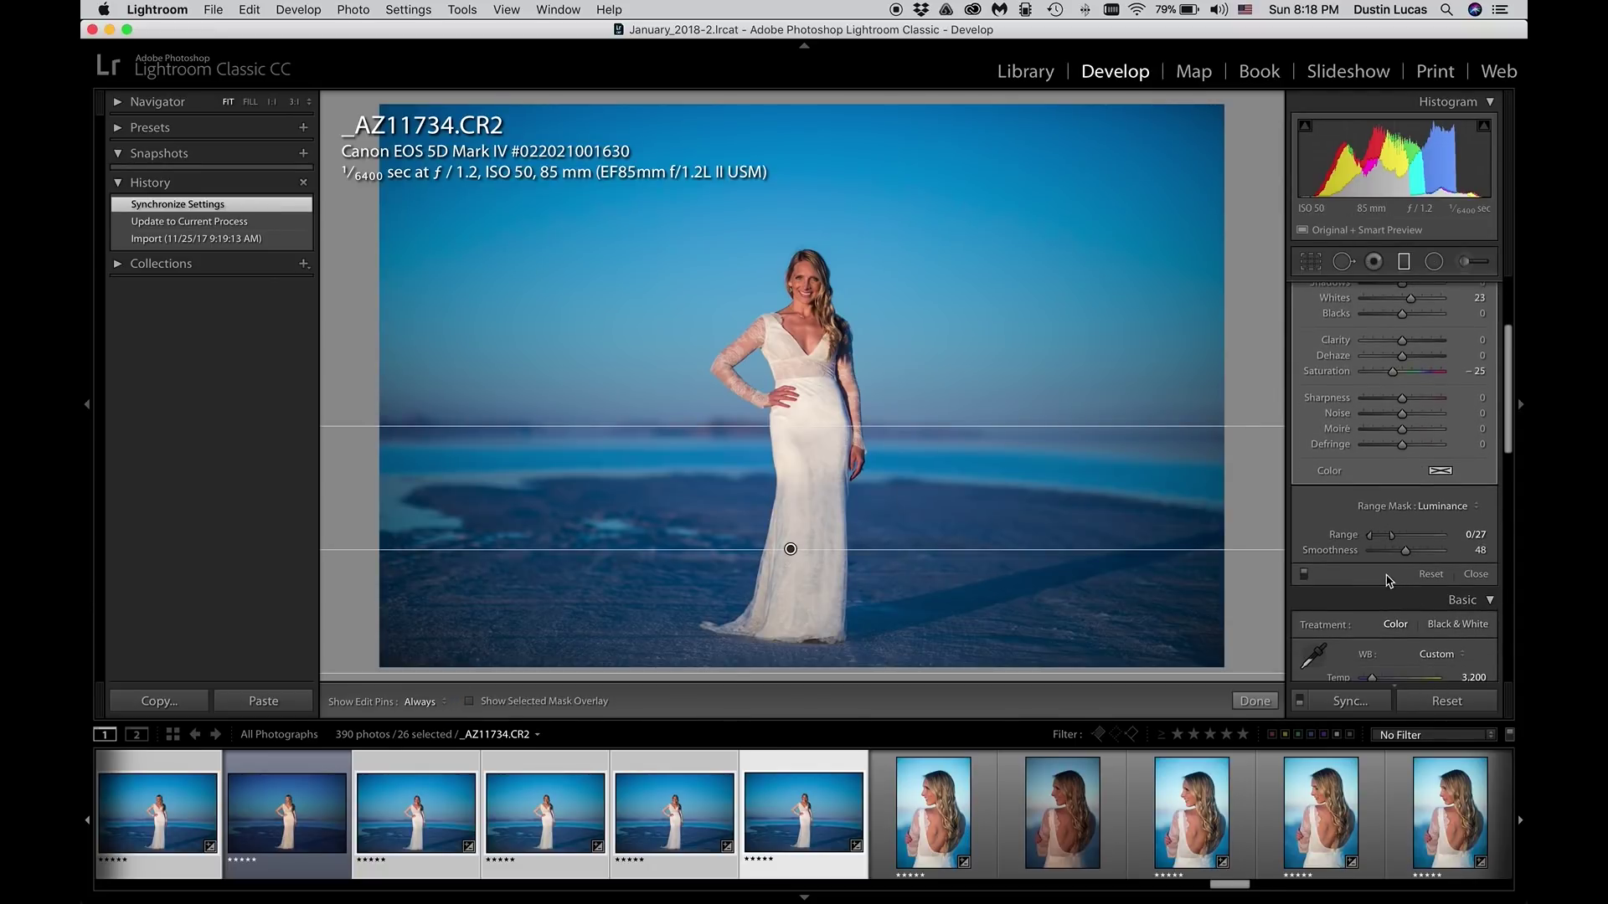
{"action": "key", "text": "o"}
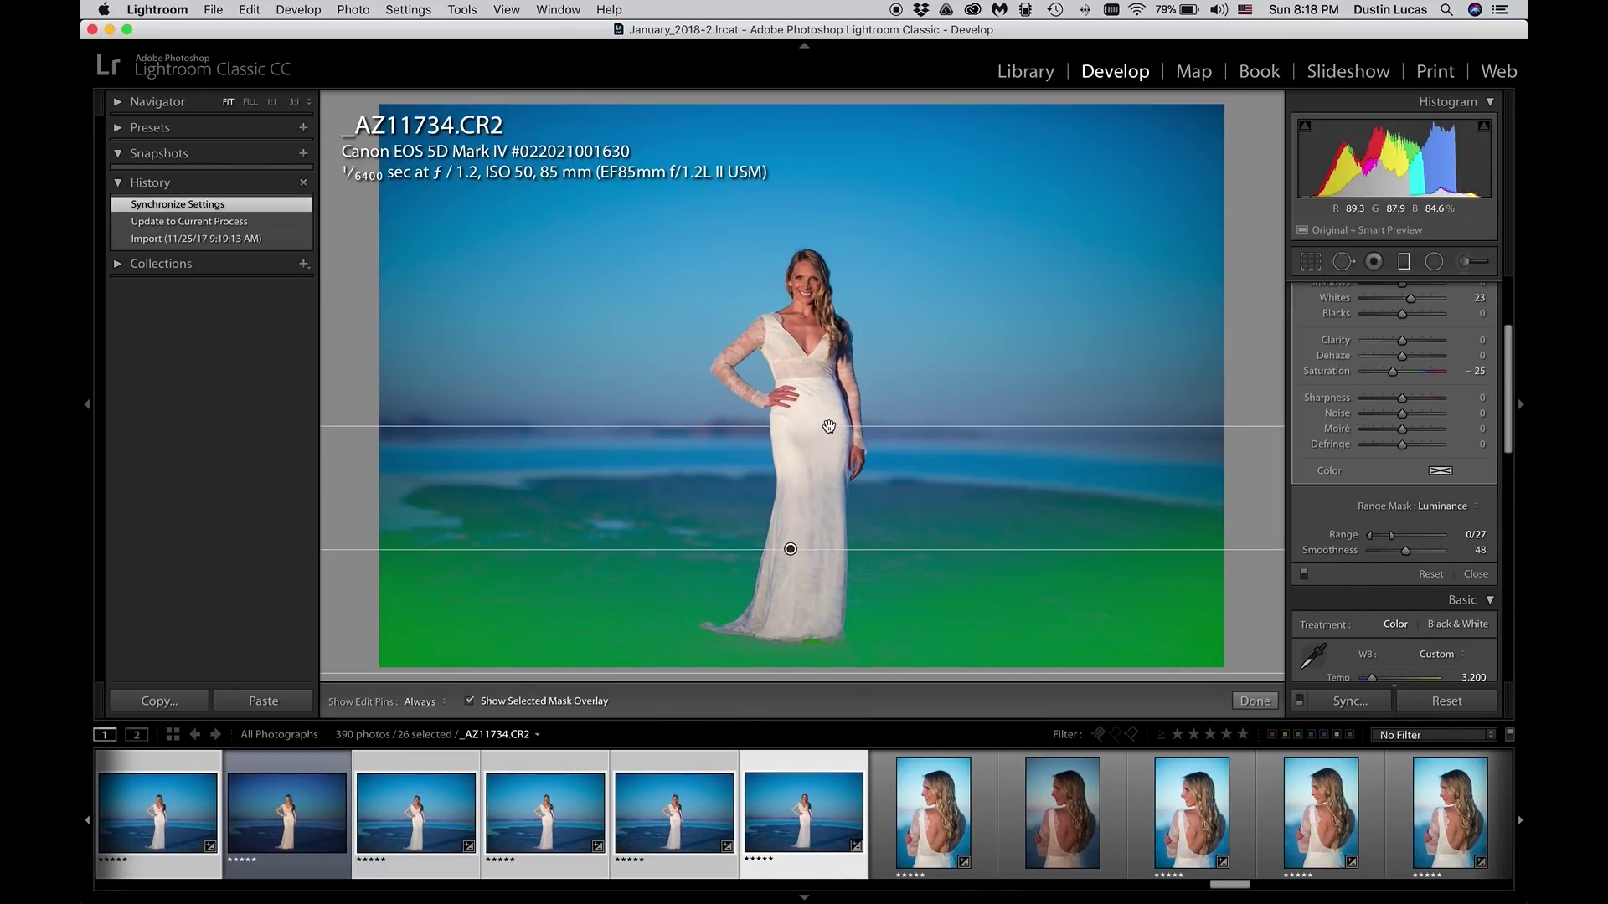
{"action": "left_click_drag", "start_coordinate": [829, 428], "coordinate": [829, 384]}
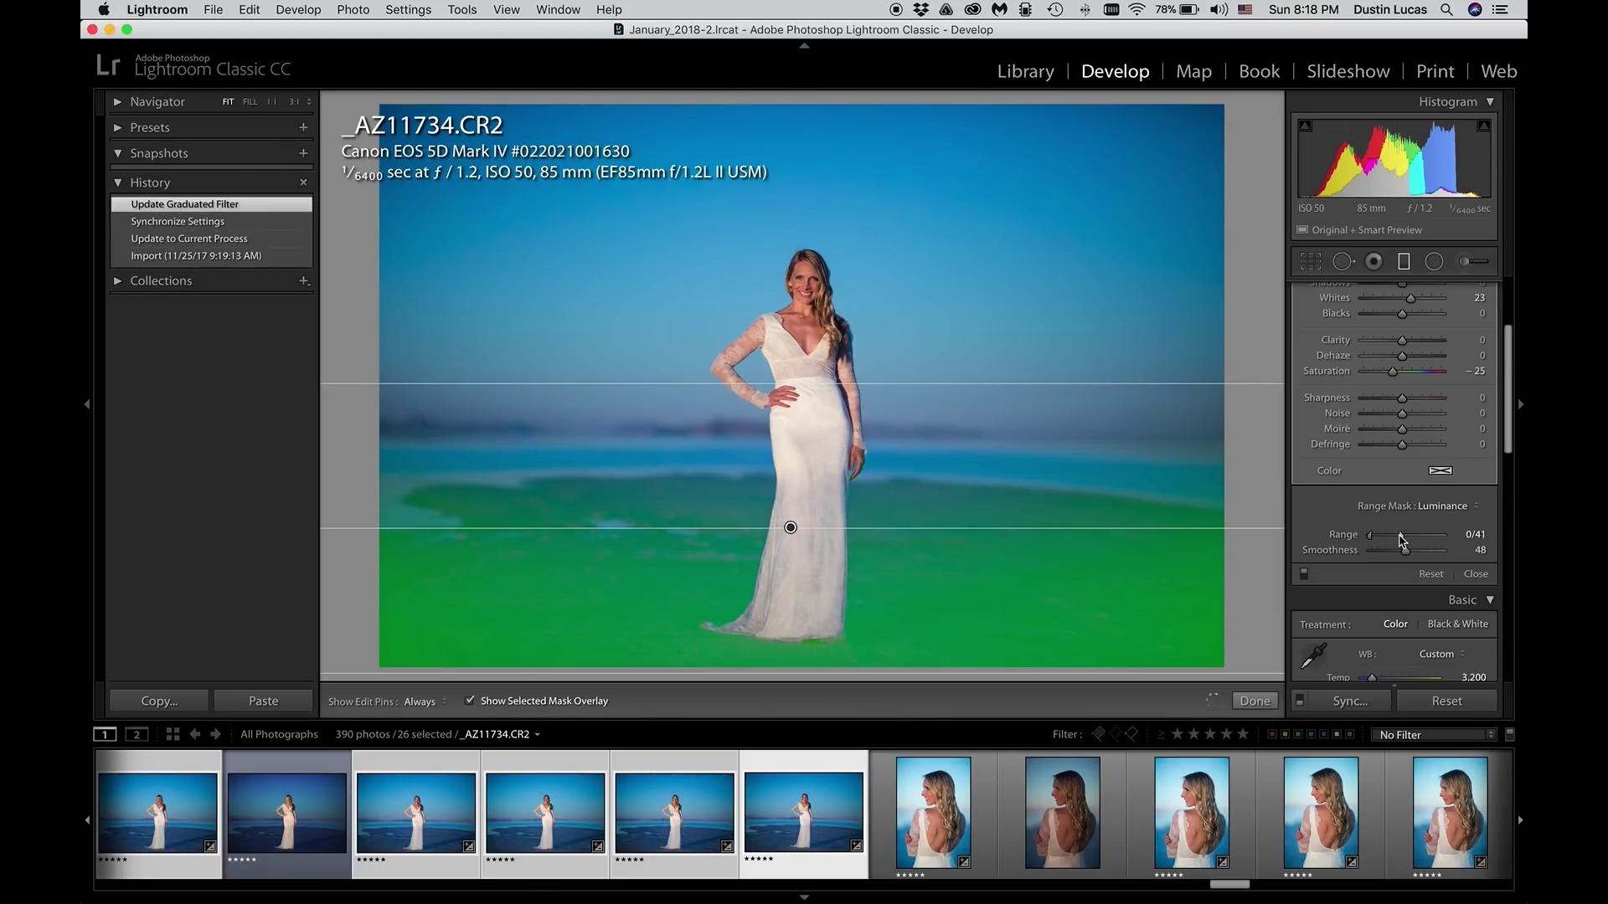
{"action": "left_click_drag", "start_coordinate": [1400, 540], "coordinate": [1400, 540]}
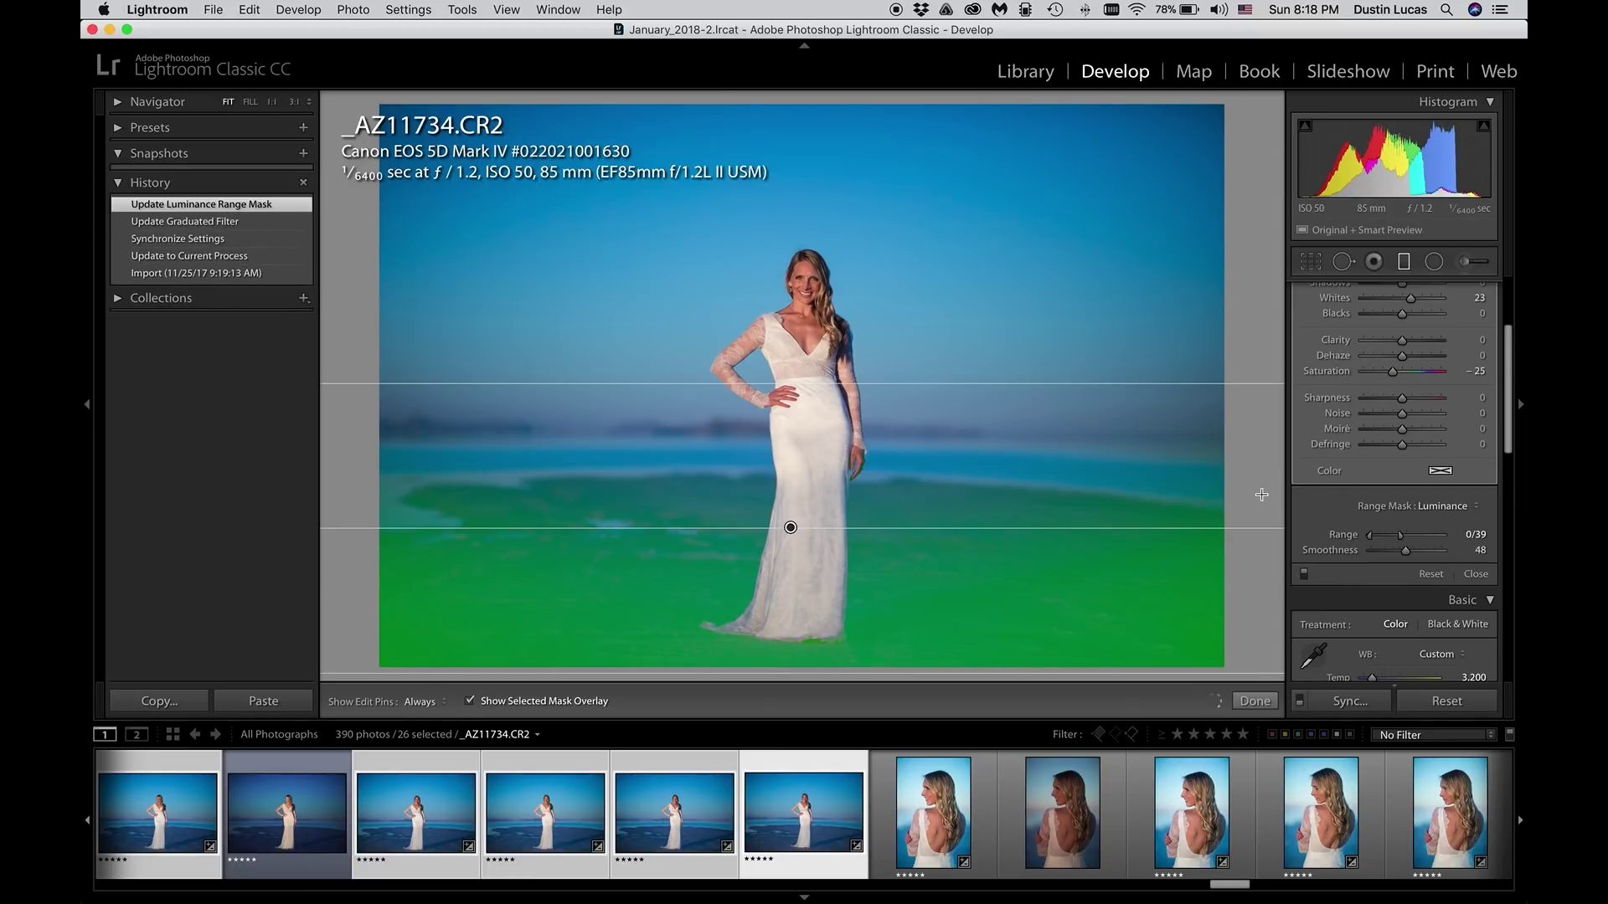
{"action": "key", "text": "o"}
{"action": "scroll", "coordinate": [1406, 520], "scroll_direction": "up", "scroll_amount": 4}
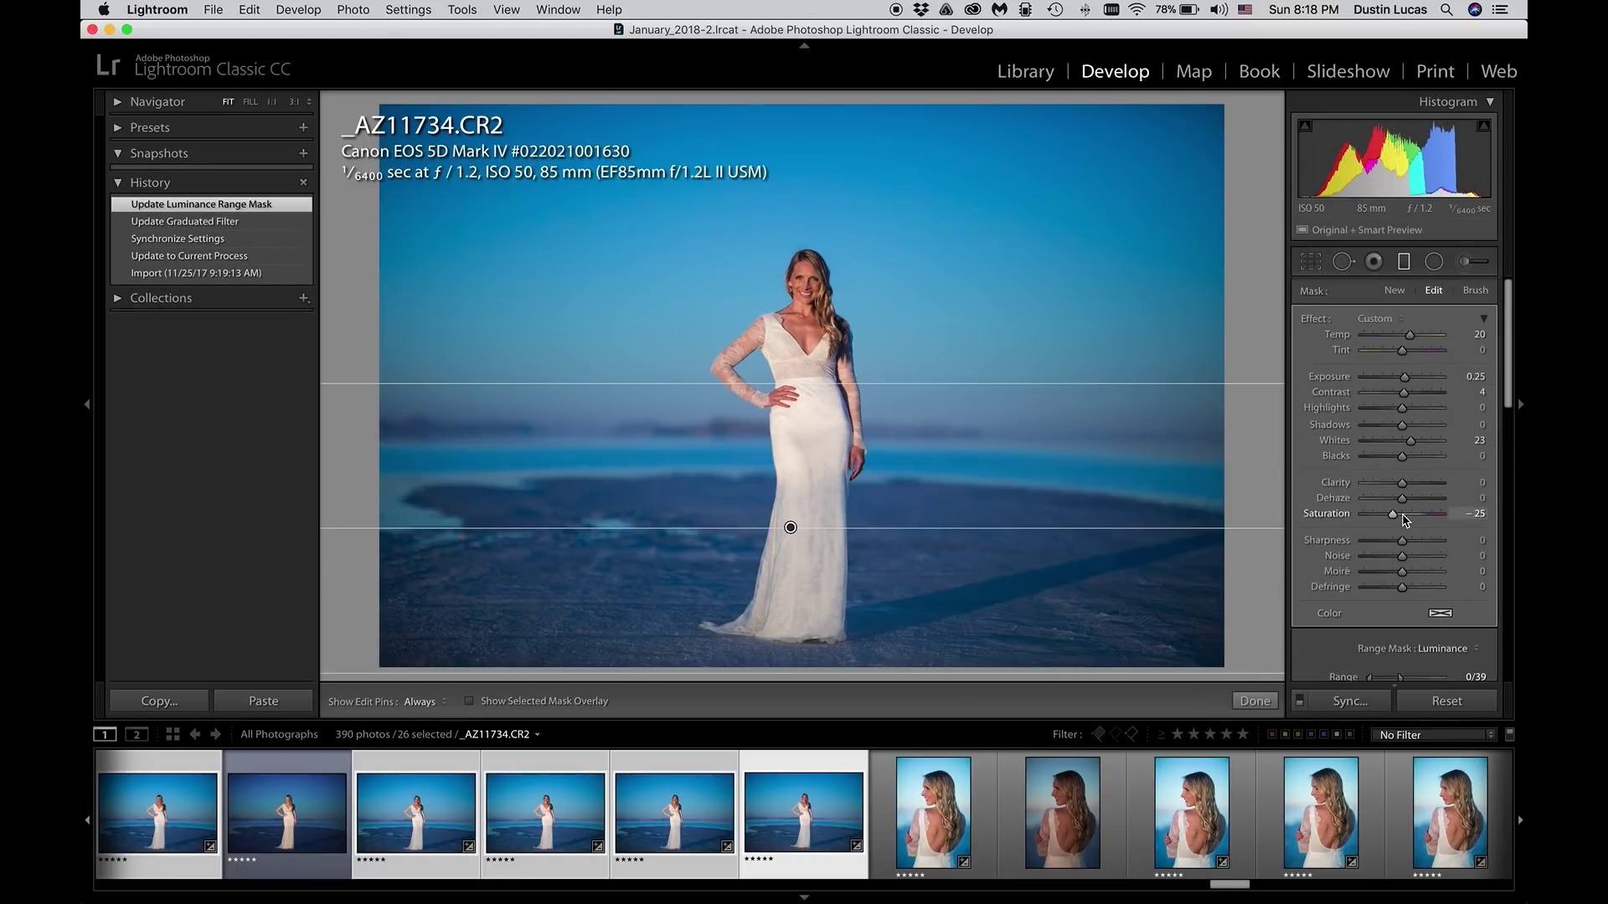
{"action": "scroll", "coordinate": [1297, 703], "scroll_direction": "down", "scroll_amount": 3}
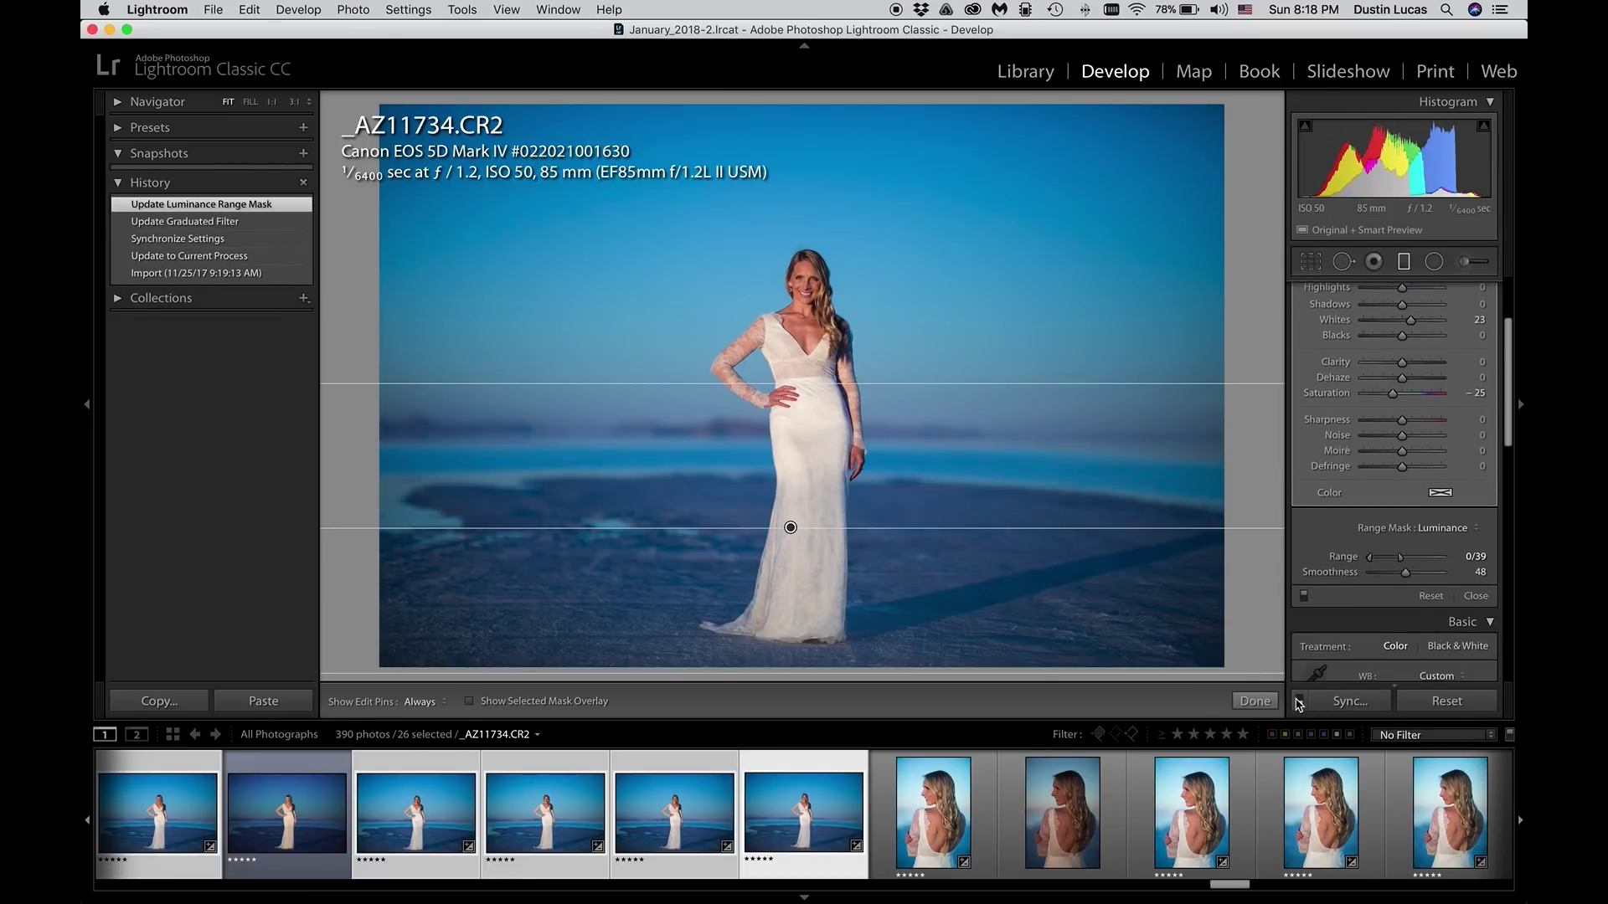
Step: Compare _AZ11734.CR2 with its graduated filter switched off and back on
{"action": "left_click", "coordinate": [1304, 595]}
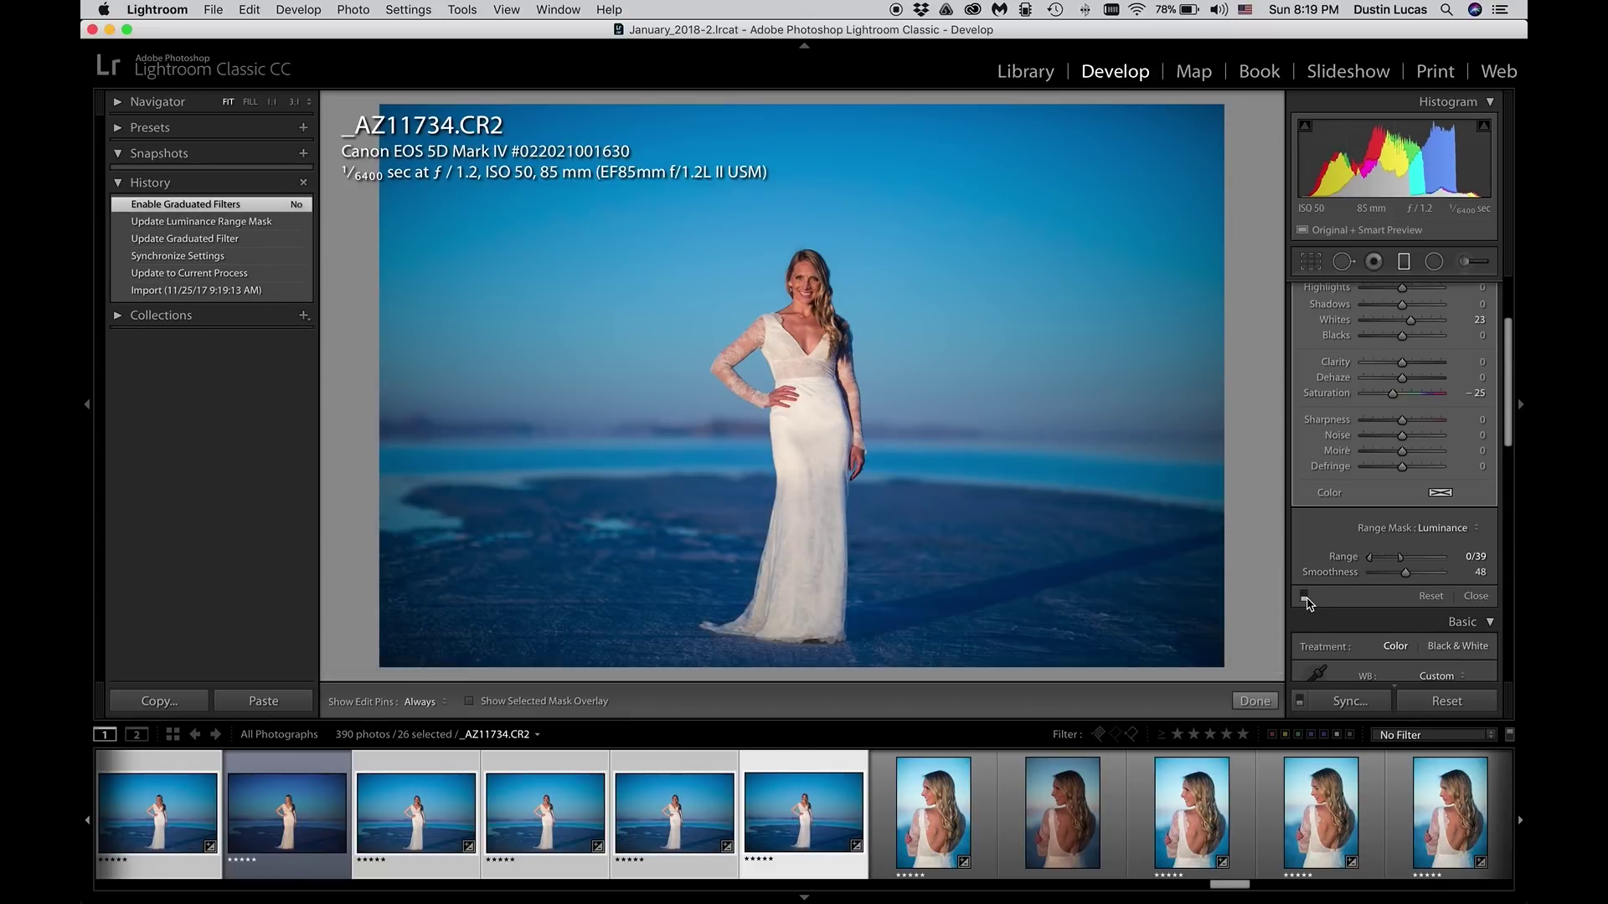
{"action": "left_click", "coordinate": [1304, 596]}
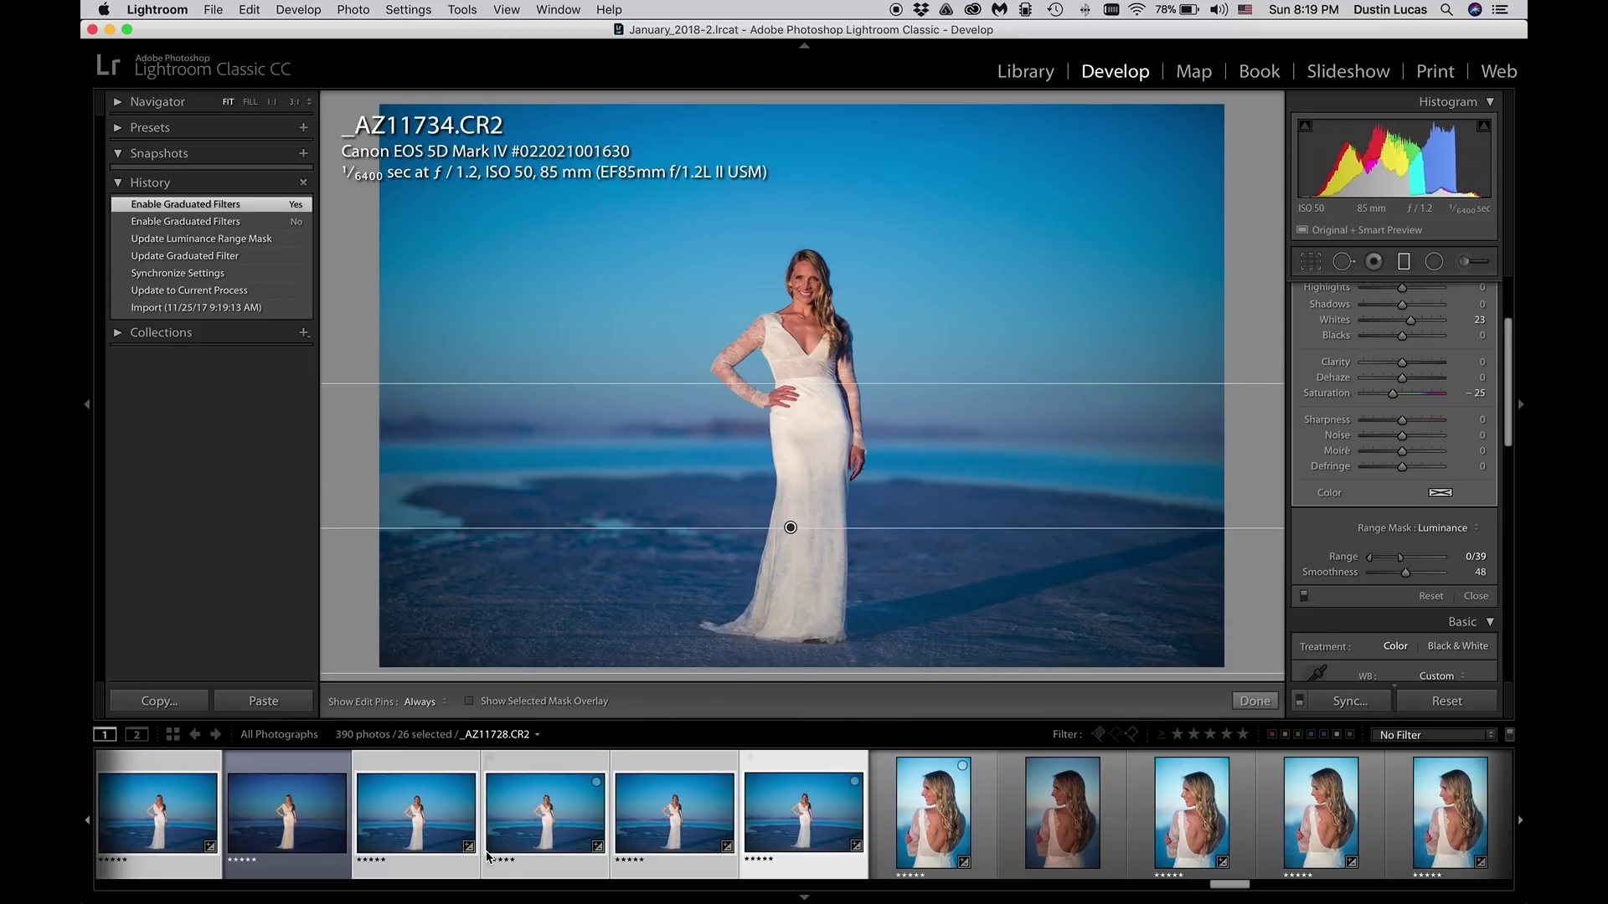
{"action": "scroll", "coordinate": [497, 852], "scroll_direction": "left", "scroll_amount": 2}
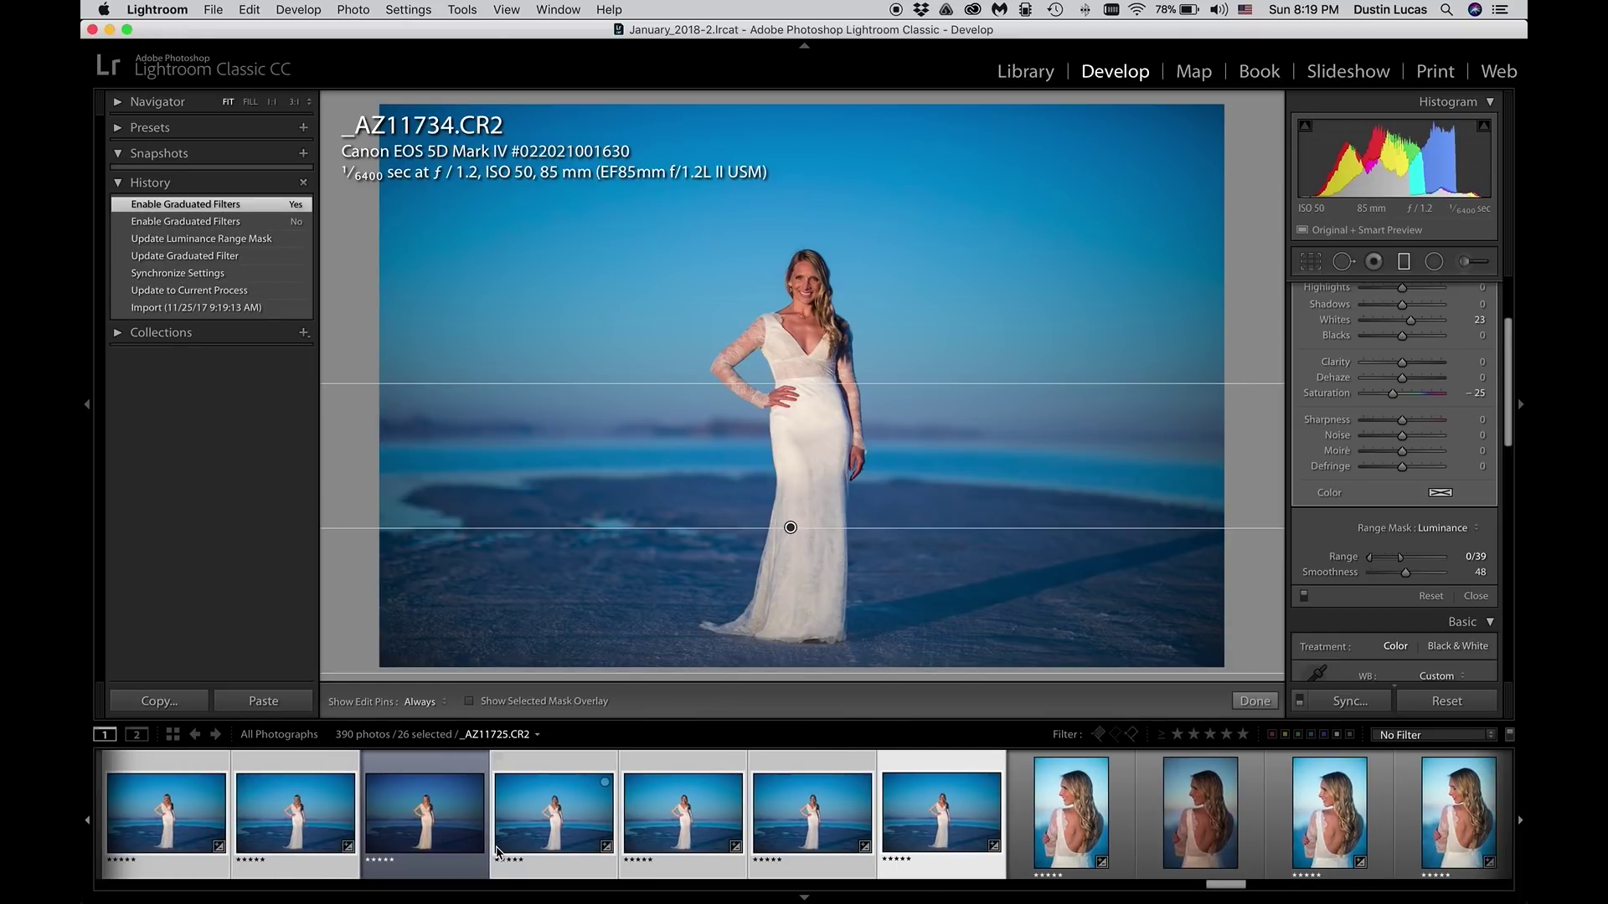
Step: Set the ground filter's Temp to 25, Exposure to 0.35, Whites to 20 and Saturation to -30, and compare the photo with and without the filter
{"action": "scroll", "coordinate": [1433, 448], "scroll_direction": "up", "scroll_amount": 5}
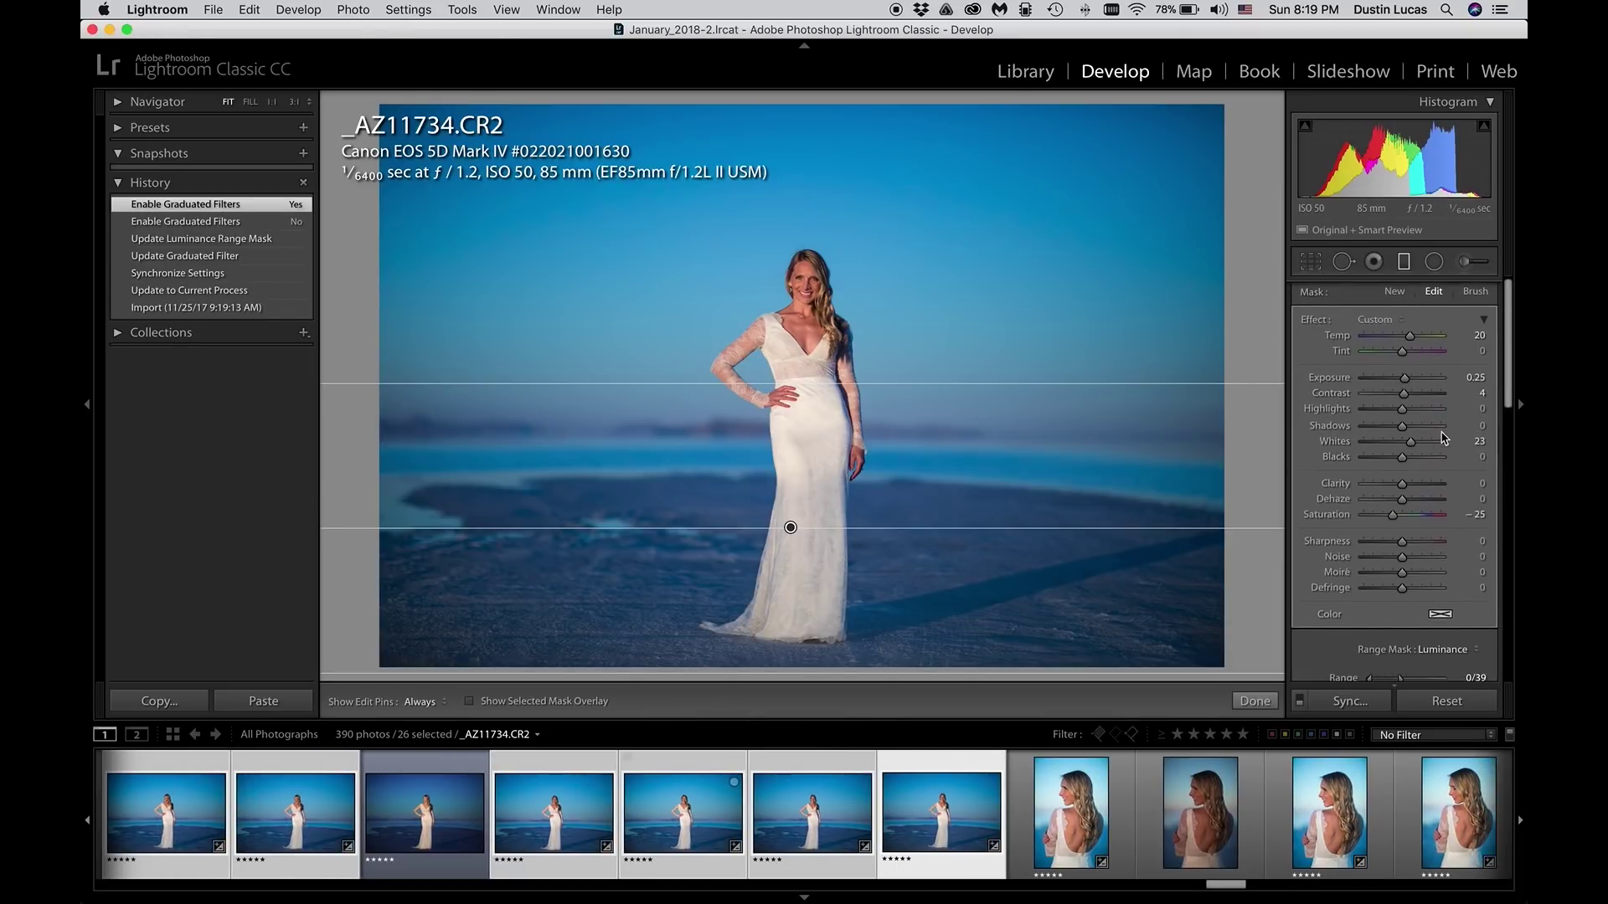
{"action": "left_click_drag", "start_coordinate": [1409, 336], "coordinate": [1411, 337]}
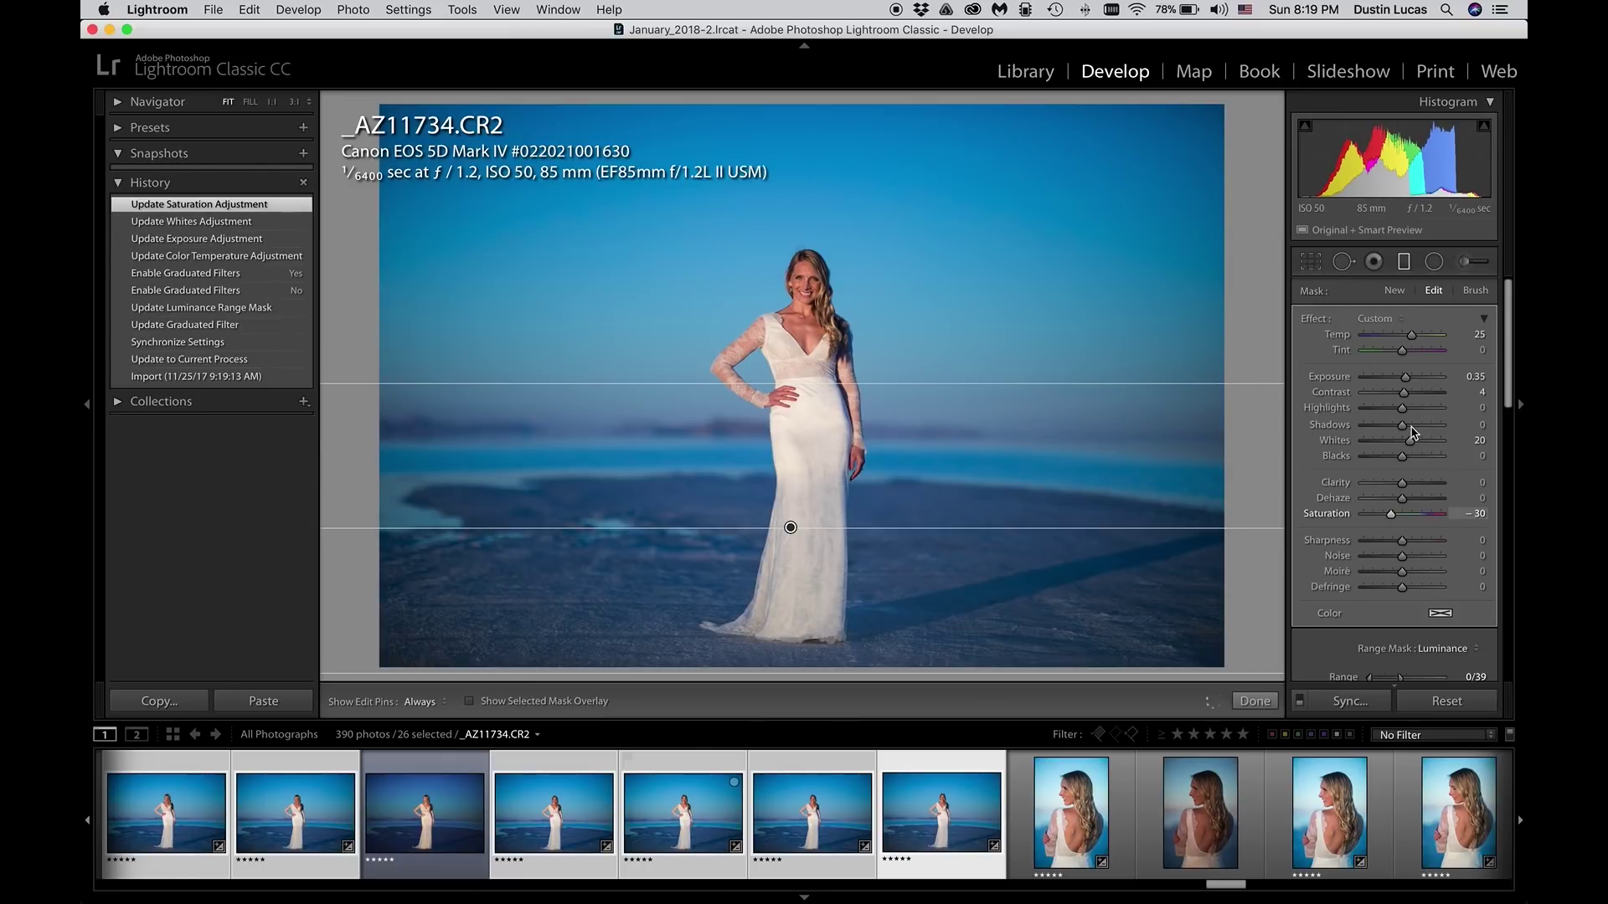
{"action": "scroll", "coordinate": [1323, 644], "scroll_direction": "down", "scroll_amount": 2}
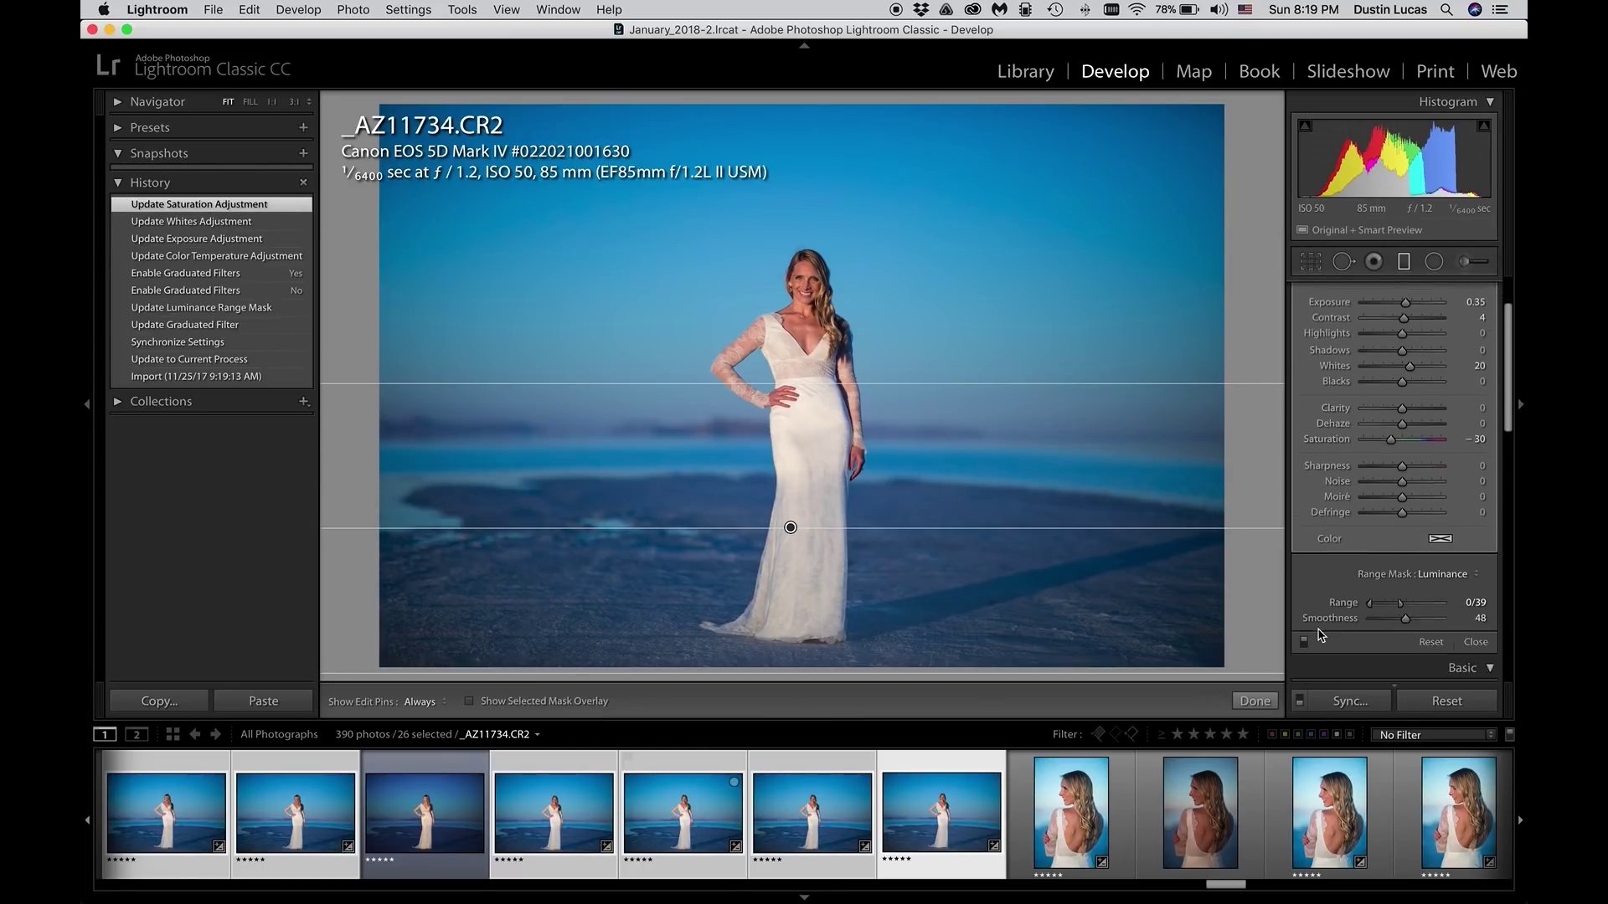
{"action": "left_click", "coordinate": [1303, 621]}
{"action": "left_click", "coordinate": [1303, 621]}
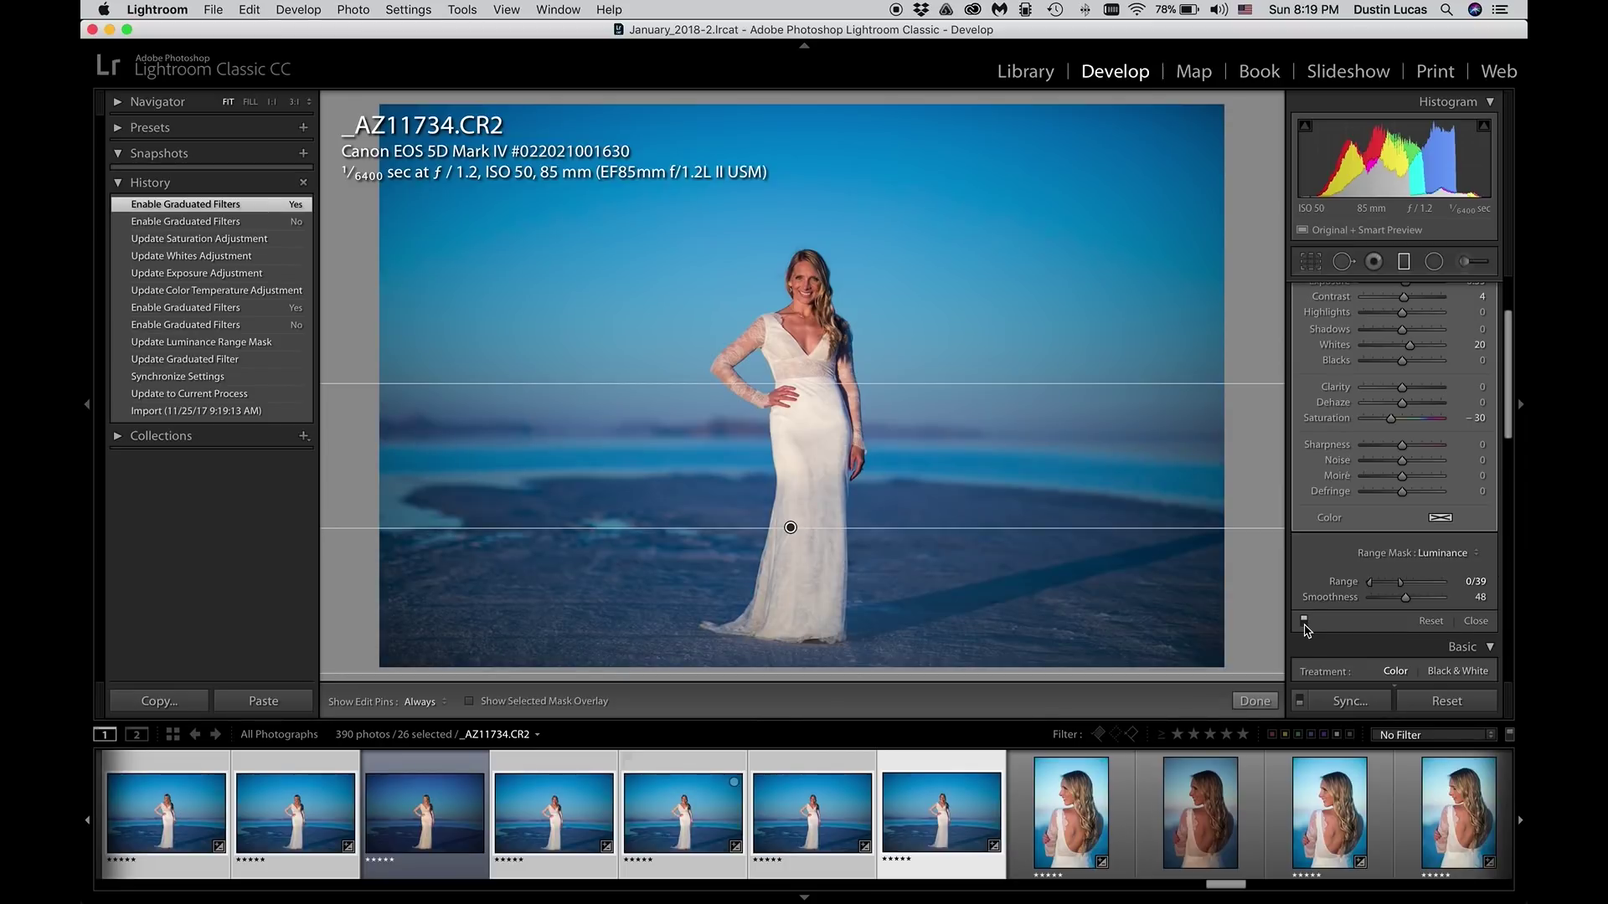
Step: Set the ground filter's Blacks to -10 and Saturation to -35, and compare the photo with the filter off and on
{"action": "scroll", "coordinate": [1411, 406], "scroll_direction": "up", "scroll_amount": 1}
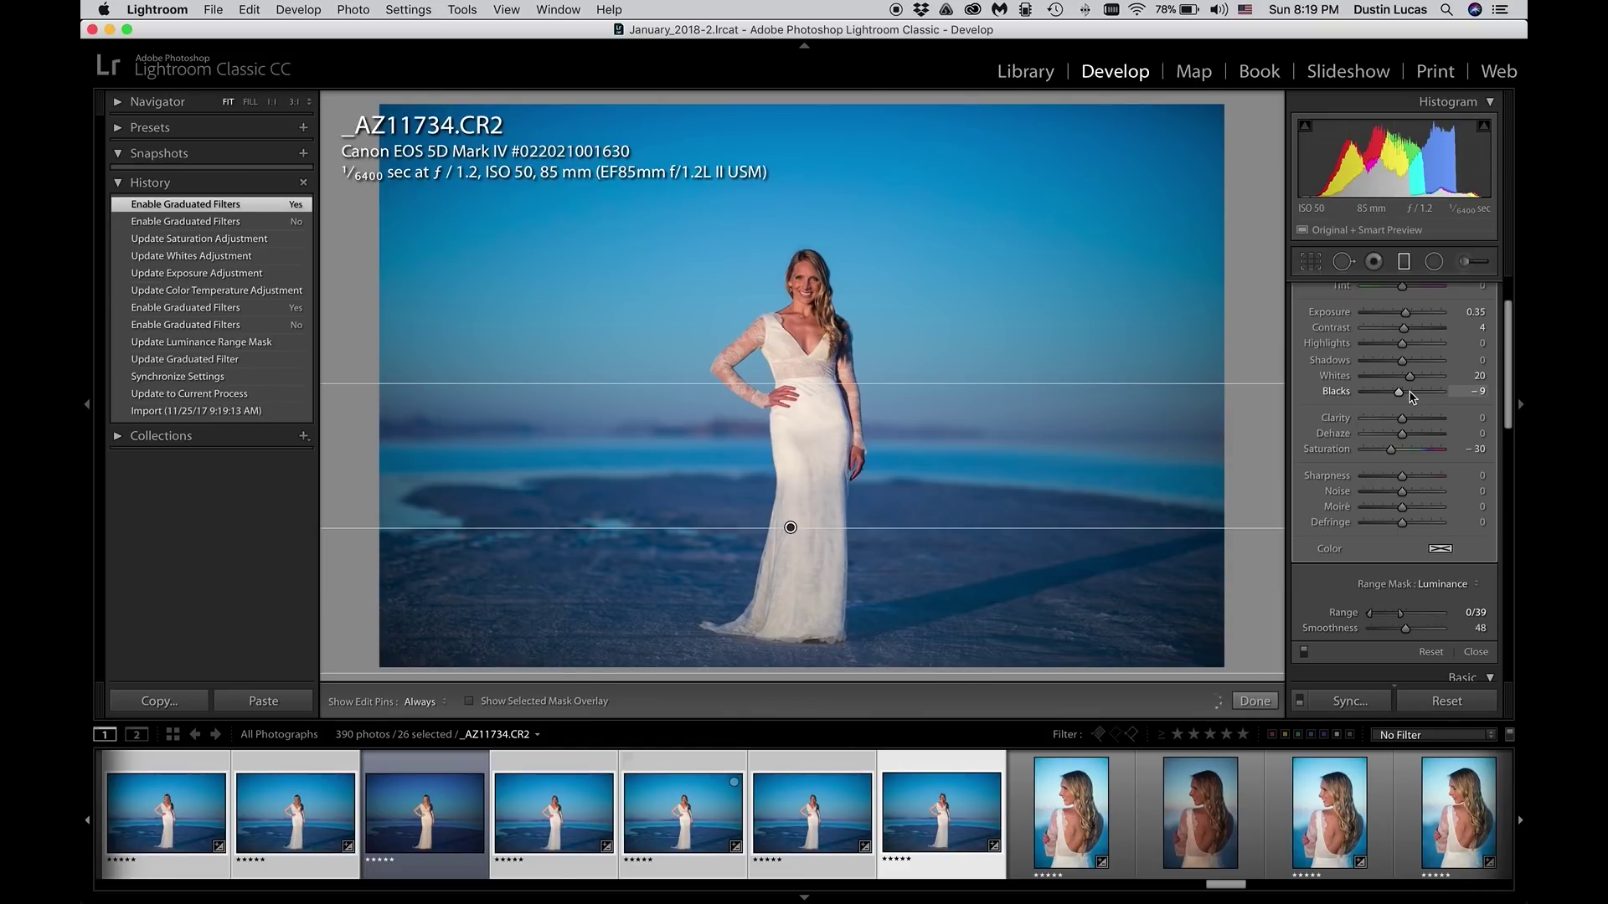
{"action": "left_click_drag", "start_coordinate": [1413, 397], "coordinate": [1414, 397]}
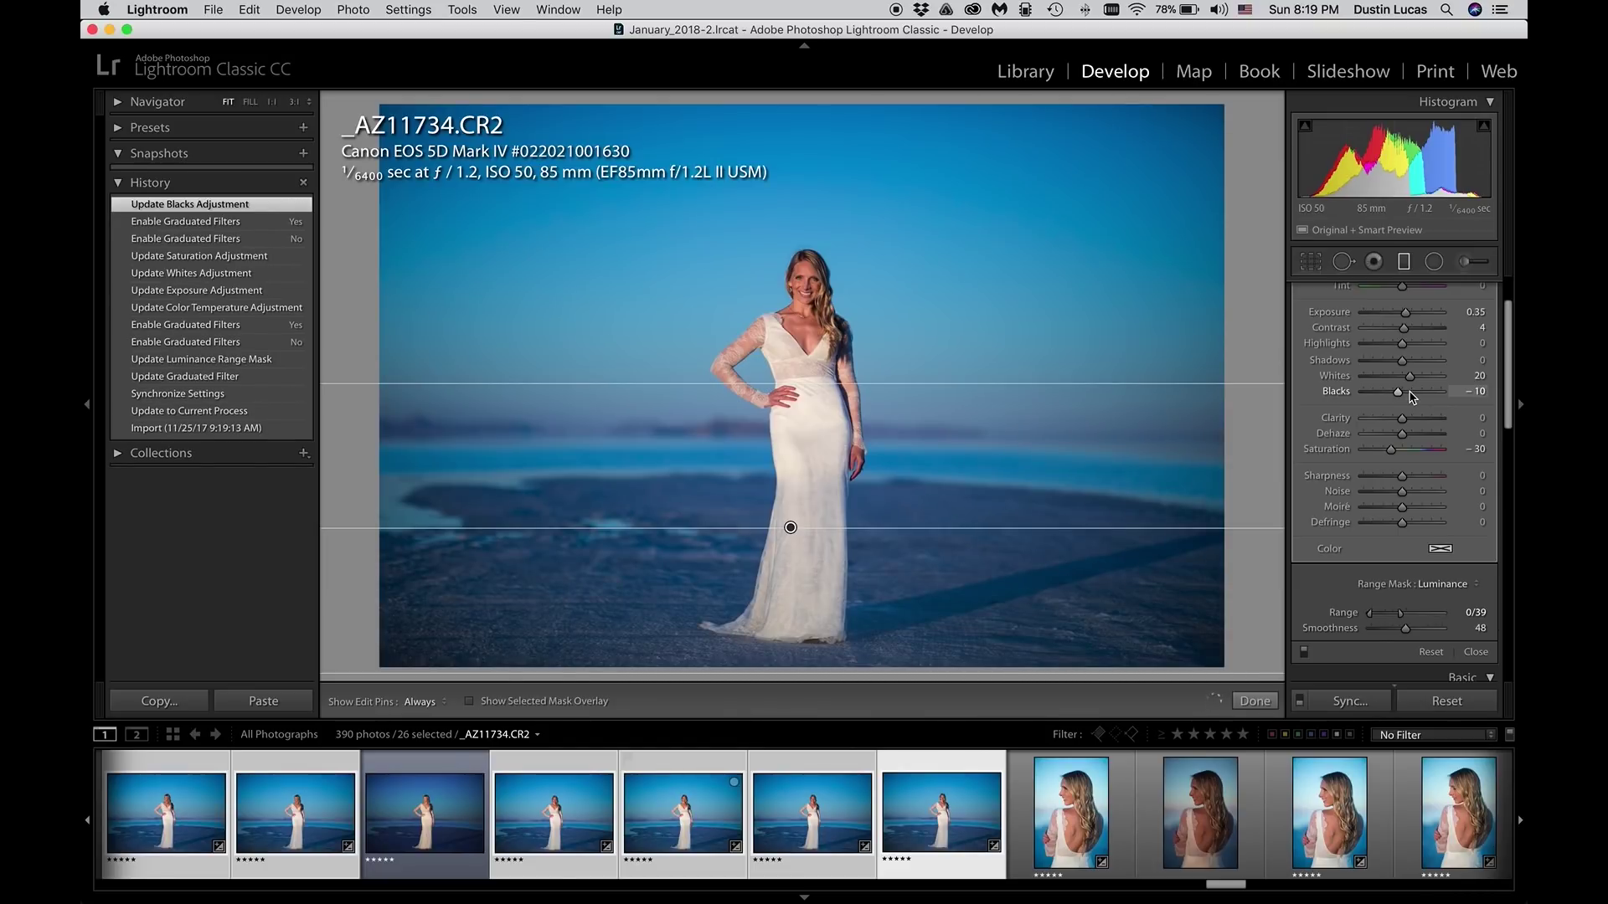
{"action": "scroll", "coordinate": [1410, 402], "scroll_direction": "up", "scroll_amount": 2}
{"action": "scroll", "coordinate": [1400, 519], "scroll_direction": "down", "scroll_amount": 1}
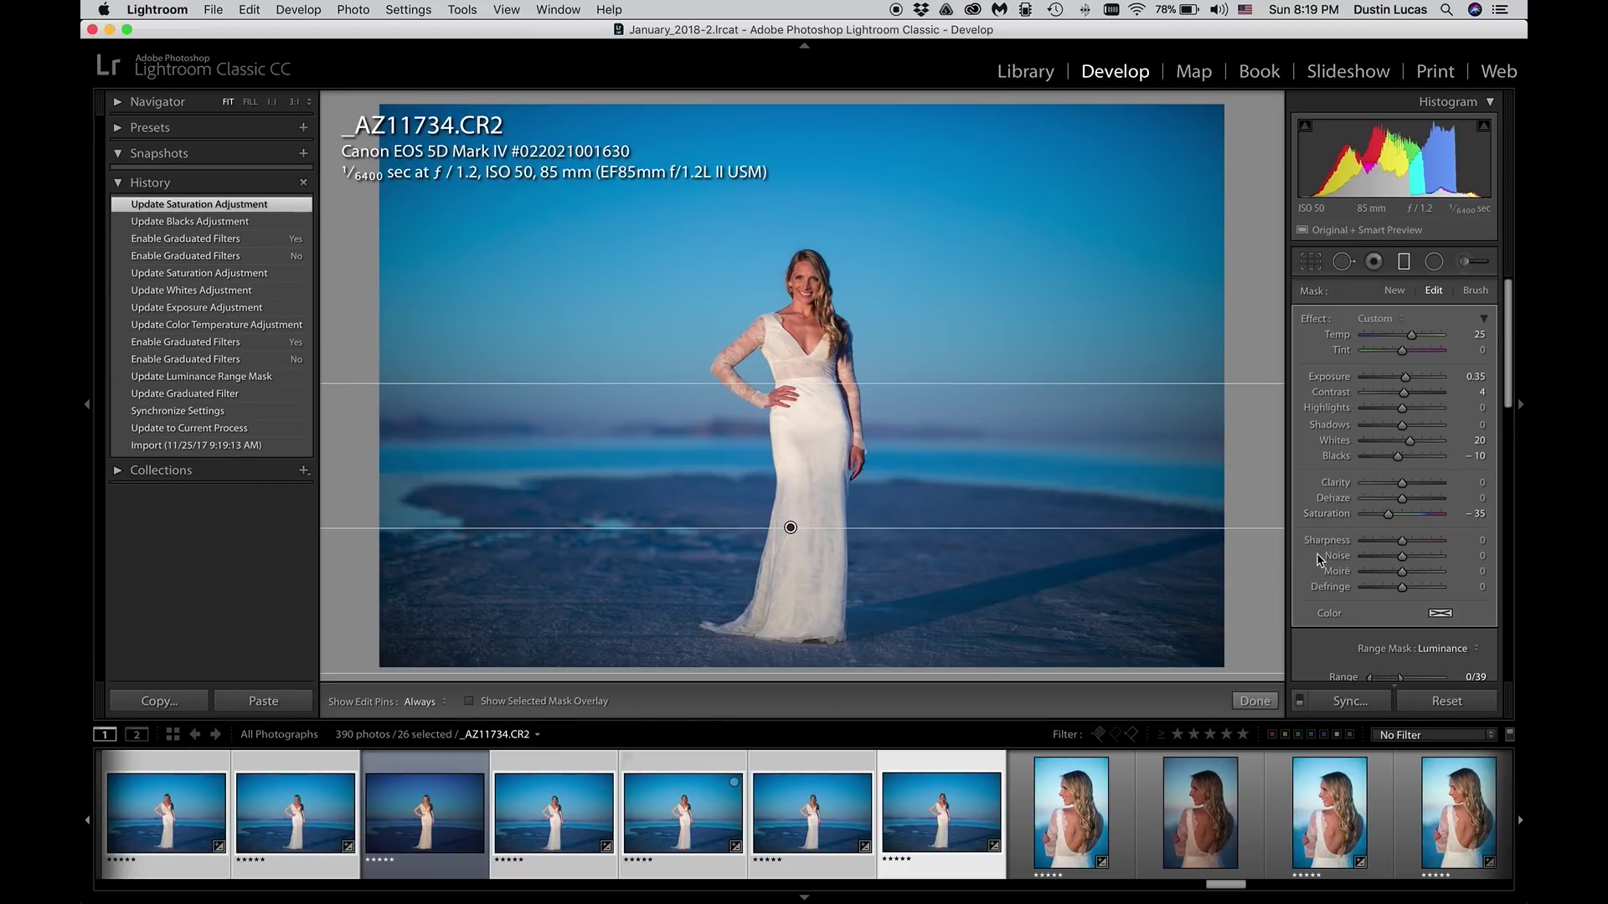
{"action": "scroll", "coordinate": [1344, 661], "scroll_direction": "down", "scroll_amount": 2}
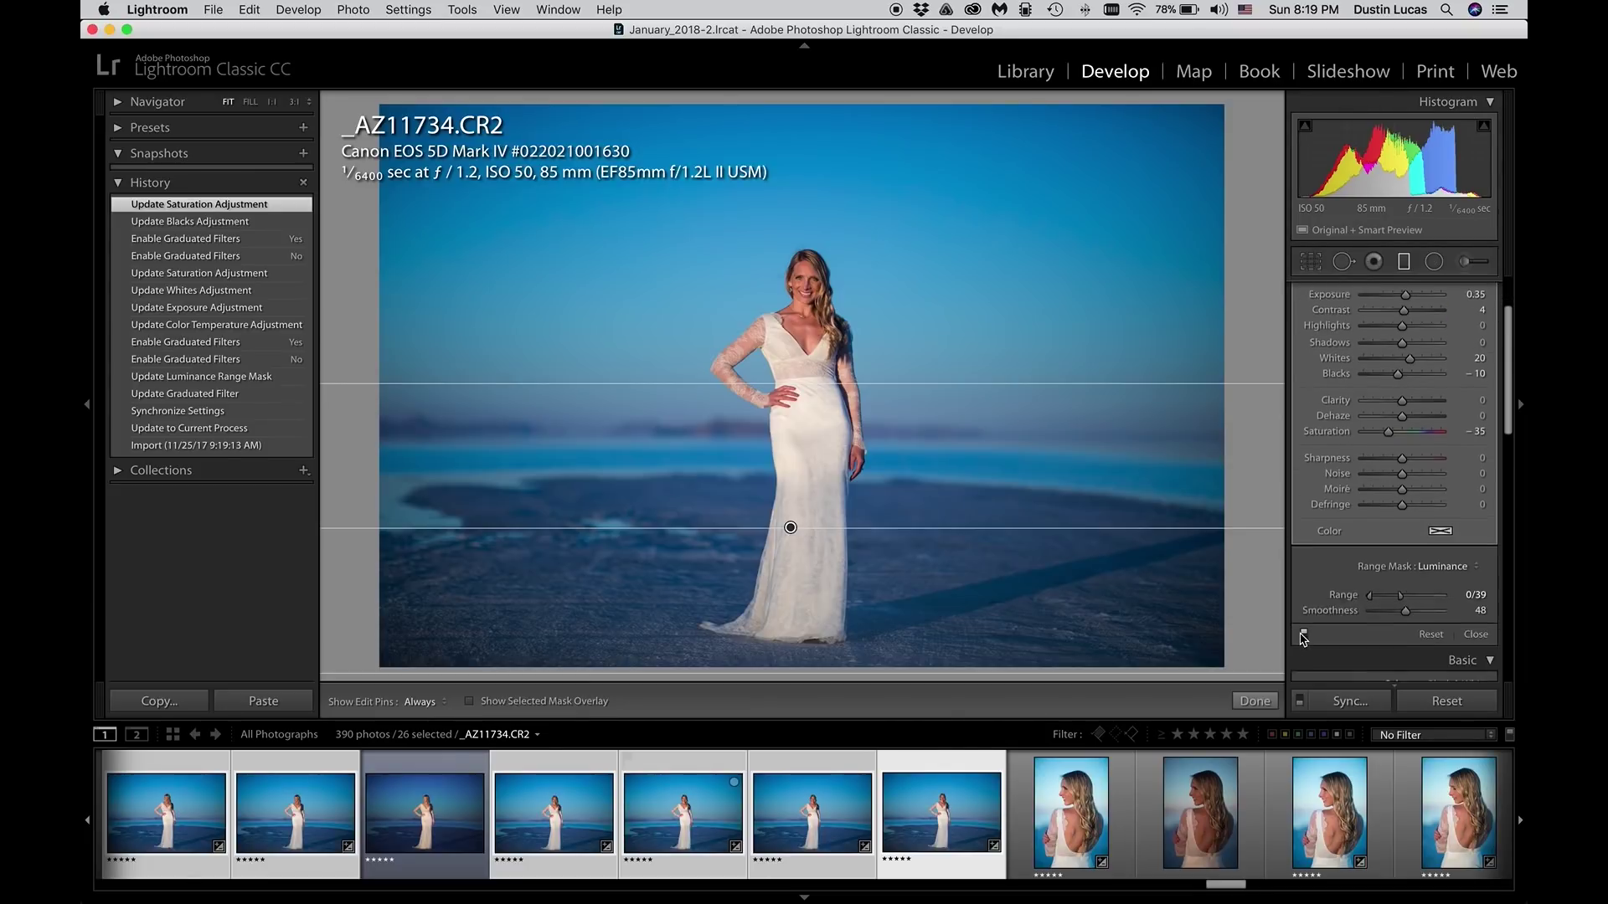
{"action": "left_click", "coordinate": [1304, 629]}
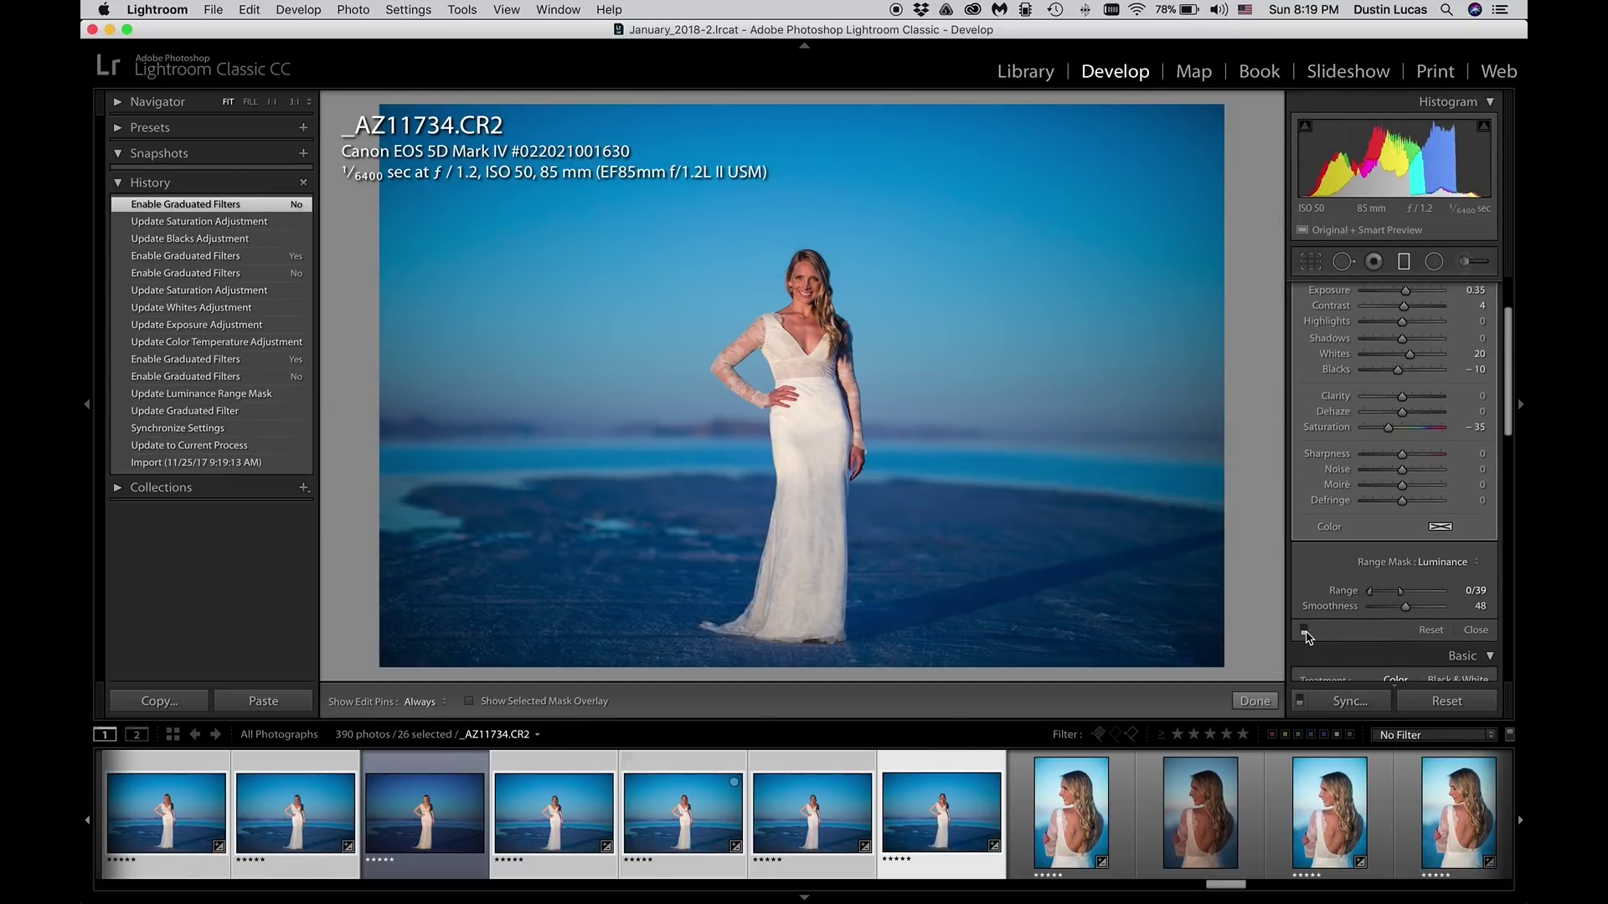
{"action": "left_click", "coordinate": [1304, 630]}
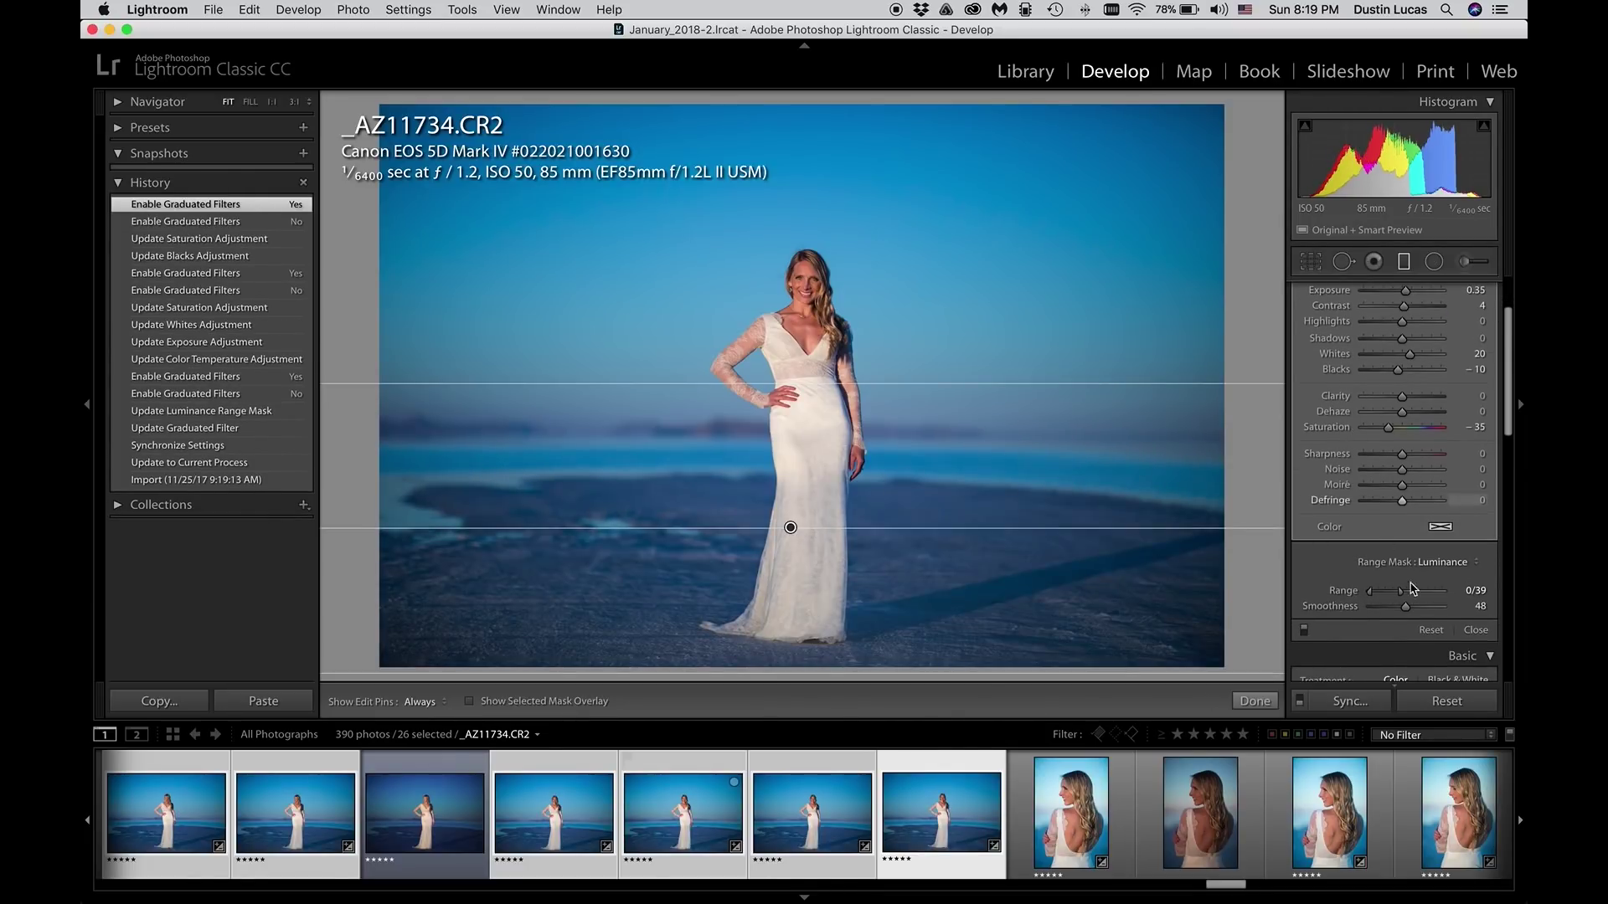
Step: Close the Graduated Filter and set the temperature of _AZ11734.CR2 to 3,500 and its Highlights to -28
{"action": "scroll", "coordinate": [1401, 475], "scroll_direction": "up", "scroll_amount": 2}
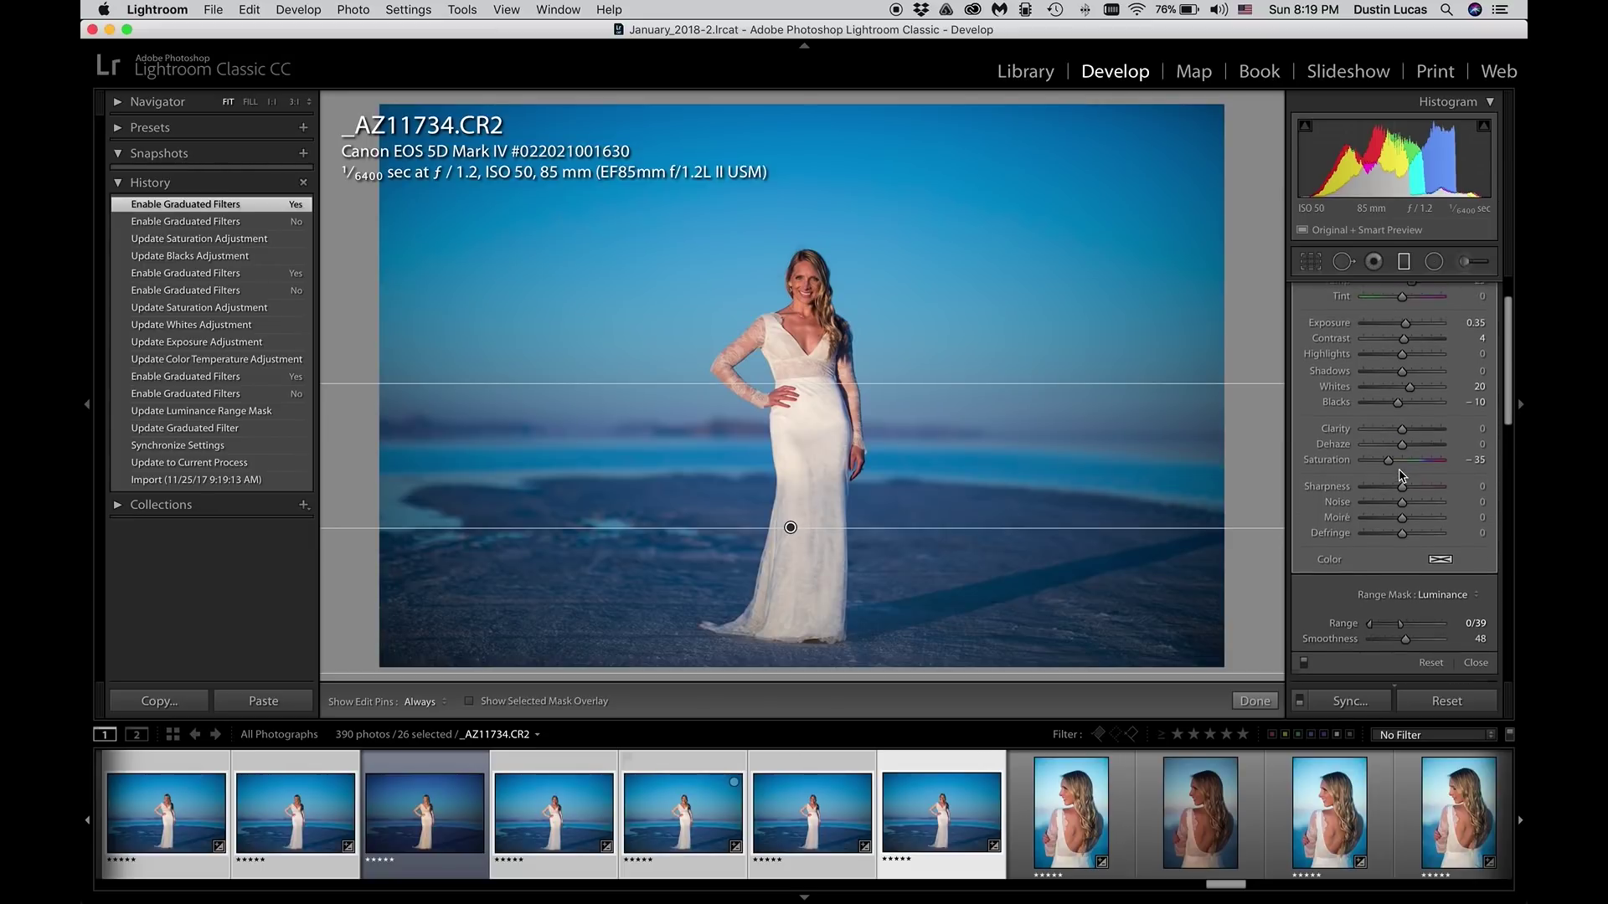
{"action": "key", "text": "m"}
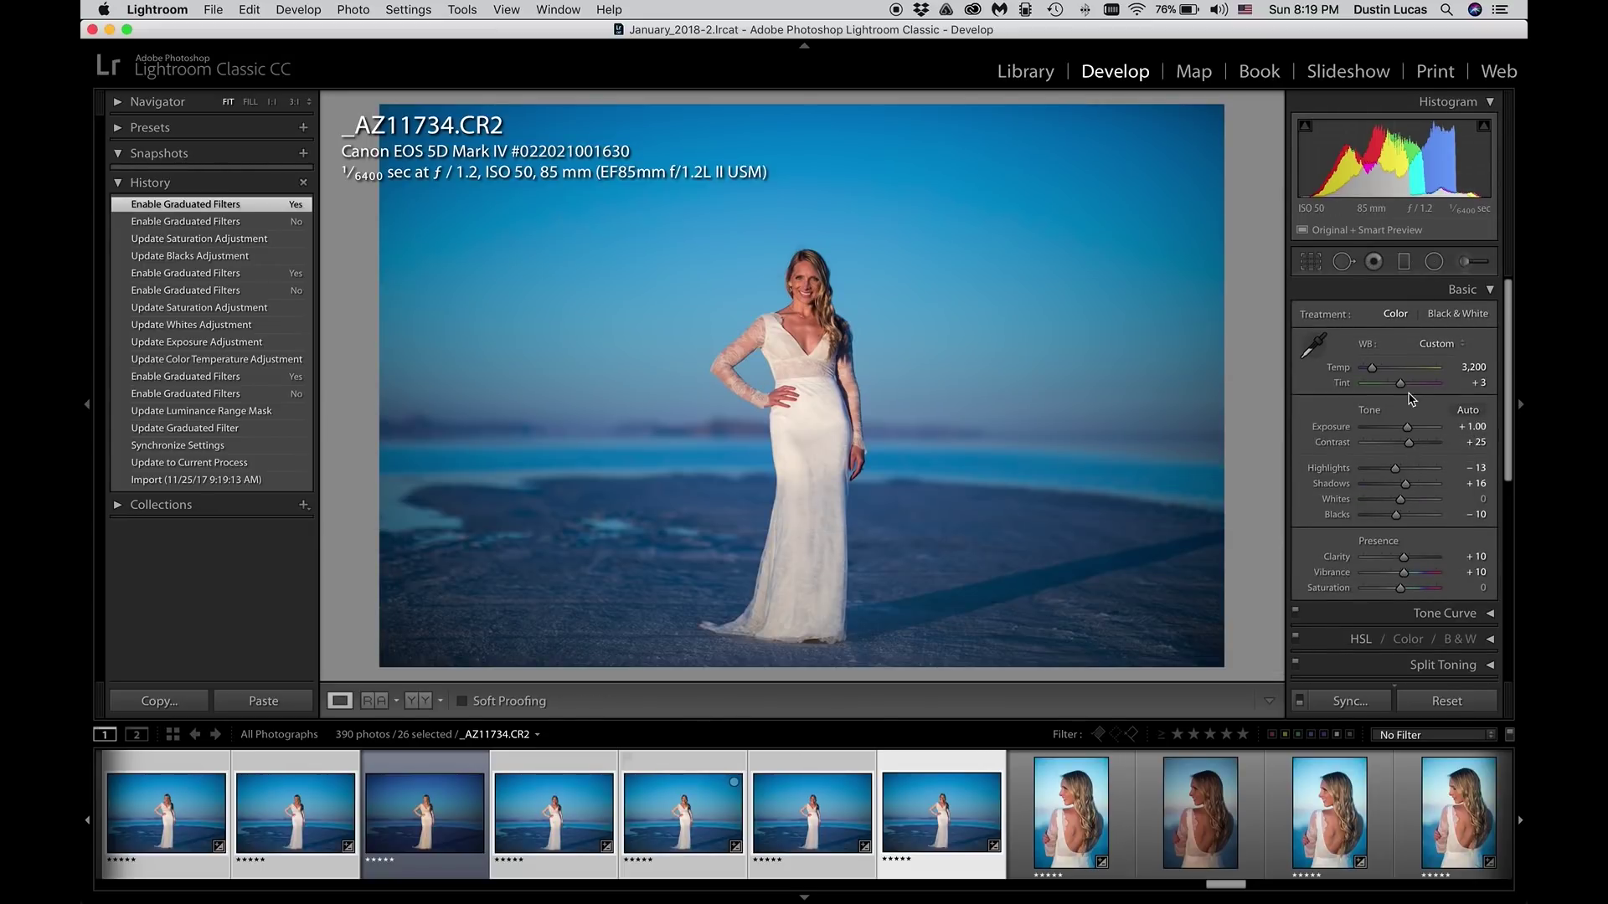
{"action": "key", "text": "Up"}
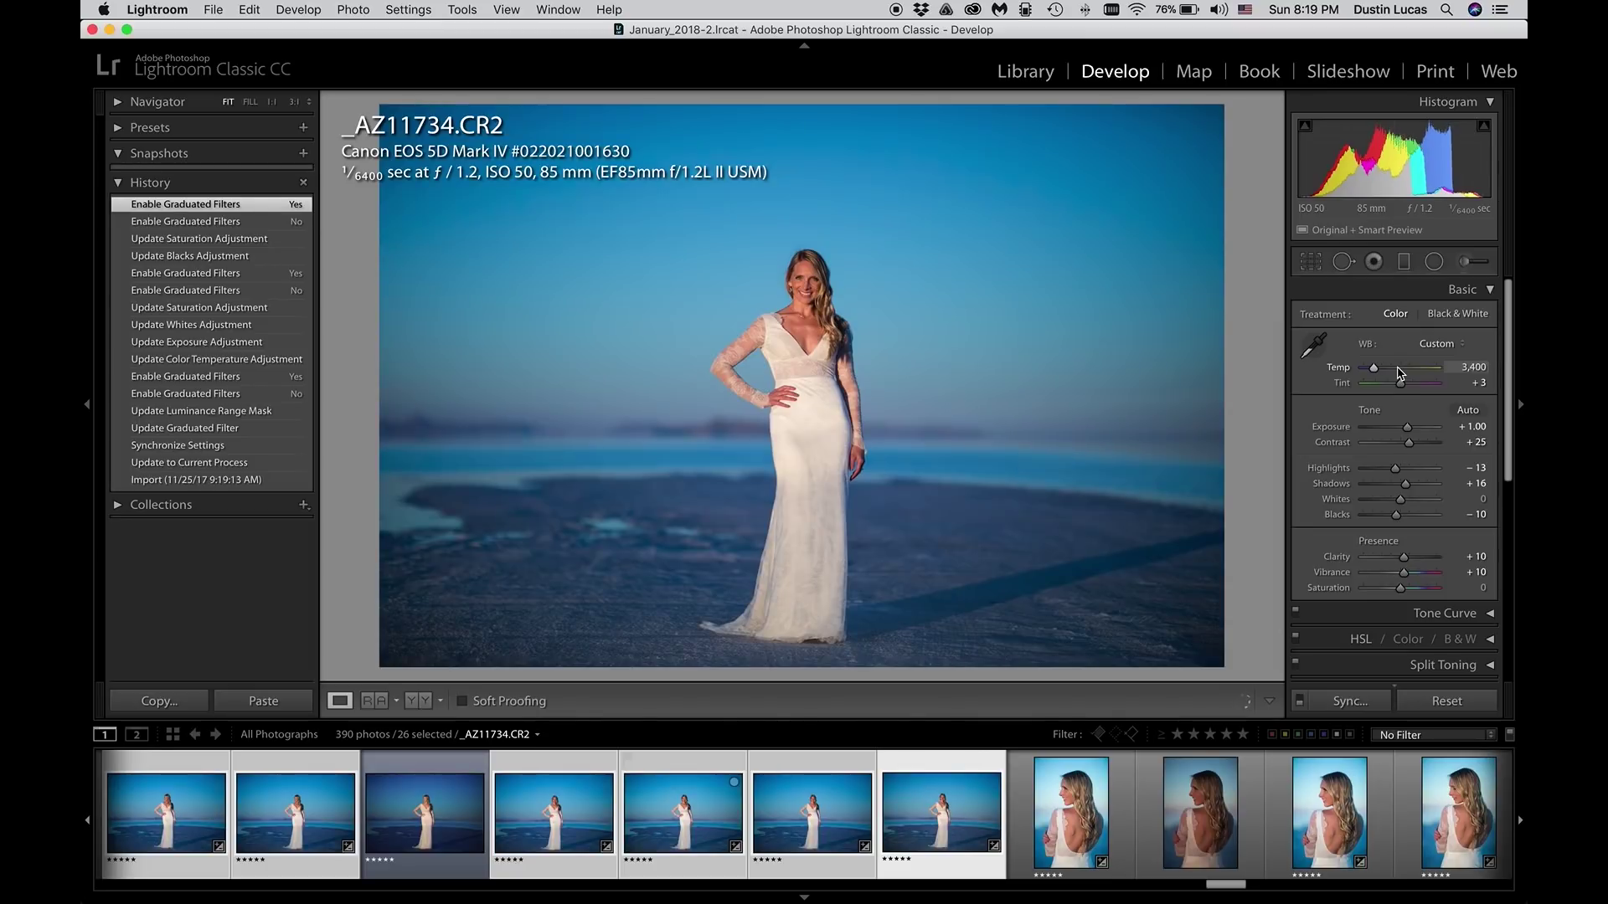
{"action": "key", "text": "Up"}
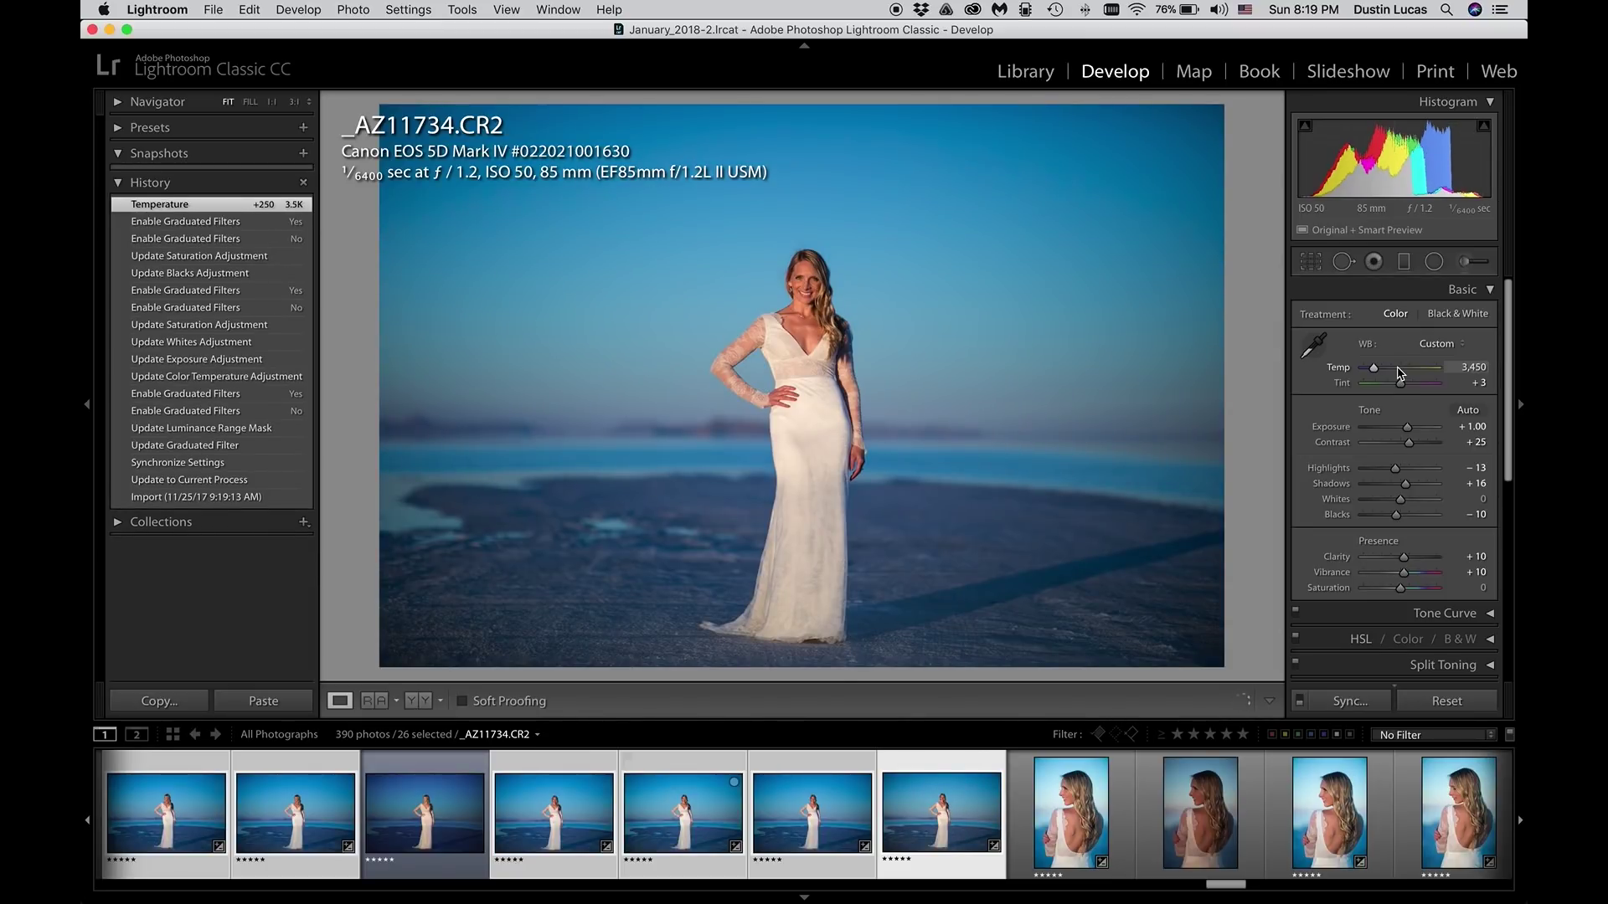
{"action": "left_click", "coordinate": [1384, 470]}
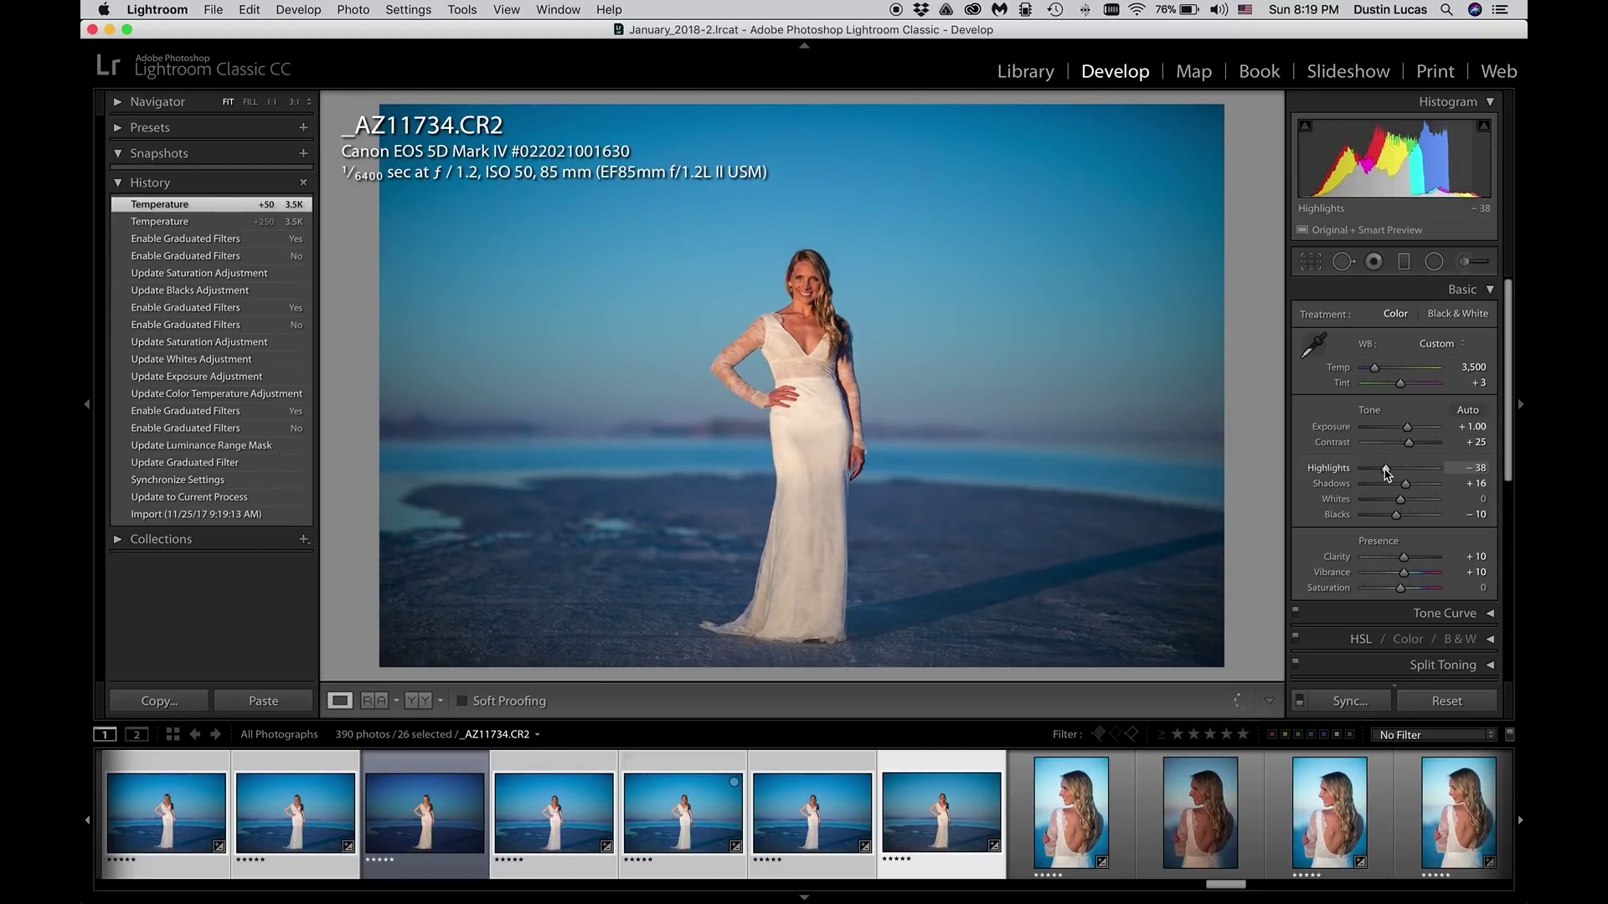
{"action": "left_click_drag", "start_coordinate": [1386, 474], "coordinate": [1390, 471]}
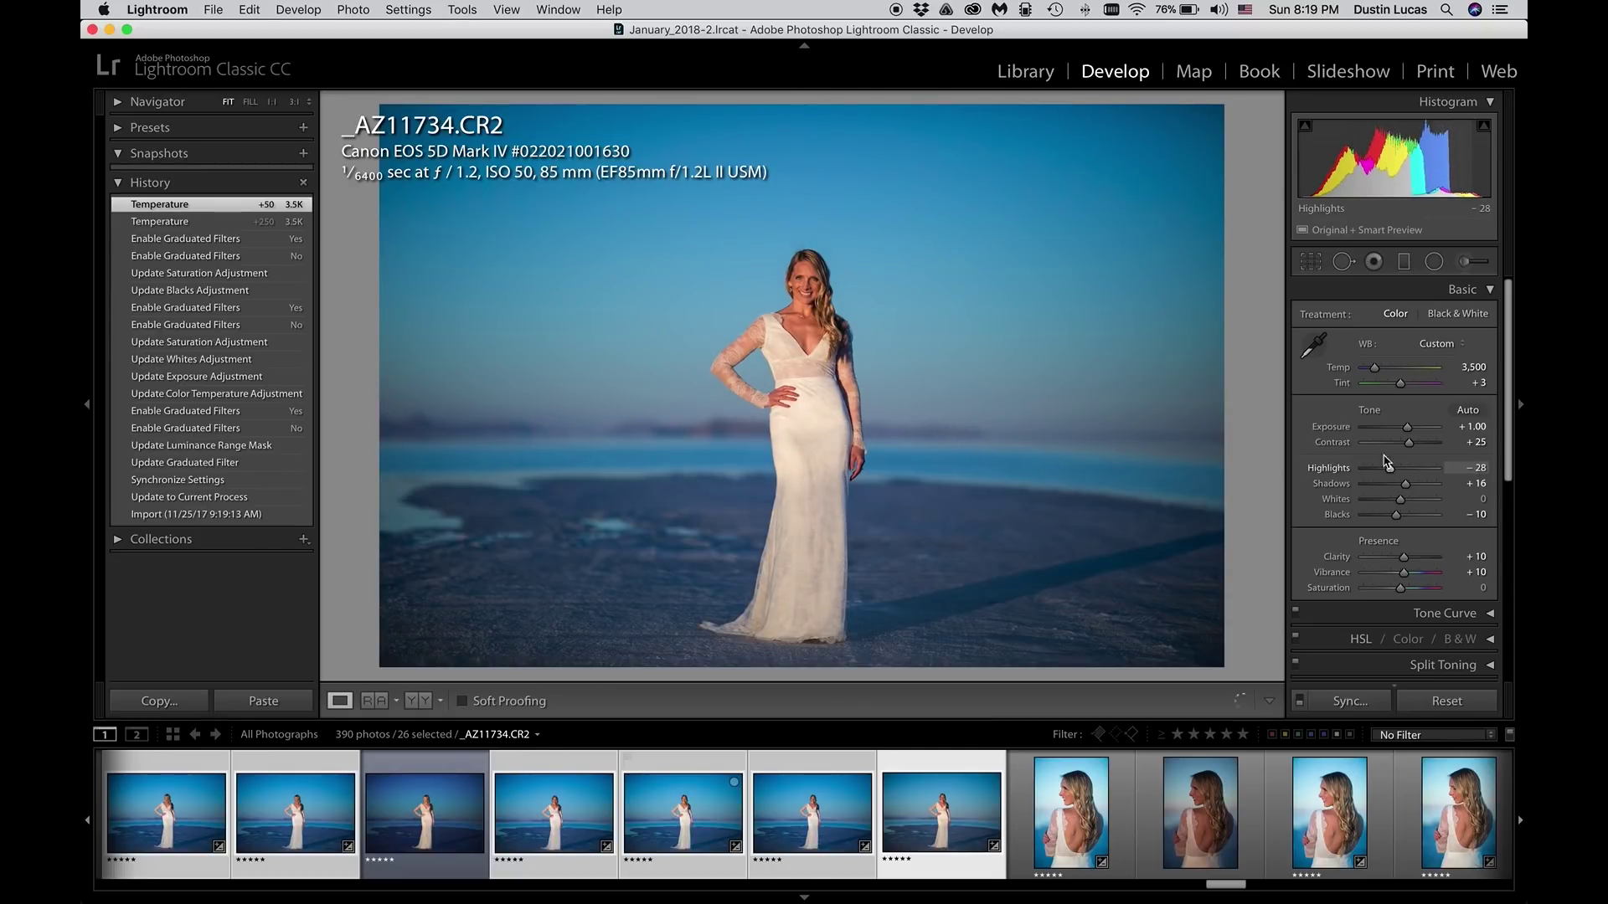
{"action": "left_click", "coordinate": [1383, 372]}
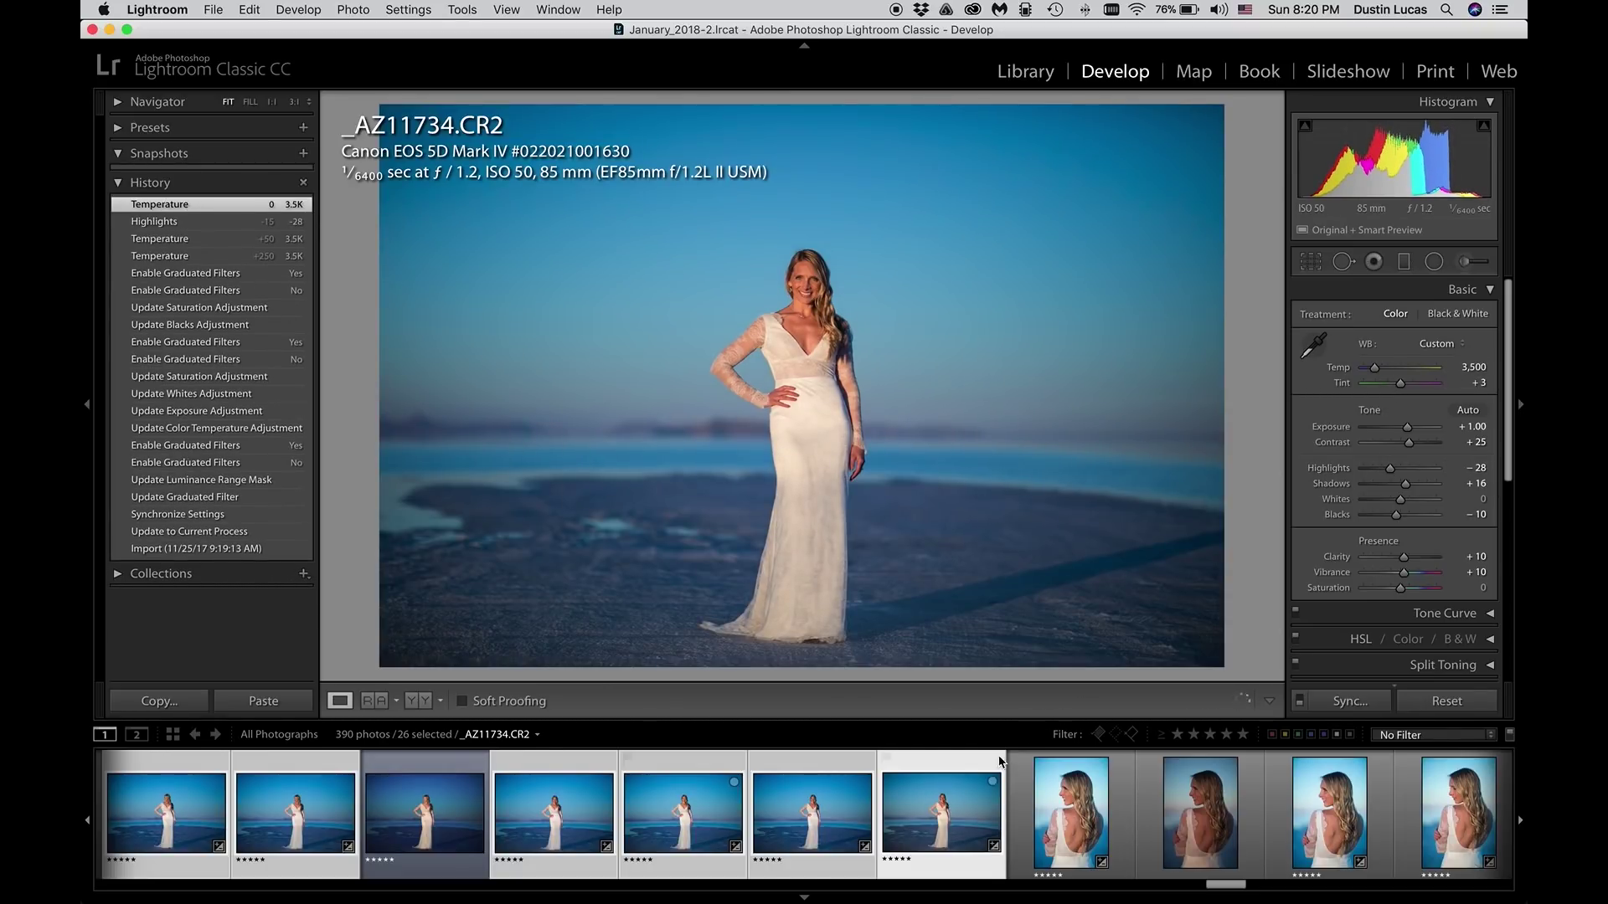
Step: Synchronize White Balance, Highlights and Local Adjustments from _AZ11734.CR2 to the five other landscape-format CR2 photos back to _AZ11719.CR2, excluding the JPG
{"action": "key", "text": "Right"}
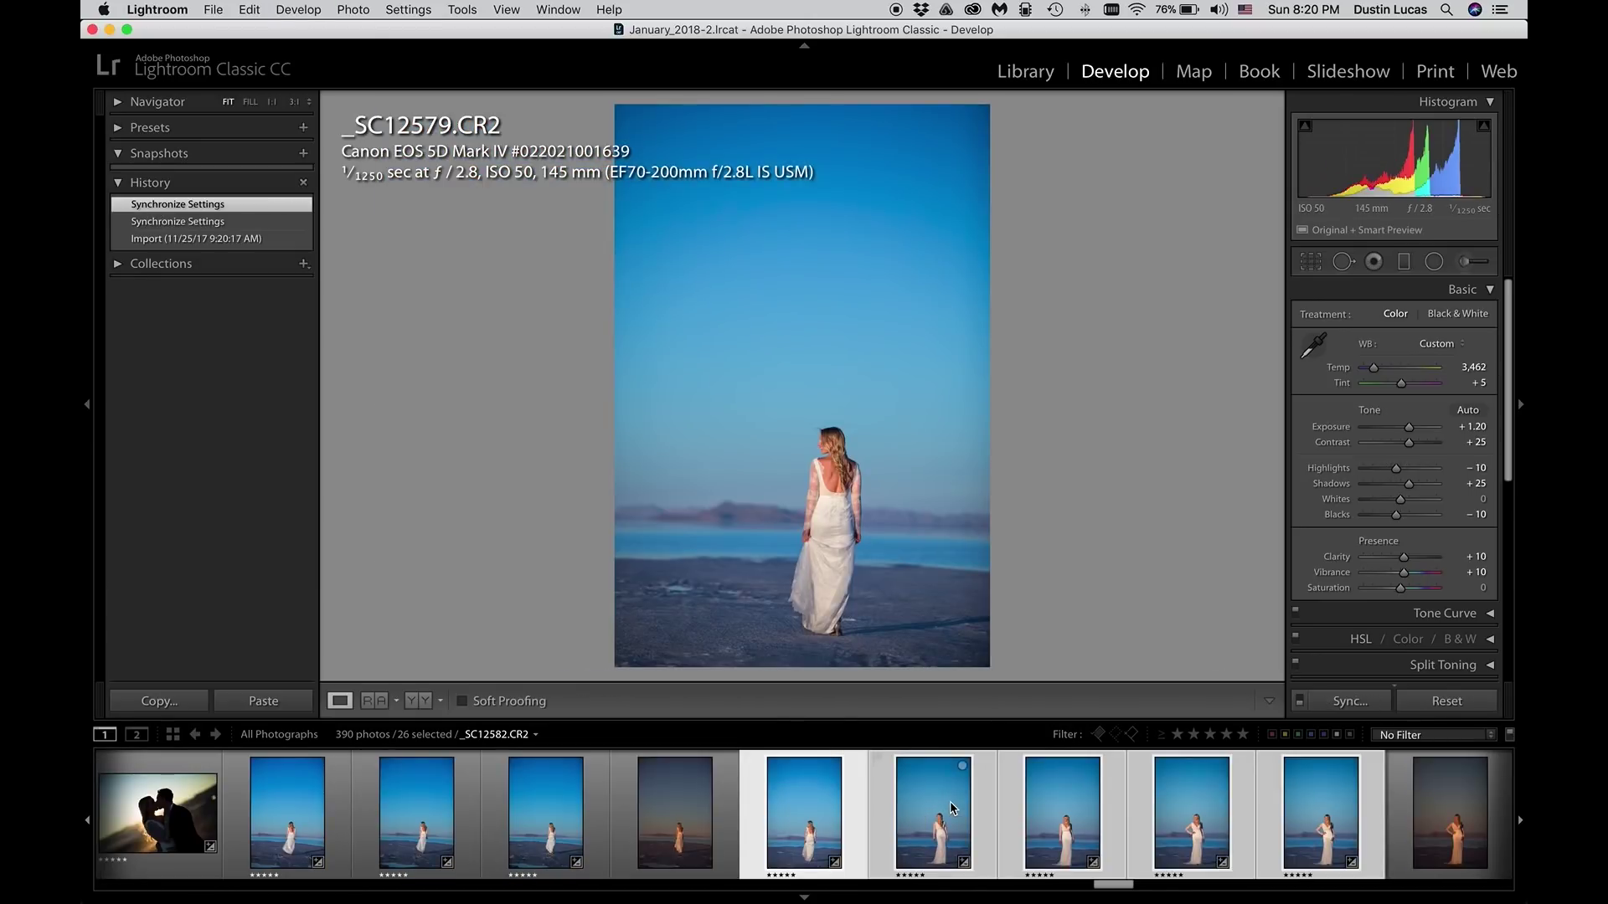
{"action": "key", "text": "super+z"}
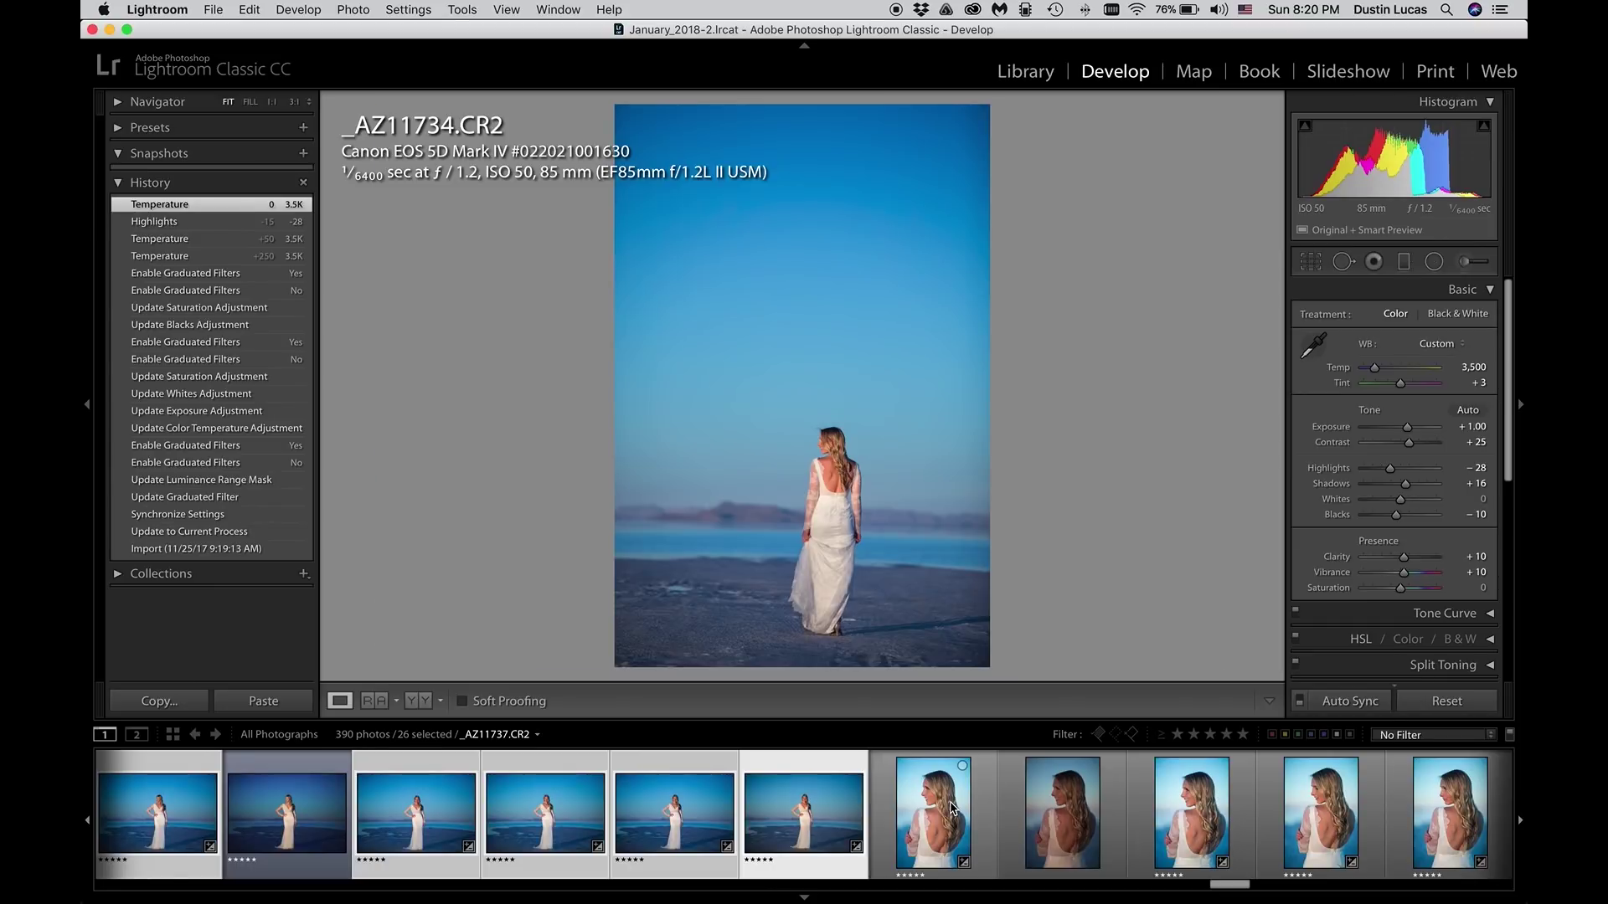
{"action": "scroll", "coordinate": [754, 837], "scroll_direction": "up", "scroll_amount": 2}
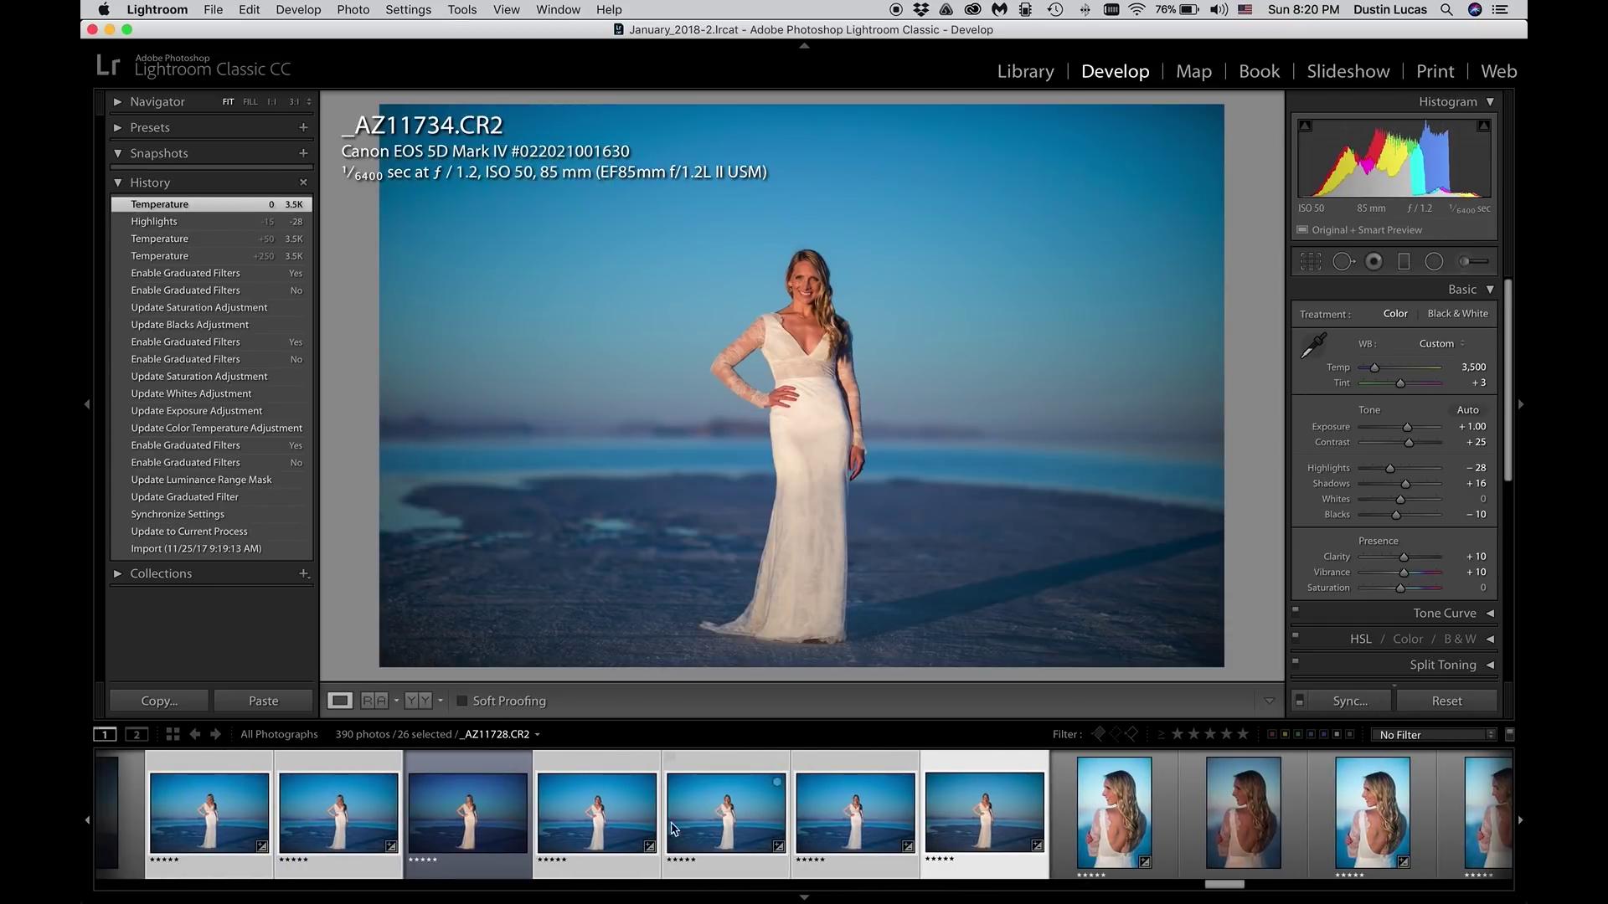
{"action": "left_click", "coordinate": [590, 822], "text": "shift"}
{"action": "scroll", "coordinate": [593, 827], "scroll_direction": "up", "scroll_amount": 1}
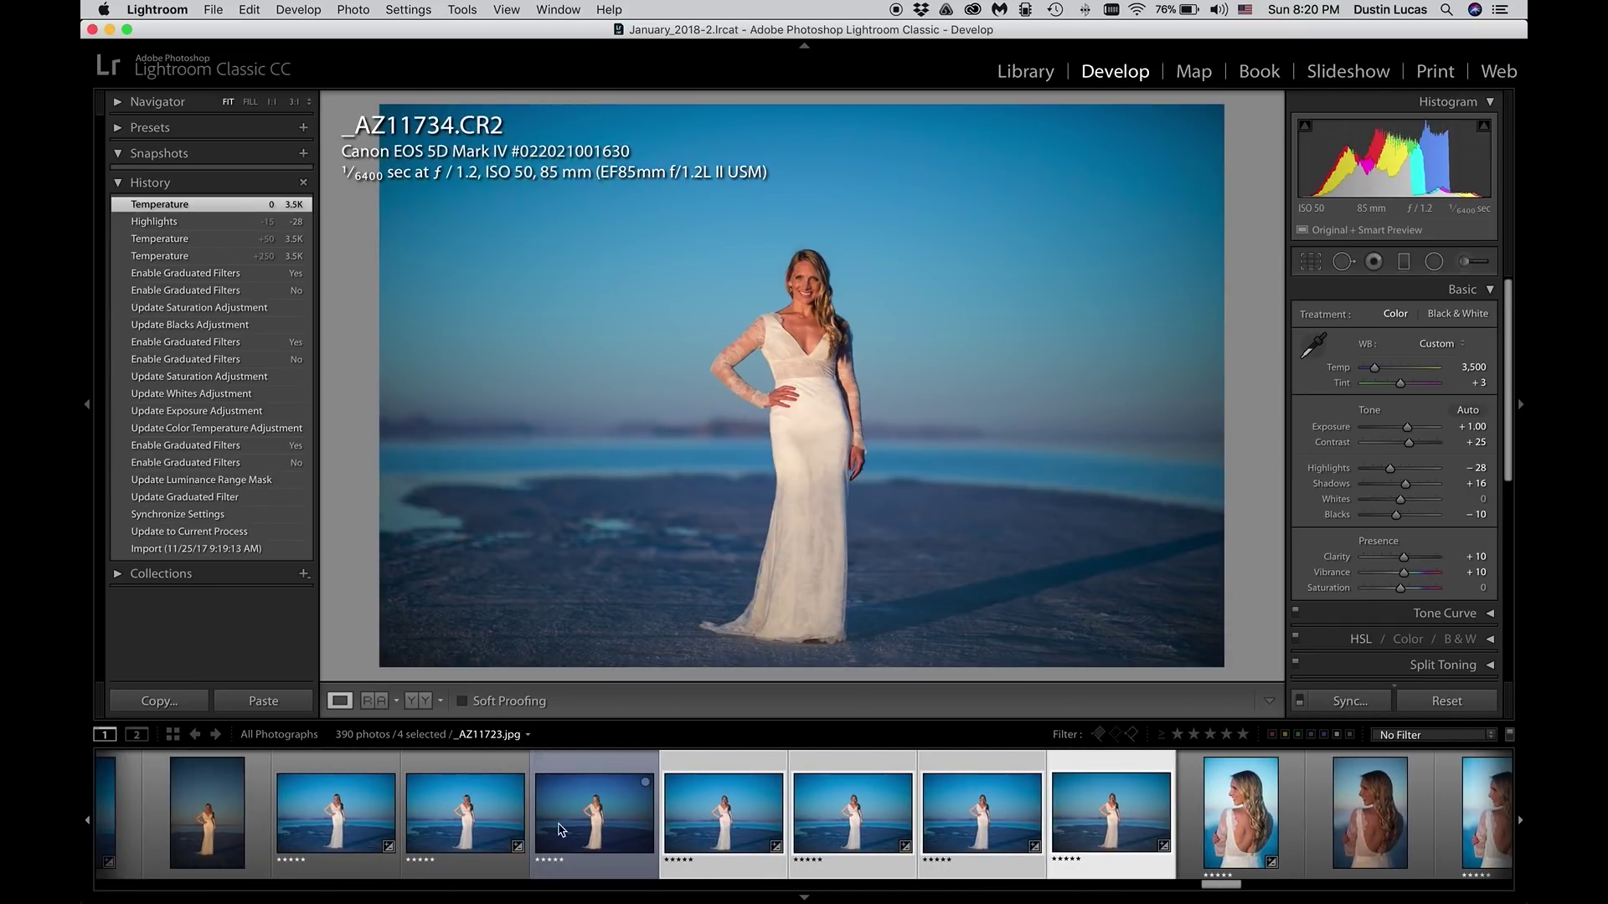
{"action": "left_click", "coordinate": [465, 817], "text": "super"}
{"action": "left_click", "coordinate": [360, 819], "text": "super"}
{"action": "key", "text": "super+shift+s"}
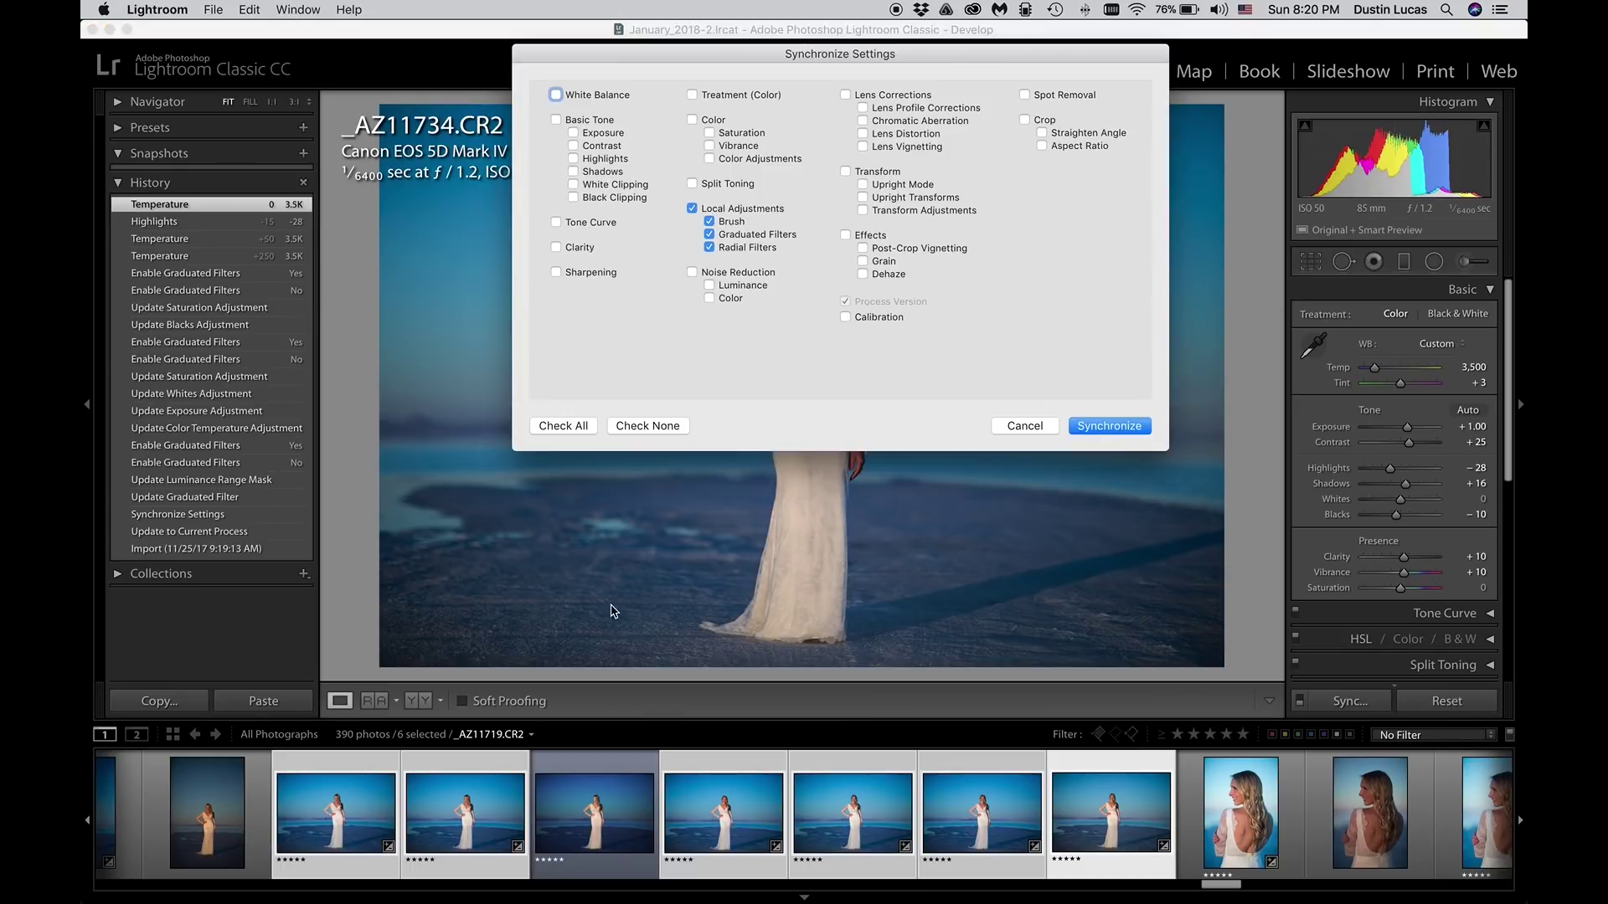
{"action": "left_click", "coordinate": [596, 95]}
{"action": "left_click", "coordinate": [599, 161]}
{"action": "left_click", "coordinate": [1100, 426]}
Step: Review the synced landscape-format photos backwards from _AZ11731.CR2 to _AZ11723.CR2
{"action": "key", "text": "super"}
{"action": "key", "text": "Left"}
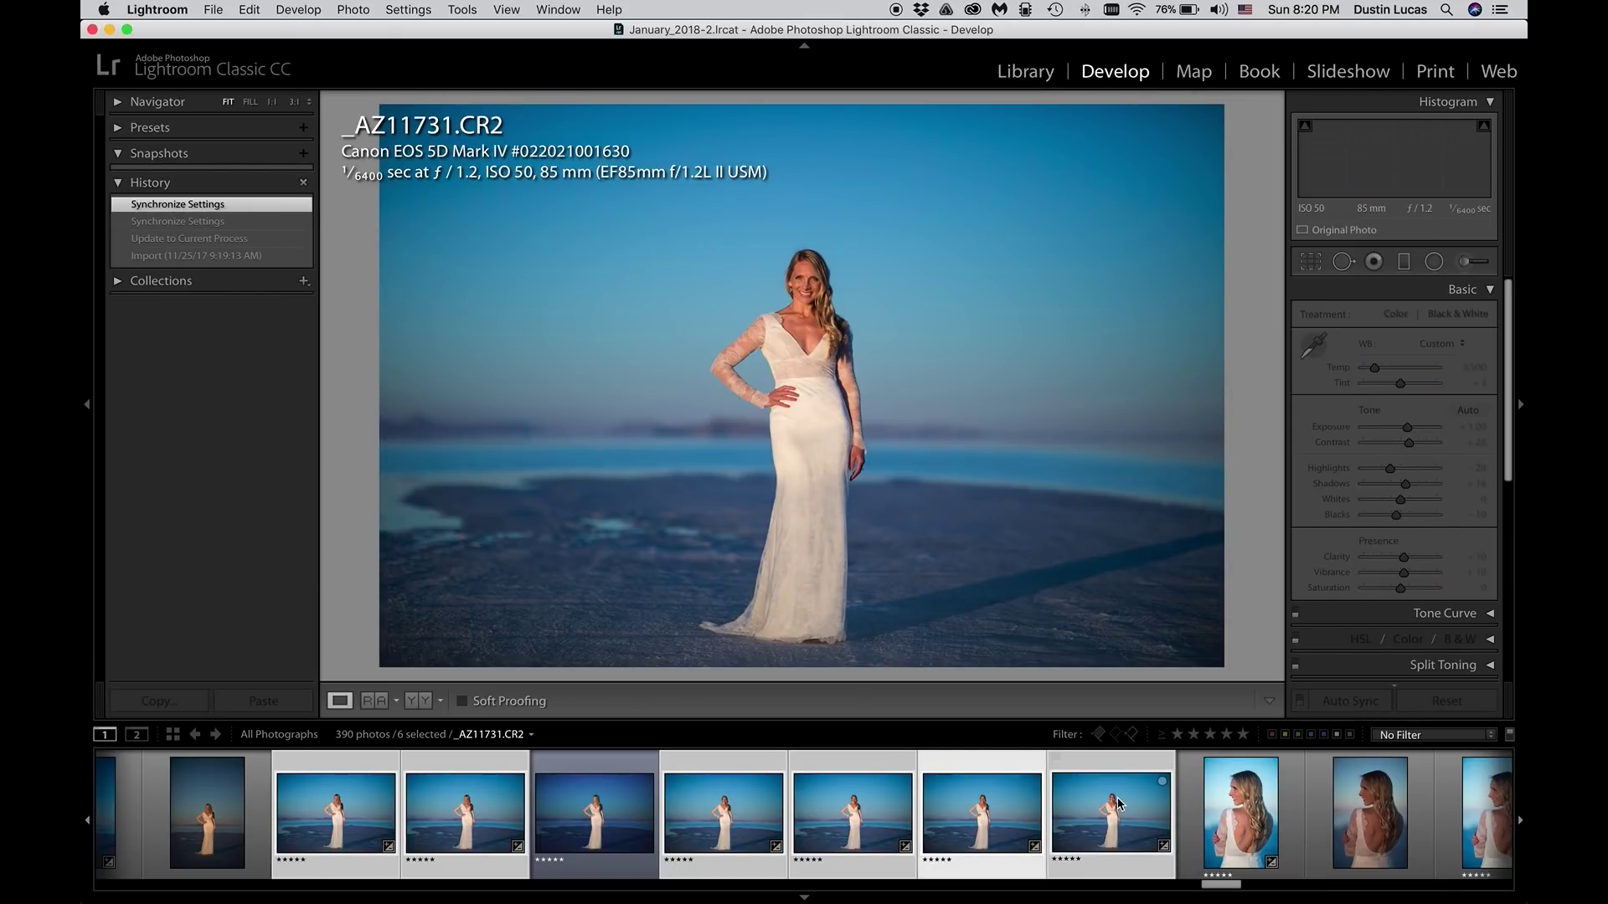
{"action": "key", "text": "Left"}
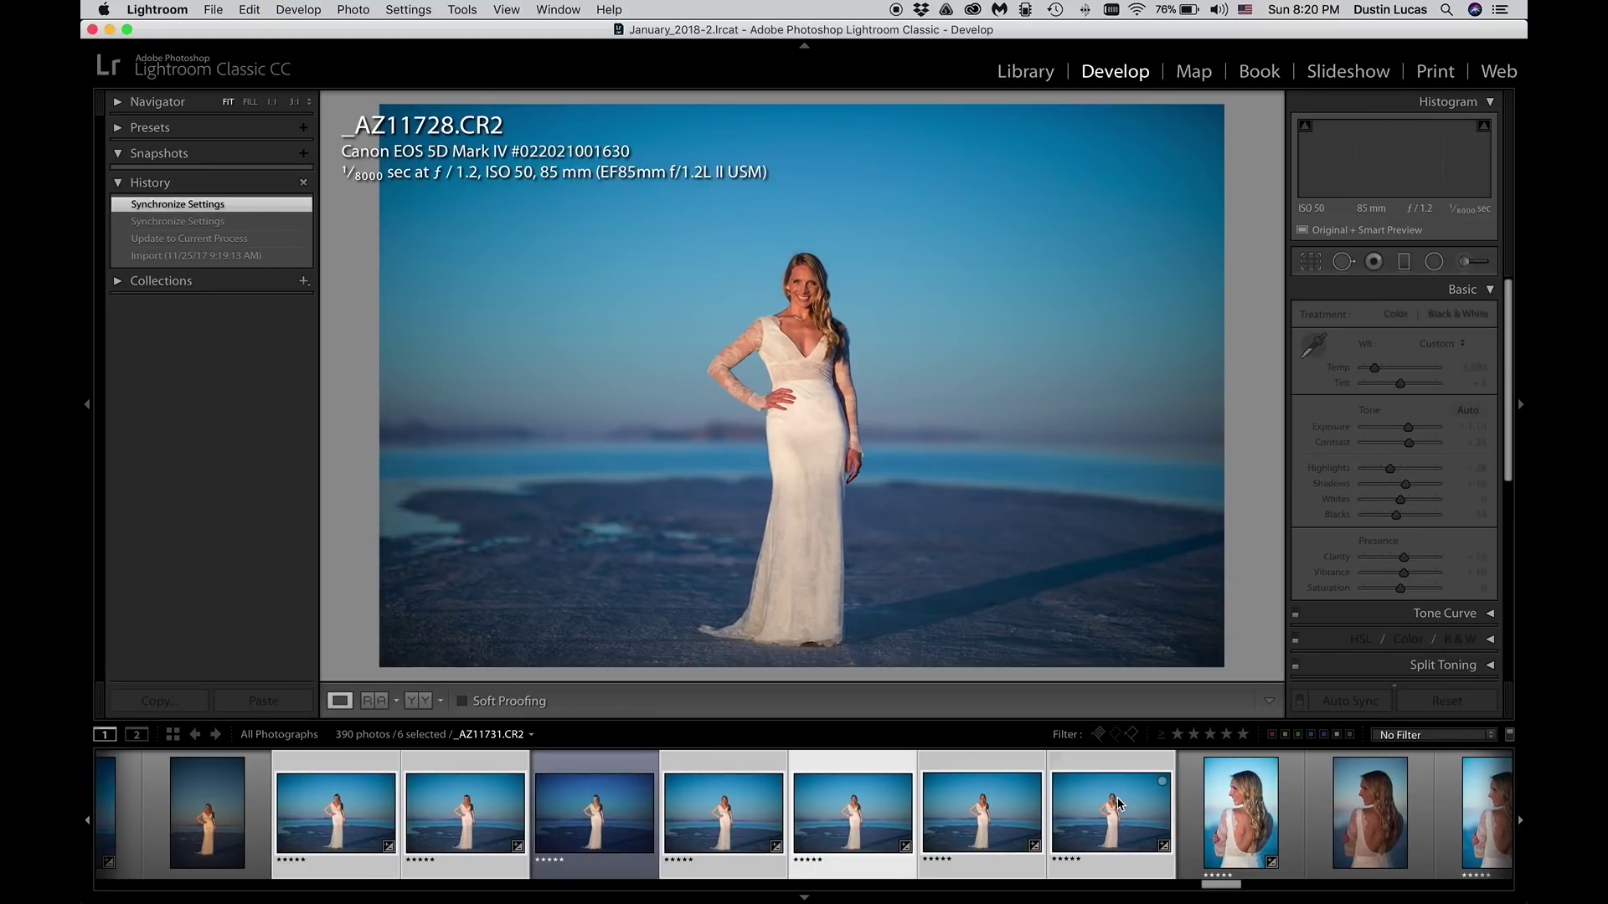
{"action": "key", "text": "Left"}
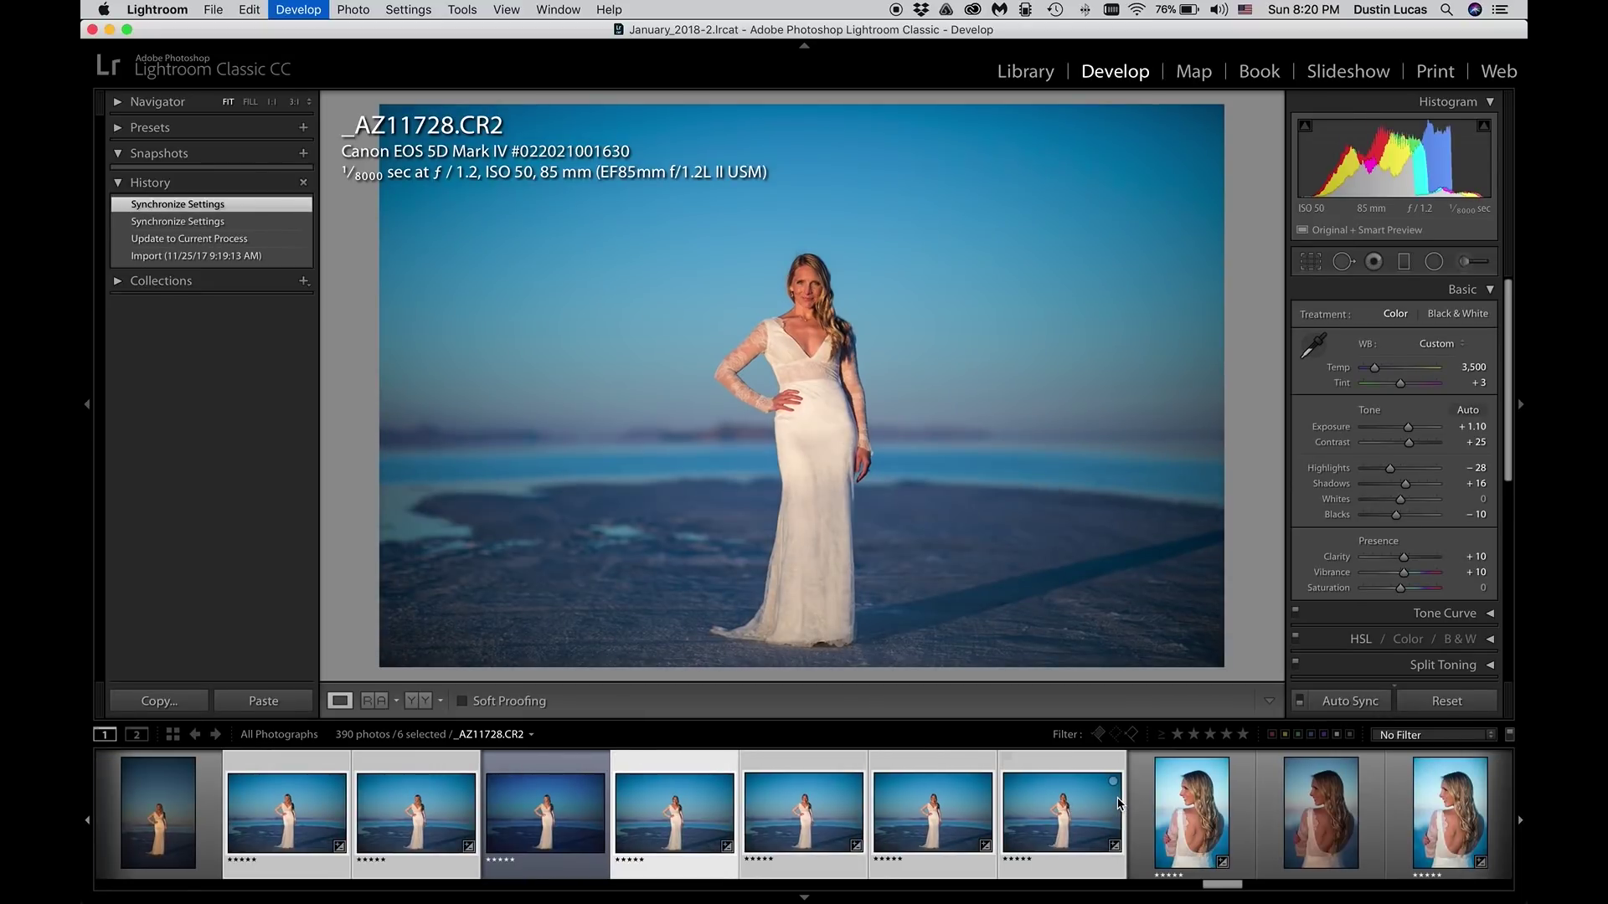
{"action": "key", "text": "Left"}
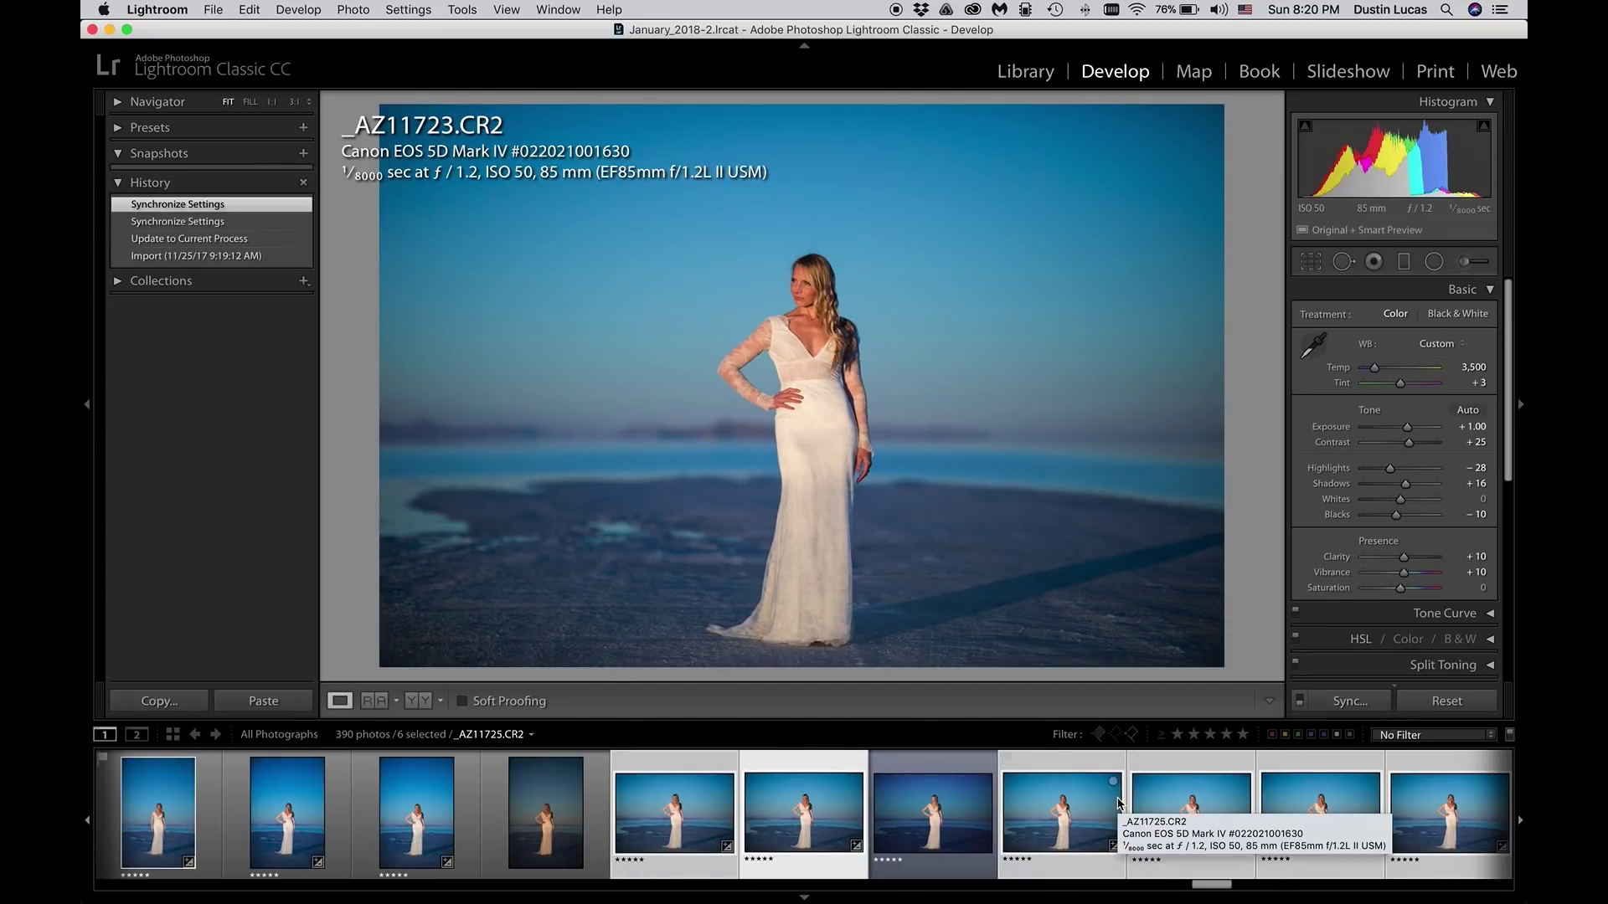
Step: Check the mask overlay of the synced ground graduated filter on _AZ11723.CR2, and hide the overlay again
{"action": "key", "text": "m"}
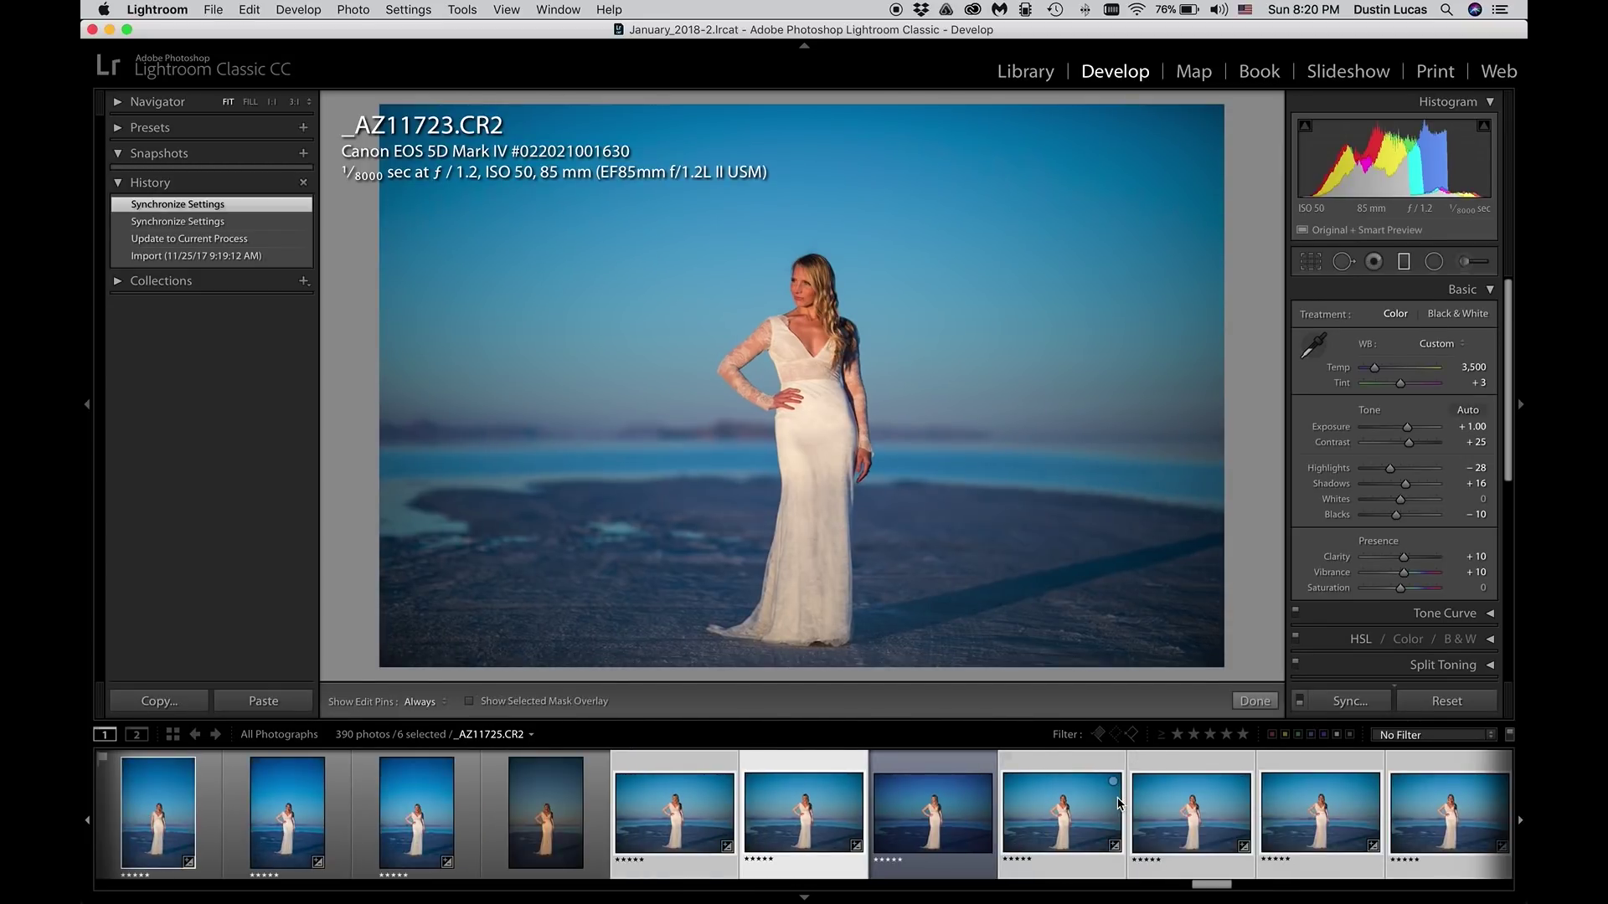
{"action": "key", "text": "o"}
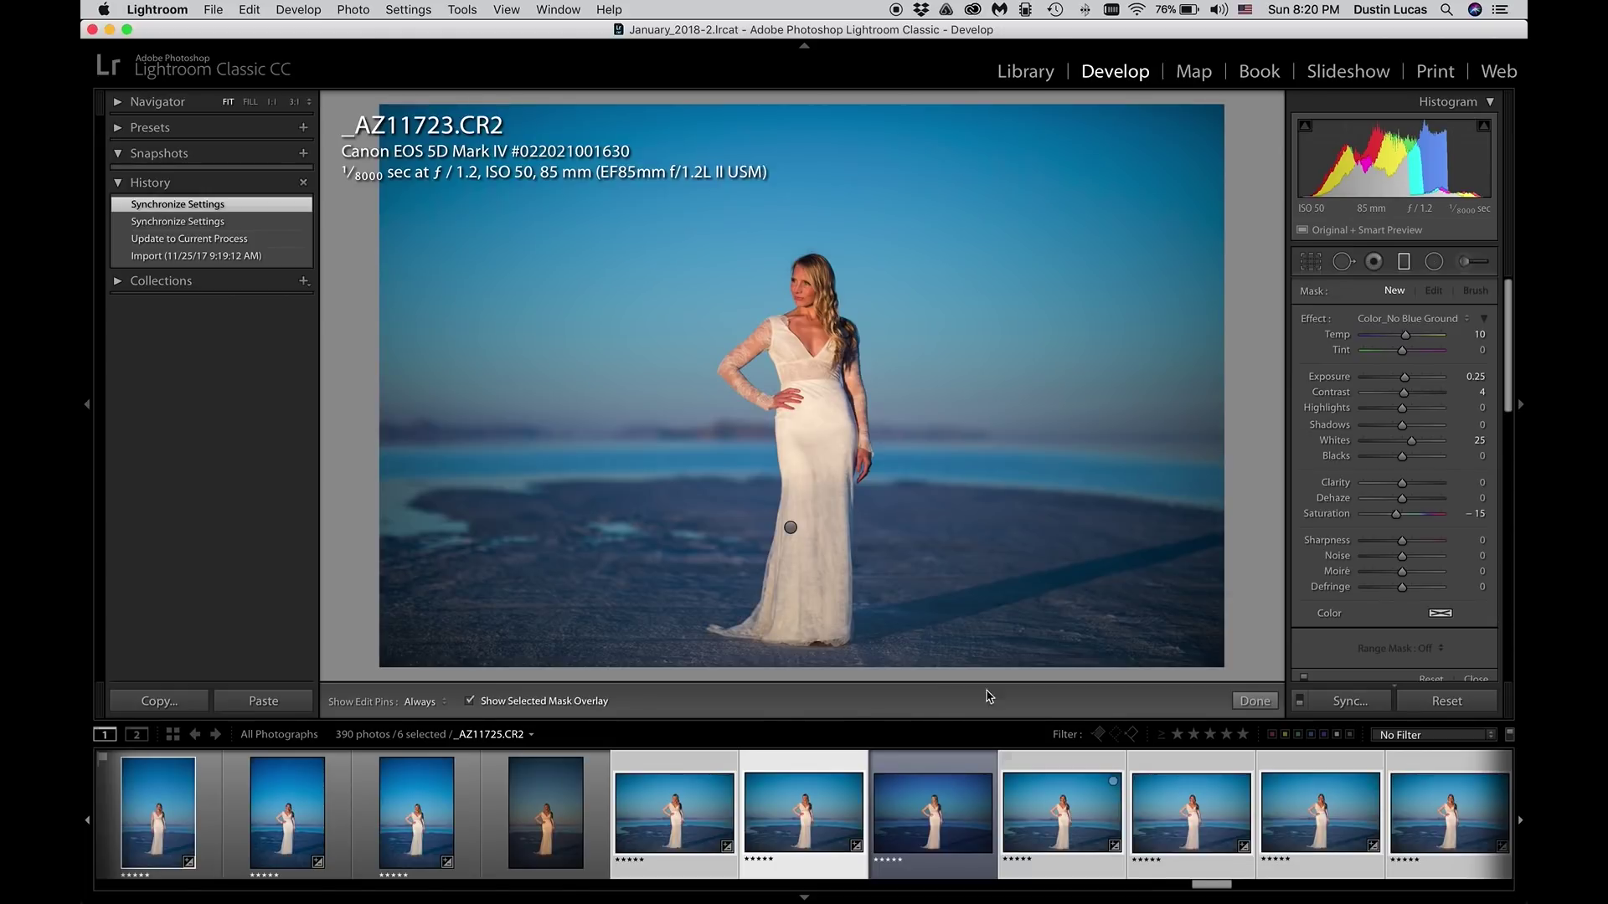
{"action": "left_click", "coordinate": [788, 528]}
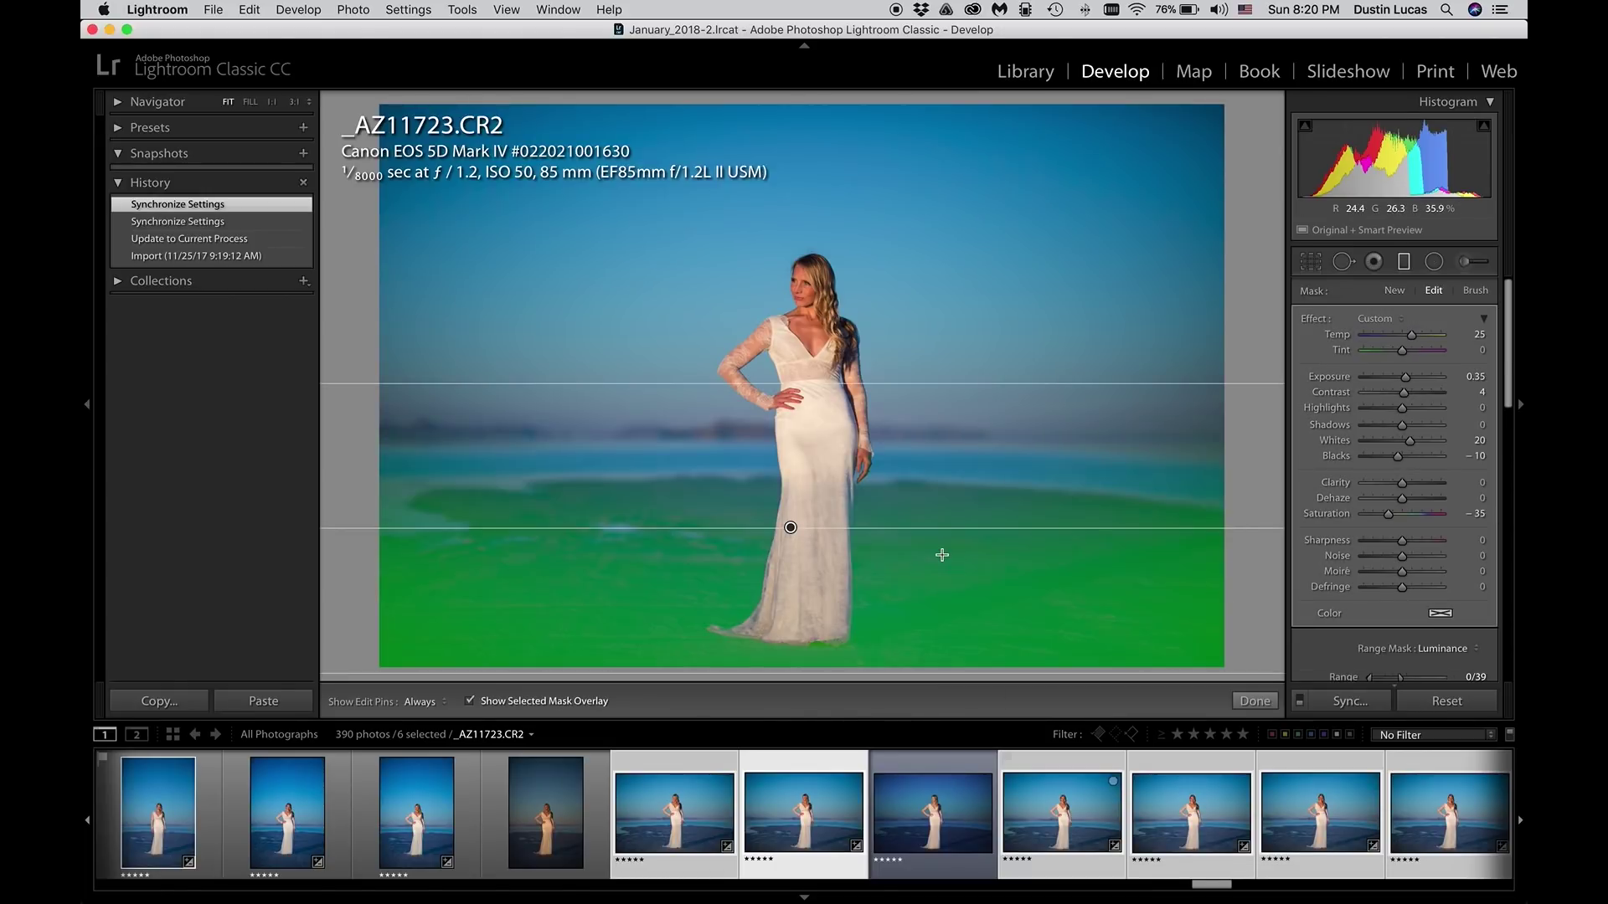
{"action": "key", "text": "o"}
{"action": "key", "text": "super"}
{"action": "key", "text": "o"}
Step: Compare _AZ11712.CR2 and _AZ11719.CR2 side by side in Survey view
{"action": "left_click", "coordinate": [674, 817]}
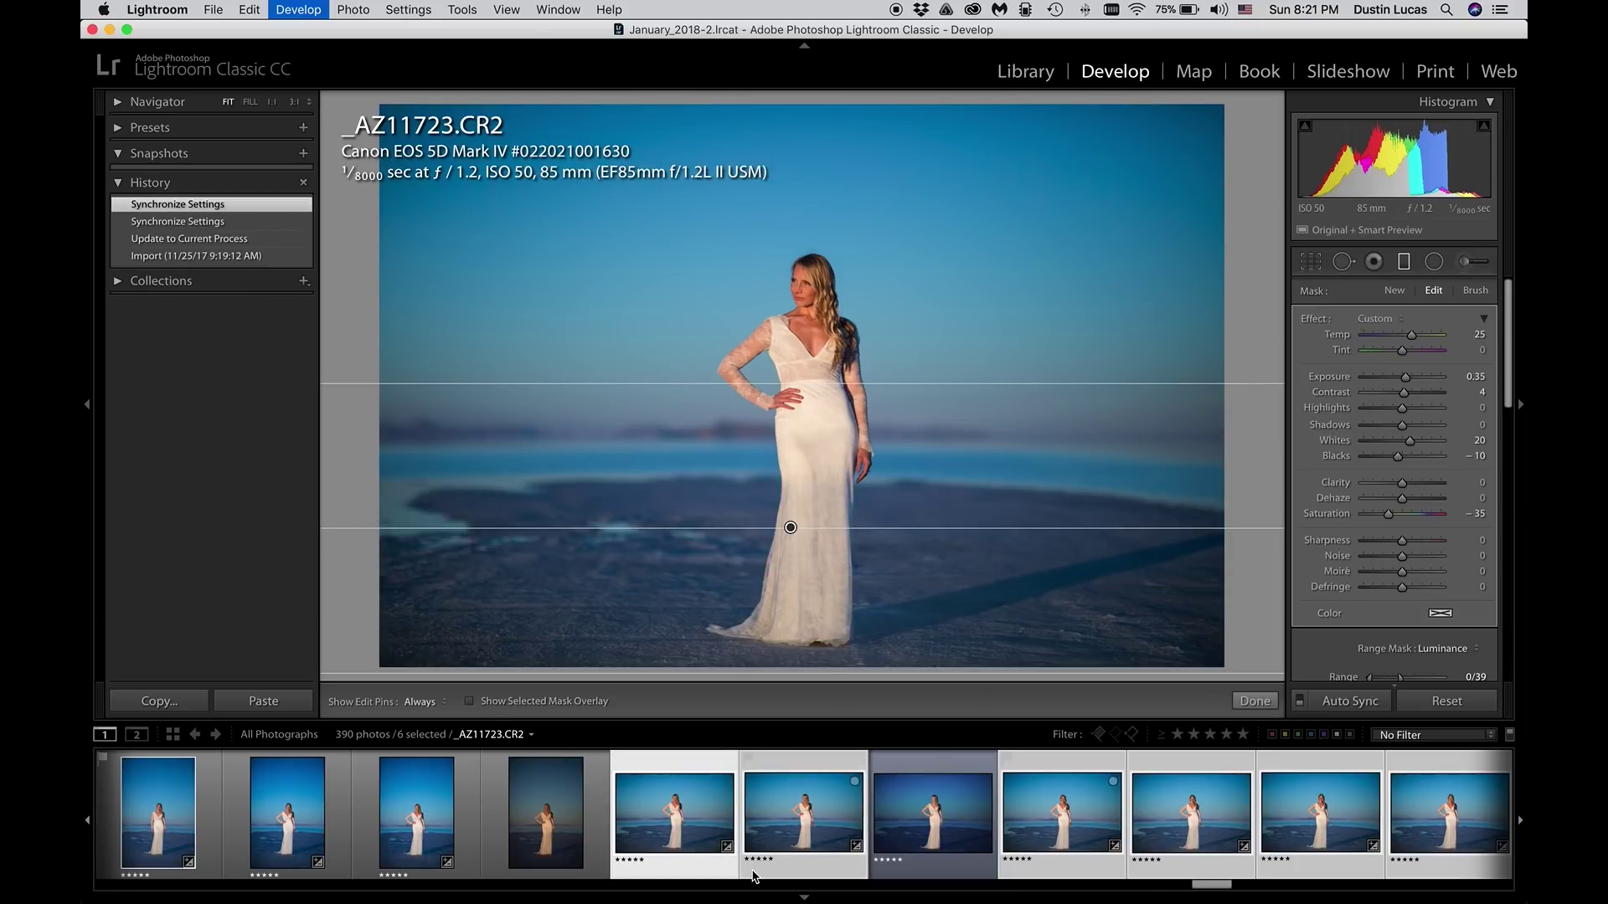
{"action": "left_click", "coordinate": [571, 827]}
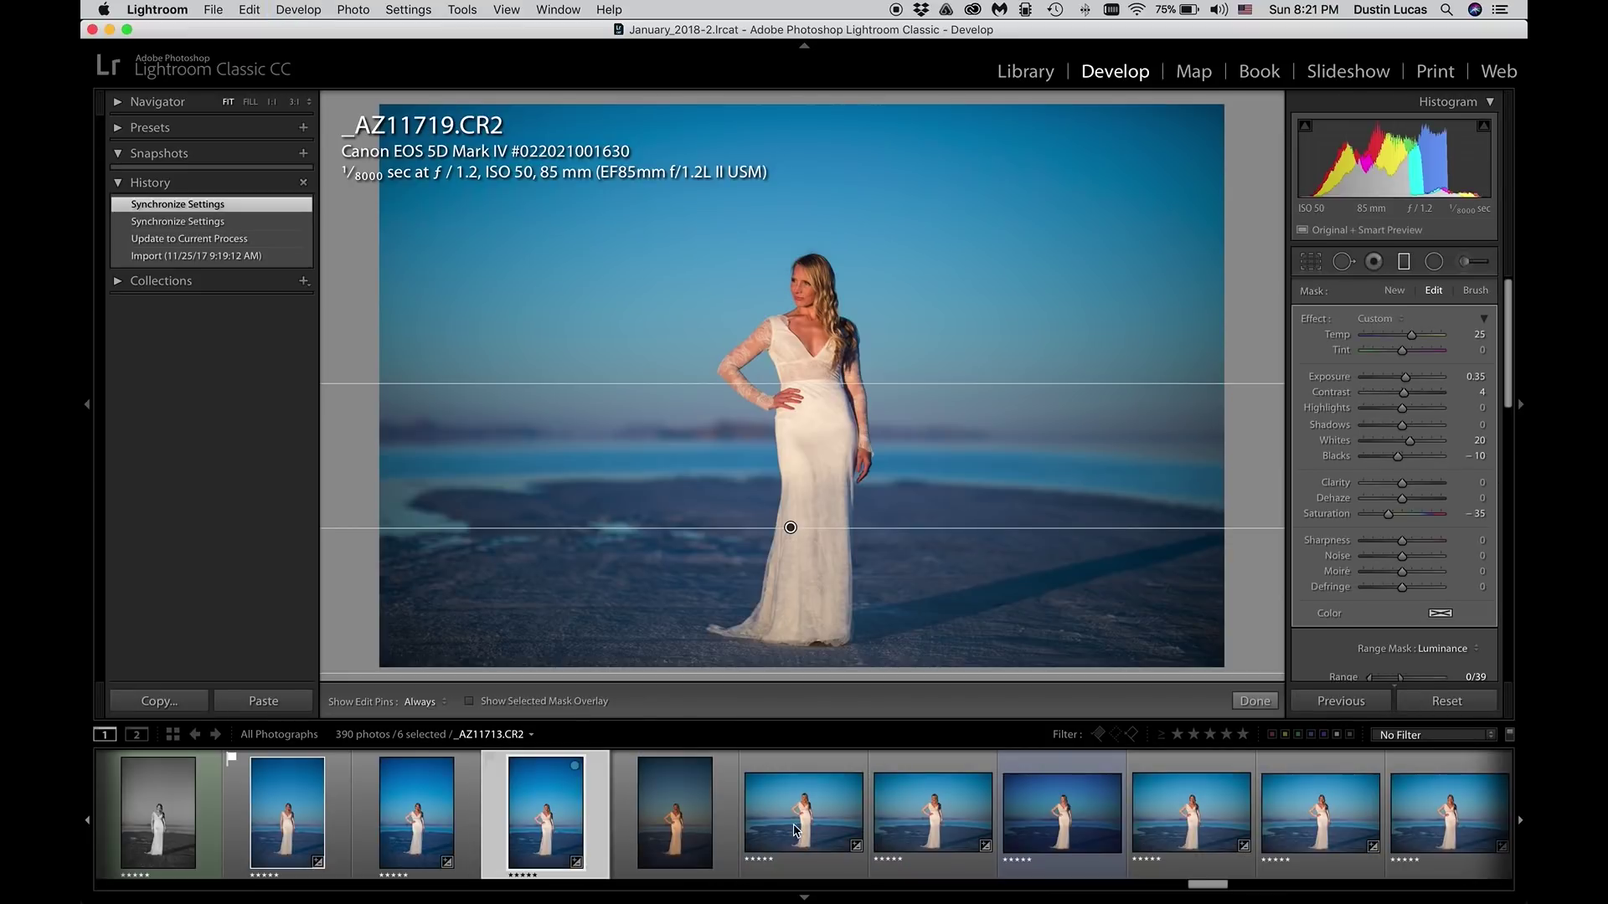
{"action": "left_click", "coordinate": [820, 829], "text": "super"}
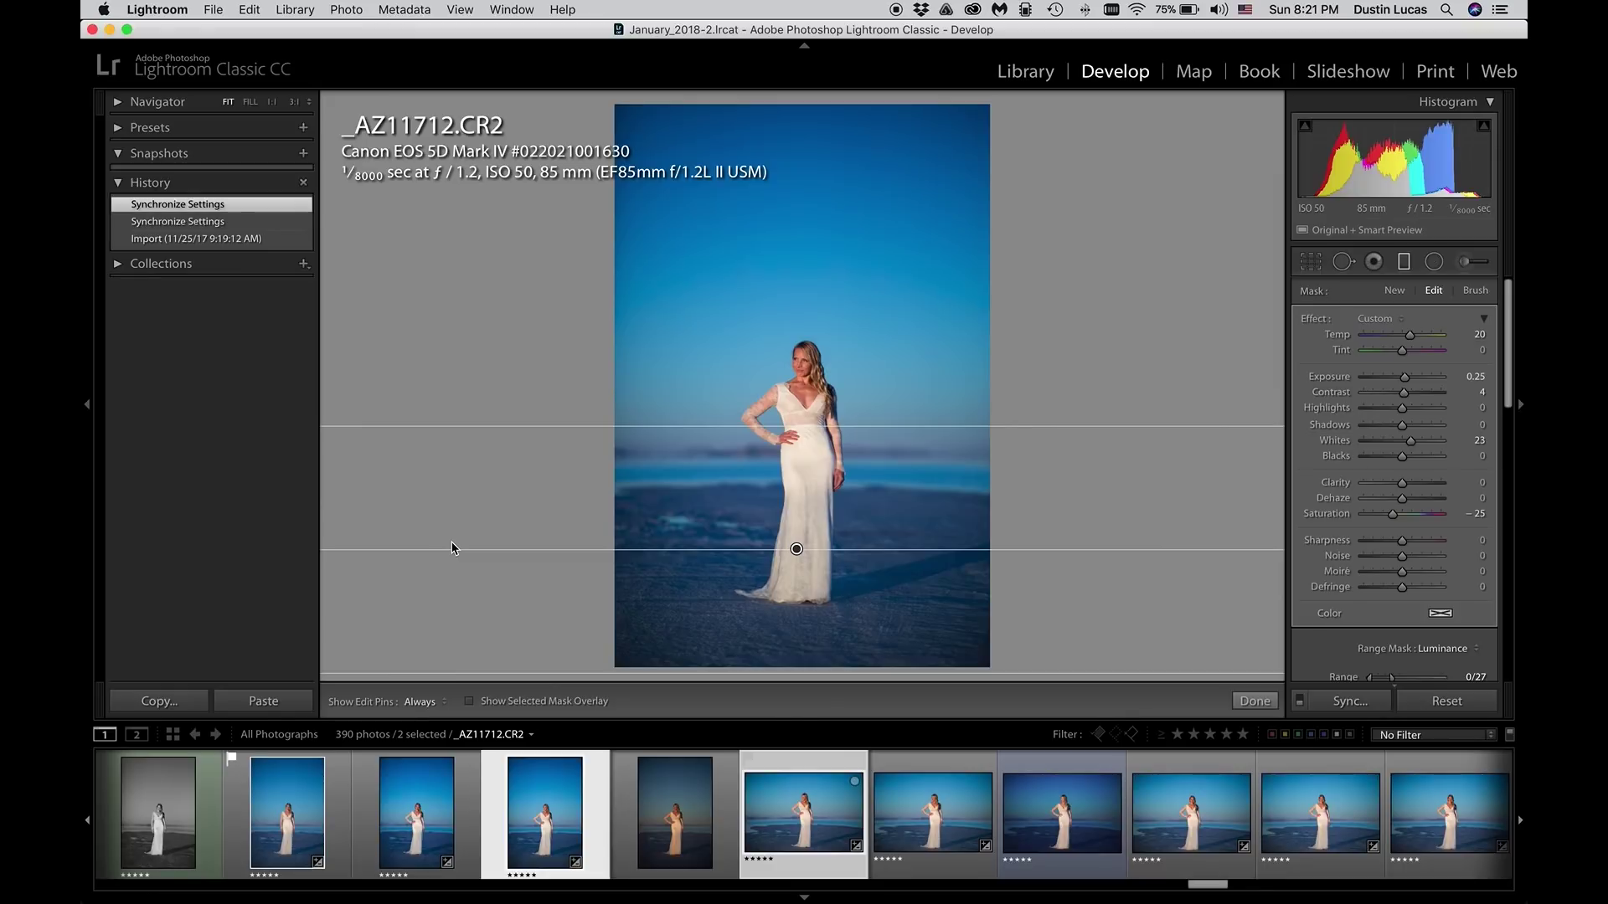
{"action": "key", "text": "n"}
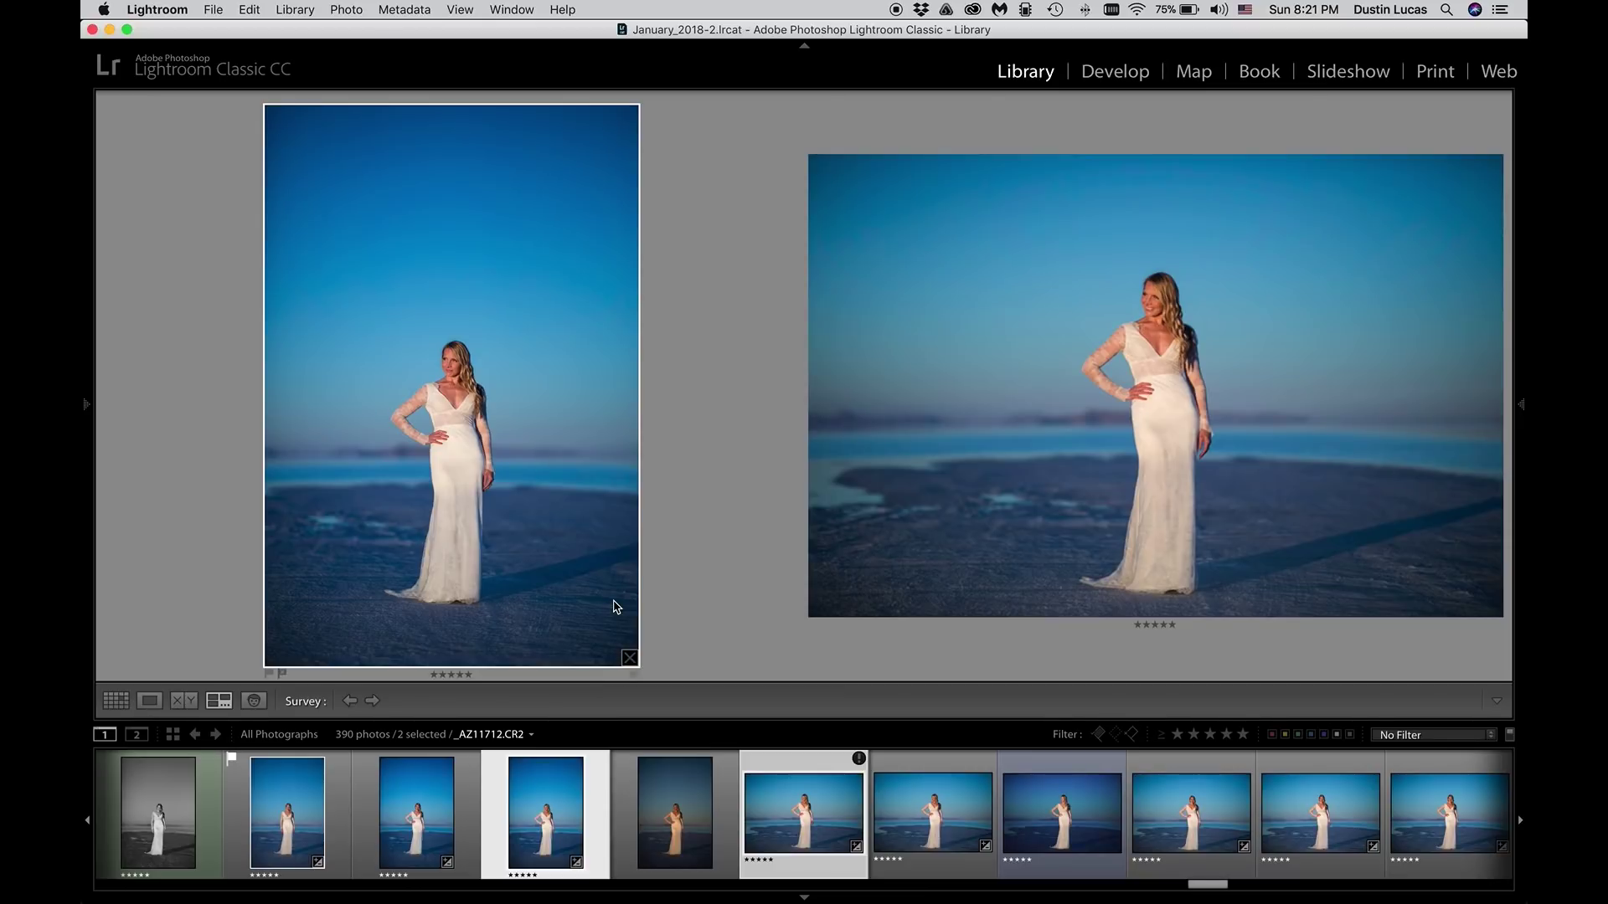
Step: Return to Develop and add _AZ11708.CR2 and _AZ11704.CR2 to the selected _AZ11712.CR2 and _AZ11719.CR2
{"action": "key", "text": "d"}
{"action": "left_click", "coordinate": [387, 829], "text": "super"}
{"action": "left_click", "coordinate": [310, 819], "text": "super"}
Step: Try synchronizing the settings of _AZ11712.CR2 to the other three selected photos, and undo the attempt
{"action": "key", "text": "super+shift+s"}
{"action": "key", "text": "Return"}
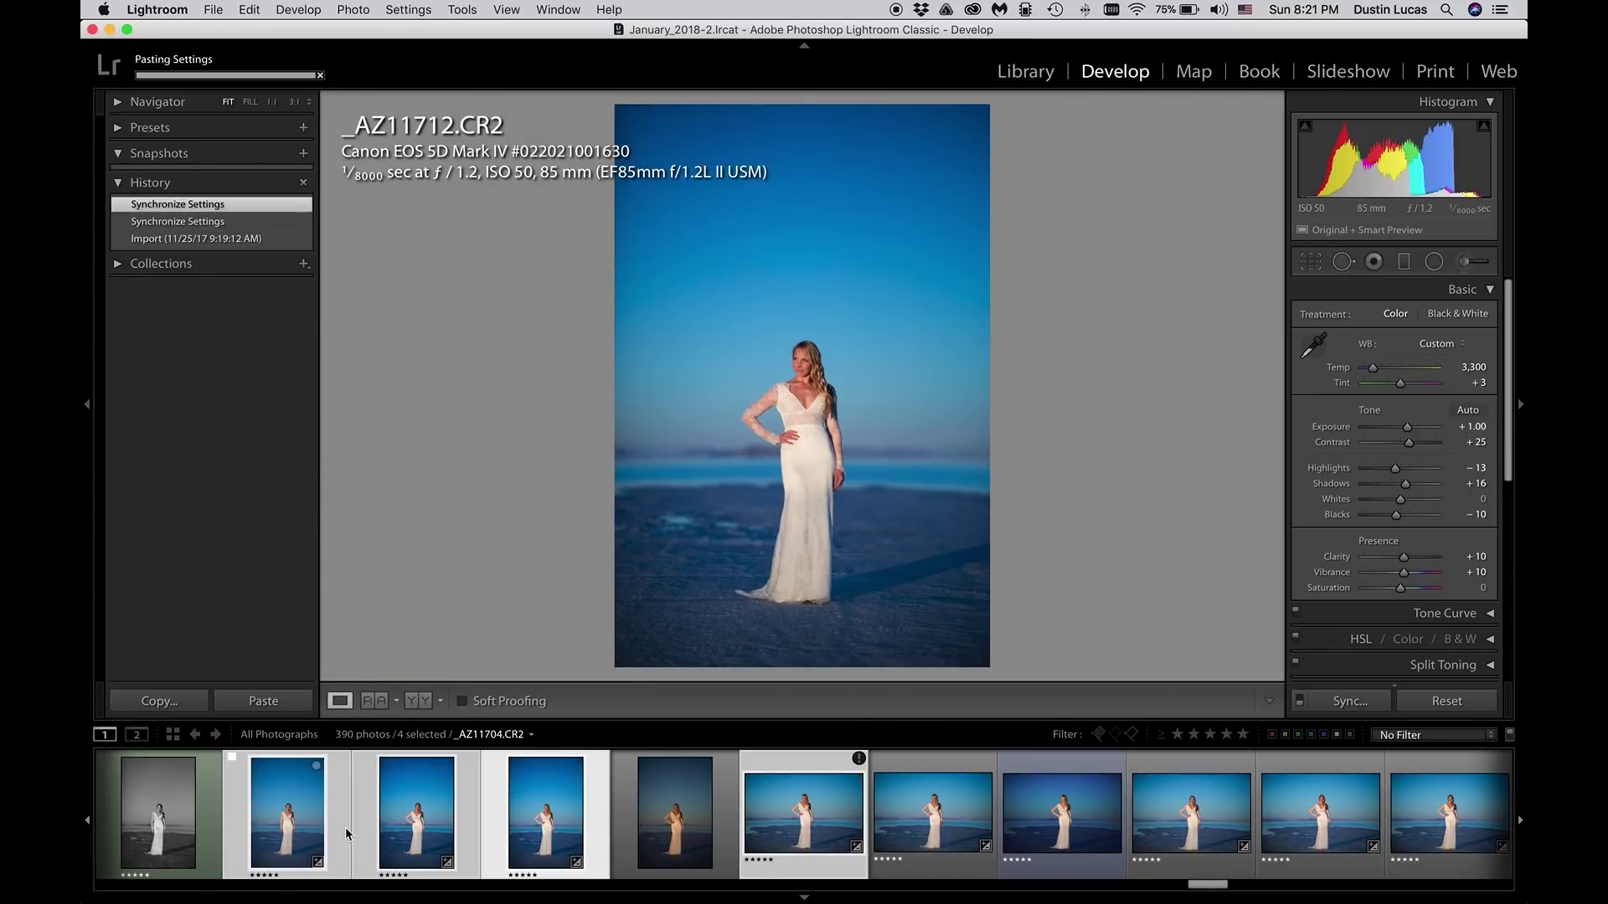
{"action": "left_click", "coordinate": [367, 831]}
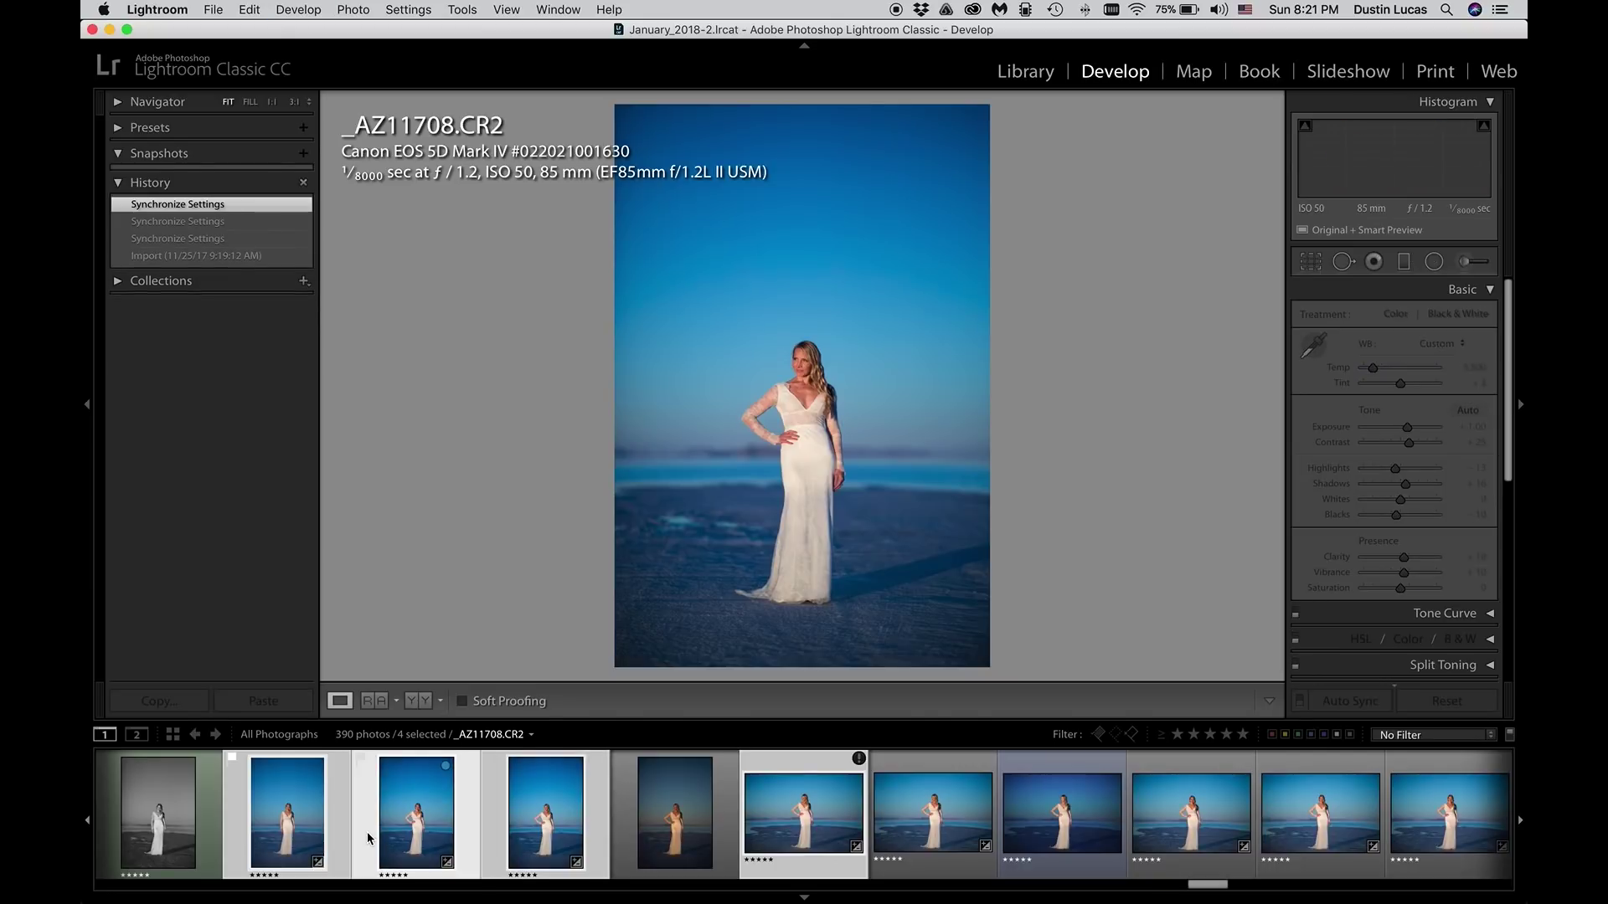
{"action": "key", "text": "Right"}
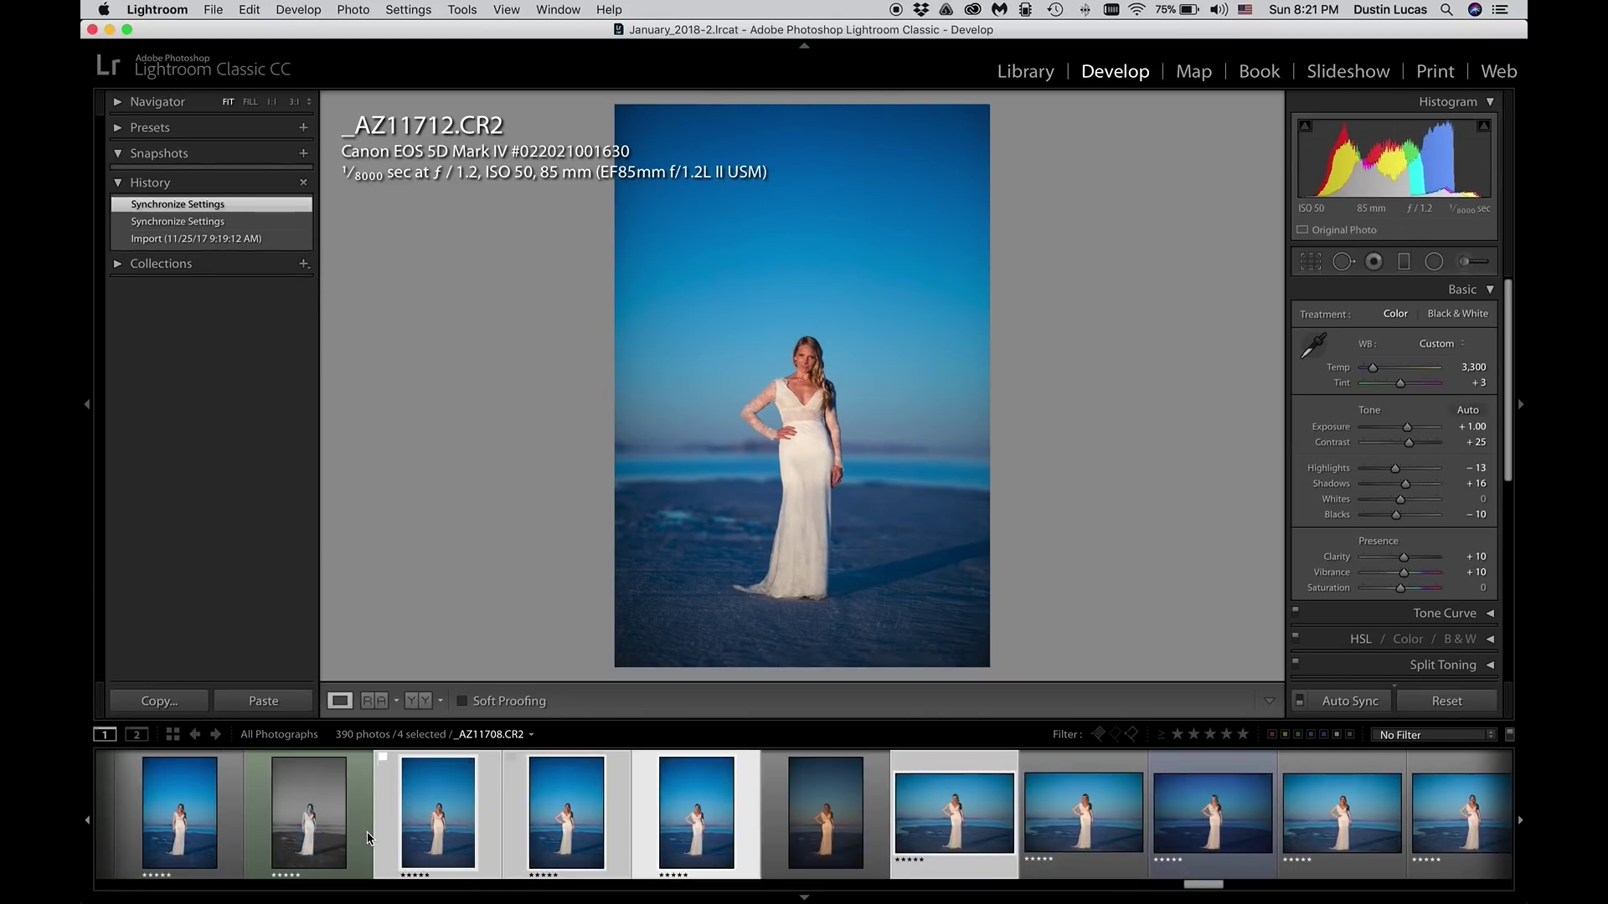
{"action": "key", "text": "Left"}
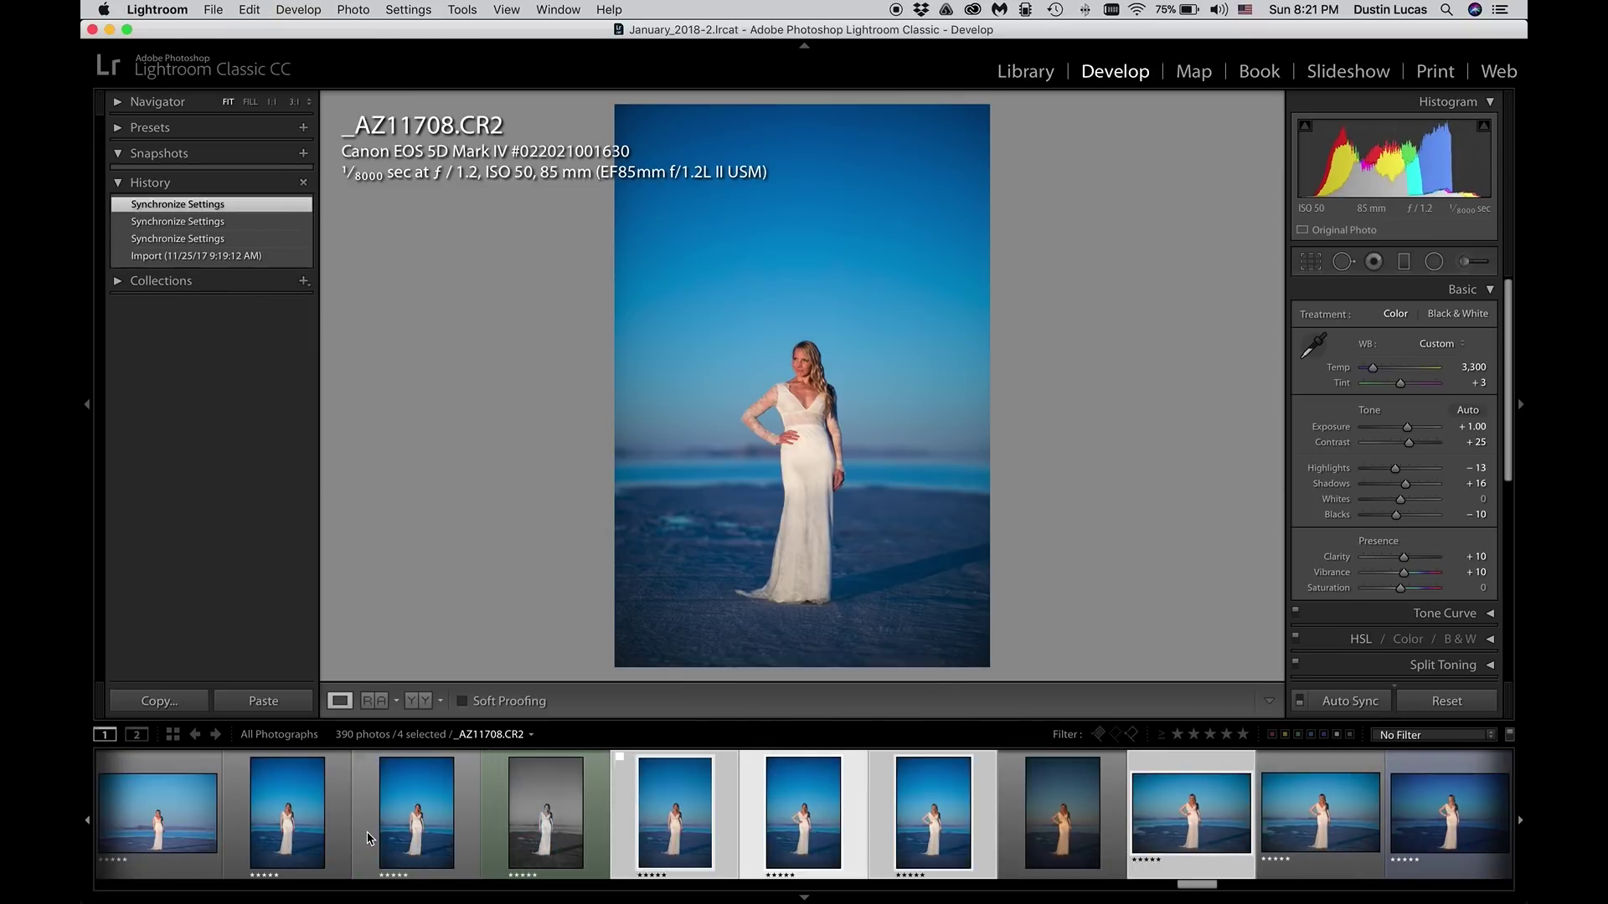
{"action": "key", "text": "super+z"}
{"action": "key", "text": "super+z"}
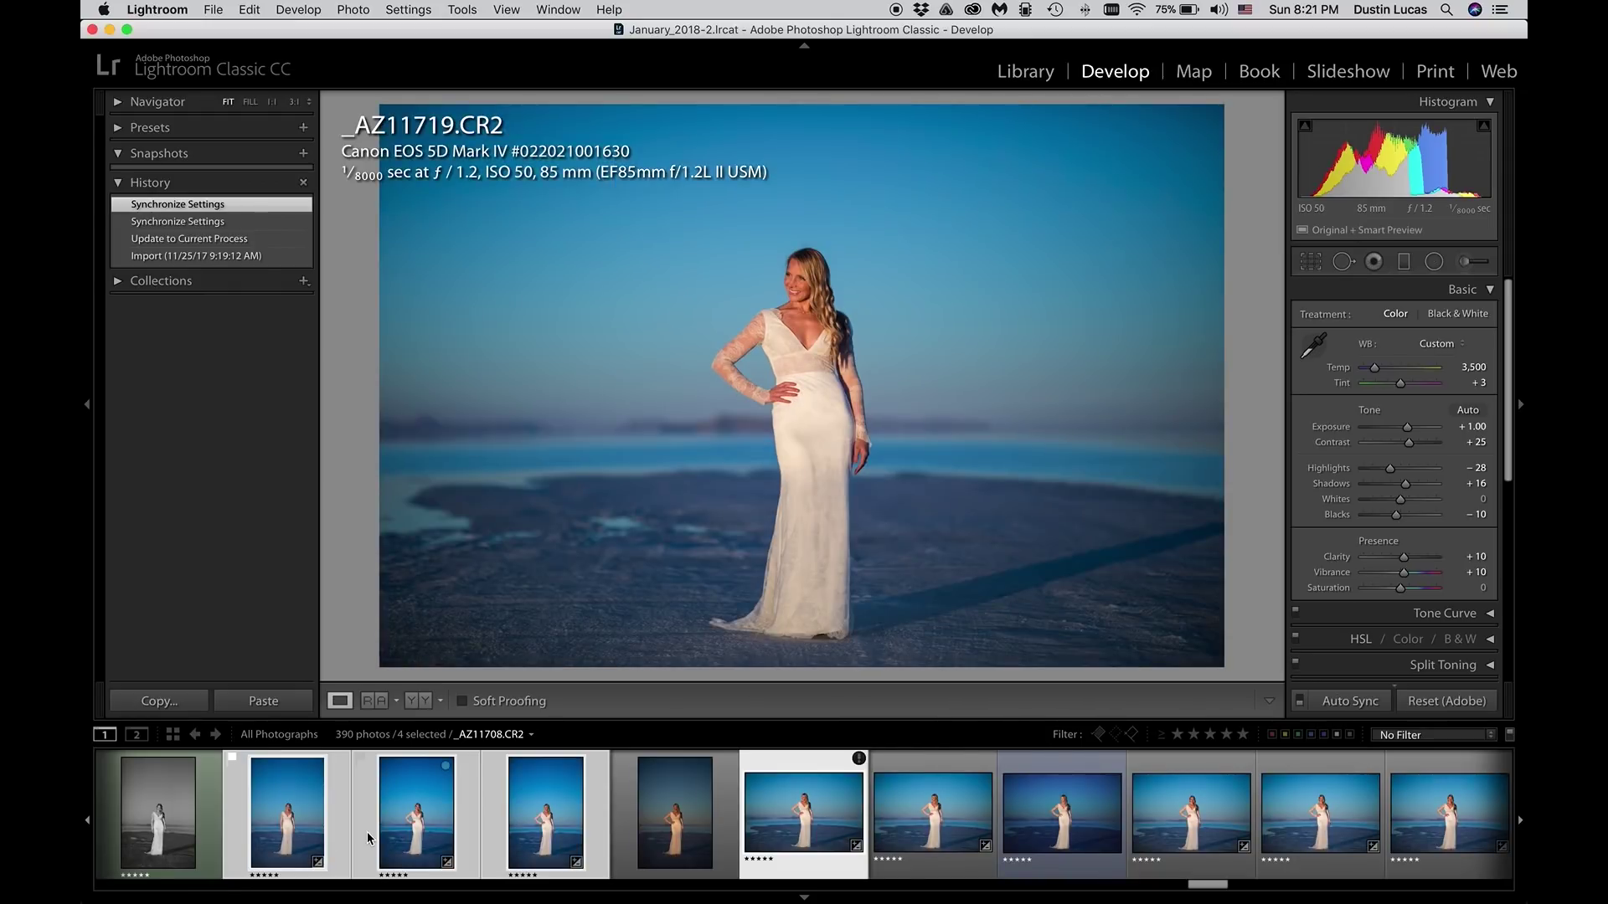
Step: Synchronize White Balance, Highlights and Local Adjustments from _AZ11719.CR2 to the portrait-format _AZ11712.CR2, _AZ11708.CR2 and _AZ11704.CR2
{"action": "key", "text": "super+shift+s"}
{"action": "key", "text": "Return"}
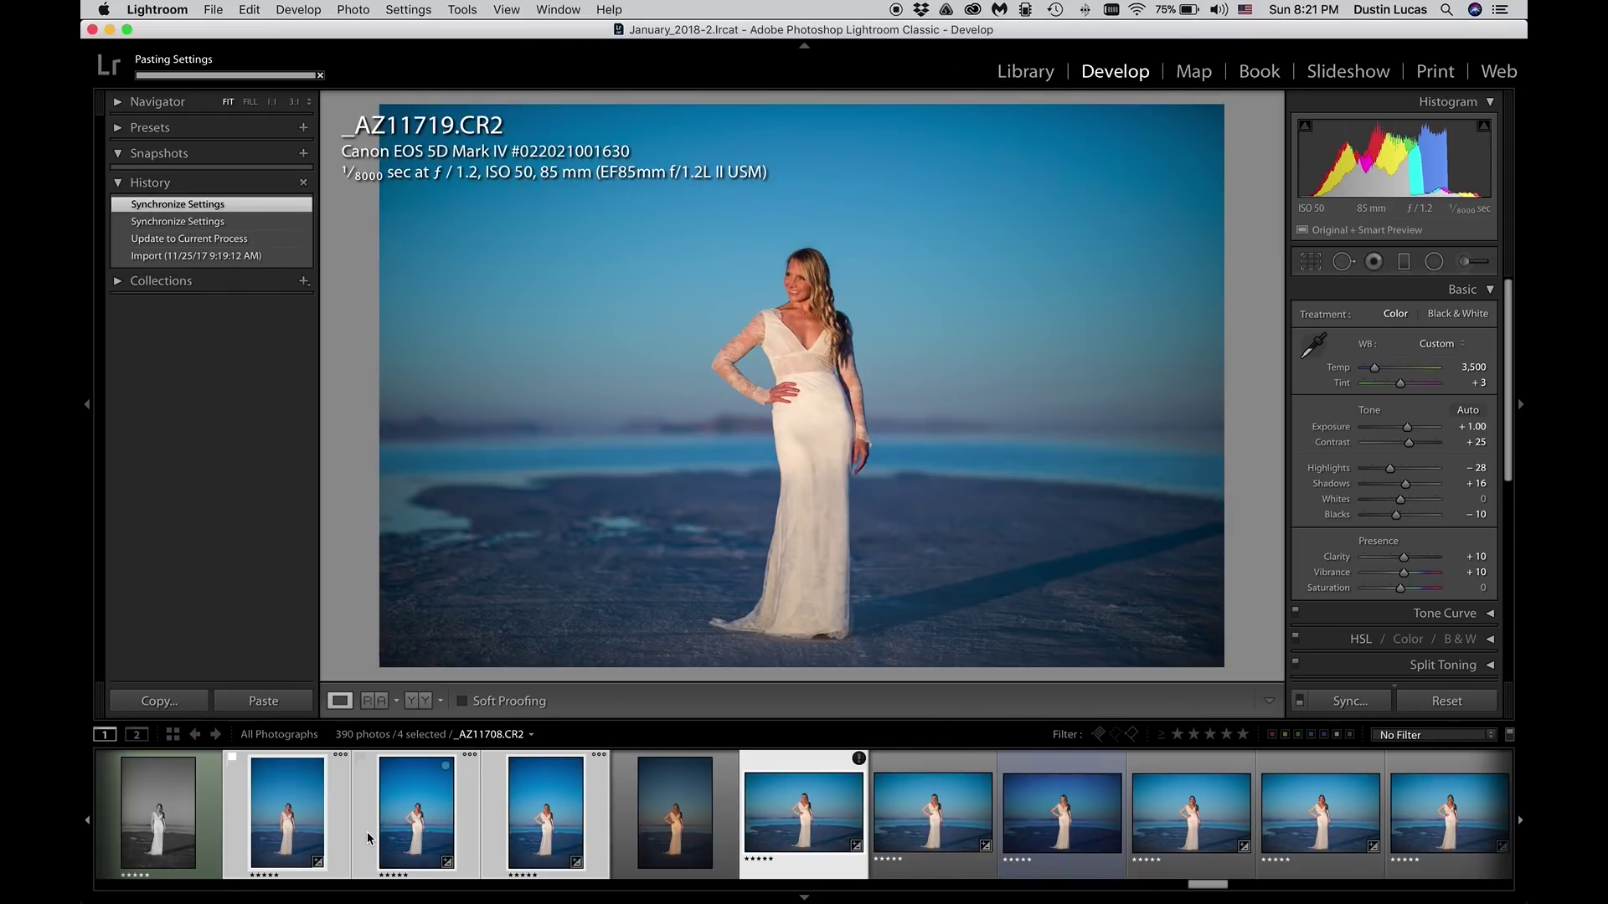
{"action": "key", "text": "super"}
Step: Compare _AZ11712.CR2 before and after the latest synchronization through its history states, ending on the newest state
{"action": "key", "text": "Left"}
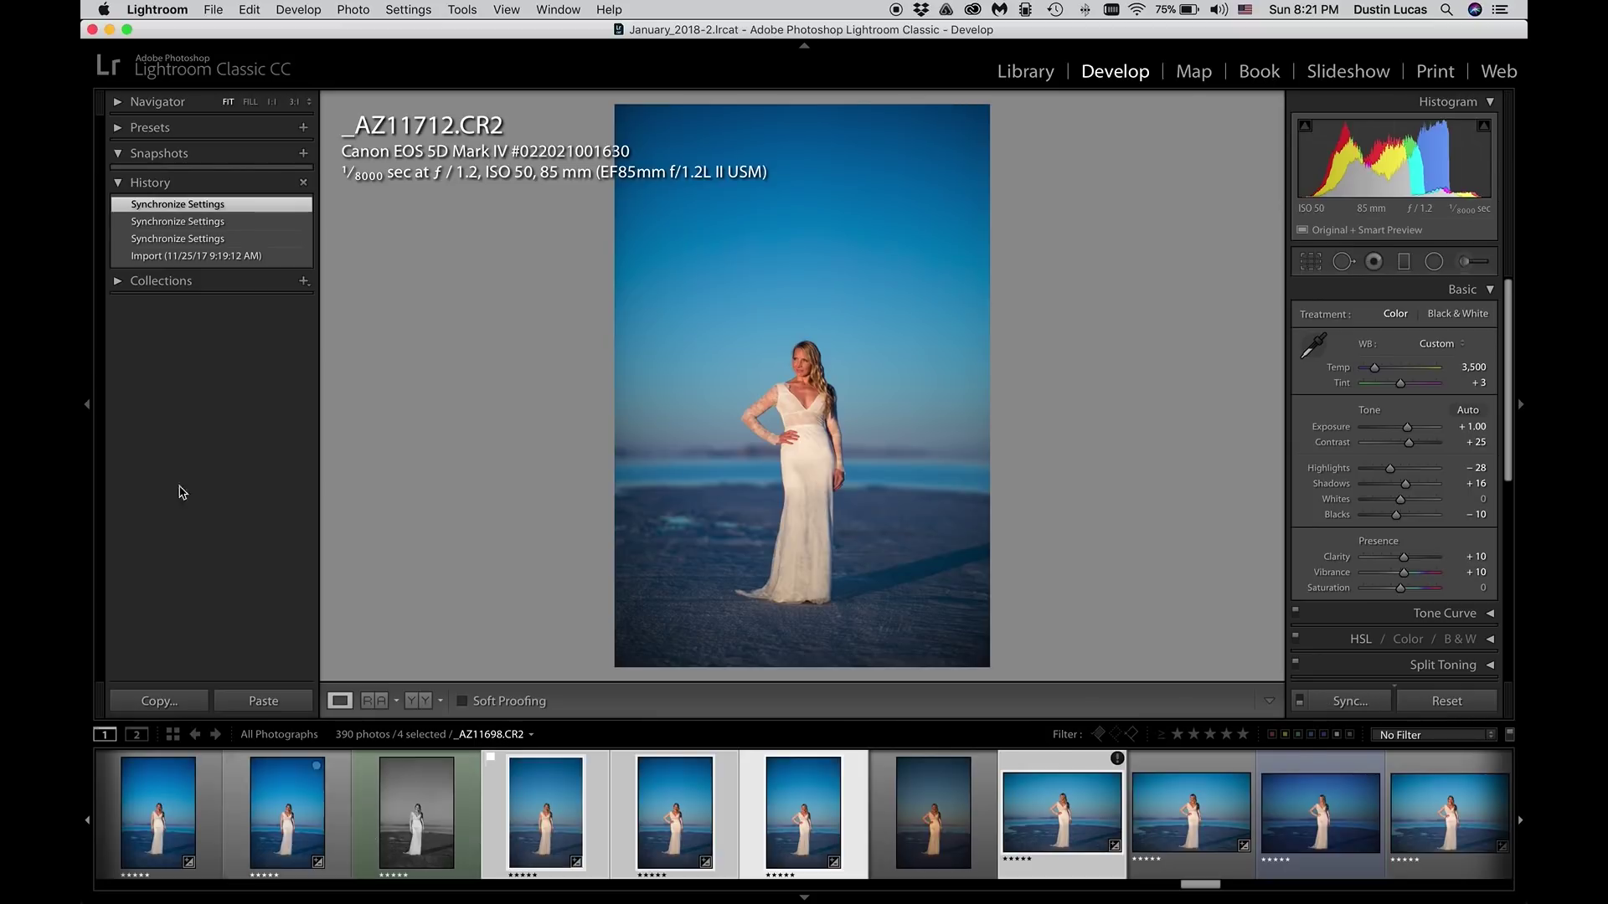
{"action": "left_click", "coordinate": [190, 222]}
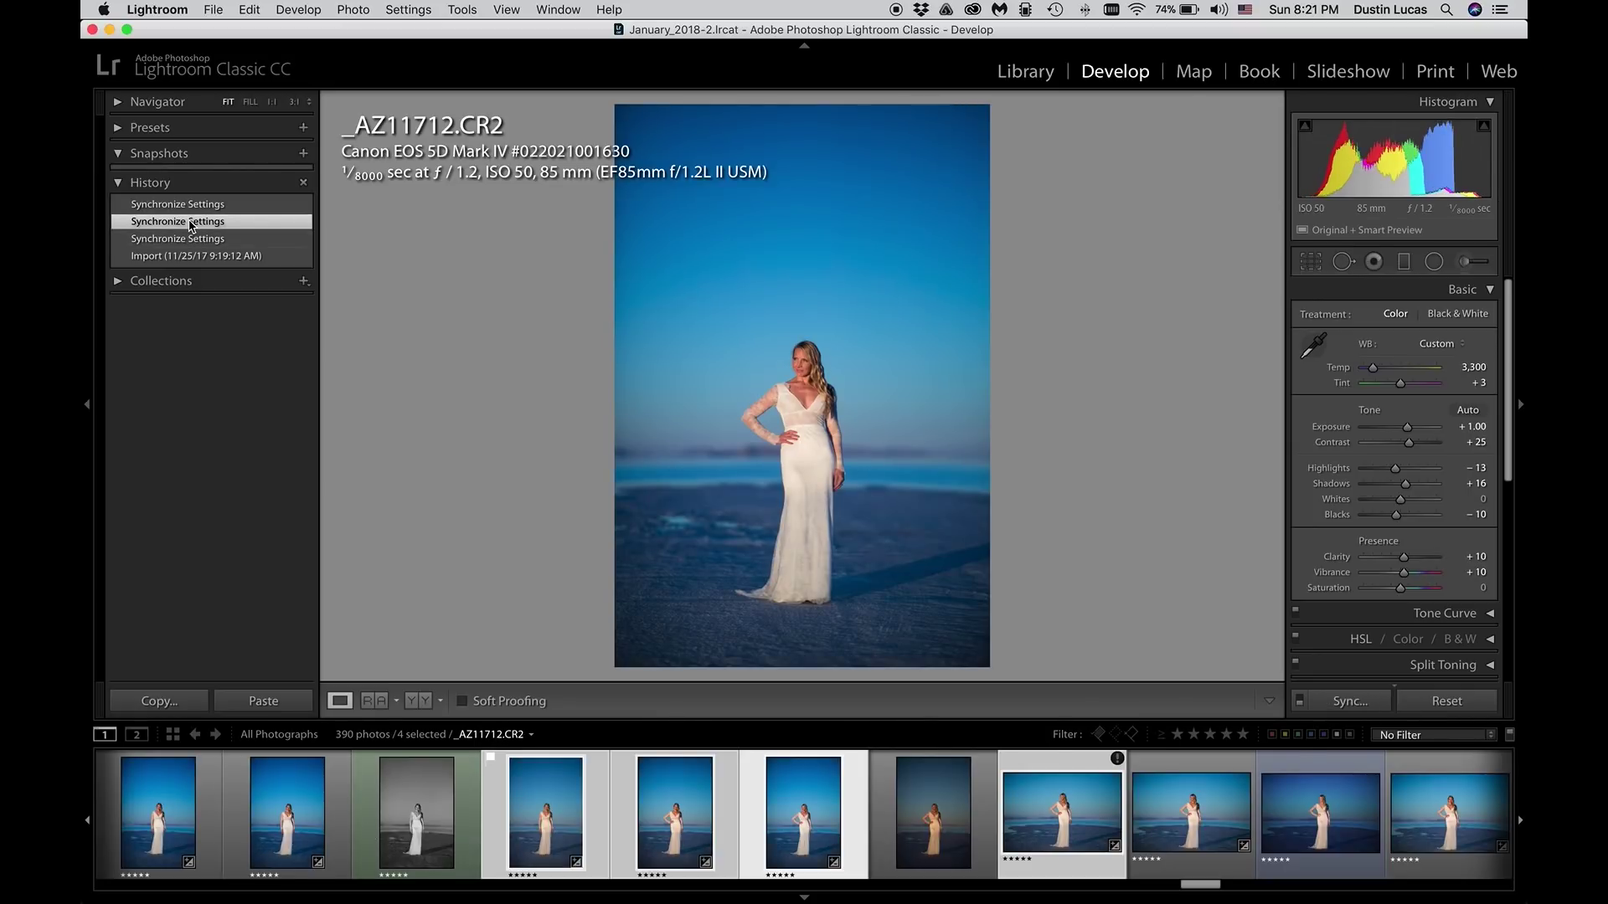
{"action": "left_click", "coordinate": [192, 205]}
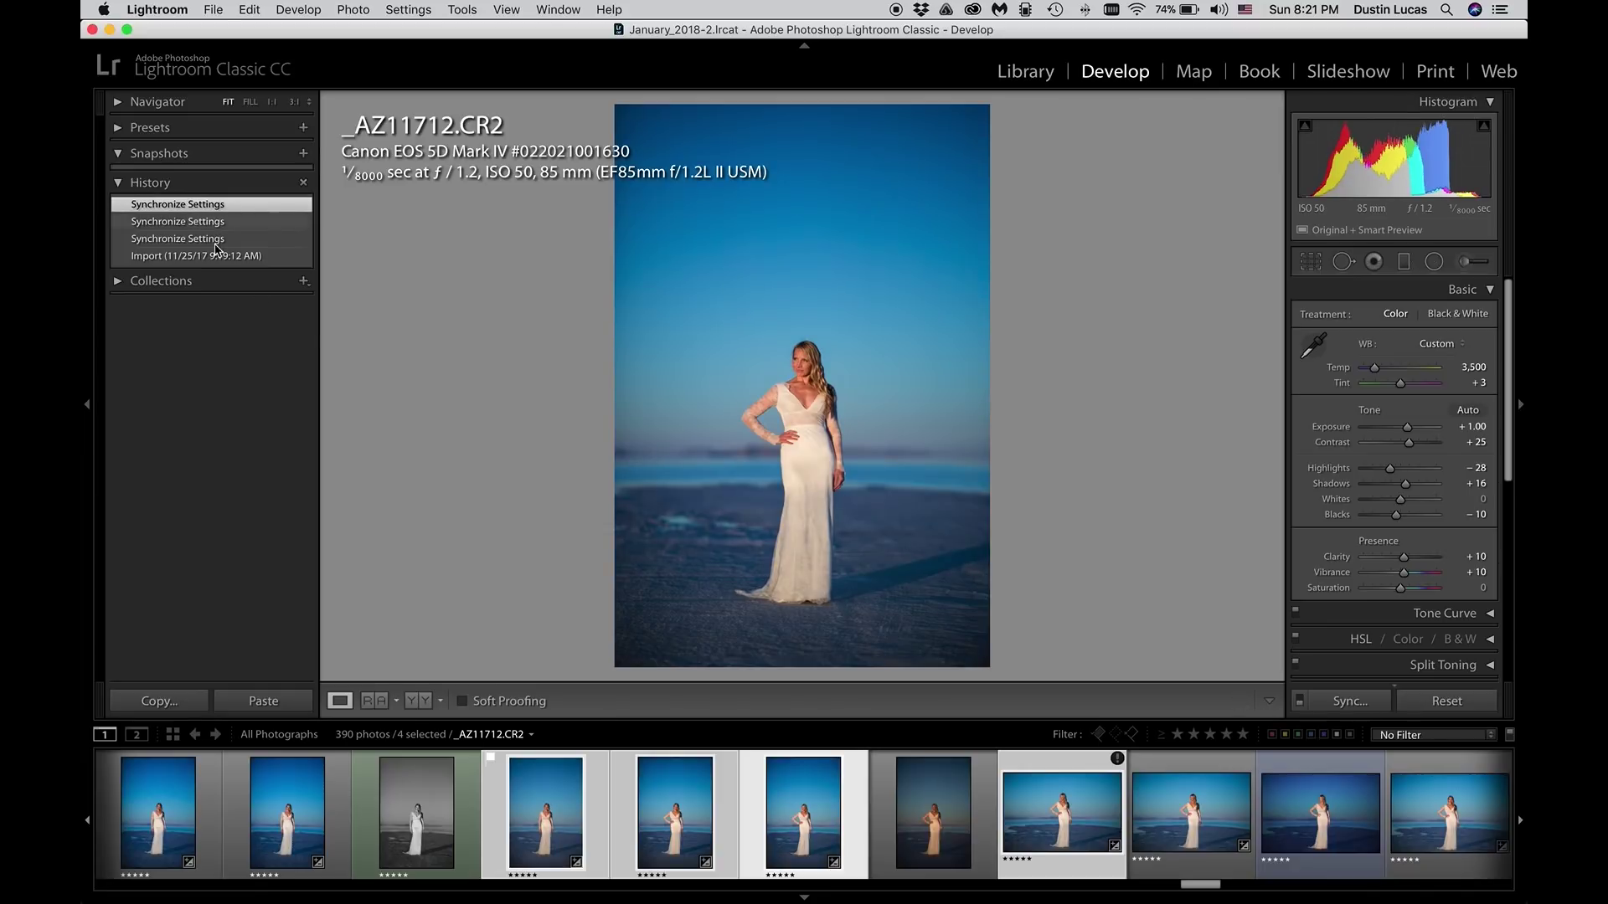
Step: Synchronize White Balance, Highlights and Local Adjustments from _AZ11704.CR2 to _AZ11698.CR2 and _AZ11696.CR2 only, excluding the black-and-white JPG
{"action": "key", "text": "super+alt+s"}
{"action": "key", "text": "Left"}
{"action": "key", "text": "Left"}
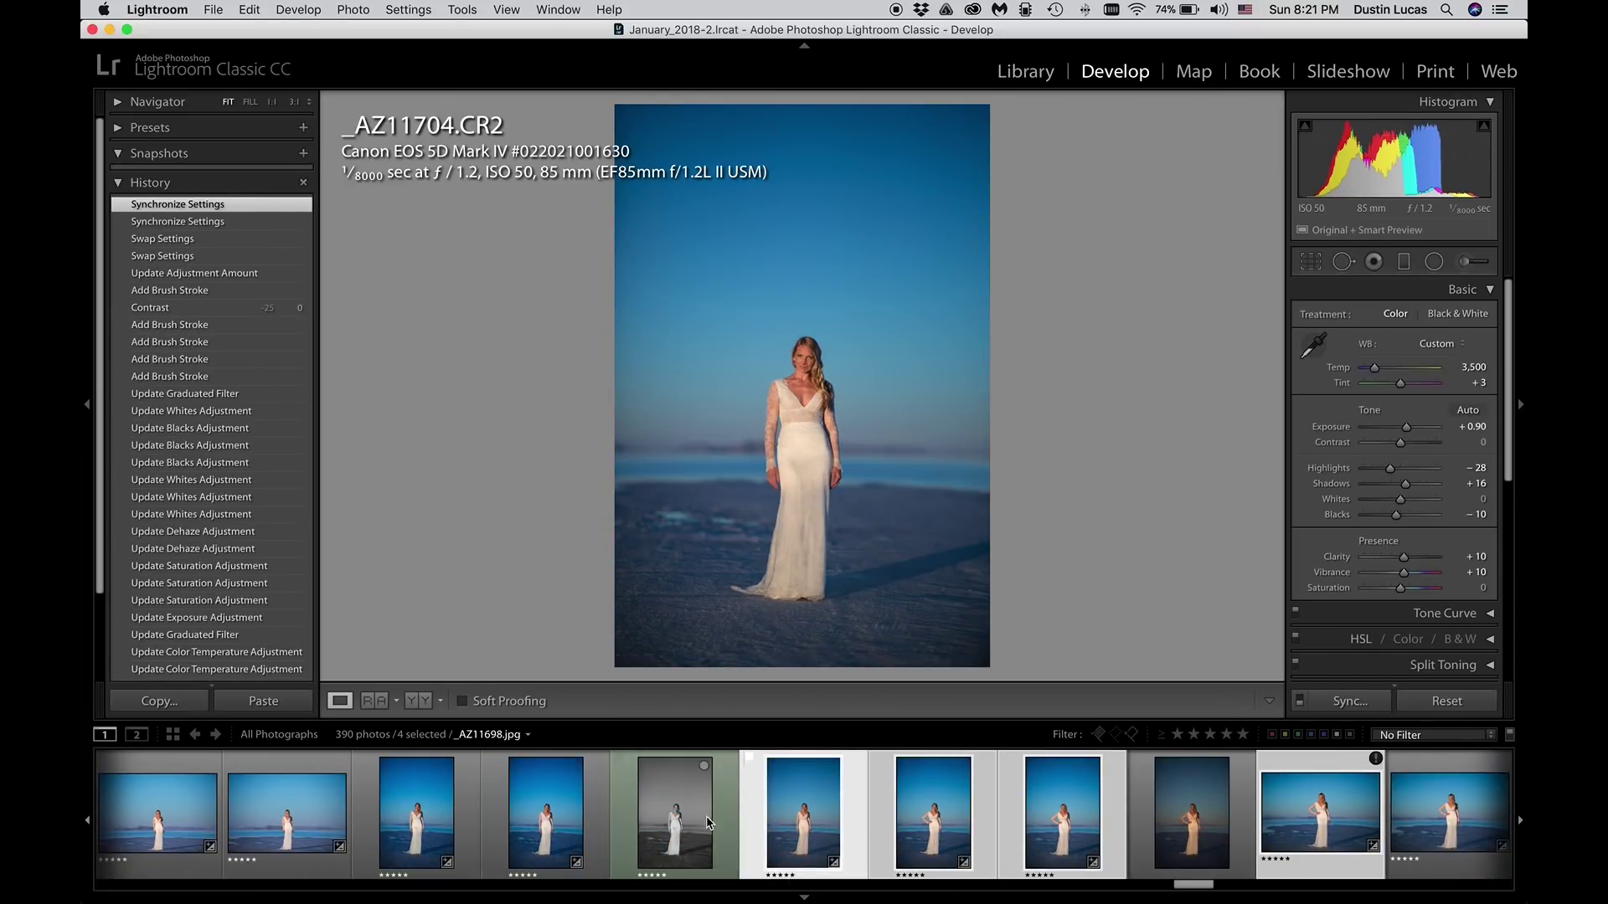
{"action": "left_click", "coordinate": [553, 814], "text": "super"}
{"action": "left_click", "coordinate": [457, 807], "text": "super"}
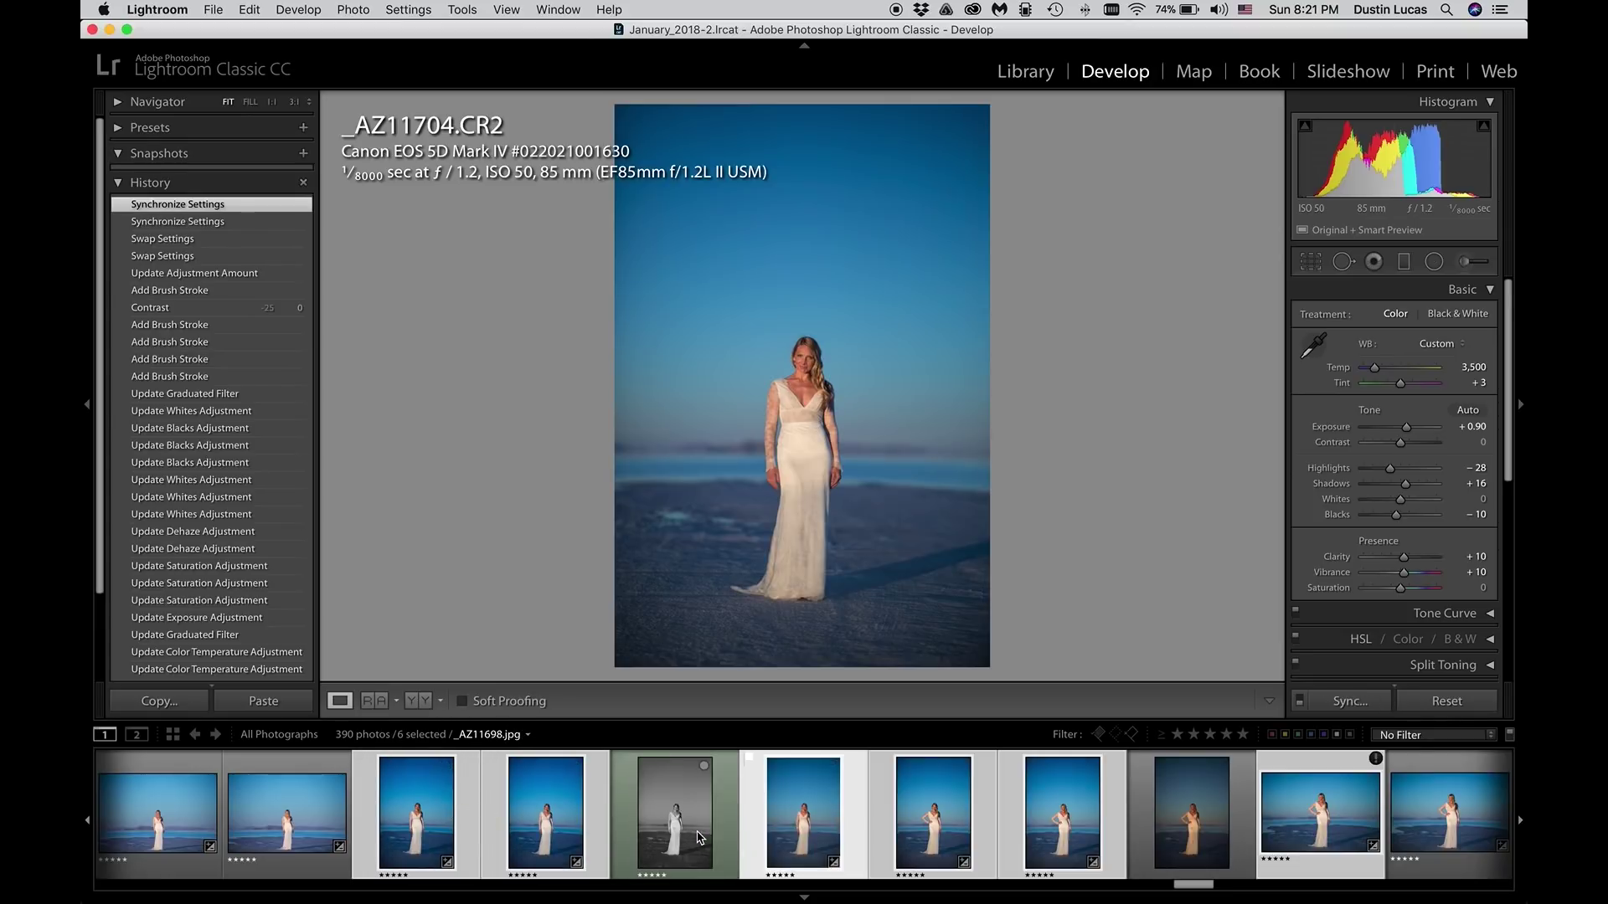
{"action": "left_click", "coordinate": [615, 820]}
{"action": "key", "text": "Right"}
{"action": "left_click", "coordinate": [516, 826], "text": "super"}
{"action": "left_click", "coordinate": [427, 822], "text": "super"}
{"action": "key", "text": "super+shift+s"}
{"action": "key", "text": "Return"}
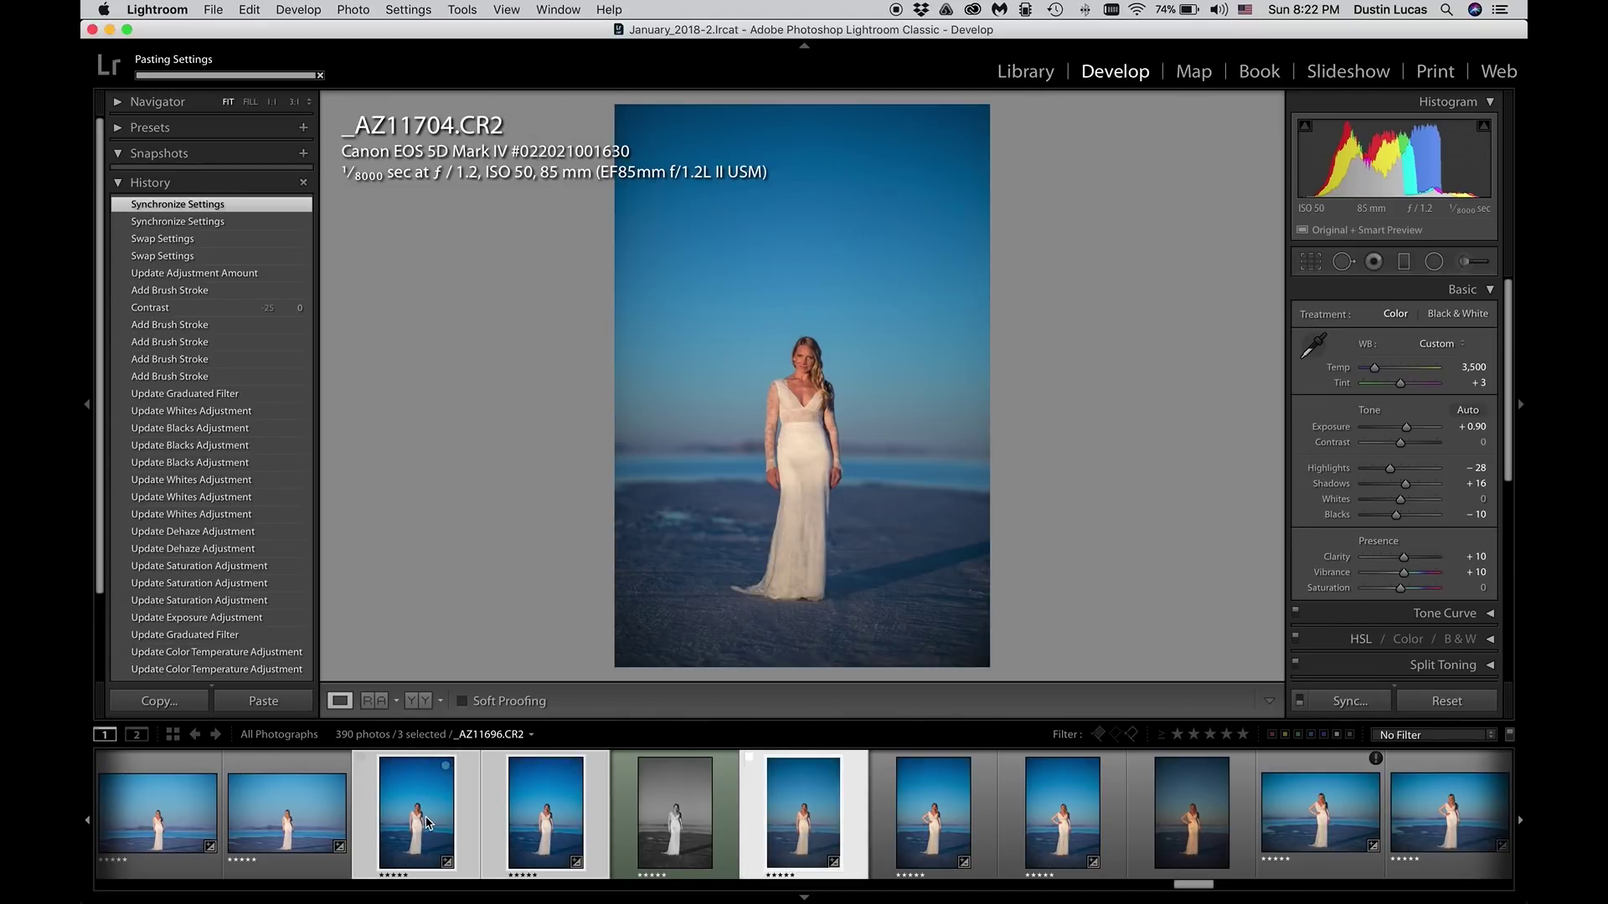
Step: Review the synced portrait-format photos by stepping between _AZ11698.CR2, _AZ11704.CR2 and _AZ11696.CR2
{"action": "left_click", "coordinate": [519, 814]}
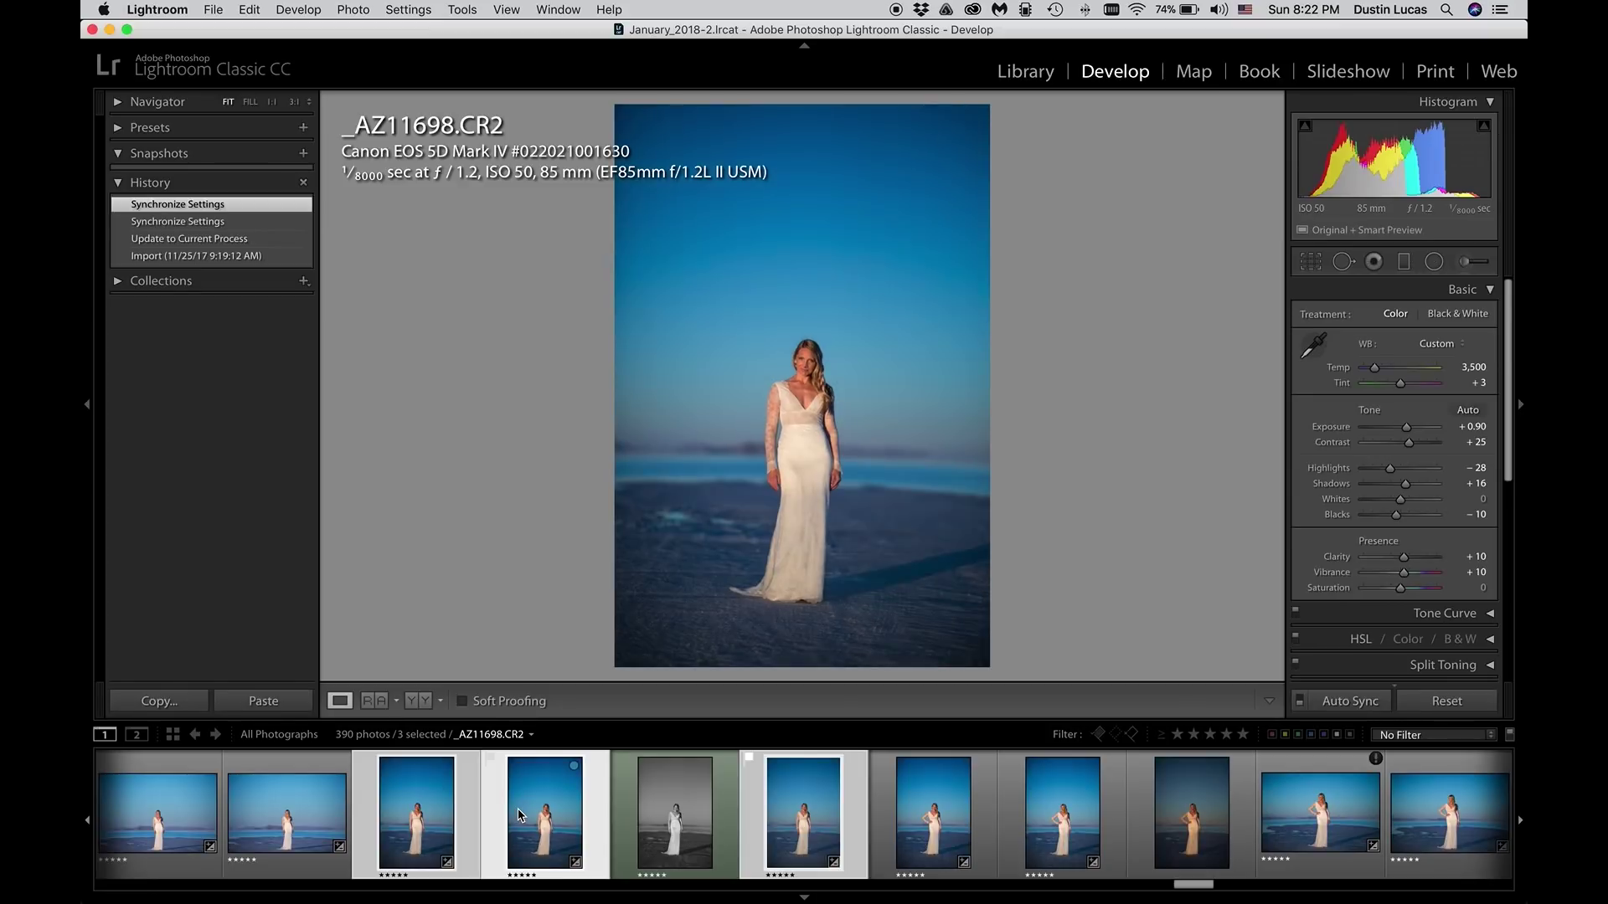
{"action": "key", "text": "Right"}
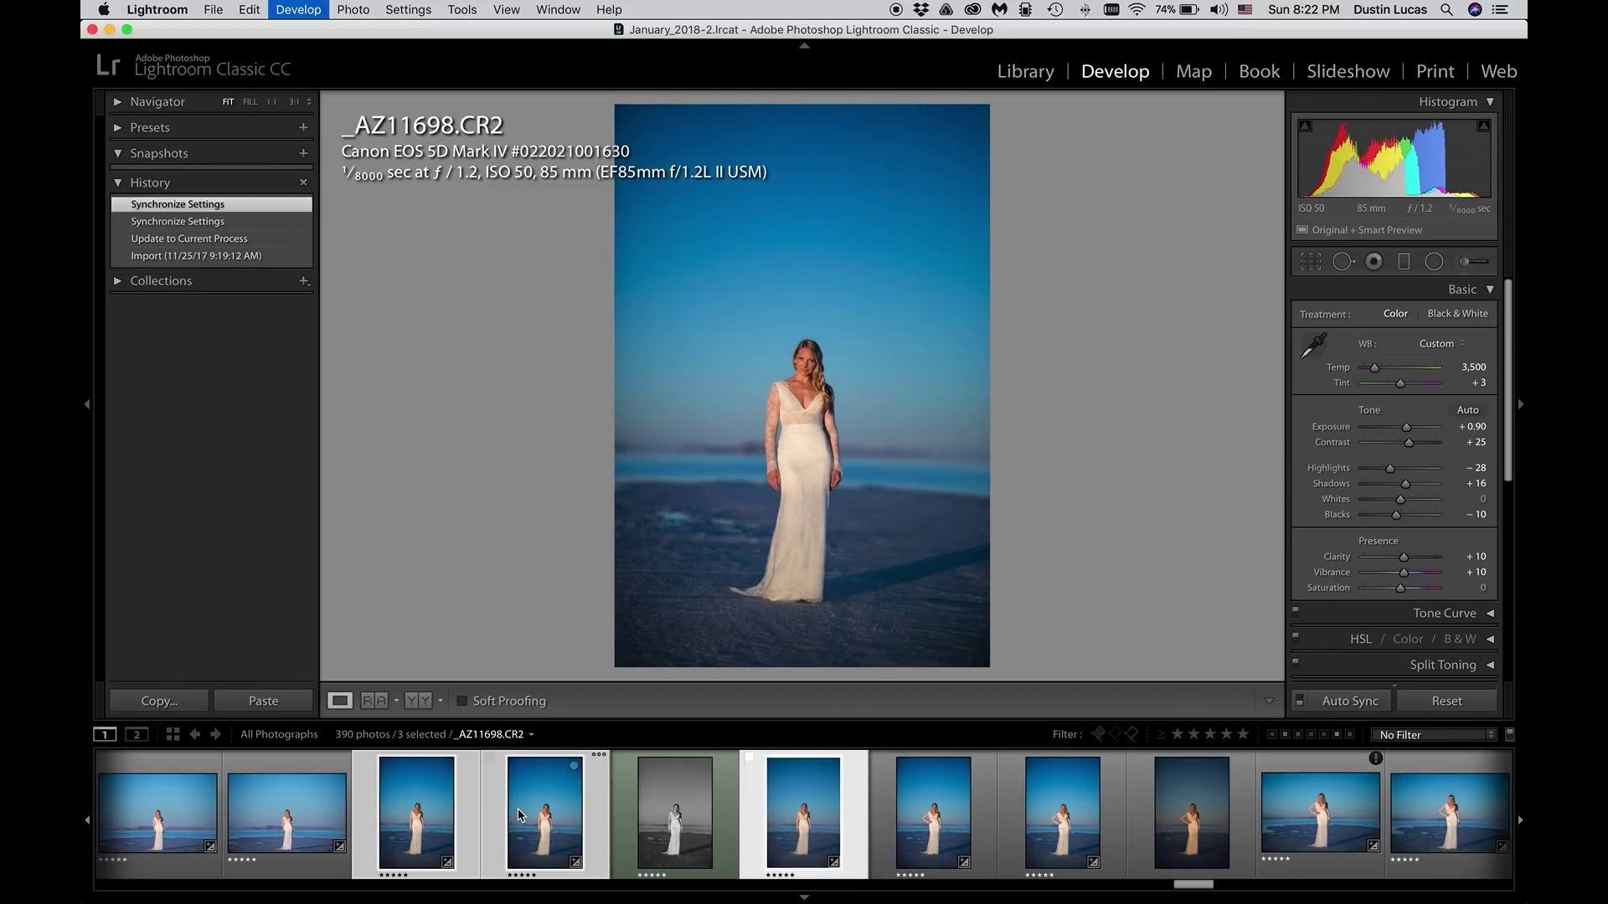
{"action": "key", "text": "Left"}
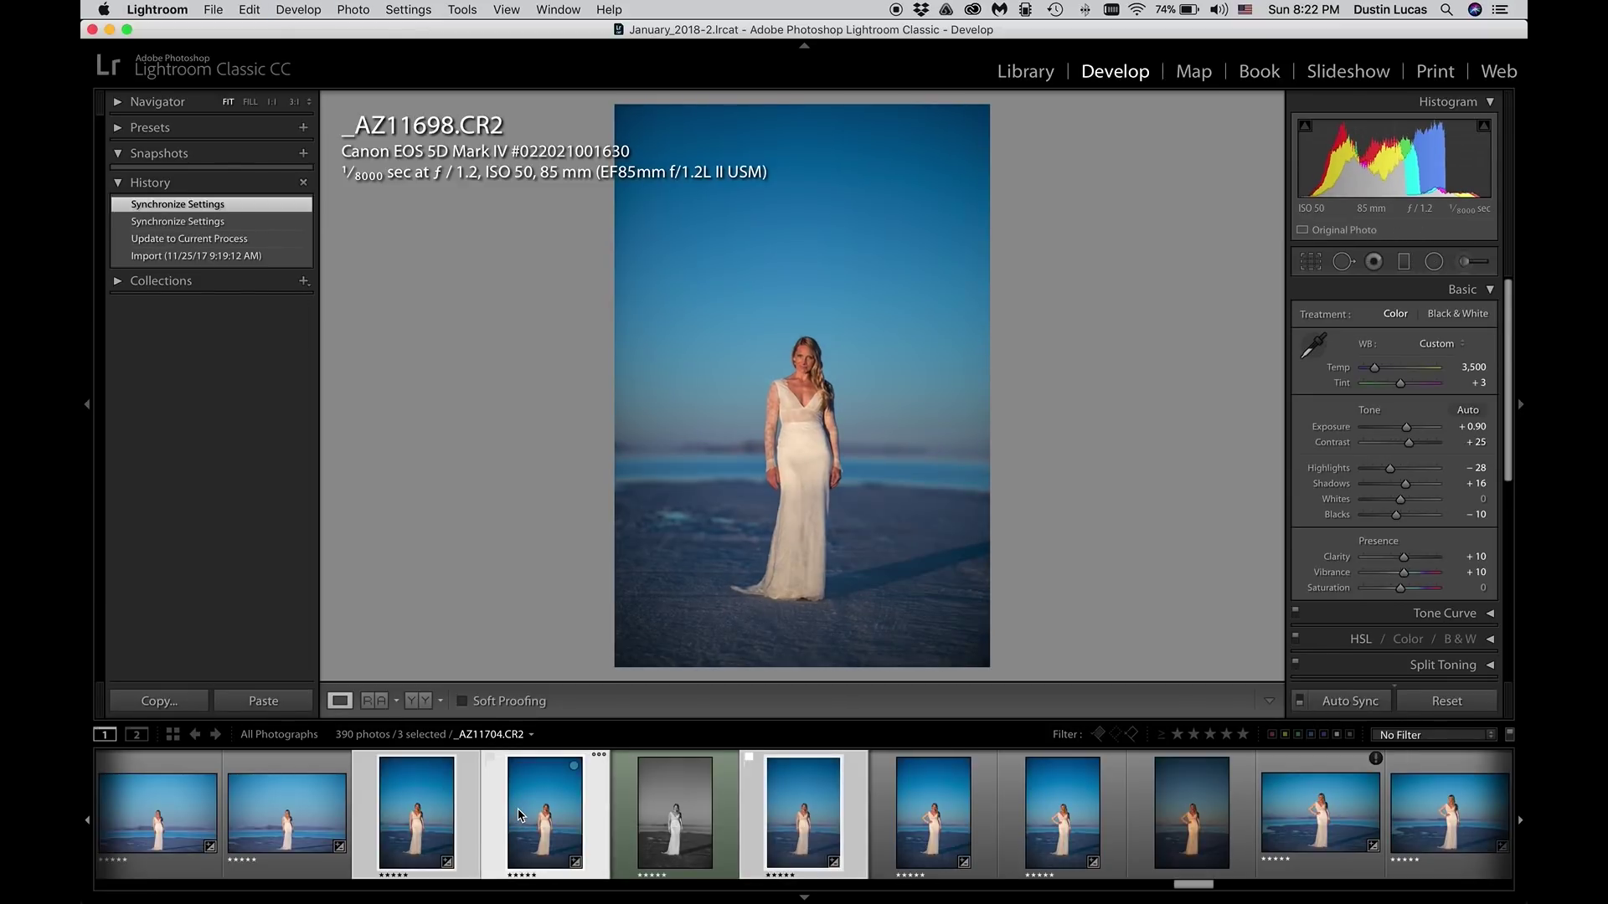
{"action": "key", "text": "Left"}
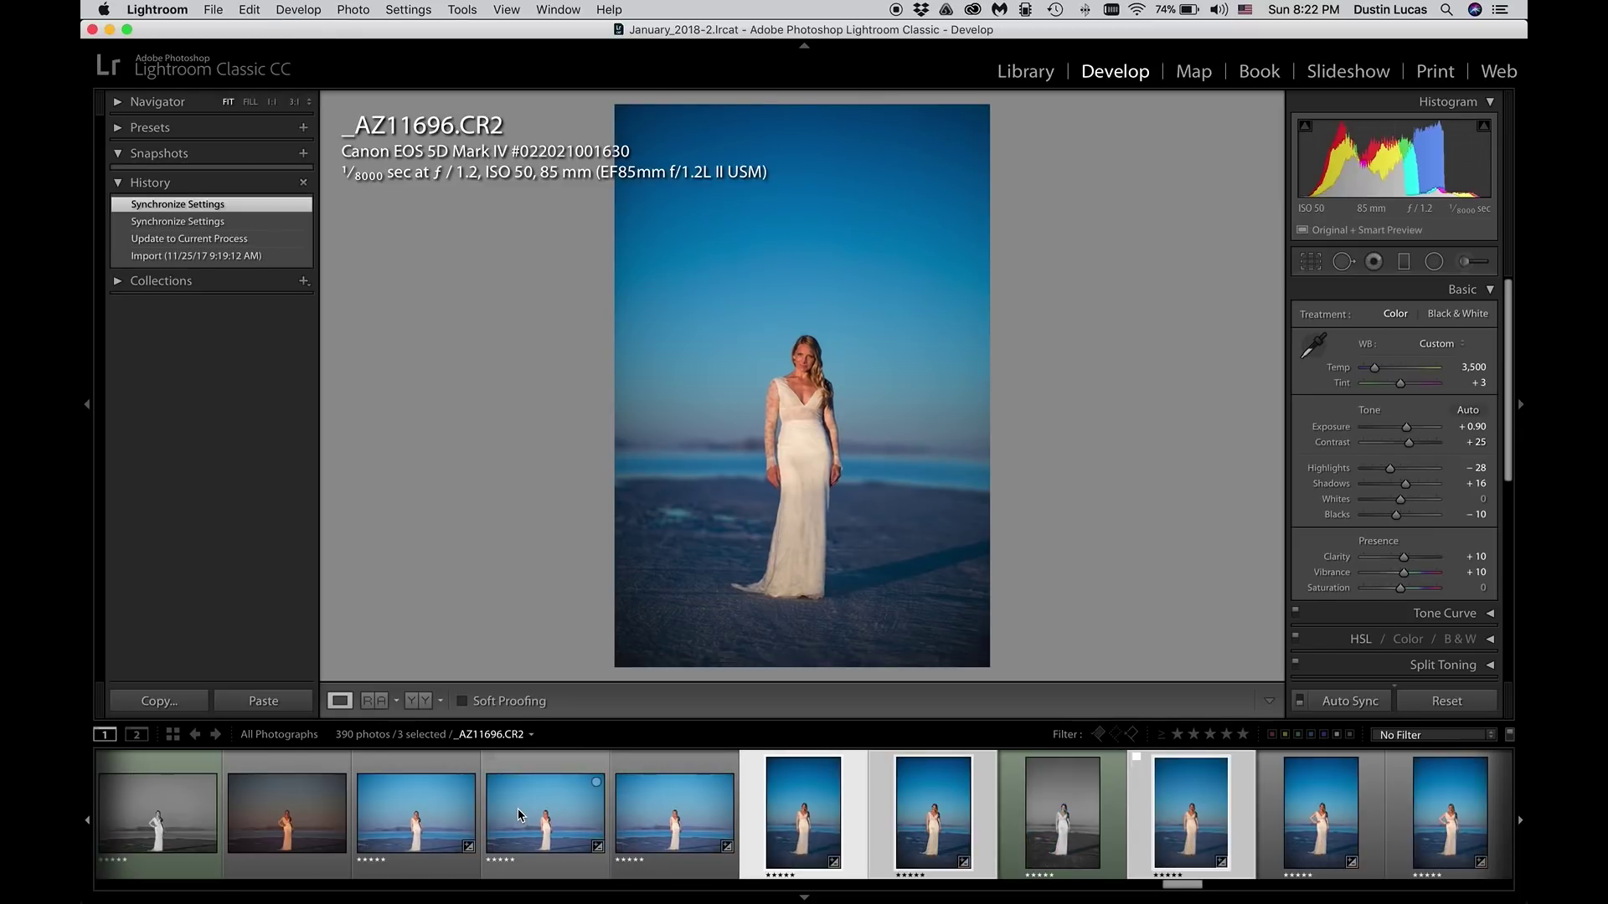
Step: Look at the landscape-format _SC12619.CR2, and review the whole white-dress series in the Library grid
{"action": "left_click", "coordinate": [691, 847]}
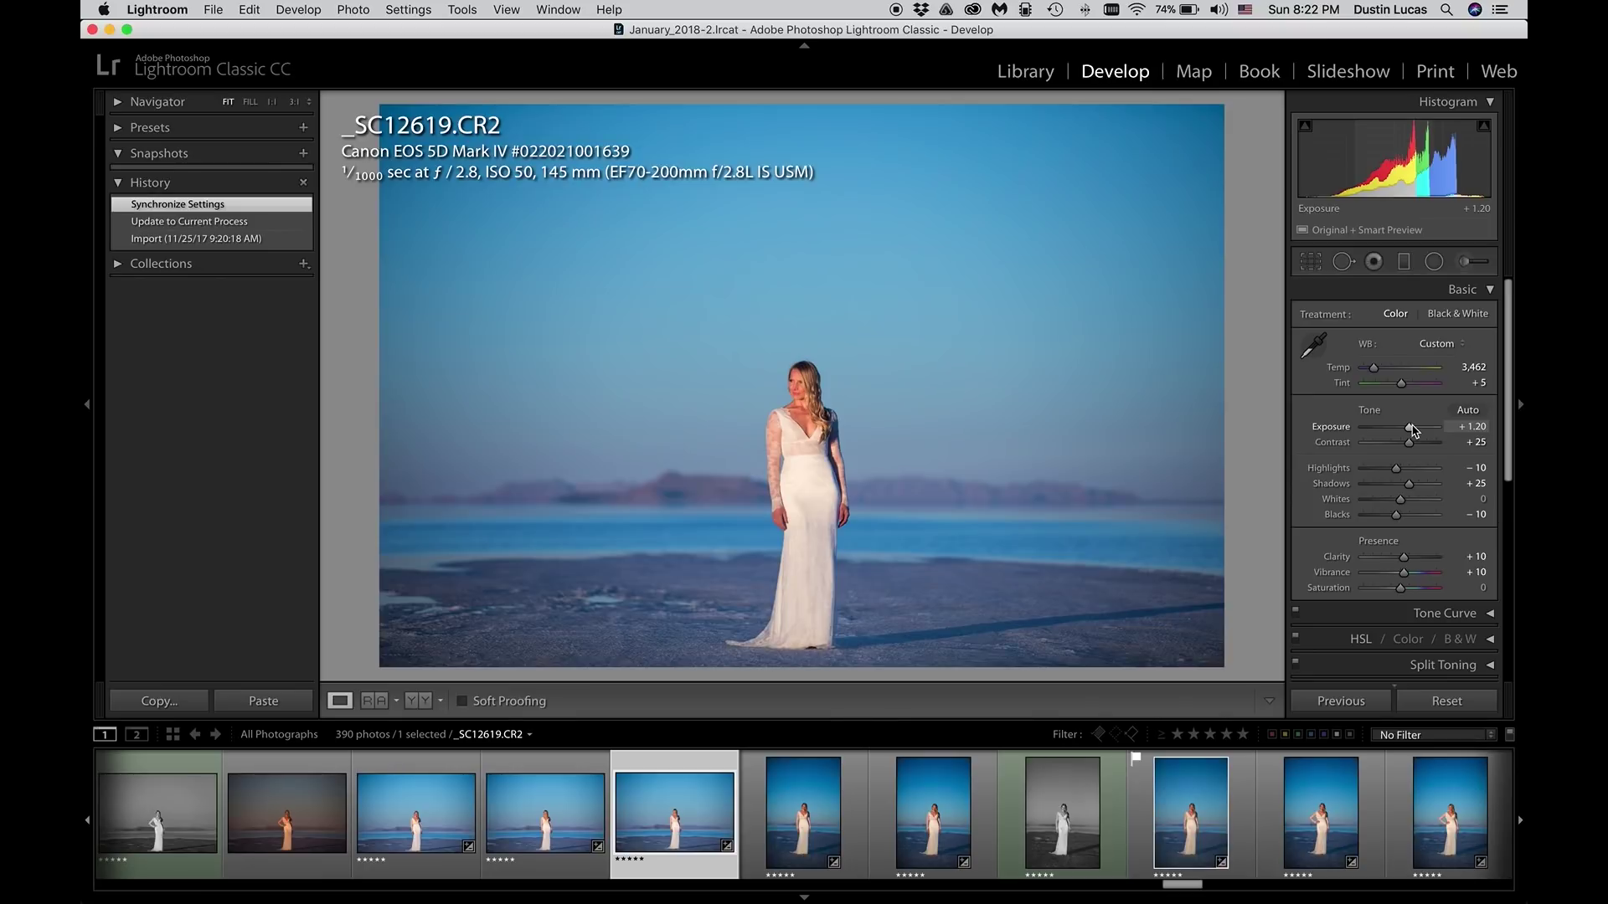
{"action": "key", "text": "g"}
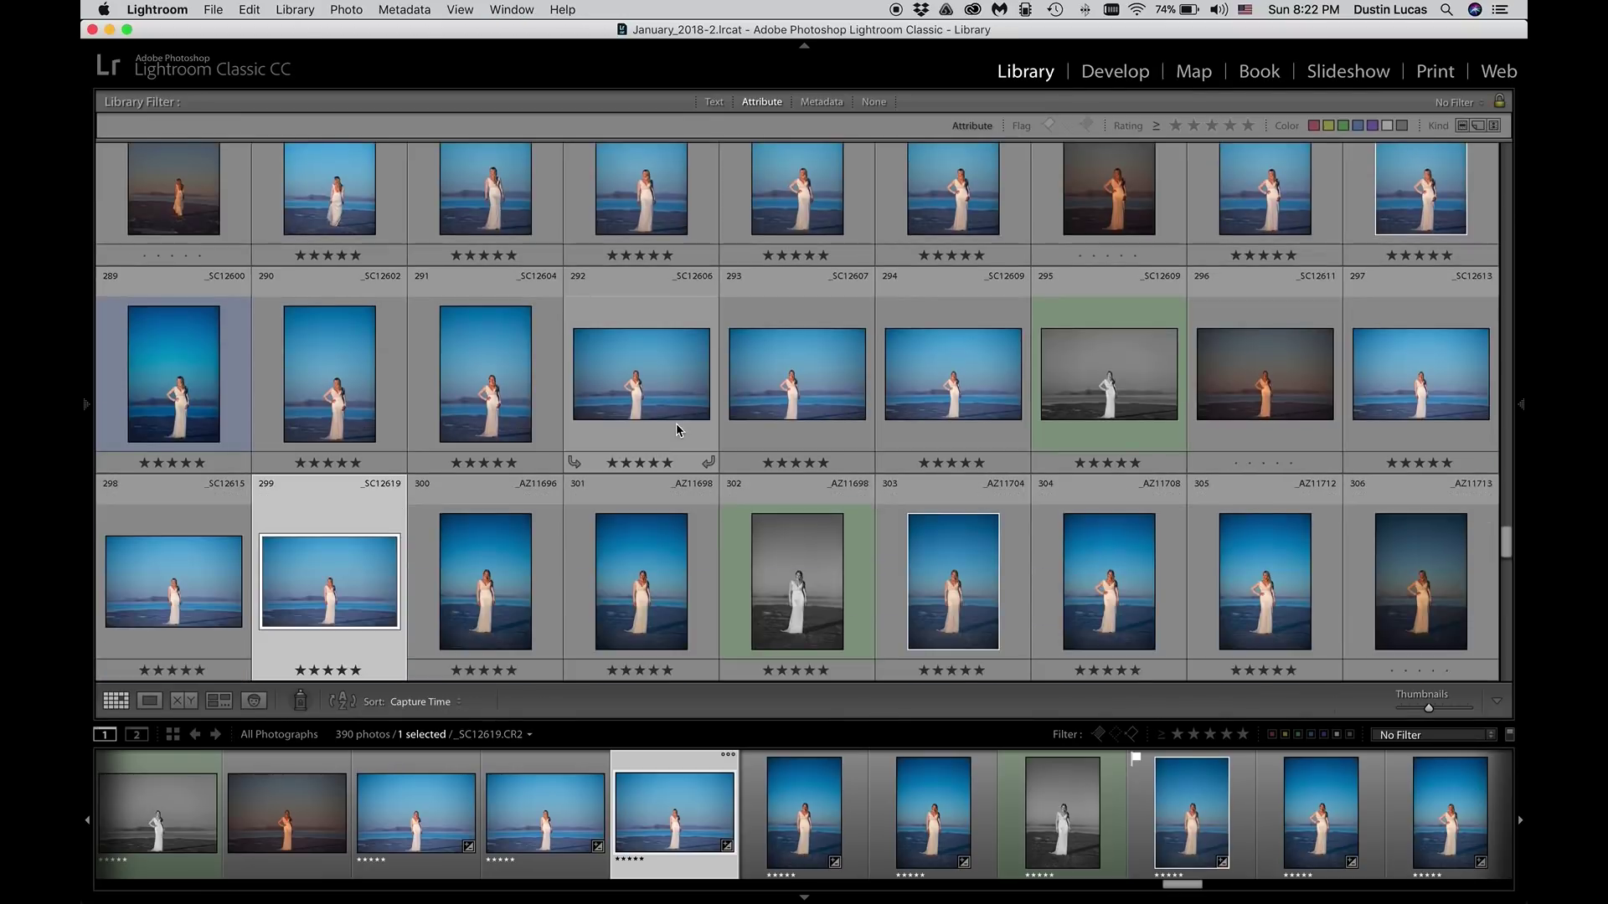
{"action": "scroll", "coordinate": [702, 536], "scroll_direction": "down", "scroll_amount": 6}
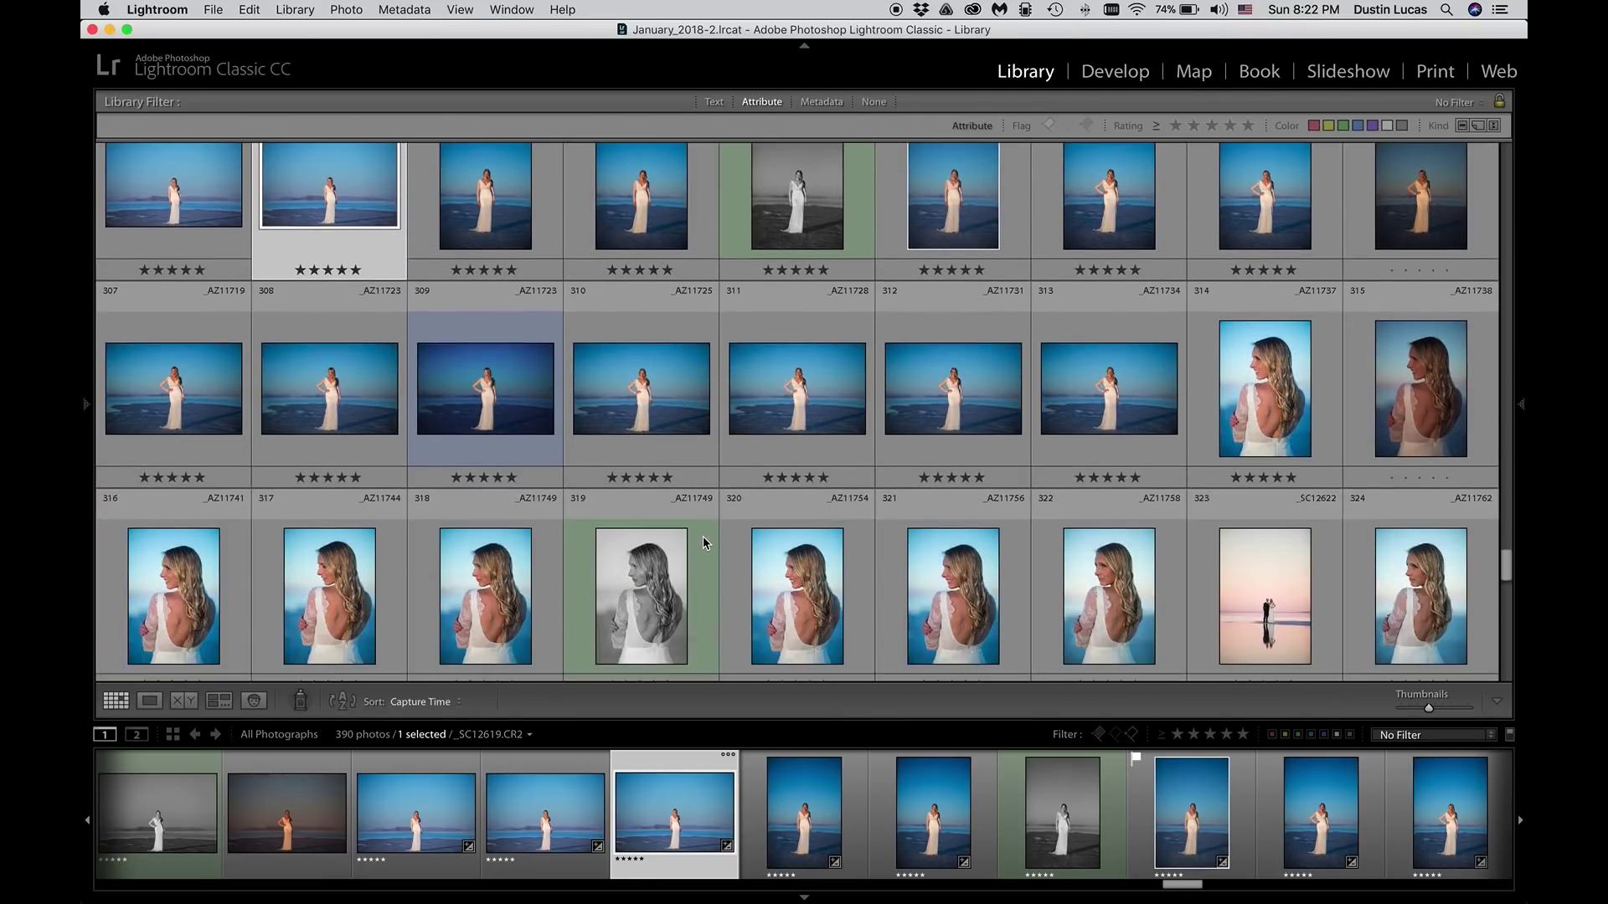